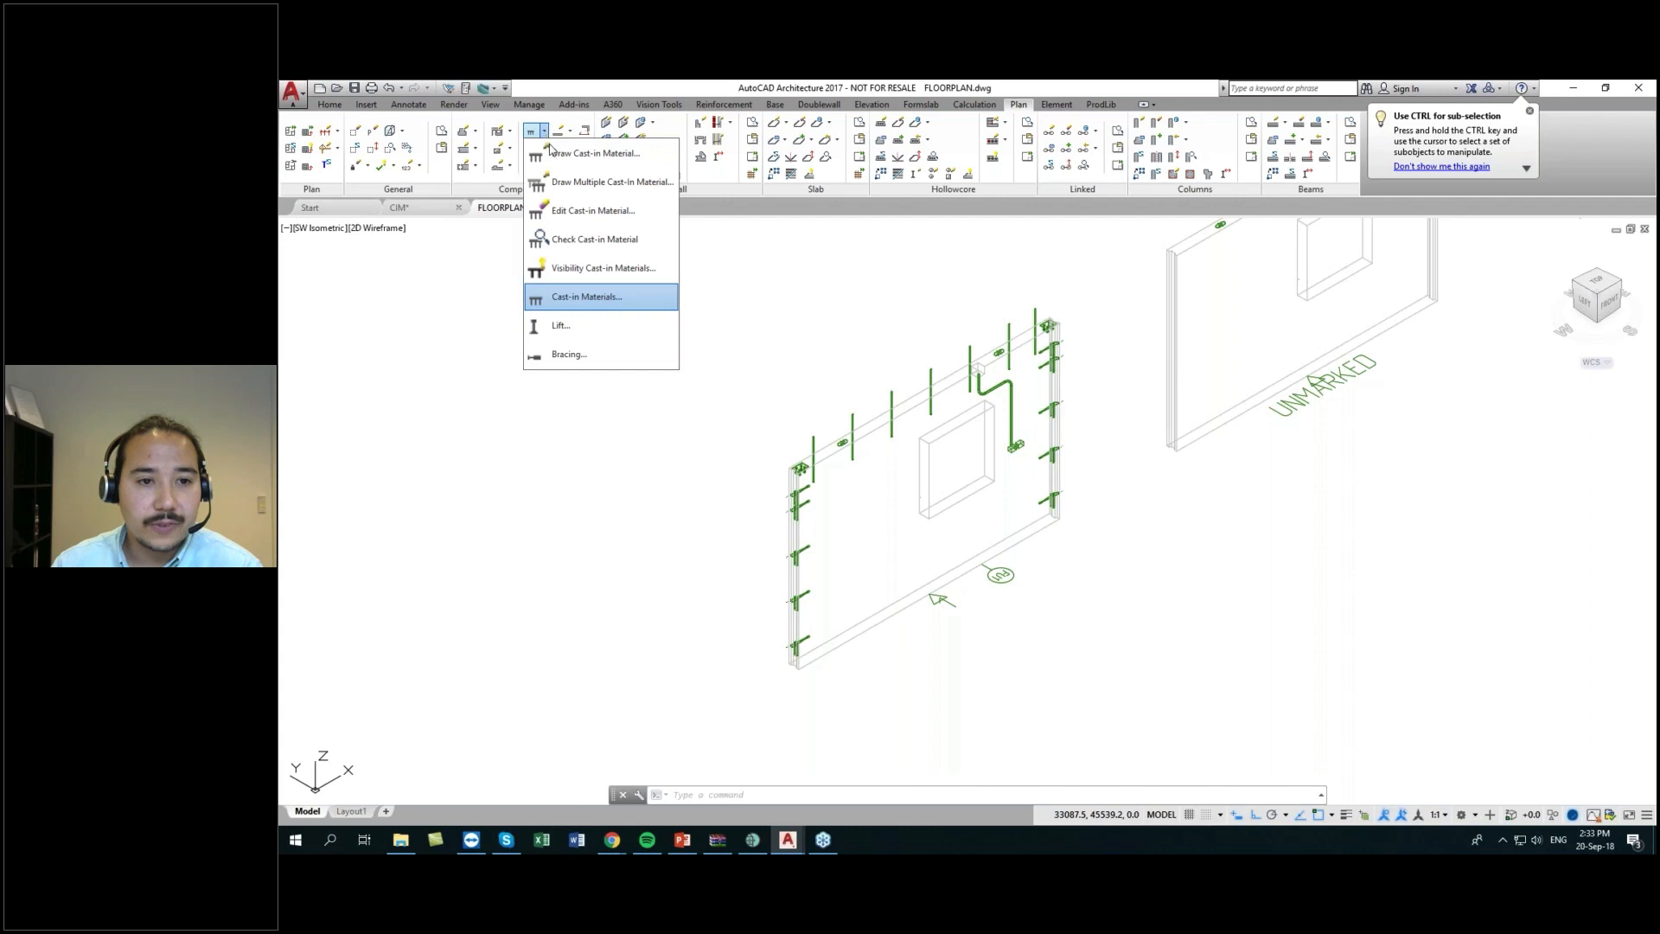
- Open the WIREBOX_60 definition from the list of cast-in materials
{"action": "left_click", "coordinate": [597, 298]}
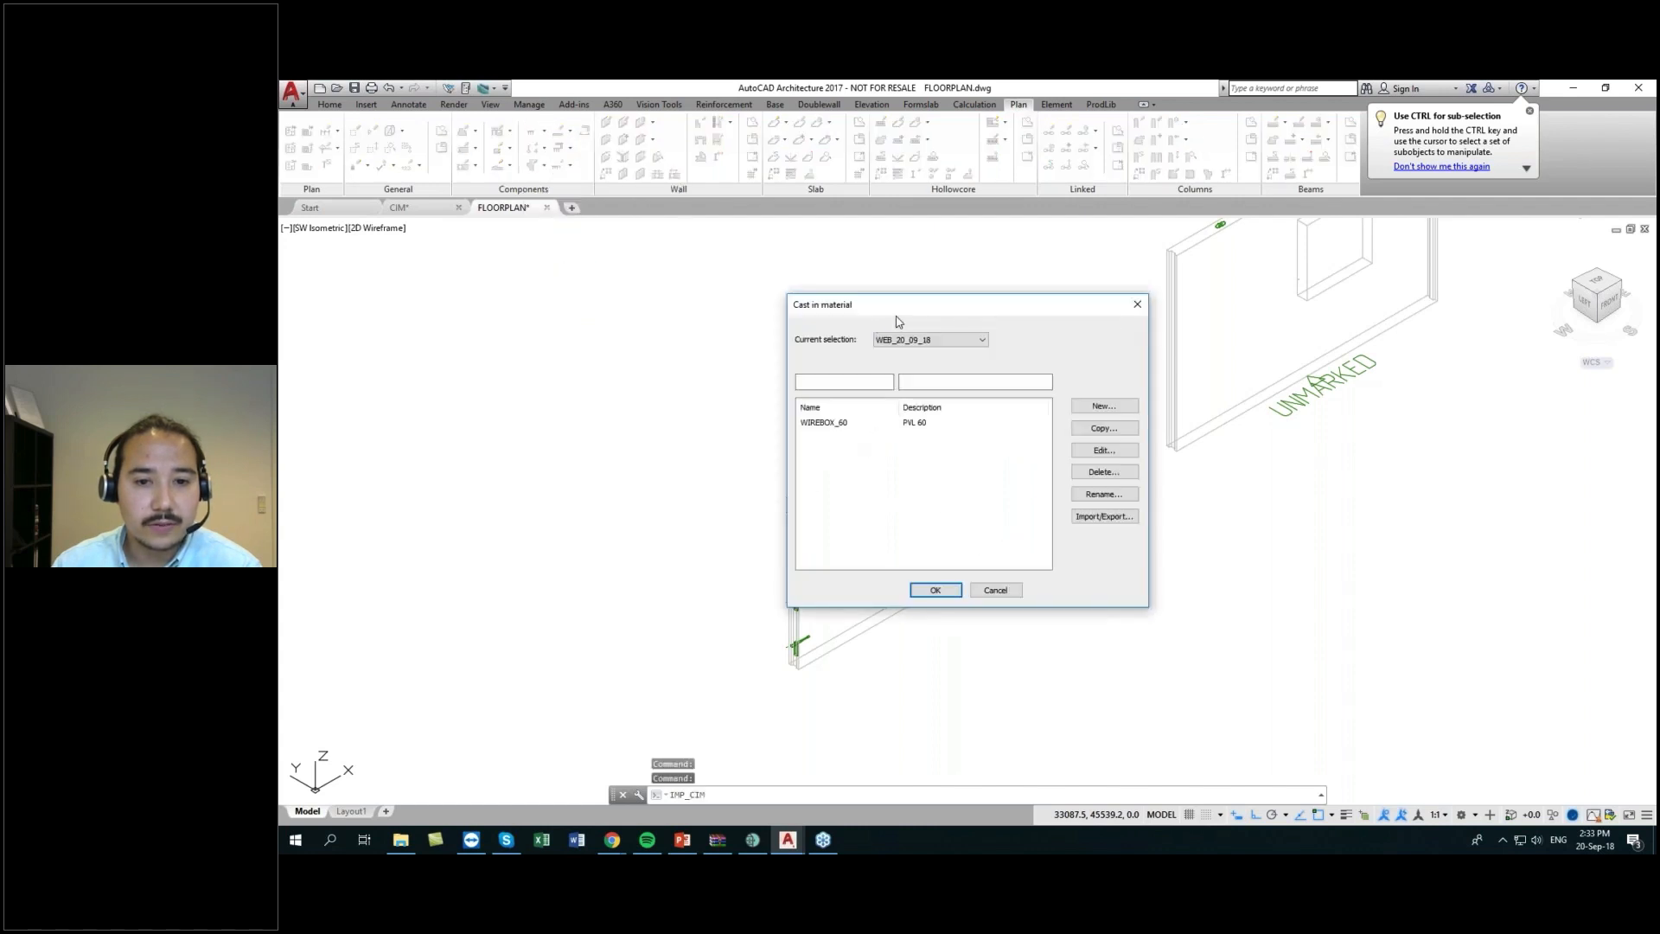
{"action": "left_click_drag", "start_coordinate": [923, 307], "coordinate": [905, 267]}
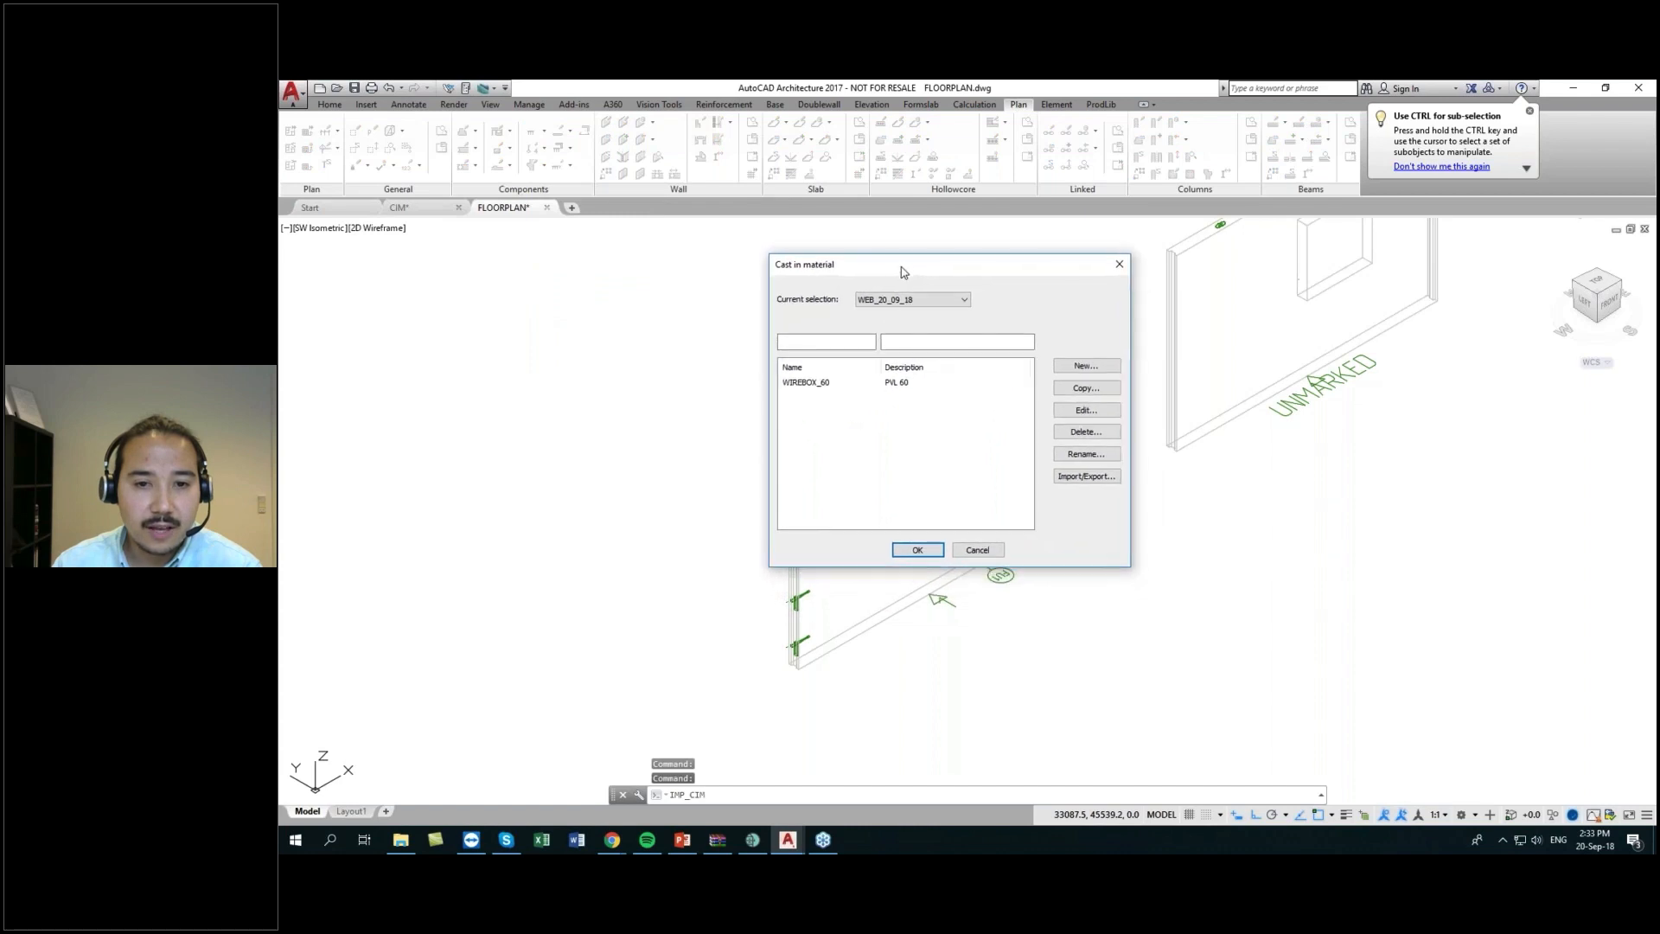
{"action": "double_click", "coordinate": [819, 383]}
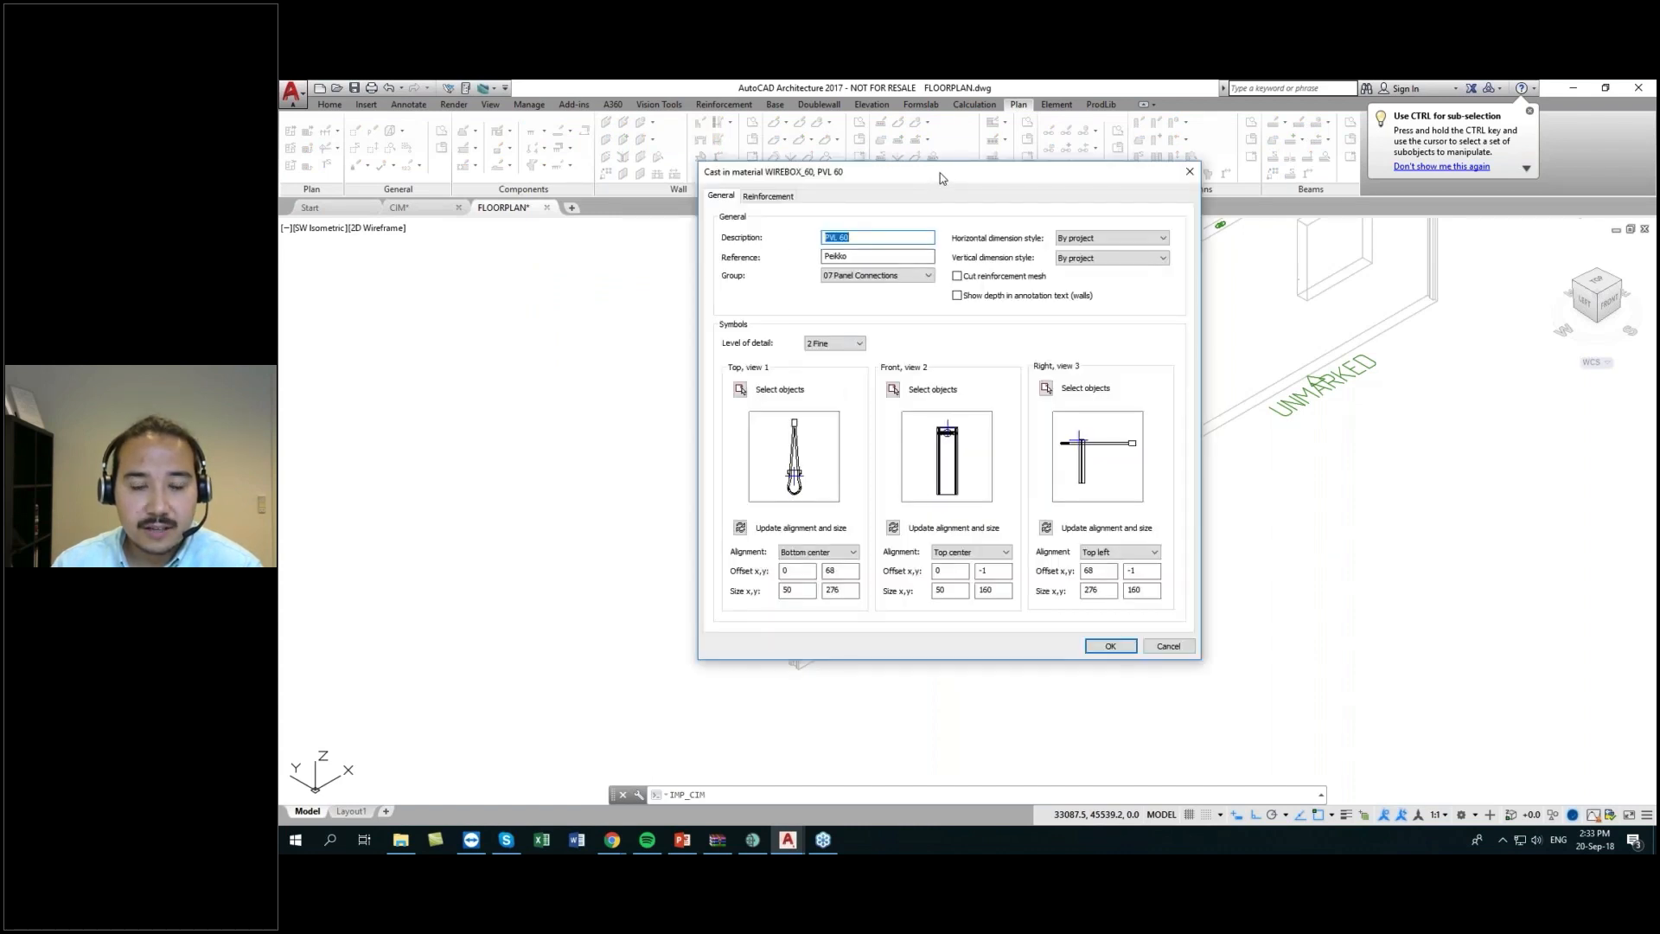
{"action": "left_click", "coordinate": [1165, 660]}
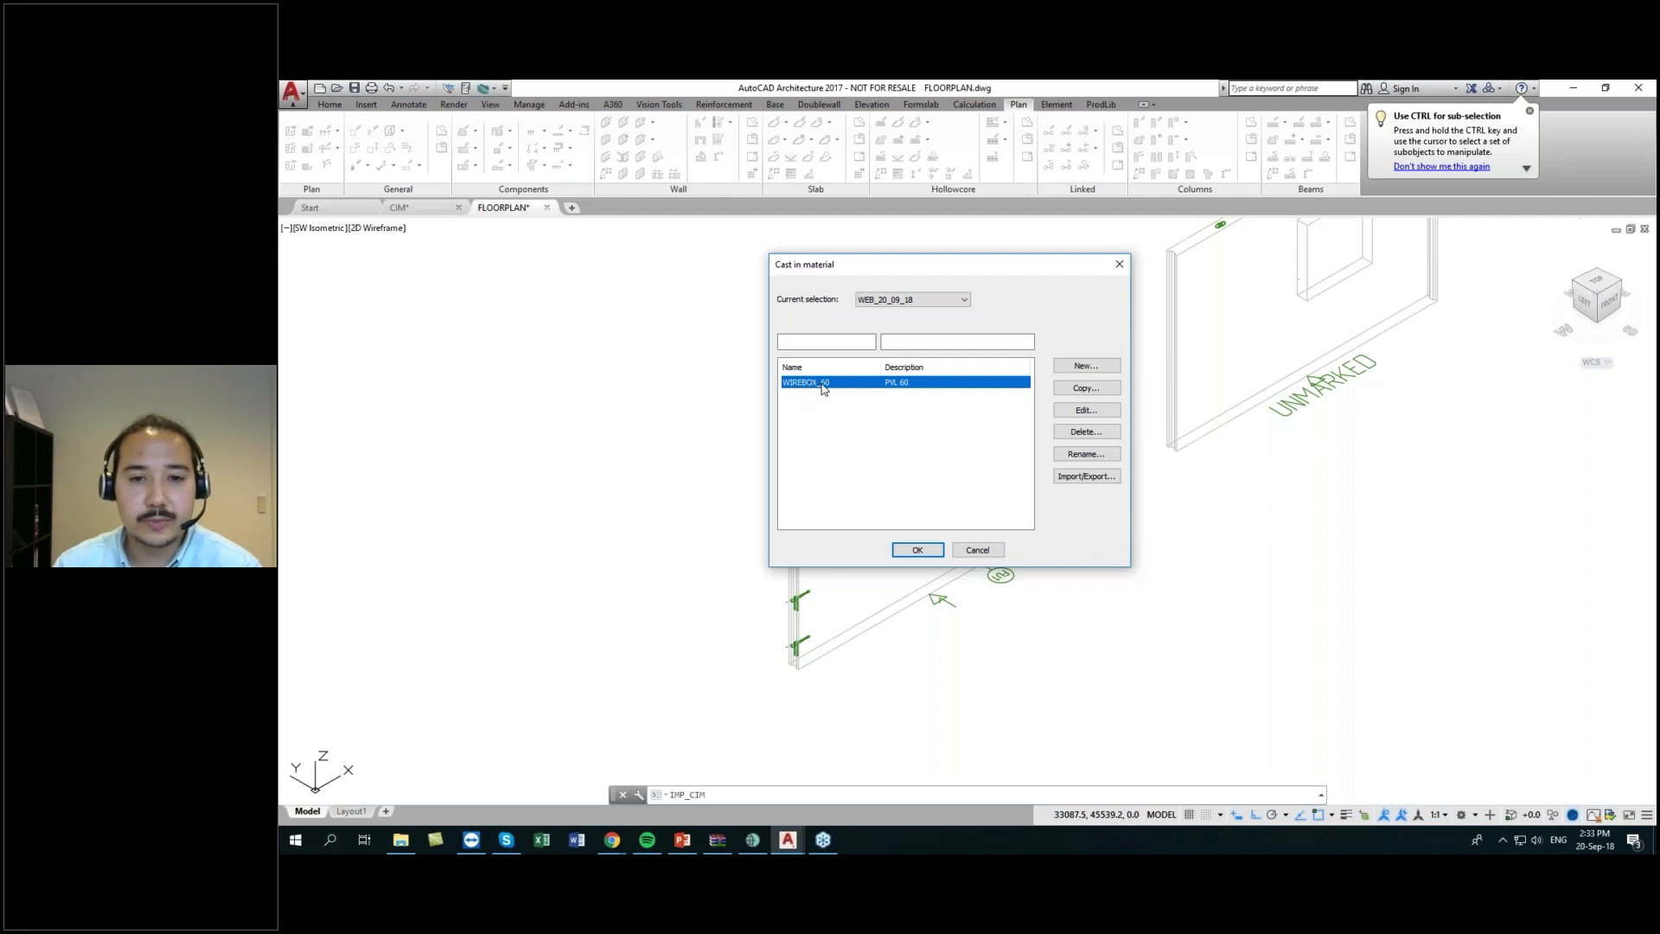
{"action": "double_click", "coordinate": [821, 383]}
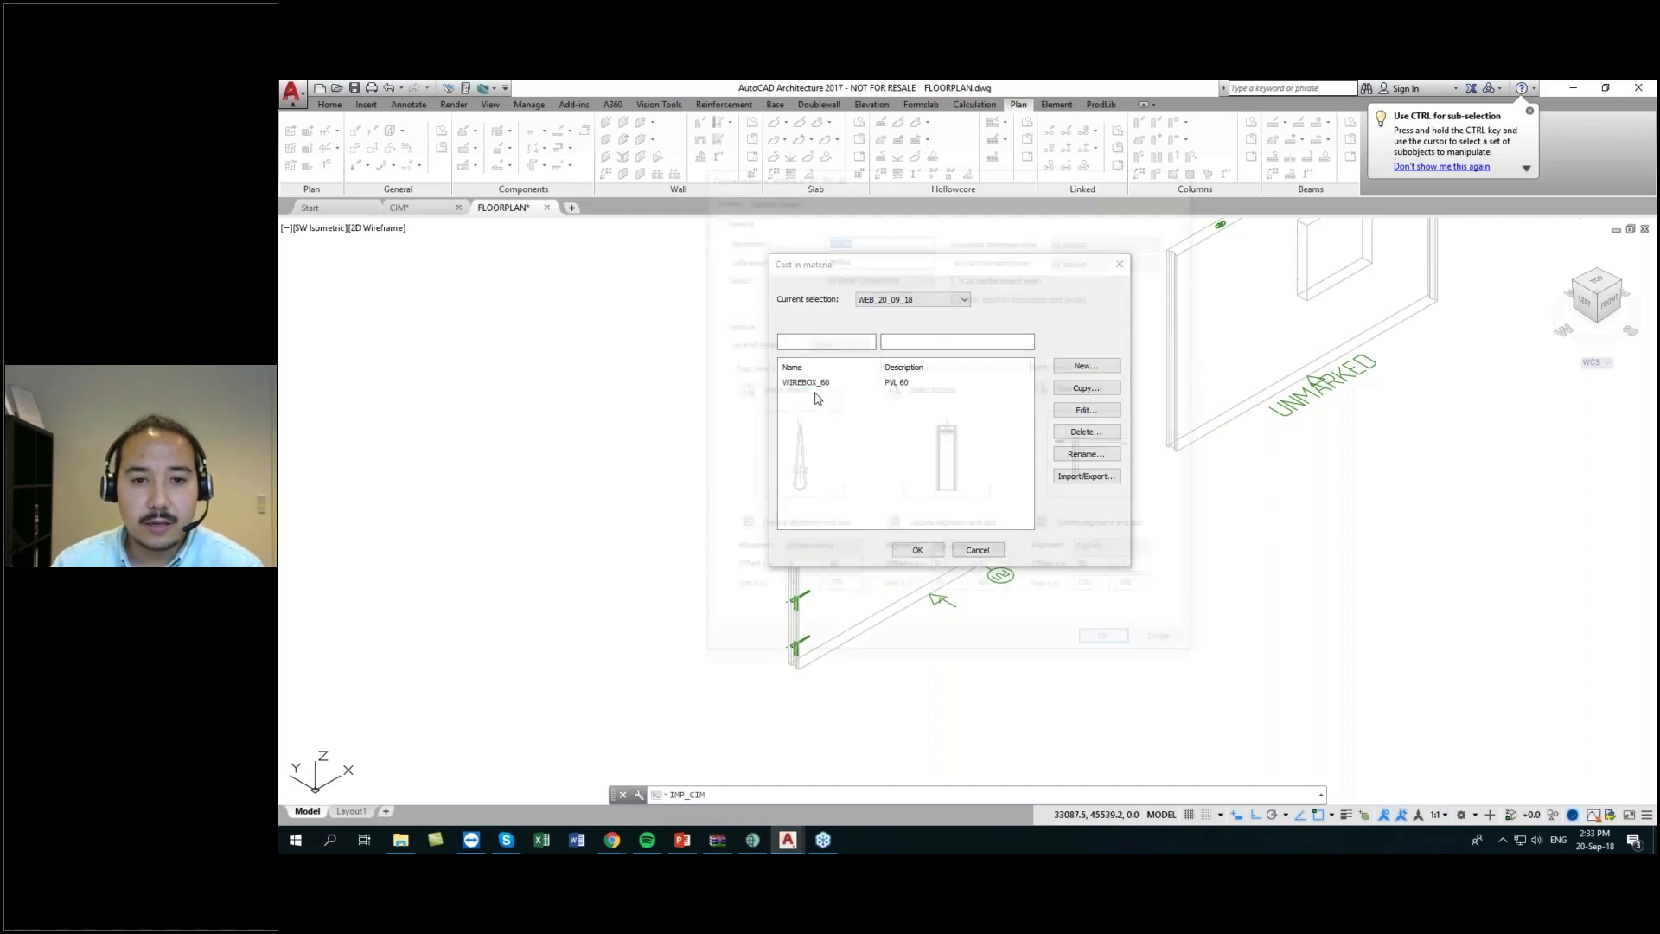
{"action": "left_click_drag", "start_coordinate": [892, 173], "coordinate": [893, 193]}
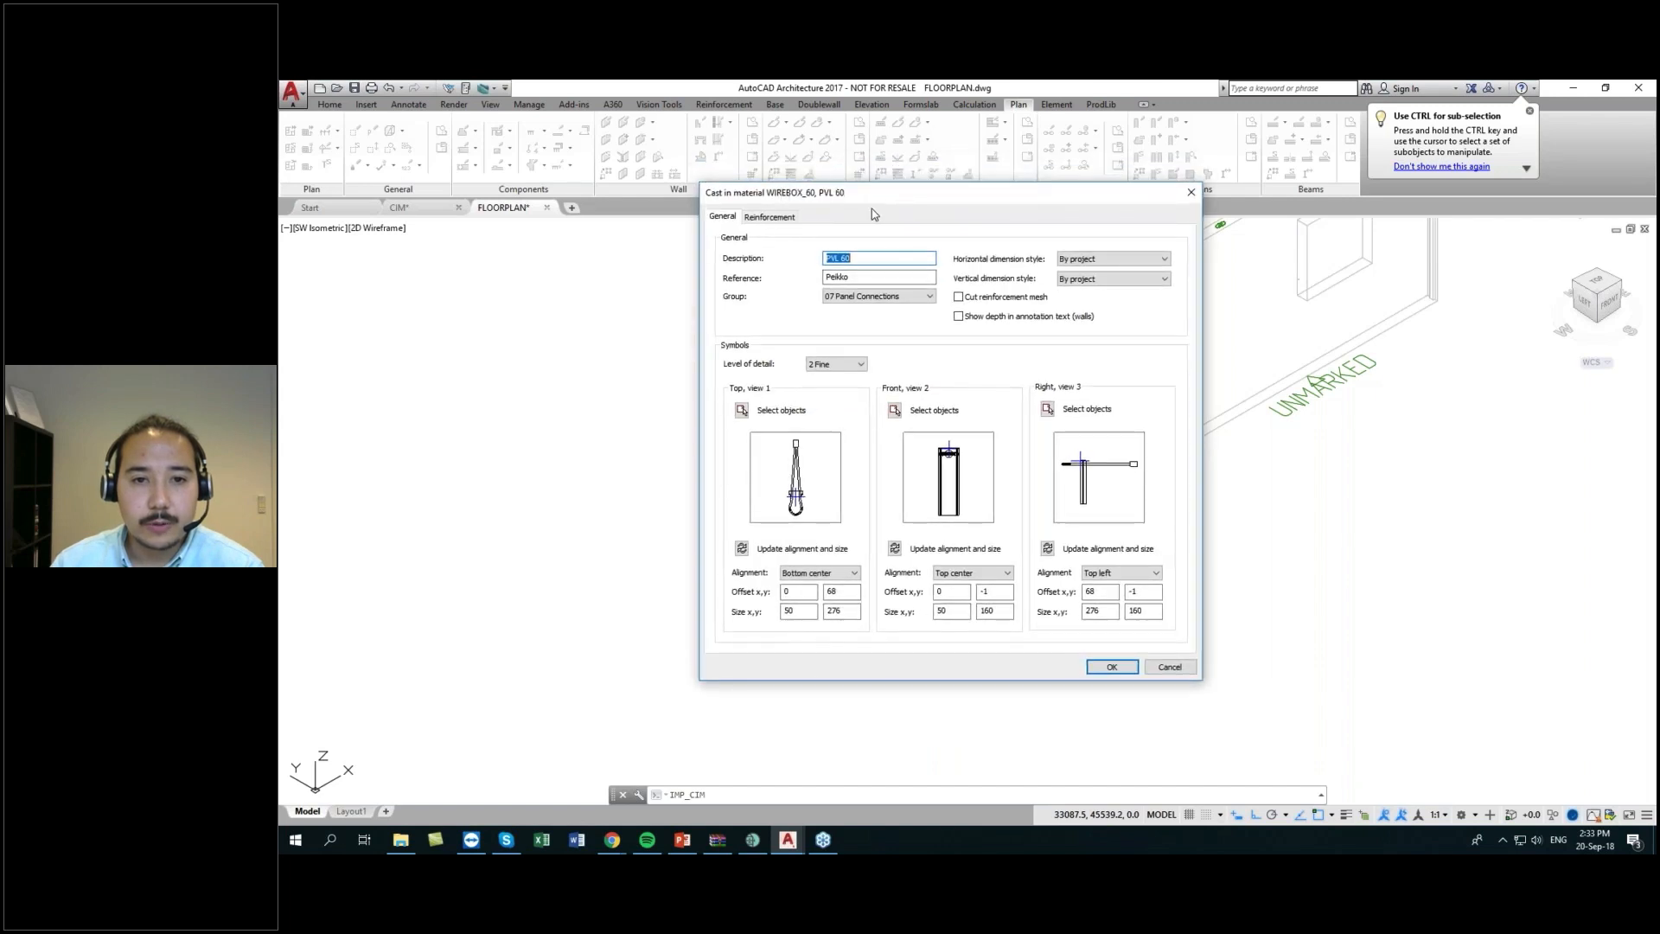
- Review the description, reference and available groups of WIREBOX_60, keeping the group 07 Panel Connections
{"action": "left_click_drag", "start_coordinate": [891, 257], "coordinate": [809, 276]}
{"action": "left_click", "coordinate": [863, 258]}
{"action": "left_click", "coordinate": [863, 258]}
{"action": "left_click", "coordinate": [864, 258]}
{"action": "left_click", "coordinate": [857, 276]}
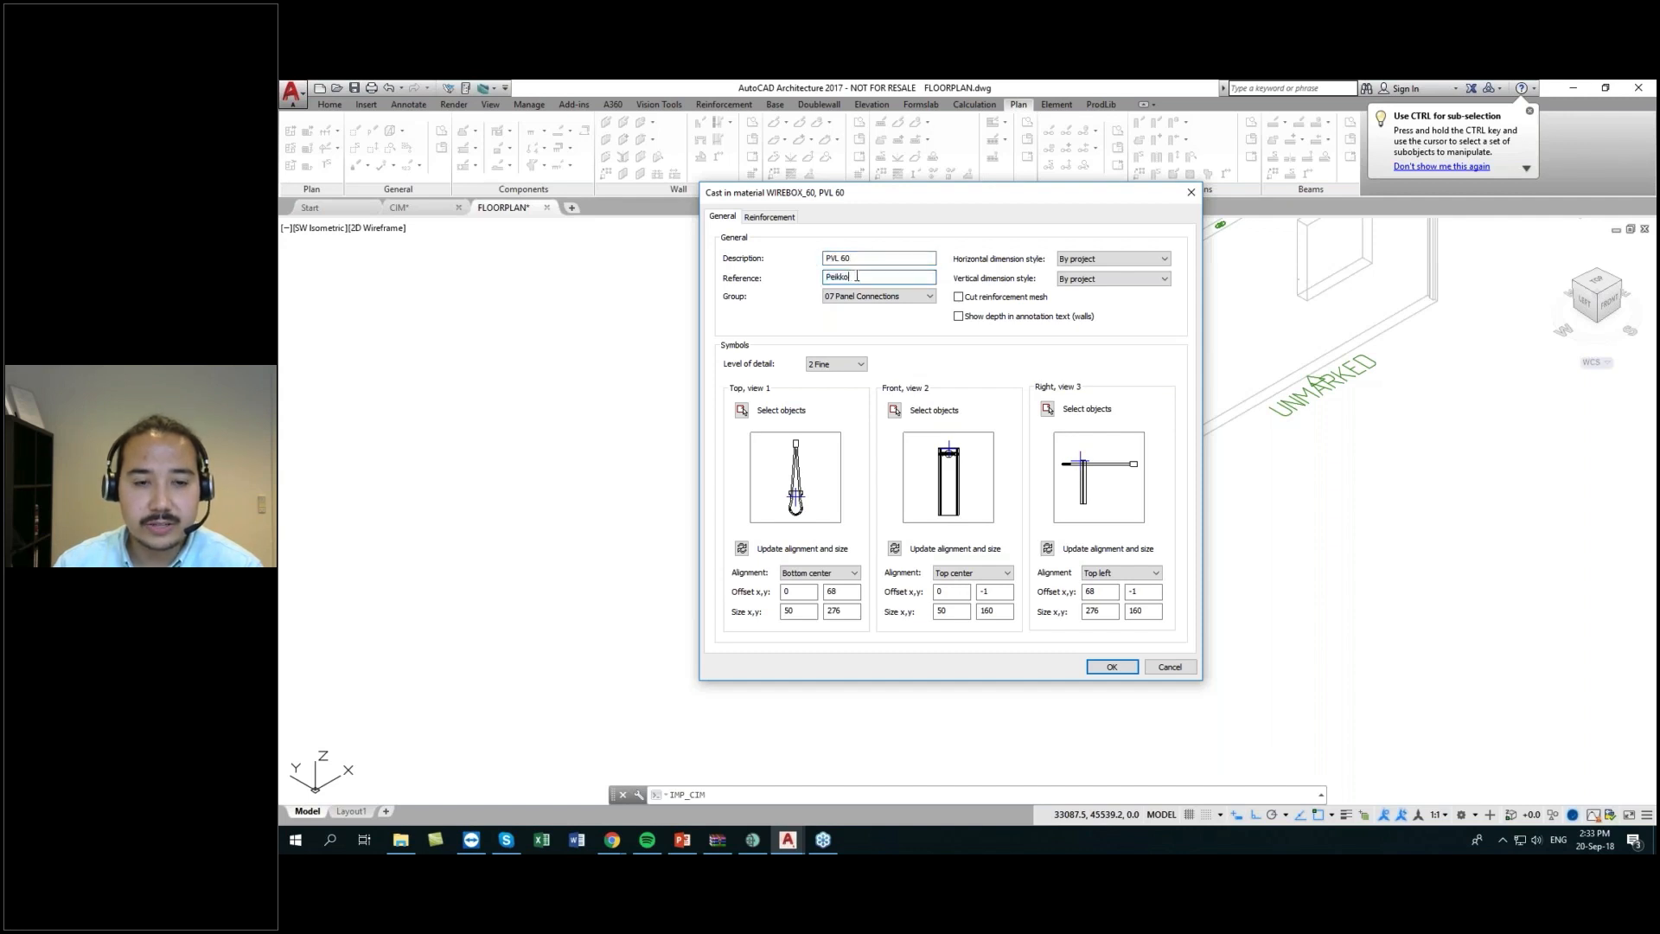
{"action": "left_click", "coordinate": [847, 277]}
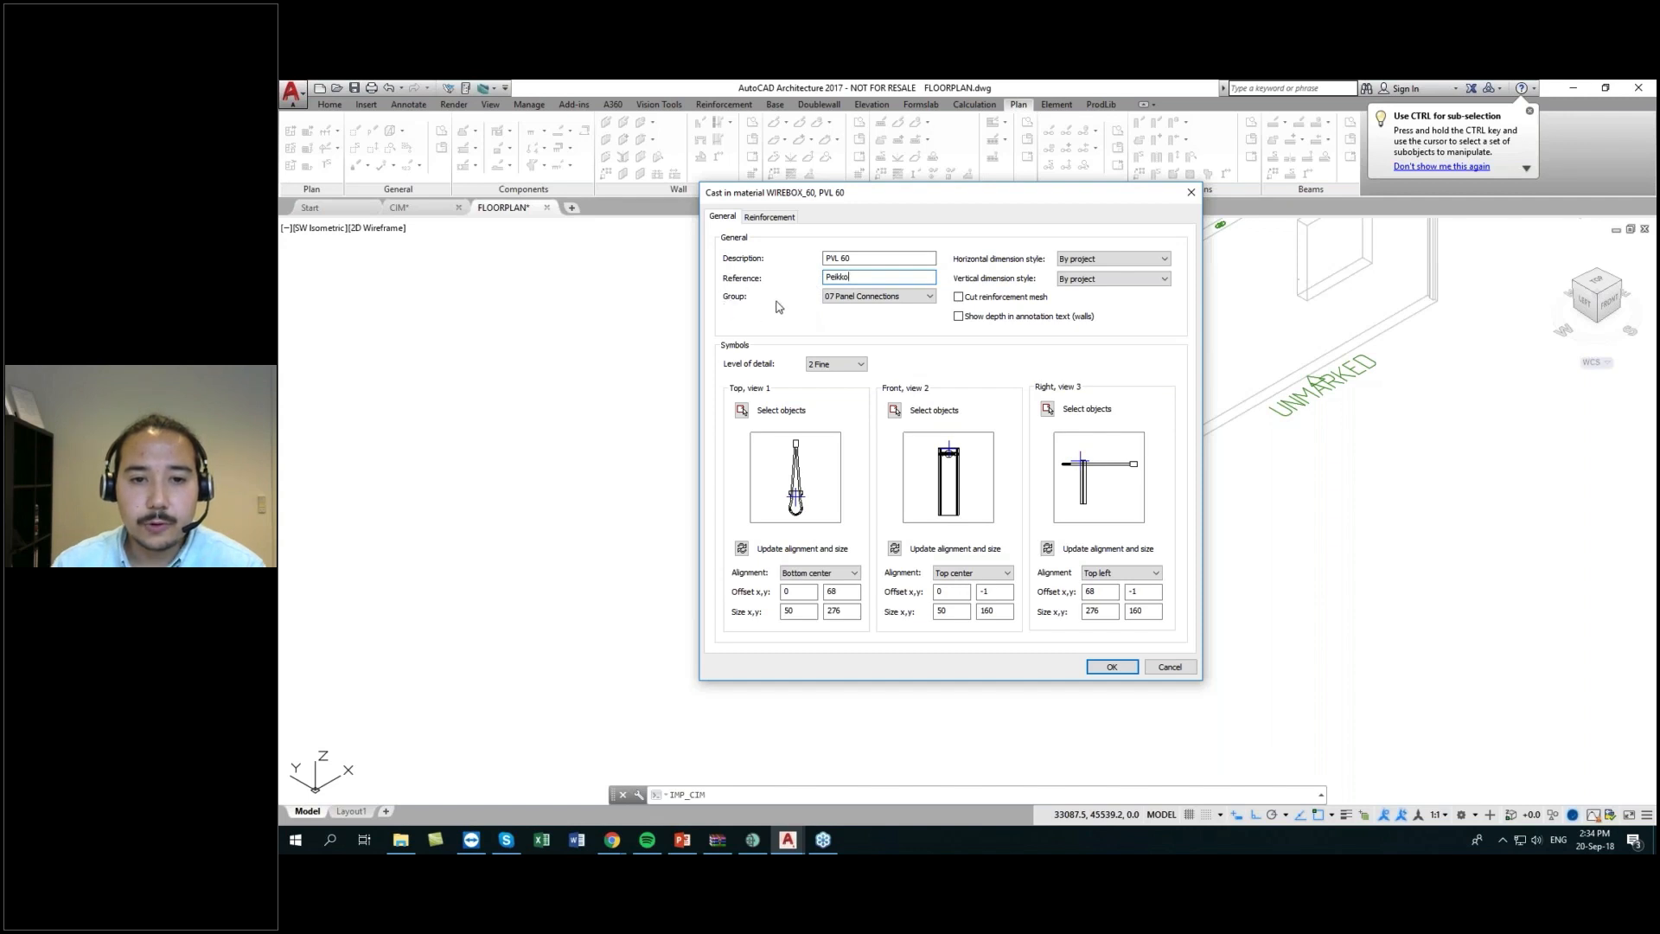
{"action": "left_click", "coordinate": [866, 297]}
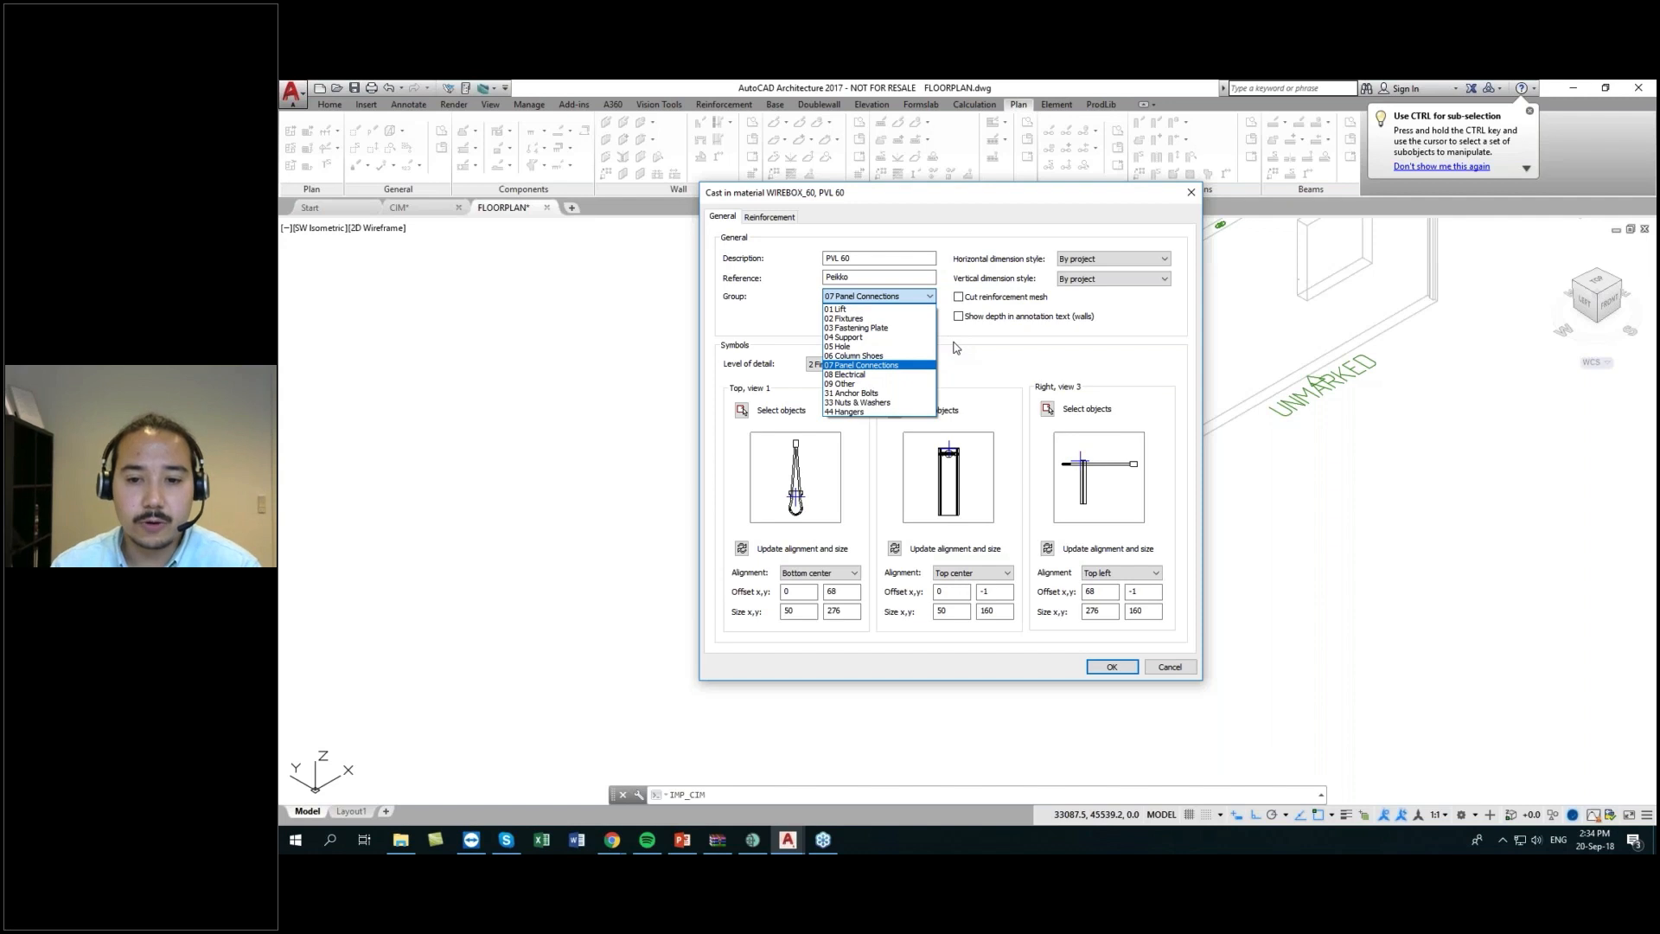
{"action": "left_click", "coordinate": [875, 367]}
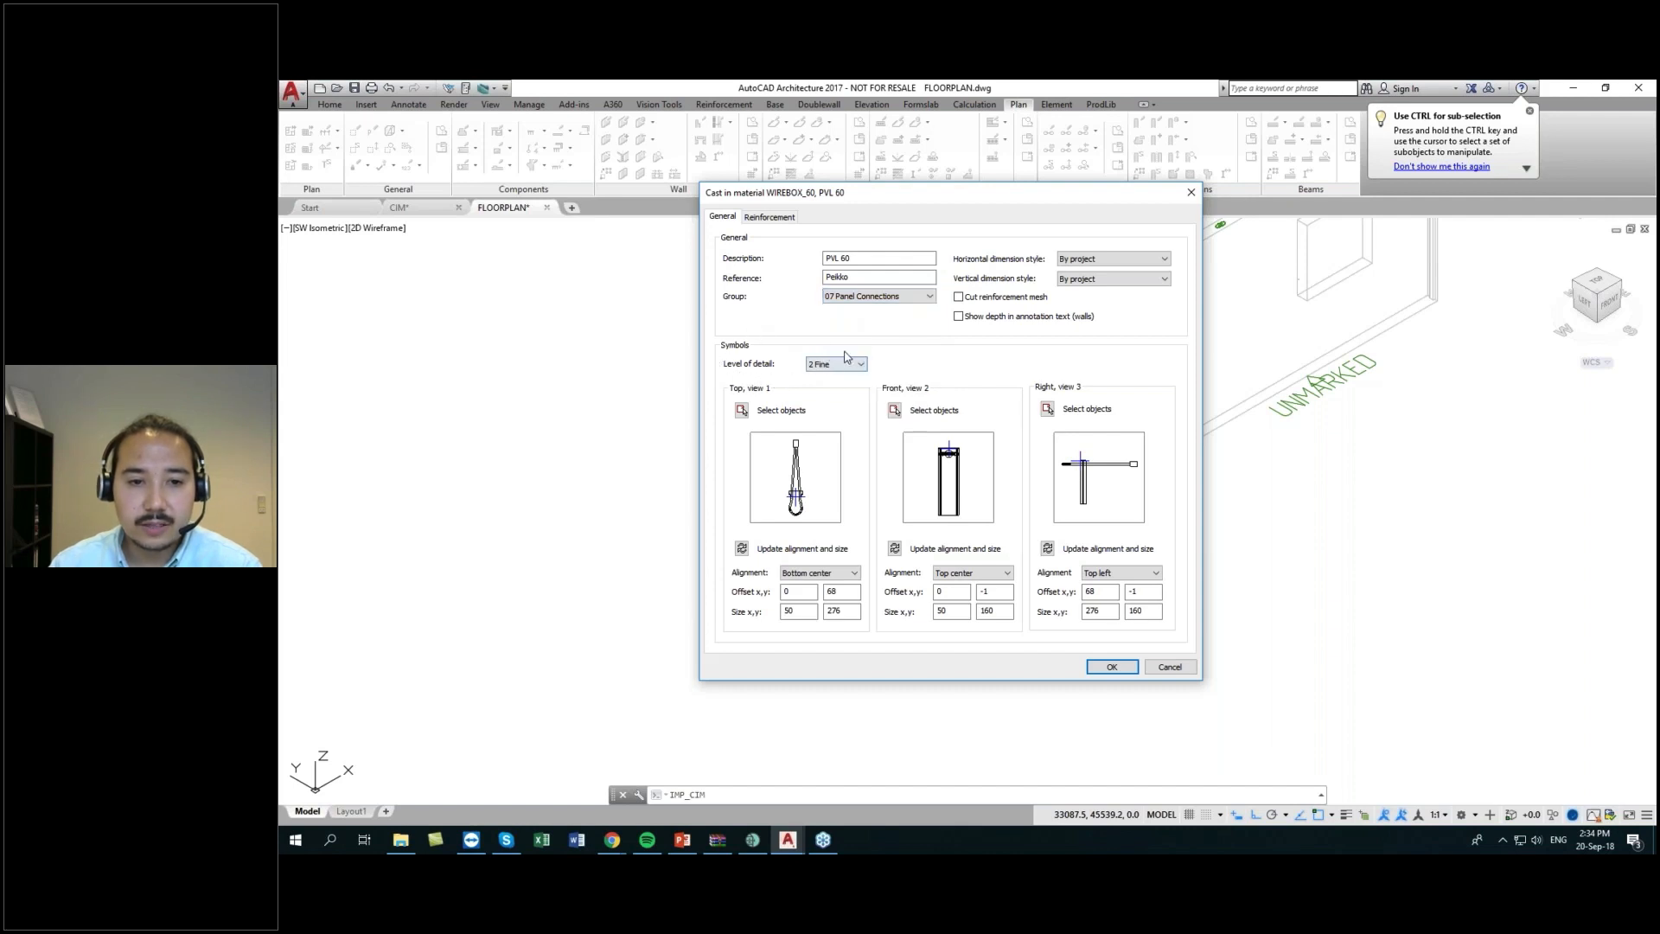
- Preview the WIREBOX_60 symbols at level of detail 4 3D, and return to 2 Fine
{"action": "left_click", "coordinate": [835, 366]}
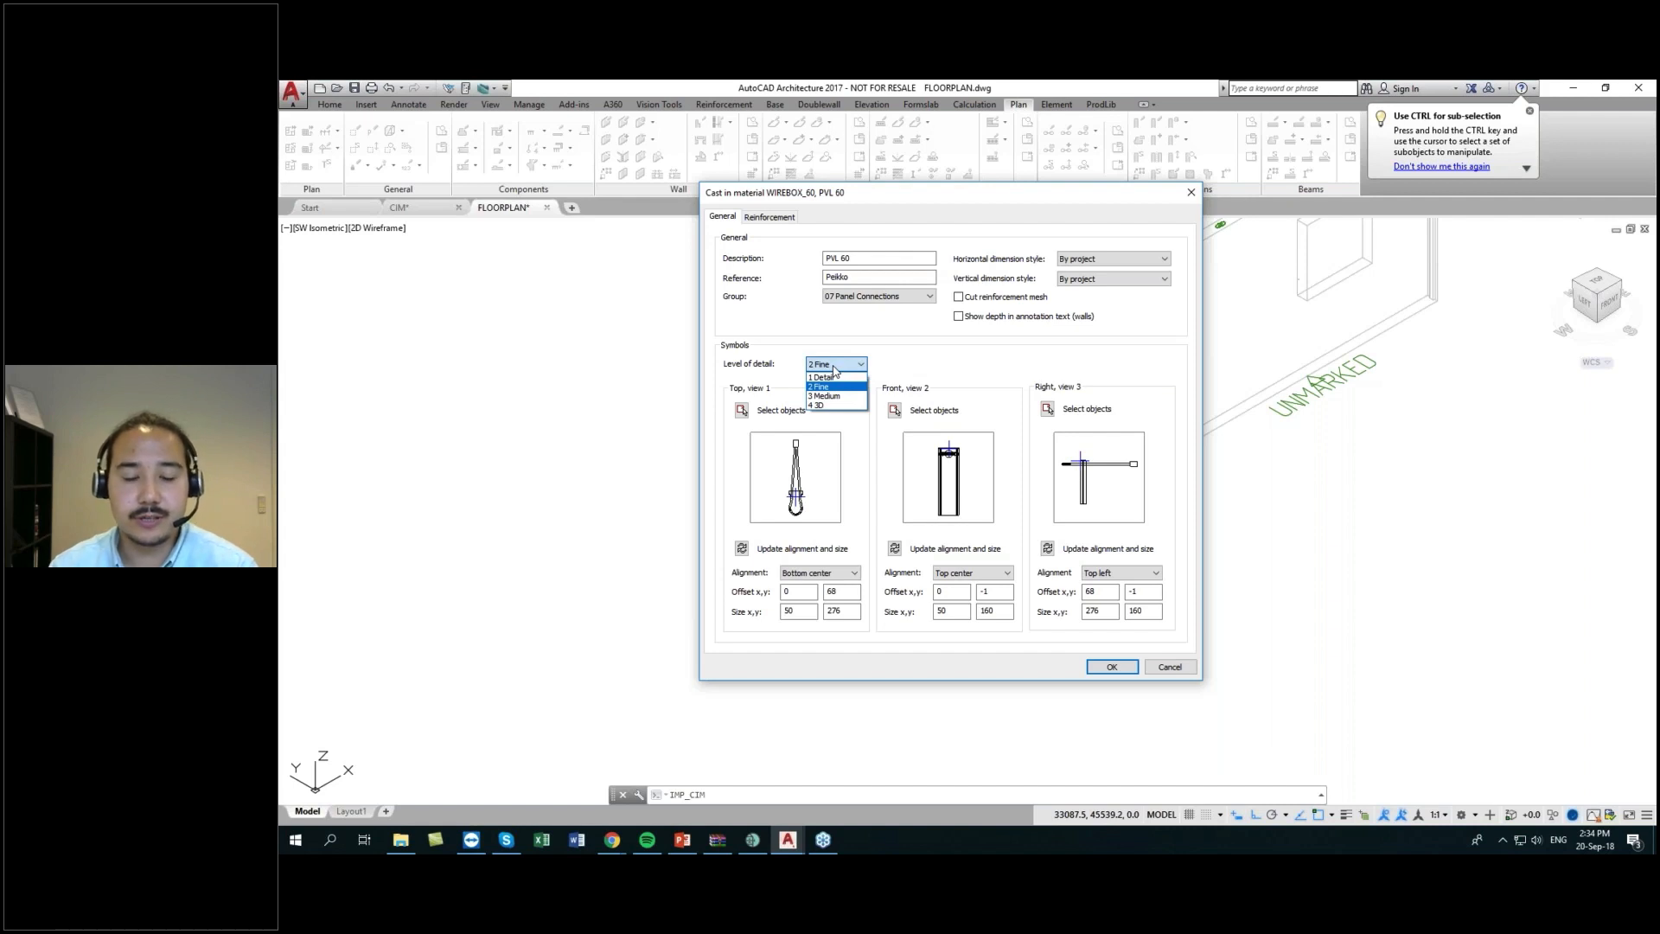
{"action": "left_click", "coordinate": [826, 406]}
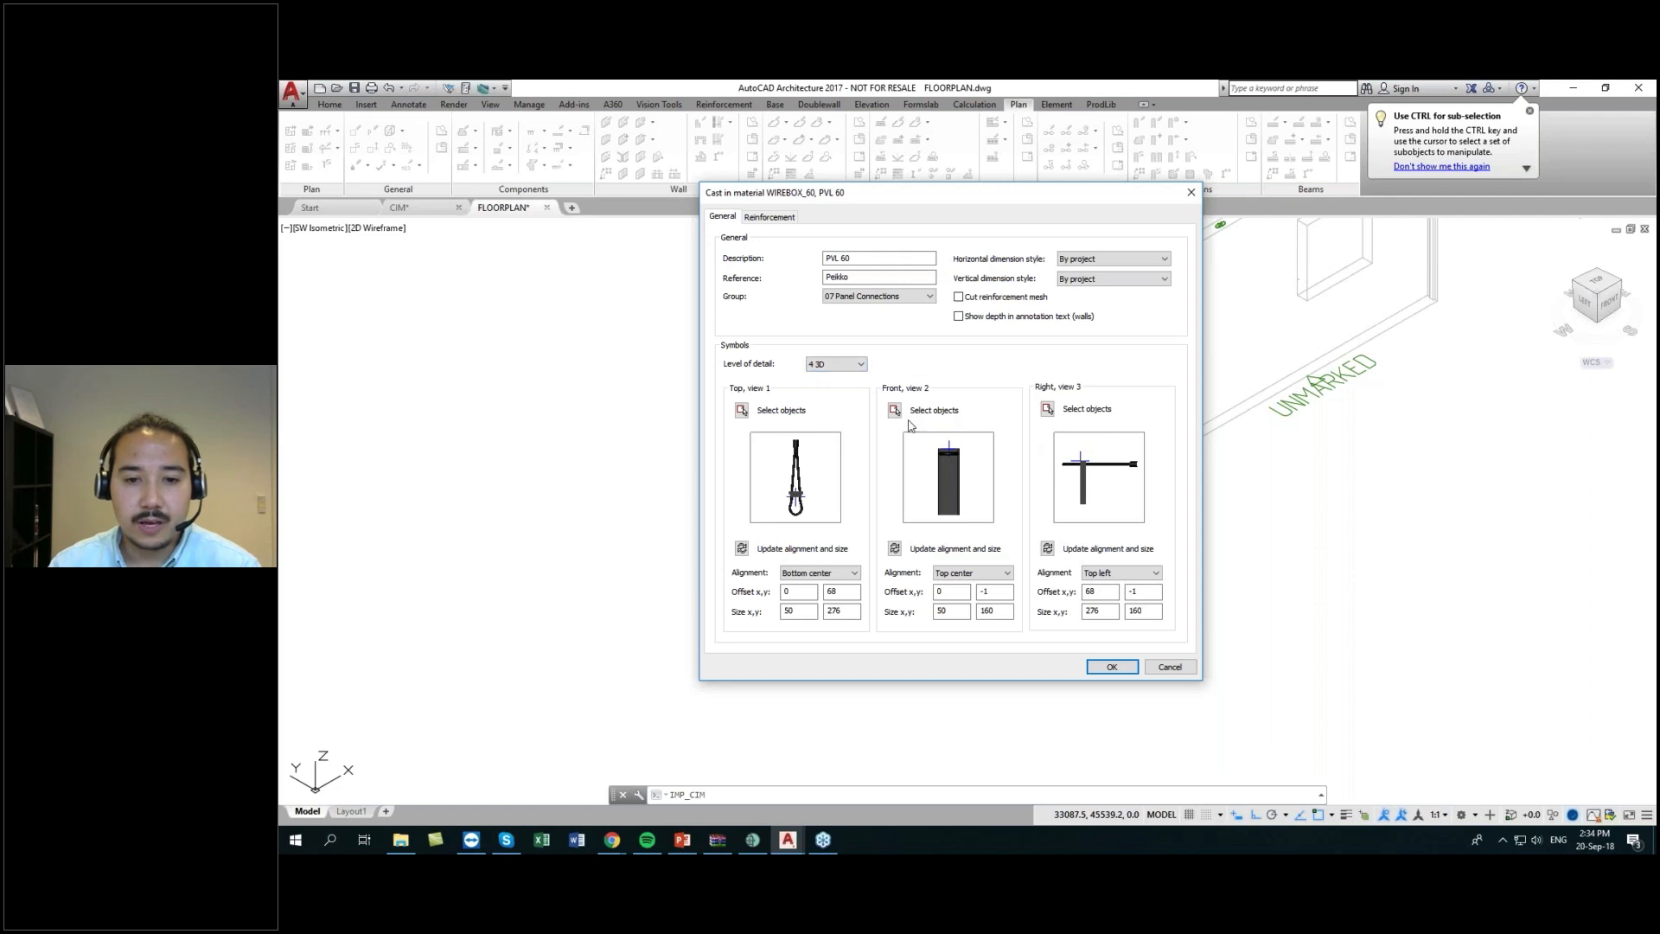
{"action": "left_click", "coordinate": [860, 364]}
{"action": "left_click", "coordinate": [829, 389]}
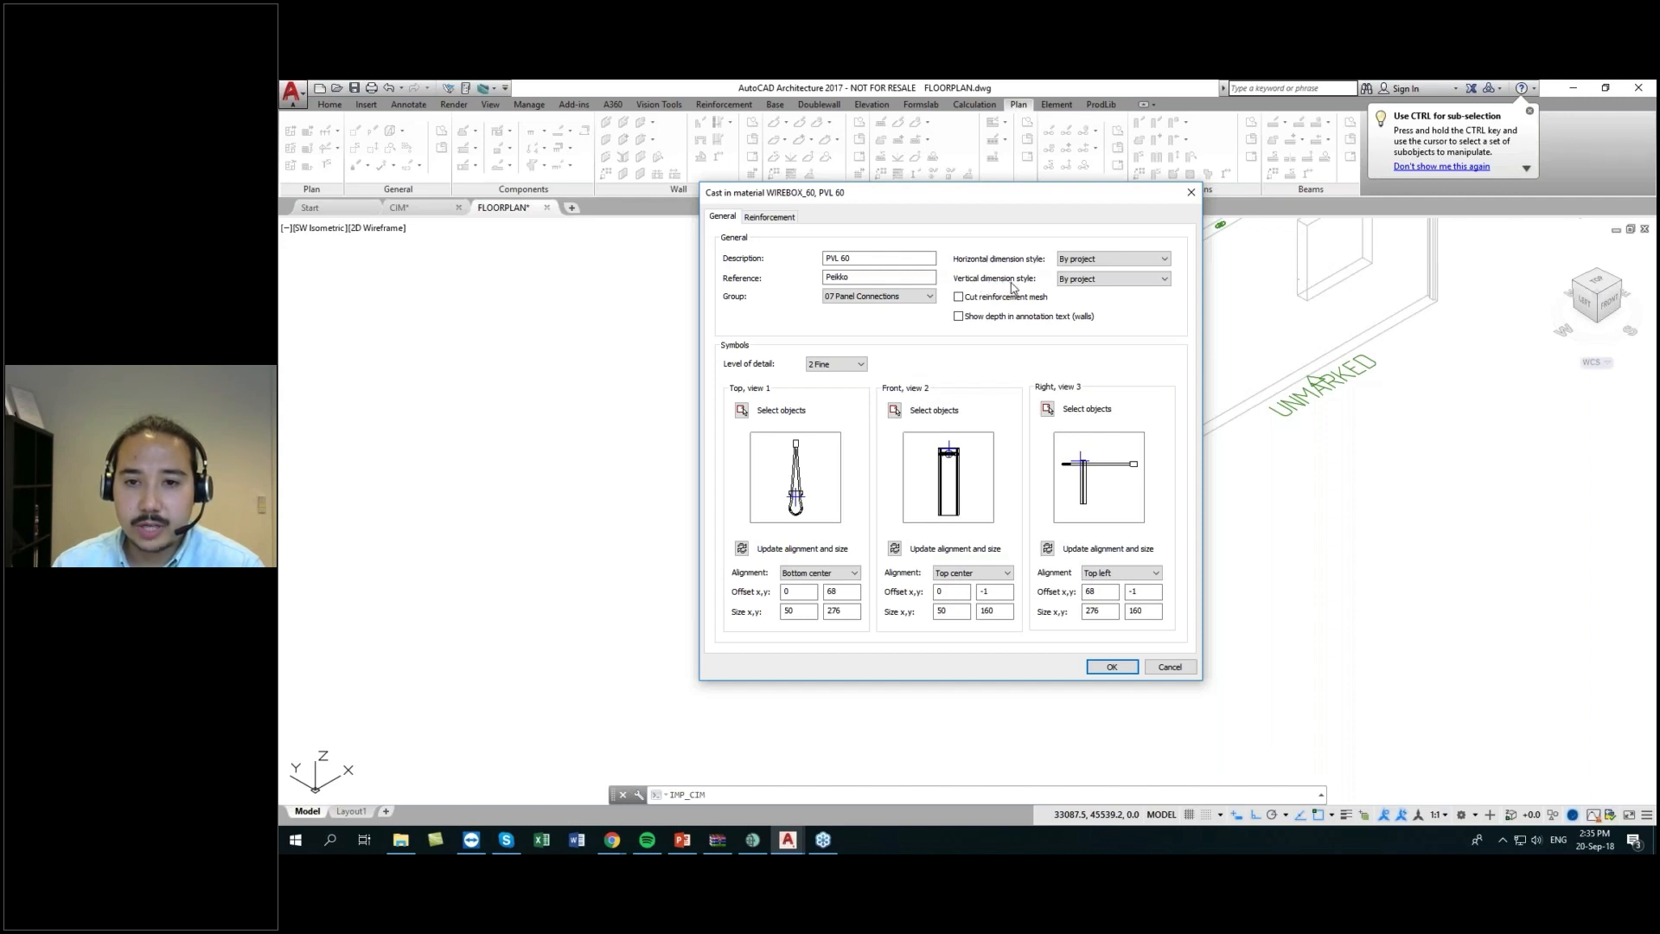
- Review the horizontal dimension style options of WIREBOX_60 and close the cast-in material definition
{"action": "left_click", "coordinate": [1117, 261]}
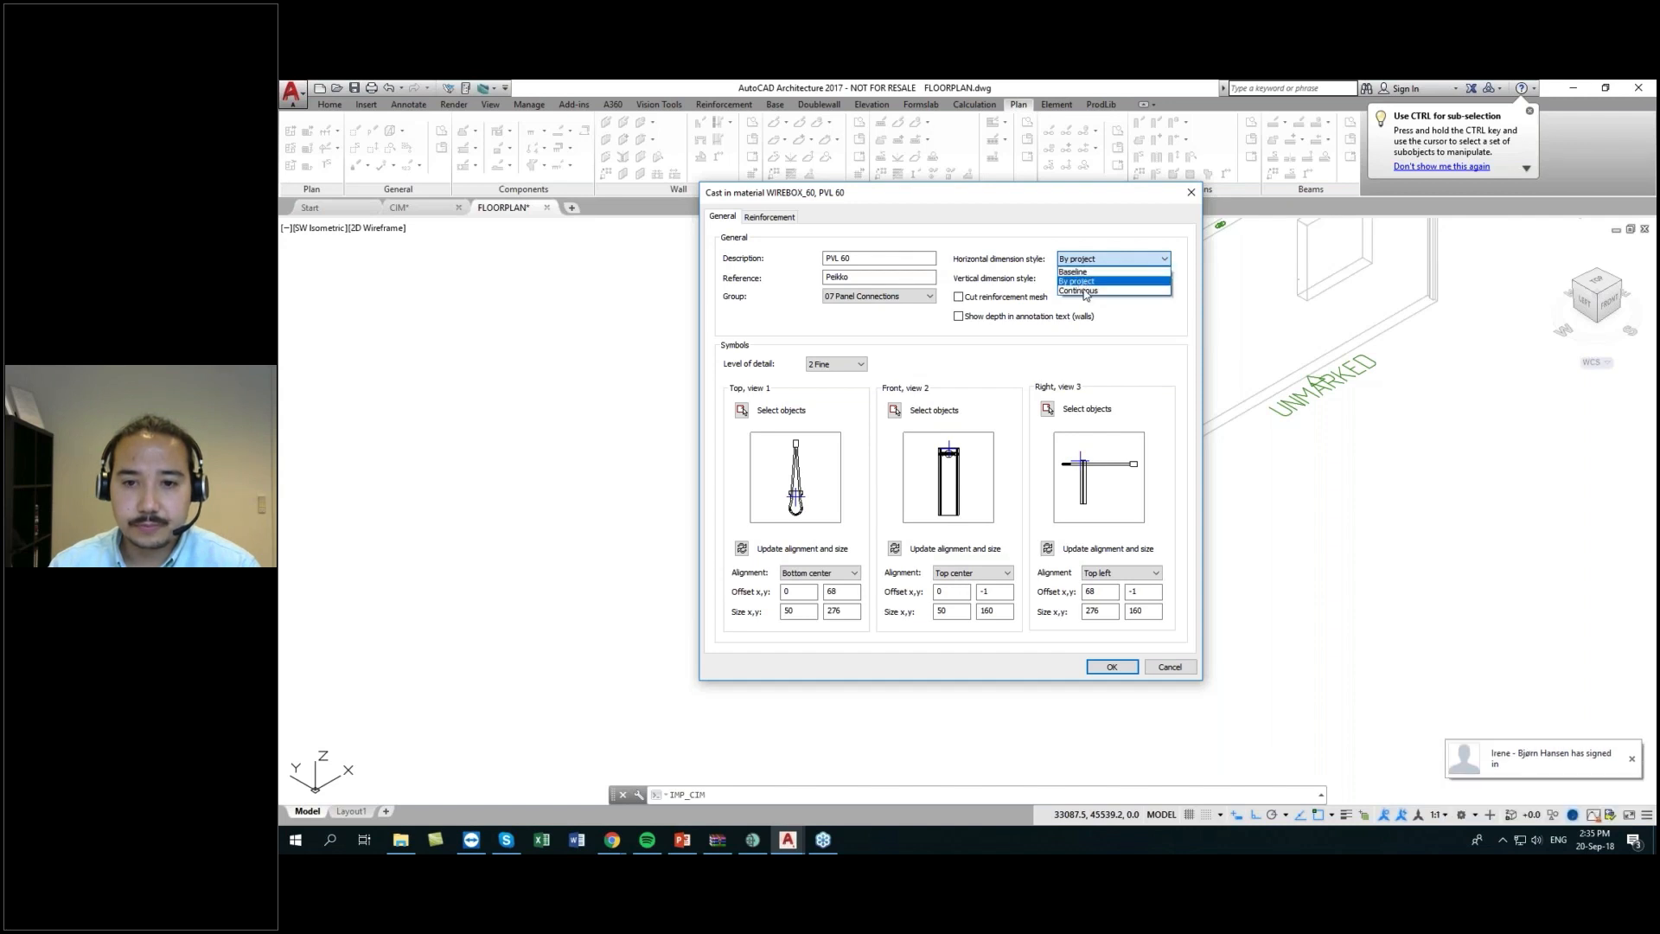
{"action": "left_click", "coordinate": [1023, 286]}
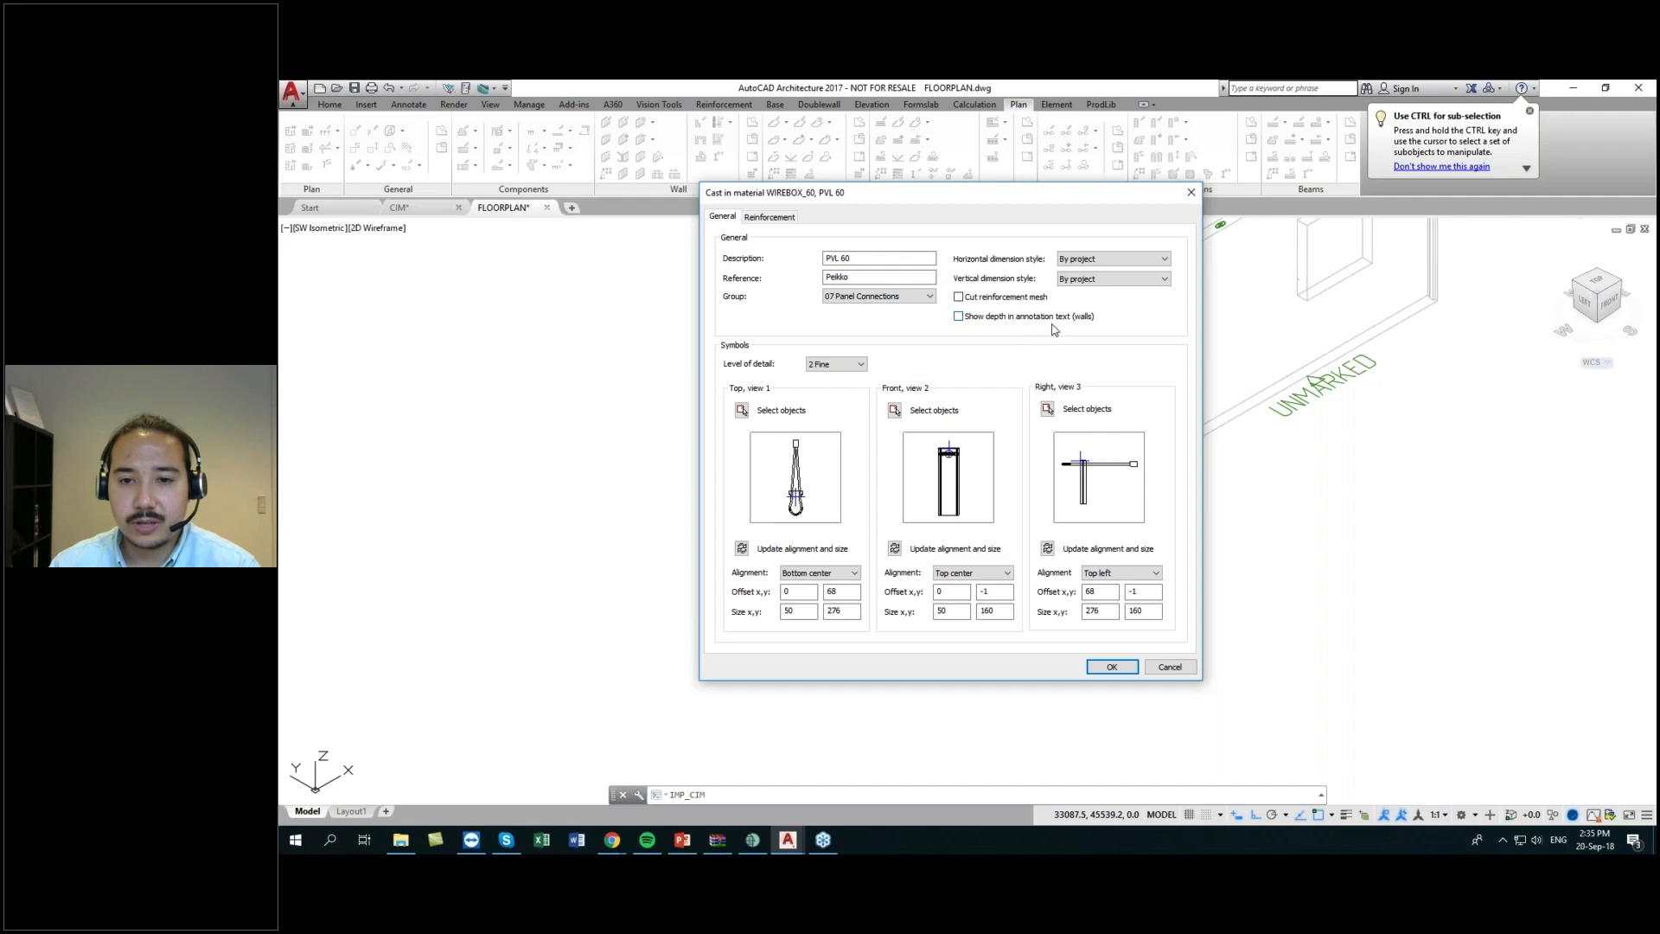
{"action": "left_click", "coordinate": [1113, 667]}
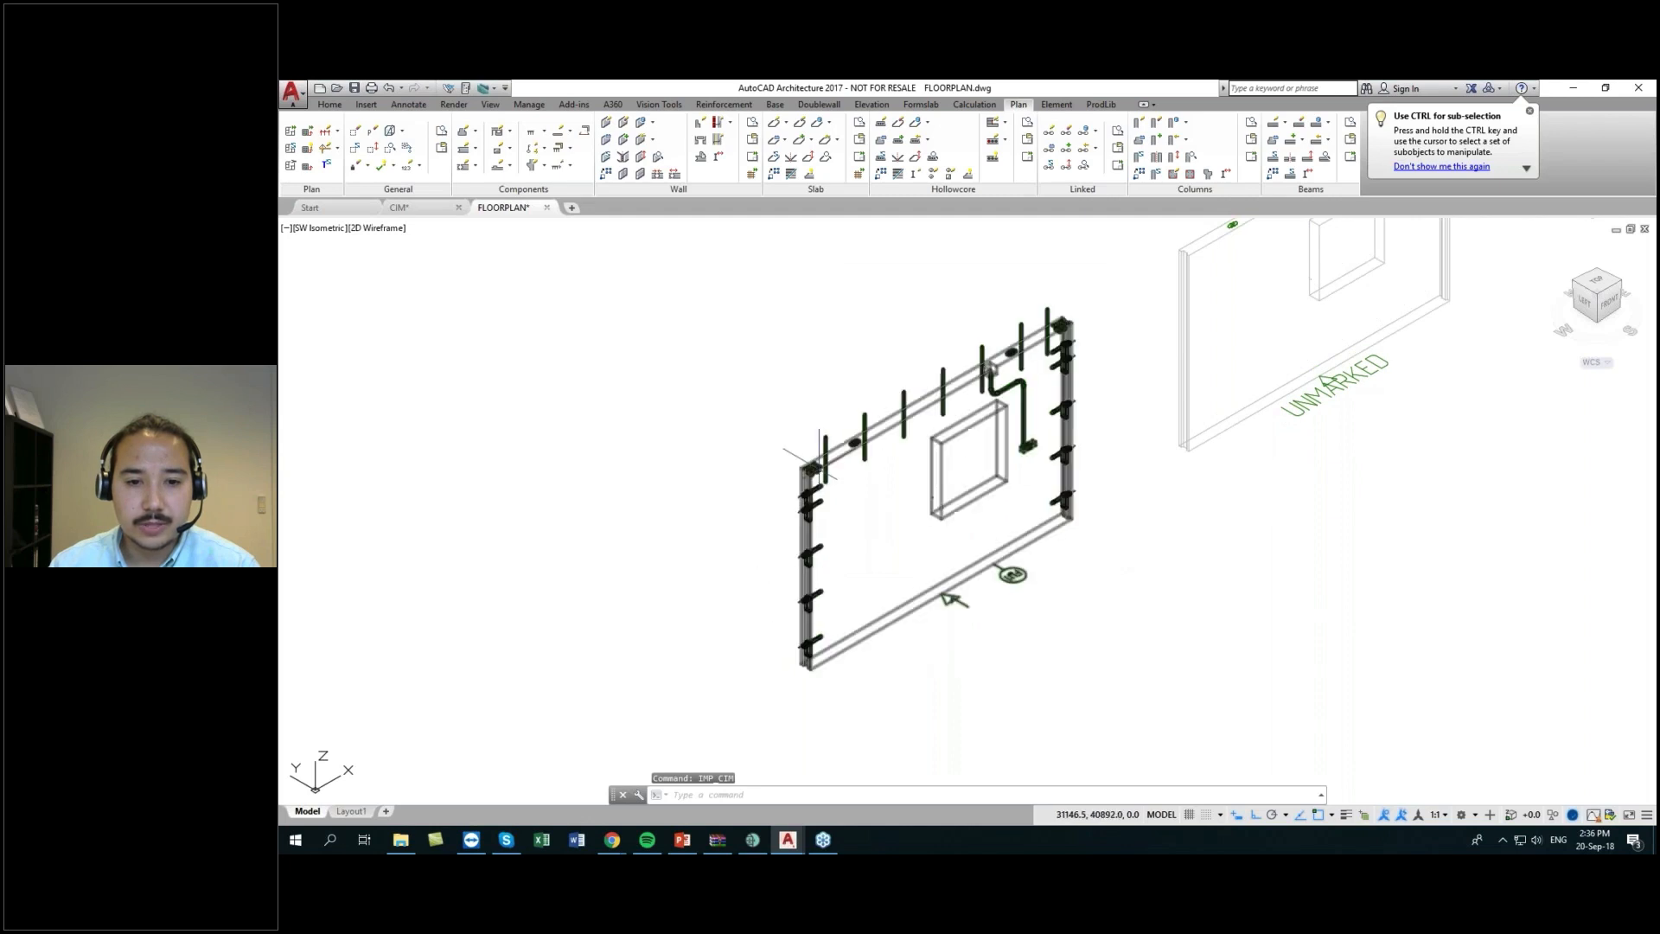
- Switch to the CIM drawing and bring its cast-in material symbols into view
{"action": "mouse_move", "coordinate": [962, 554]}
{"action": "middle_mouse_down"}
{"action": "mouse_move", "coordinate": [953, 528]}
{"action": "mouse_move", "coordinate": [954, 567]}
{"action": "middle_mouse_up"}
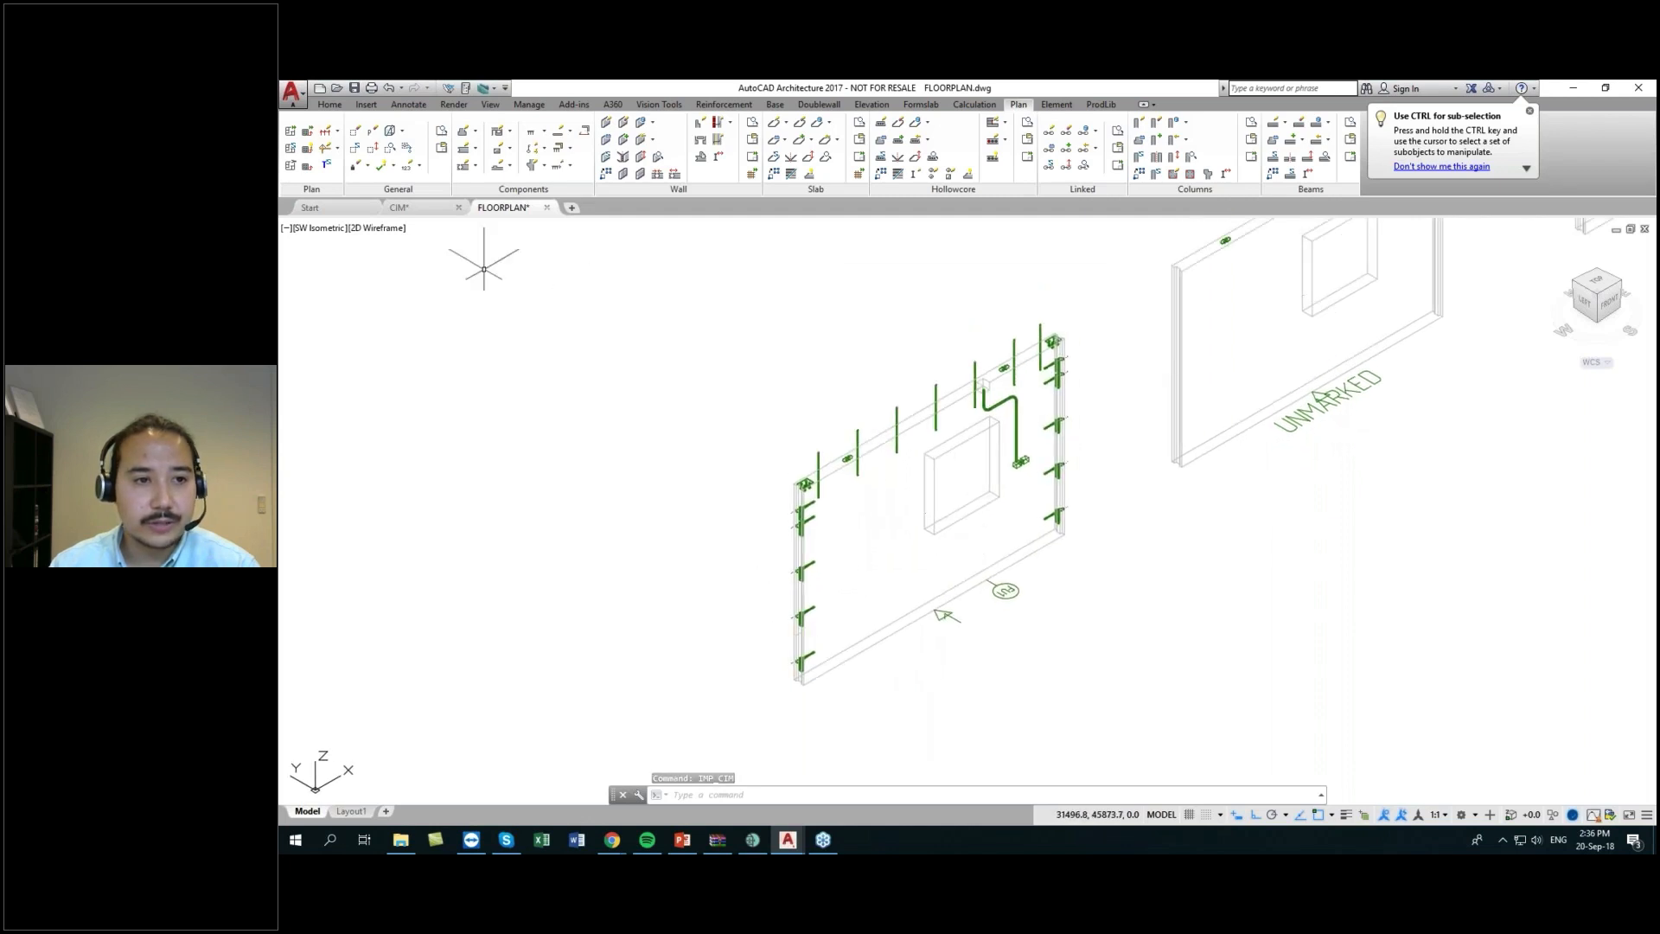
{"action": "left_click", "coordinate": [423, 212]}
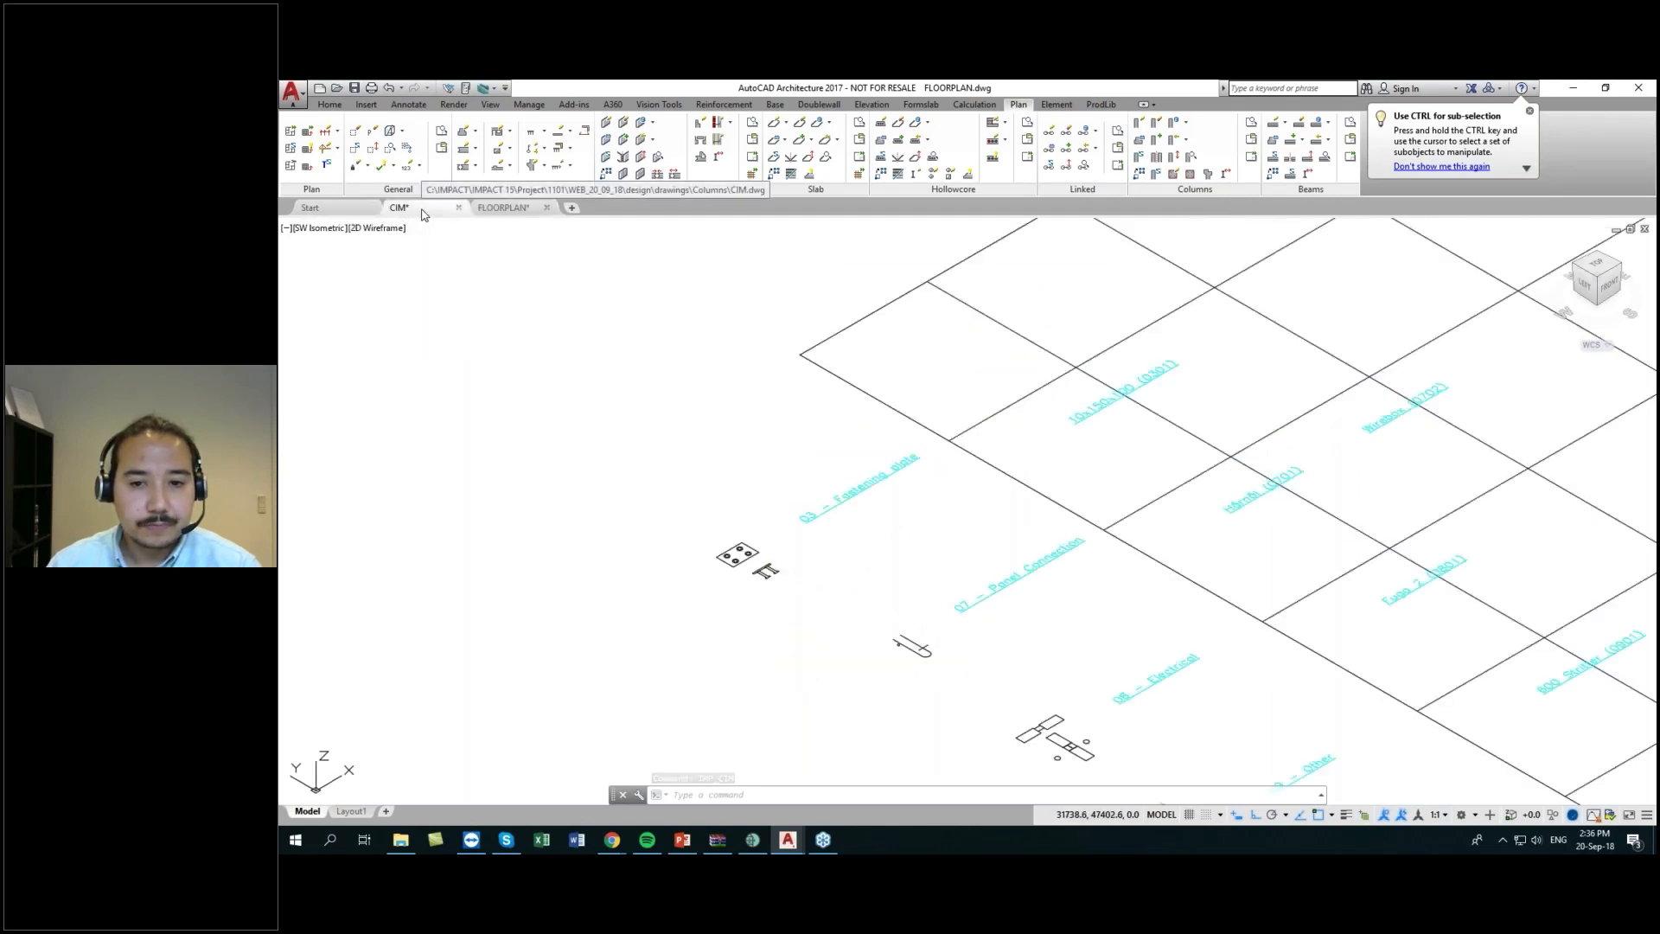
{"action": "scroll", "coordinate": [864, 484], "scroll_direction": "down", "scroll_amount": 6}
{"action": "scroll", "coordinate": [746, 577], "scroll_direction": "up", "scroll_amount": 3}
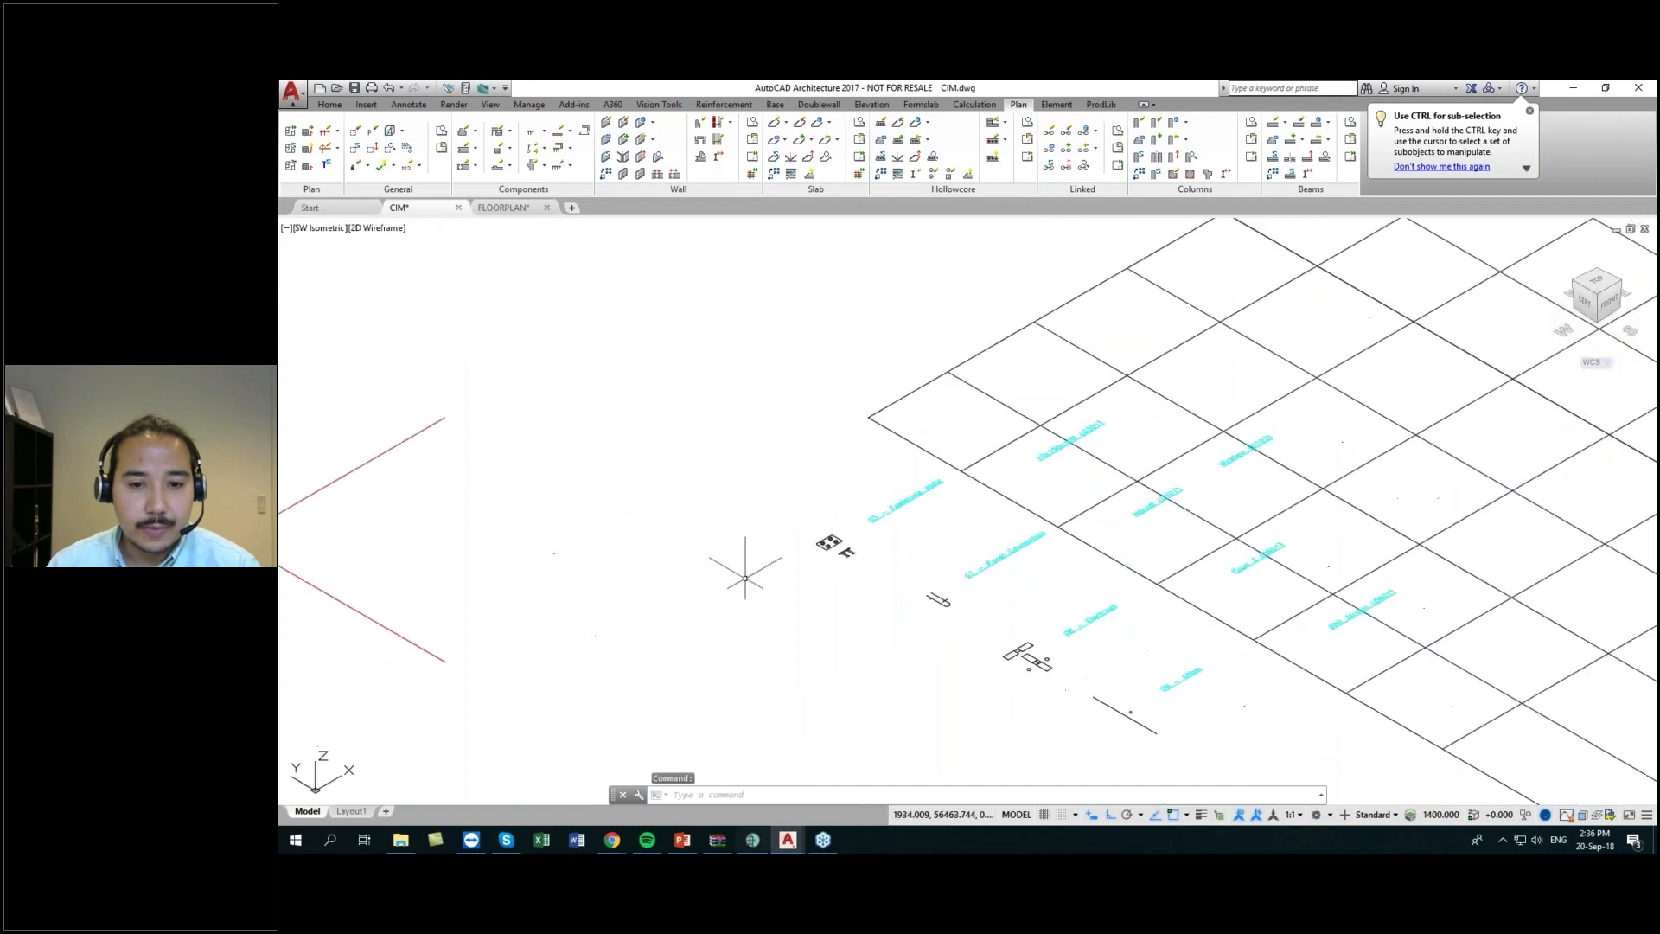
- Switch to IMPACT Project Manager, check where the CIM drawing is stored among the project drawings, and return to AutoCAD
{"action": "key", "text": "alt+Tab"}
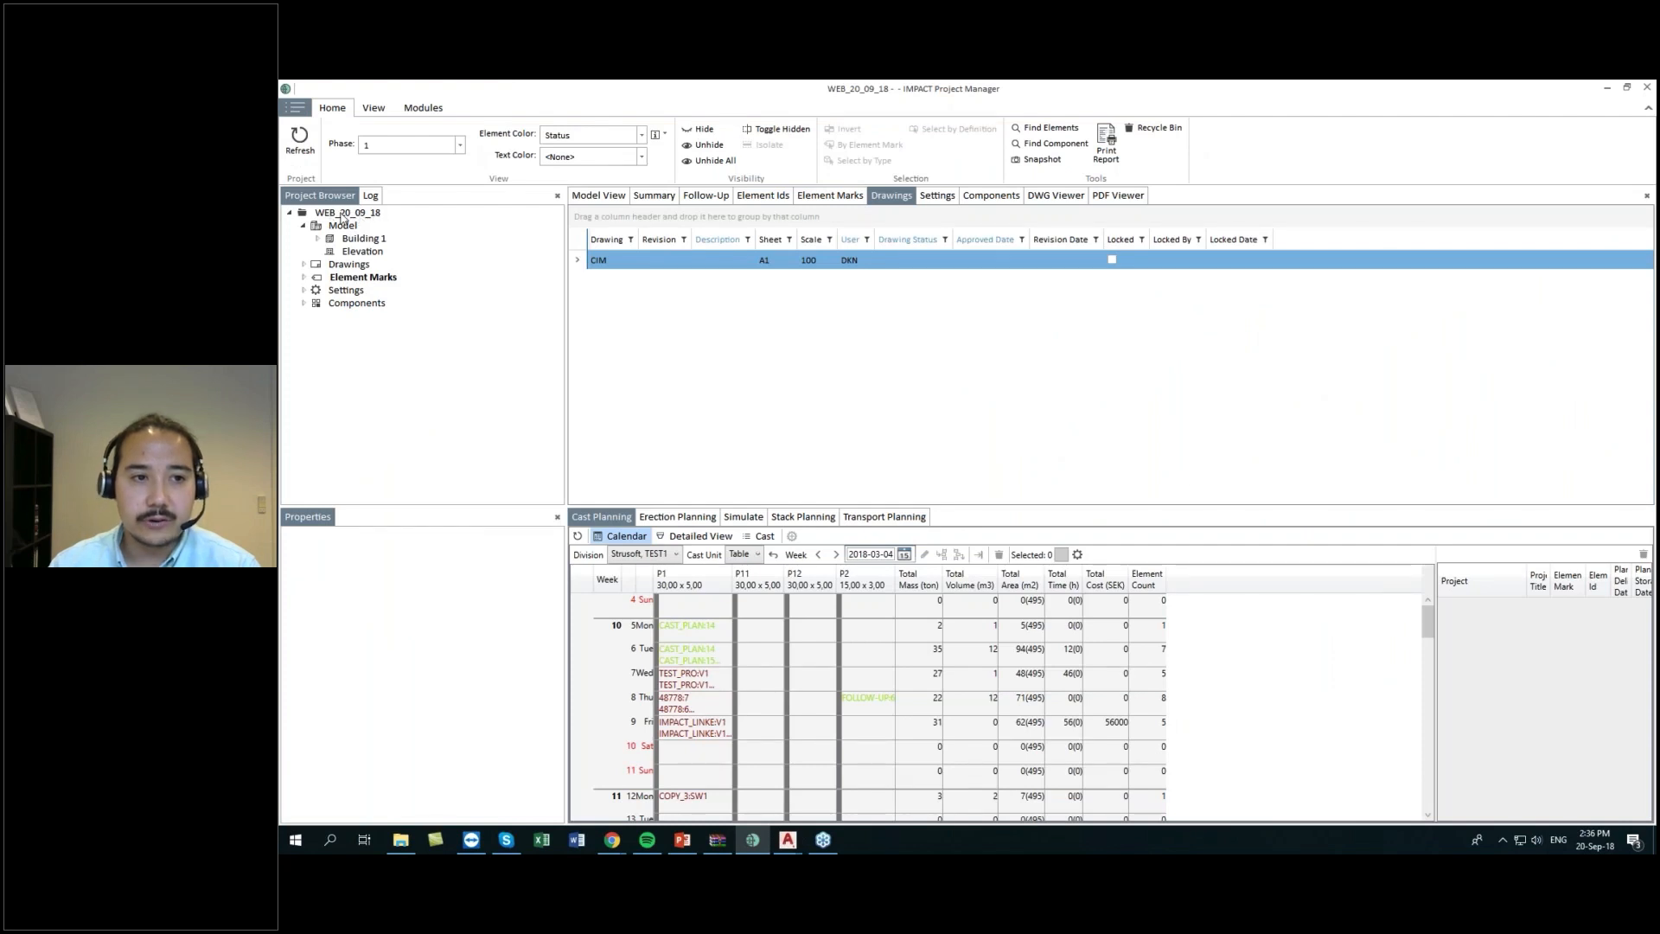
{"action": "left_click", "coordinate": [304, 264]}
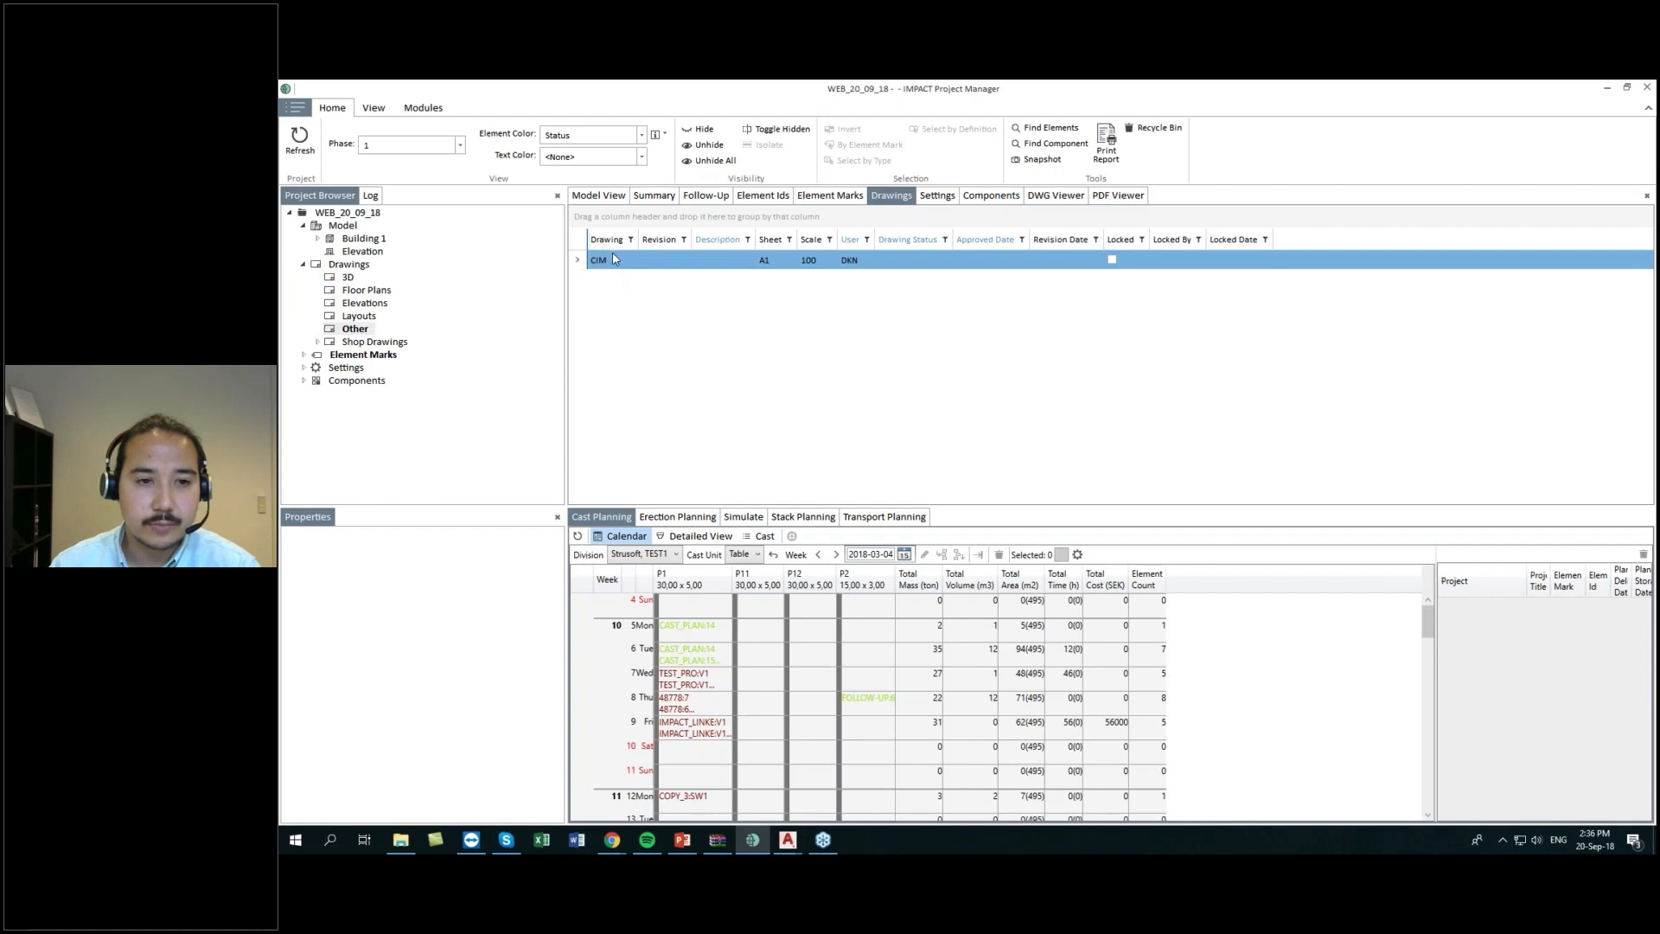
{"action": "left_click", "coordinate": [1605, 91]}
- Examine how the cast-in material symbols and group labels are laid out beside the grid in the CIM drawing
{"action": "scroll", "coordinate": [838, 500], "scroll_direction": "up", "scroll_amount": 6}
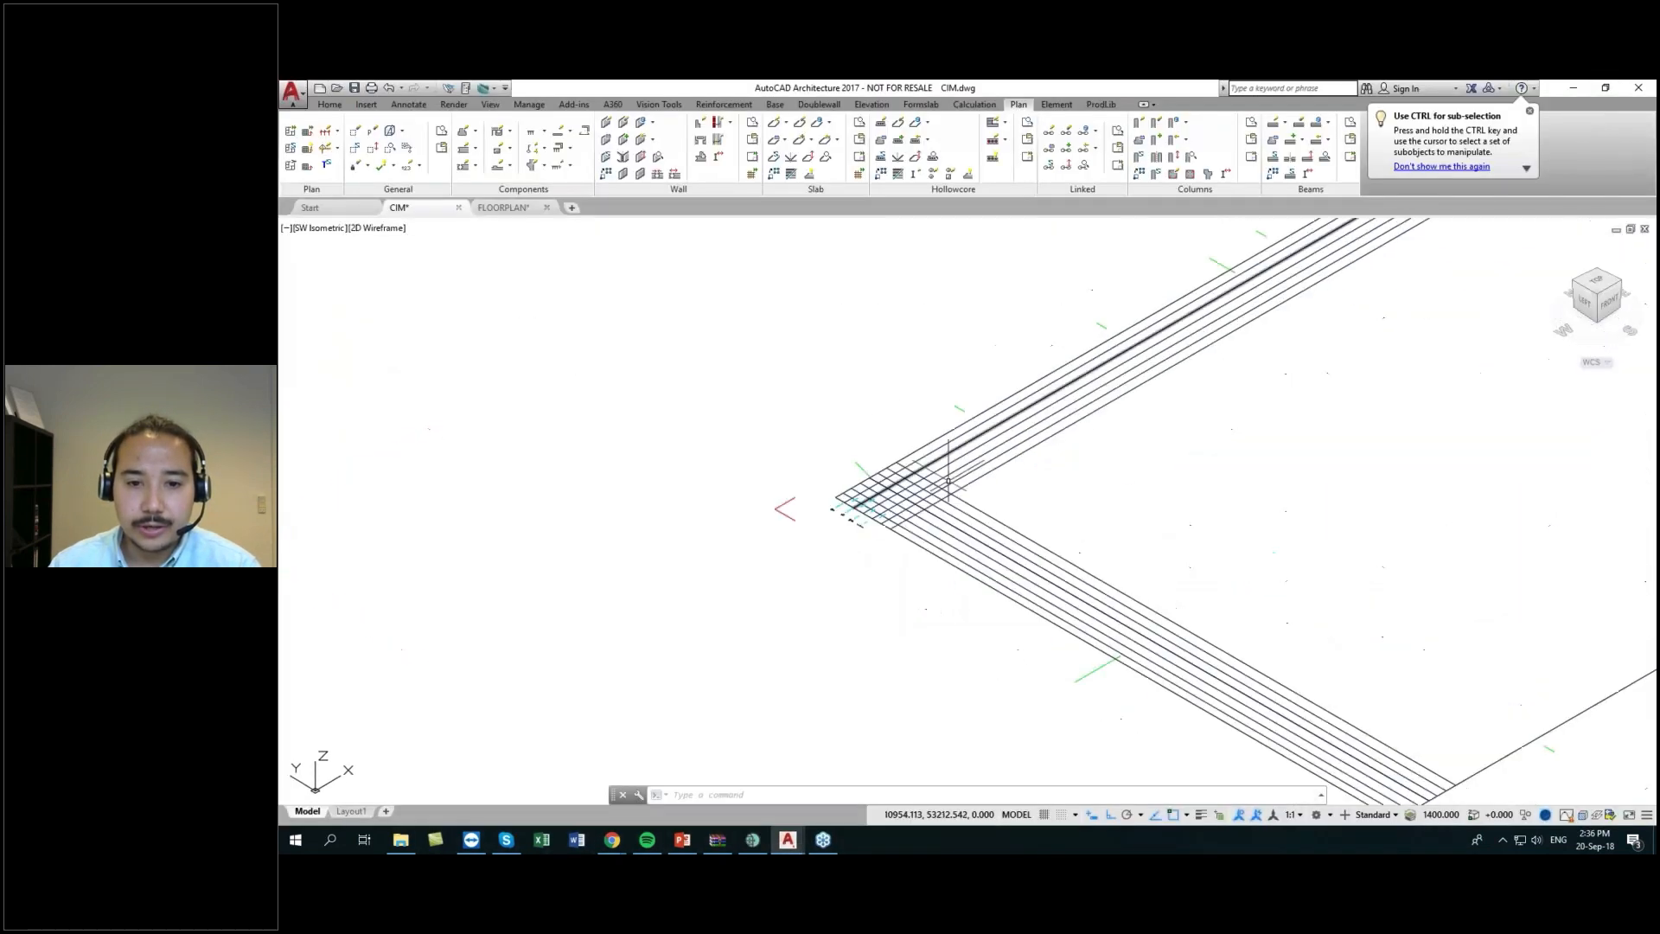
{"action": "scroll", "coordinate": [838, 500], "scroll_direction": "up", "scroll_amount": 8}
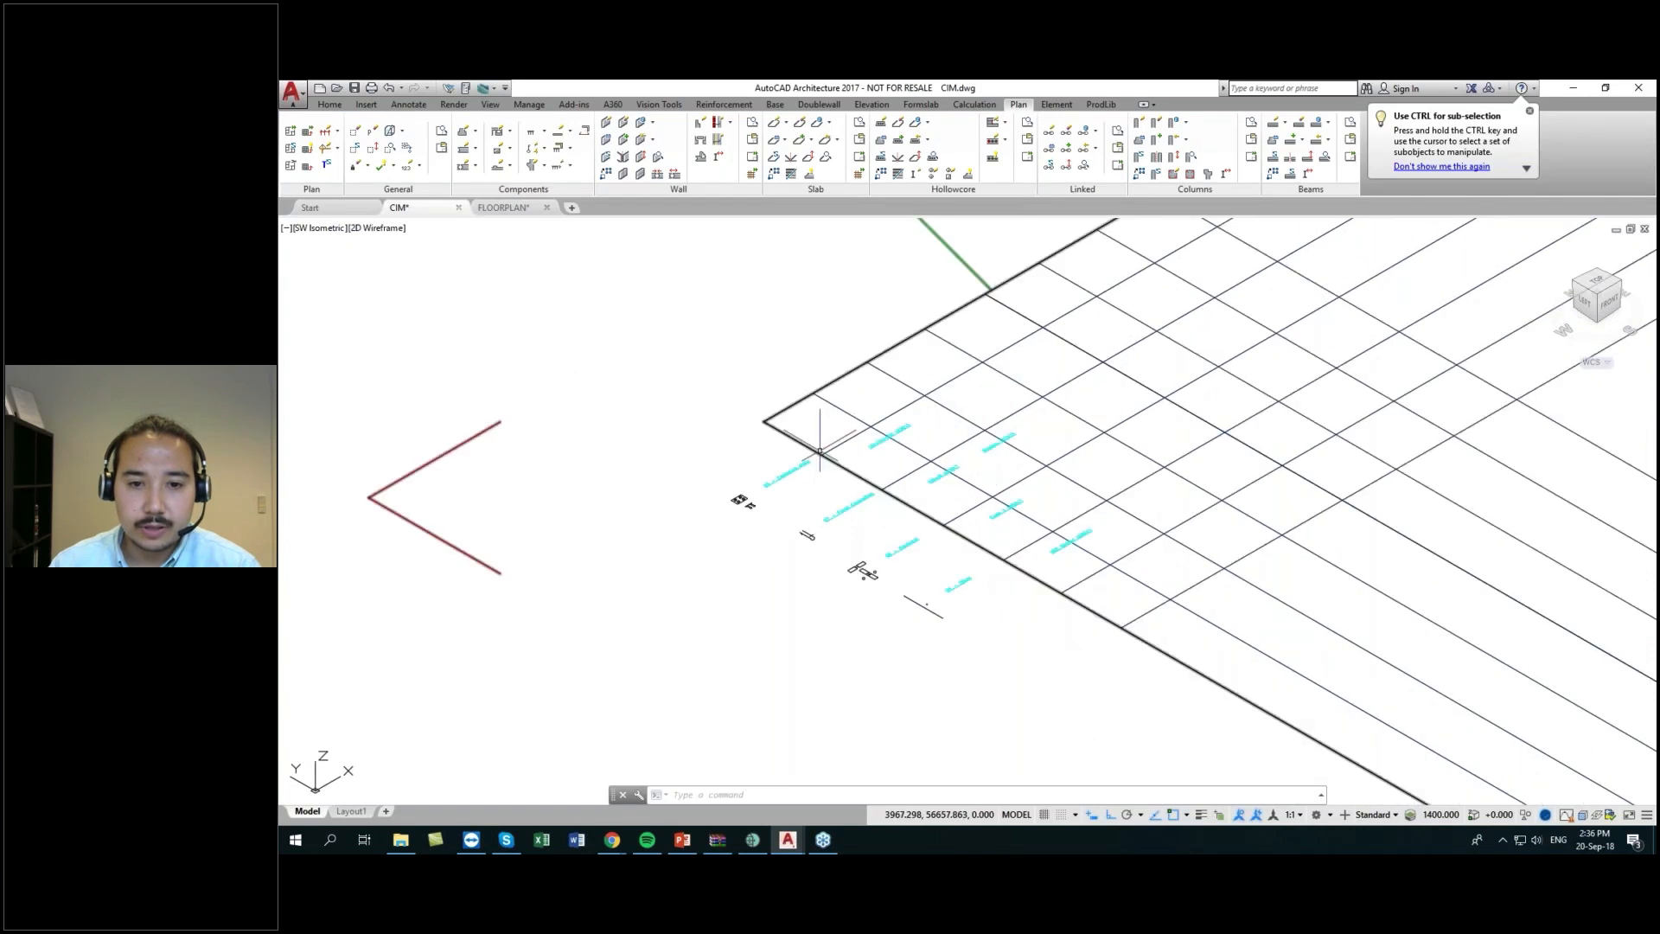
{"action": "scroll", "coordinate": [797, 528], "scroll_direction": "down", "scroll_amount": 5}
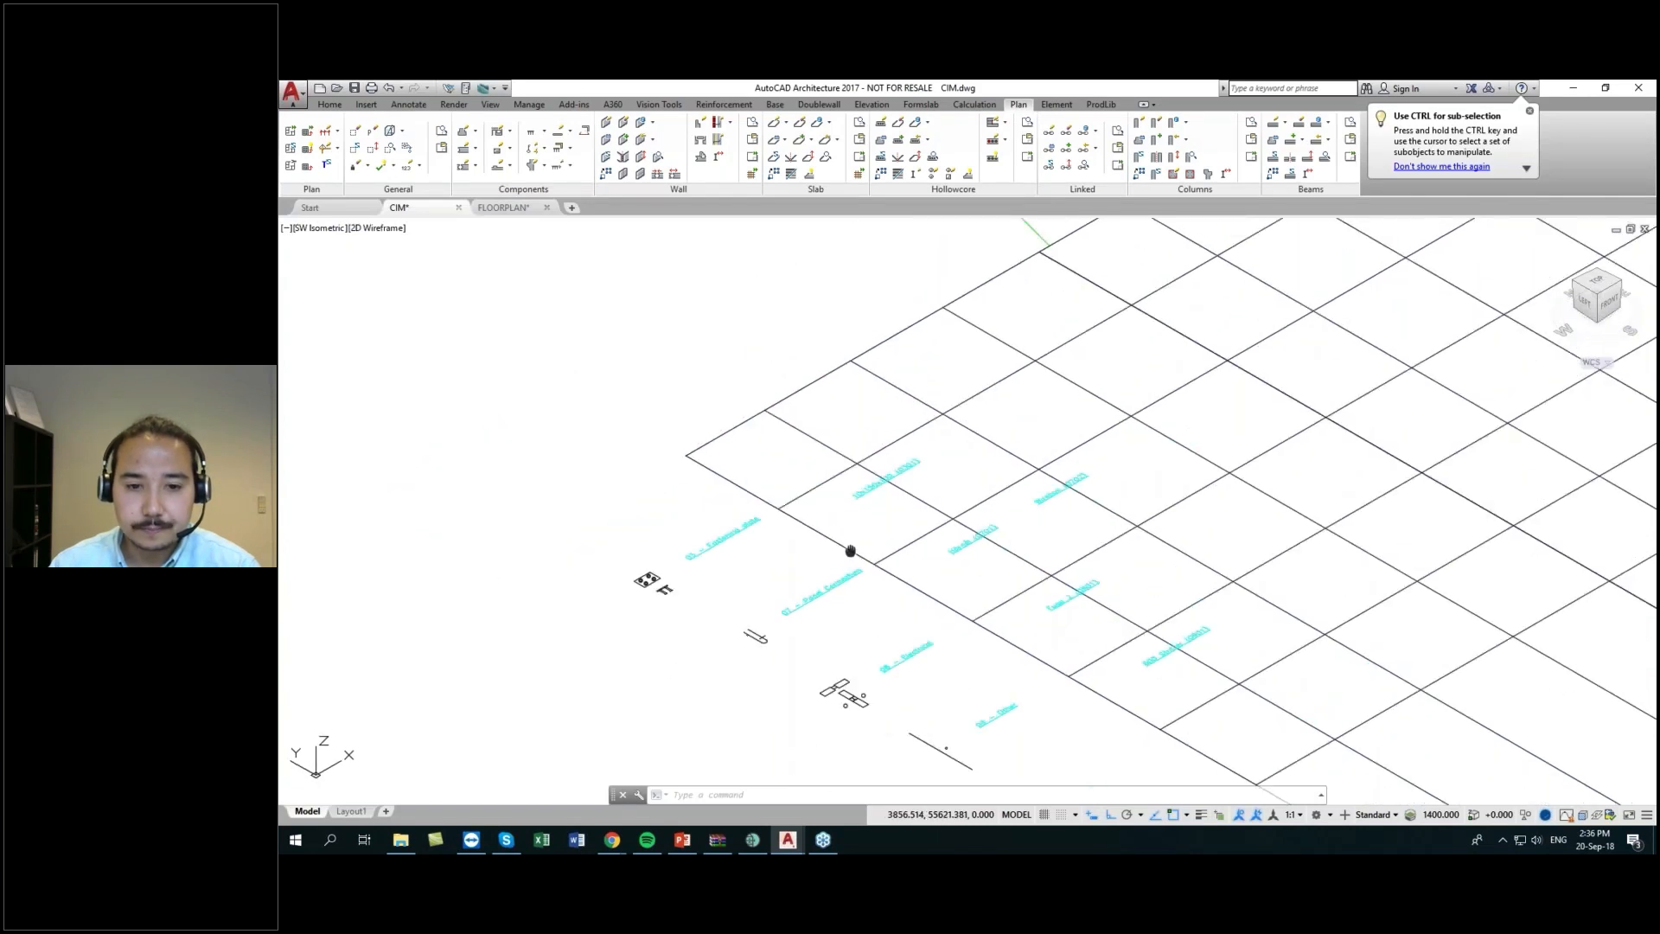
{"action": "scroll", "coordinate": [797, 527], "scroll_direction": "up", "scroll_amount": 2}
{"action": "middle_click_drag", "start_coordinate": [833, 503], "coordinate": [812, 563]}
{"action": "scroll", "coordinate": [811, 563], "scroll_direction": "down", "scroll_amount": 2}
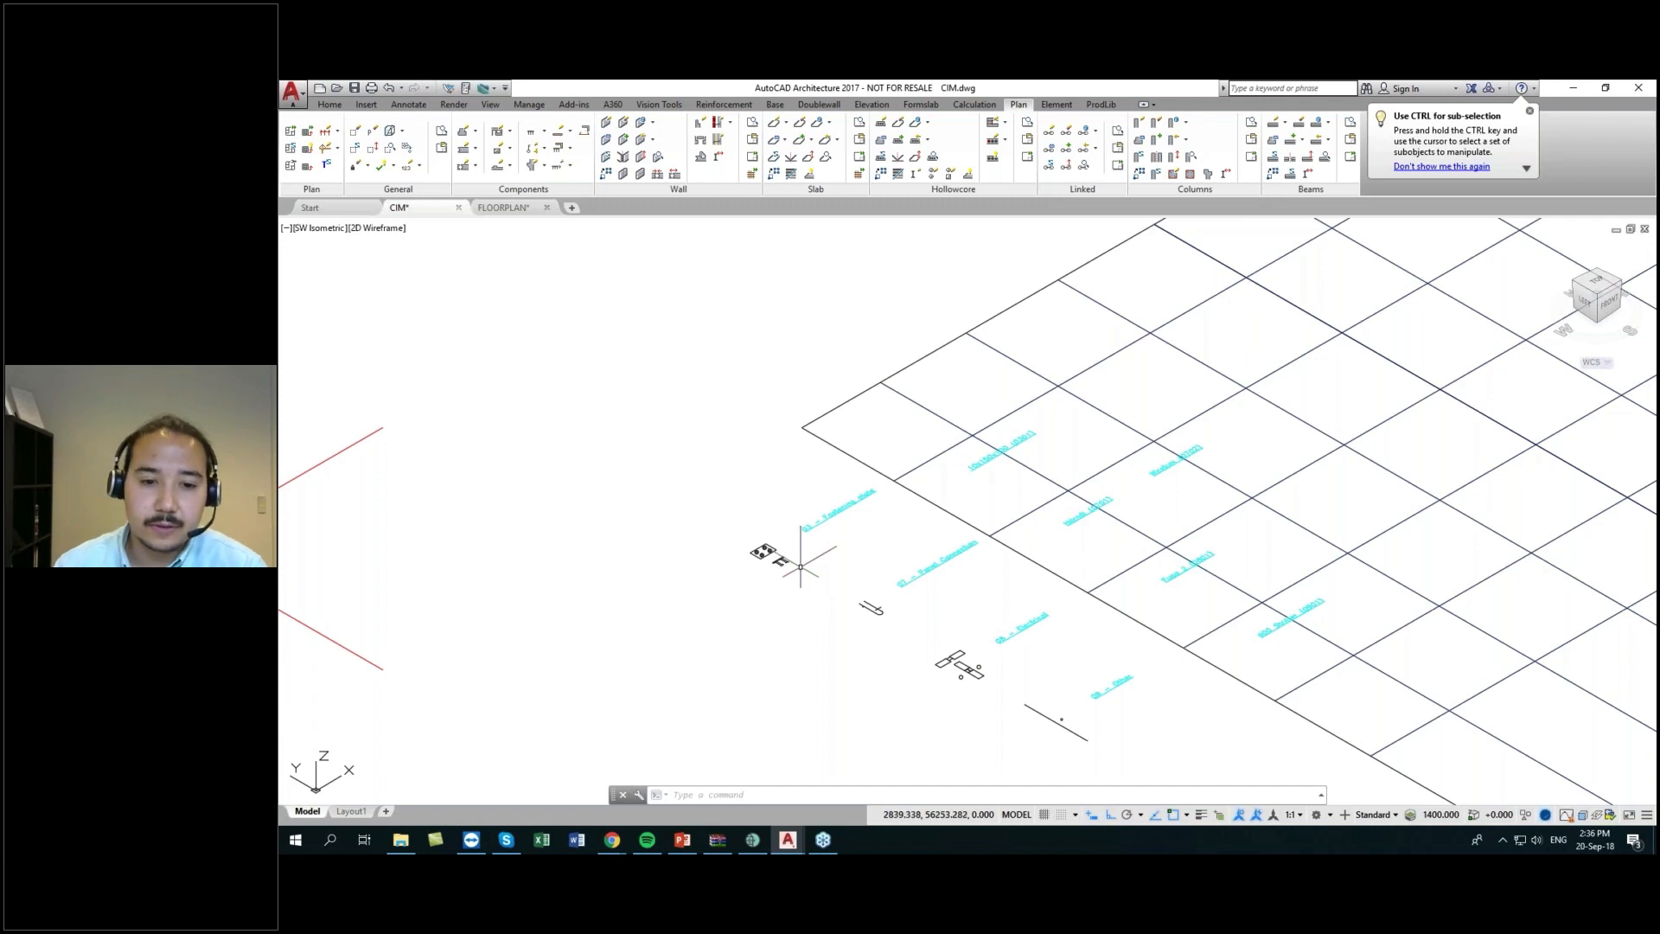
{"action": "scroll", "coordinate": [786, 562], "scroll_direction": "down", "scroll_amount": 3}
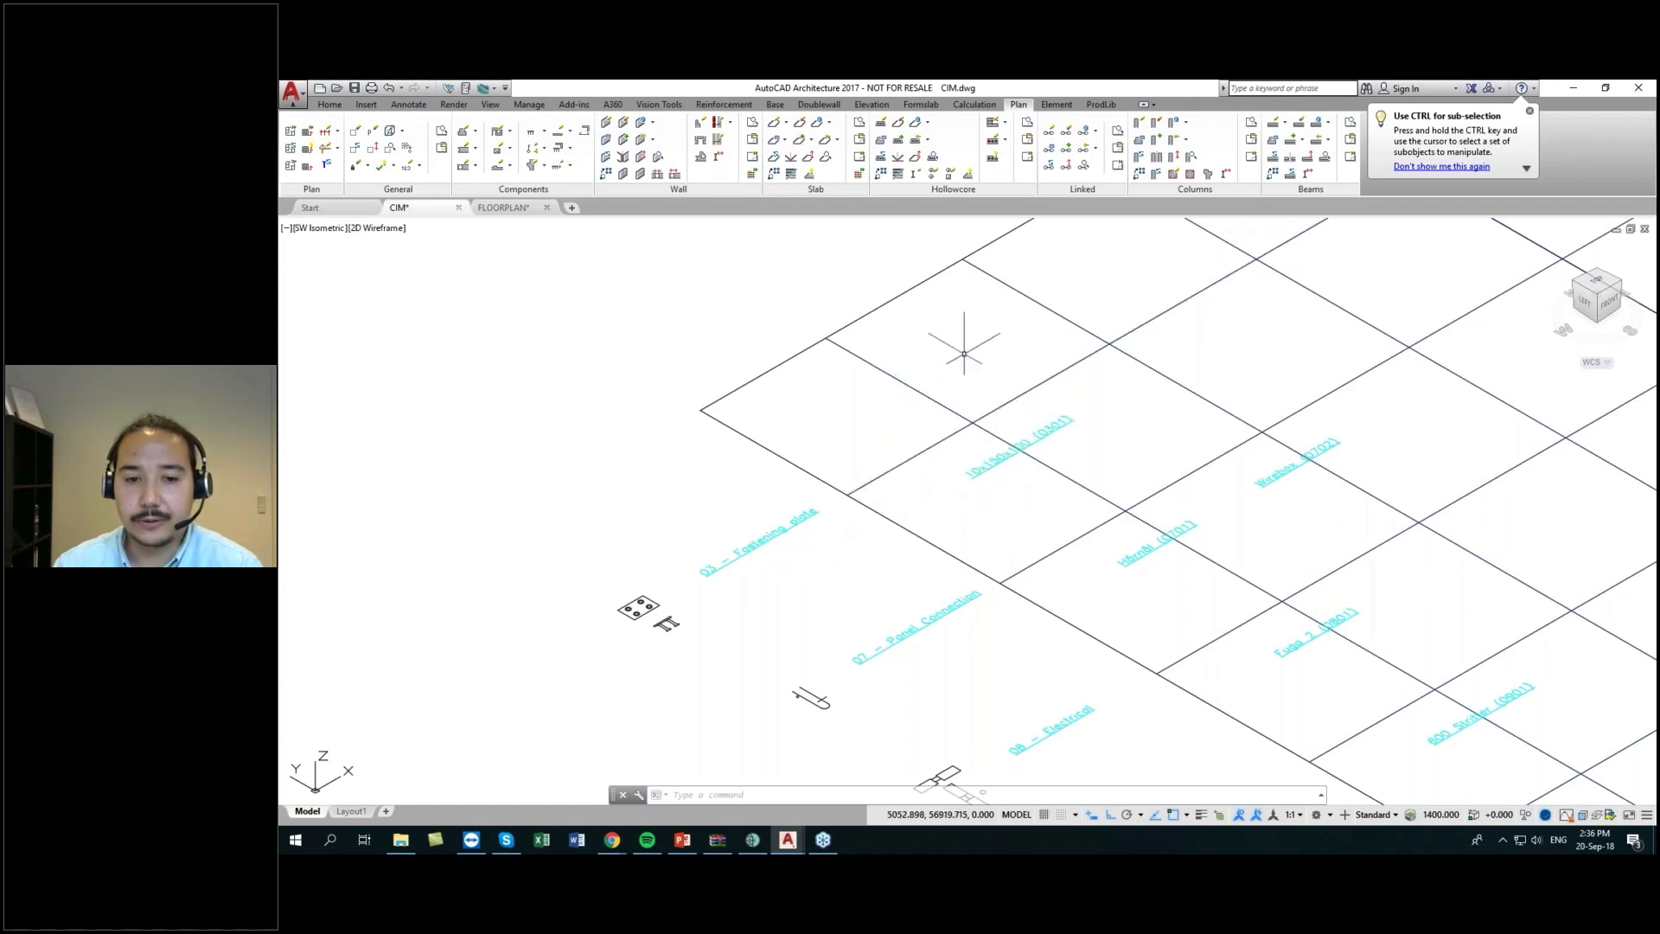
{"action": "middle_click_drag", "start_coordinate": [833, 508], "coordinate": [1003, 433]}
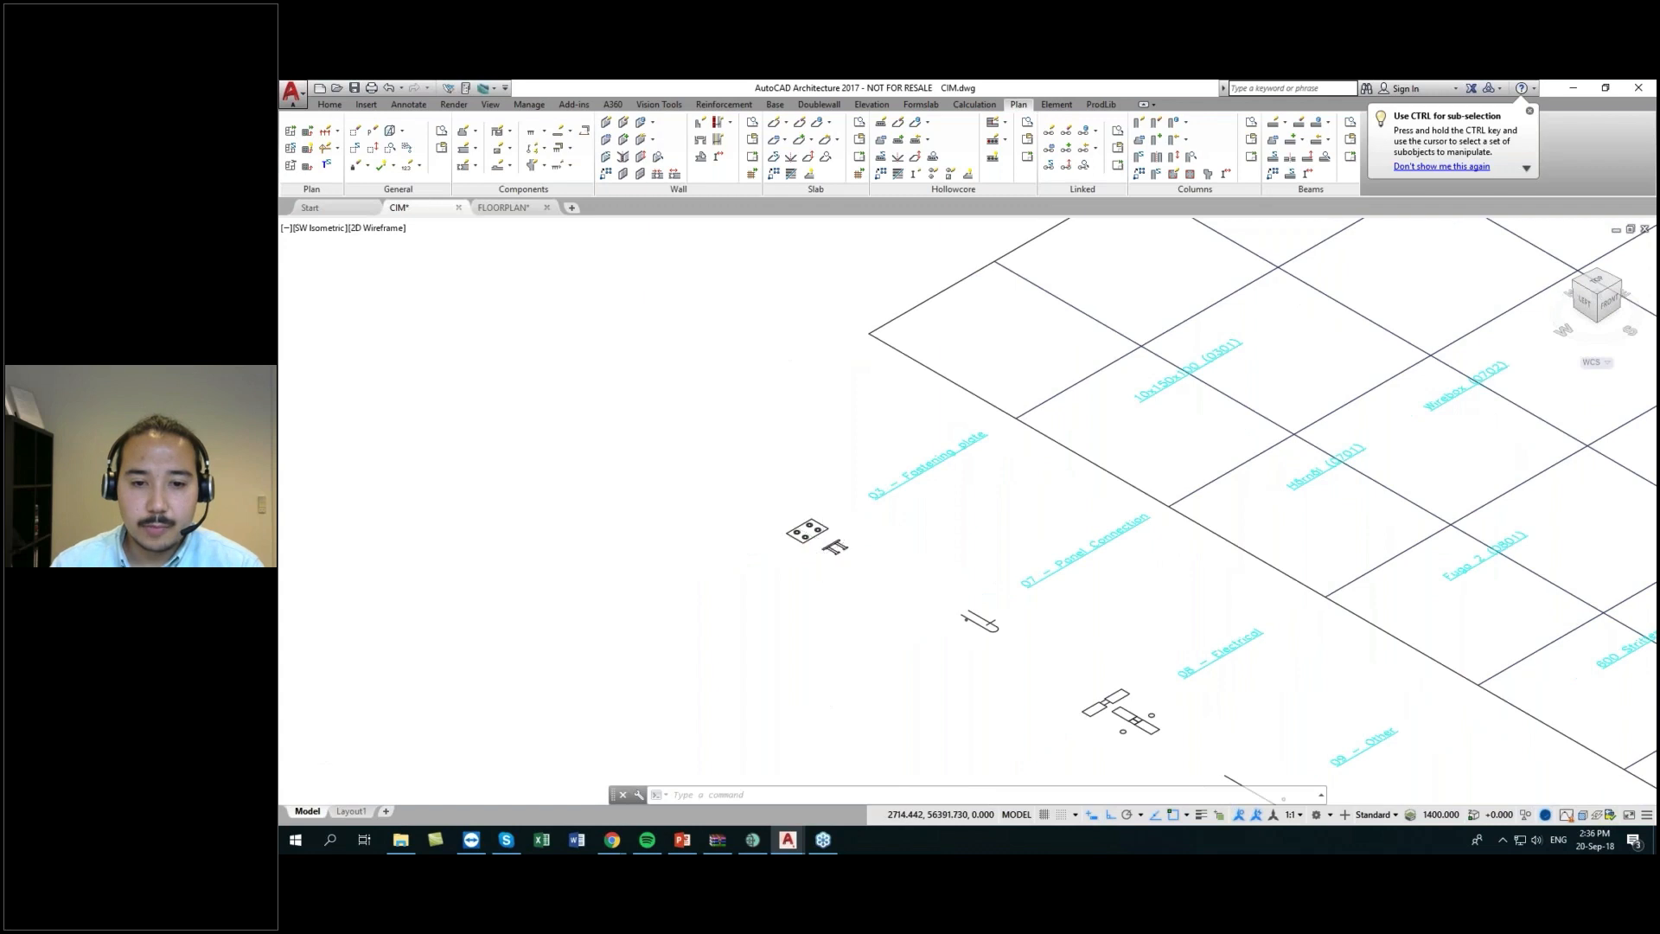
- Examine the two fastening plate symbols, the plate with four studs and its side view, up close
{"action": "scroll", "coordinate": [832, 541], "scroll_direction": "up", "scroll_amount": 6}
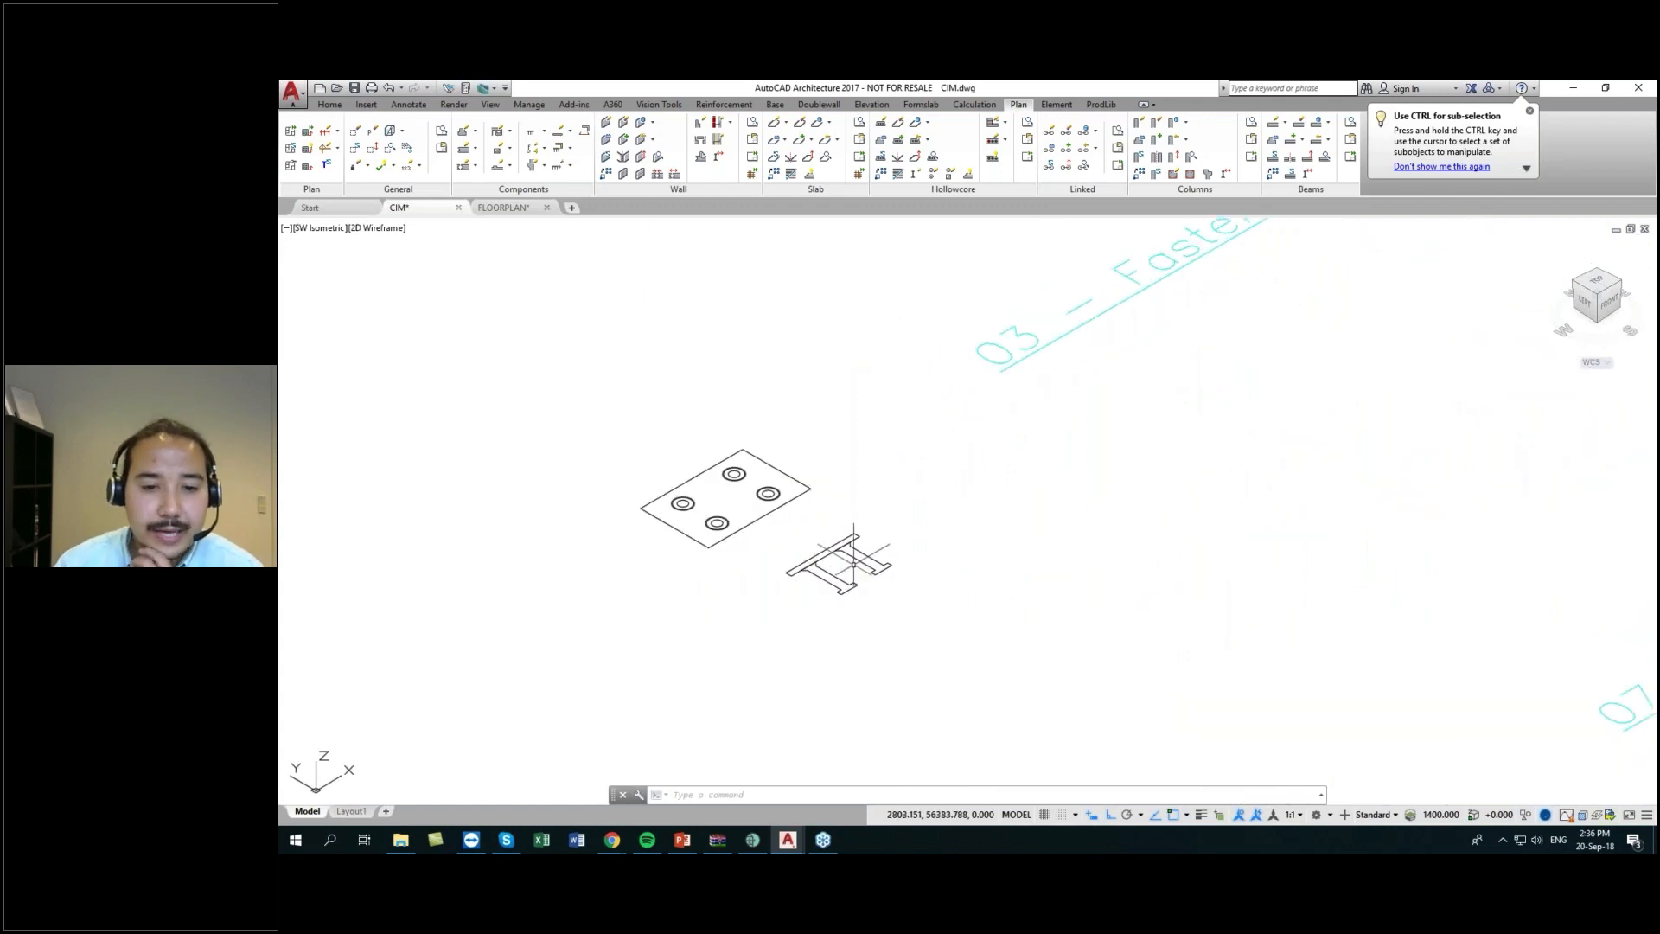
{"action": "scroll", "coordinate": [882, 519], "scroll_direction": "down", "scroll_amount": 3}
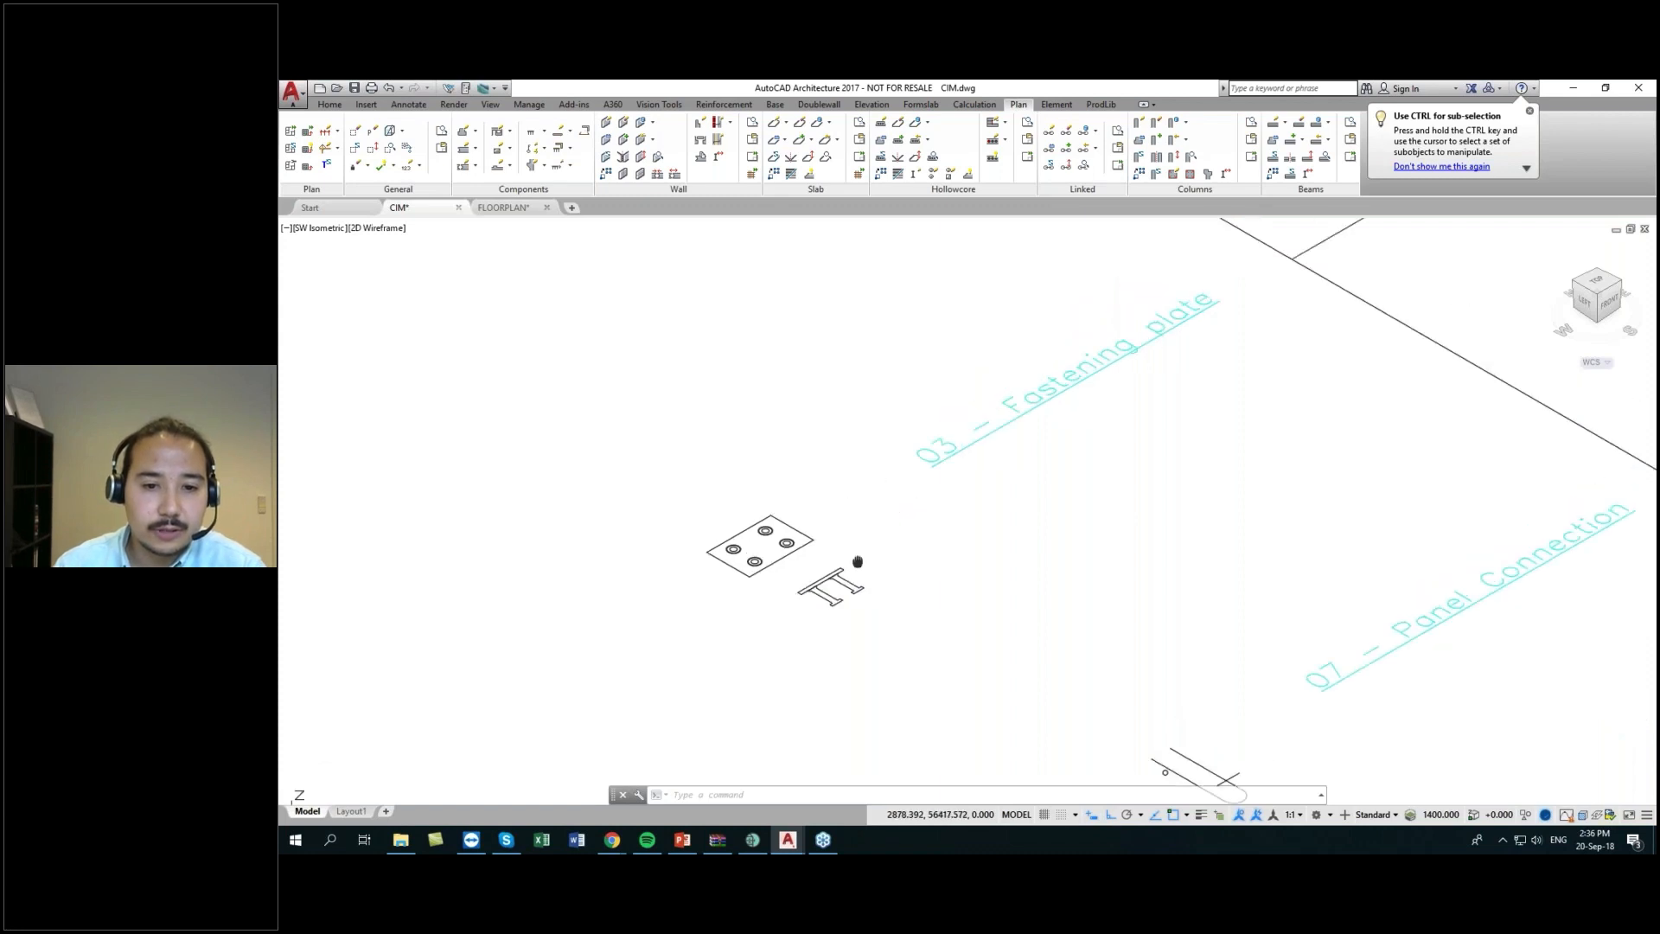
{"action": "scroll", "coordinate": [825, 591], "scroll_direction": "up", "scroll_amount": 5}
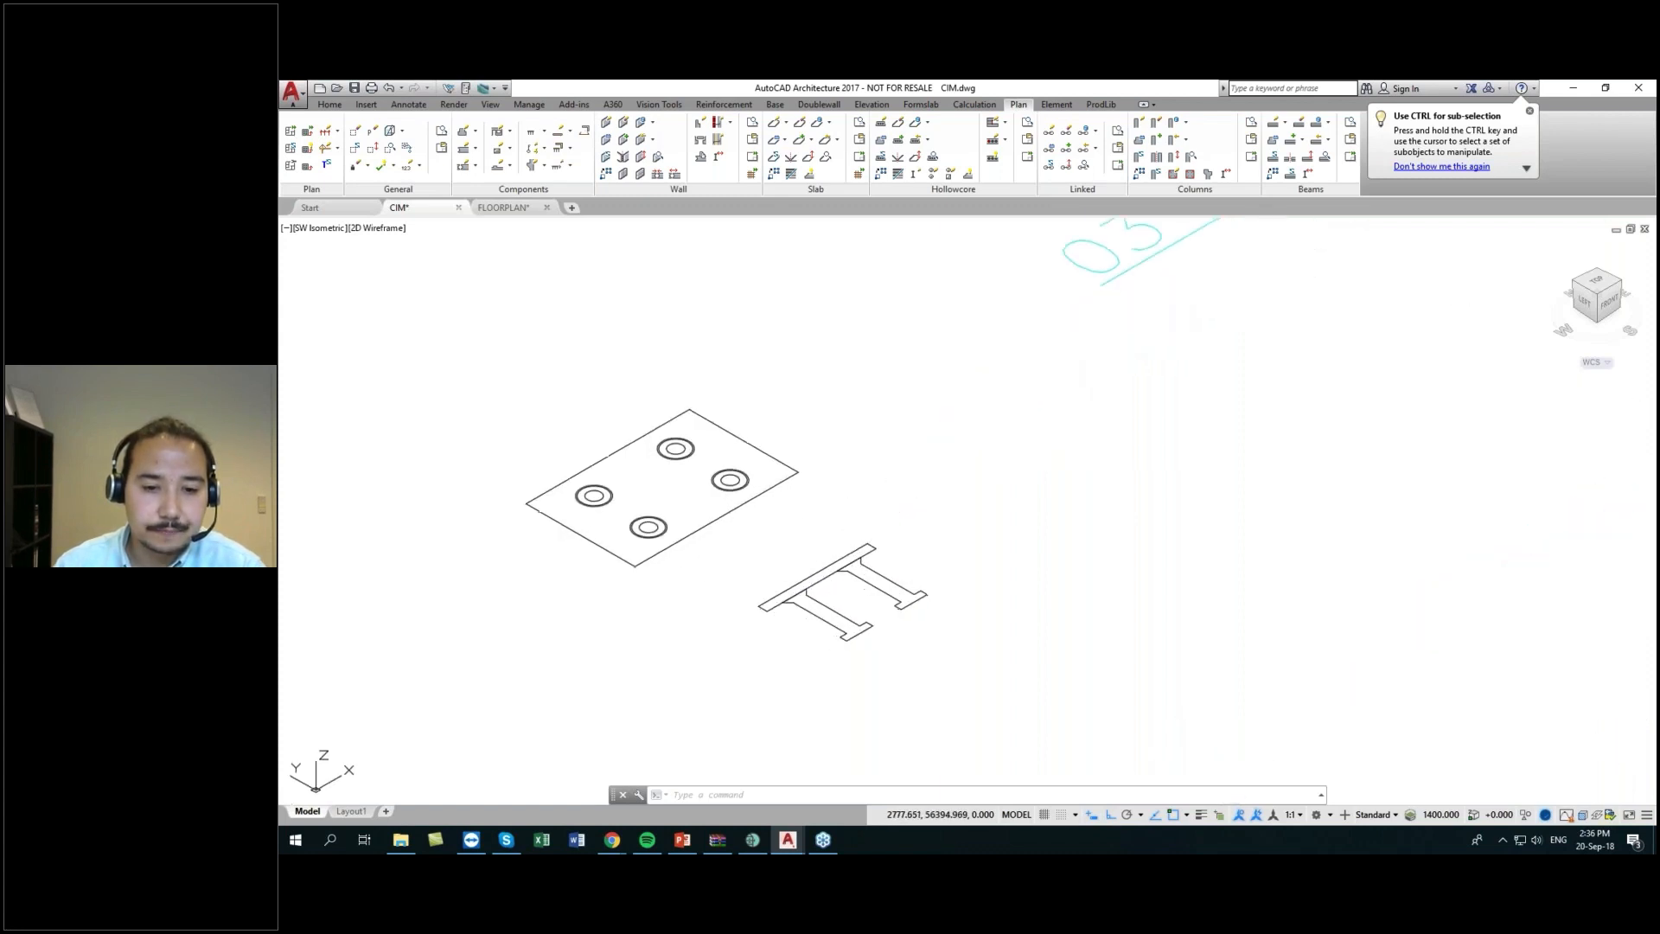
{"action": "middle_click_drag", "start_coordinate": [820, 596], "coordinate": [852, 526]}
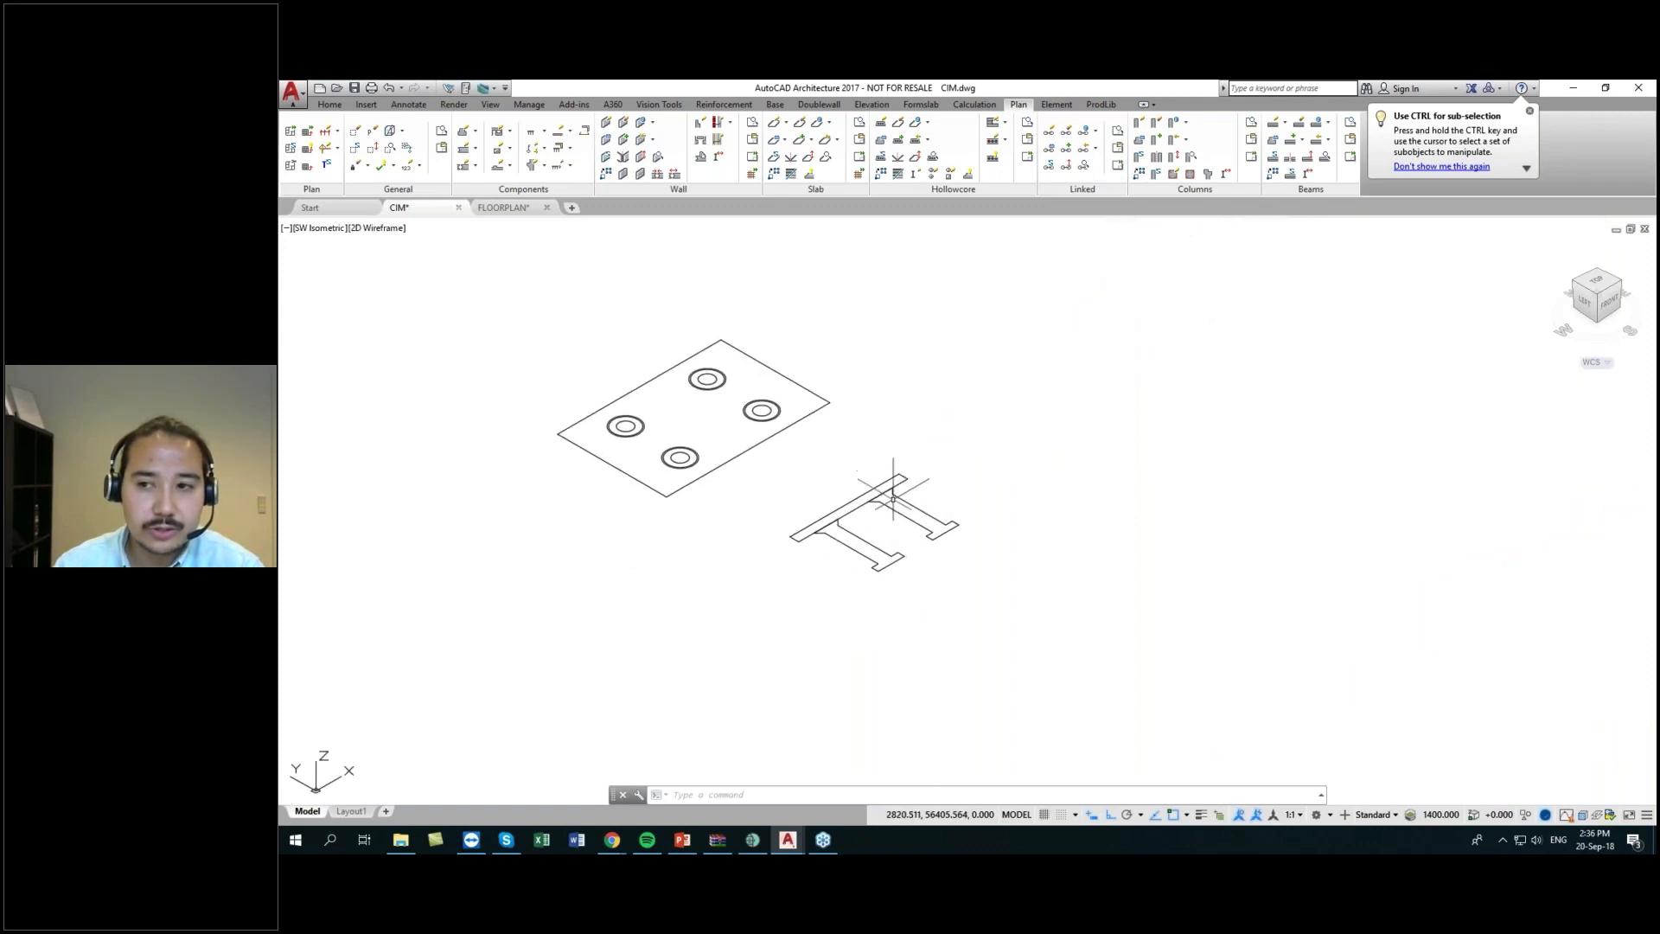
{"action": "scroll", "coordinate": [852, 538], "scroll_direction": "up", "scroll_amount": 3}
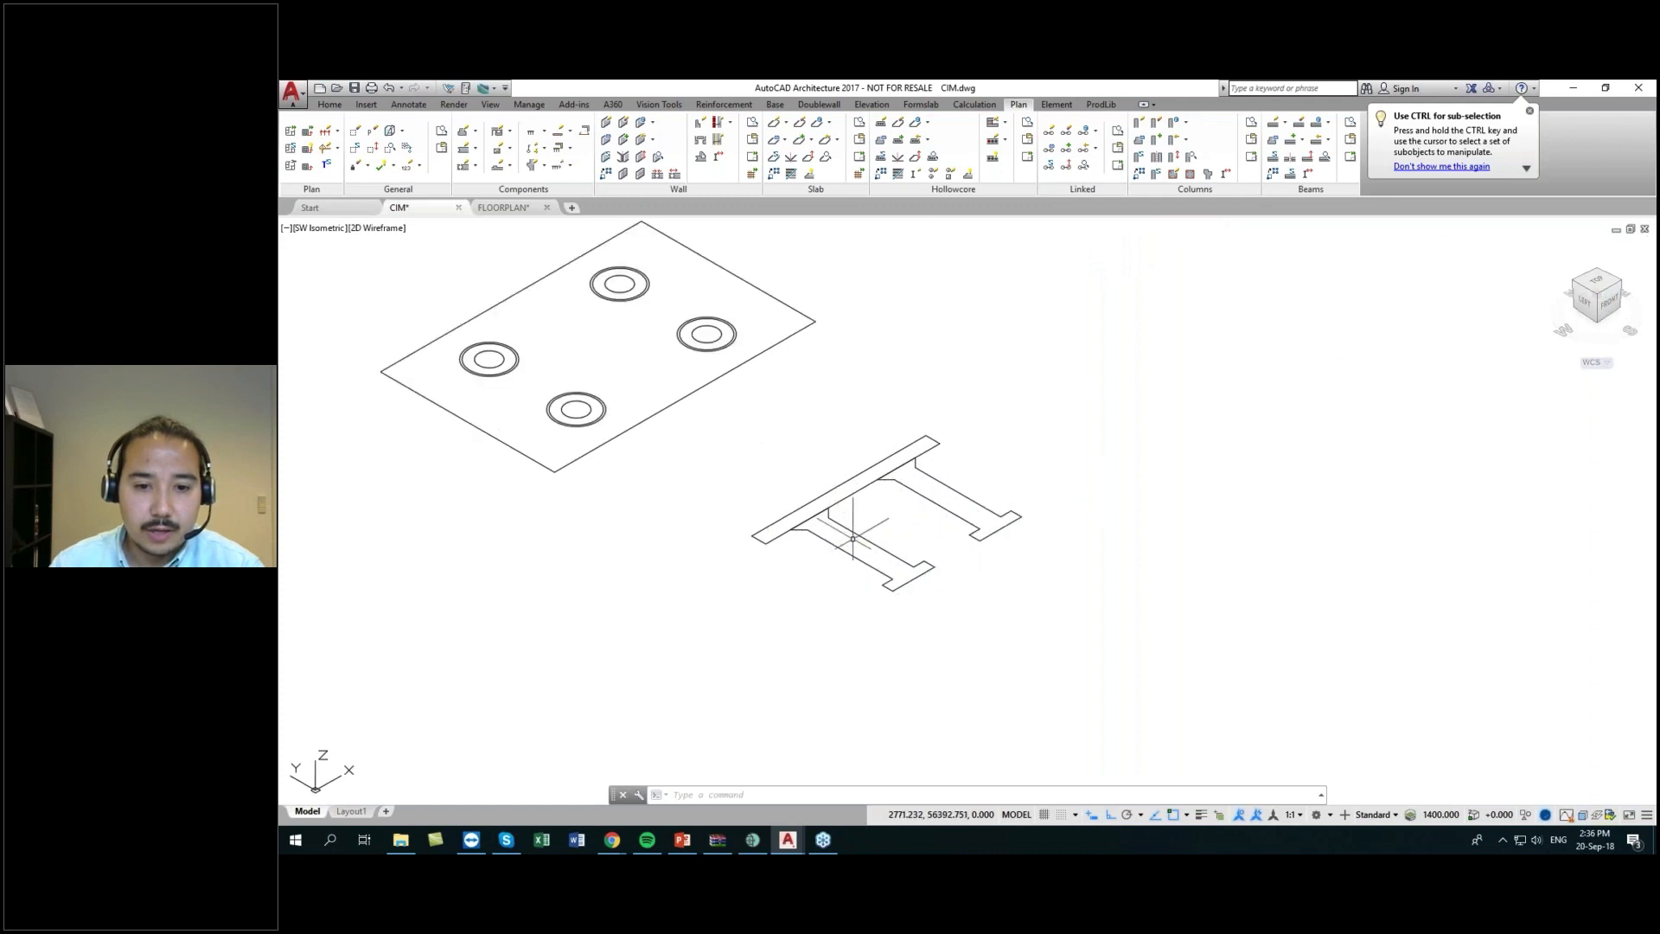
{"action": "scroll", "coordinate": [886, 560], "scroll_direction": "down", "scroll_amount": 1}
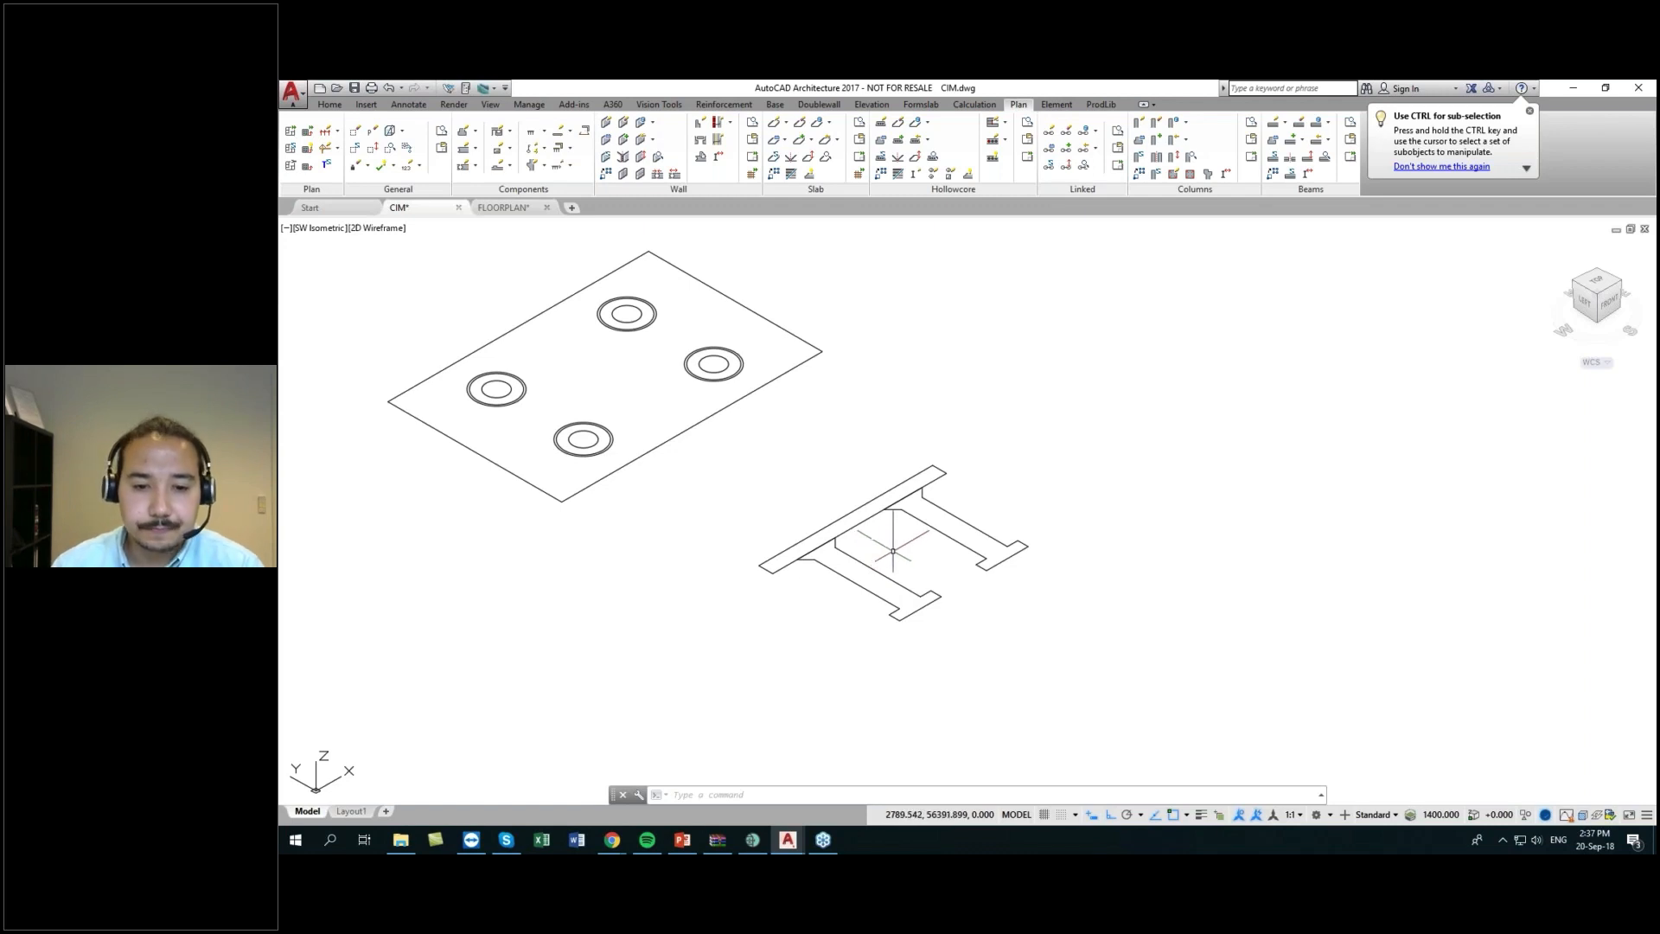
{"action": "scroll", "coordinate": [893, 551], "scroll_direction": "down", "scroll_amount": 2}
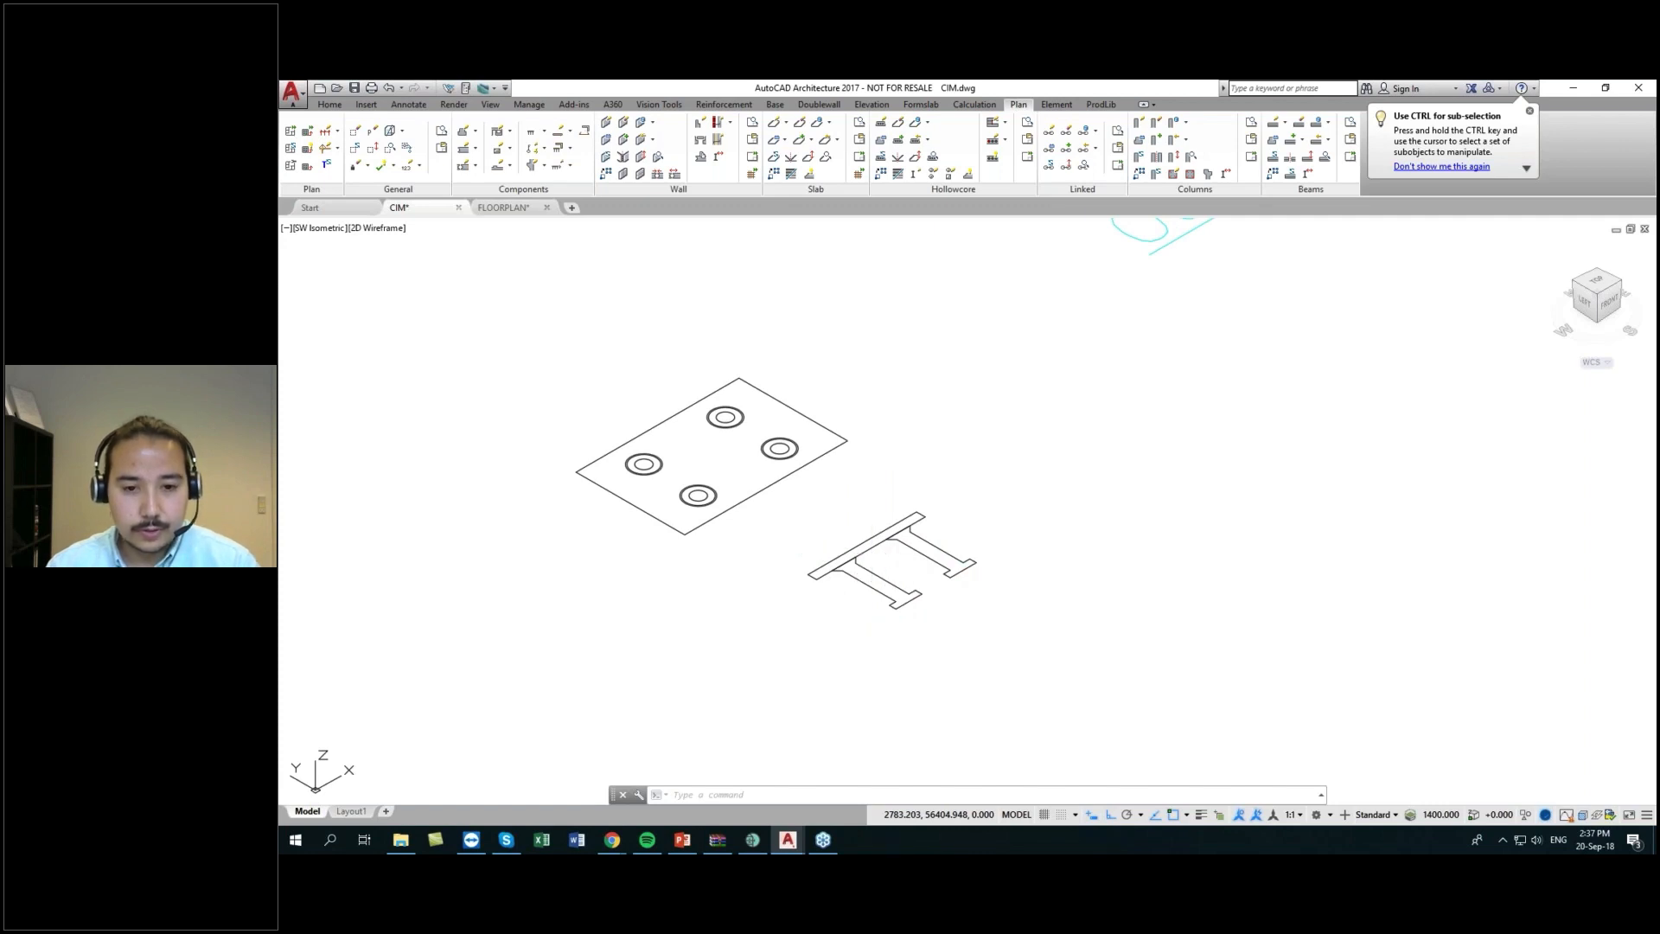
- Draw a closed polyline over half of the near stud in the side view, from its head along the outline to the centre axis
{"action": "type", "text": "pl"}
{"action": "key", "text": "Return"}
{"action": "scroll", "coordinate": [904, 562], "scroll_direction": "up", "scroll_amount": 4}
{"action": "left_click", "coordinate": [883, 609]}
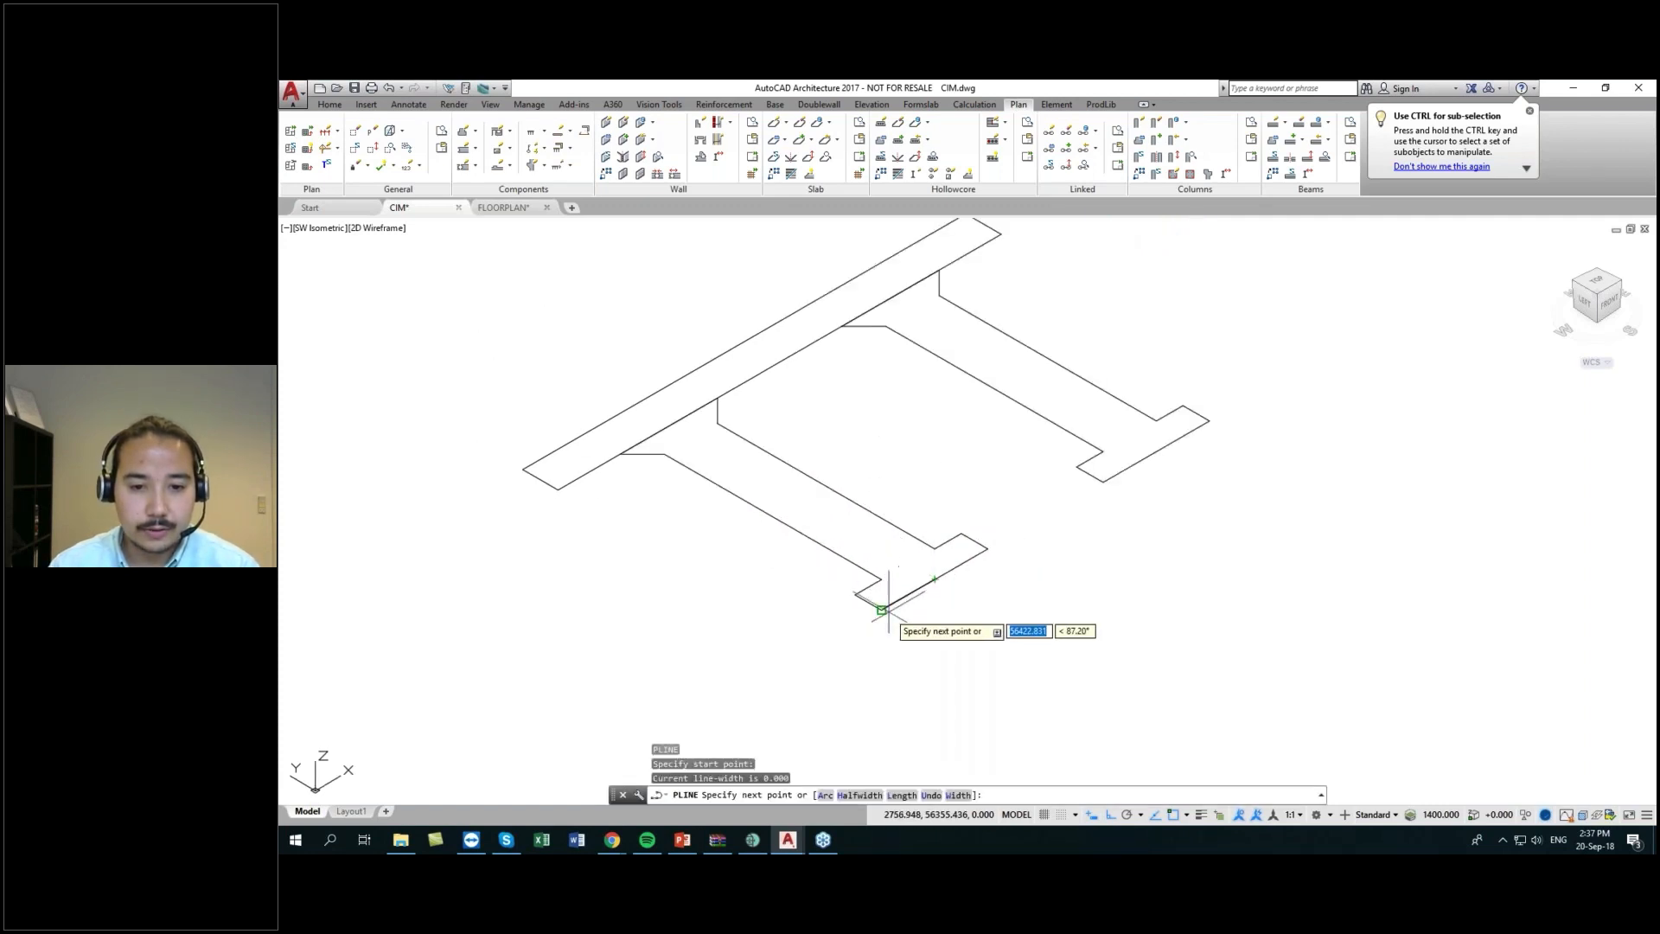
{"action": "left_click", "coordinate": [883, 609]}
{"action": "left_click", "coordinate": [857, 594]}
{"action": "left_click", "coordinate": [881, 579]}
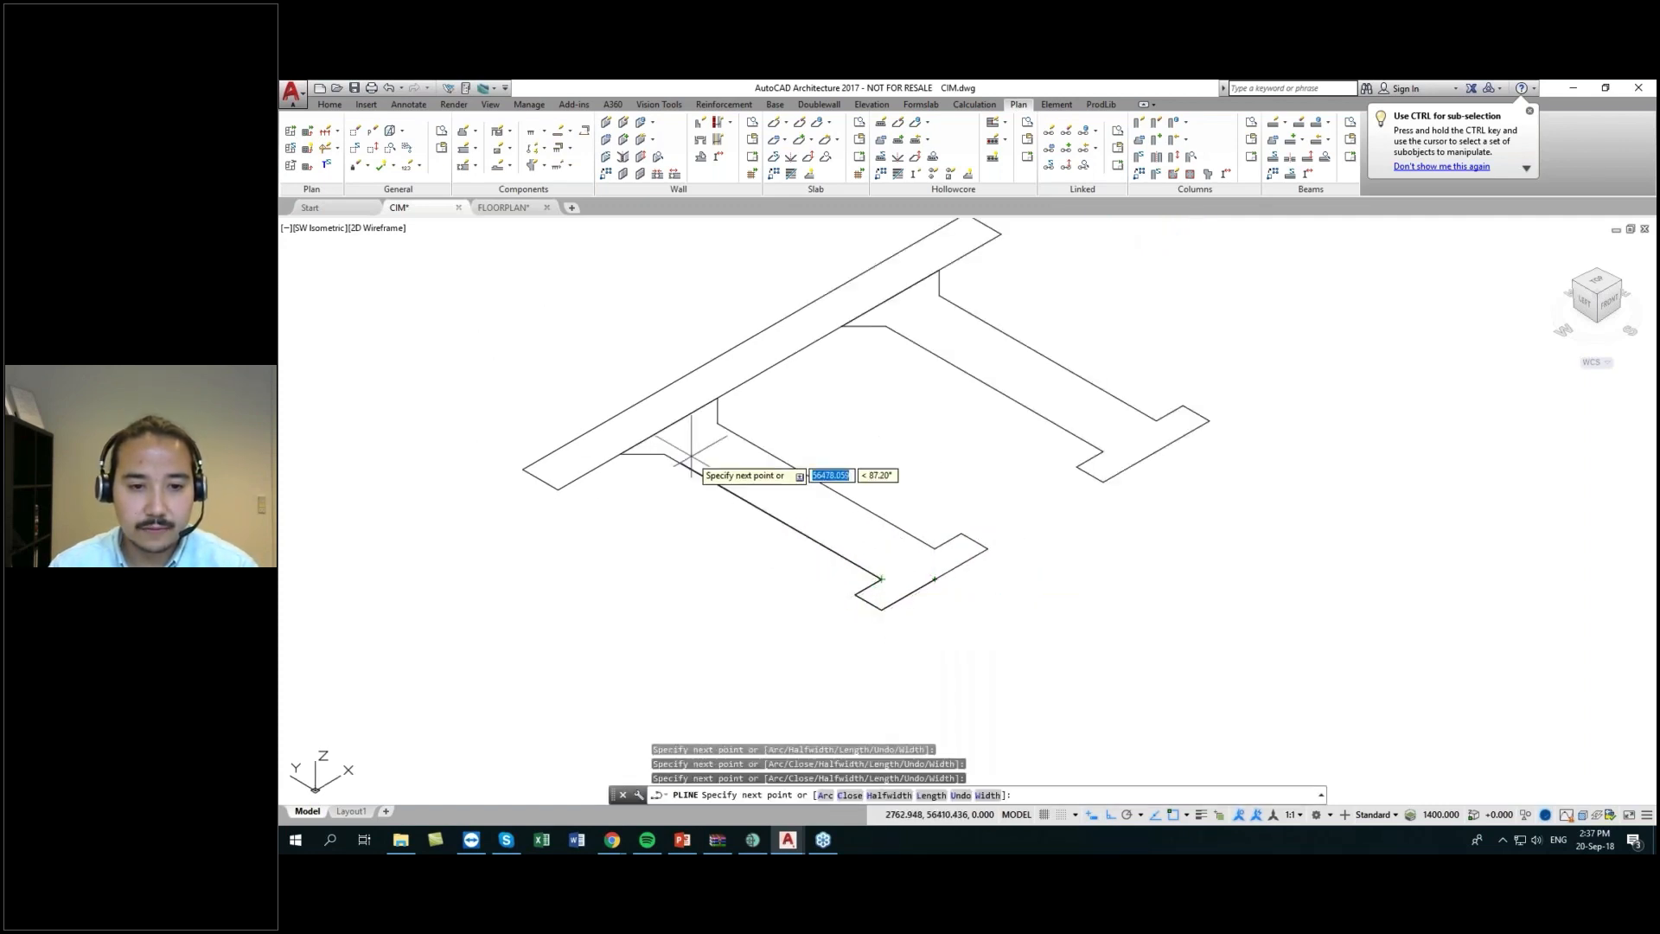
{"action": "left_click", "coordinate": [664, 454]}
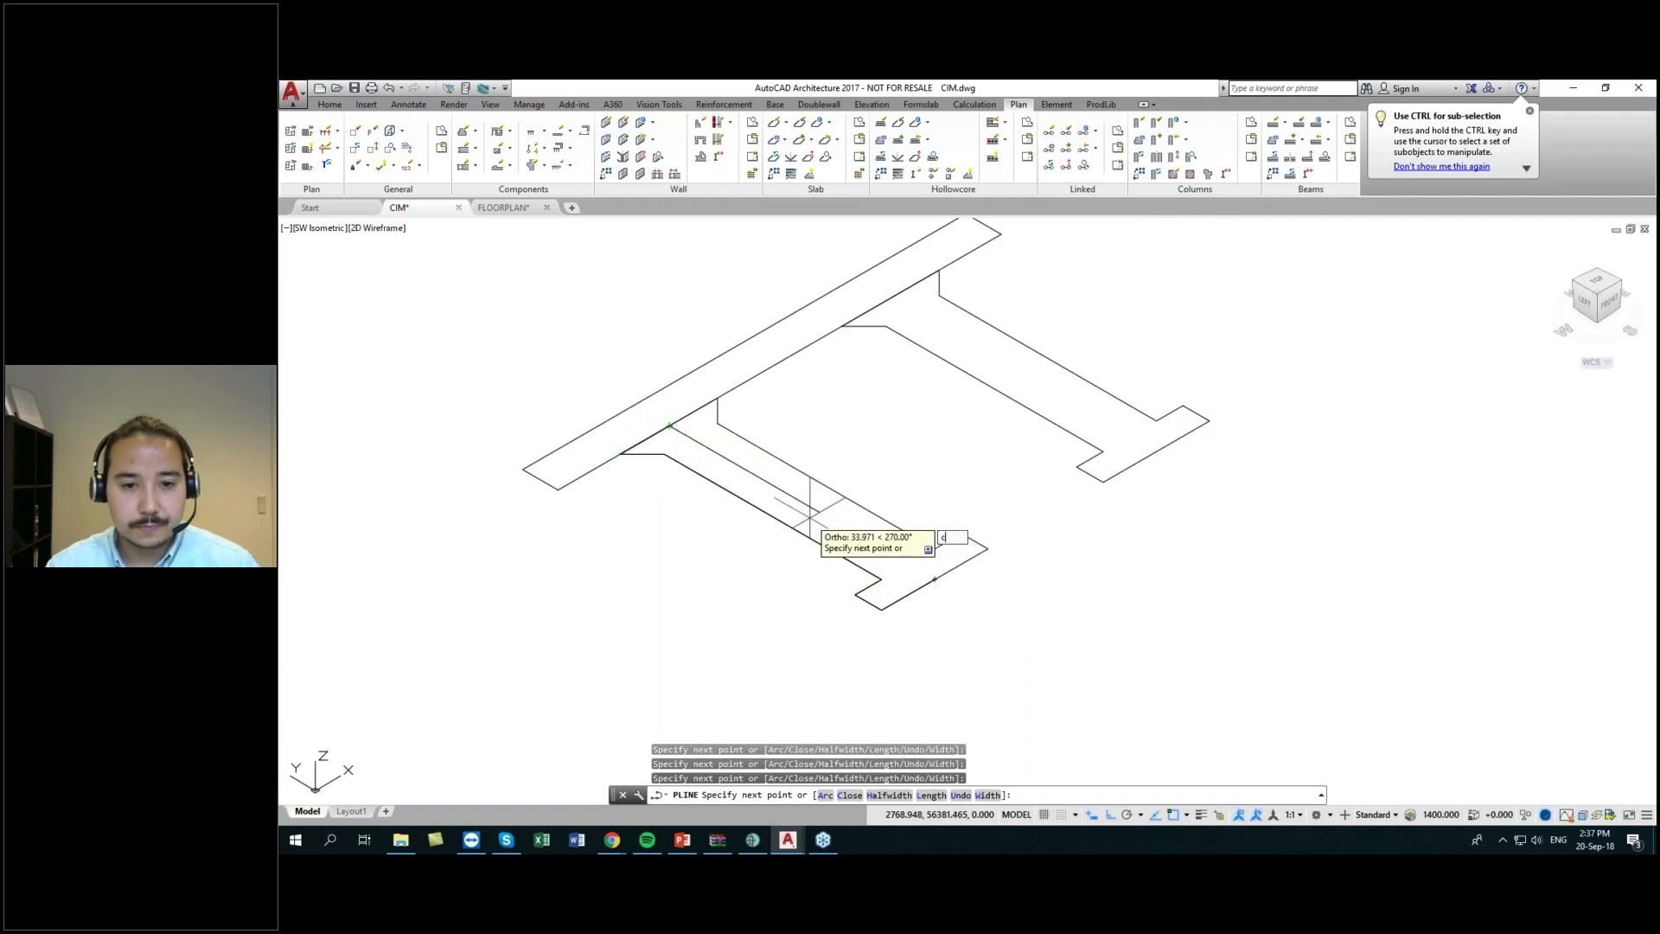
{"action": "type", "text": "c"}
{"action": "key", "text": "Return"}
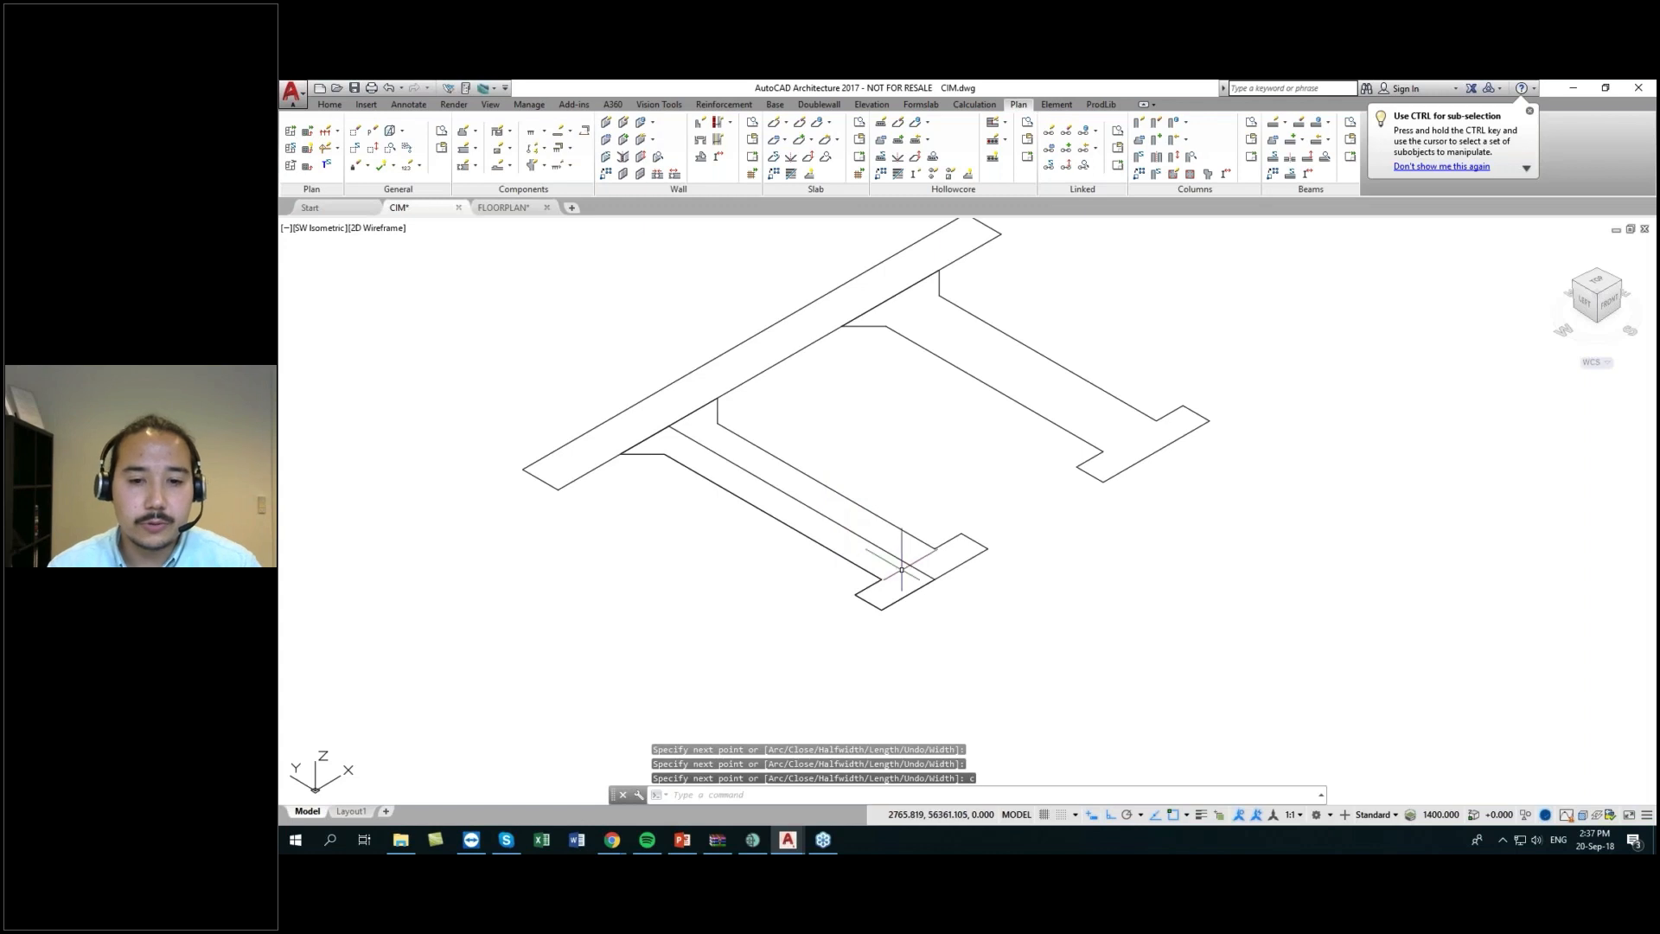
- Revolve the half-stud profile 360 degrees about its centre axis to make a solid stud
{"action": "left_click", "coordinate": [913, 564]}
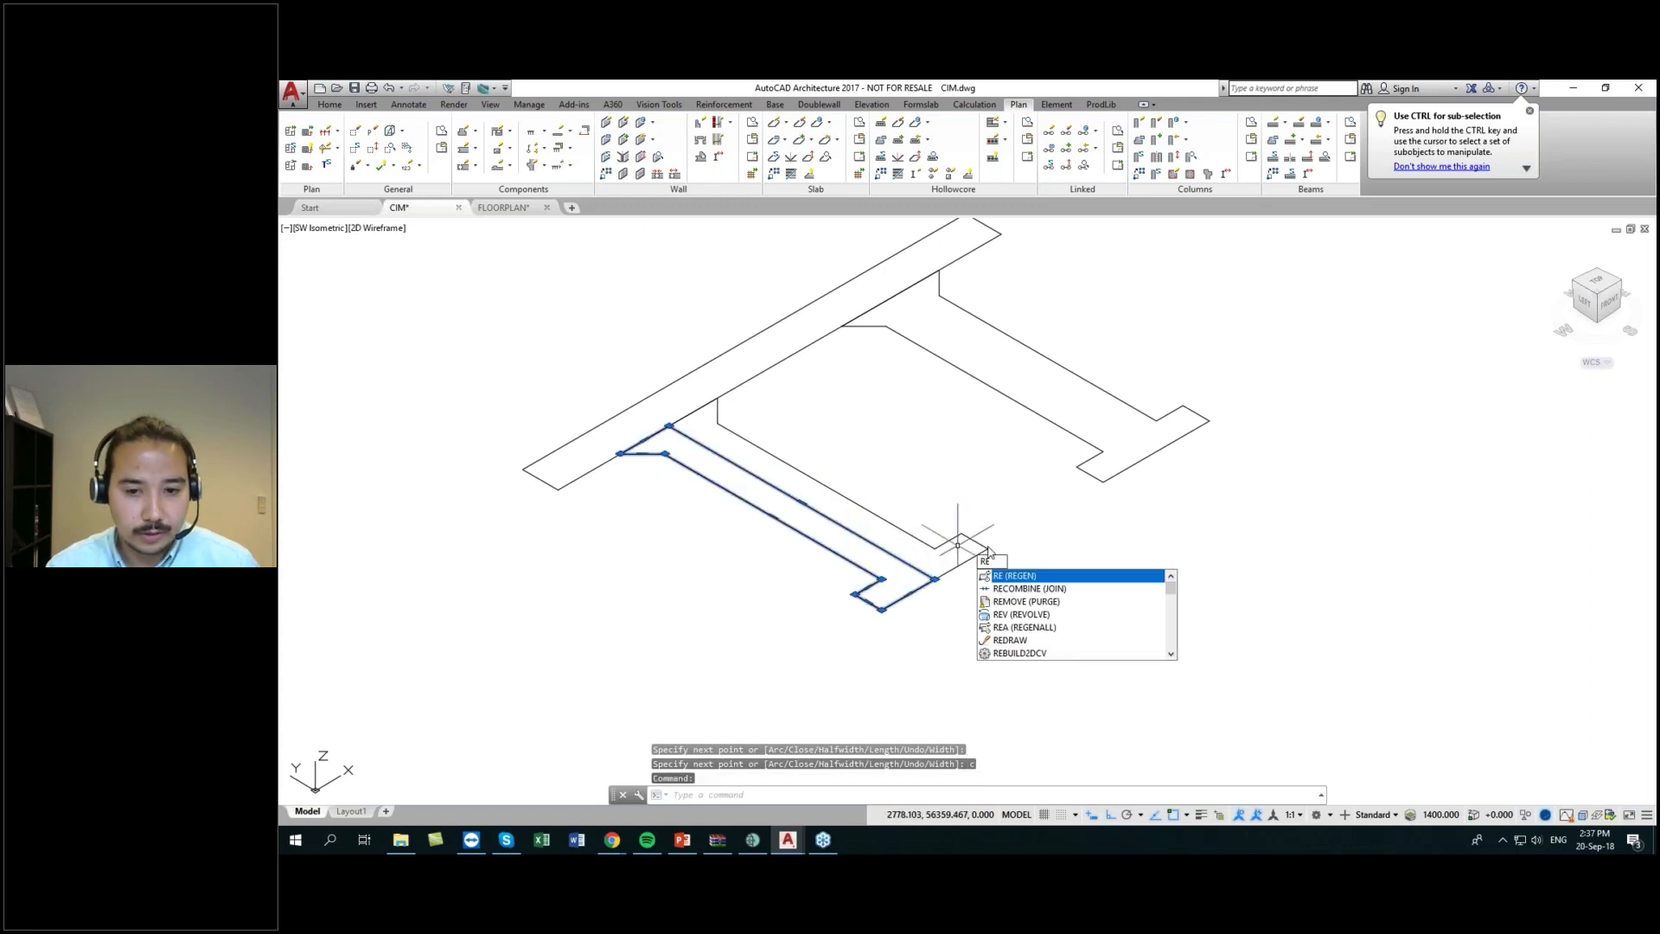
{"action": "type", "text": "rev"}
{"action": "key", "text": "Return"}
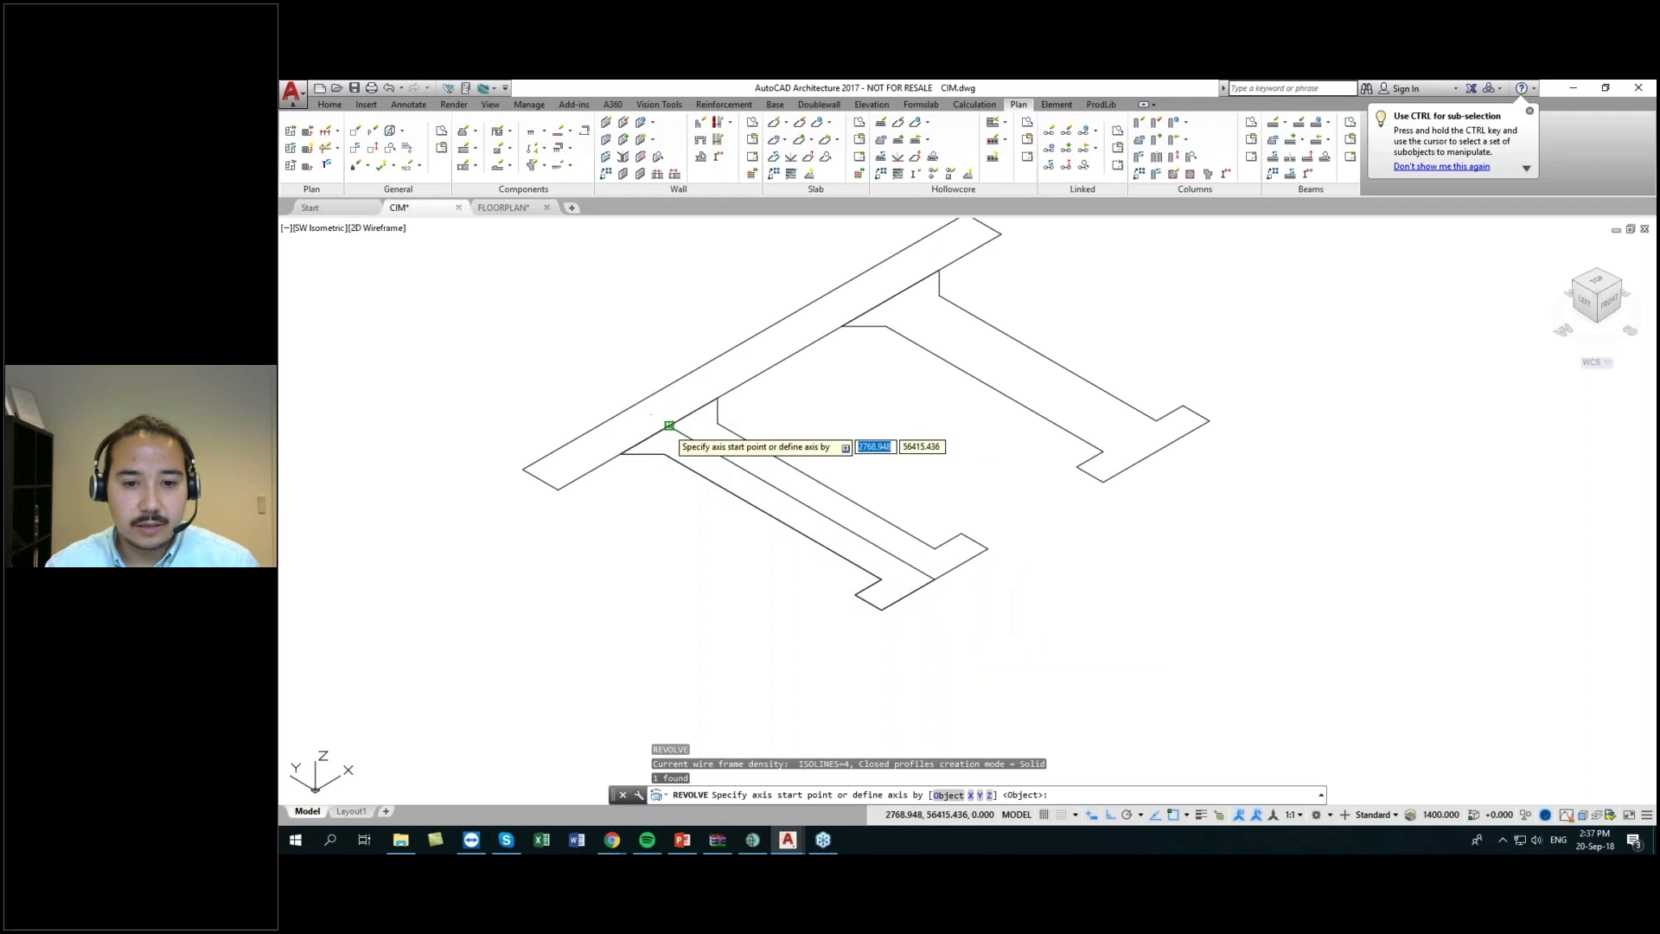
{"action": "left_click", "coordinate": [669, 426]}
{"action": "left_click", "coordinate": [934, 577]}
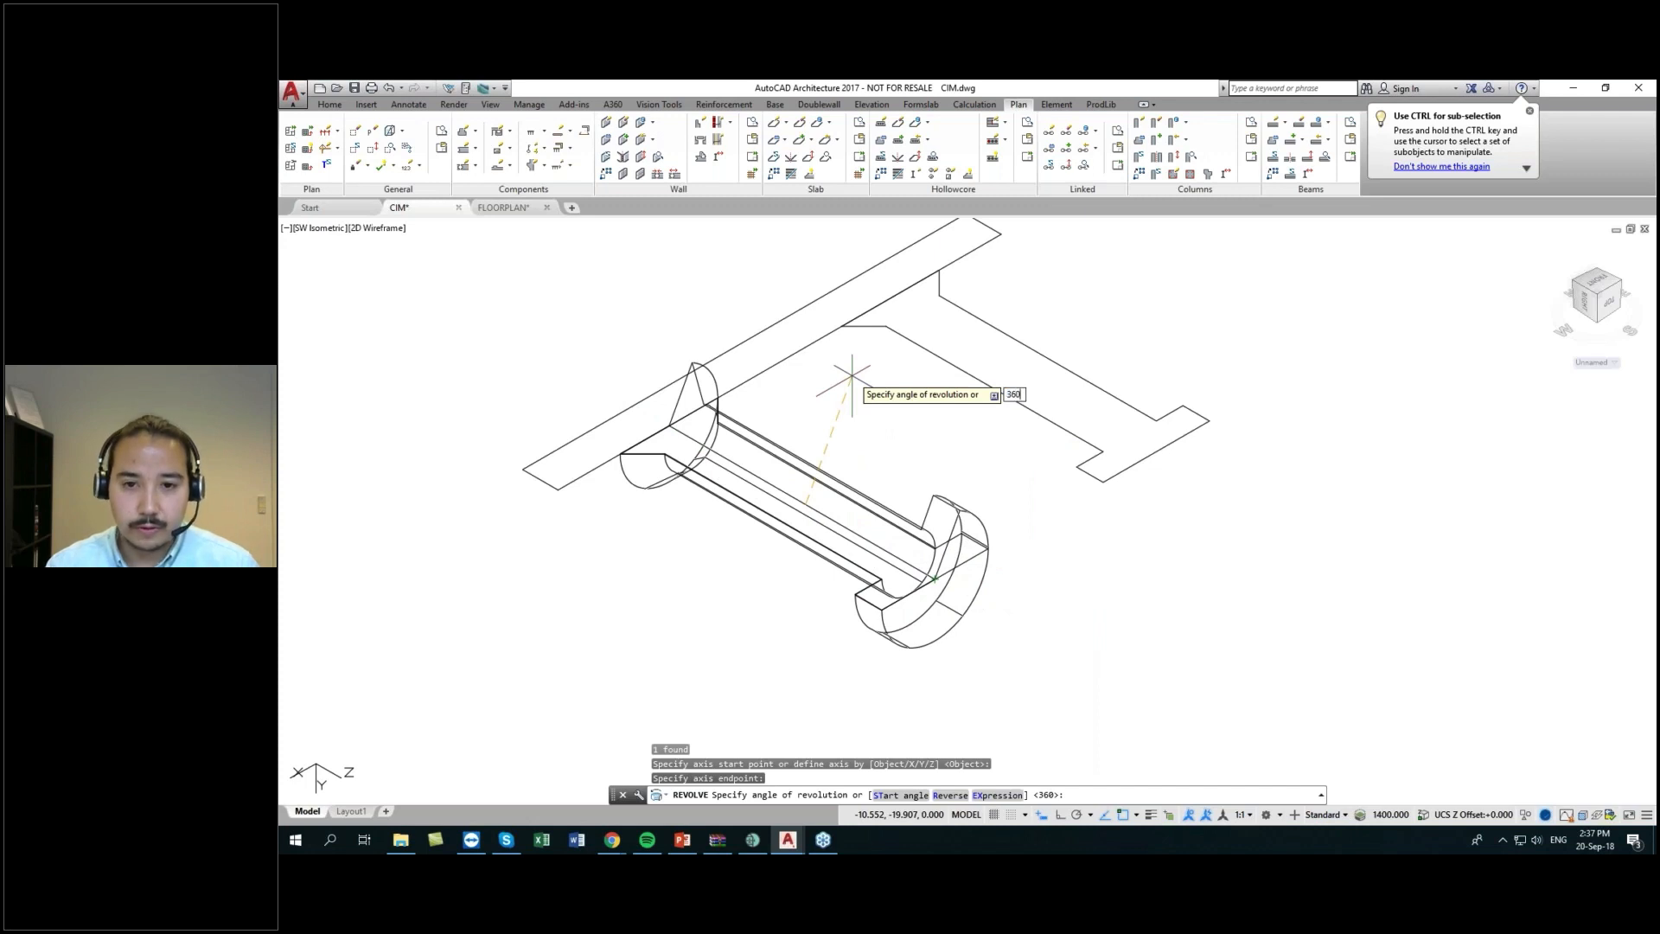
{"action": "key", "text": "Return"}
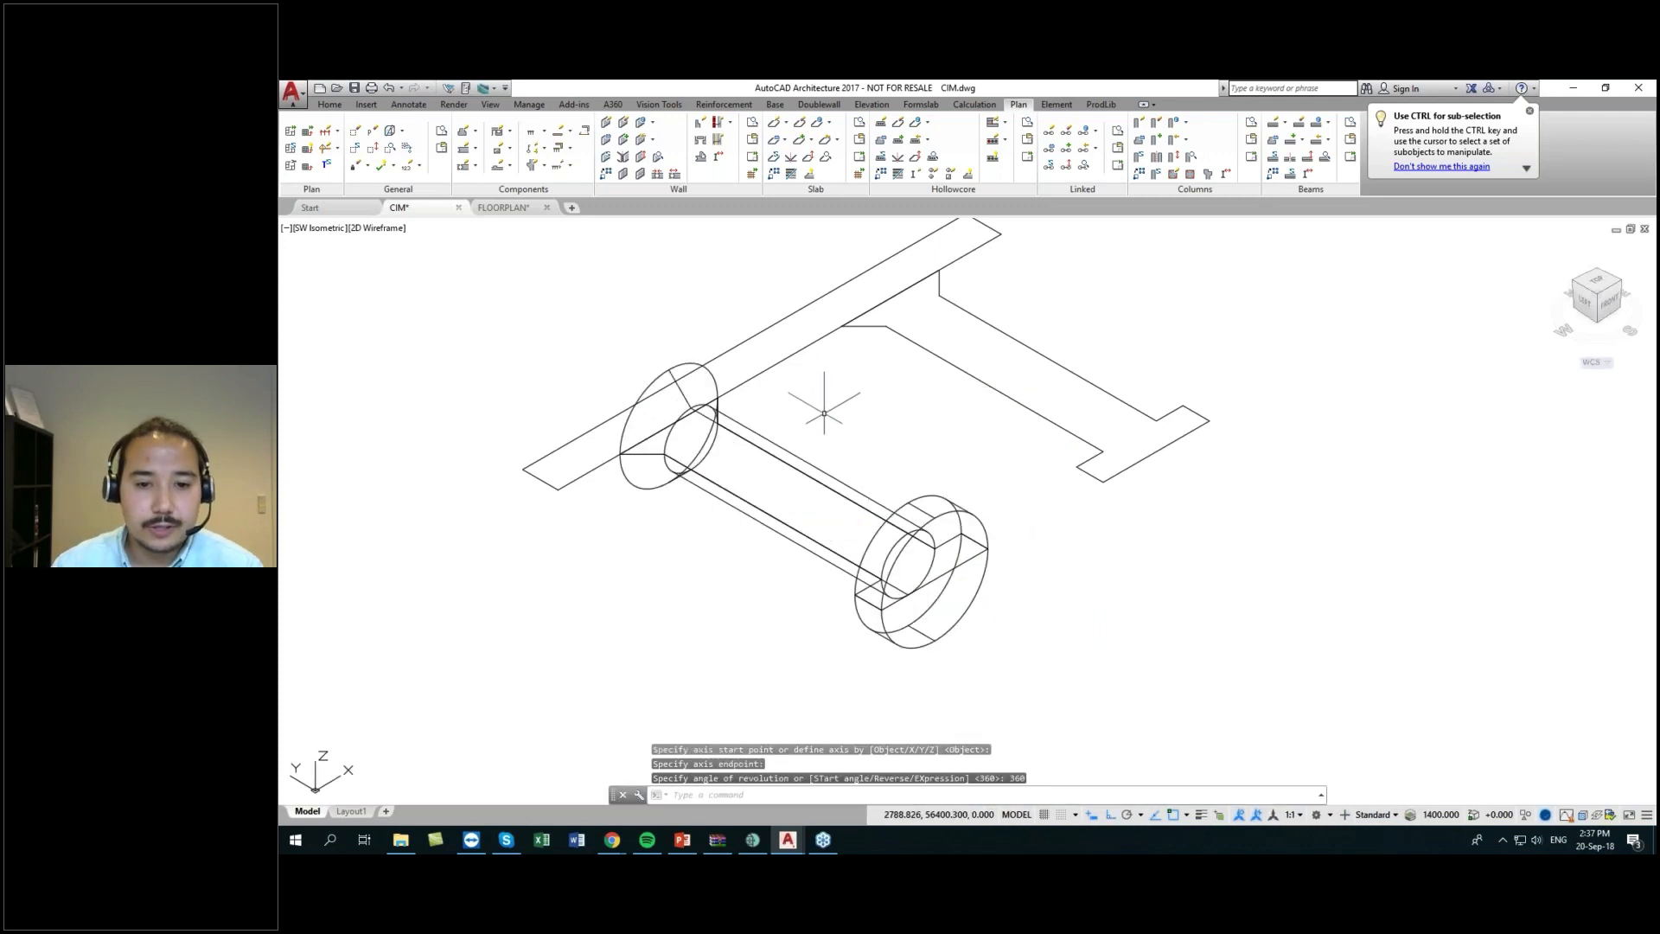
{"action": "scroll", "coordinate": [824, 414], "scroll_direction": "down", "scroll_amount": 3}
{"action": "scroll", "coordinate": [920, 580], "scroll_direction": "up", "scroll_amount": 3}
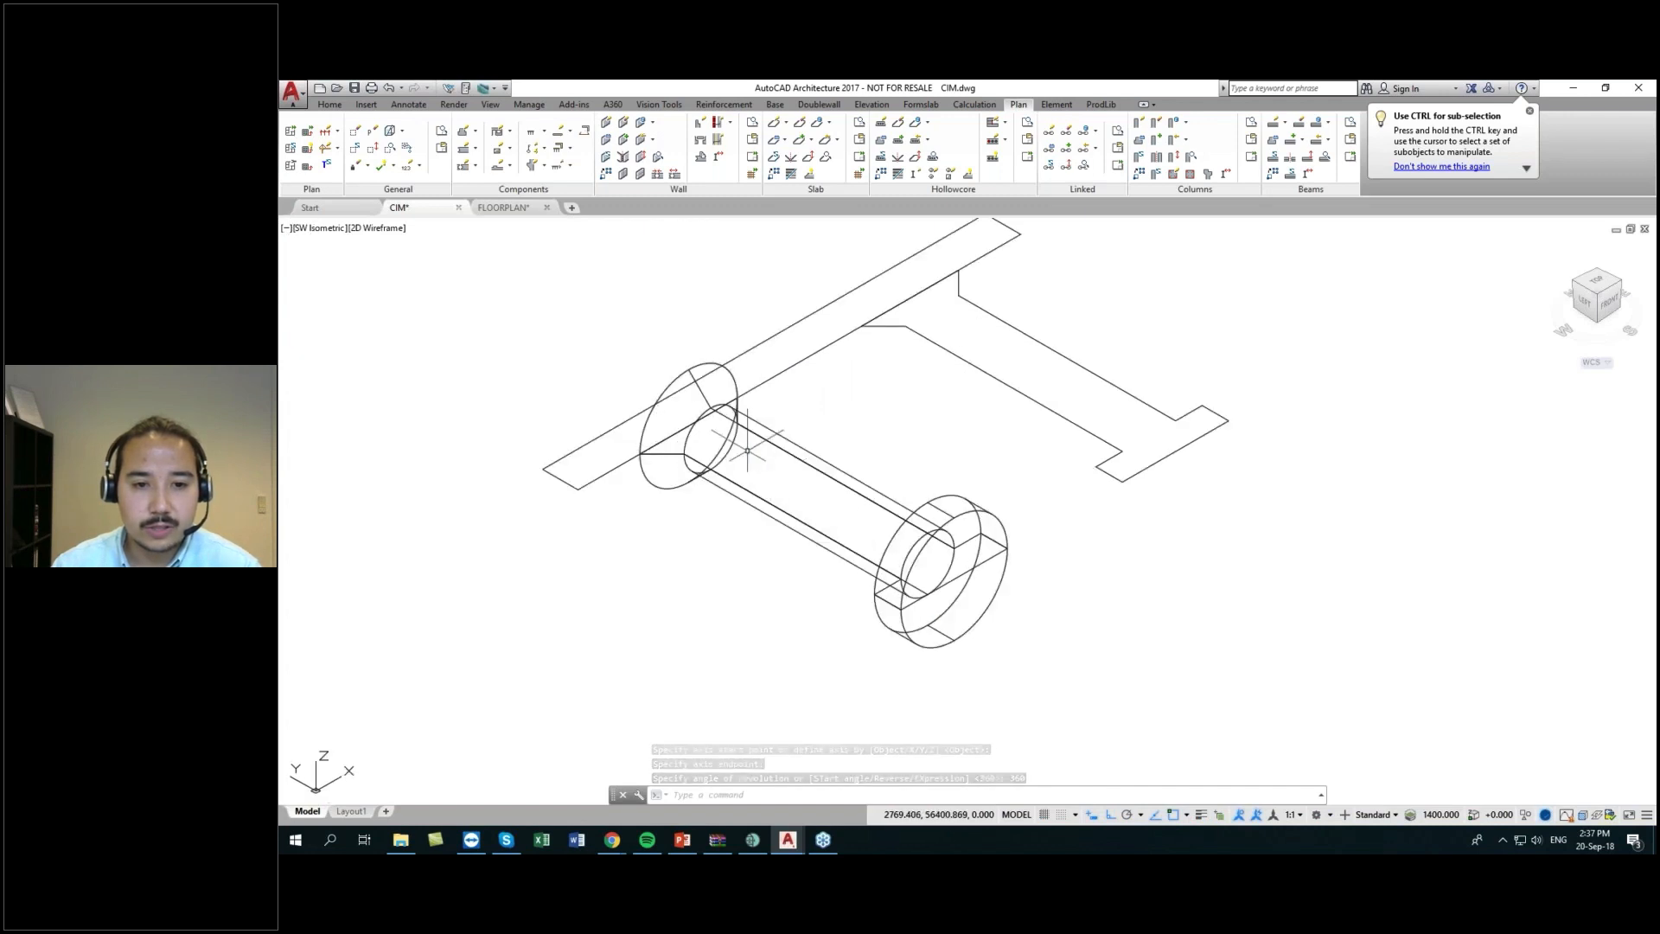
- Open the properties of the revolved stud solid
{"action": "middle_click_drag", "start_coordinate": [746, 450], "coordinate": [841, 517]}
{"action": "left_click", "coordinate": [871, 500]}
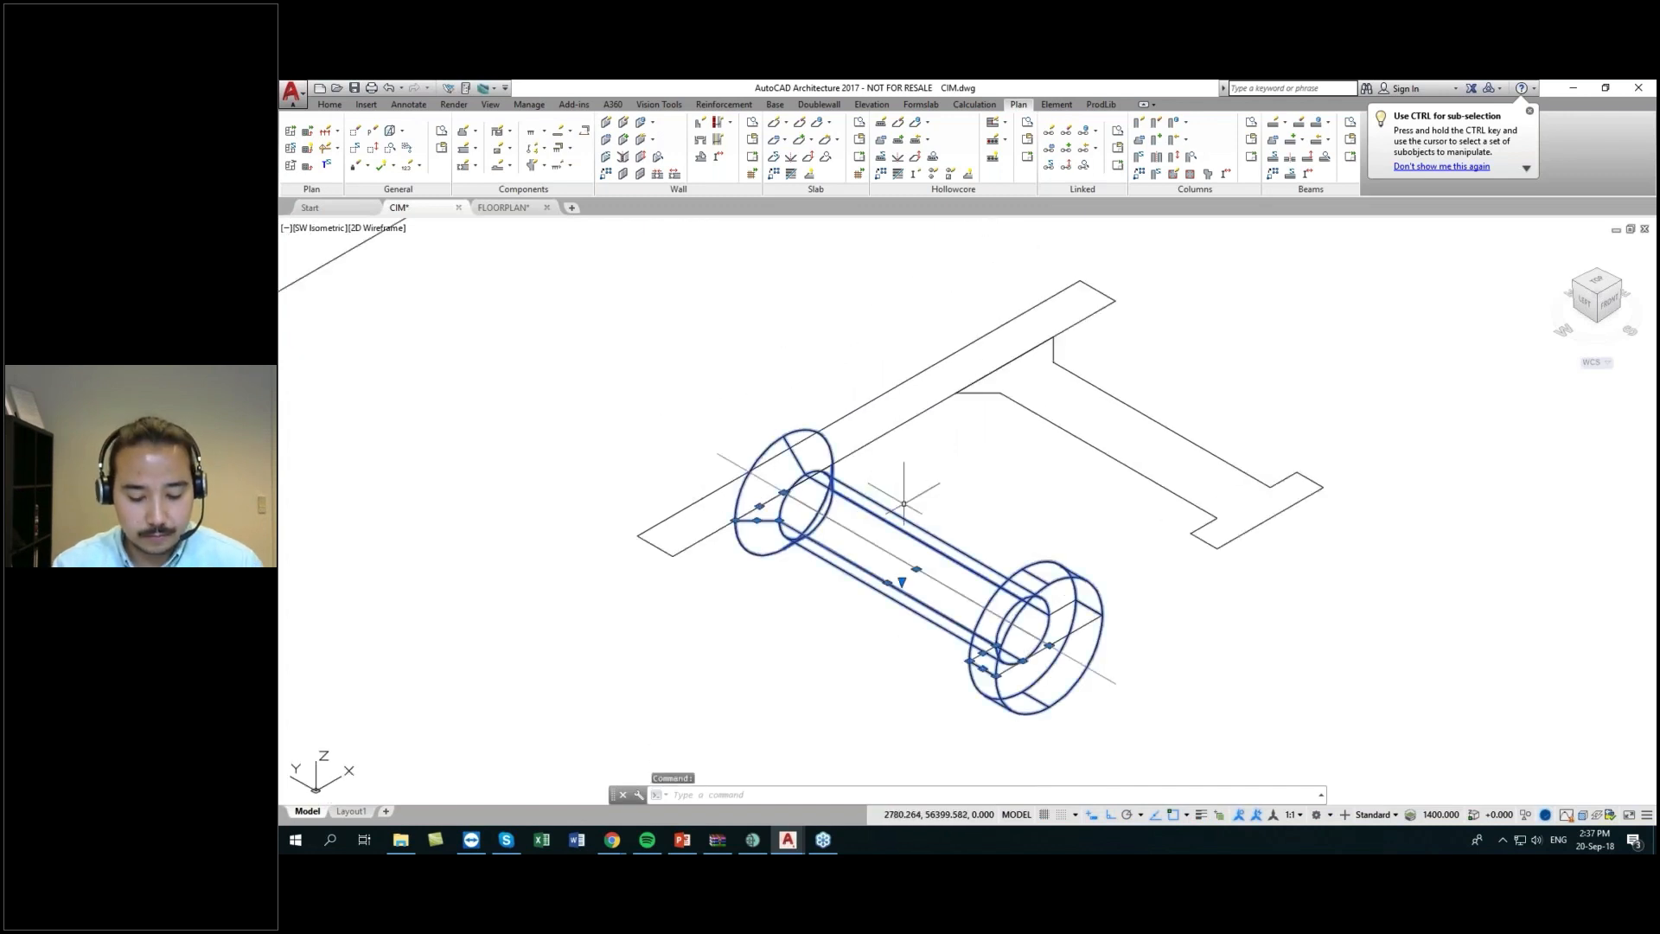
{"action": "key", "text": "Return"}
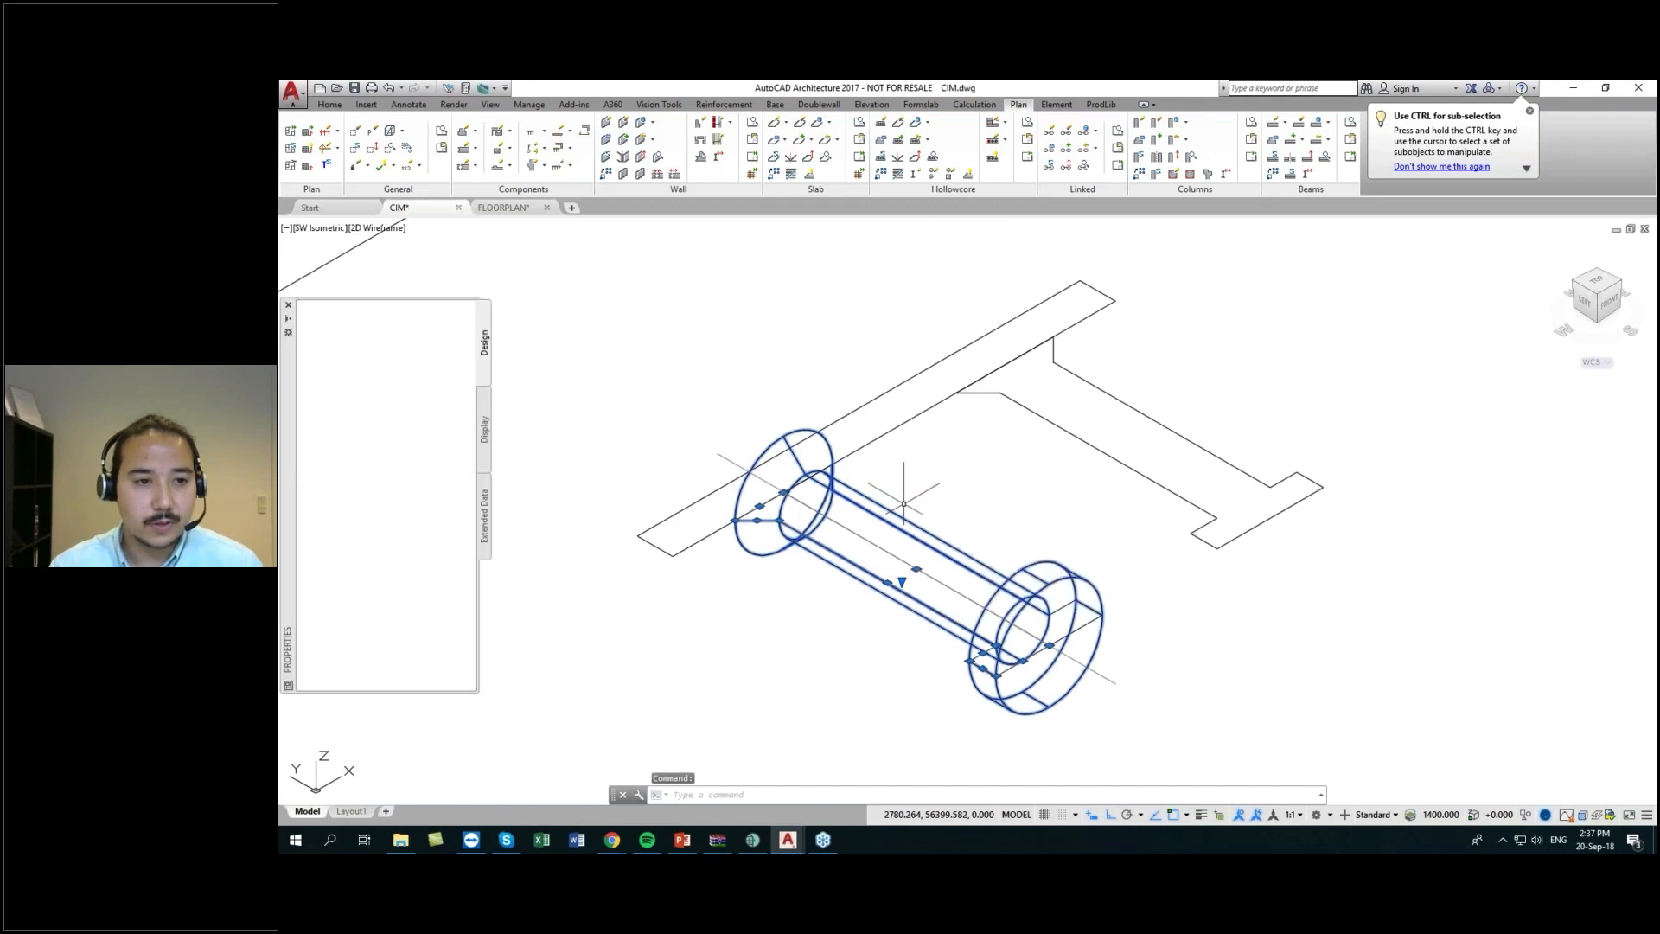
{"action": "middle_click_drag", "start_coordinate": [573, 500], "coordinate": [686, 493]}
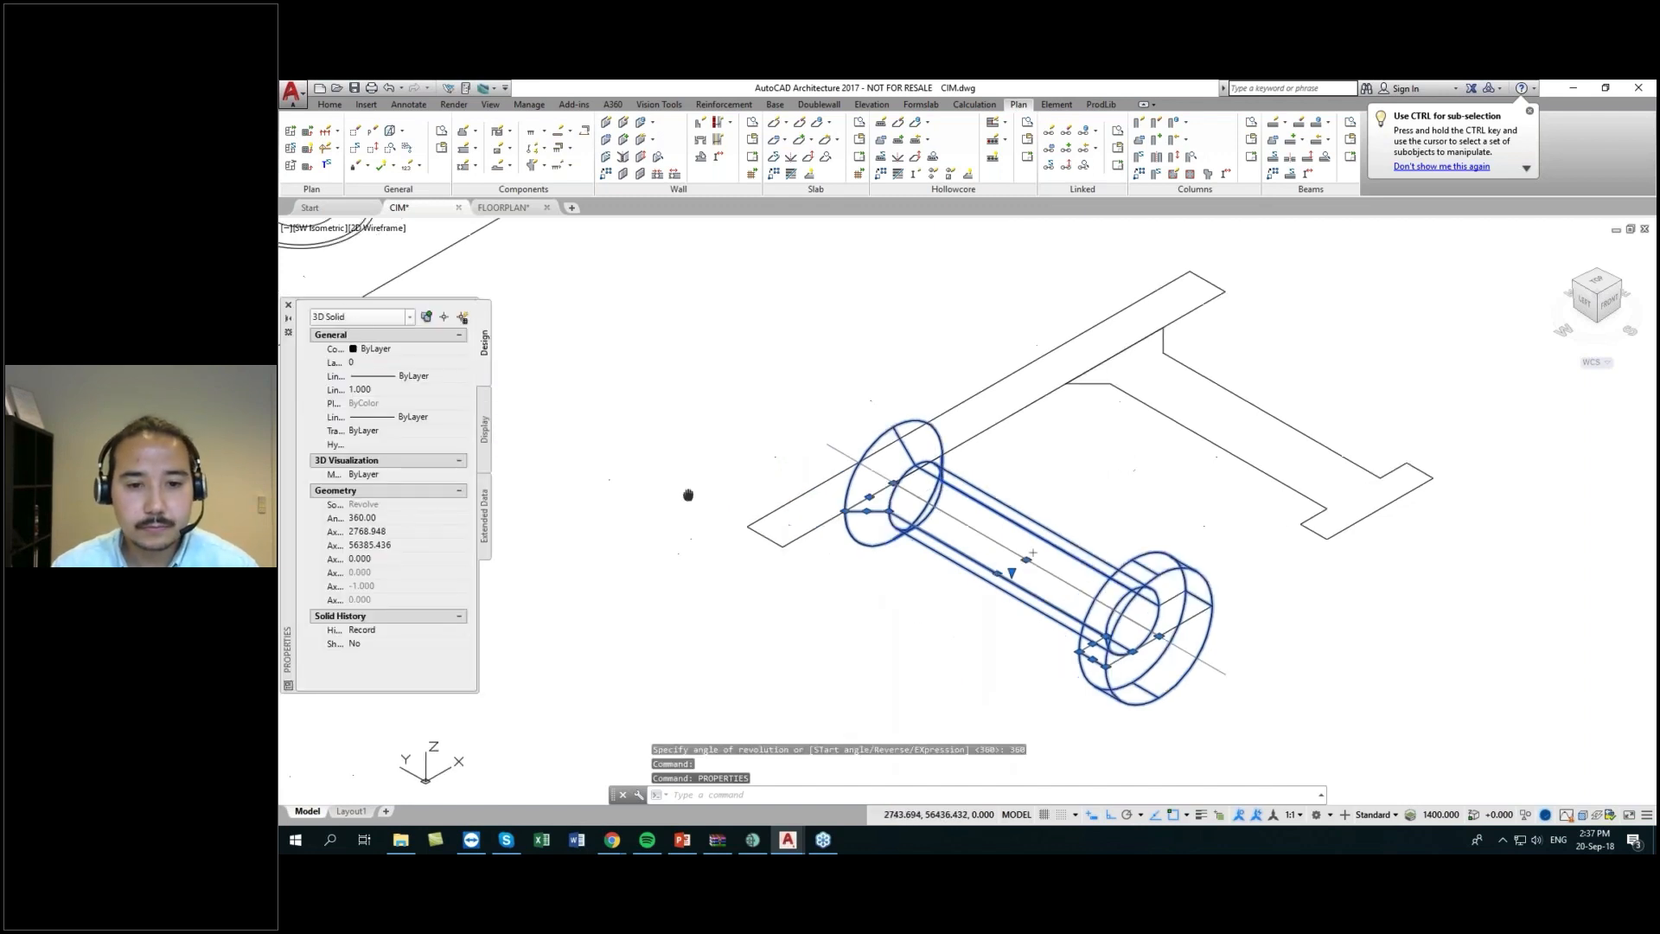
- Extrude the thin plate rectangle of the side view to a height of 150
{"action": "scroll", "coordinate": [789, 492], "scroll_direction": "down", "scroll_amount": 3}
{"action": "left_click", "coordinate": [802, 508]}
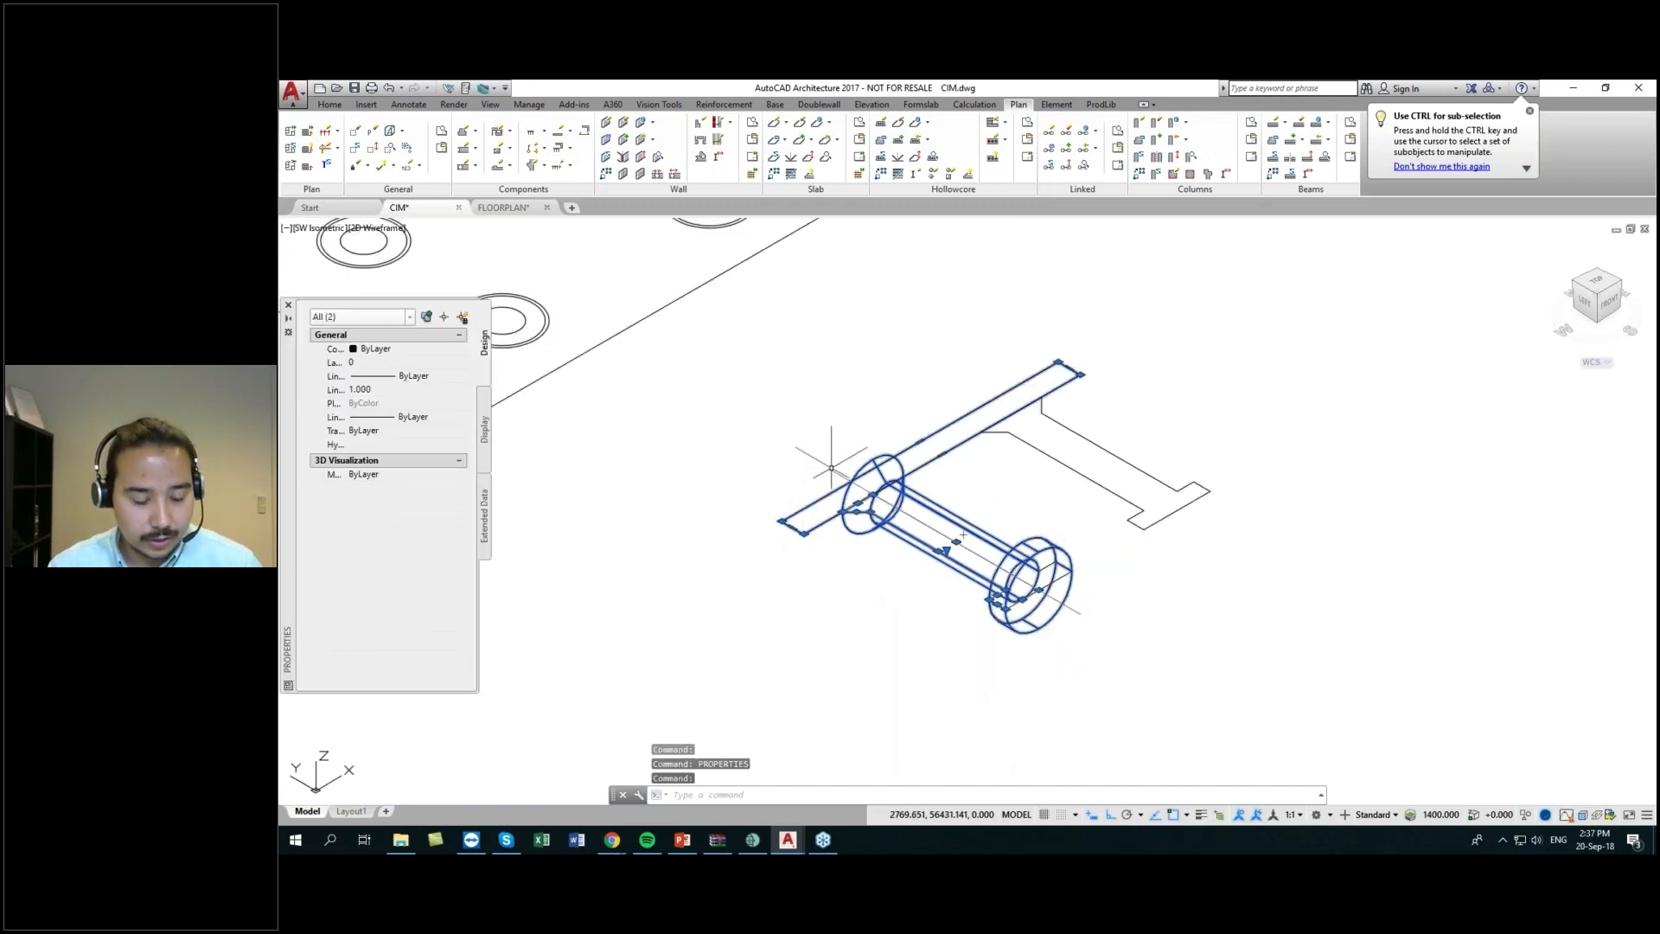
{"action": "key", "text": "Escape"}
{"action": "type", "text": "extr"}
{"action": "key", "text": "Return"}
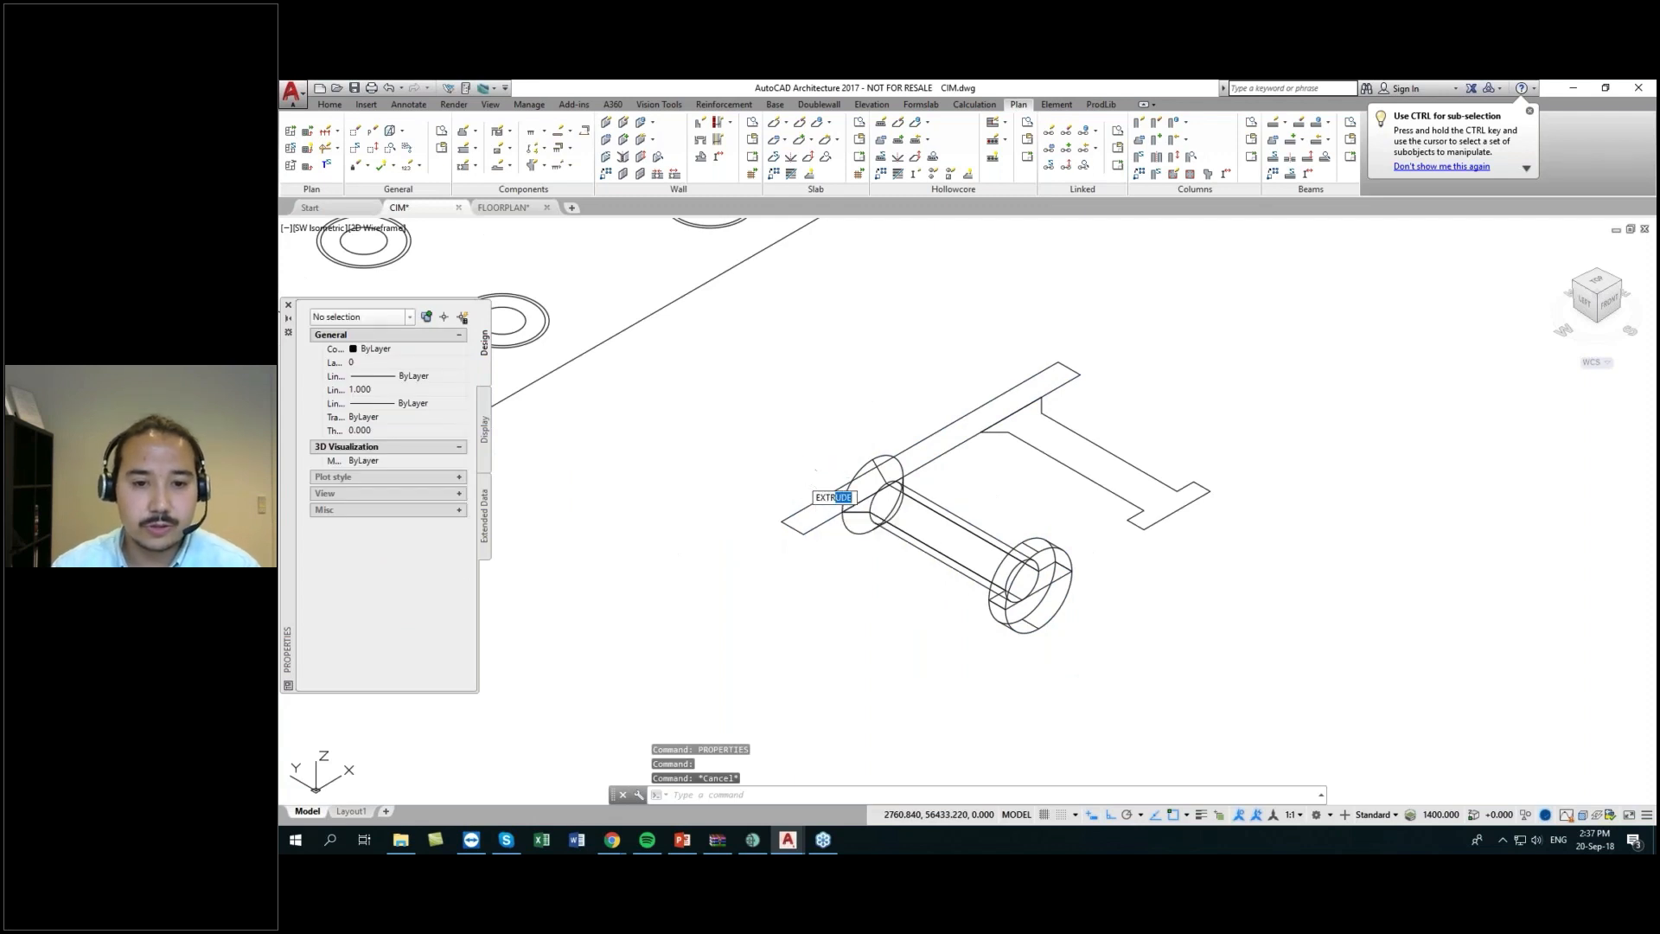
{"action": "left_click", "coordinate": [804, 508]}
{"action": "key", "text": "Return"}
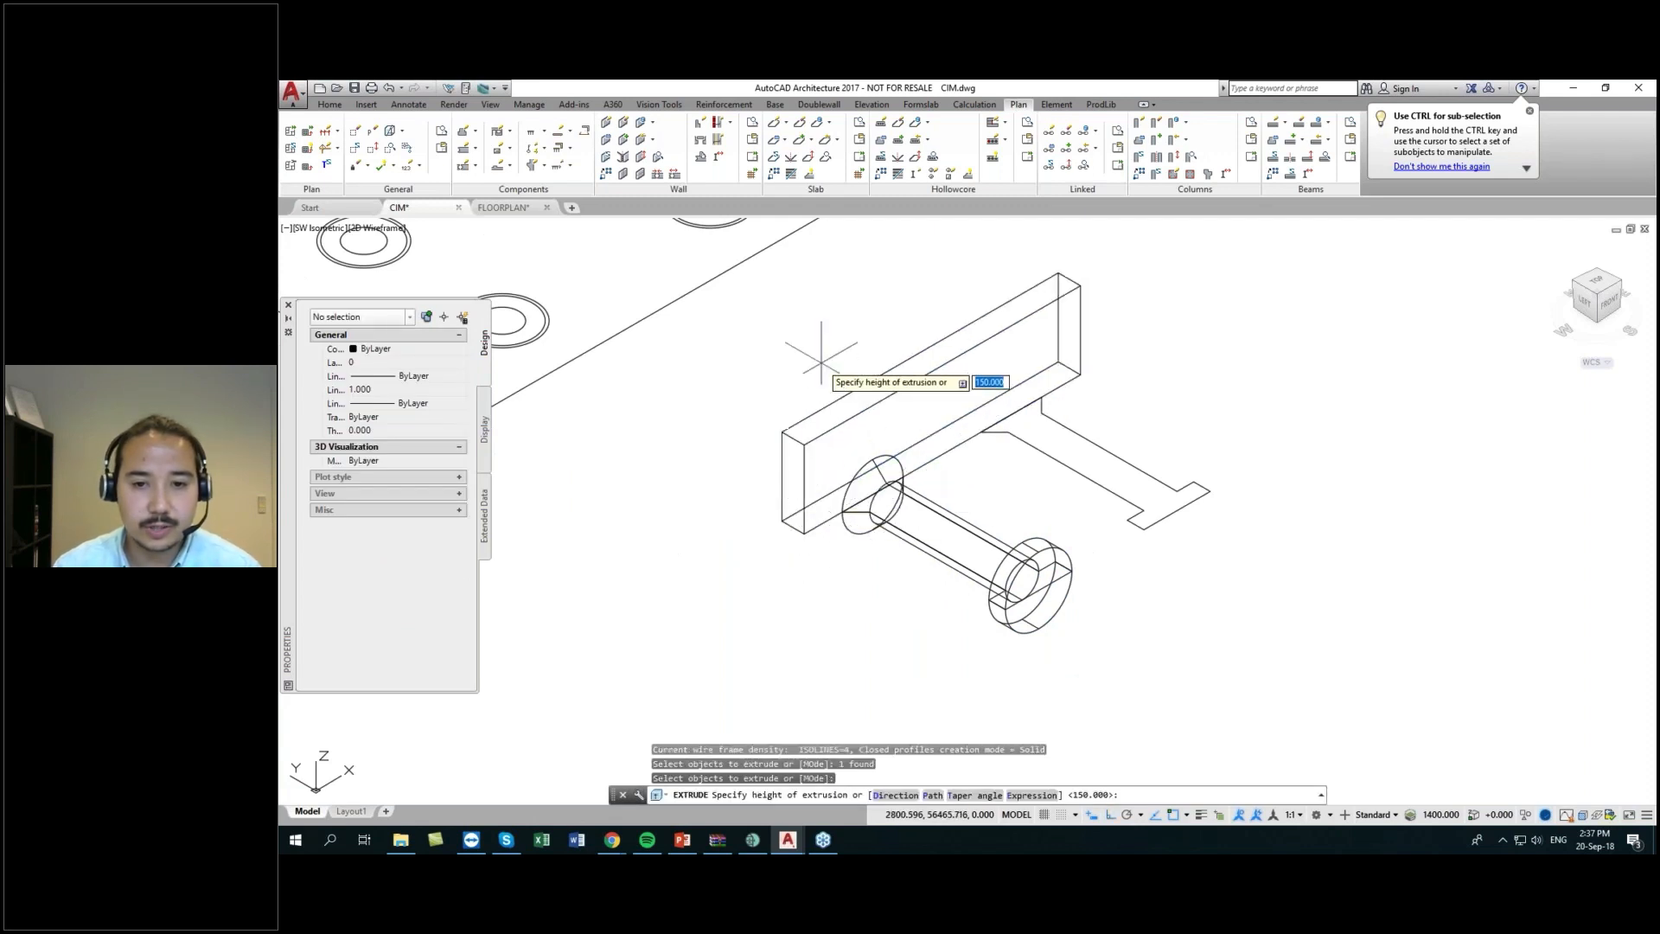
{"action": "key", "text": "Return"}
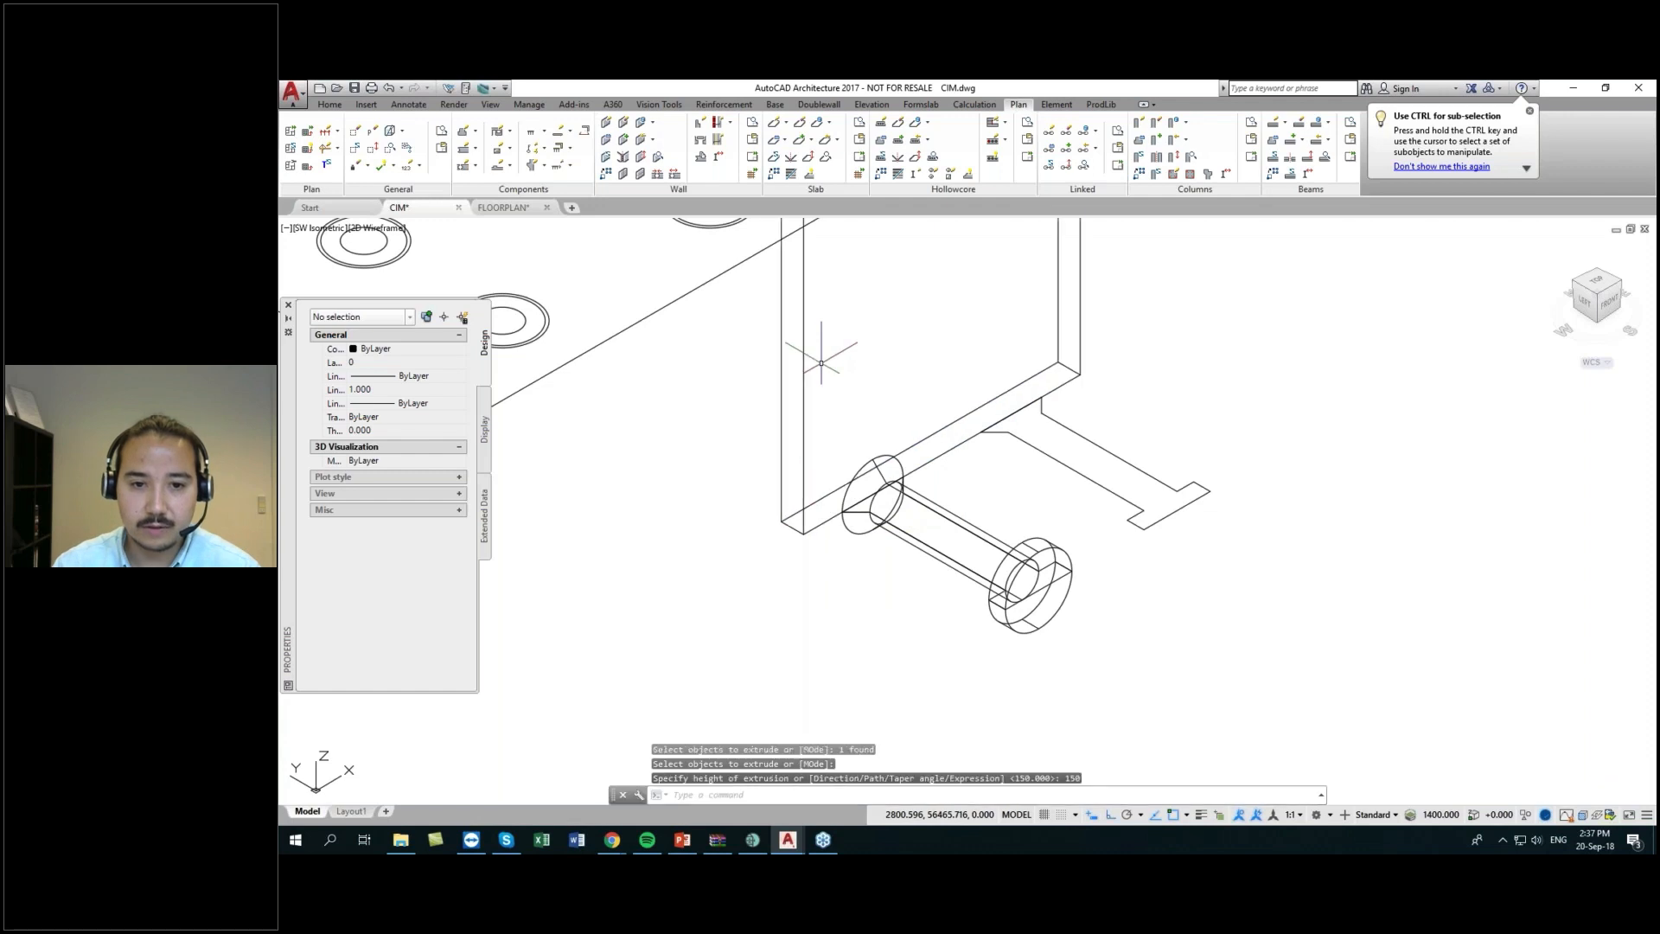
{"action": "scroll", "coordinate": [823, 363], "scroll_direction": "down", "scroll_amount": 5}
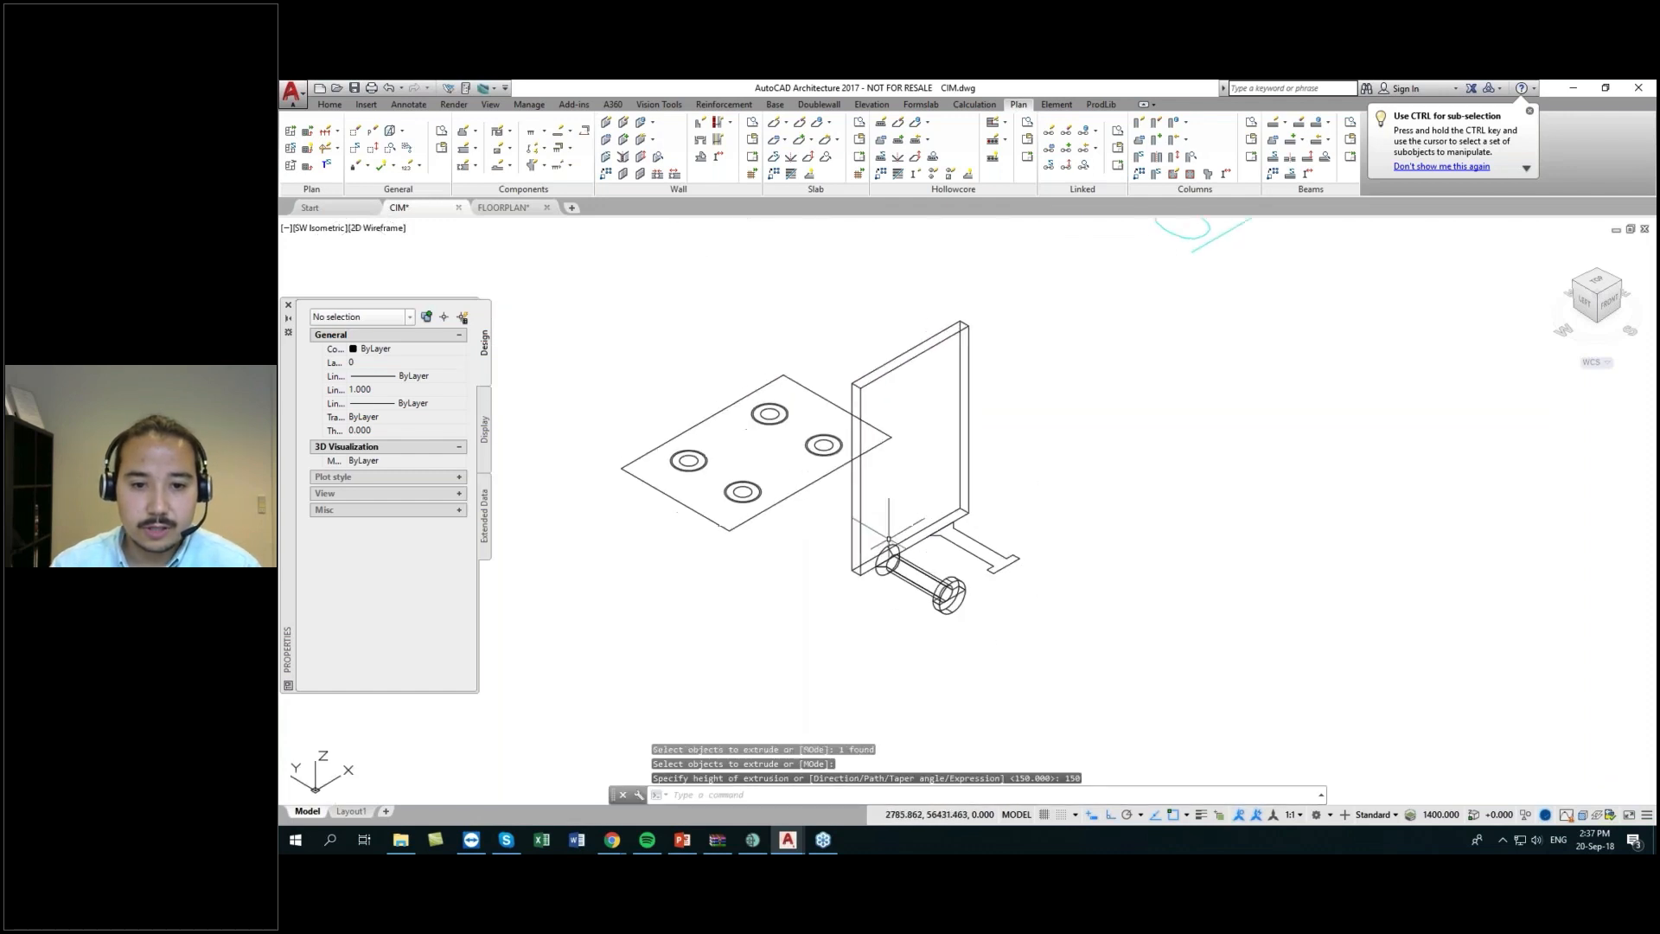
- Move the plate and stud solids together to the free area in front of the four-stud plate symbol
{"action": "left_click", "coordinate": [896, 562]}
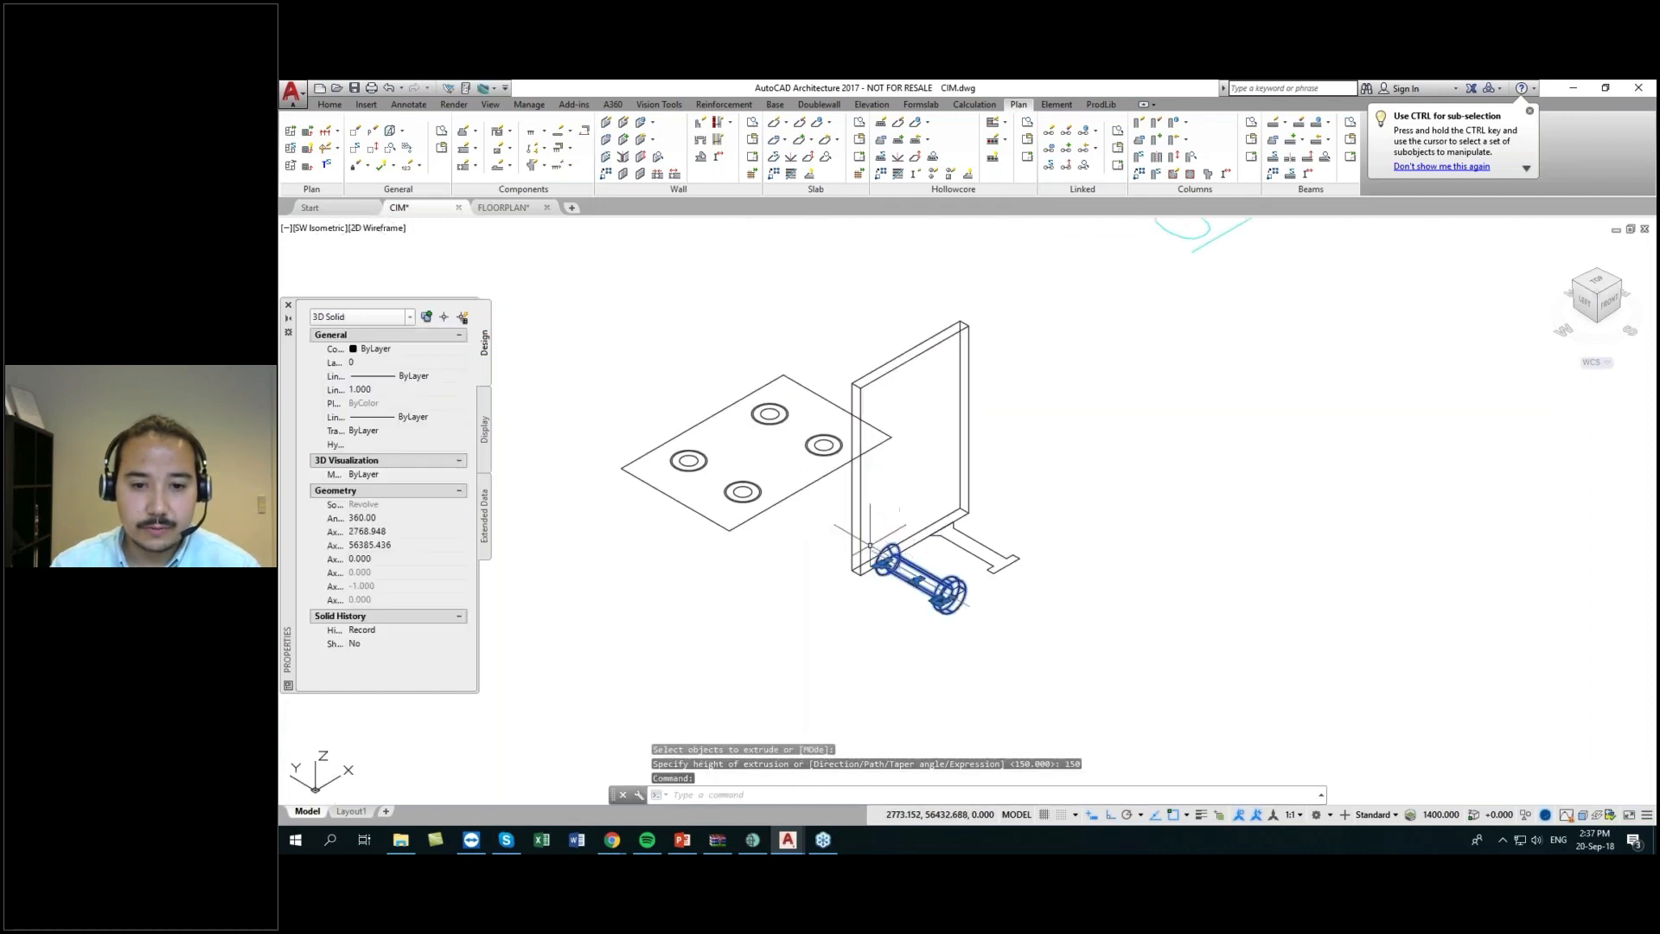
{"action": "left_click", "coordinate": [857, 545]}
{"action": "type", "text": "m"}
{"action": "key", "text": "Return"}
{"action": "left_click", "coordinate": [701, 675]}
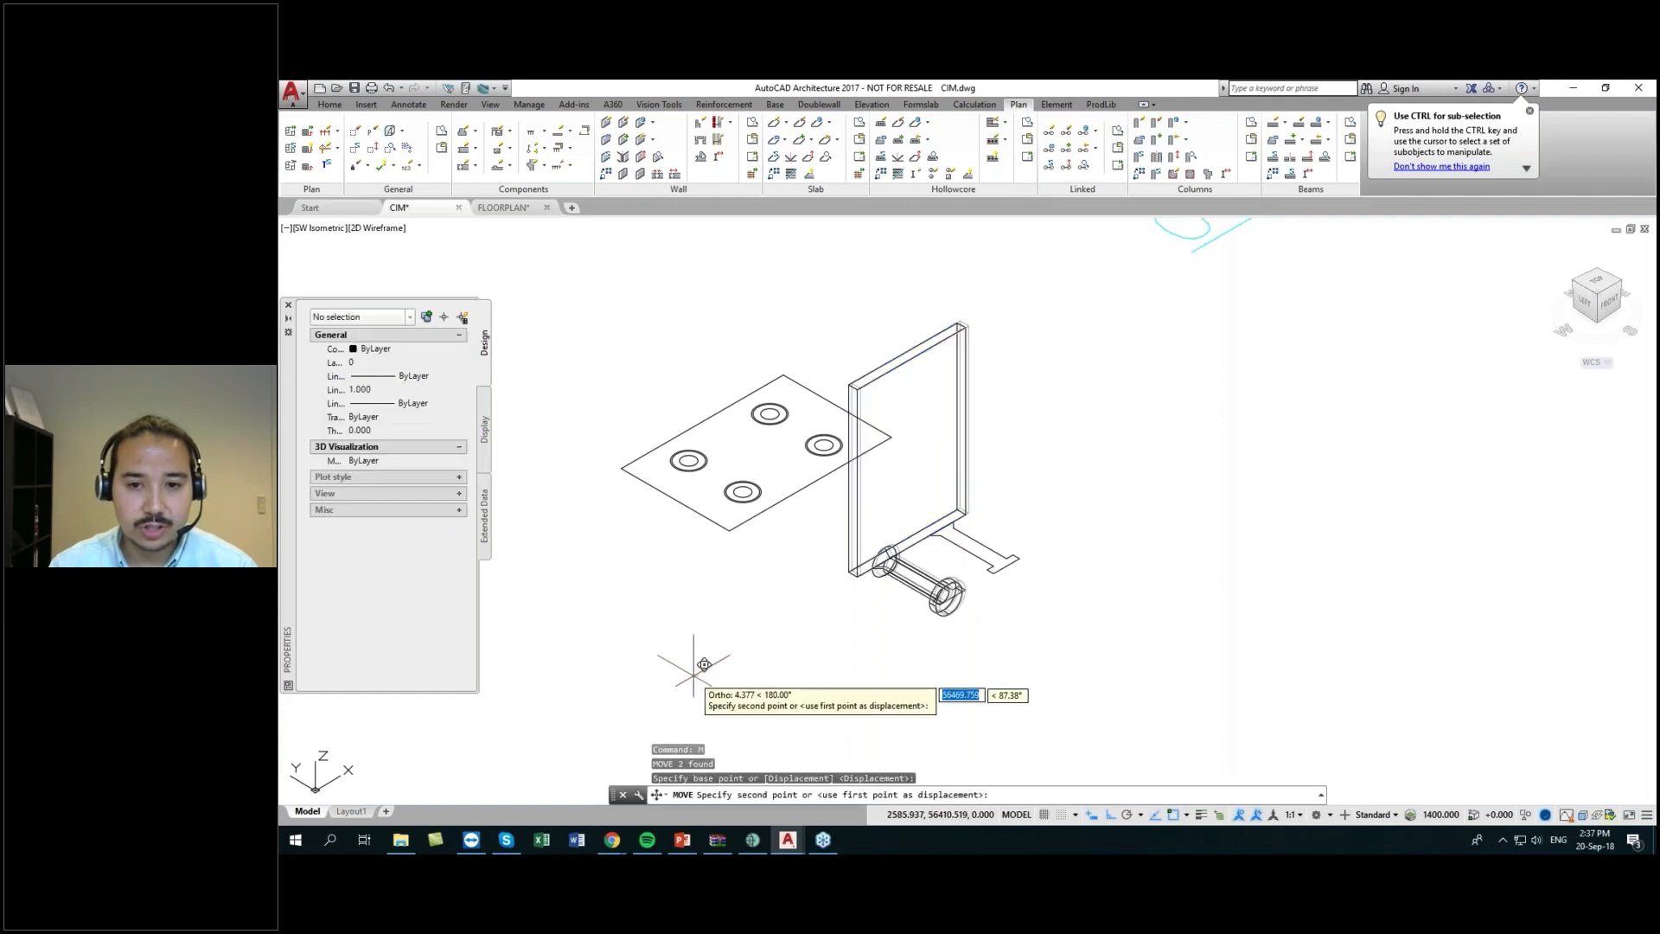
{"action": "middle_click_drag", "start_coordinate": [697, 664], "coordinate": [958, 596]}
{"action": "left_click", "coordinate": [631, 669]}
- Rotate the plate and stud solids in 3D about the X axis so the plate lies flat with the stud pointing down
{"action": "left_click", "coordinate": [965, 596]}
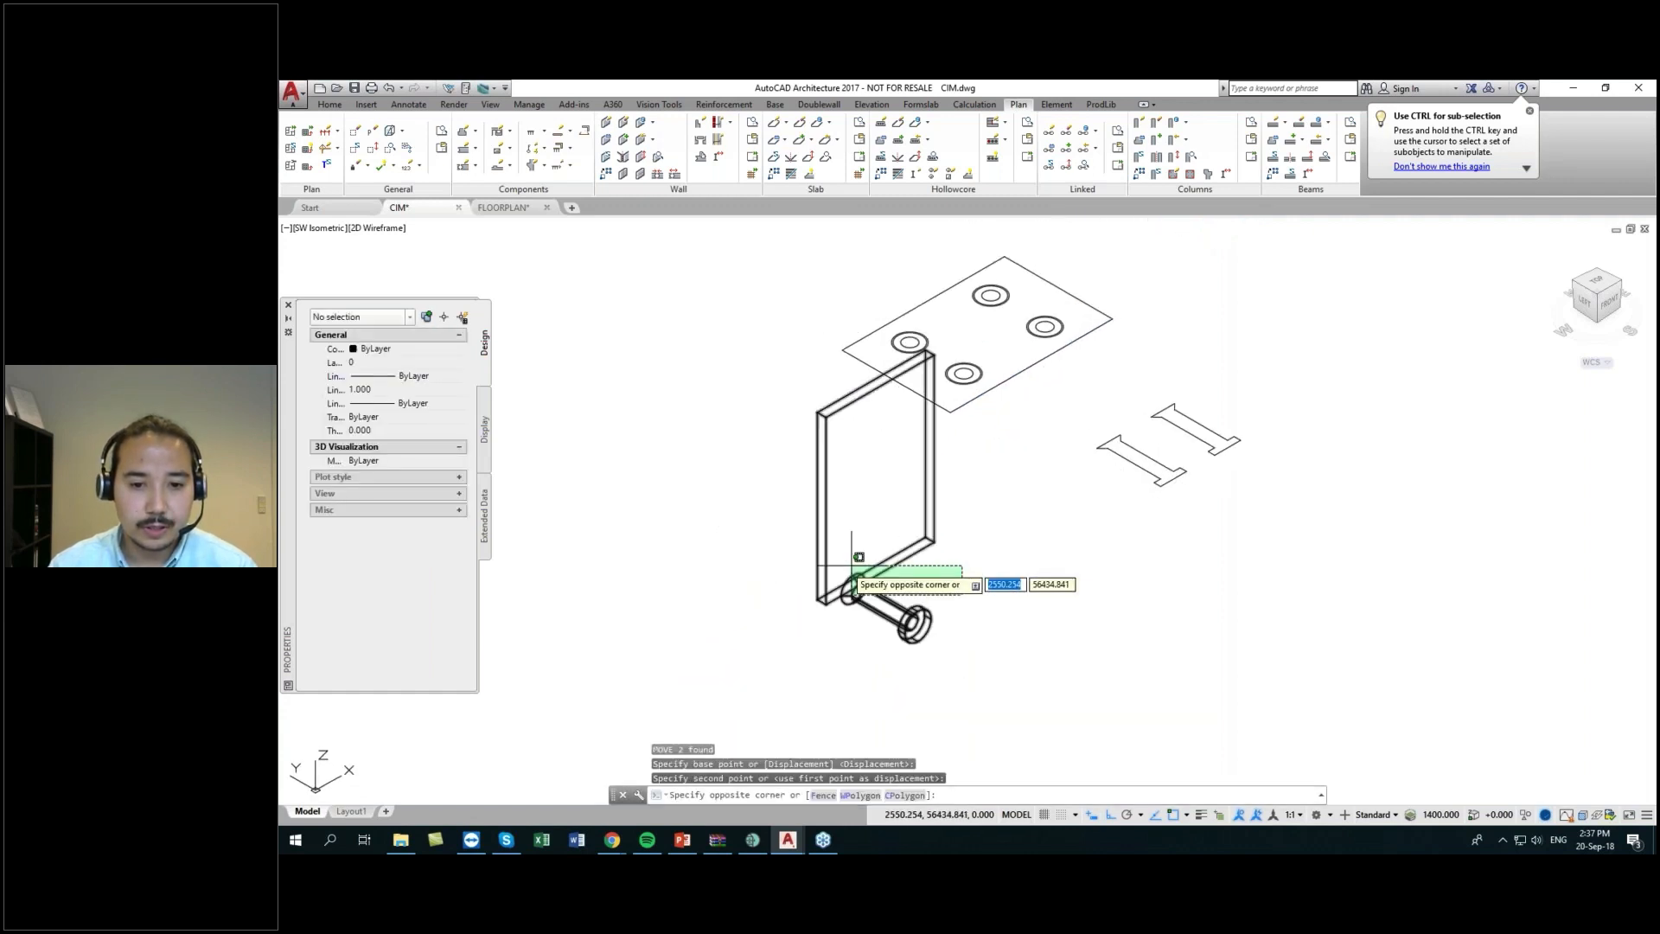
{"action": "left_click", "coordinate": [779, 549]}
{"action": "scroll", "coordinate": [910, 493], "scroll_direction": "down", "scroll_amount": 2}
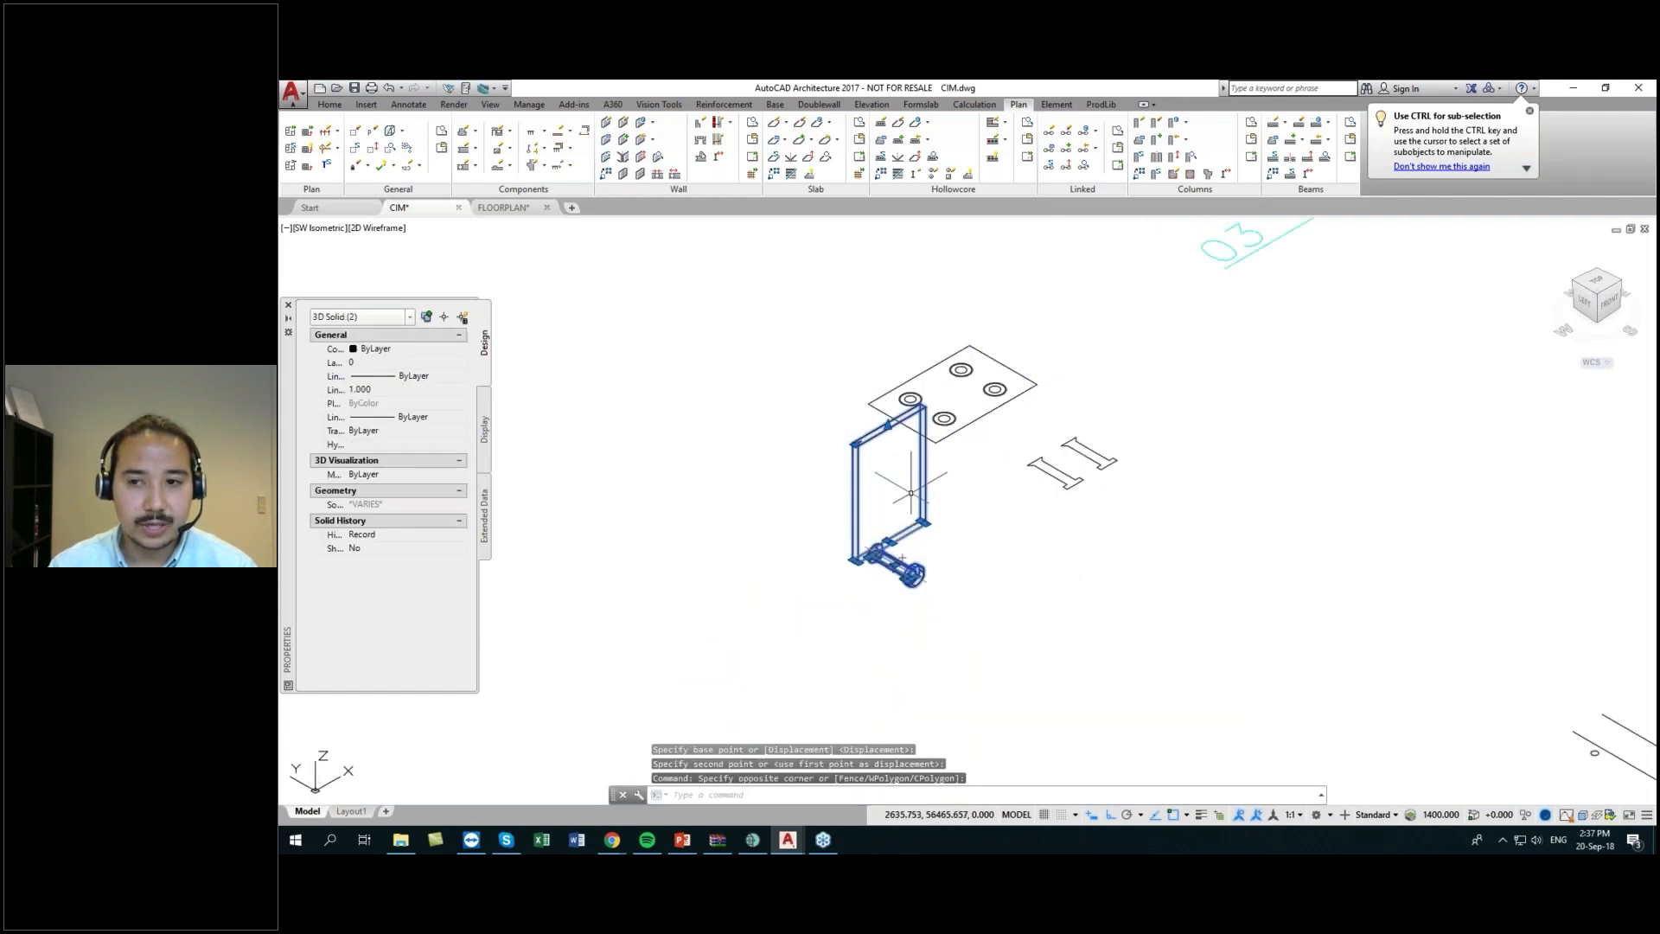
{"action": "middle_click_drag", "start_coordinate": [910, 493], "coordinate": [919, 542]}
{"action": "scroll", "coordinate": [1131, 483], "scroll_direction": "down", "scroll_amount": 4}
{"action": "middle_click_drag", "start_coordinate": [1195, 433], "coordinate": [868, 573]}
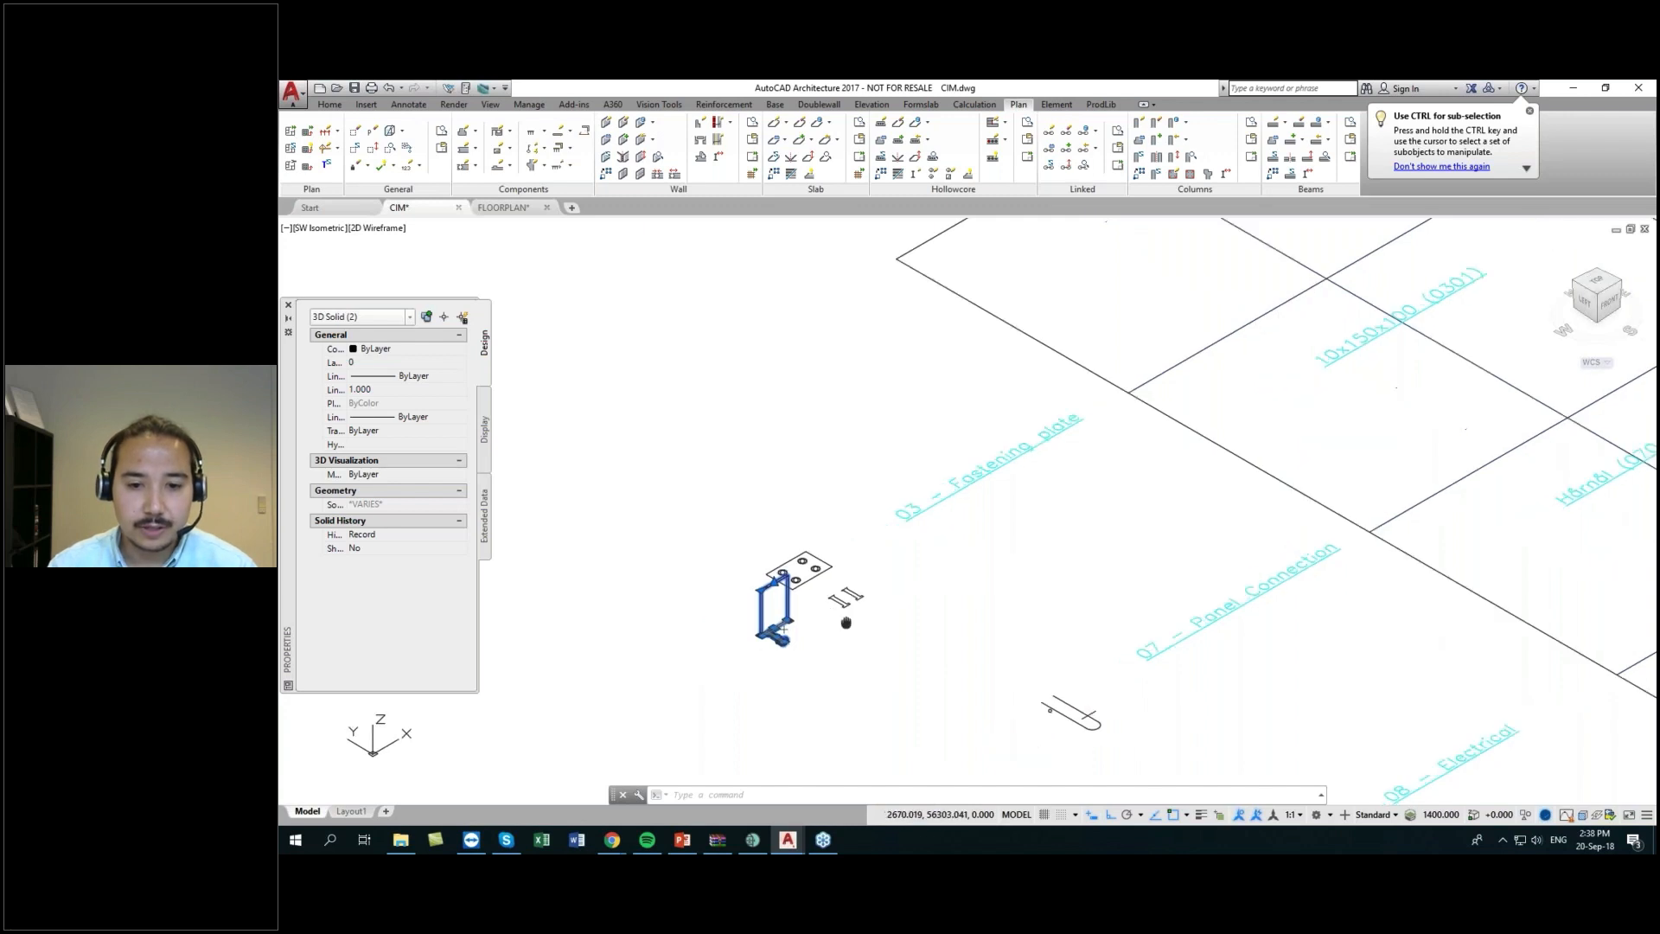
{"action": "scroll", "coordinate": [974, 554], "scroll_direction": "up", "scroll_amount": 5}
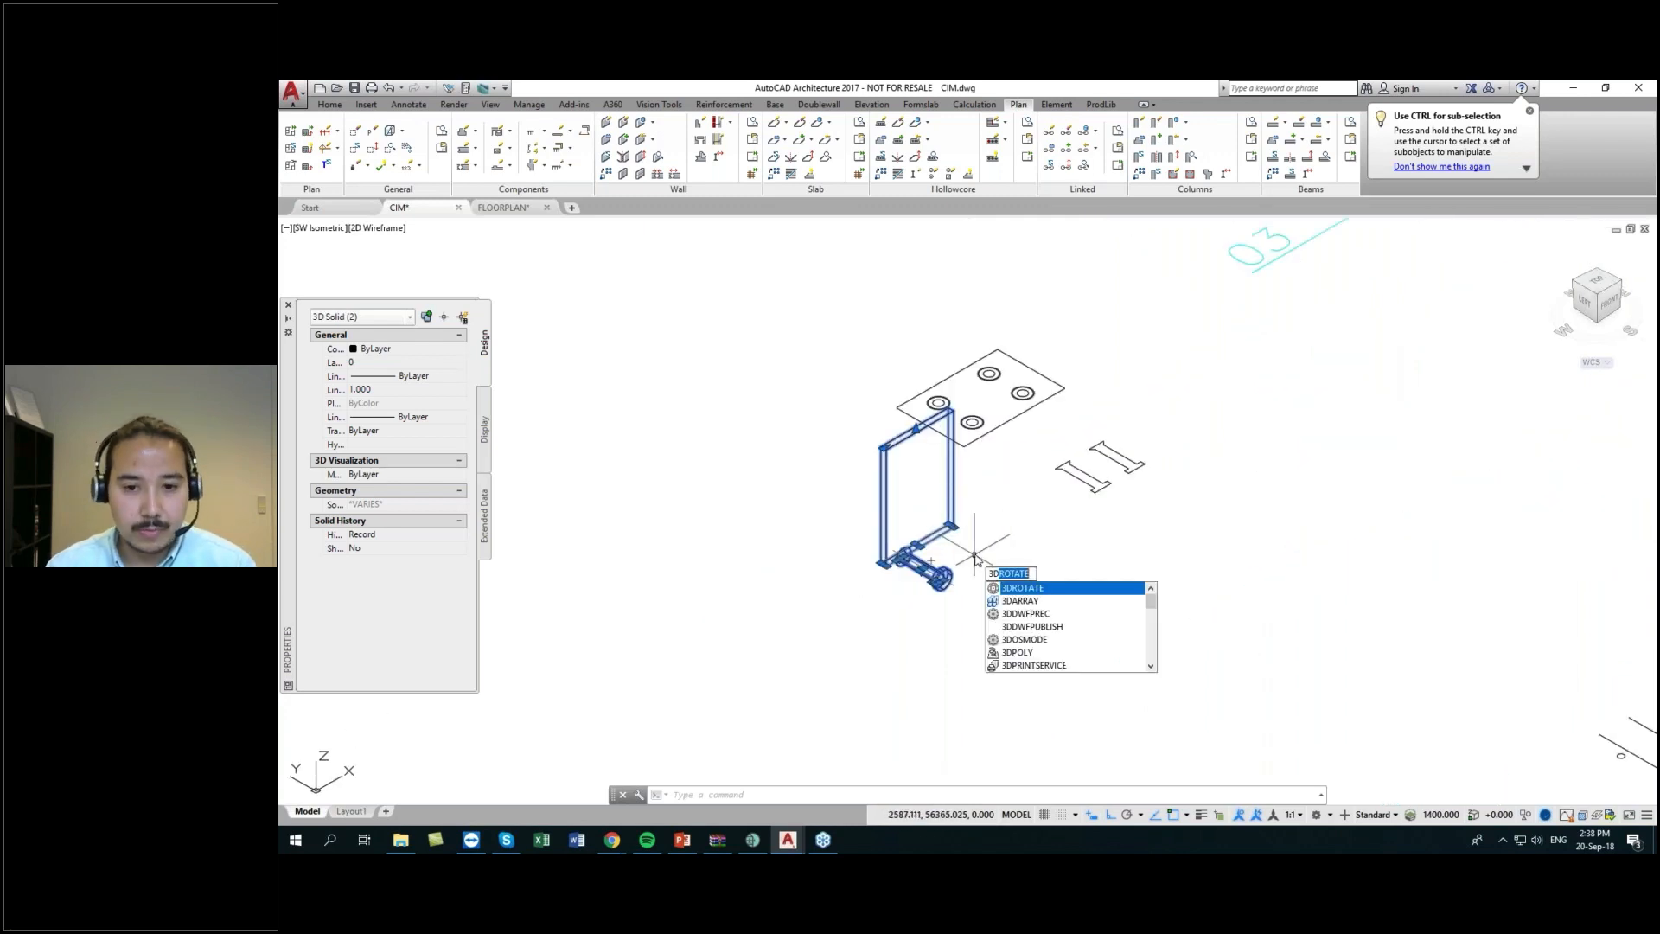
{"action": "left_click", "coordinate": [1020, 588]}
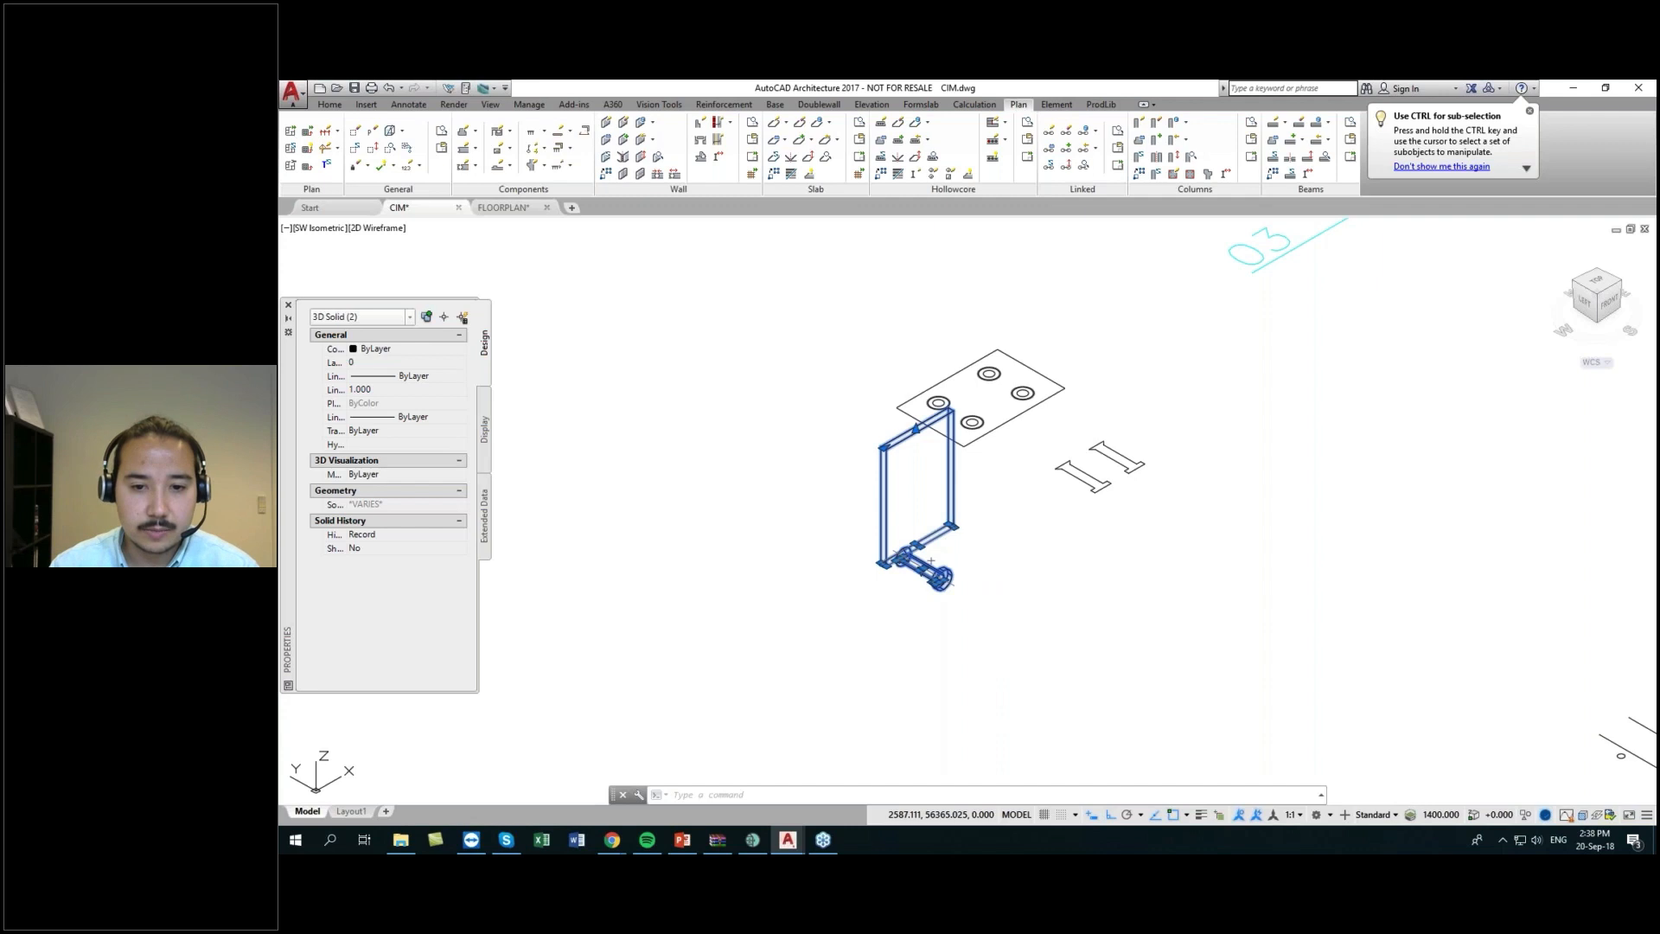
{"action": "left_click", "coordinate": [951, 485]}
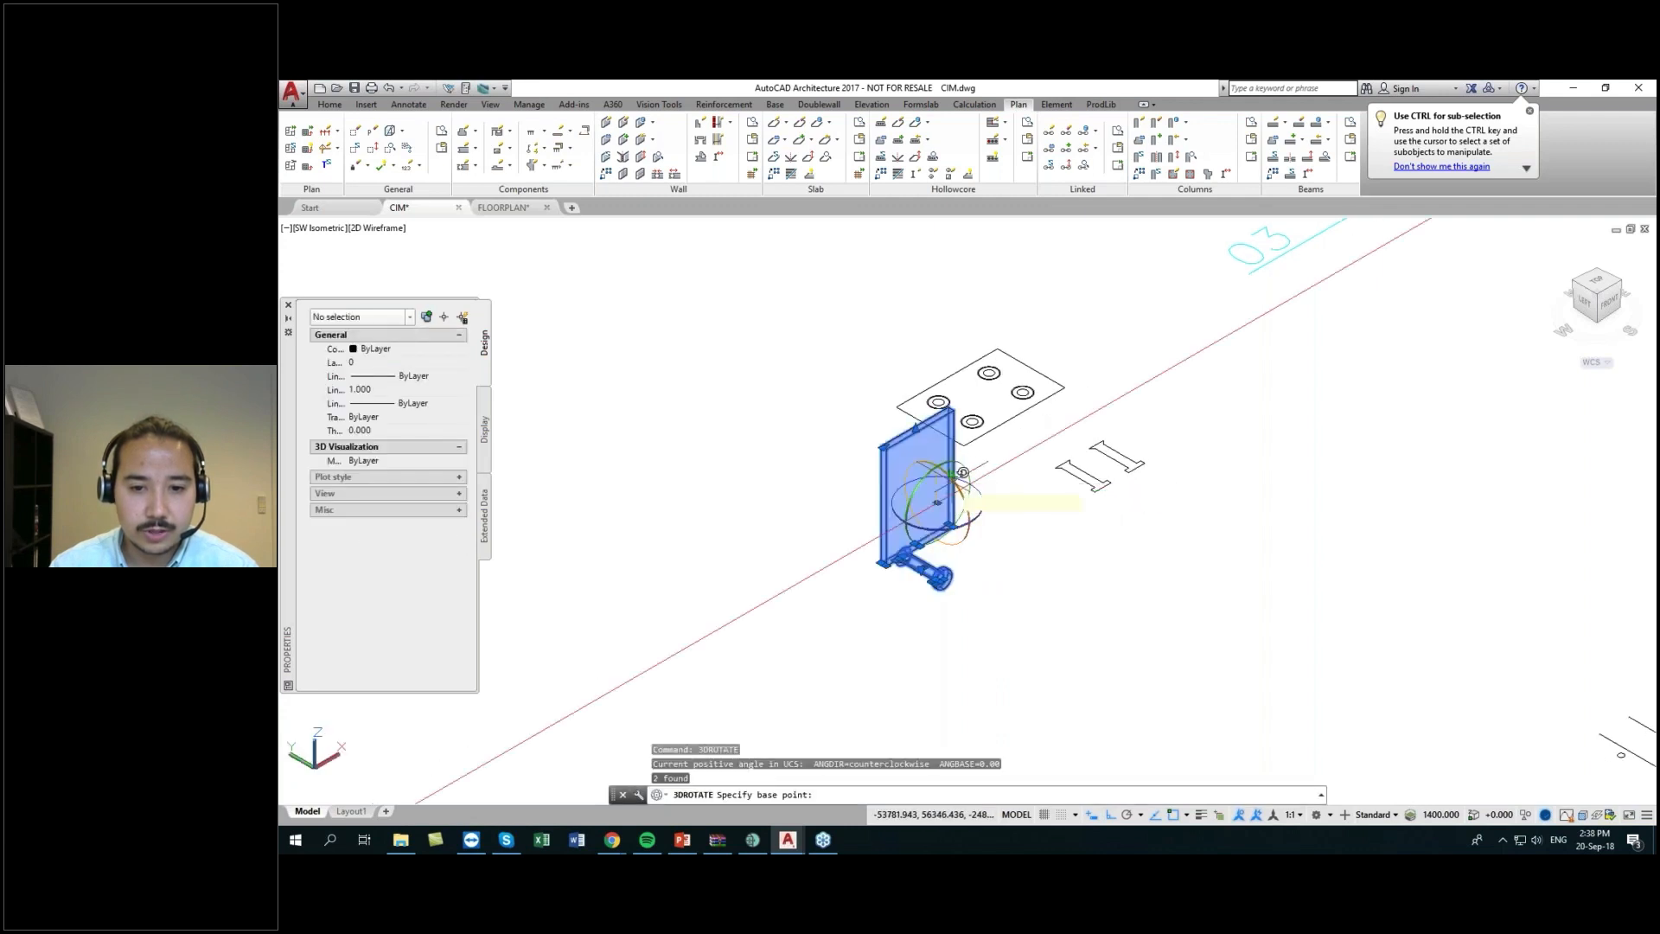
{"action": "left_click", "coordinate": [912, 354]}
{"action": "left_click", "coordinate": [885, 424]}
{"action": "left_click", "coordinate": [854, 517]}
{"action": "middle_click_drag", "start_coordinate": [848, 595], "coordinate": [897, 548]}
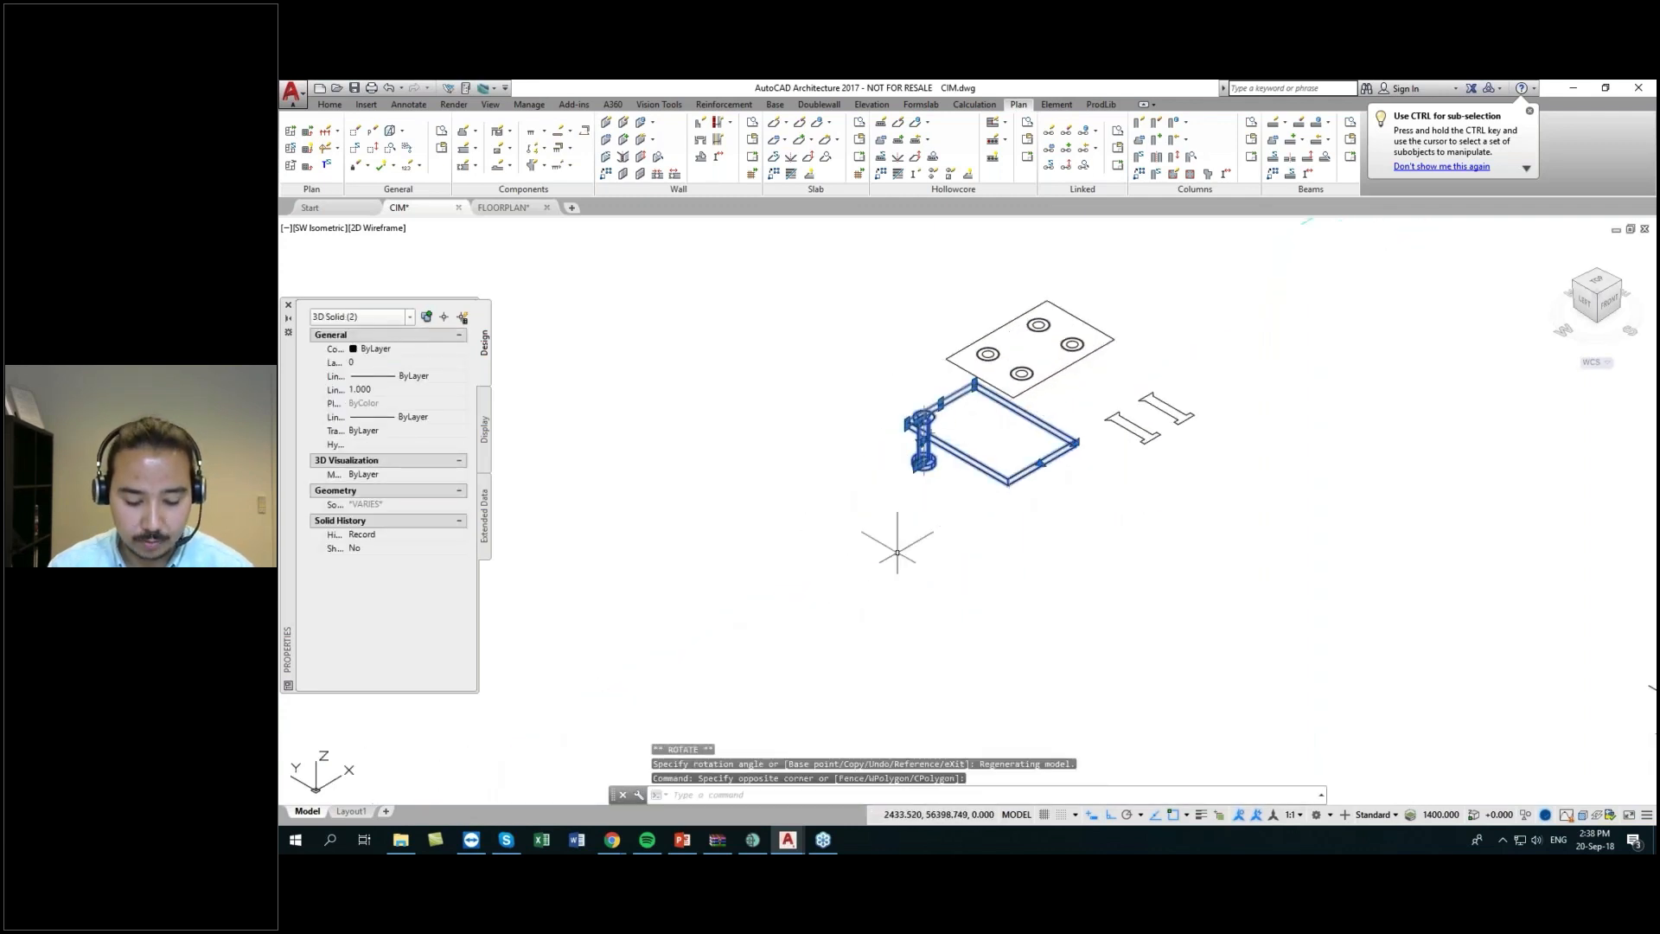
- Move the flat plate and its stud farther away from the four-stud plate symbol
{"action": "type", "text": "m"}
{"action": "key", "text": "Return"}
{"action": "left_click", "coordinate": [923, 570]}
{"action": "left_click", "coordinate": [825, 624]}
- Rotate the plate and stud a quarter turn in plan so the plate's long side runs along the X axis
{"action": "left_click", "coordinate": [916, 581]}
{"action": "left_click", "coordinate": [779, 414]}
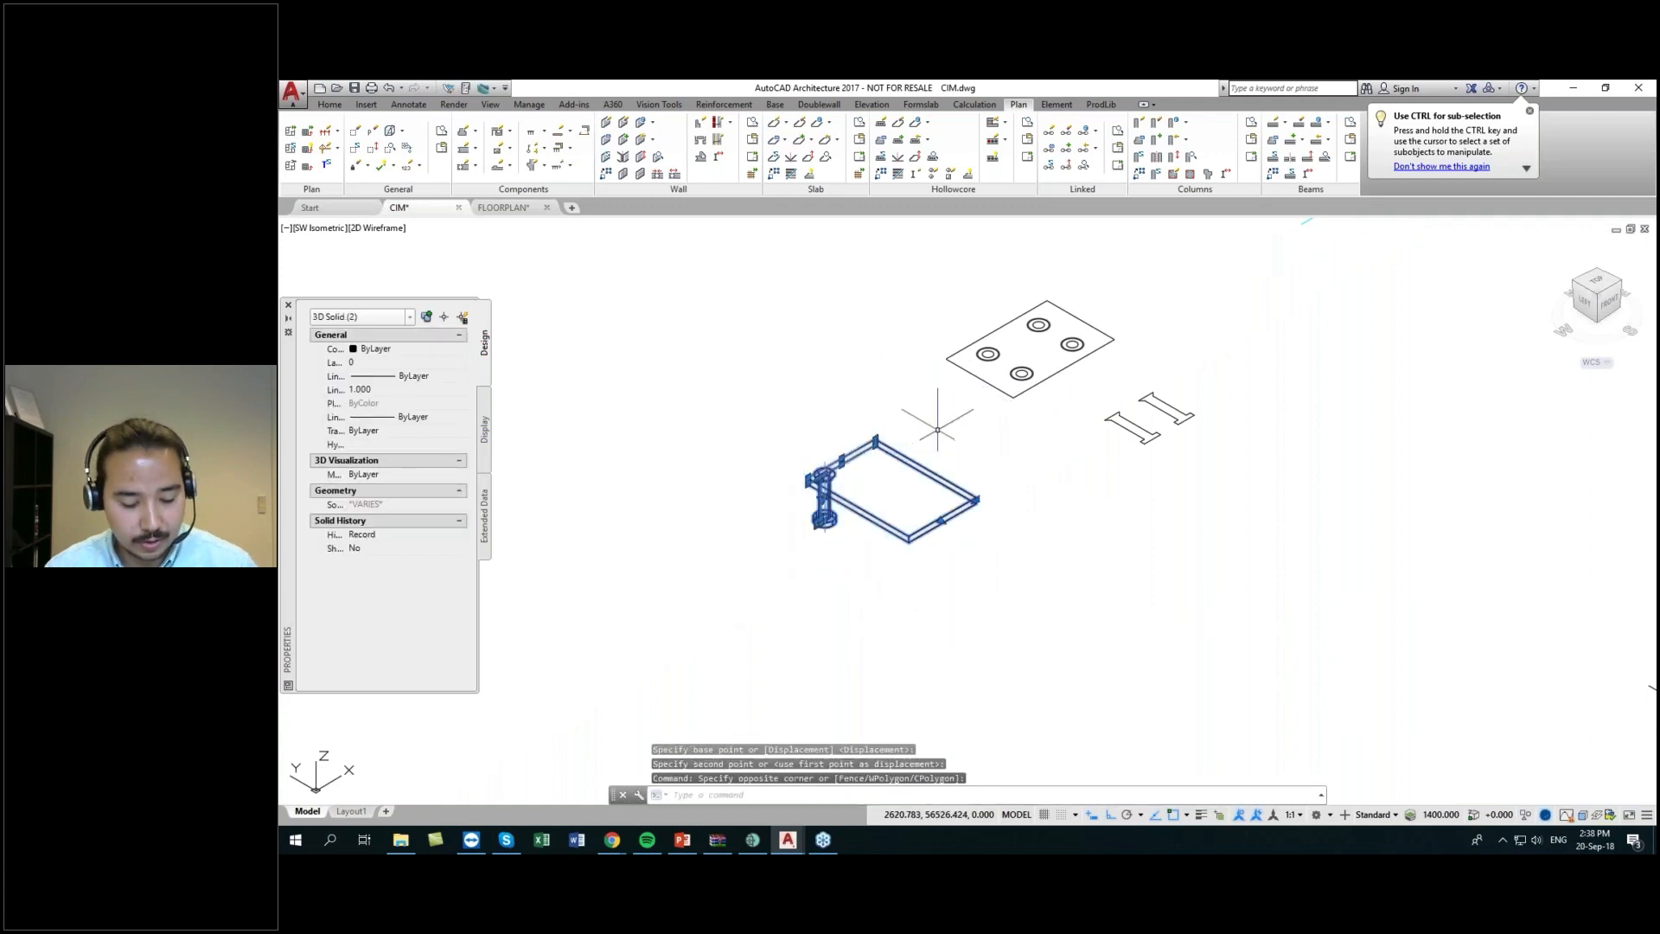
{"action": "type", "text": "RO"}
{"action": "key", "text": "Return"}
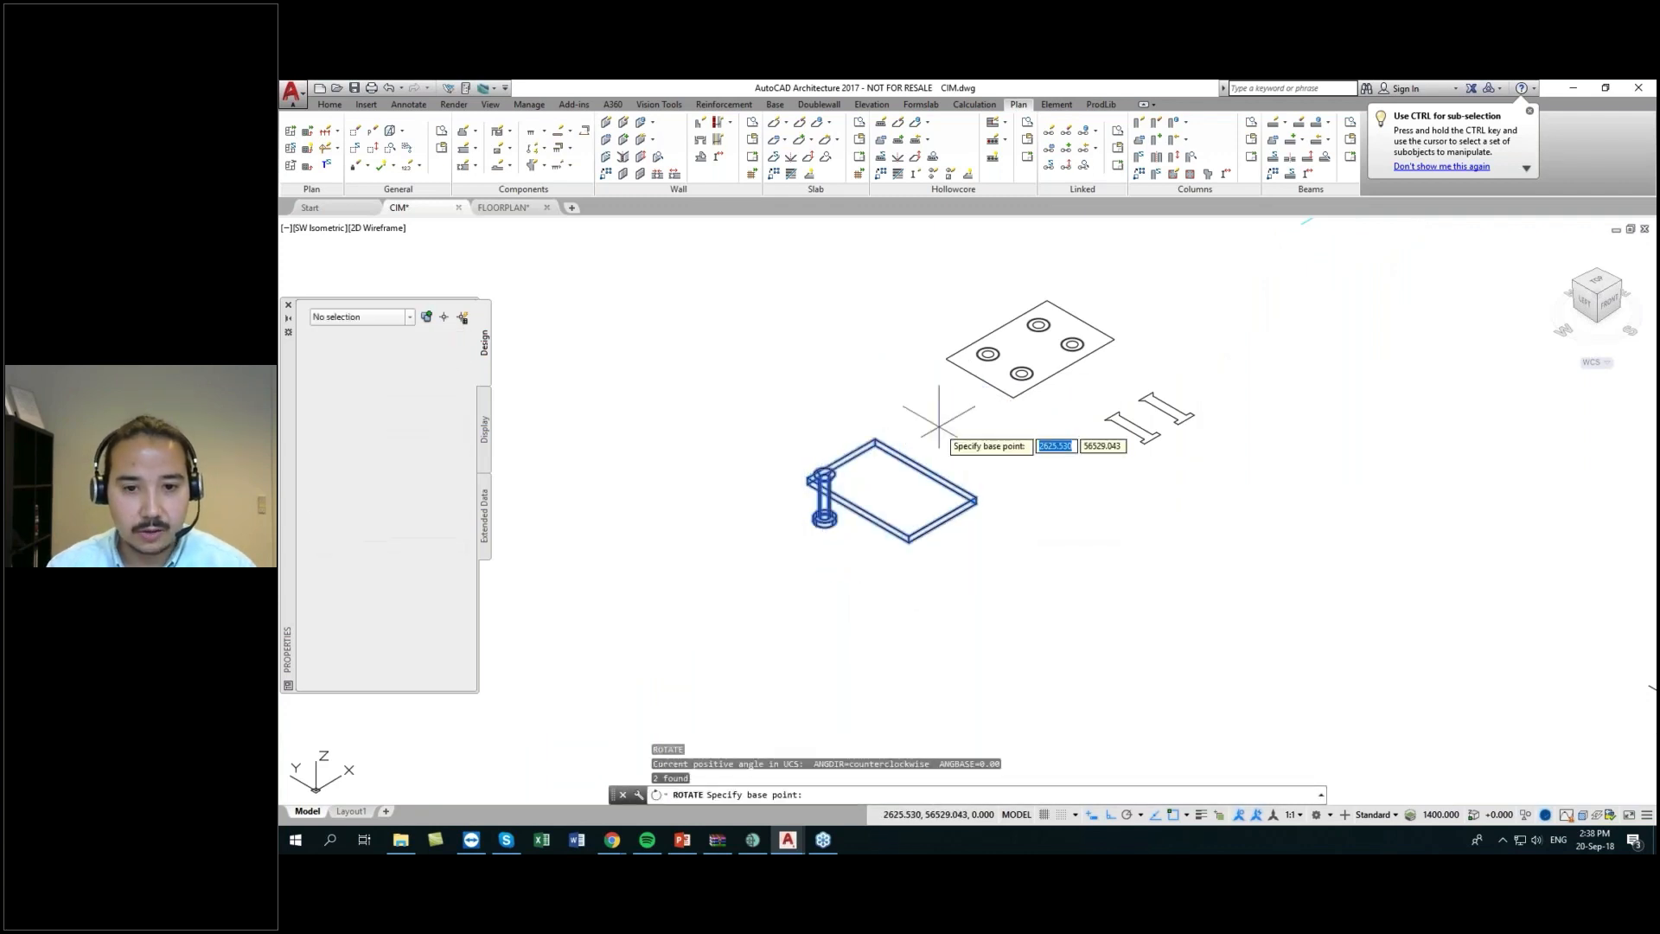
{"action": "left_click", "coordinate": [926, 470]}
{"action": "key", "text": "Return"}
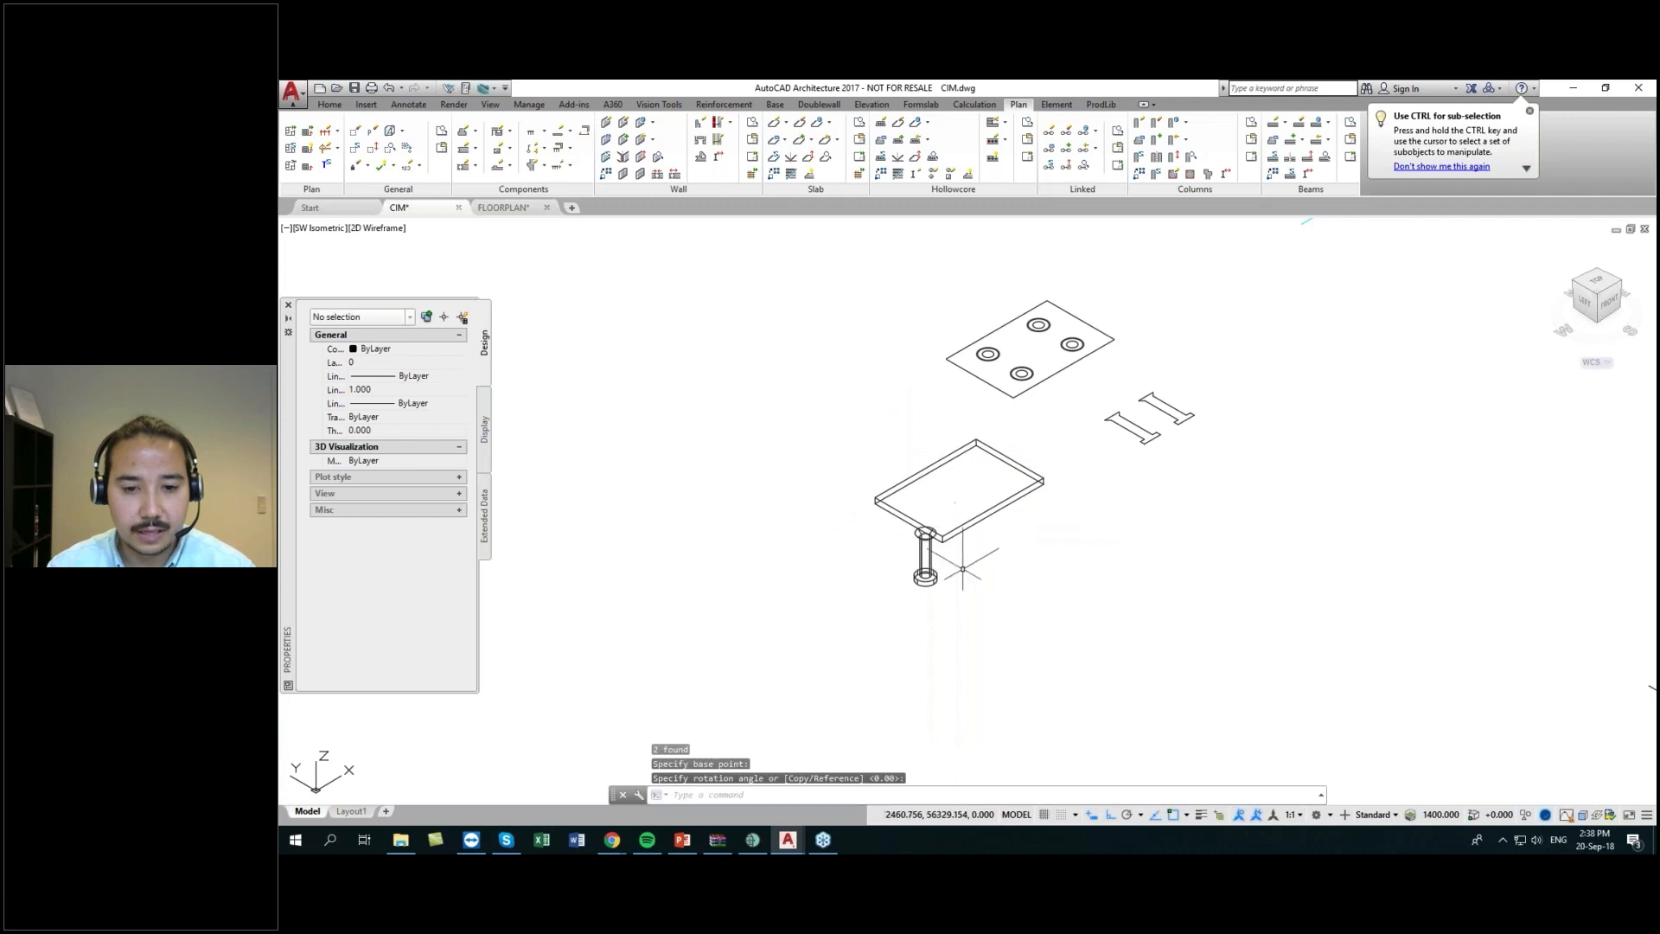
- Draw two crossing centre lines on the plate's underside, connecting the midpoints of its opposite edges
{"action": "mouse_move", "coordinate": [922, 589]}
{"action": "middle_mouse_down"}
{"action": "mouse_move", "coordinate": [910, 609]}
{"action": "mouse_move", "coordinate": [808, 619]}
{"action": "middle_mouse_up"}
{"action": "scroll", "coordinate": [832, 635], "scroll_direction": "up", "scroll_amount": 2}
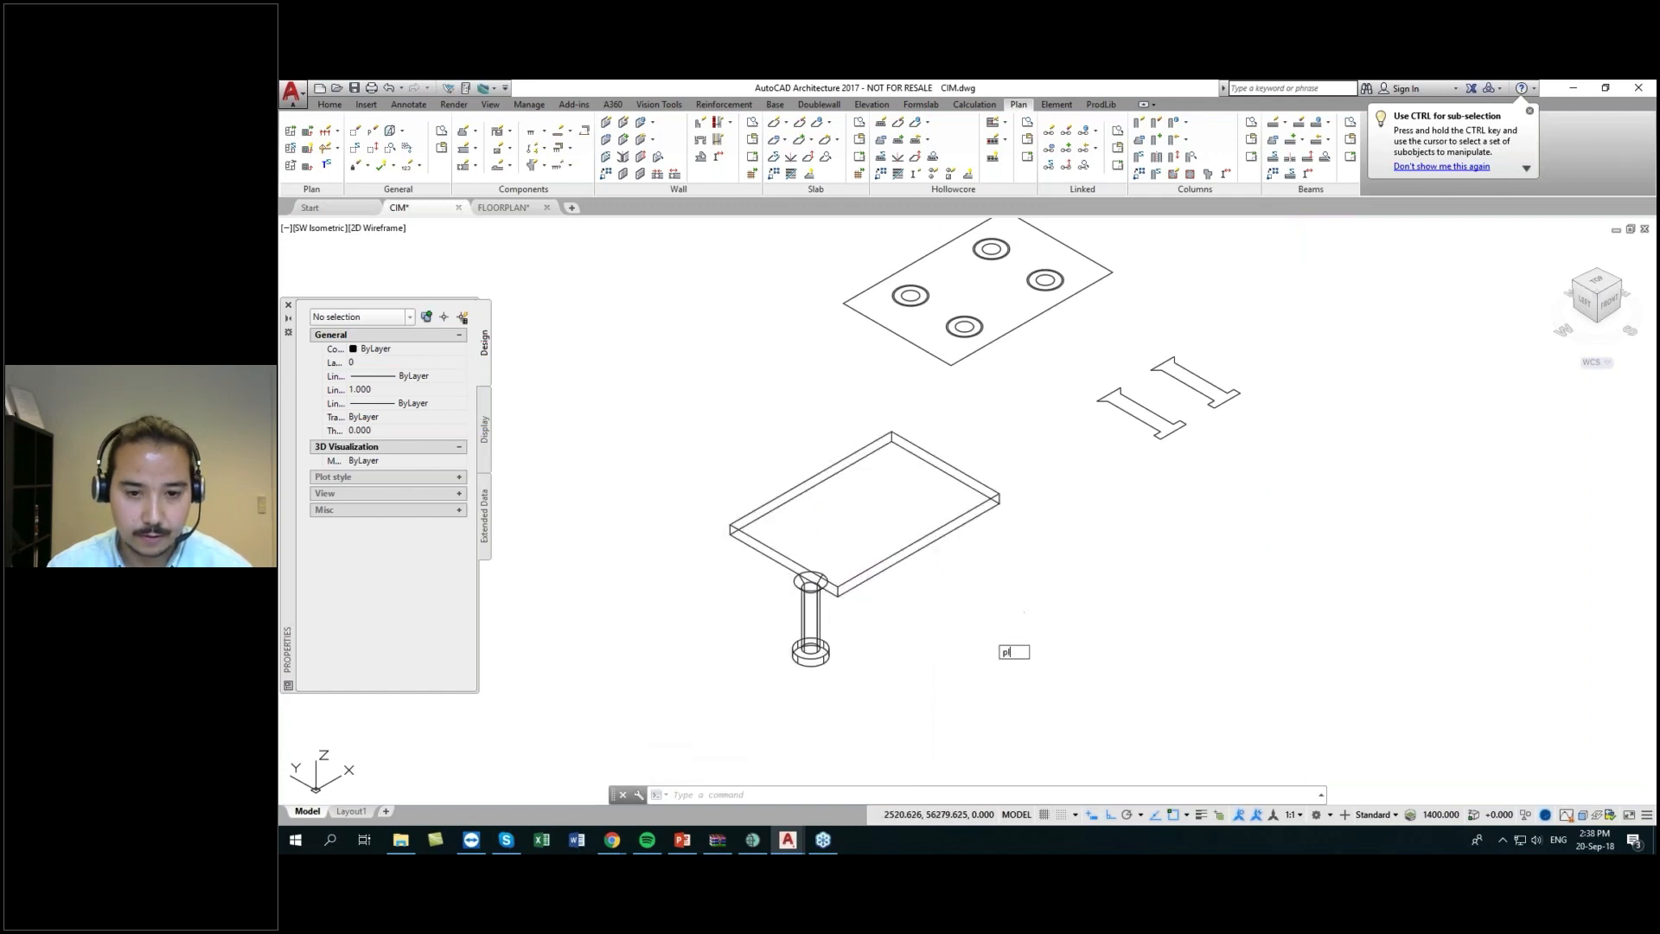
{"action": "key", "text": "Return"}
{"action": "left_click", "coordinate": [785, 566]}
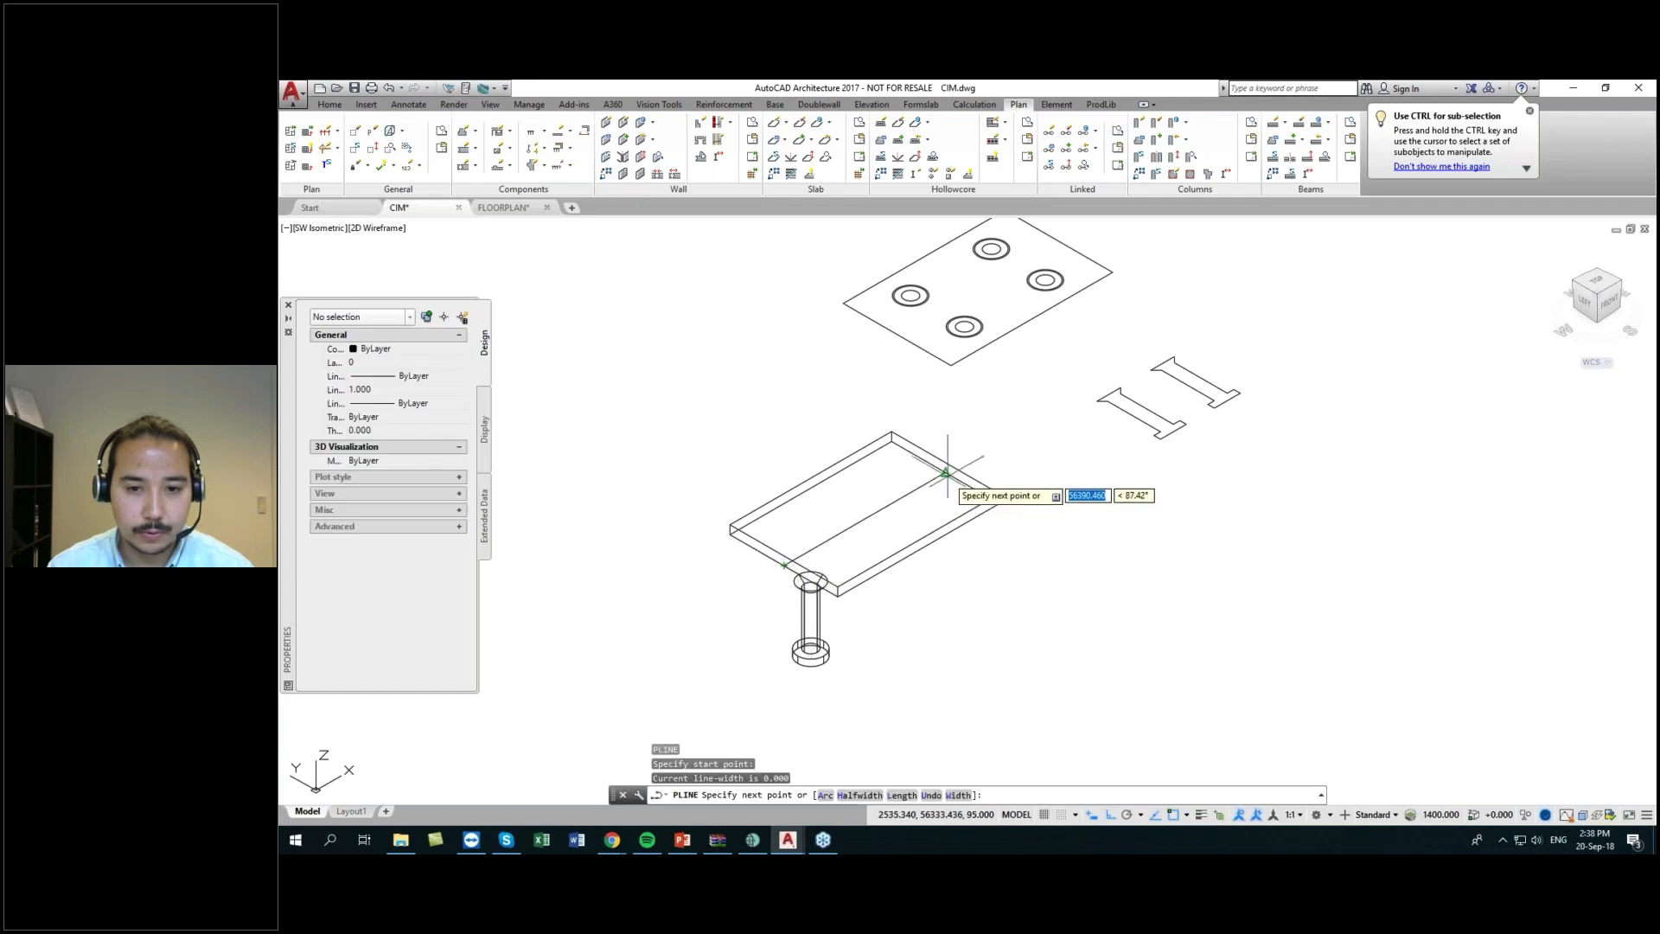
{"action": "left_click", "coordinate": [947, 471]}
{"action": "key", "text": "Return"}
{"action": "key", "text": "Return"}
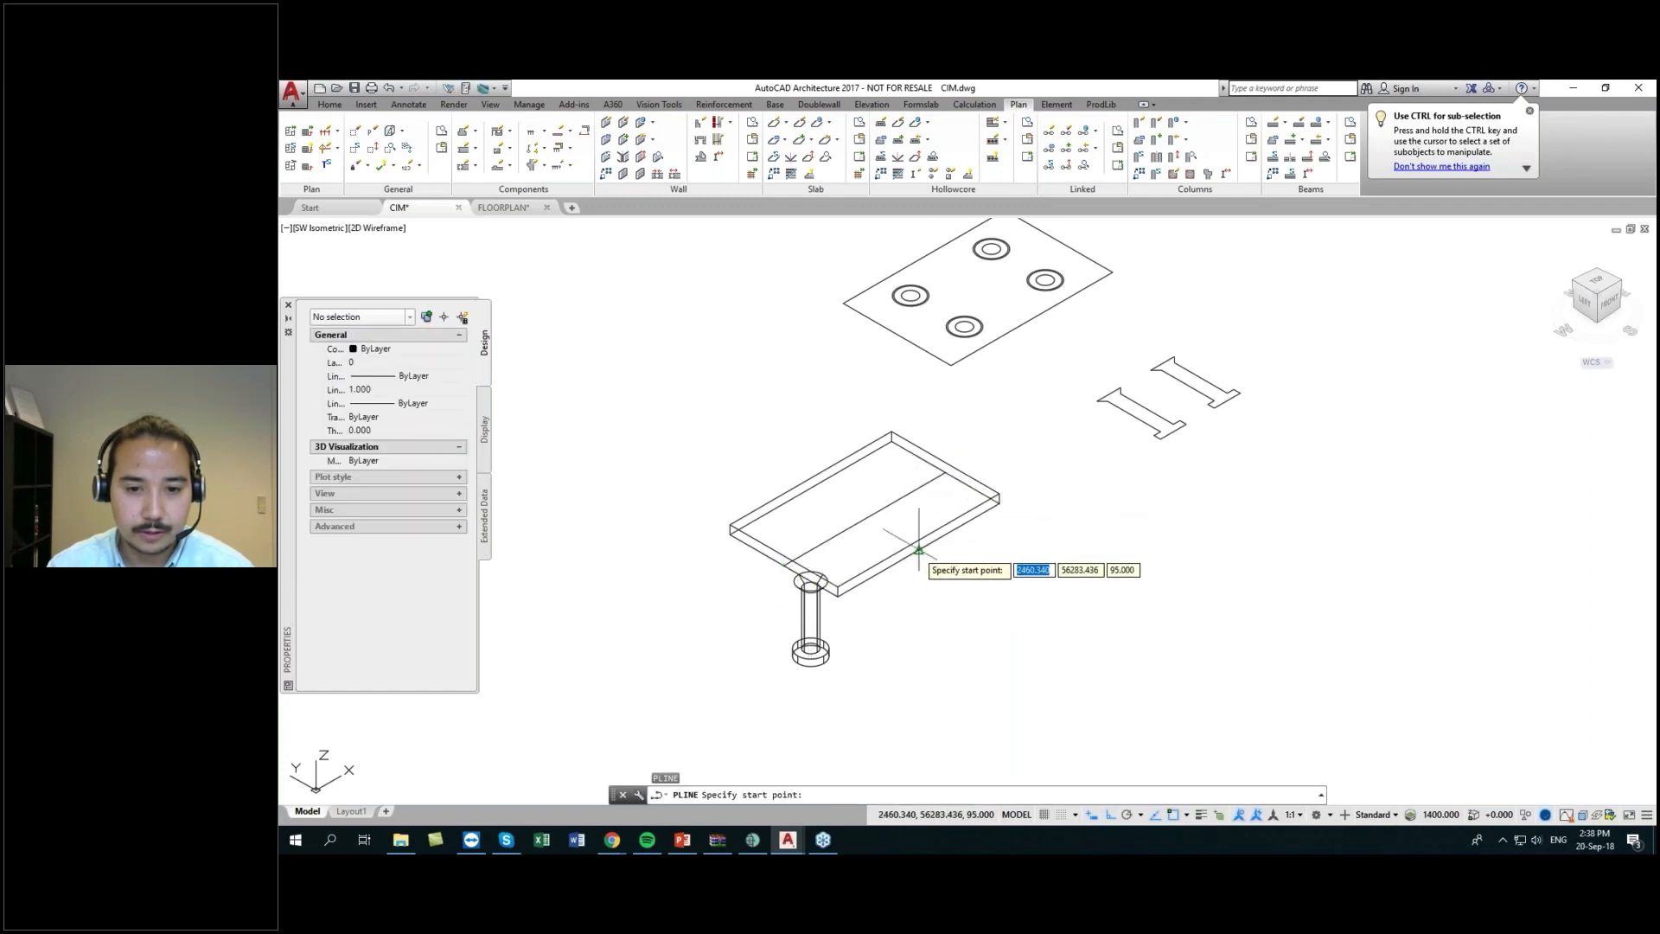
{"action": "left_click", "coordinate": [918, 550]}
{"action": "left_click", "coordinate": [811, 488]}
{"action": "key", "text": "Return"}
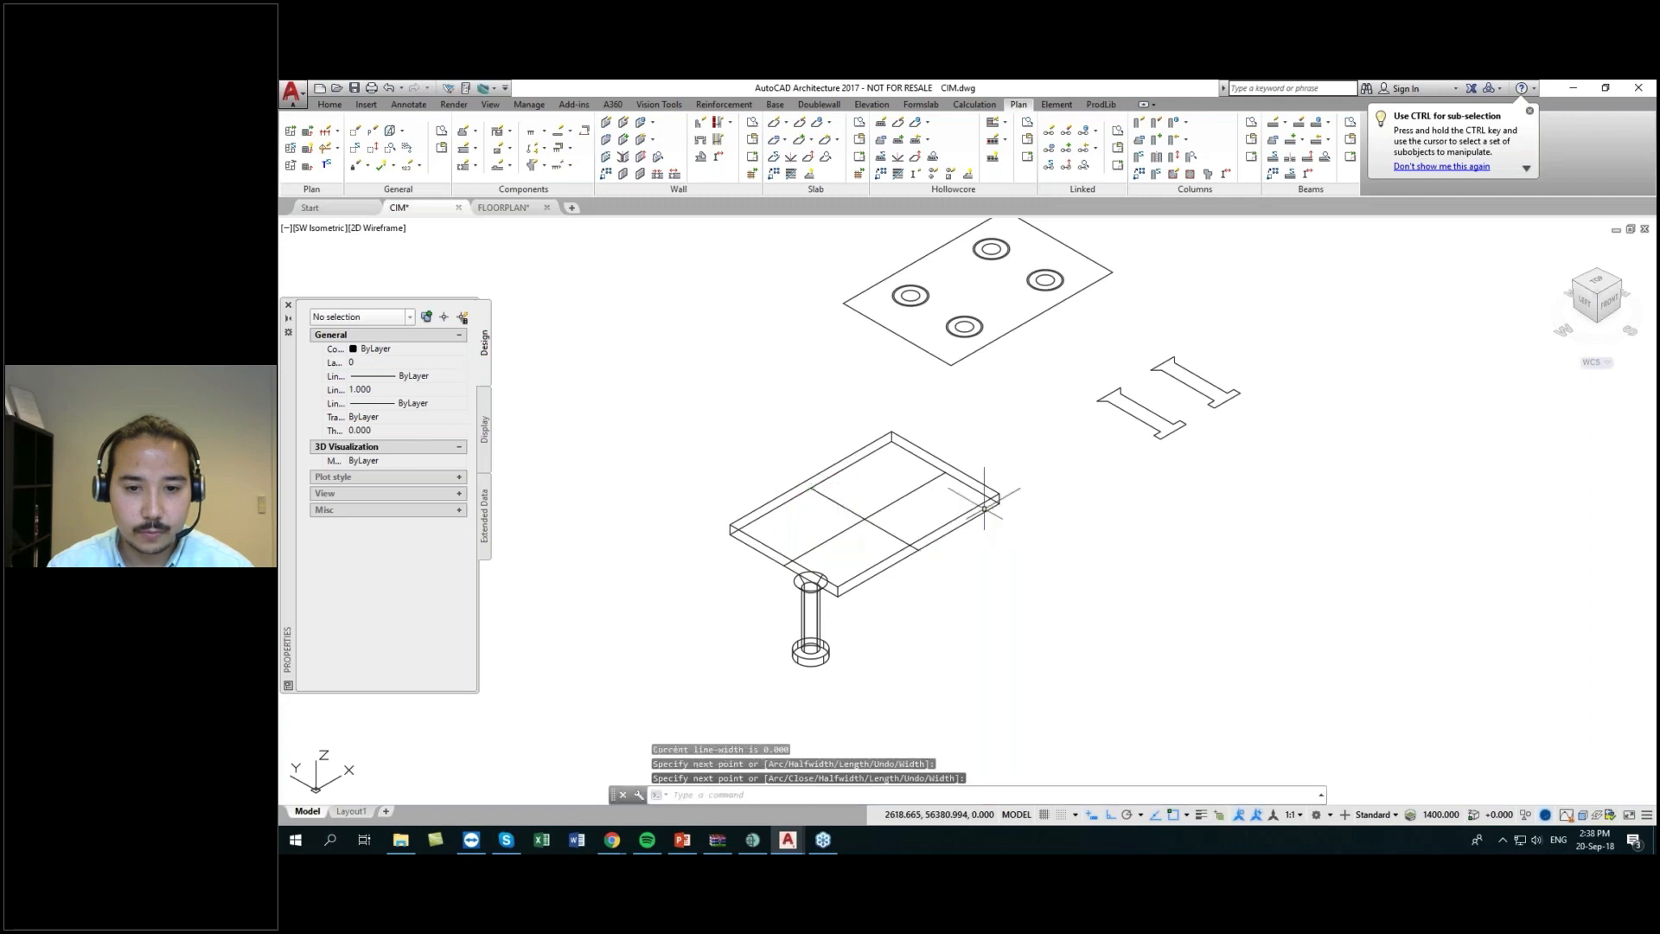
- Draw two polylines on the plate's underside, from the midpoints of the far short edge and the near long edge to the centre
{"action": "key", "text": "Return"}
{"action": "left_click", "coordinate": [987, 503]}
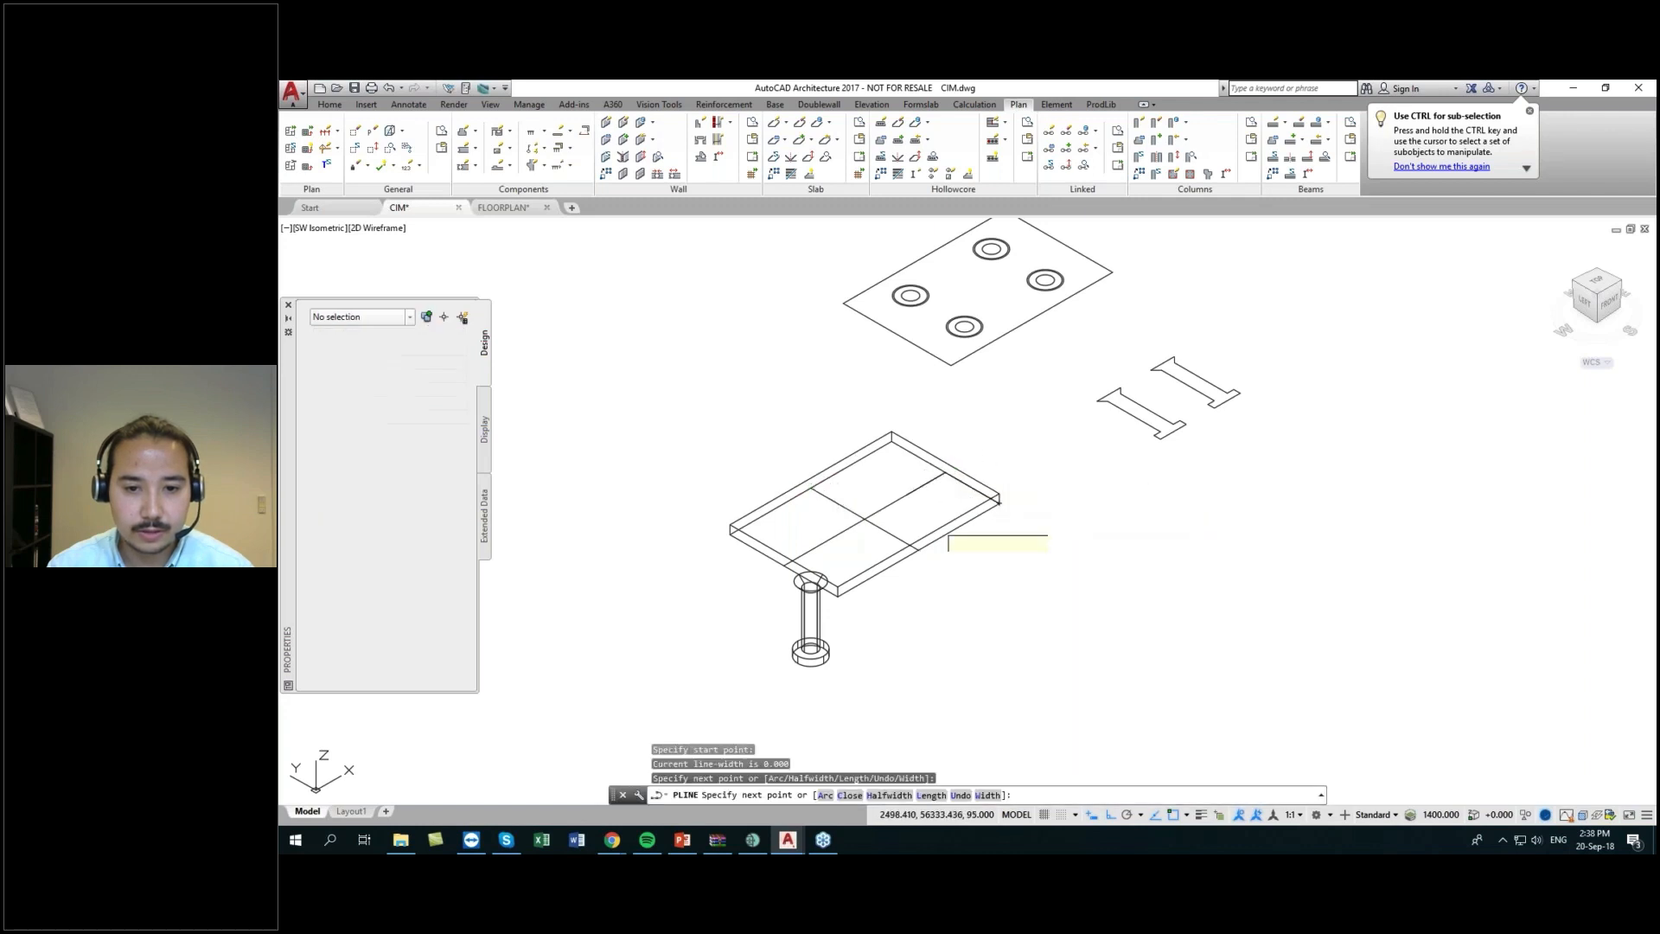
{"action": "key", "text": "Return"}
{"action": "key", "text": "Return"}
{"action": "left_click", "coordinate": [918, 550]}
{"action": "left_click", "coordinate": [864, 519]}
{"action": "key", "text": "Return"}
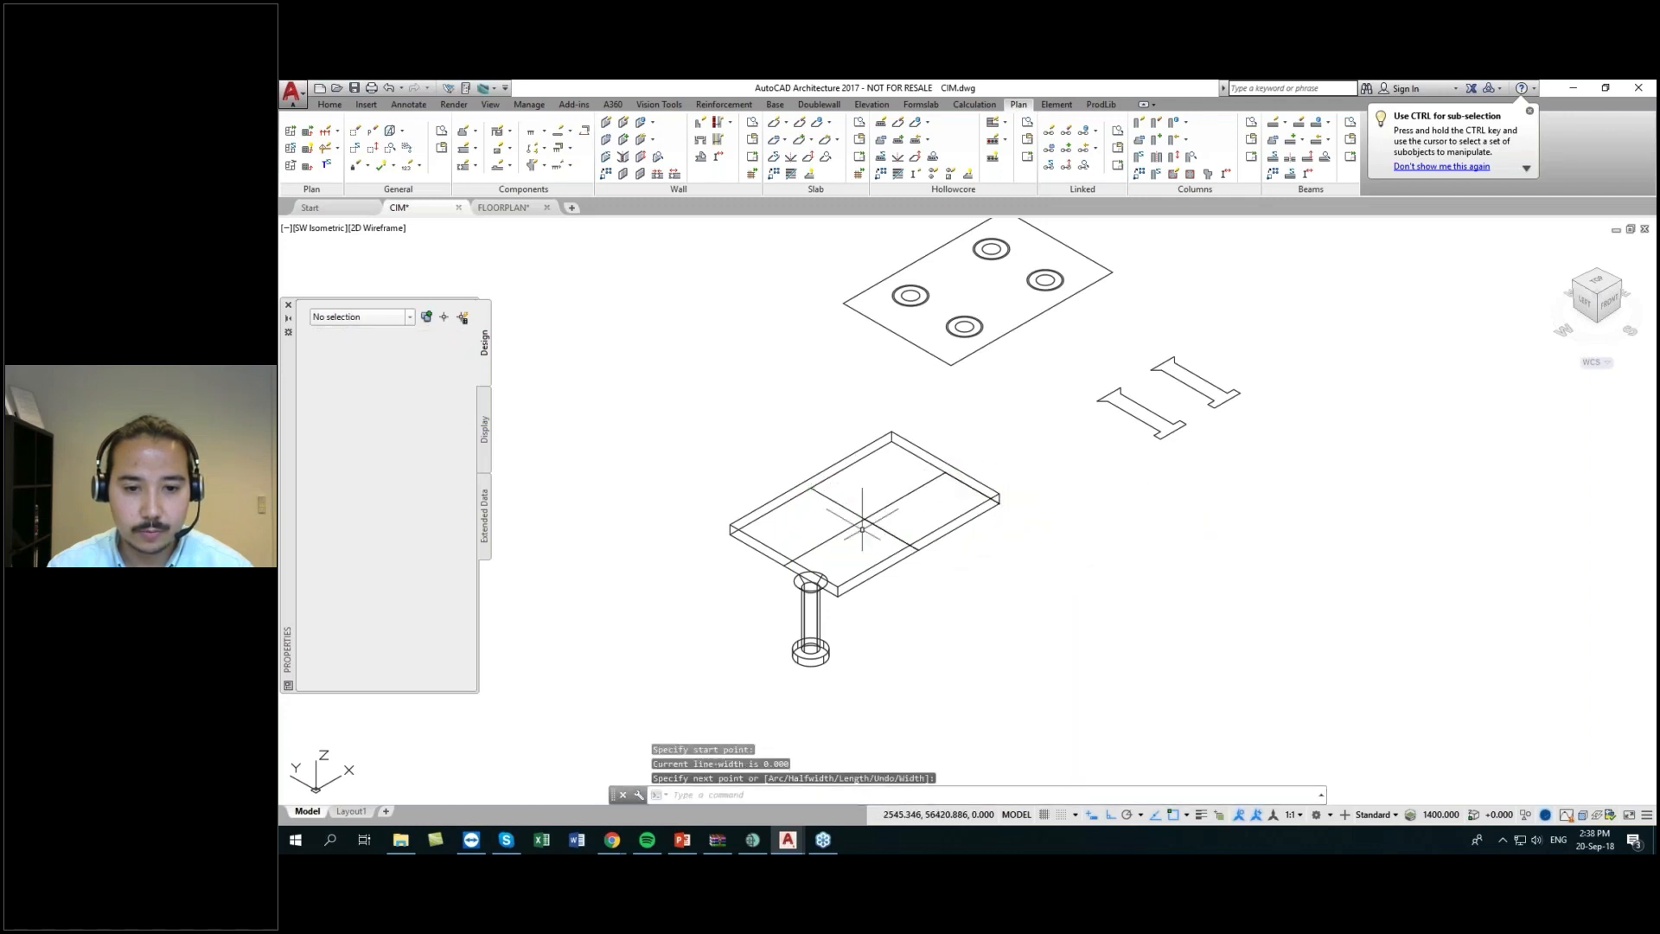
- Draw a polyline on the plate's underside from the near corner to the midpoint of the near short edge
{"action": "key", "text": "Return"}
{"action": "left_click", "coordinate": [837, 594]}
{"action": "left_click", "coordinate": [783, 565]}
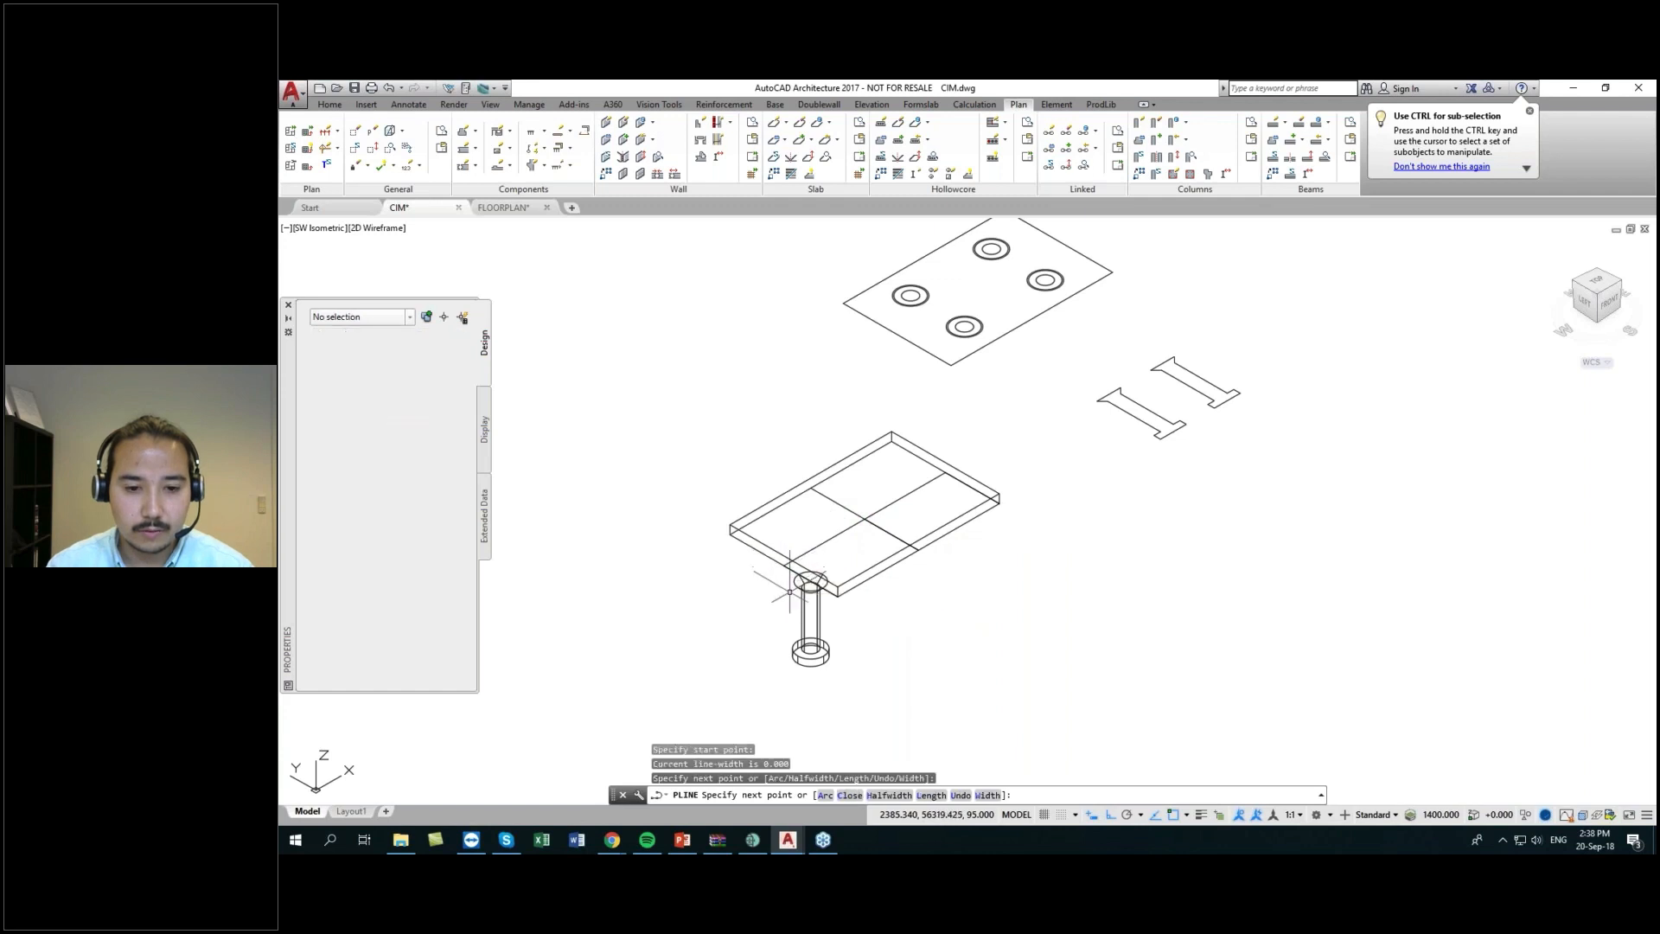
{"action": "key", "text": "Return"}
- Move the stud along the X axis from the near short edge to the matching quarter point on the far short edge
{"action": "left_click", "coordinate": [811, 620]}
{"action": "type", "text": "m"}
{"action": "key", "text": "Return"}
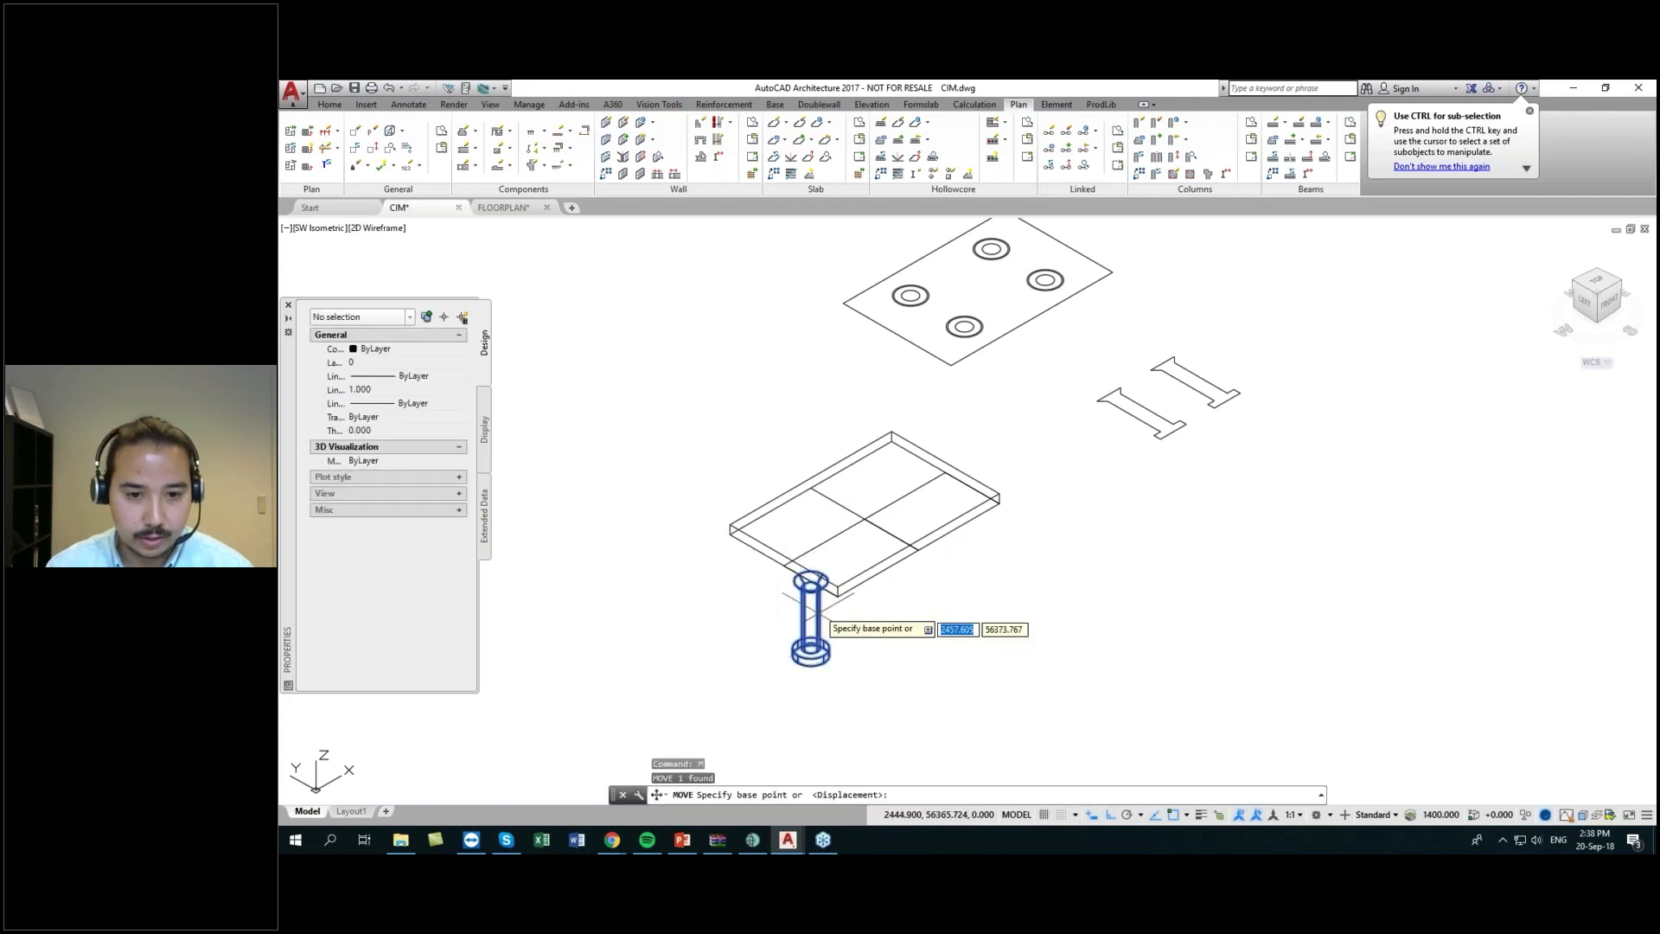
{"action": "scroll", "coordinate": [804, 589], "scroll_direction": "up", "scroll_amount": 2}
{"action": "left_click", "coordinate": [823, 569]}
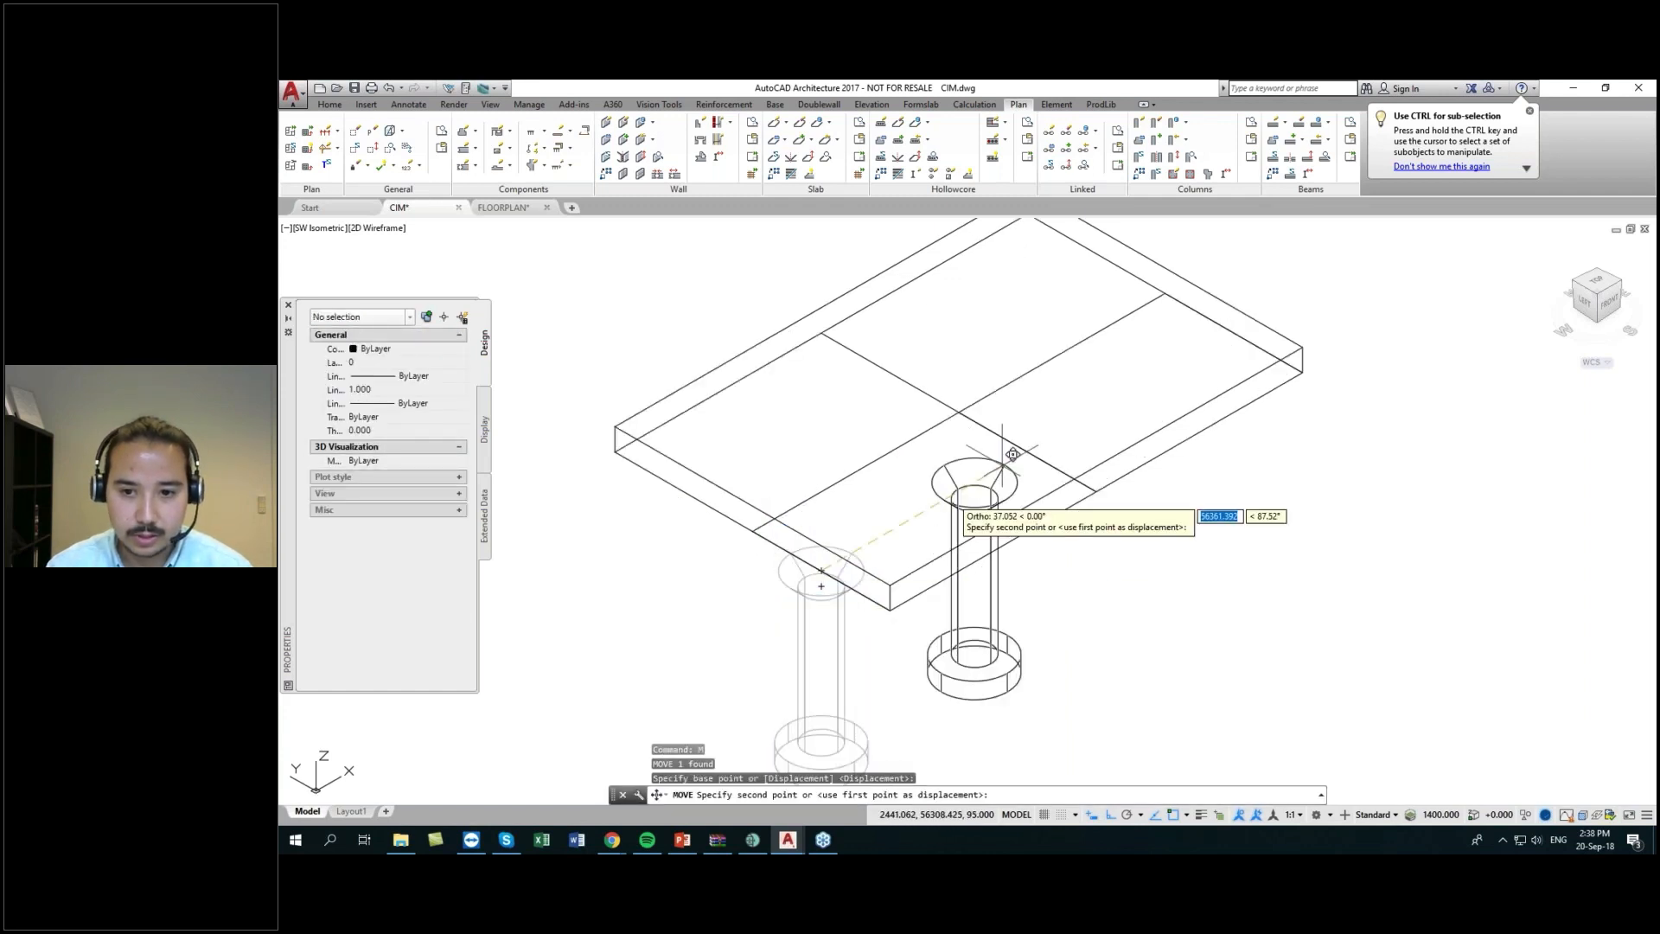
{"action": "middle_click_drag", "start_coordinate": [1167, 383], "coordinate": [1053, 547]}
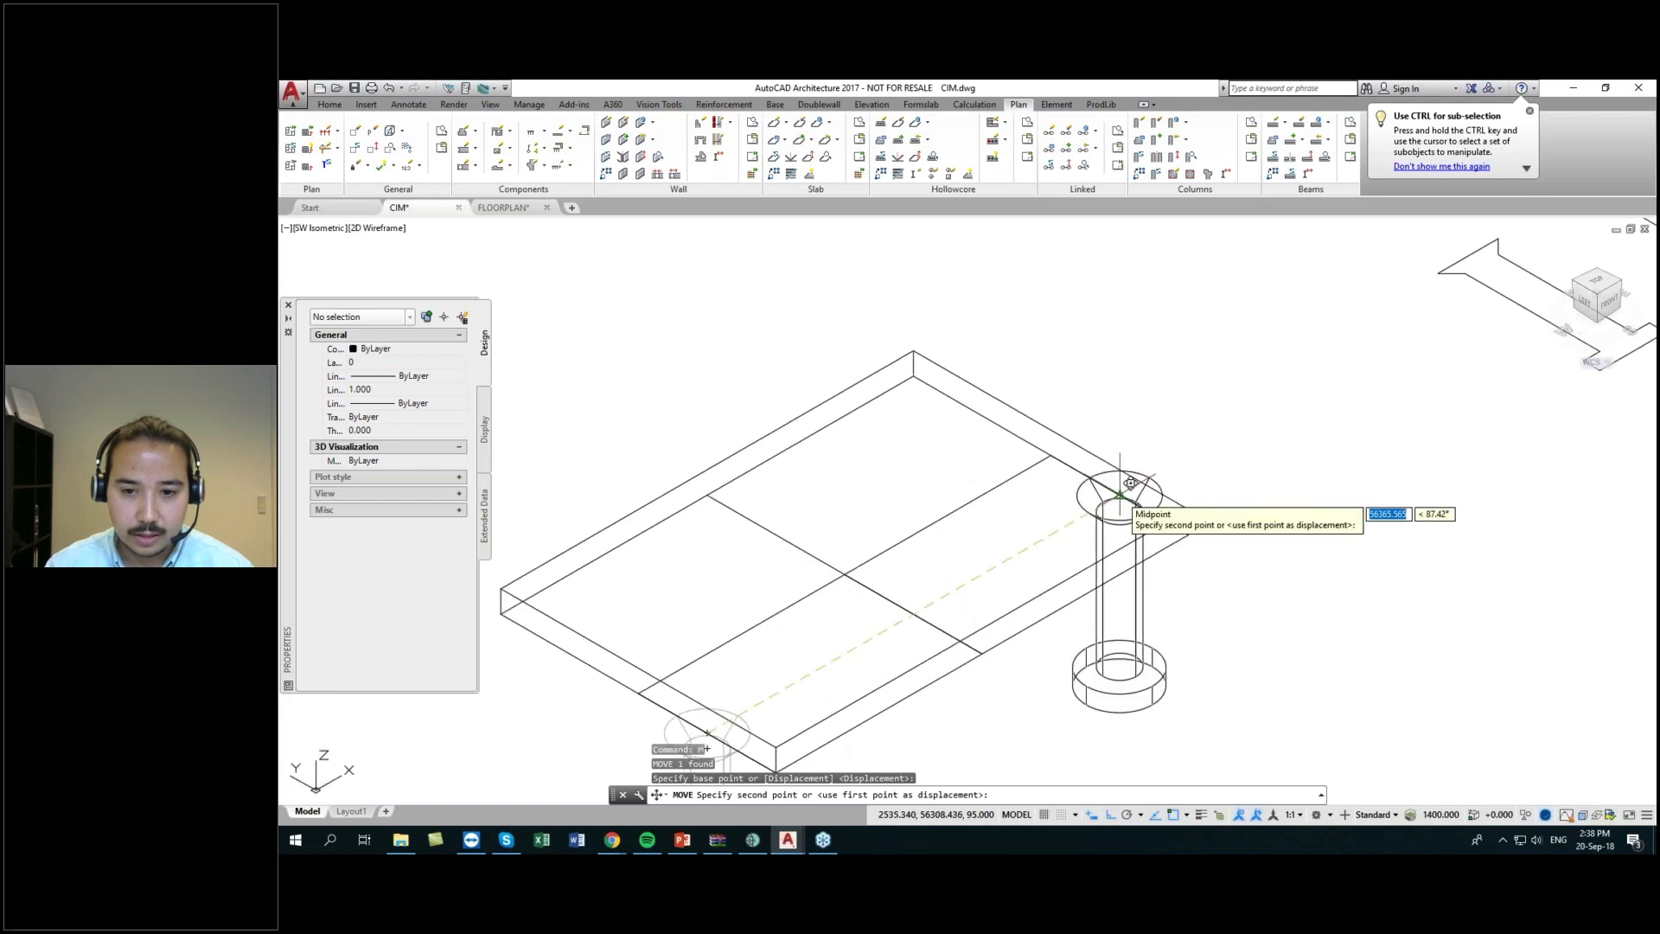
{"action": "left_click", "coordinate": [1119, 496]}
- Move the stud inward, placing it midway between the far short edge's quarter point and the midpoint of the half centre line crossing the plate
{"action": "left_click", "coordinate": [1097, 519]}
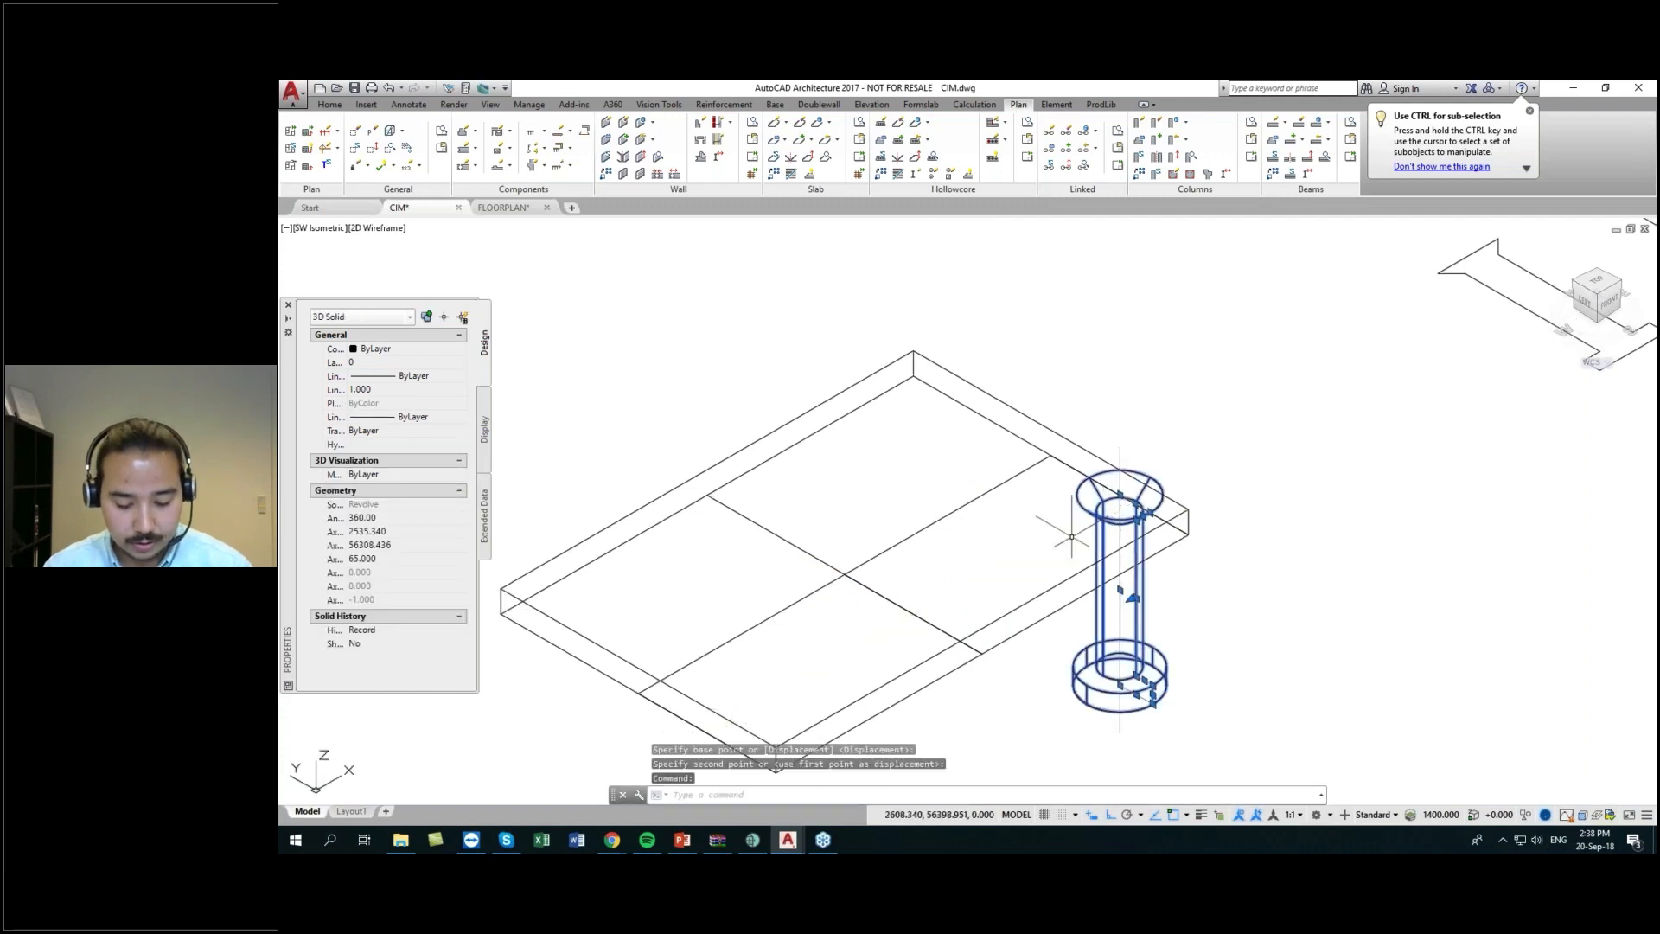
{"action": "type", "text": "m"}
{"action": "key", "text": "Return"}
{"action": "left_click", "coordinate": [1119, 496]}
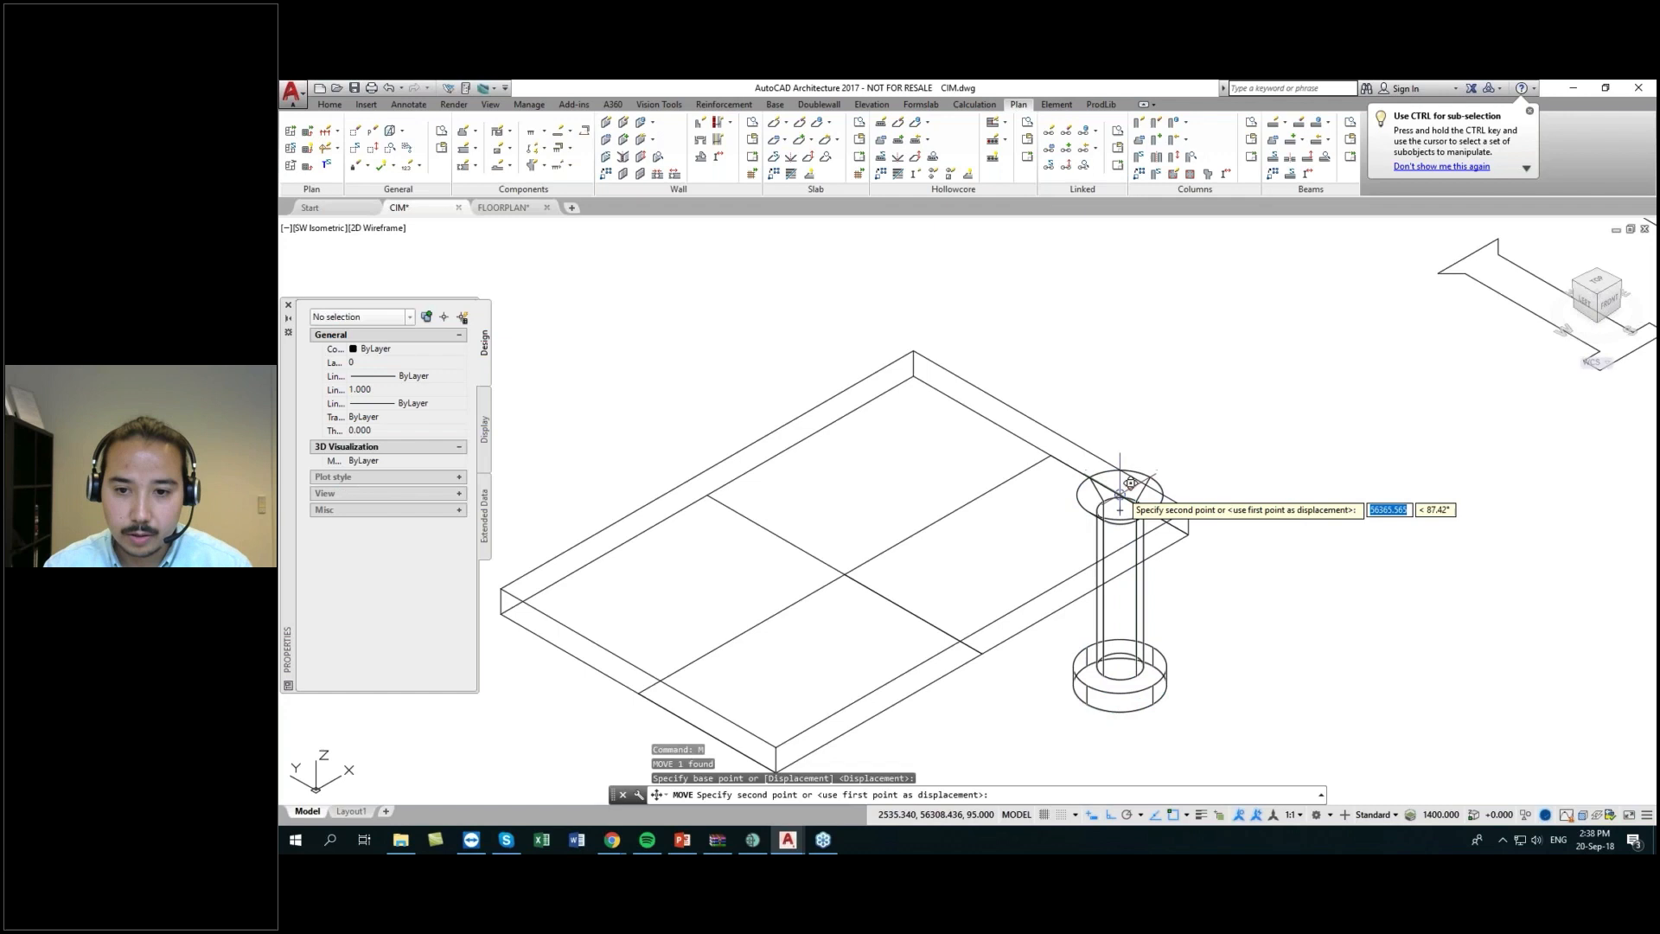
{"action": "right_click", "coordinate": [1047, 538], "text": "shift"}
{"action": "left_click", "coordinate": [1110, 240]}
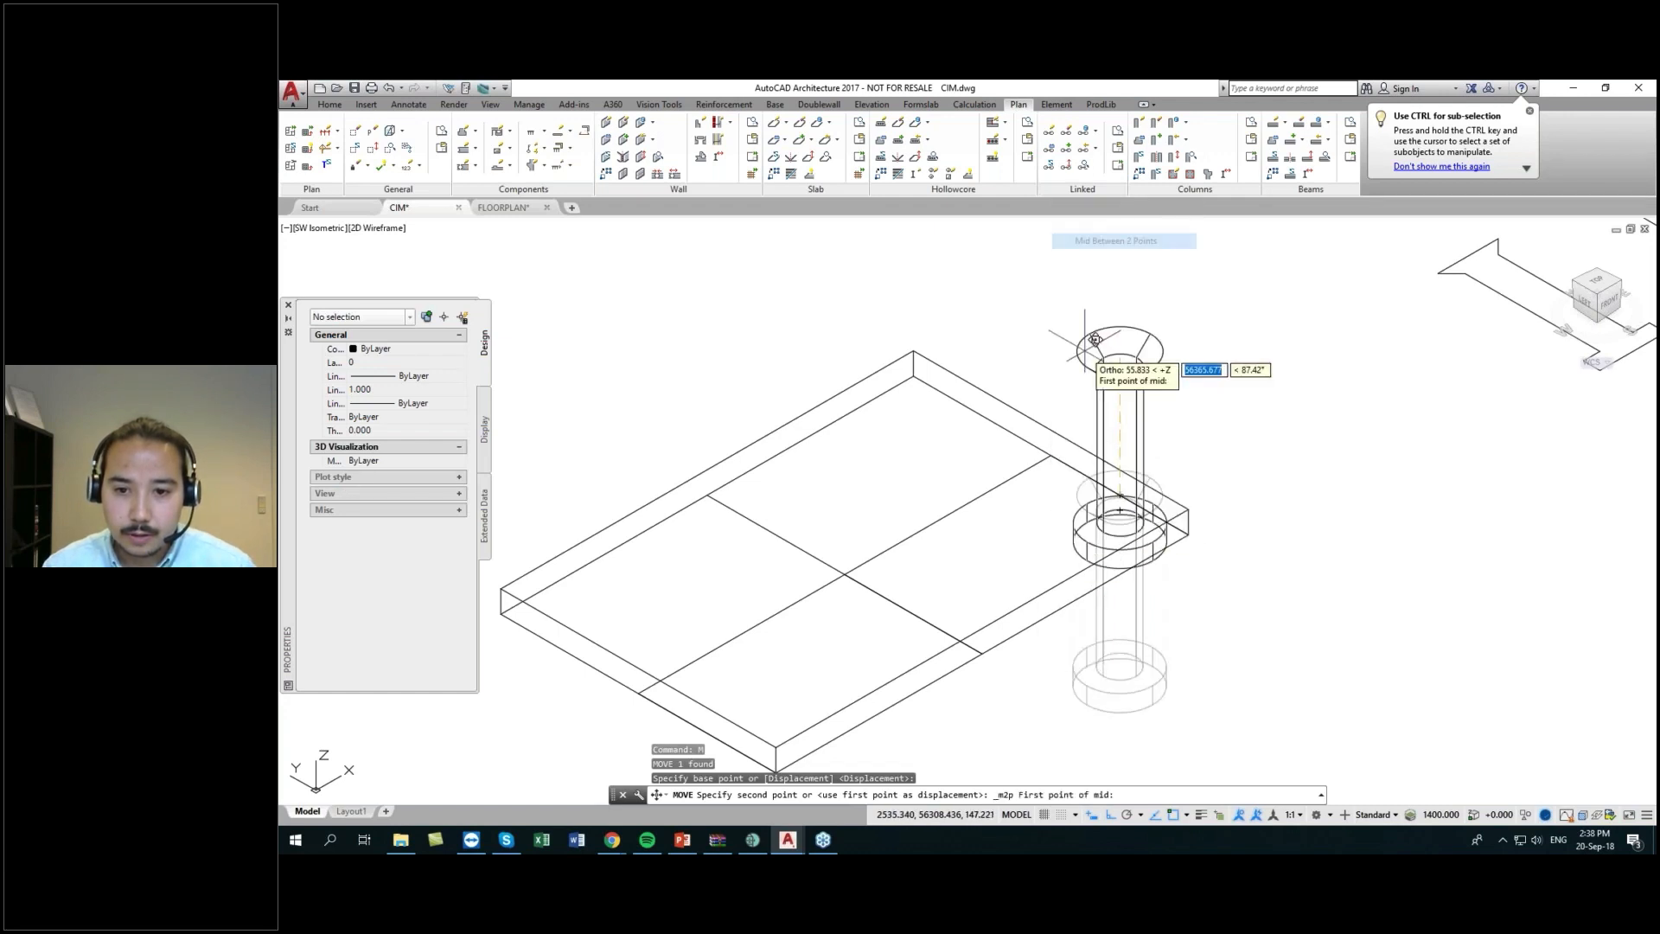
{"action": "left_click", "coordinate": [1115, 492]}
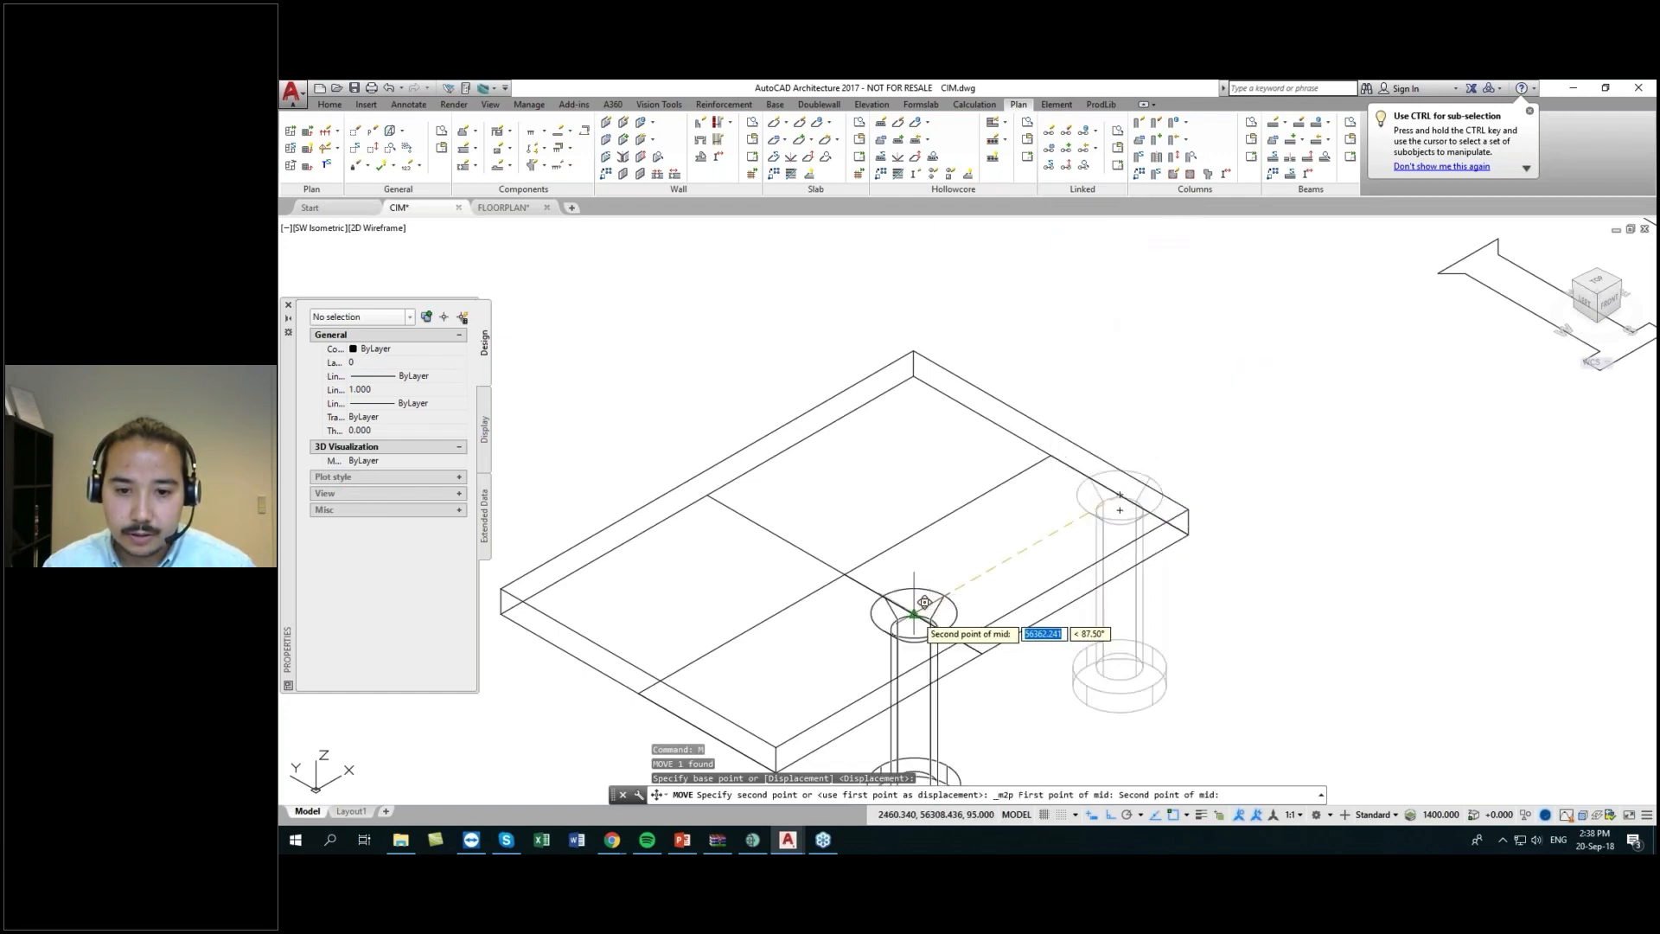
{"action": "left_click", "coordinate": [920, 614]}
- Copy the stud by half the plate's length, from the near long edge's midpoint to the near corner
{"action": "left_click", "coordinate": [987, 586]}
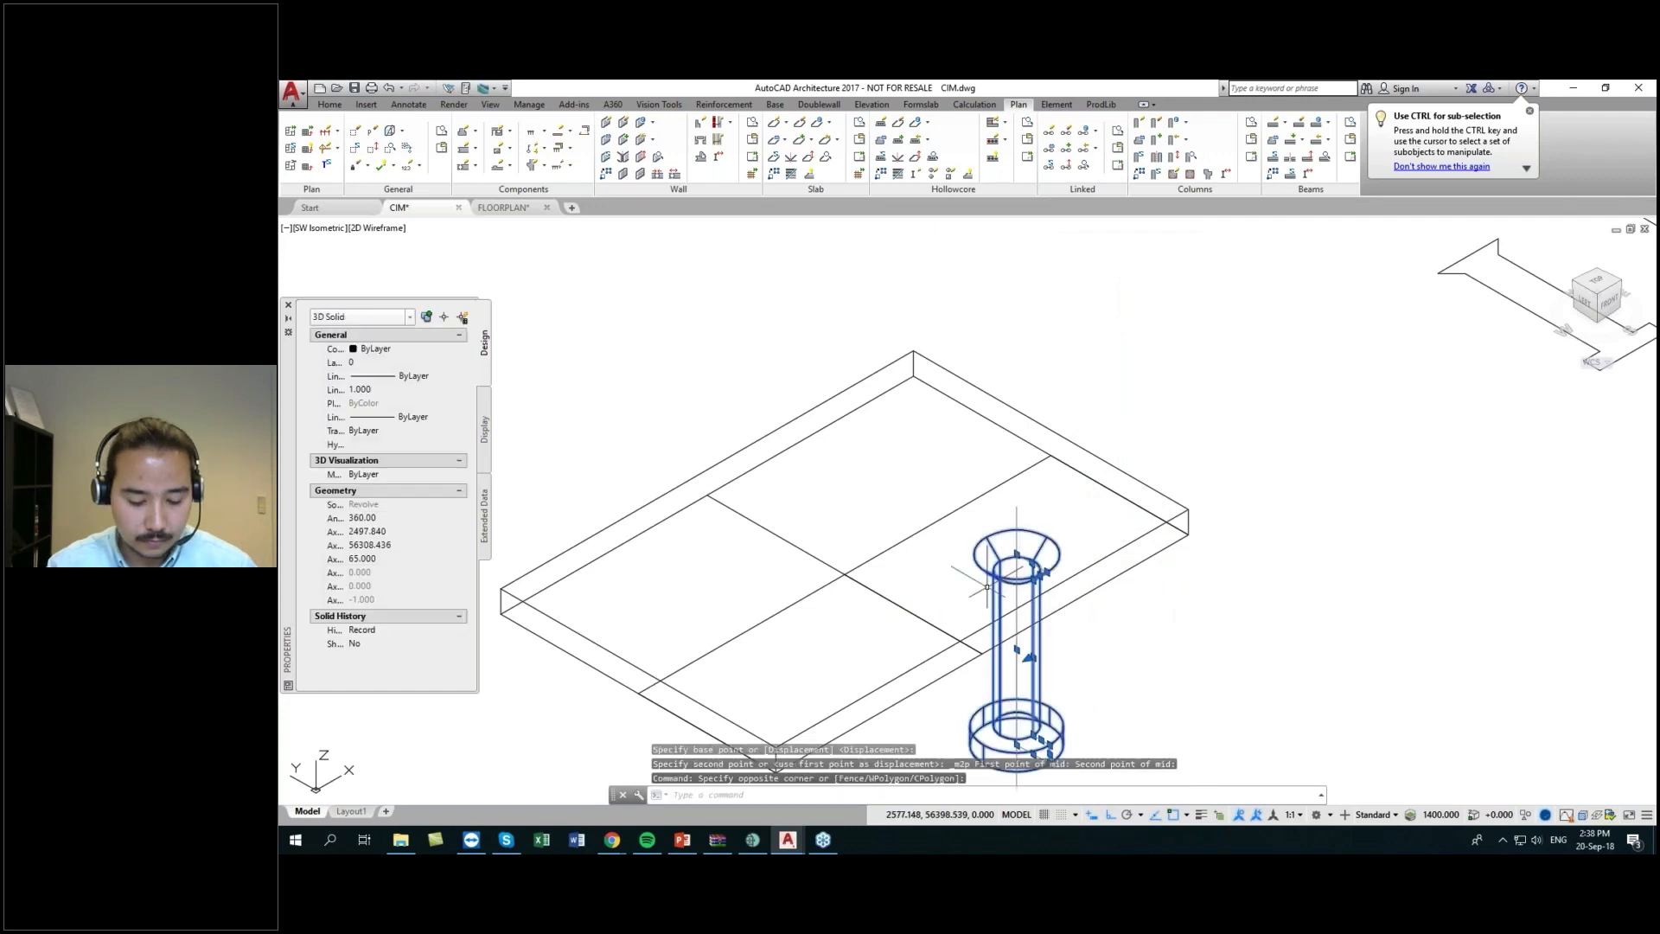
{"action": "type", "text": "co"}
{"action": "key", "text": "Return"}
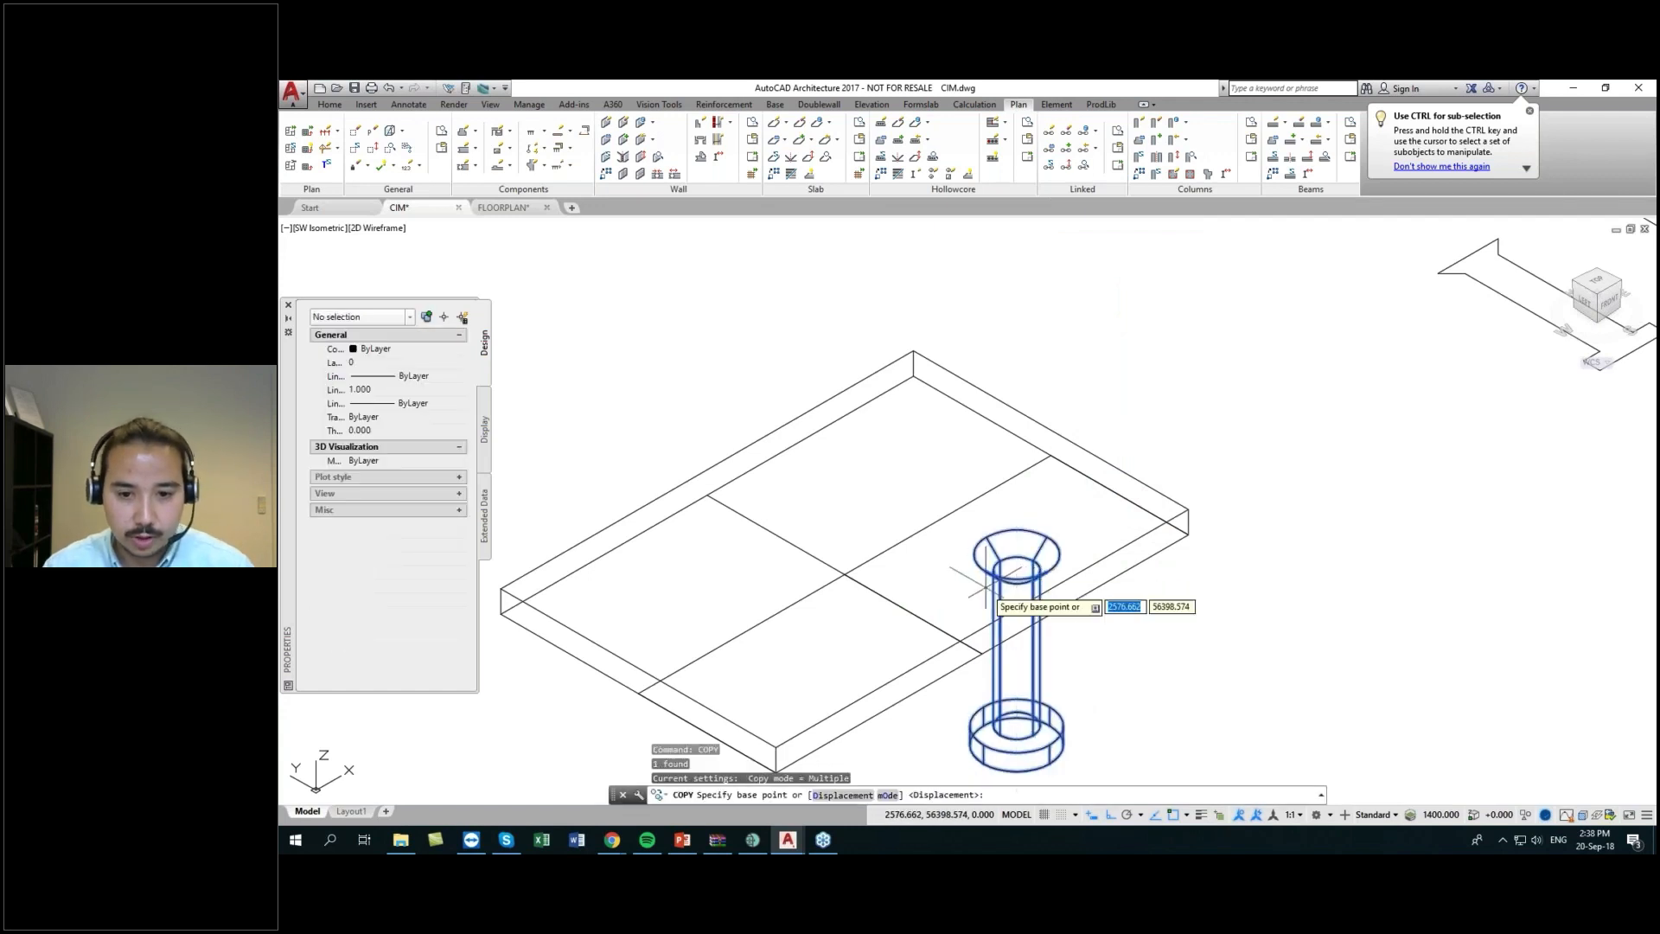
{"action": "left_click", "coordinate": [982, 654]}
{"action": "middle_click_drag", "start_coordinate": [778, 746], "coordinate": [845, 679]}
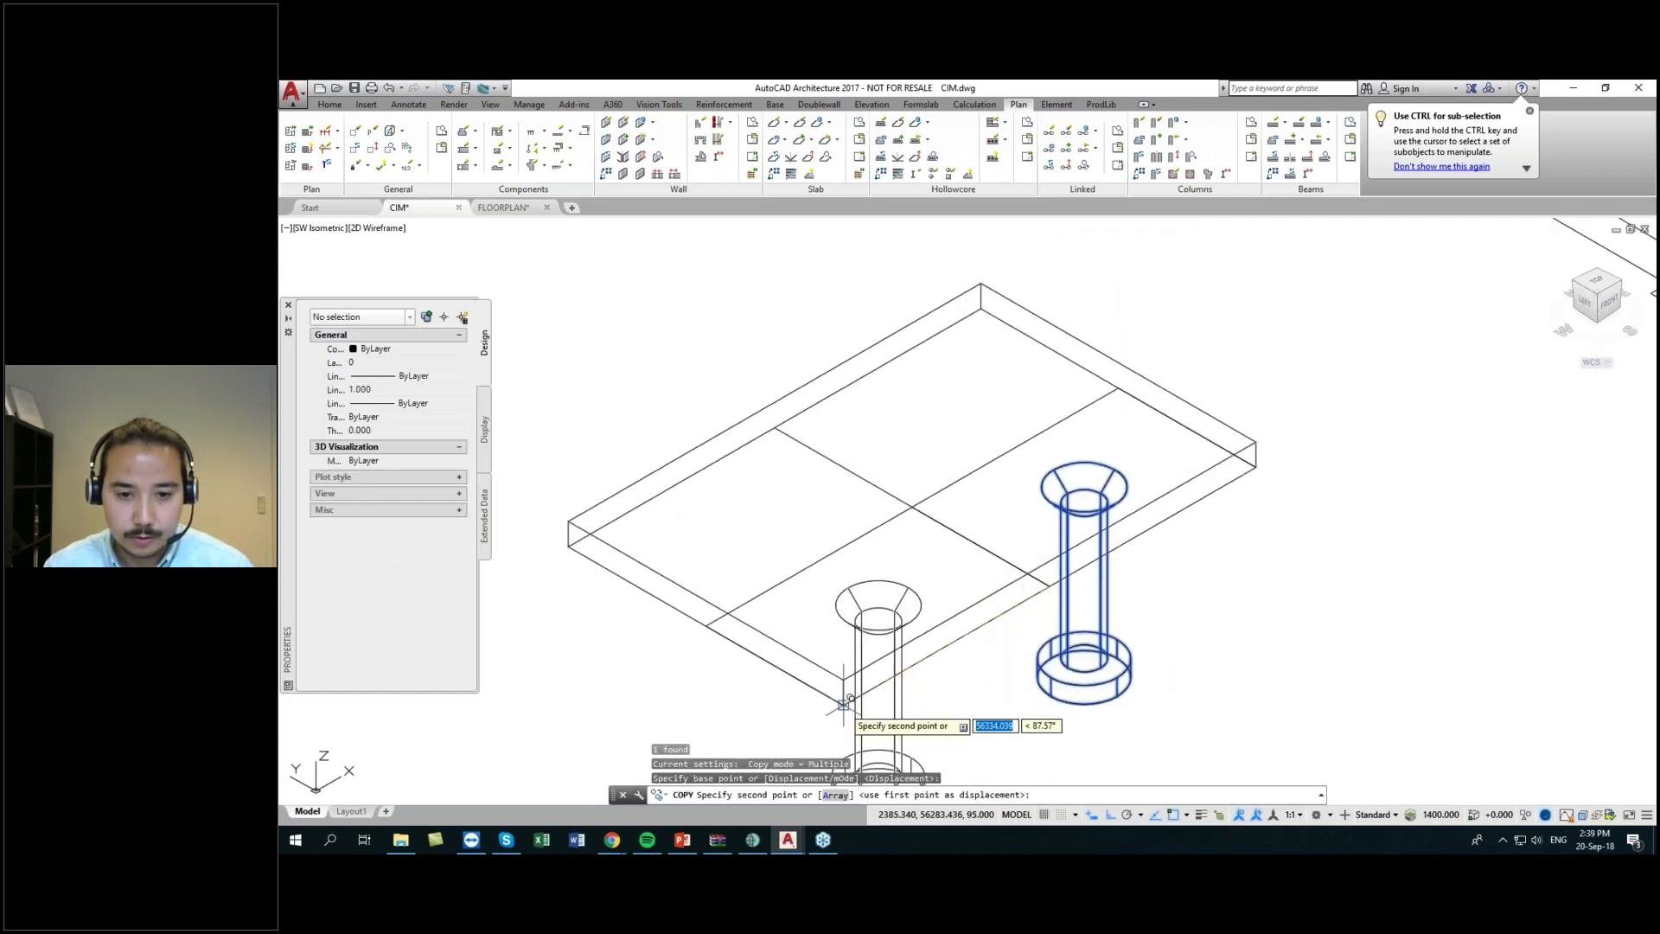
{"action": "left_click", "coordinate": [844, 705]}
{"action": "key", "text": "Escape"}
- Copy both studs by half the plate's width, from the near corner to the near short edge's midpoint
{"action": "left_click", "coordinate": [901, 683]}
{"action": "left_click", "coordinate": [1031, 689]}
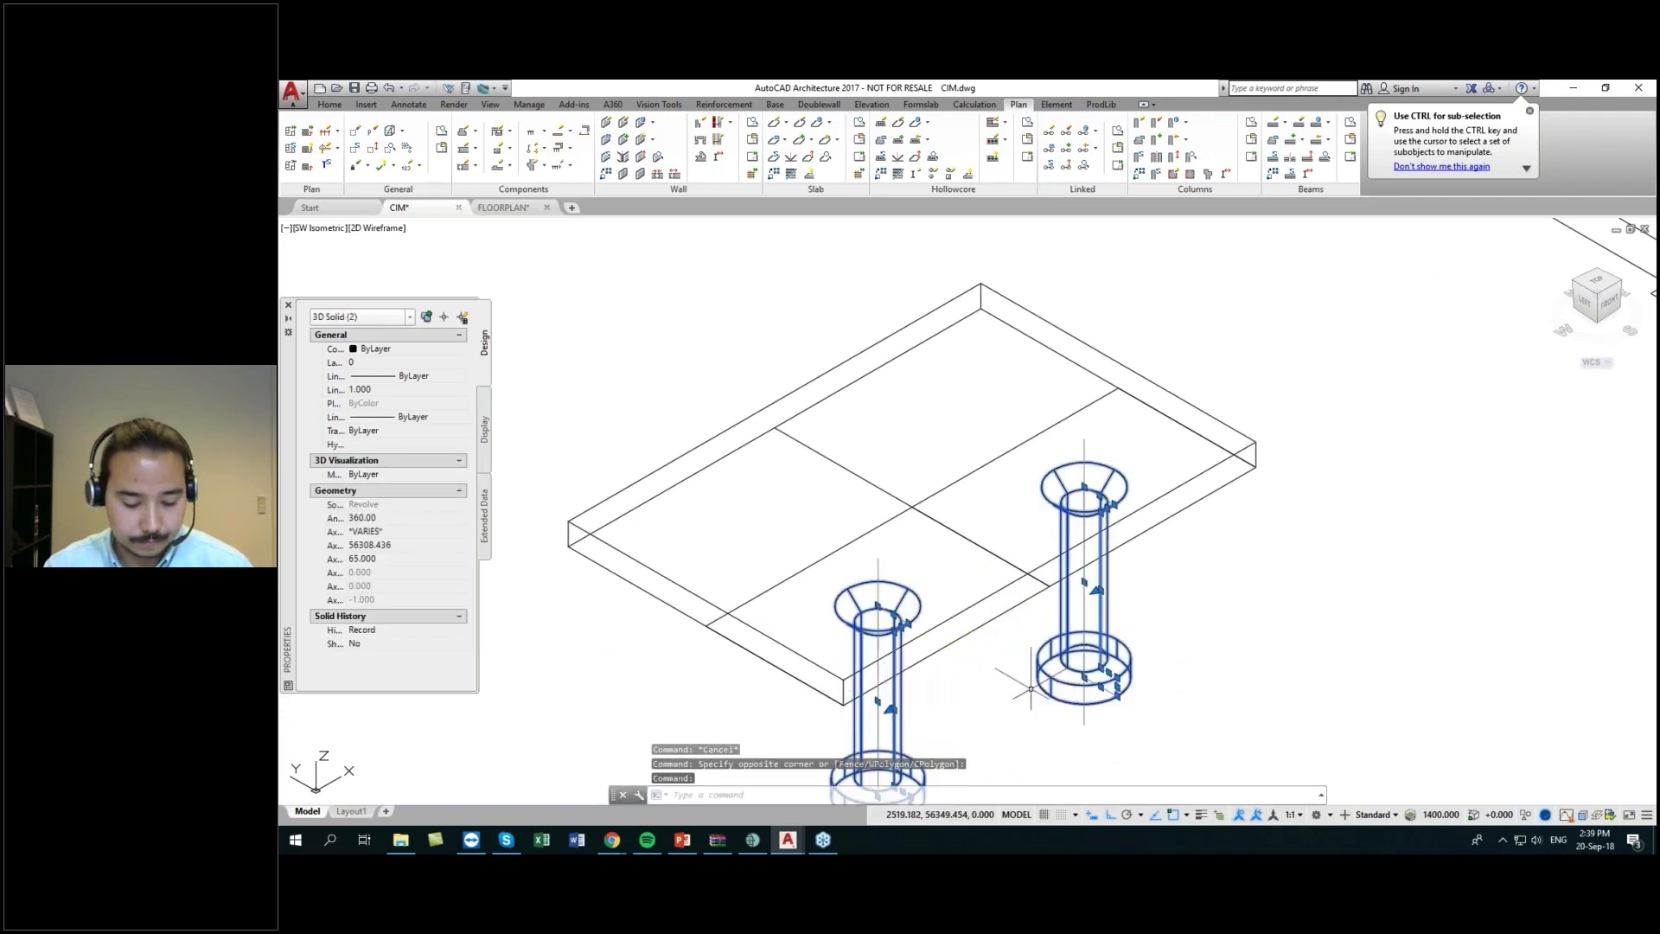
{"action": "type", "text": "co"}
{"action": "key", "text": "Return"}
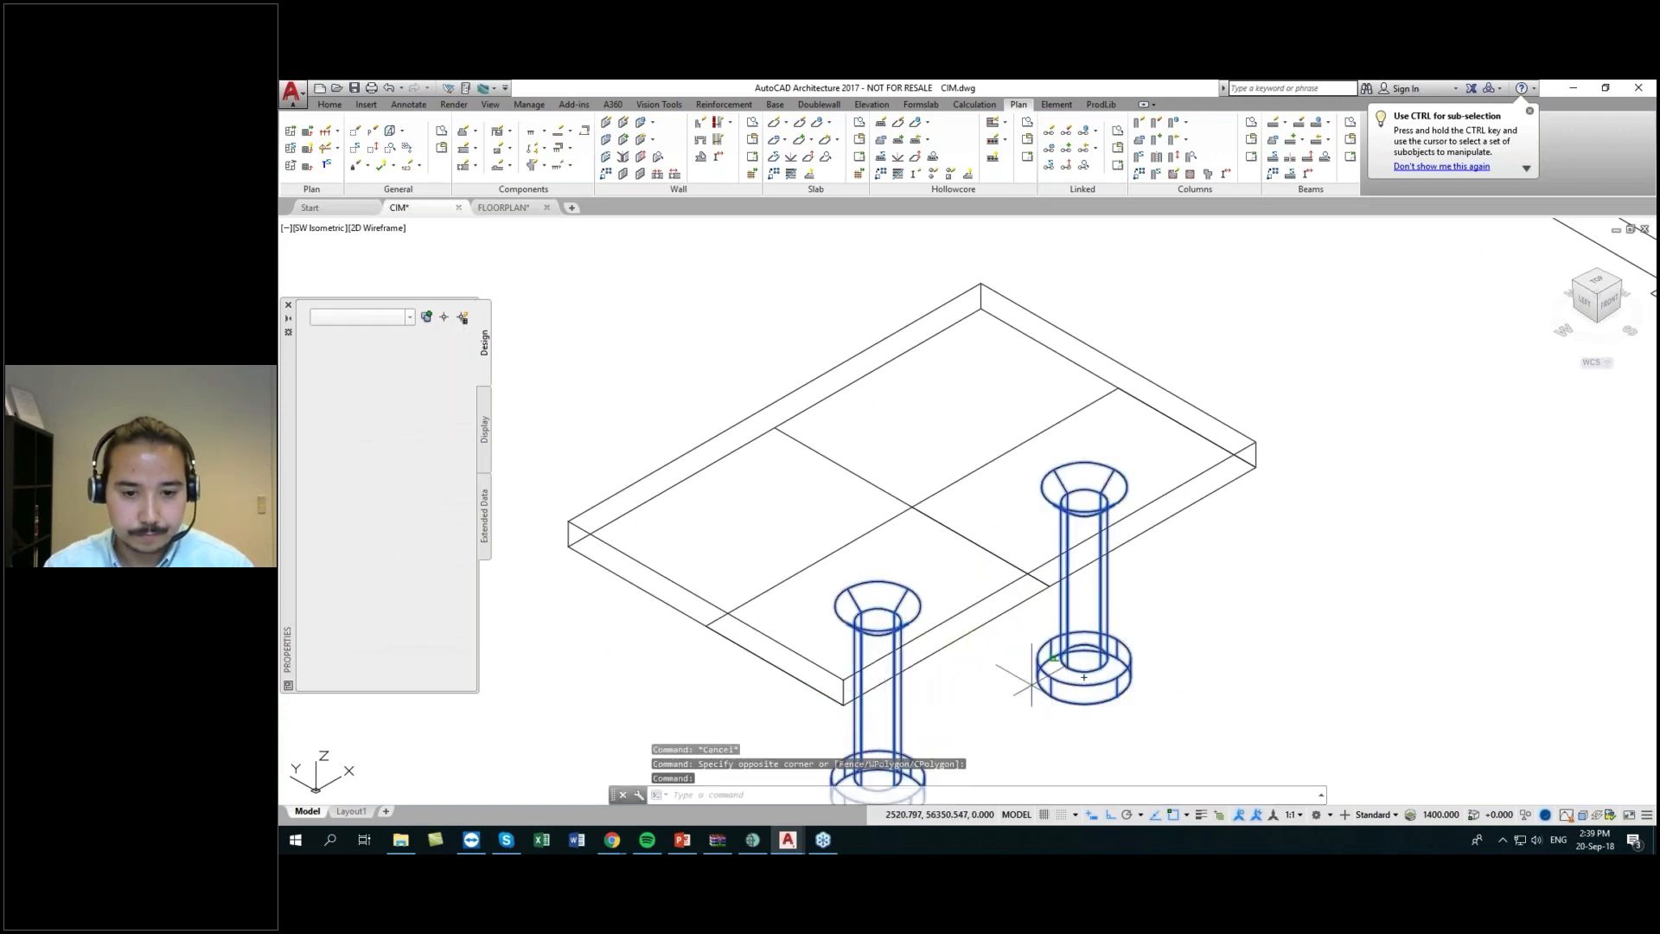
{"action": "left_click", "coordinate": [844, 705]}
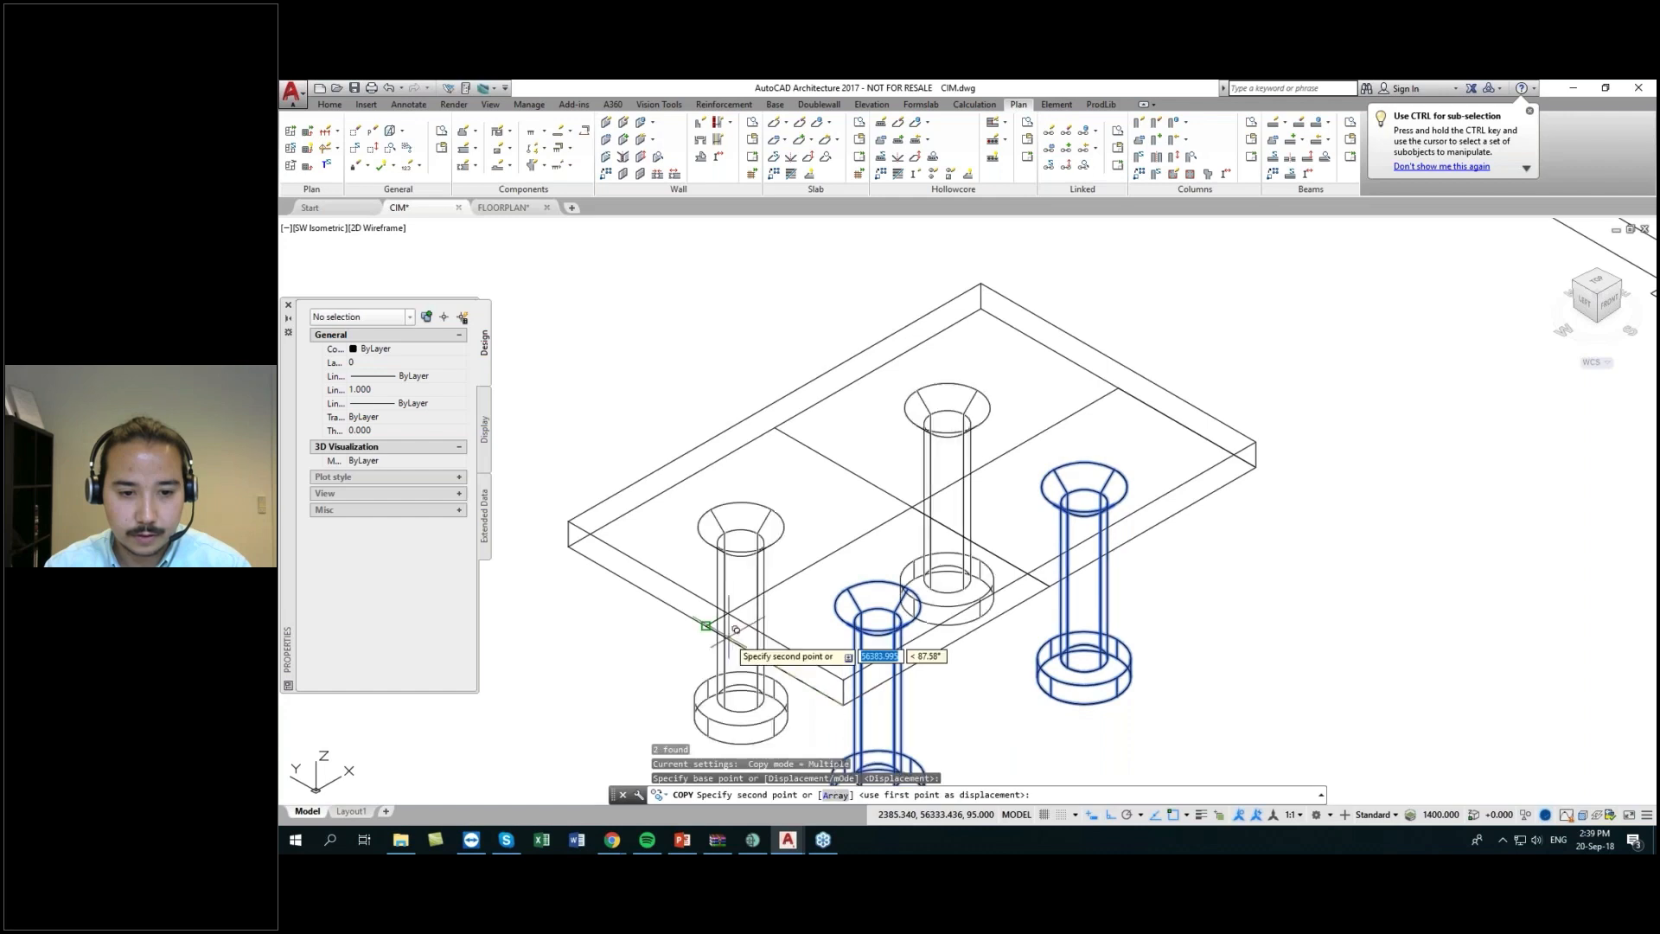
{"action": "left_click", "coordinate": [706, 624]}
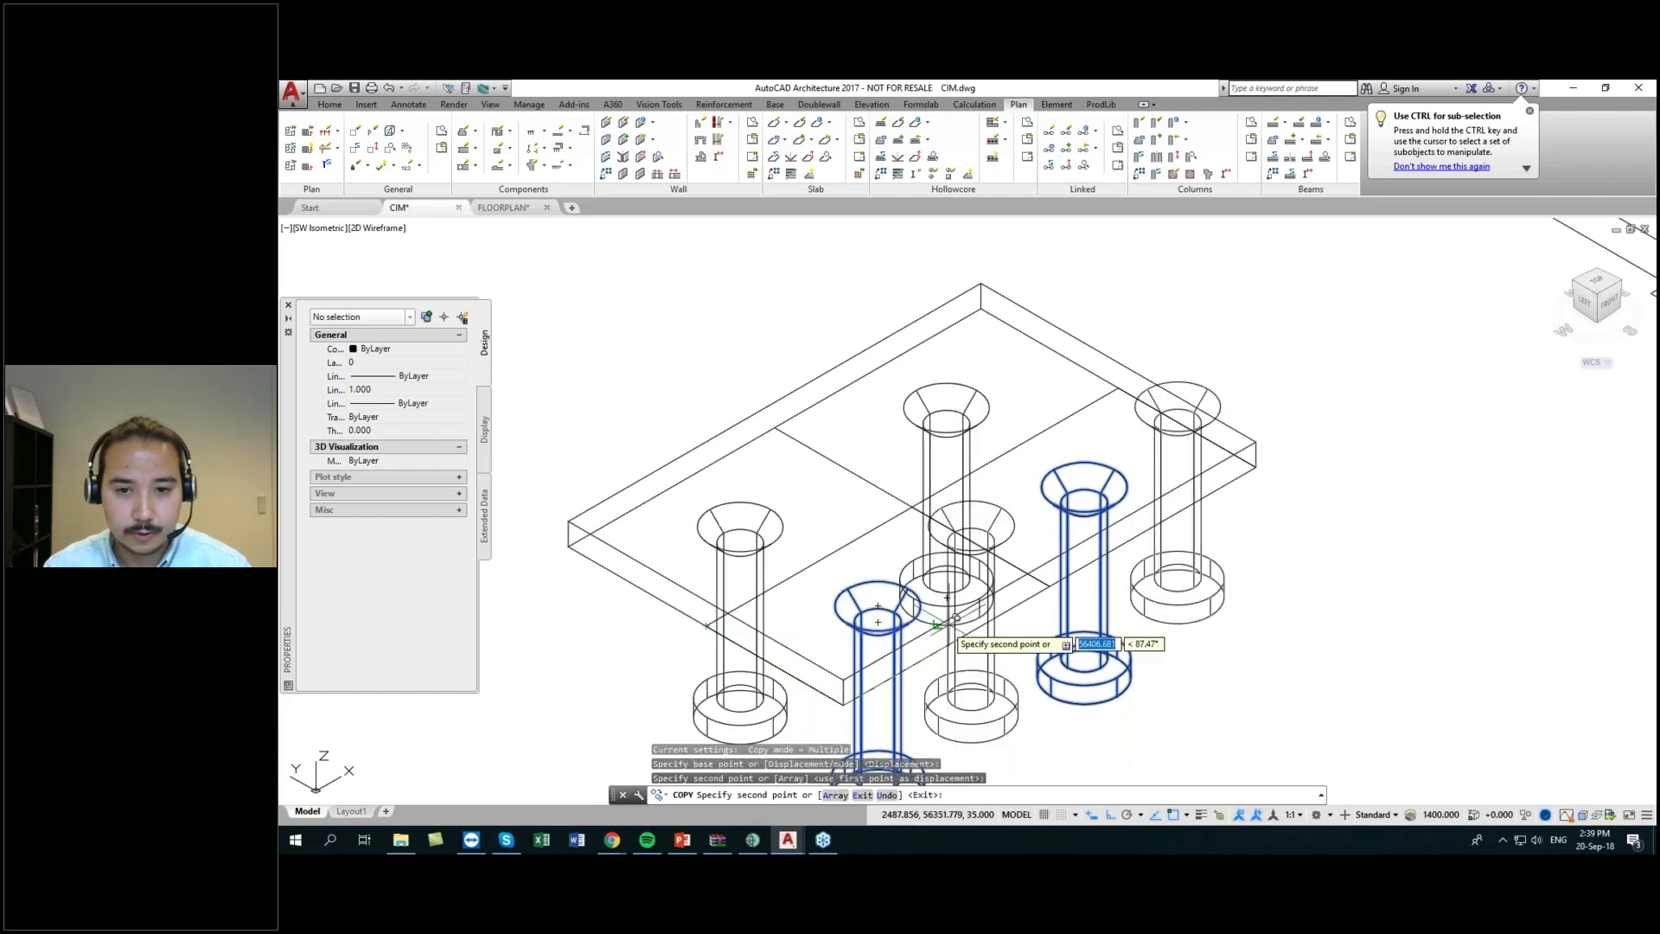
{"action": "key", "text": "Escape"}
{"action": "key", "text": "Escape"}
- Erase the crossing centre lines between the four studs in the top view
{"action": "scroll", "coordinate": [956, 617], "scroll_direction": "down", "scroll_amount": 5}
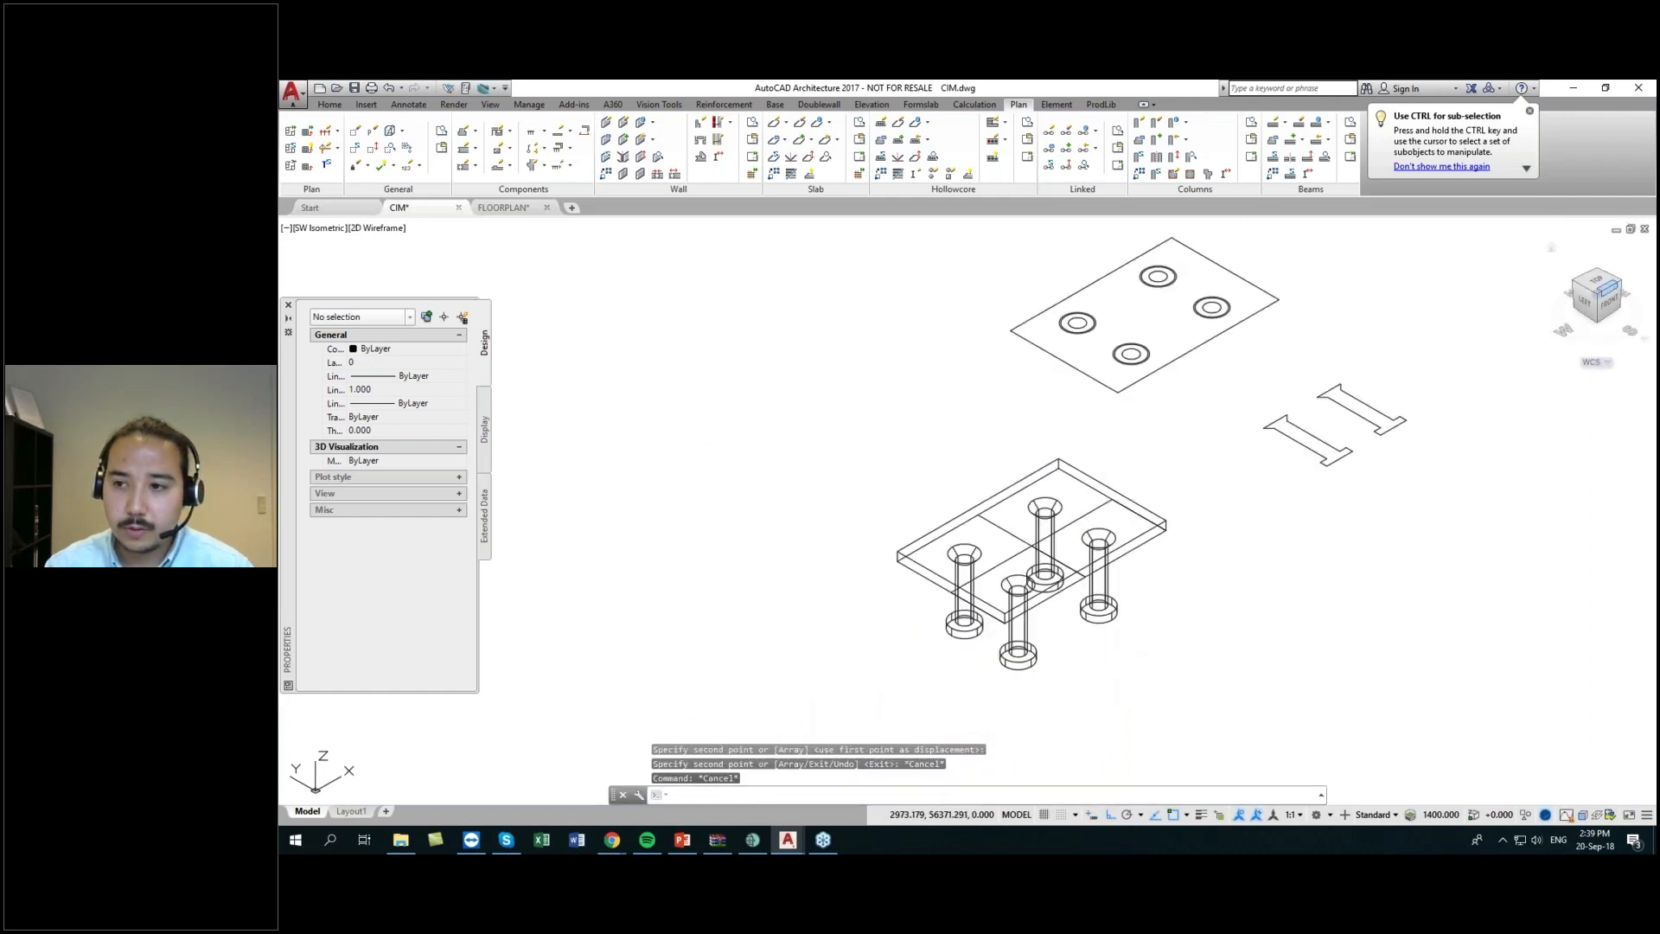
{"action": "left_click", "coordinate": [1607, 288]}
{"action": "left_click", "coordinate": [1602, 285]}
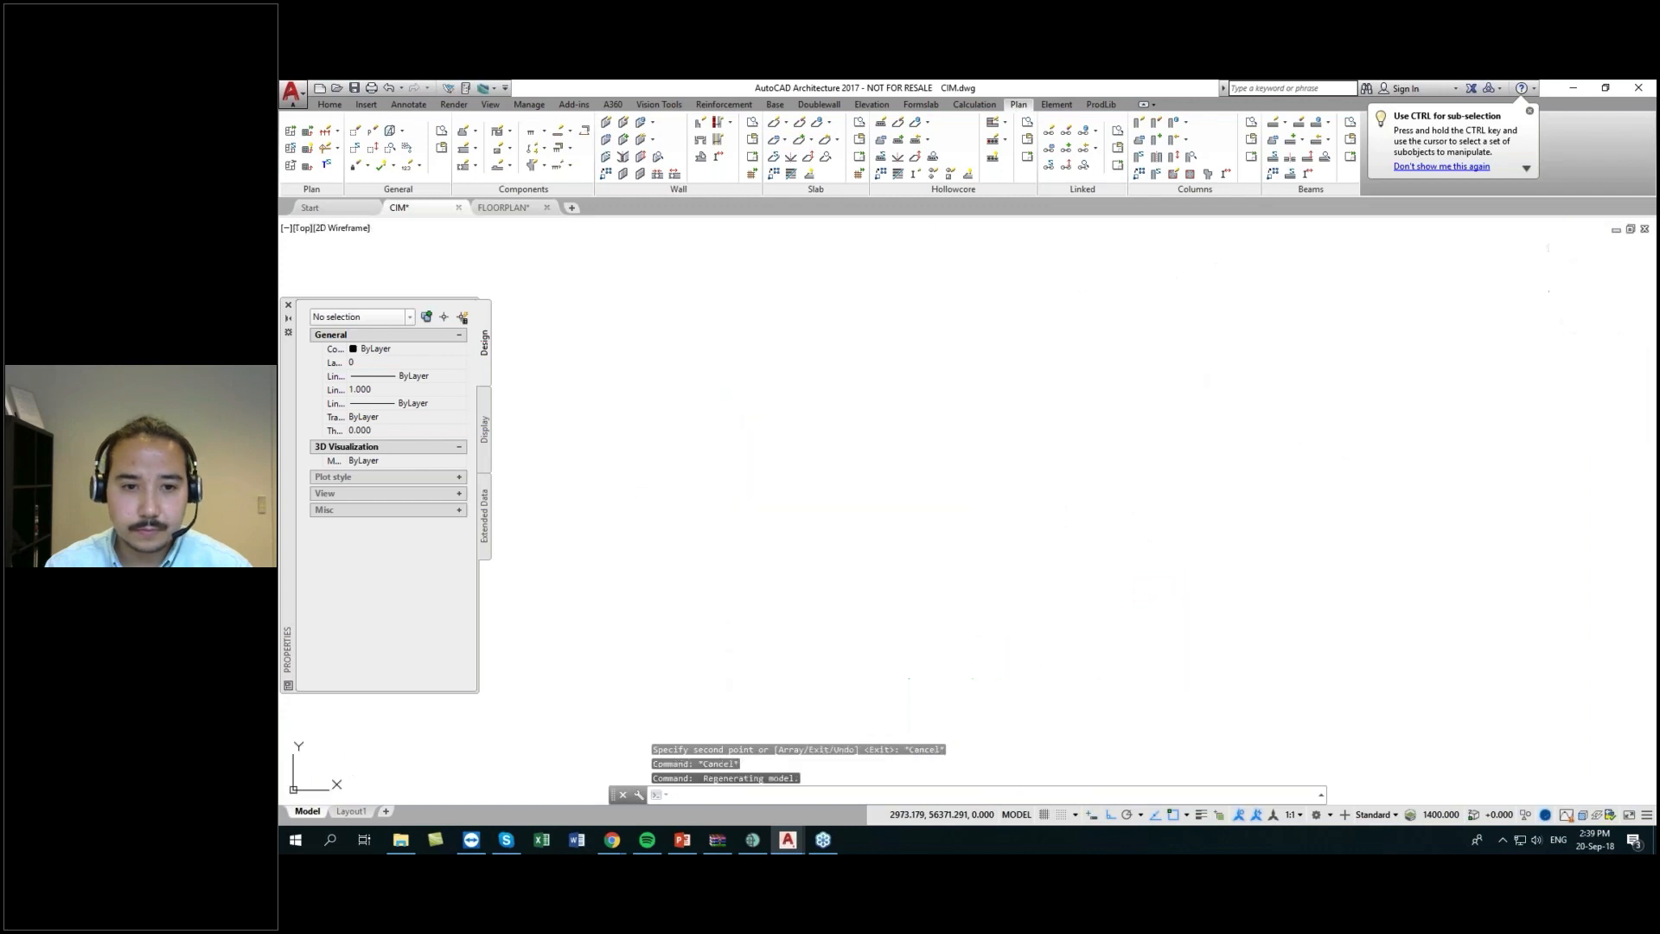
{"action": "scroll", "coordinate": [735, 357], "scroll_direction": "up", "scroll_amount": 2}
{"action": "scroll", "coordinate": [744, 367], "scroll_direction": "up", "scroll_amount": 8}
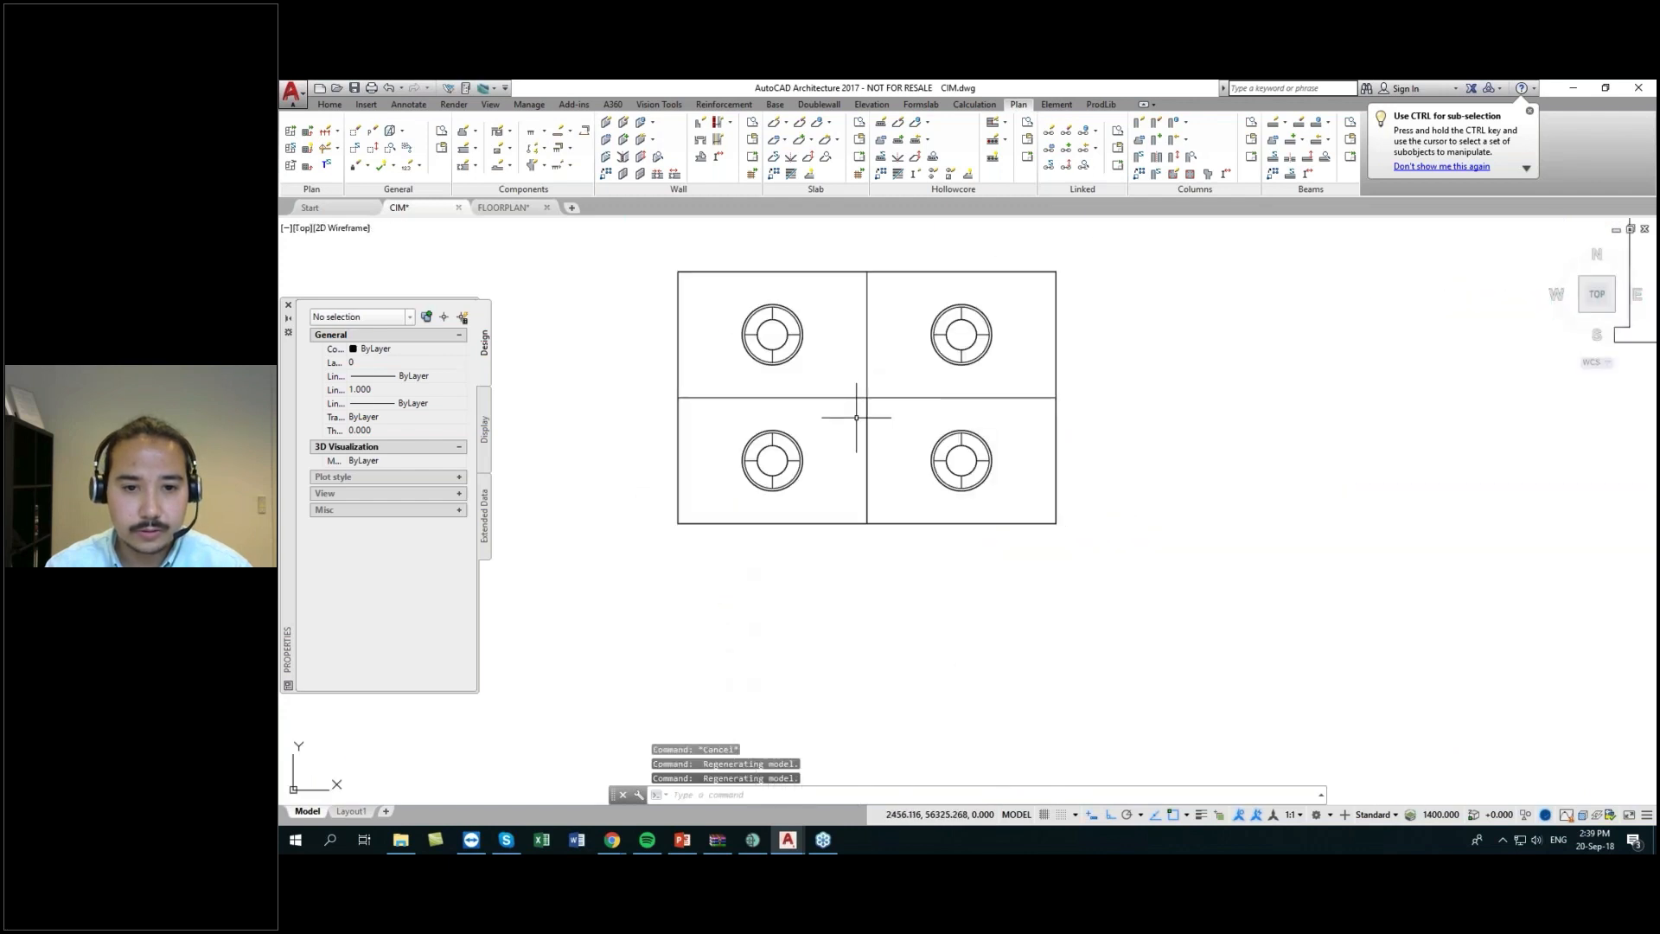
{"action": "left_click", "coordinate": [886, 459]}
{"action": "left_click", "coordinate": [859, 430]}
{"action": "key", "text": "Delete"}
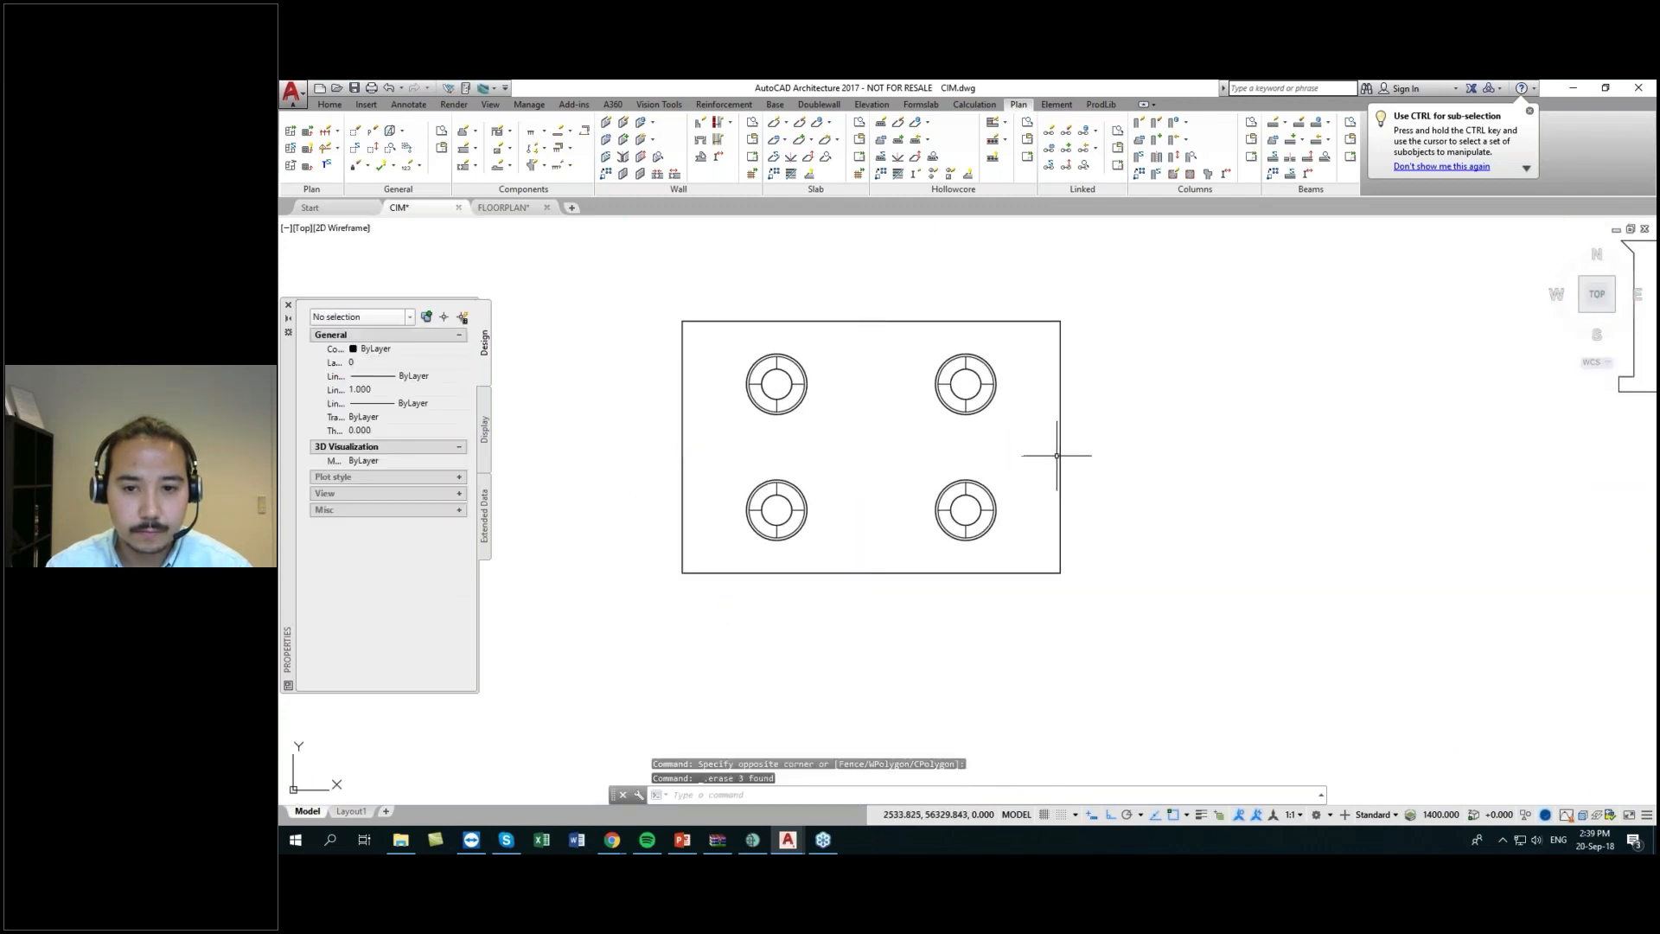
- Erase the leftover helper lines lying on the plate's two short edges
{"action": "left_click", "coordinate": [1059, 454]}
{"action": "key", "text": "Delete"}
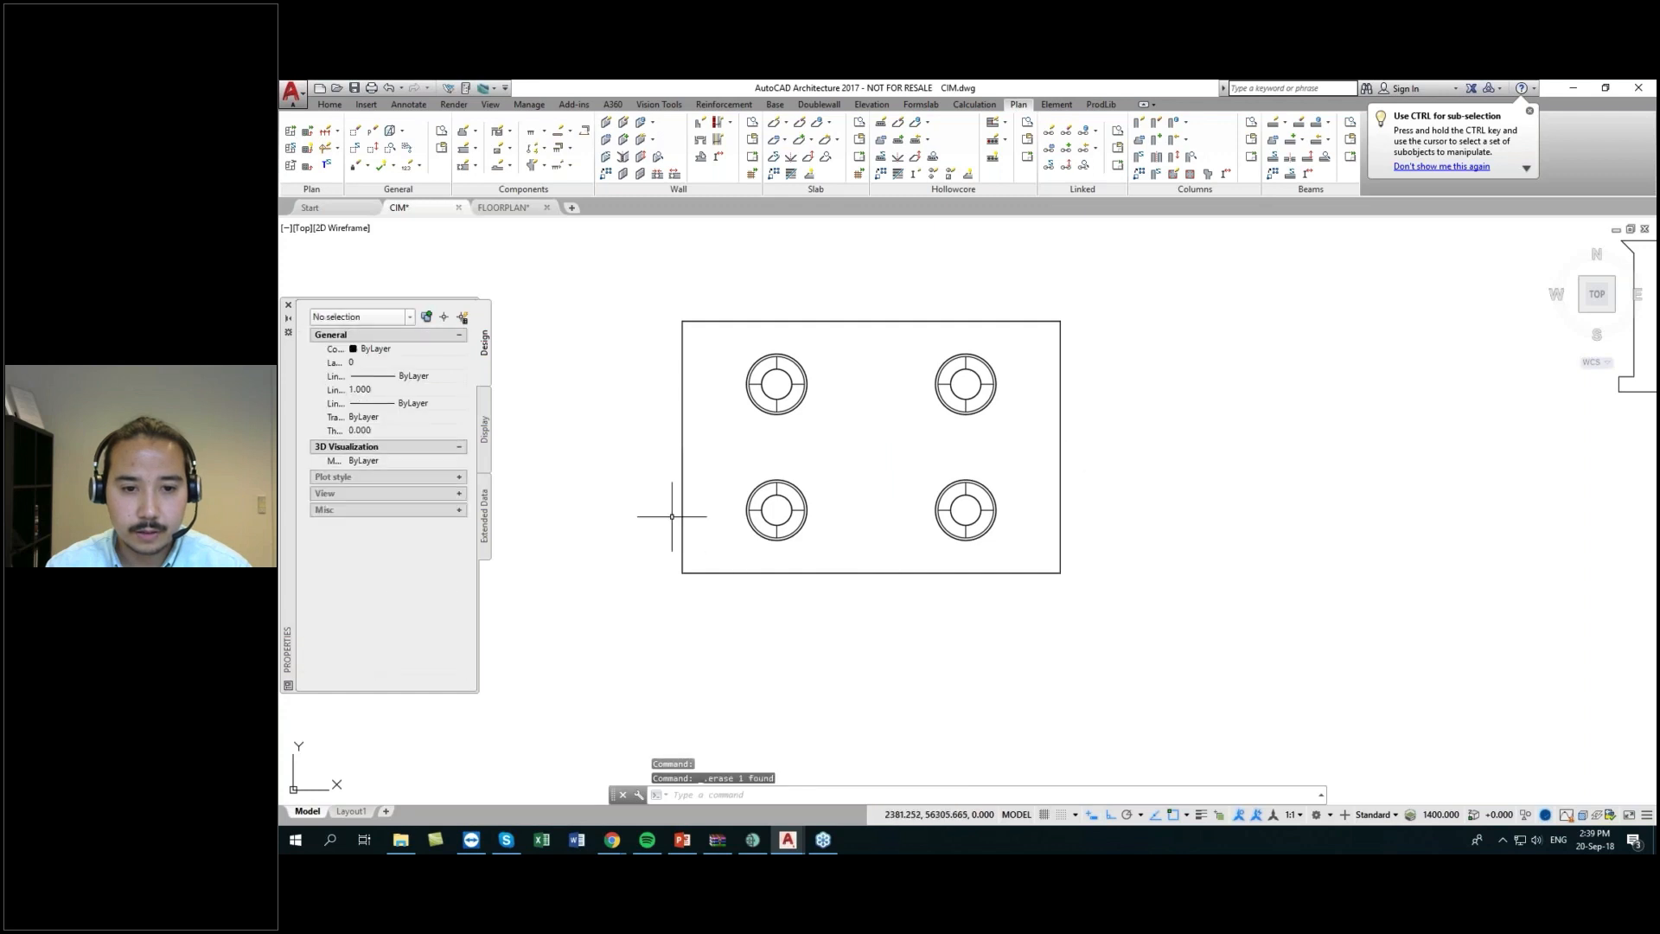
{"action": "left_click", "coordinate": [680, 504]}
{"action": "key", "text": "Delete"}
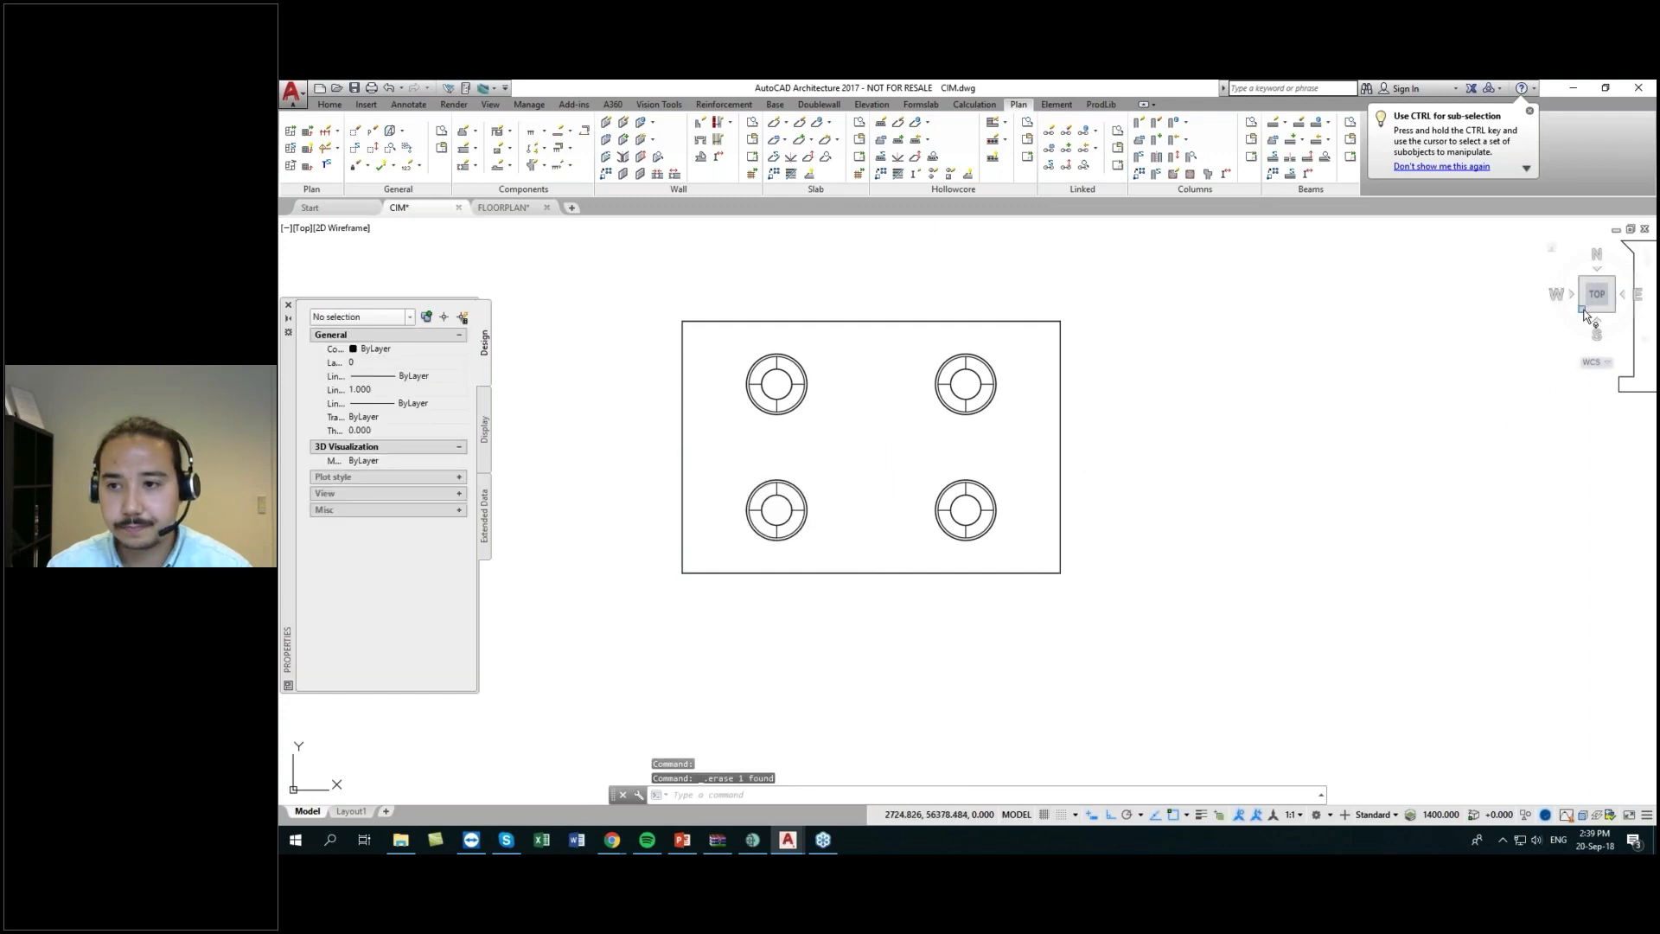
- Return to the southwest isometric view and examine the plate with its four studs
{"action": "left_click", "coordinate": [1582, 309]}
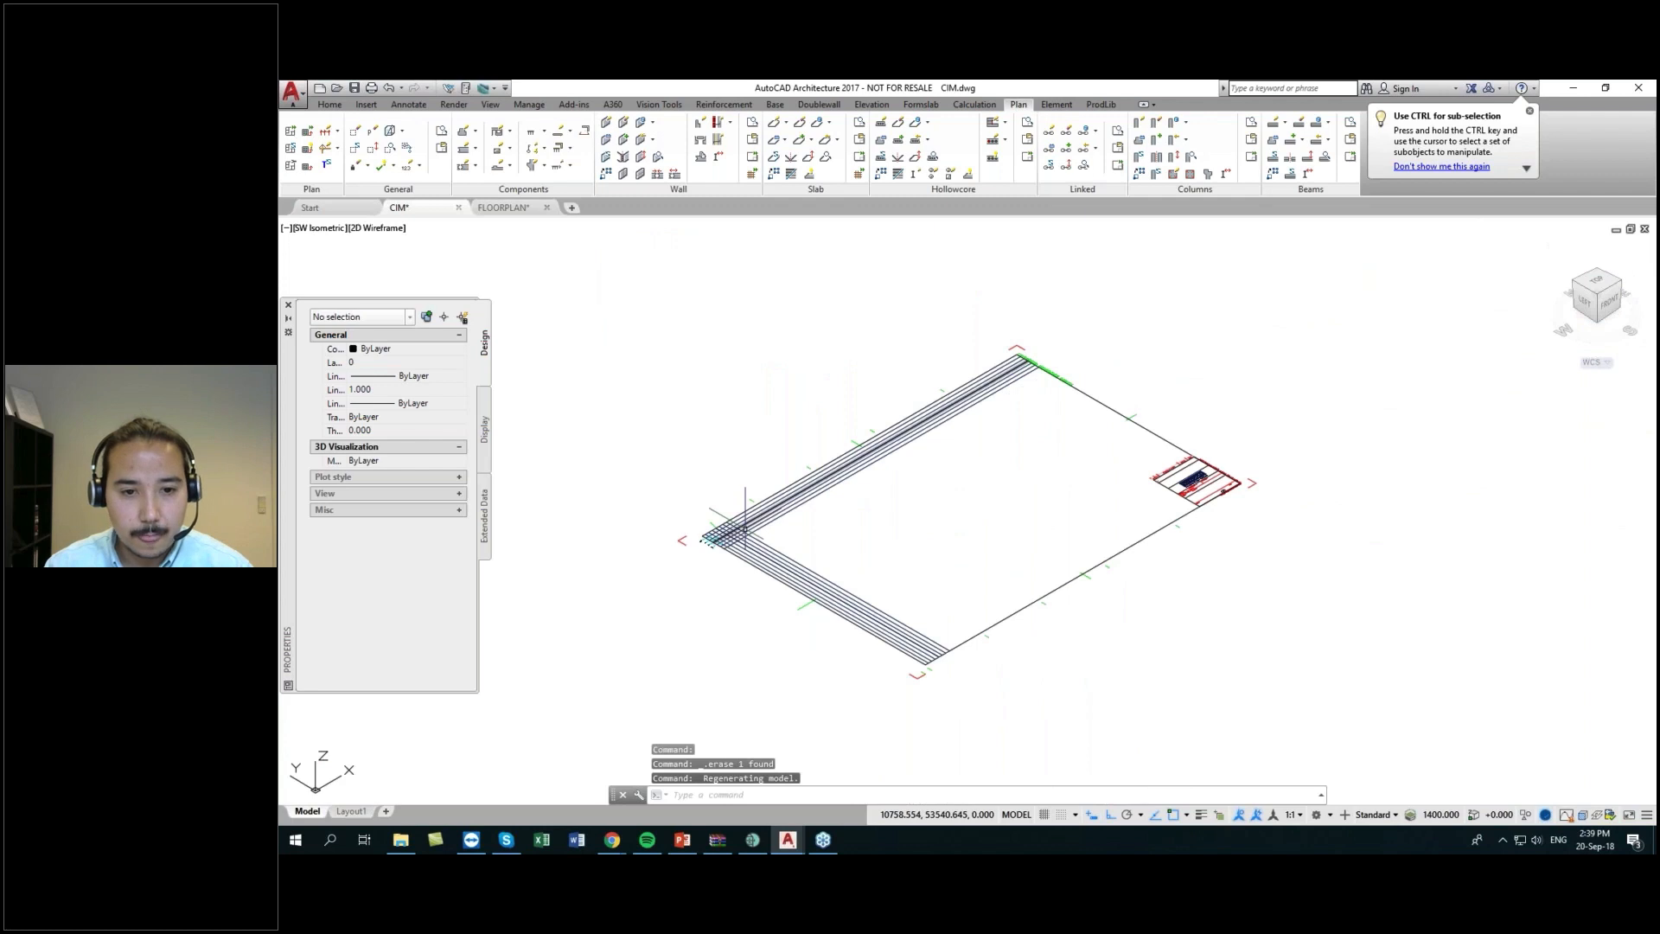
{"action": "scroll", "coordinate": [745, 527], "scroll_direction": "up", "scroll_amount": 10}
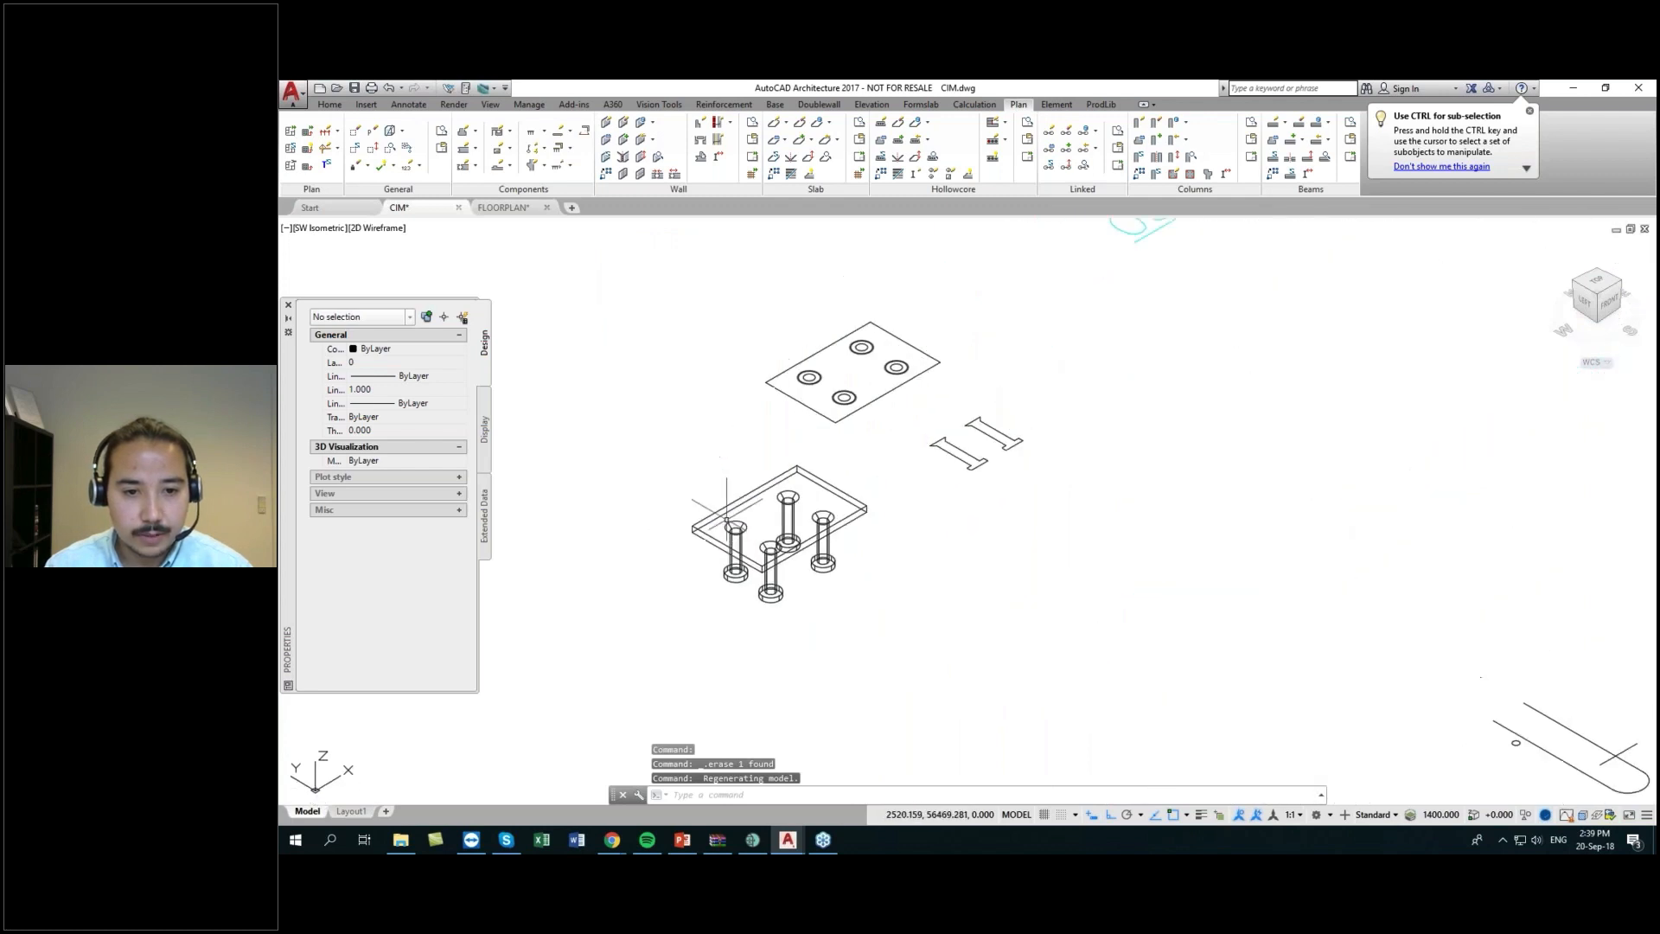
{"action": "scroll", "coordinate": [726, 520], "scroll_direction": "up", "scroll_amount": 3}
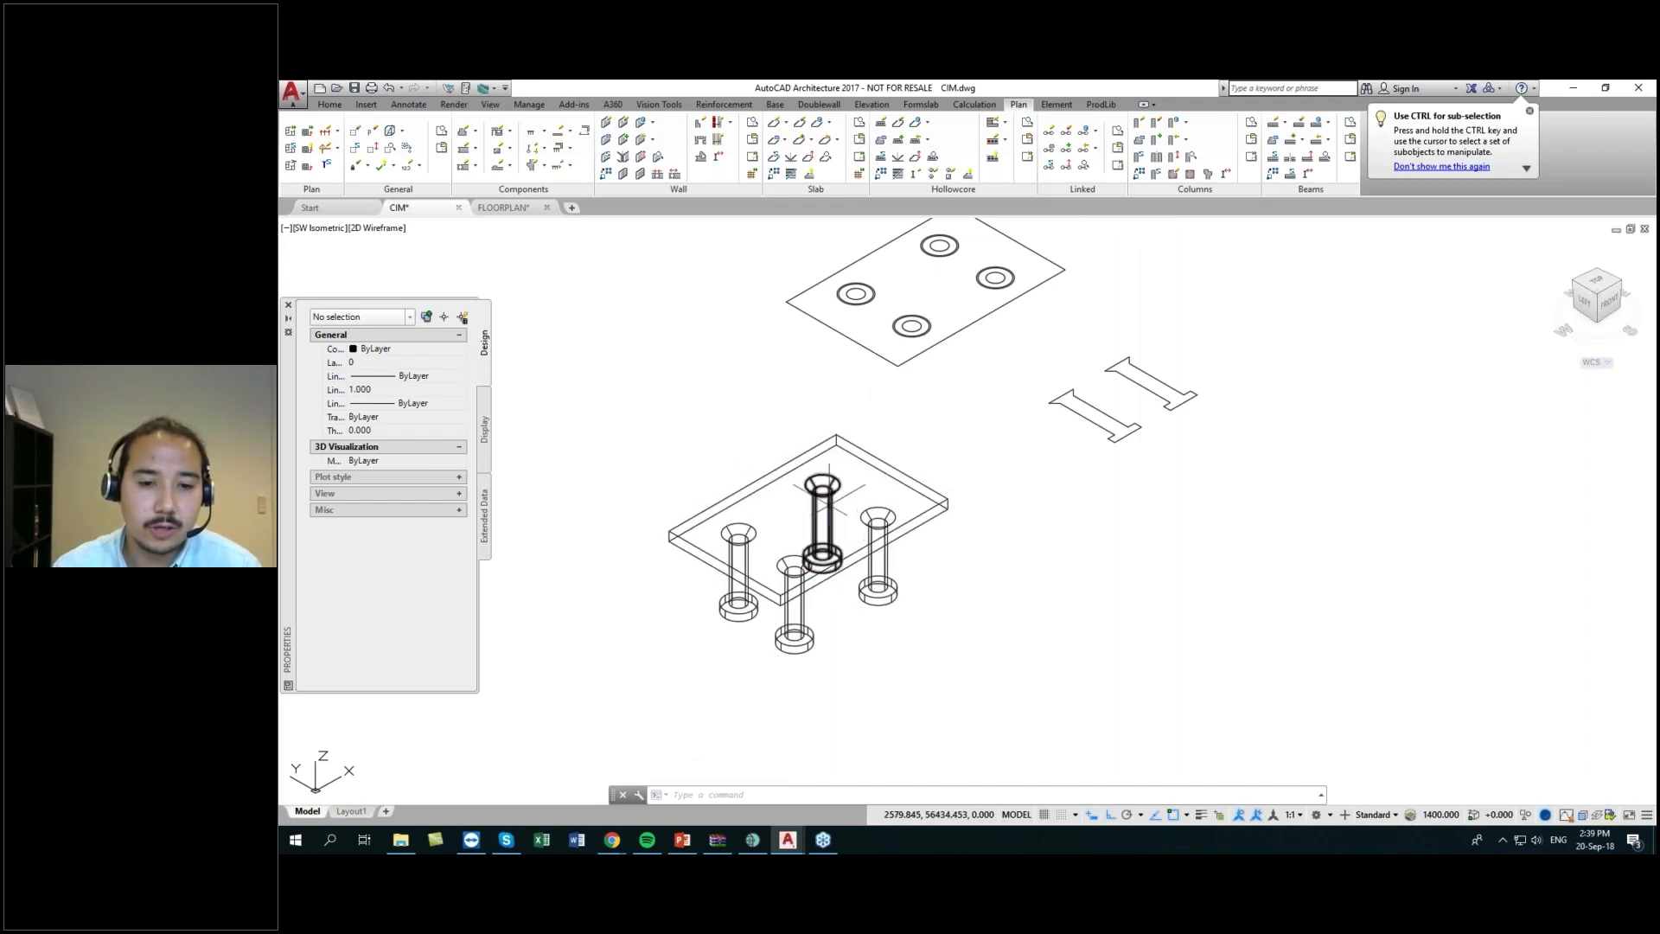
{"action": "left_click", "coordinate": [798, 462]}
{"action": "left_click", "coordinate": [735, 484]}
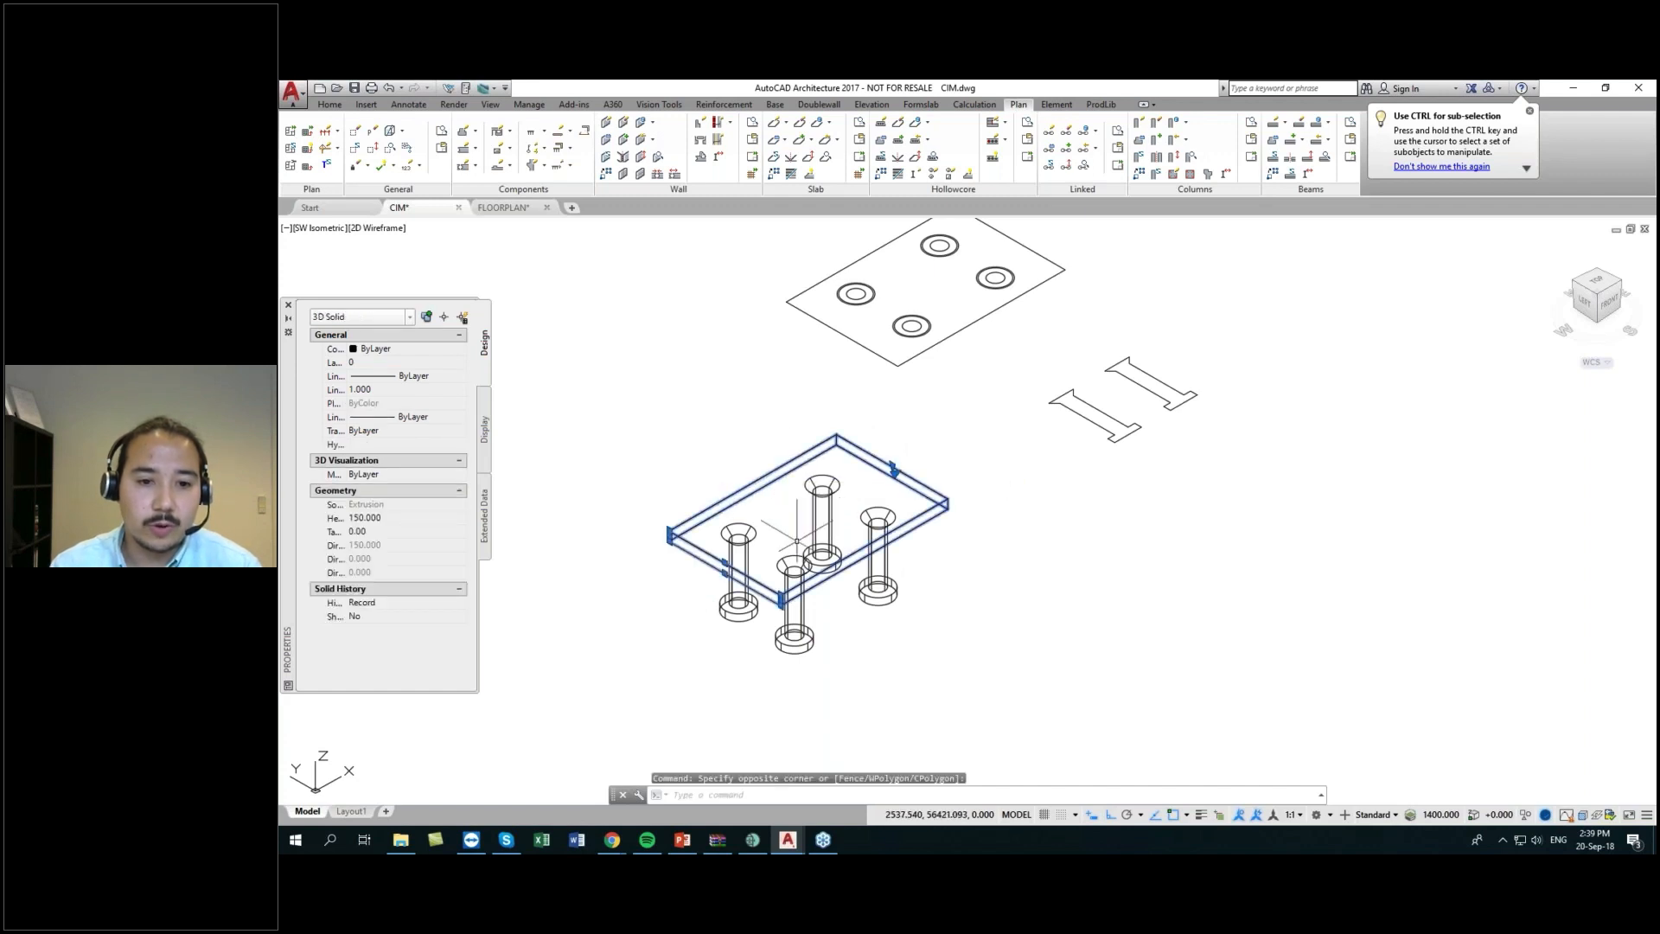
{"action": "key", "text": "Escape"}
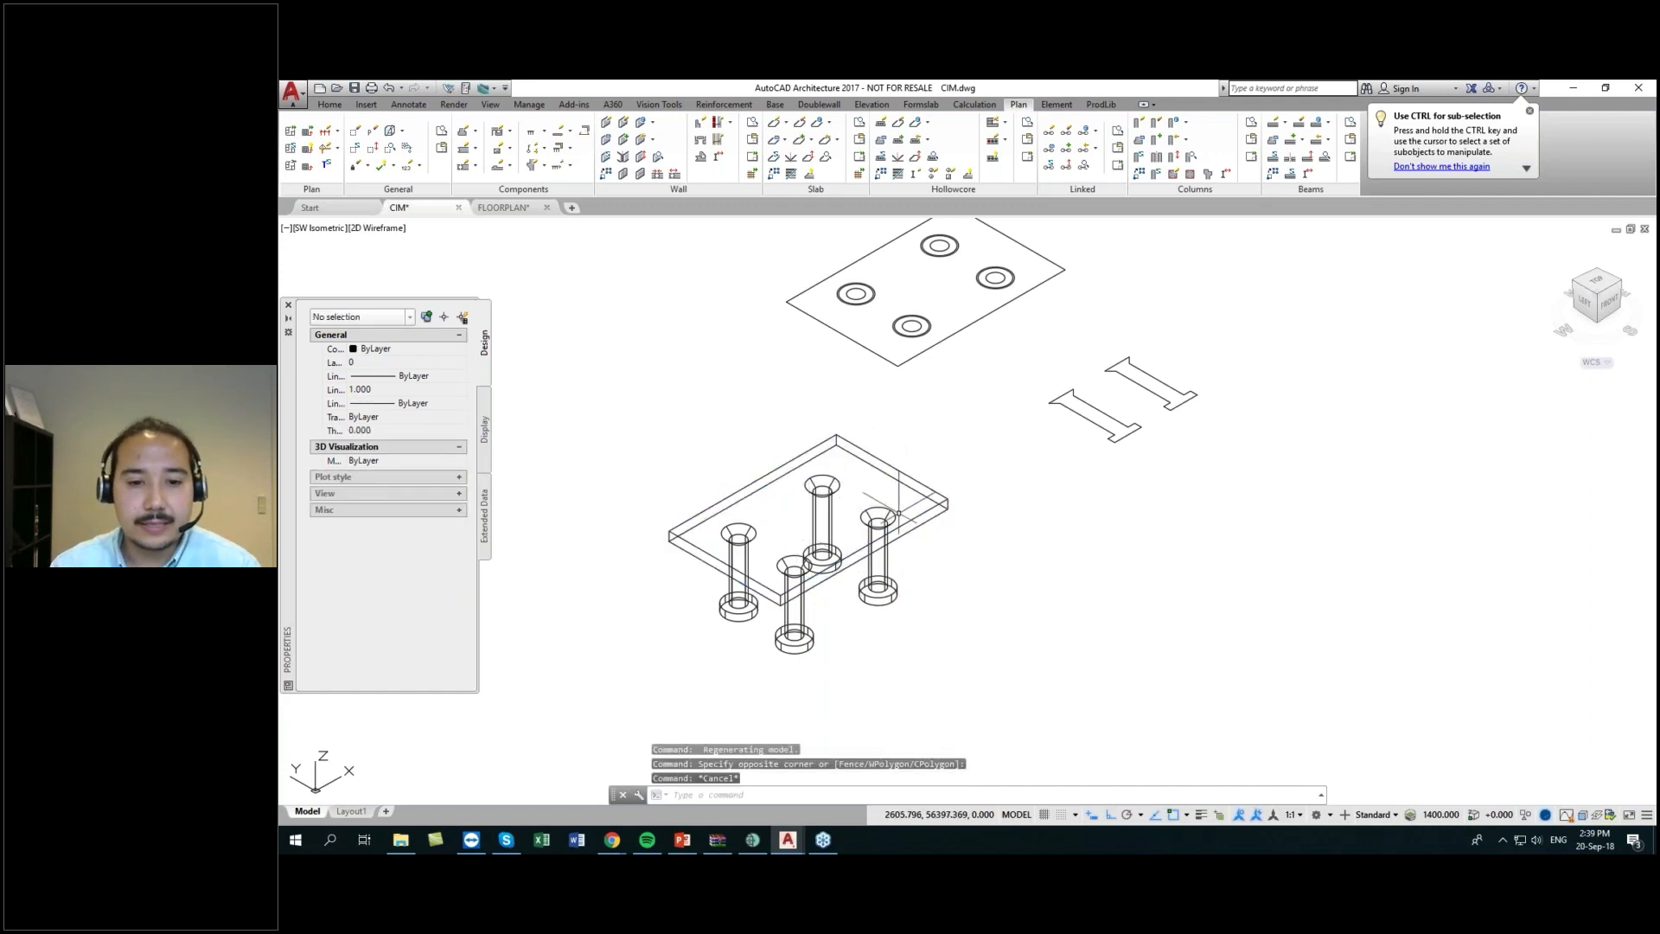
{"action": "middle_click_drag", "start_coordinate": [901, 490], "coordinate": [908, 505]}
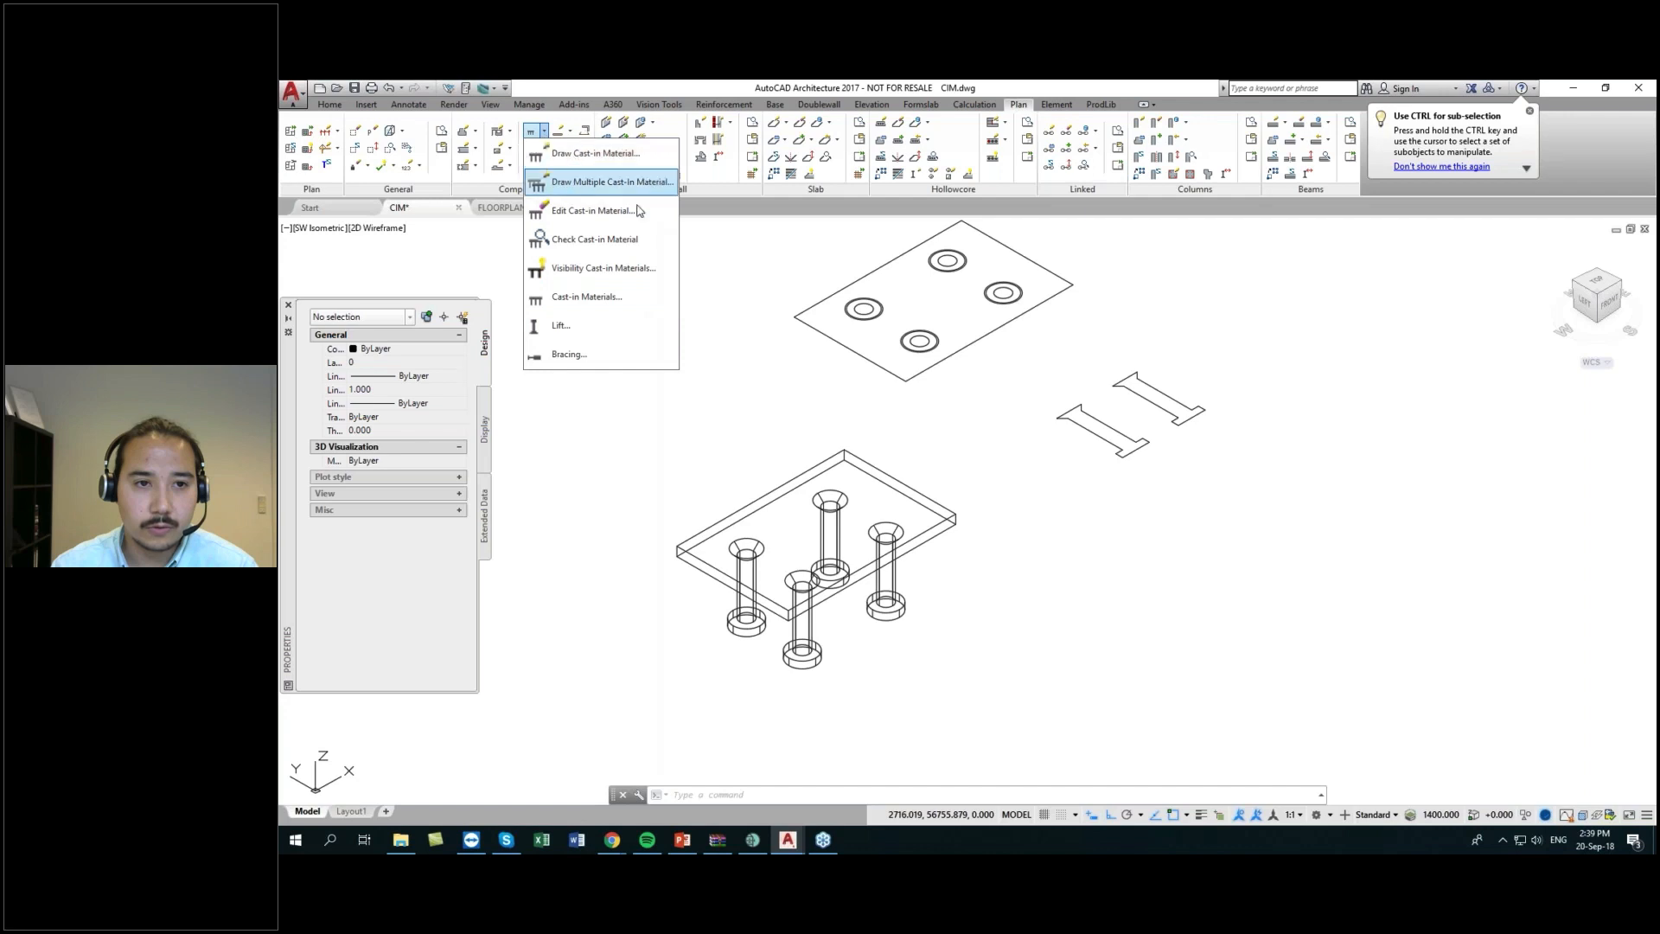
{"action": "left_click", "coordinate": [783, 400]}
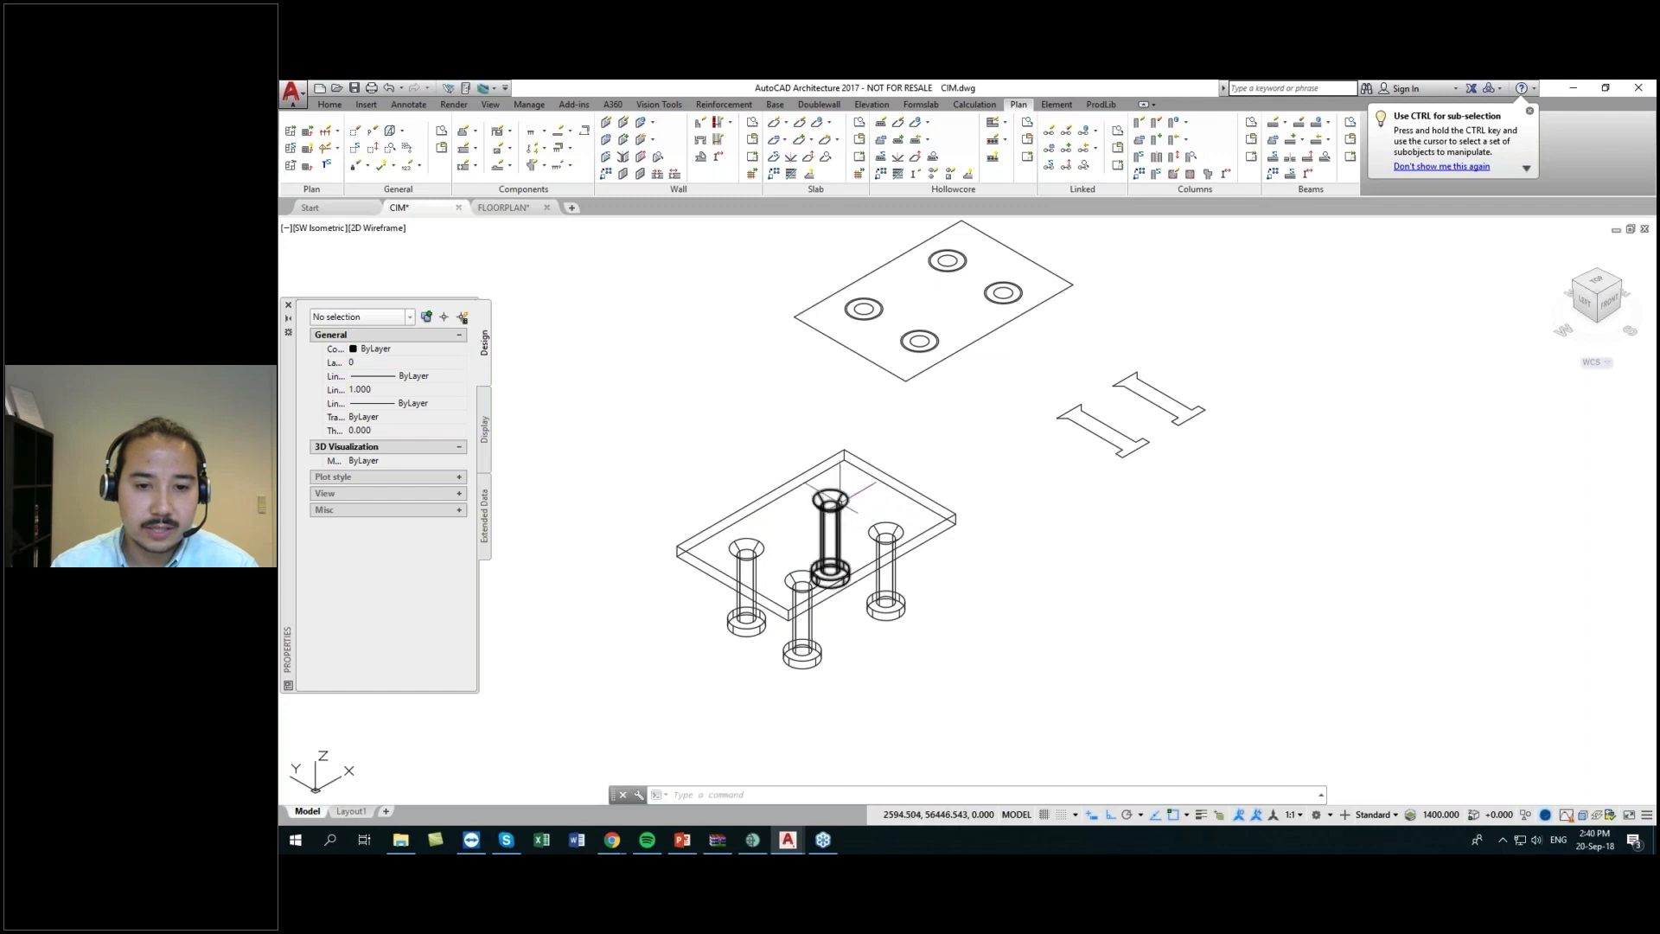
{"action": "left_click", "coordinate": [877, 462]}
{"action": "left_click", "coordinate": [903, 484]}
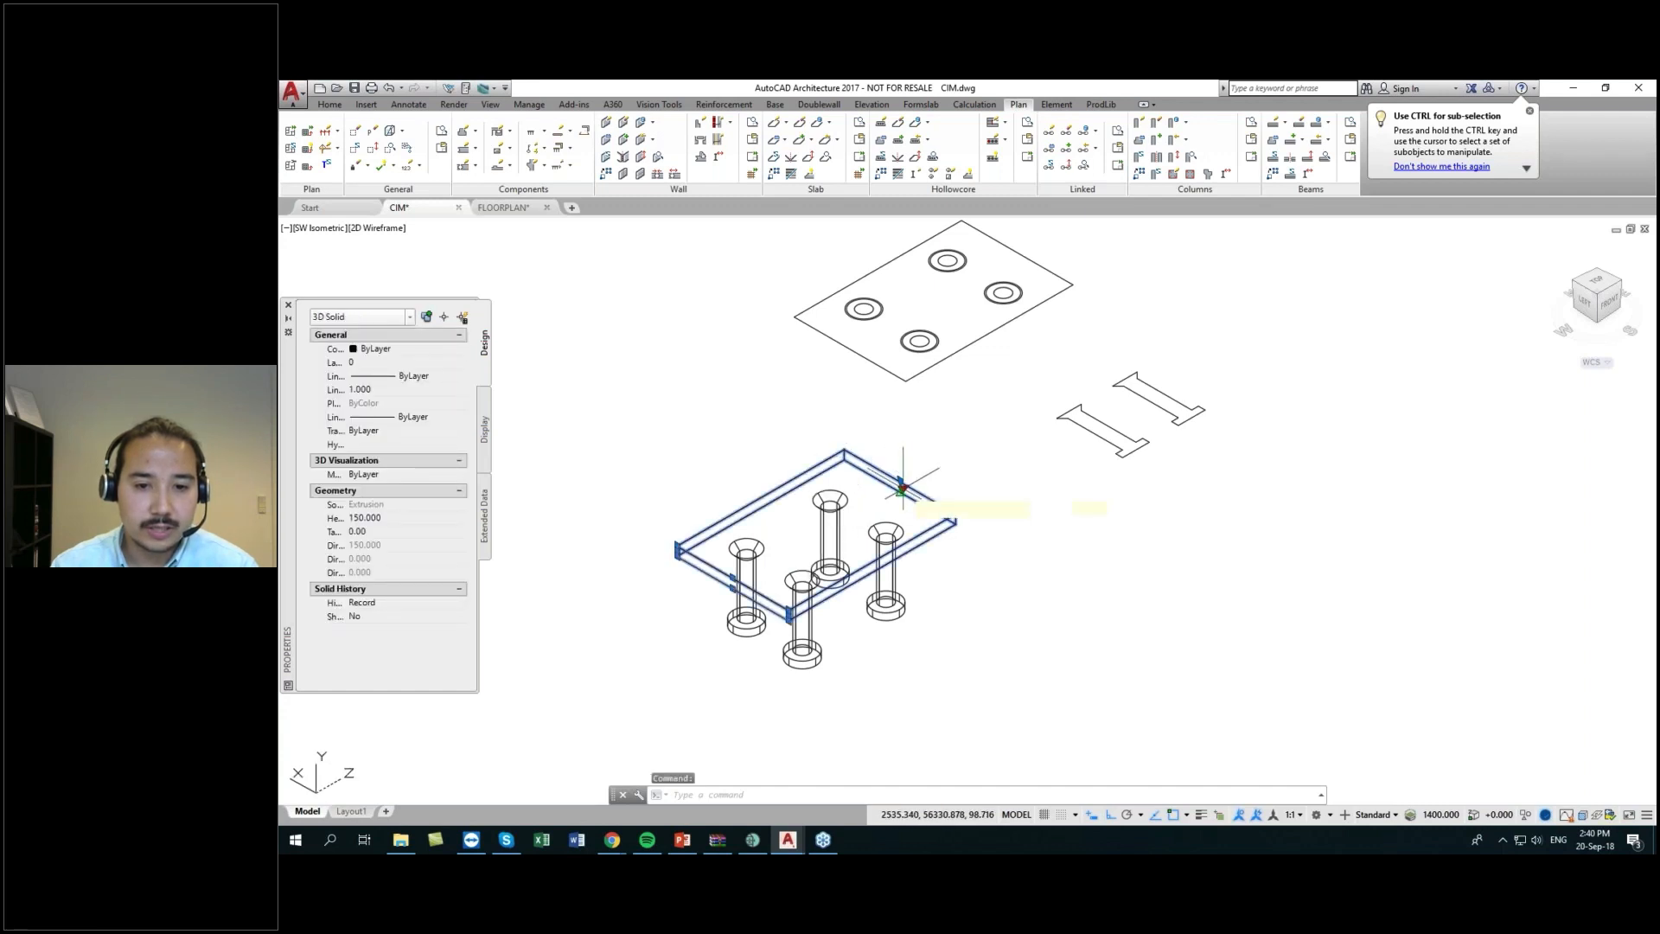
{"action": "key", "text": "Escape"}
{"action": "key", "text": "Escape"}
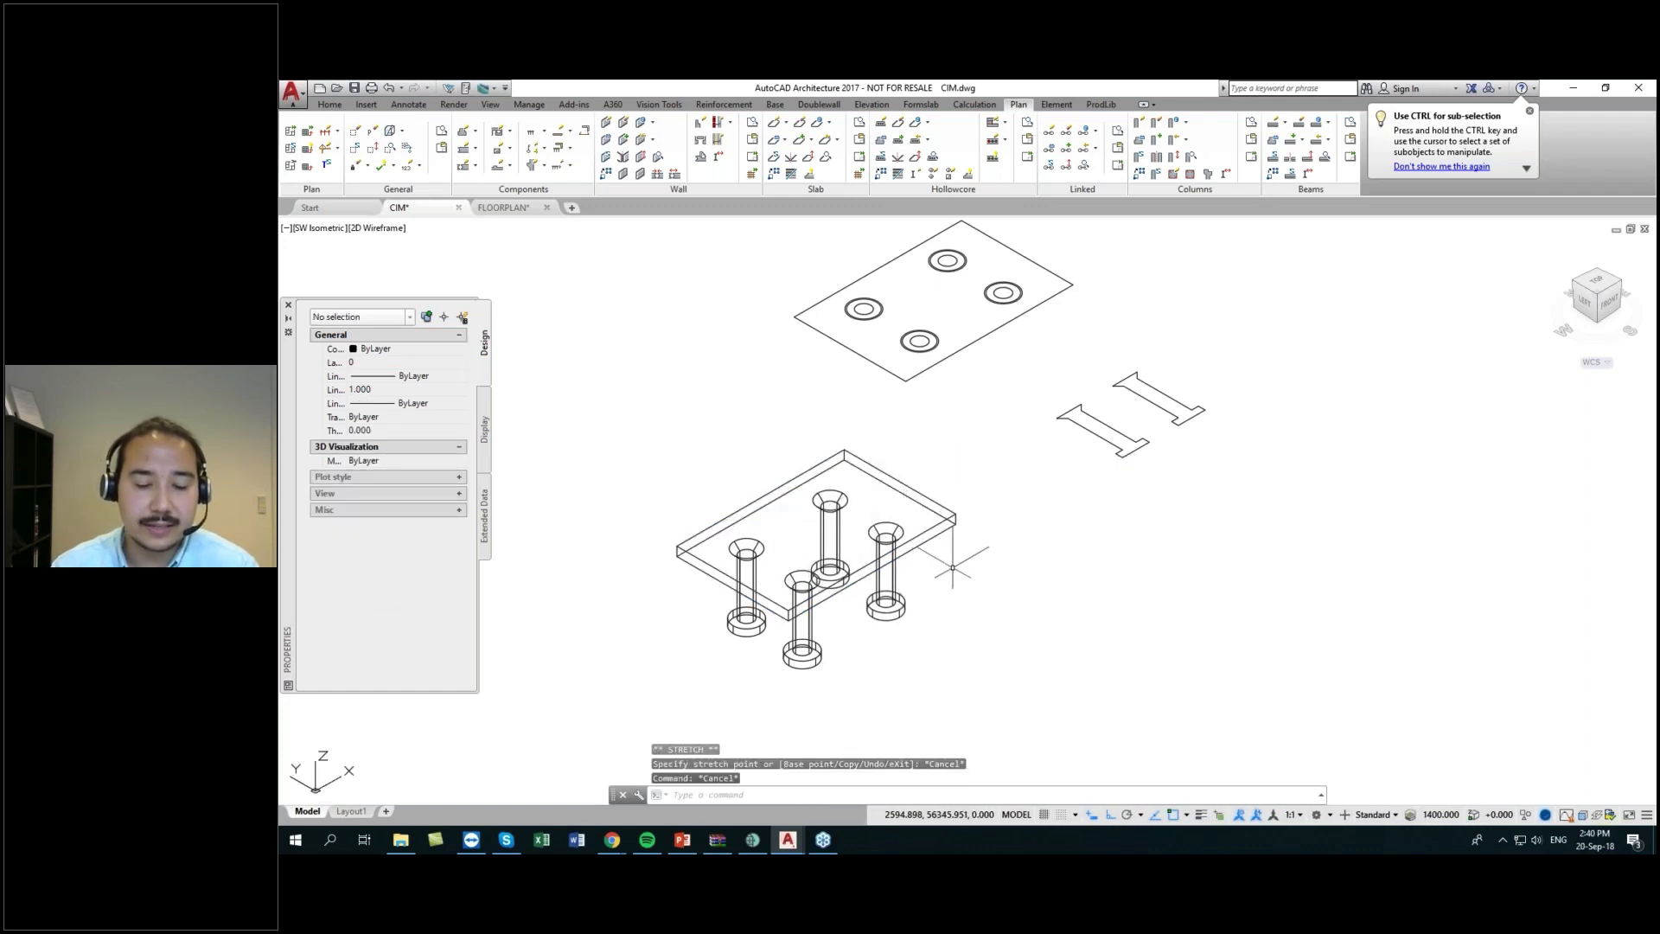
- Sweep the small circle along the U-shaped path under 07 - Panel Connection to form the solid loop
{"action": "scroll", "coordinate": [951, 563], "scroll_direction": "down", "scroll_amount": 3}
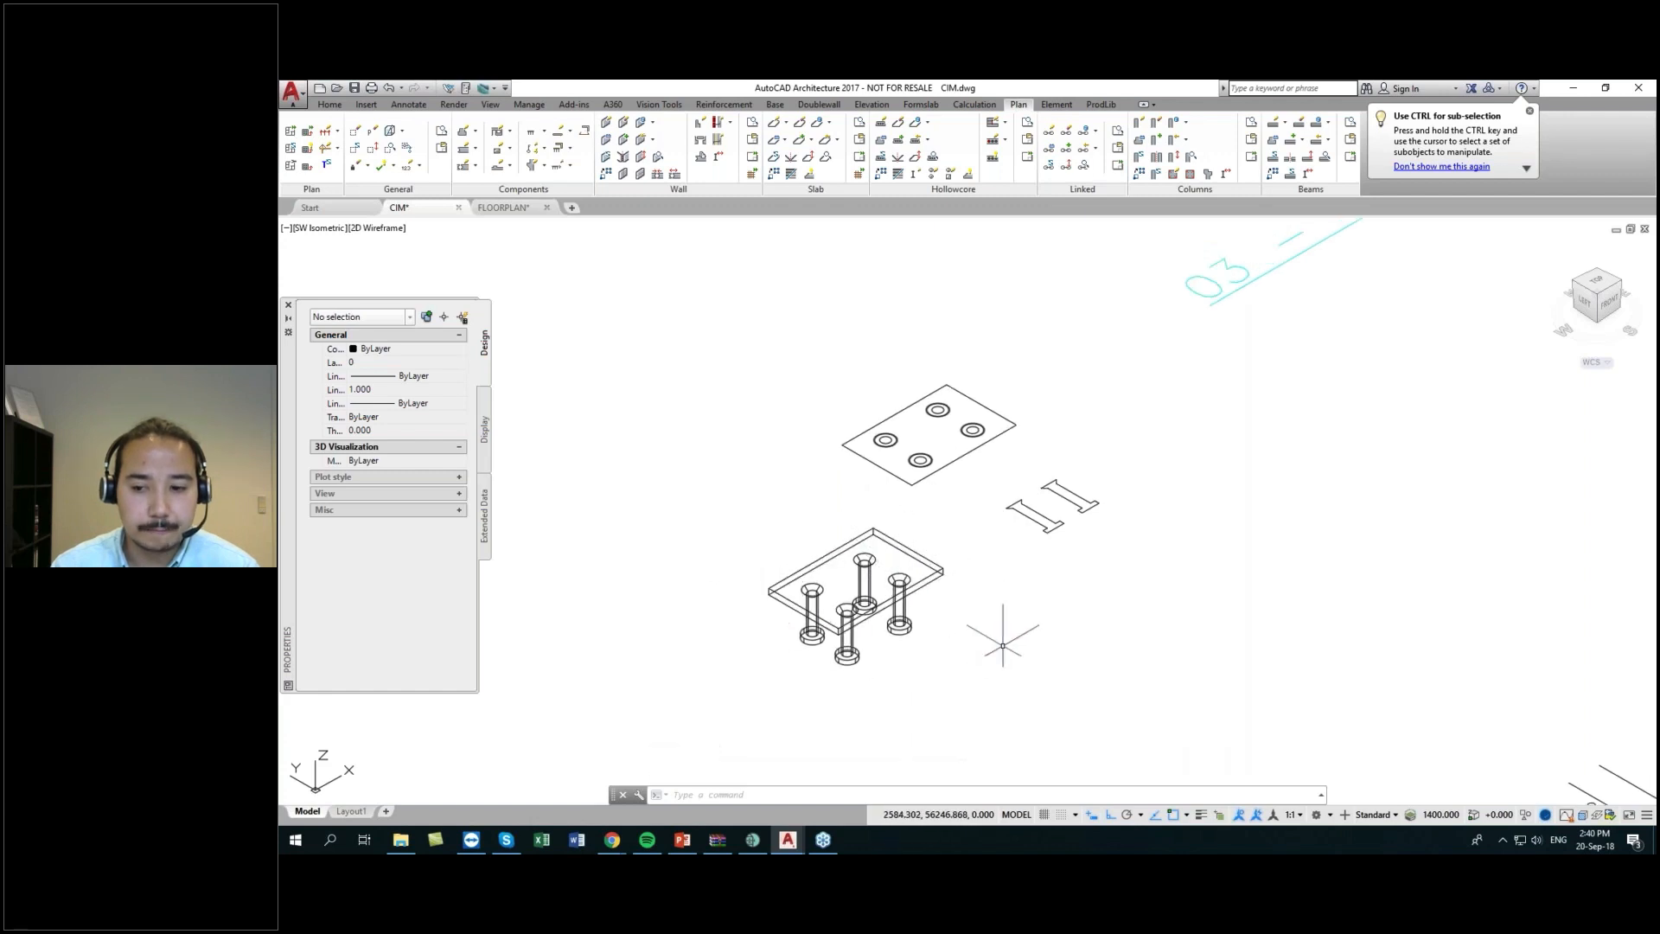
{"action": "scroll", "coordinate": [1014, 651], "scroll_direction": "down", "scroll_amount": 2}
{"action": "middle_click_drag", "start_coordinate": [1014, 651], "coordinate": [746, 508]}
{"action": "middle_click_drag", "start_coordinate": [1031, 561], "coordinate": [1012, 562]}
{"action": "middle_click_drag", "start_coordinate": [871, 364], "coordinate": [857, 621]}
{"action": "scroll", "coordinate": [839, 564], "scroll_direction": "down", "scroll_amount": 2}
{"action": "scroll", "coordinate": [904, 661], "scroll_direction": "up", "scroll_amount": 5}
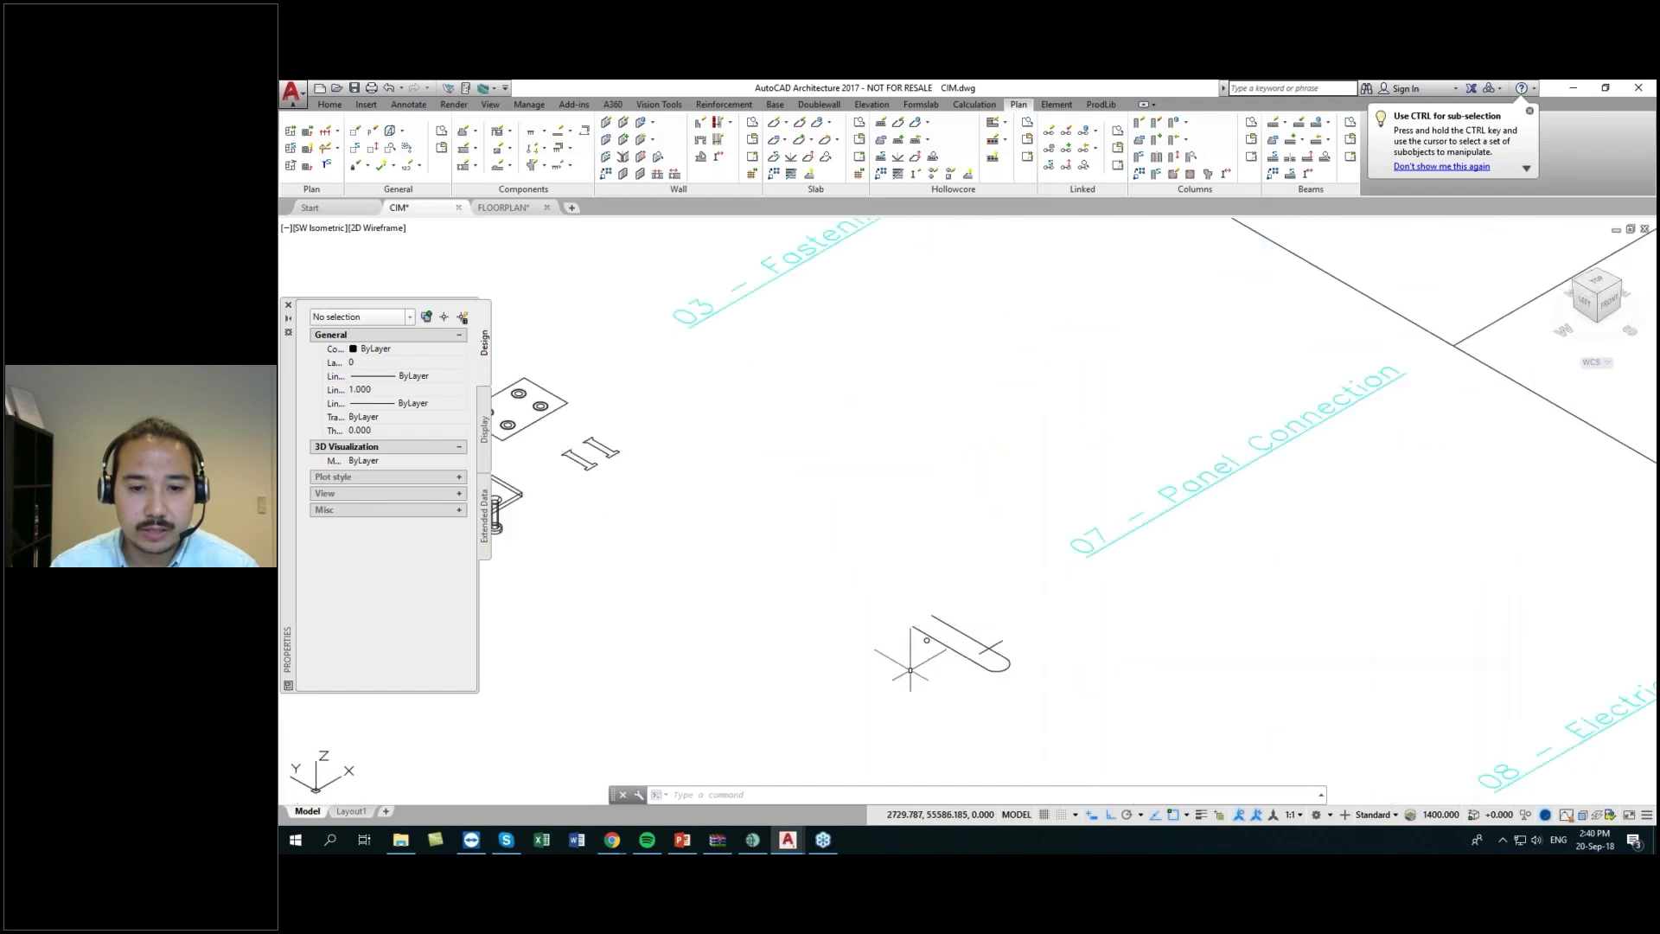
{"action": "scroll", "coordinate": [941, 662], "scroll_direction": "up", "scroll_amount": 2}
{"action": "middle_click_drag", "start_coordinate": [890, 610], "coordinate": [845, 598]}
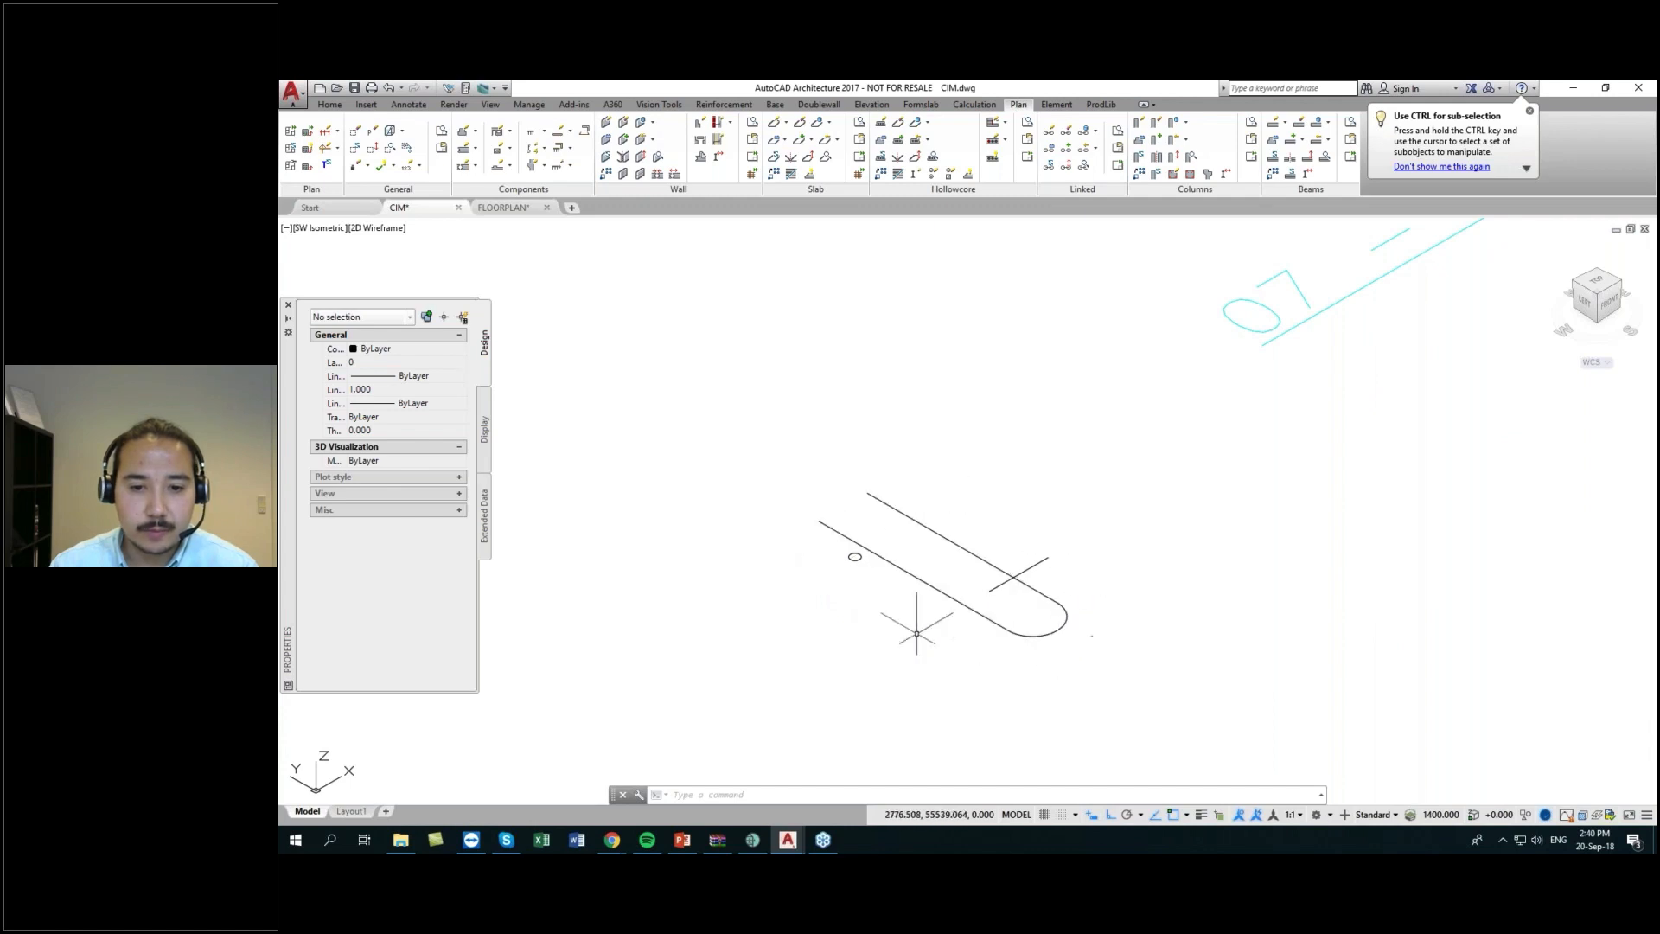
{"action": "middle_click_drag", "start_coordinate": [853, 568], "coordinate": [850, 605]}
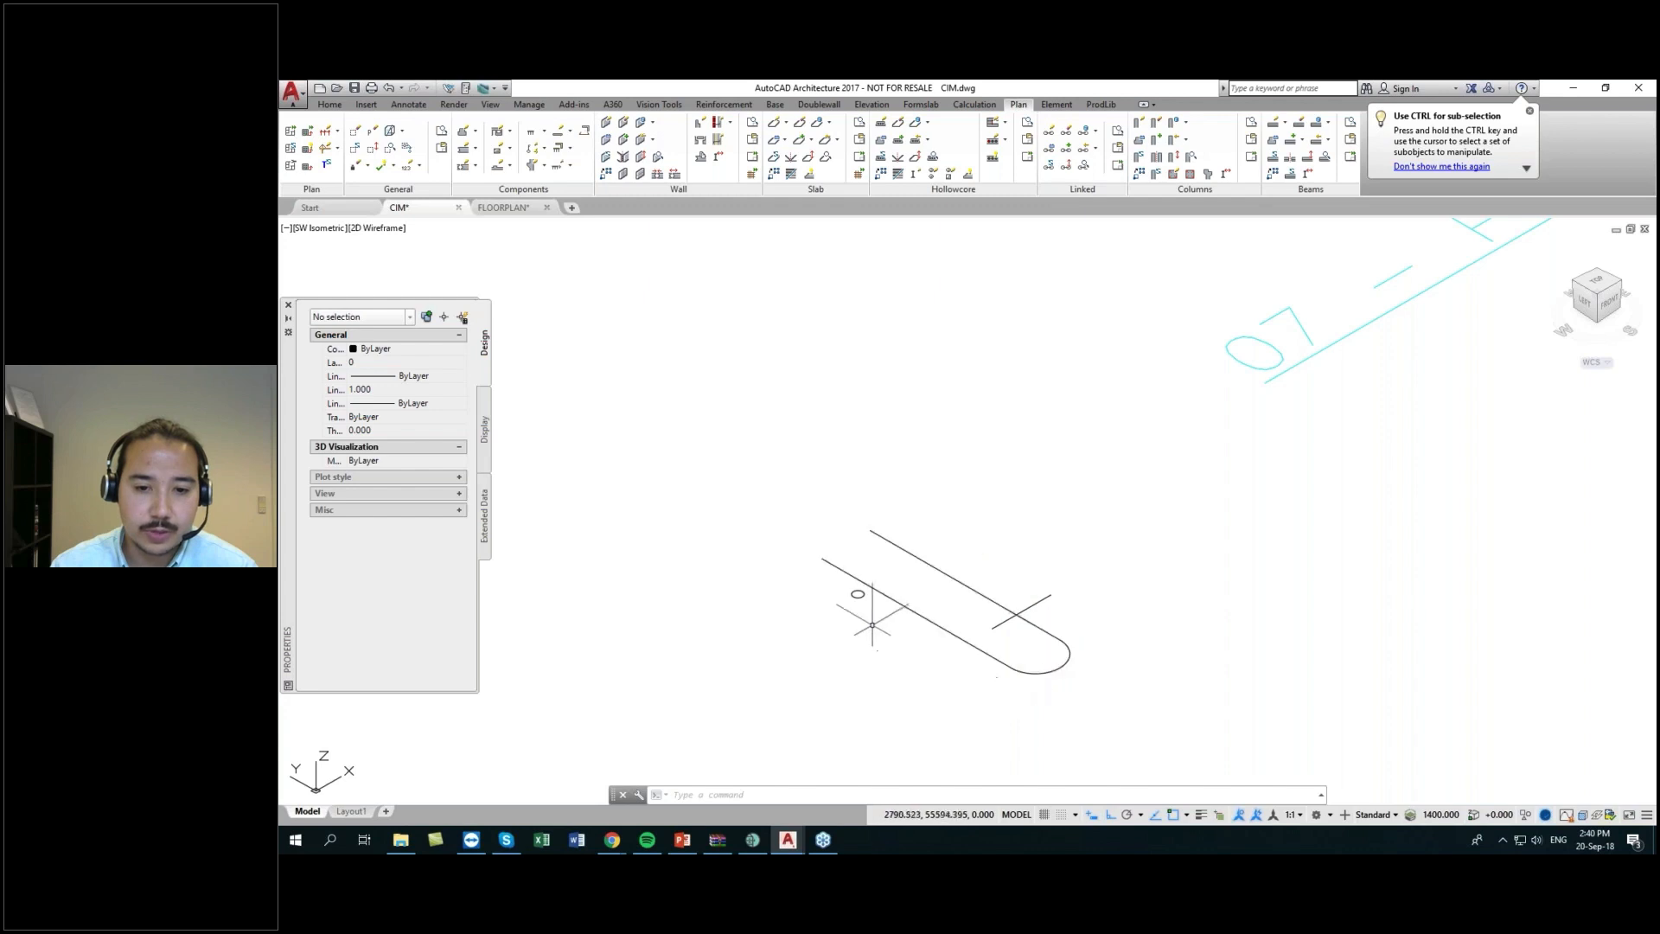
{"action": "left_click", "coordinate": [860, 592]}
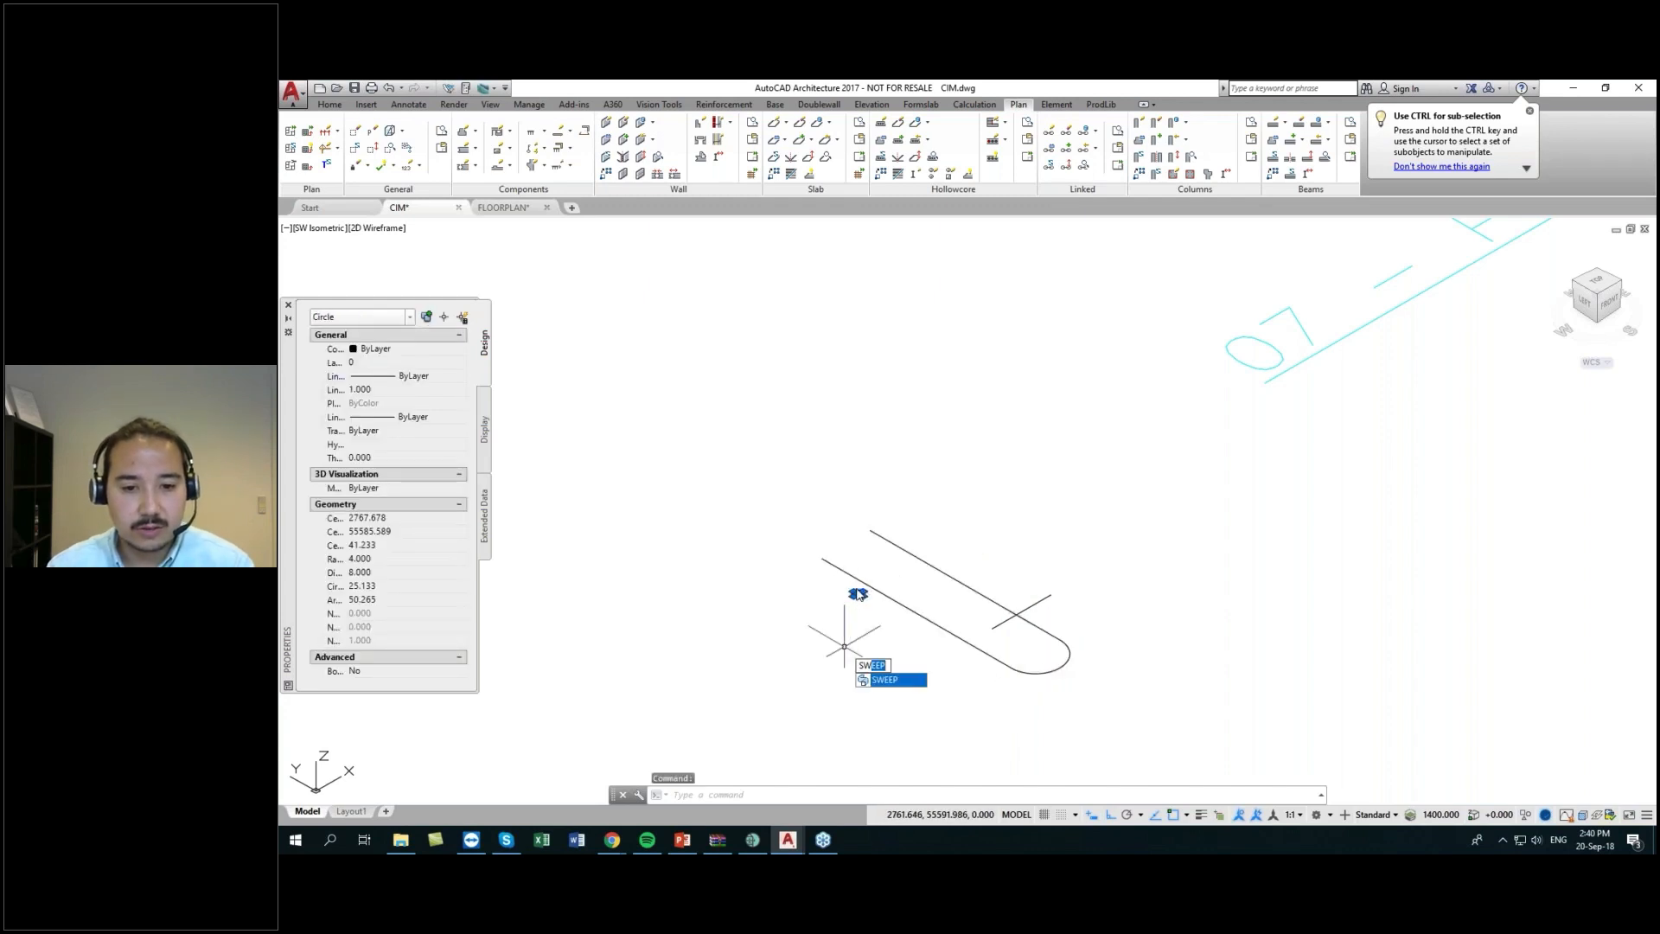
{"action": "key", "text": "Return"}
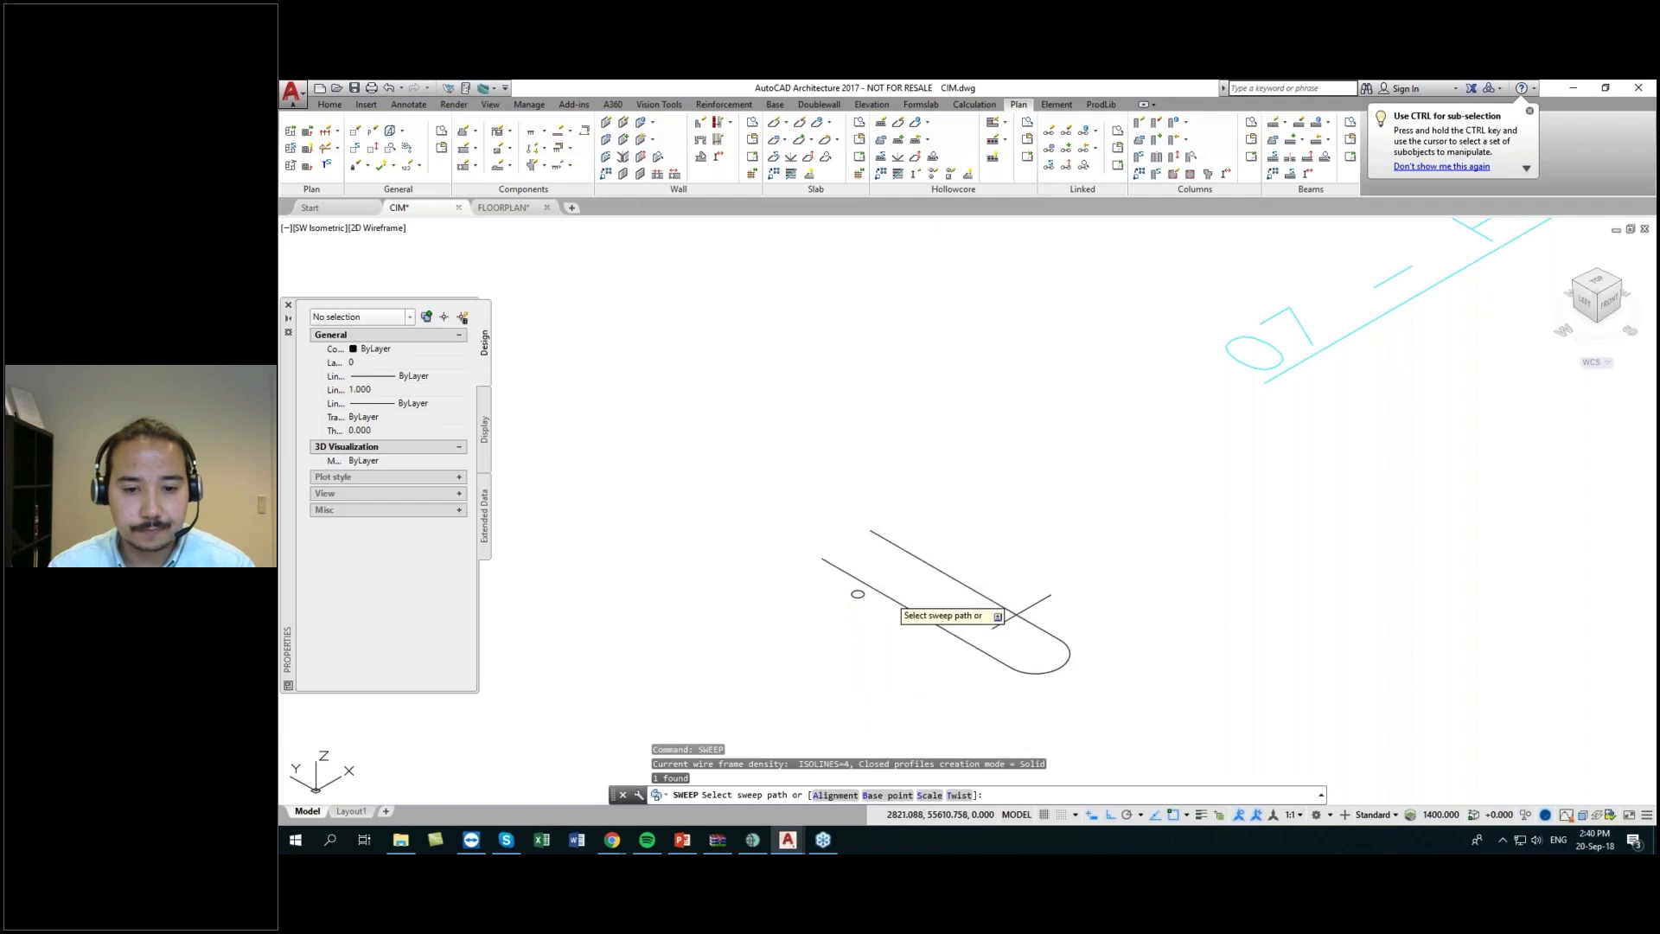
{"action": "left_click", "coordinate": [981, 644]}
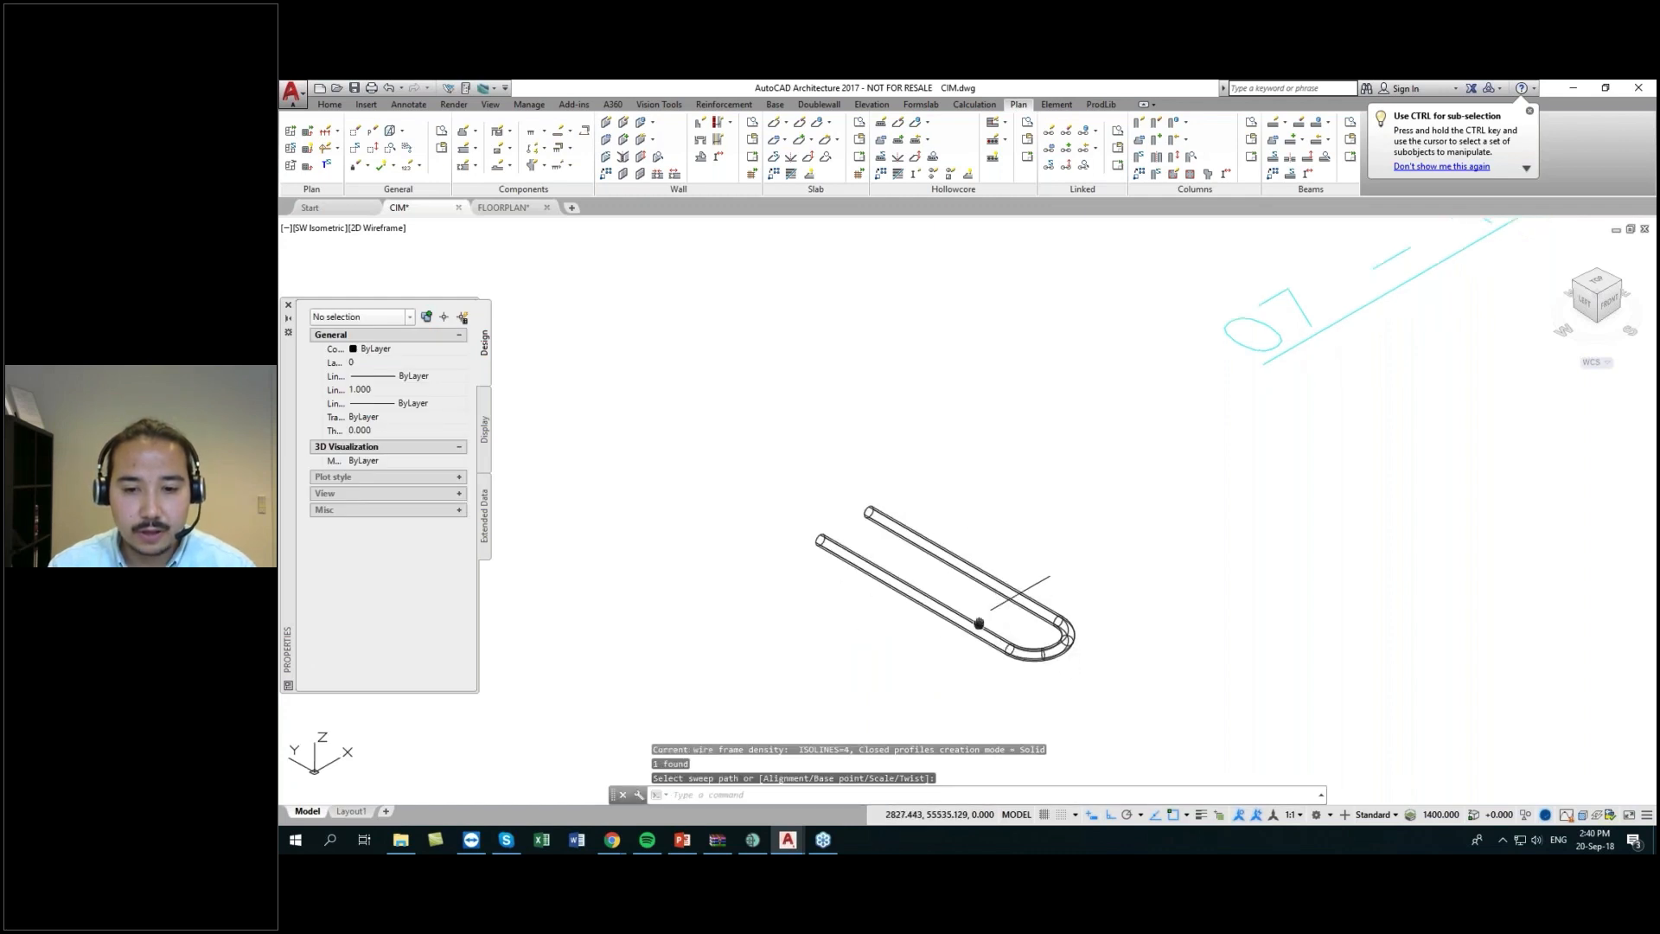
{"action": "scroll", "coordinate": [979, 623], "scroll_direction": "up", "scroll_amount": 5}
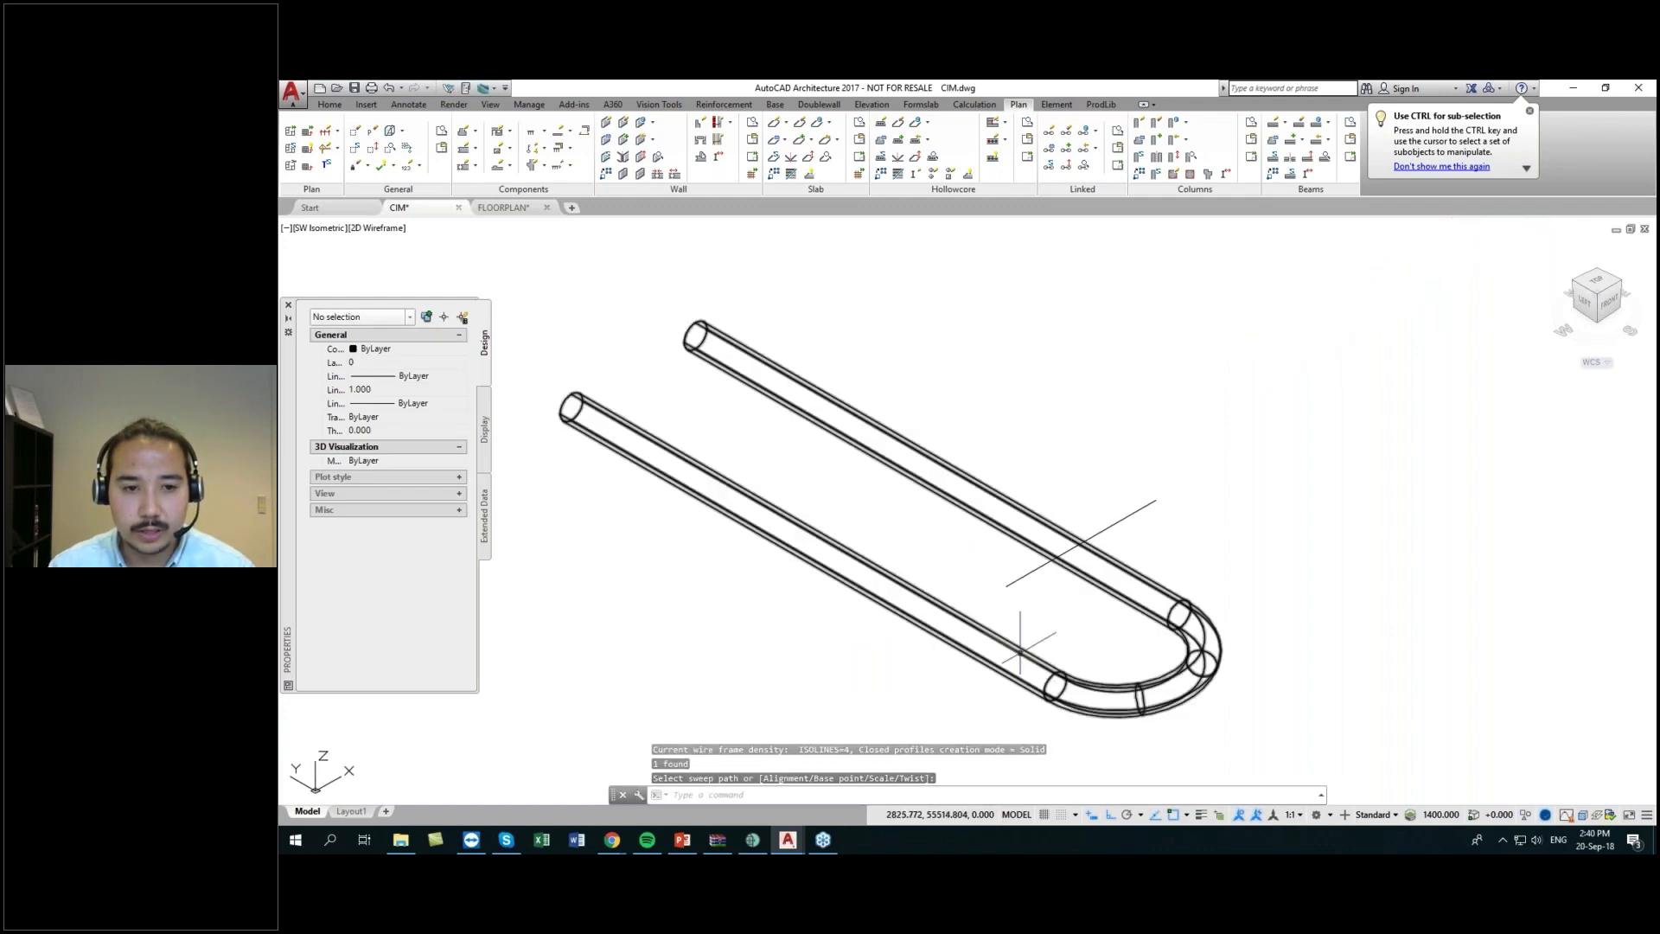
{"action": "left_click", "coordinate": [649, 426]}
{"action": "left_click", "coordinate": [497, 442]}
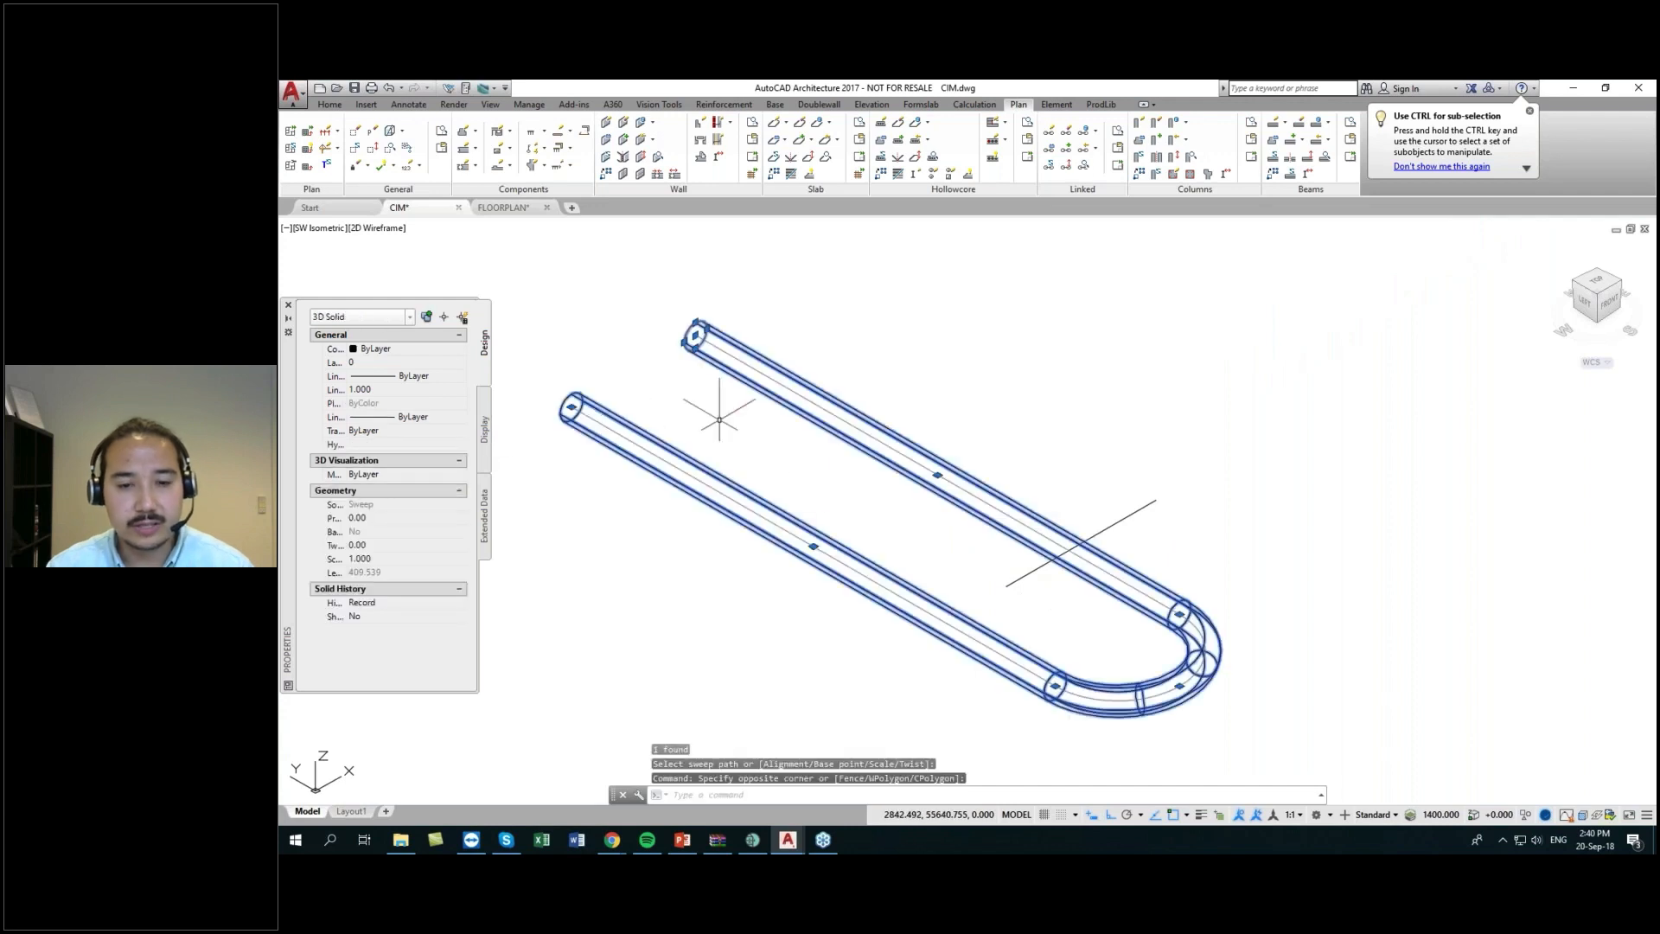
{"action": "key", "text": "Escape"}
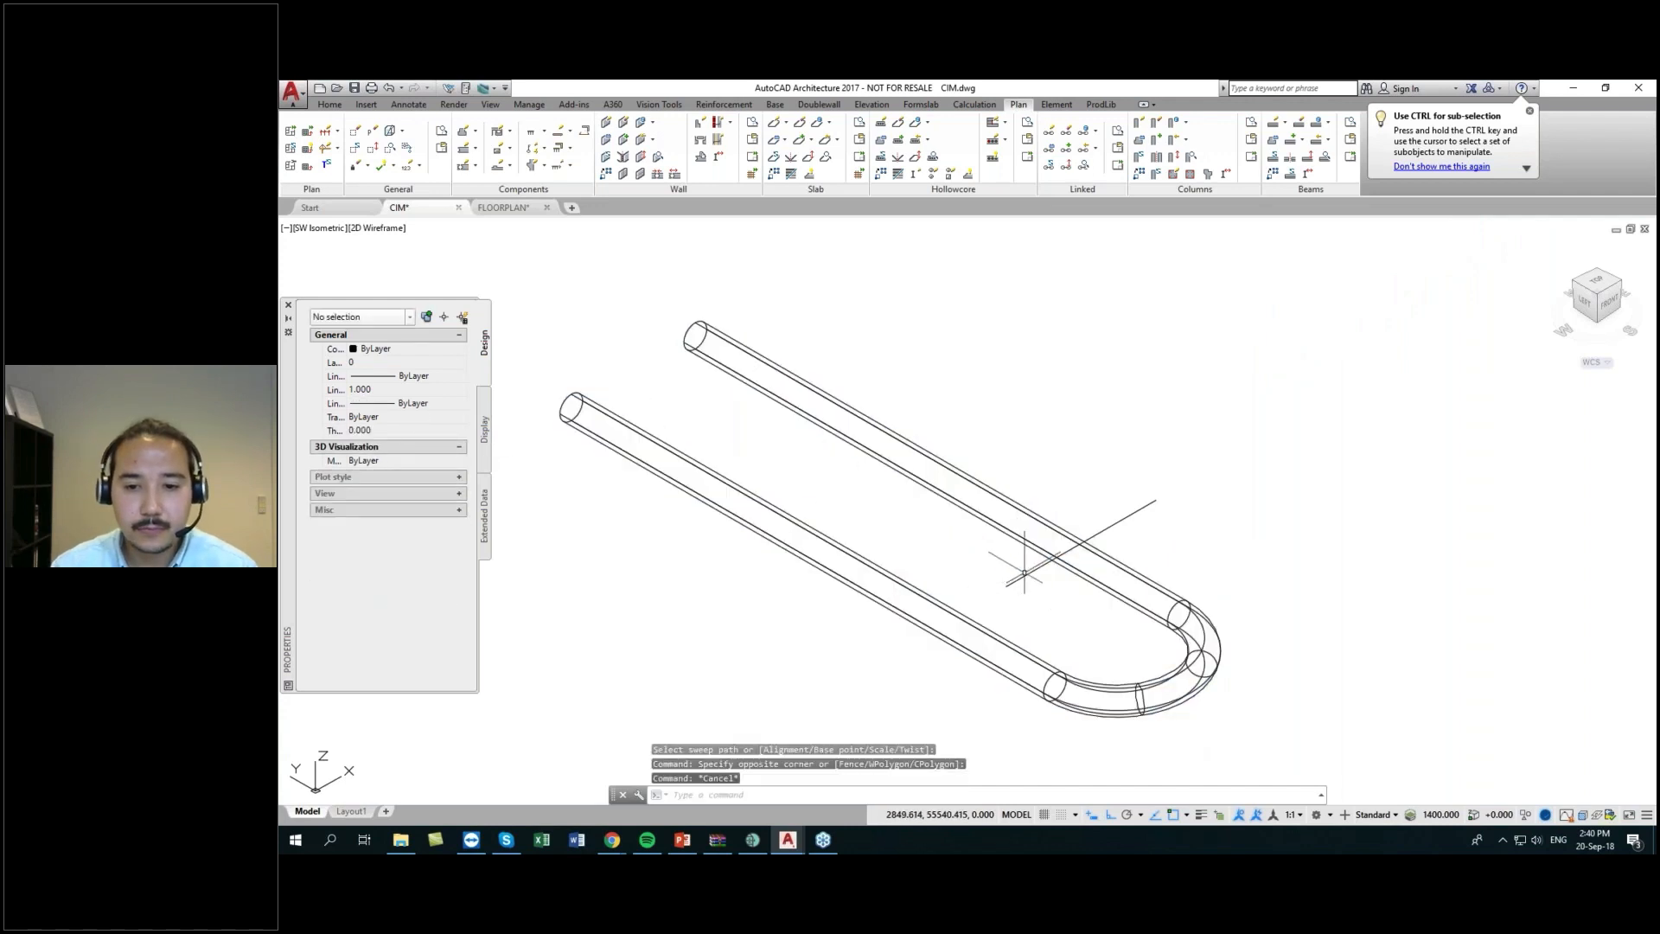
- Examine the flat wirebox outlines and circles drawn under 08 - Electrical
{"action": "scroll", "coordinate": [1077, 571], "scroll_direction": "down", "scroll_amount": 2}
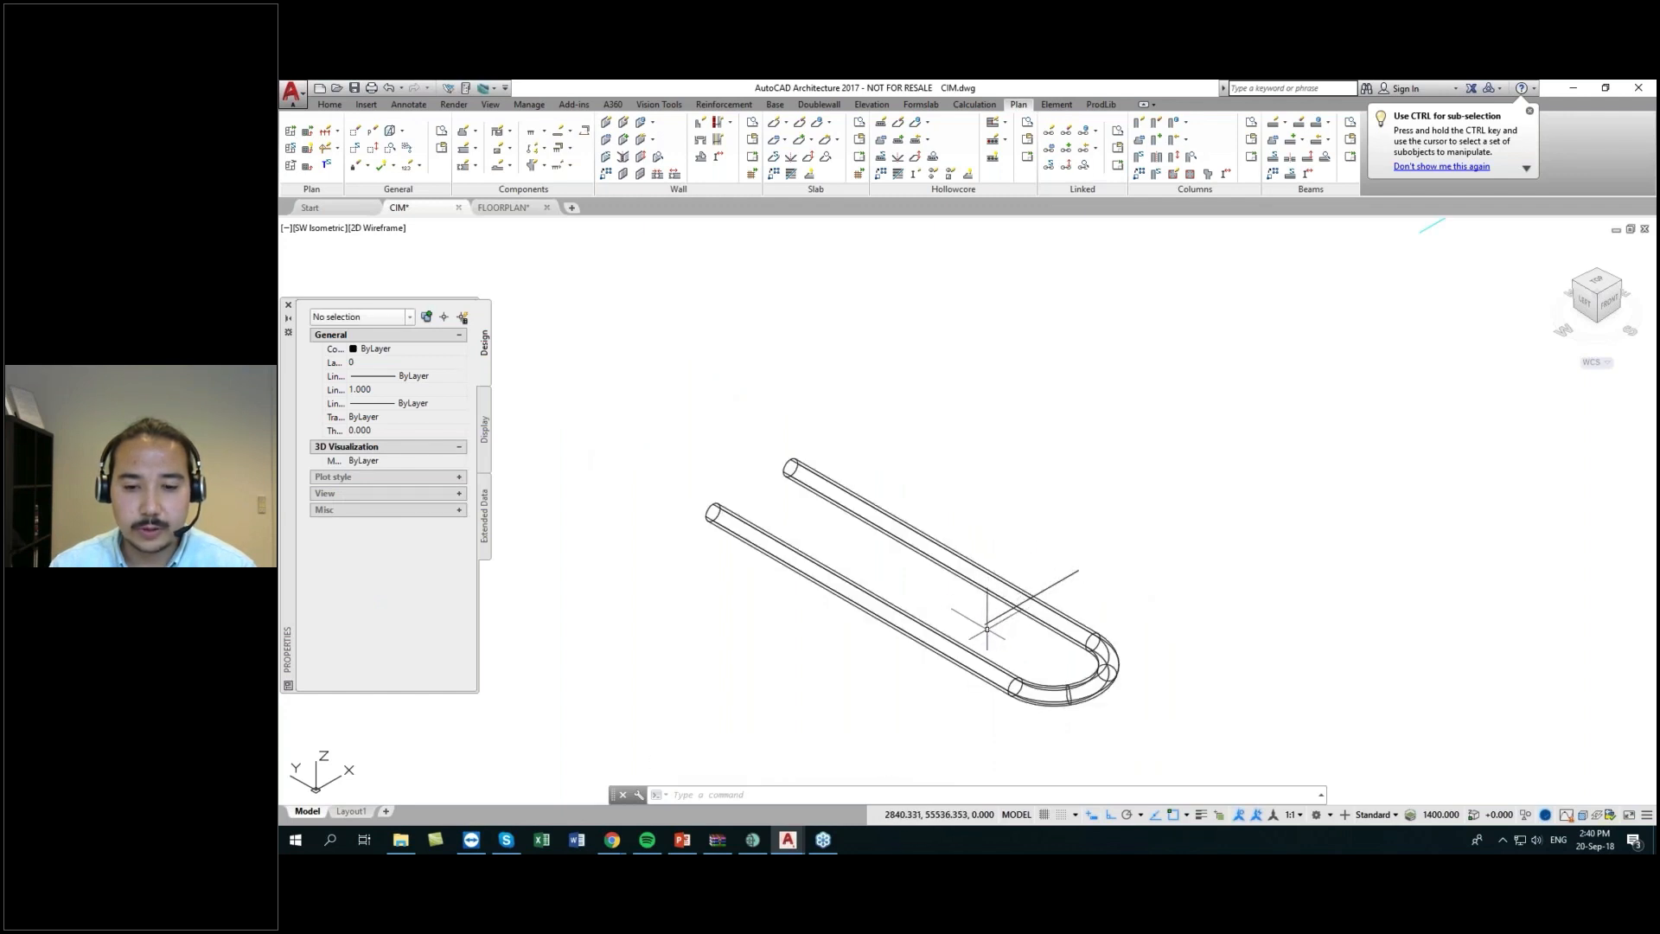
{"action": "scroll", "coordinate": [986, 628], "scroll_direction": "down", "scroll_amount": 5}
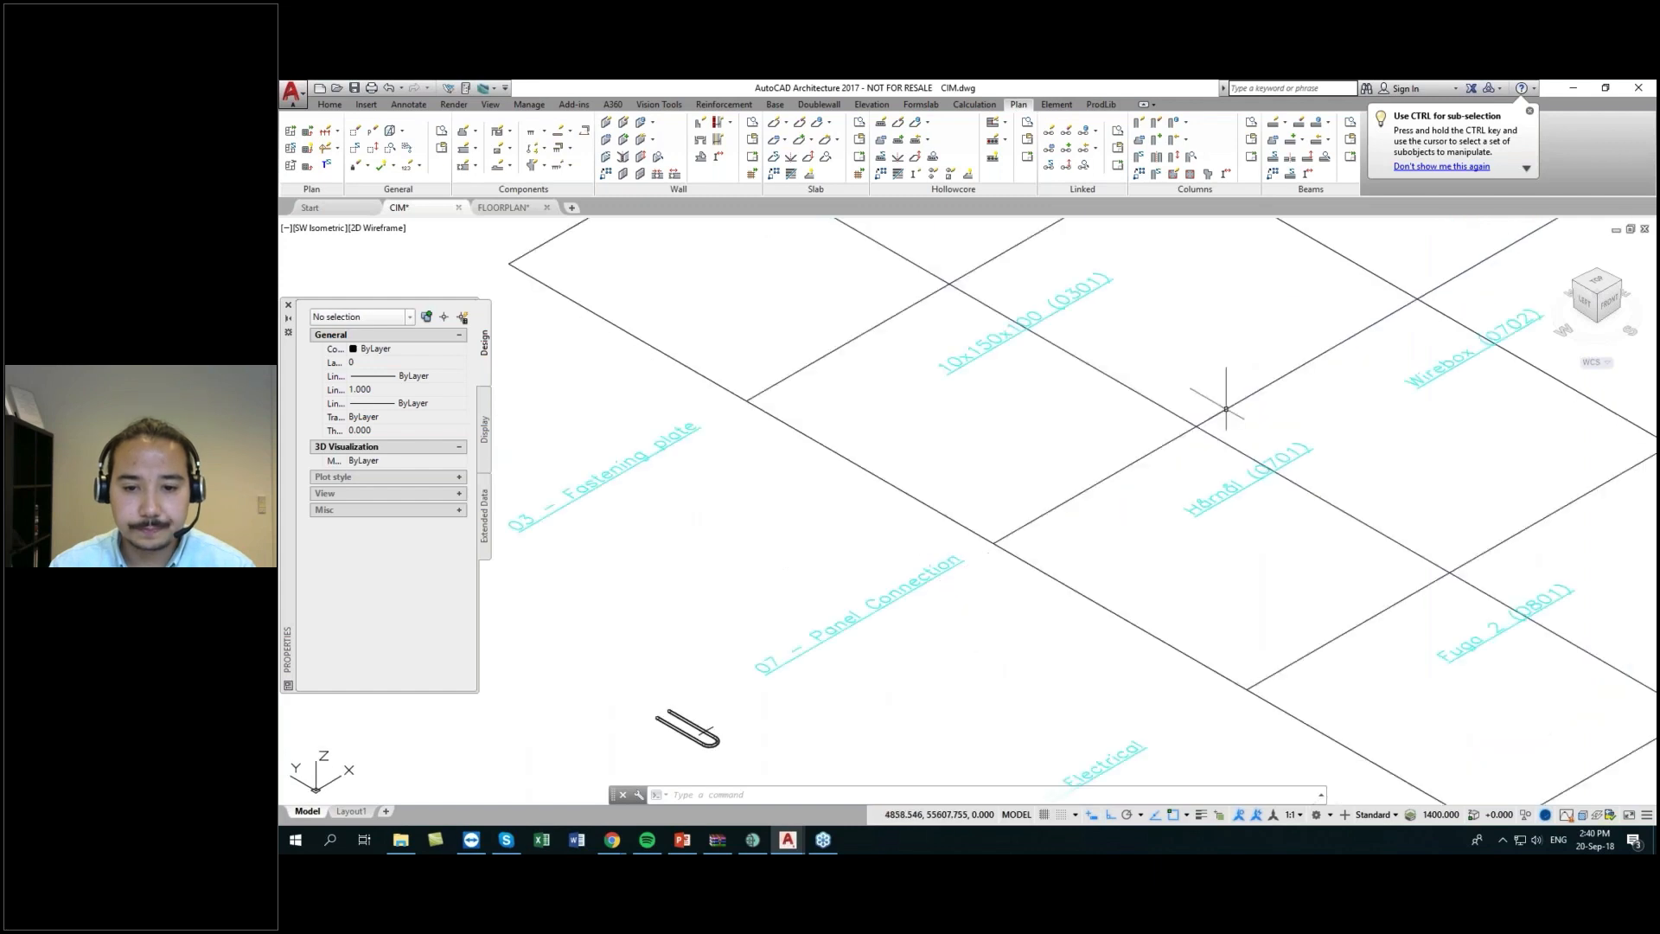
{"action": "mouse_move", "coordinate": [858, 667]}
{"action": "middle_mouse_down"}
{"action": "mouse_move", "coordinate": [864, 556]}
{"action": "mouse_move", "coordinate": [889, 553]}
{"action": "middle_mouse_up"}
{"action": "scroll", "coordinate": [905, 572], "scroll_direction": "up", "scroll_amount": 2}
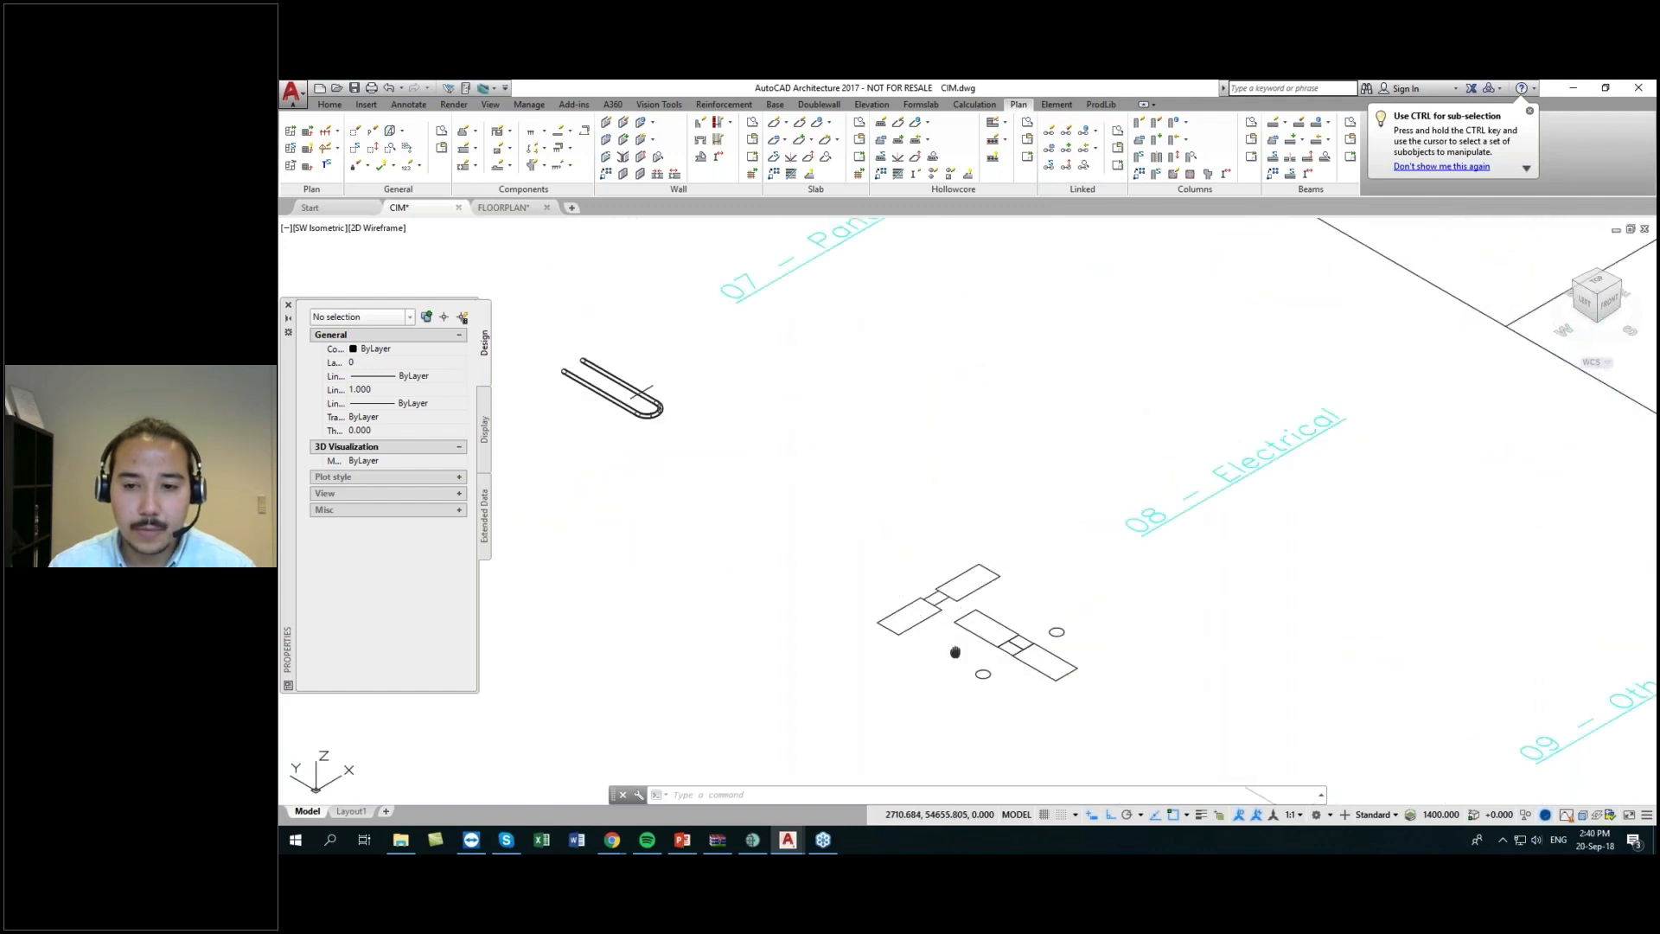
{"action": "mouse_move", "coordinate": [954, 651]}
{"action": "middle_mouse_down"}
{"action": "mouse_move", "coordinate": [951, 637]}
{"action": "mouse_move", "coordinate": [915, 645]}
{"action": "middle_mouse_up"}
{"action": "scroll", "coordinate": [947, 627], "scroll_direction": "up", "scroll_amount": 2}
{"action": "scroll", "coordinate": [908, 661], "scroll_direction": "down", "scroll_amount": 2}
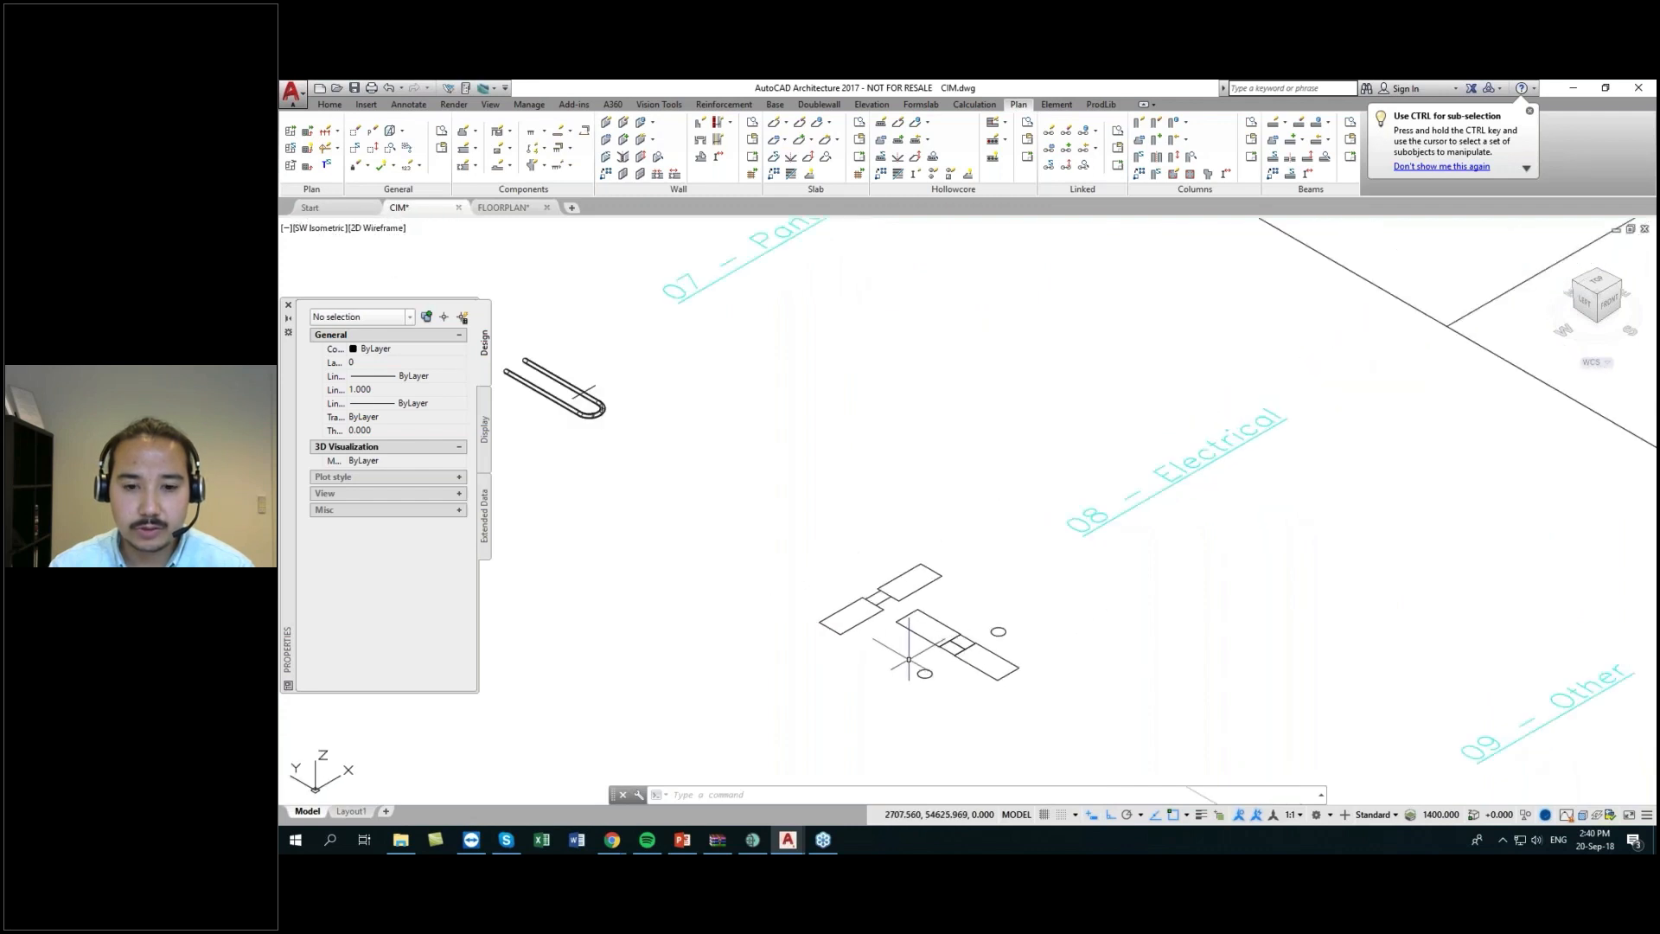
{"action": "scroll", "coordinate": [899, 667], "scroll_direction": "up", "scroll_amount": 2}
{"action": "mouse_move", "coordinate": [889, 667]}
{"action": "middle_mouse_down"}
{"action": "mouse_move", "coordinate": [908, 582]}
{"action": "mouse_move", "coordinate": [934, 606]}
{"action": "mouse_move", "coordinate": [903, 597]}
{"action": "middle_mouse_up"}
{"action": "scroll", "coordinate": [904, 596], "scroll_direction": "down", "scroll_amount": 3}
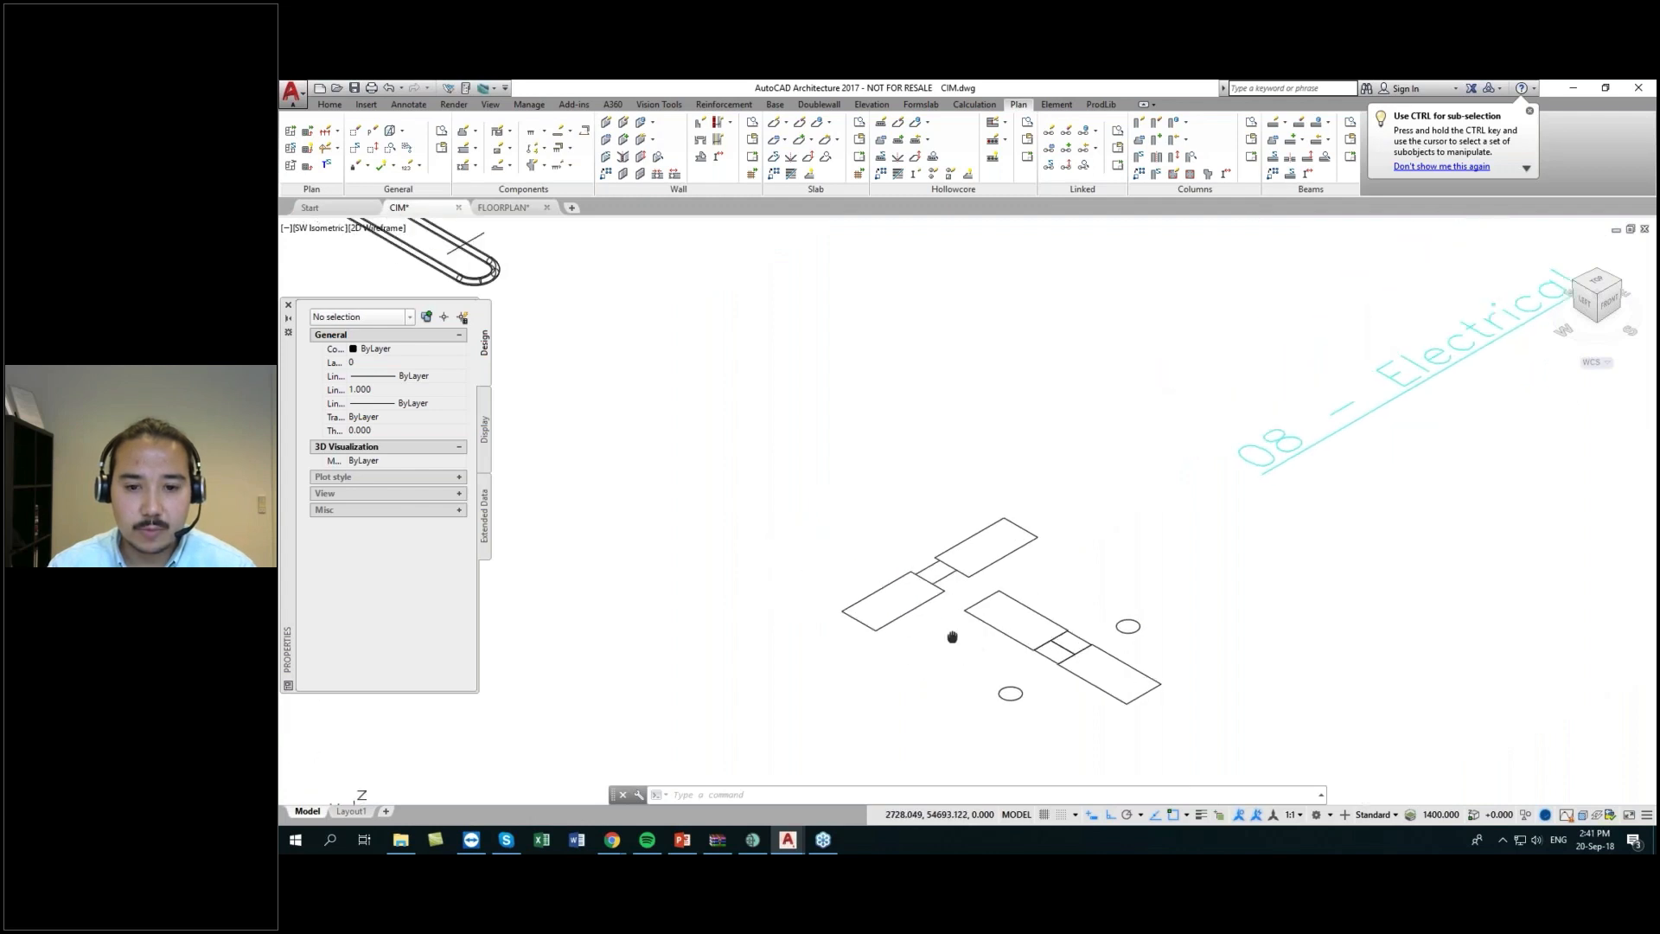
{"action": "mouse_move", "coordinate": [640, 395]}
{"action": "middle_mouse_down"}
{"action": "mouse_move", "coordinate": [798, 504]}
{"action": "mouse_move", "coordinate": [1155, 514]}
{"action": "middle_mouse_up"}
{"action": "middle_click_drag", "start_coordinate": [1196, 588], "coordinate": [659, 480]}
{"action": "scroll", "coordinate": [1029, 715], "scroll_direction": "up", "scroll_amount": 4}
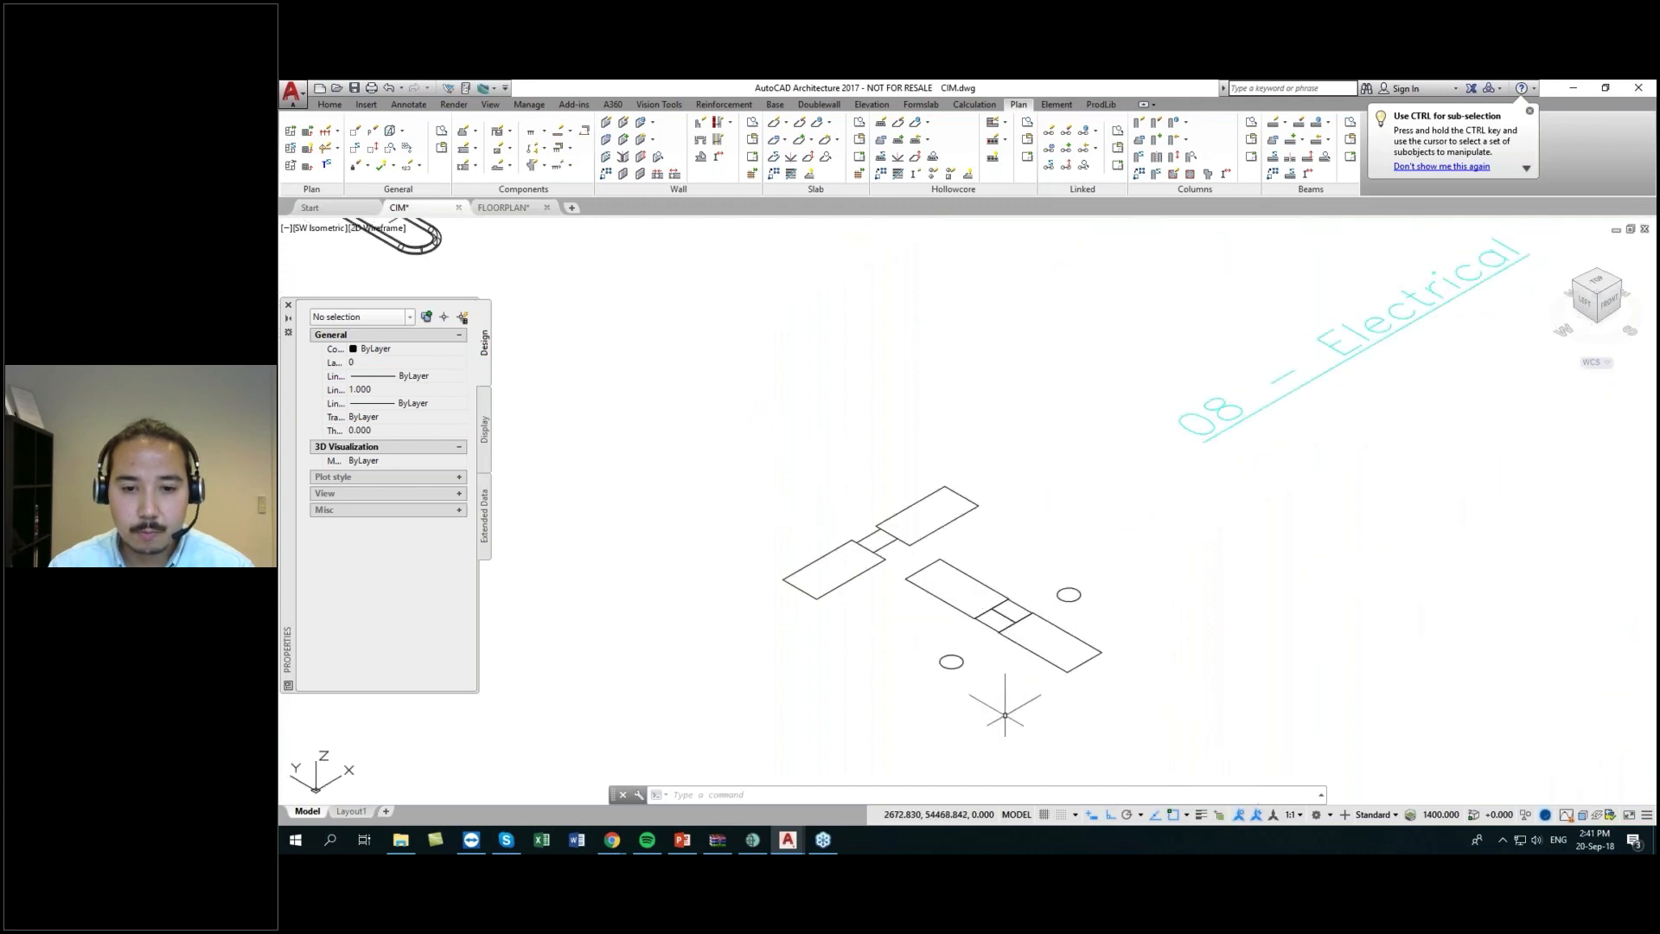
- Extrude the rear rectangle of the electrical outline beside the two circles to a height of 49
{"action": "right_click", "coordinate": [977, 676]}
{"action": "key", "text": "Escape"}
{"action": "key", "text": "Escape"}
{"action": "key", "text": "Escape"}
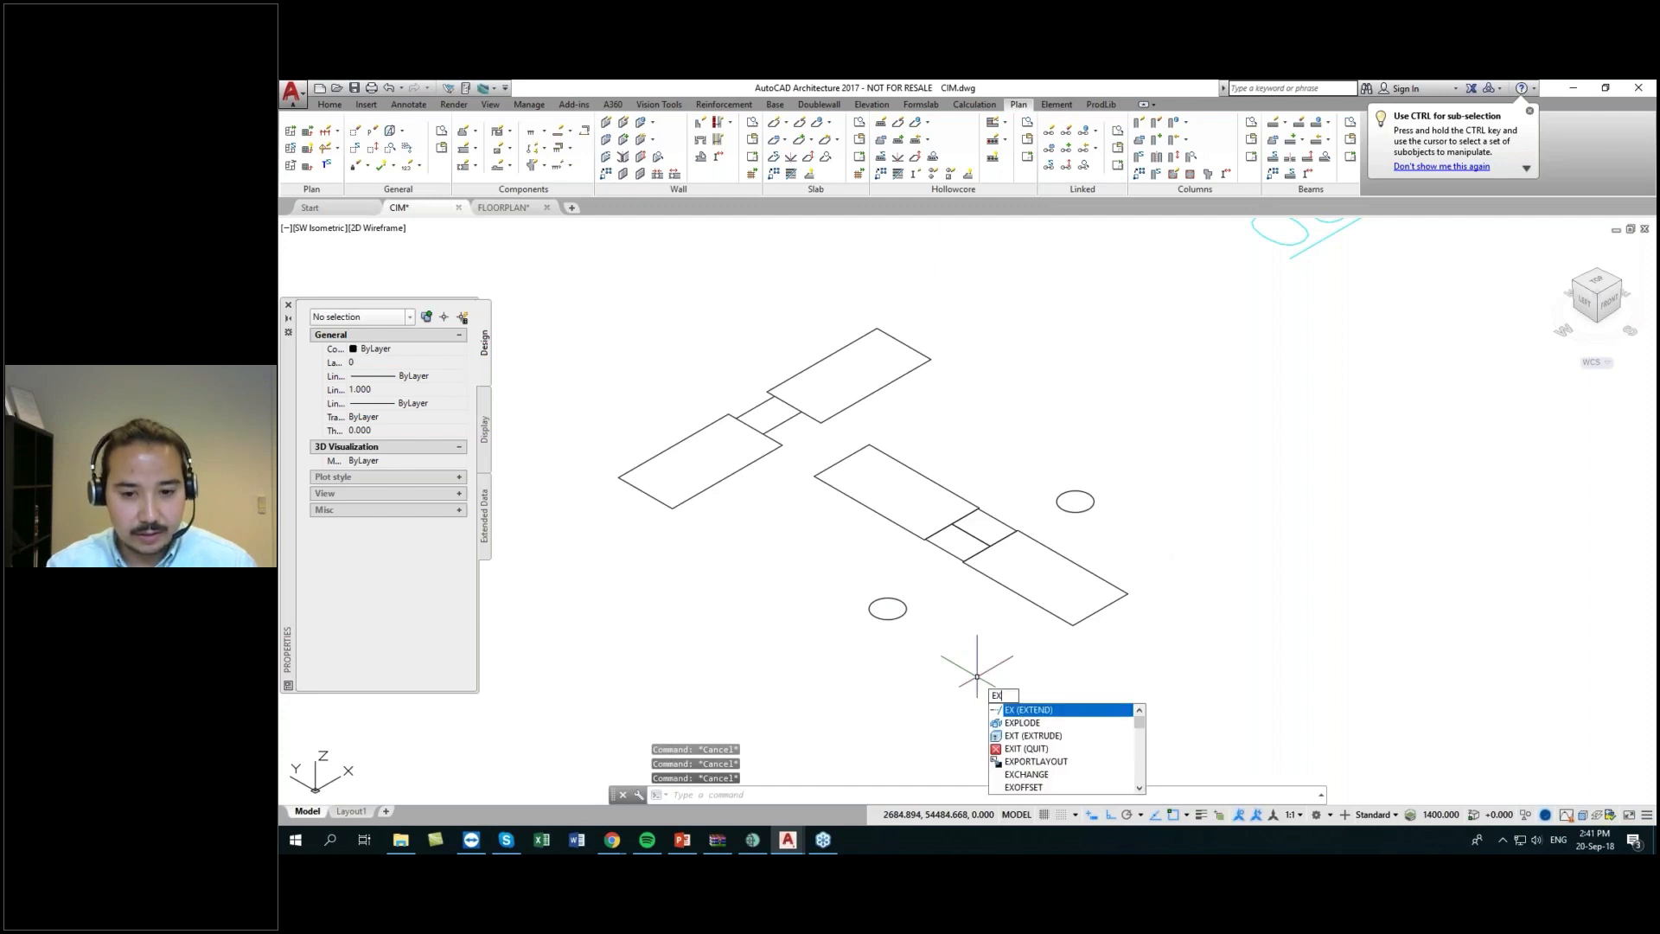
{"action": "type", "text": "t"}
{"action": "key", "text": "Return"}
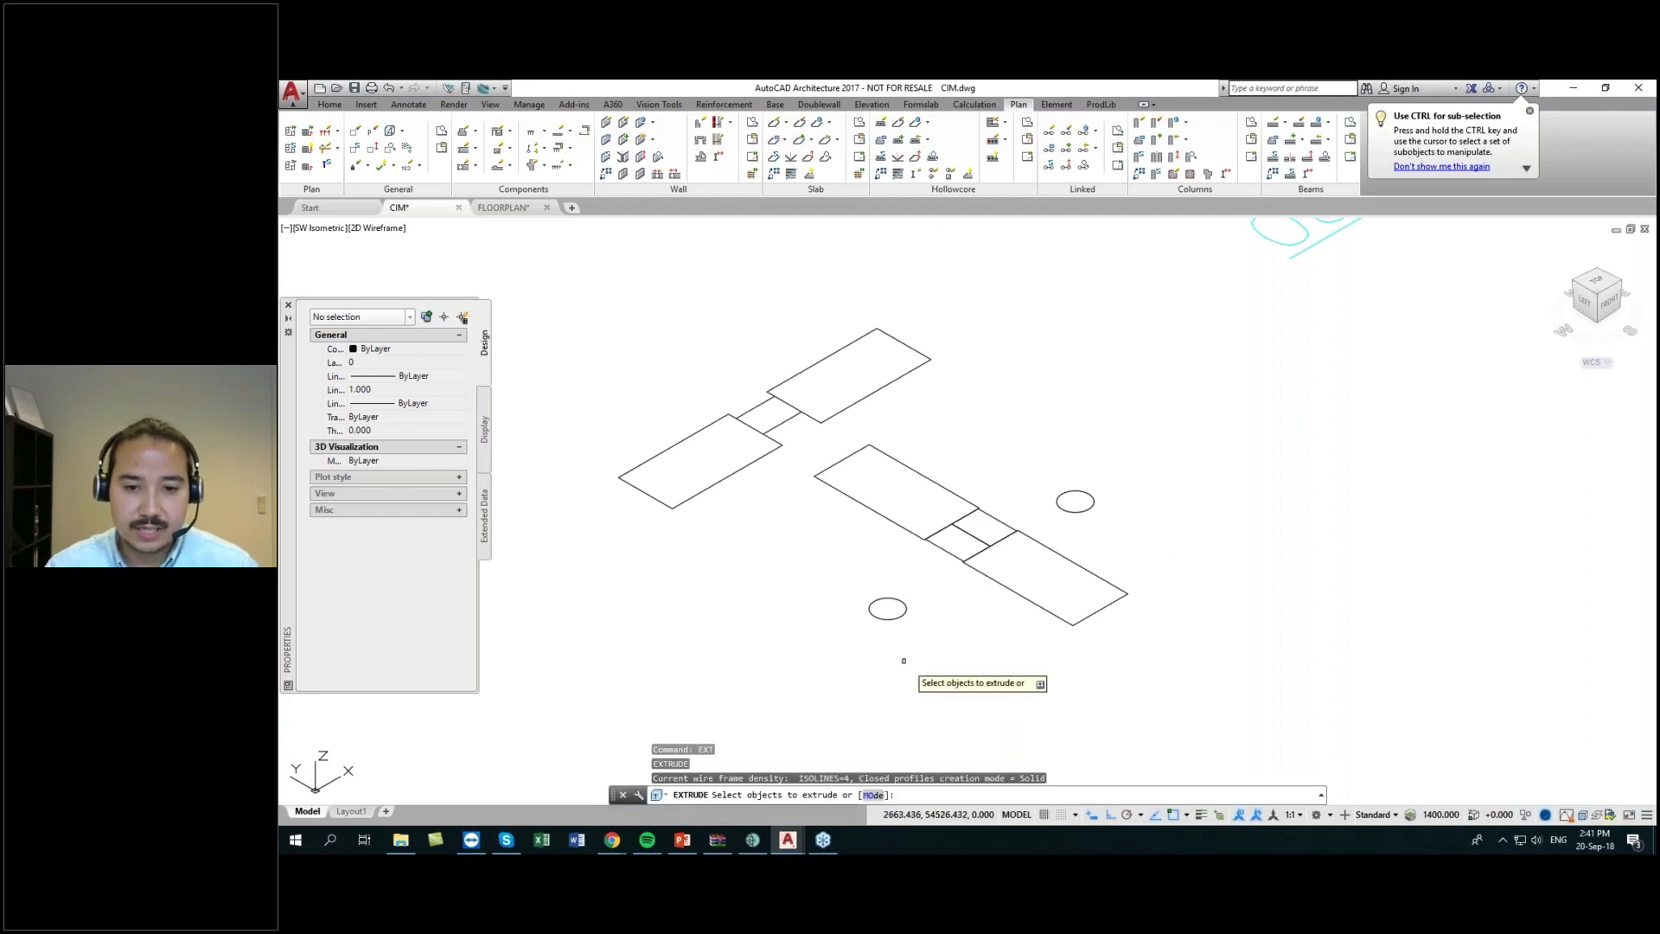
{"action": "left_click", "coordinate": [884, 514]}
{"action": "key", "text": "Return"}
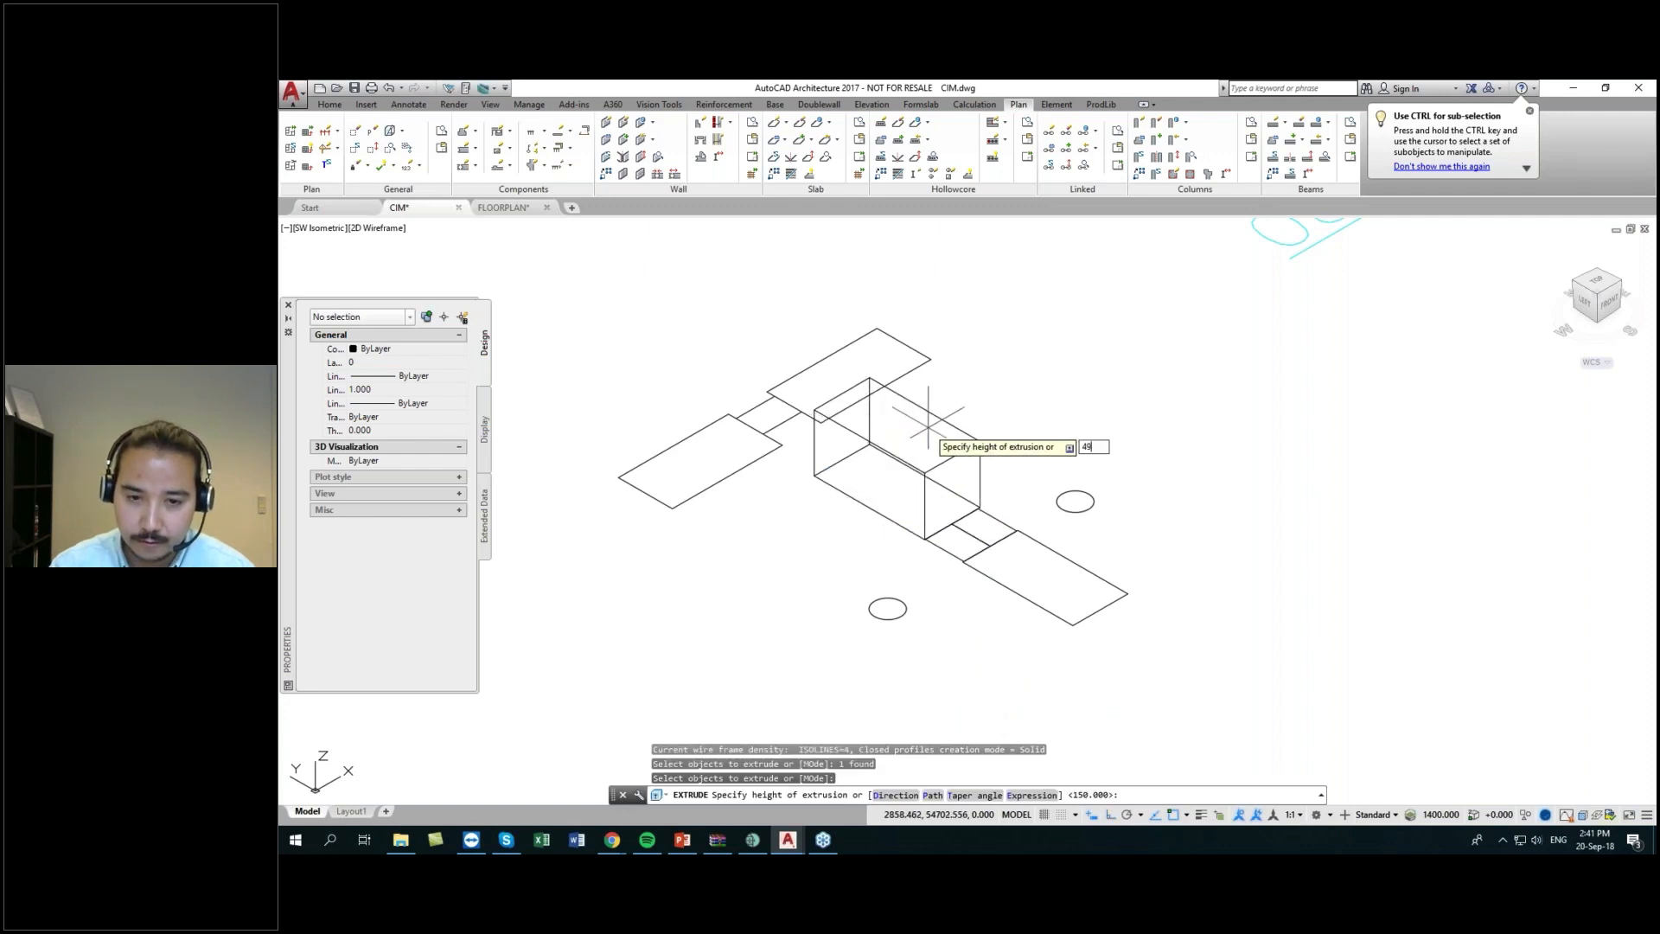
{"action": "type", "text": "49"}
{"action": "key", "text": "Return"}
- Extrude the front rectangle of the same electrical outline to a height of 49
{"action": "left_click", "coordinate": [1008, 566]}
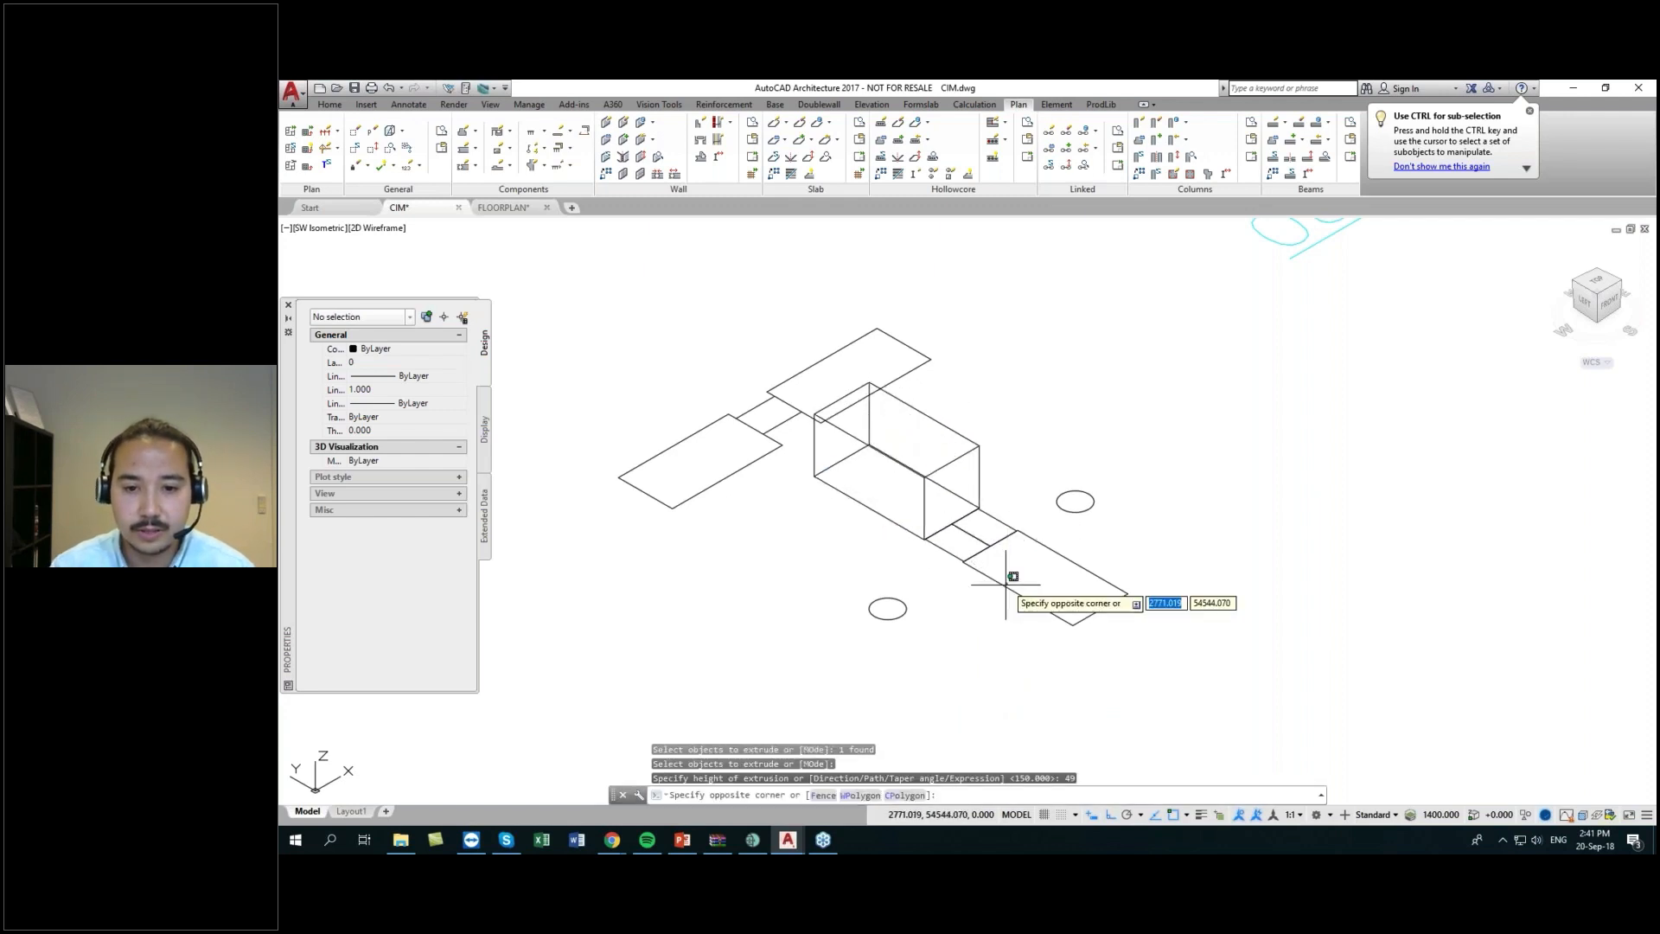
{"action": "left_click", "coordinate": [997, 591]}
{"action": "key", "text": "Return"}
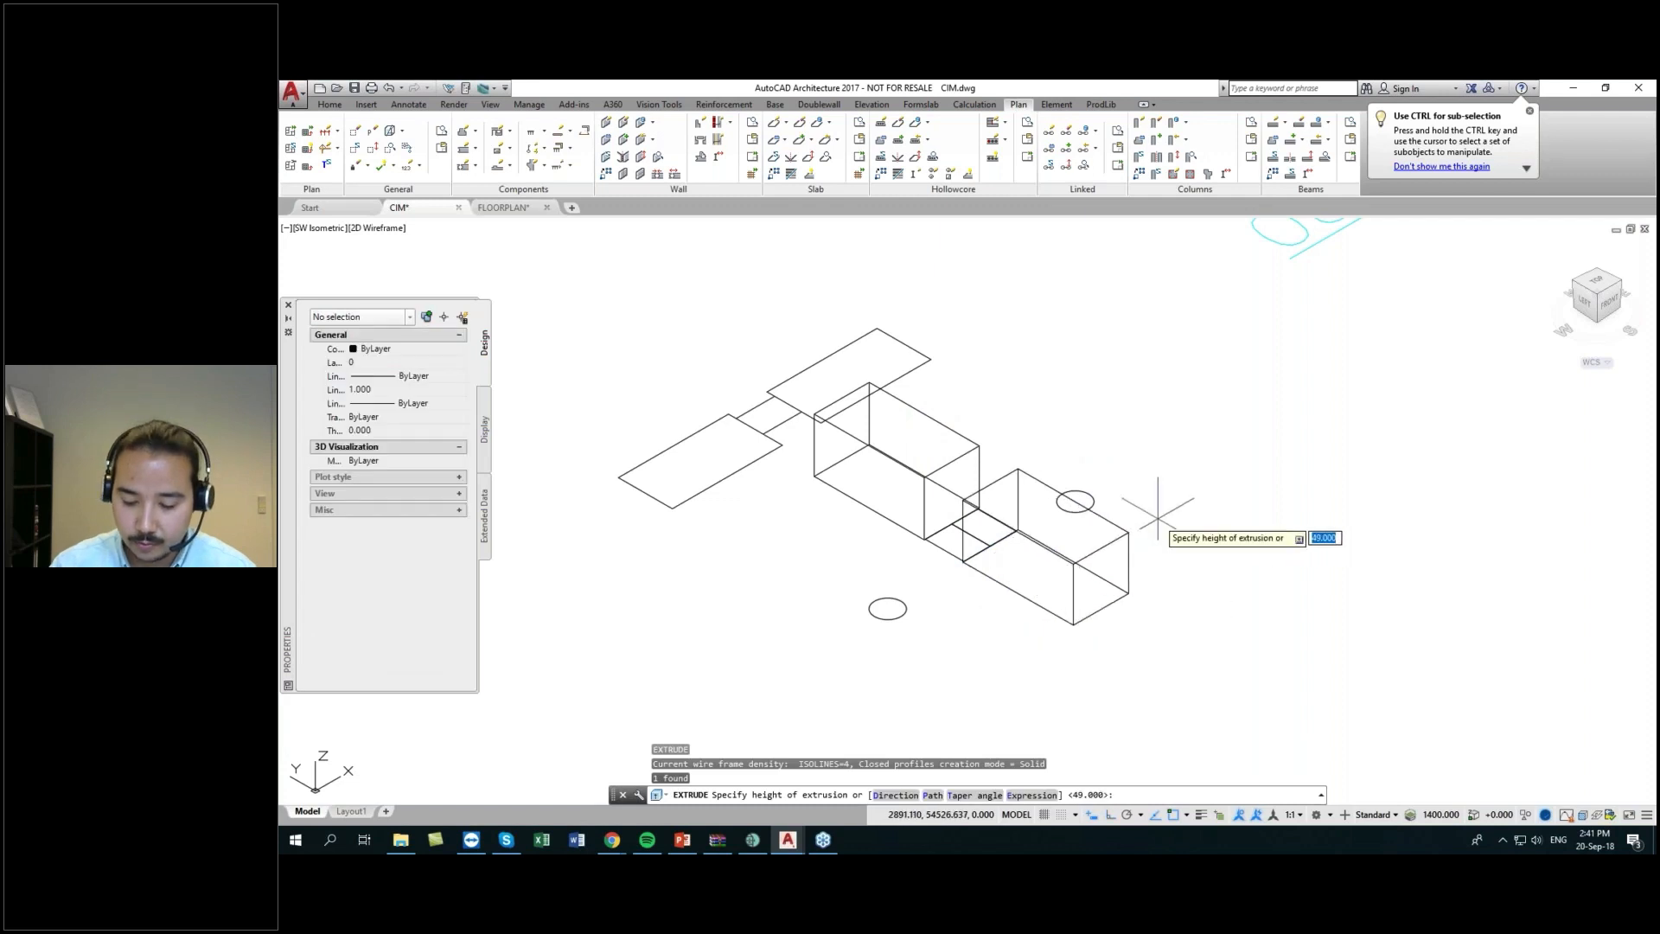
{"action": "type", "text": "49"}
{"action": "key", "text": "Return"}
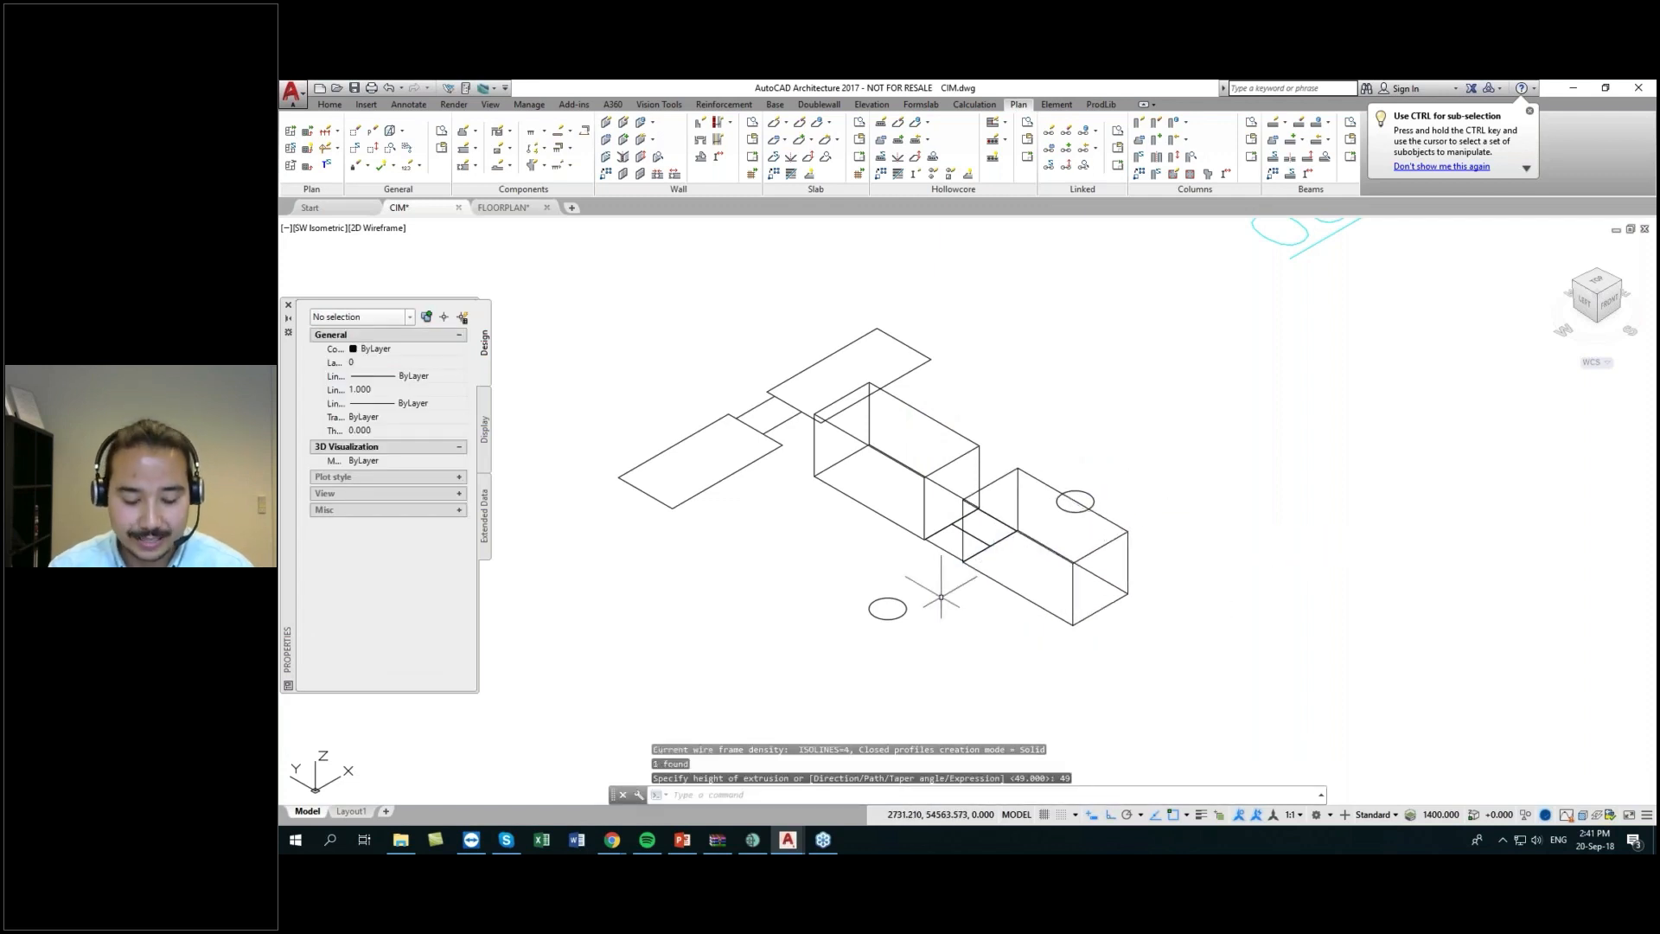
- Draw two polylines along the middle of the connecting strips, bridging the gap between the two extruded boxes
{"action": "type", "text": "pl"}
{"action": "key", "text": "Return"}
{"action": "scroll", "coordinate": [982, 571], "scroll_direction": "up", "scroll_amount": 3}
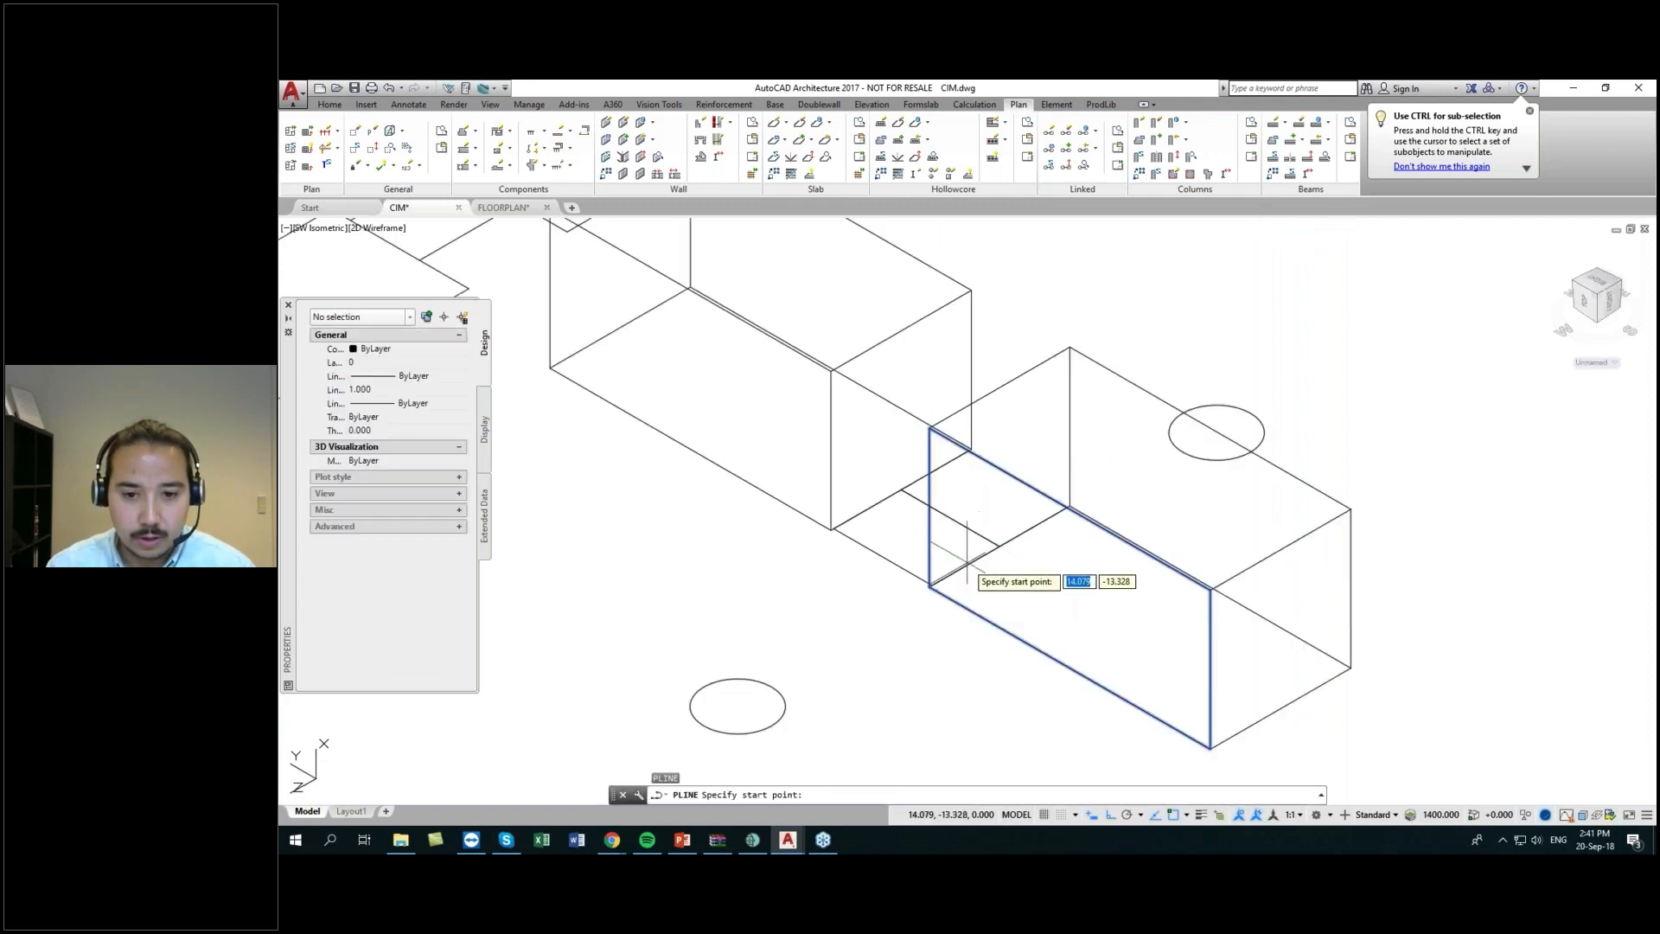
{"action": "left_click", "coordinate": [867, 509]}
{"action": "left_click", "coordinate": [967, 566]}
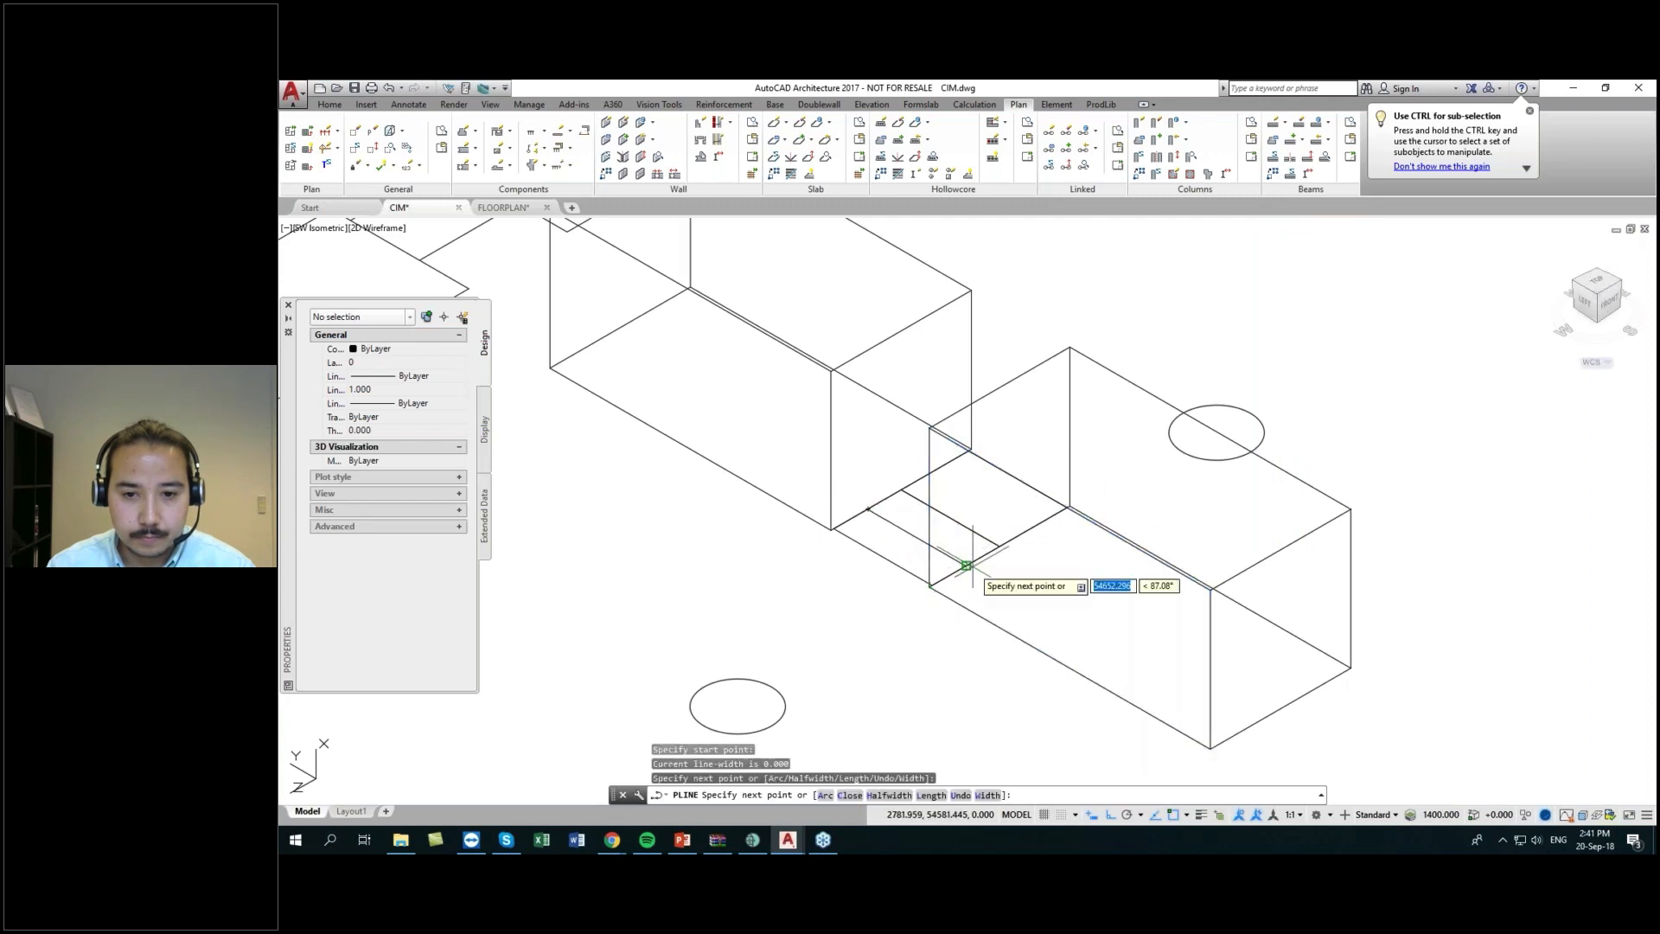
{"action": "key", "text": "Return"}
{"action": "mouse_move", "coordinate": [1017, 533]}
{"action": "middle_mouse_down"}
{"action": "mouse_move", "coordinate": [1093, 643]}
{"action": "mouse_move", "coordinate": [1052, 485]}
{"action": "middle_mouse_up"}
{"action": "key", "text": "Return"}
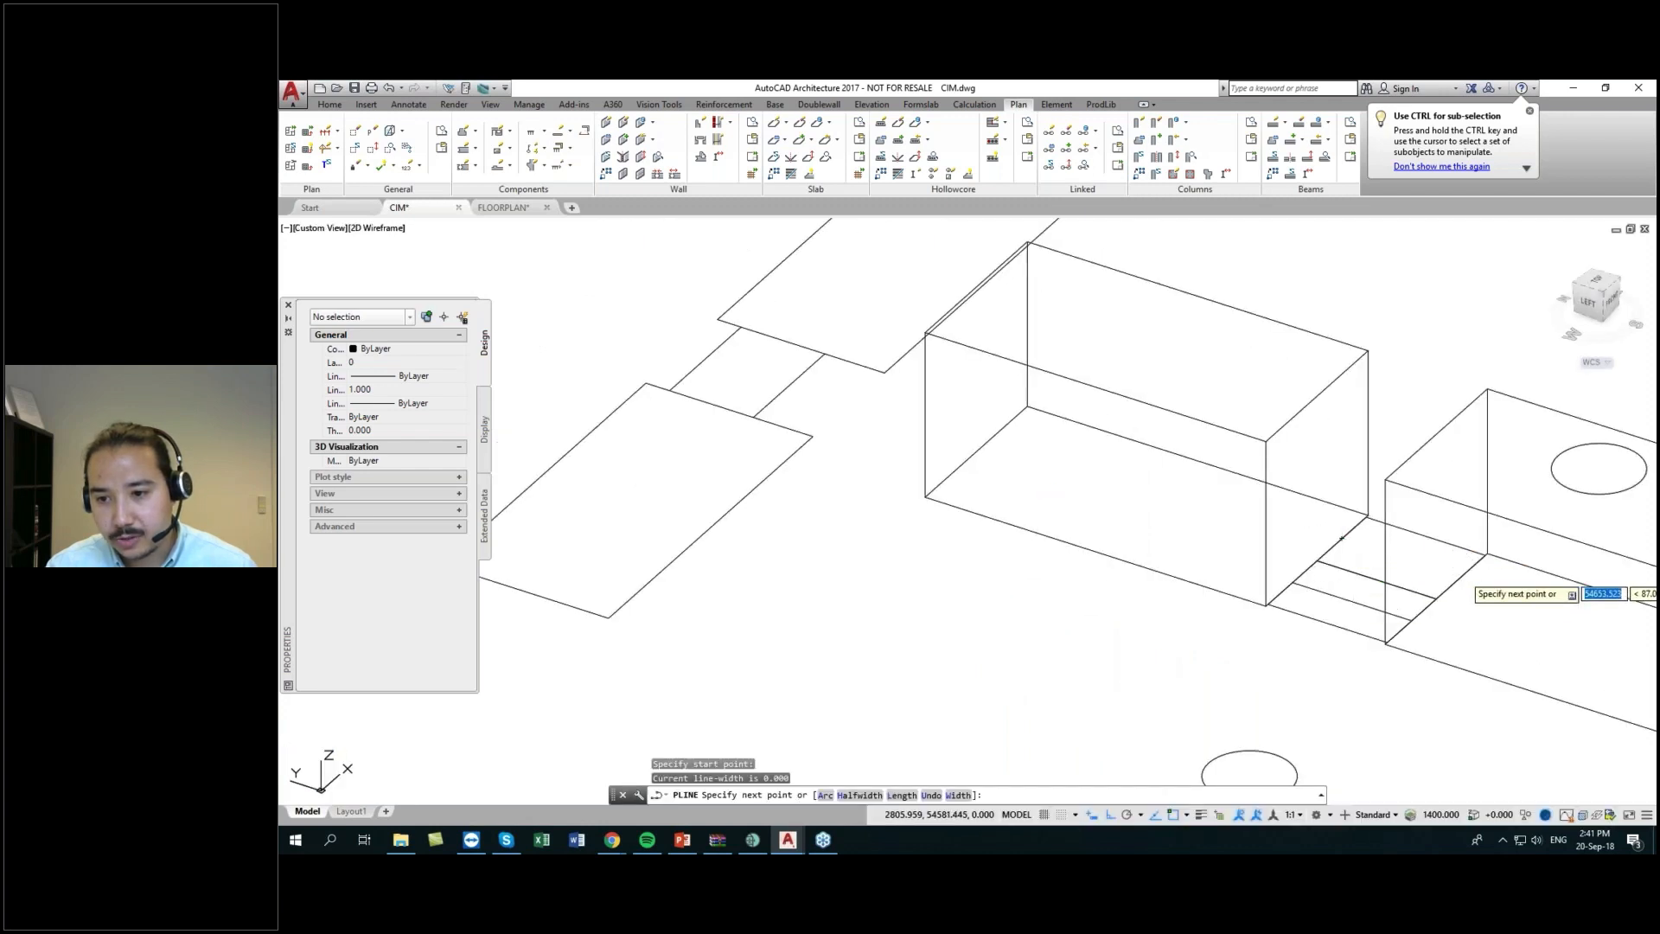
{"action": "left_click", "coordinate": [1461, 578]}
{"action": "middle_click_drag", "start_coordinate": [1391, 605], "coordinate": [1048, 553]}
{"action": "key", "text": "Return"}
- Sweep the two circles along the centre polylines to form the round connectors between the boxes
{"action": "middle_click_drag", "start_coordinate": [1083, 634], "coordinate": [1001, 633], "text": "shift"}
{"action": "middle_click_drag", "start_coordinate": [1001, 633], "coordinate": [1100, 586]}
{"action": "left_click", "coordinate": [967, 654]}
{"action": "left_click", "coordinate": [927, 683]}
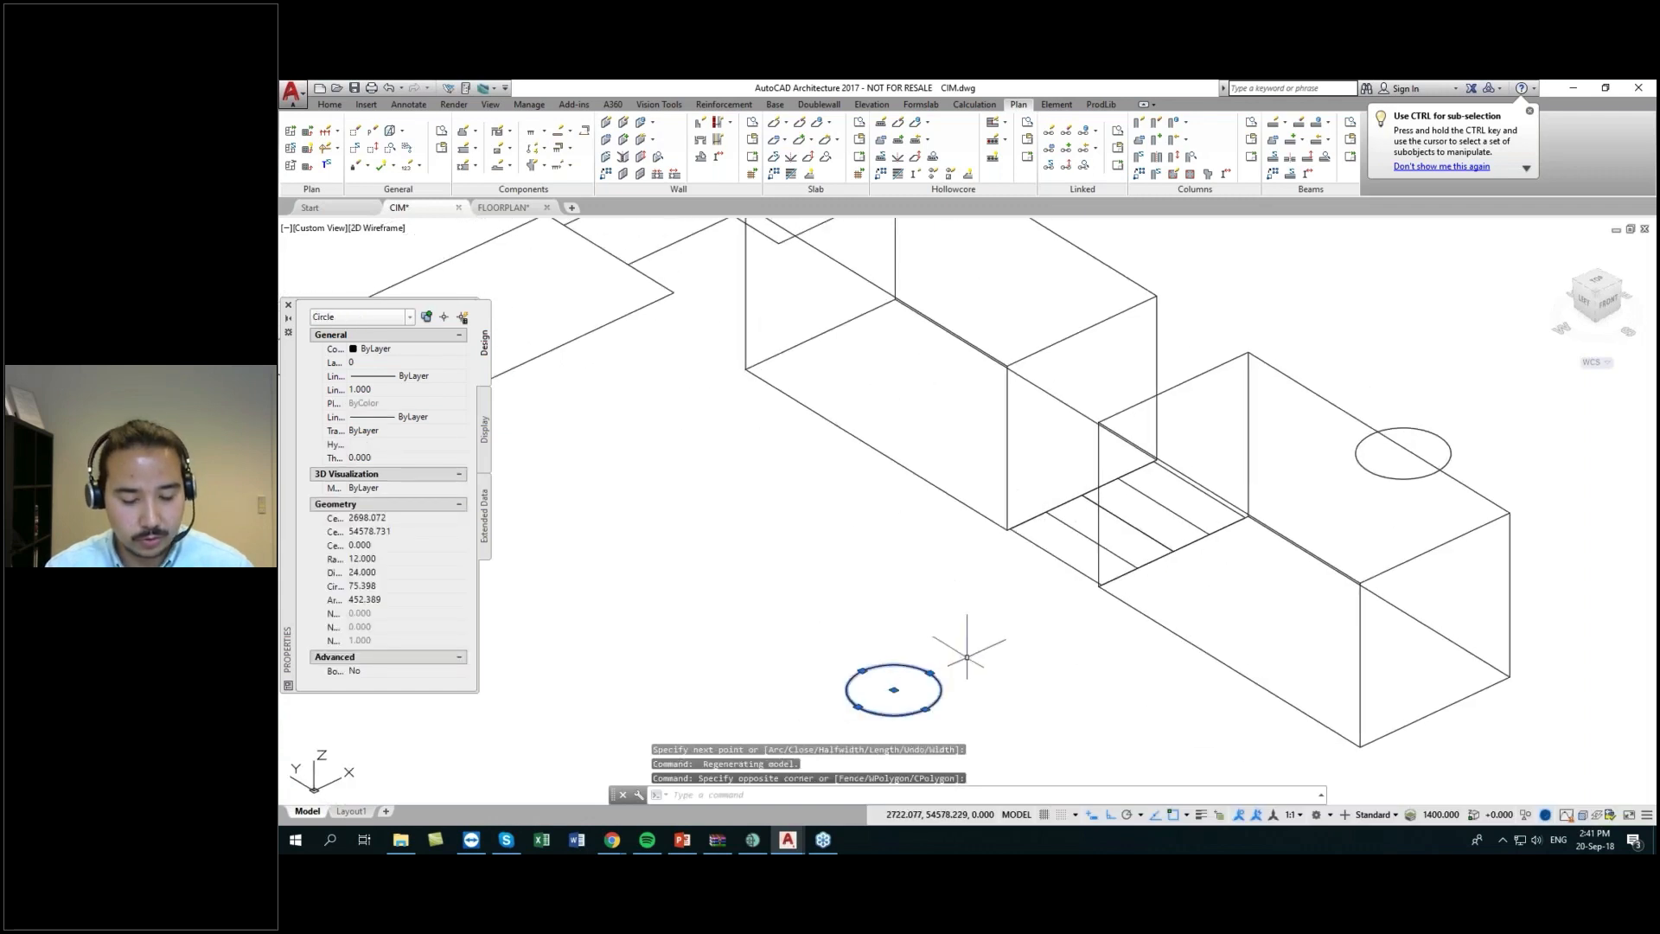
{"action": "type", "text": "SW"}
{"action": "key", "text": "Return"}
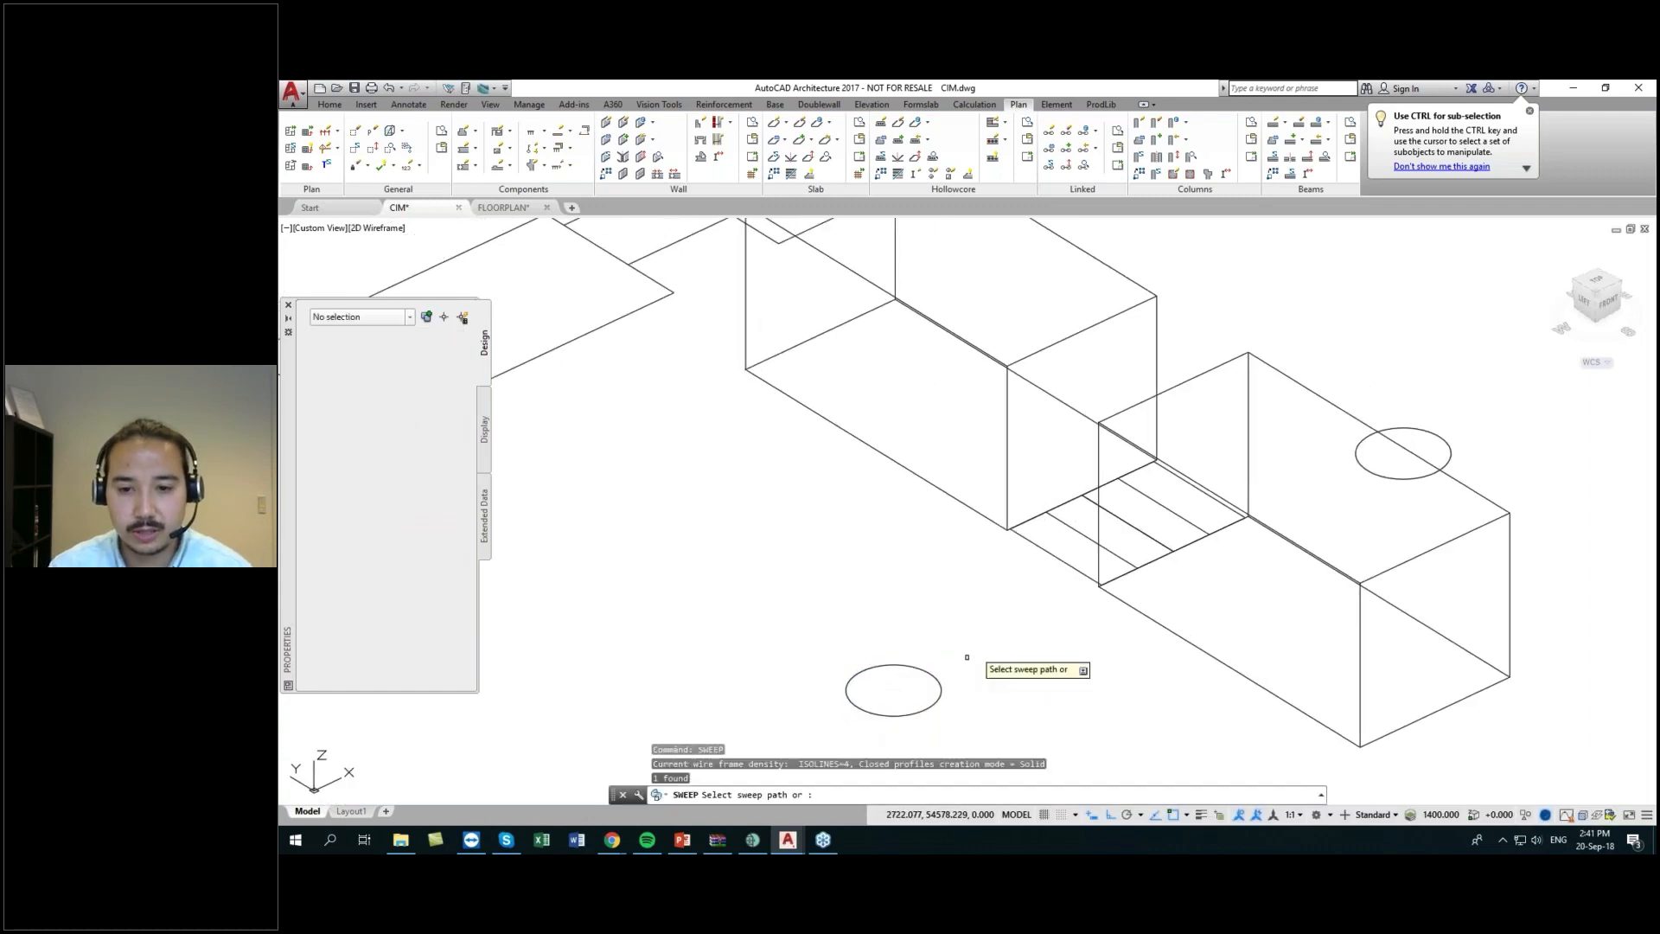
{"action": "middle_click_drag", "start_coordinate": [1296, 526], "coordinate": [1172, 593]}
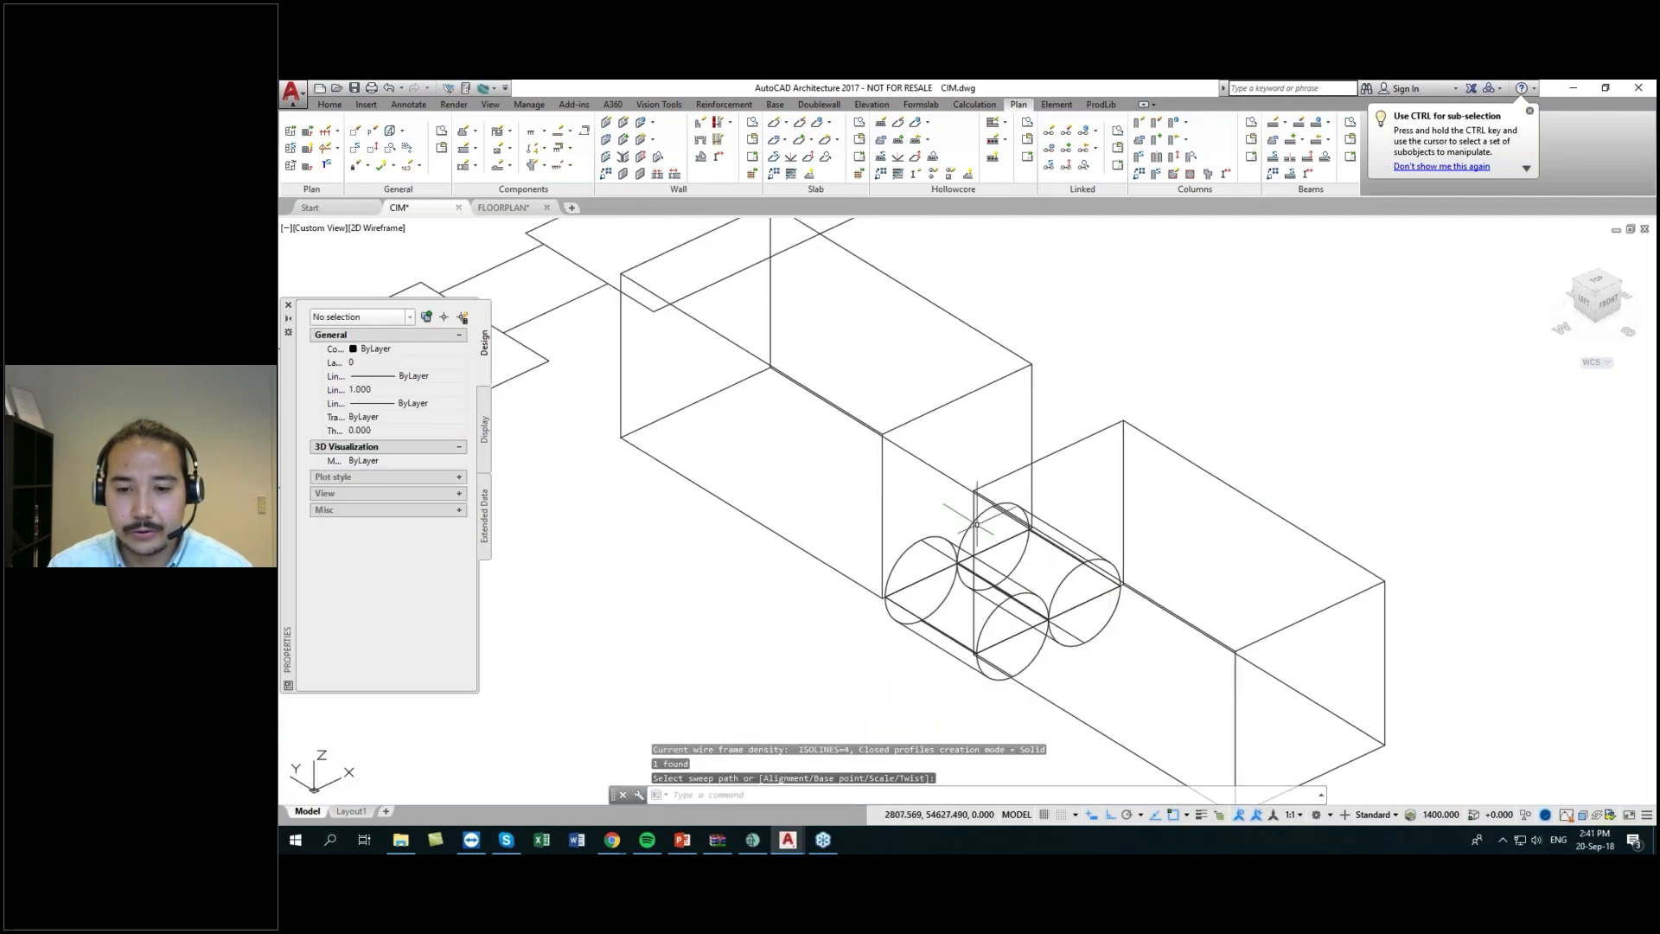
- Examine the finished electrical box solids and the swept panel connection loop
{"action": "scroll", "coordinate": [976, 524], "scroll_direction": "down", "scroll_amount": 3}
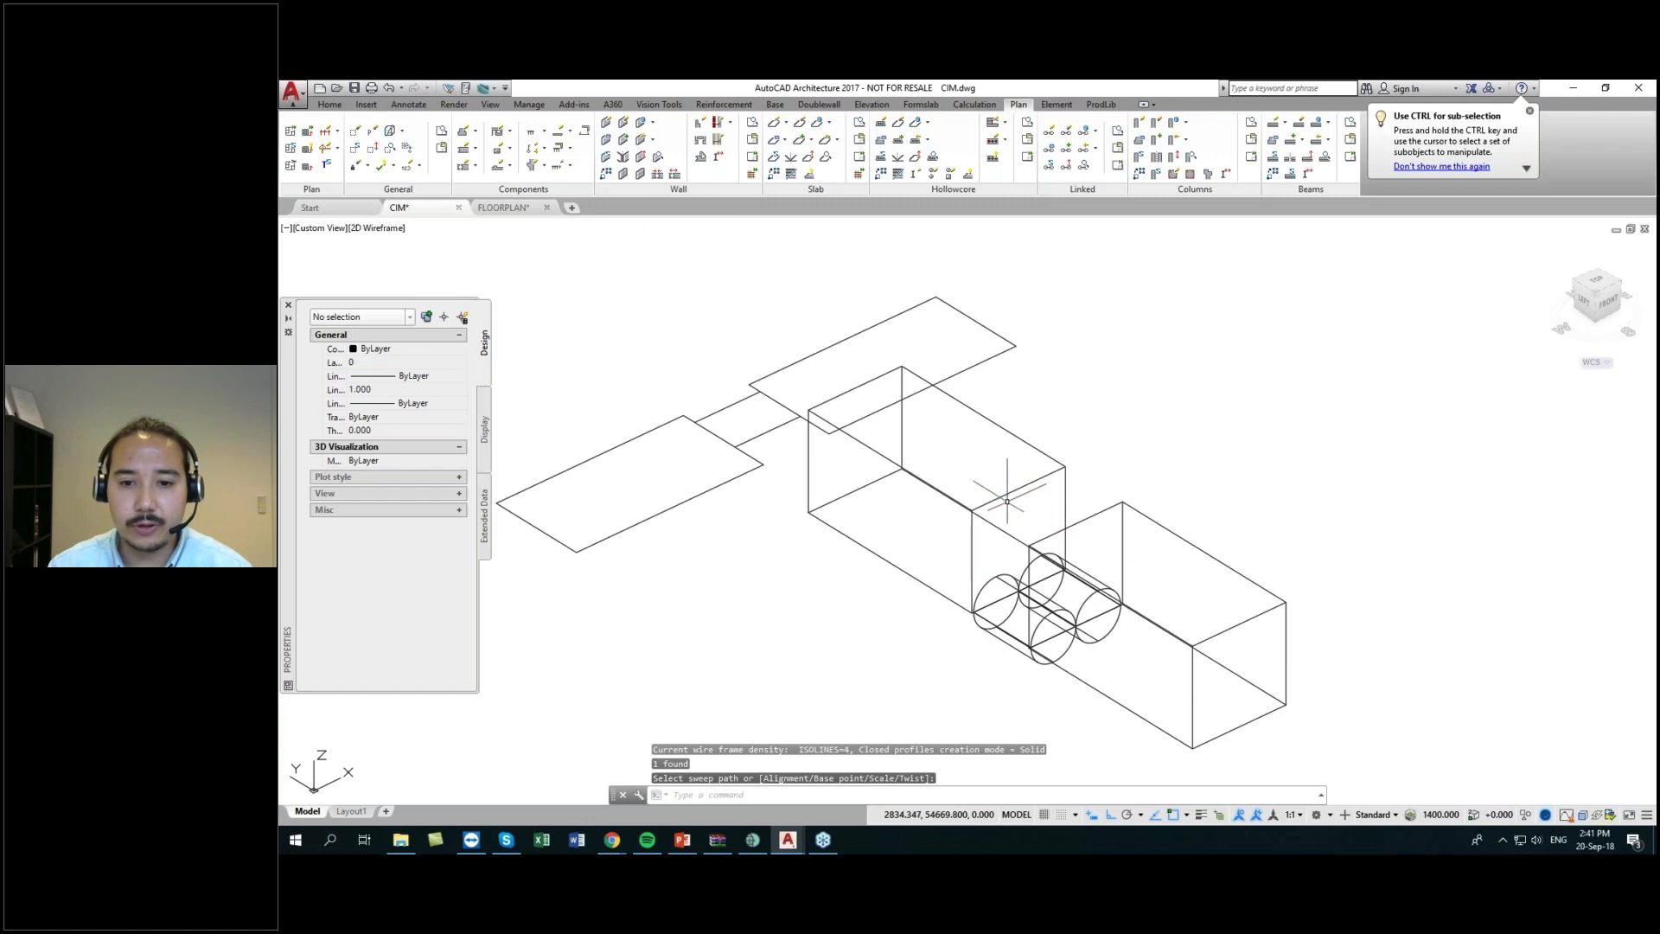
{"action": "scroll", "coordinate": [1043, 550], "scroll_direction": "down", "scroll_amount": 4}
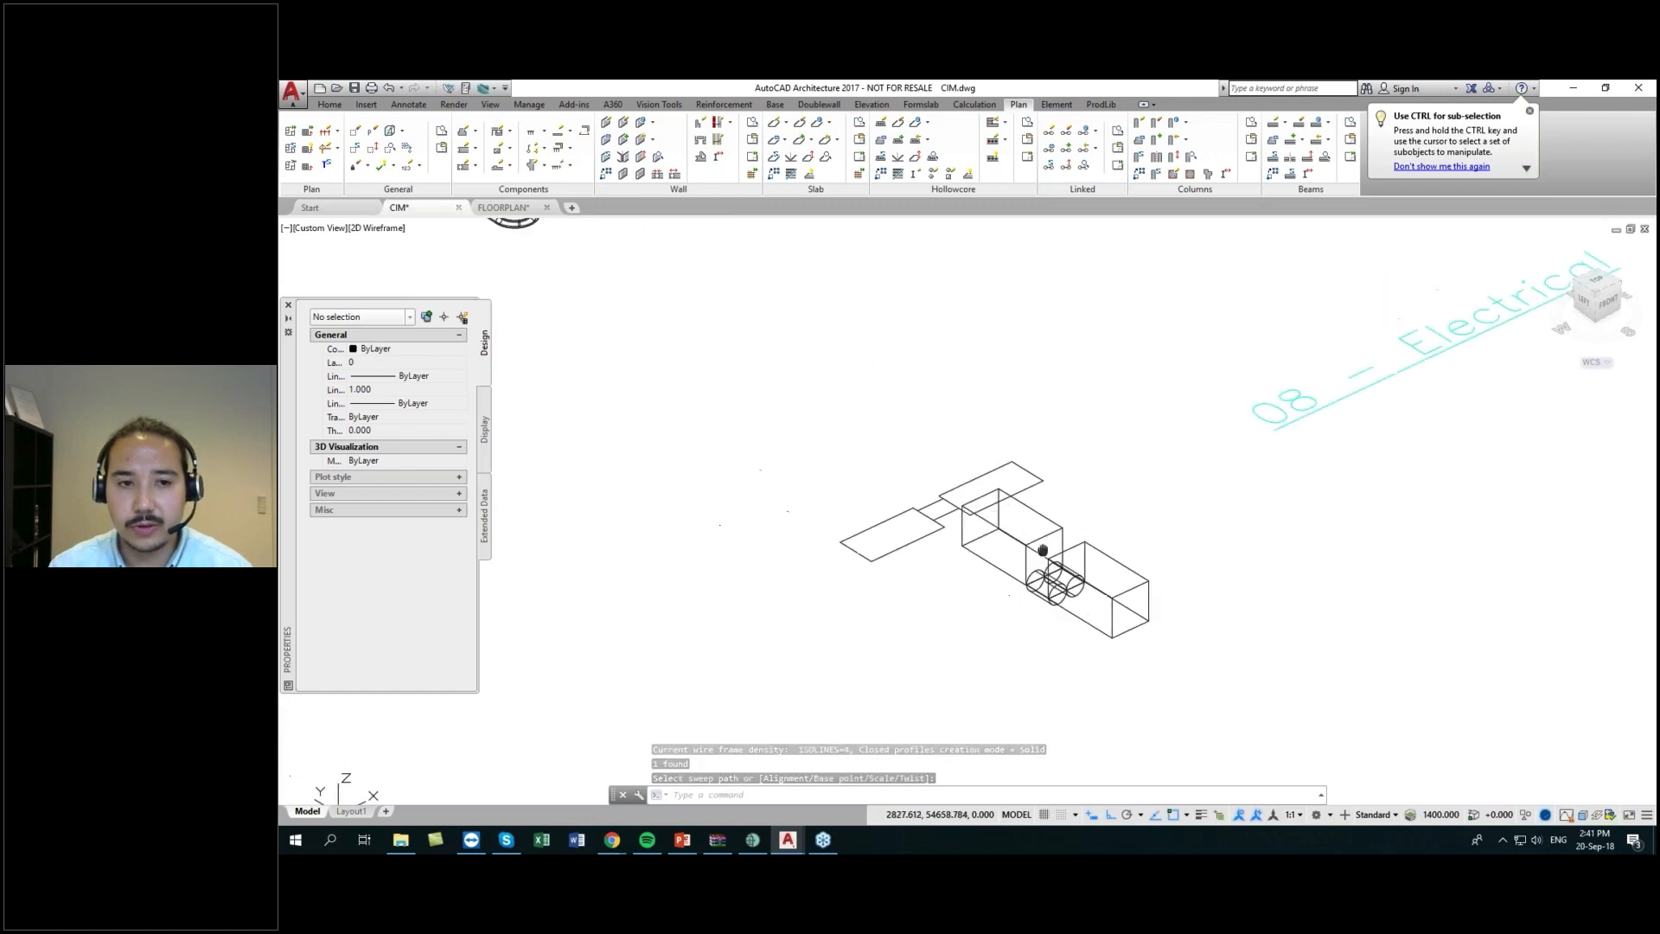
{"action": "middle_click_drag", "start_coordinate": [1043, 550], "coordinate": [1069, 572]}
{"action": "middle_click_drag", "start_coordinate": [952, 521], "coordinate": [1096, 702]}
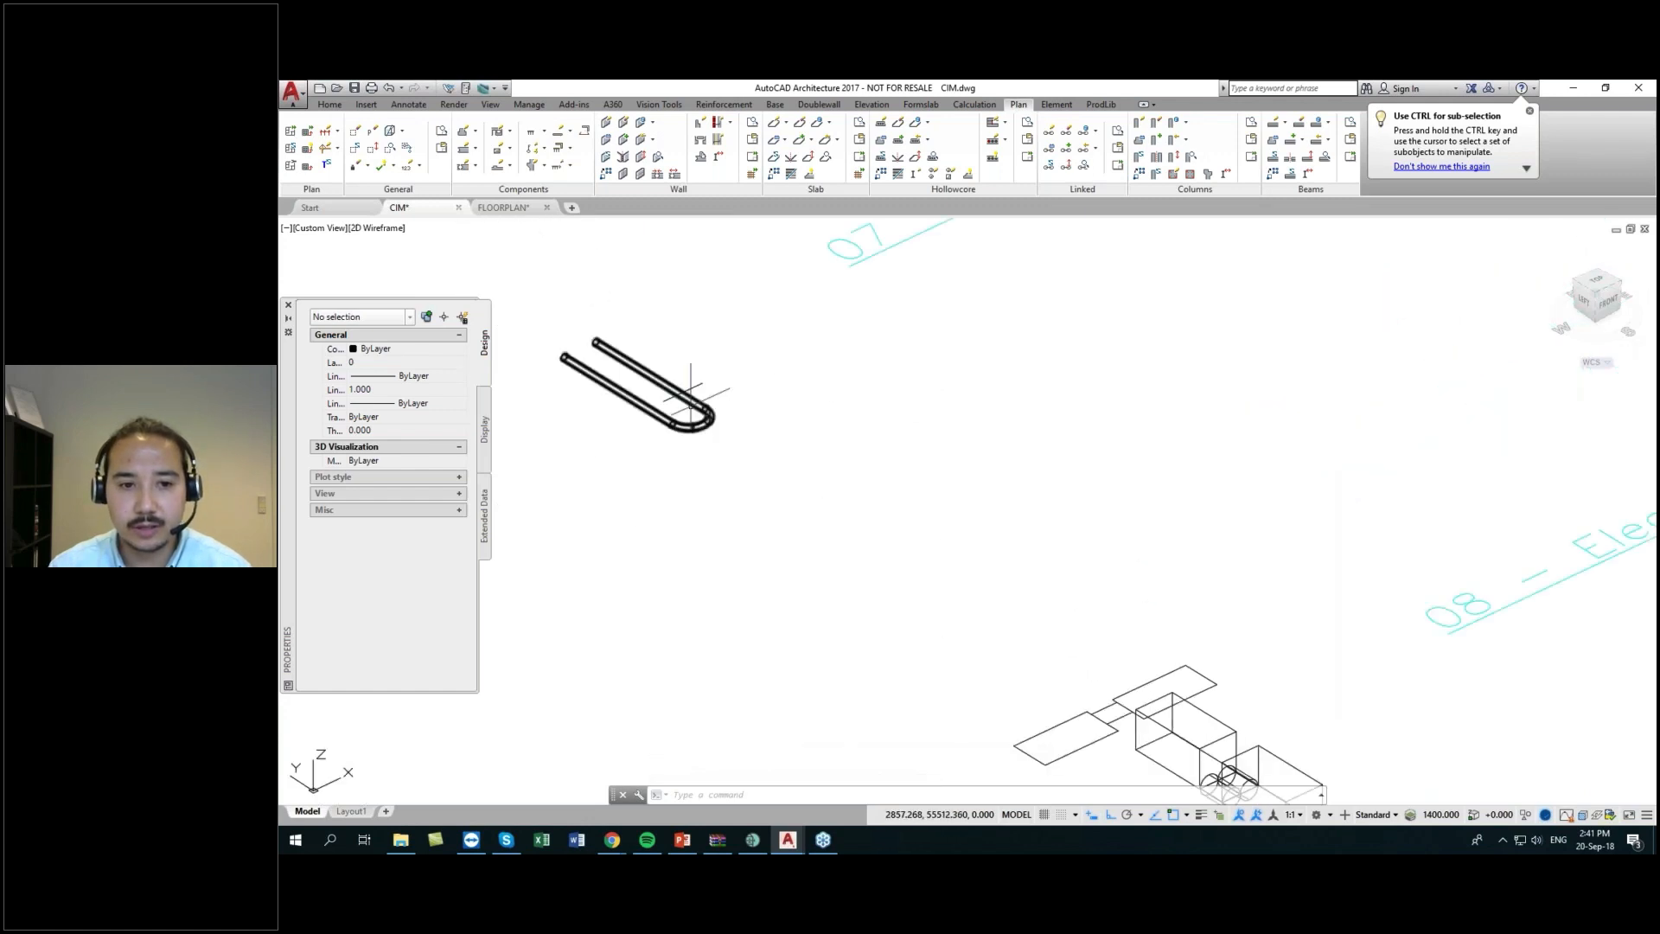
{"action": "scroll", "coordinate": [690, 397], "scroll_direction": "up", "scroll_amount": 5}
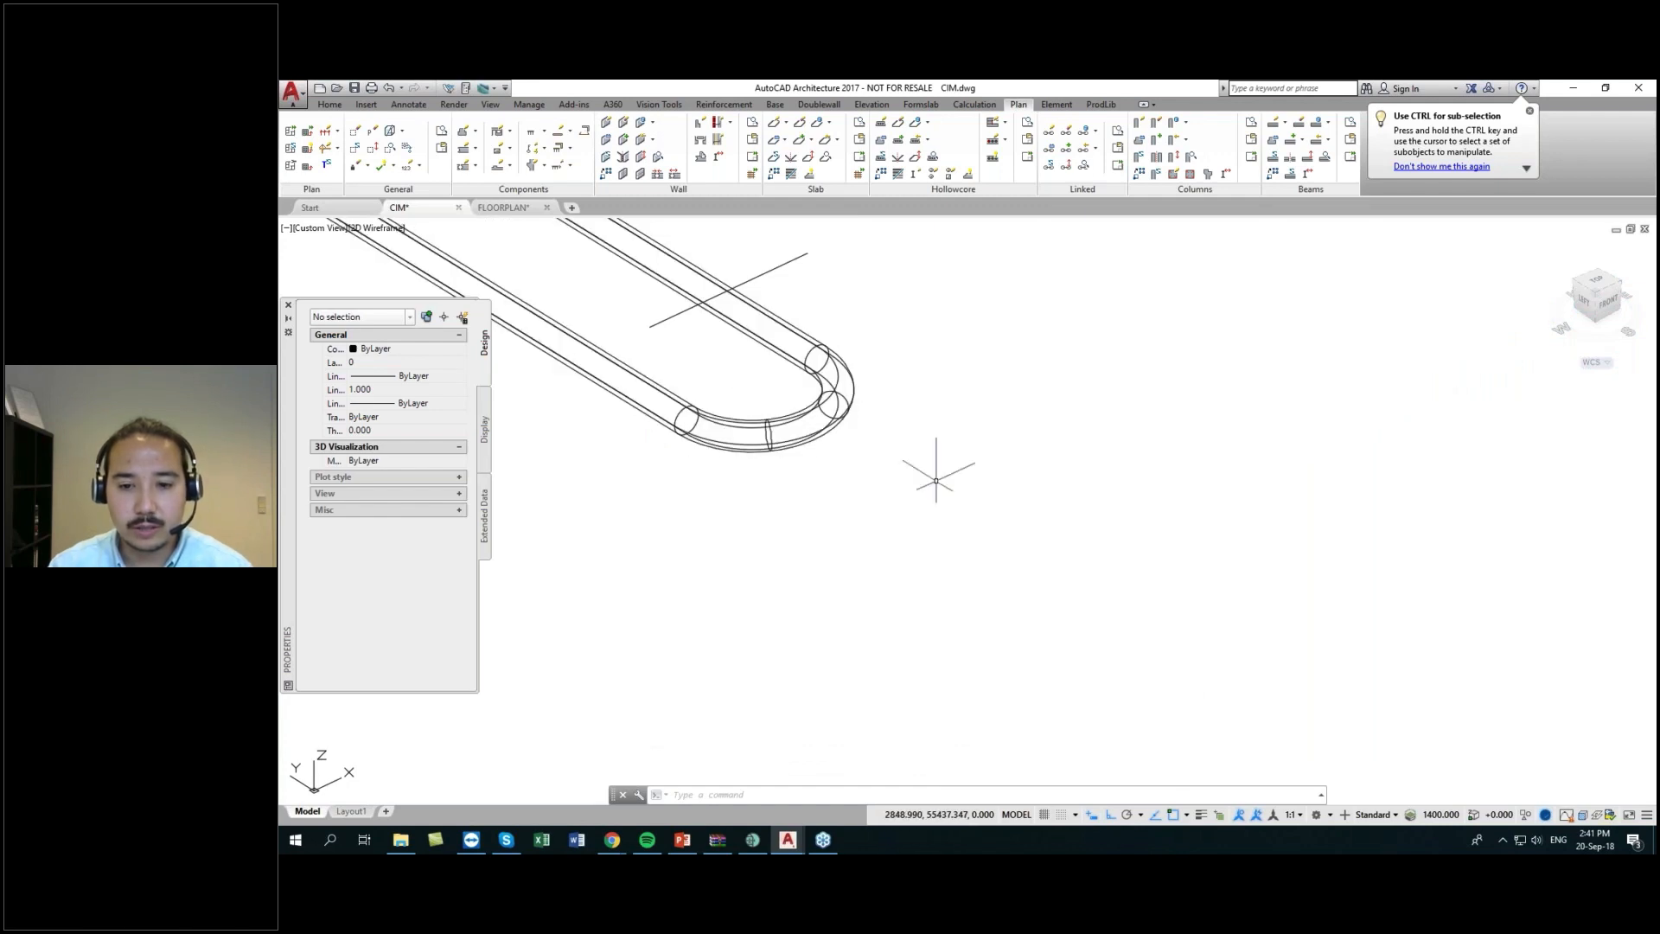
{"action": "scroll", "coordinate": [951, 501], "scroll_direction": "down", "scroll_amount": 5}
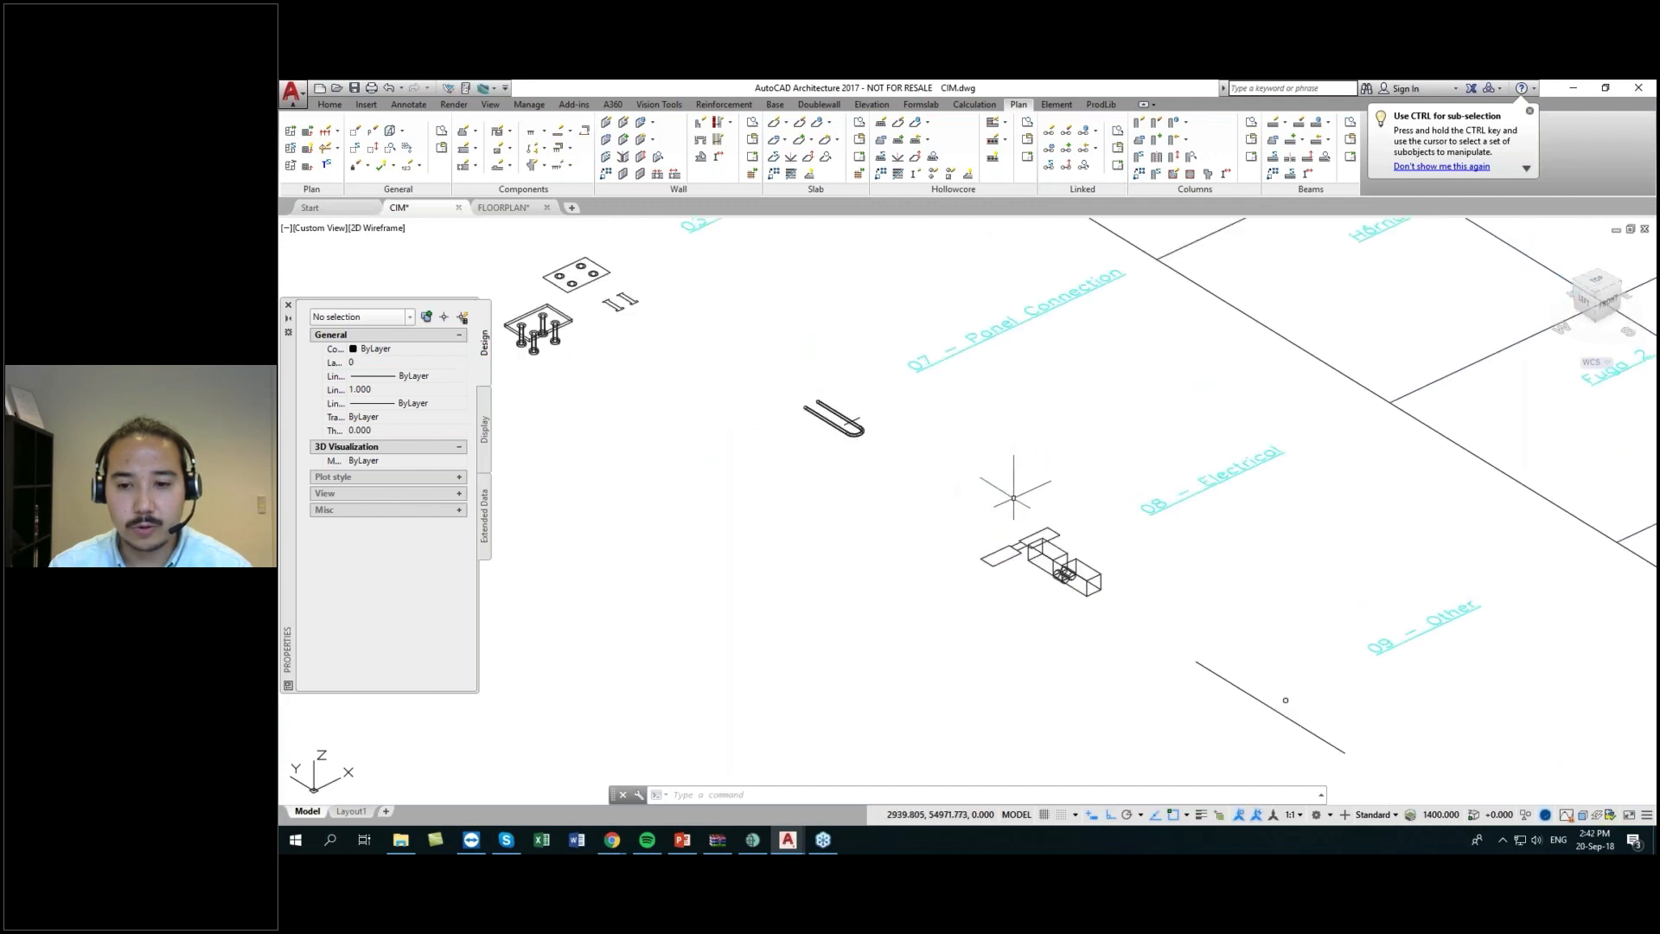
{"action": "scroll", "coordinate": [895, 426], "scroll_direction": "up", "scroll_amount": 5}
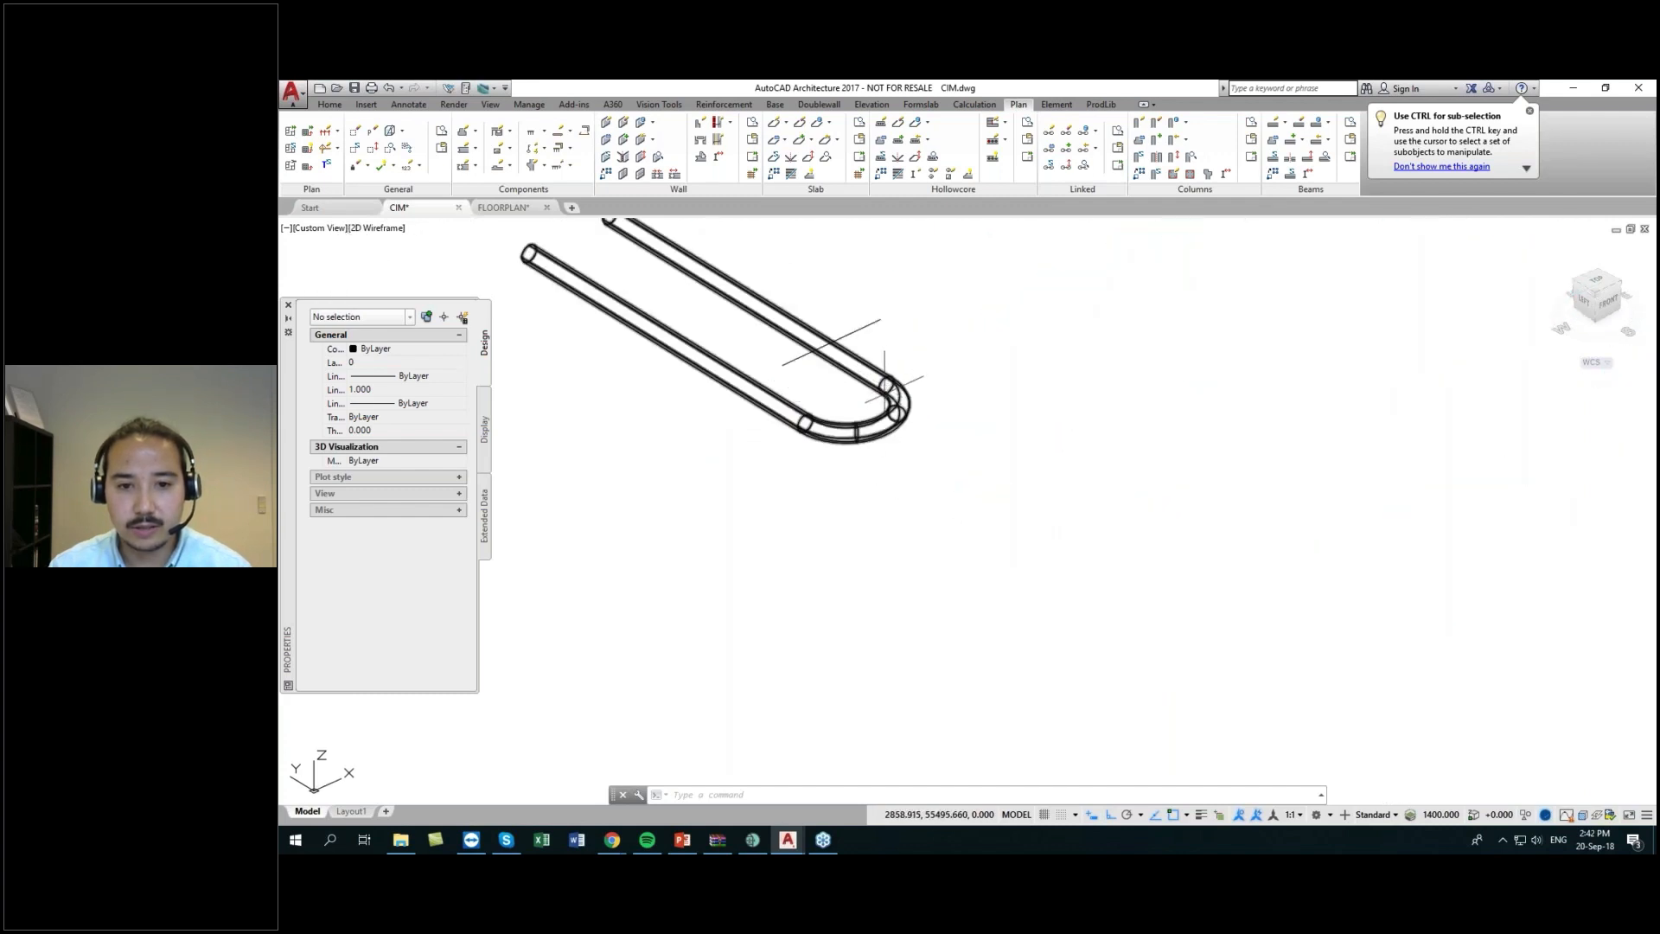
{"action": "scroll", "coordinate": [865, 432], "scroll_direction": "down", "scroll_amount": 5}
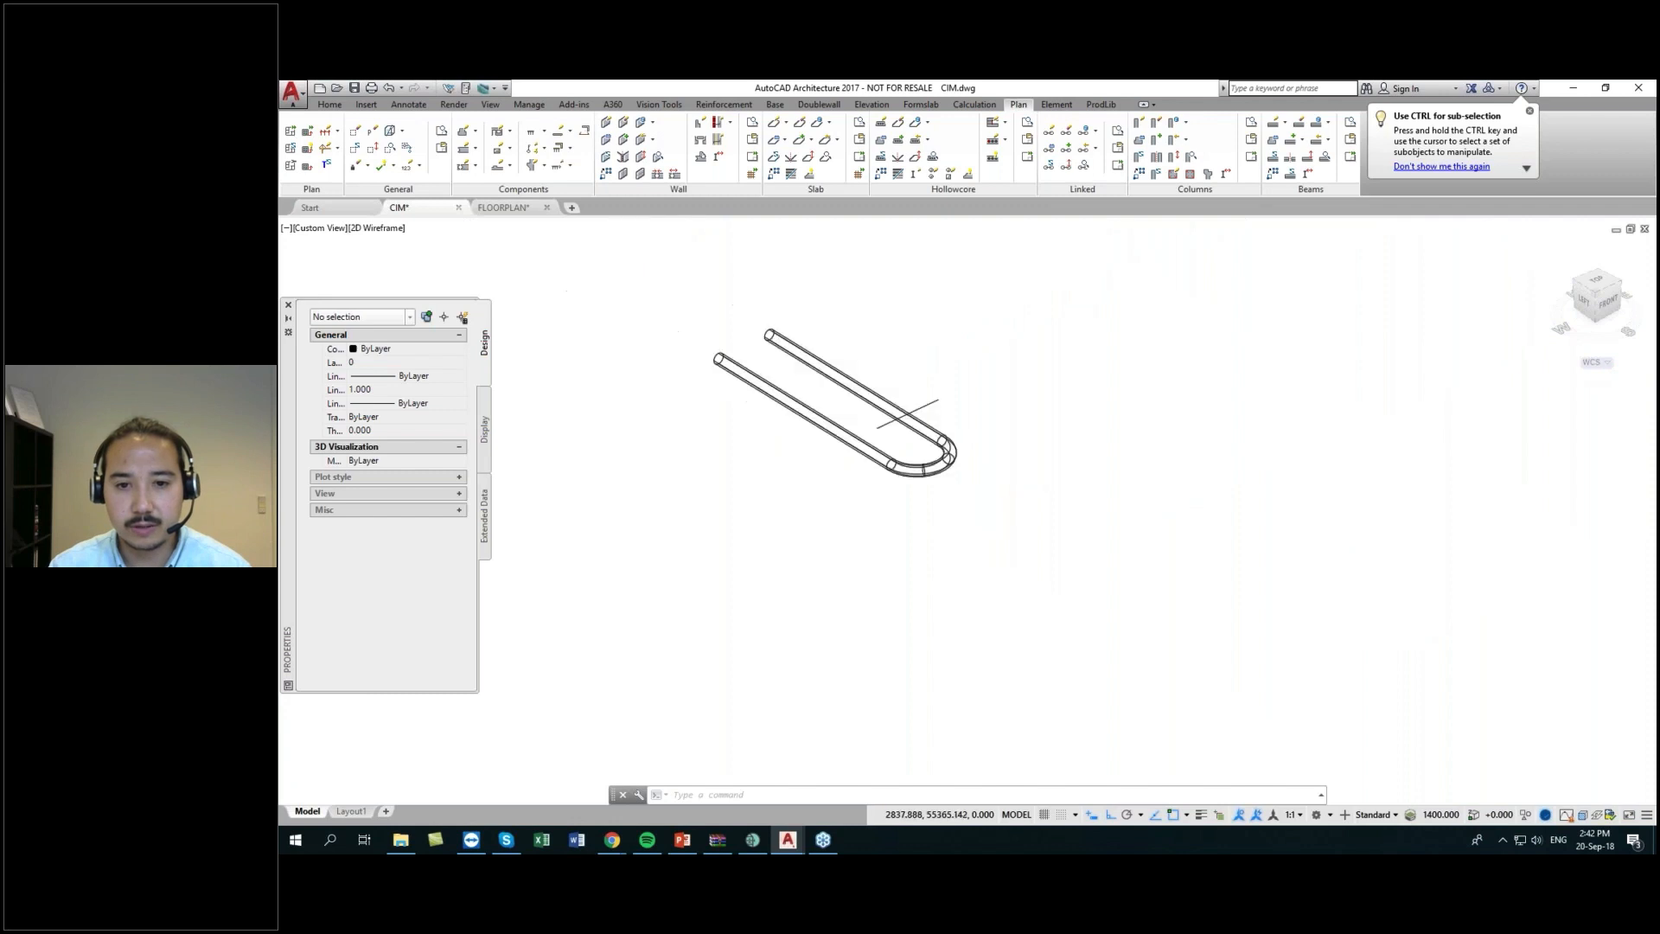
- Move the two electrical box solids and their round connectors clear of the flat 2D outline
{"action": "scroll", "coordinate": [951, 497], "scroll_direction": "up", "scroll_amount": 6}
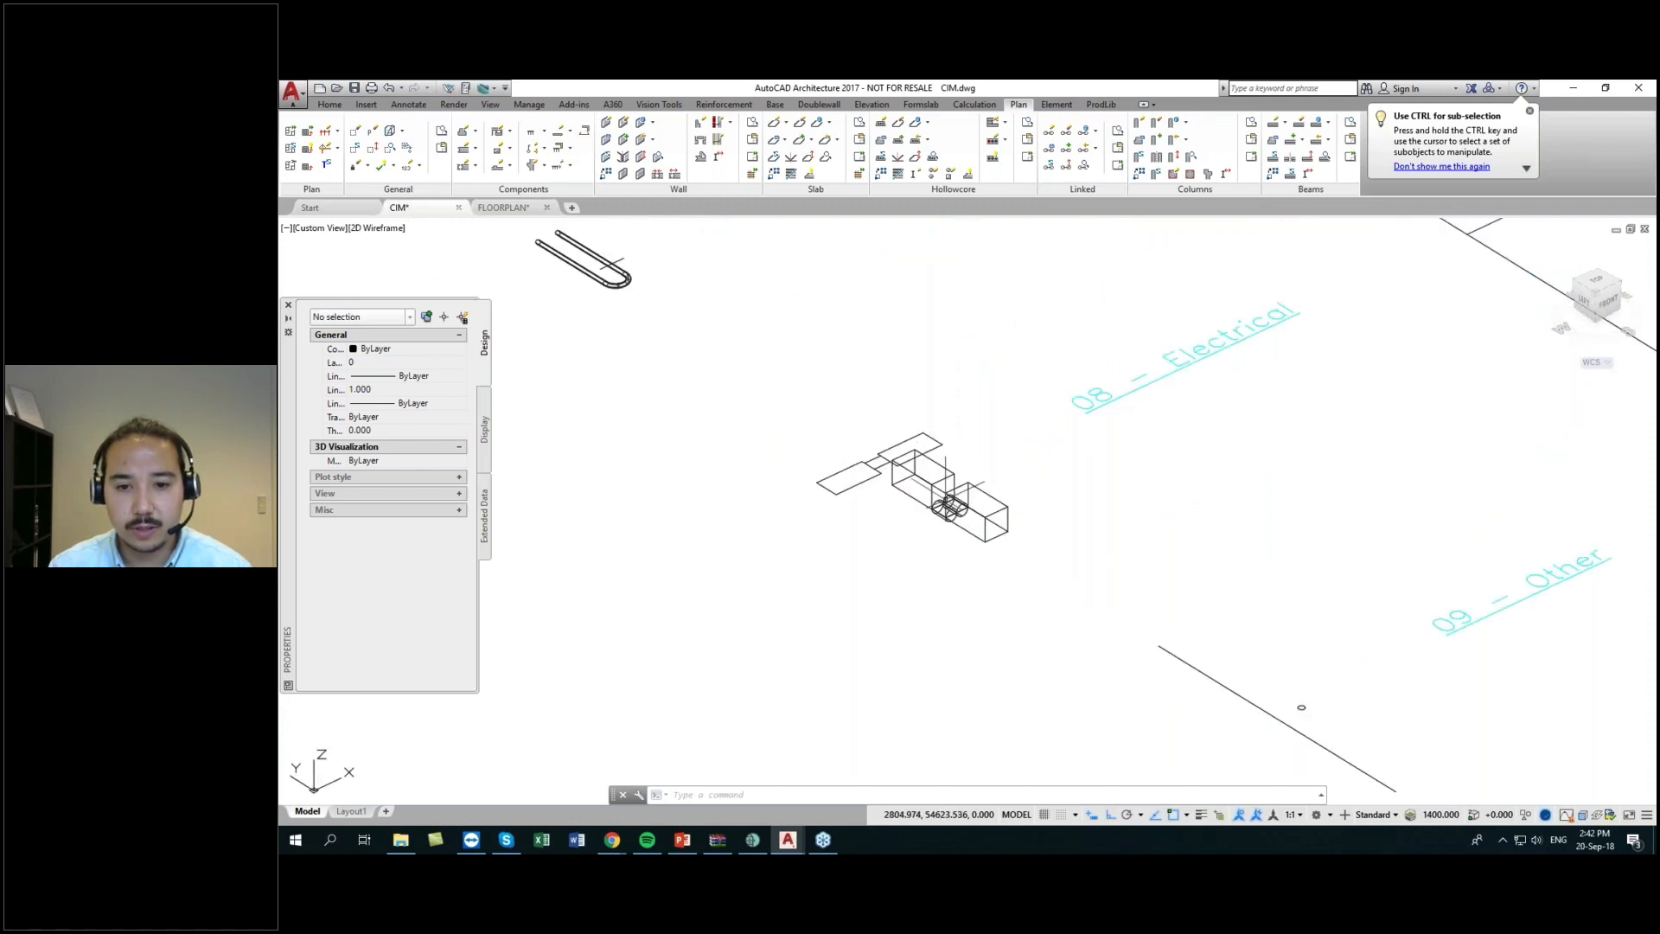
{"action": "scroll", "coordinate": [986, 480], "scroll_direction": "down", "scroll_amount": 5}
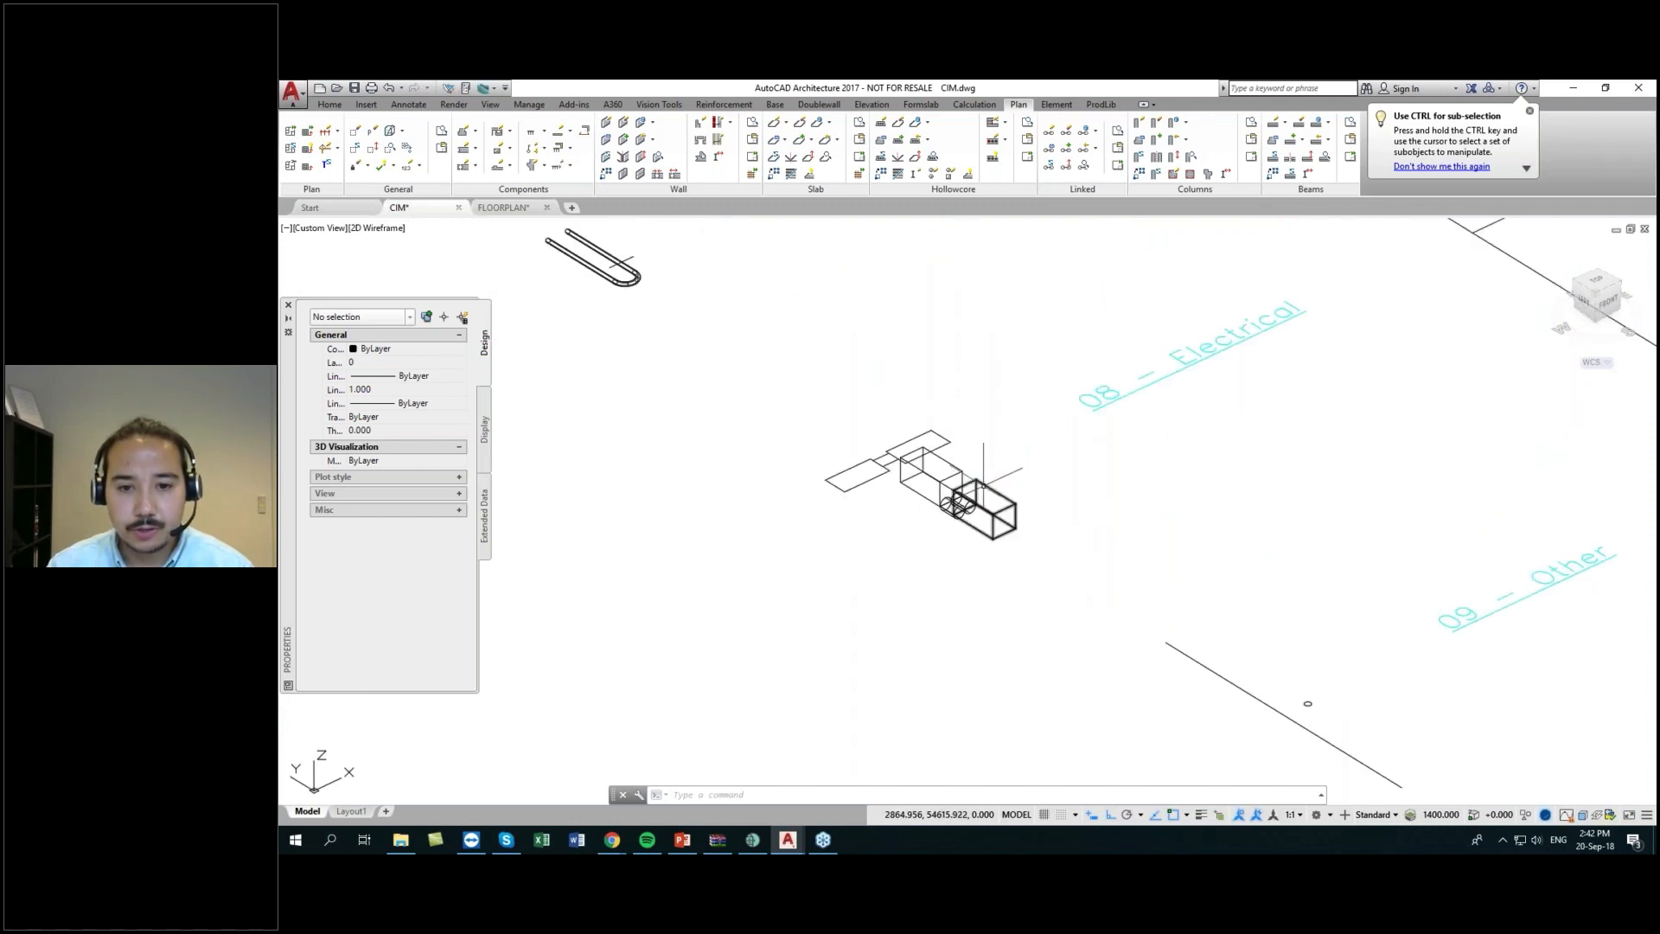
{"action": "left_click", "coordinate": [987, 480]}
{"action": "scroll", "coordinate": [960, 480], "scroll_direction": "up", "scroll_amount": 6}
{"action": "left_click", "coordinate": [963, 476]}
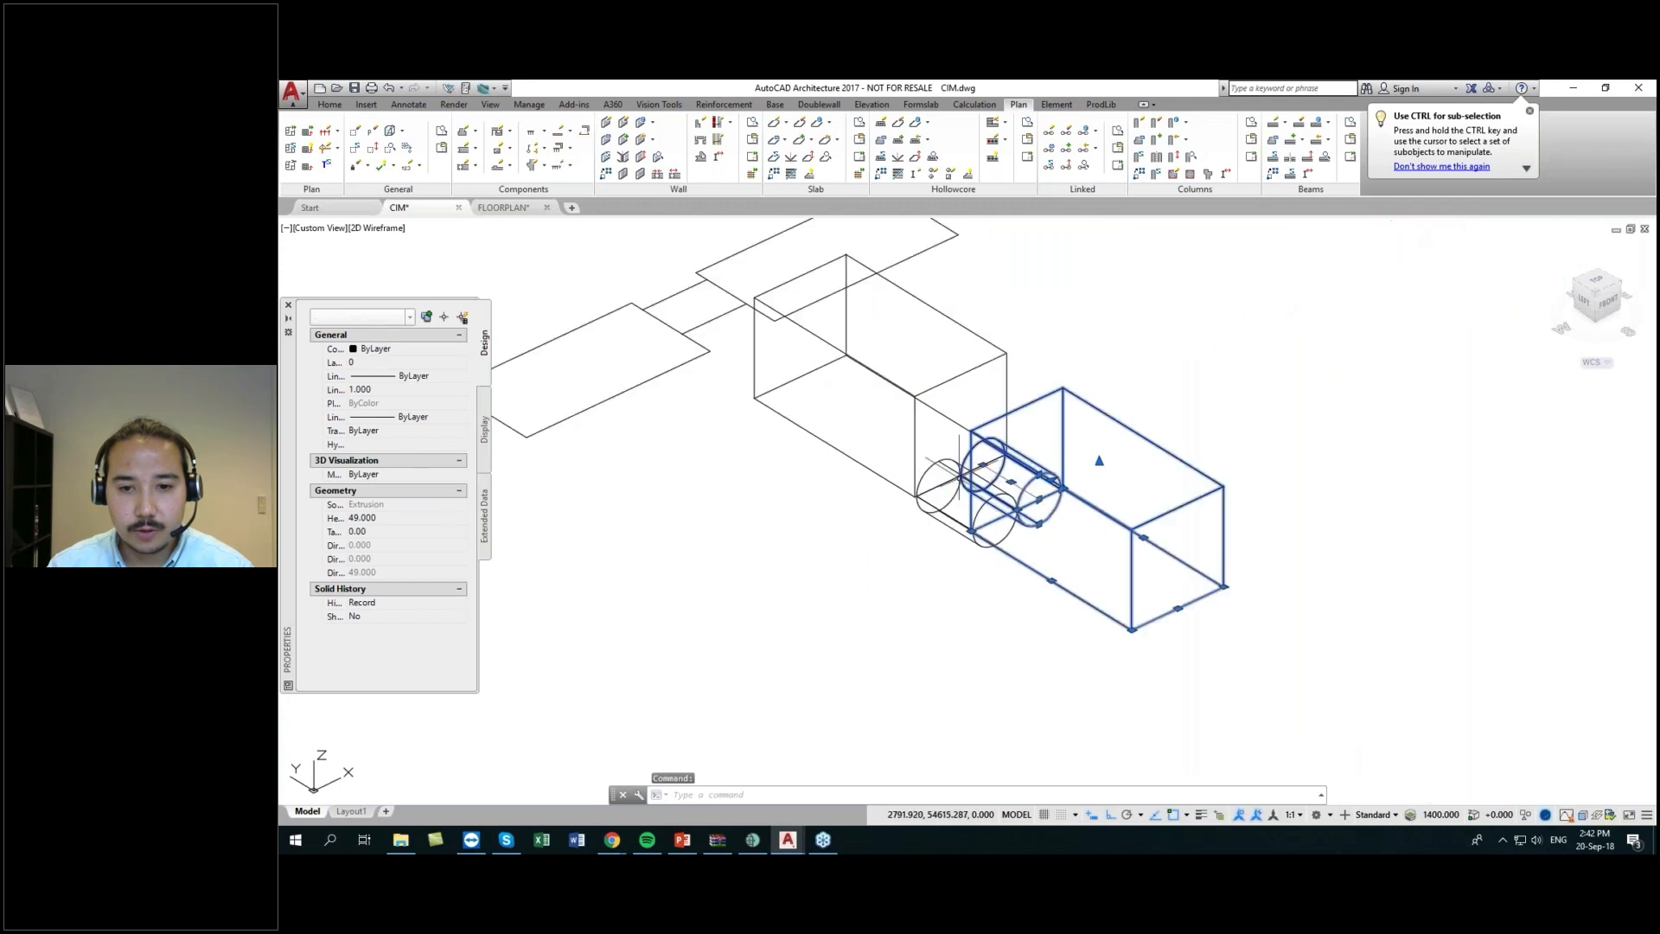
{"action": "left_click", "coordinate": [938, 471]}
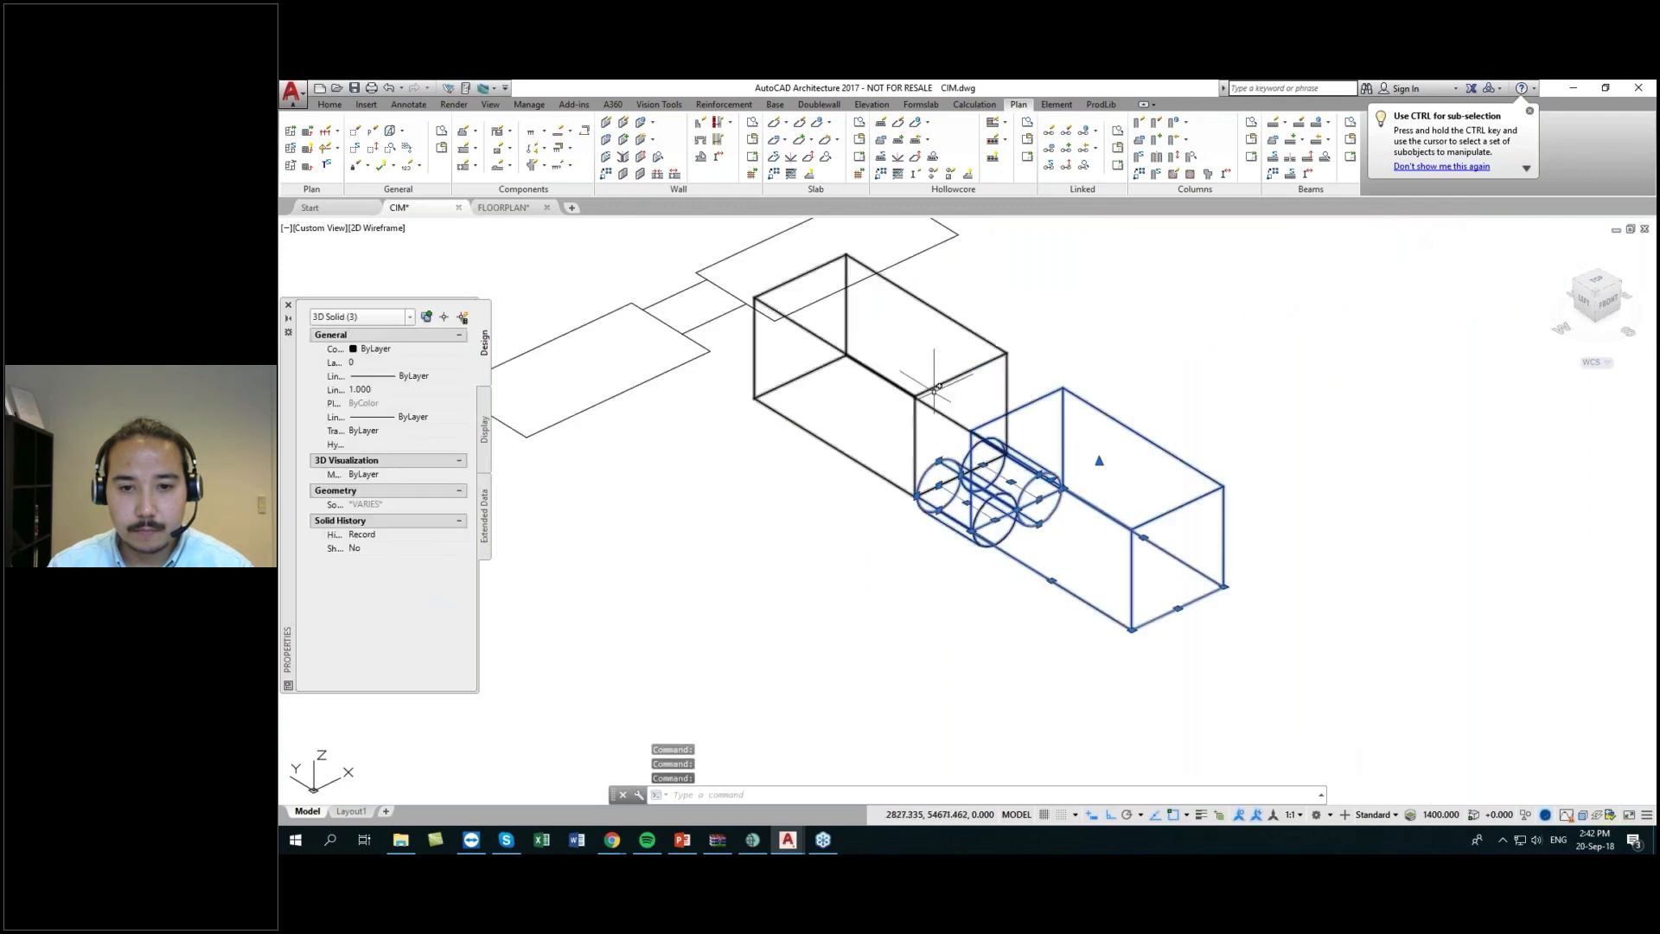
{"action": "left_click", "coordinate": [834, 447]}
{"action": "key", "text": "Return"}
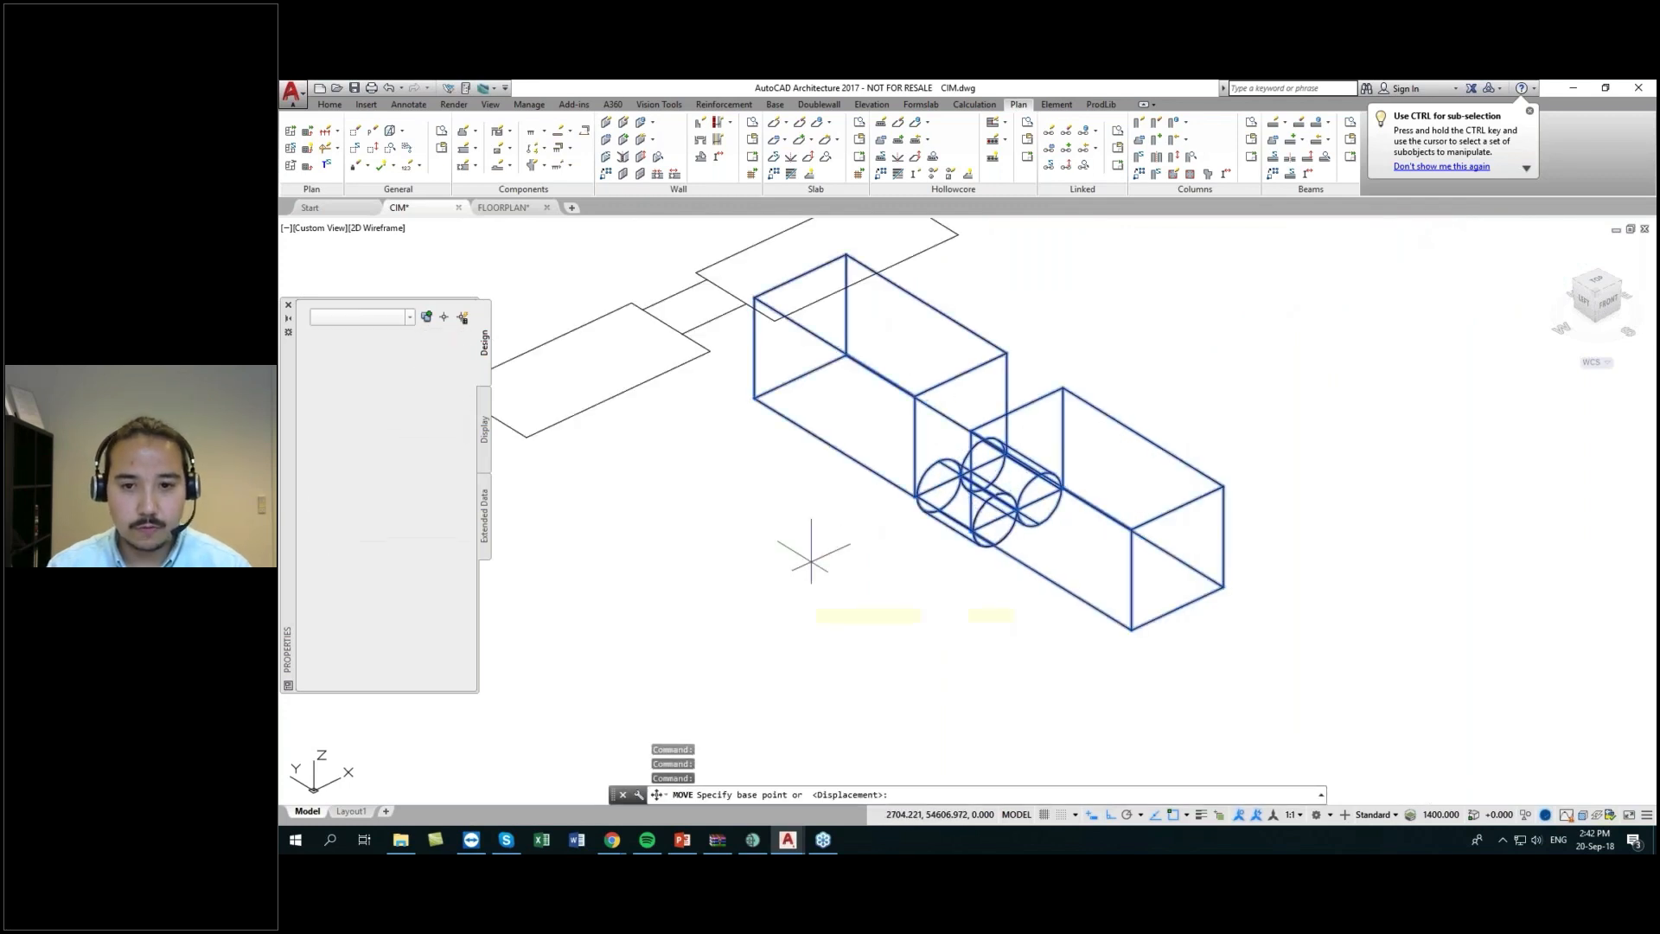
{"action": "left_click", "coordinate": [865, 596]}
{"action": "scroll", "coordinate": [958, 606], "scroll_direction": "down", "scroll_amount": 5}
{"action": "middle_click_drag", "start_coordinate": [958, 606], "coordinate": [1184, 471]}
{"action": "left_click", "coordinate": [923, 580]}
- Rotate the four electrical box solids a quarter turn in plan so they run parallel to the flat outline
{"action": "left_click", "coordinate": [850, 441]}
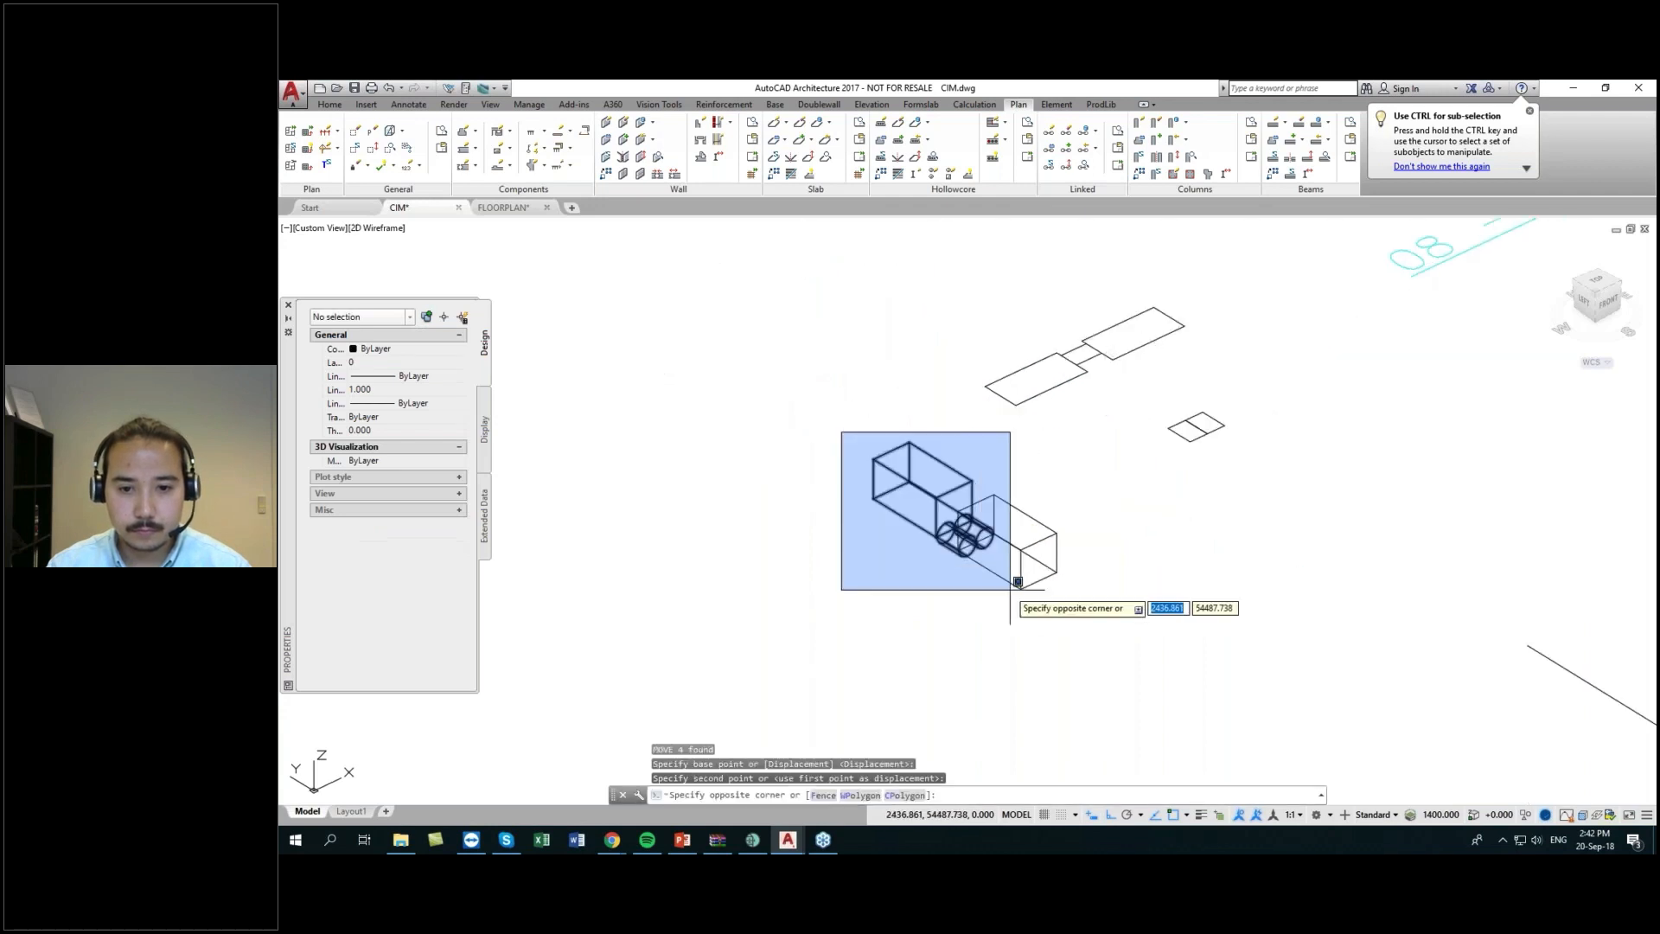
{"action": "left_click", "coordinate": [1073, 594]}
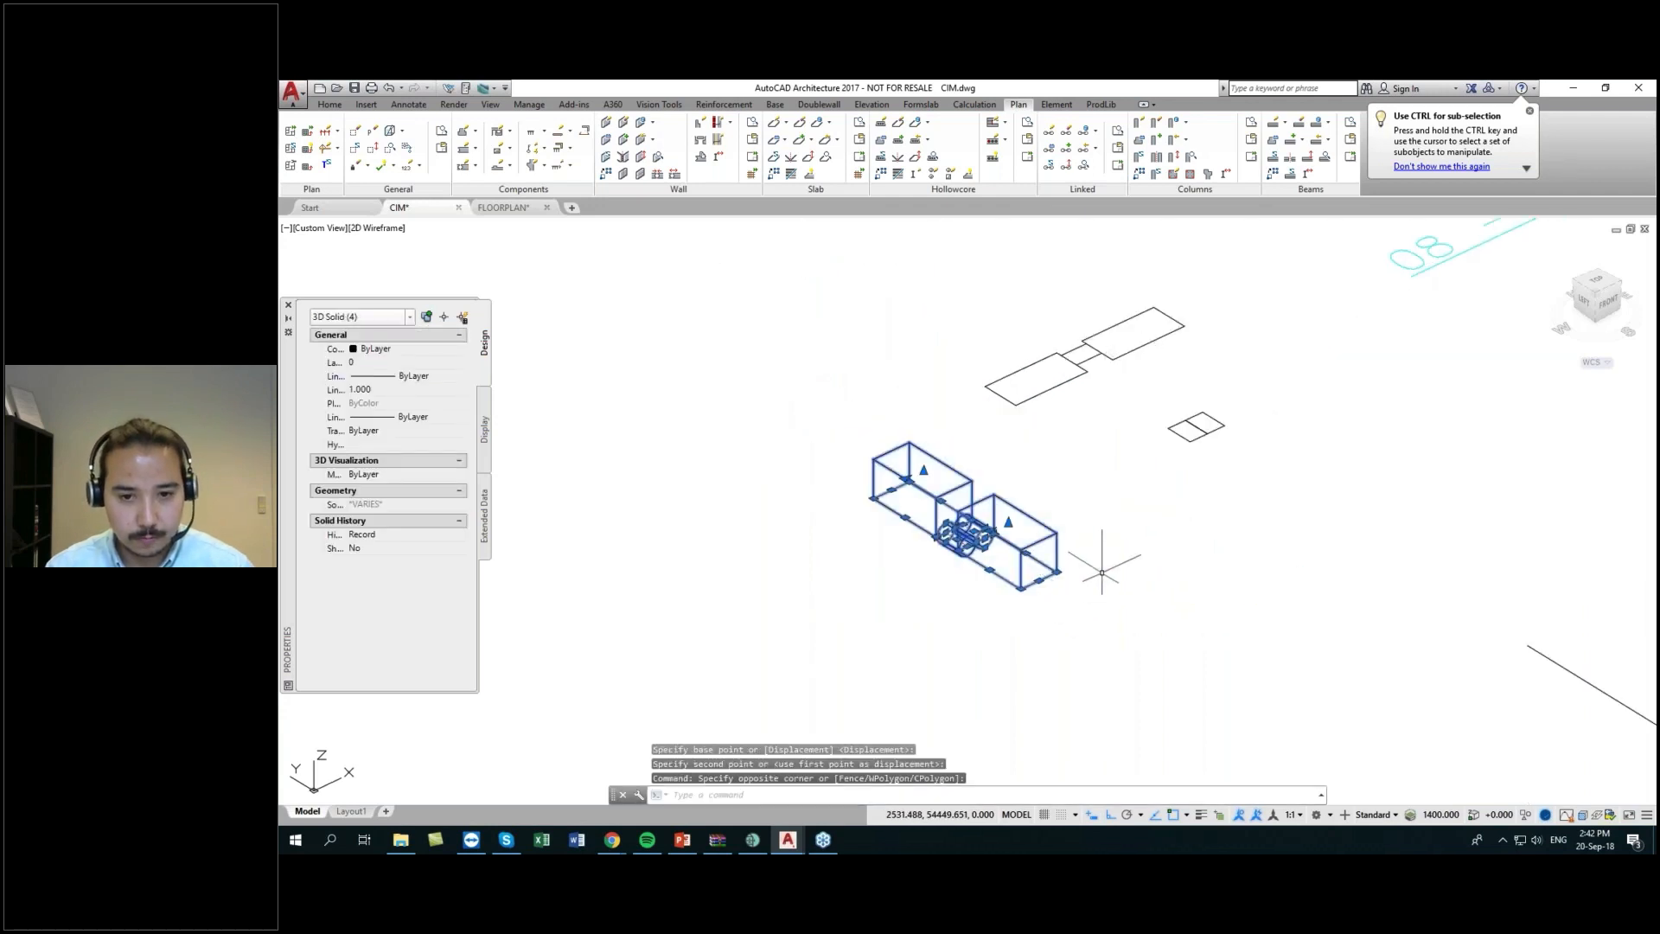
{"action": "type", "text": "ro"}
{"action": "key", "text": "Return"}
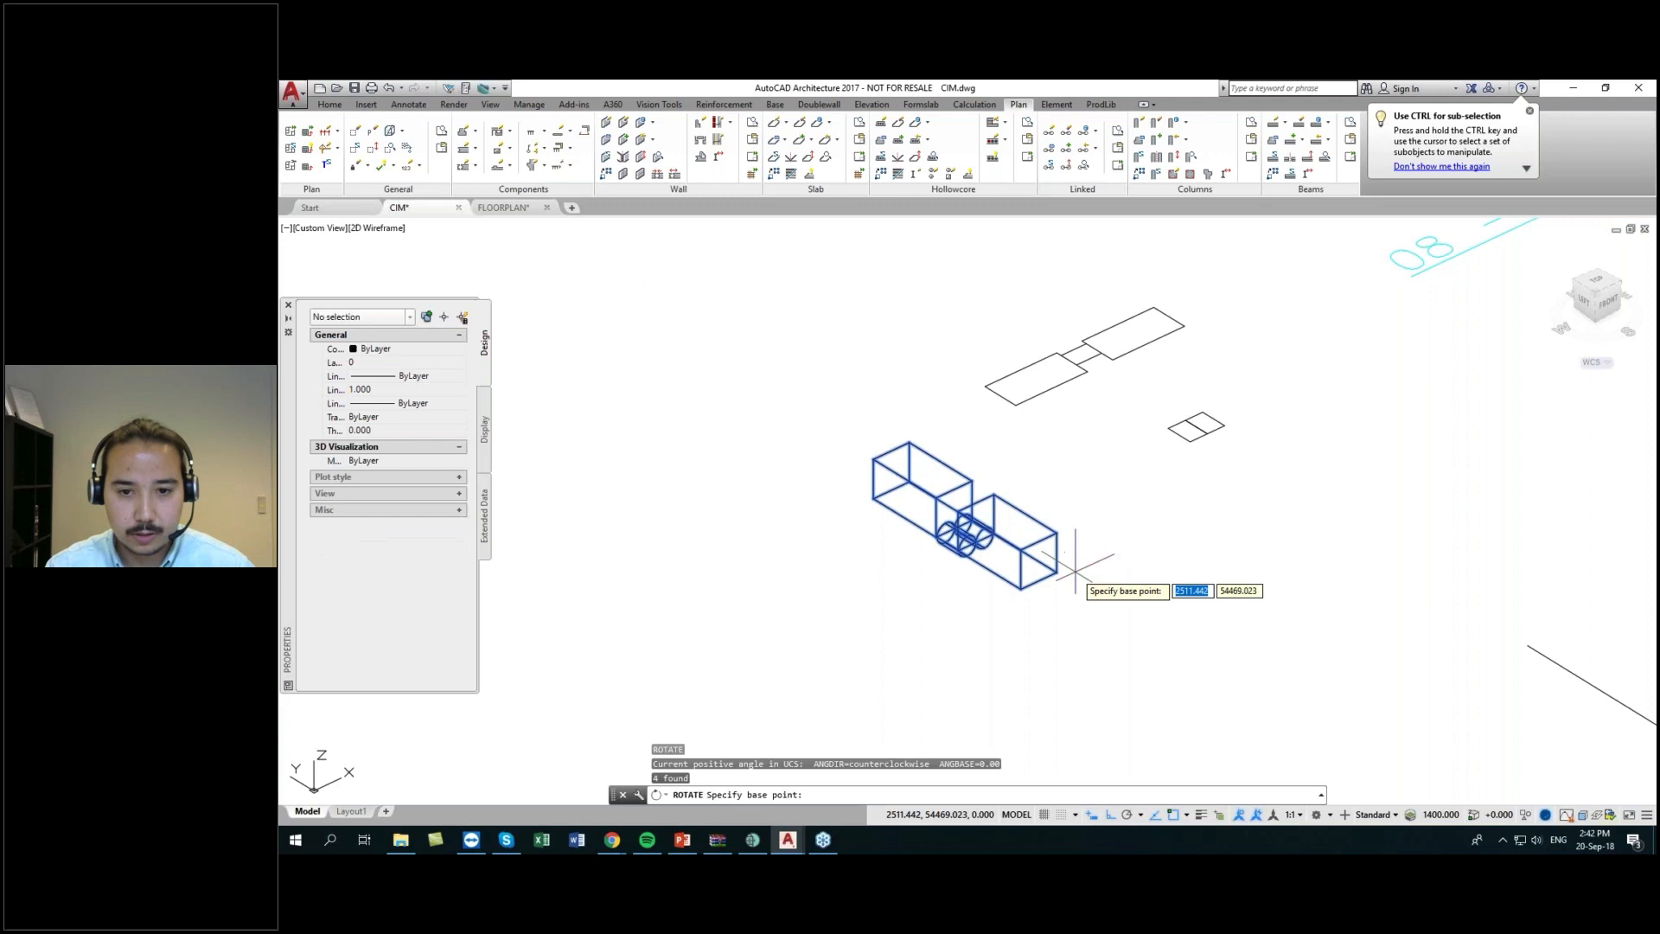
{"action": "left_click", "coordinate": [938, 448]}
{"action": "left_click", "coordinate": [936, 421]}
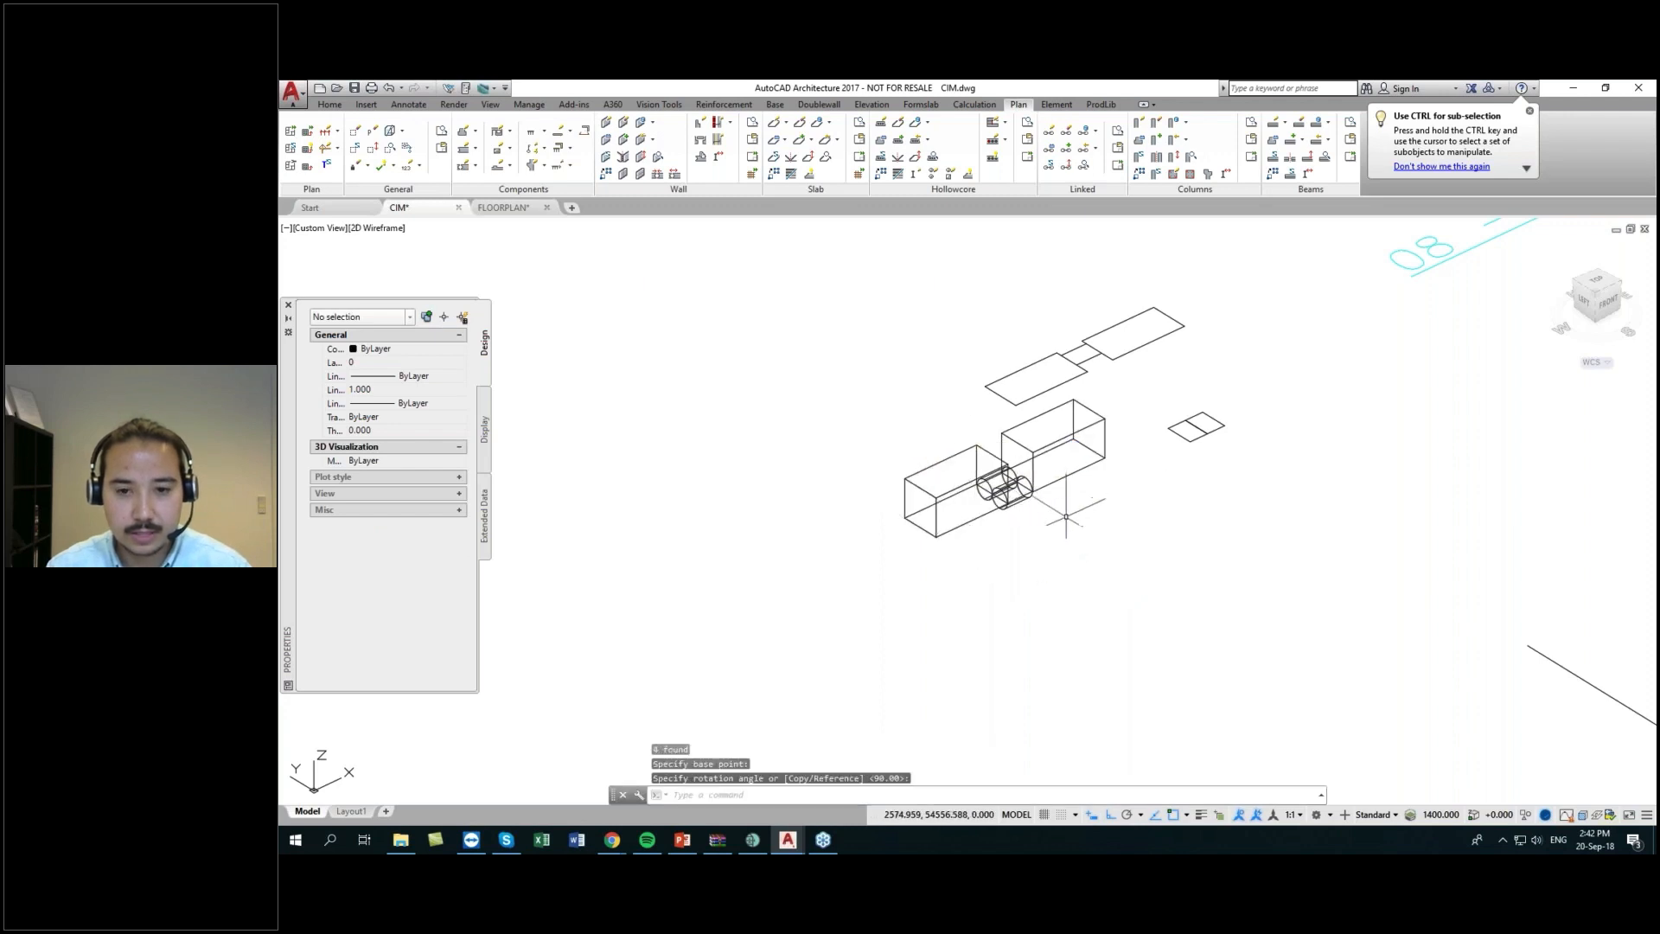
- Move the two round connectors between the electrical boxes up 29.6 in the Z direction
{"action": "left_click", "coordinate": [1013, 489]}
{"action": "scroll", "coordinate": [1007, 471], "scroll_direction": "up", "scroll_amount": 2}
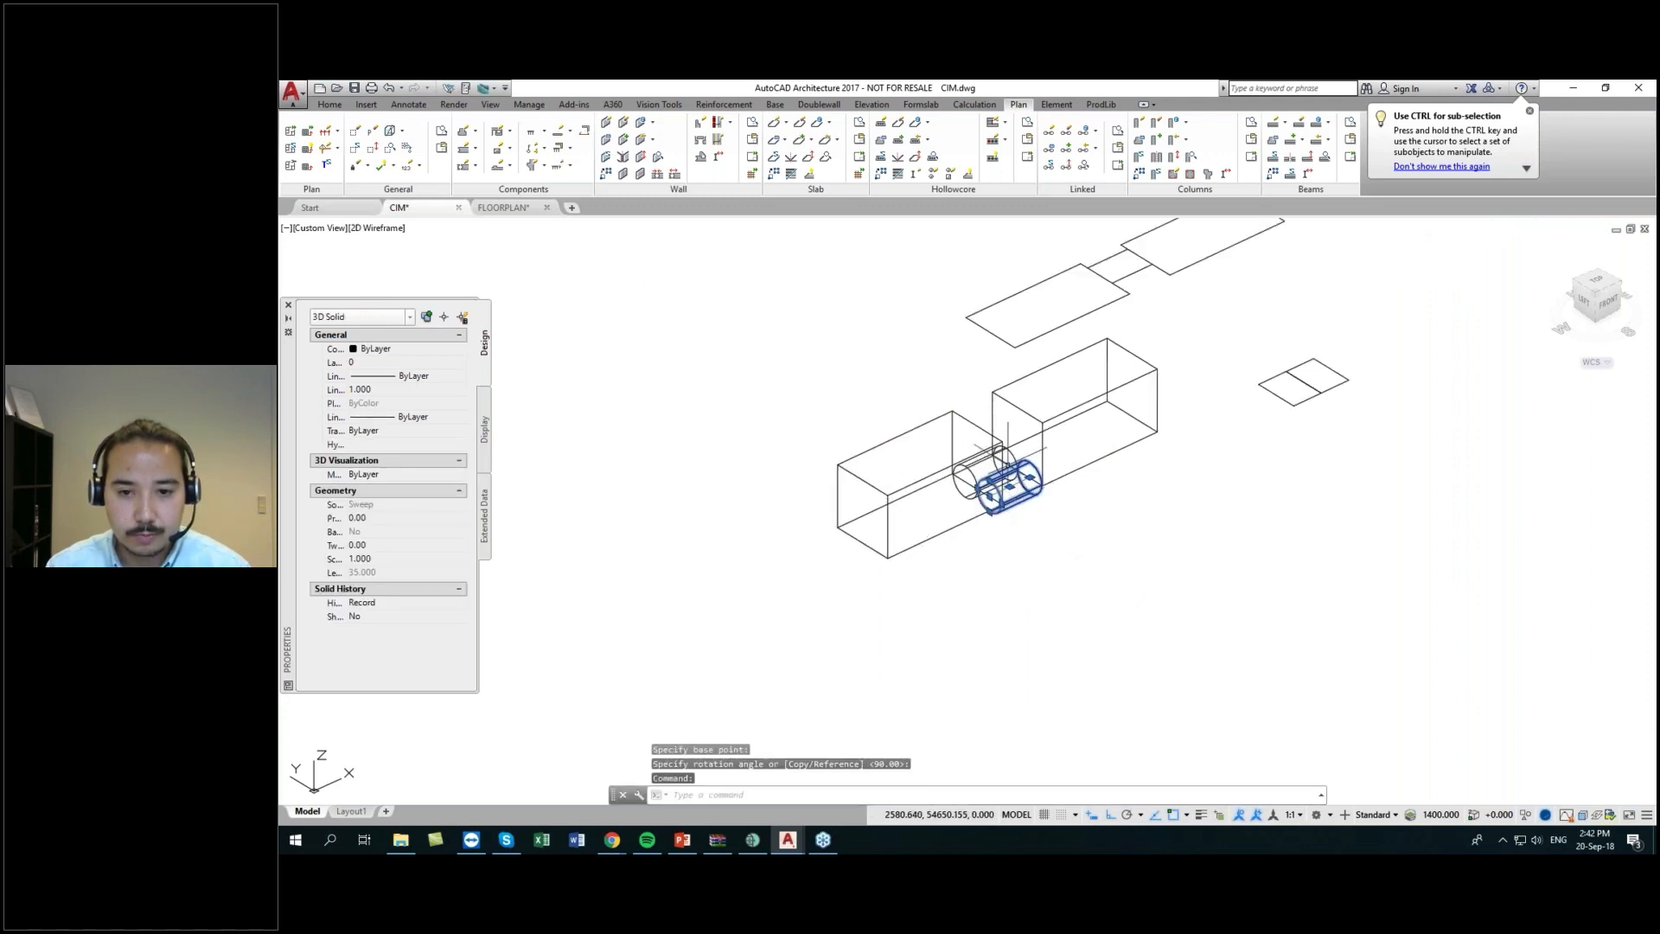
{"action": "left_click", "coordinate": [1010, 458]}
{"action": "type", "text": "m"}
{"action": "key", "text": "Return"}
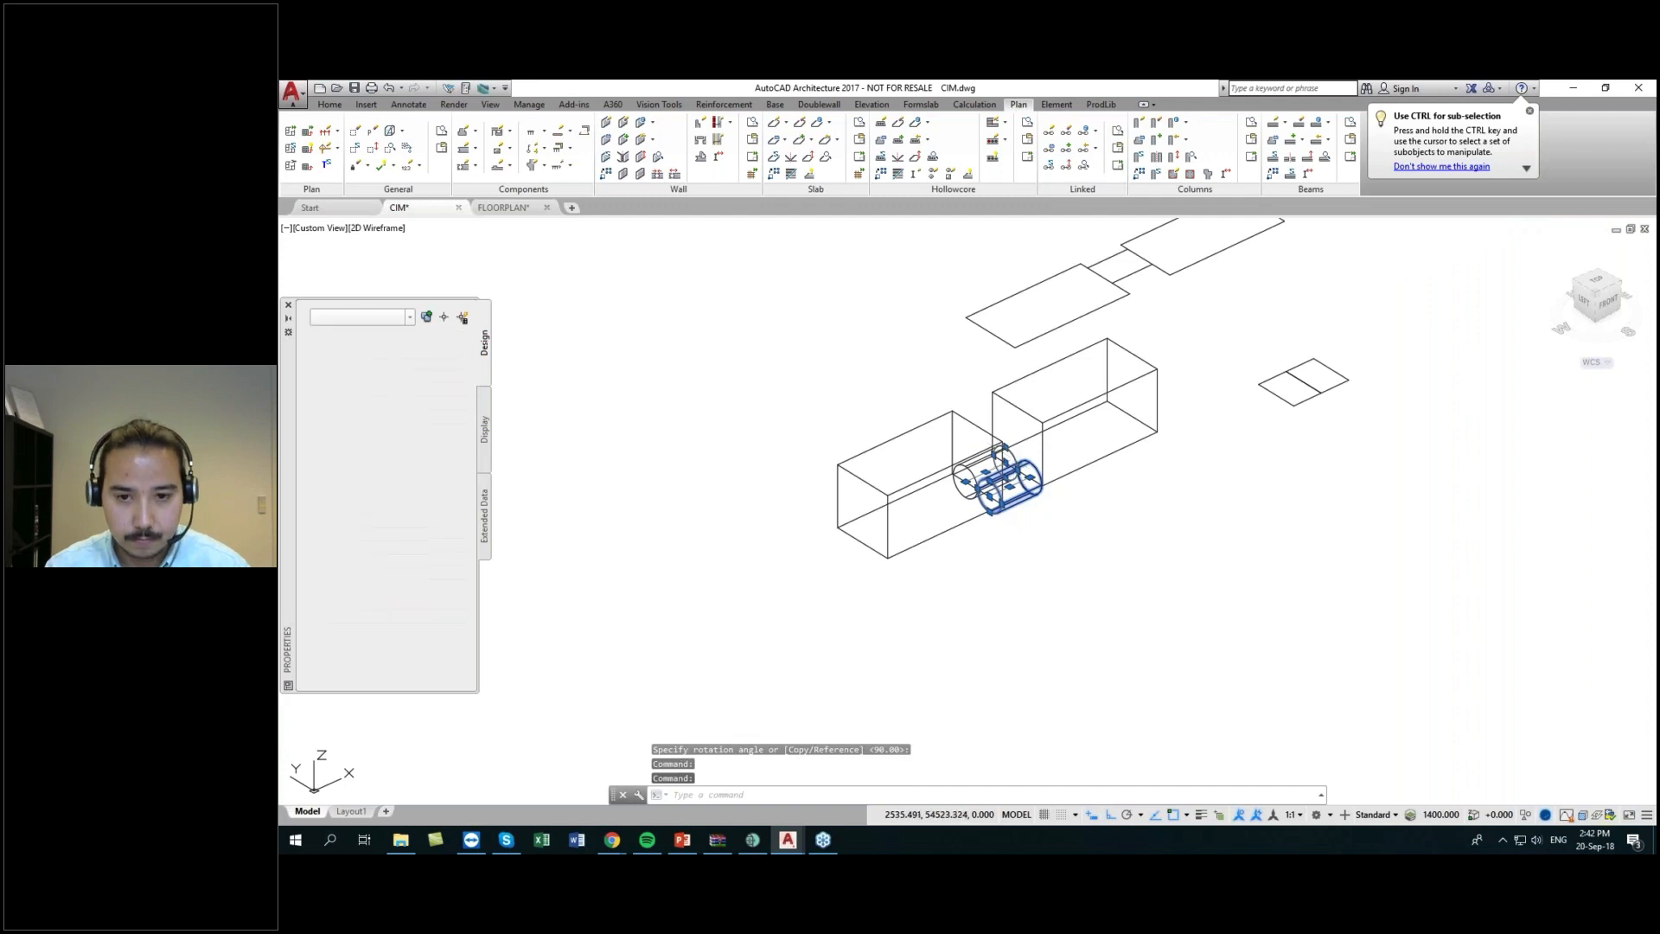
{"action": "left_click", "coordinate": [1105, 595]}
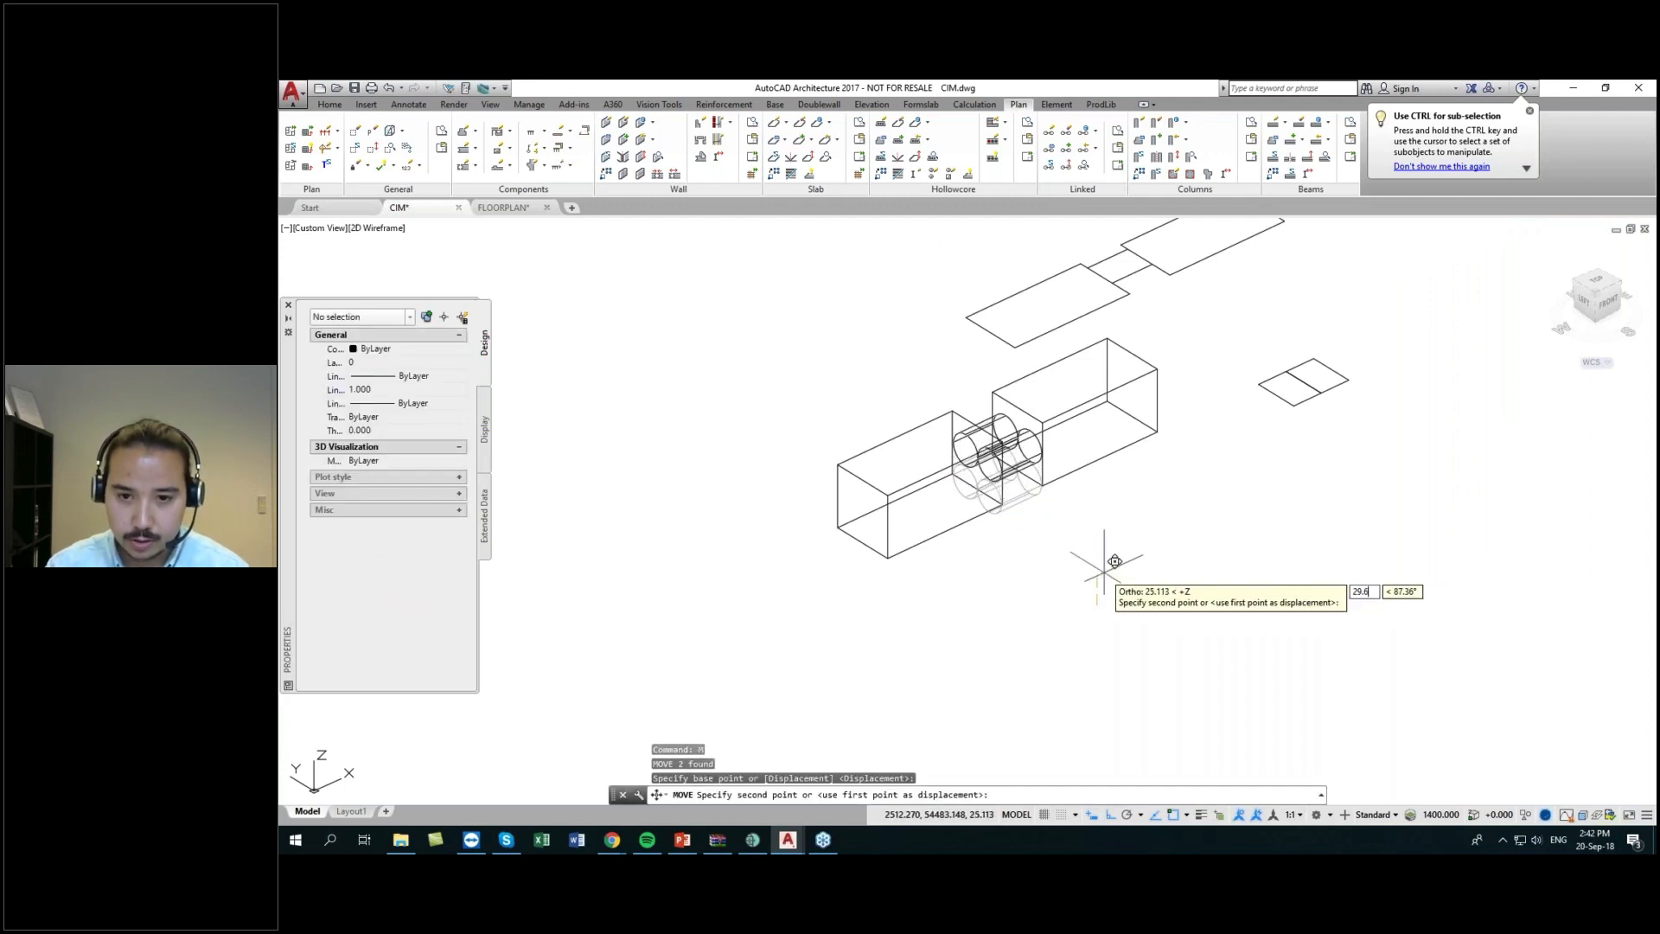
{"action": "key", "text": "Return"}
{"action": "scroll", "coordinate": [1063, 527], "scroll_direction": "down", "scroll_amount": 4}
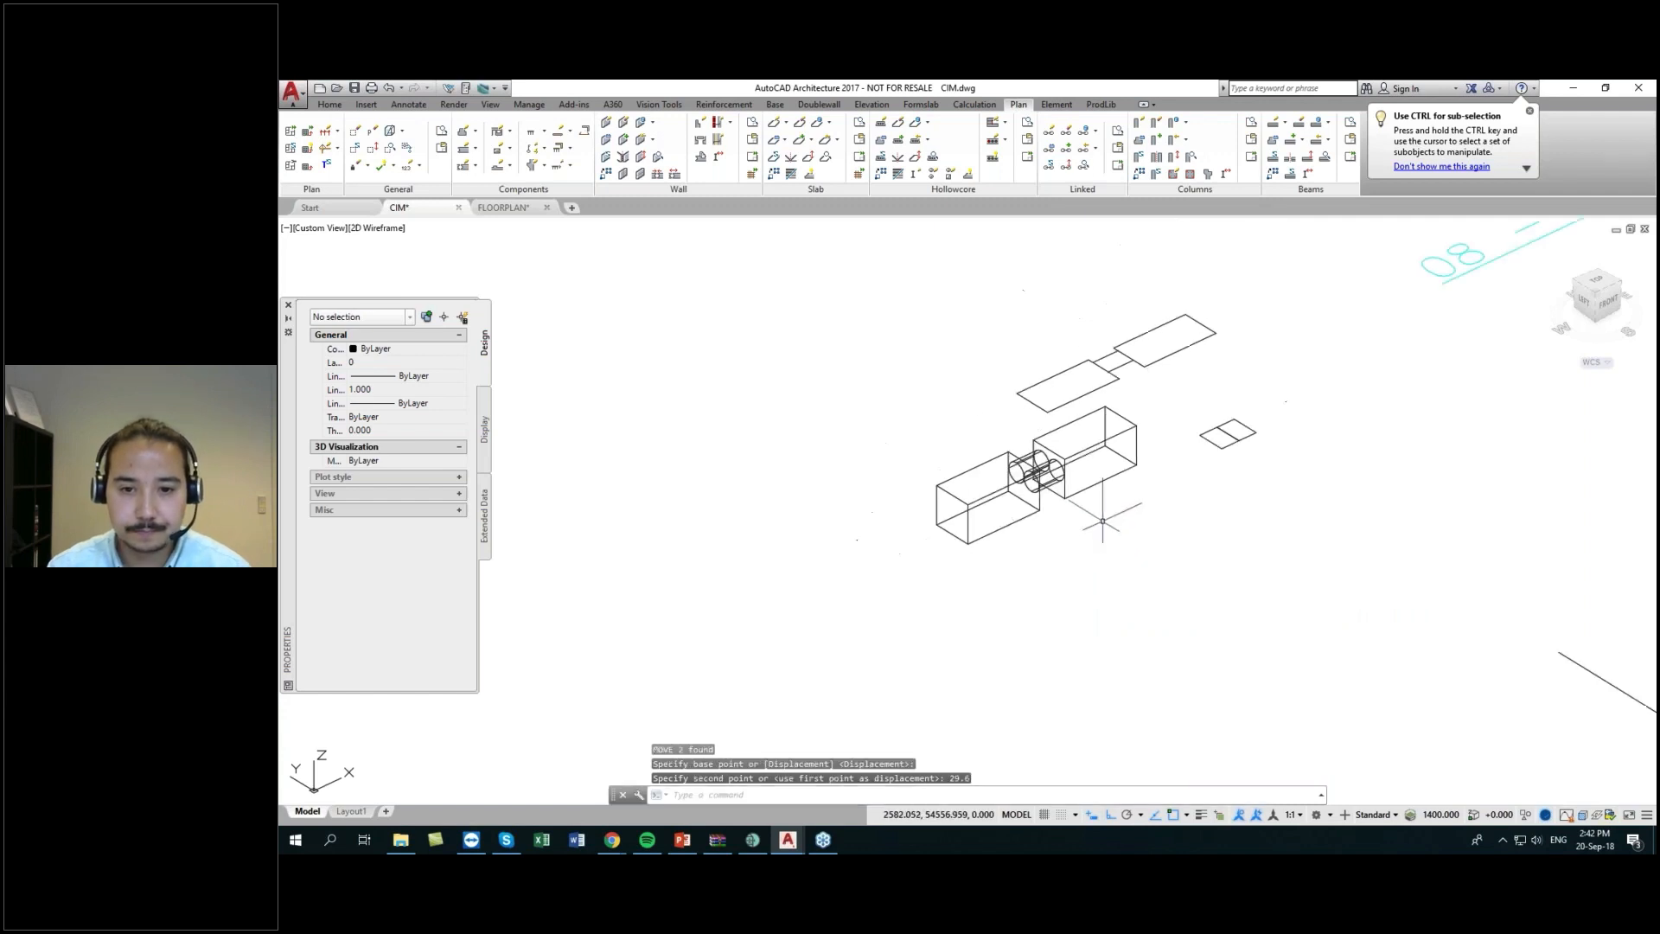
- Sweep the small circle near the 09 - Other heading along the long line beside it to form a round rod
{"action": "middle_click_drag", "start_coordinate": [1023, 586], "coordinate": [839, 539]}
{"action": "middle_click_drag", "start_coordinate": [1085, 603], "coordinate": [906, 496]}
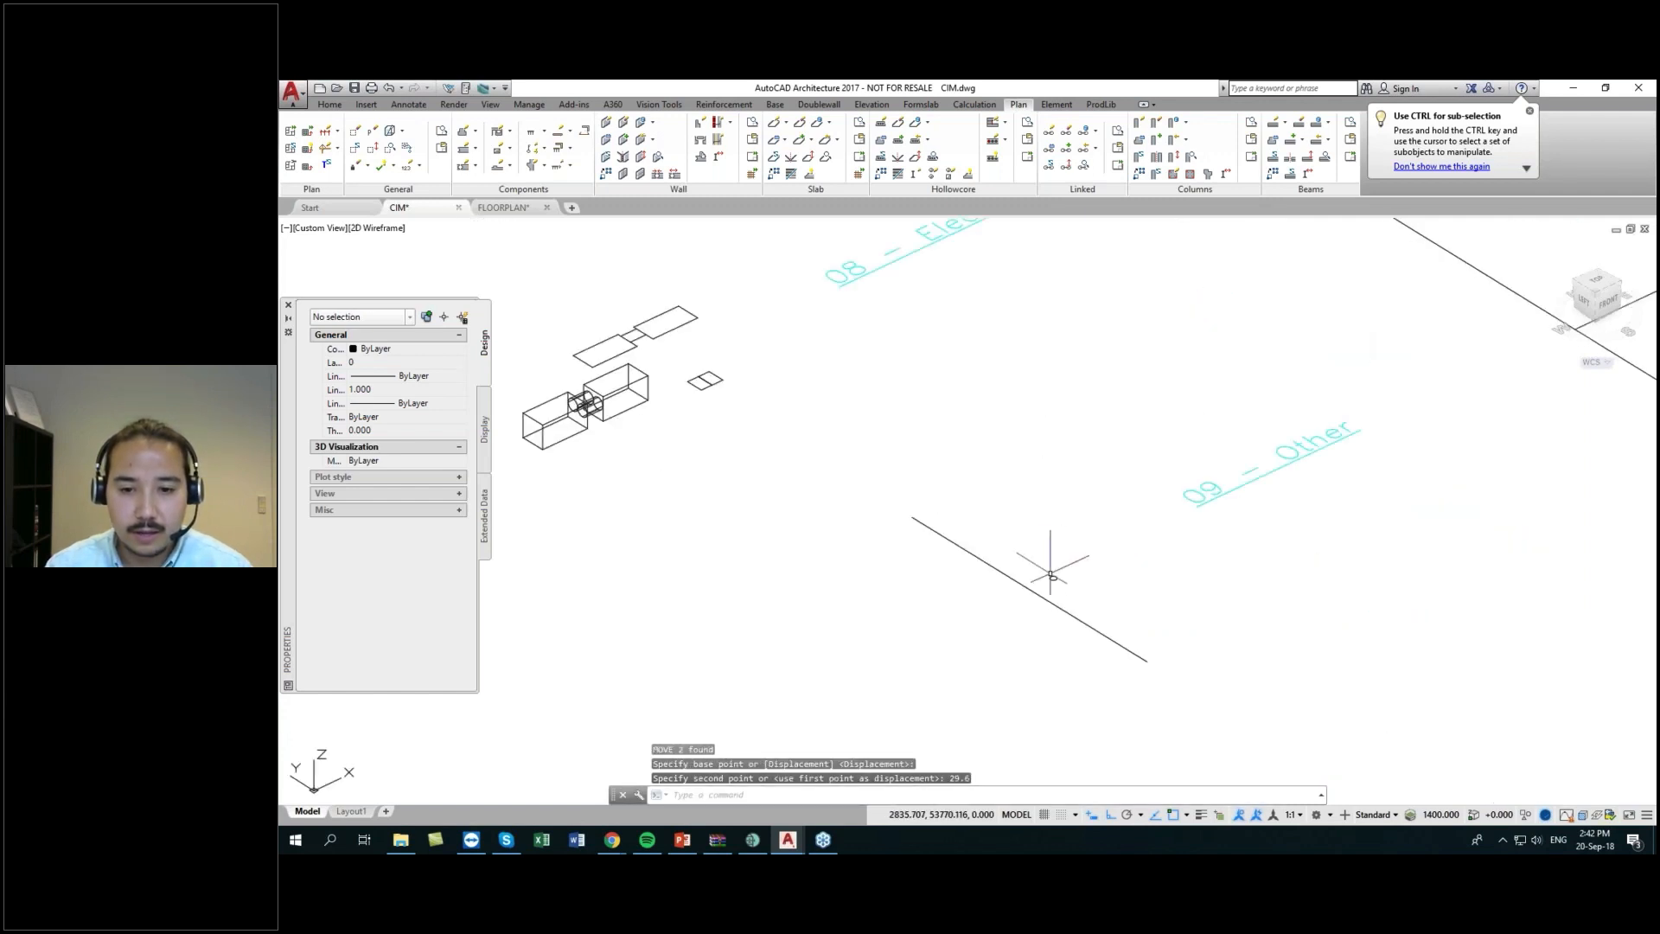
{"action": "scroll", "coordinate": [1054, 578], "scroll_direction": "up", "scroll_amount": 2}
{"action": "middle_click_drag", "start_coordinate": [1045, 591], "coordinate": [1011, 599]}
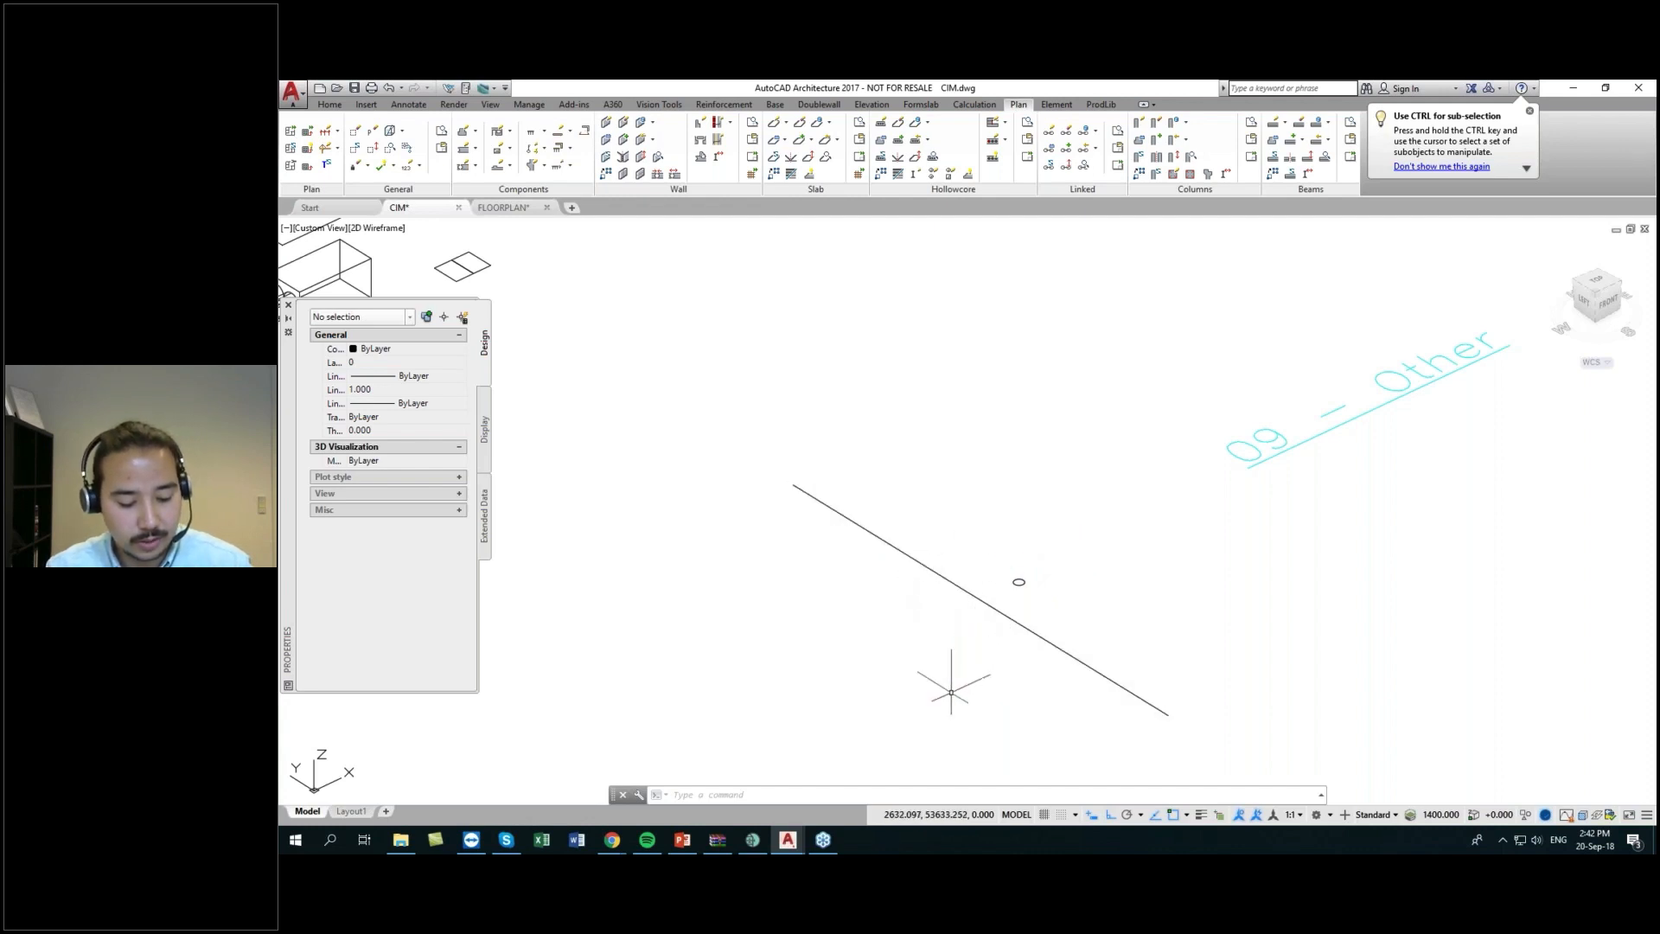
{"action": "middle_click_drag", "start_coordinate": [956, 678], "coordinate": [924, 620]}
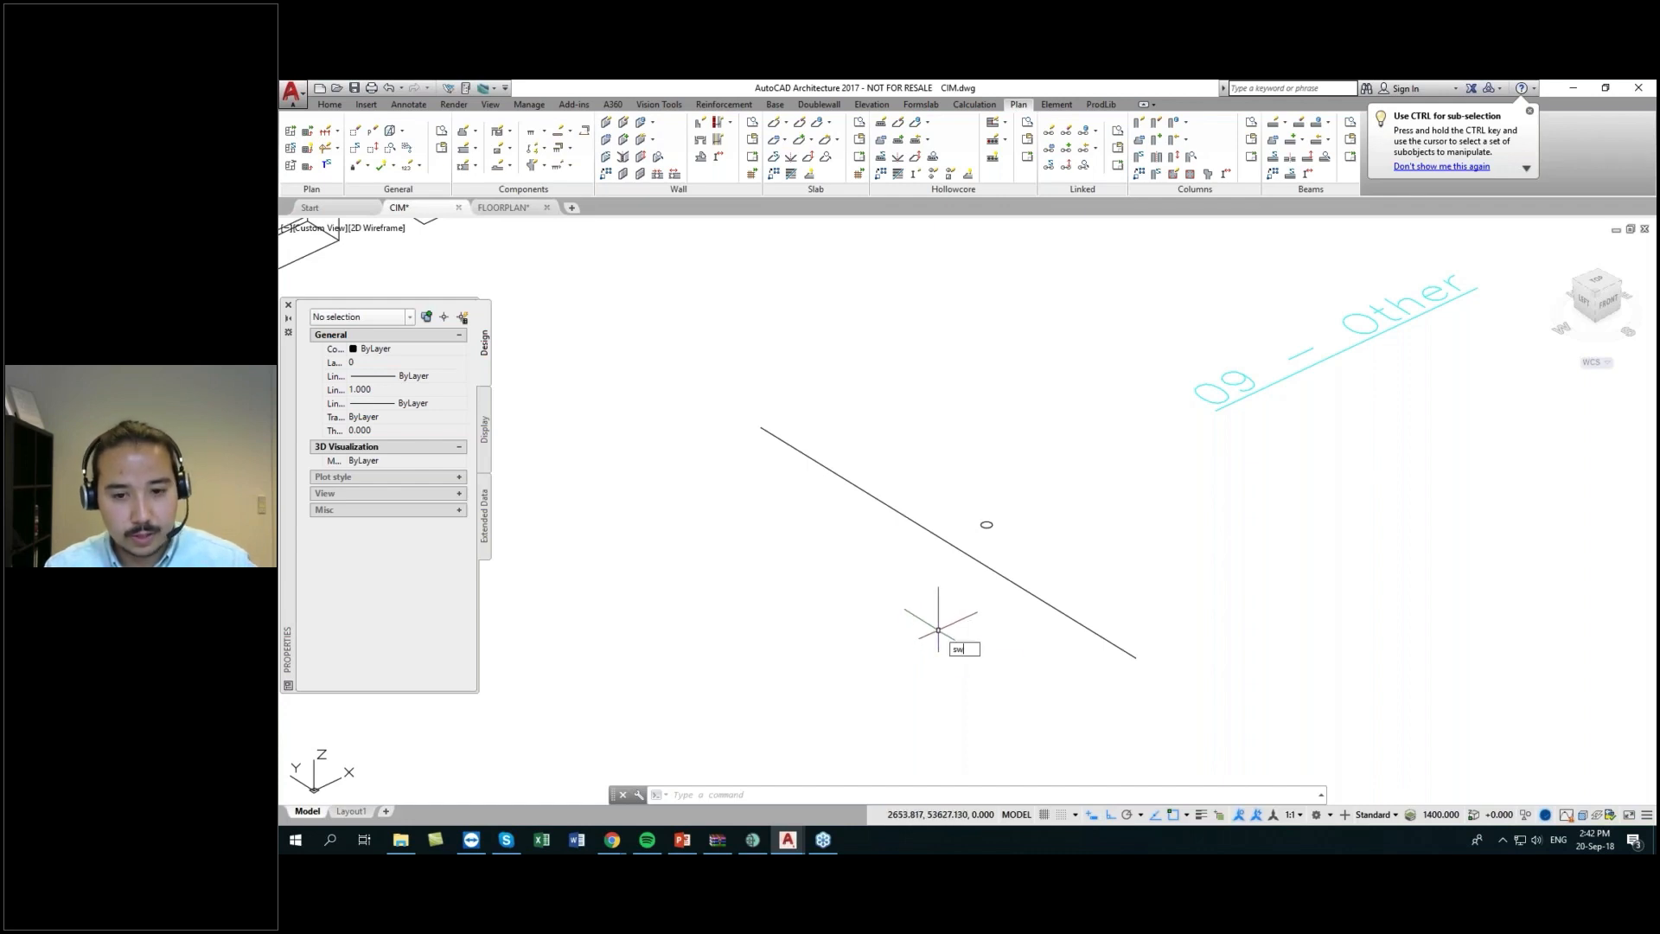
{"action": "key", "text": "Return"}
{"action": "left_click", "coordinate": [986, 524]}
{"action": "key", "text": "Return"}
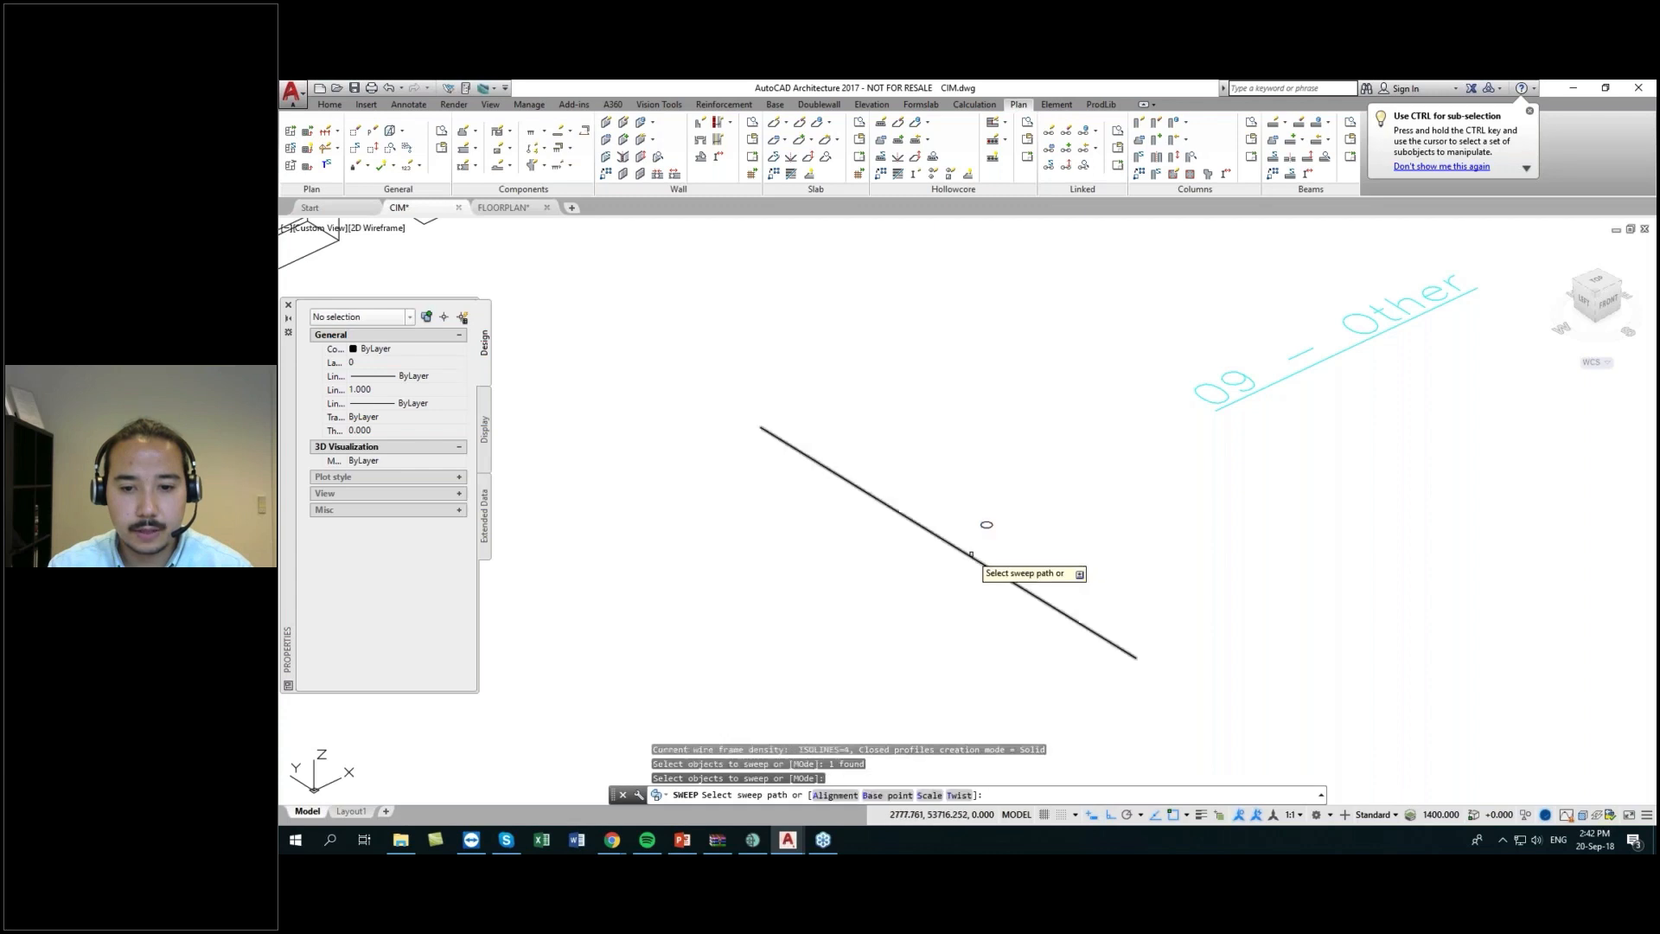
{"action": "left_click", "coordinate": [970, 555]}
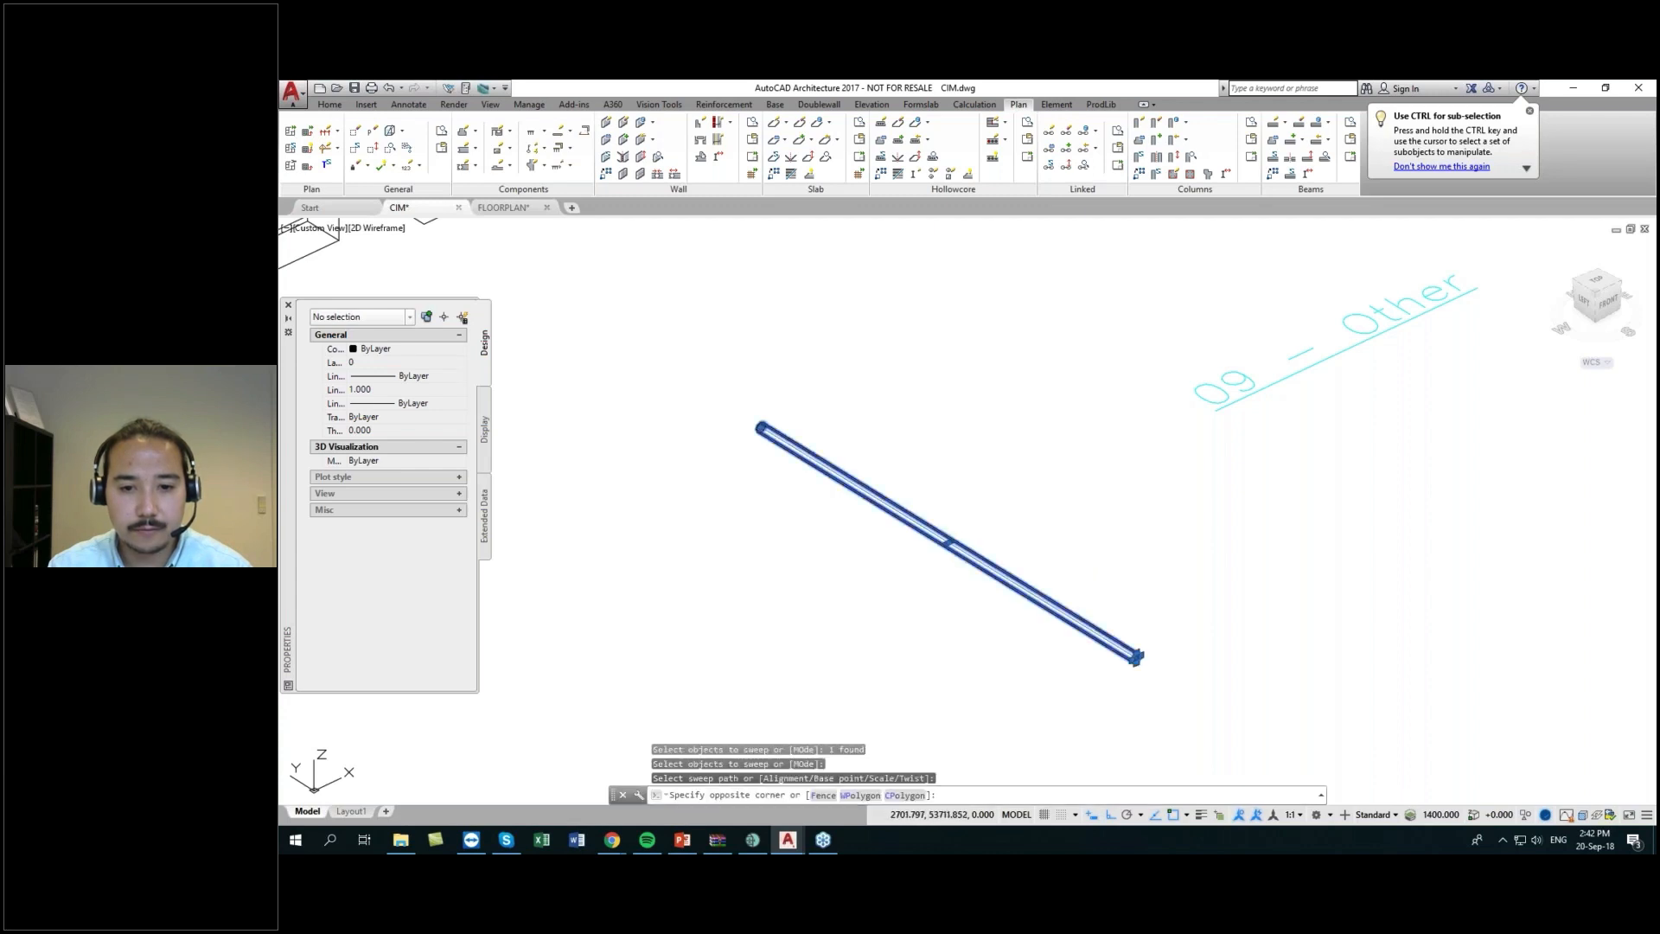
- Stand the swept rod upright with 3DROTATE about its middle, and save the drawing
{"action": "left_click", "coordinate": [975, 521]}
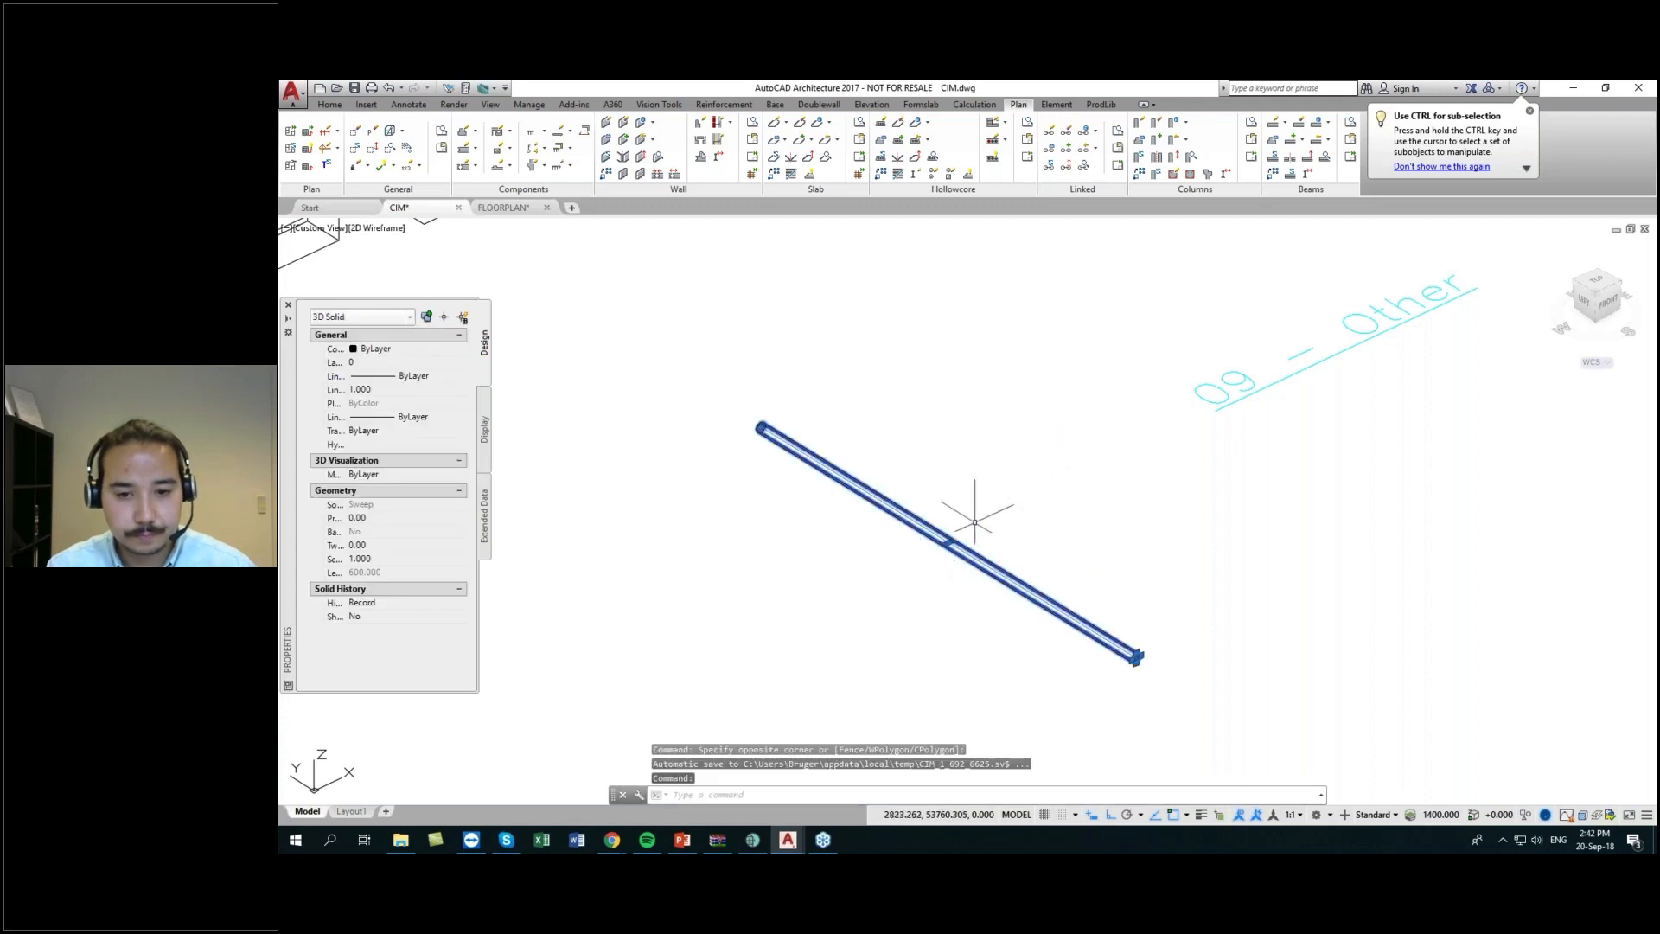
{"action": "type", "text": "3drotate"}
{"action": "key", "text": "Return"}
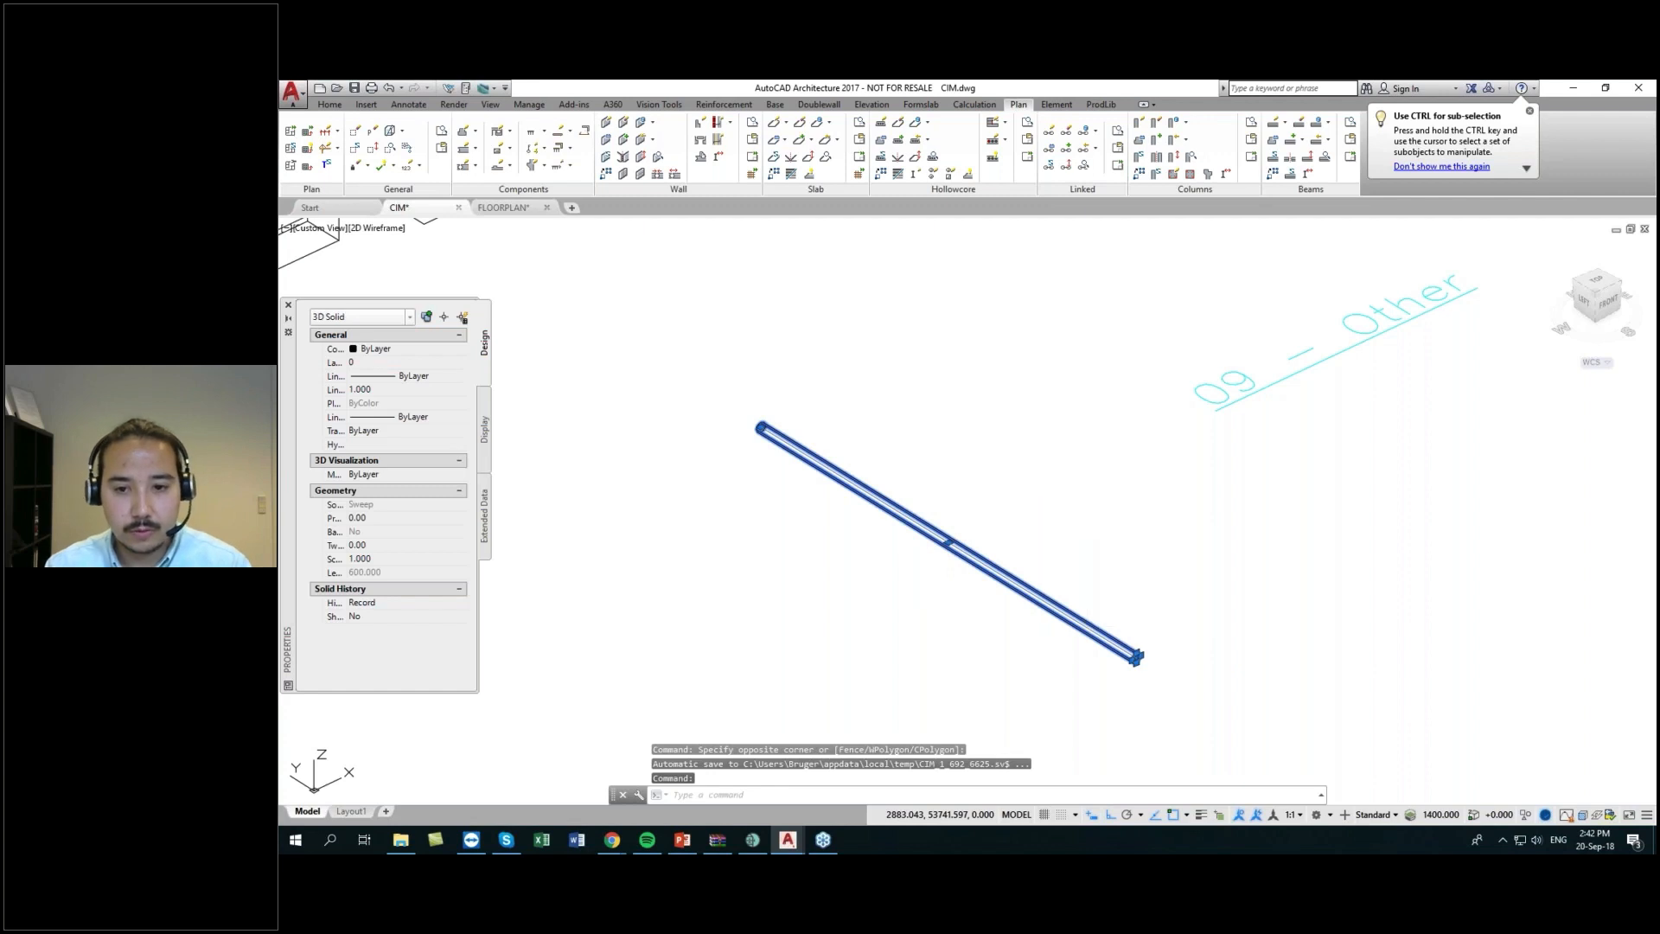
{"action": "left_click", "coordinate": [957, 516]}
{"action": "left_click", "coordinate": [970, 474]}
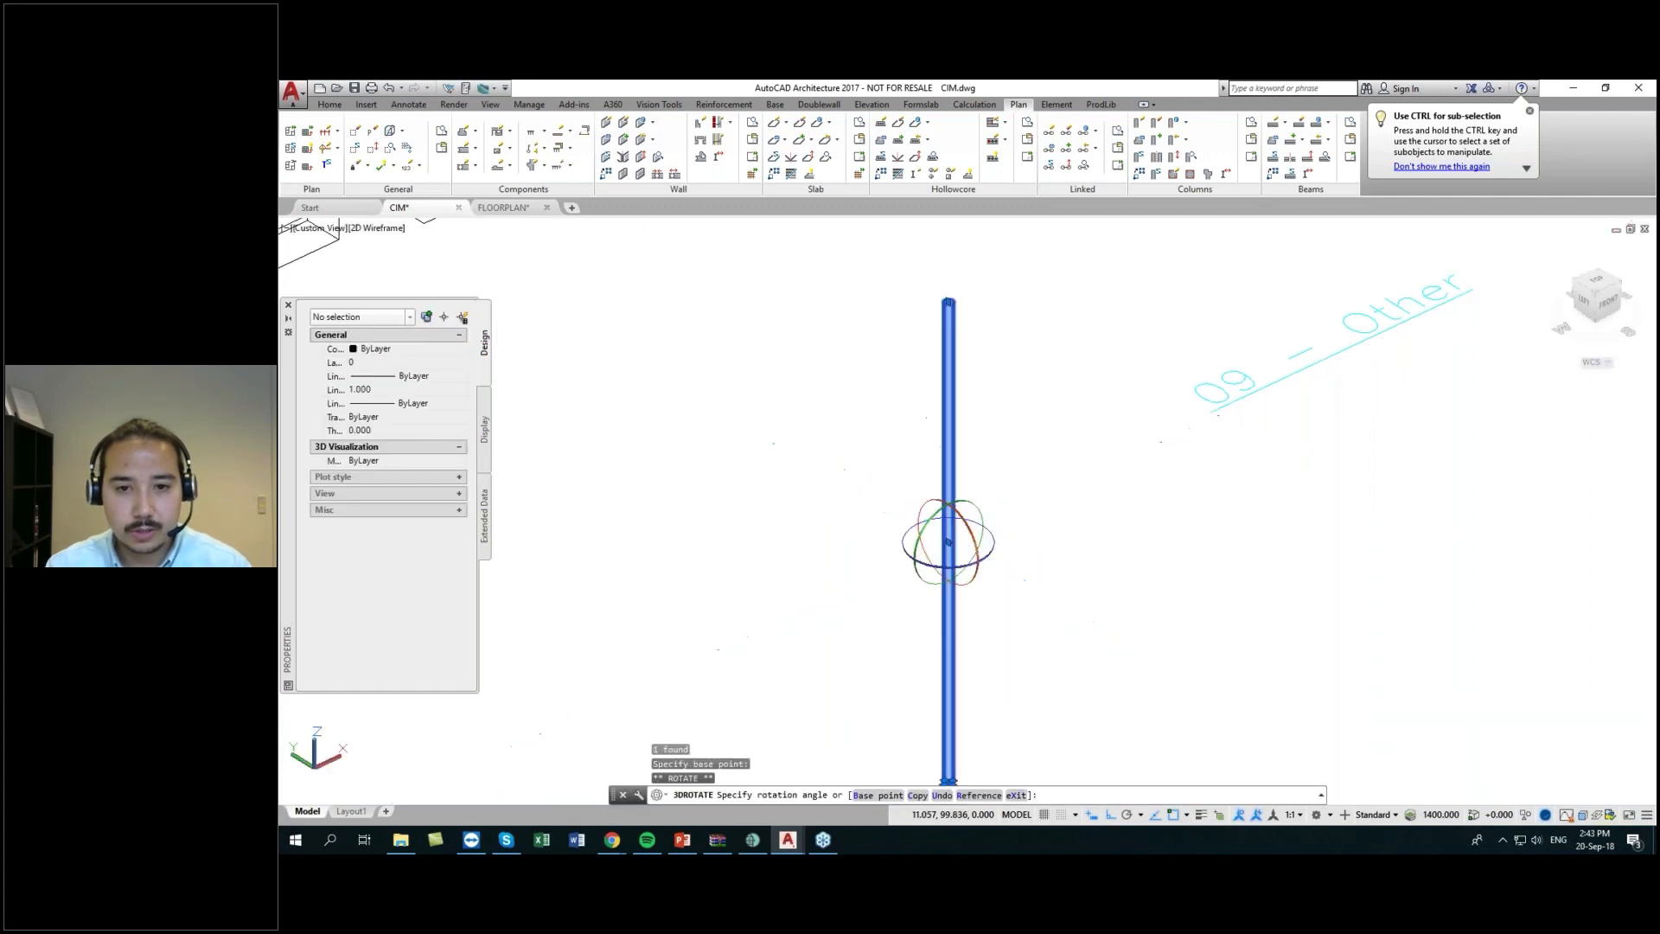
{"action": "scroll", "coordinate": [970, 474], "scroll_direction": "down", "scroll_amount": 4}
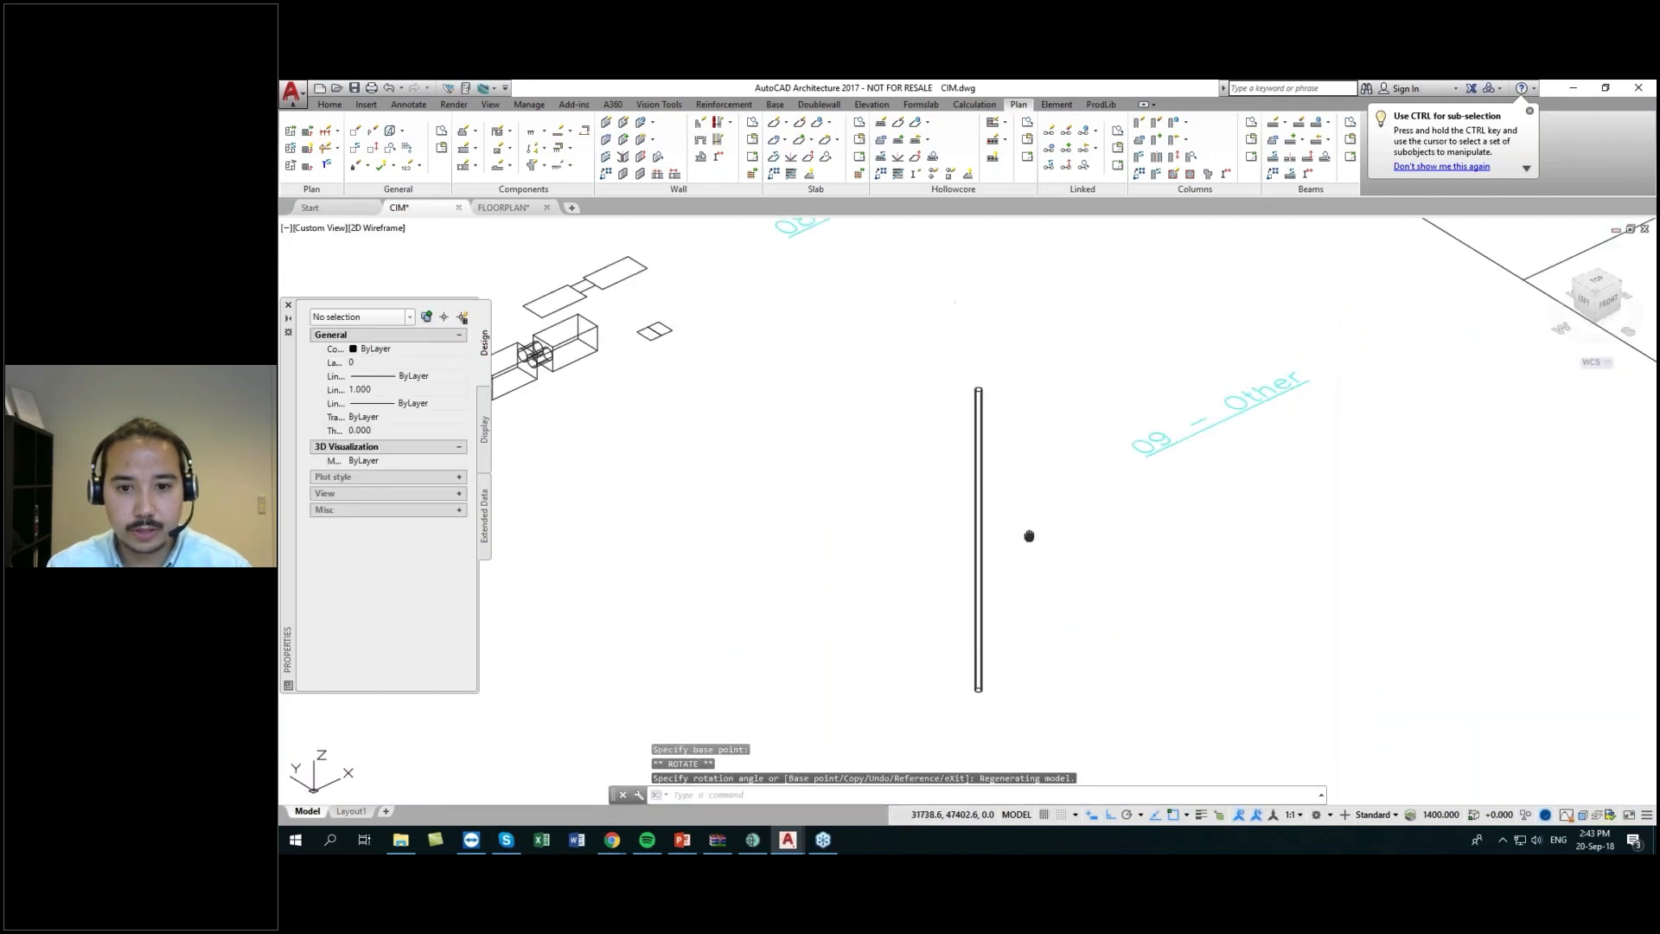
{"action": "key", "text": "ctrl+s"}
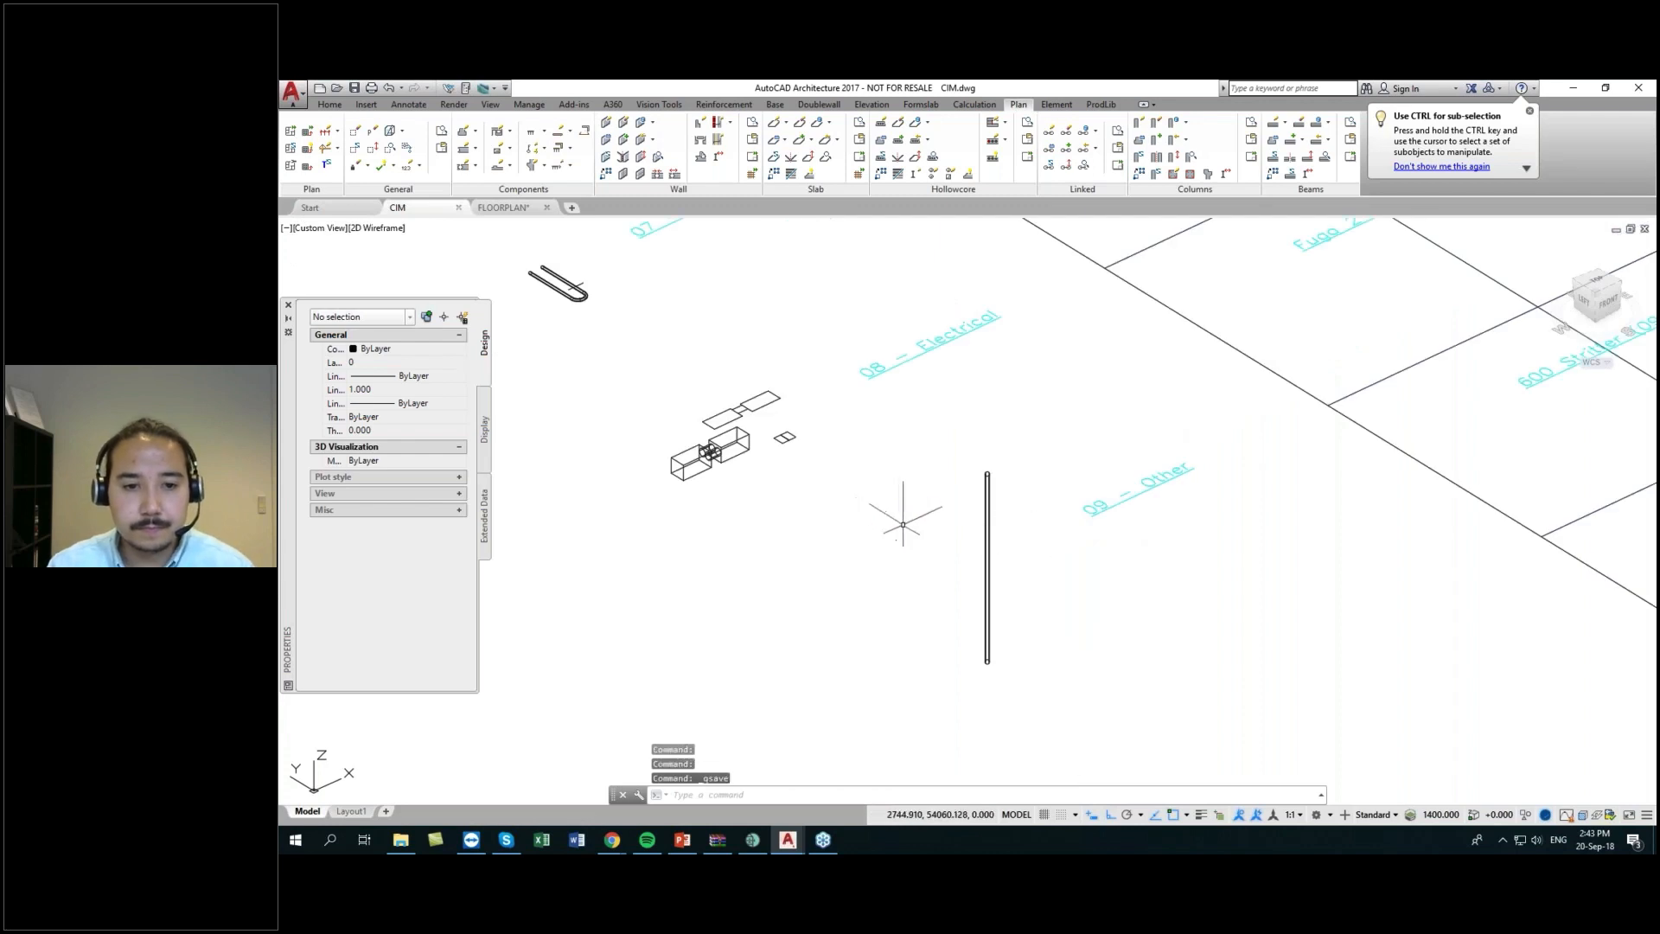
- Move the fastening plate with its four anchors, using the midpoint between two opposite edges as base point, onto the grid intersection at 10x150x100 (0301)
{"action": "mouse_move", "coordinate": [904, 523]}
{"action": "middle_mouse_down"}
{"action": "mouse_move", "coordinate": [992, 627]}
{"action": "mouse_move", "coordinate": [1052, 609]}
{"action": "middle_mouse_up"}
{"action": "scroll", "coordinate": [899, 519], "scroll_direction": "down", "scroll_amount": 2}
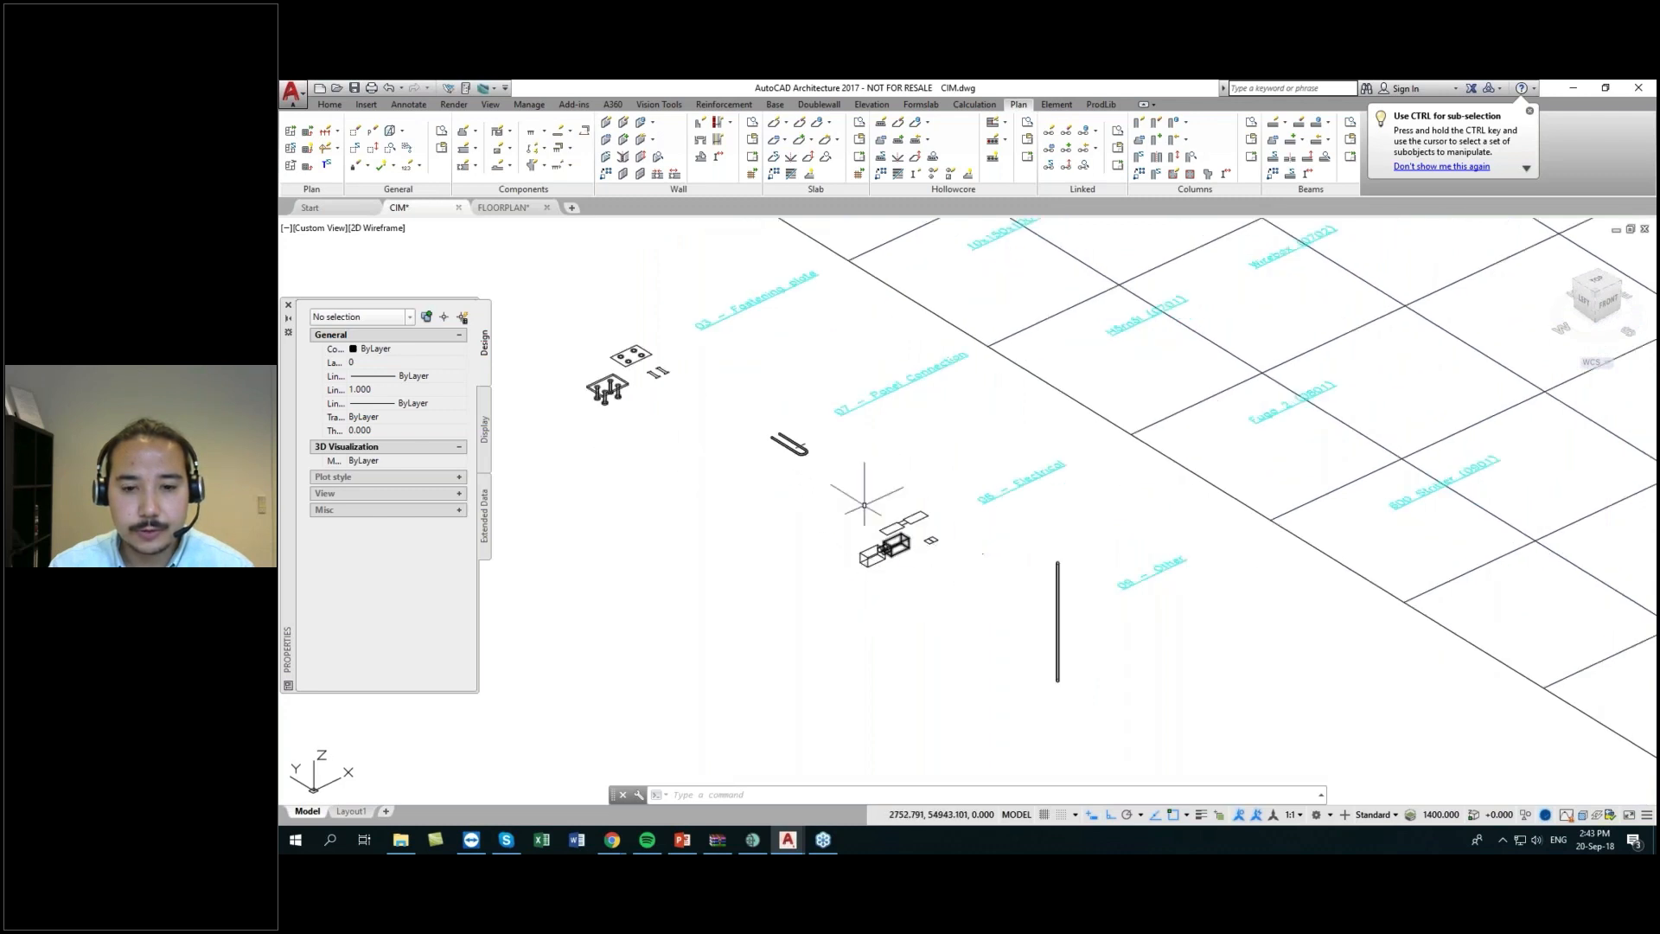
{"action": "middle_click_drag", "start_coordinate": [856, 473], "coordinate": [926, 563]}
{"action": "scroll", "coordinate": [650, 459], "scroll_direction": "up", "scroll_amount": 4}
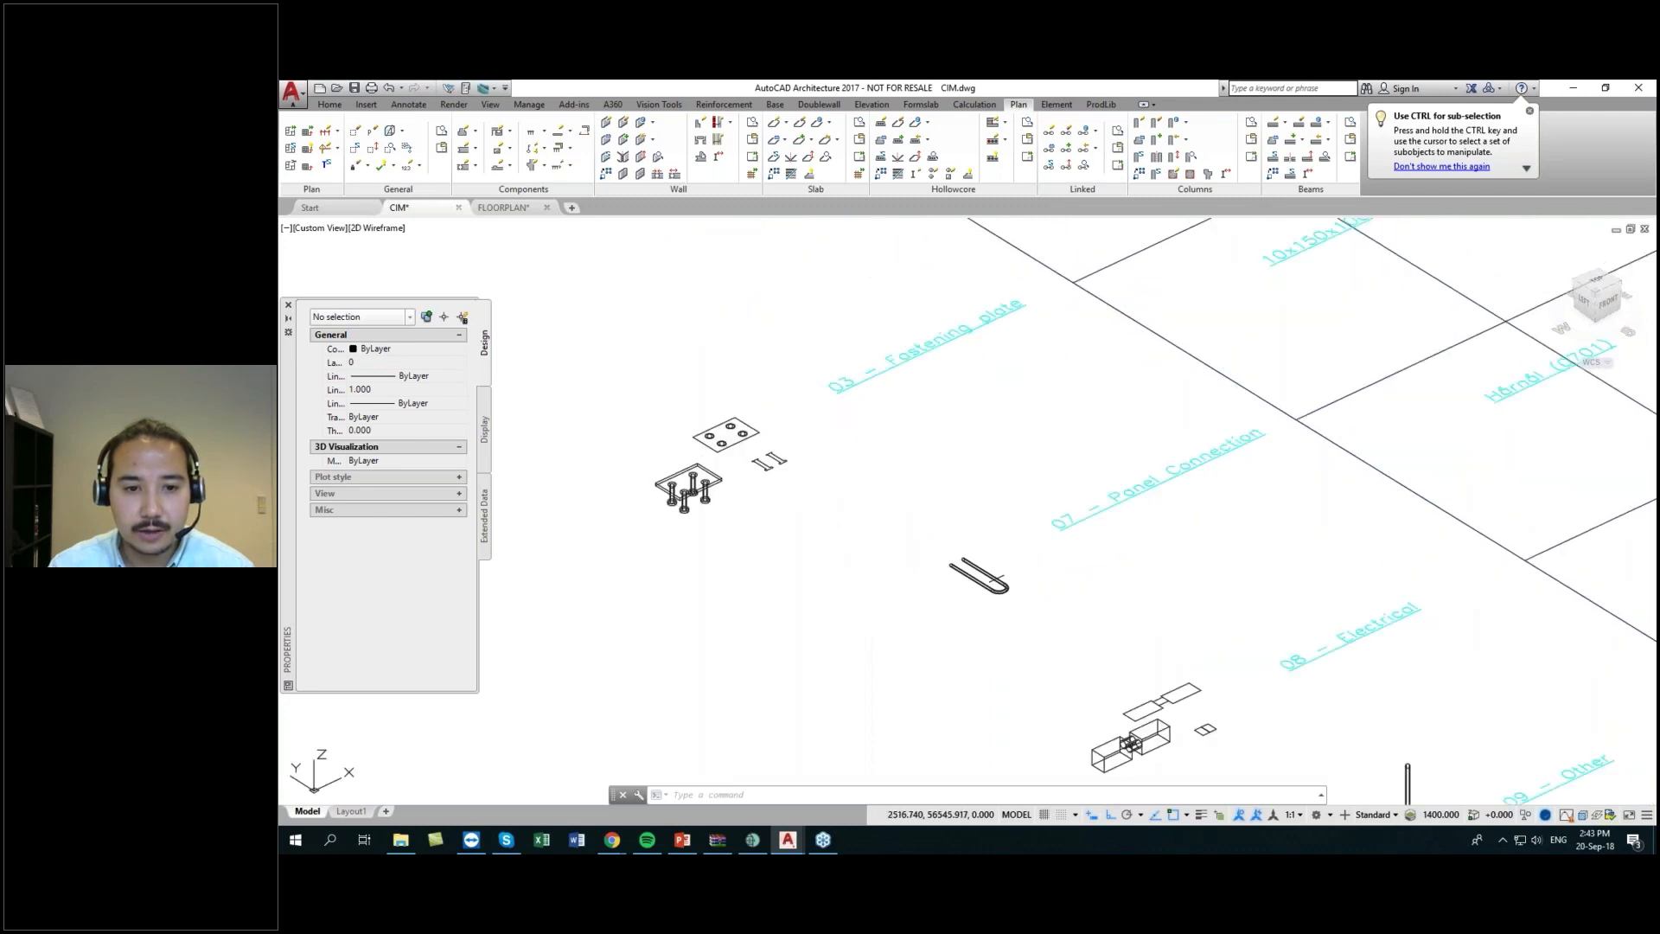
{"action": "left_click", "coordinate": [643, 455]}
{"action": "left_click", "coordinate": [777, 549]}
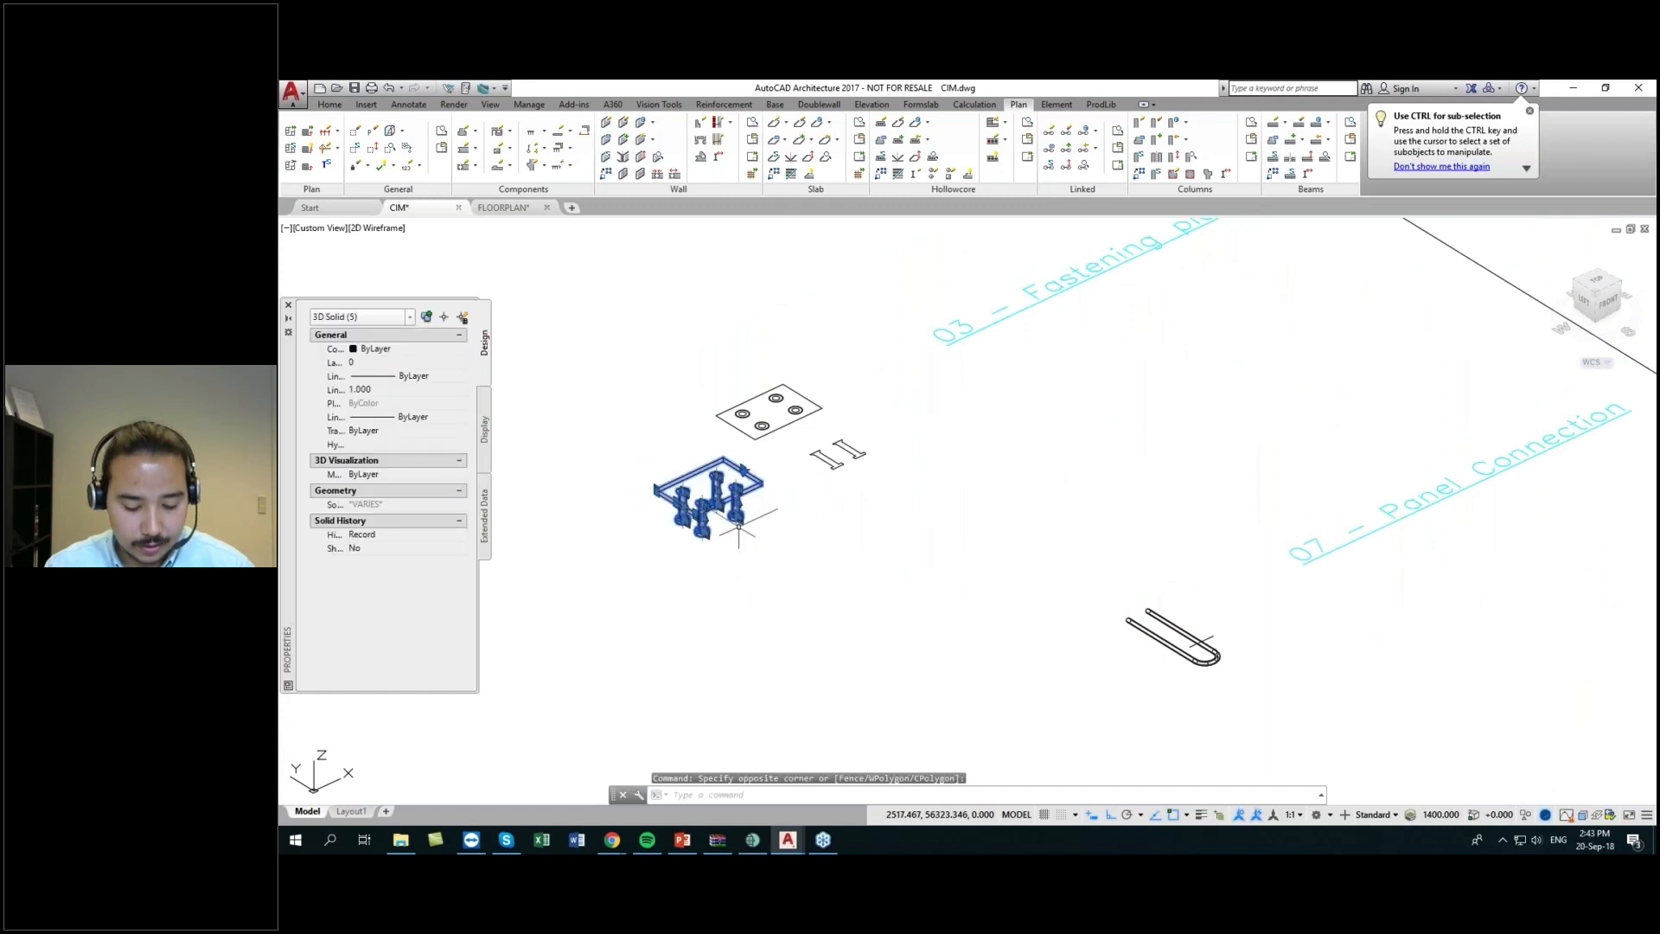
{"action": "key", "text": "Escape"}
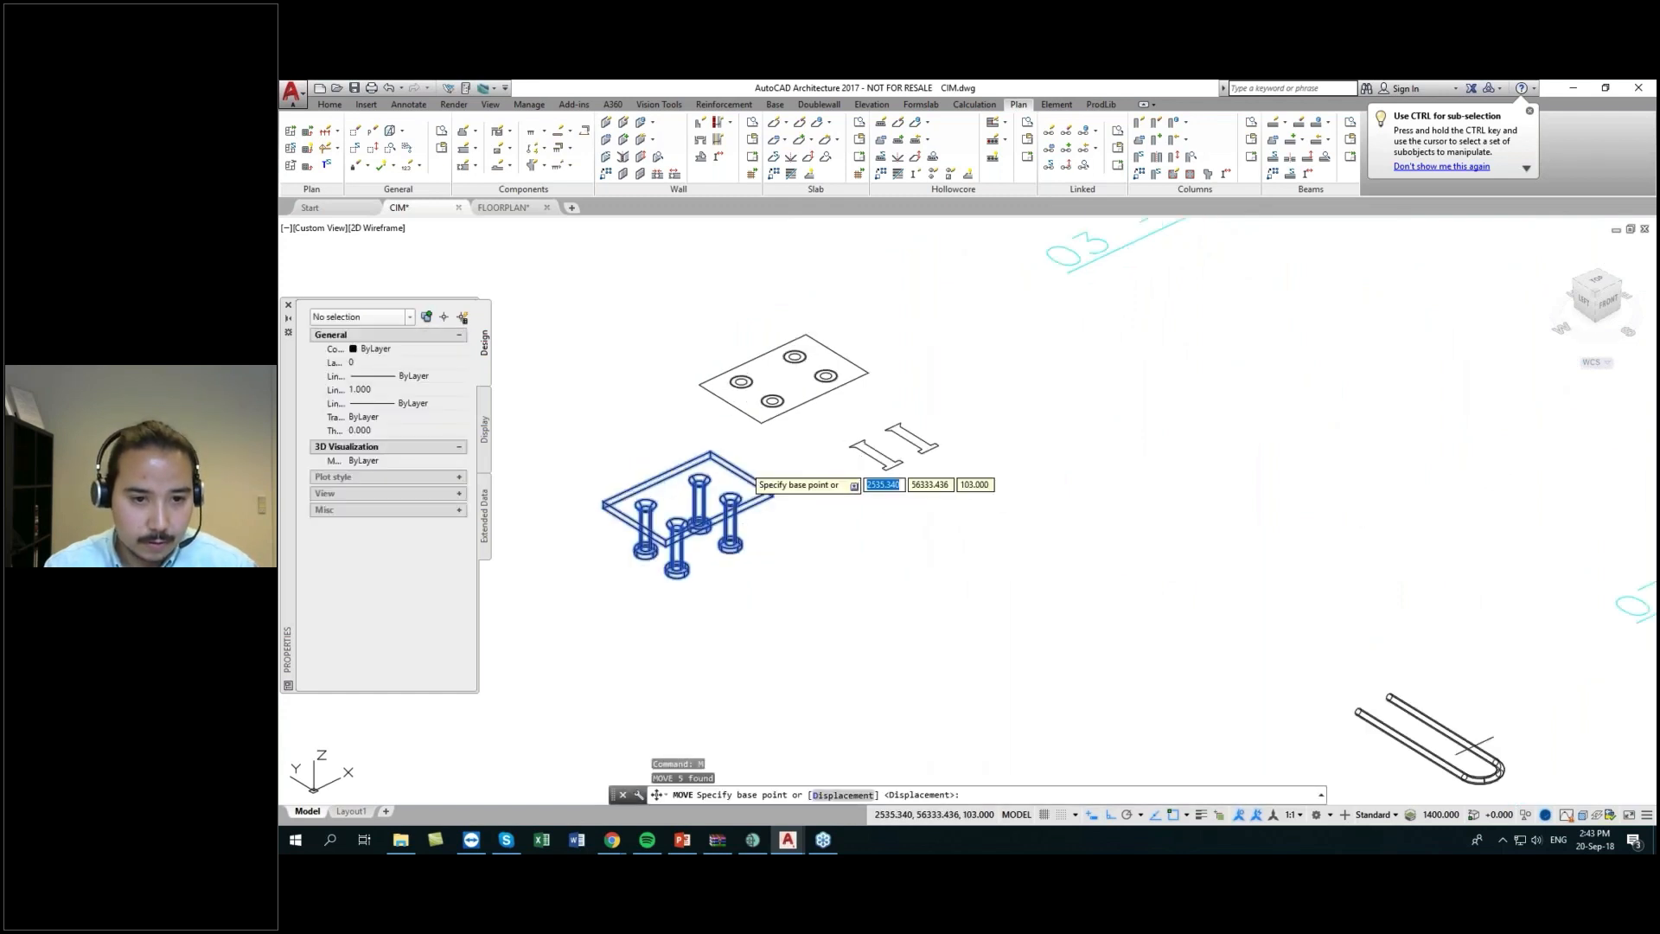
{"action": "scroll", "coordinate": [759, 477], "scroll_direction": "up", "scroll_amount": 5}
{"action": "right_click", "coordinate": [737, 475], "text": "shift"}
{"action": "left_click", "coordinate": [800, 515]}
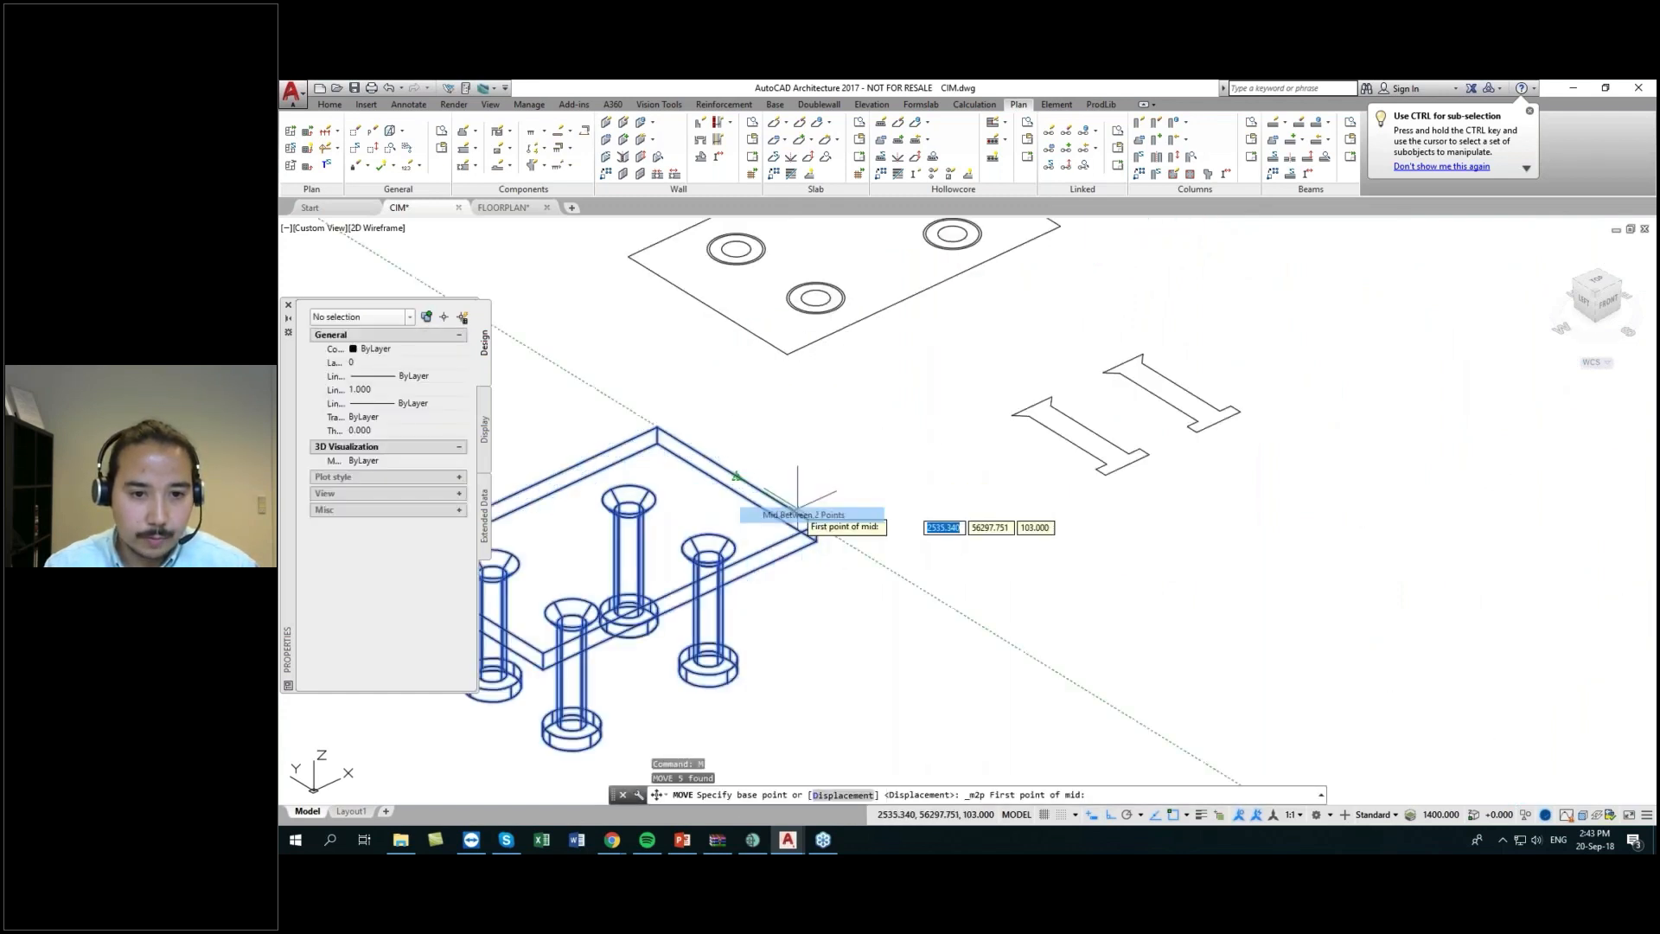
{"action": "left_click", "coordinate": [797, 500]}
{"action": "middle_click_drag", "start_coordinate": [686, 548], "coordinate": [955, 474]}
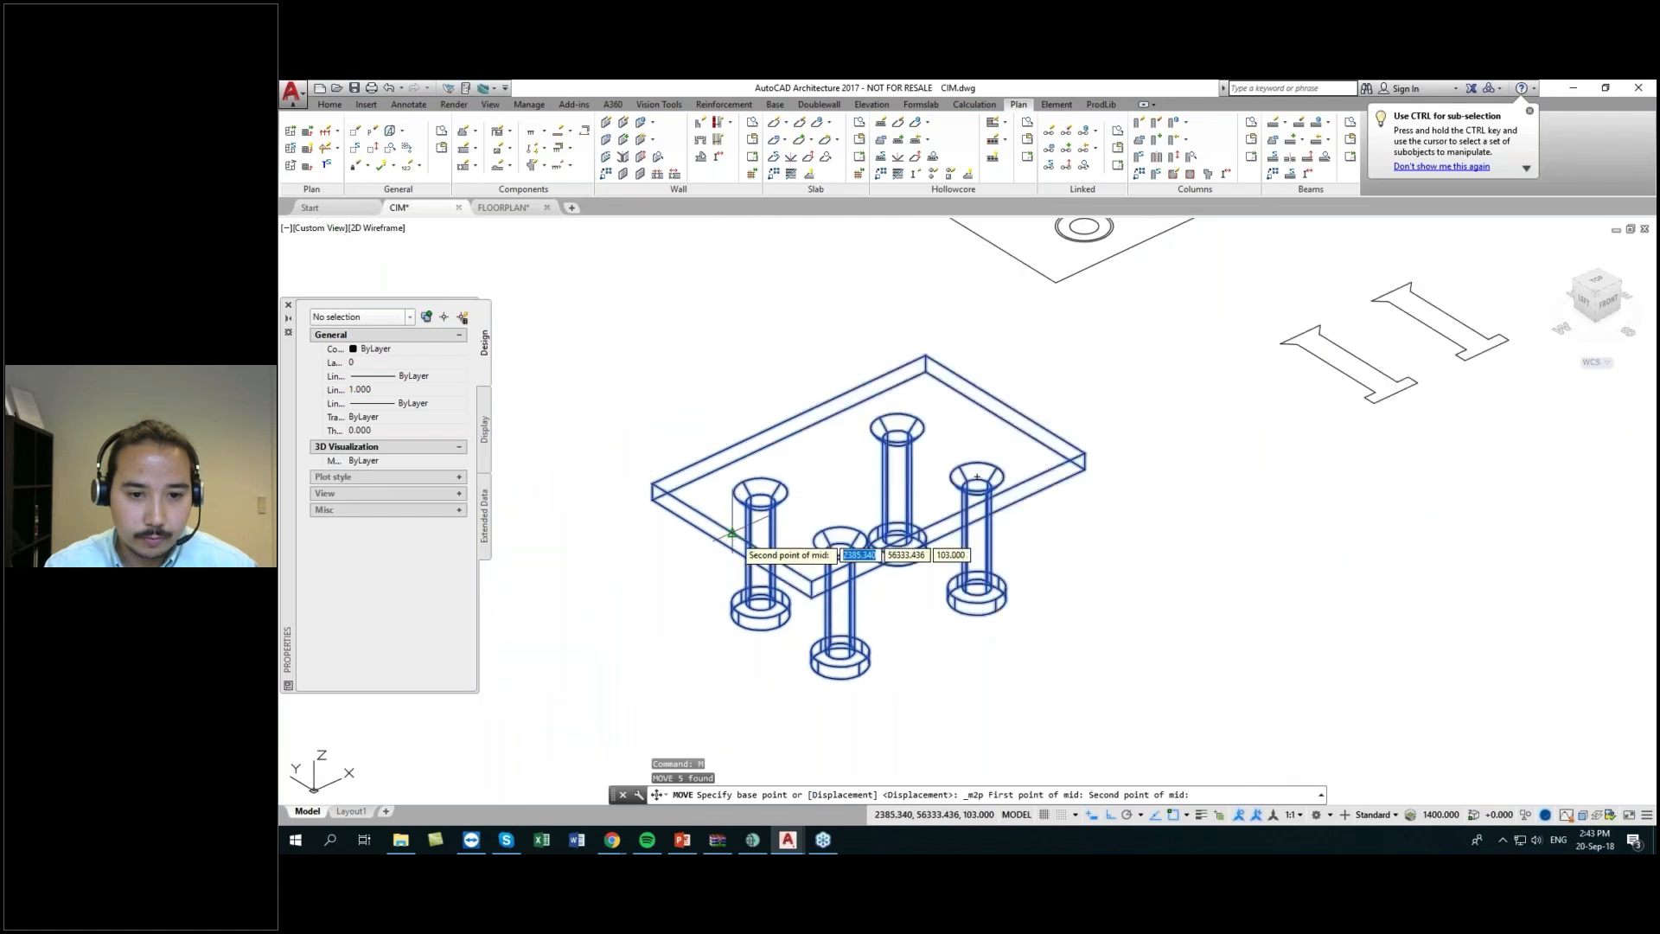
{"action": "left_click", "coordinate": [733, 534]}
{"action": "scroll", "coordinate": [912, 448], "scroll_direction": "down", "scroll_amount": 2}
{"action": "scroll", "coordinate": [929, 432], "scroll_direction": "down", "scroll_amount": 5}
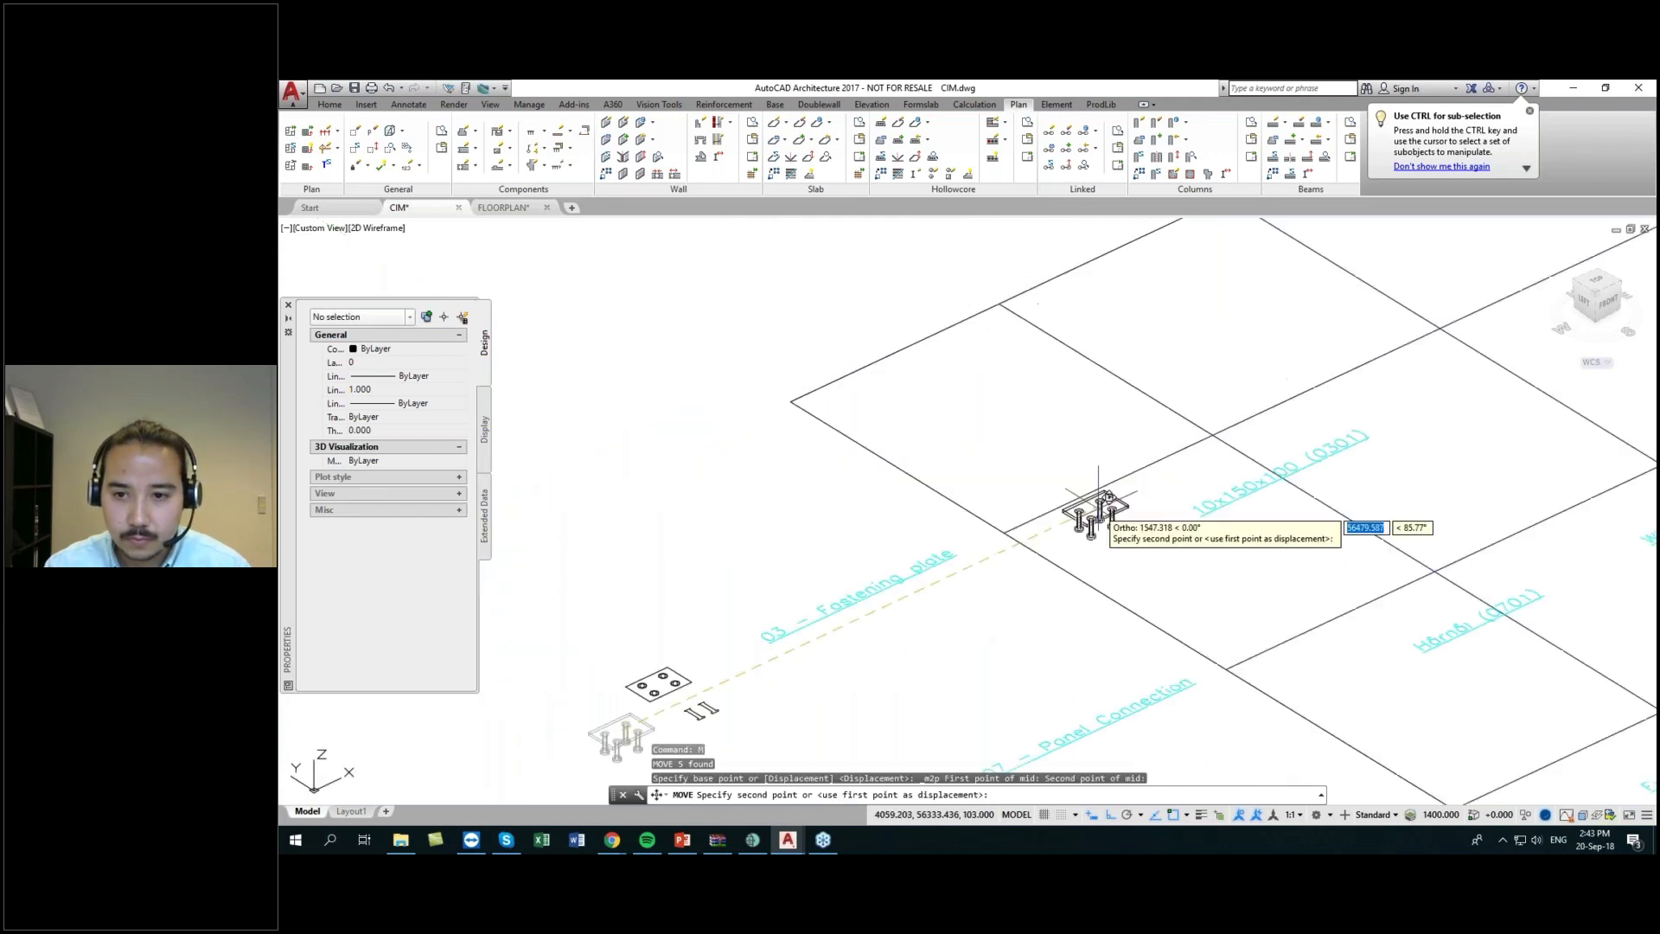
{"action": "scroll", "coordinate": [1212, 449], "scroll_direction": "up", "scroll_amount": 5}
{"action": "left_click", "coordinate": [1212, 375]}
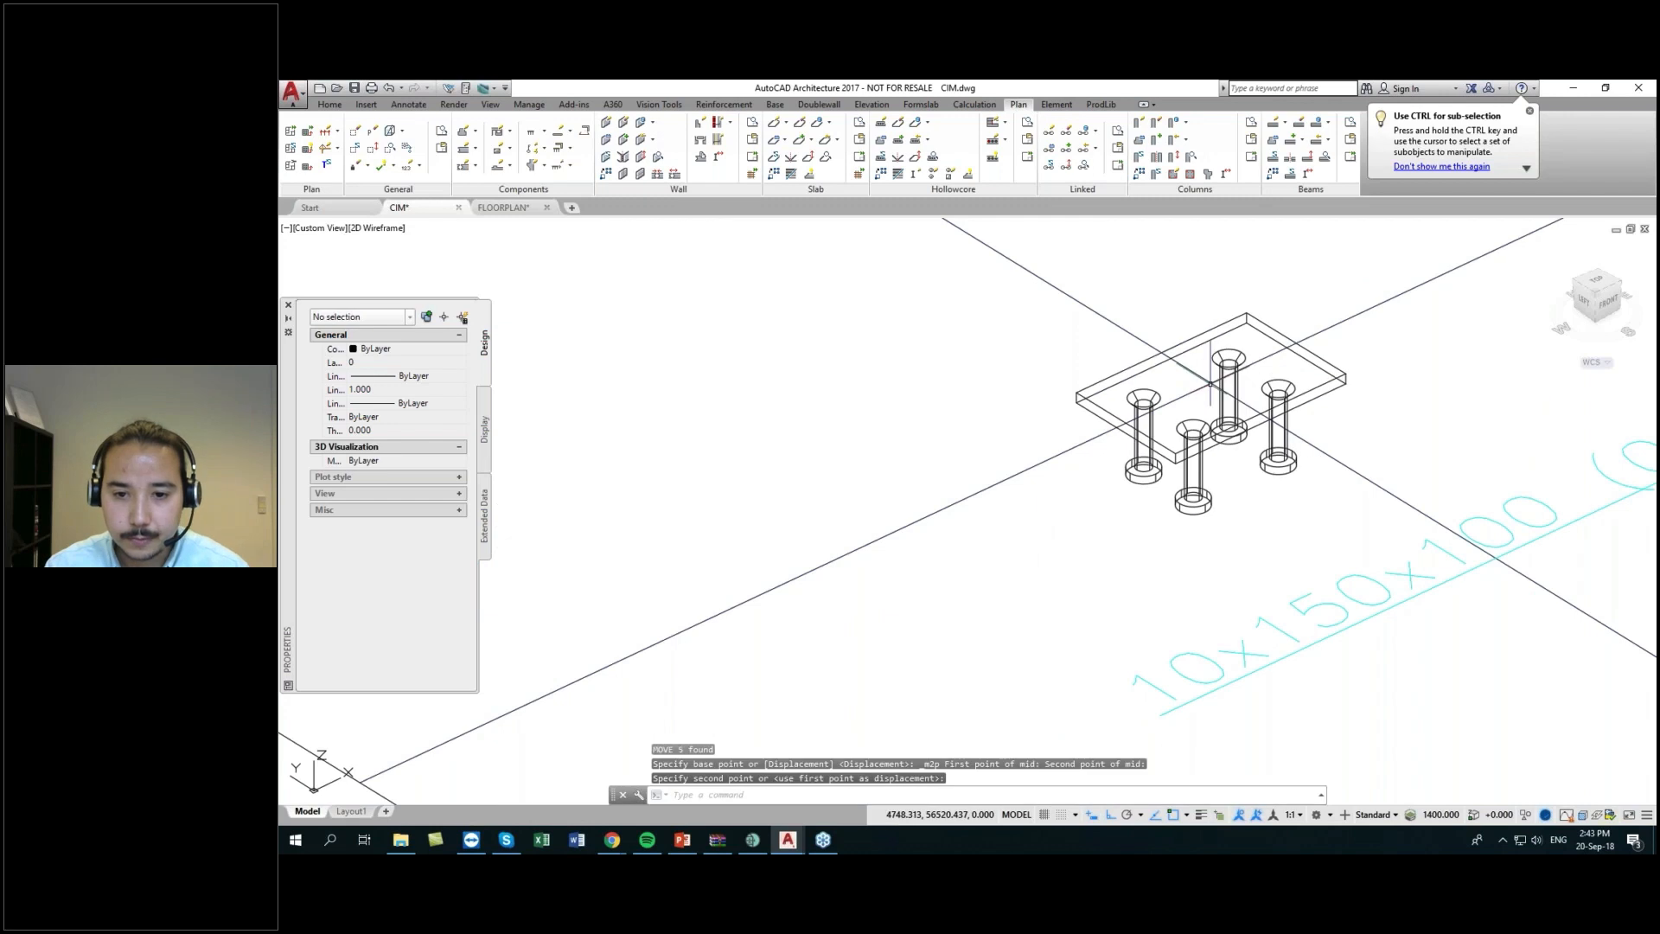
- Move the panel connection loop together with its short cross line onto the grid intersection at Hårnål (0701)
{"action": "scroll", "coordinate": [1236, 512], "scroll_direction": "down", "scroll_amount": 4}
{"action": "scroll", "coordinate": [992, 462], "scroll_direction": "down", "scroll_amount": 3}
{"action": "left_click", "coordinate": [752, 618]}
{"action": "left_click", "coordinate": [692, 667]}
{"action": "scroll", "coordinate": [693, 667], "scroll_direction": "up", "scroll_amount": 4}
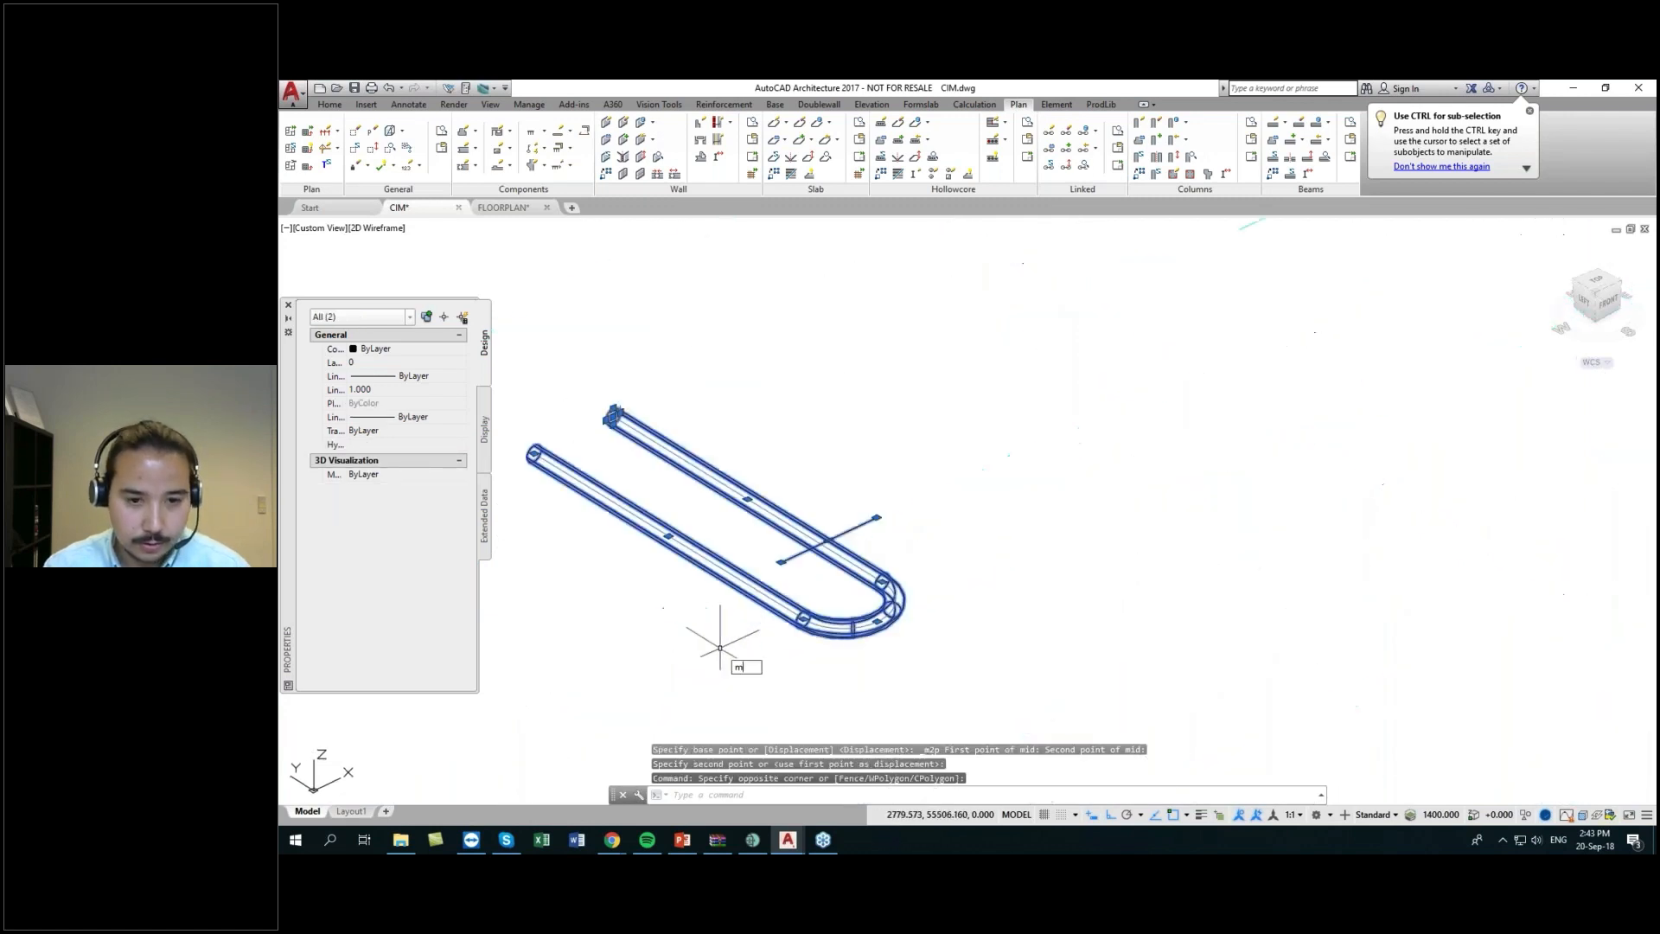
{"action": "type", "text": "M"}
{"action": "key", "text": "Return"}
{"action": "left_click", "coordinate": [889, 574]}
{"action": "scroll", "coordinate": [1023, 481], "scroll_direction": "down", "scroll_amount": 4}
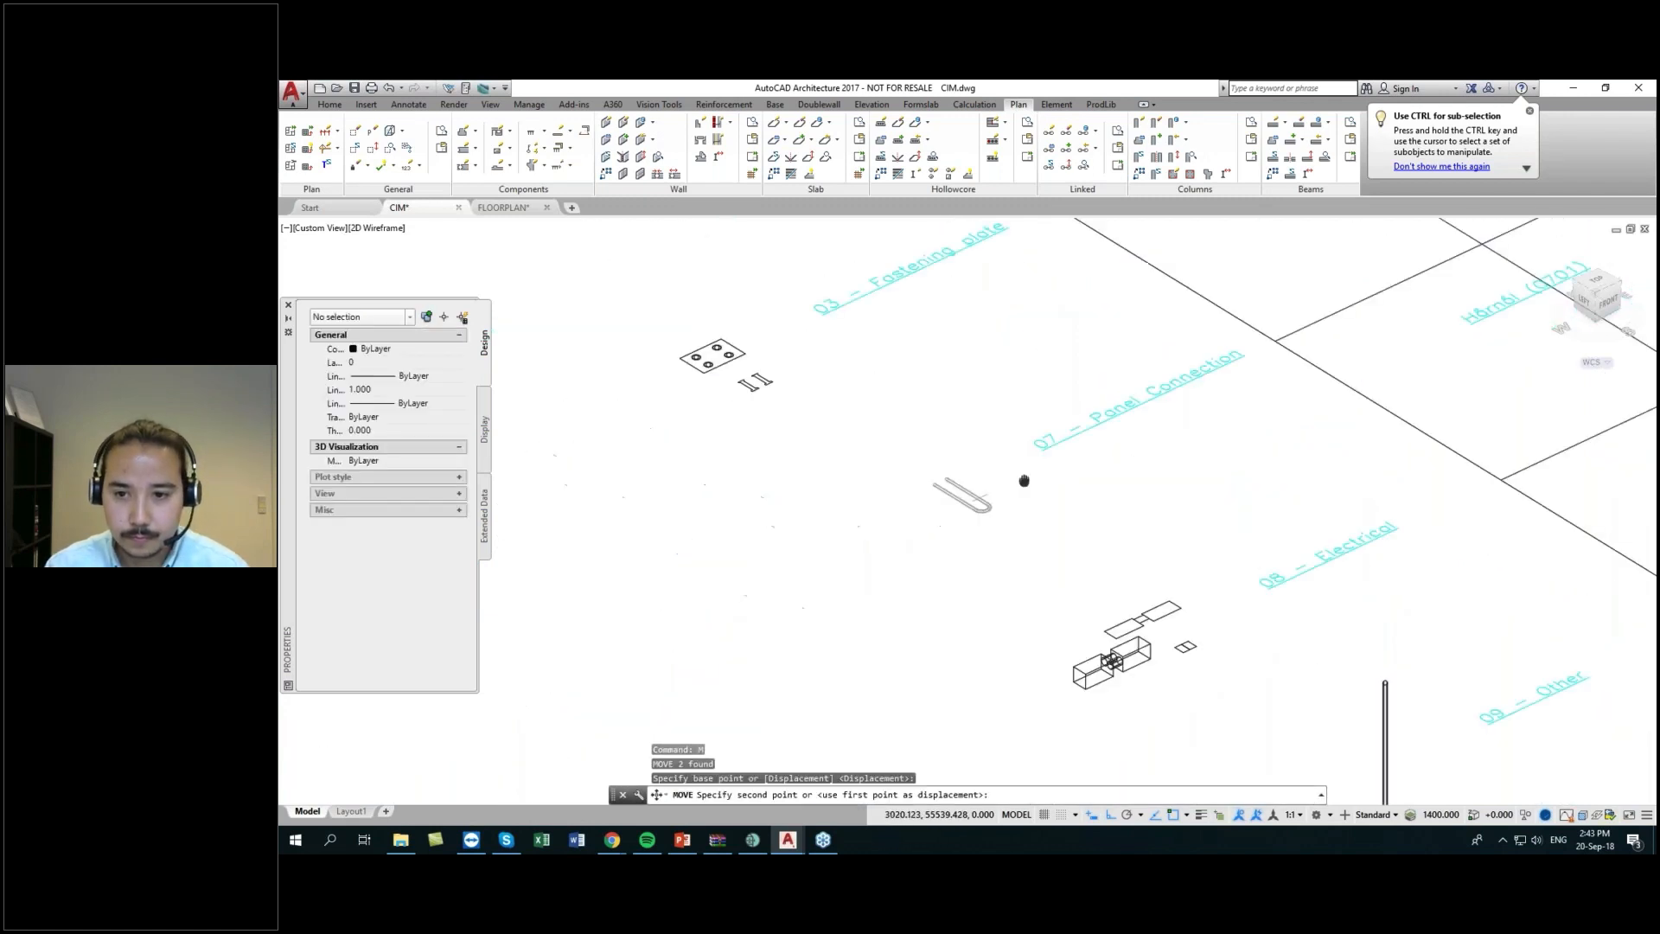
{"action": "scroll", "coordinate": [1225, 443], "scroll_direction": "up", "scroll_amount": 3}
{"action": "scroll", "coordinate": [1225, 442], "scroll_direction": "up", "scroll_amount": 3}
{"action": "left_click", "coordinate": [1223, 450]}
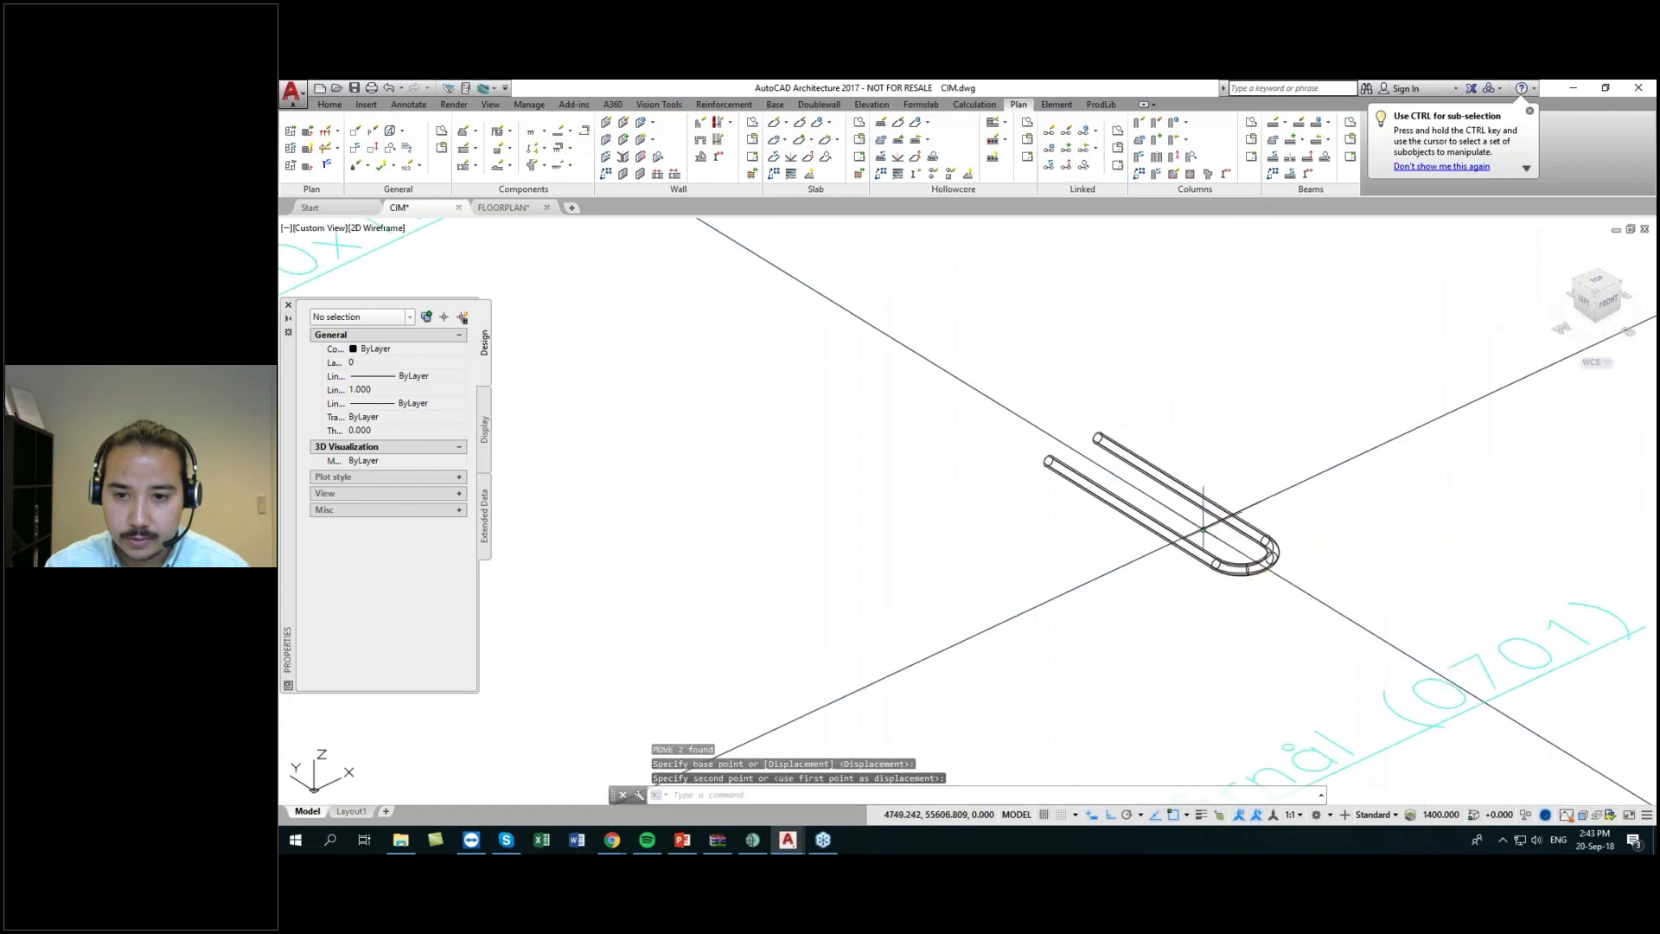
{"action": "scroll", "coordinate": [1224, 450], "scroll_direction": "down", "scroll_amount": 5}
{"action": "mouse_move", "coordinate": [1114, 572]}
{"action": "middle_mouse_down"}
{"action": "mouse_move", "coordinate": [938, 516]}
{"action": "mouse_move", "coordinate": [1086, 411]}
{"action": "mouse_move", "coordinate": [1247, 571]}
{"action": "mouse_move", "coordinate": [1236, 582]}
{"action": "middle_mouse_up"}
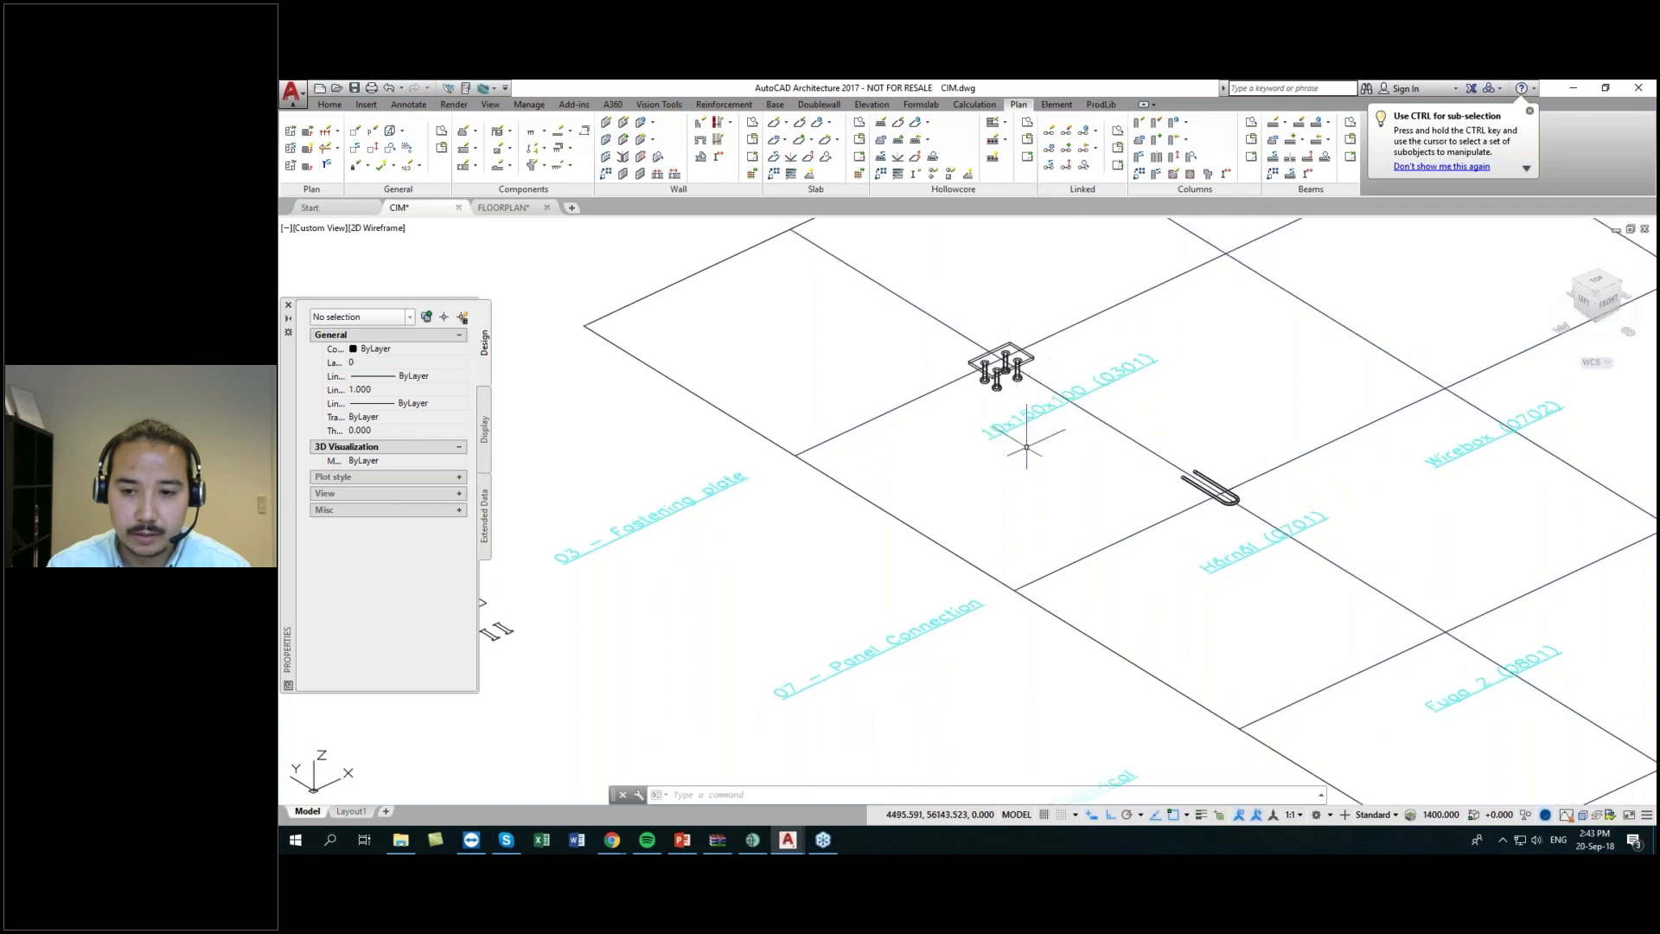
- Move the electrical box assembly of four solids from beside the 08 - Electrical heading onto the grid intersection at Fuga 2 (0801)
{"action": "middle_click_drag", "start_coordinate": [1023, 515], "coordinate": [1053, 445]}
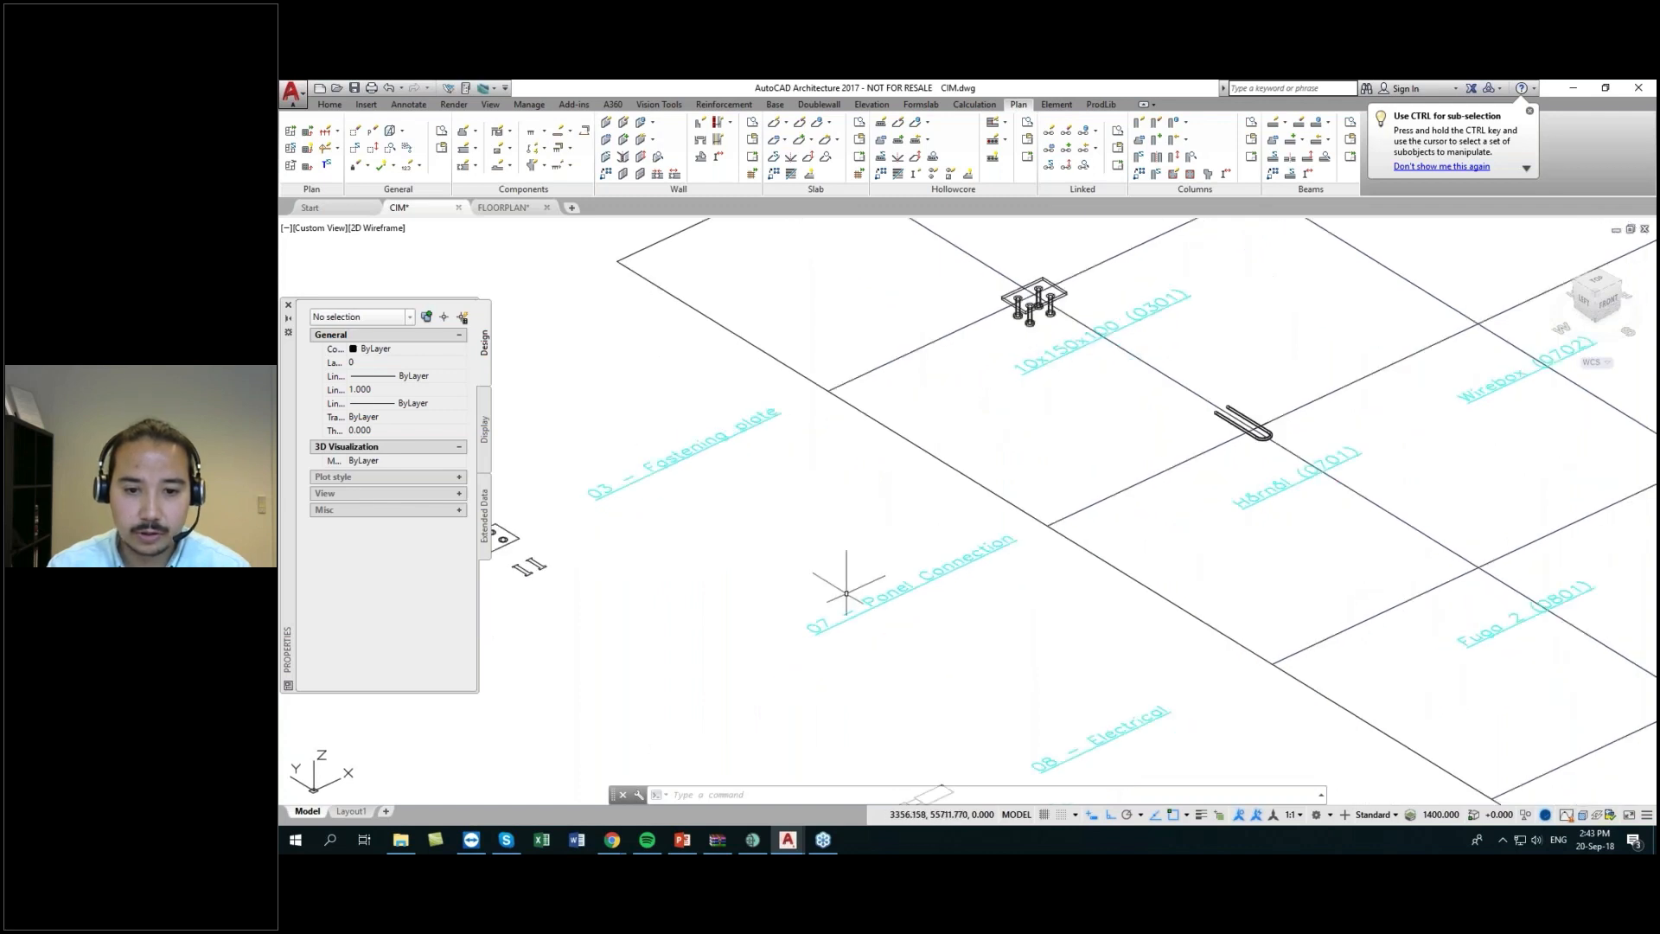
{"action": "middle_click_drag", "start_coordinate": [873, 623], "coordinate": [839, 557]}
{"action": "scroll", "coordinate": [1064, 663], "scroll_direction": "down", "scroll_amount": 2}
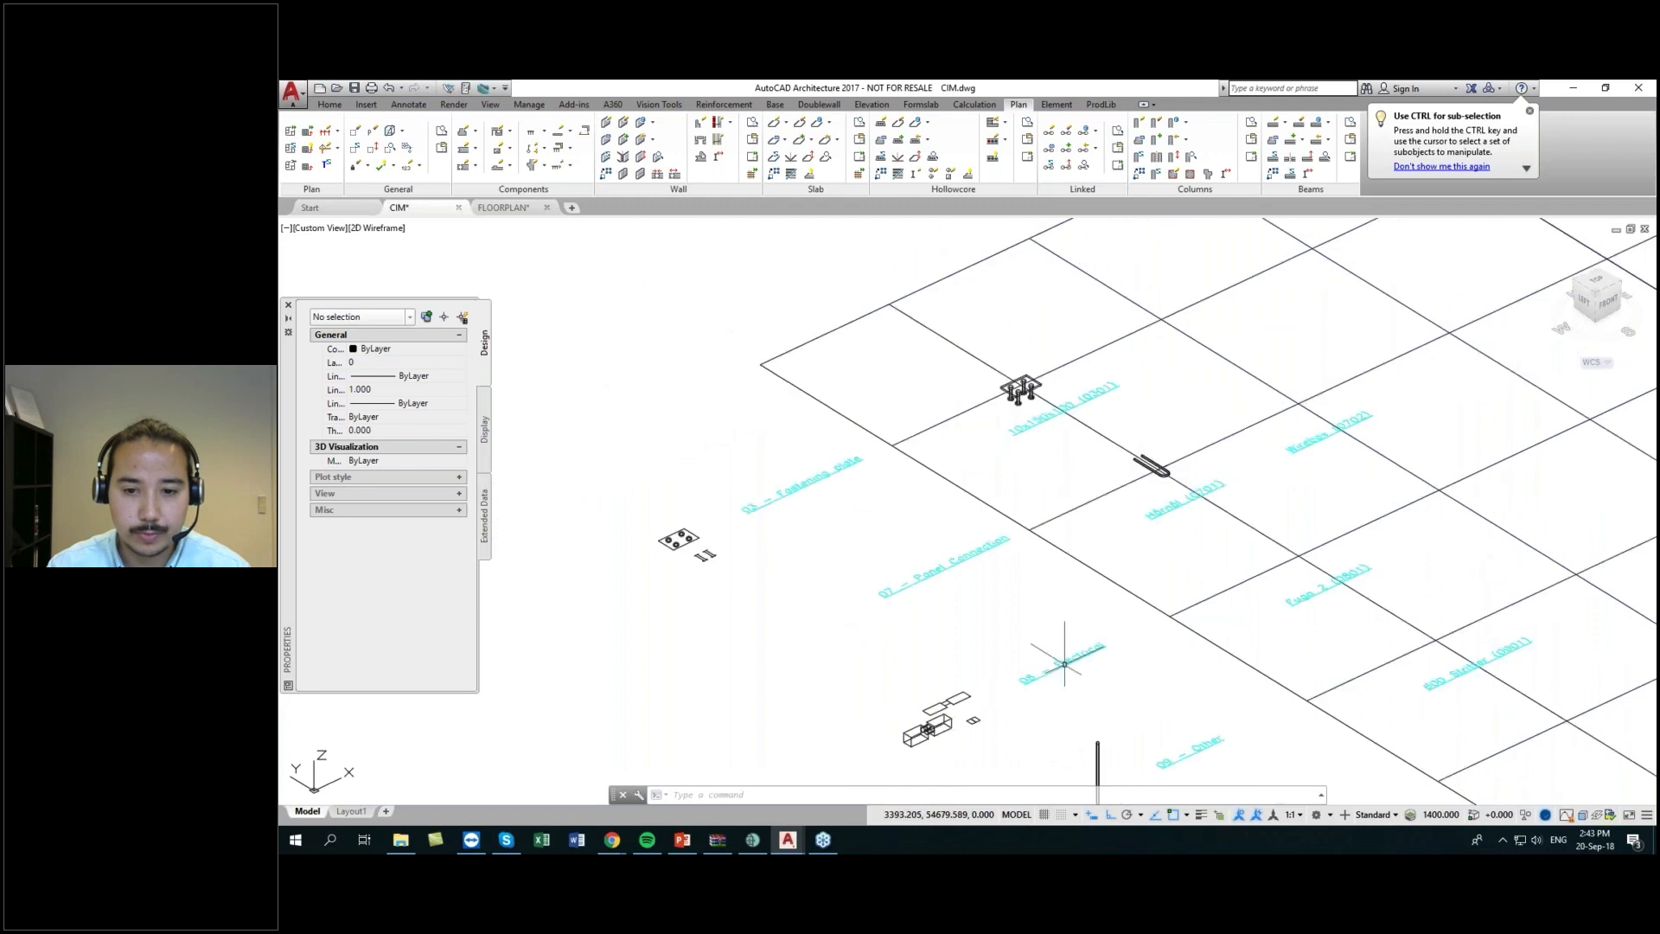
{"action": "middle_click_drag", "start_coordinate": [1065, 663], "coordinate": [995, 588]}
{"action": "scroll", "coordinate": [877, 664], "scroll_direction": "up", "scroll_amount": 6}
{"action": "left_click", "coordinate": [873, 662]}
{"action": "left_click", "coordinate": [708, 582]}
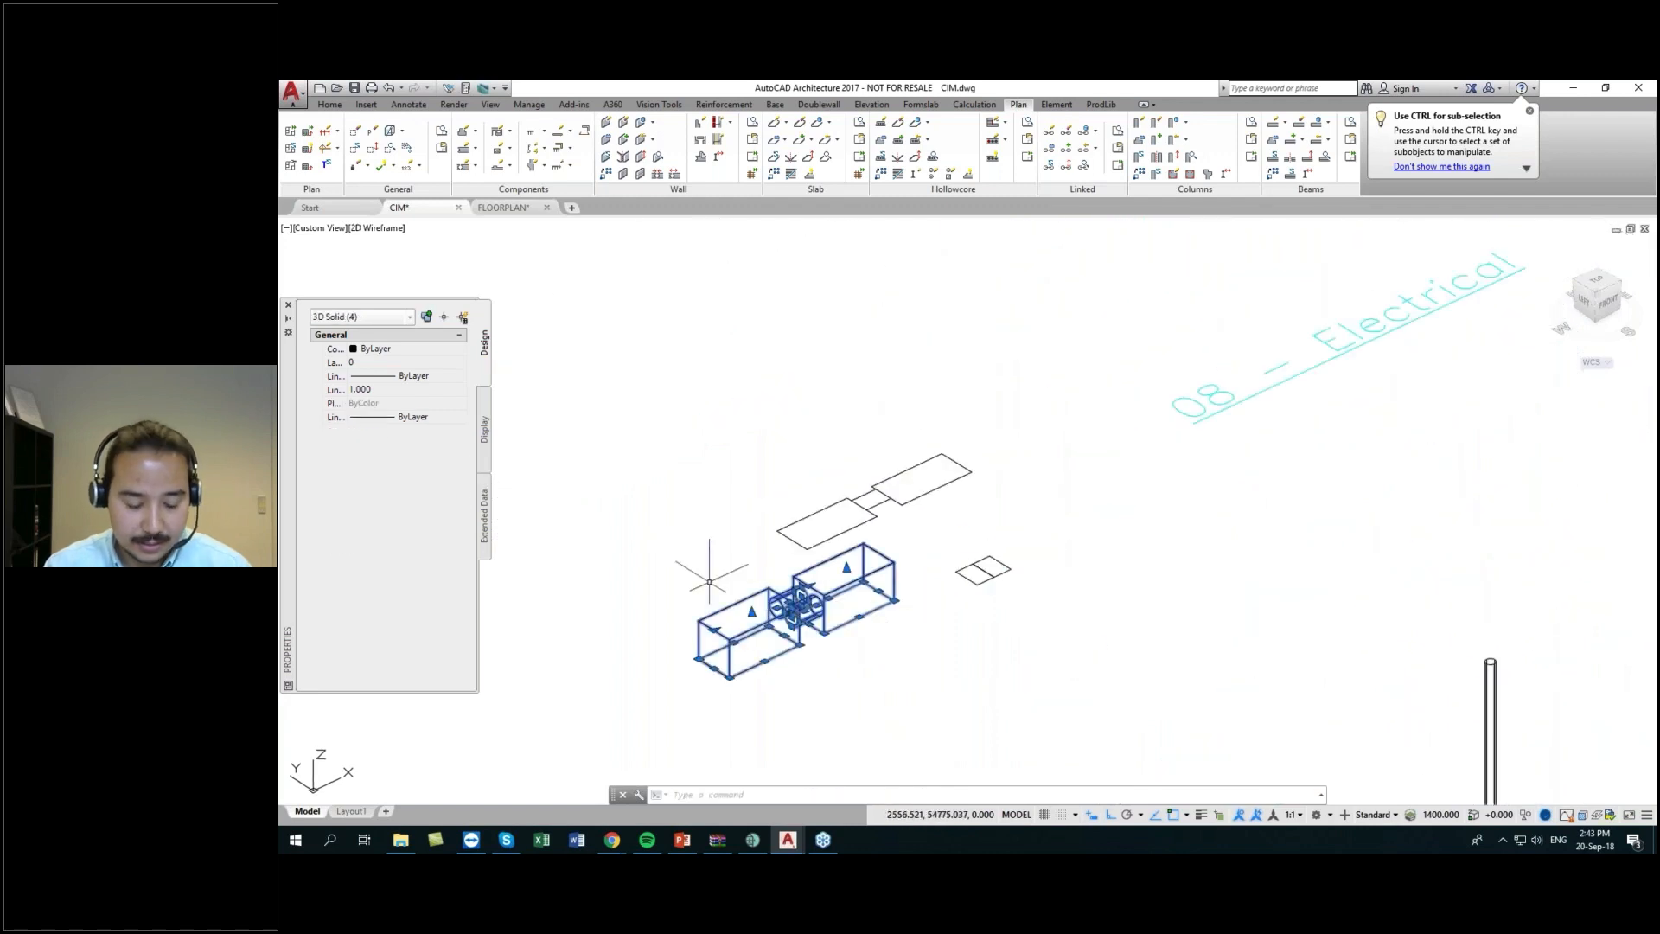
{"action": "type", "text": "m"}
{"action": "key", "text": "Return"}
{"action": "left_click", "coordinate": [782, 596]}
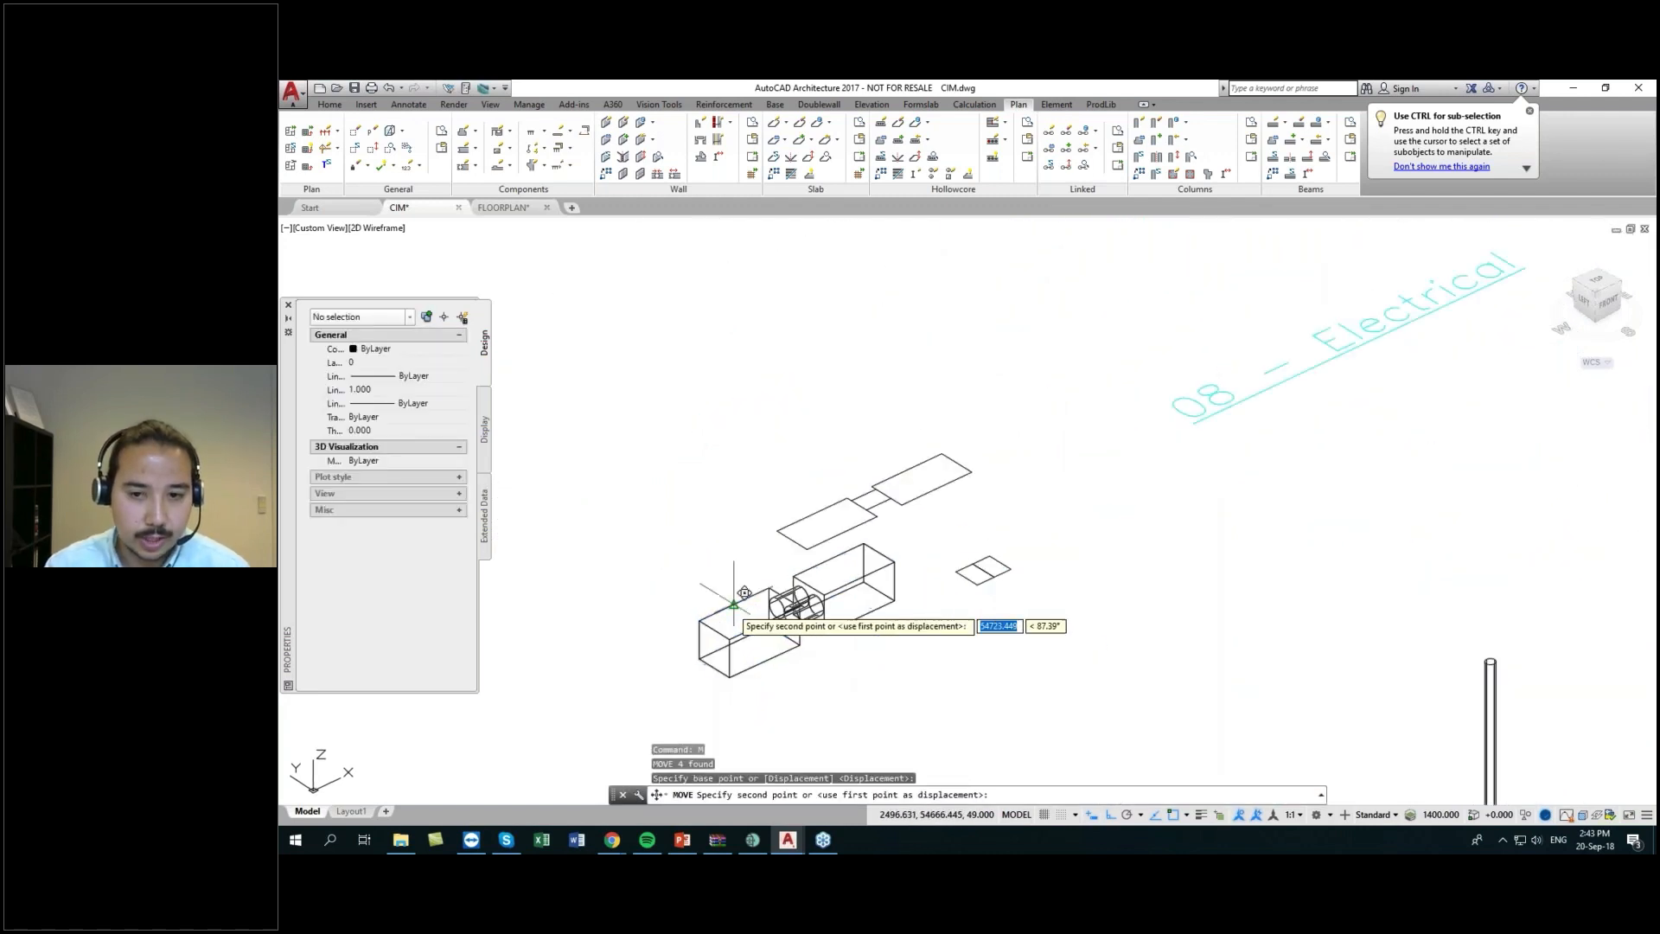
{"action": "scroll", "coordinate": [1132, 432], "scroll_direction": "down", "scroll_amount": 4}
{"action": "scroll", "coordinate": [946, 579], "scroll_direction": "up", "scroll_amount": 5}
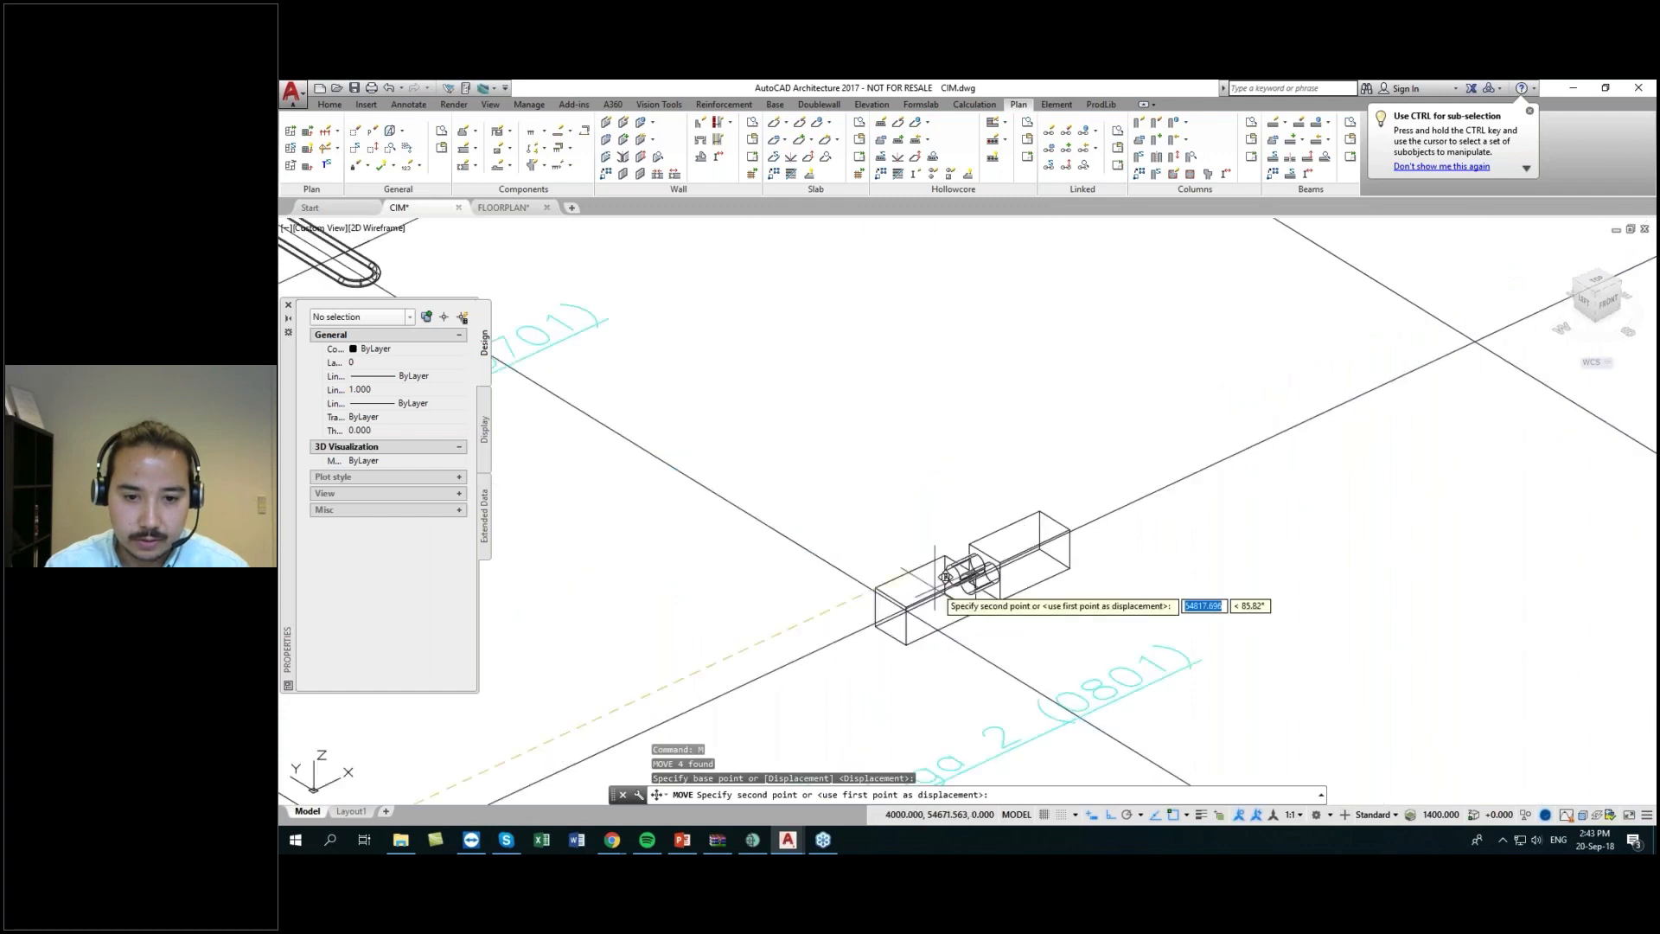
{"action": "left_click", "coordinate": [909, 621]}
- Move the upright rod beside 09 - Other by its middle onto the grid intersection at the 0901 label
{"action": "scroll", "coordinate": [910, 621], "scroll_direction": "down", "scroll_amount": 8}
{"action": "middle_click_drag", "start_coordinate": [832, 720], "coordinate": [851, 621]}
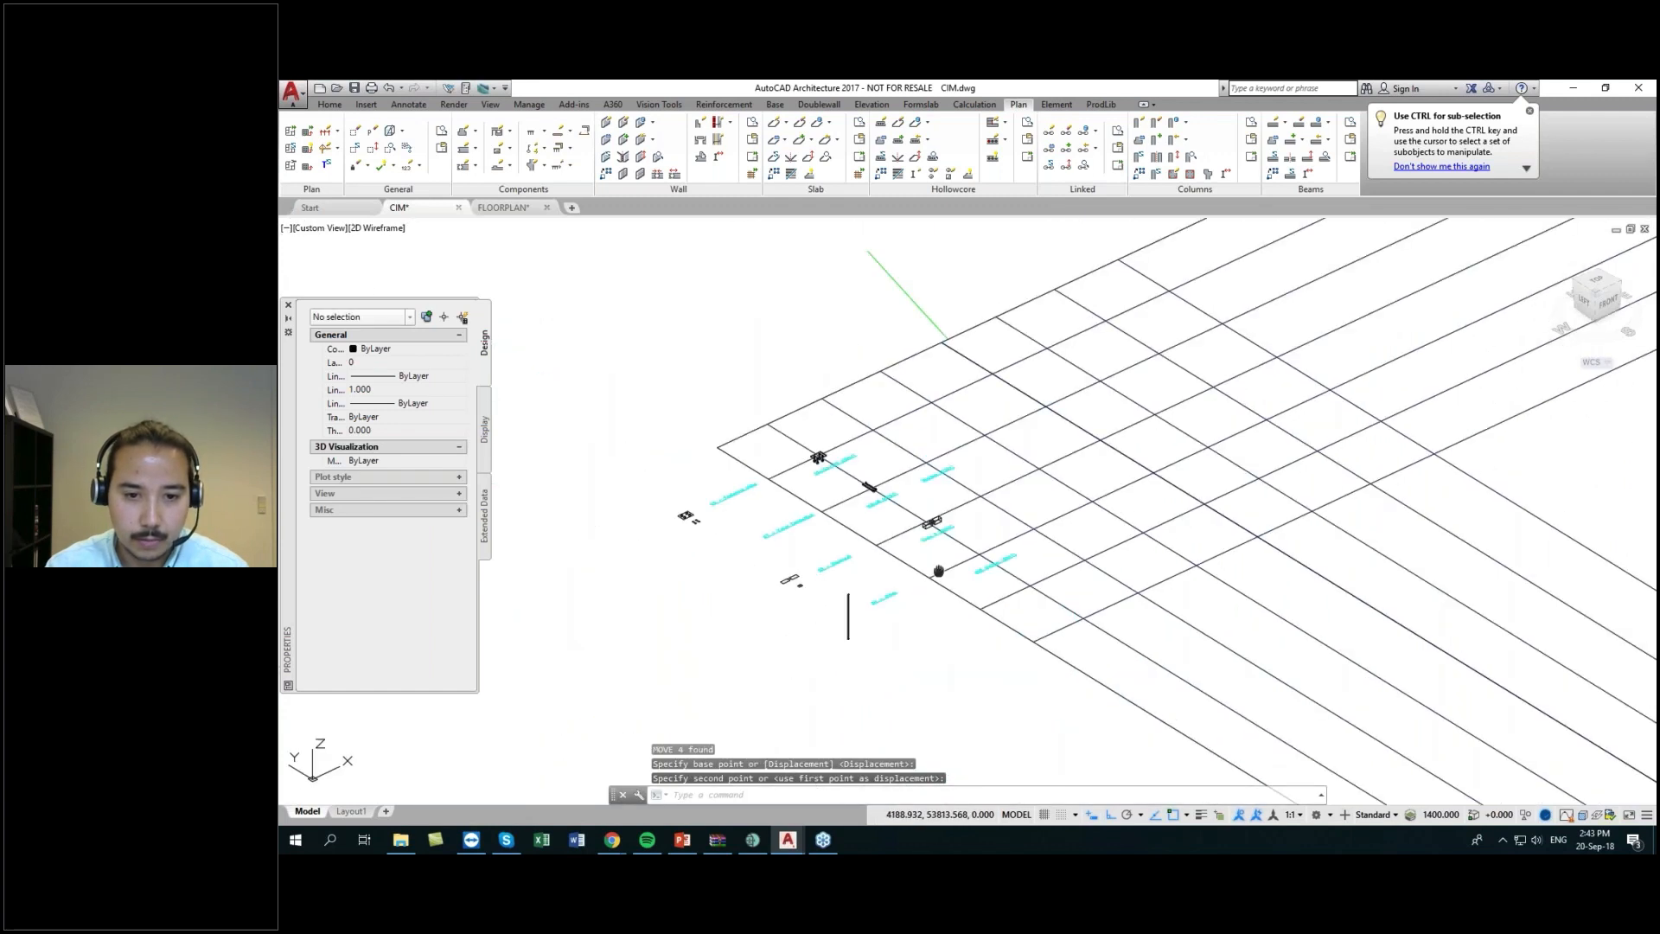
{"action": "scroll", "coordinate": [852, 631], "scroll_direction": "up", "scroll_amount": 4}
{"action": "left_click", "coordinate": [859, 605]}
{"action": "left_click", "coordinate": [795, 649]}
{"action": "type", "text": "m"}
{"action": "key", "text": "Return"}
{"action": "scroll", "coordinate": [813, 592], "scroll_direction": "up", "scroll_amount": 4}
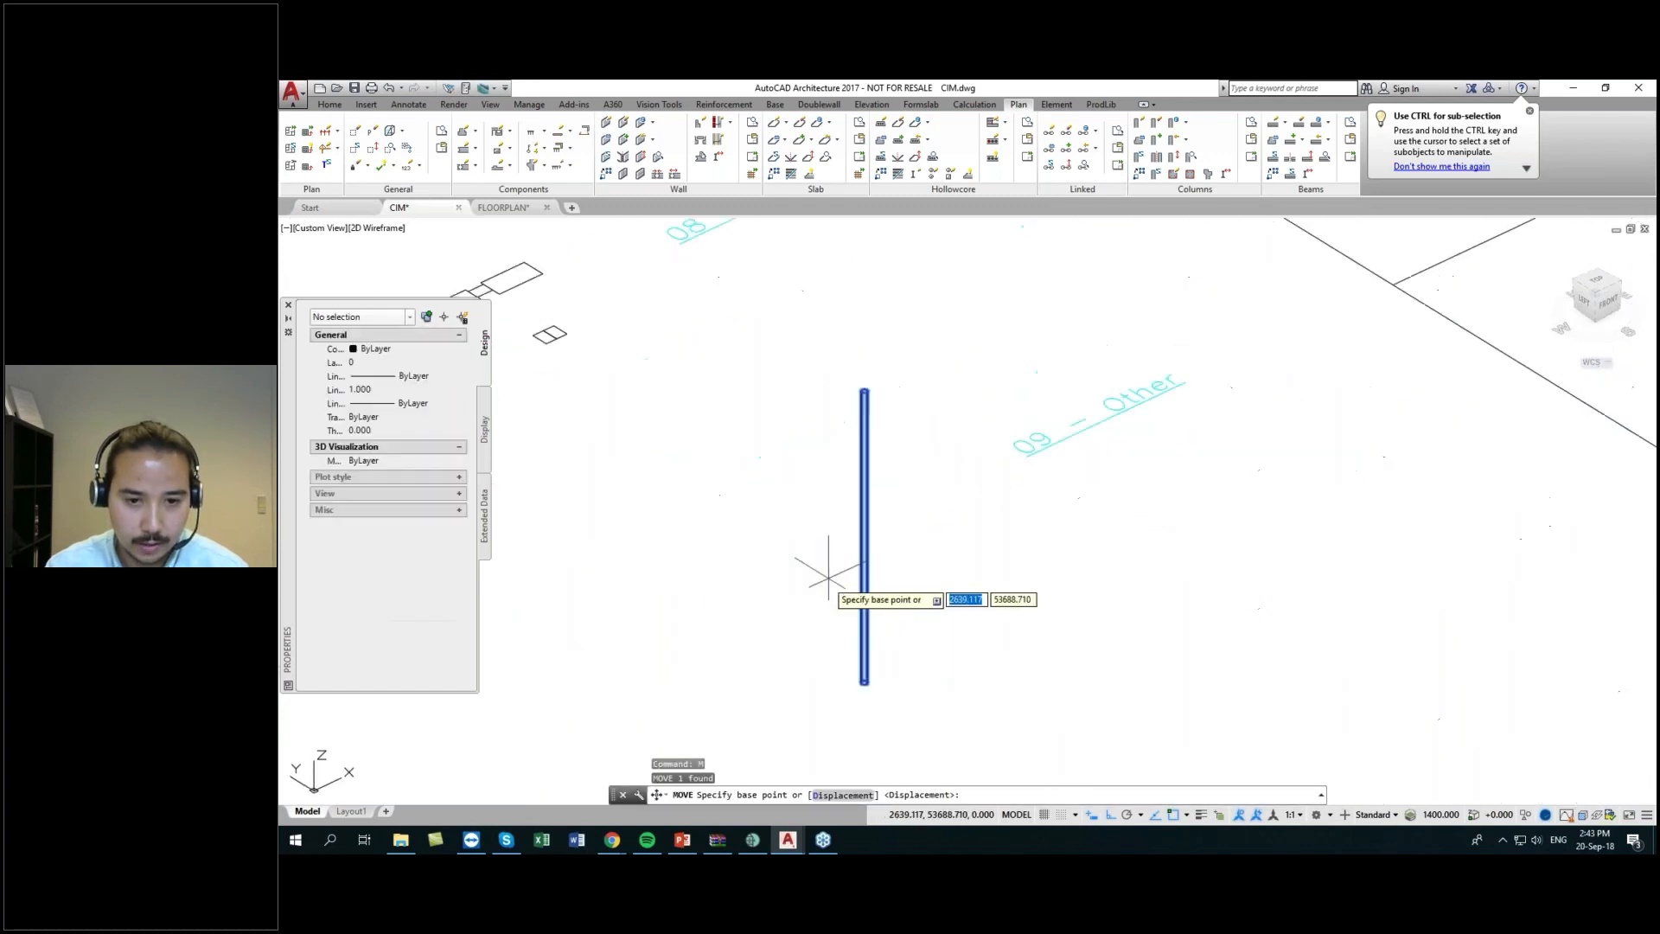
{"action": "left_click", "coordinate": [863, 534]}
{"action": "scroll", "coordinate": [1242, 357], "scroll_direction": "down", "scroll_amount": 2}
{"action": "scroll", "coordinate": [1242, 357], "scroll_direction": "down", "scroll_amount": 3}
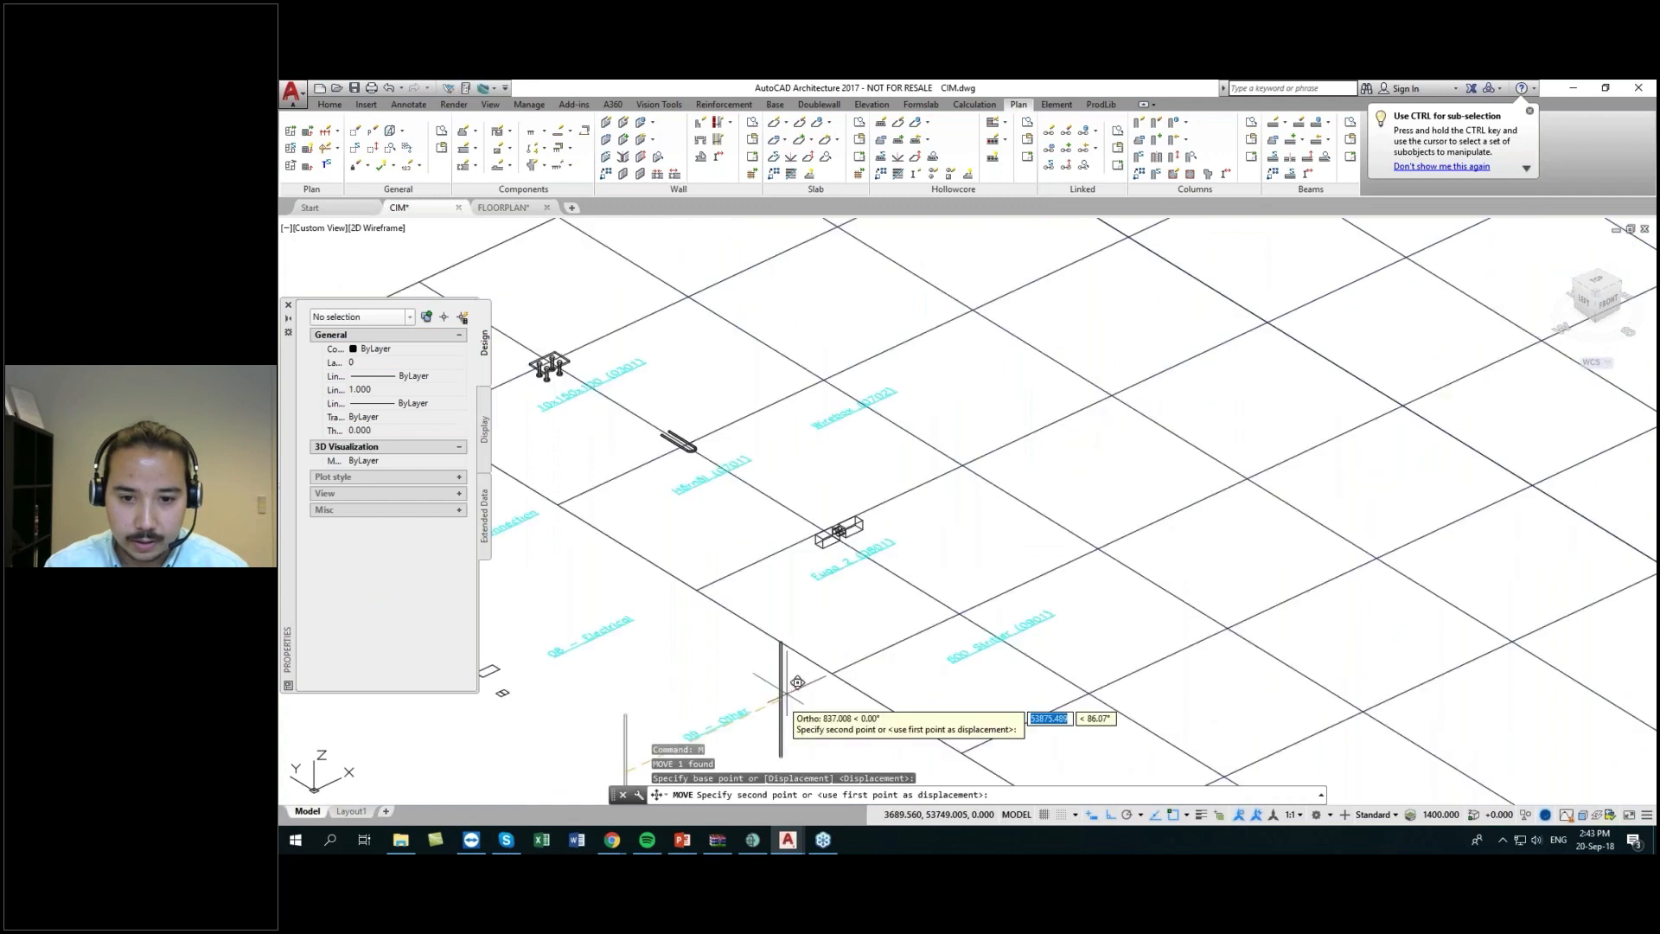
{"action": "scroll", "coordinate": [1006, 615], "scroll_direction": "up", "scroll_amount": 4}
{"action": "left_click", "coordinate": [1006, 619]}
{"action": "scroll", "coordinate": [1006, 619], "scroll_direction": "down", "scroll_amount": 4}
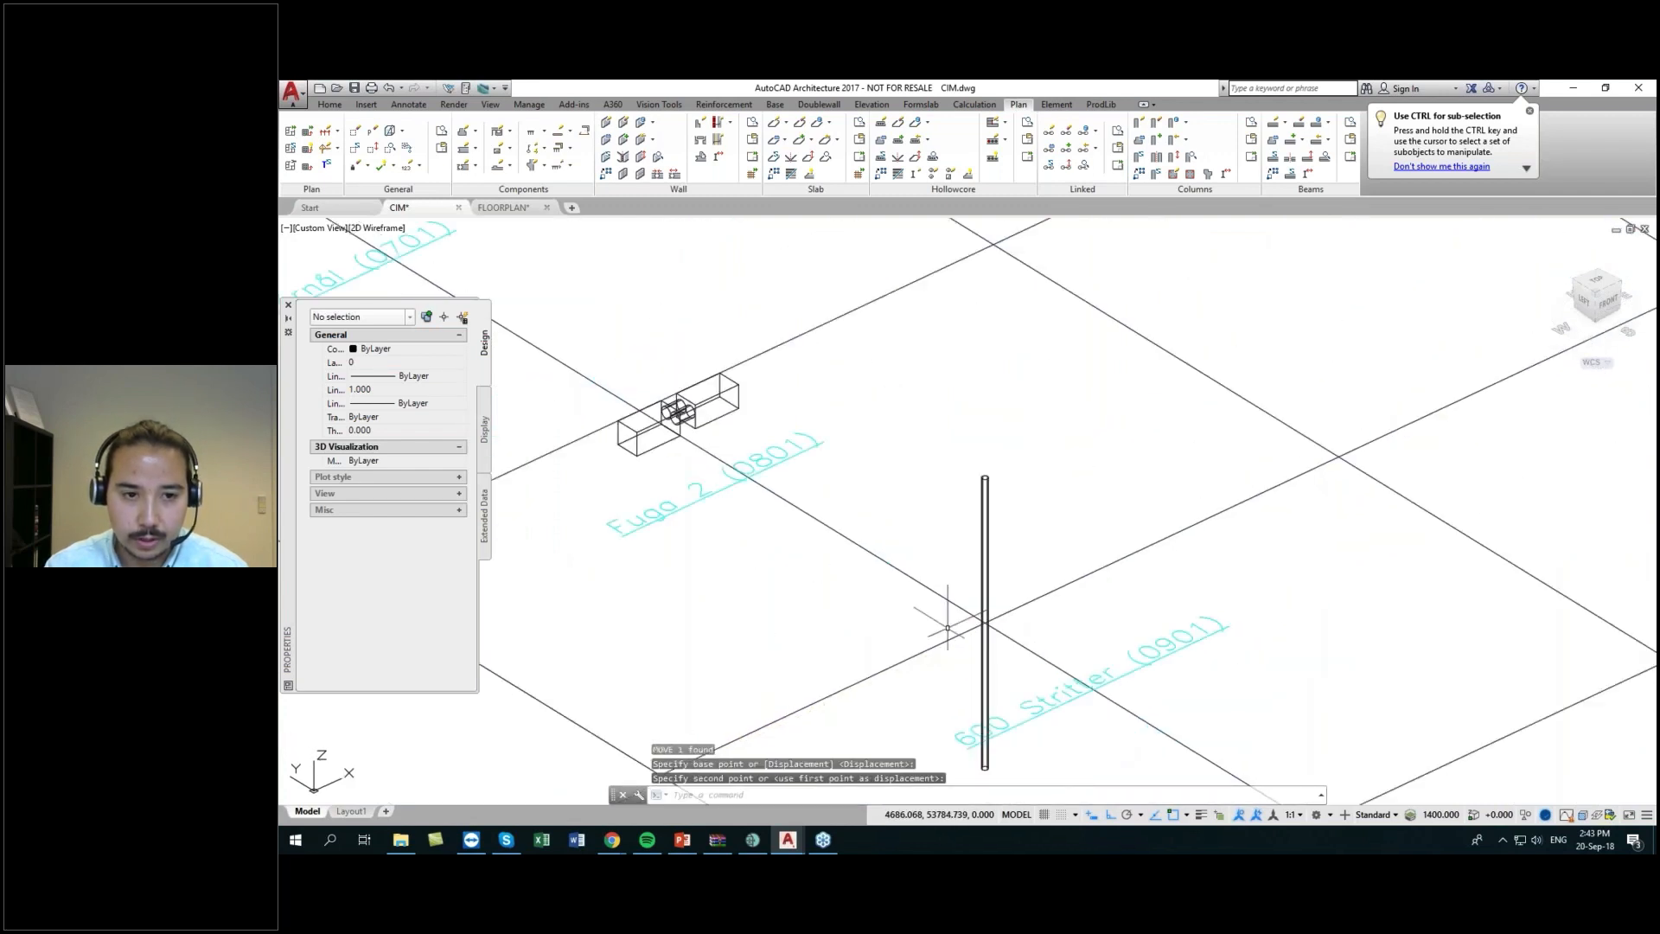
- Create a new cast-in material named 0301 with the description 10x150x100
{"action": "mouse_move", "coordinate": [720, 537]}
{"action": "middle_mouse_down"}
{"action": "mouse_move", "coordinate": [815, 586]}
{"action": "mouse_move", "coordinate": [1117, 578]}
{"action": "mouse_move", "coordinate": [1138, 602]}
{"action": "middle_mouse_up"}
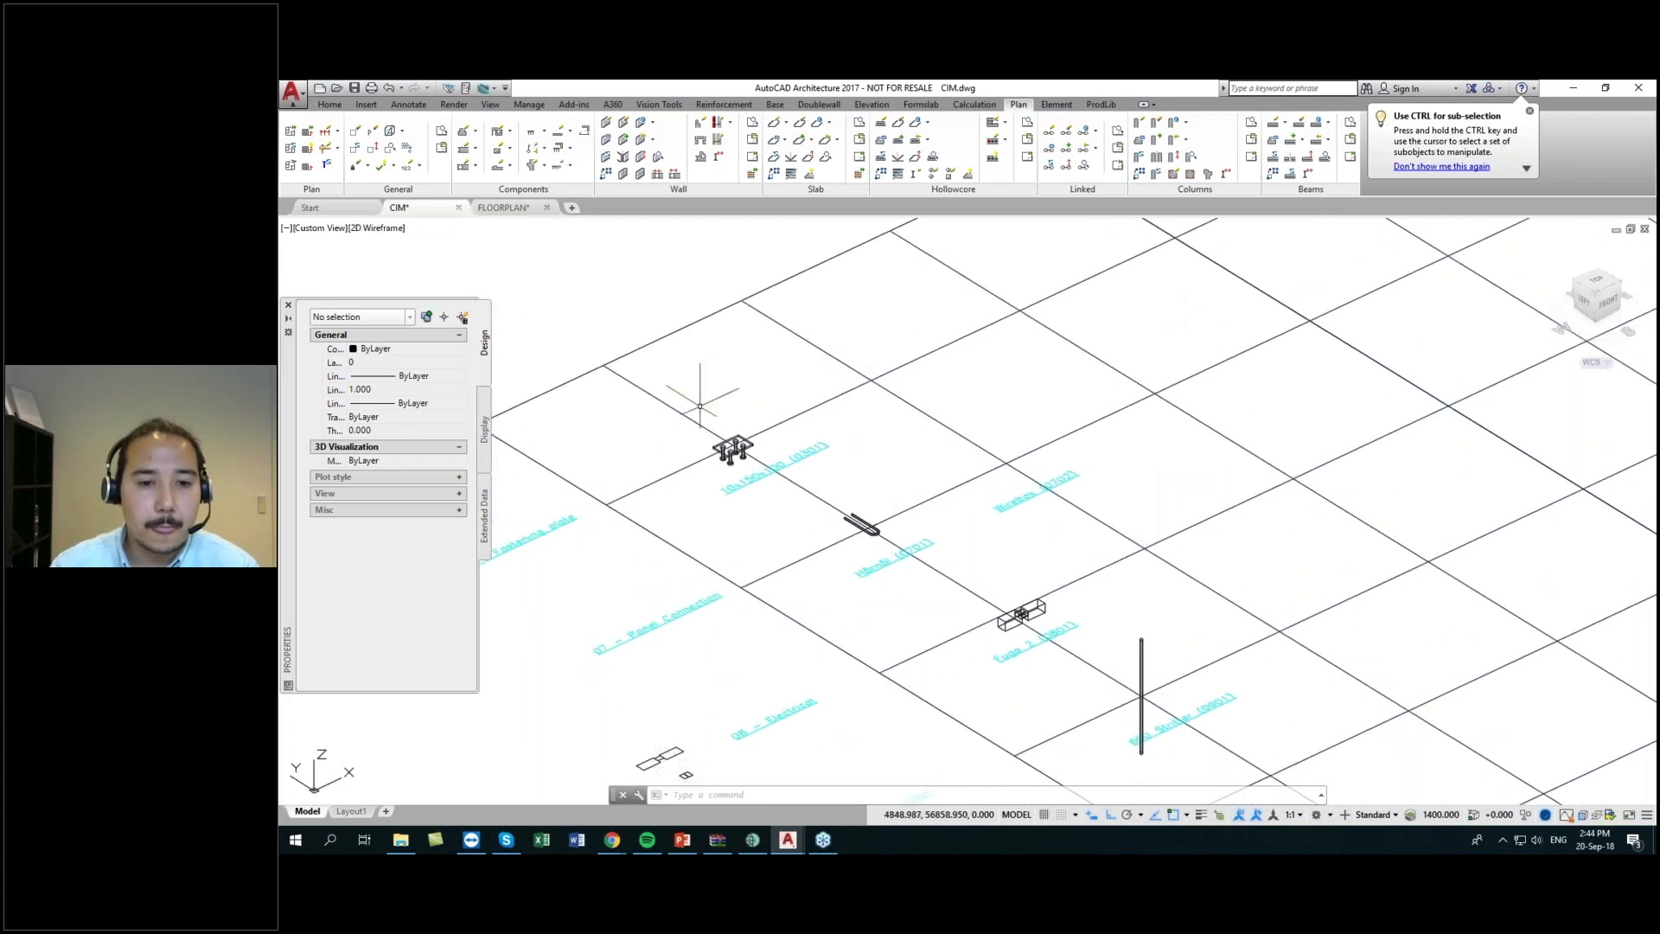
{"action": "middle_click_drag", "start_coordinate": [700, 405], "coordinate": [799, 462]}
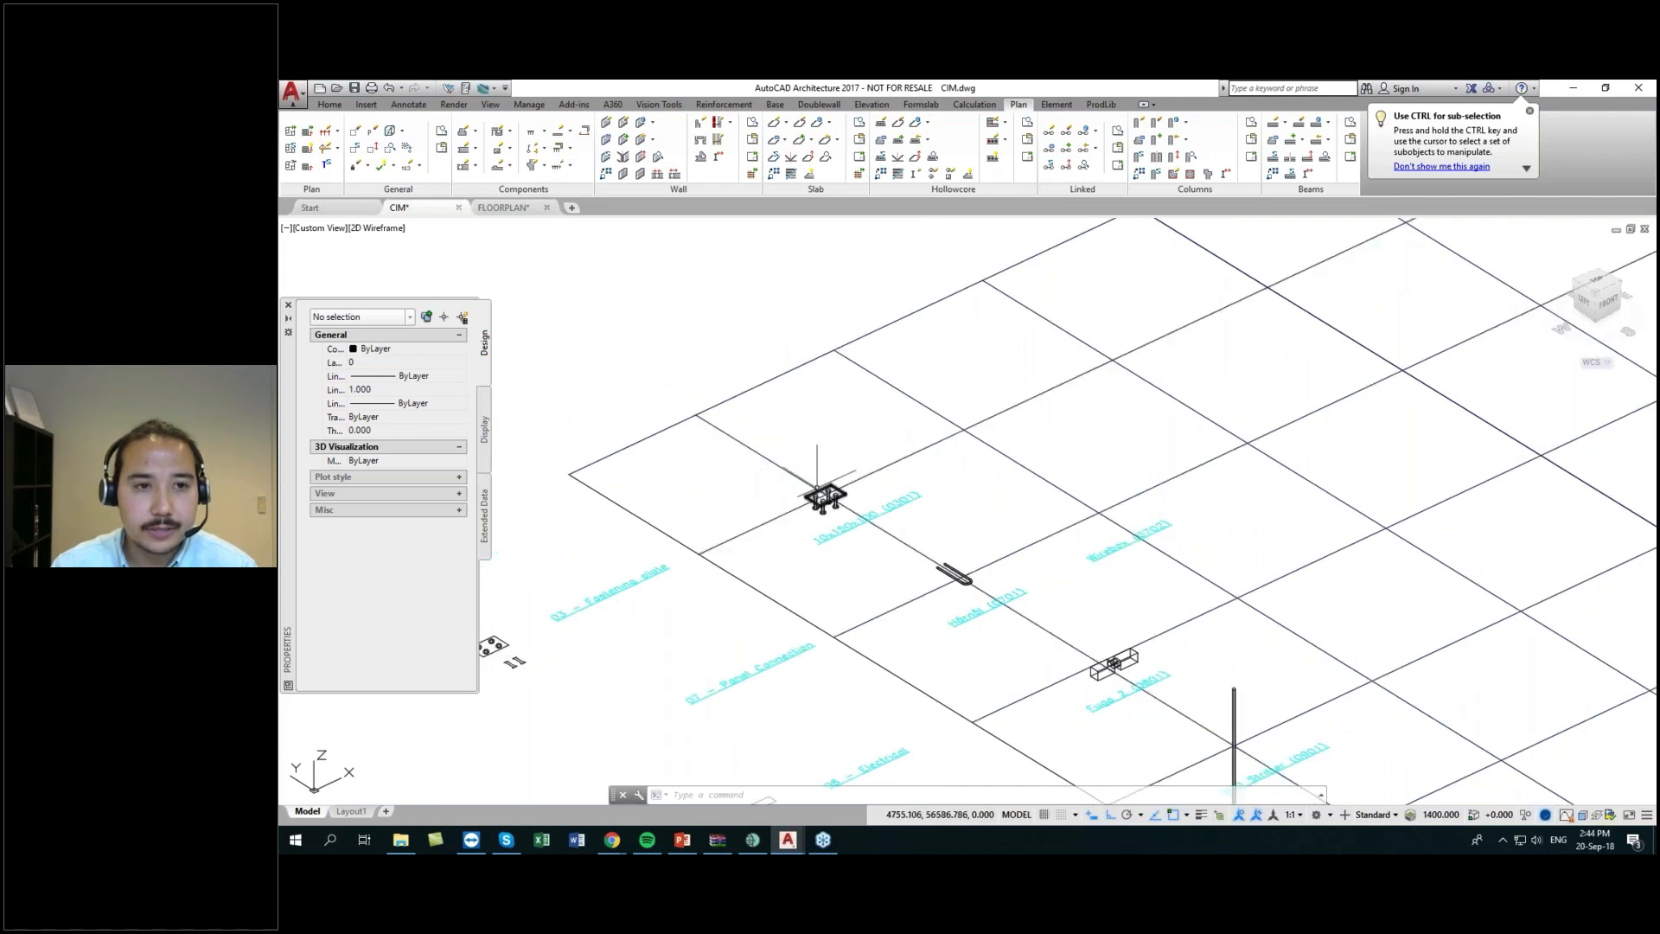
{"action": "left_click", "coordinate": [543, 130]}
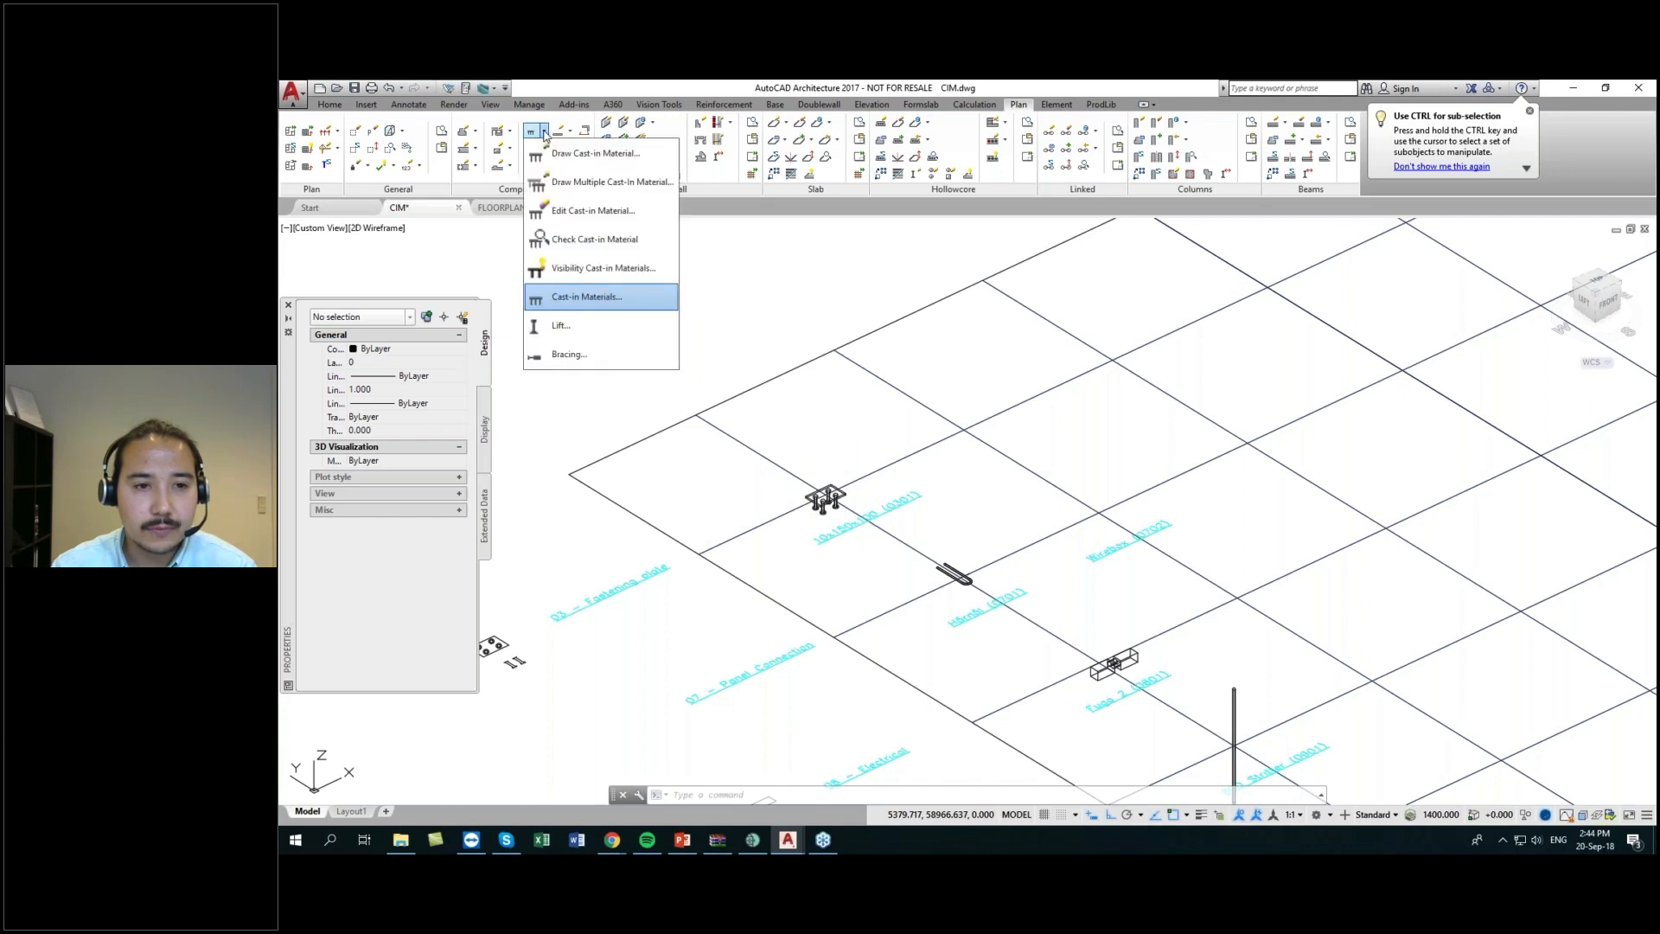
{"action": "left_click", "coordinate": [582, 304]}
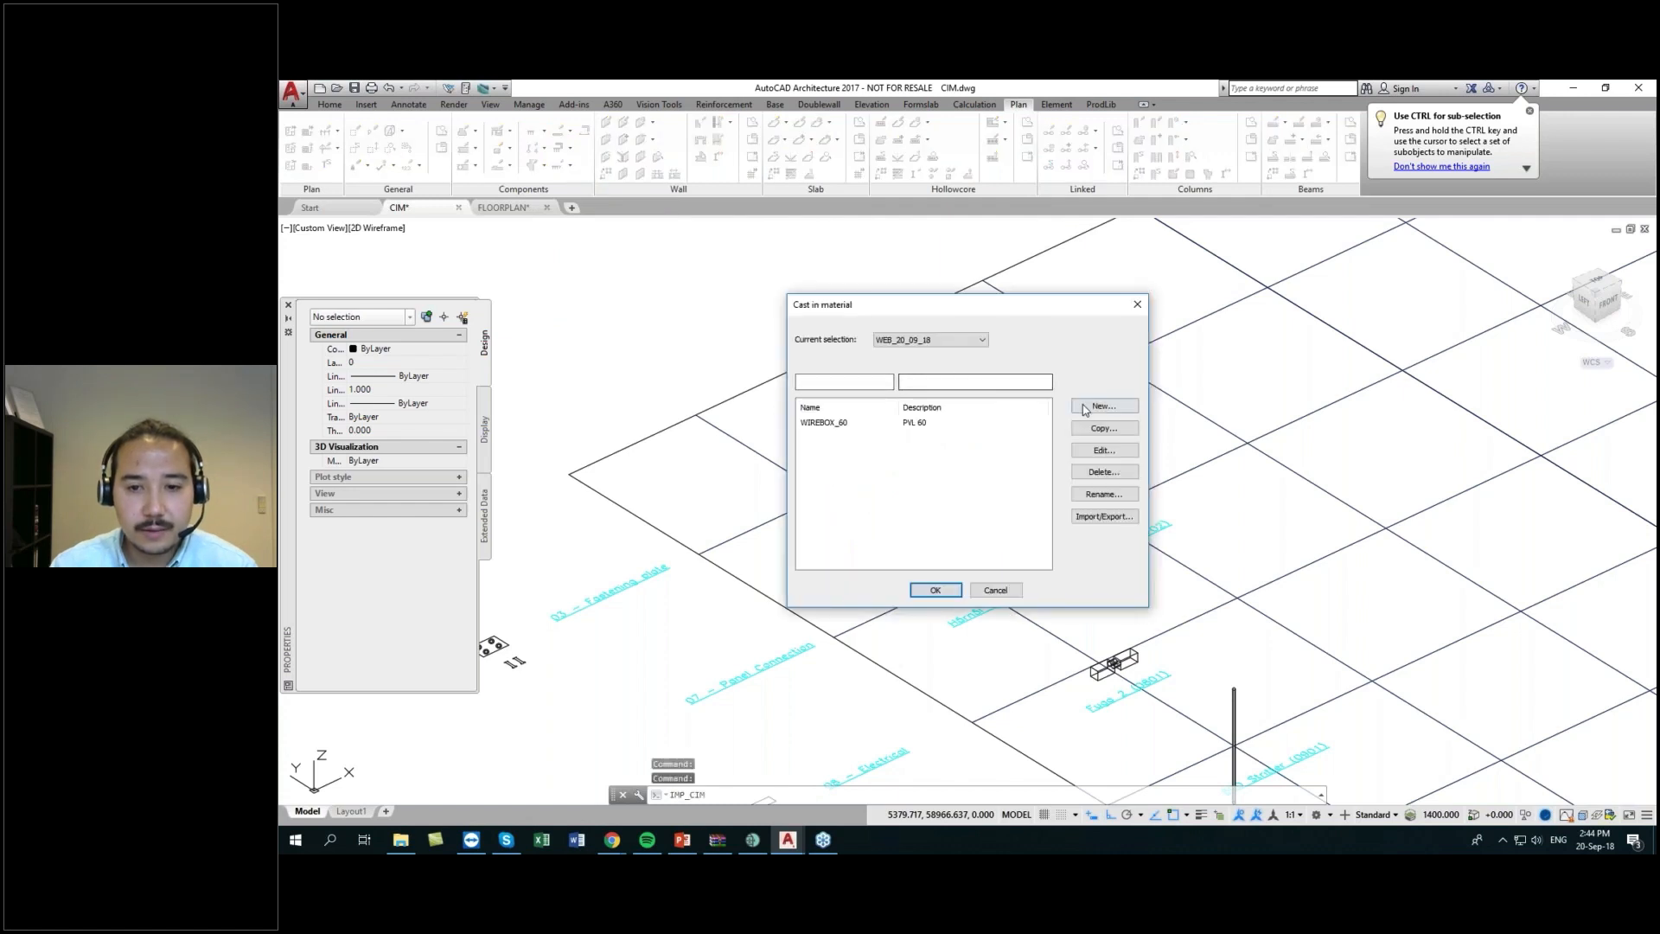
{"action": "left_click_drag", "start_coordinate": [1033, 304], "coordinate": [1196, 254]}
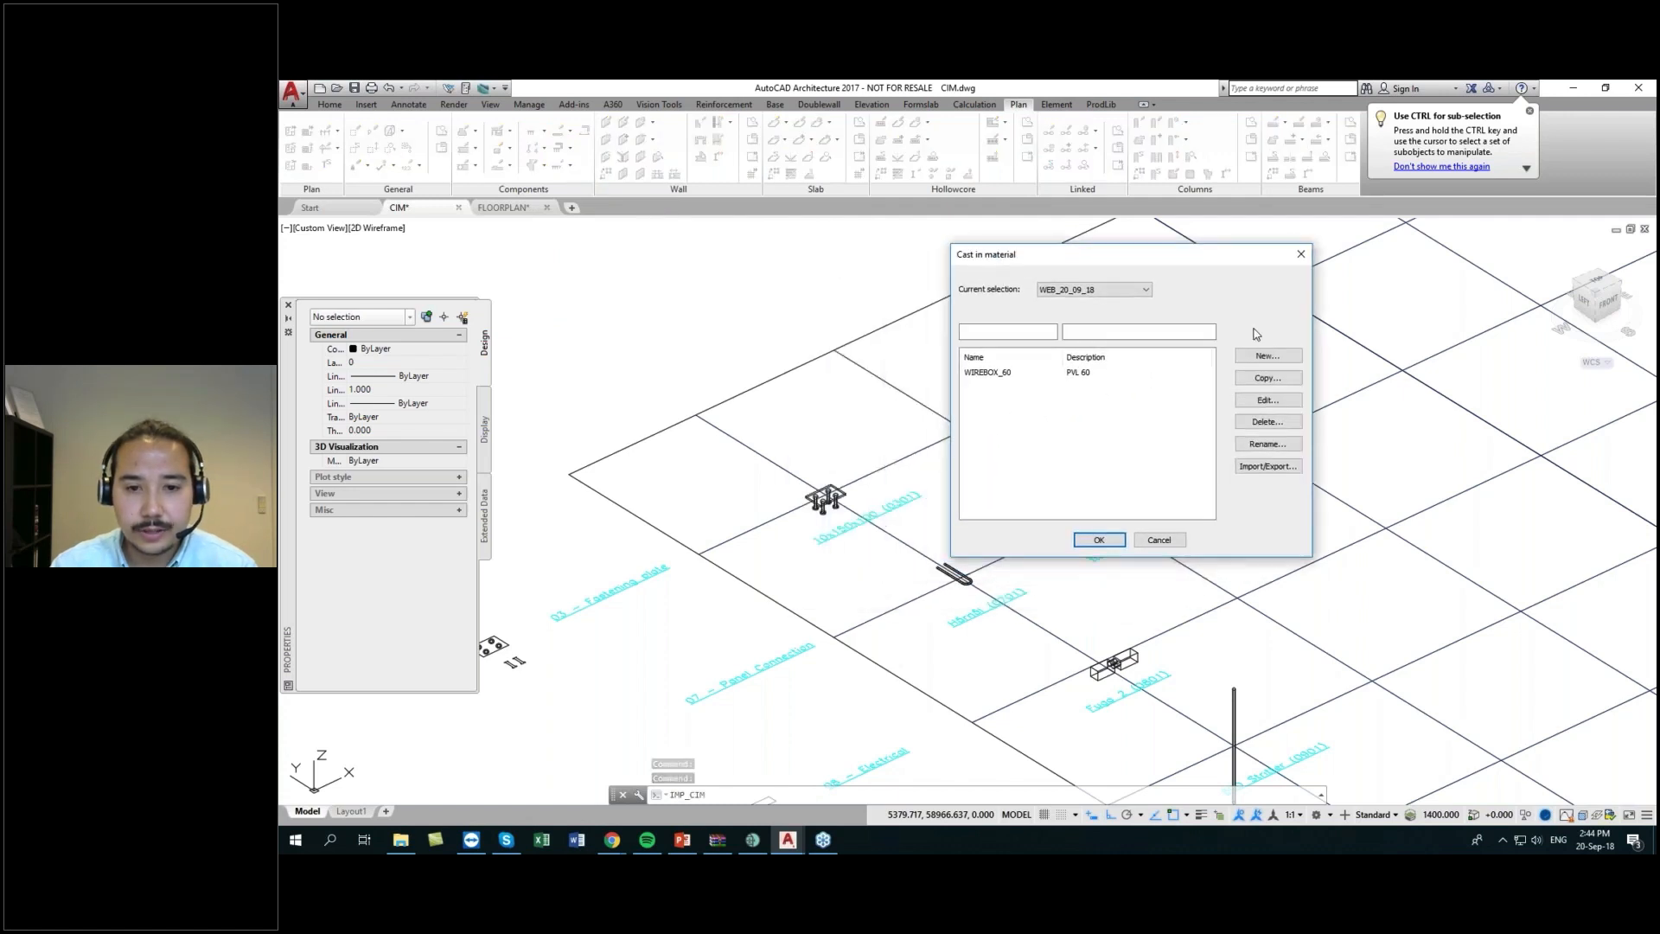
{"action": "left_click", "coordinate": [1267, 356]}
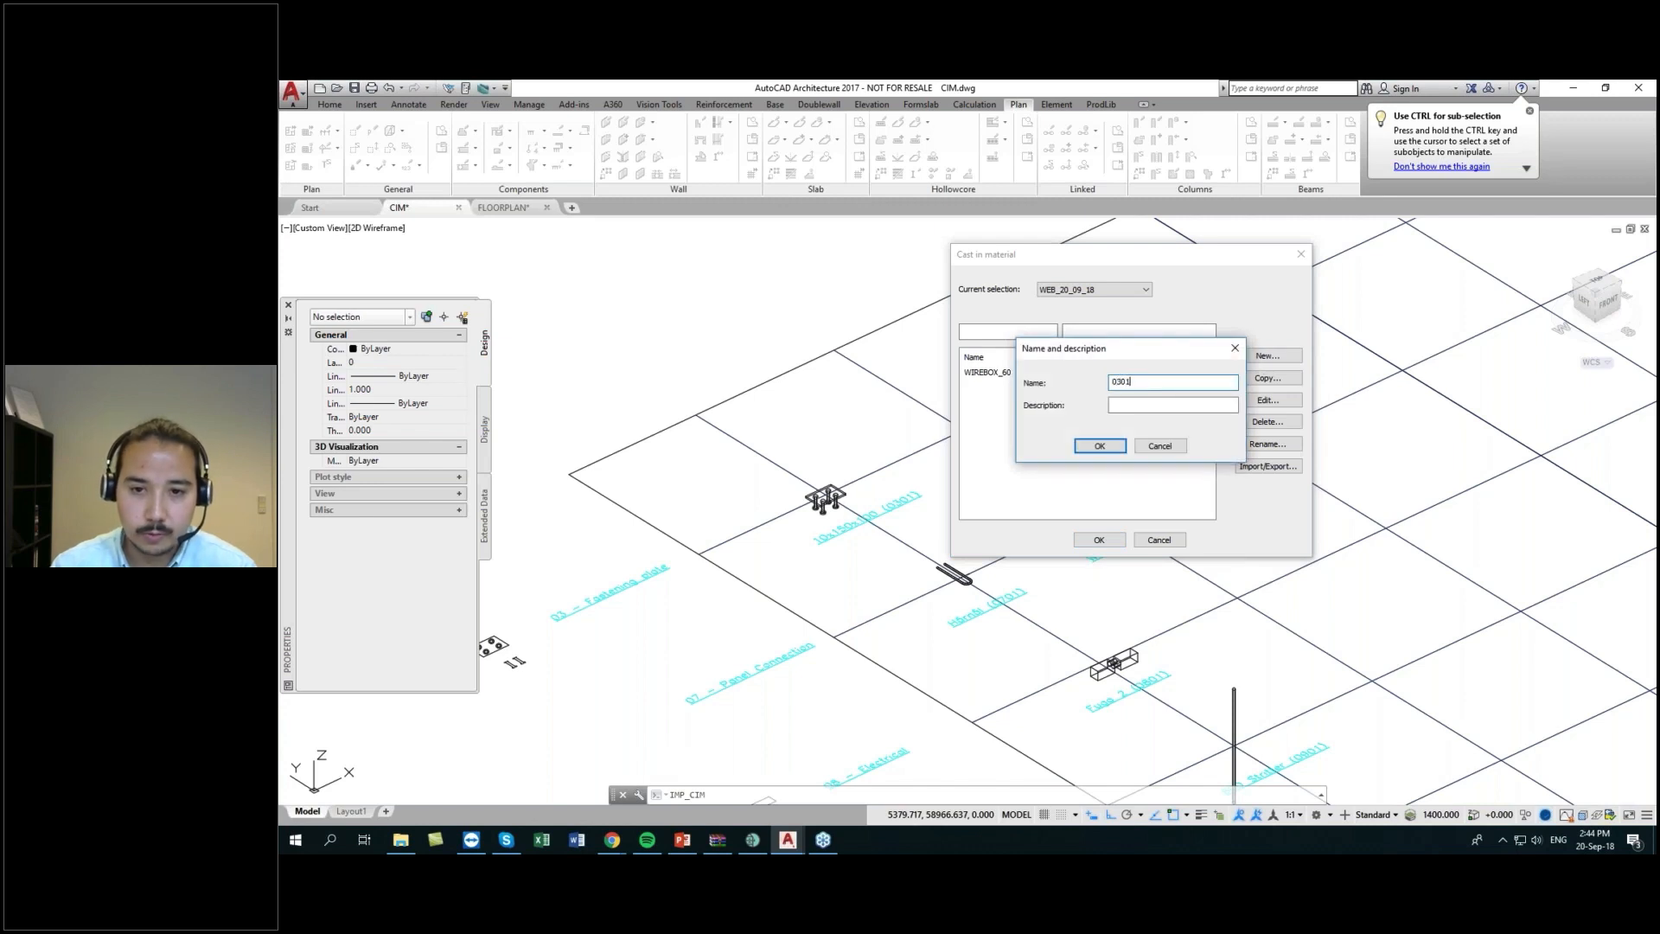
{"action": "key", "text": "Tab"}
{"action": "type", "text": "1"}
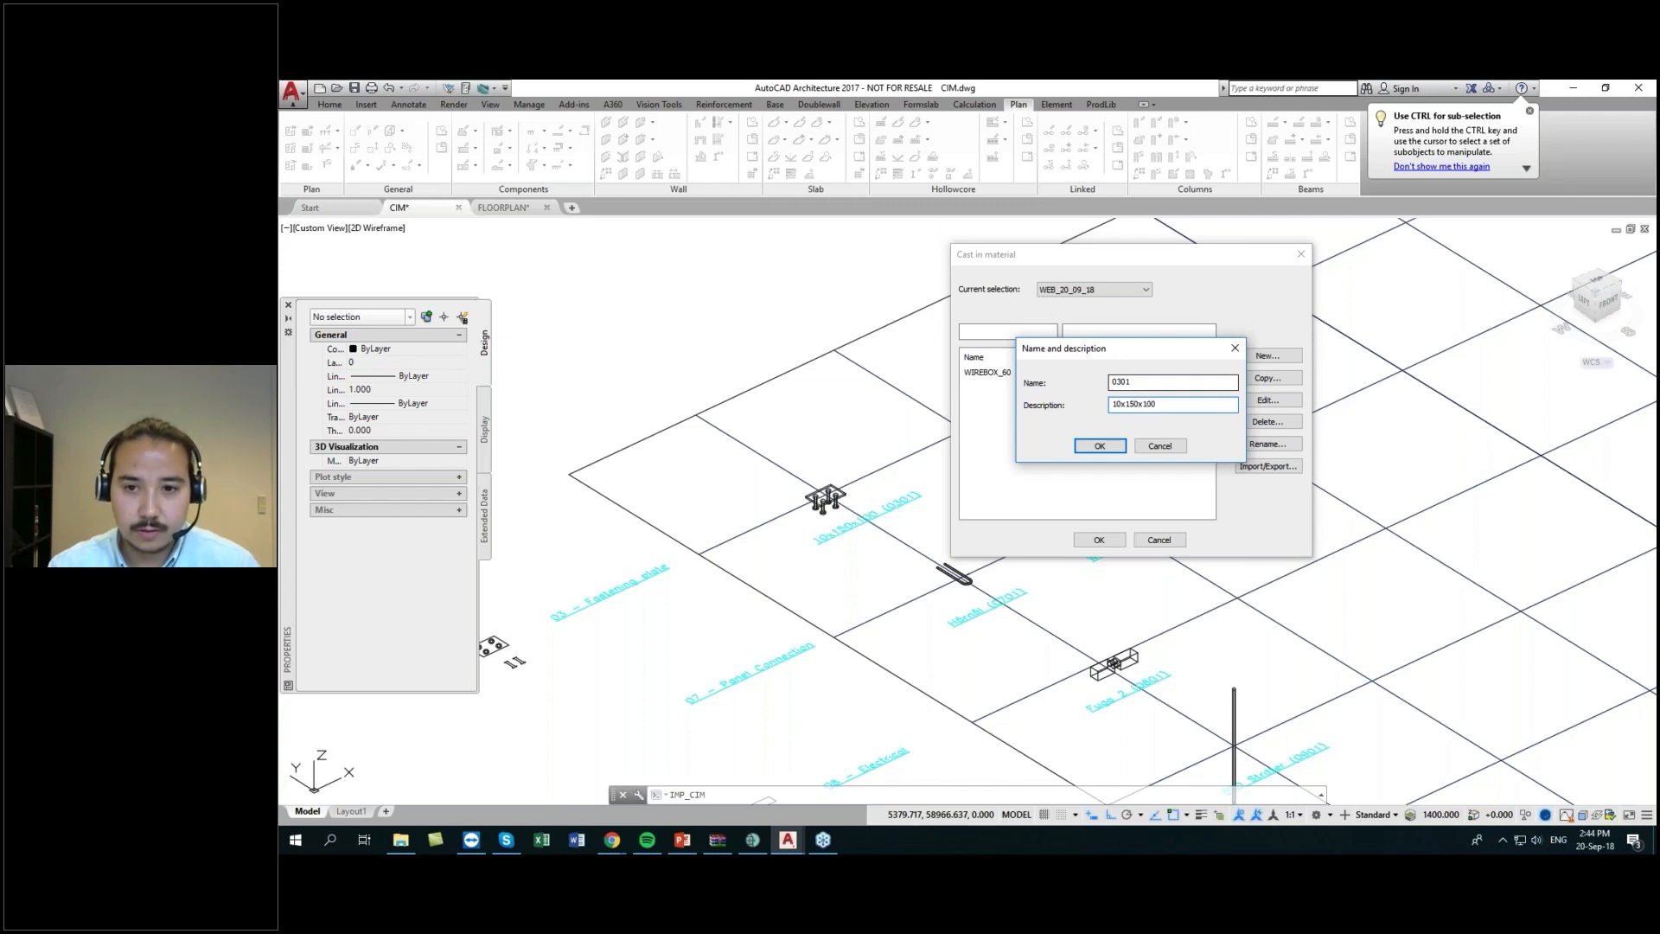
{"action": "left_click", "coordinate": [1096, 447]}
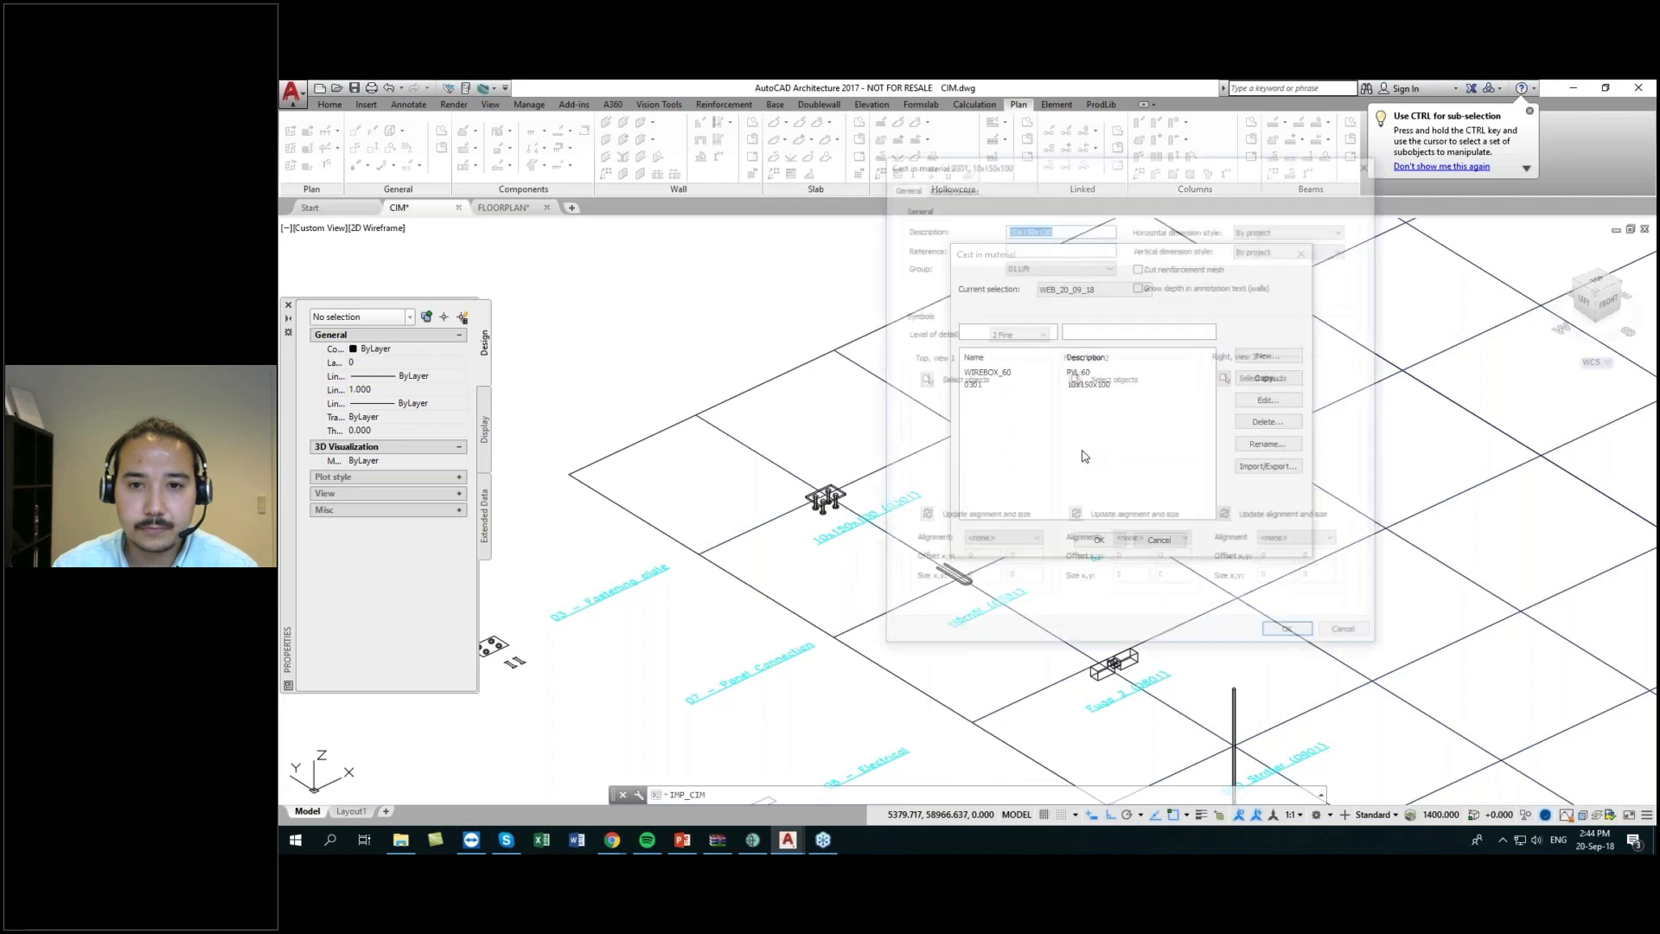
- Assign cast-in material 0301 to the group 03 Fastening Plate, leaving its reference empty
{"action": "left_click_drag", "start_coordinate": [1163, 182], "coordinate": [1206, 159]}
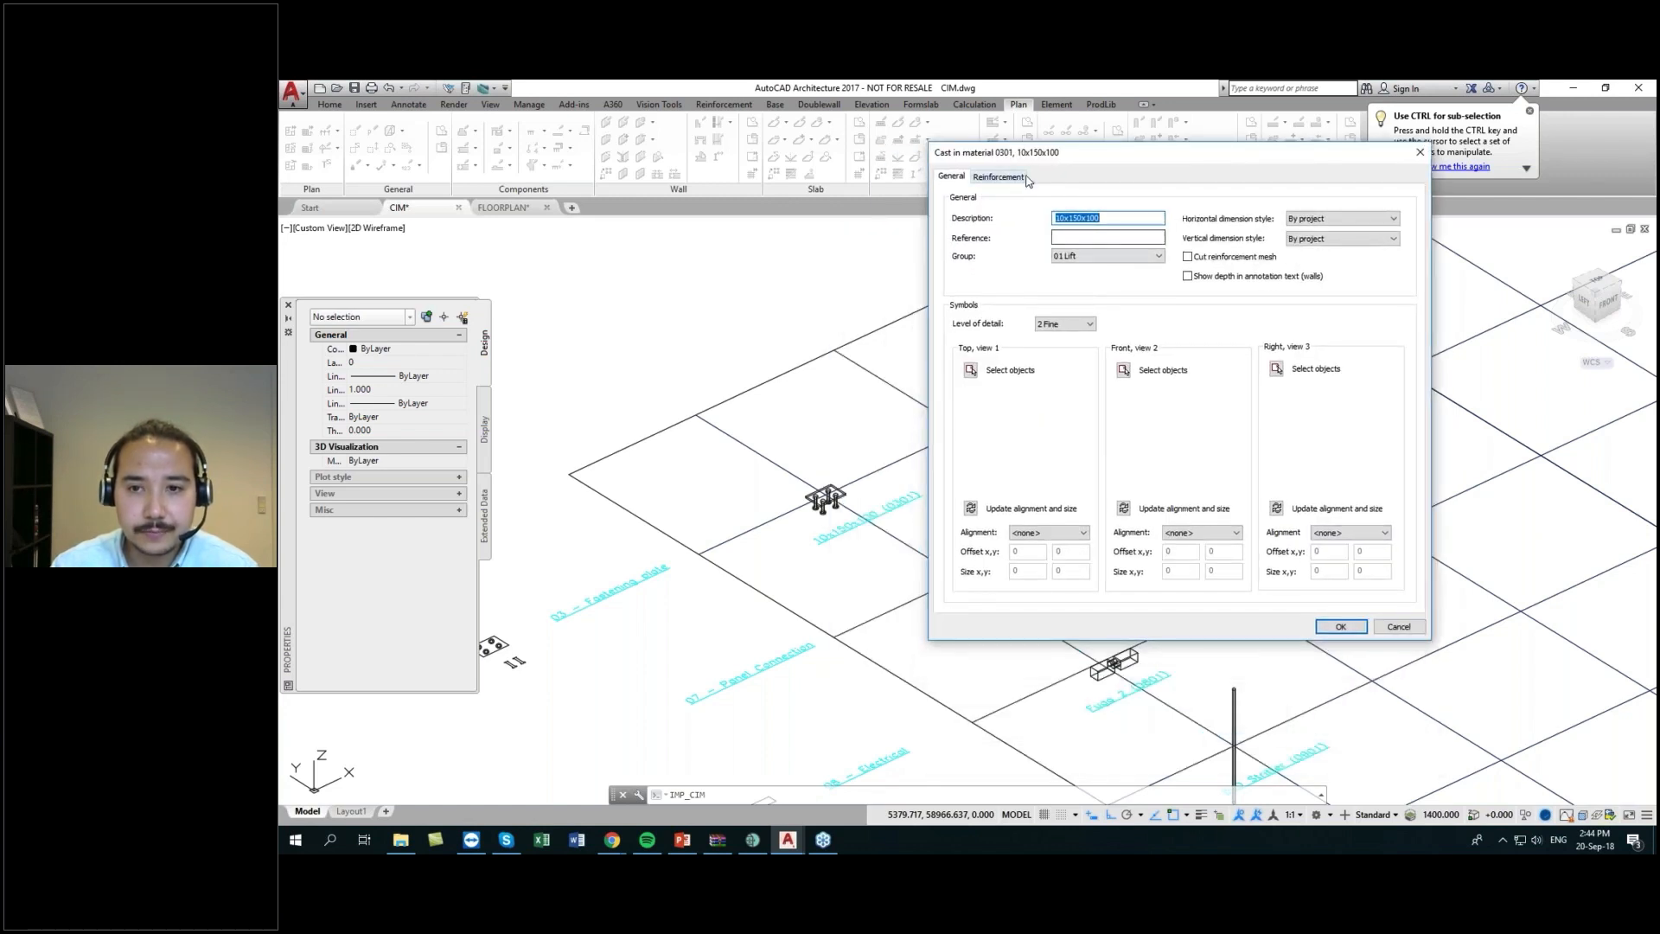
{"action": "left_click_drag", "start_coordinate": [1104, 219], "coordinate": [1016, 219]}
{"action": "left_click", "coordinate": [1110, 236]}
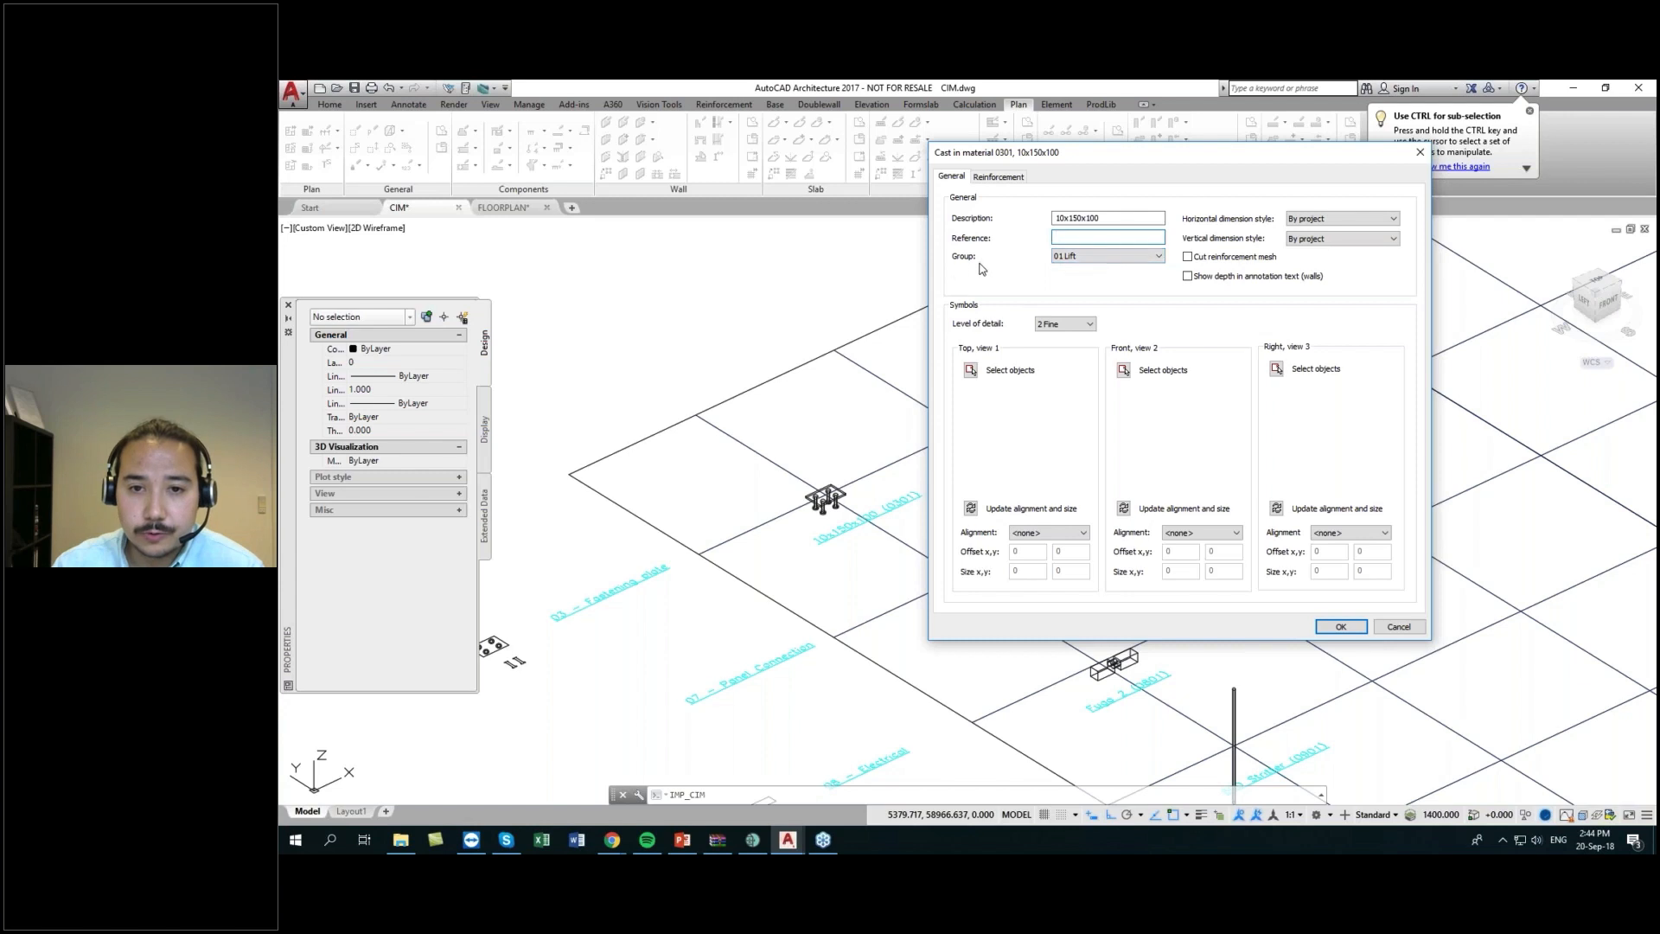
{"action": "left_click", "coordinate": [1059, 256]}
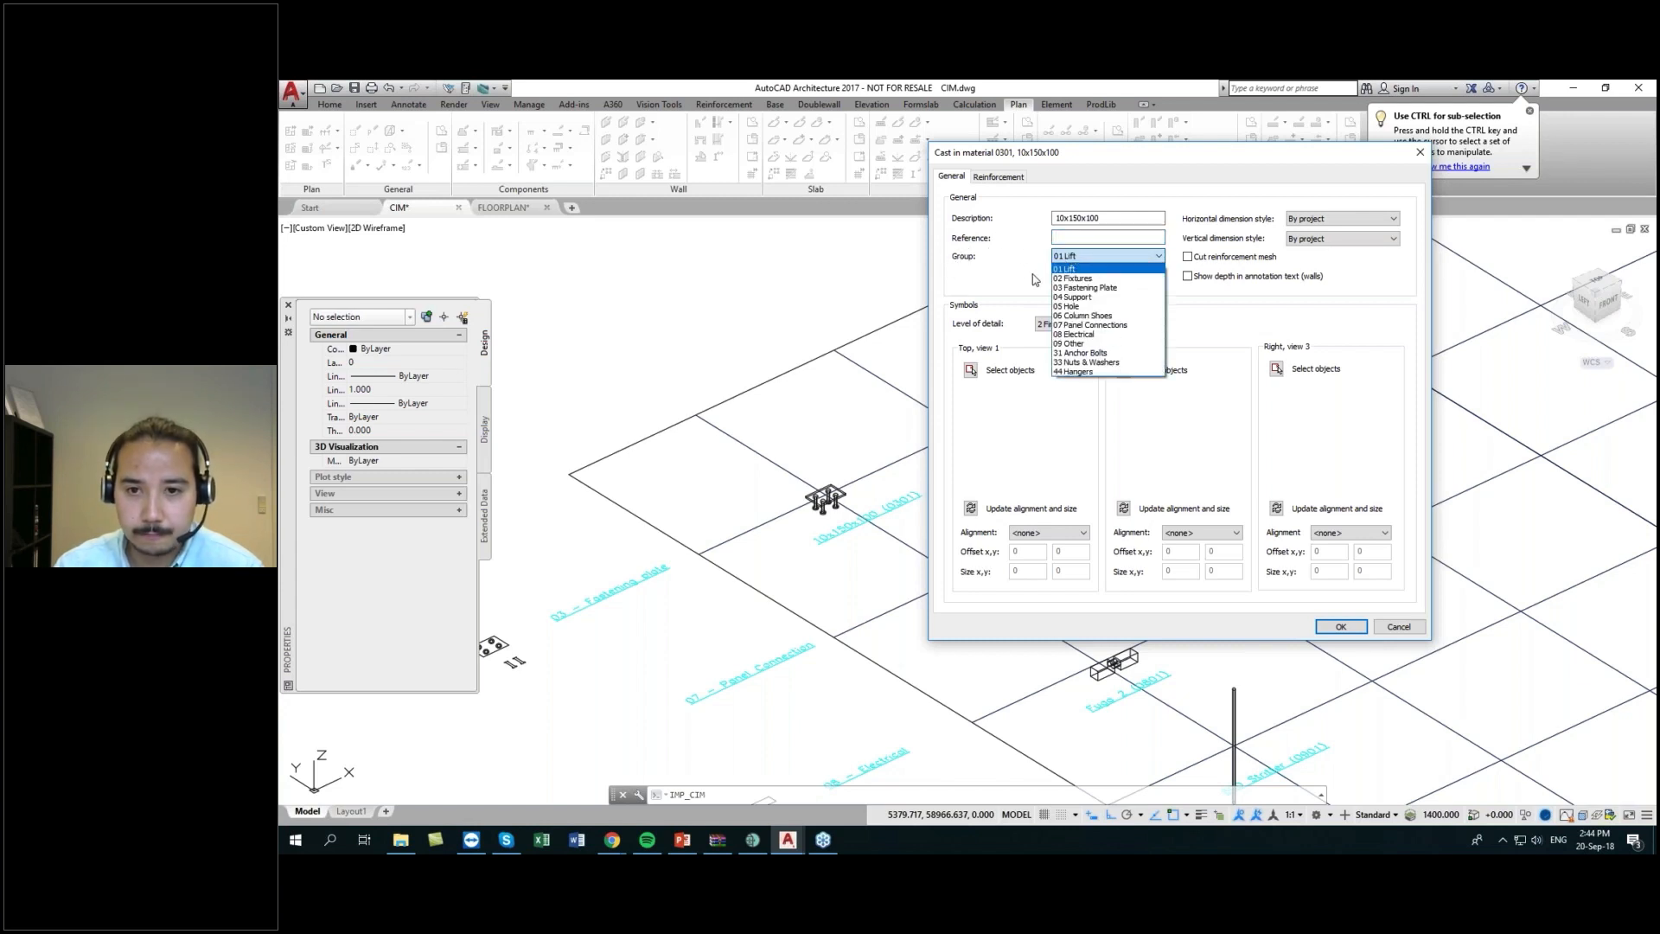
{"action": "left_click", "coordinate": [1094, 289]}
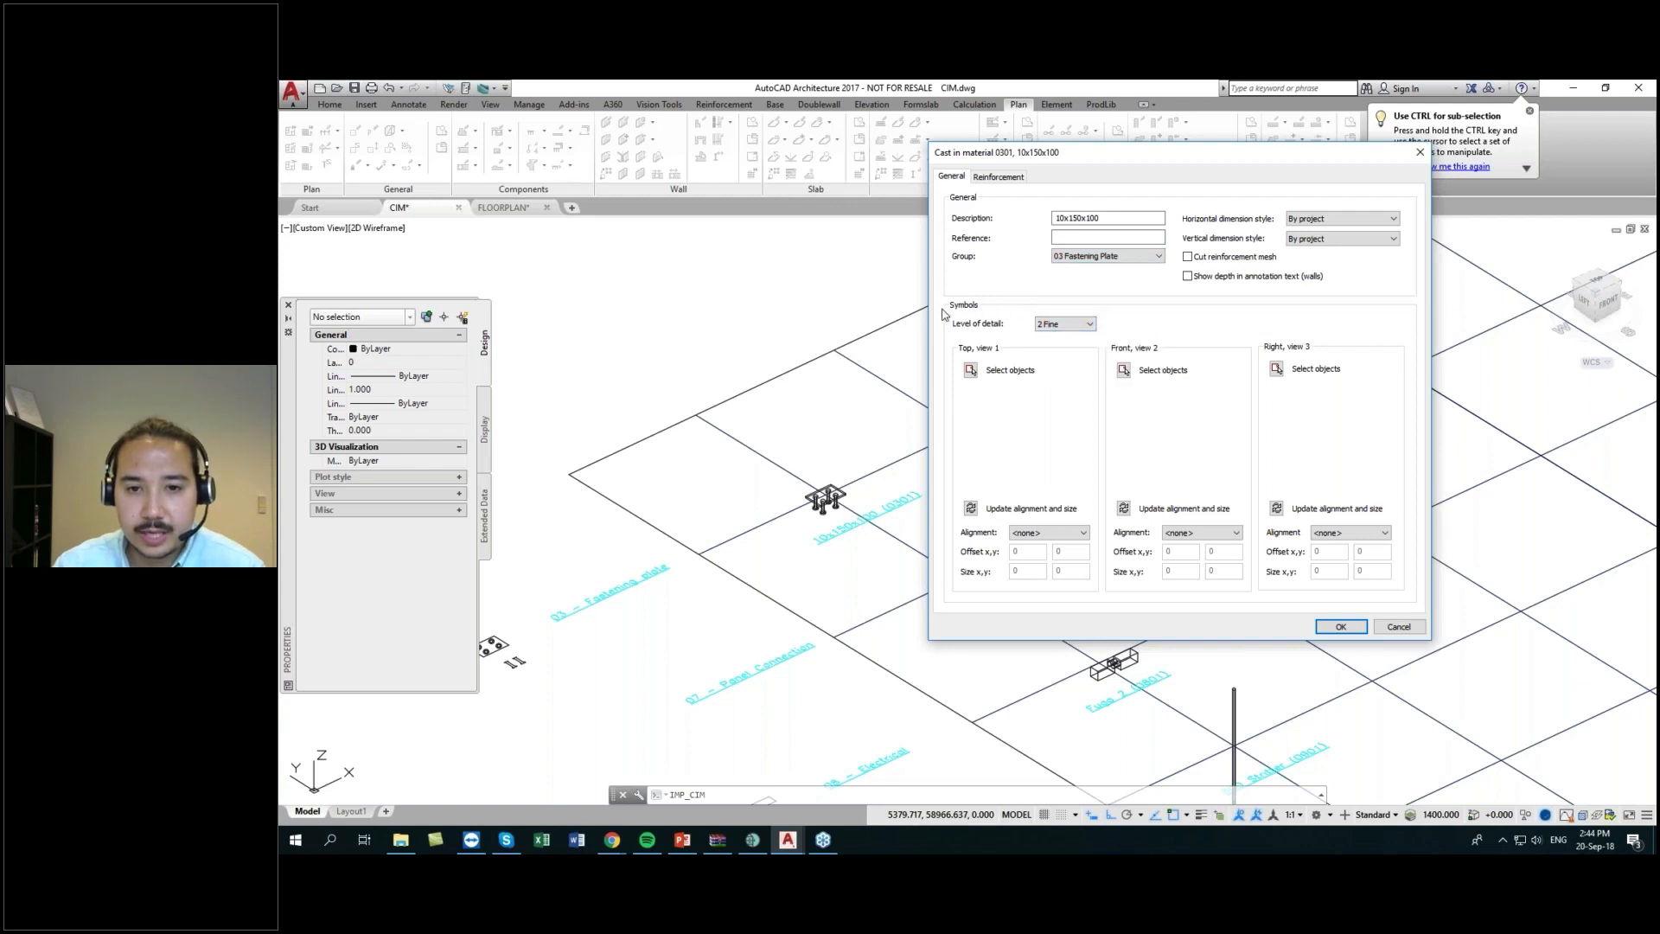
- Set the level of detail to 4 3D and pick the plate and its four anchors as the objects for top view 1
{"action": "left_click", "coordinate": [1055, 324]}
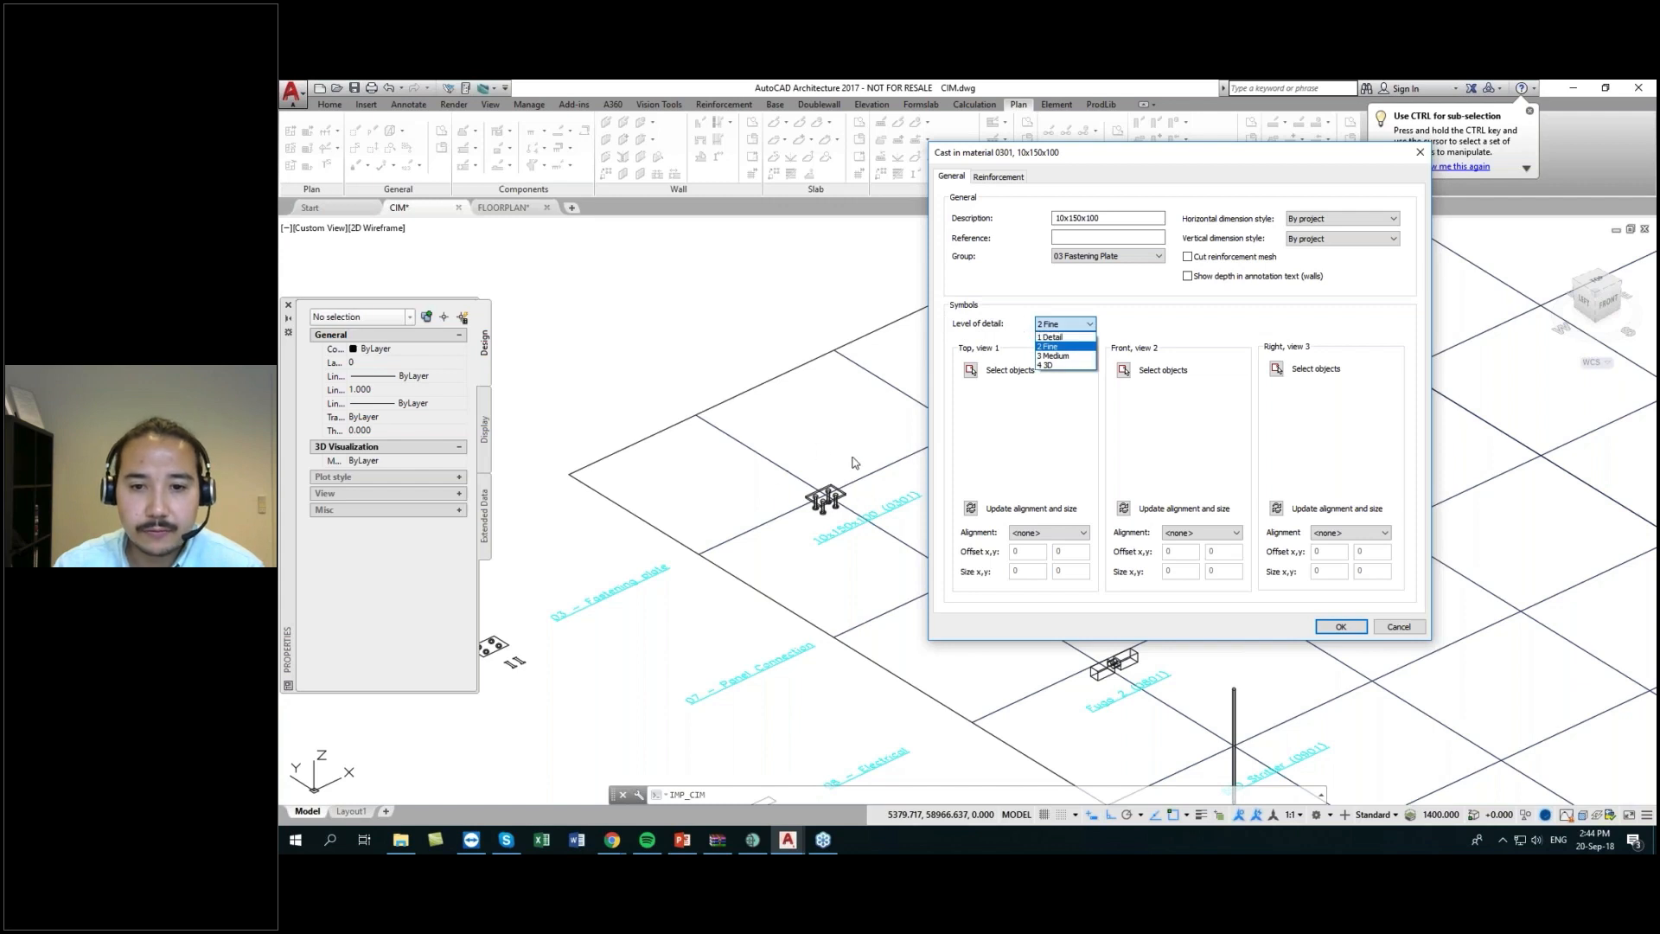
{"action": "left_click", "coordinate": [1055, 367]}
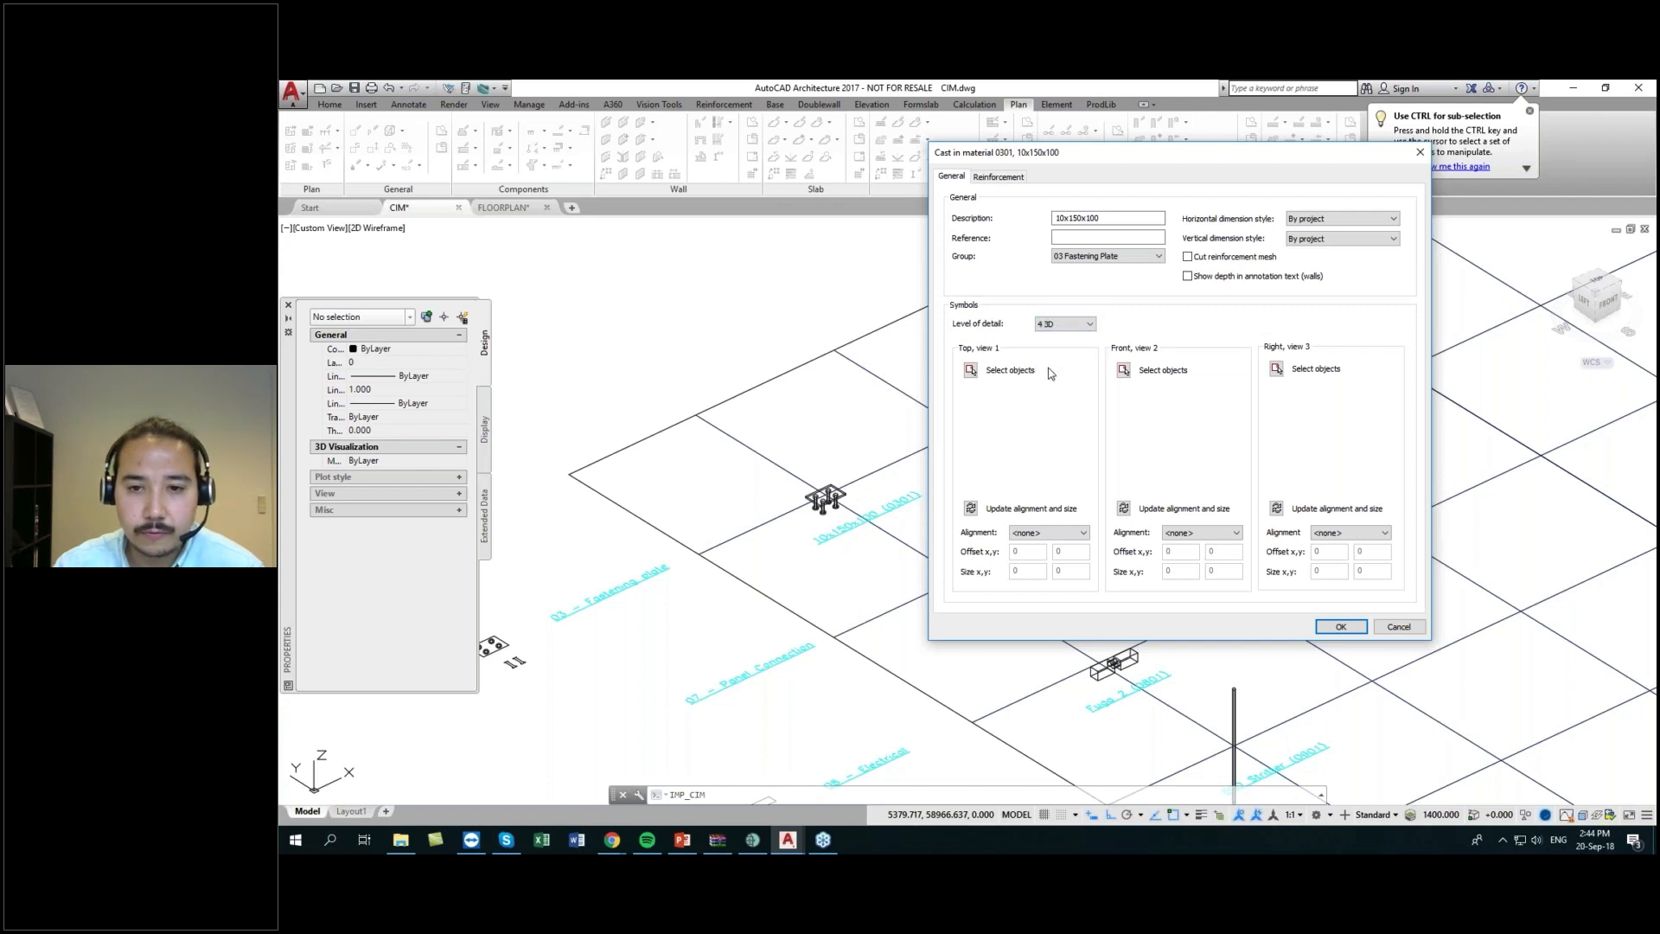
{"action": "left_click", "coordinate": [971, 371]}
{"action": "scroll", "coordinate": [826, 500], "scroll_direction": "up", "scroll_amount": 6}
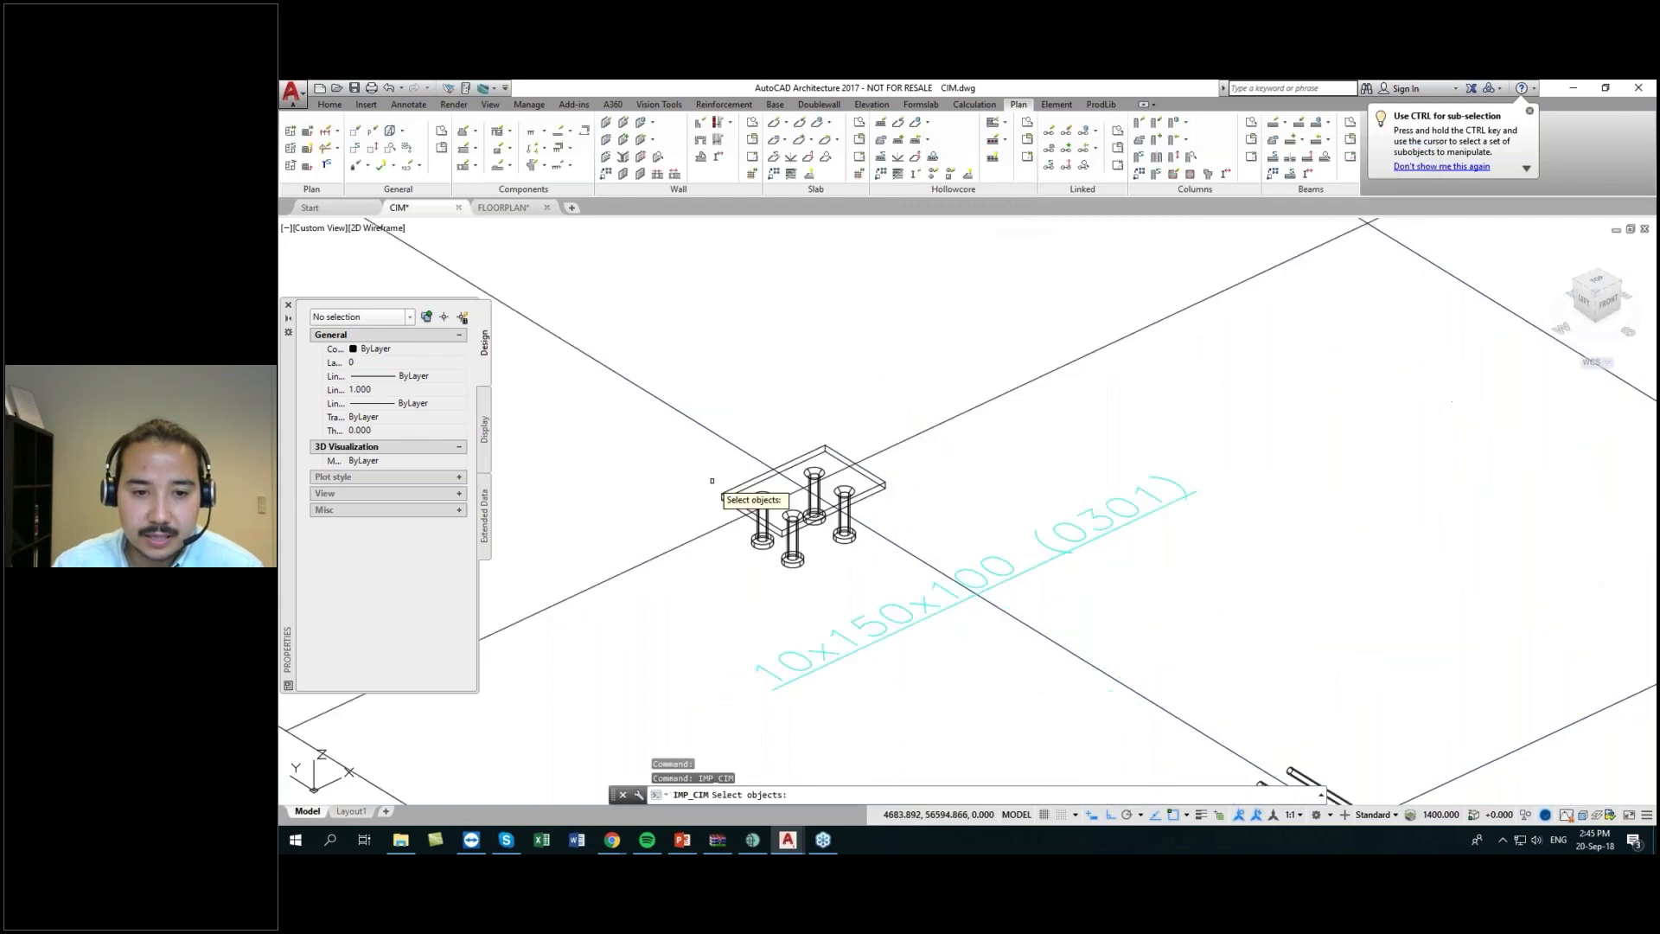
{"action": "left_click", "coordinate": [733, 496]}
{"action": "left_click", "coordinate": [765, 510]}
{"action": "left_click", "coordinate": [793, 519]}
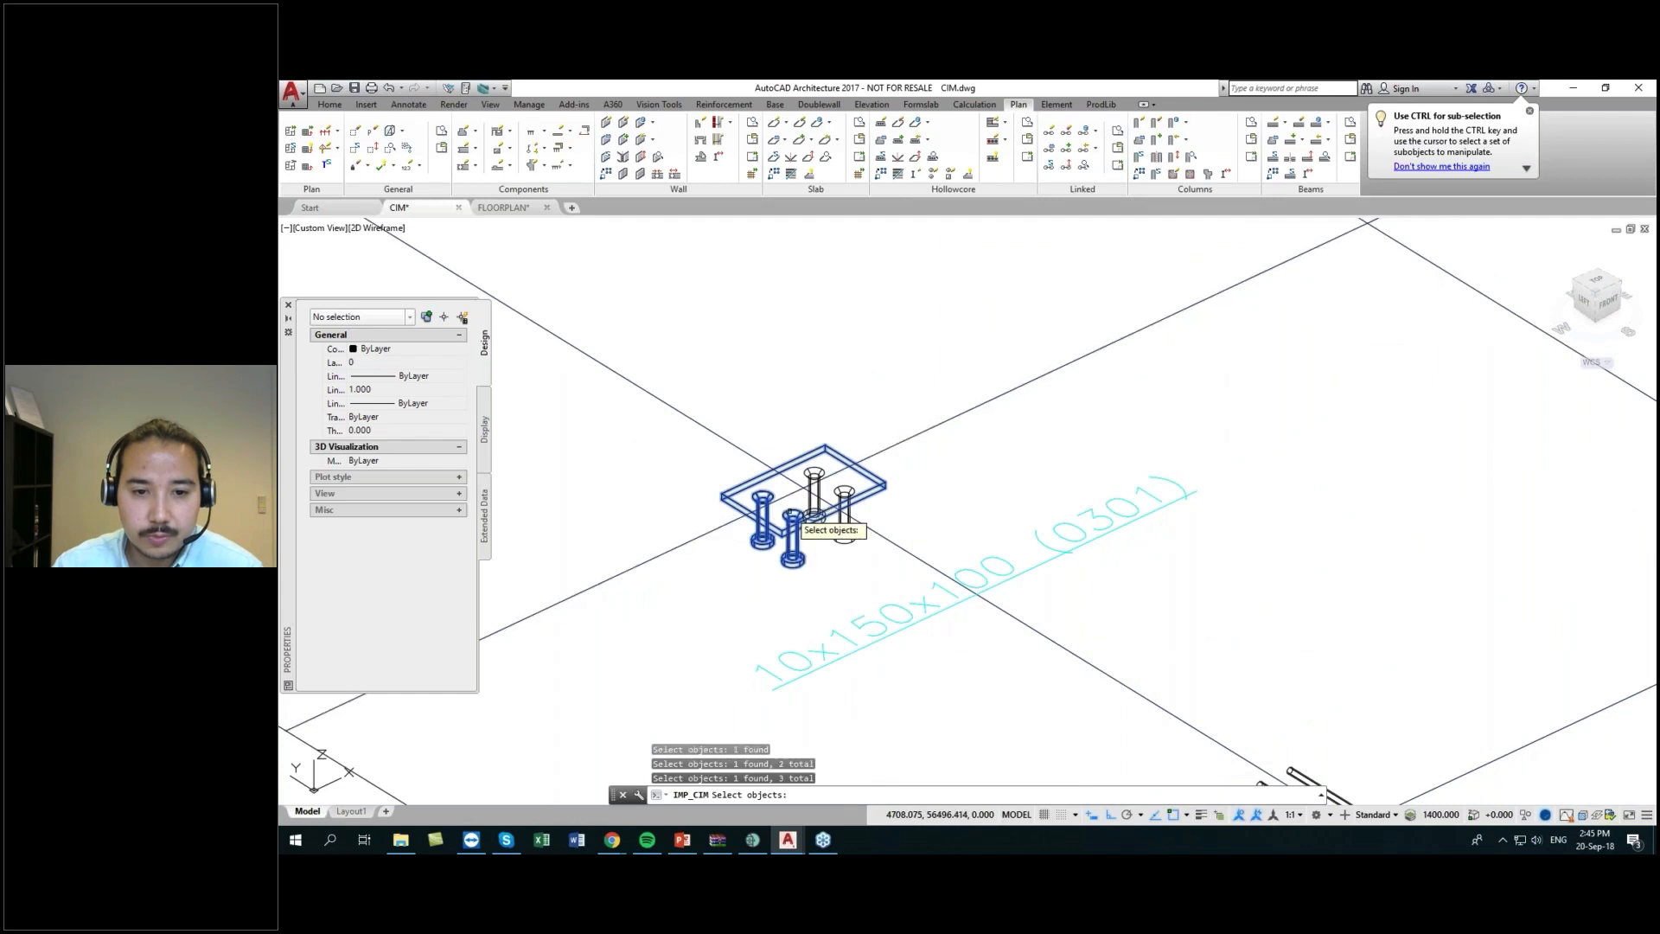
{"action": "left_click", "coordinate": [819, 473]}
{"action": "left_click", "coordinate": [816, 473]}
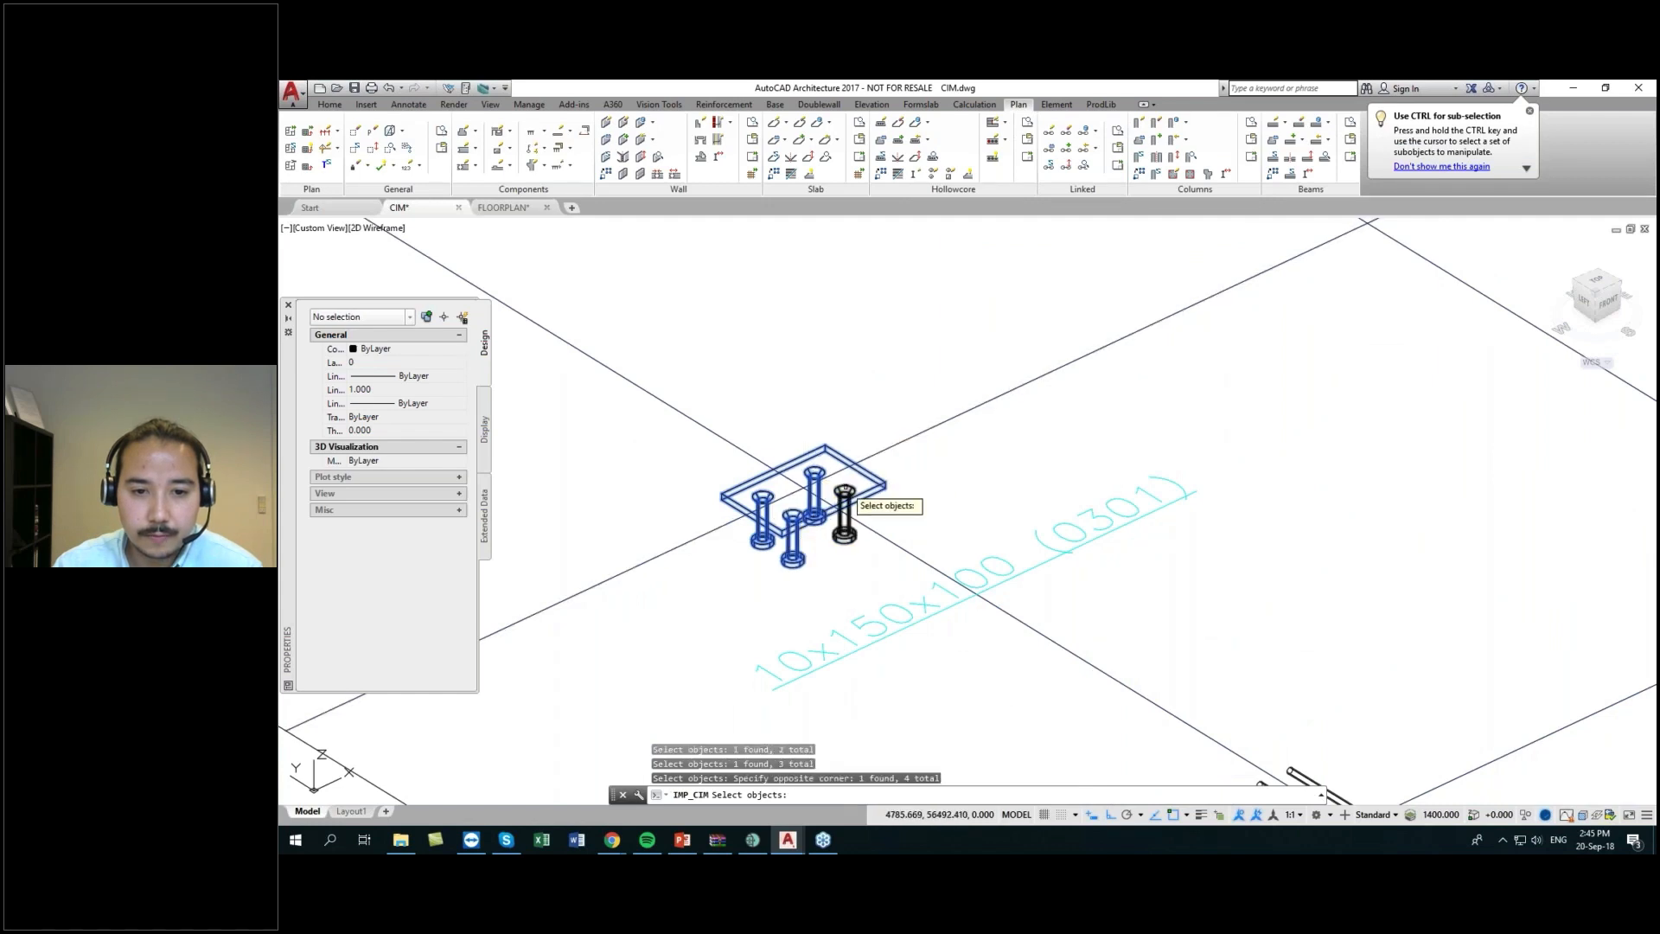
{"action": "left_click", "coordinate": [845, 505]}
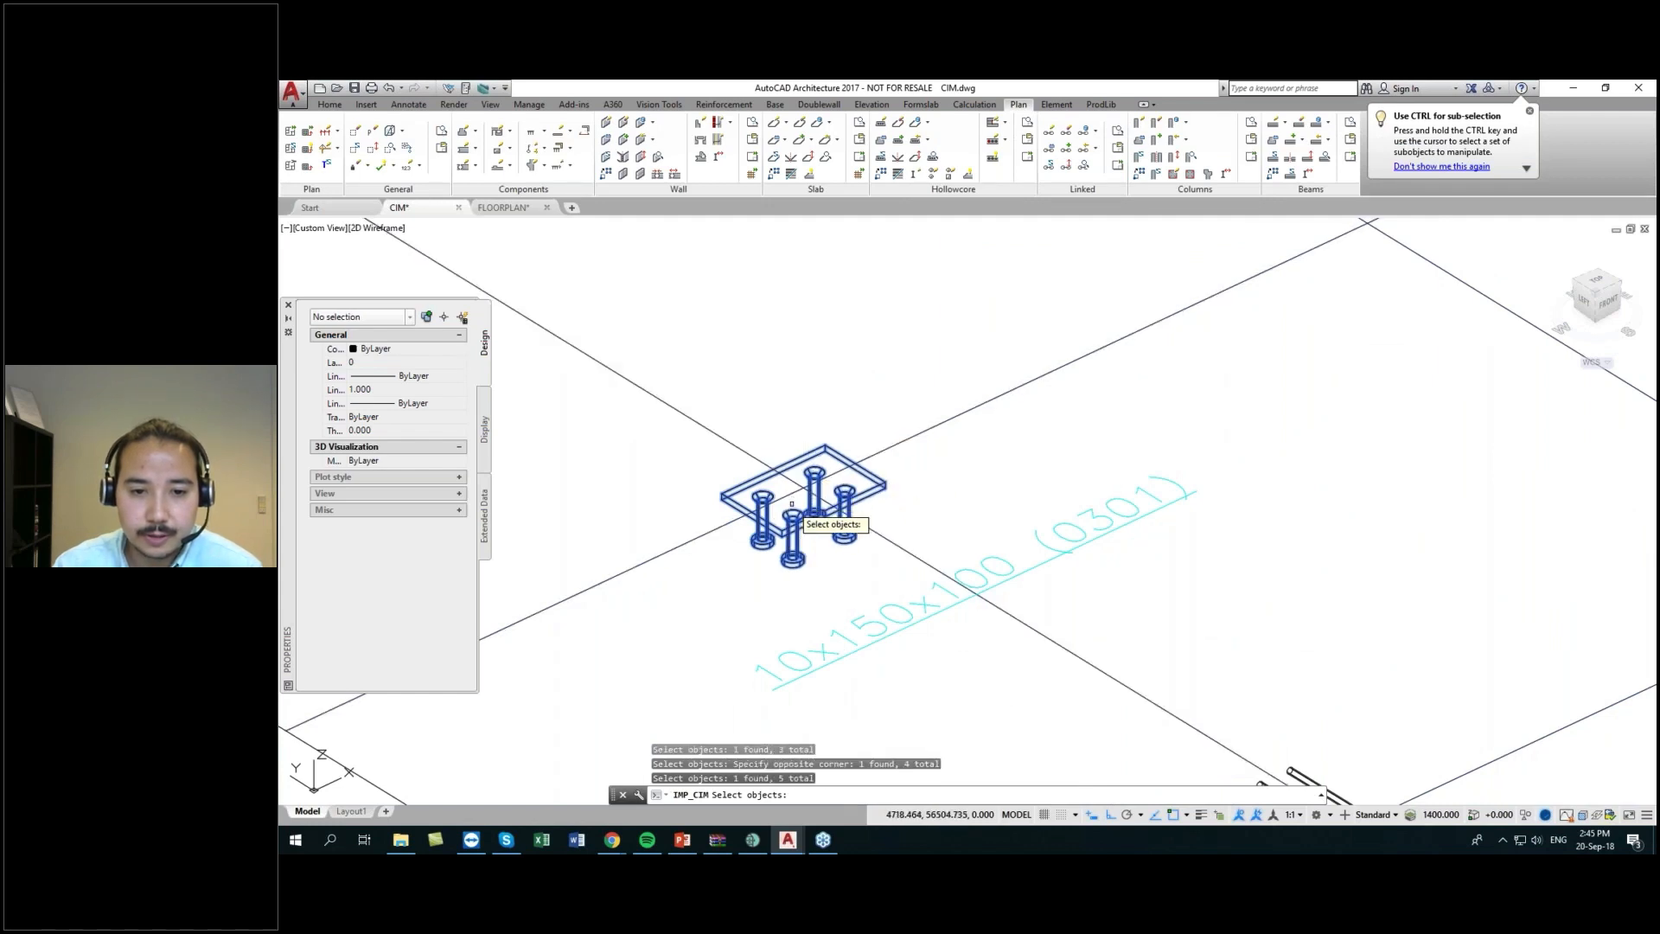
{"action": "key", "text": "Return"}
- Set the insertion base point at the grid intersection on the plate and generate views 2 and 3 plus 2D views at detail level 2
{"action": "scroll", "coordinate": [792, 494], "scroll_direction": "up", "scroll_amount": 2}
{"action": "scroll", "coordinate": [793, 494], "scroll_direction": "up", "scroll_amount": 4}
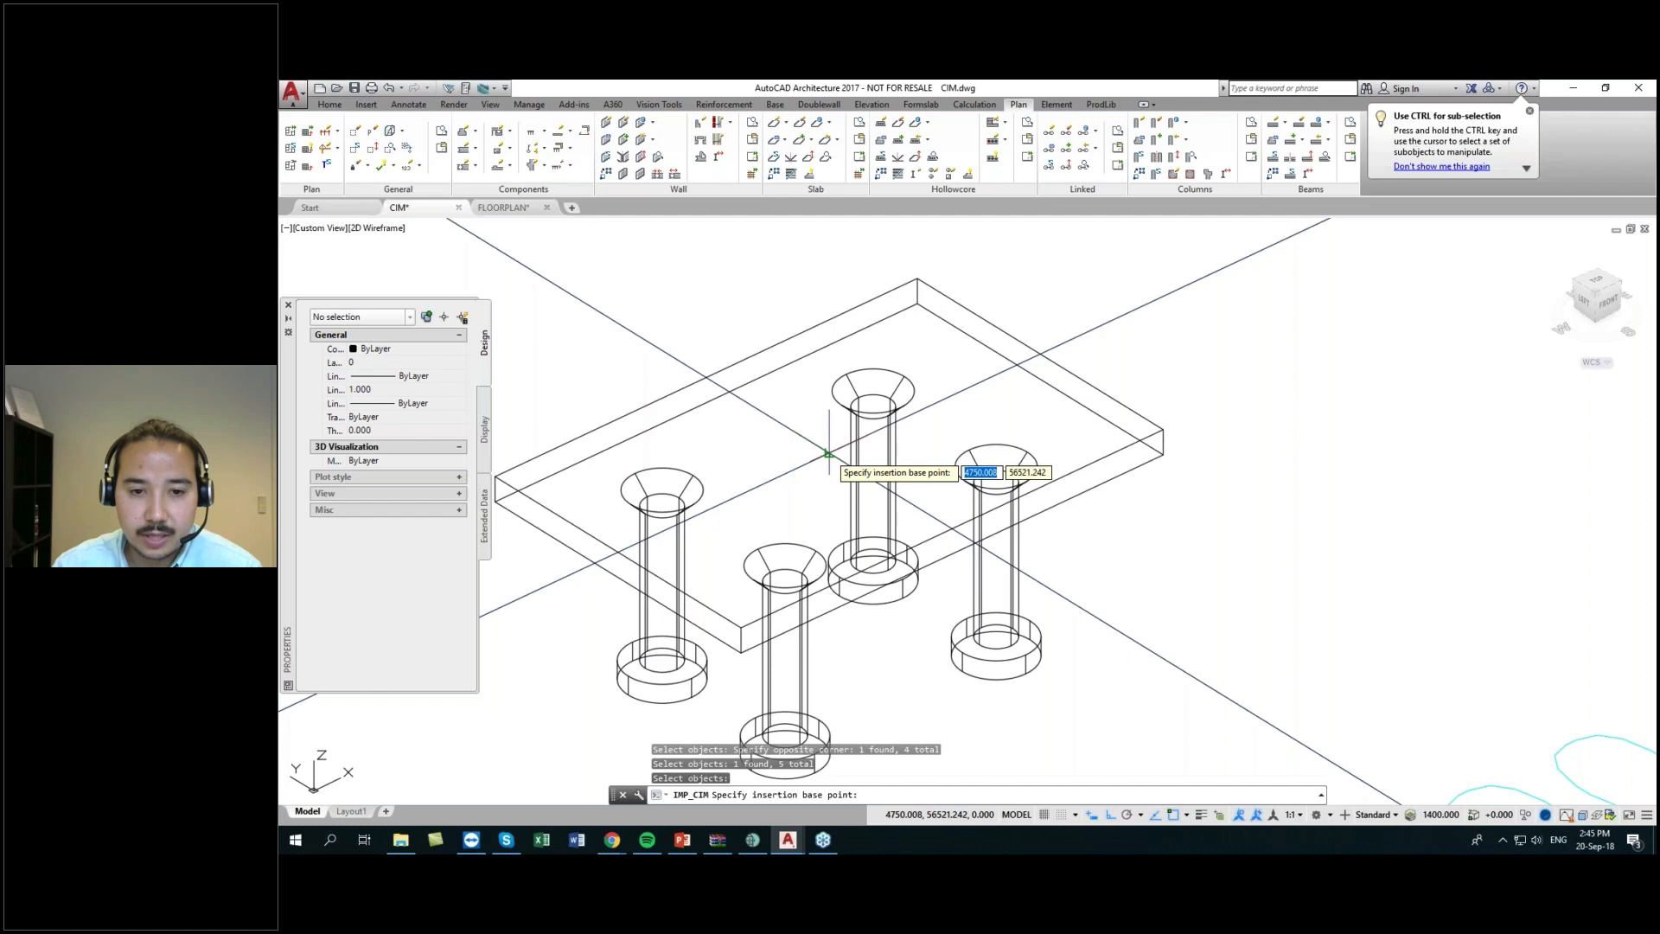
{"action": "left_click", "coordinate": [827, 451]}
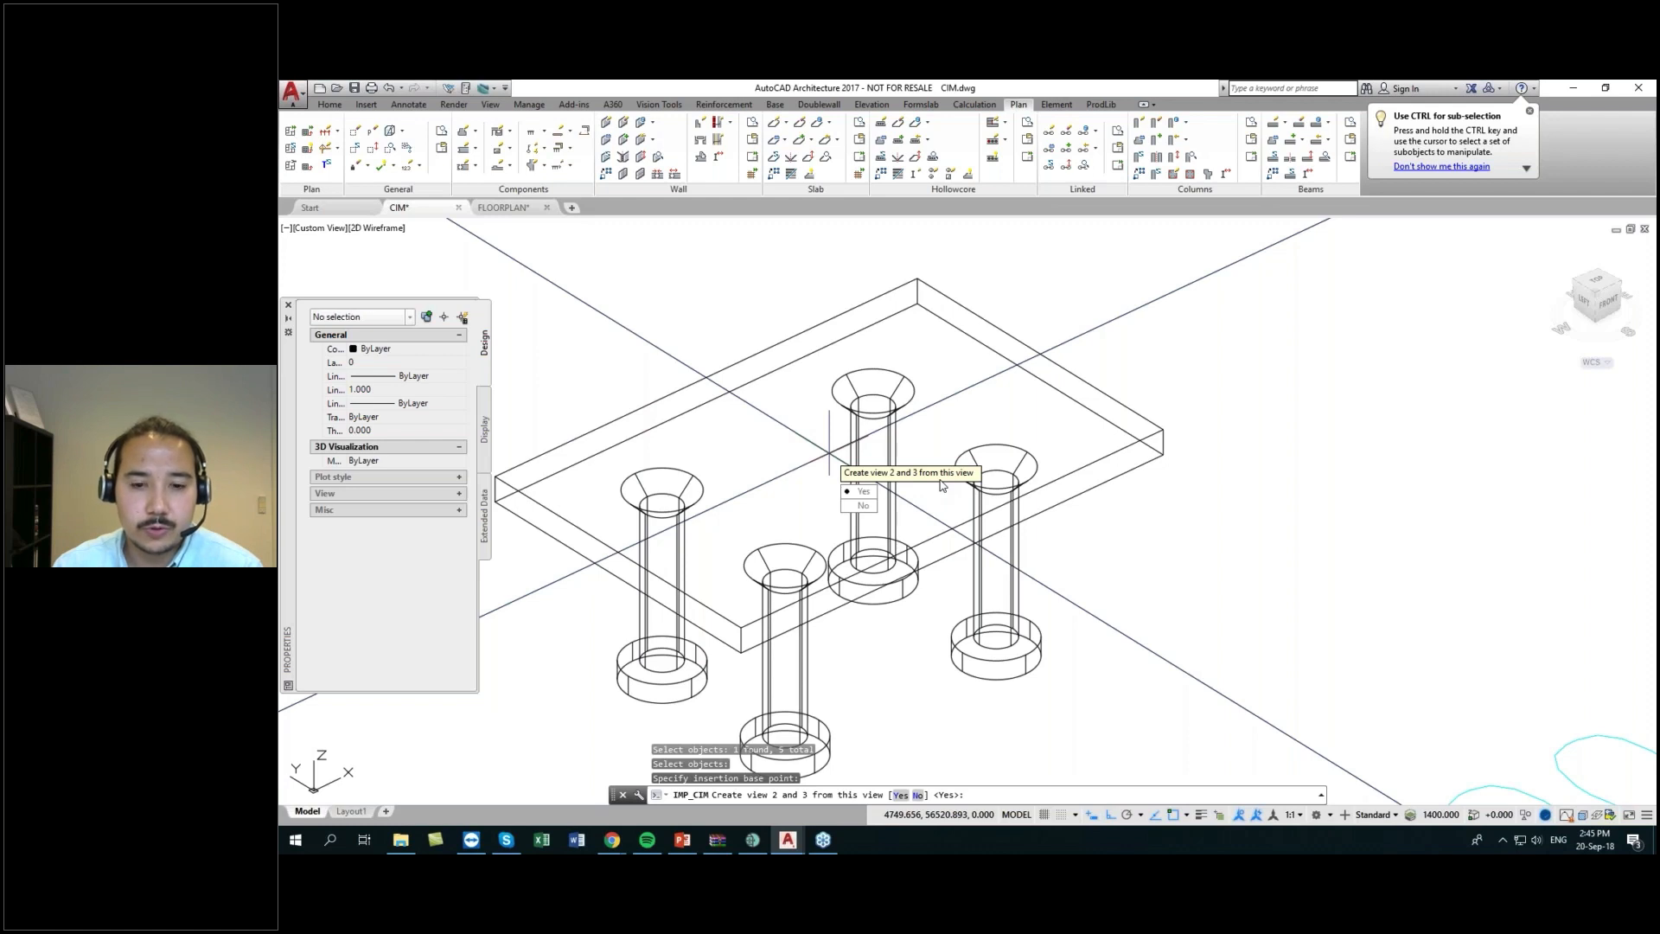
{"action": "left_click", "coordinate": [865, 492]}
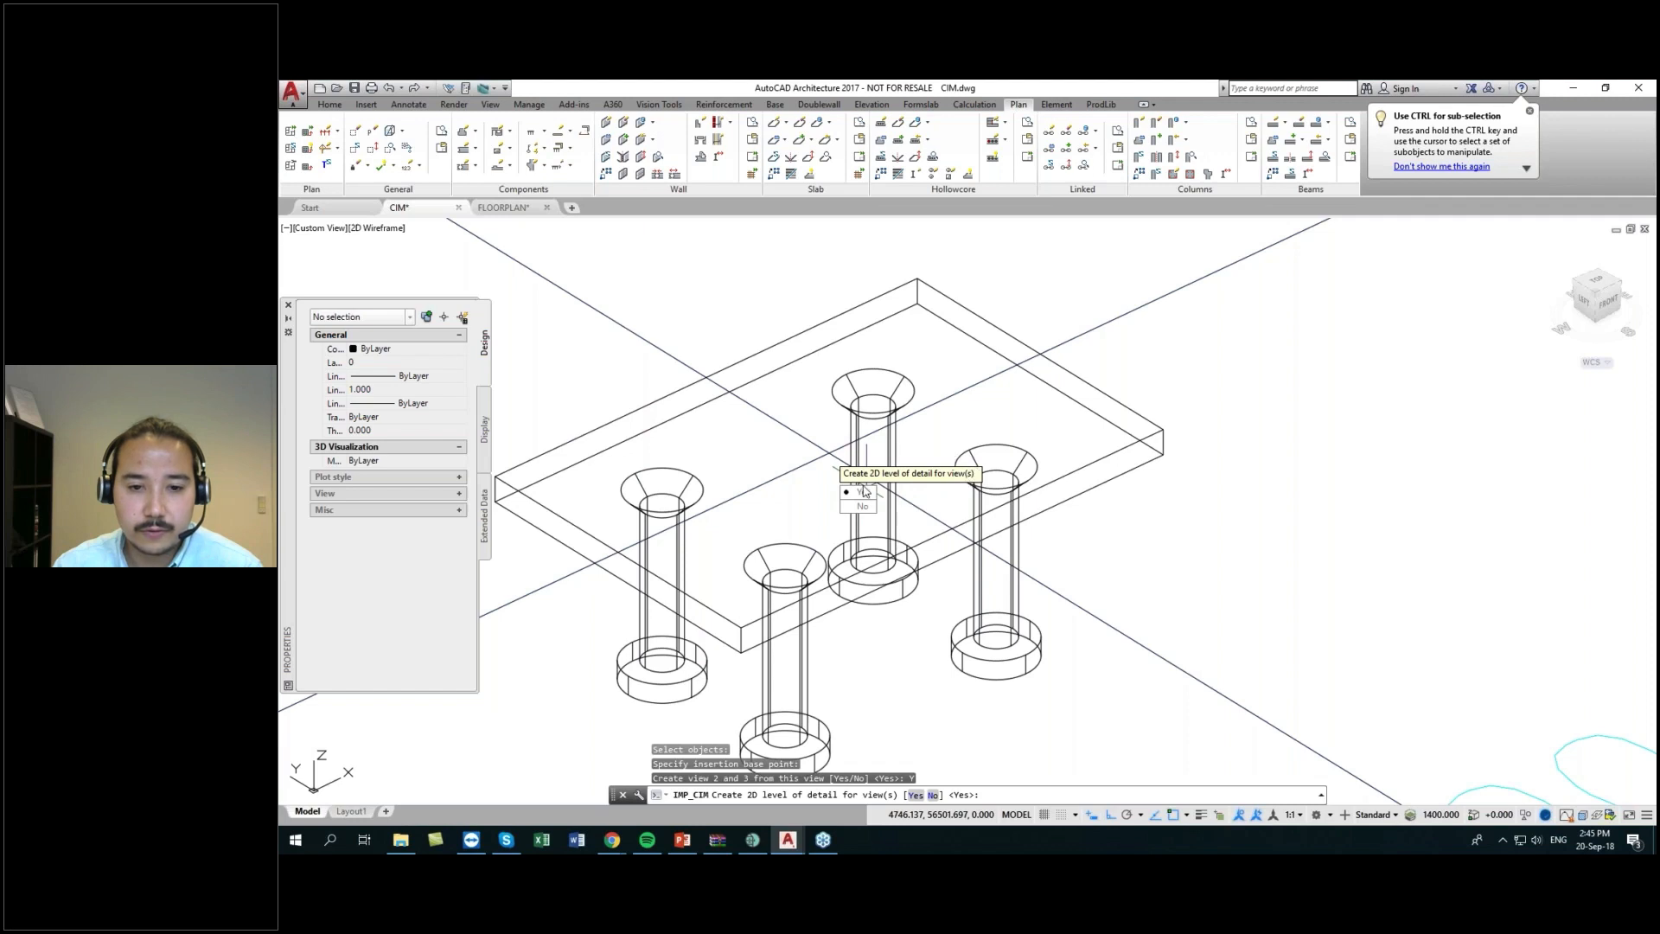
{"action": "left_click", "coordinate": [863, 493]}
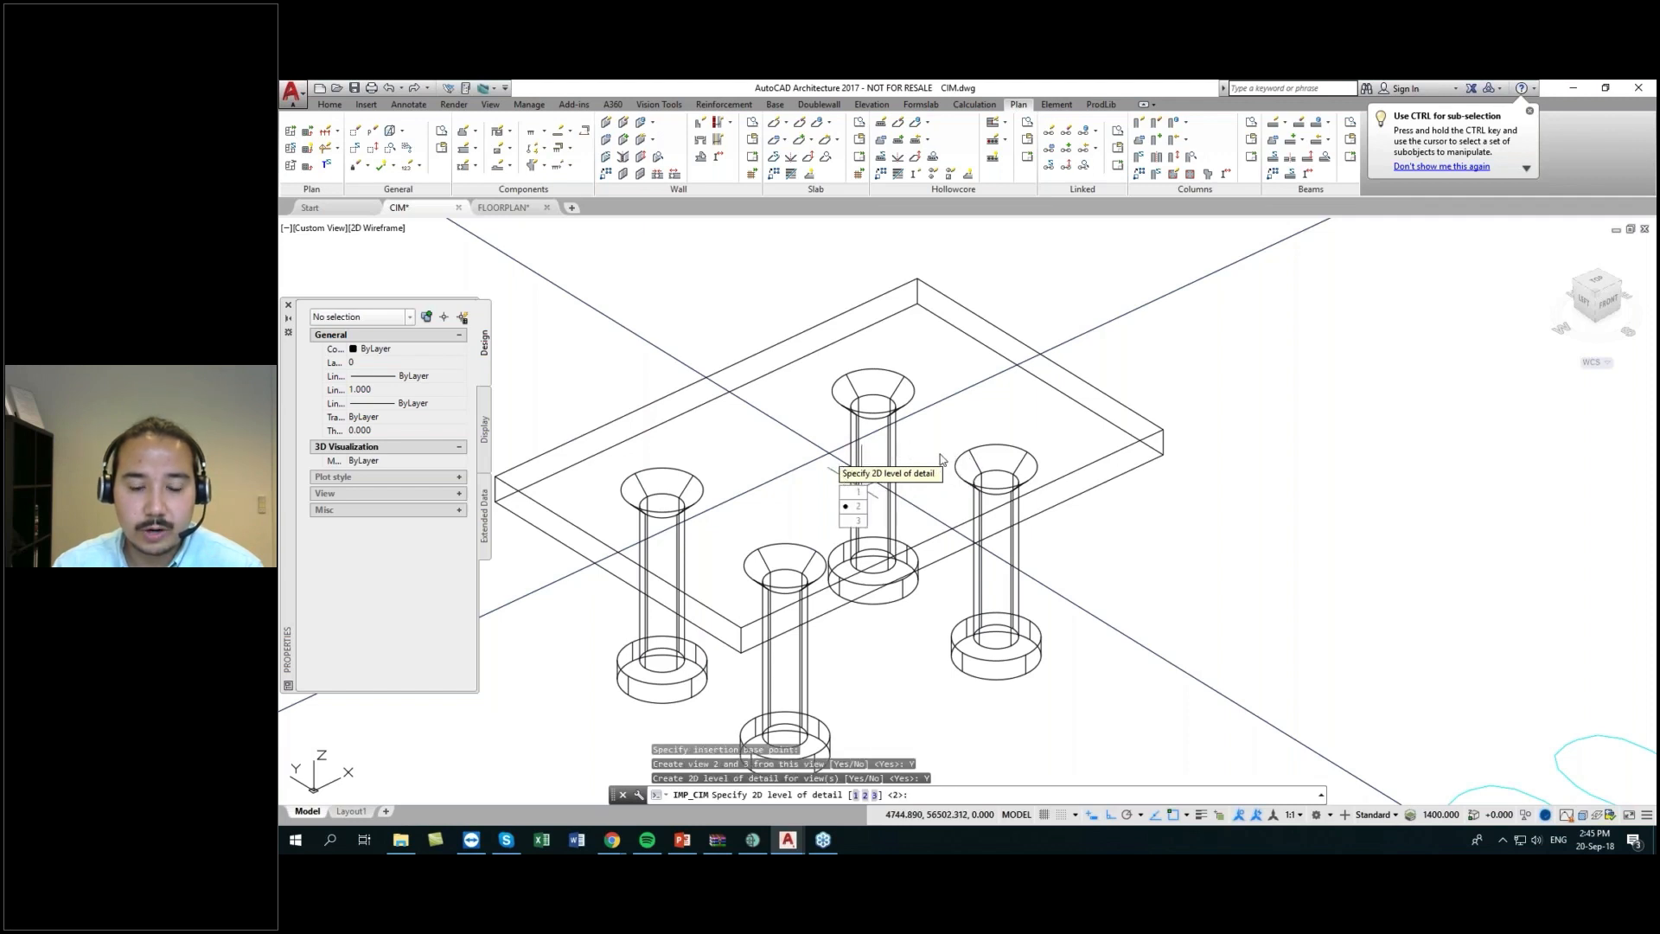
{"action": "left_click", "coordinate": [855, 507]}
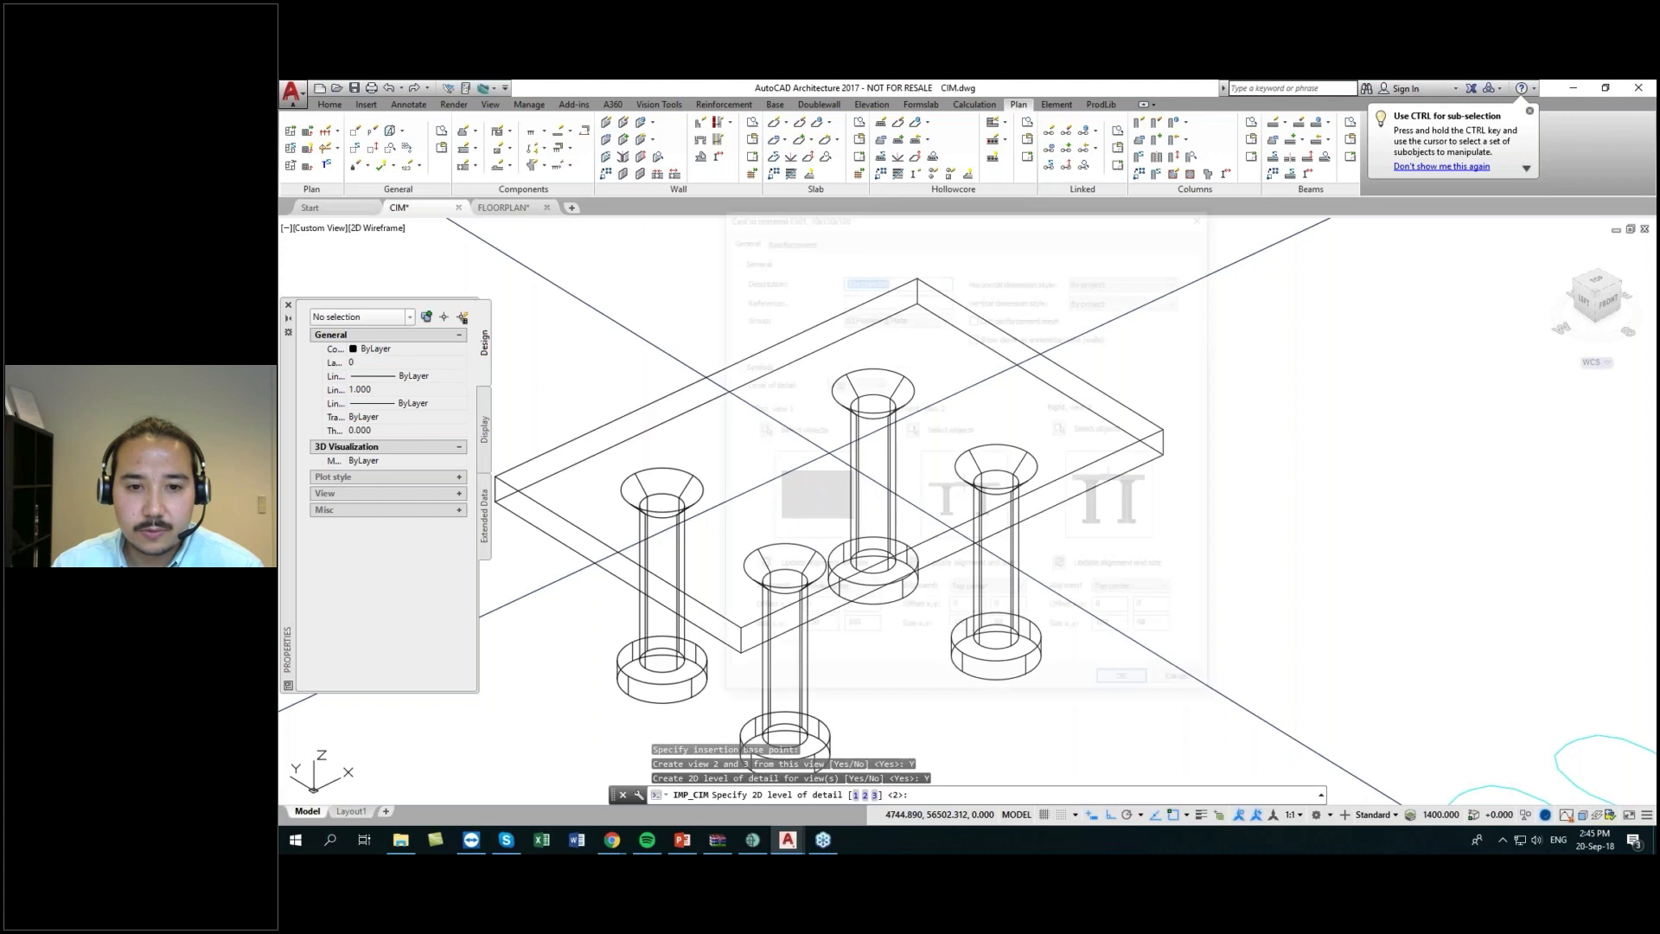
- Switch the symbols' level of detail to 2 Fine to examine the generated top, front and right 2D views
{"action": "left_click", "coordinate": [852, 383]}
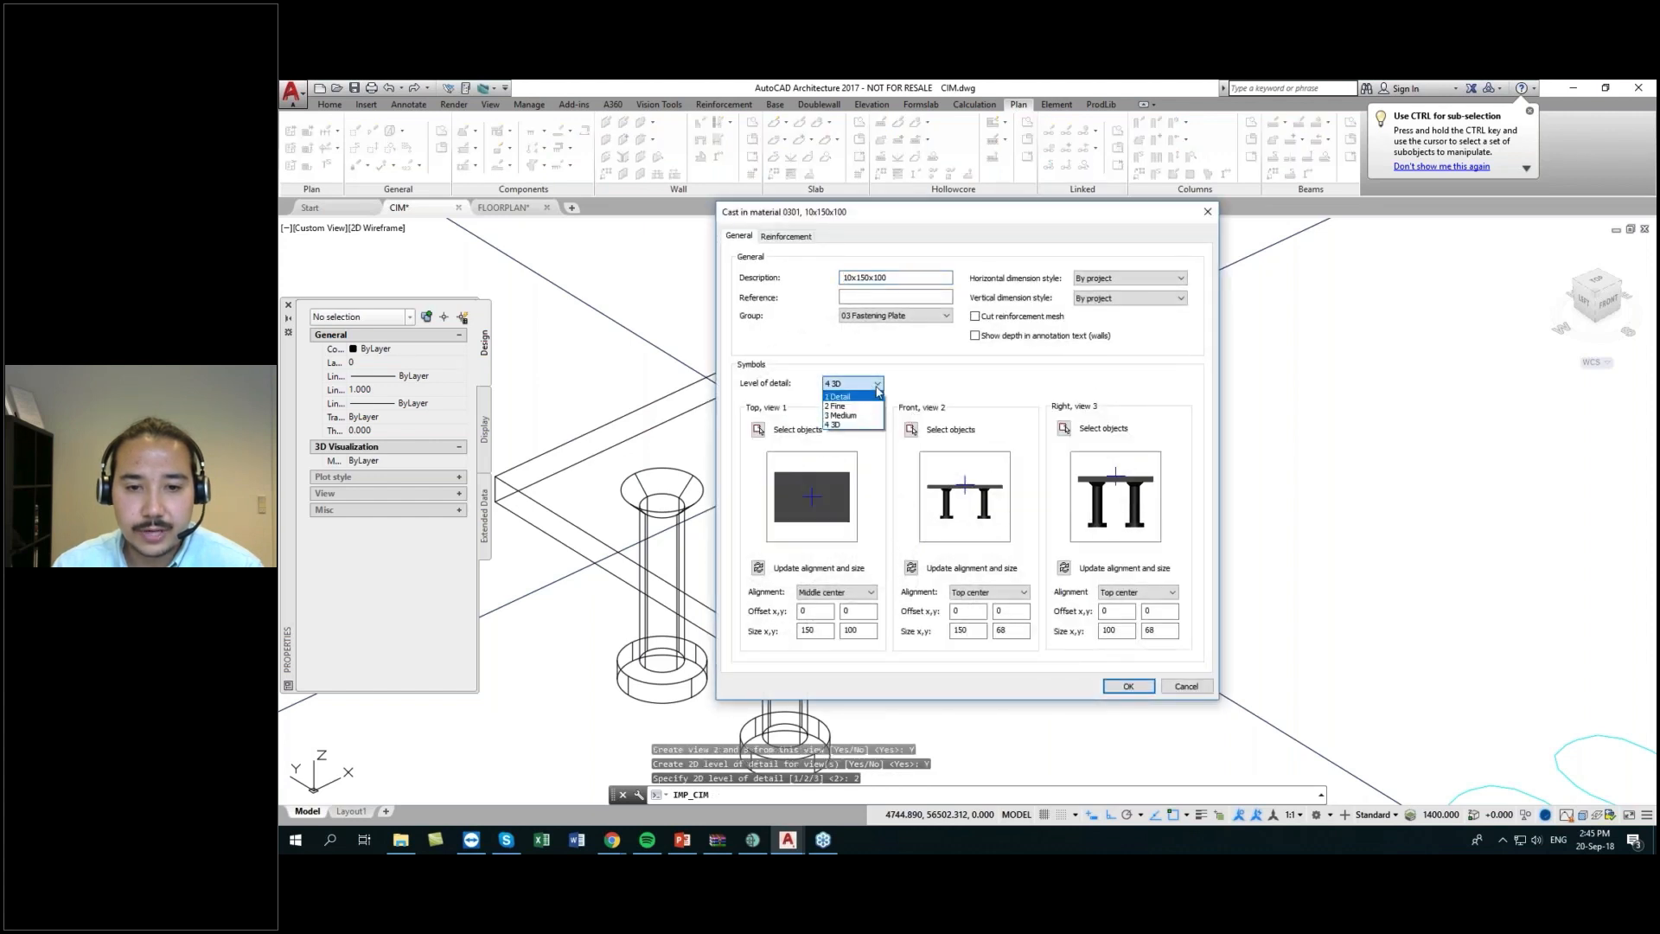
{"action": "left_click", "coordinate": [924, 371]}
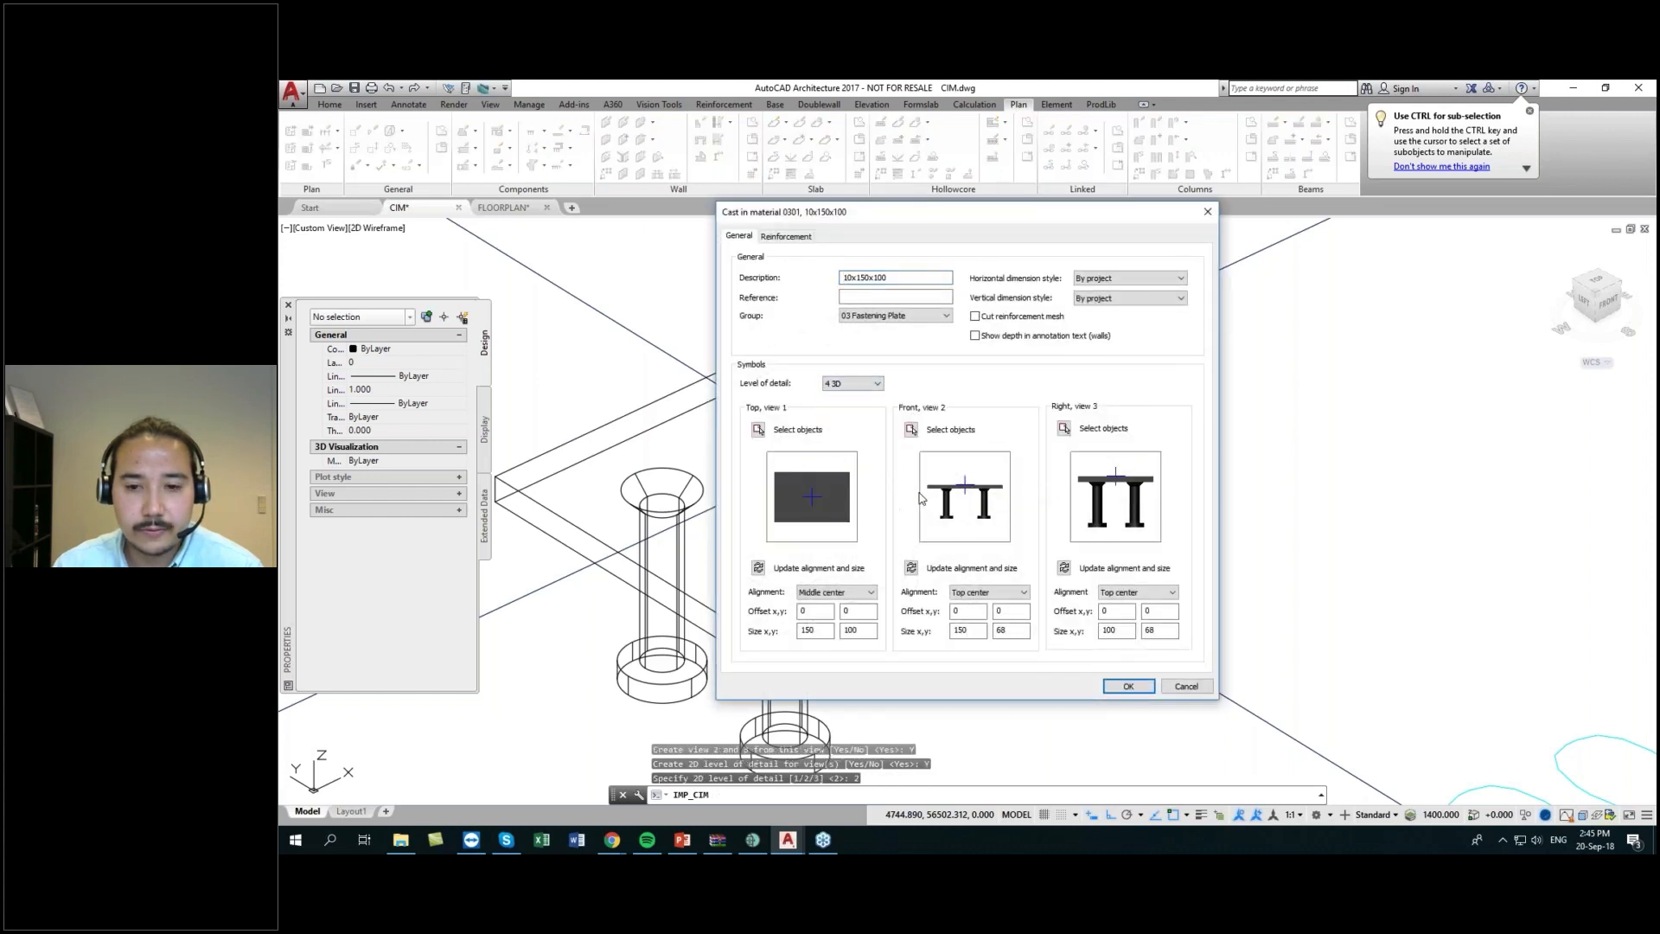
{"action": "left_click", "coordinate": [868, 384]}
{"action": "left_click", "coordinate": [838, 405]}
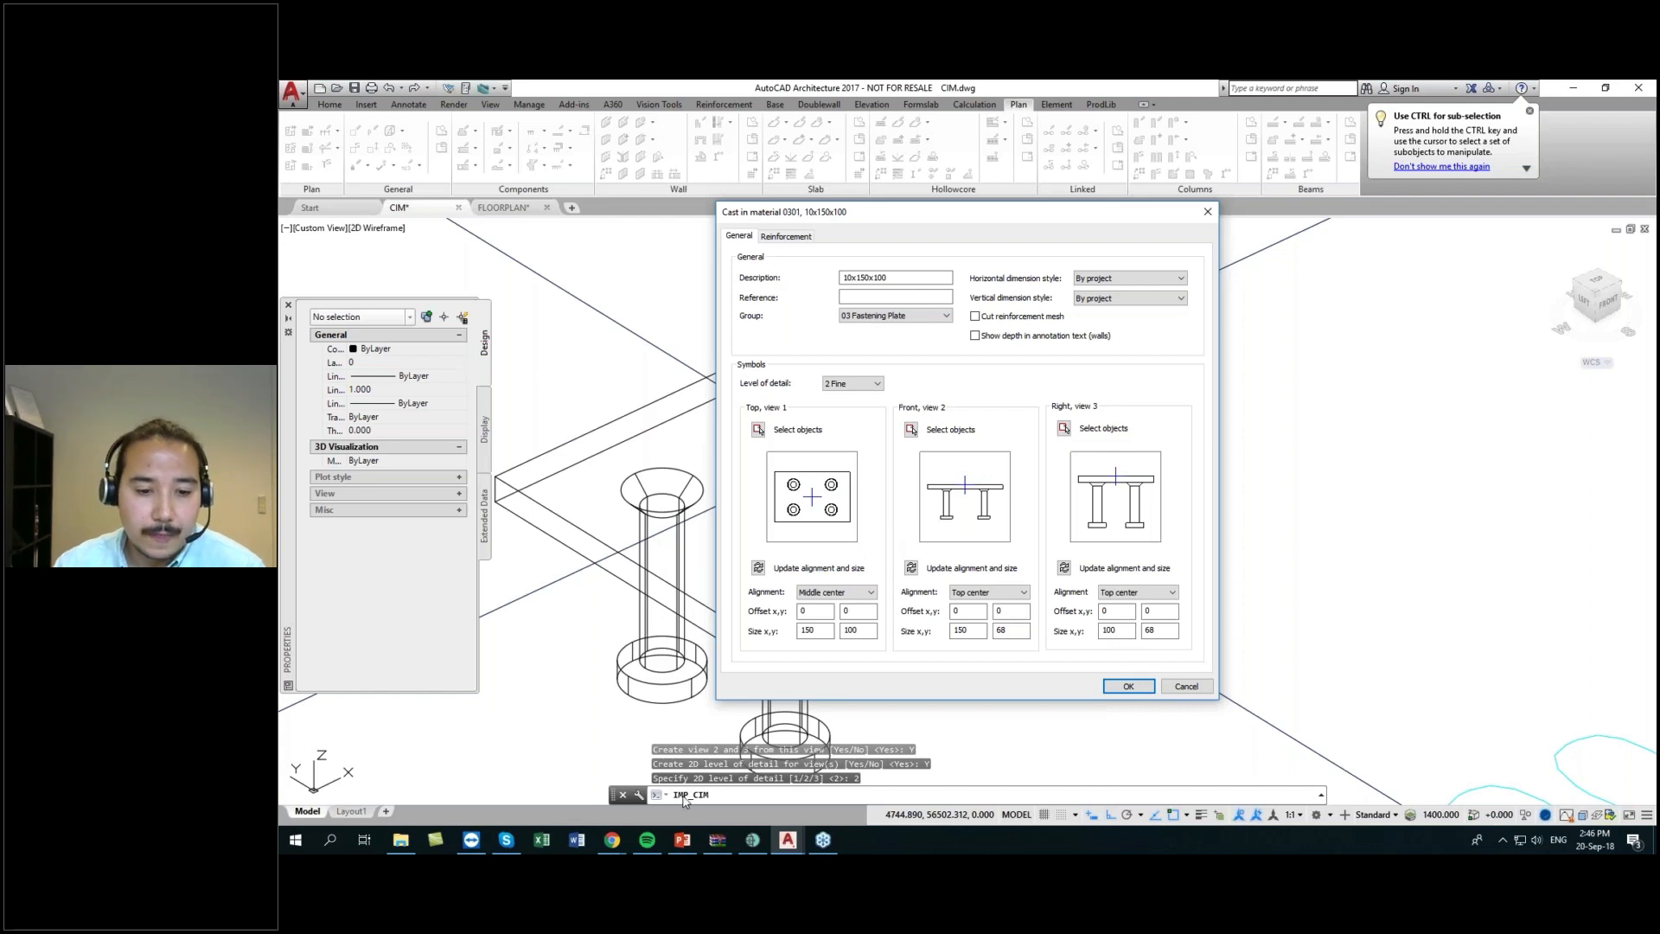
- Save cast-in material 0301 and close the cast-in material list
{"action": "left_click", "coordinate": [1128, 688]}
{"action": "left_click", "coordinate": [942, 590]}
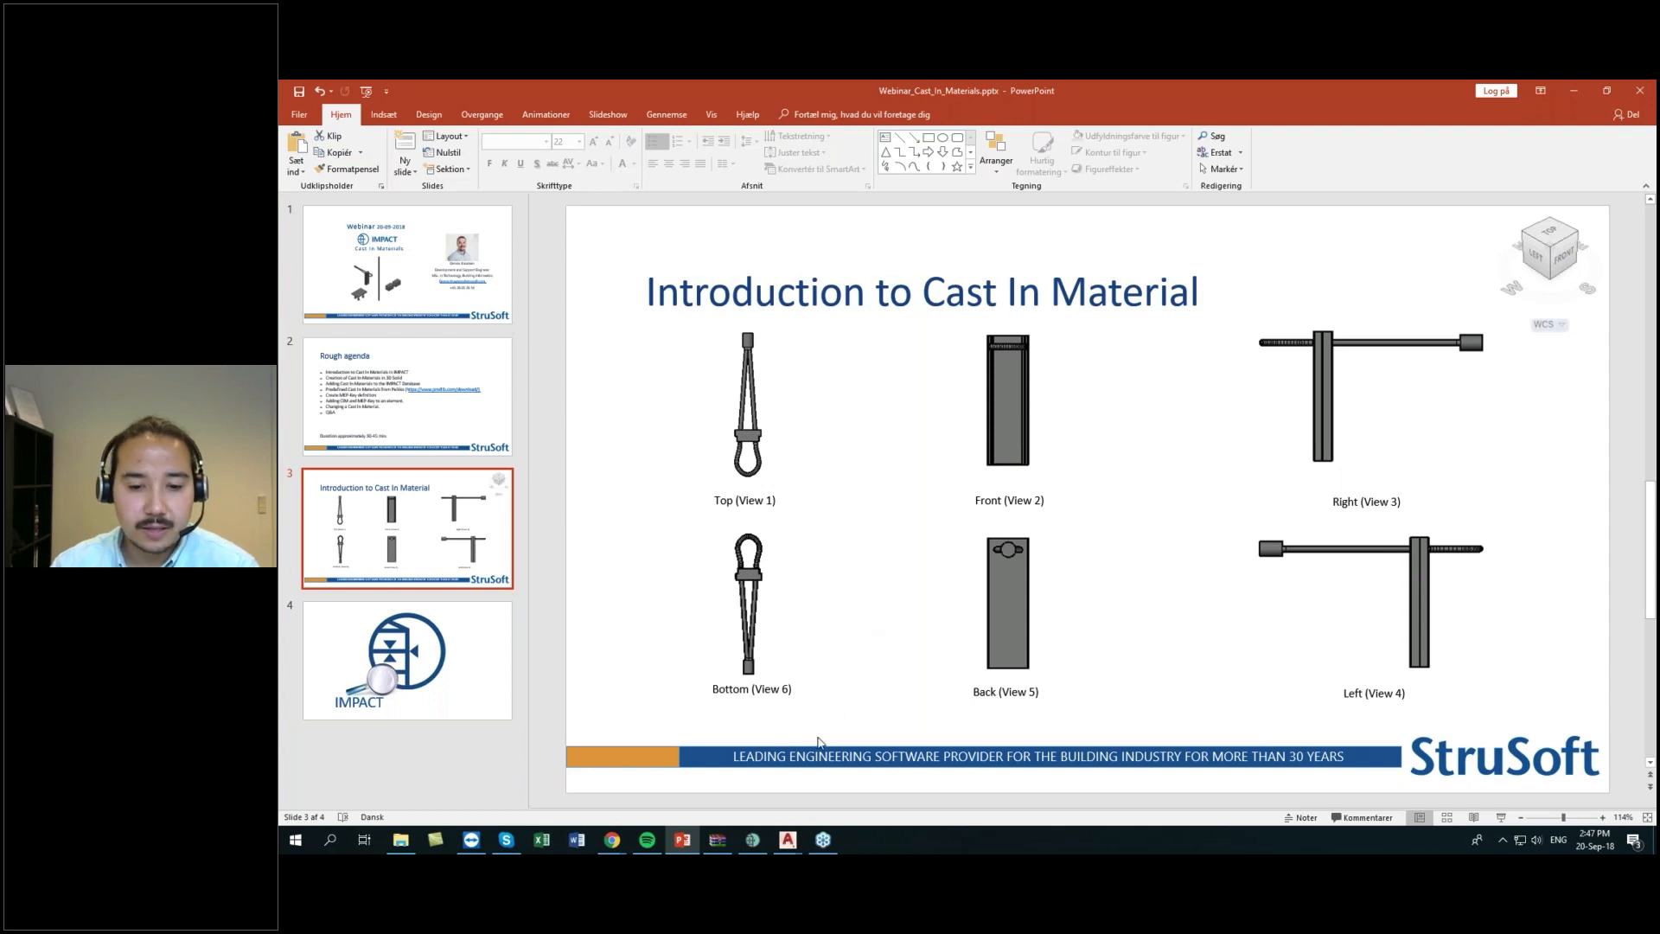
- Switch back to CIM.dwg in AutoCAD and create a new cast-in material named 0701 with the description Hårnål
{"action": "mouse_move", "coordinate": [787, 839]}
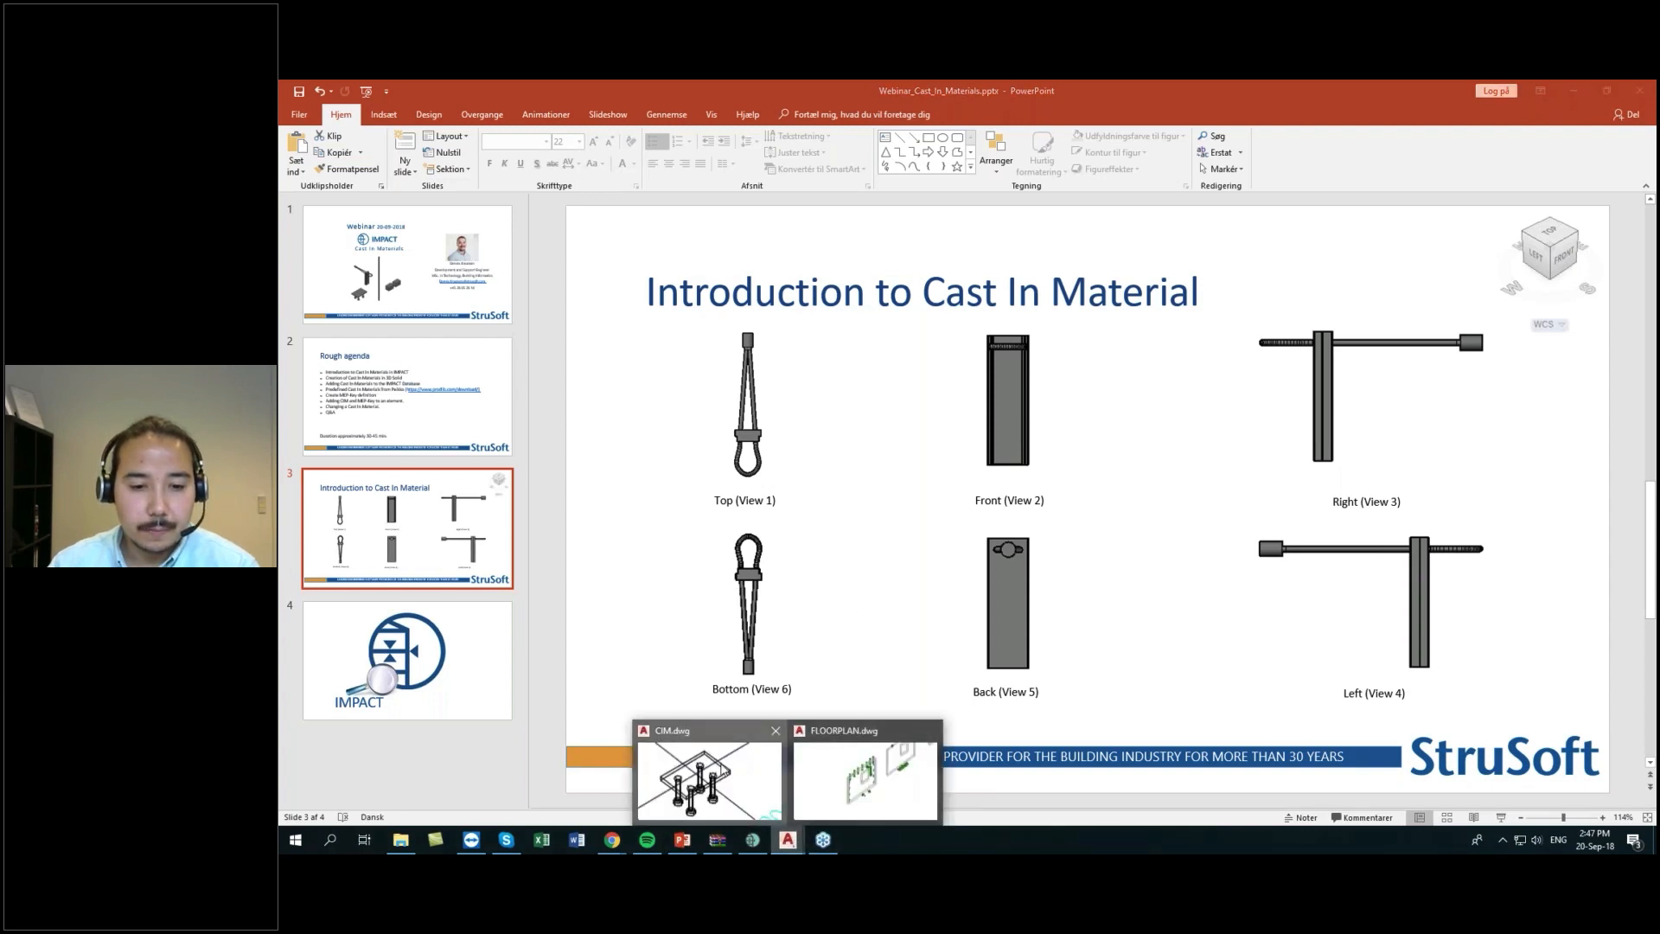
{"action": "left_click", "coordinate": [723, 769]}
{"action": "scroll", "coordinate": [1007, 532], "scroll_direction": "down", "scroll_amount": 8}
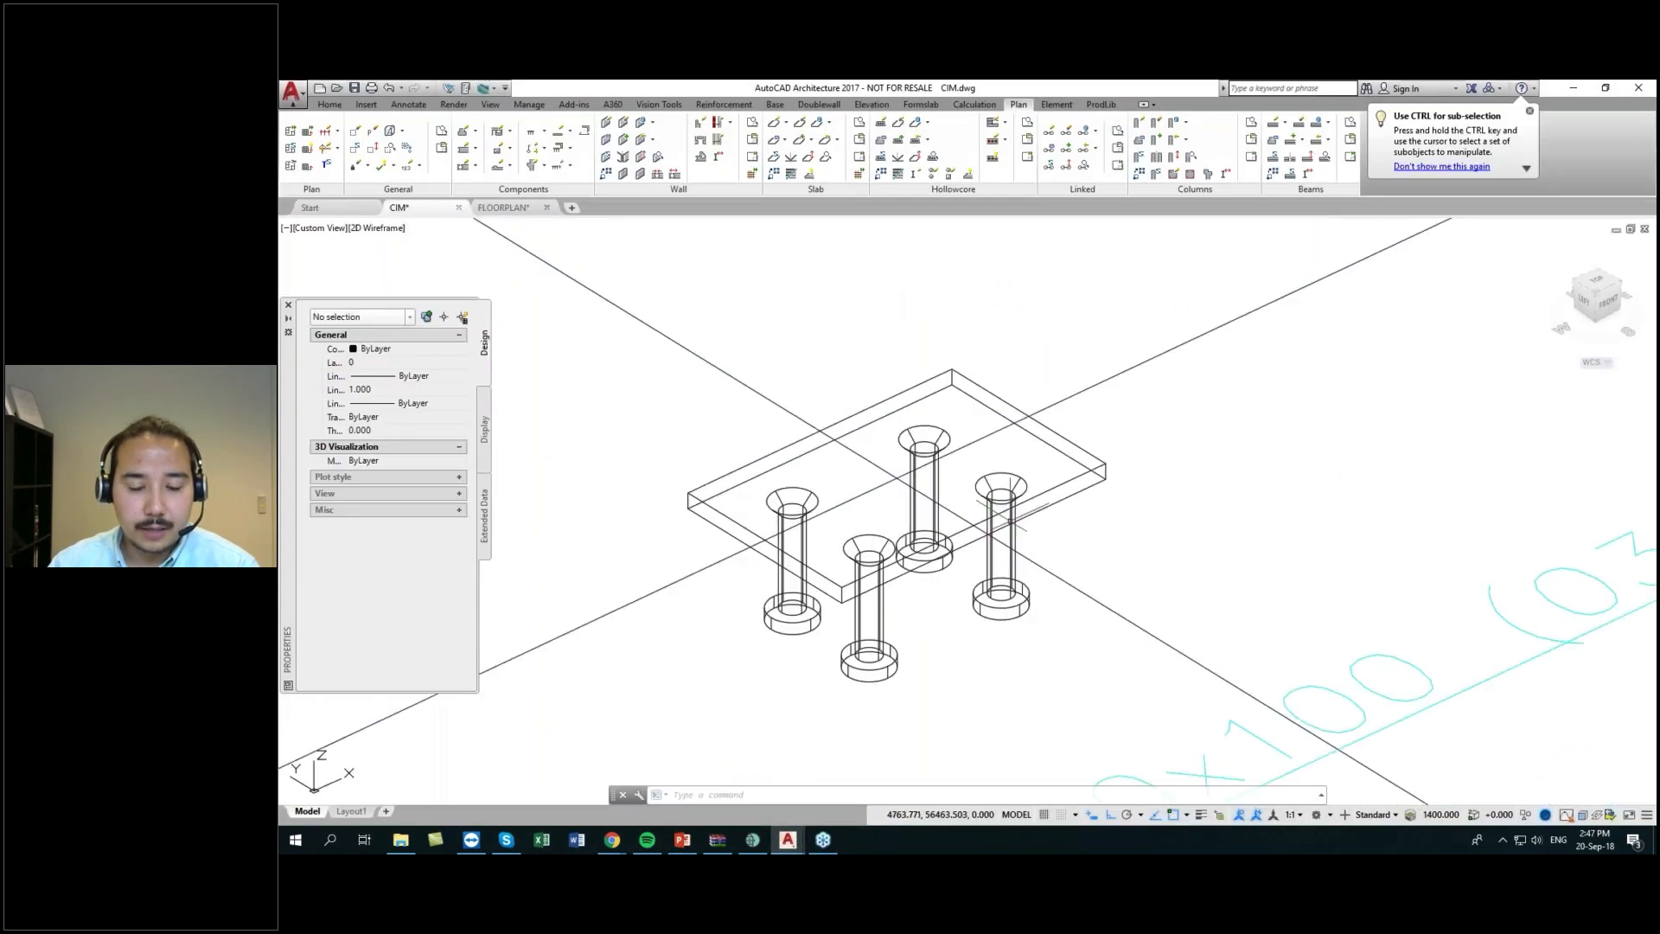
{"action": "middle_click_drag", "start_coordinate": [933, 619], "coordinate": [860, 456]}
{"action": "middle_click_drag", "start_coordinate": [1074, 536], "coordinate": [853, 473]}
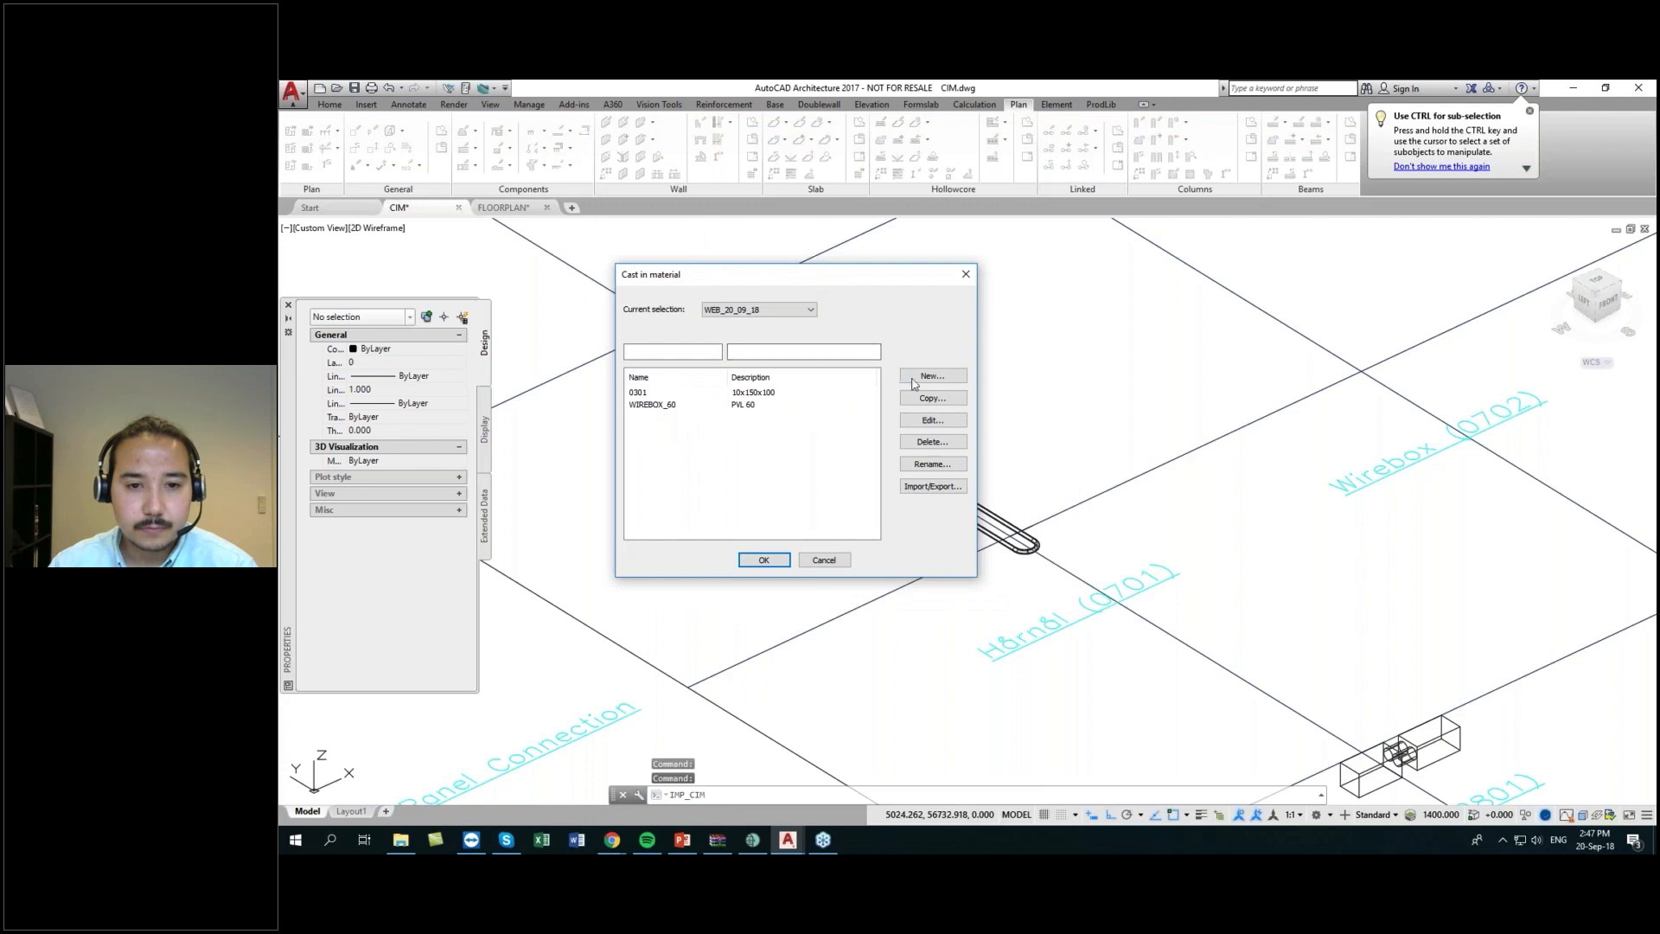
{"action": "left_click", "coordinate": [931, 376]}
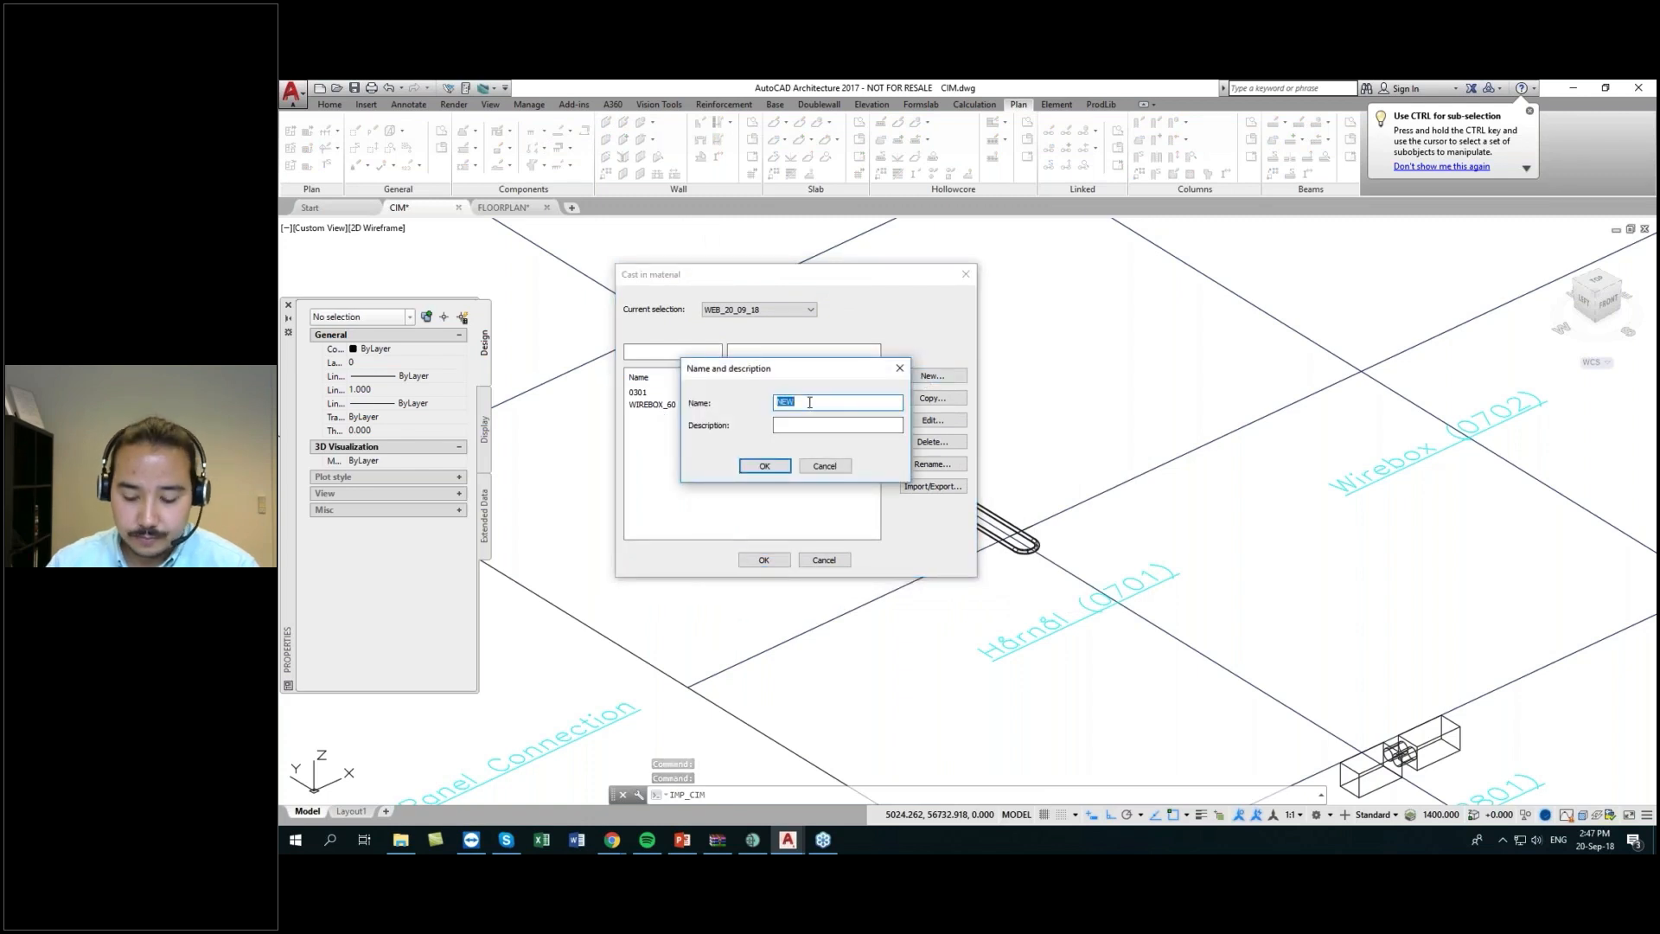
{"action": "type", "text": "0701"}
{"action": "key", "text": "Tab"}
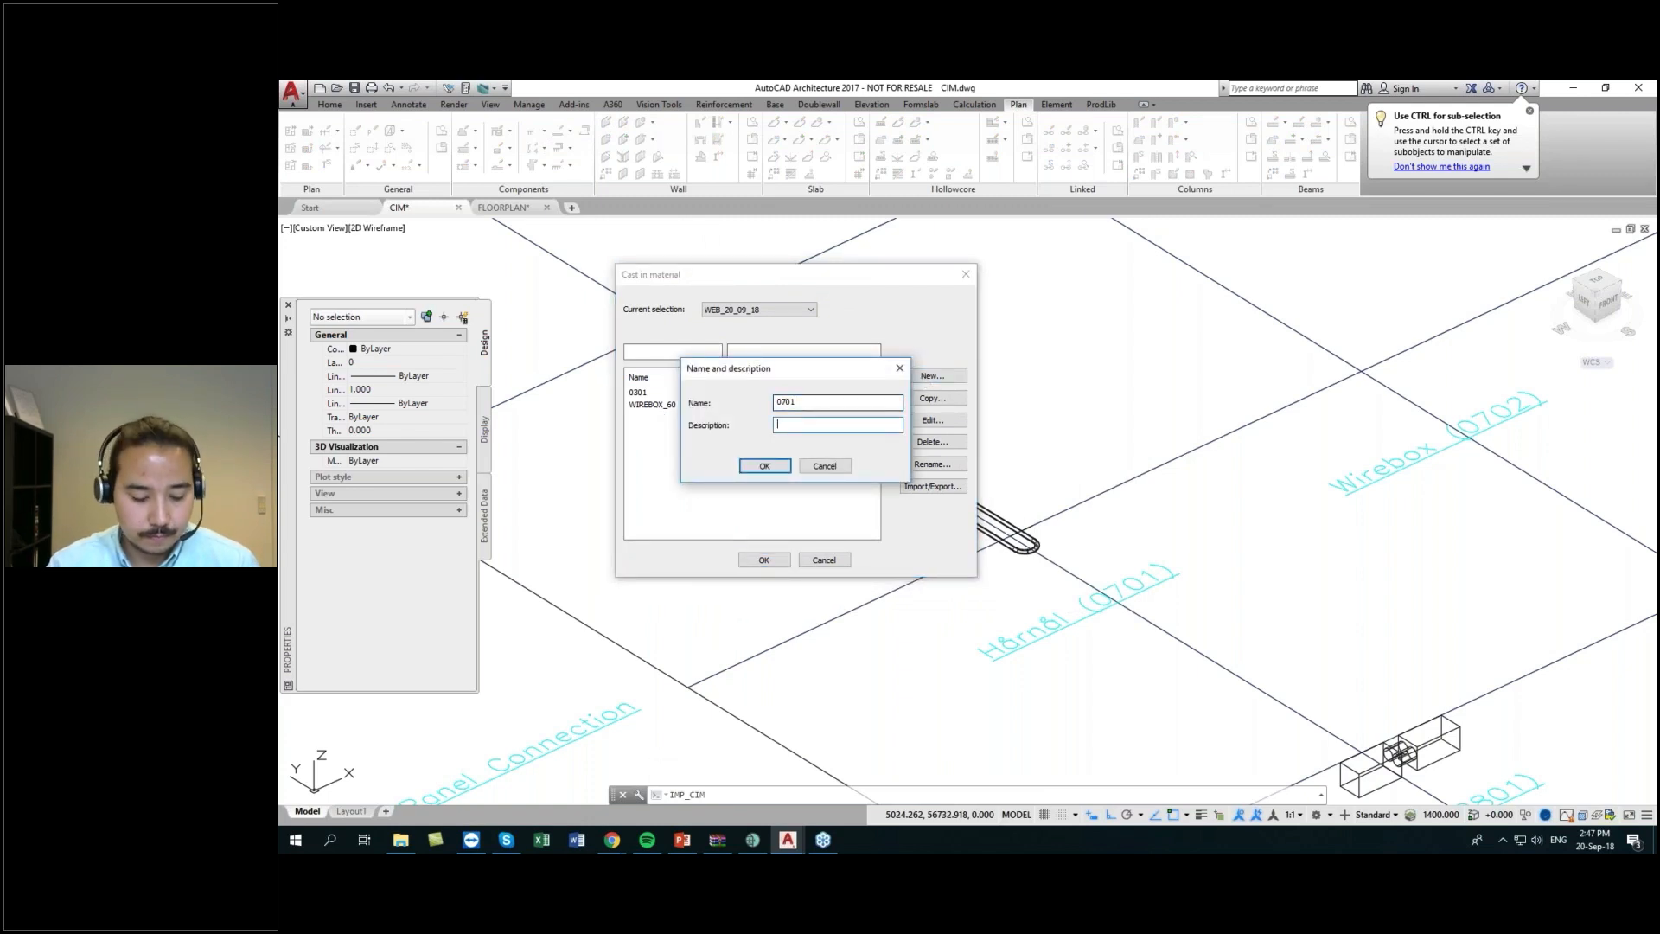
{"action": "type", "text": "Hårnål"}
{"action": "key", "text": "Return"}
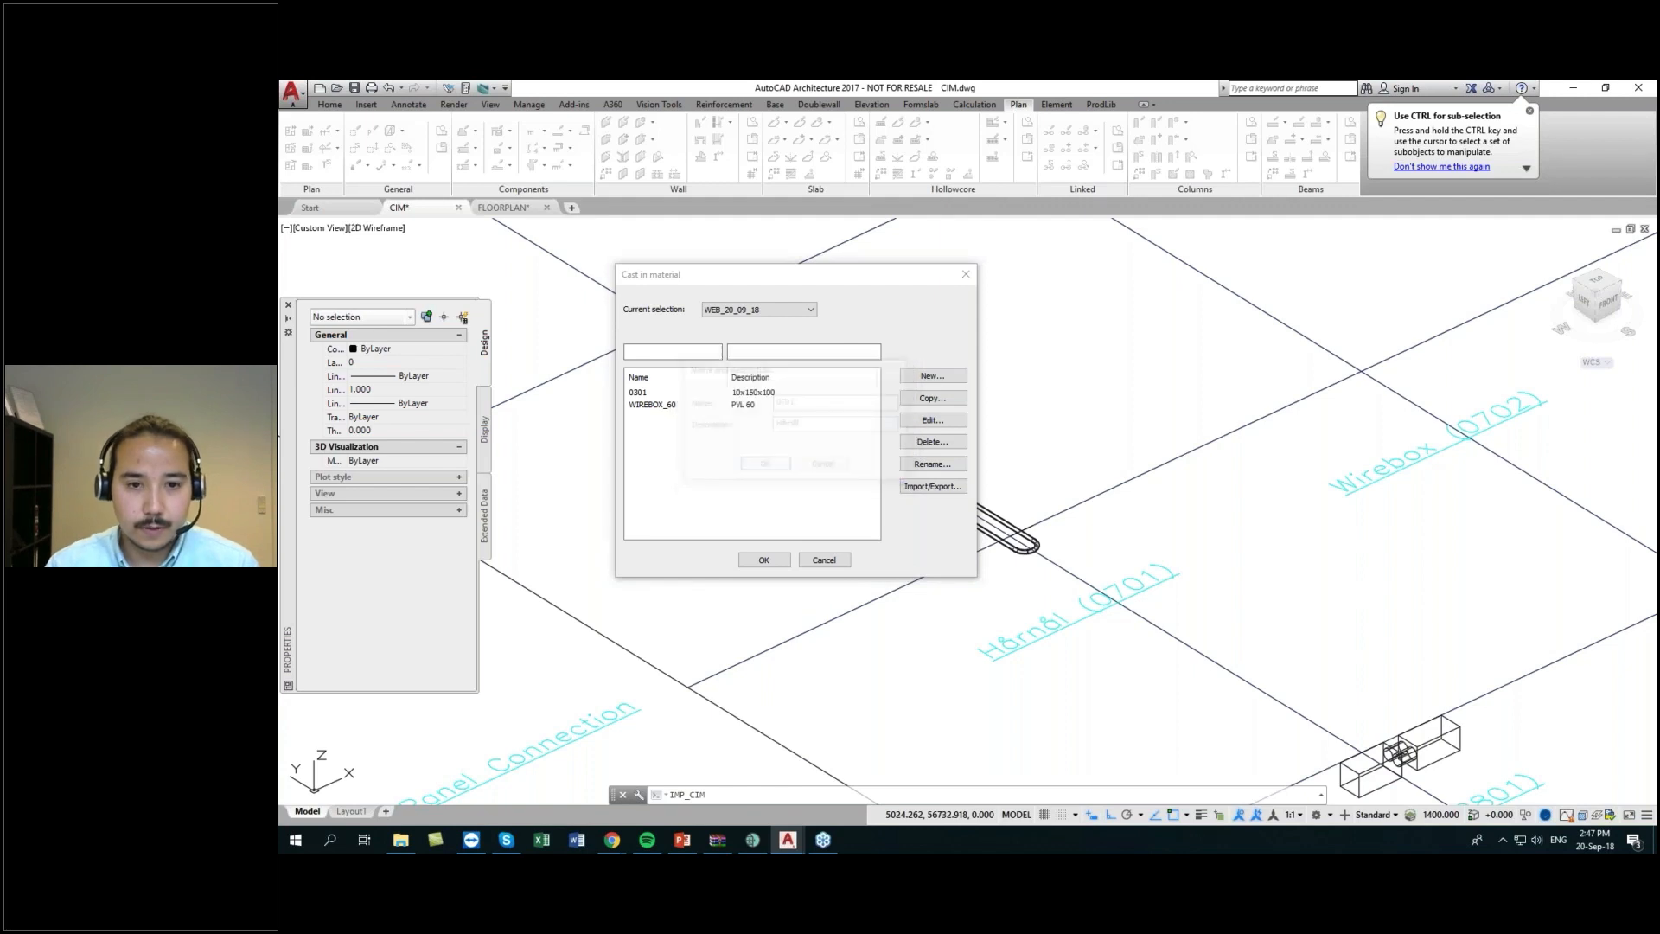
- Assign cast-in material 0701 to the group 07 Panel Connections and set its symbols' level of detail to 4 3D
{"action": "left_click", "coordinate": [733, 286]}
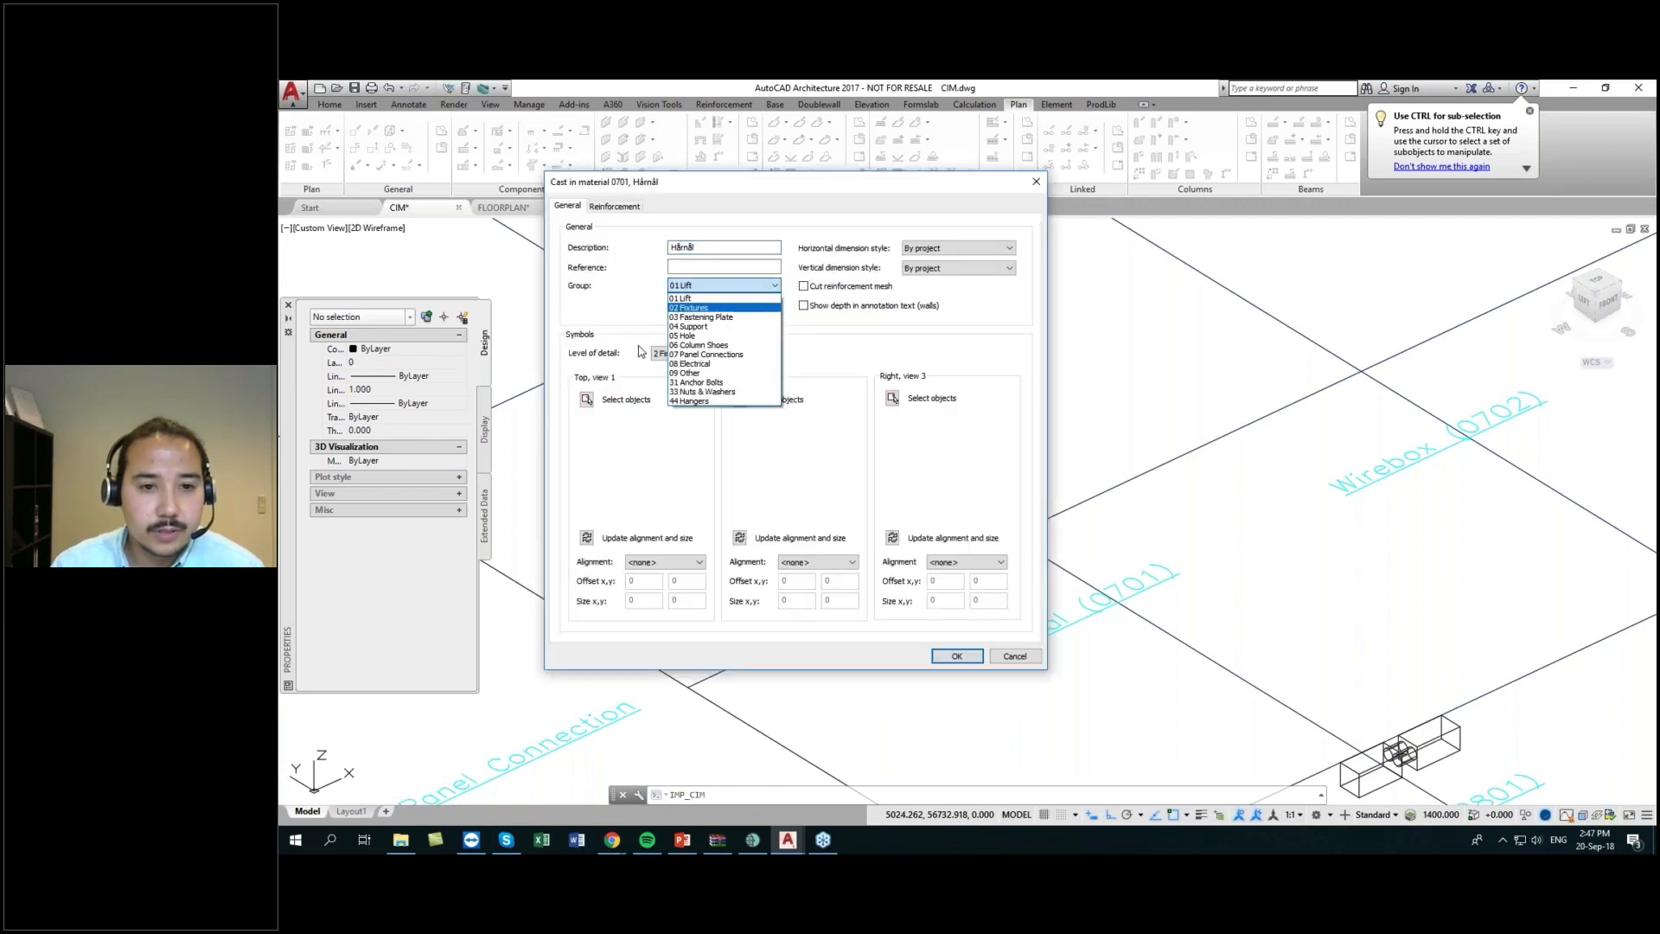
{"action": "left_click", "coordinate": [701, 354]}
{"action": "left_click", "coordinate": [679, 353]}
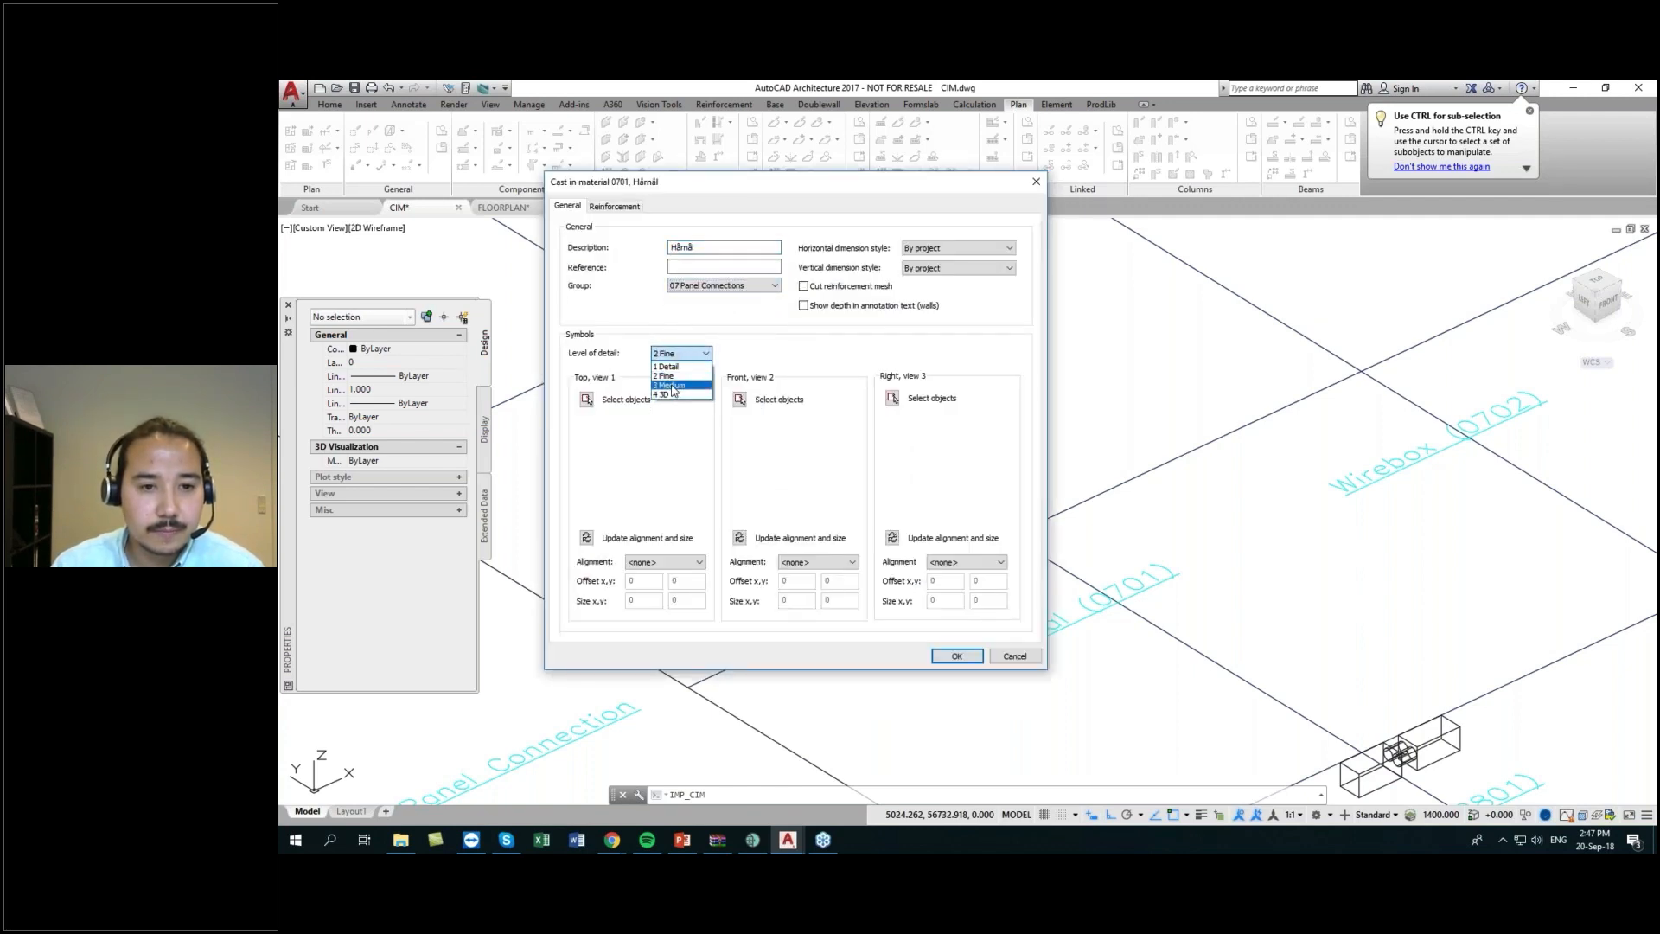
{"action": "left_click", "coordinate": [678, 394]}
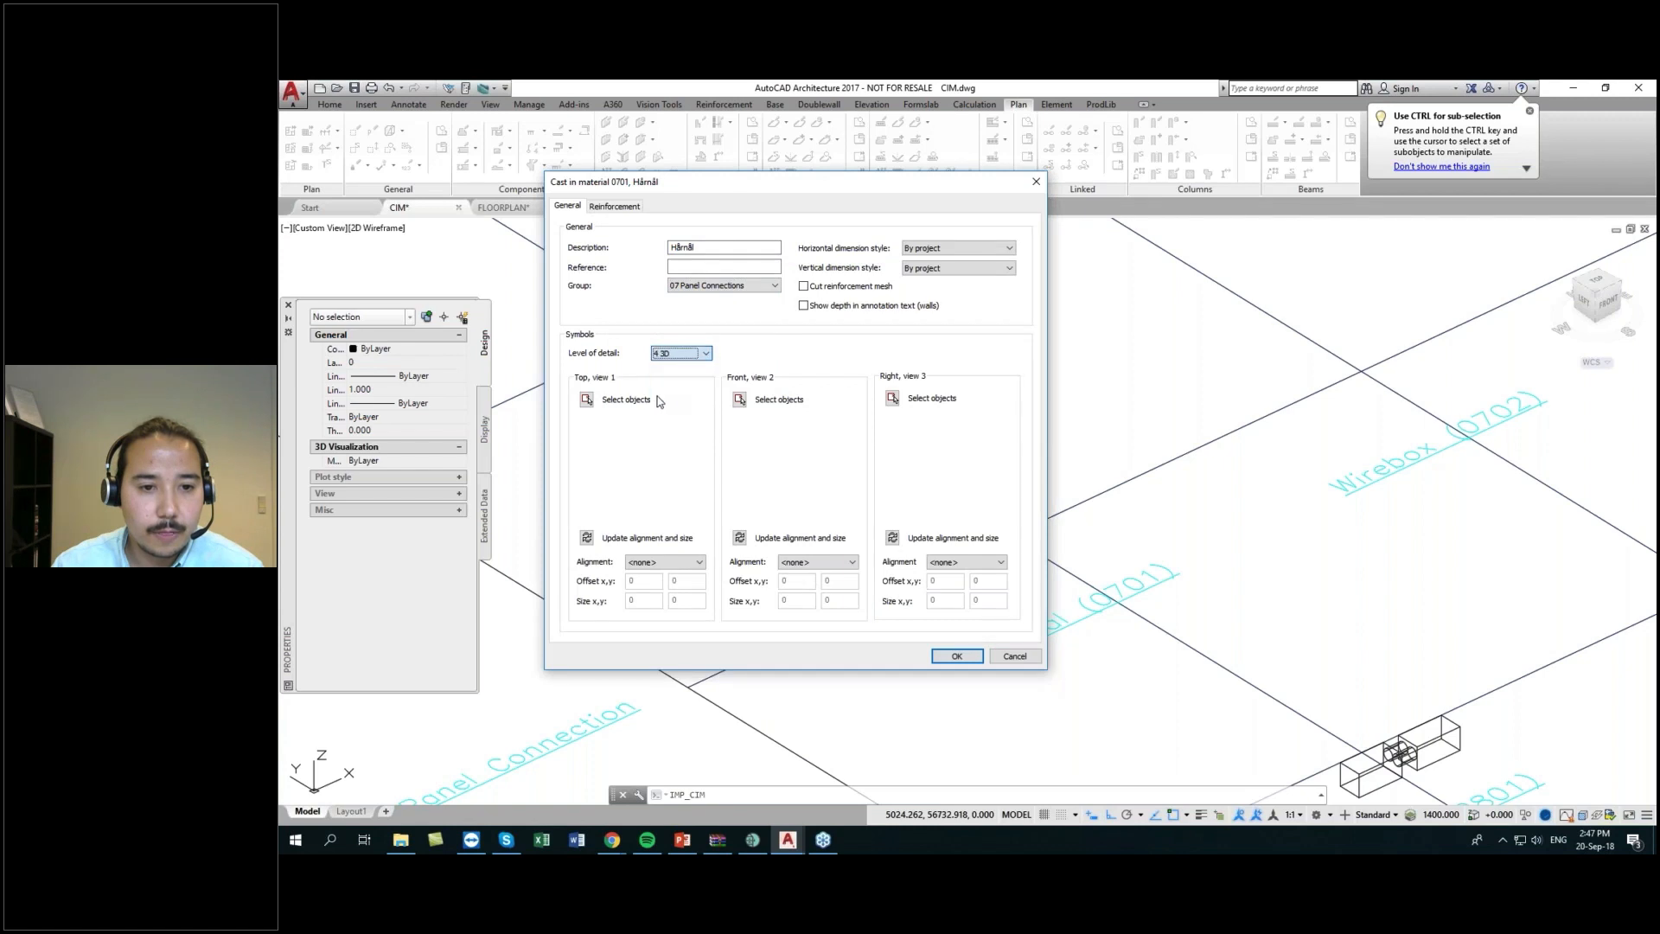
- Define top view 1 from the hairpin bar with its base point at the grid intersection, generating views 2 and 3 plus 2D views at level 2
{"action": "left_click", "coordinate": [587, 399]}
{"action": "left_click", "coordinate": [983, 519]}
{"action": "key", "text": "Return"}
{"action": "scroll", "coordinate": [1003, 529], "scroll_direction": "up", "scroll_amount": 6}
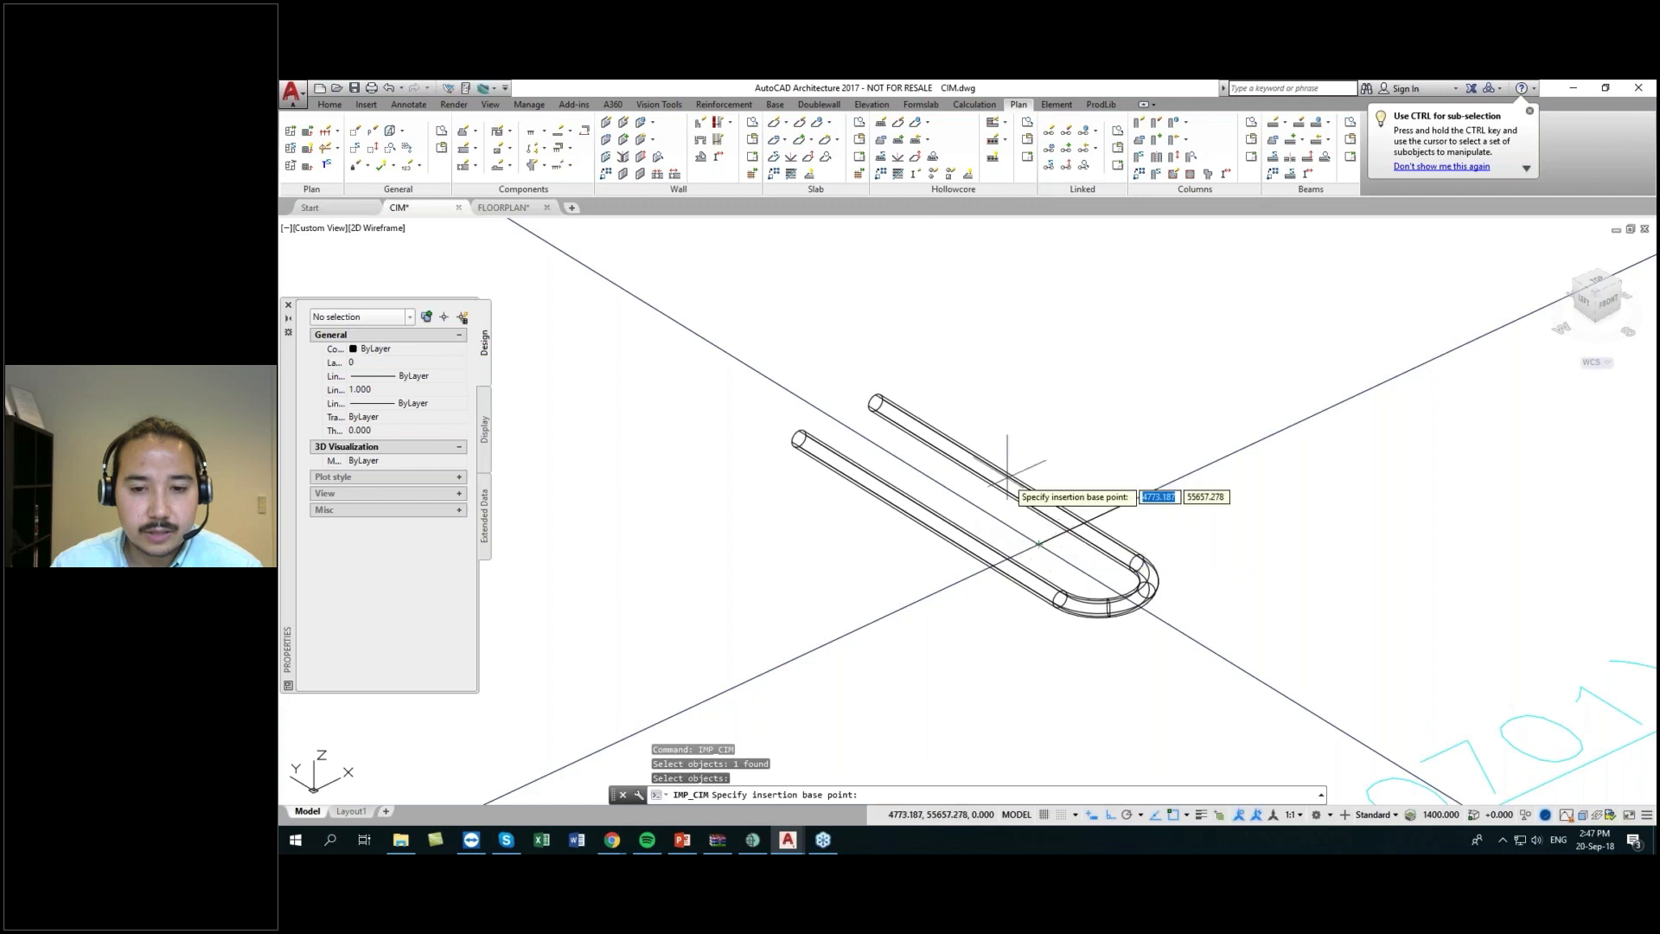
{"action": "left_click", "coordinate": [1039, 545]}
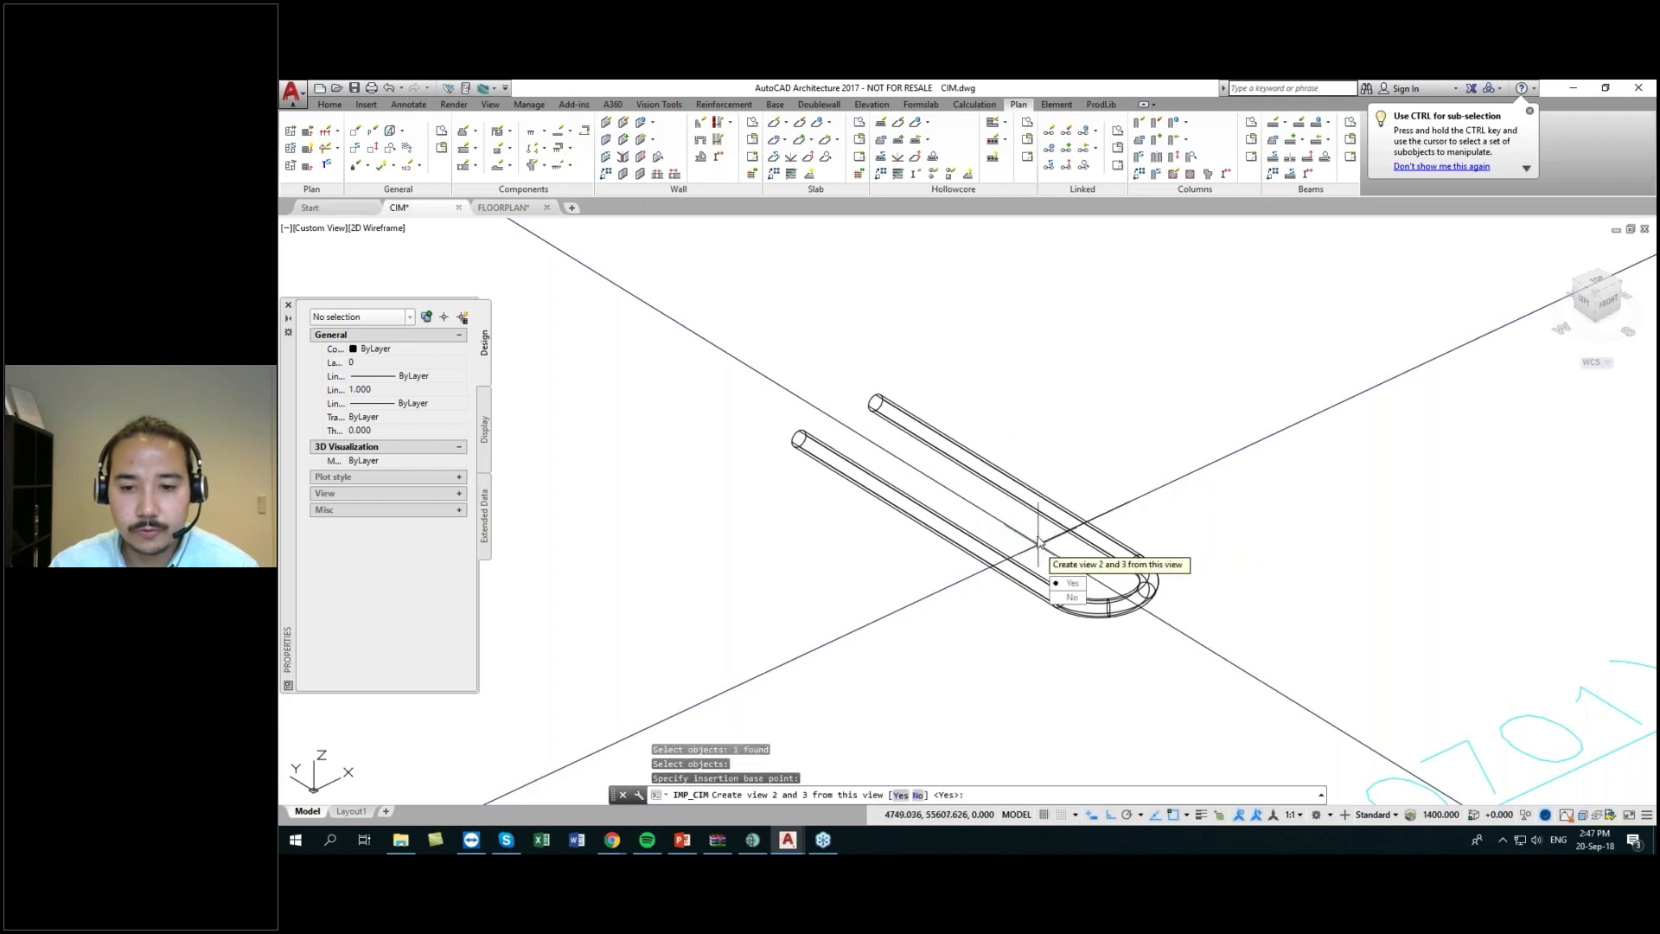
{"action": "key", "text": "Return"}
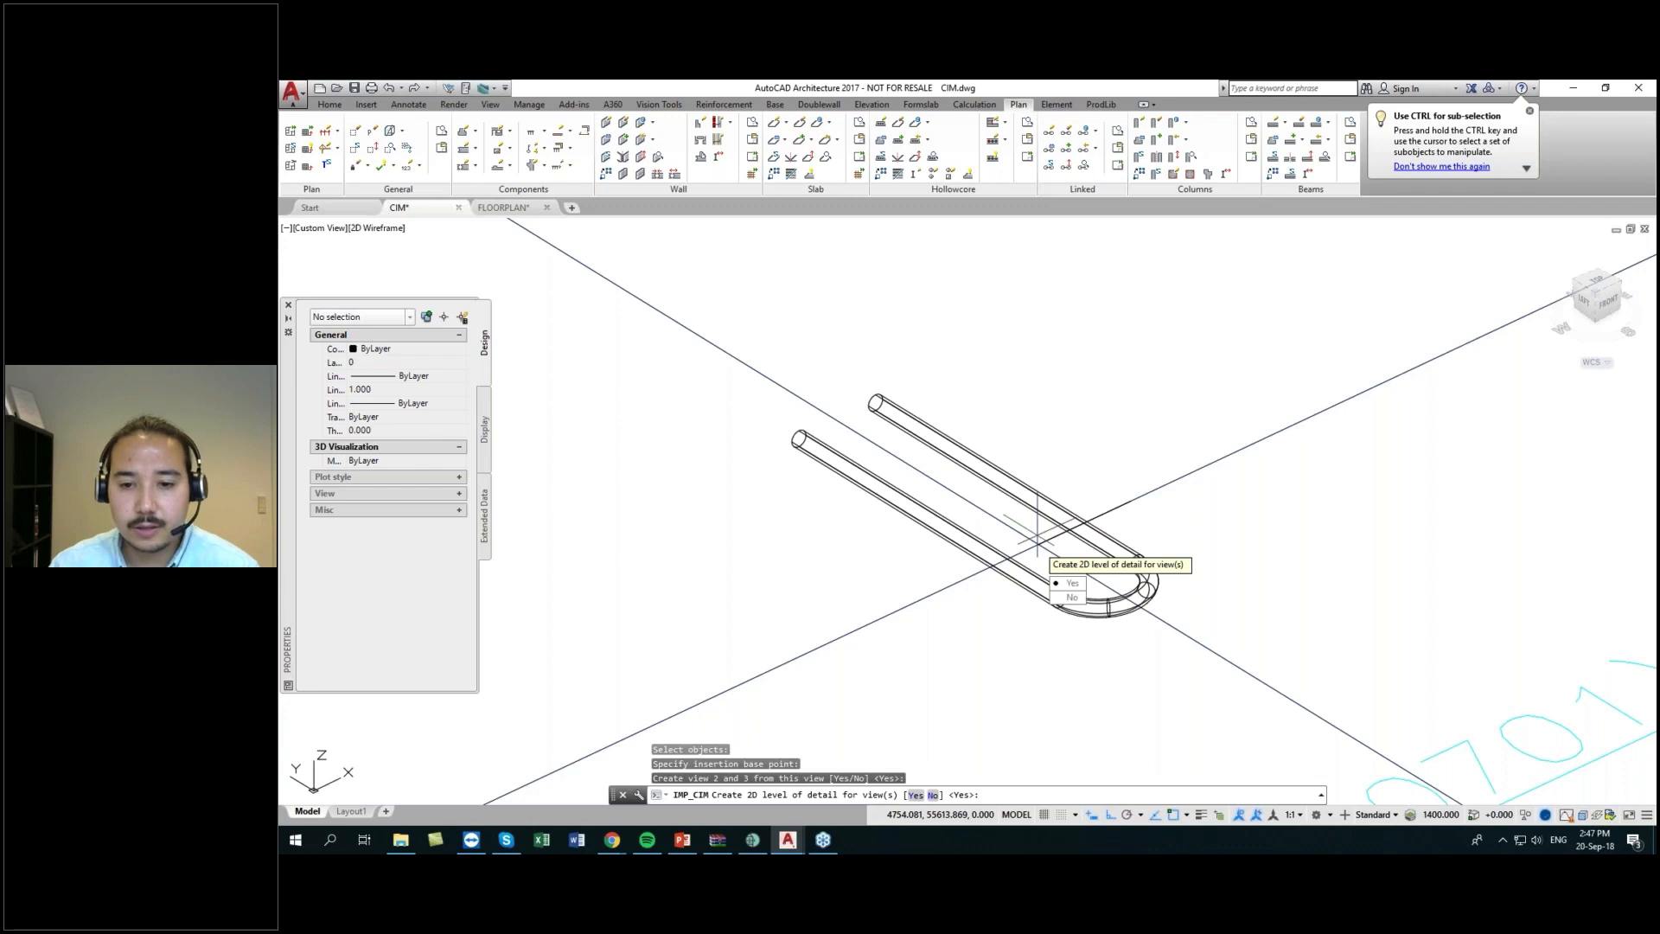
{"action": "key", "text": "Return"}
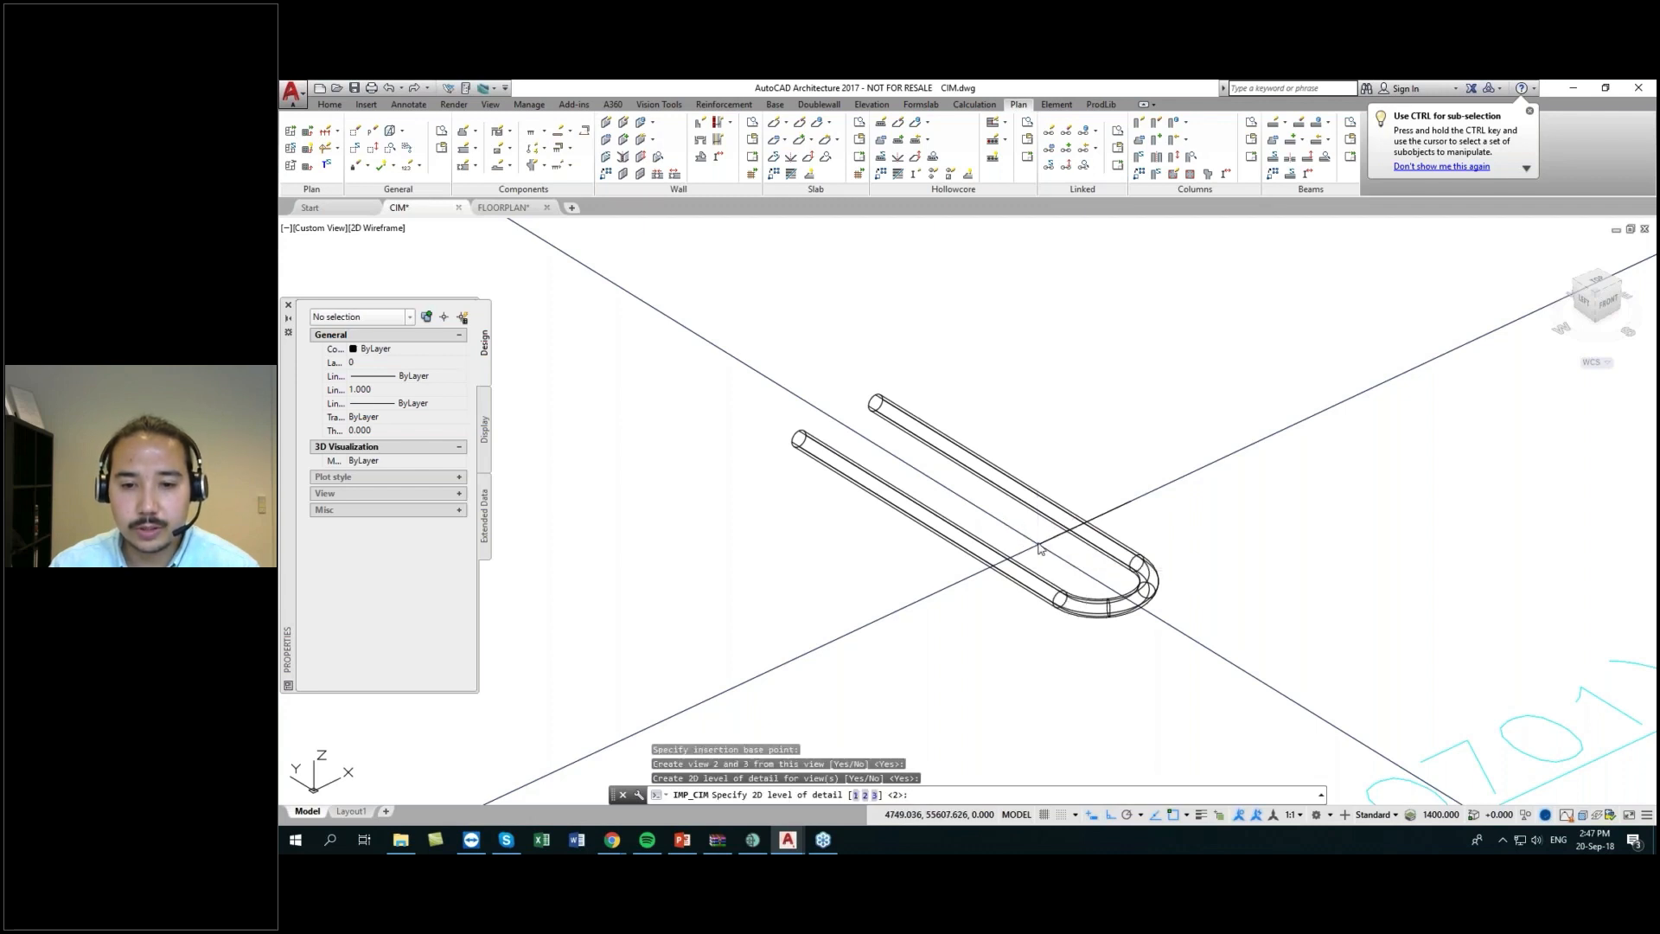
{"action": "key", "text": "Return"}
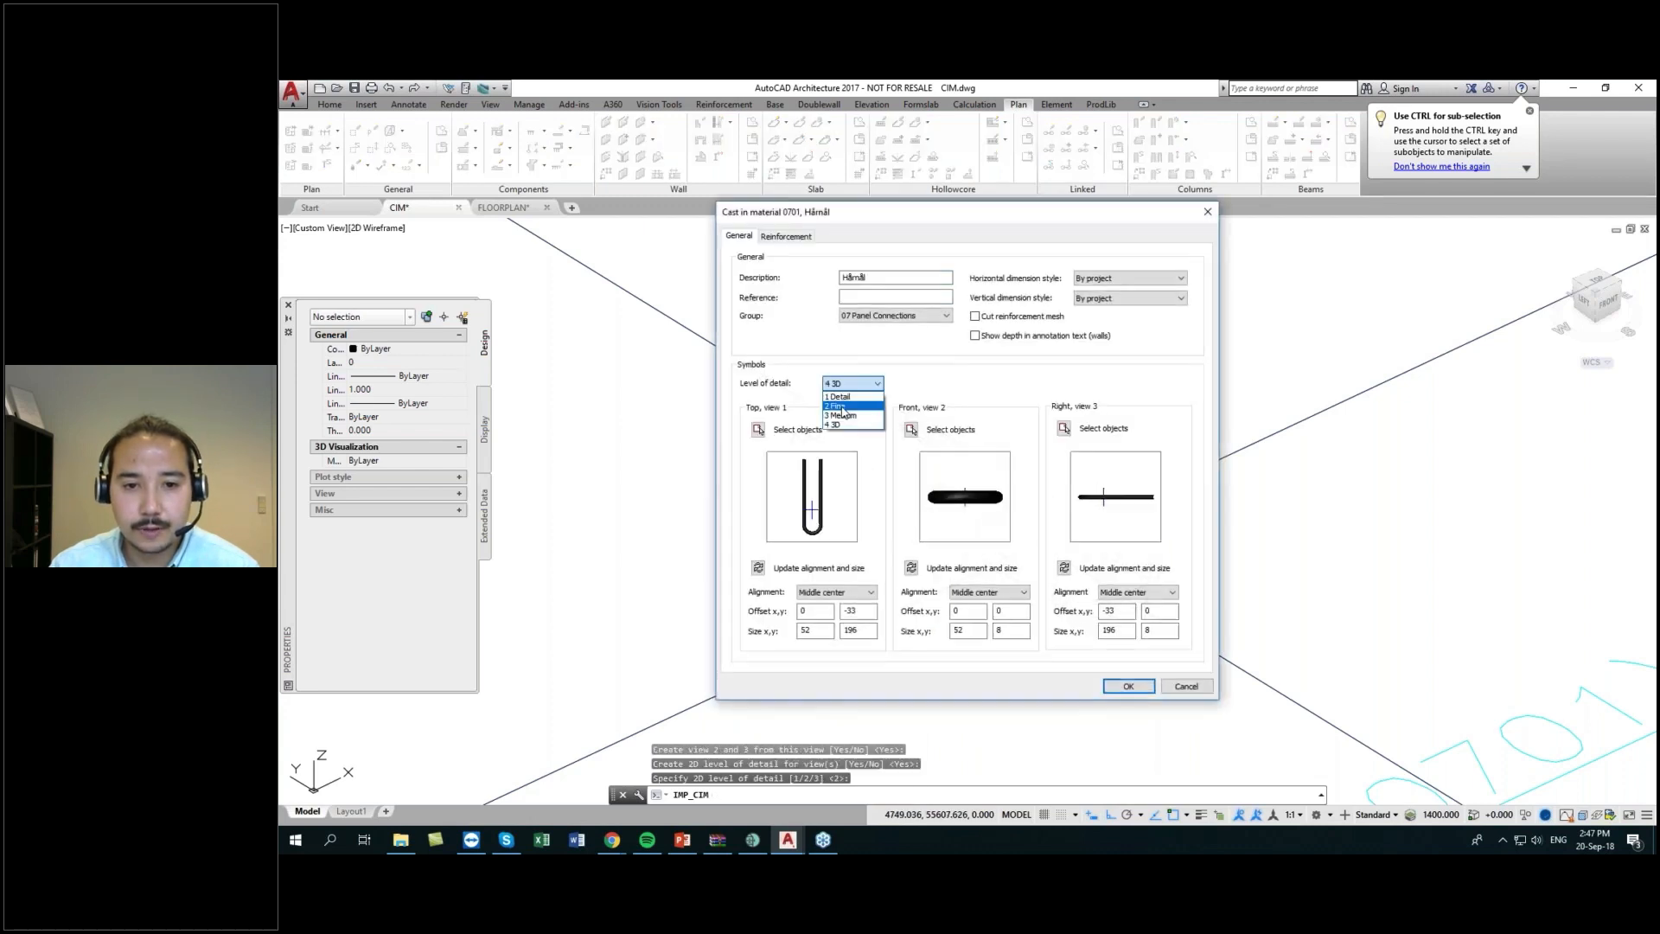
- Compare the hairpin's top, front and right symbols at levels of detail 4 3D and 2 Fine
{"action": "left_click", "coordinate": [847, 387]}
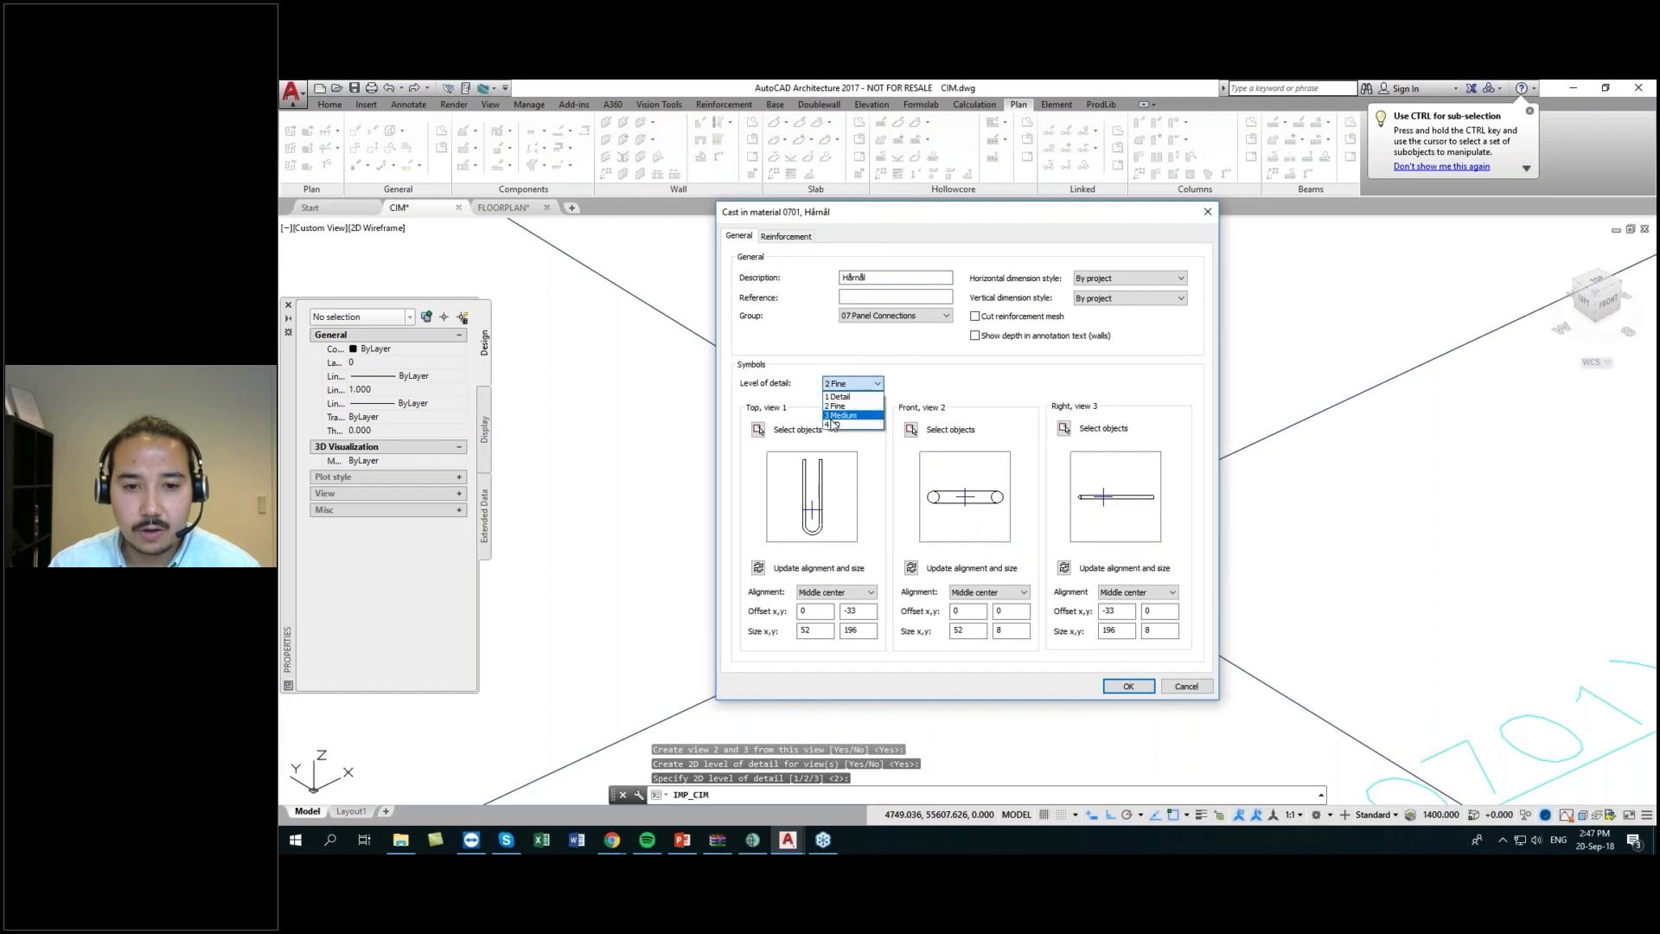
{"action": "left_click", "coordinate": [834, 404]}
{"action": "left_click", "coordinate": [836, 386]}
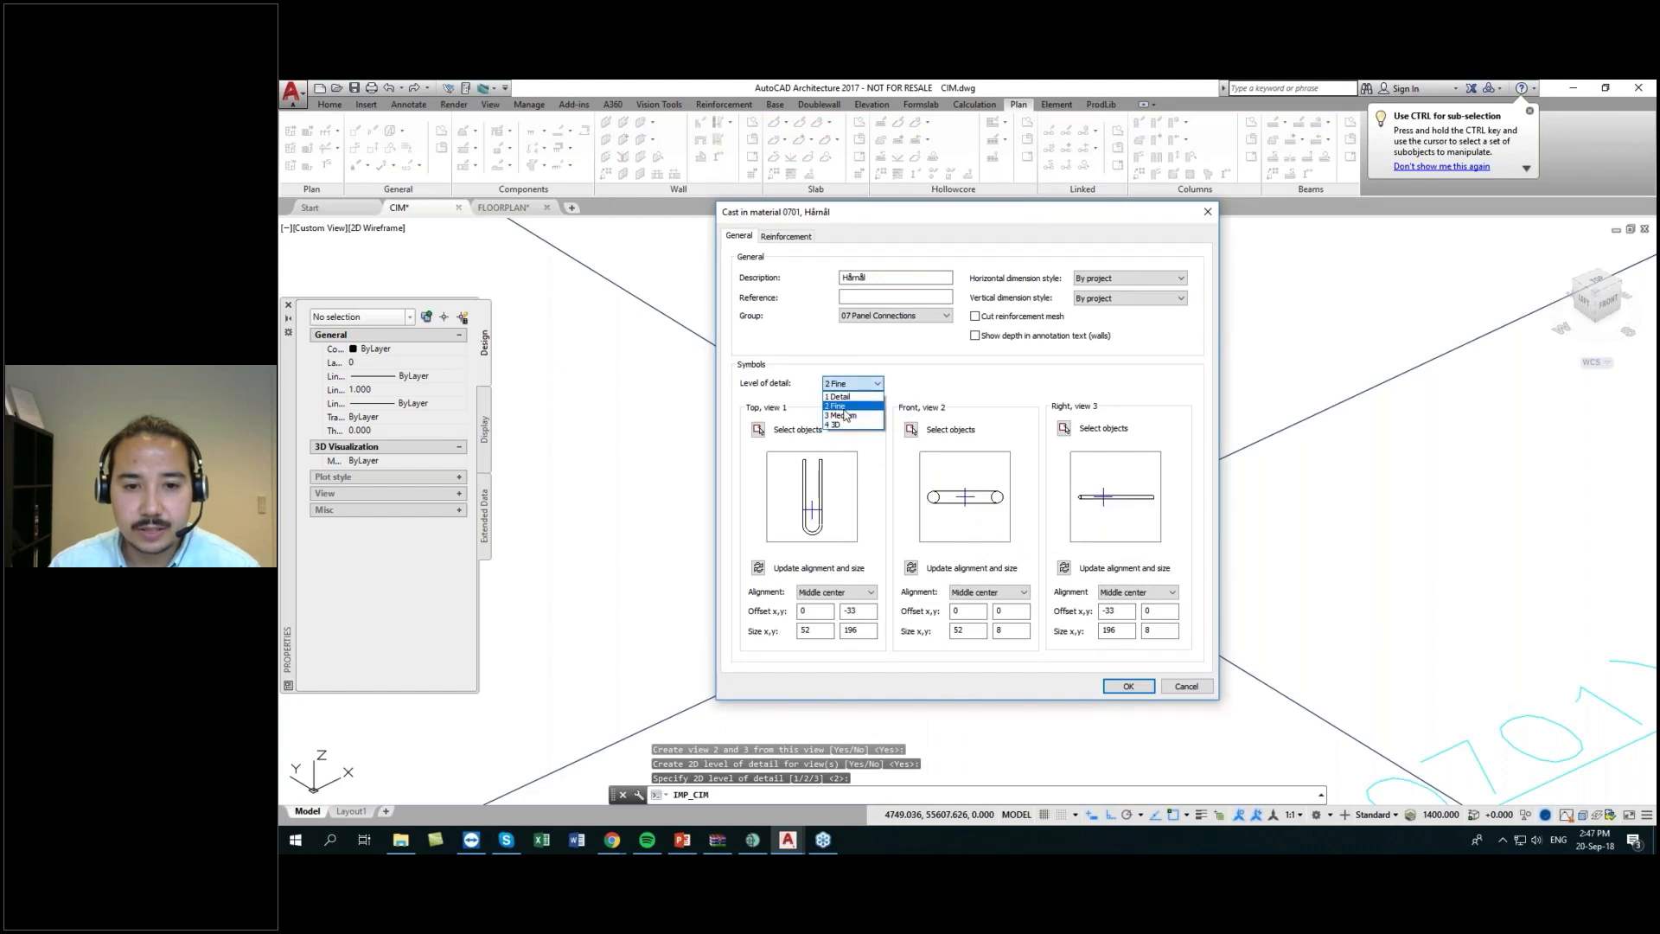
{"action": "left_click", "coordinate": [851, 383]}
{"action": "left_click", "coordinate": [851, 383]}
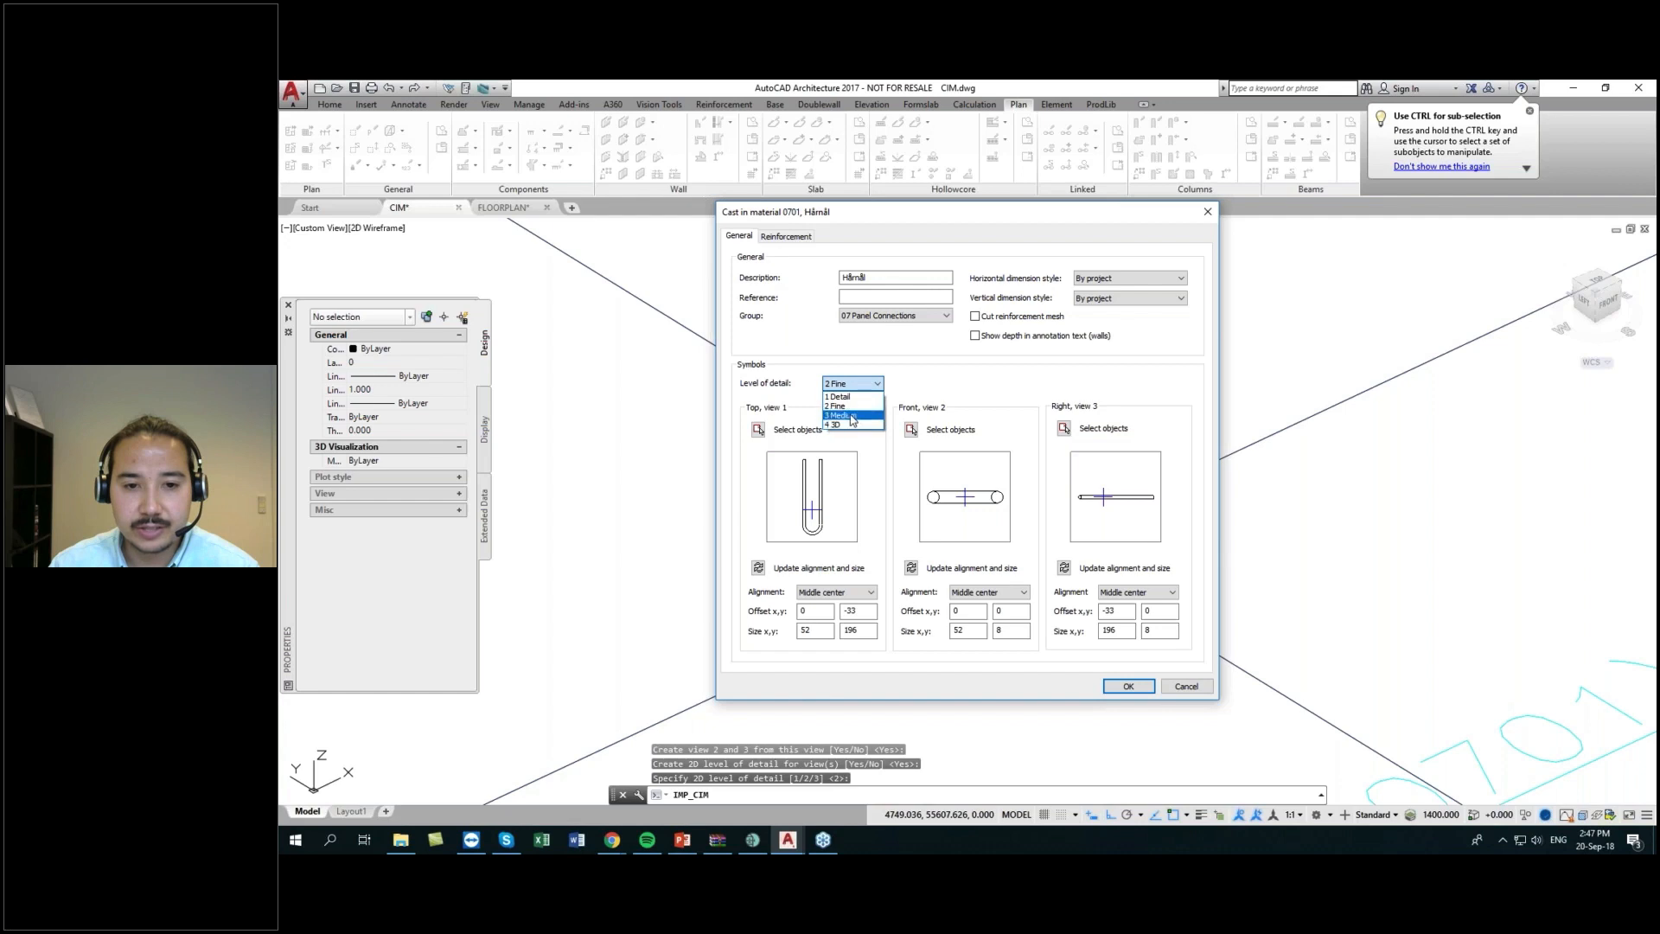
{"action": "left_click", "coordinate": [828, 413]}
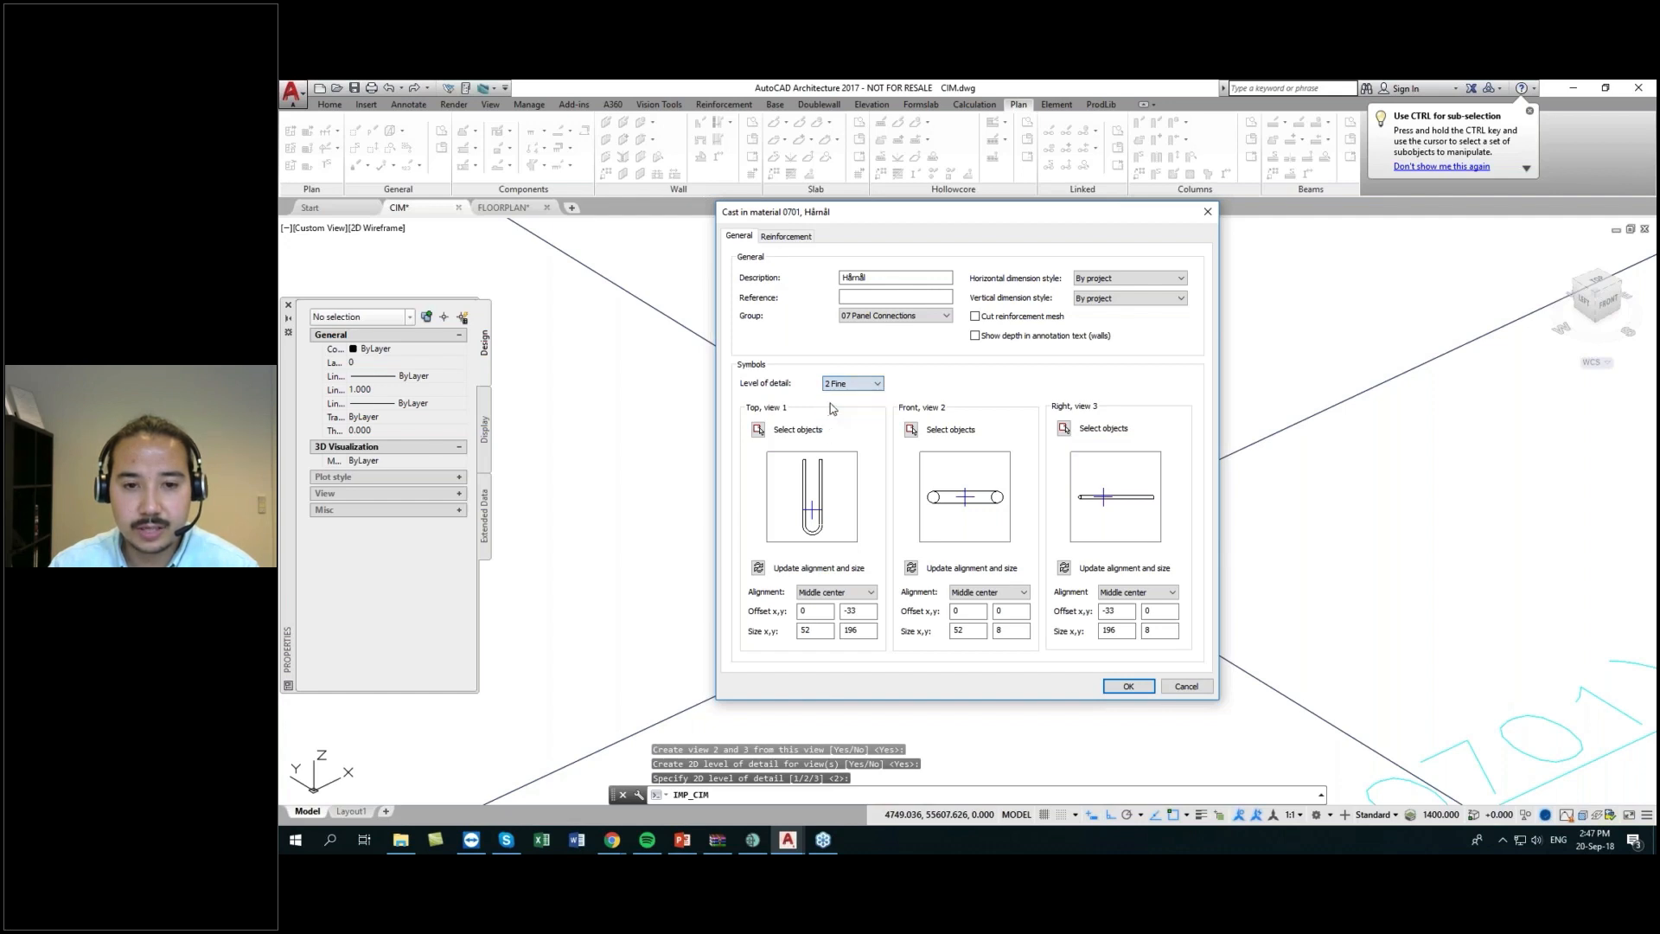
{"action": "left_click", "coordinate": [852, 383]}
{"action": "left_click", "coordinate": [835, 423]}
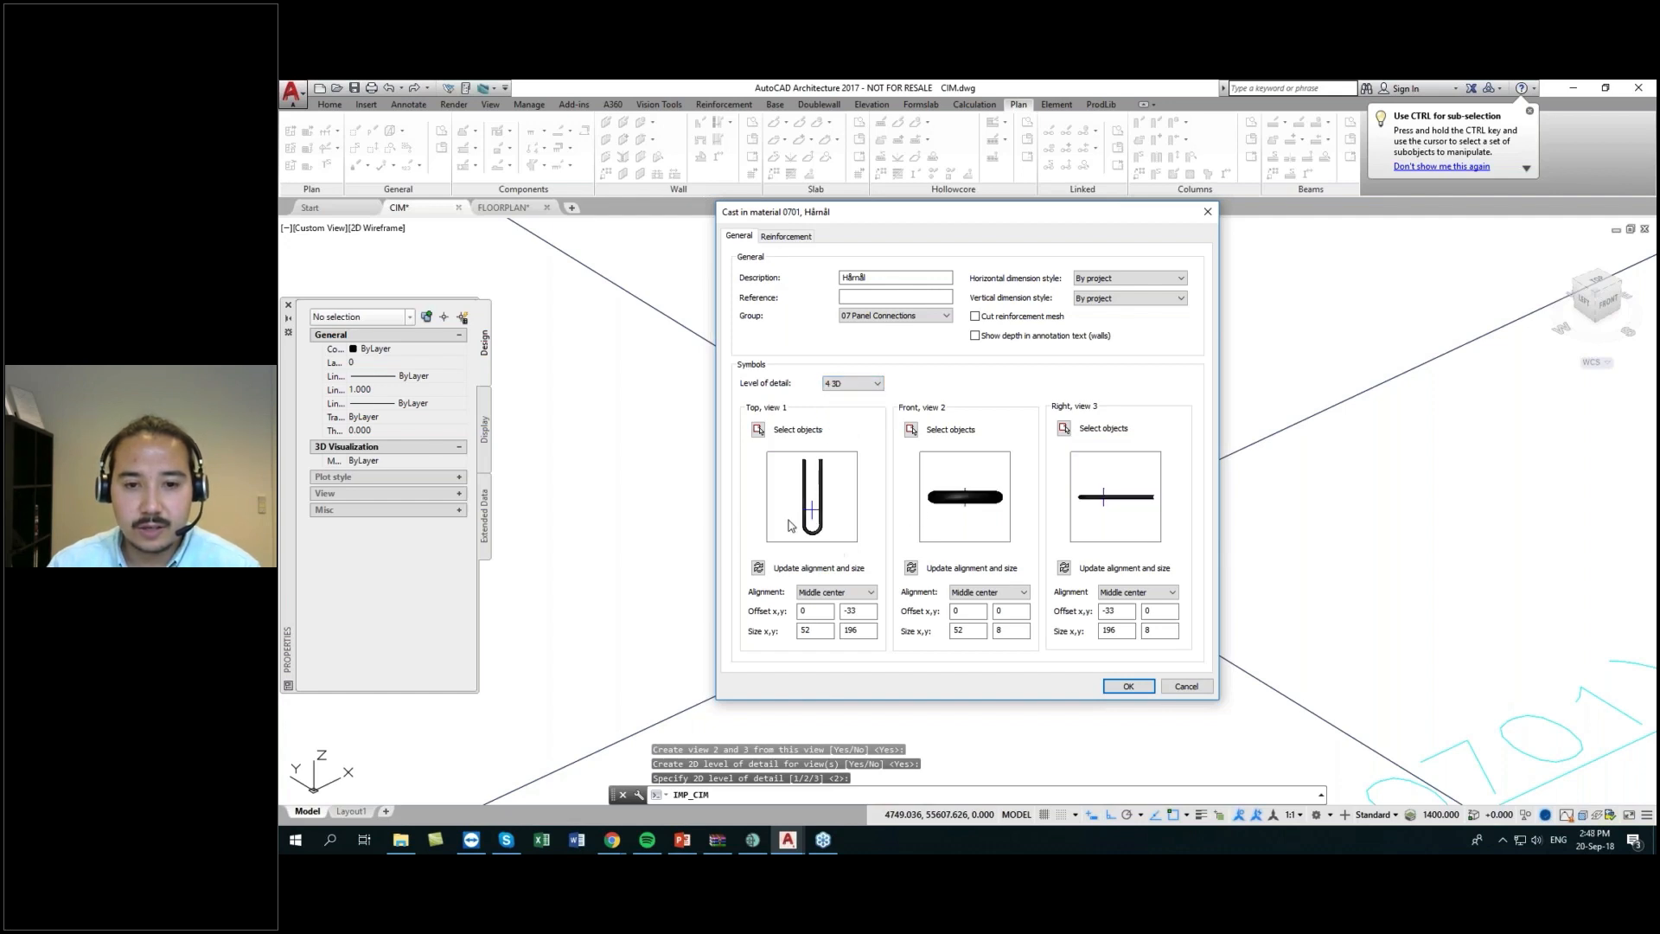
{"action": "left_click", "coordinate": [856, 383]}
{"action": "left_click", "coordinate": [831, 403]}
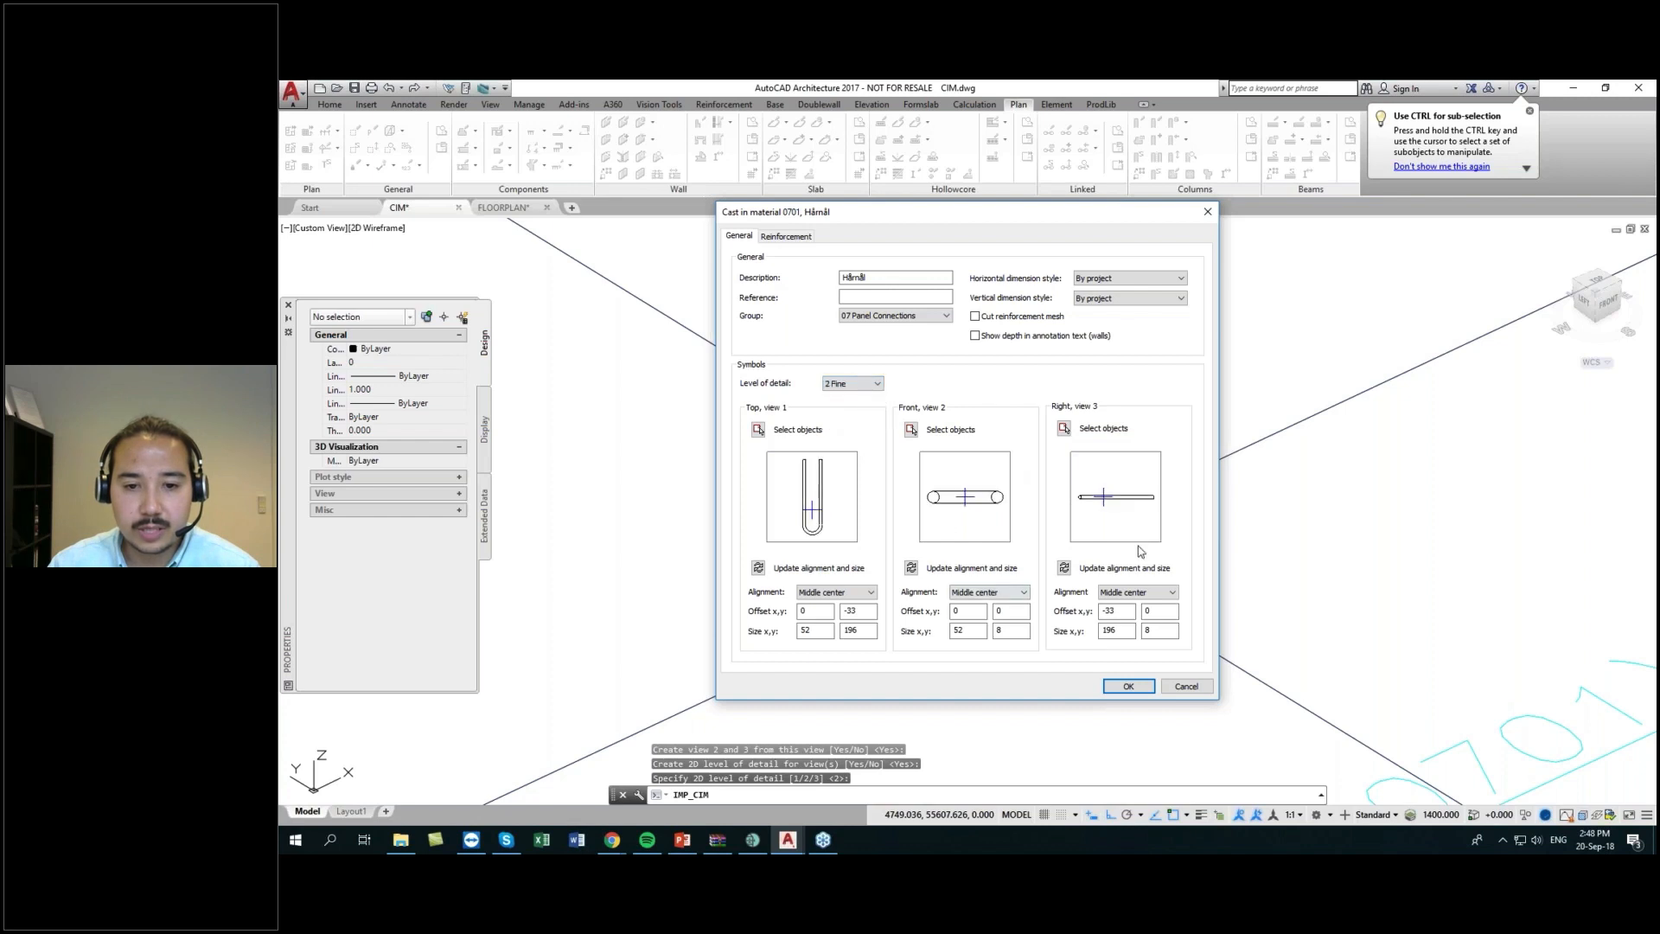
- Save cast-in material 0701 and close the cast-in material list
{"action": "left_click", "coordinate": [1128, 685]}
{"action": "left_click", "coordinate": [935, 588]}
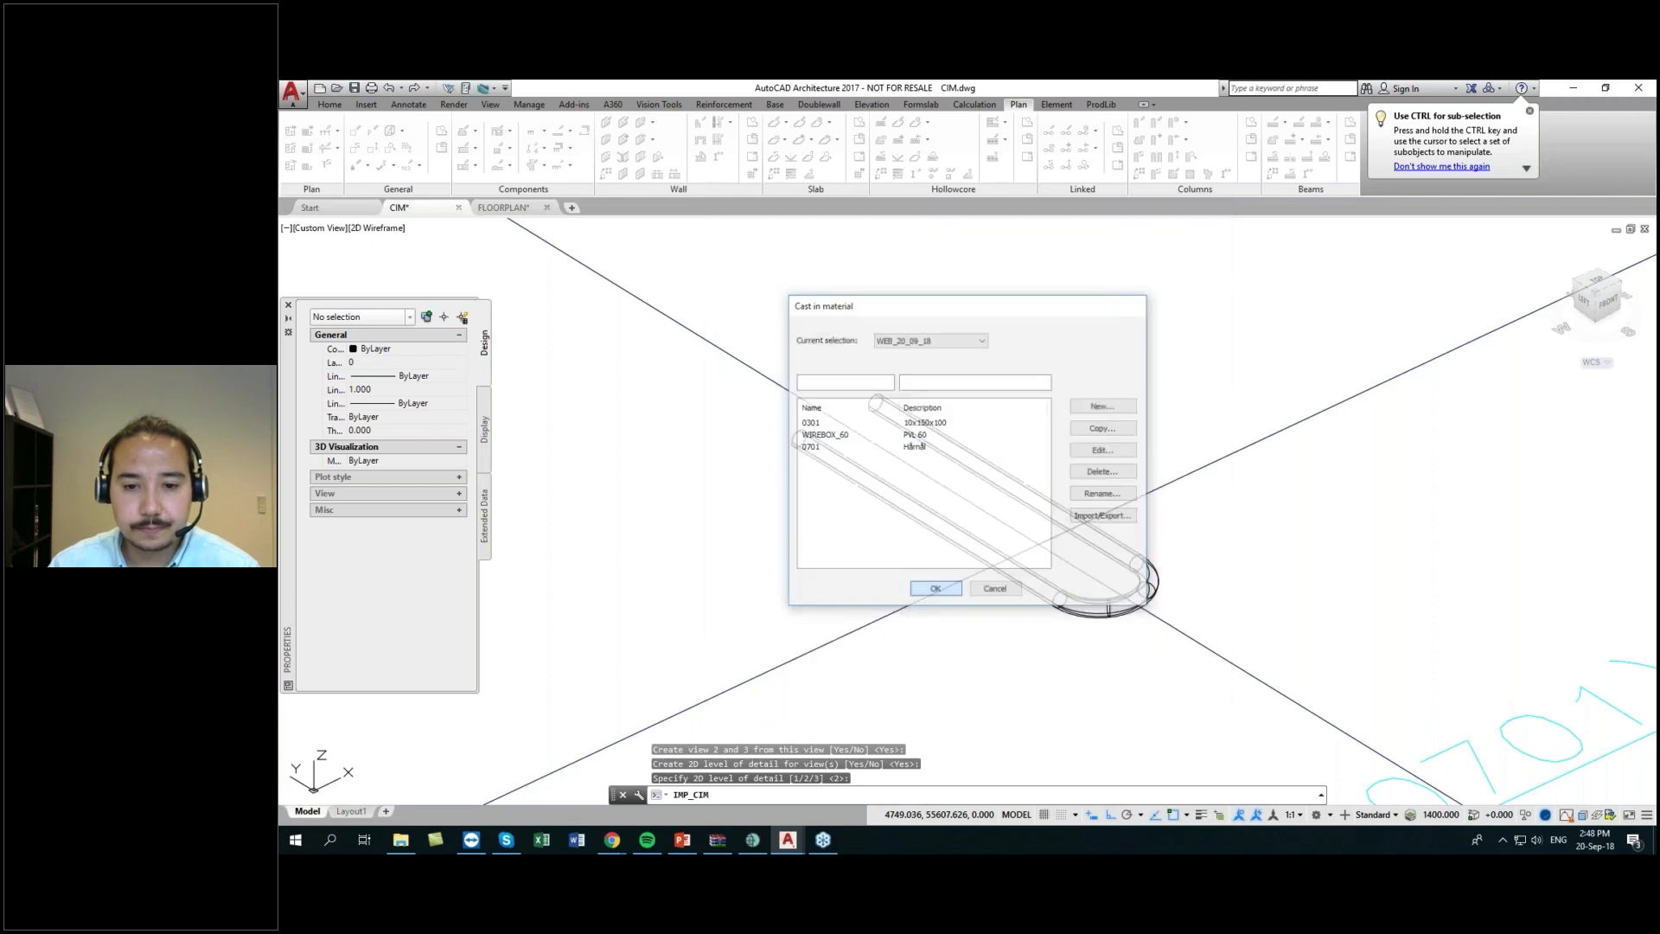
- Create a new cast-in material named 0801 with the description Fuga 2 for the electrical box assembly
{"action": "scroll", "coordinate": [976, 620], "scroll_direction": "down", "scroll_amount": 6}
{"action": "middle_click_drag", "start_coordinate": [976, 621], "coordinate": [589, 286]}
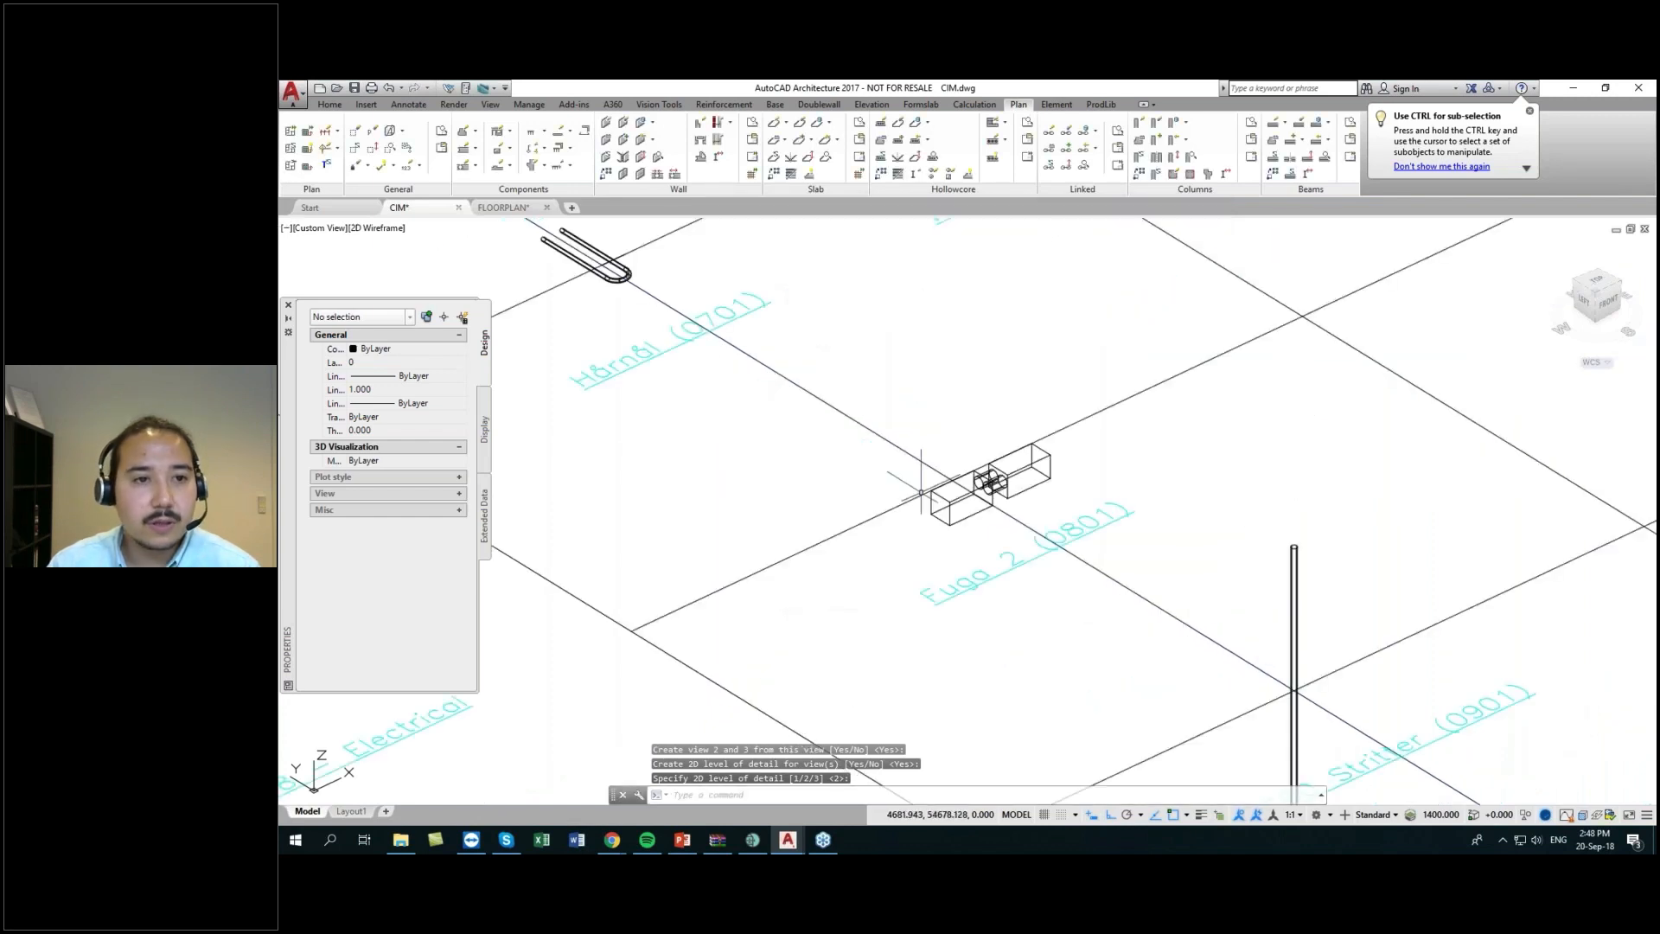
{"action": "scroll", "coordinate": [923, 476], "scroll_direction": "up", "scroll_amount": 2}
{"action": "left_click", "coordinate": [532, 131]}
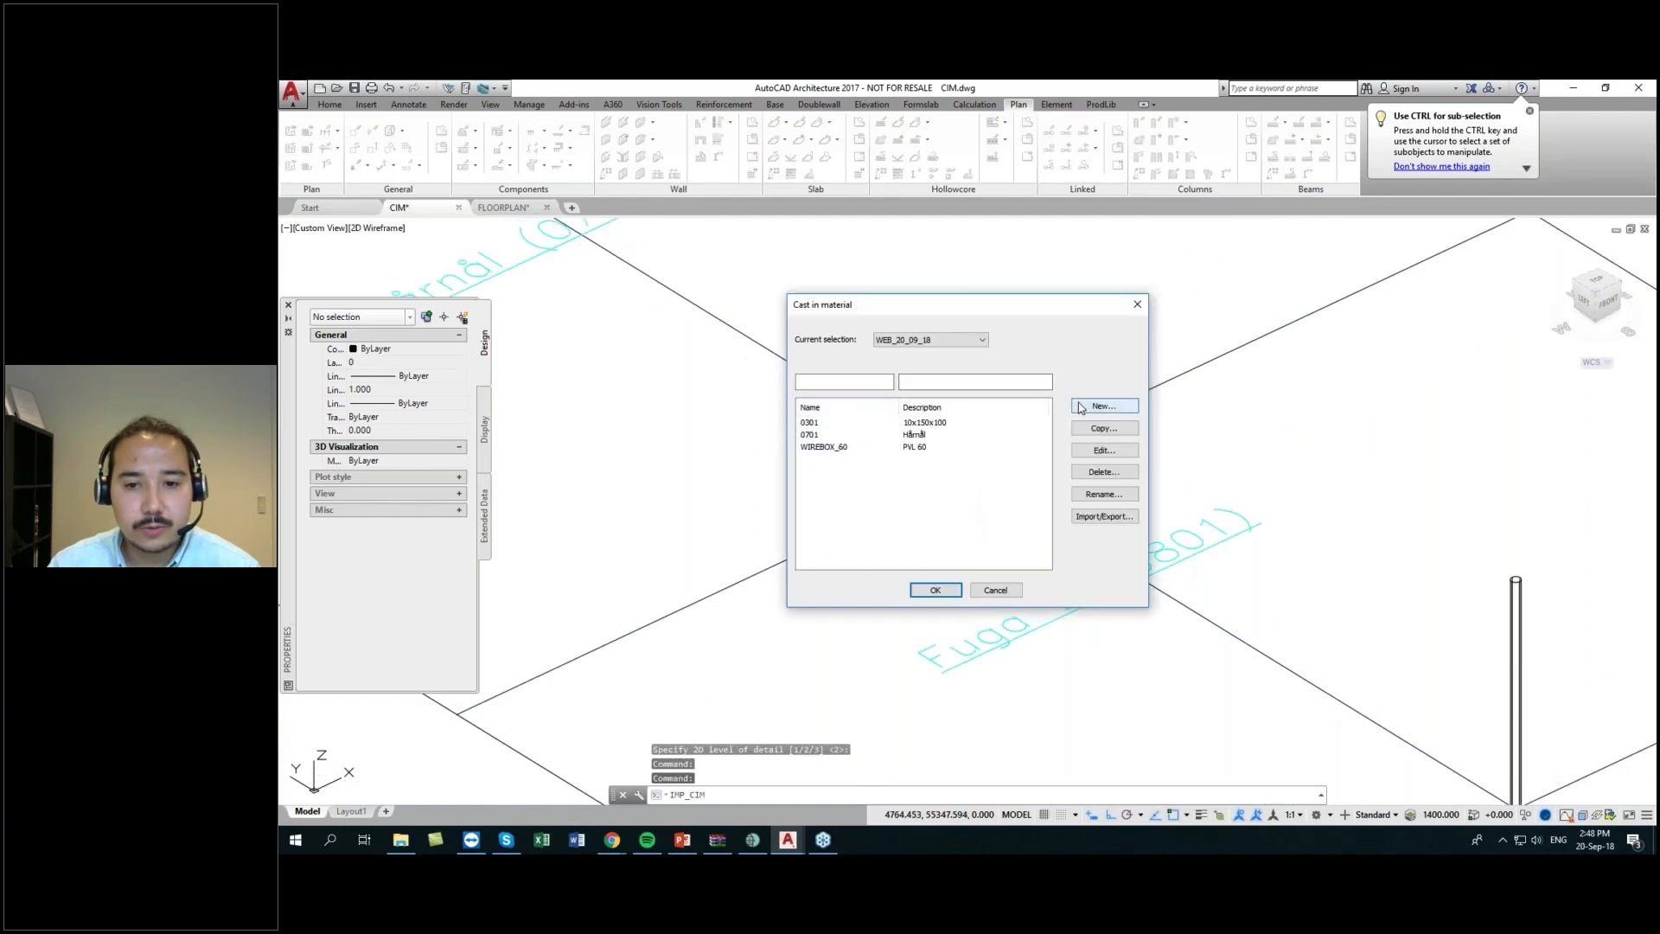
{"action": "left_click", "coordinate": [1104, 405]}
{"action": "type", "text": "0801"}
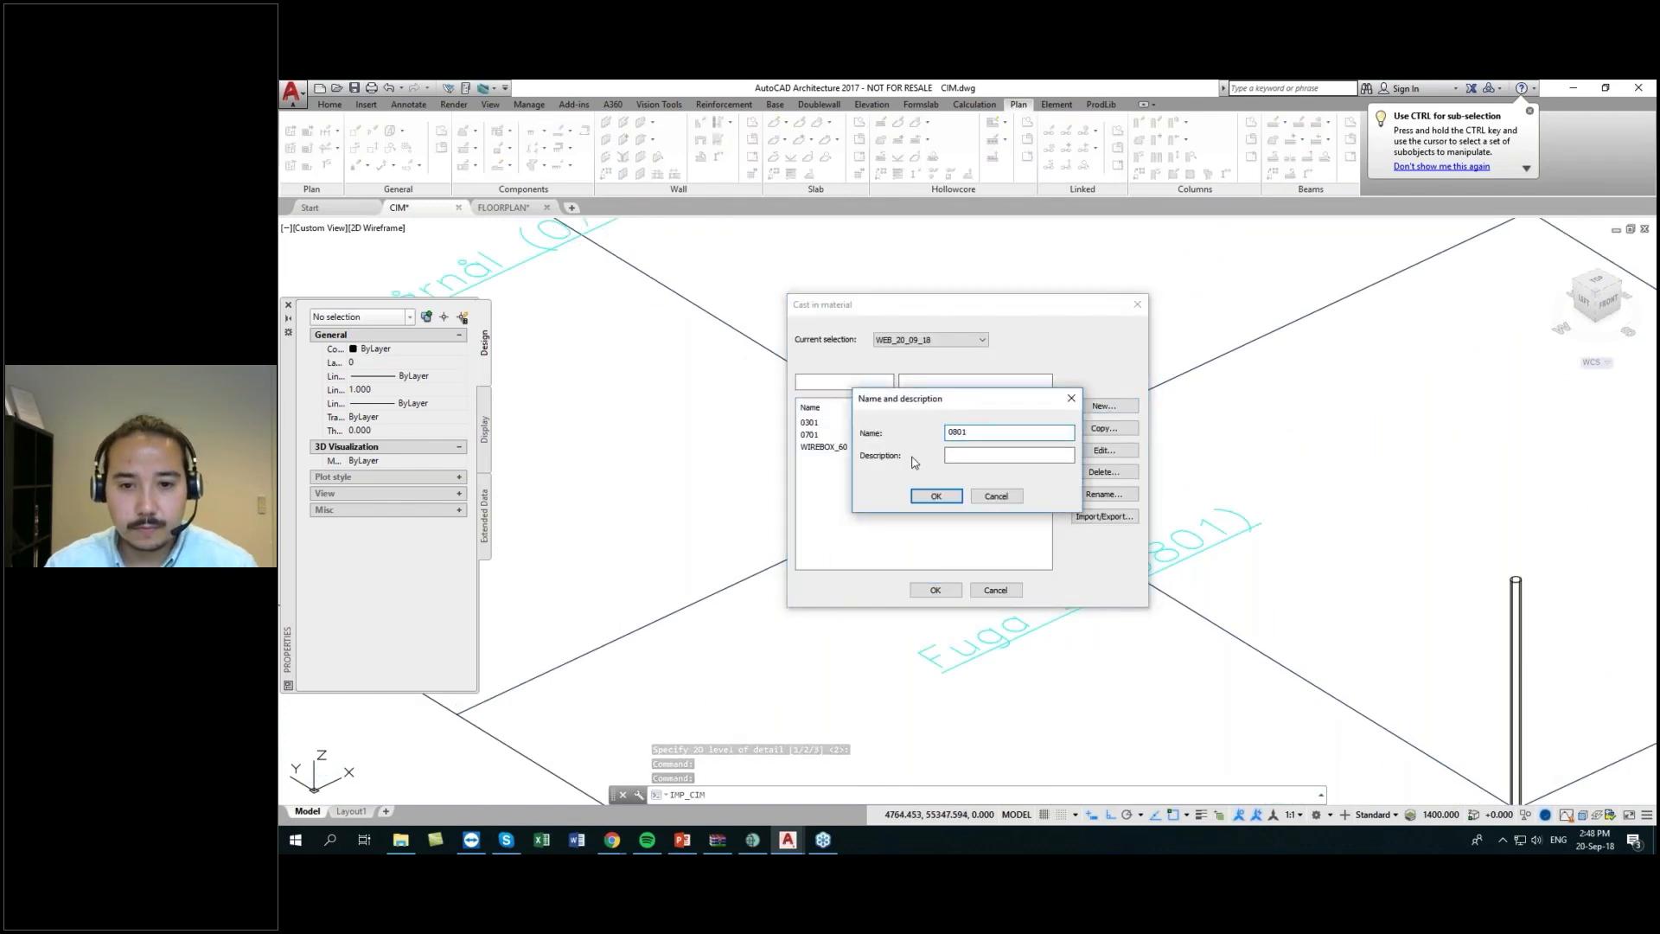
{"action": "key", "text": "Tab"}
{"action": "type", "text": "F"}
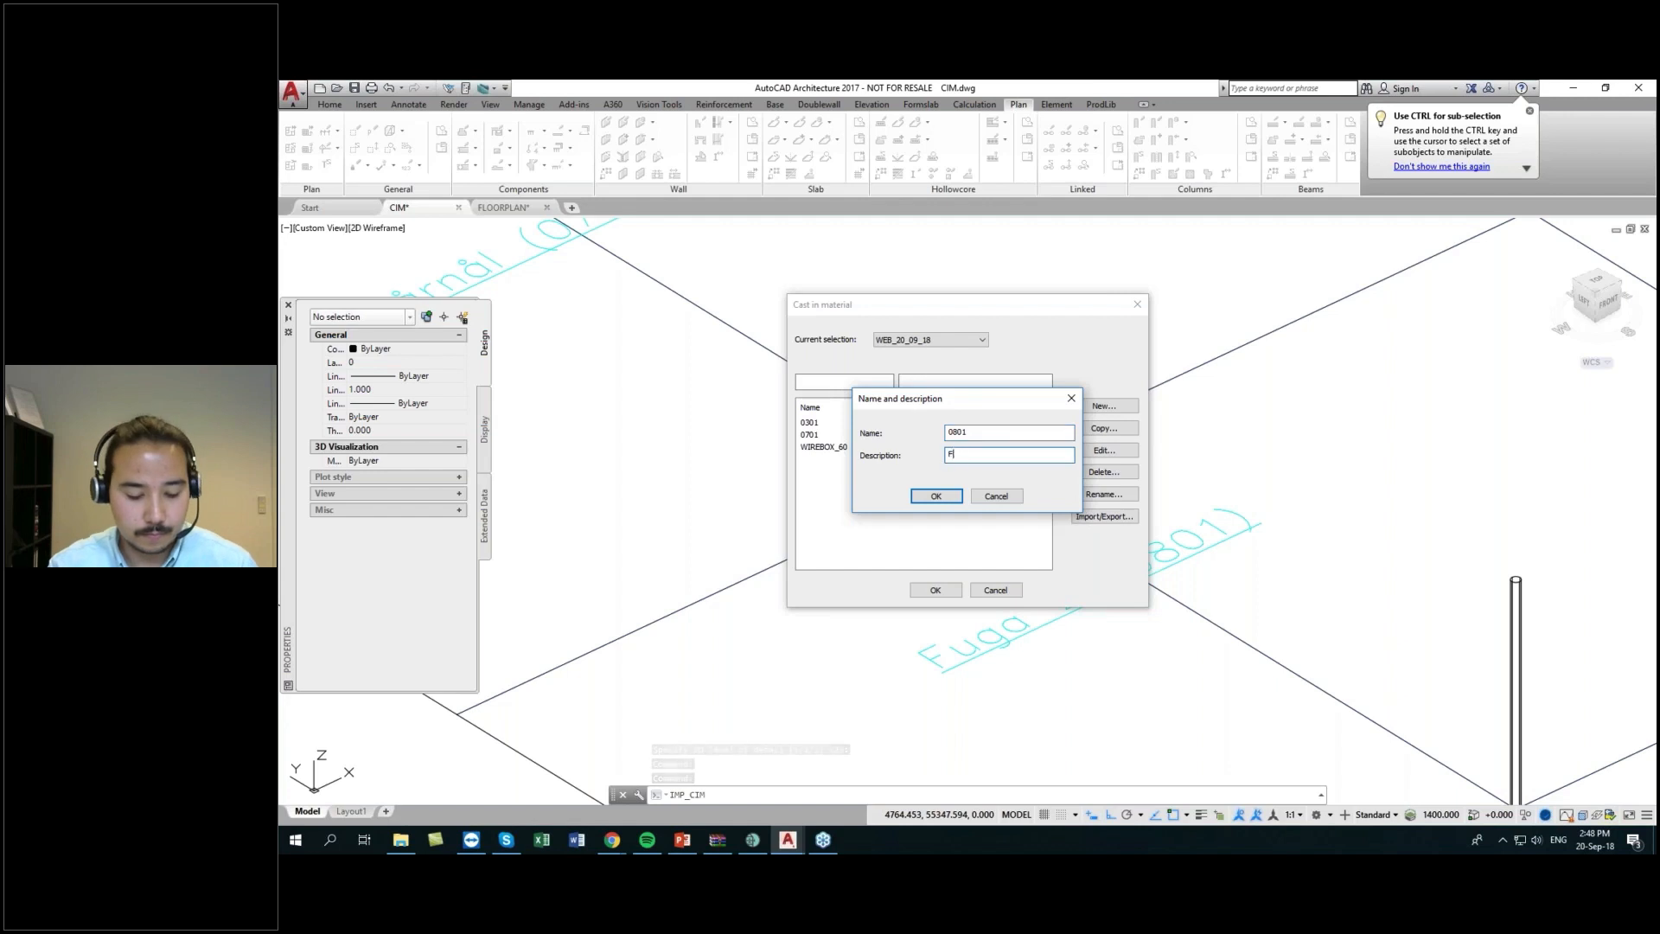
{"action": "type", "text": "uga 2"}
{"action": "key", "text": "Return"}
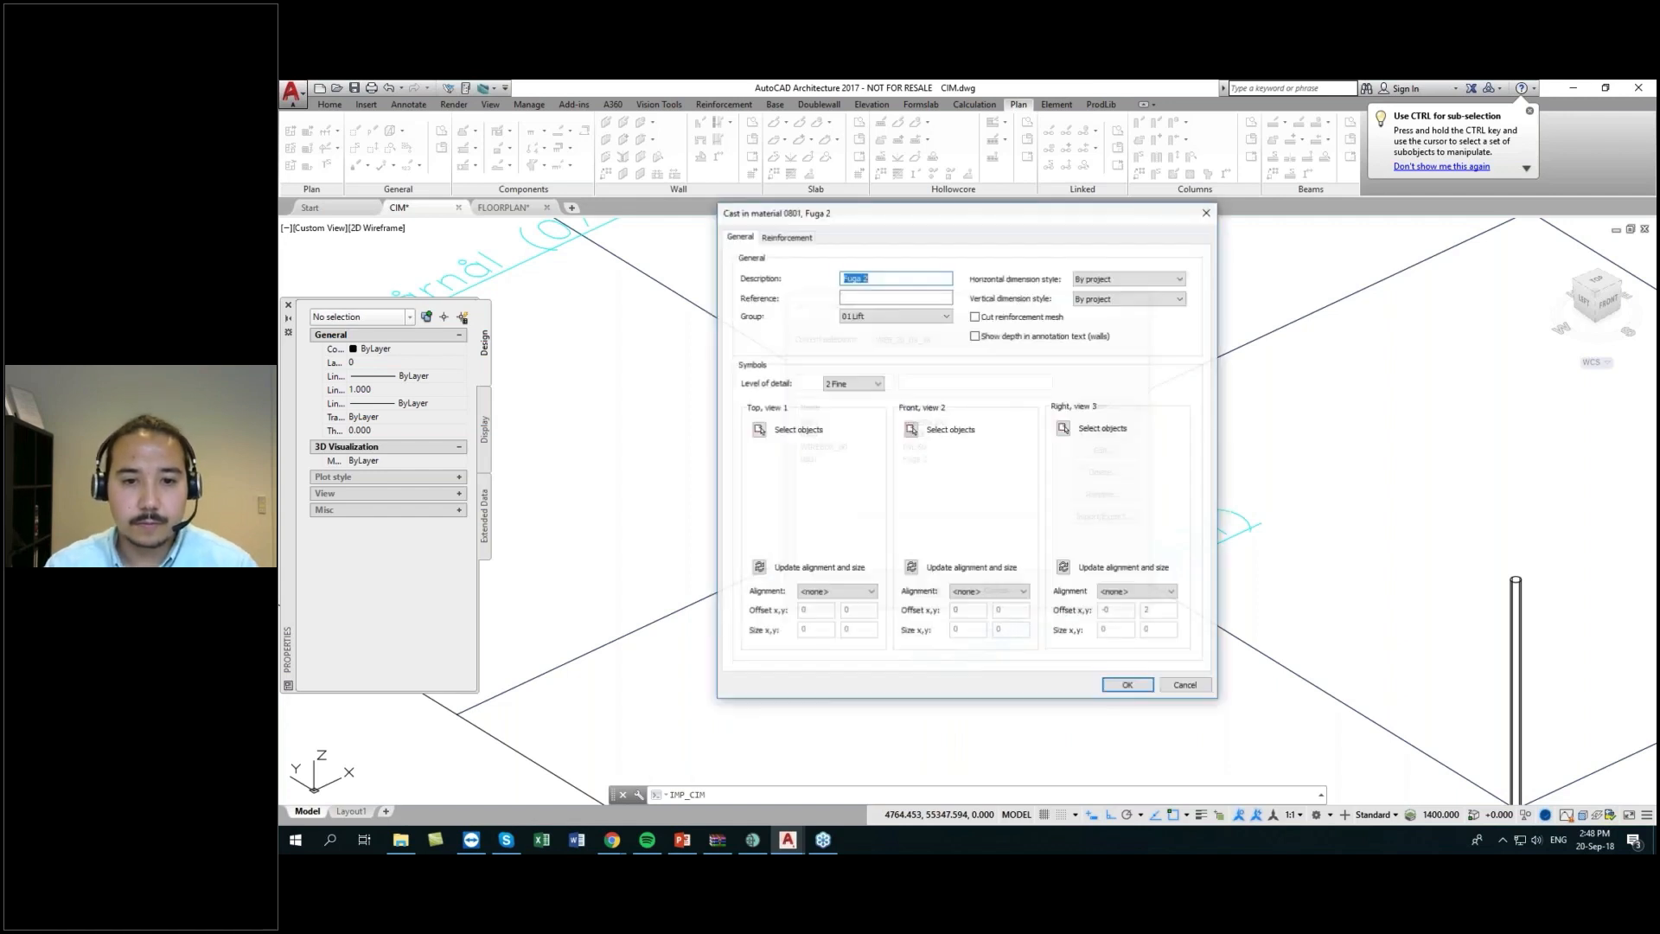
- Set the symbols' level of detail to 4 3D and assign cast-in material 0801 to the group 08 Electrical
{"action": "left_click", "coordinate": [852, 383]}
{"action": "left_click", "coordinate": [838, 426]}
{"action": "left_click", "coordinate": [899, 315]}
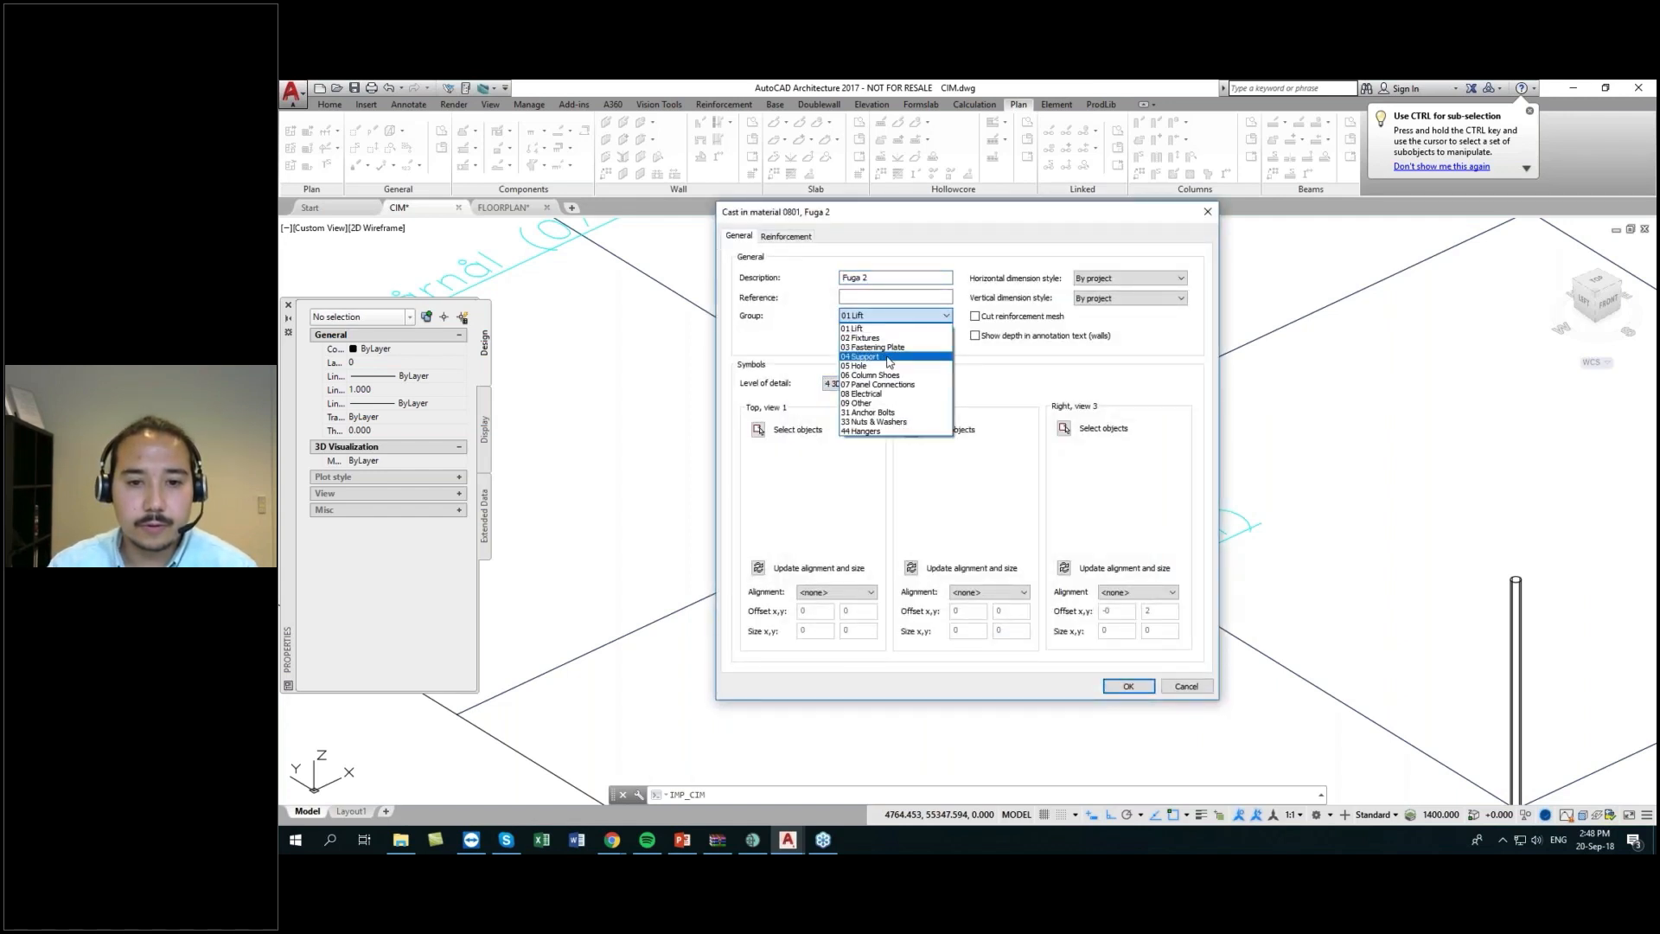
{"action": "left_click", "coordinate": [864, 390]}
- Define top view 1 from the four Fuga 2 solids, based at the grid intersection, generating views 2 and 3 plus 2D views at level 2
{"action": "left_click", "coordinate": [758, 429]}
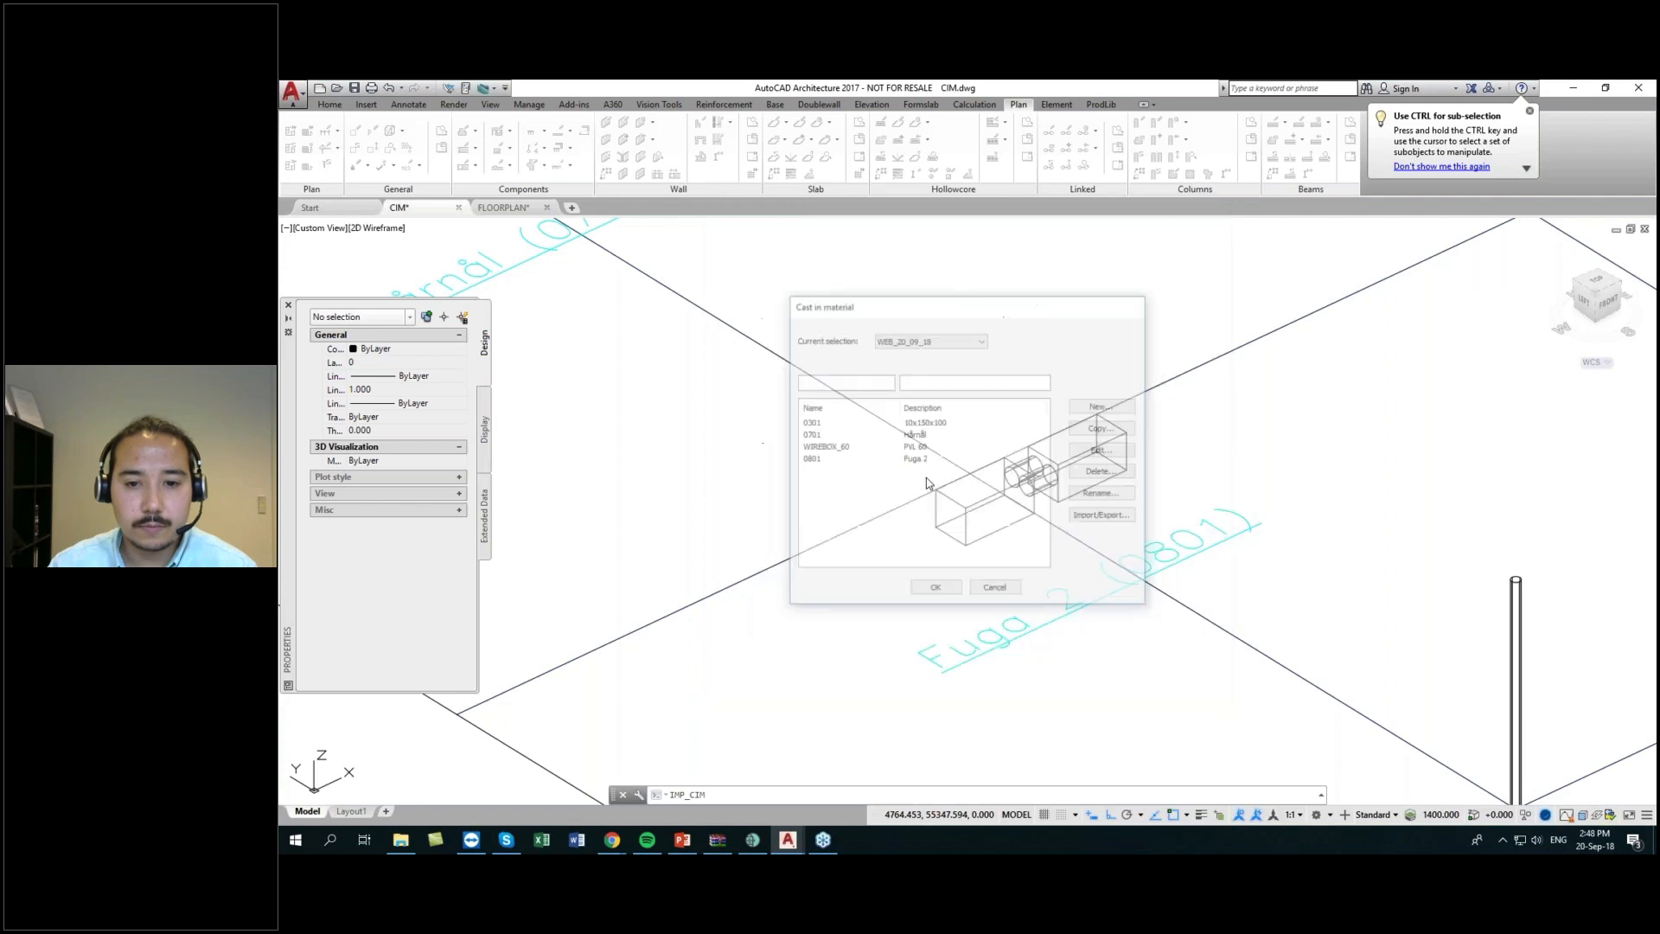
{"action": "left_click", "coordinate": [1043, 488]}
{"action": "left_click", "coordinate": [1026, 469]}
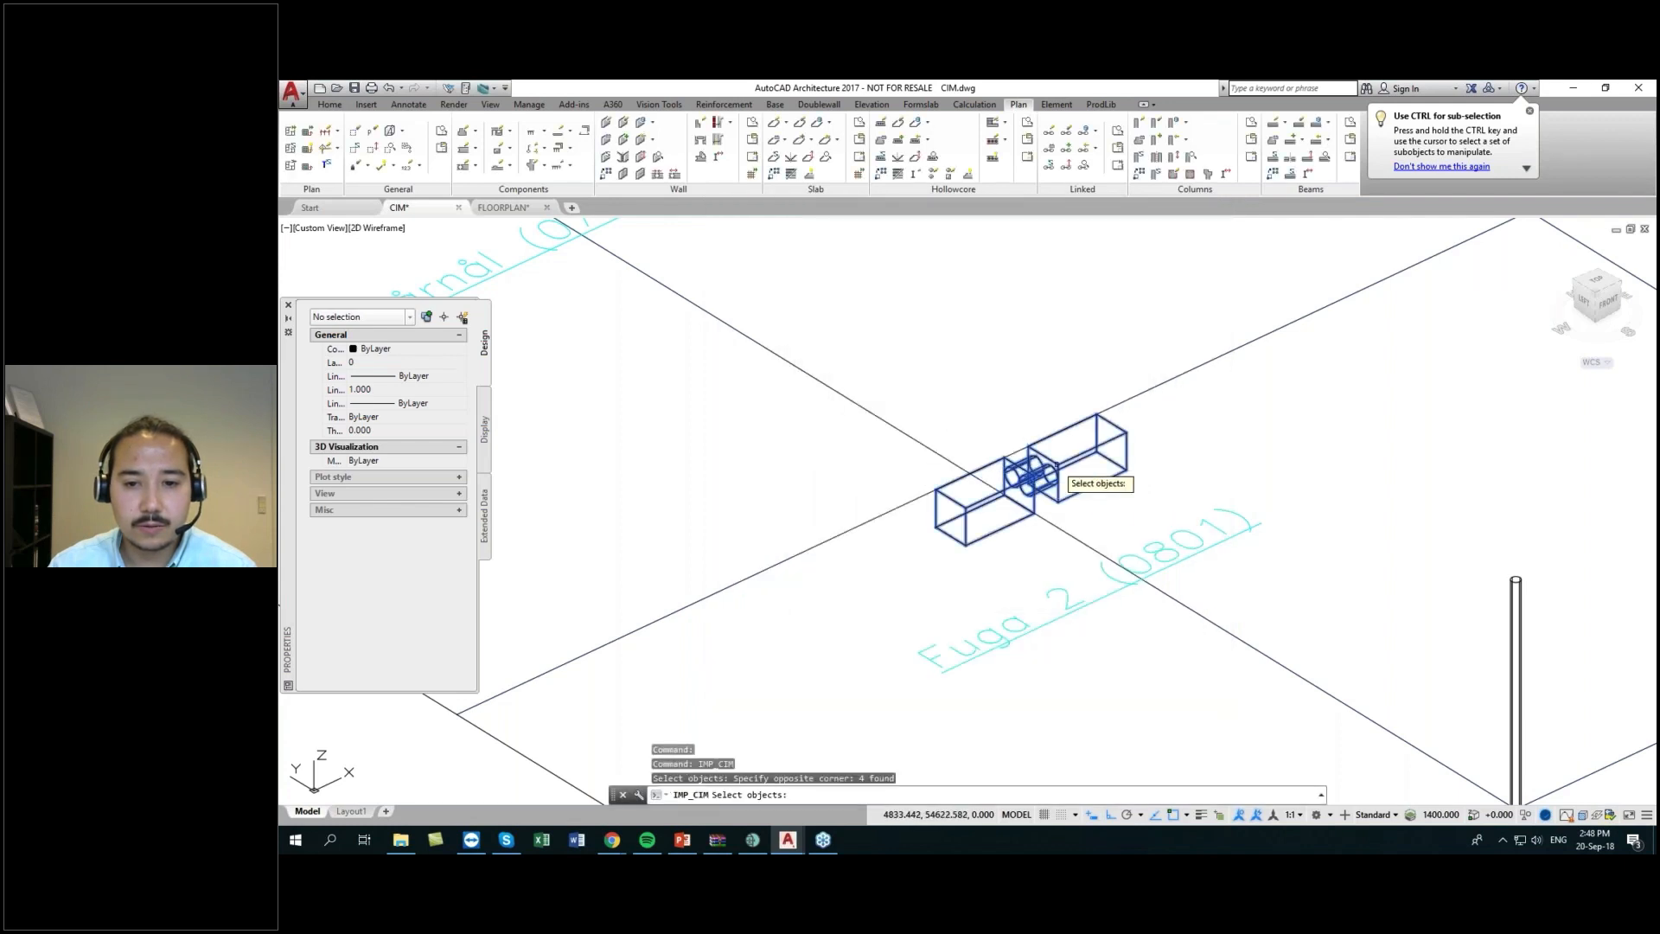
{"action": "key", "text": "Return"}
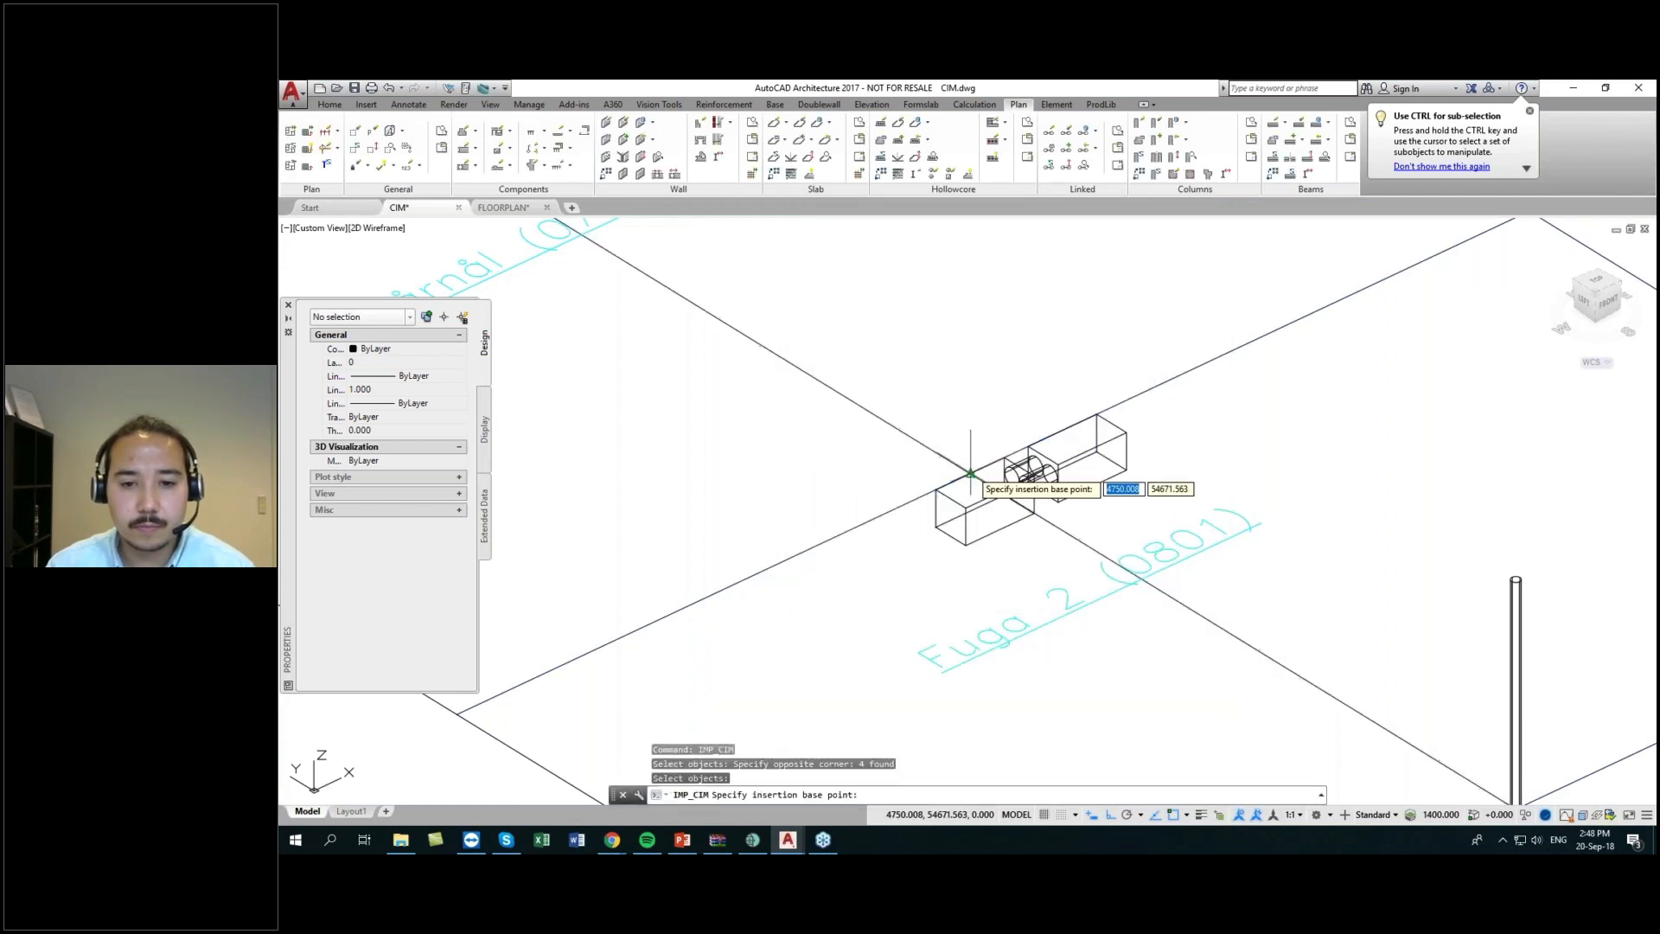
{"action": "left_click", "coordinate": [970, 478]}
{"action": "key", "text": "Return"}
{"action": "key", "text": "Return"}
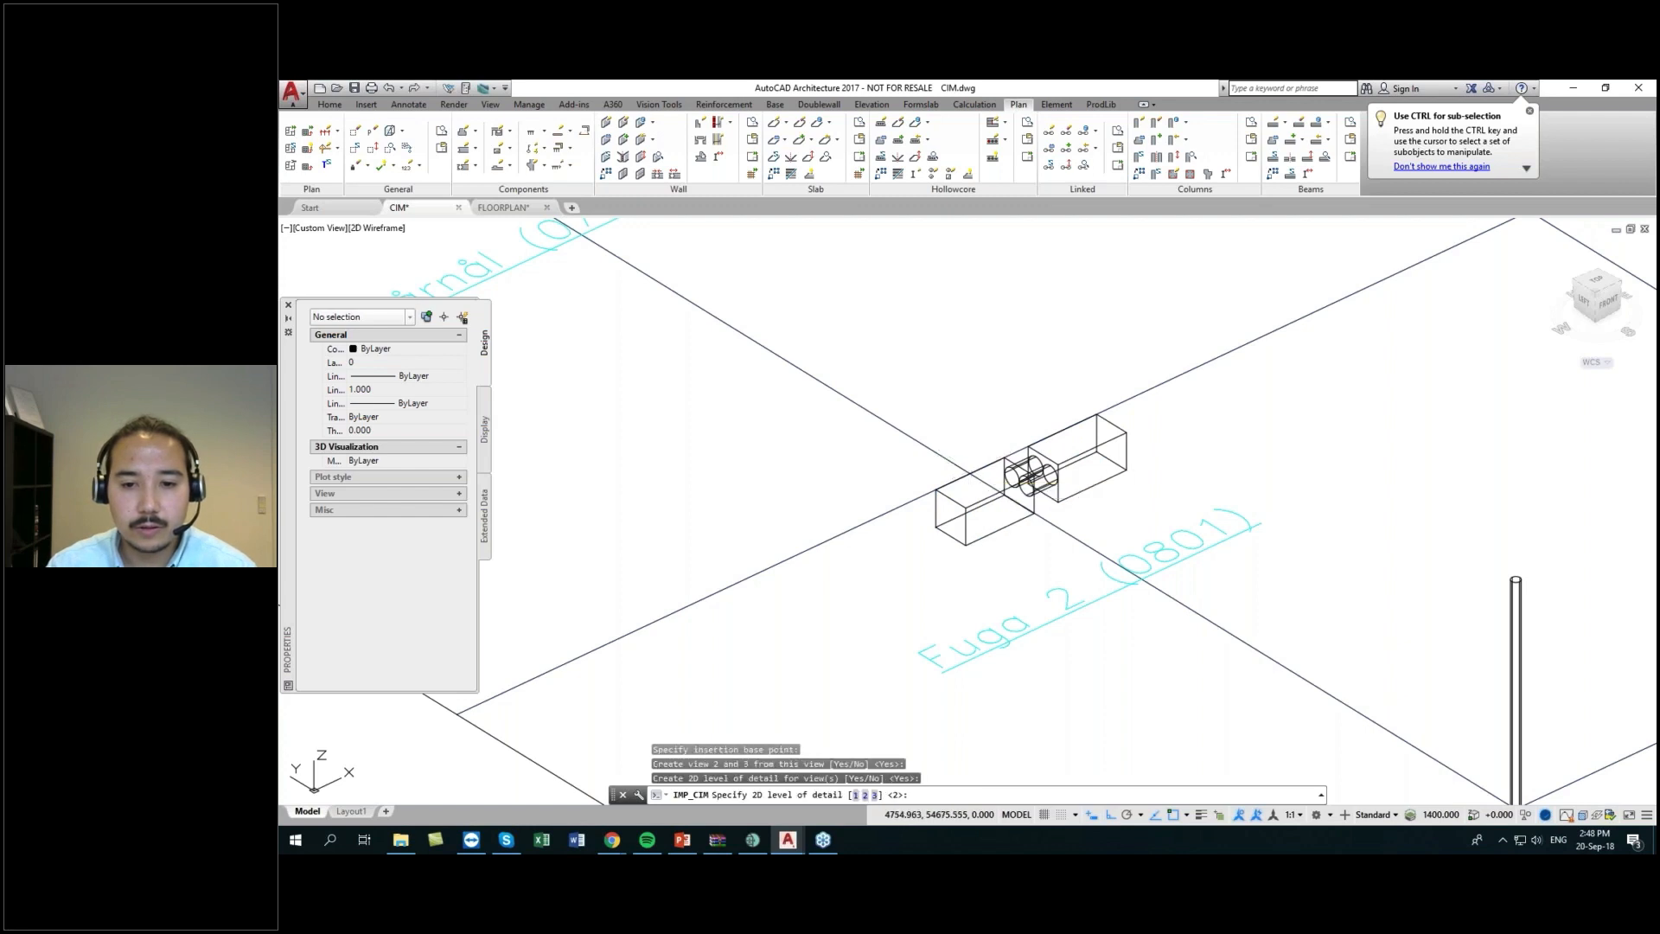
{"action": "key", "text": "Return"}
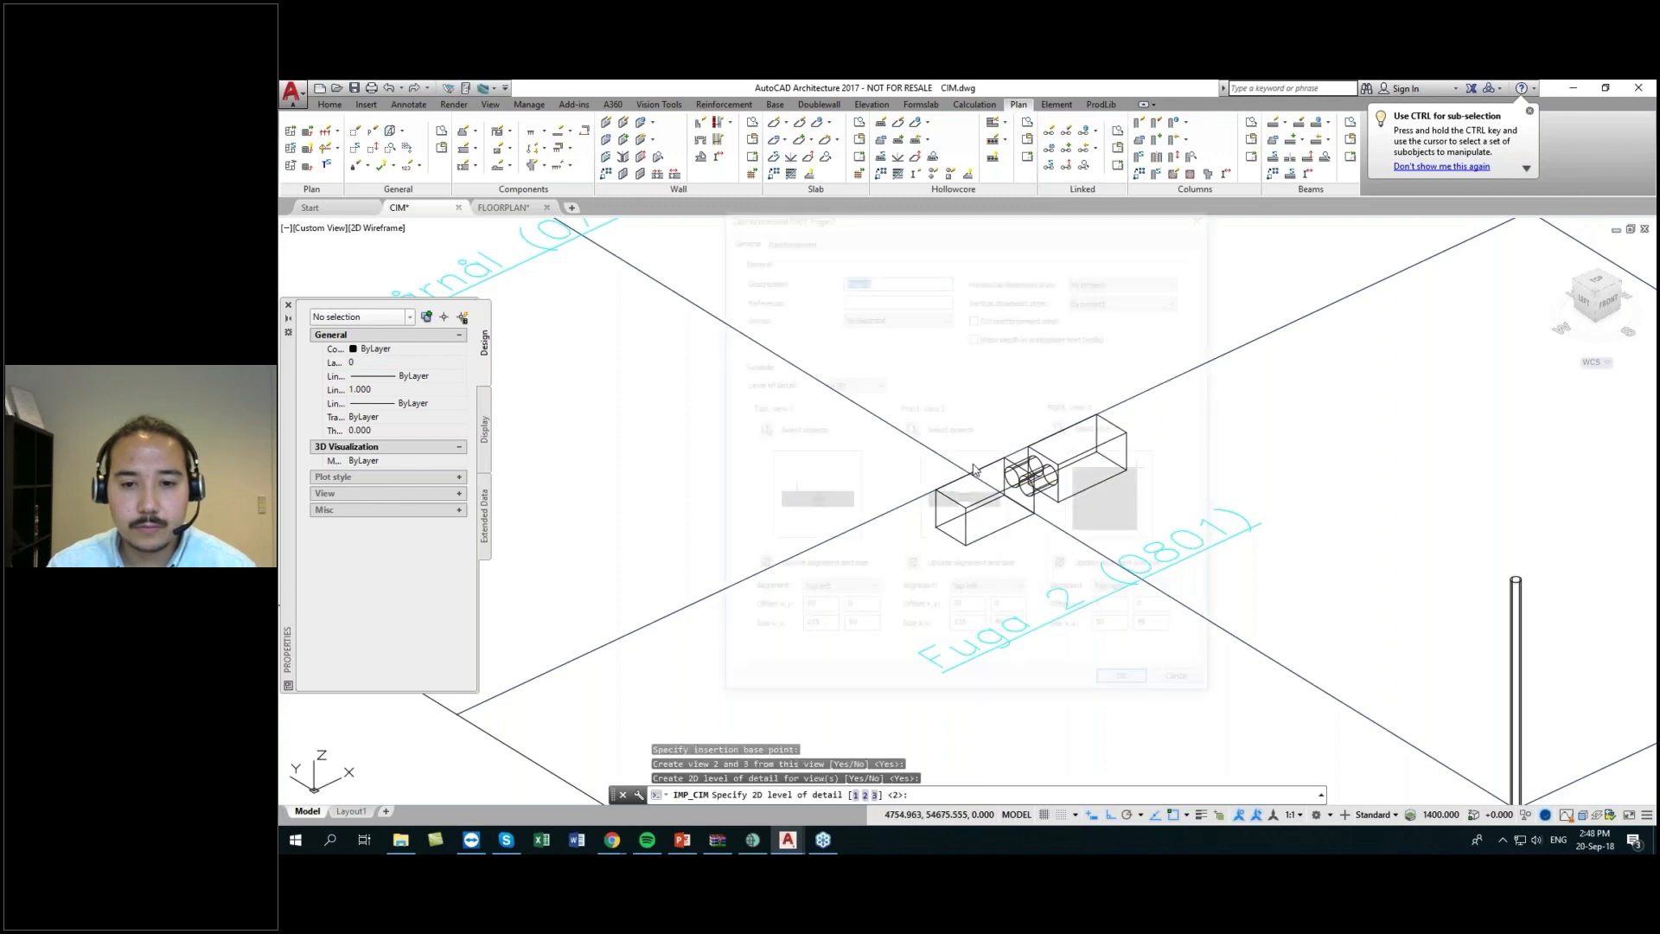
- Show the Fuga 2 symbols at level of detail 2 Fine and save cast-in material 0801
{"action": "left_click", "coordinate": [854, 384]}
{"action": "left_click", "coordinate": [852, 406]}
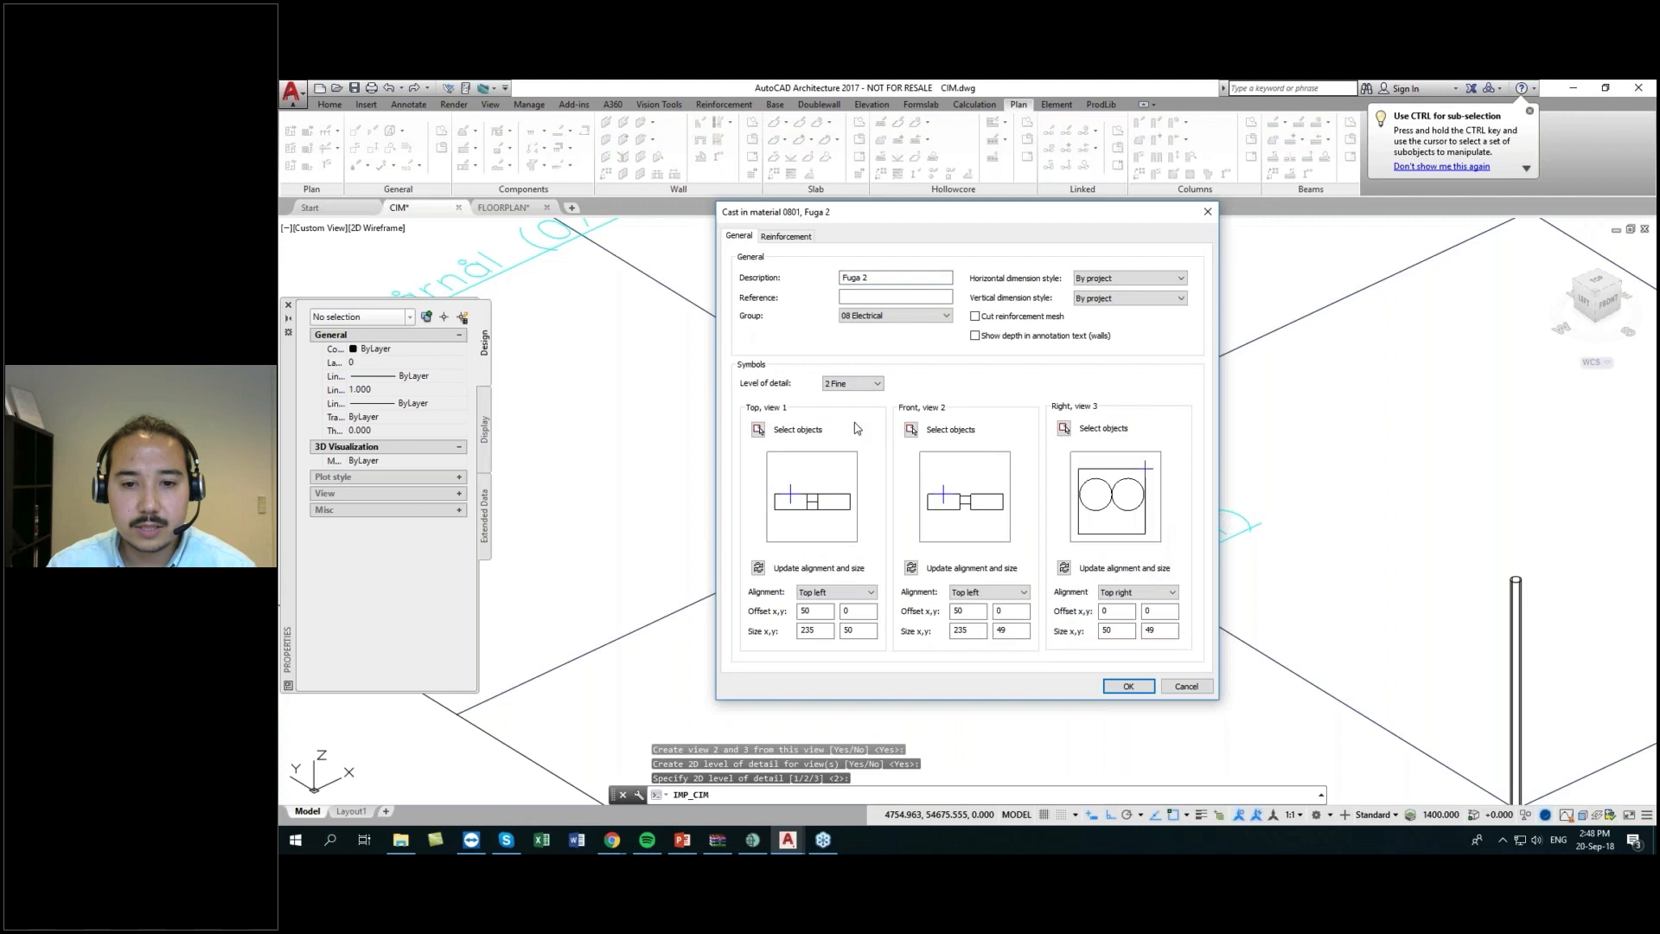
{"action": "left_click", "coordinate": [1124, 686]}
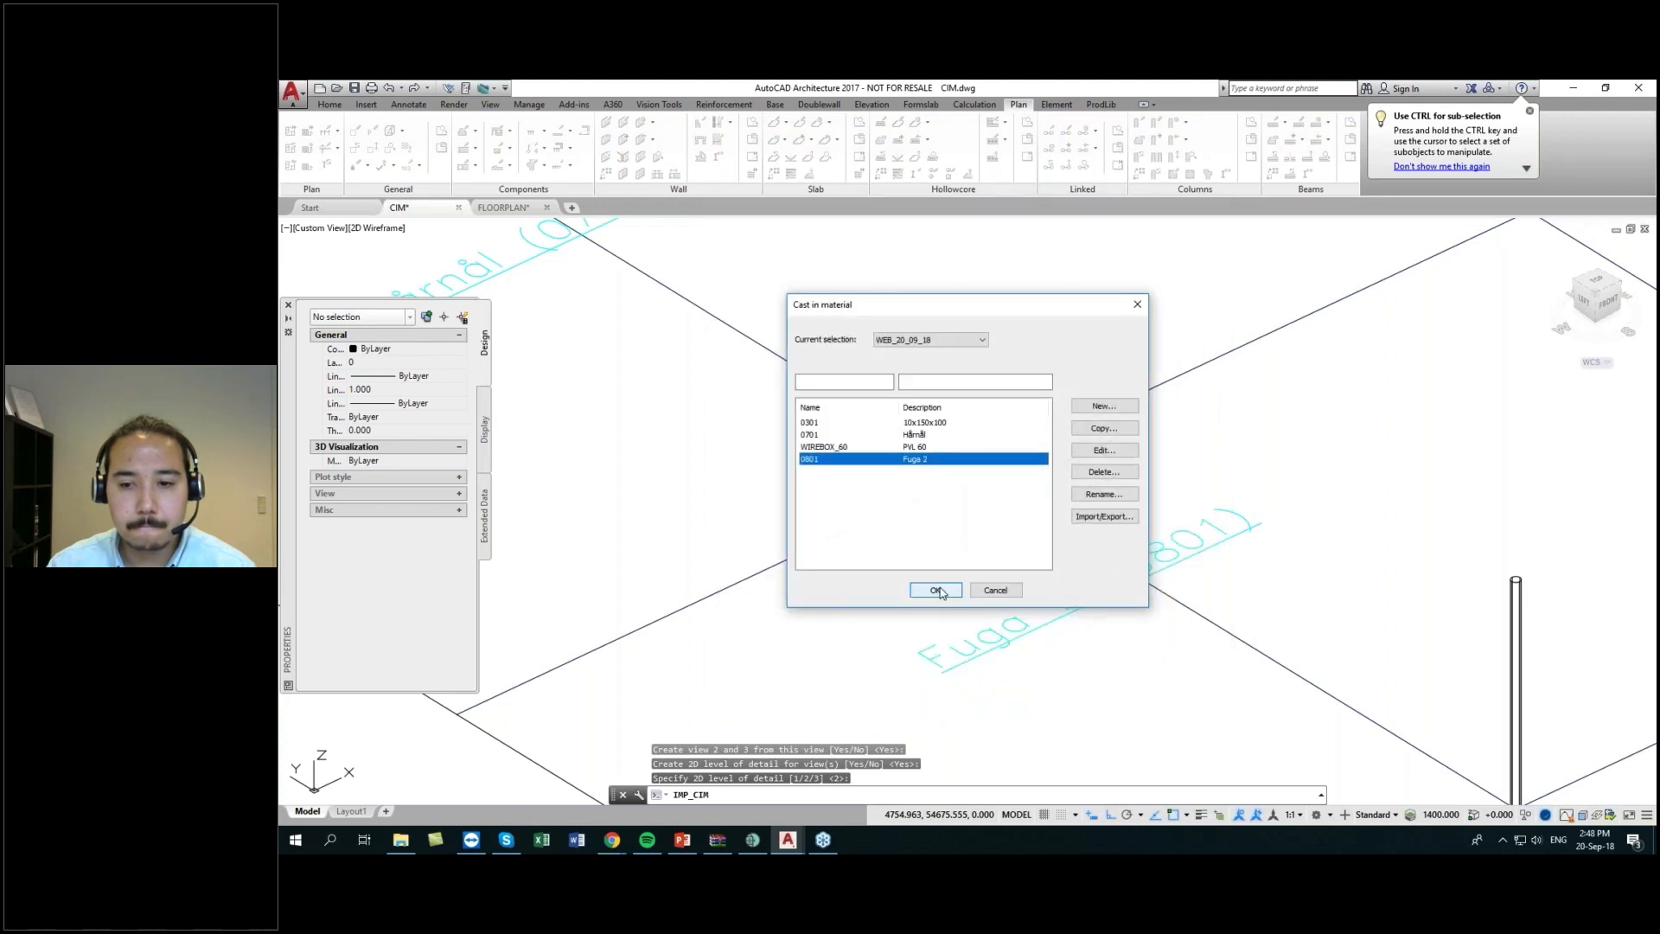
- Create a new cast-in material named 0901 with the description 600mm Stritter
{"action": "left_click", "coordinate": [938, 590]}
{"action": "scroll", "coordinate": [1089, 531], "scroll_direction": "up", "scroll_amount": 6}
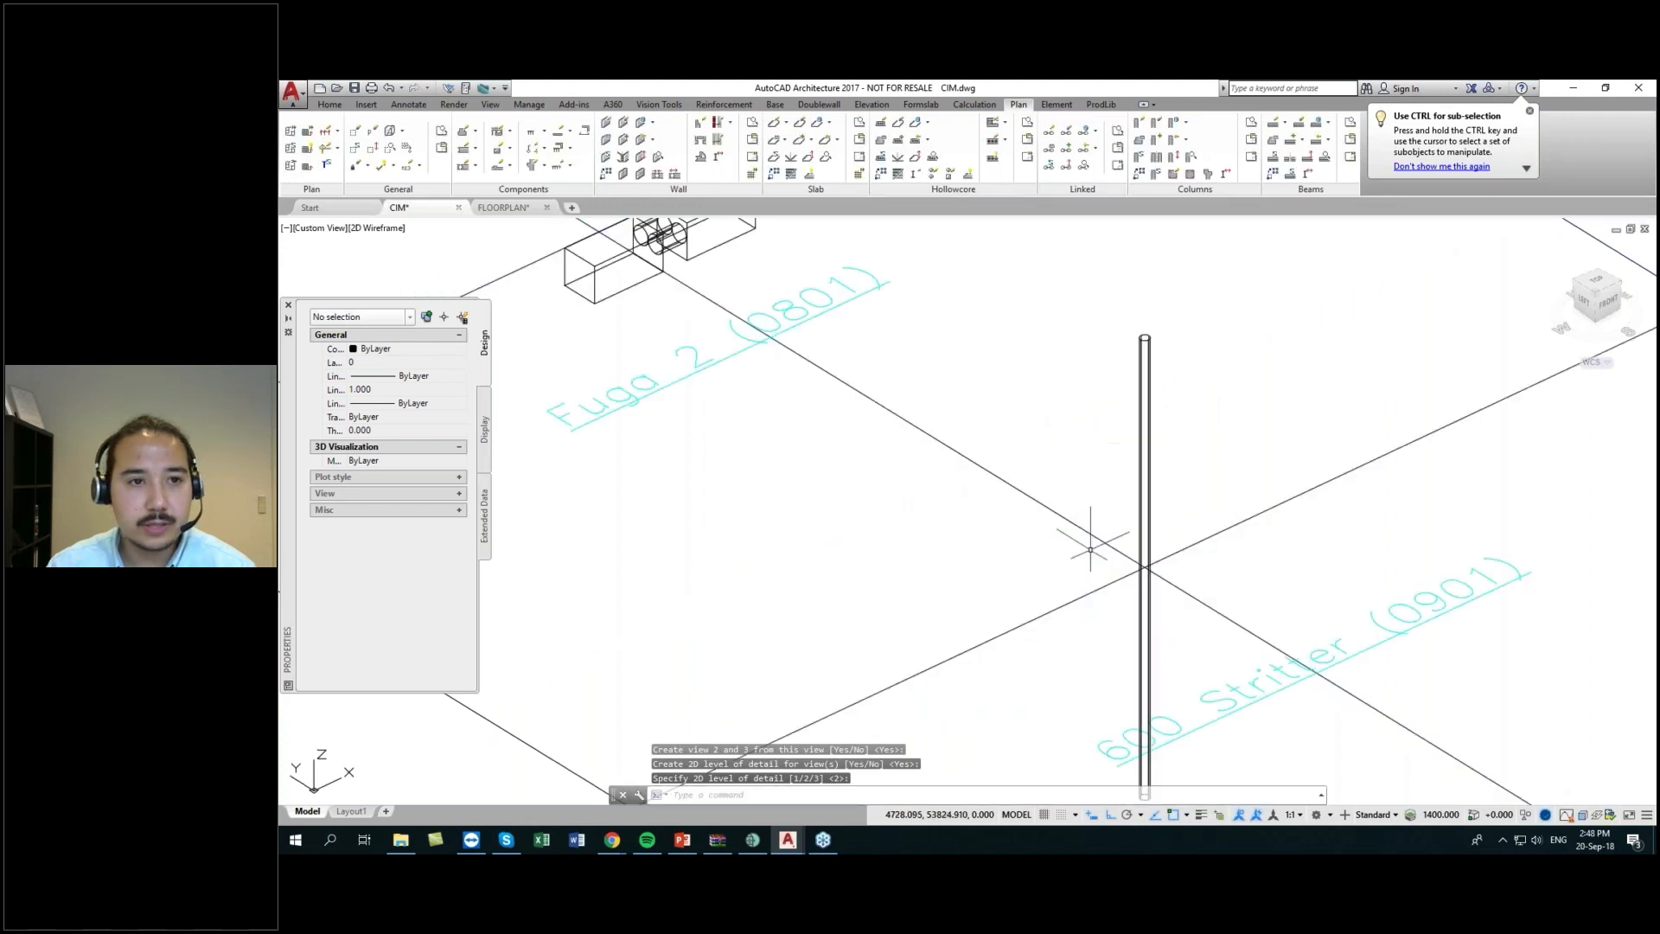
{"action": "key", "text": "Return"}
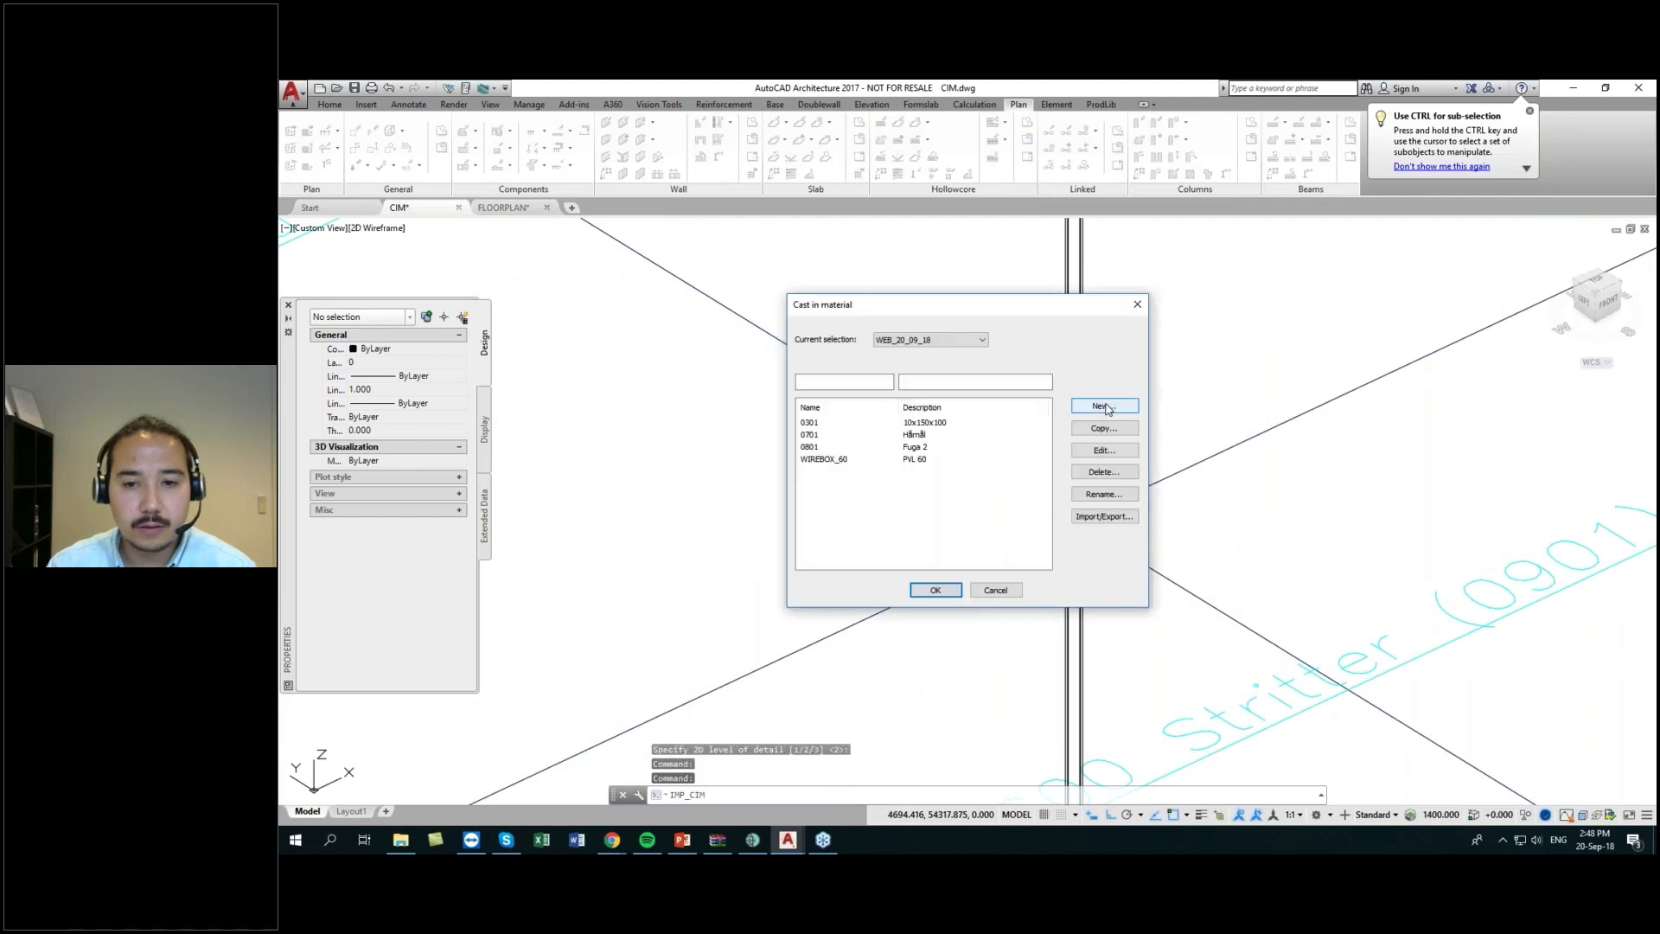
{"action": "left_click", "coordinate": [1102, 406]}
{"action": "left_click", "coordinate": [970, 433]}
{"action": "double_click", "coordinate": [969, 433]}
{"action": "type", "text": "0901"}
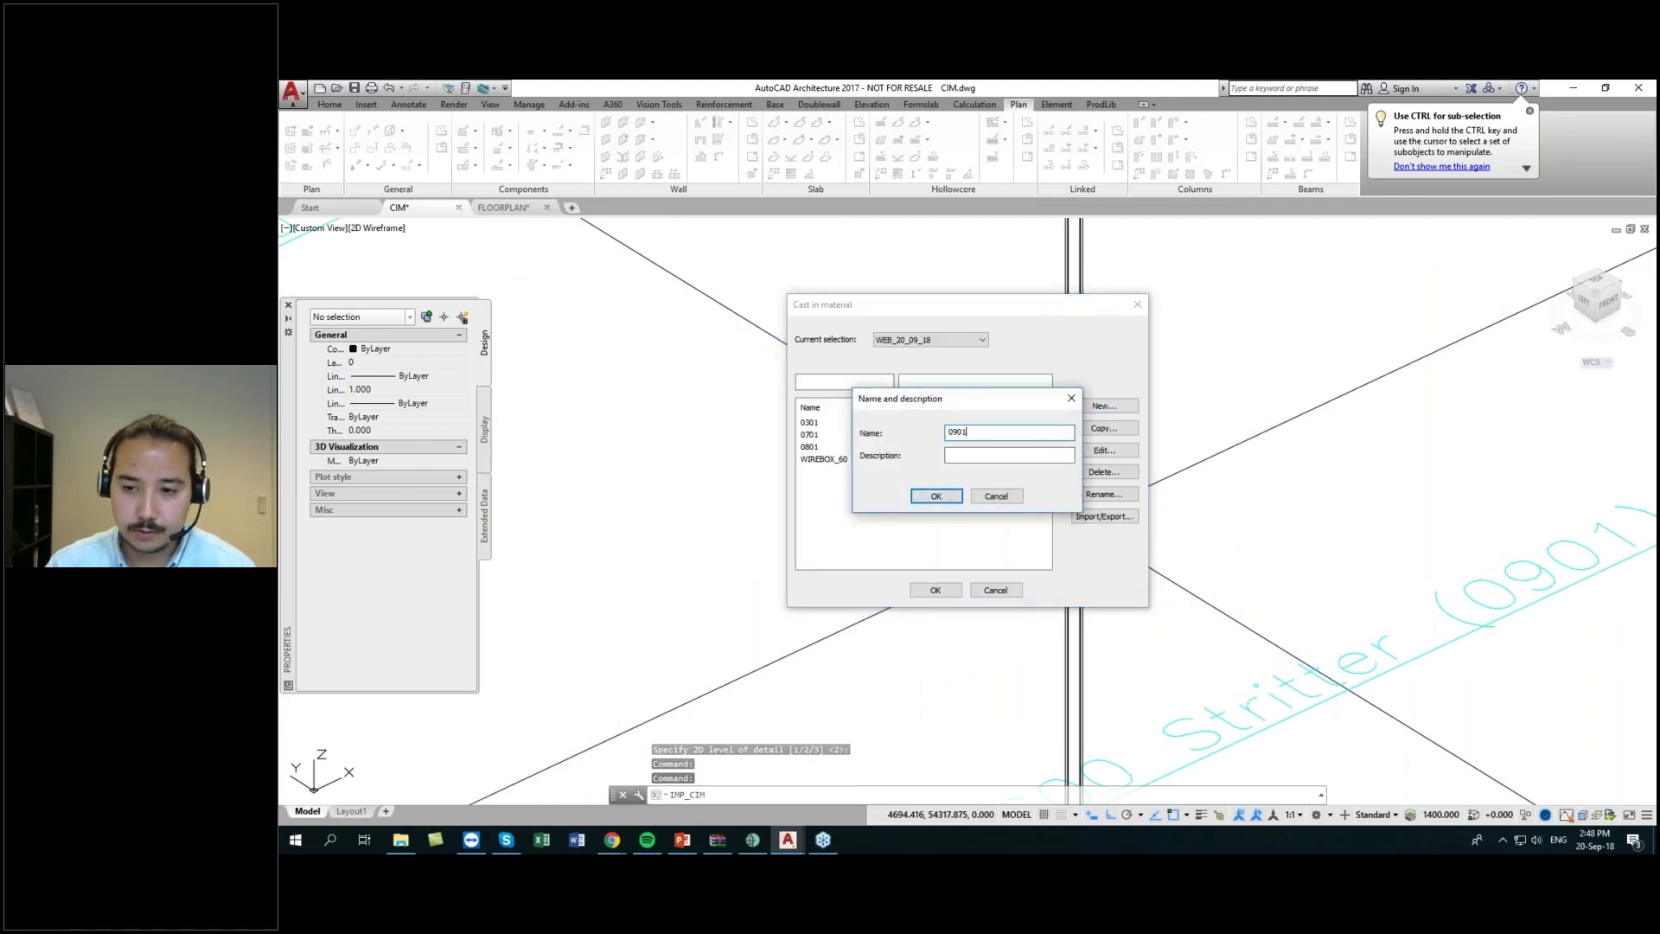
{"action": "key", "text": "Tab"}
{"action": "type", "text": "600 m"}
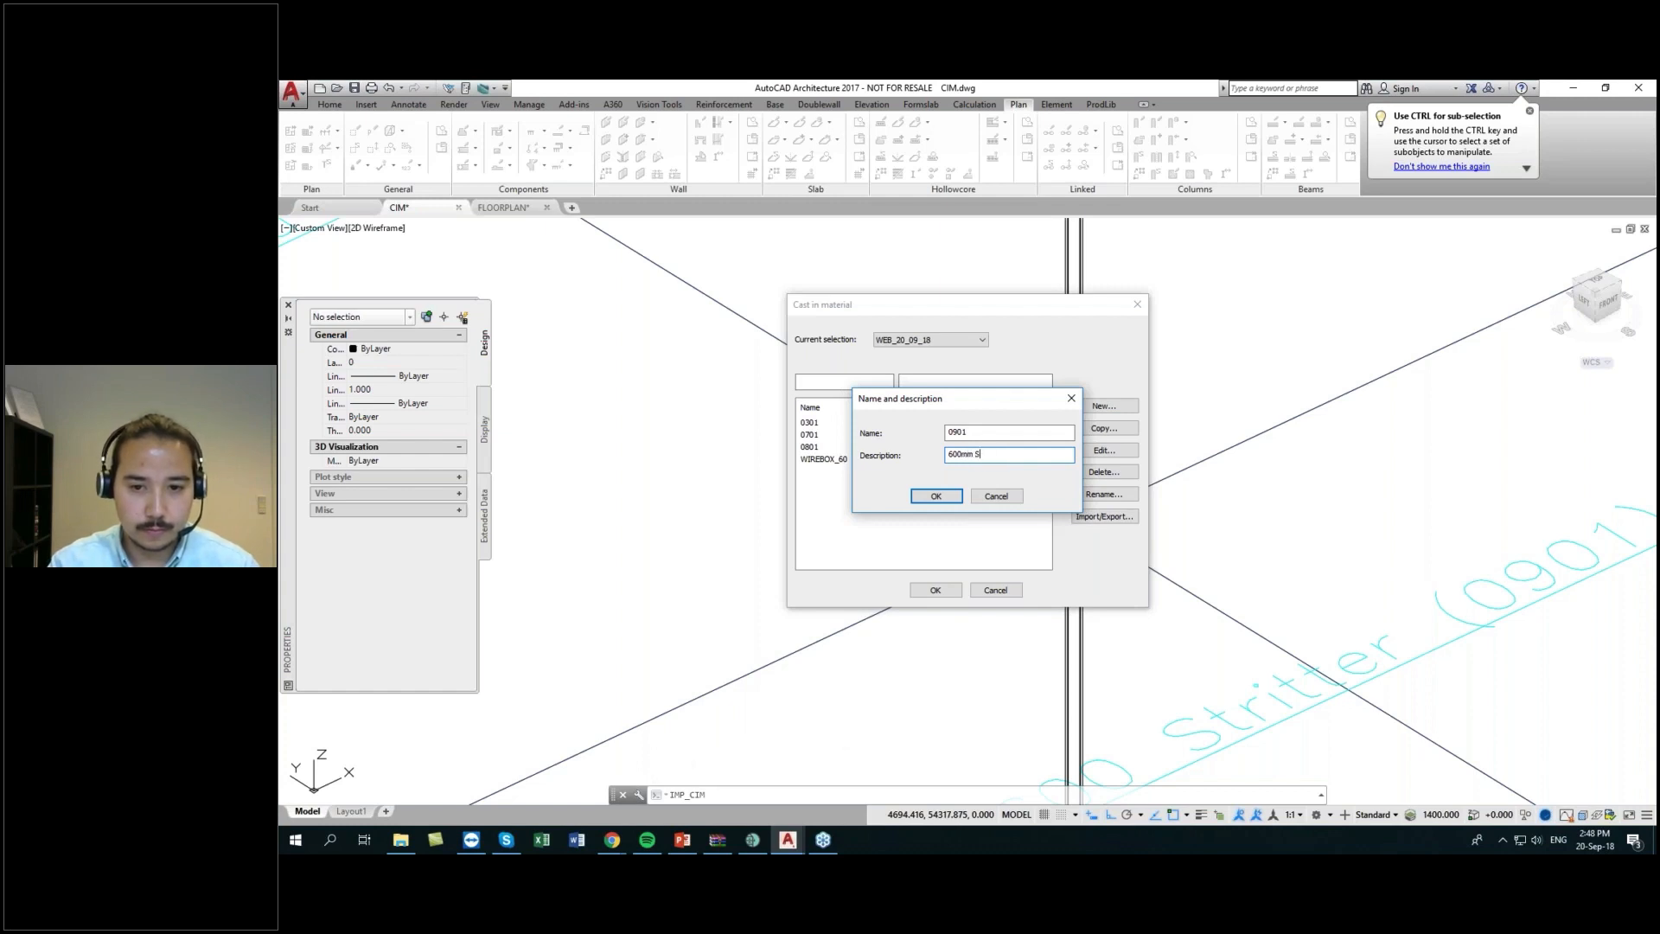
{"action": "key", "text": "Return"}
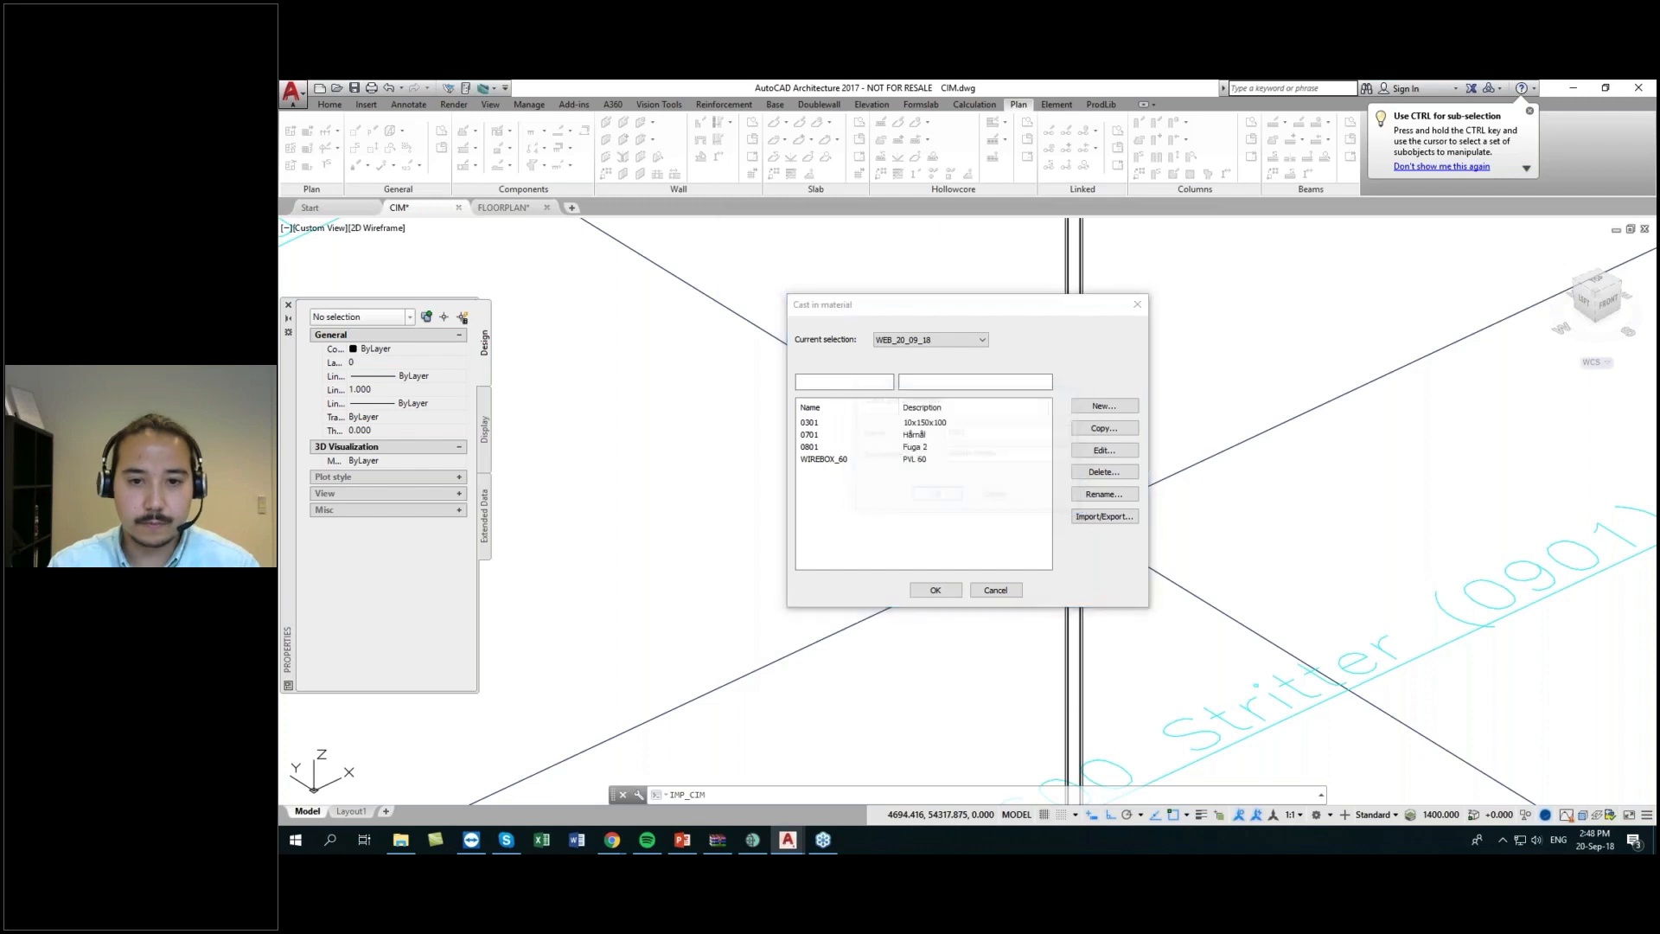
- Assign cast-in material 0901 to the group 09 Other and set the symbols' level of detail to 4 3D
{"action": "left_click", "coordinate": [895, 315]}
{"action": "left_click", "coordinate": [881, 404]}
{"action": "left_click", "coordinate": [852, 383]}
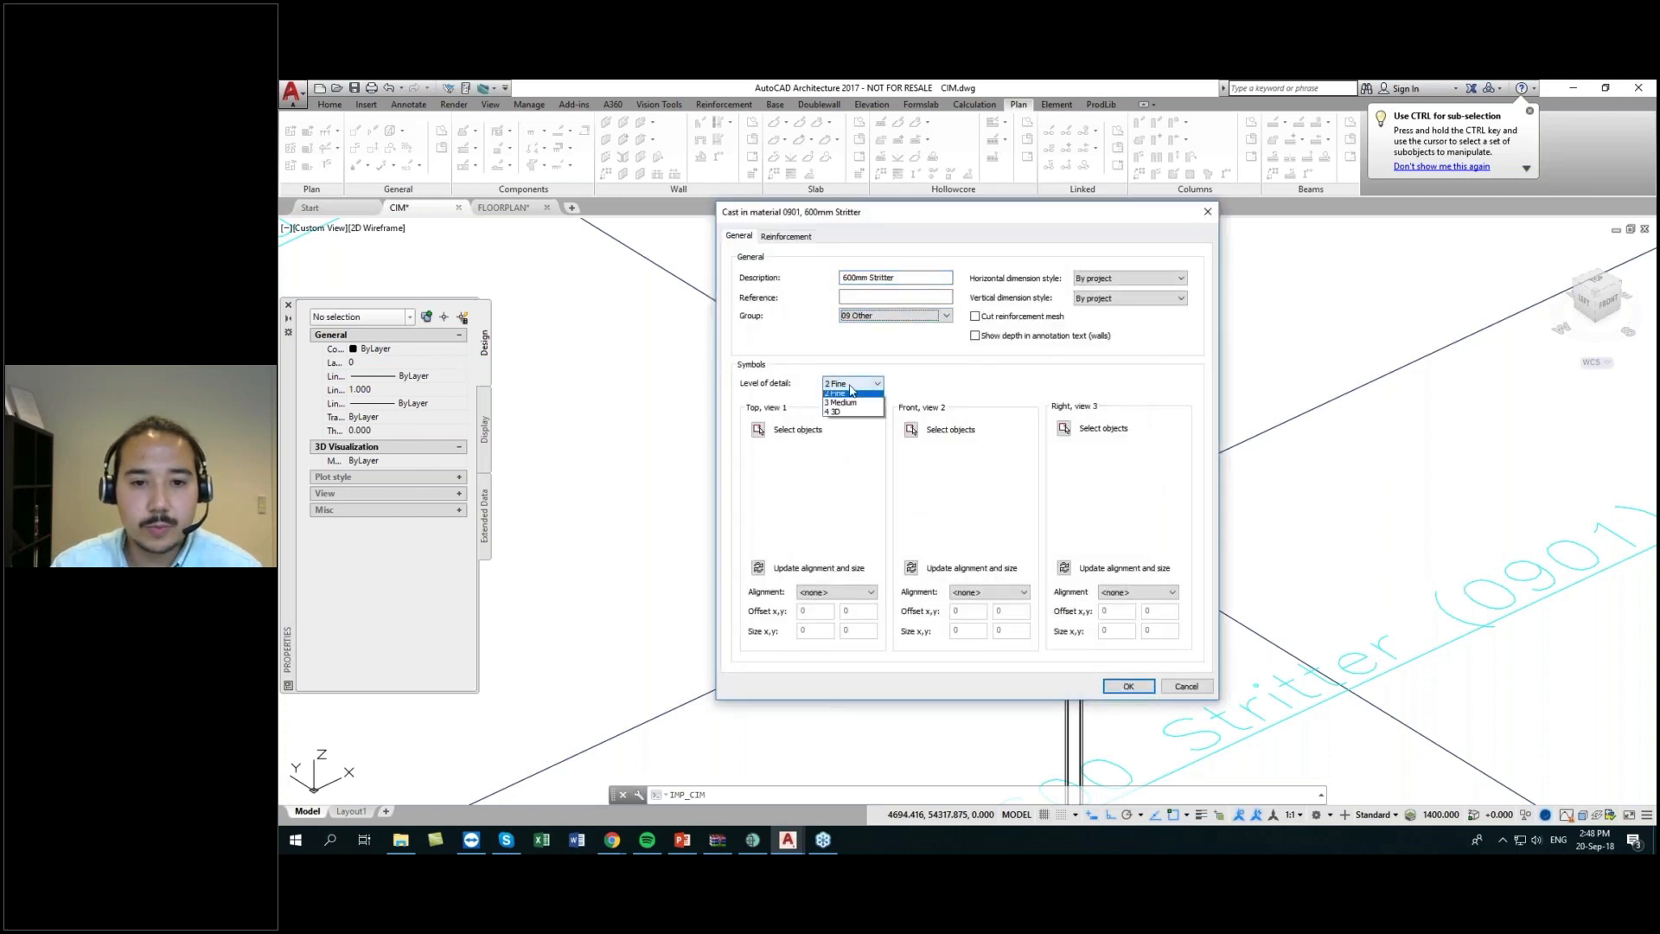
{"action": "left_click", "coordinate": [852, 415]}
- Define top view 1 from the vertical rod, based at the grid intersection, generating views 2 and 3 plus level 2 2D views, and save material 0901
{"action": "left_click", "coordinate": [760, 429]}
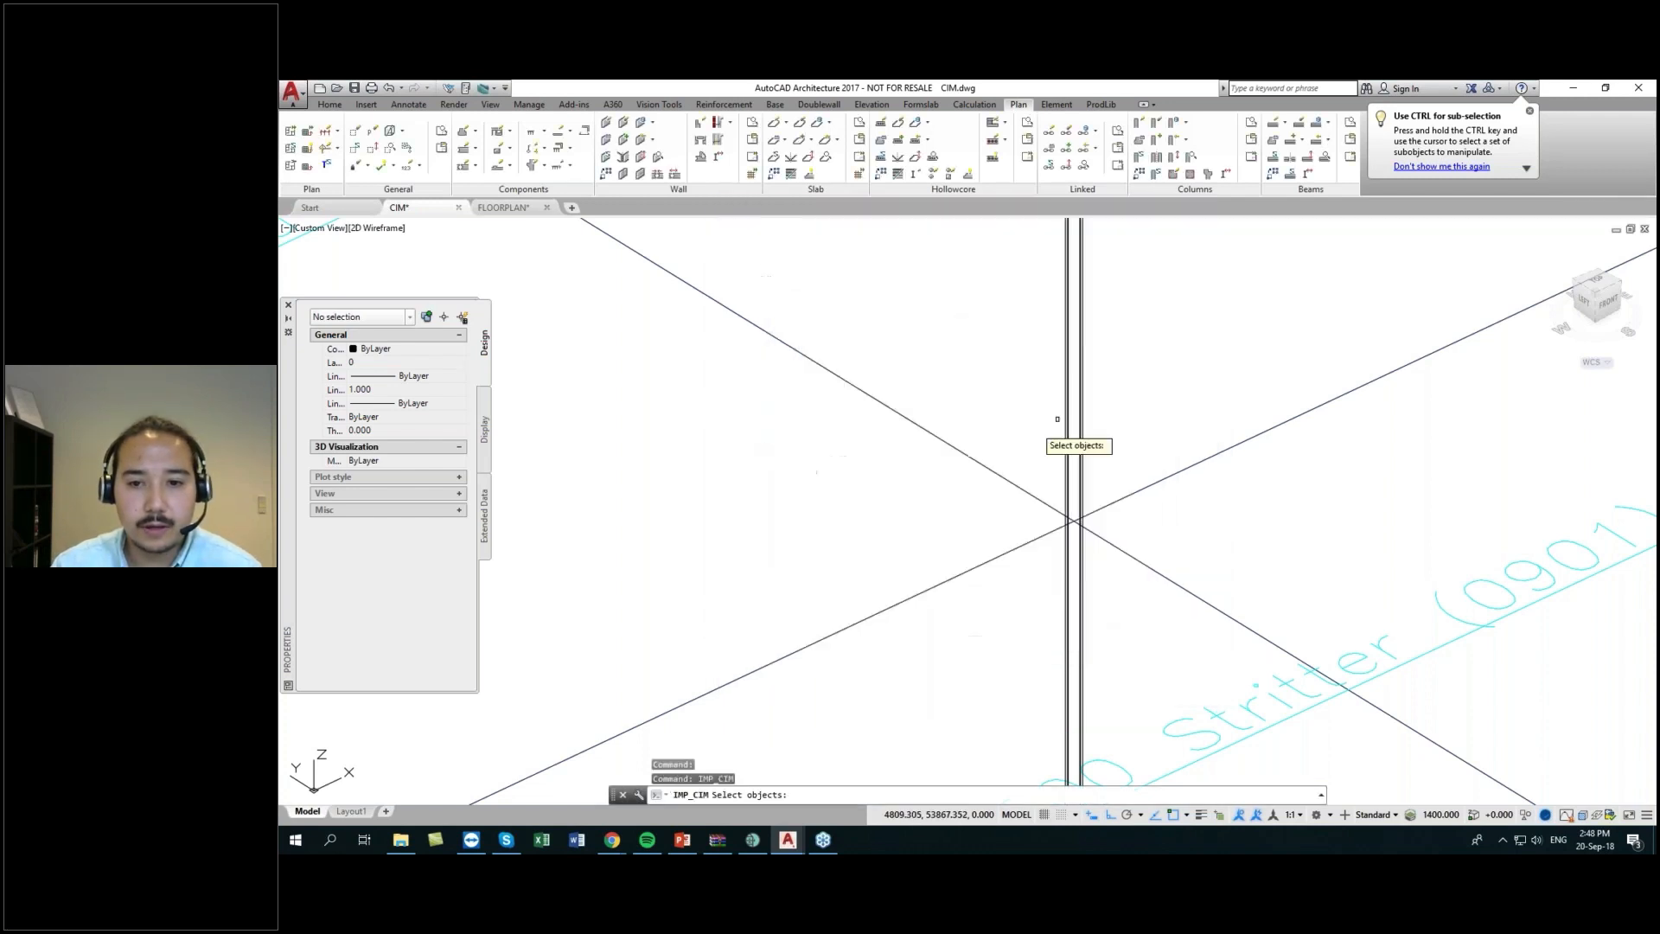
{"action": "left_click", "coordinate": [1064, 434]}
{"action": "right_click", "coordinate": [1063, 441]}
{"action": "left_click", "coordinate": [1077, 522]}
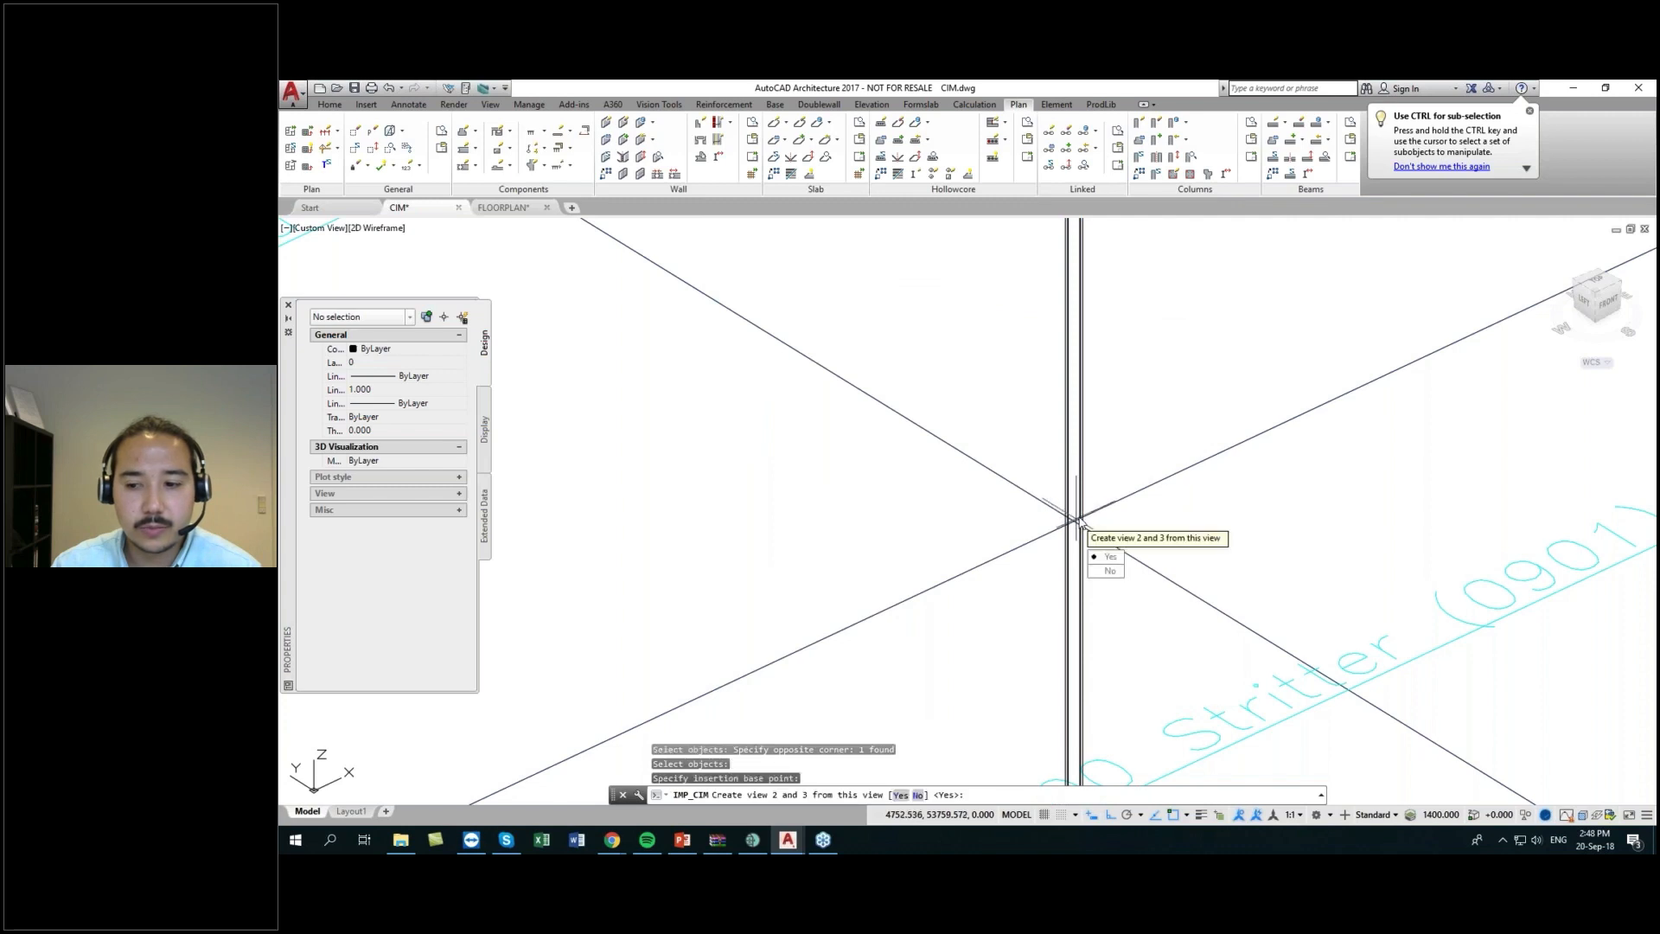
{"action": "key", "text": "Return"}
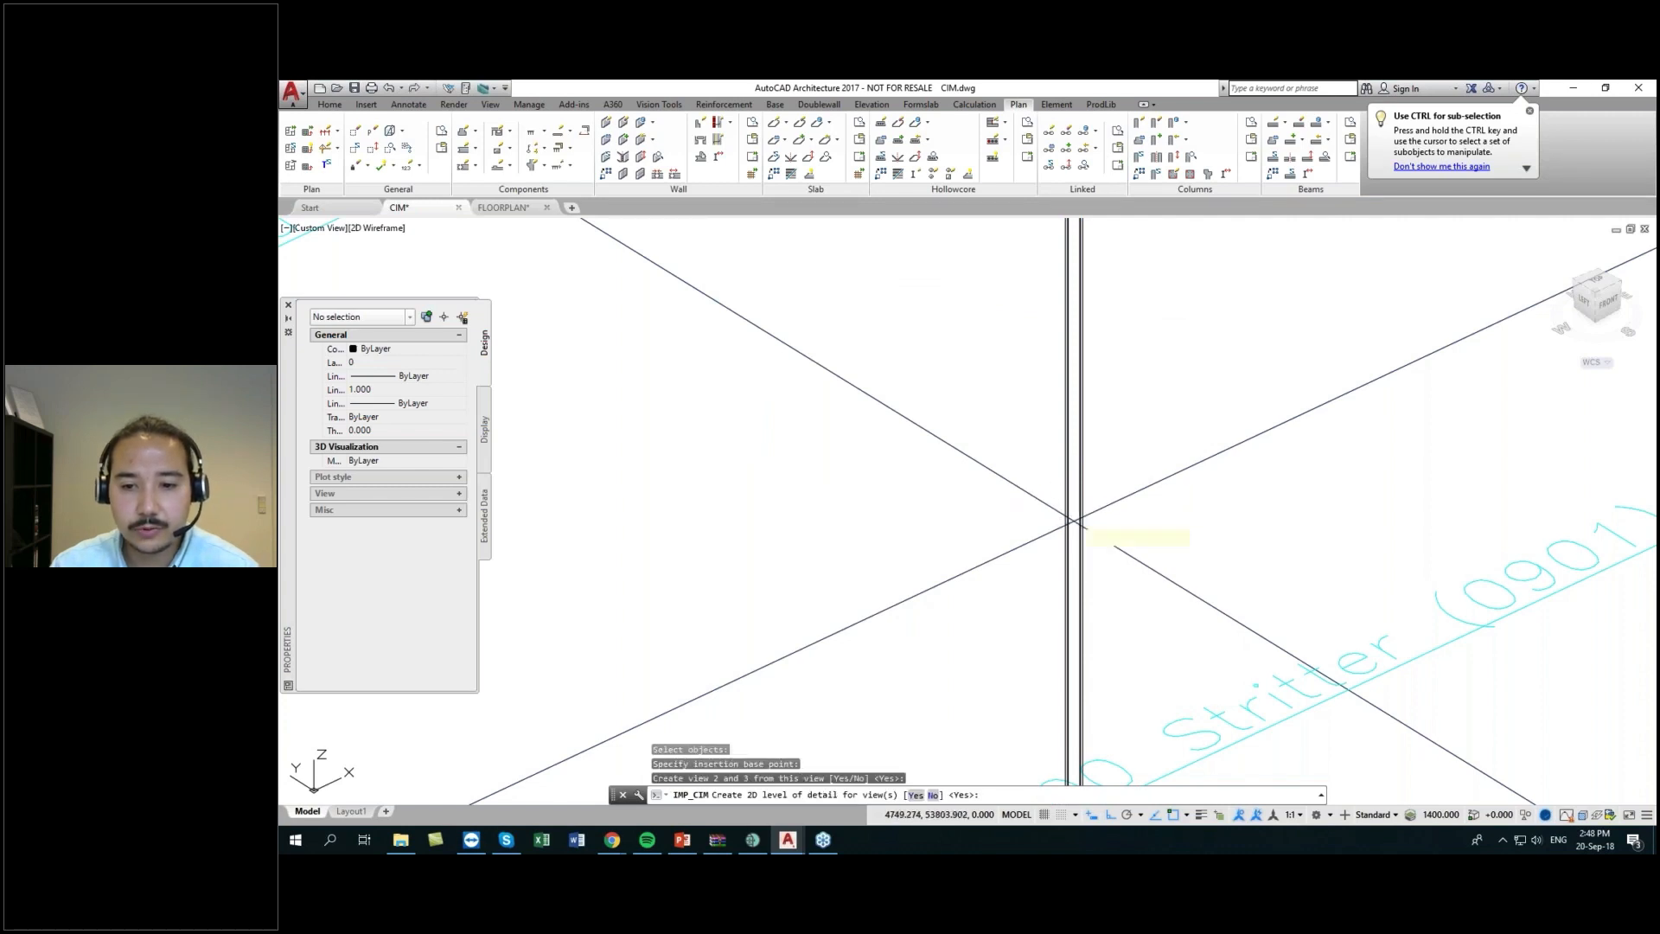
{"action": "key", "text": "Return"}
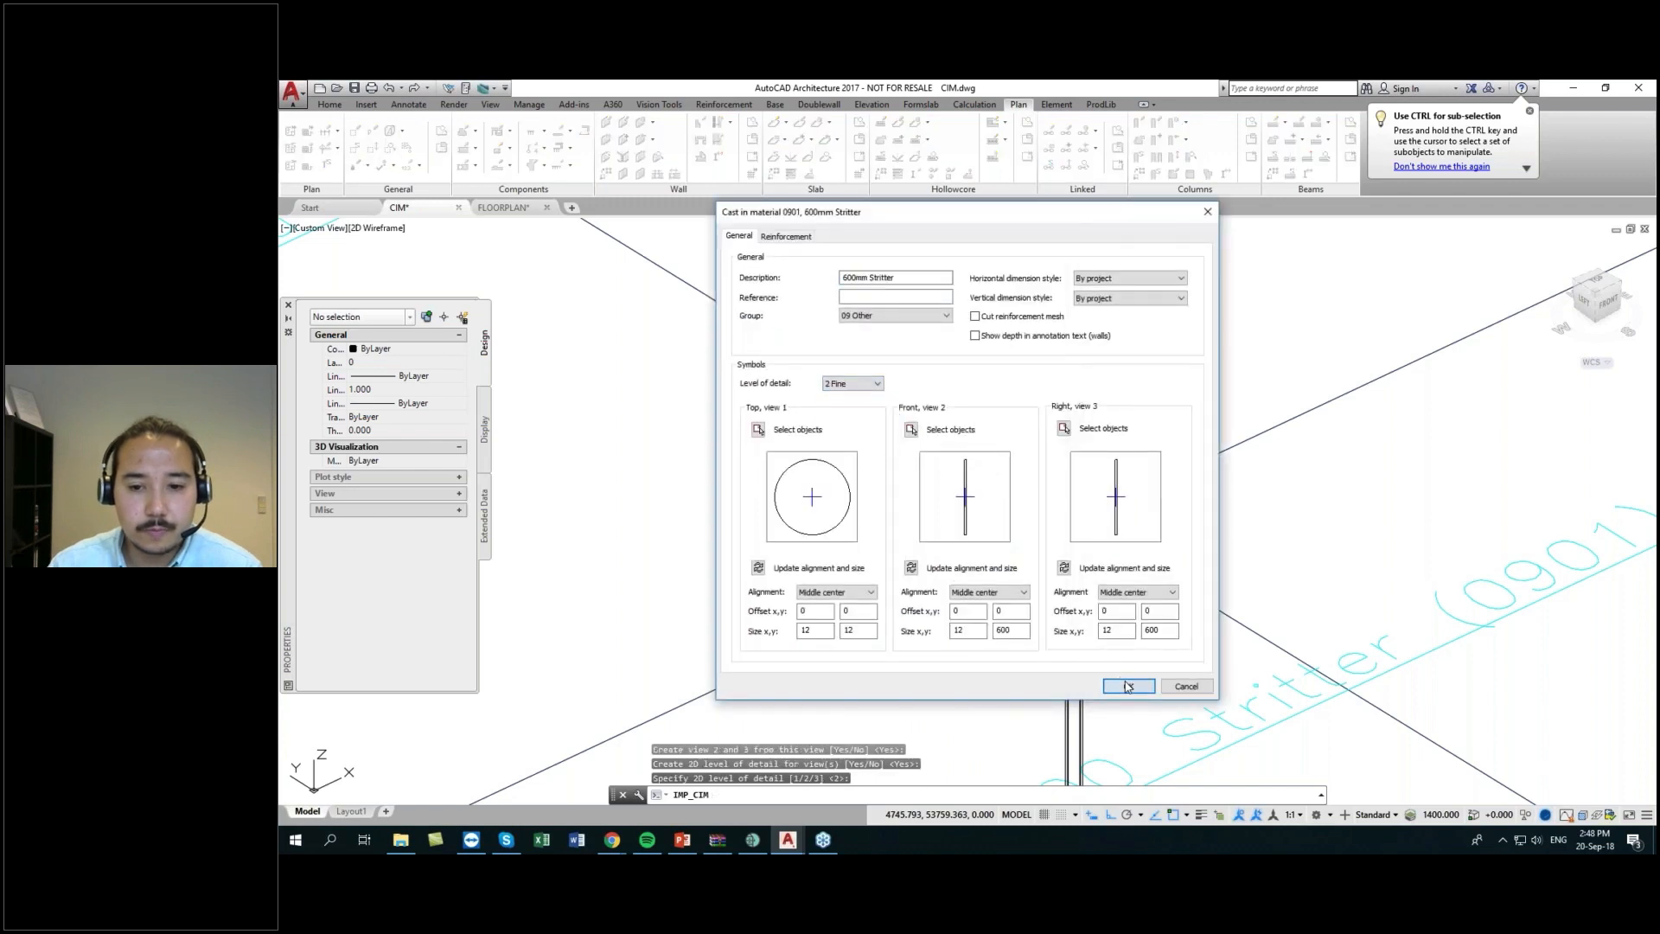
{"action": "left_click", "coordinate": [1125, 686]}
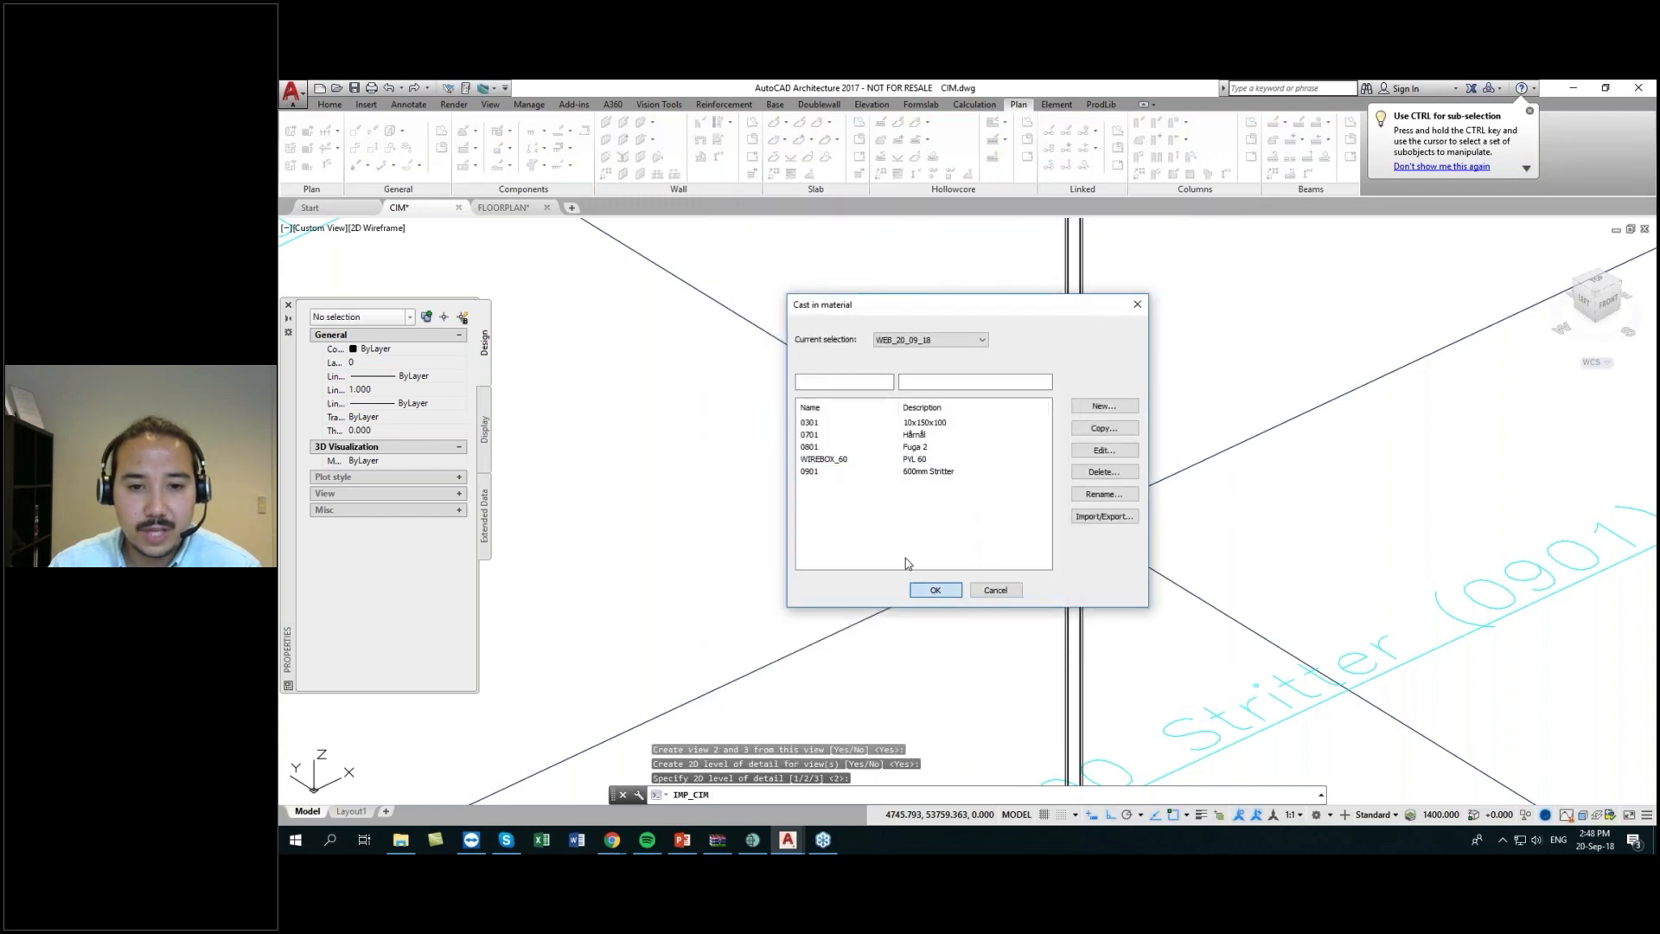
{"action": "left_click", "coordinate": [940, 592]}
- Open the StruSoft IMPACT entry among the tools of the Peikko library in ProdLib
{"action": "scroll", "coordinate": [854, 548], "scroll_direction": "down", "scroll_amount": 10}
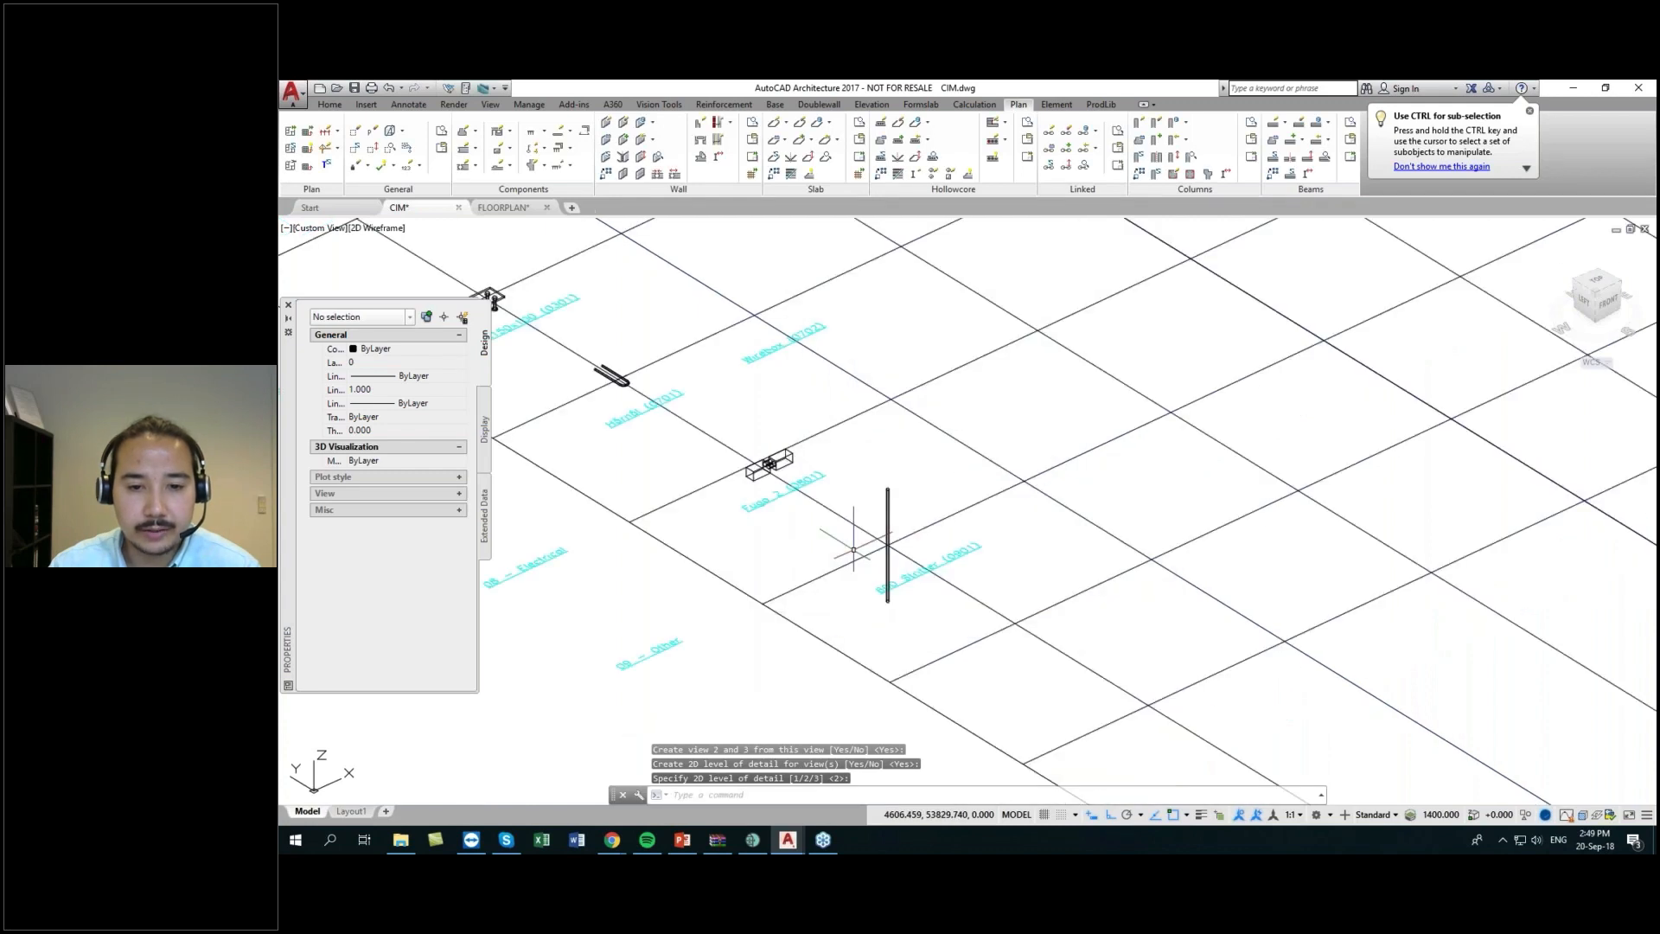
{"action": "middle_click_drag", "start_coordinate": [852, 545], "coordinate": [1030, 630]}
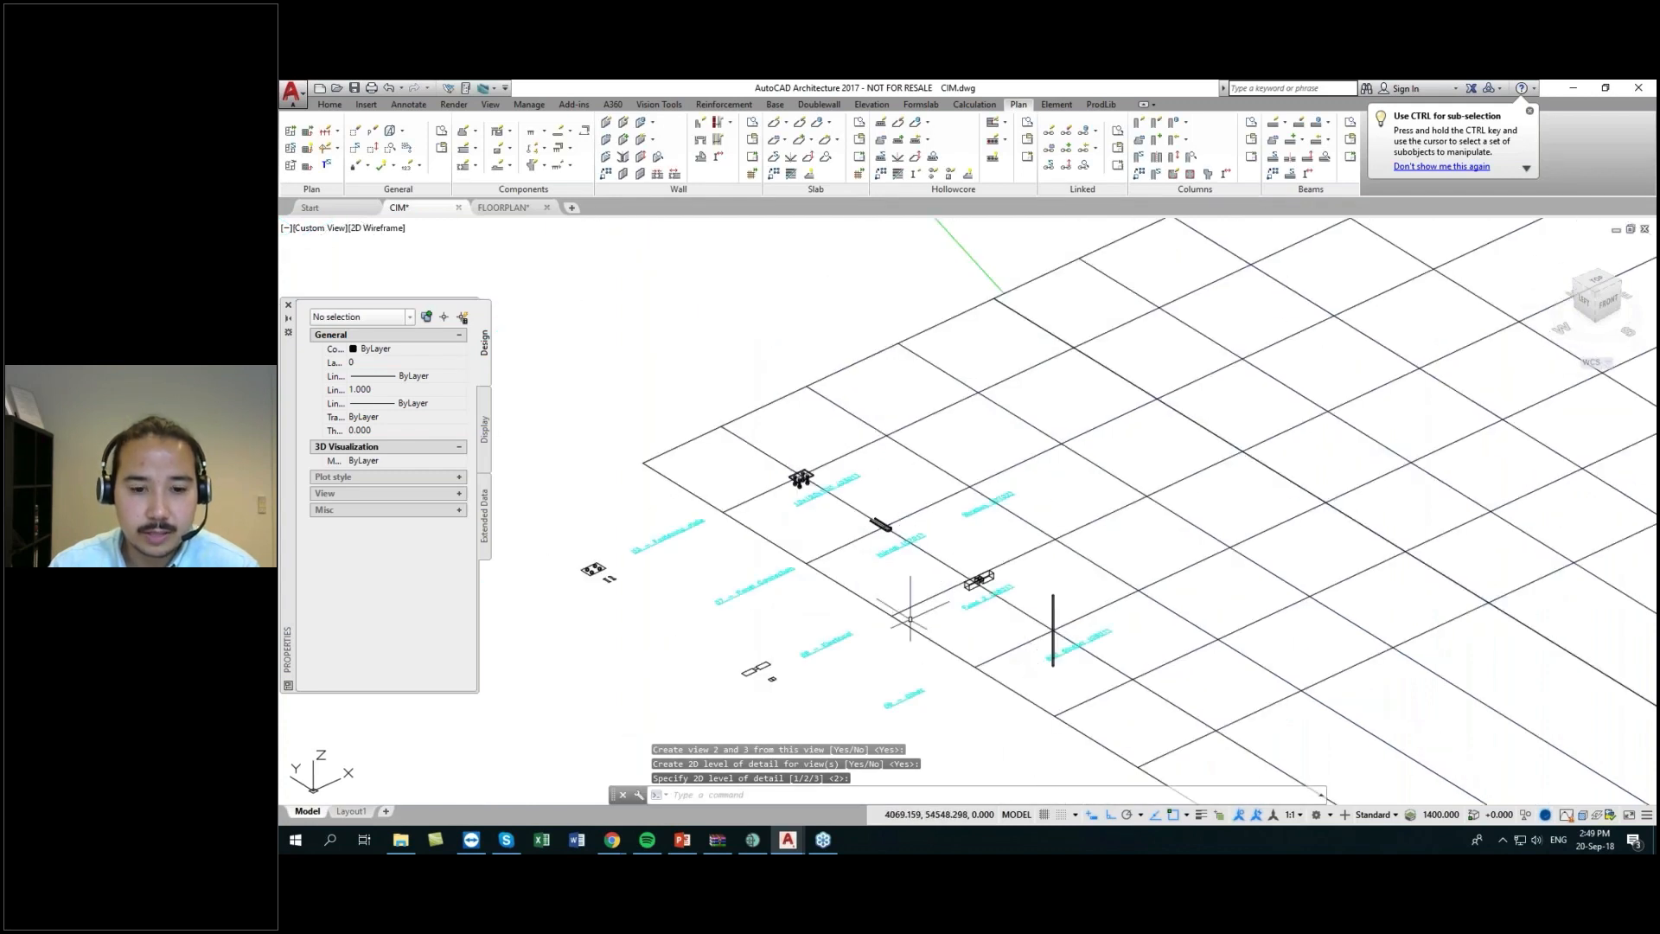
{"action": "middle_click_drag", "start_coordinate": [812, 644], "coordinate": [955, 617]}
{"action": "scroll", "coordinate": [905, 625], "scroll_direction": "up", "scroll_amount": 2}
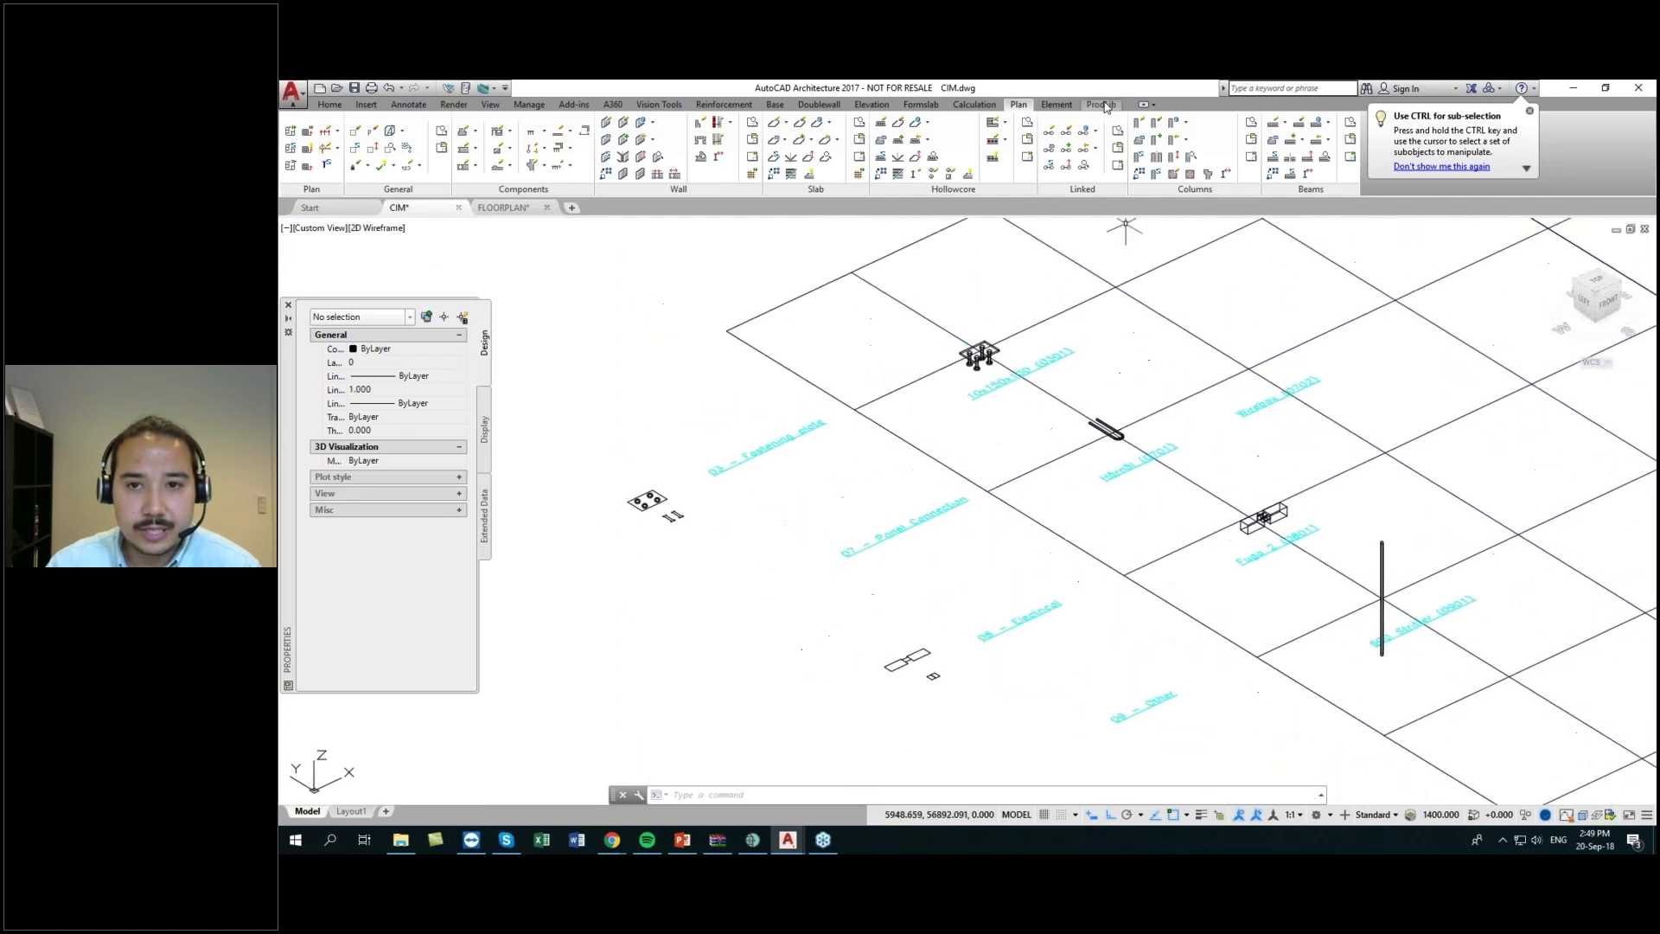
{"action": "left_click", "coordinate": [1101, 104]}
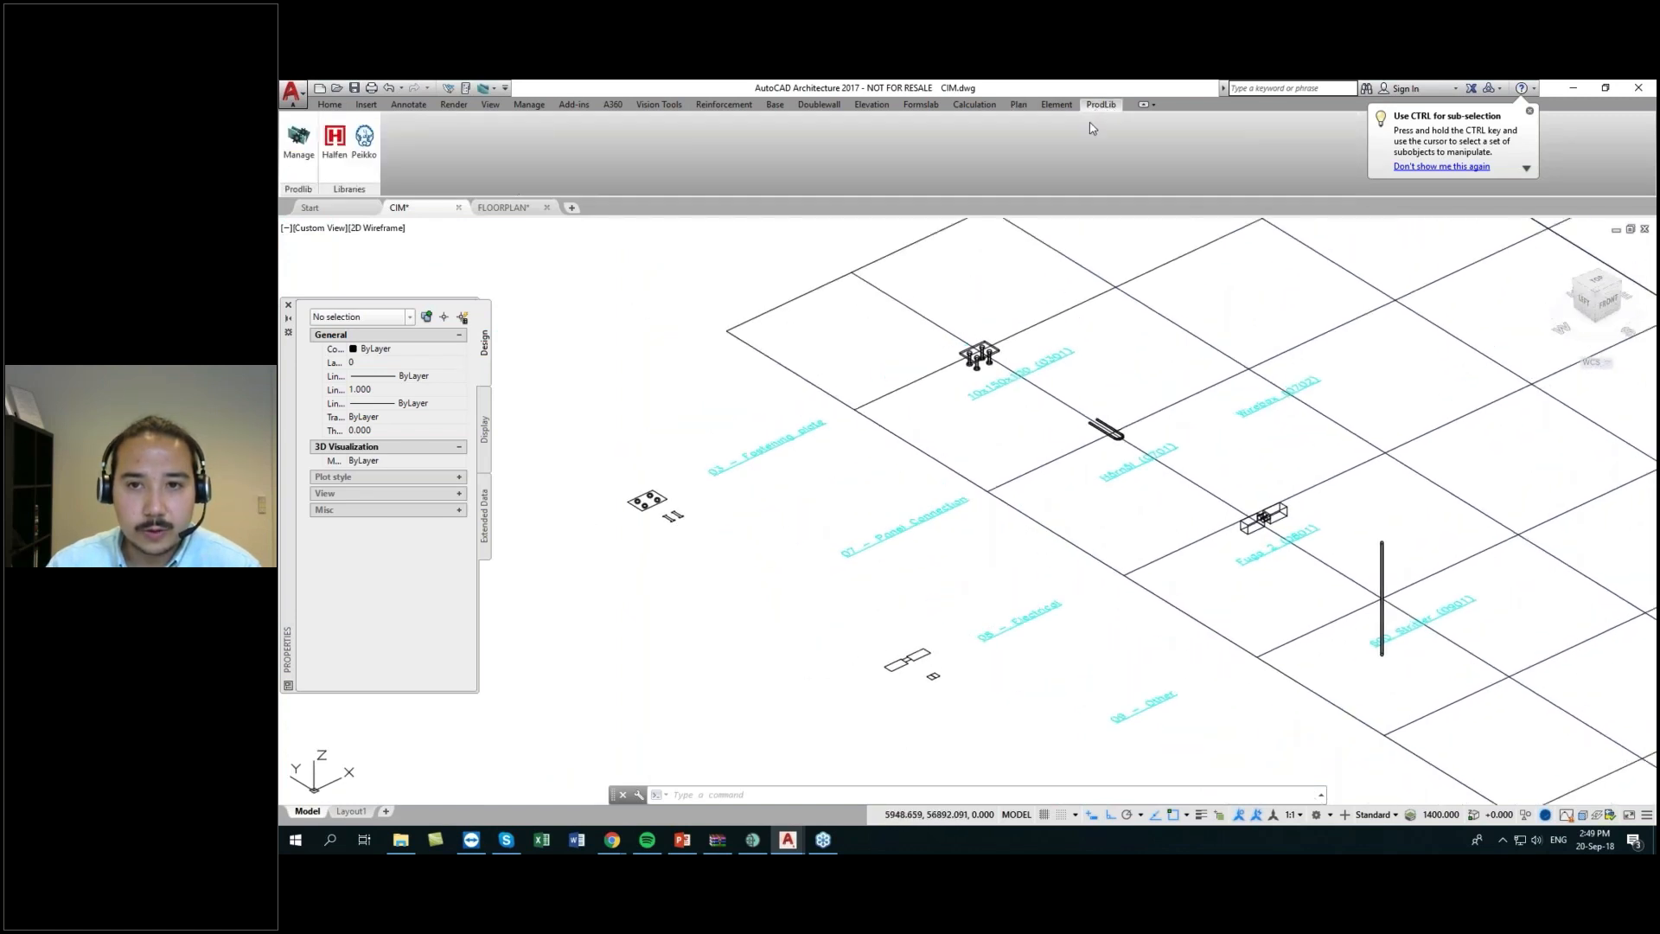
{"action": "left_click", "coordinate": [367, 148]}
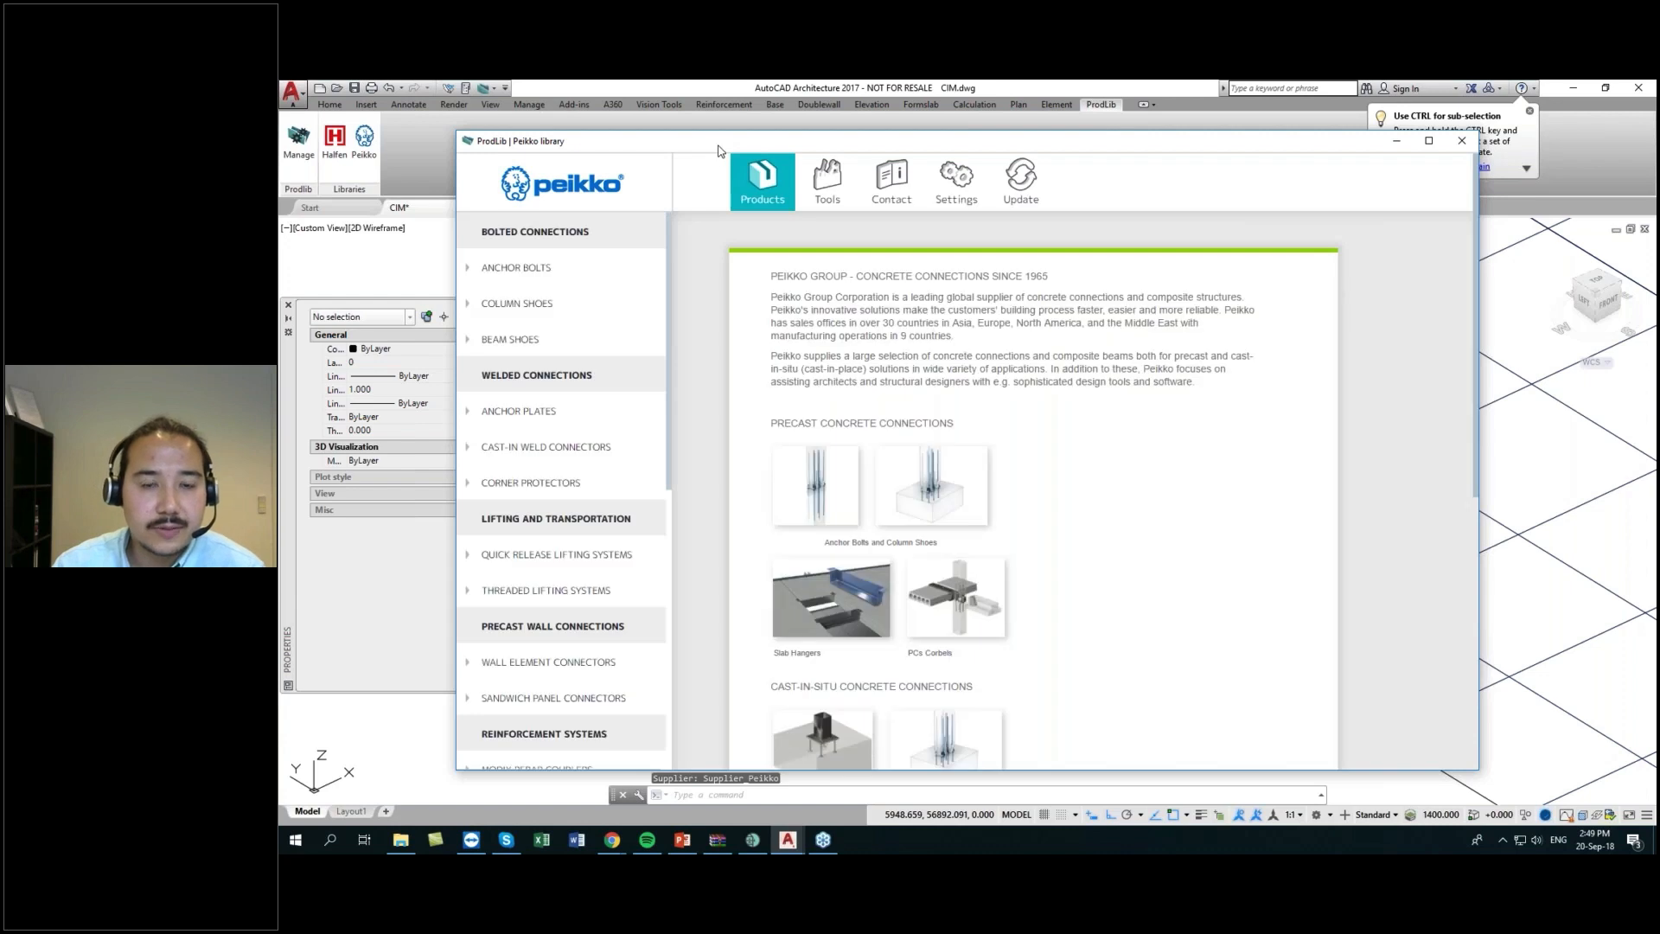
{"action": "left_click", "coordinate": [837, 187]}
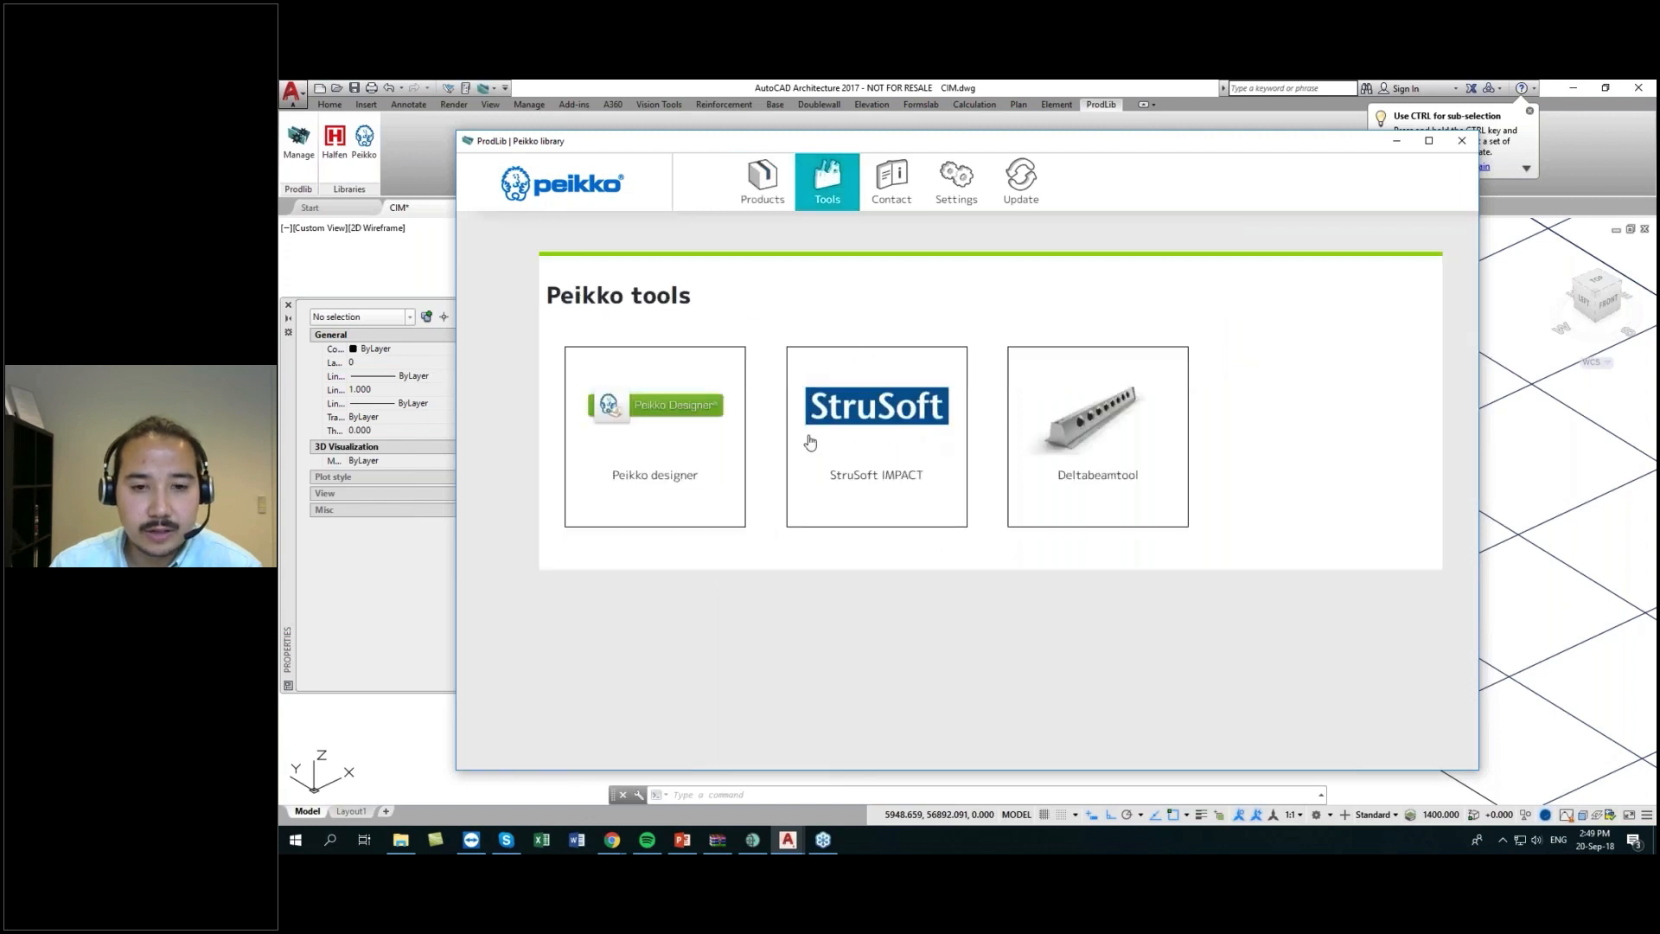
{"action": "left_click", "coordinate": [882, 423]}
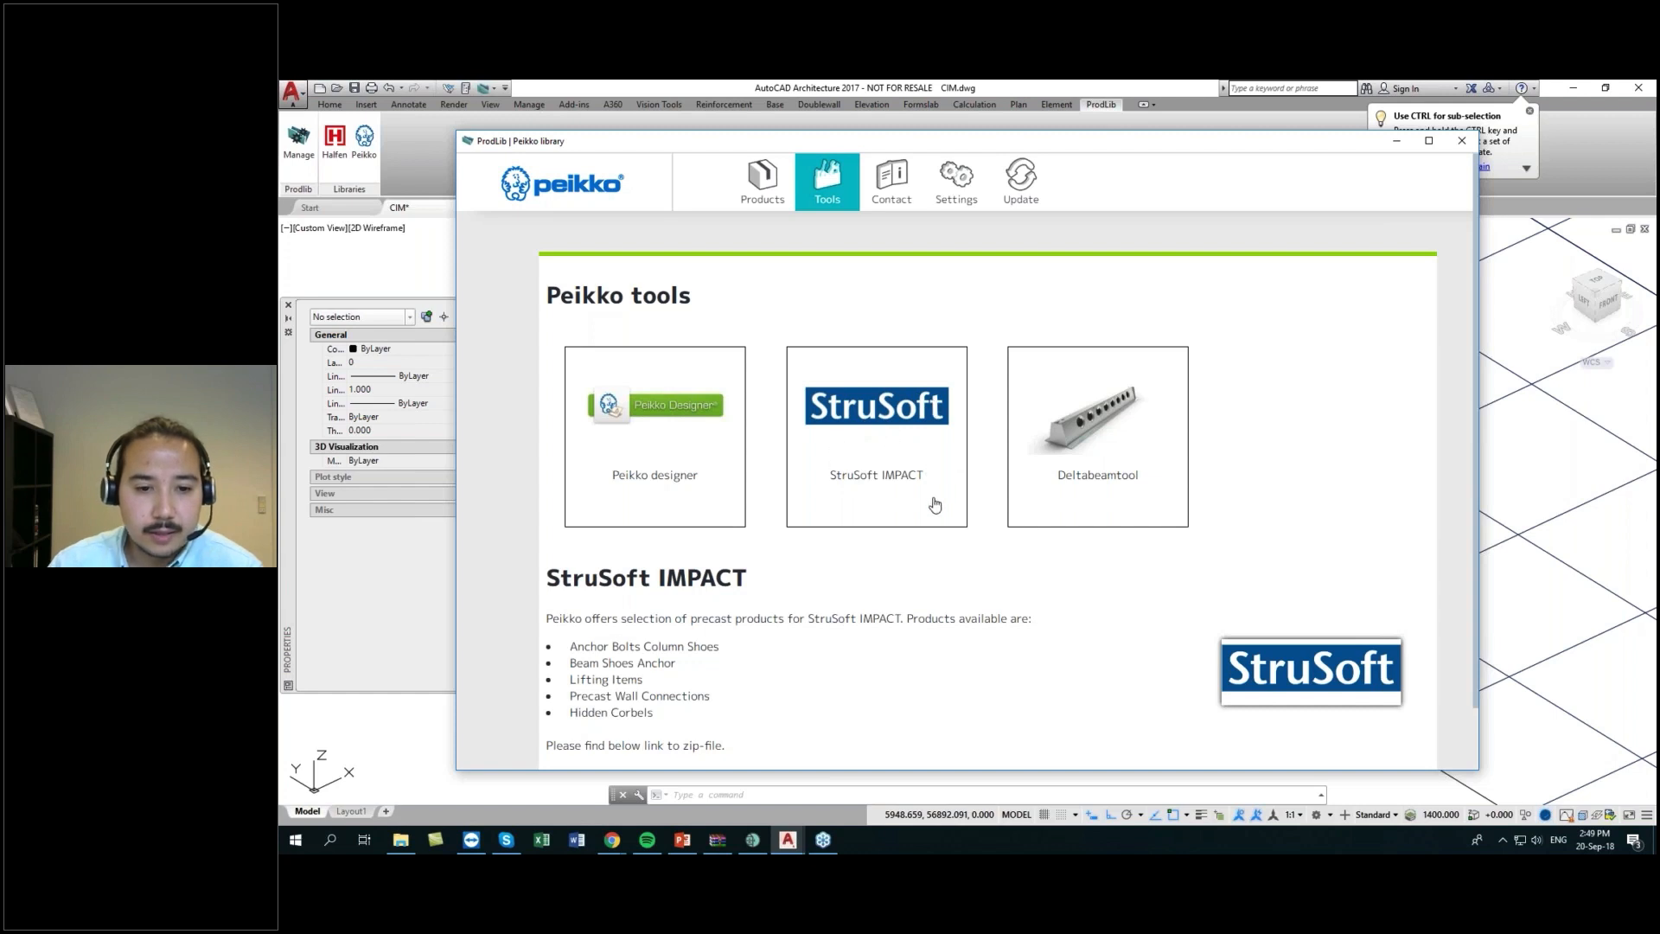
- Review the list of Peikko products available for StruSoft IMPACT and the note about the zip file
{"action": "scroll", "coordinate": [576, 556], "scroll_direction": "down", "scroll_amount": 1}
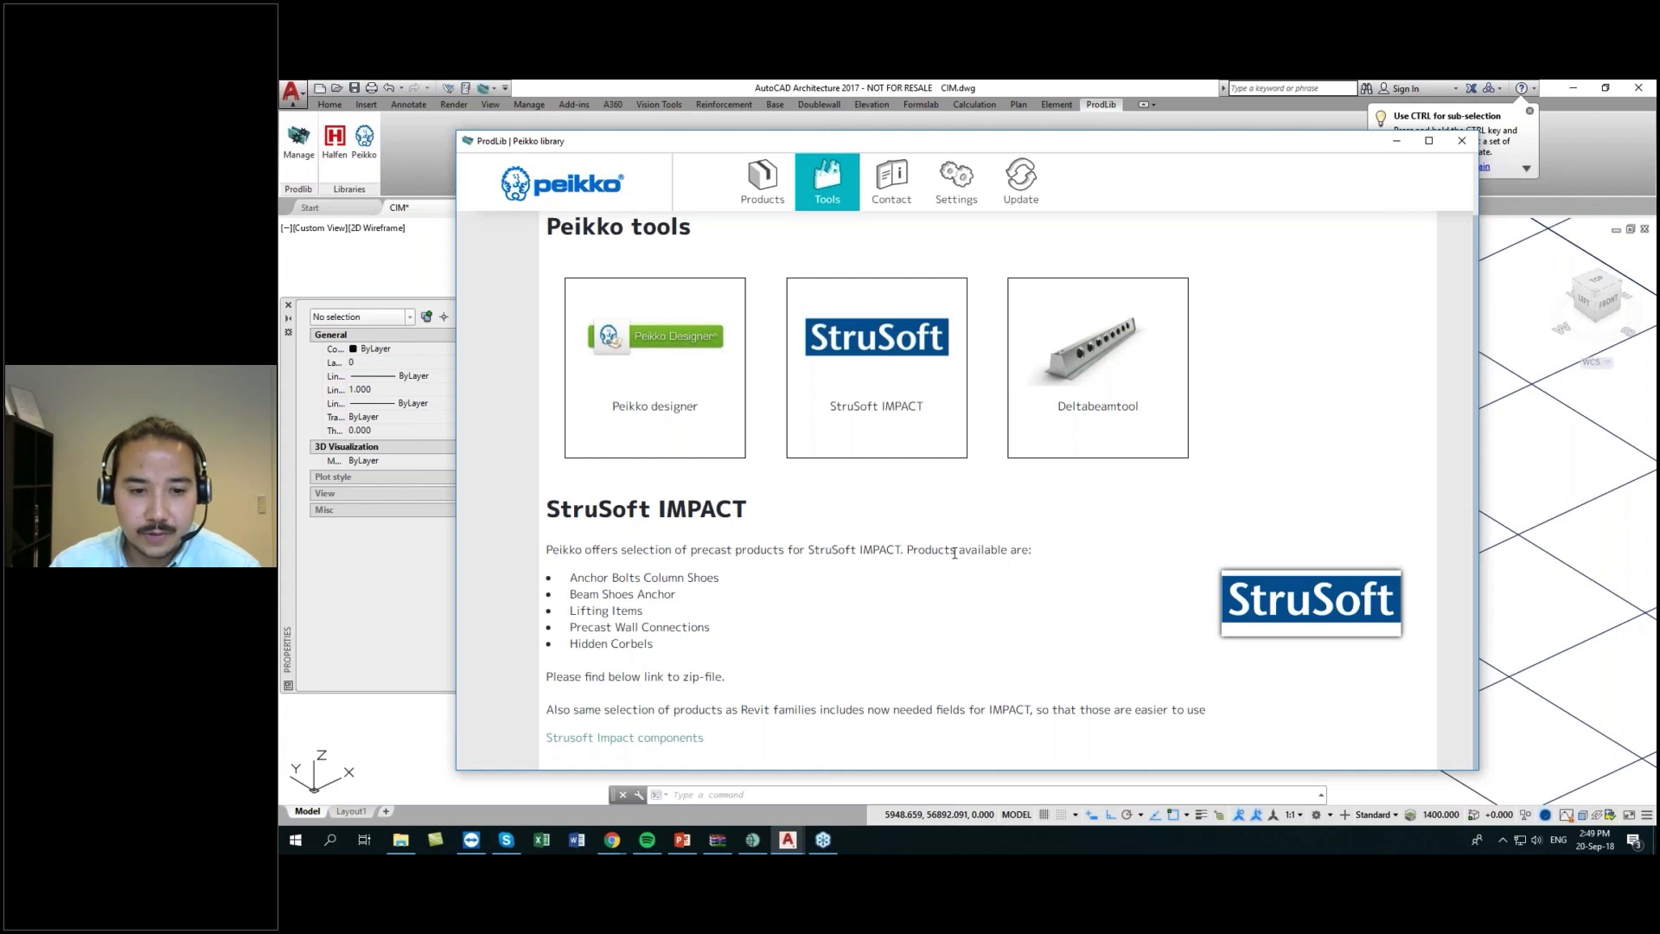
{"action": "left_click_drag", "start_coordinate": [570, 583], "coordinate": [686, 650]}
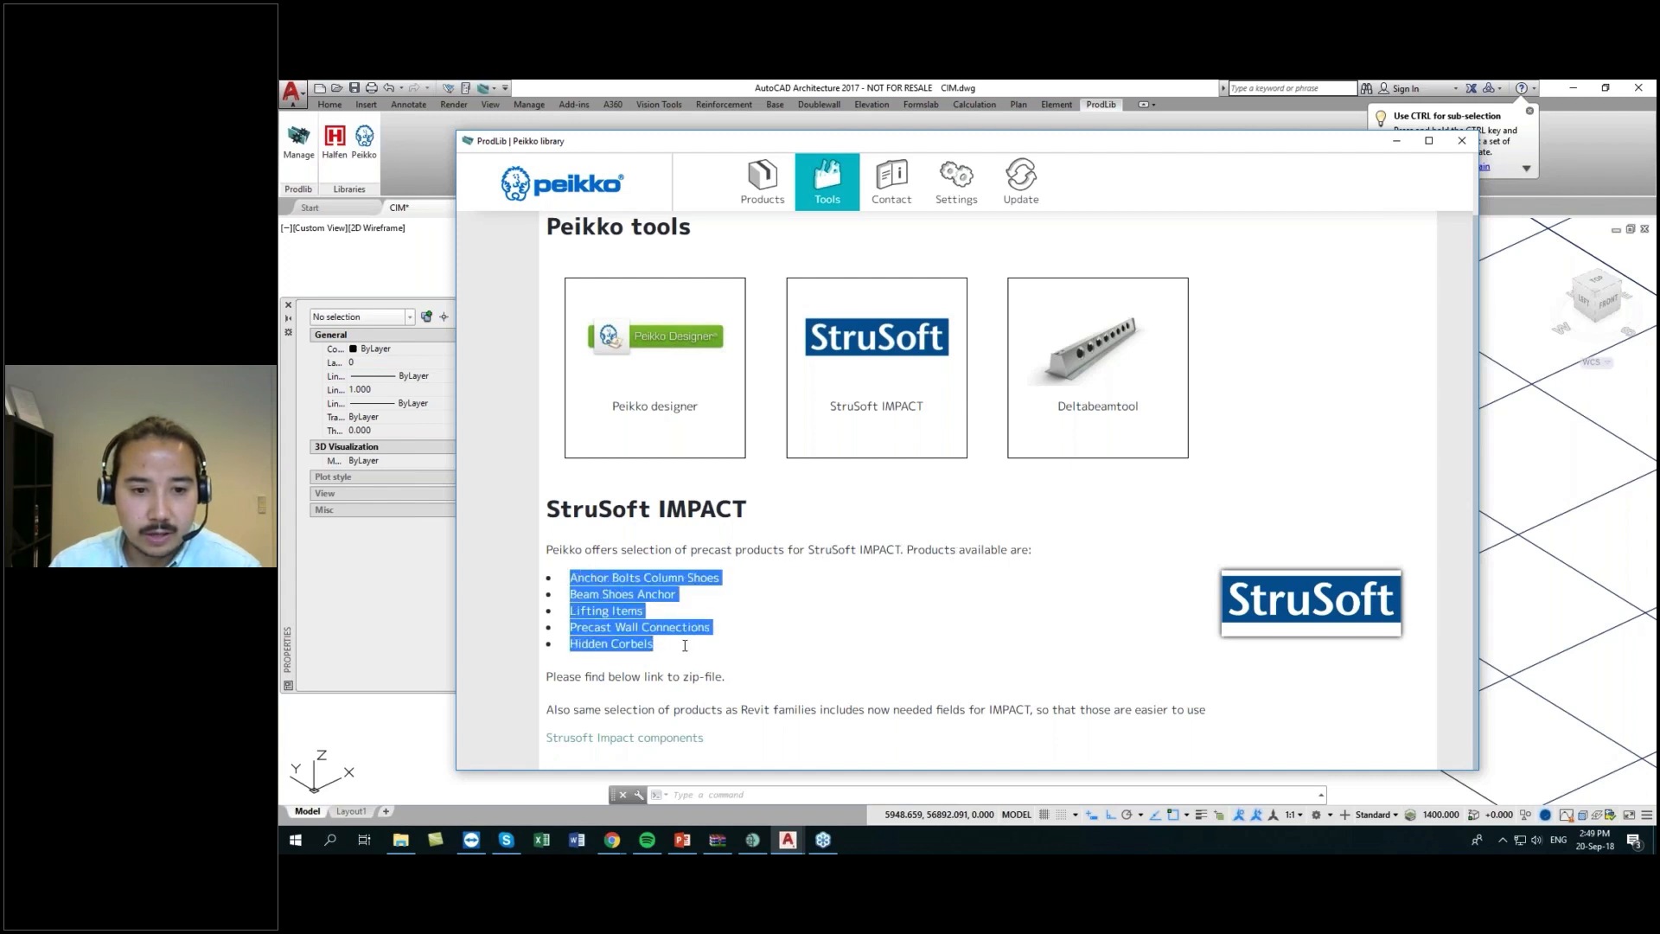
{"action": "left_click", "coordinate": [687, 652]}
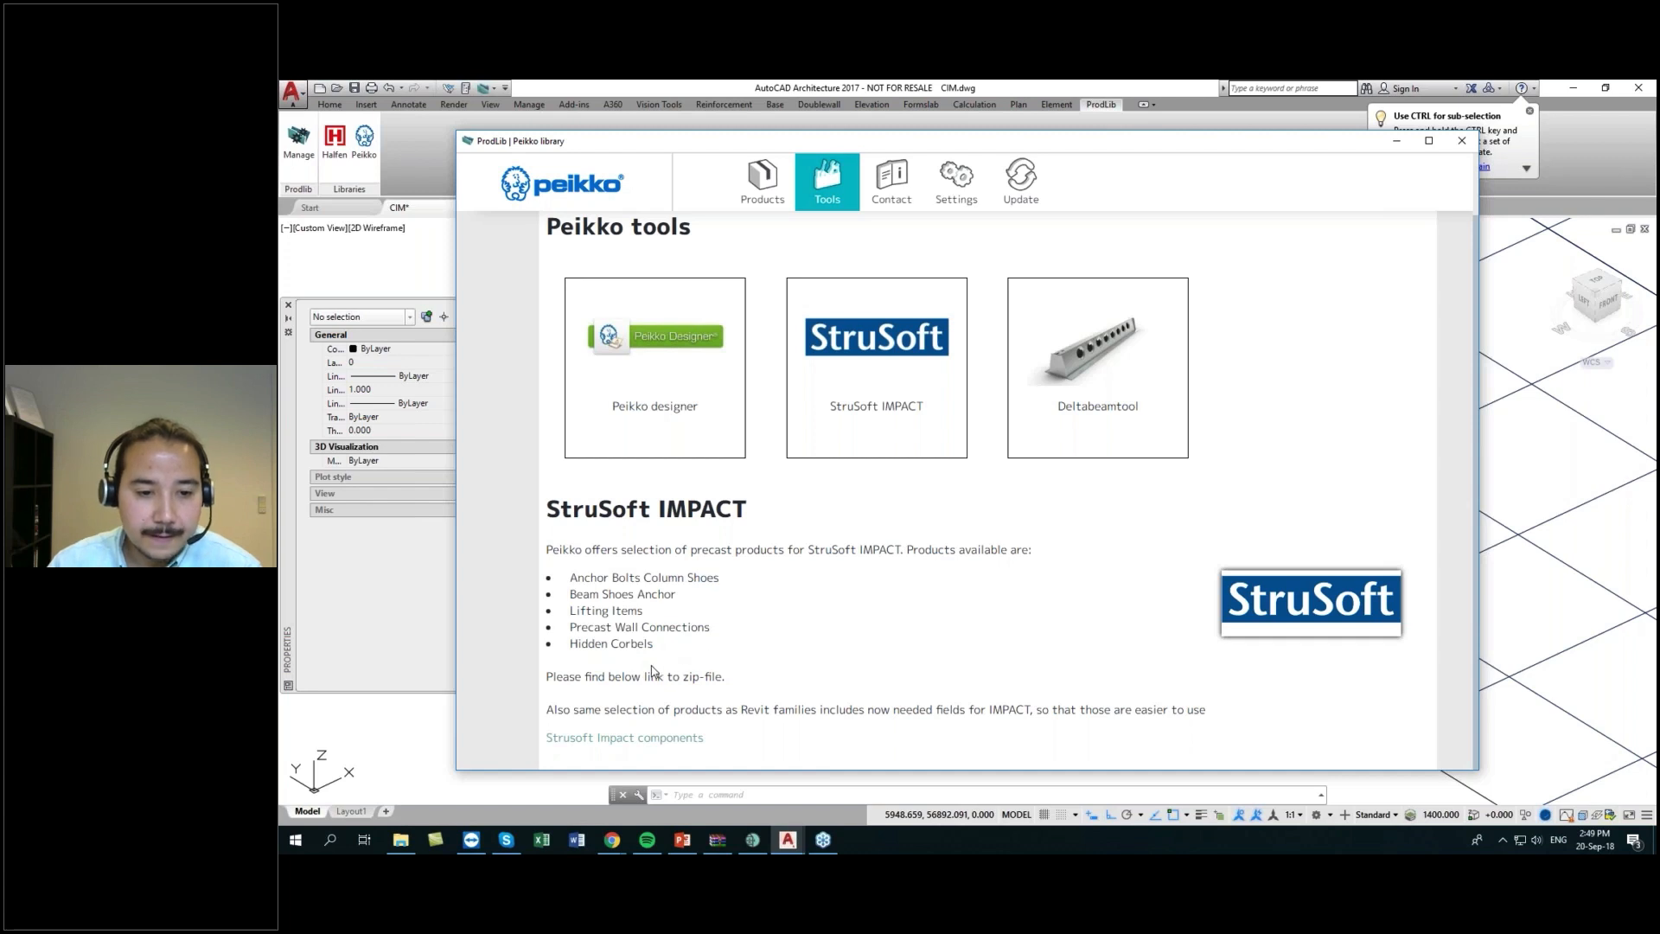
{"action": "left_click_drag", "start_coordinate": [549, 676], "coordinate": [729, 677]}
{"action": "left_click", "coordinate": [729, 679]}
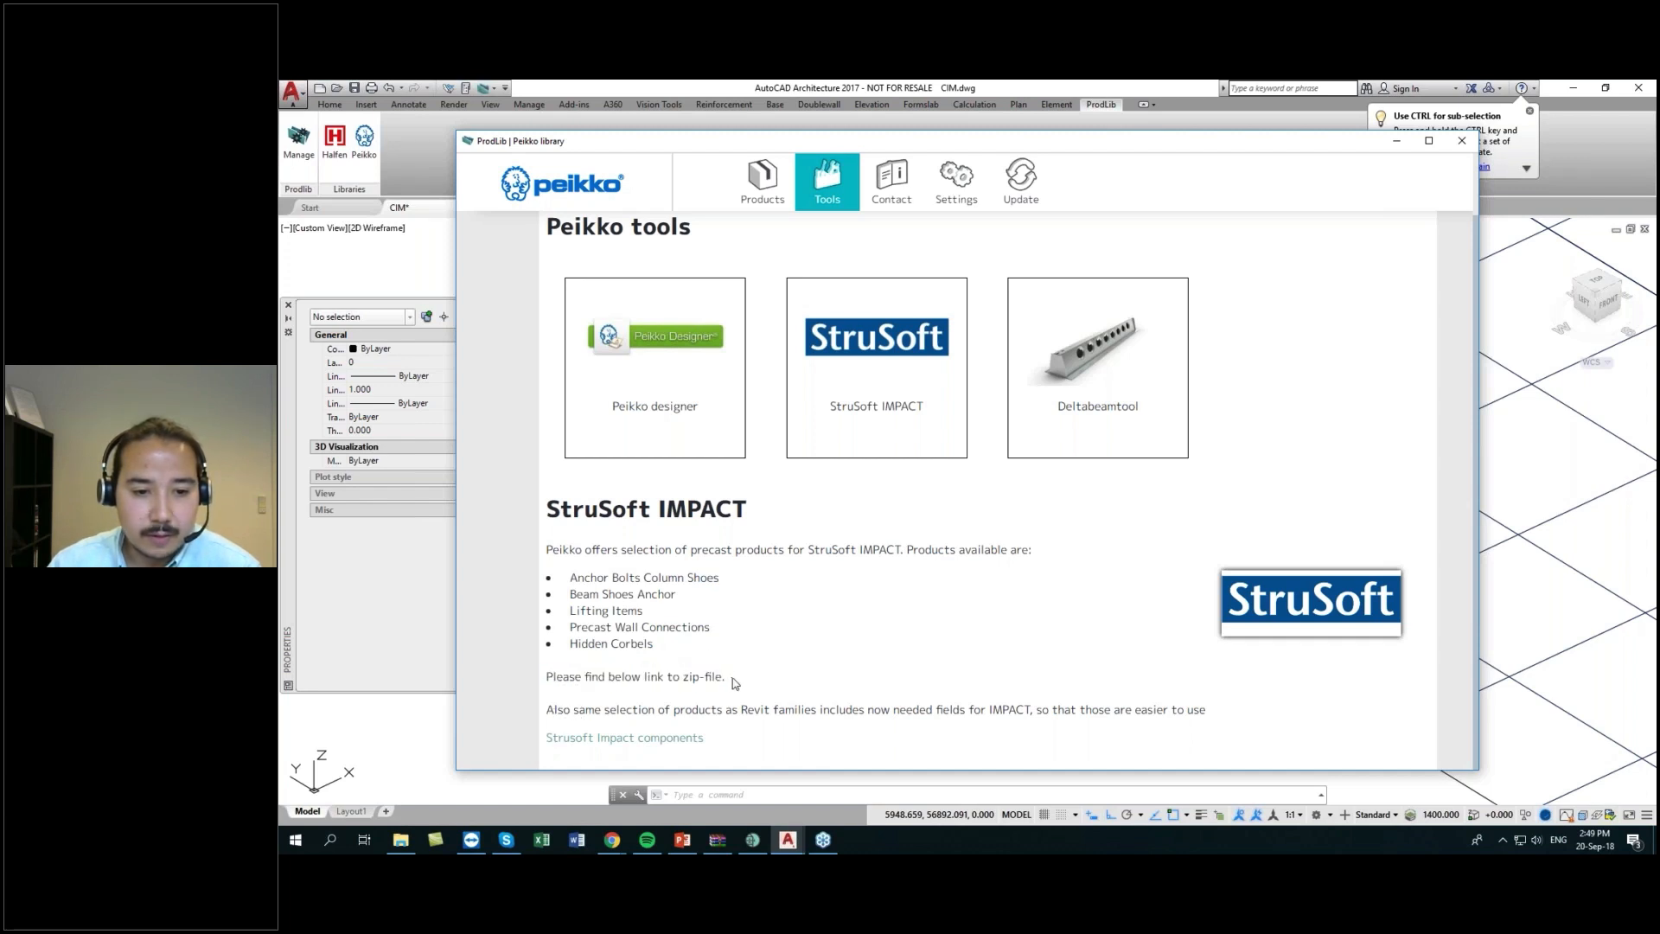
- Start downloading the Strusoft Impact components zip file and cancel the download
{"action": "left_click", "coordinate": [626, 739]}
{"action": "right_click", "coordinate": [396, 808]}
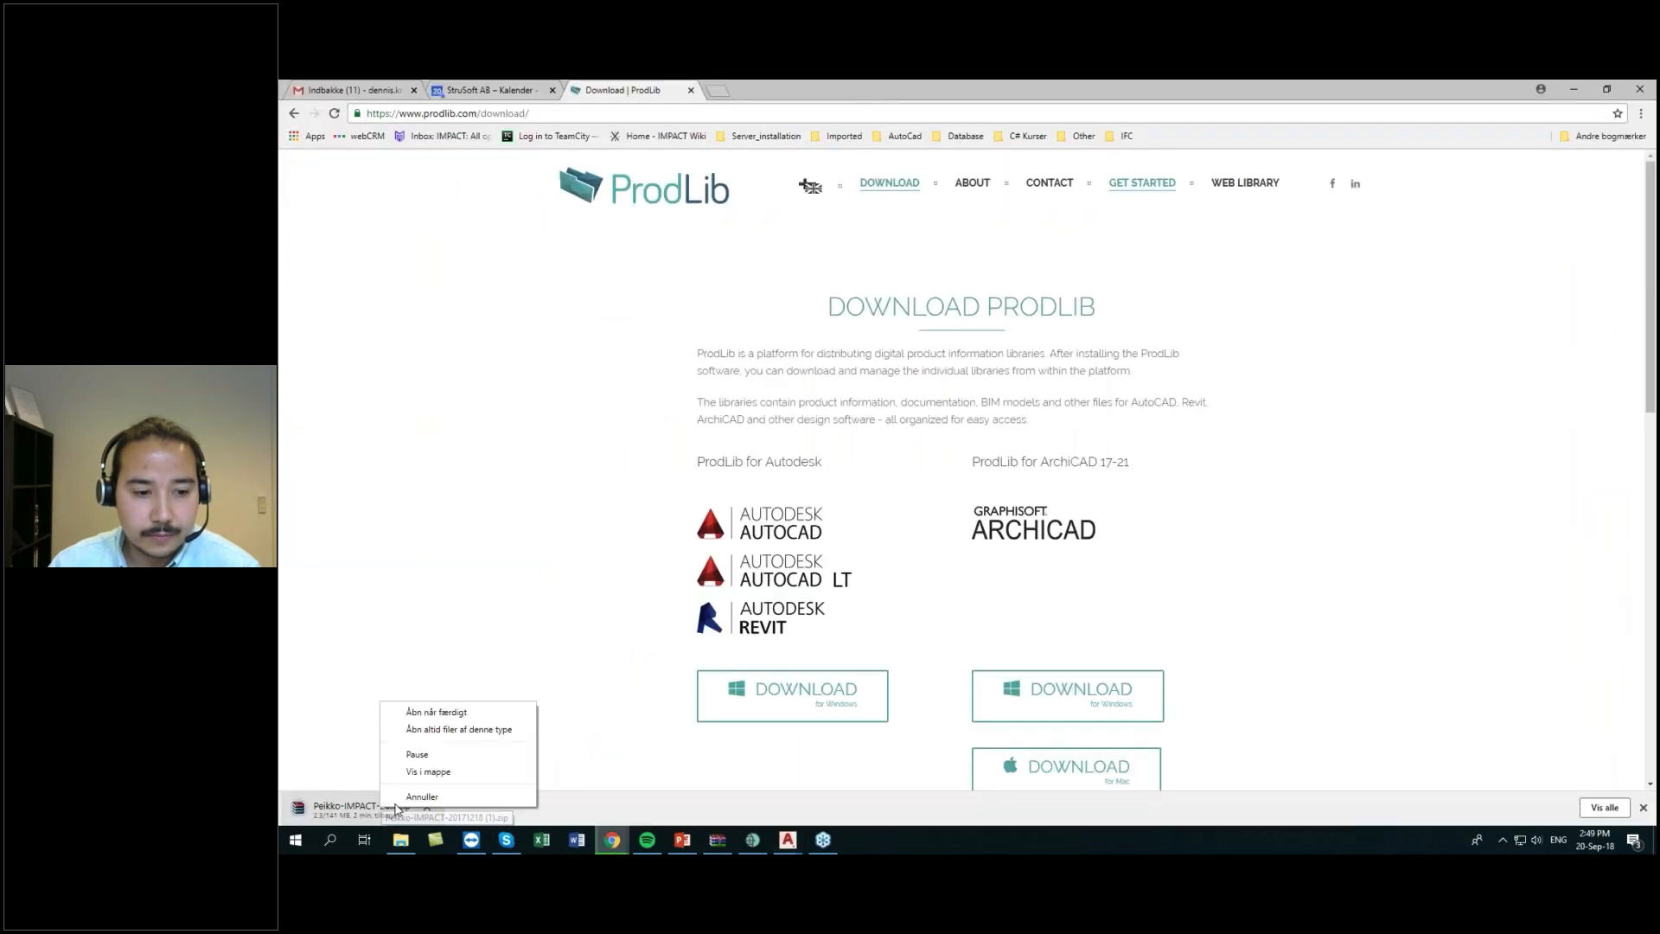
{"action": "left_click", "coordinate": [423, 797]}
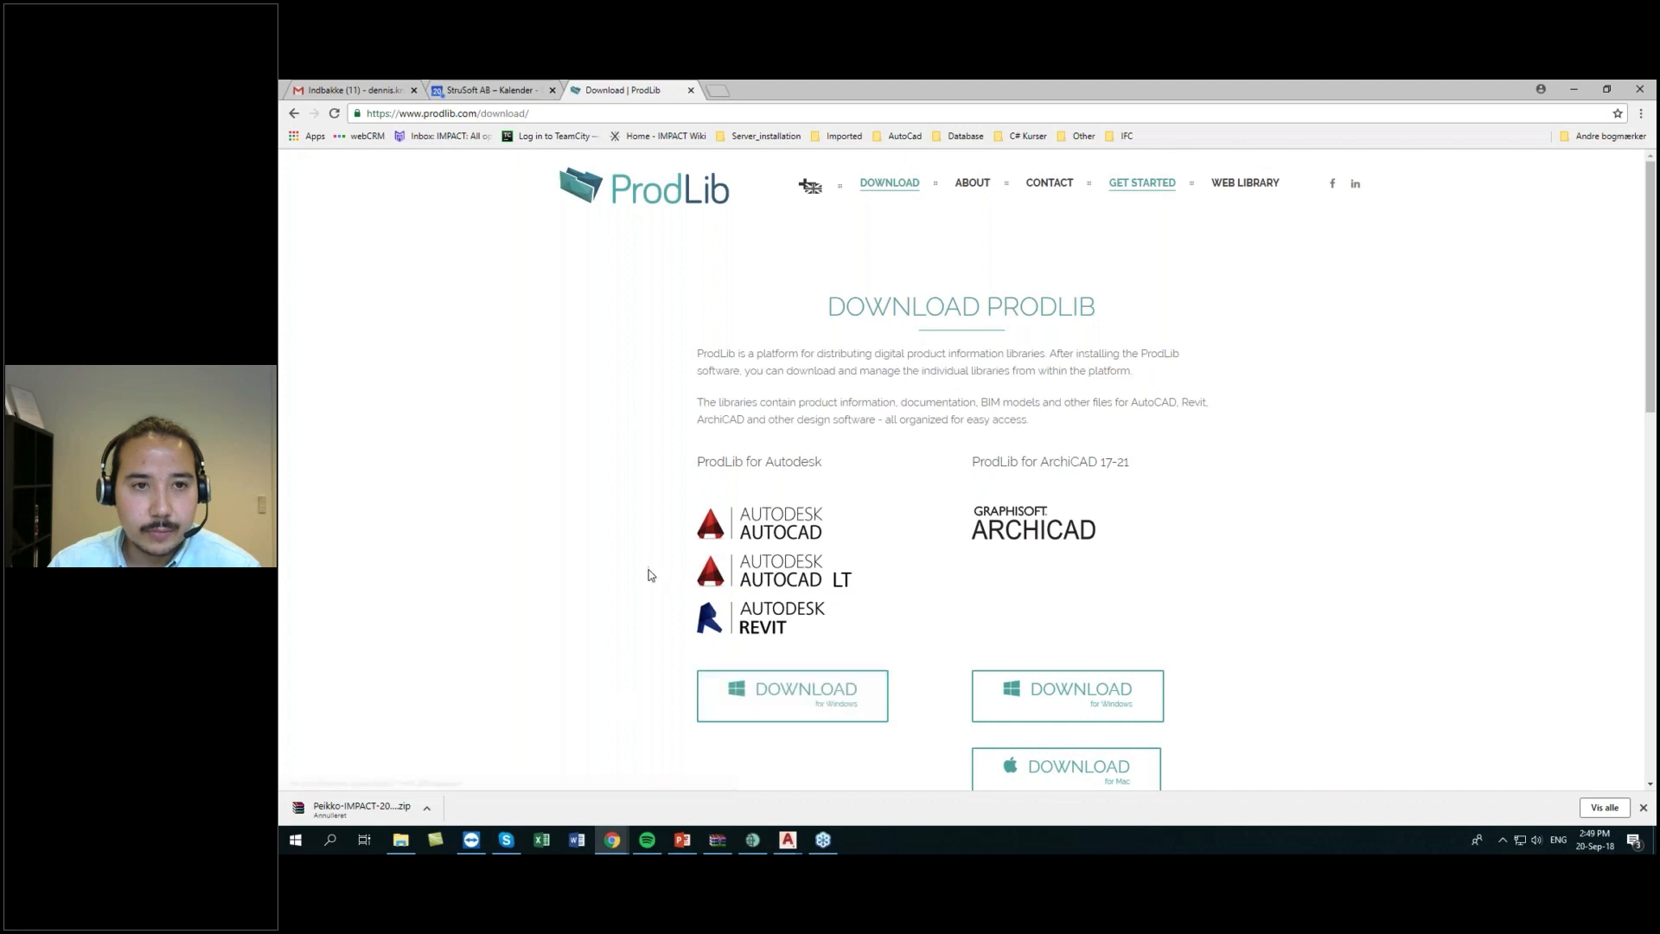
- Switch to the Peikko-IMPACT-20171218.zip archive in WinRAR and open the 1. PVL folder under D-Precast Wall Connections-20171129
{"action": "left_click", "coordinate": [718, 839]}
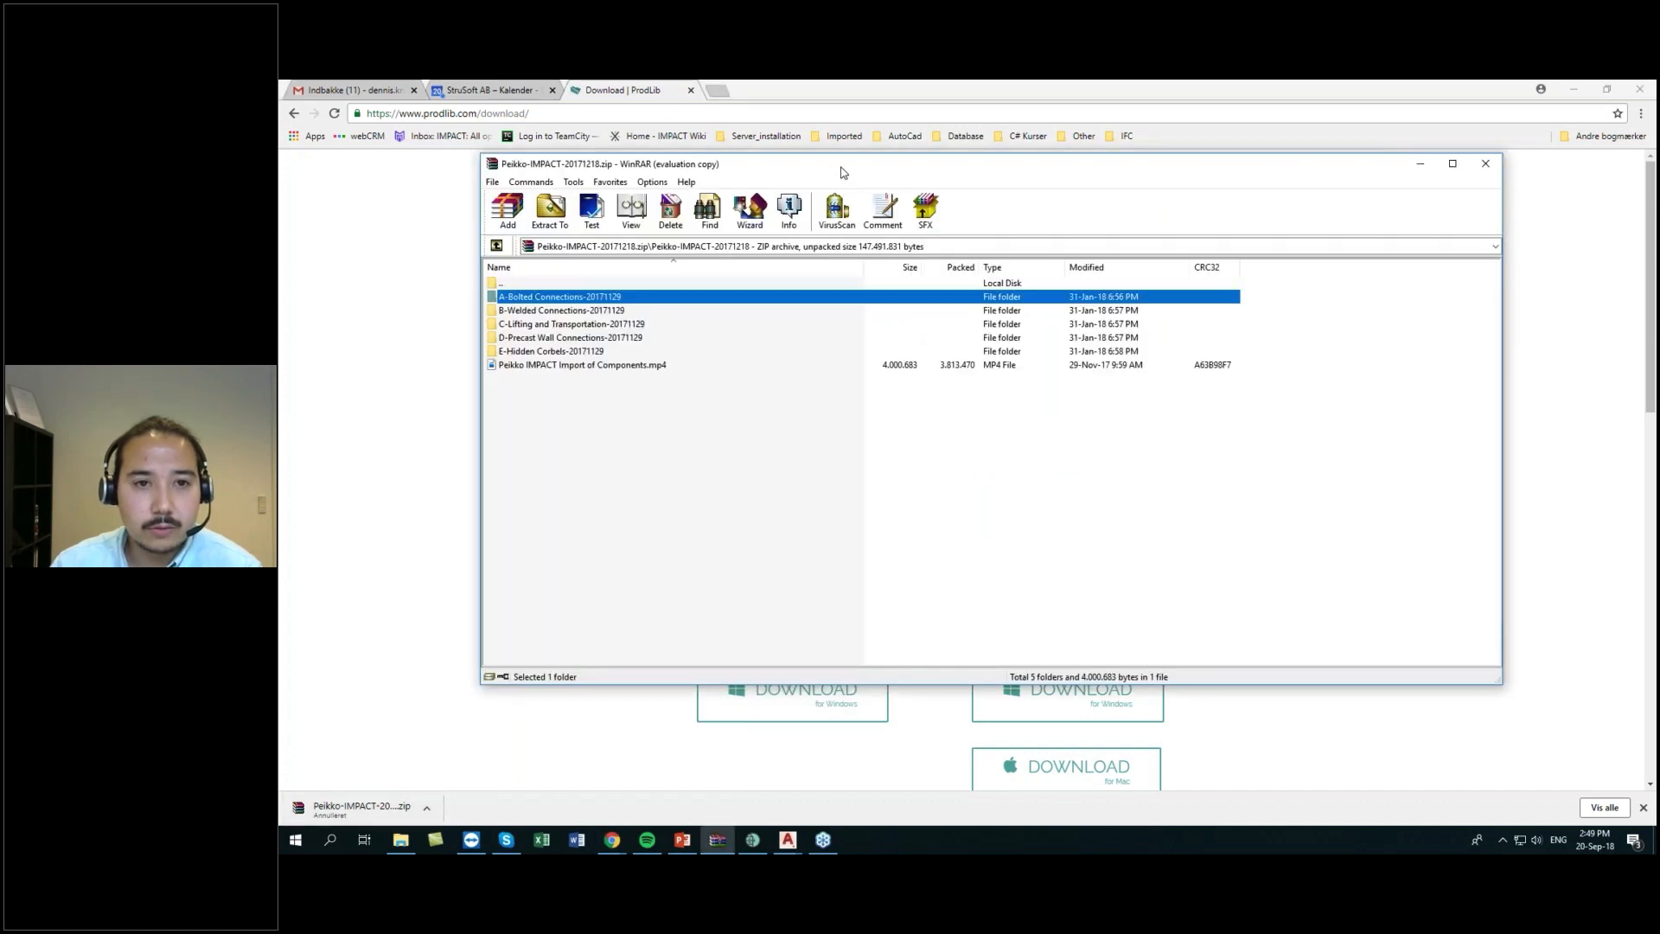
{"action": "left_click_drag", "start_coordinate": [851, 173], "coordinate": [848, 160]}
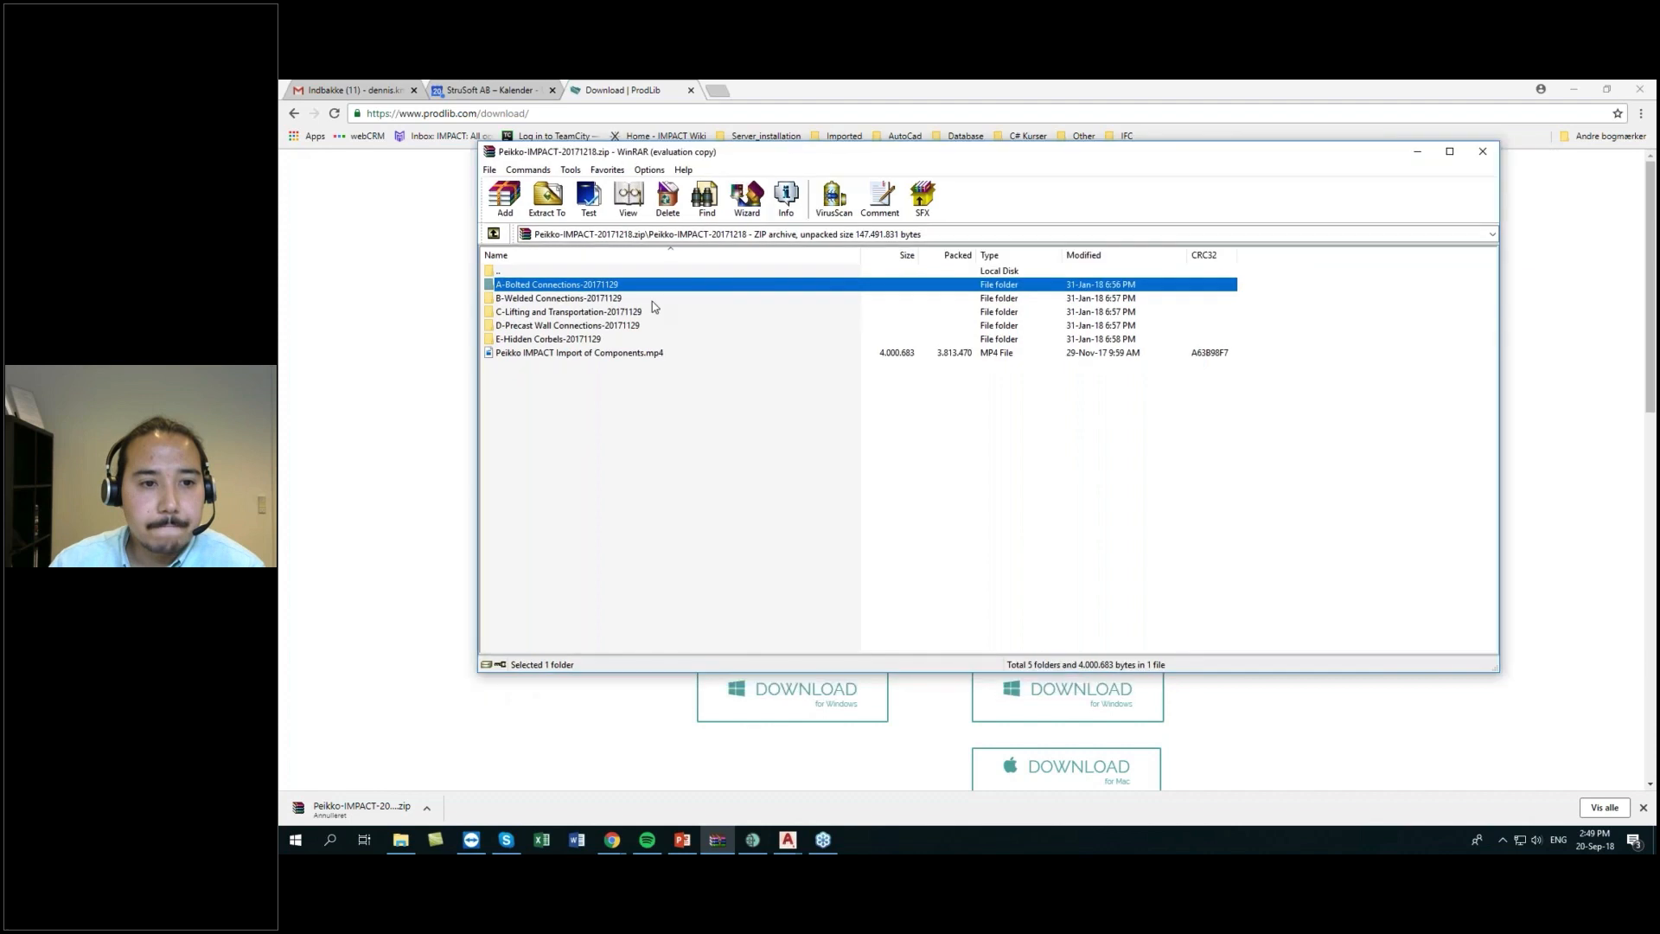
{"action": "left_click", "coordinate": [597, 354]}
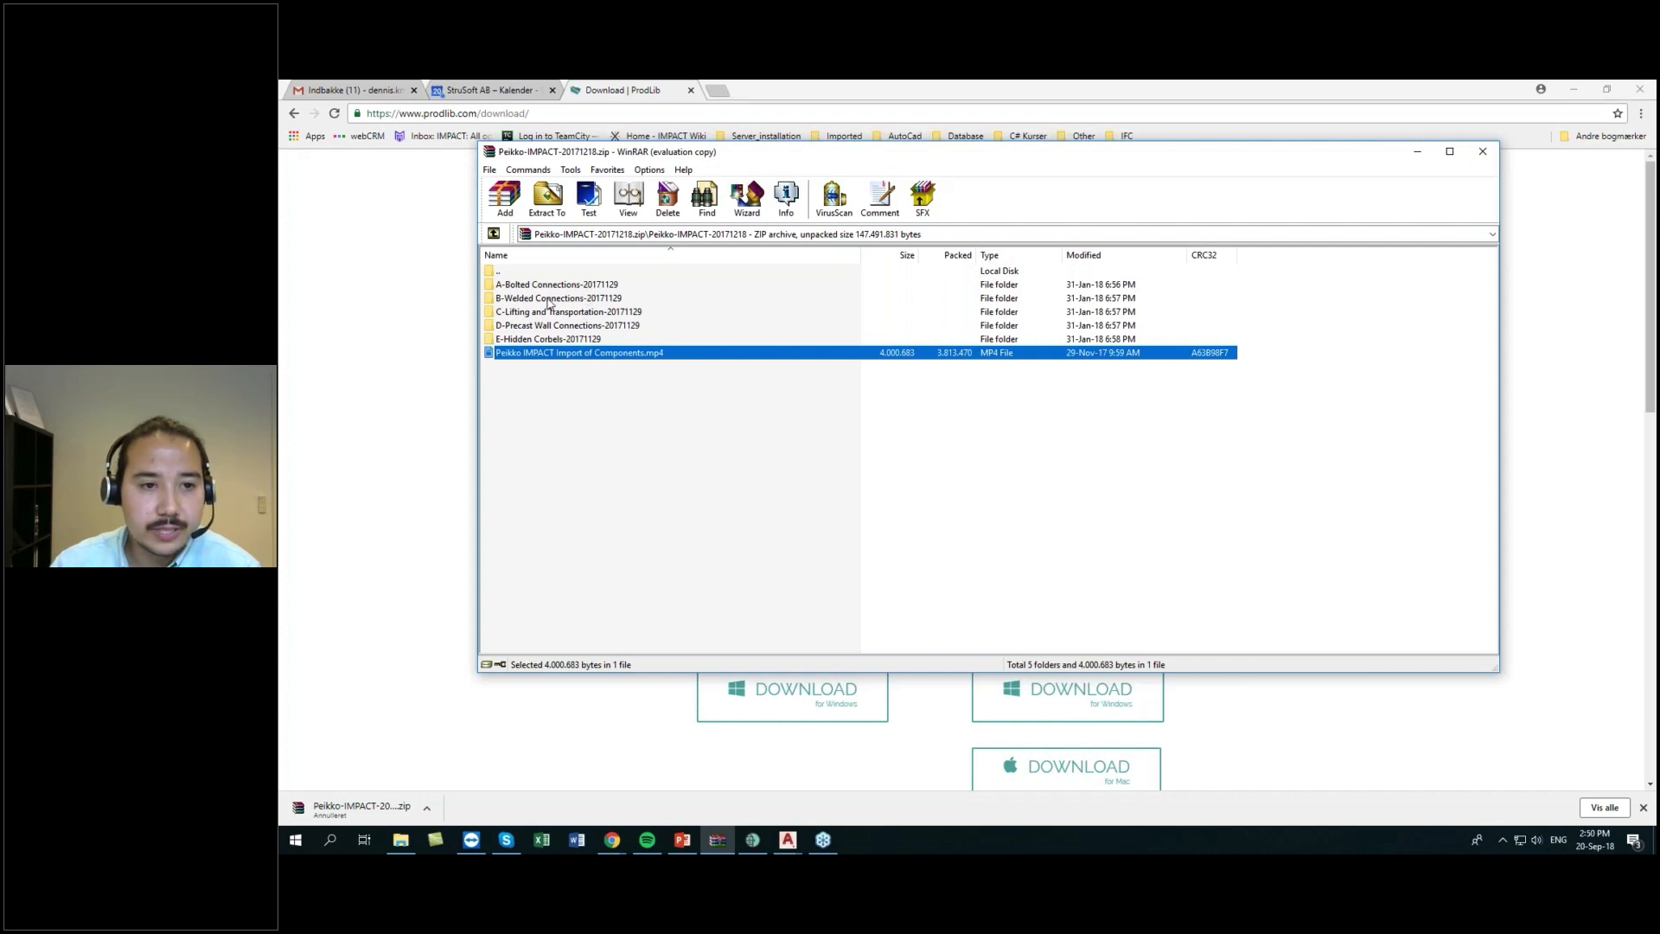
{"action": "double_click", "coordinate": [562, 327]}
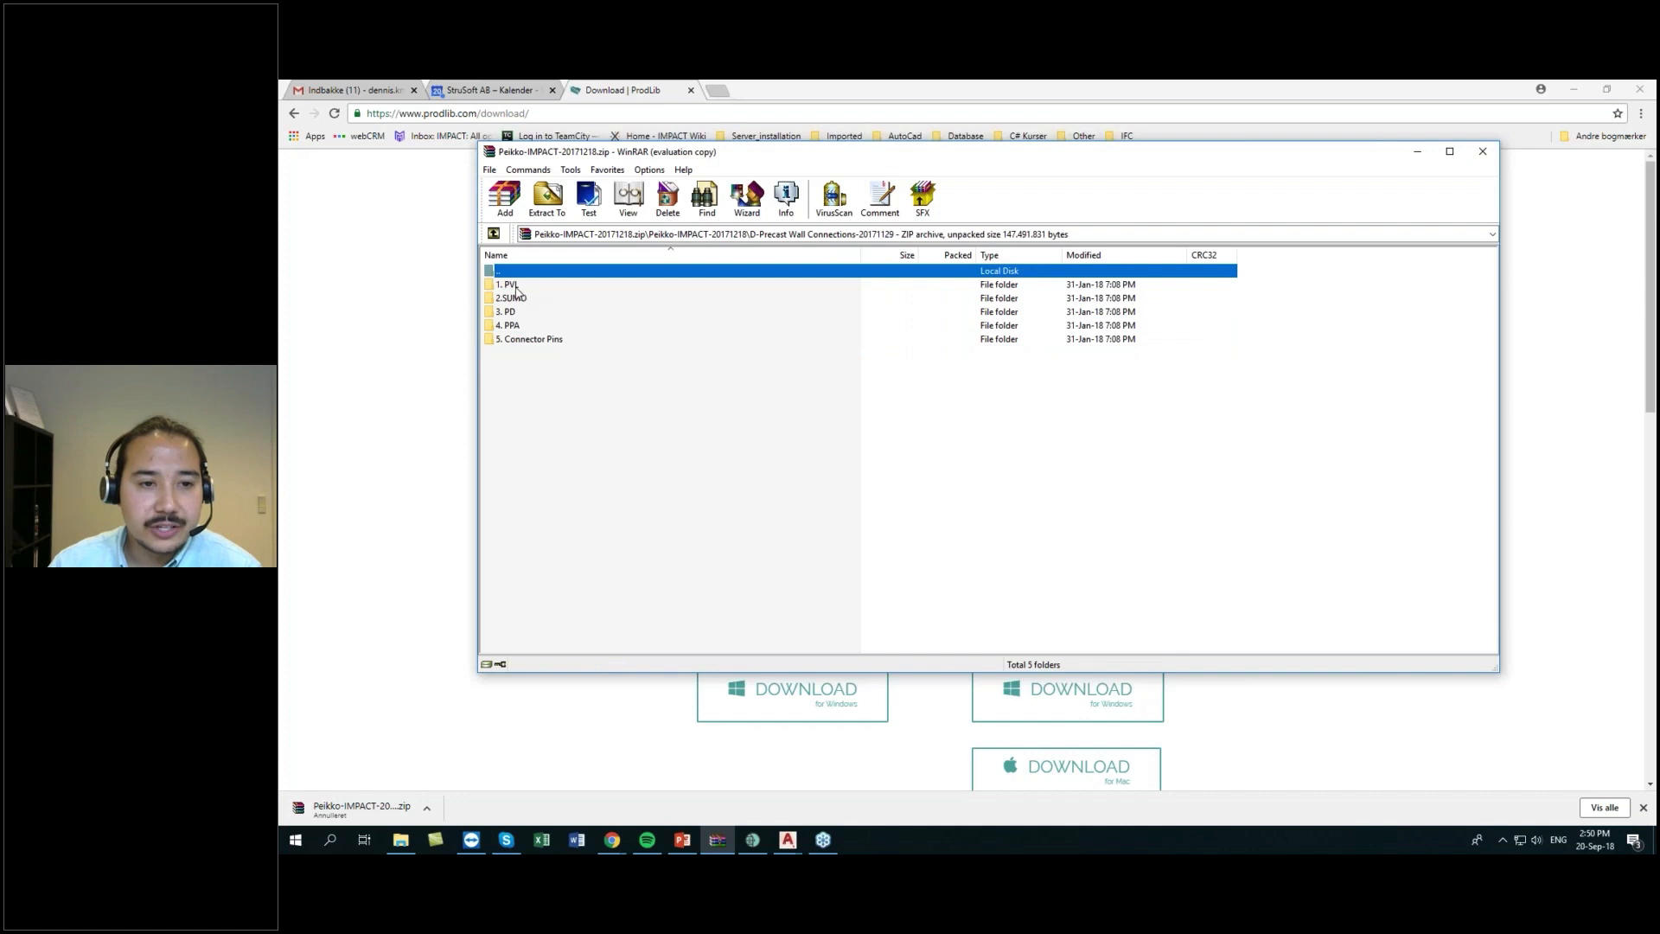
{"action": "double_click", "coordinate": [529, 286]}
- Examine the PVL 60, 80, 100, 120 and 140 ImpactComponents files in the 1. PVL folder
{"action": "left_click", "coordinate": [607, 285]}
{"action": "left_click", "coordinate": [618, 299]}
{"action": "left_click", "coordinate": [630, 311]}
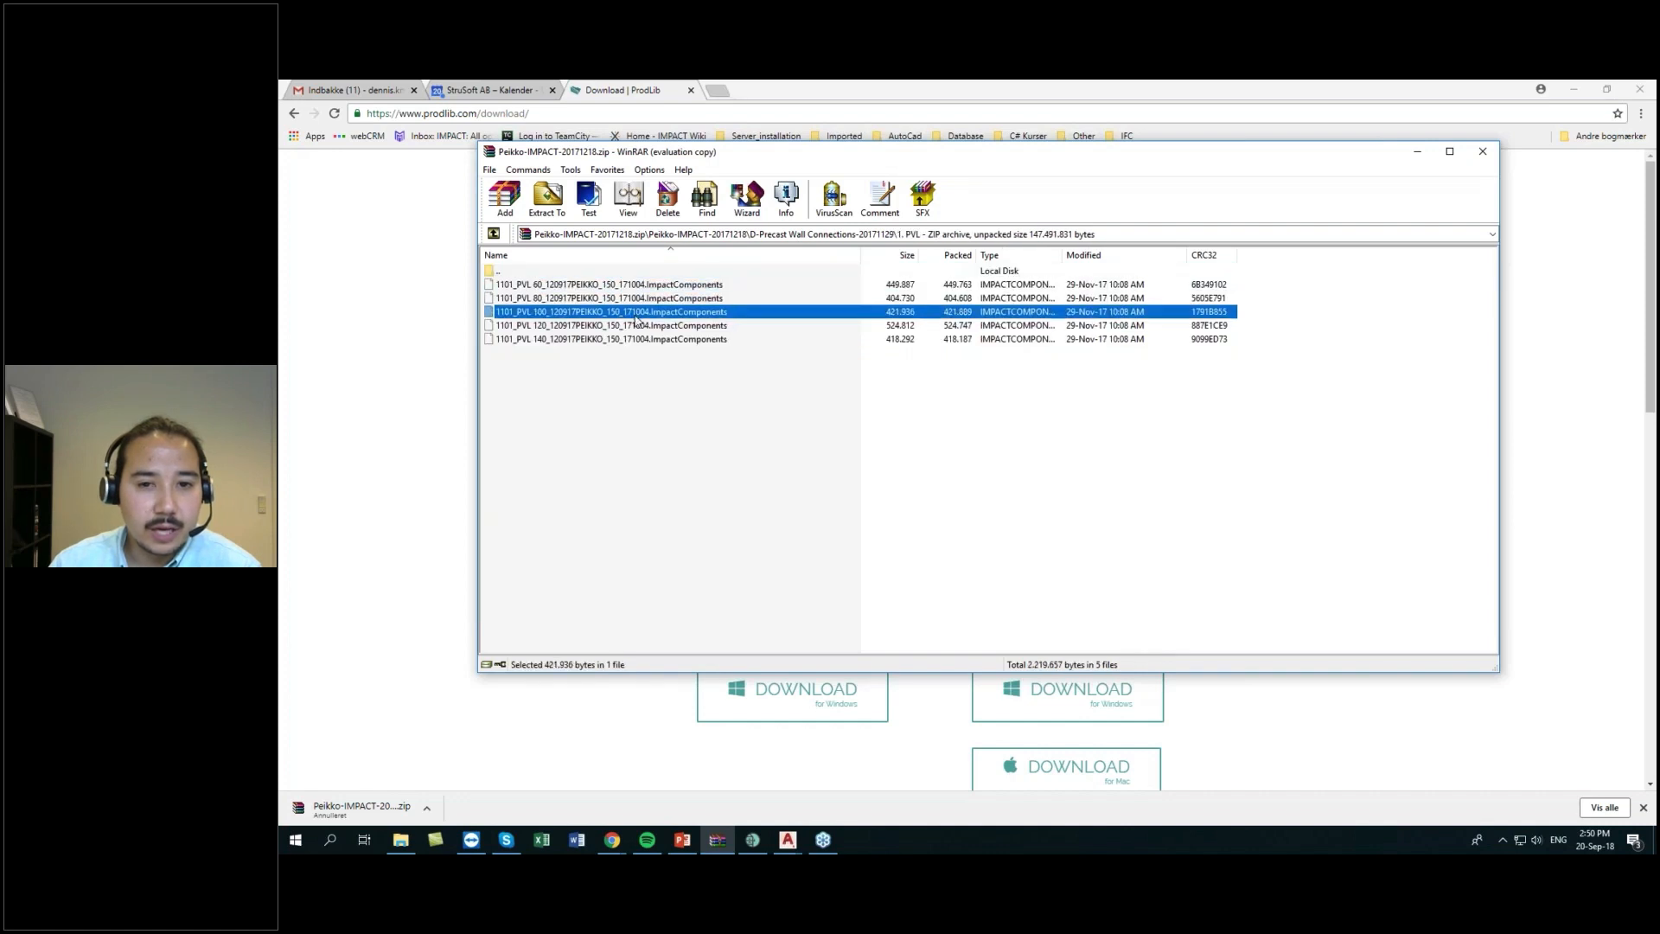
{"action": "left_click", "coordinate": [638, 325]}
{"action": "left_click", "coordinate": [642, 338]}
{"action": "left_click", "coordinate": [667, 284]}
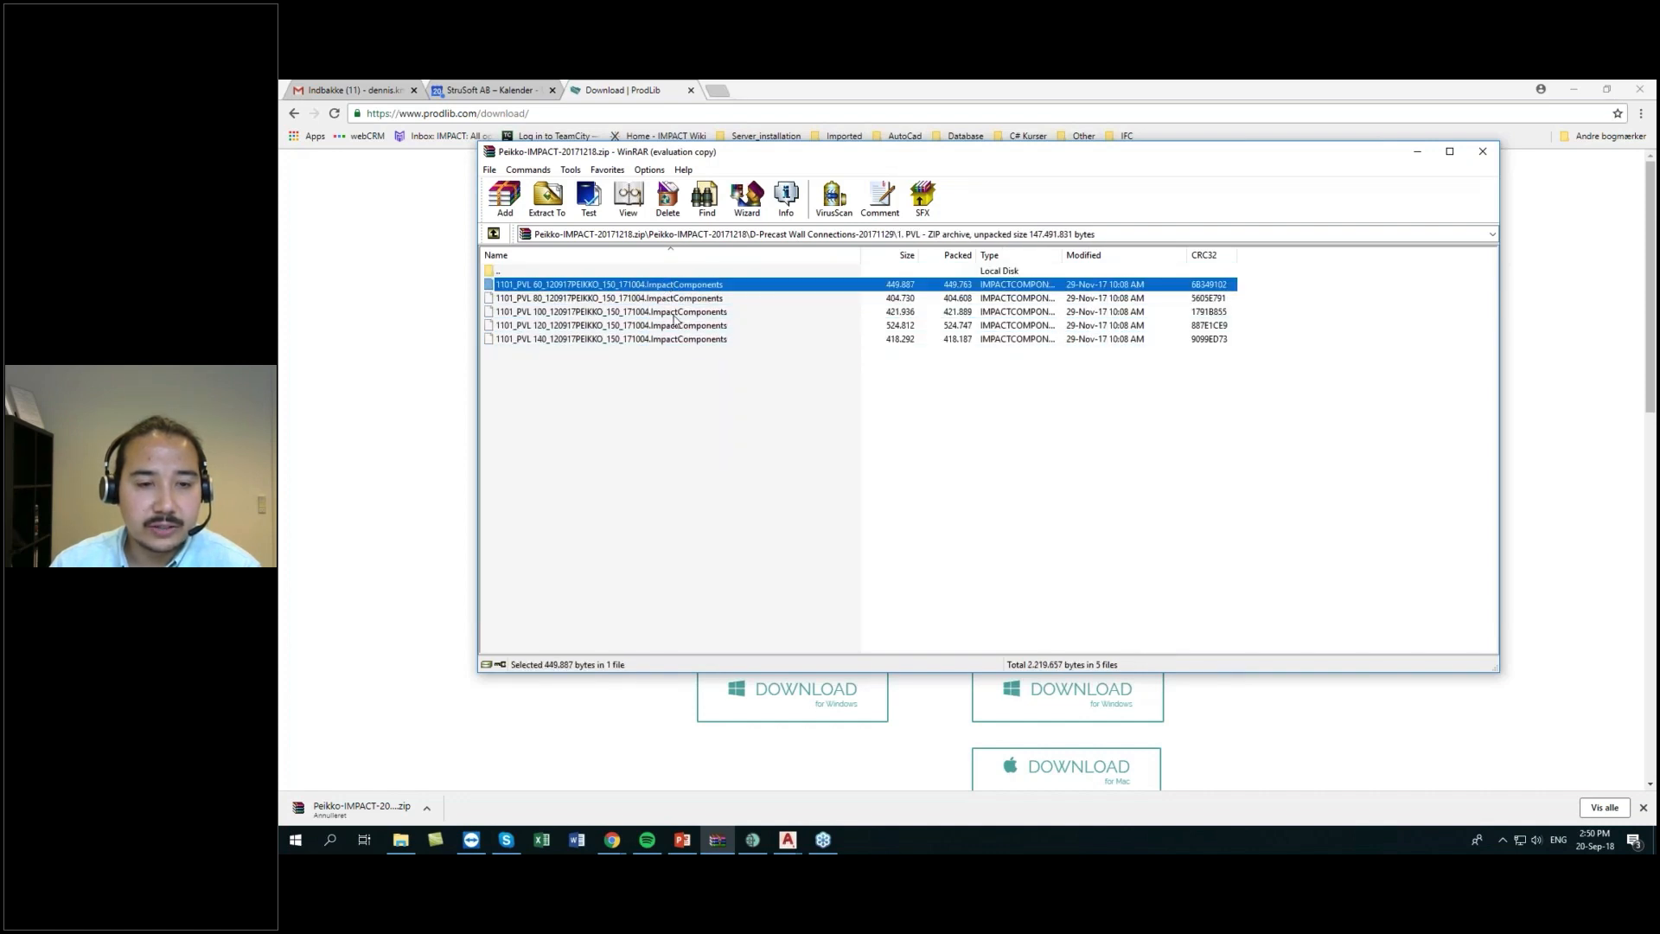
{"action": "left_click", "coordinate": [682, 298]}
{"action": "left_click", "coordinate": [636, 311]}
{"action": "left_click", "coordinate": [633, 325]}
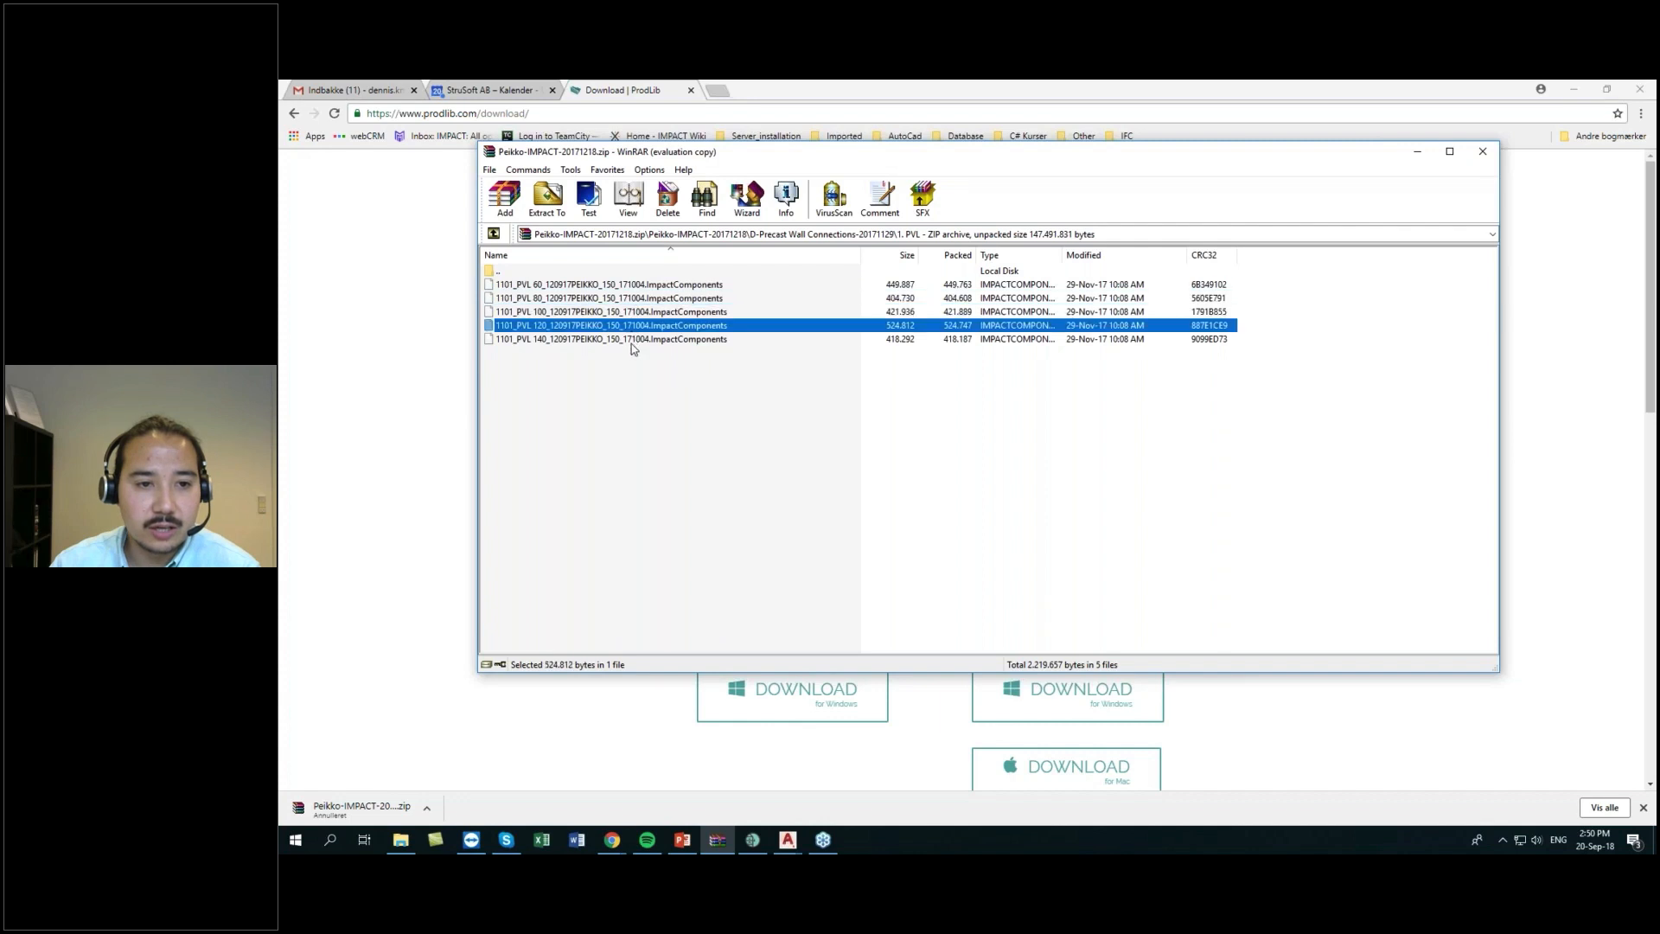
{"action": "left_click", "coordinate": [630, 338]}
{"action": "double_click", "coordinate": [501, 273]}
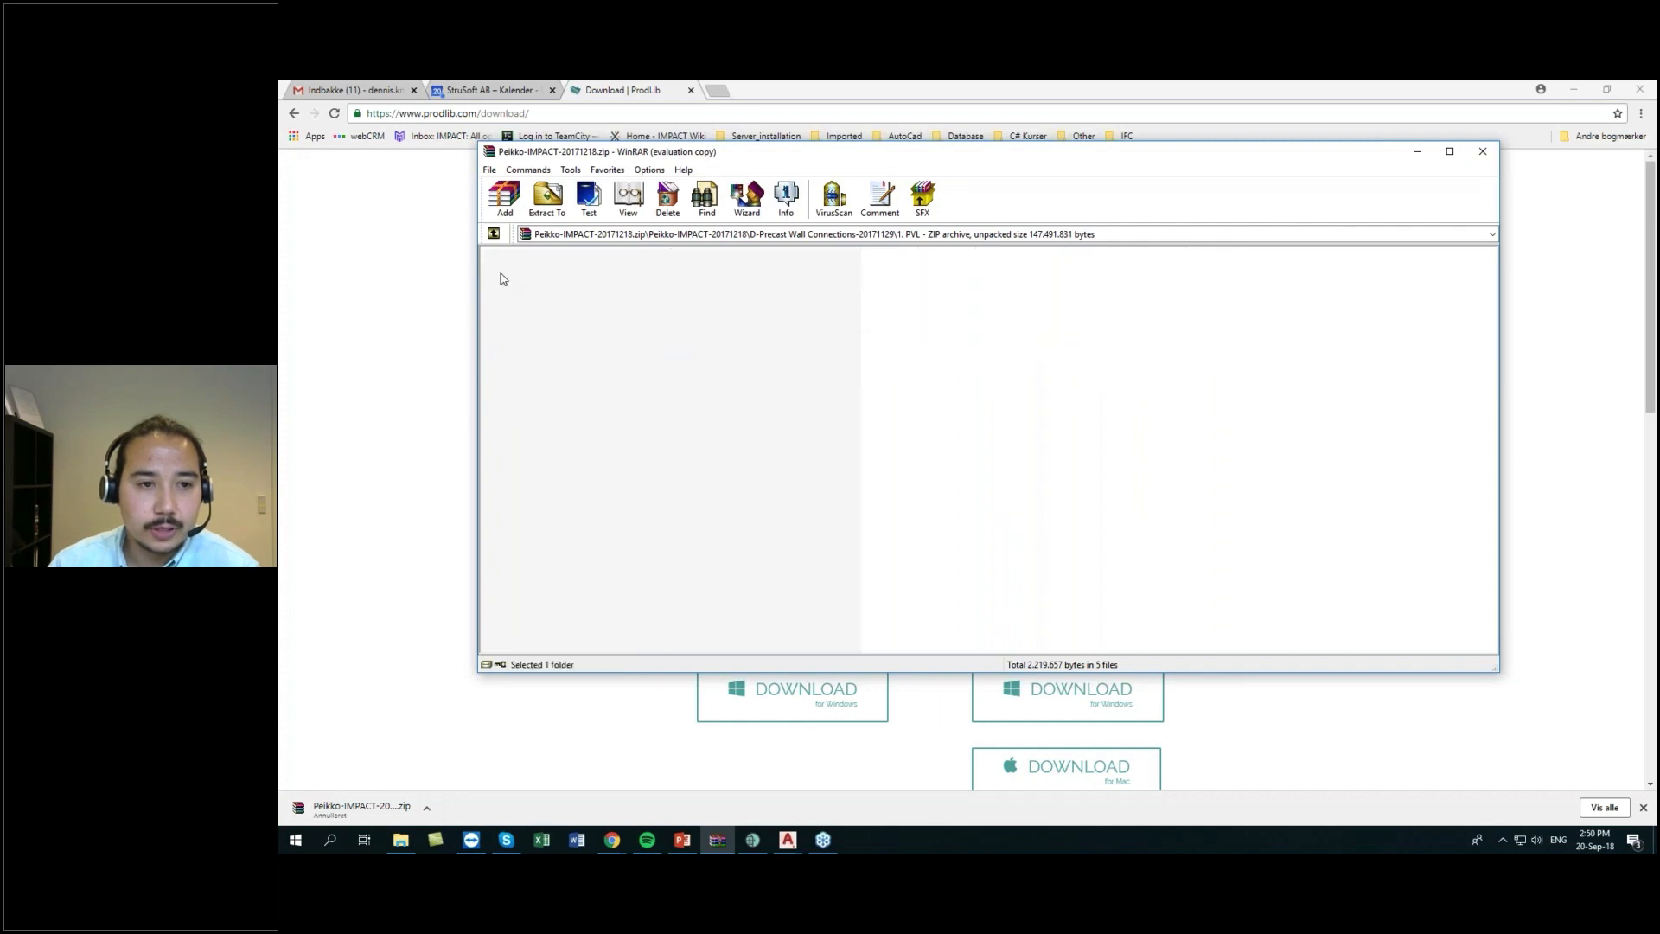
{"action": "double_click", "coordinate": [515, 288]}
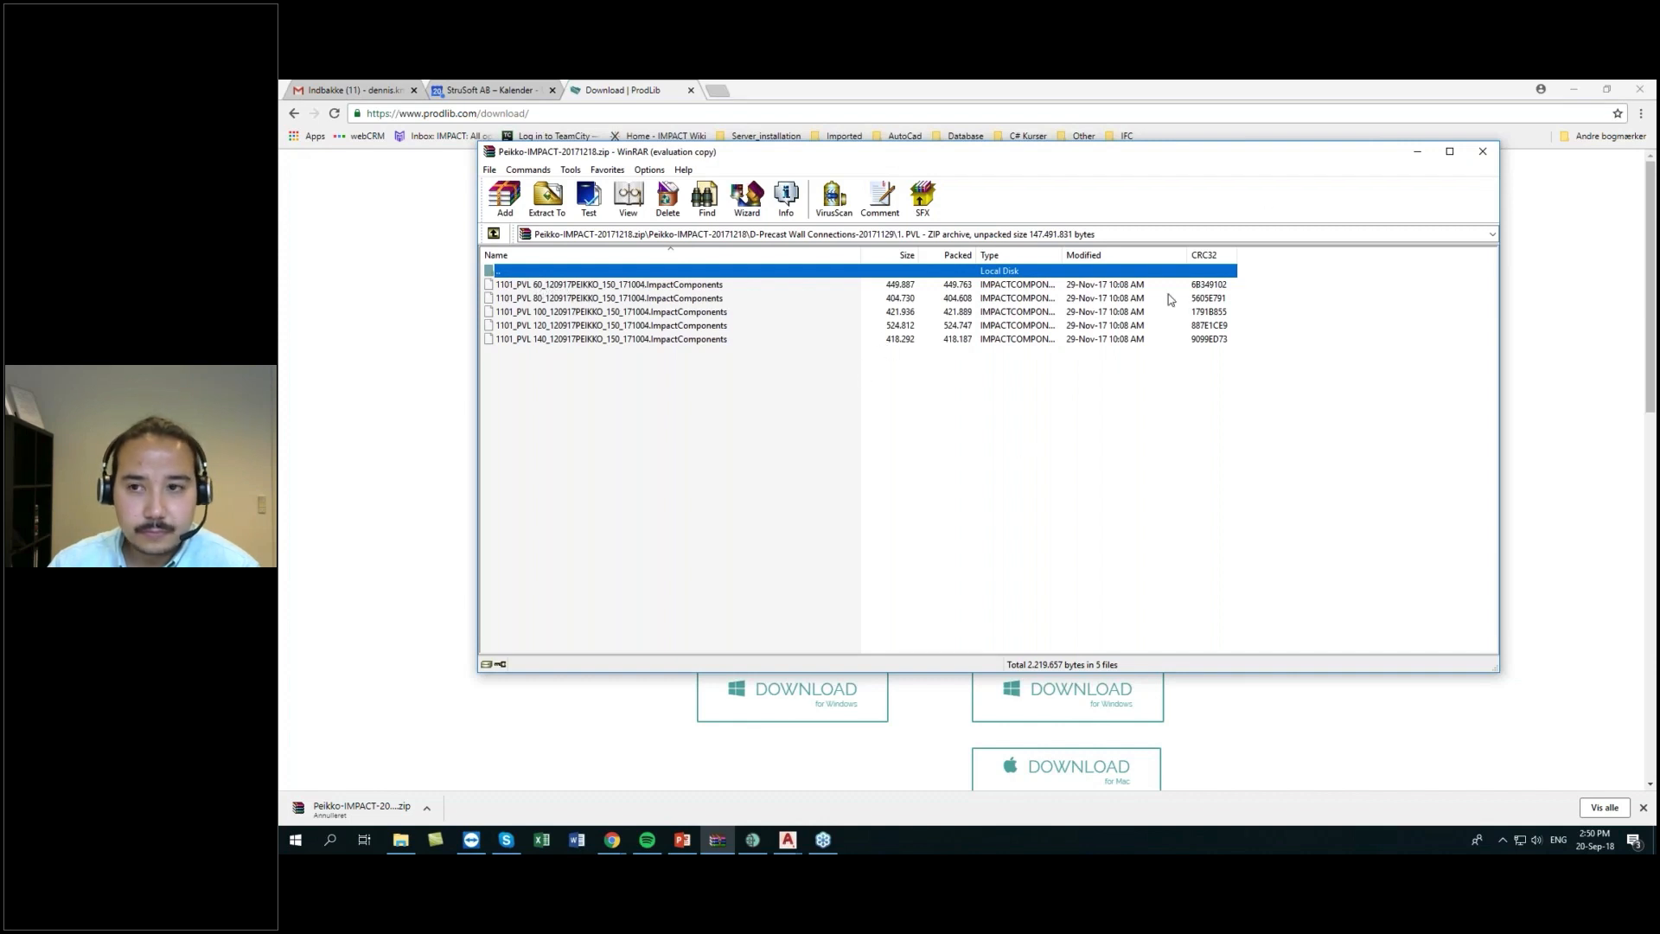
- Switch to IMPACT Project Manager and choose 1101_PVL 60_120917PEIKKO_150_171004.ImpactComponents from the desktop as the component import file
{"action": "left_click", "coordinate": [1432, 153]}
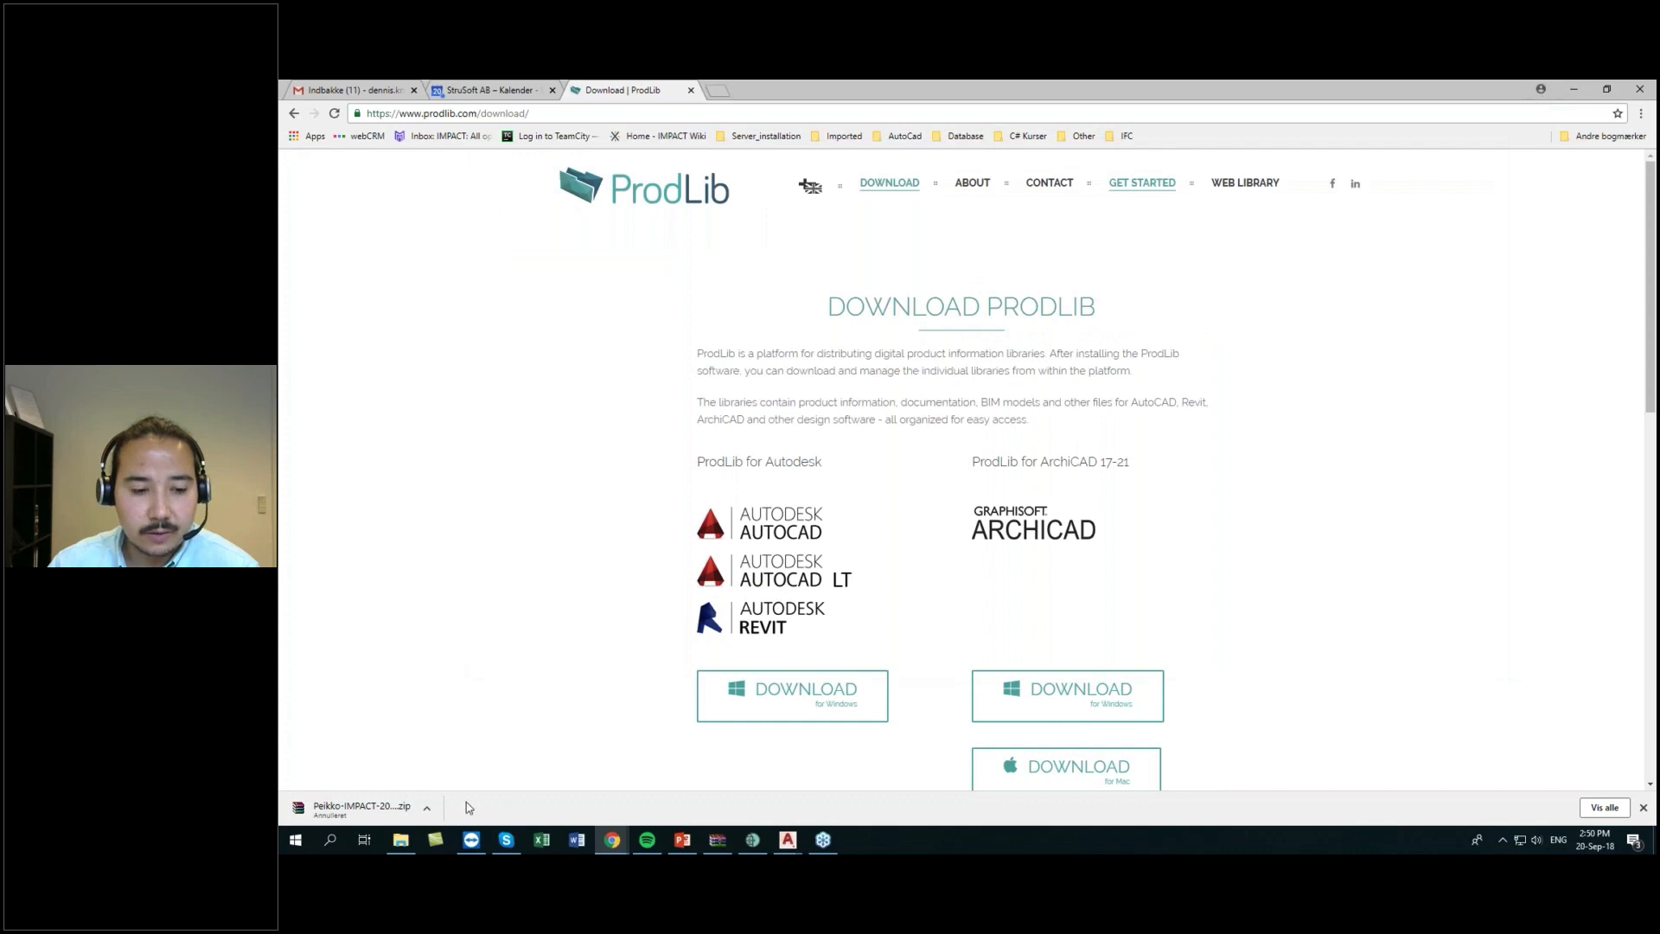
{"action": "left_click", "coordinate": [752, 837]}
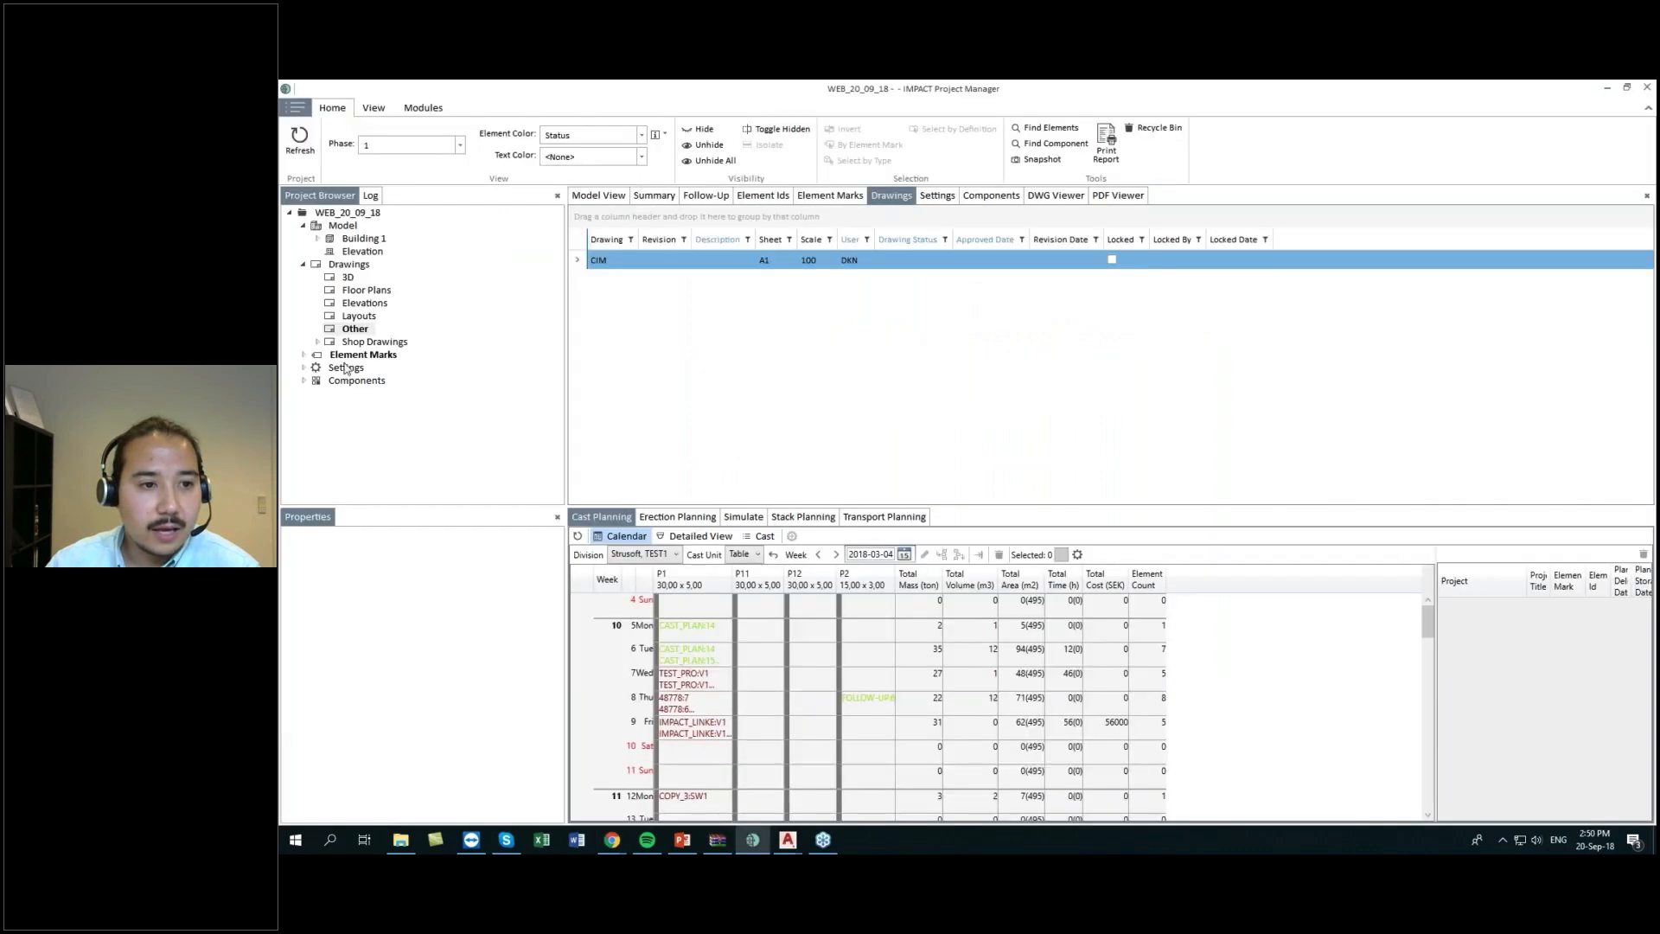
{"action": "left_click", "coordinate": [328, 383]}
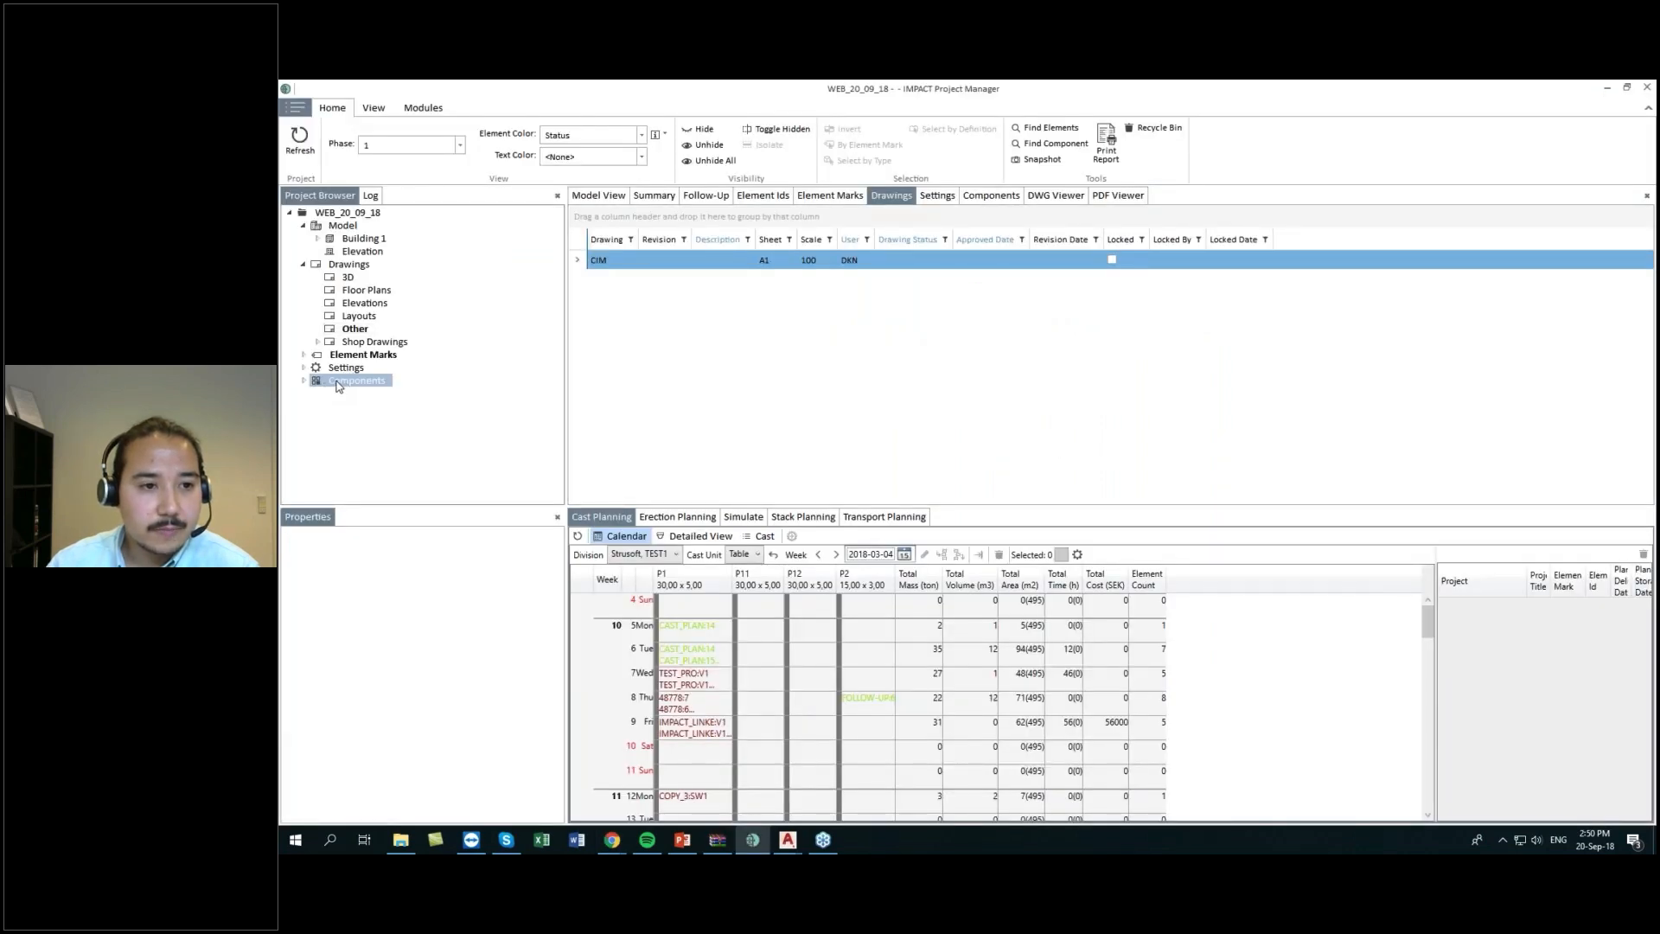
{"action": "right_click", "coordinate": [359, 381]}
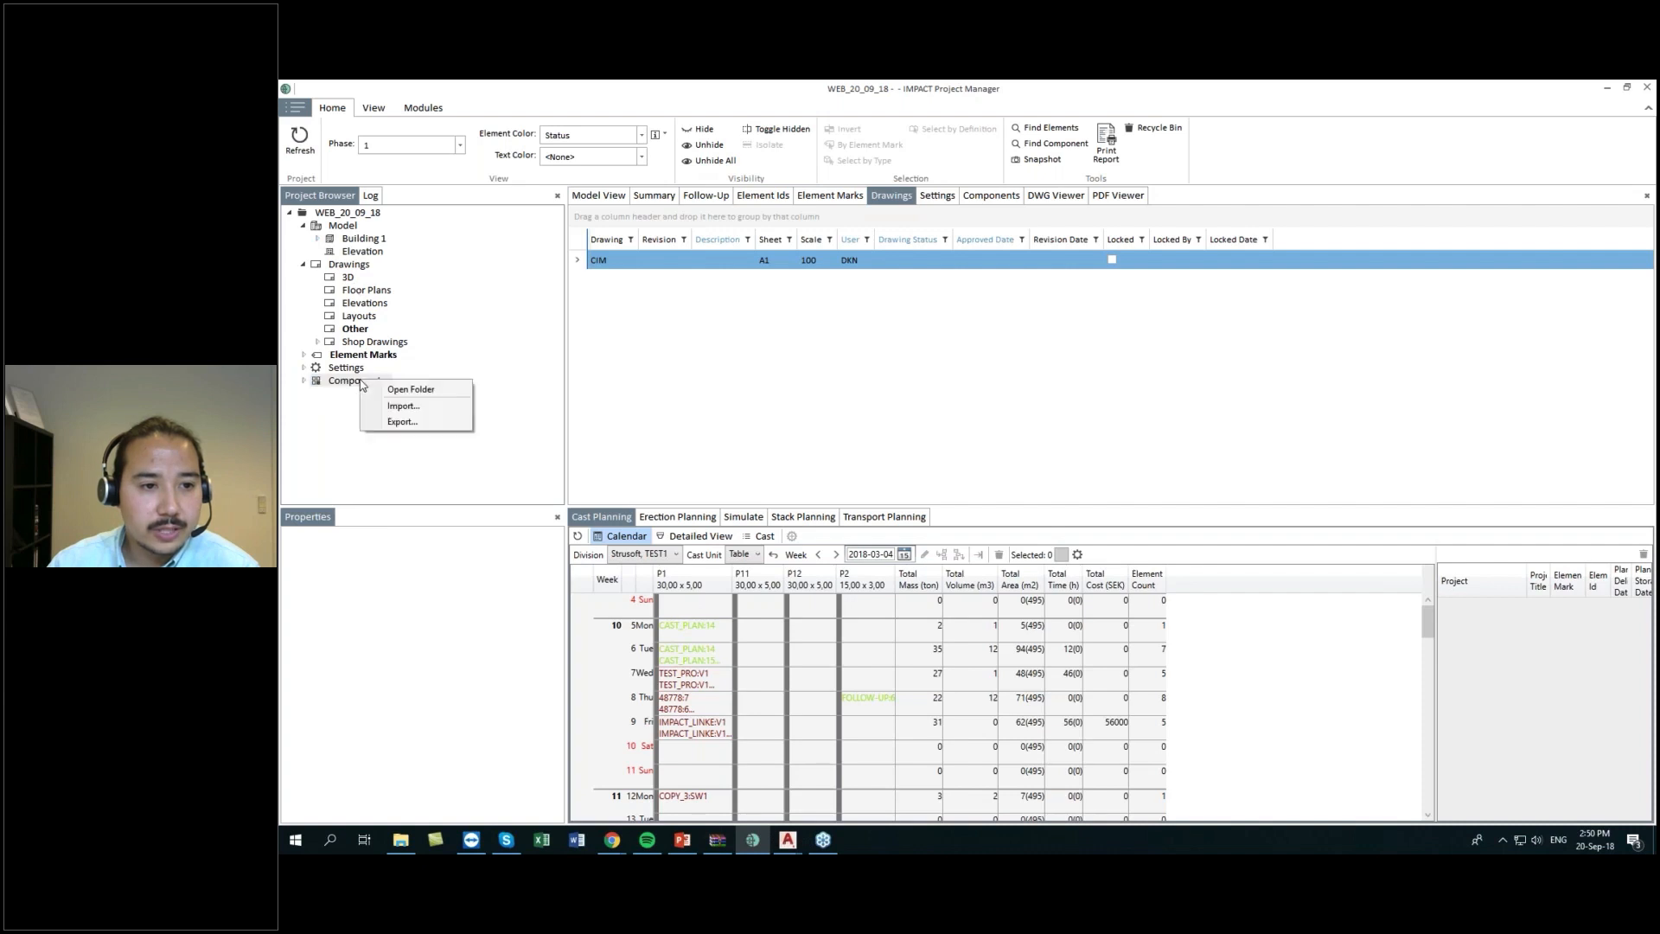
{"action": "left_click", "coordinate": [402, 406]}
{"action": "left_click", "coordinate": [655, 177]}
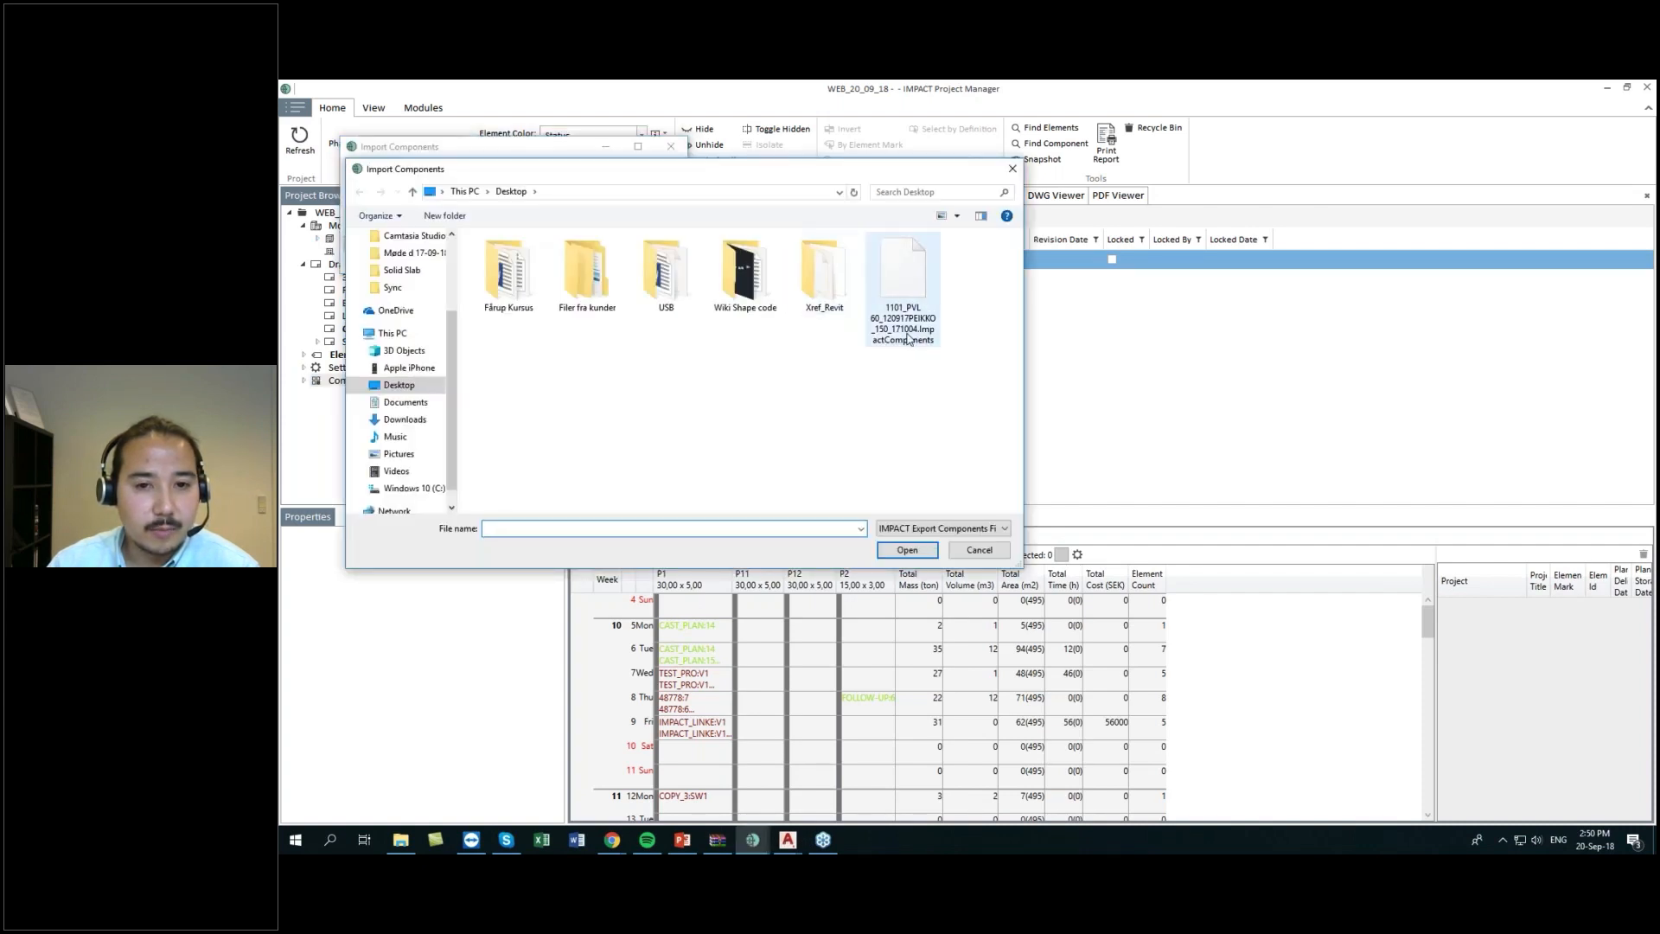
{"action": "left_click", "coordinate": [908, 337]}
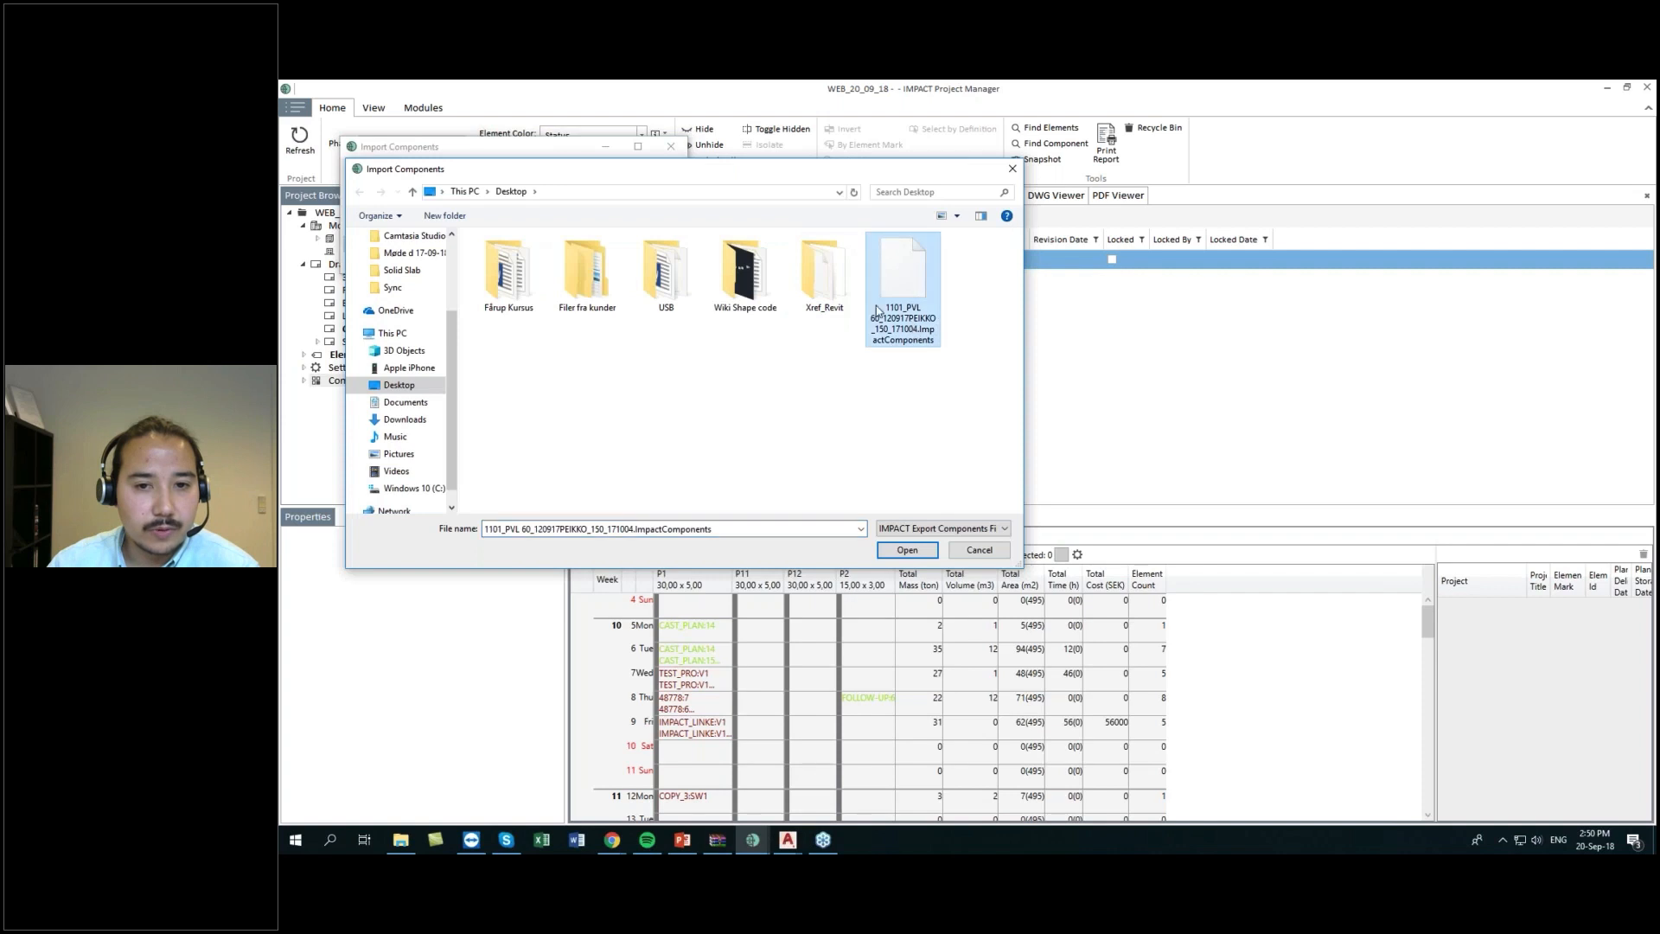
{"action": "left_click", "coordinate": [899, 556]}
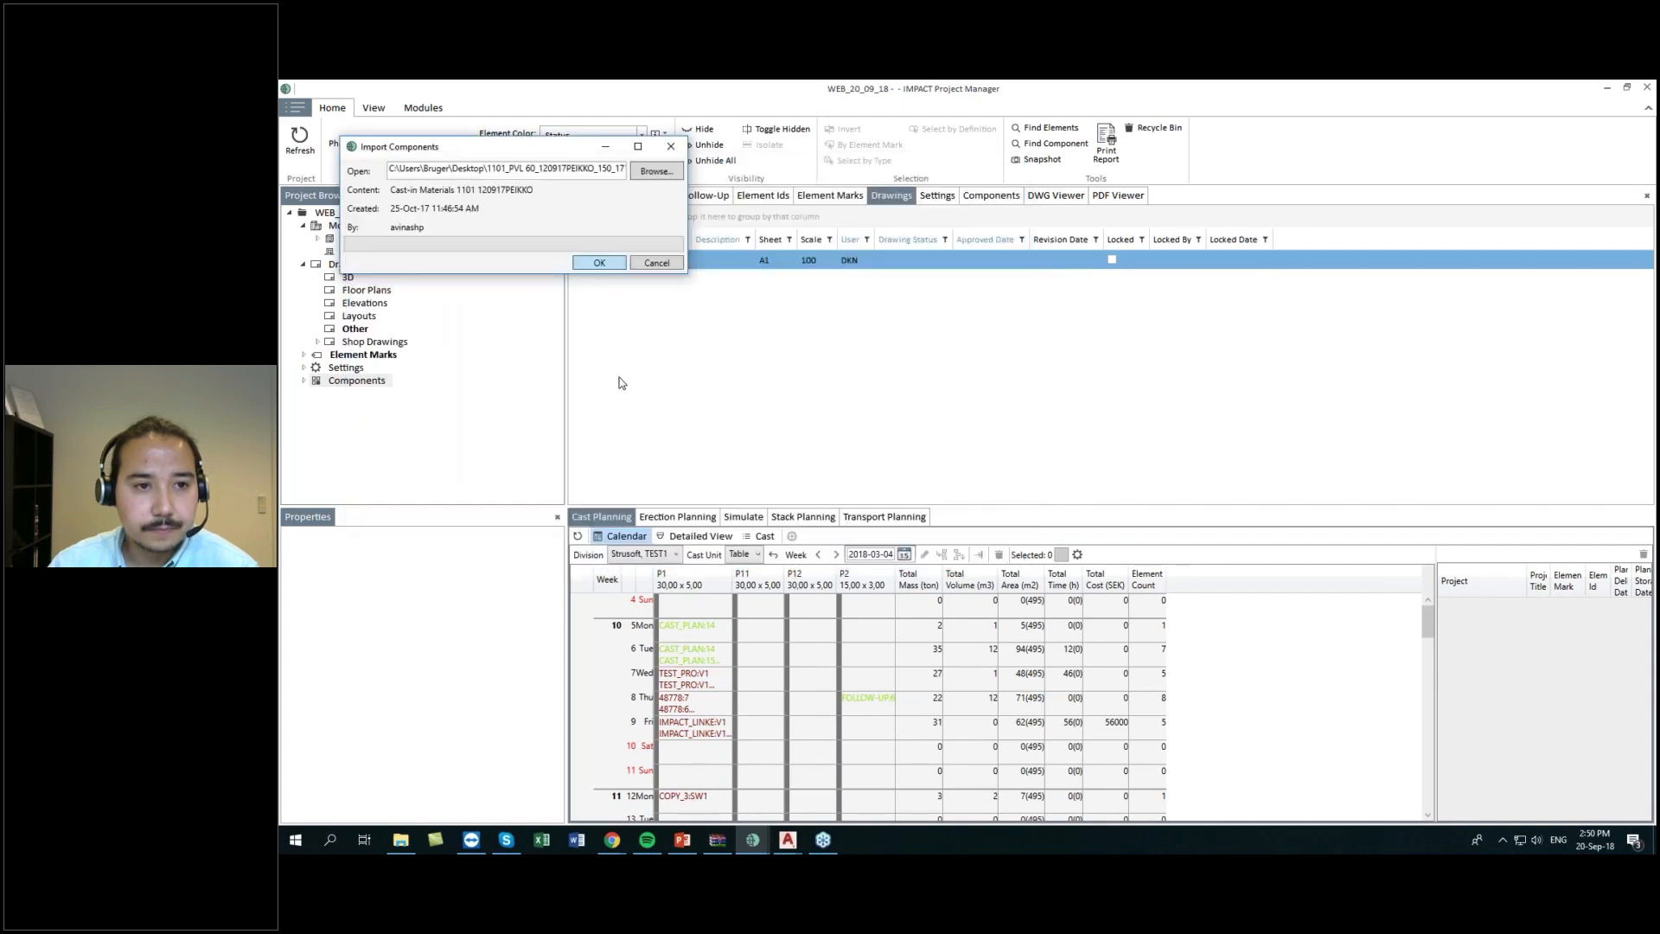
- Import the PVL 60 cast-in material from the chosen file into the project's components
{"action": "key", "text": "Return"}
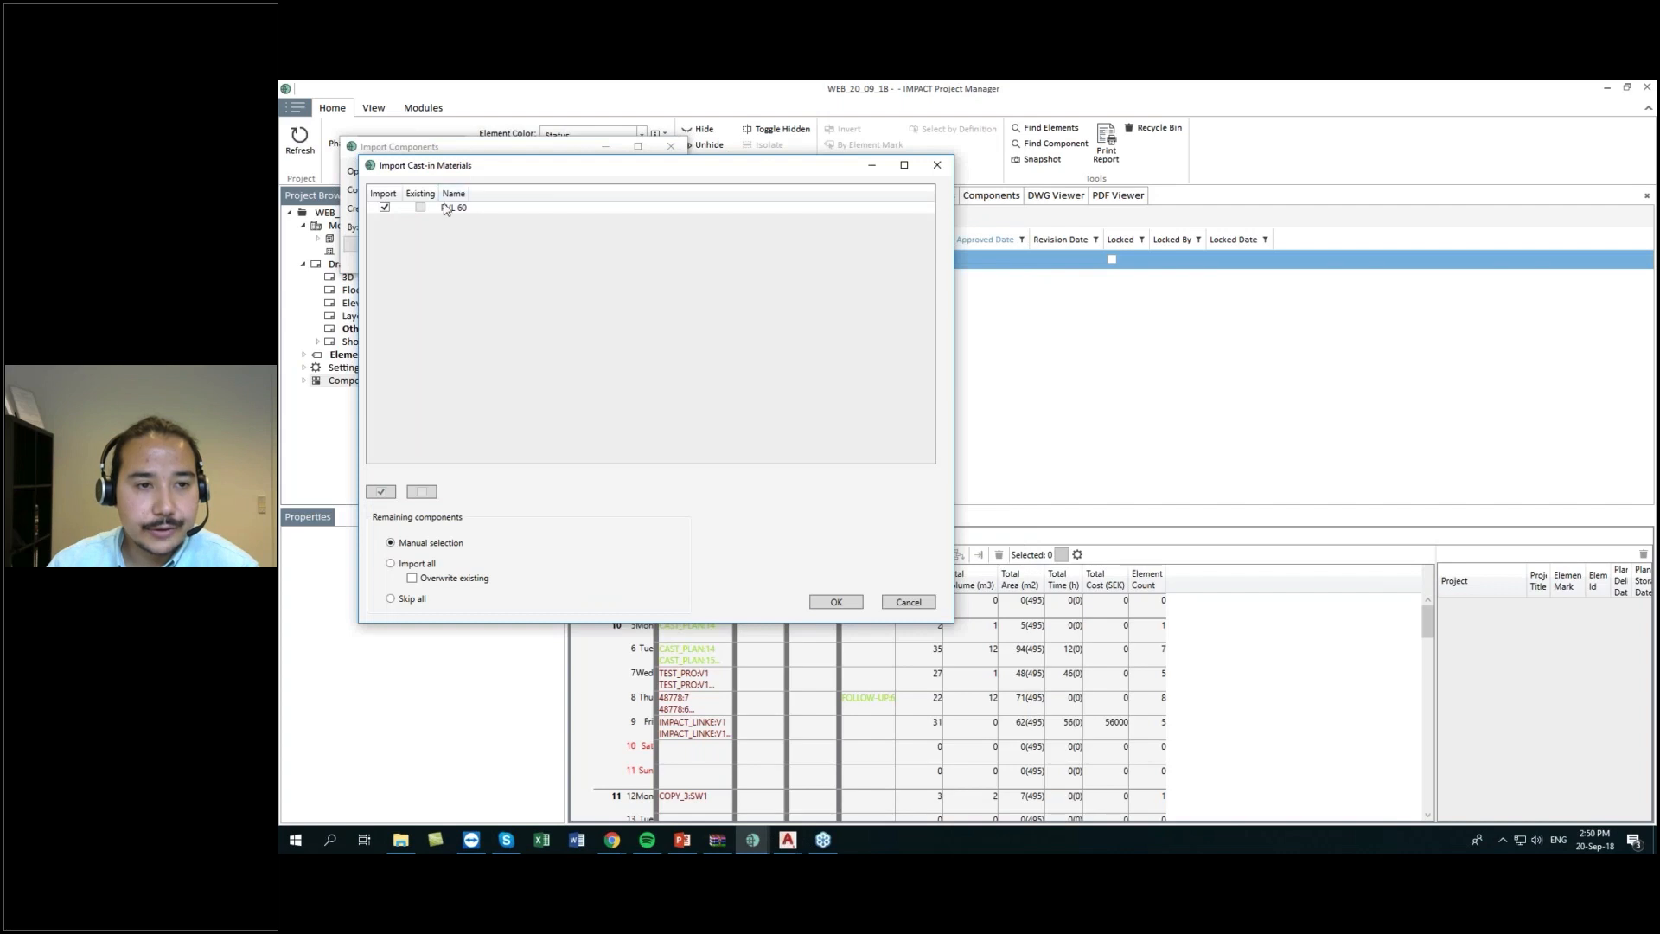
{"action": "left_click", "coordinate": [385, 208]}
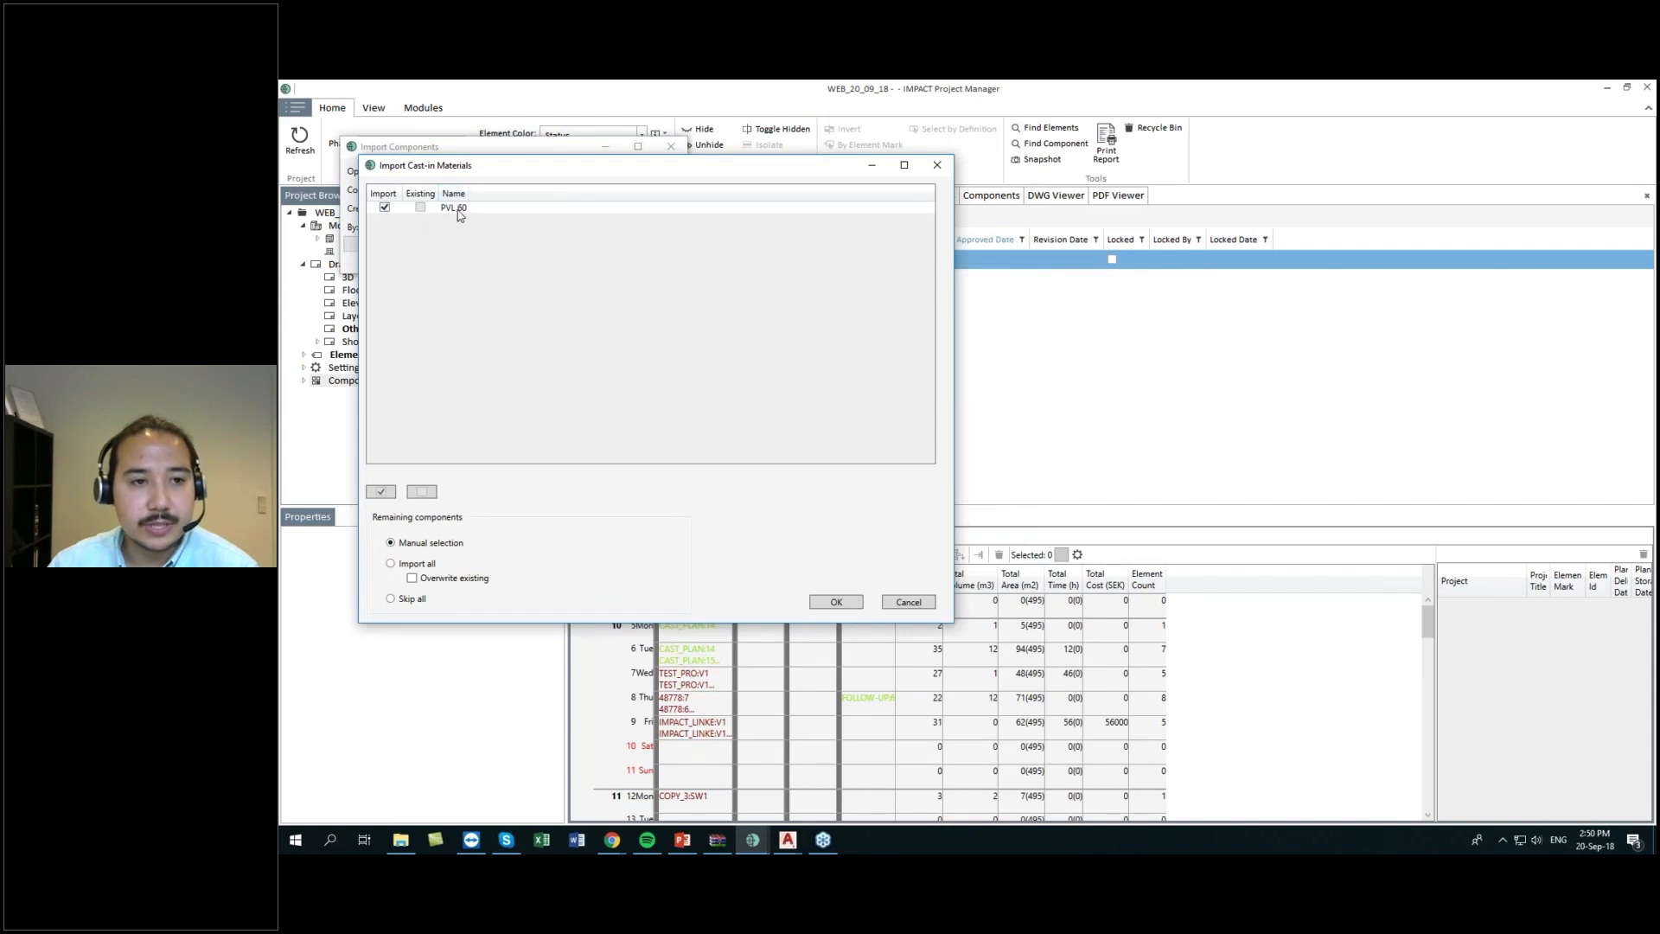
{"action": "left_click", "coordinate": [826, 602]}
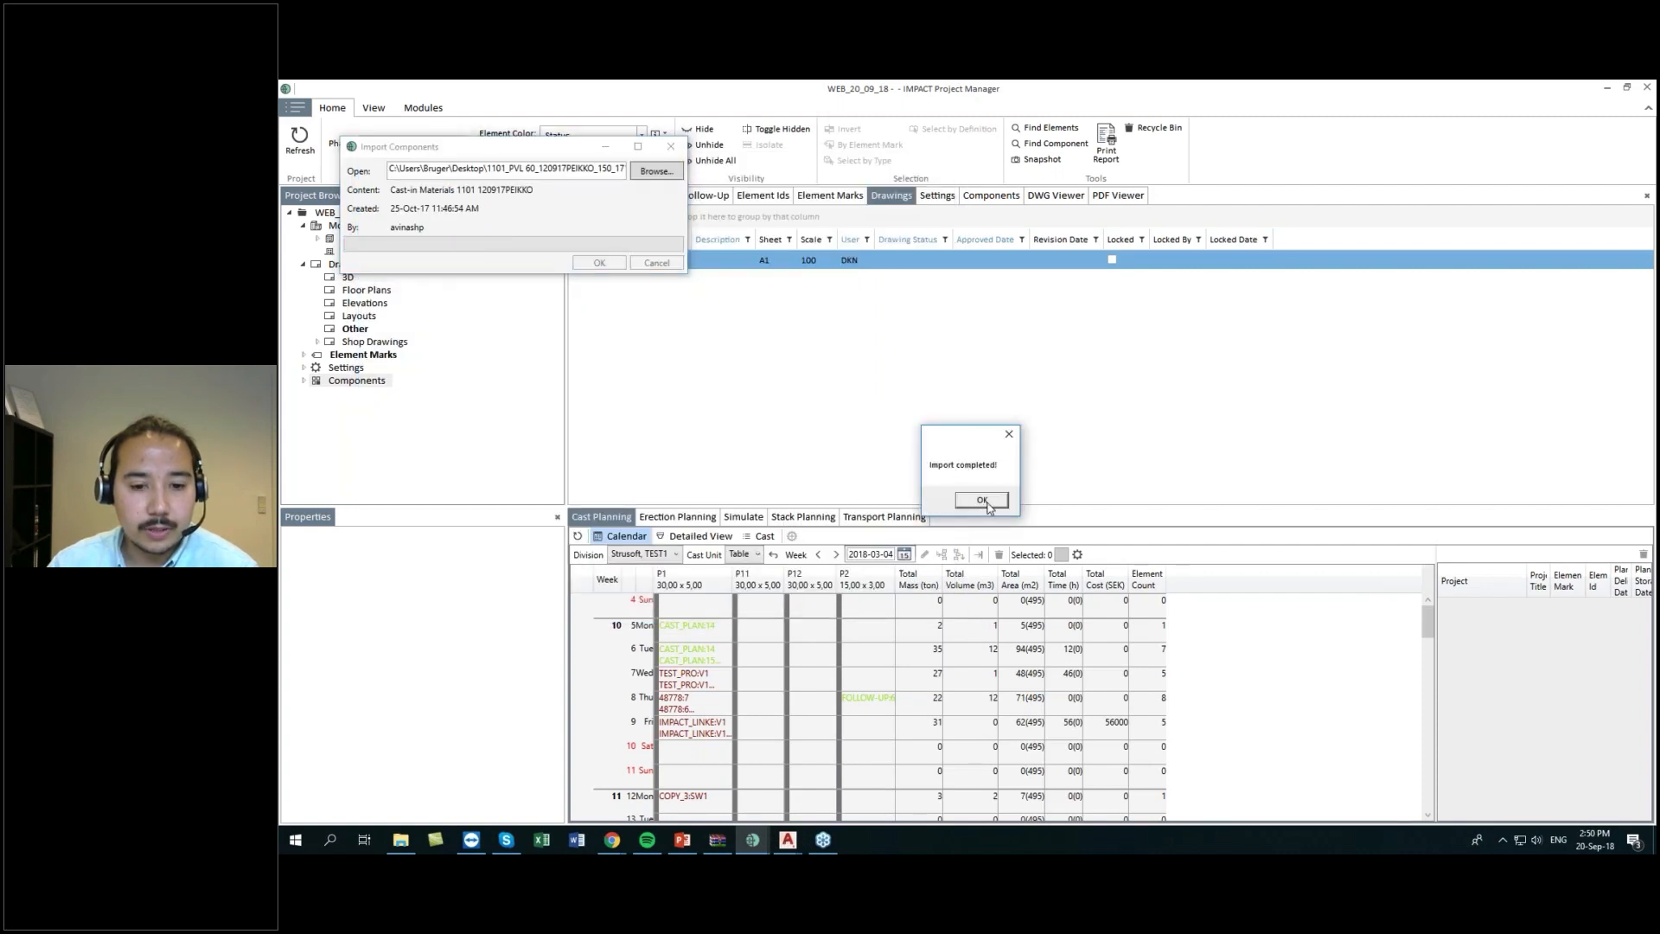
{"action": "left_click", "coordinate": [982, 500]}
- Switch to the CIM.dwg drawing in AutoCAD with its window maximized and close the Peikko library
{"action": "mouse_move", "coordinate": [788, 842]}
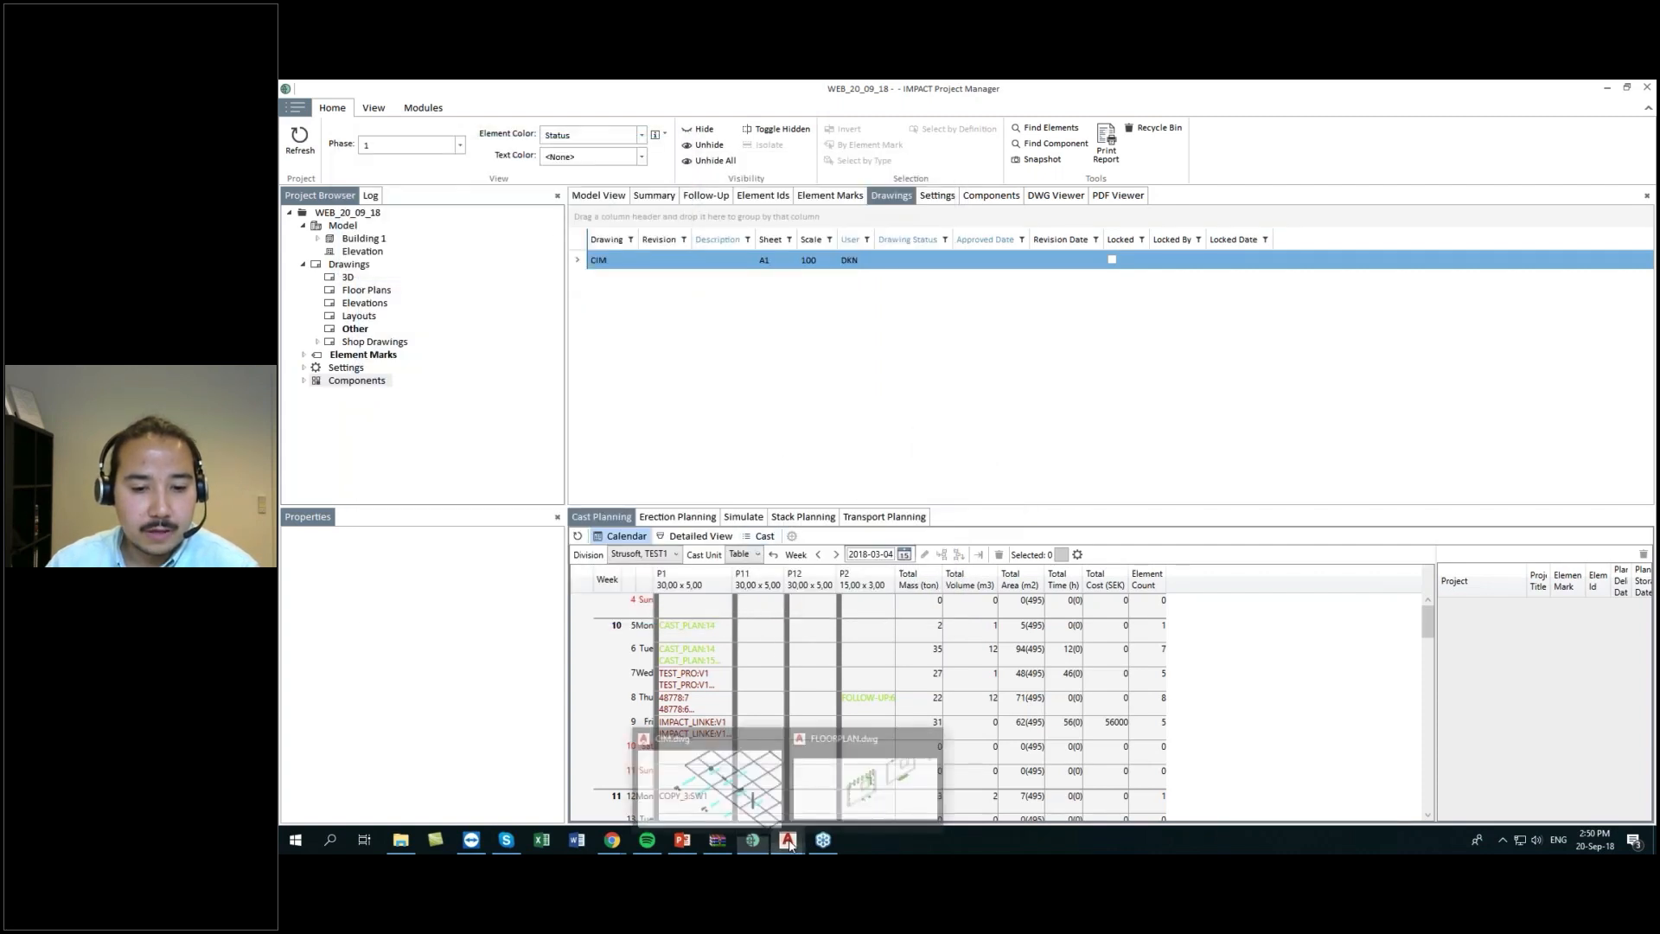
{"action": "left_click", "coordinate": [736, 777]}
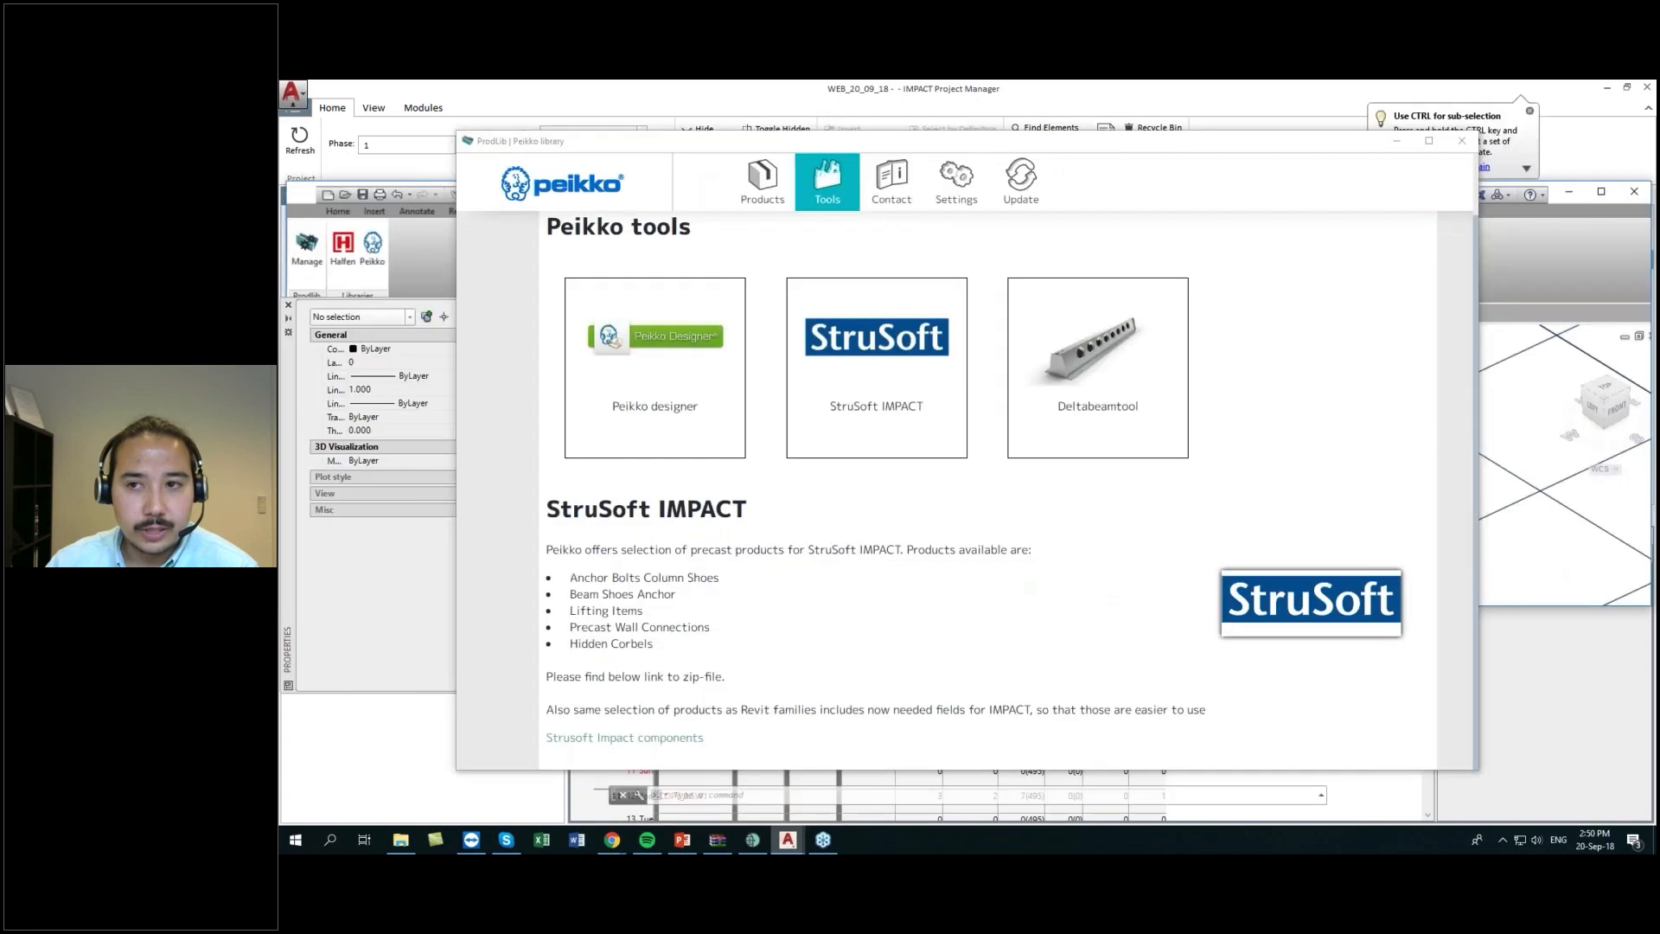
{"action": "left_click", "coordinate": [1461, 145]}
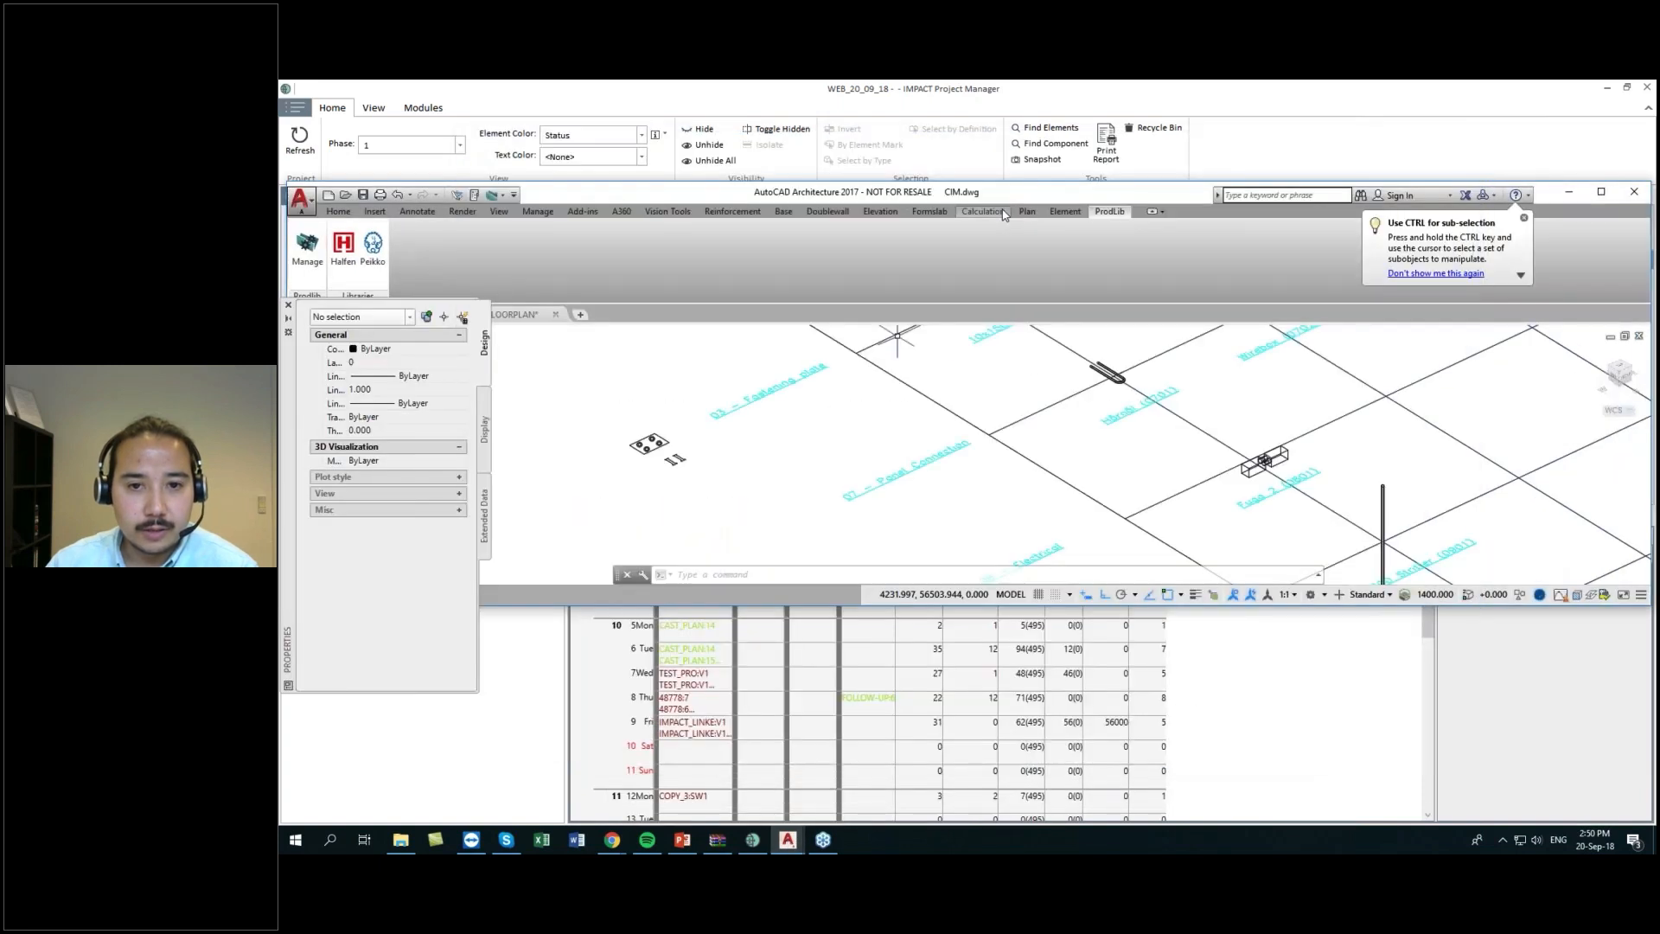
{"action": "double_click", "coordinate": [1020, 190]}
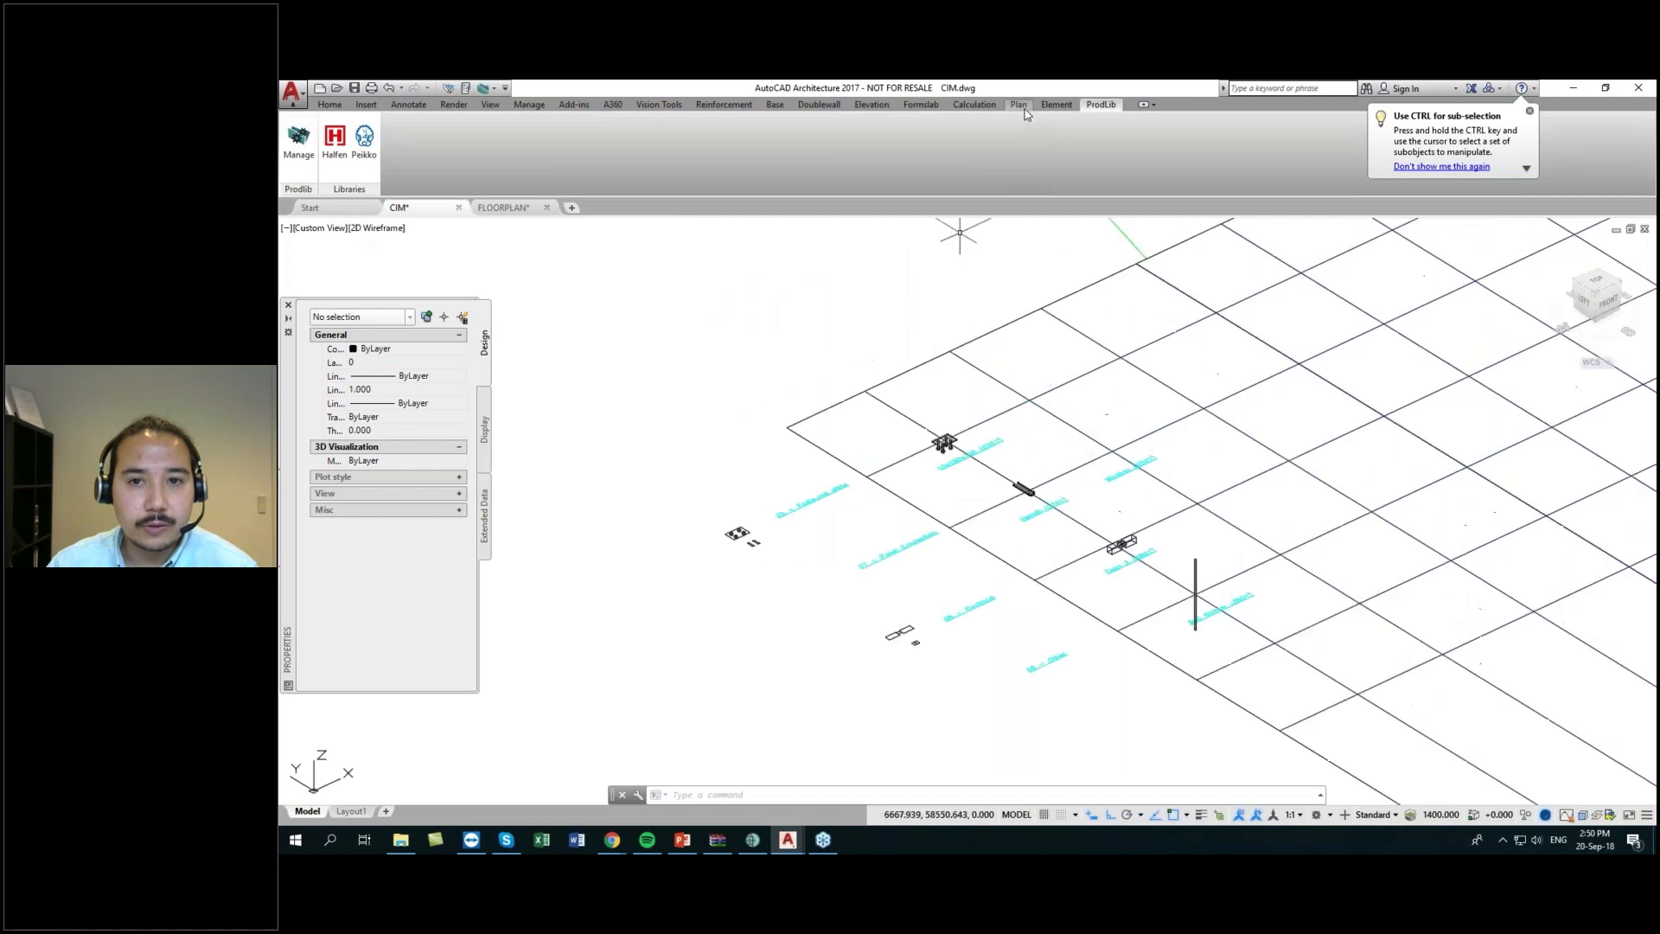
- Open the PVL 60 cast-in material for editing and assign it to the group 07 Panel Connections
{"action": "left_click", "coordinate": [1020, 103]}
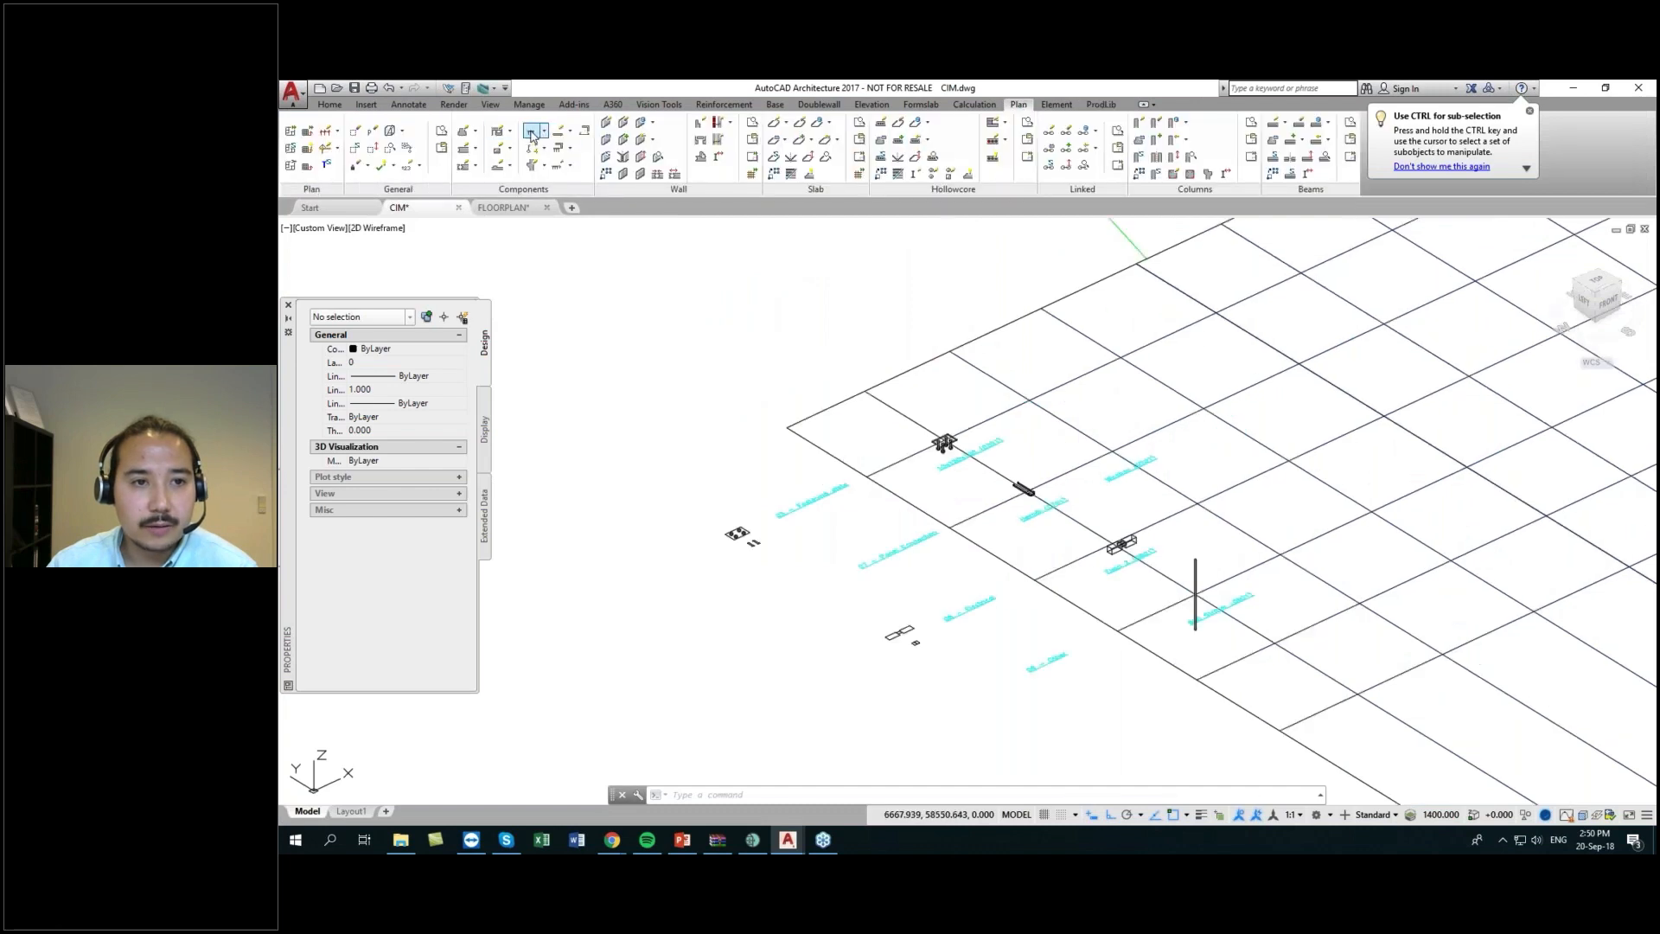
{"action": "left_click", "coordinate": [530, 133]}
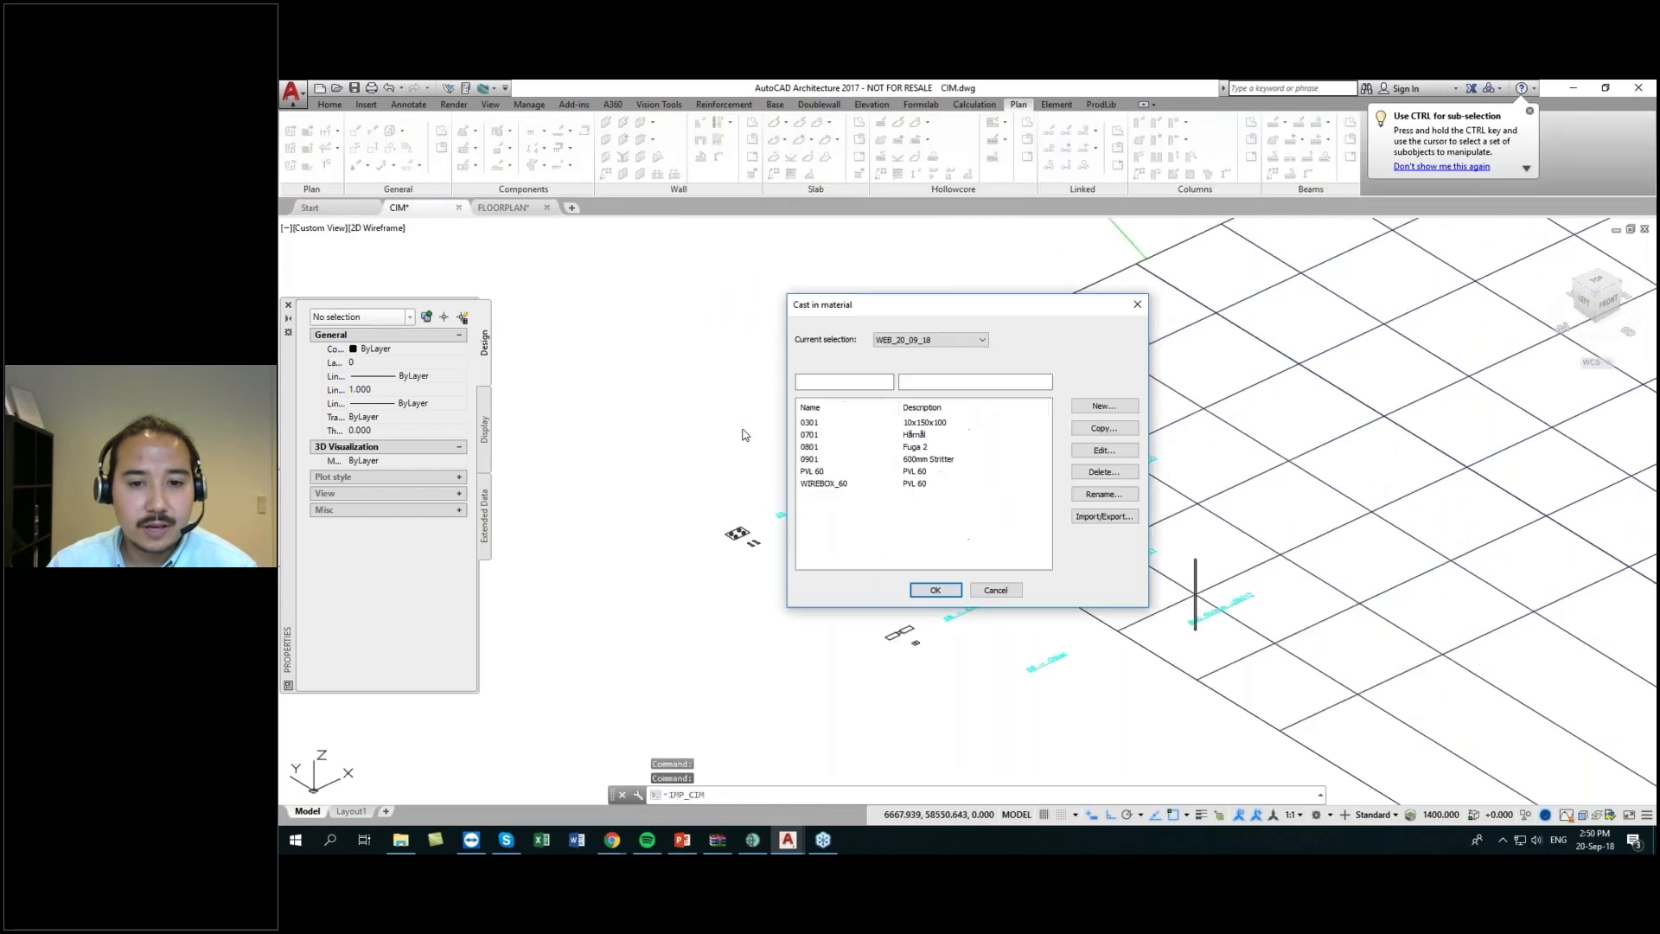
{"action": "left_click", "coordinate": [816, 472]}
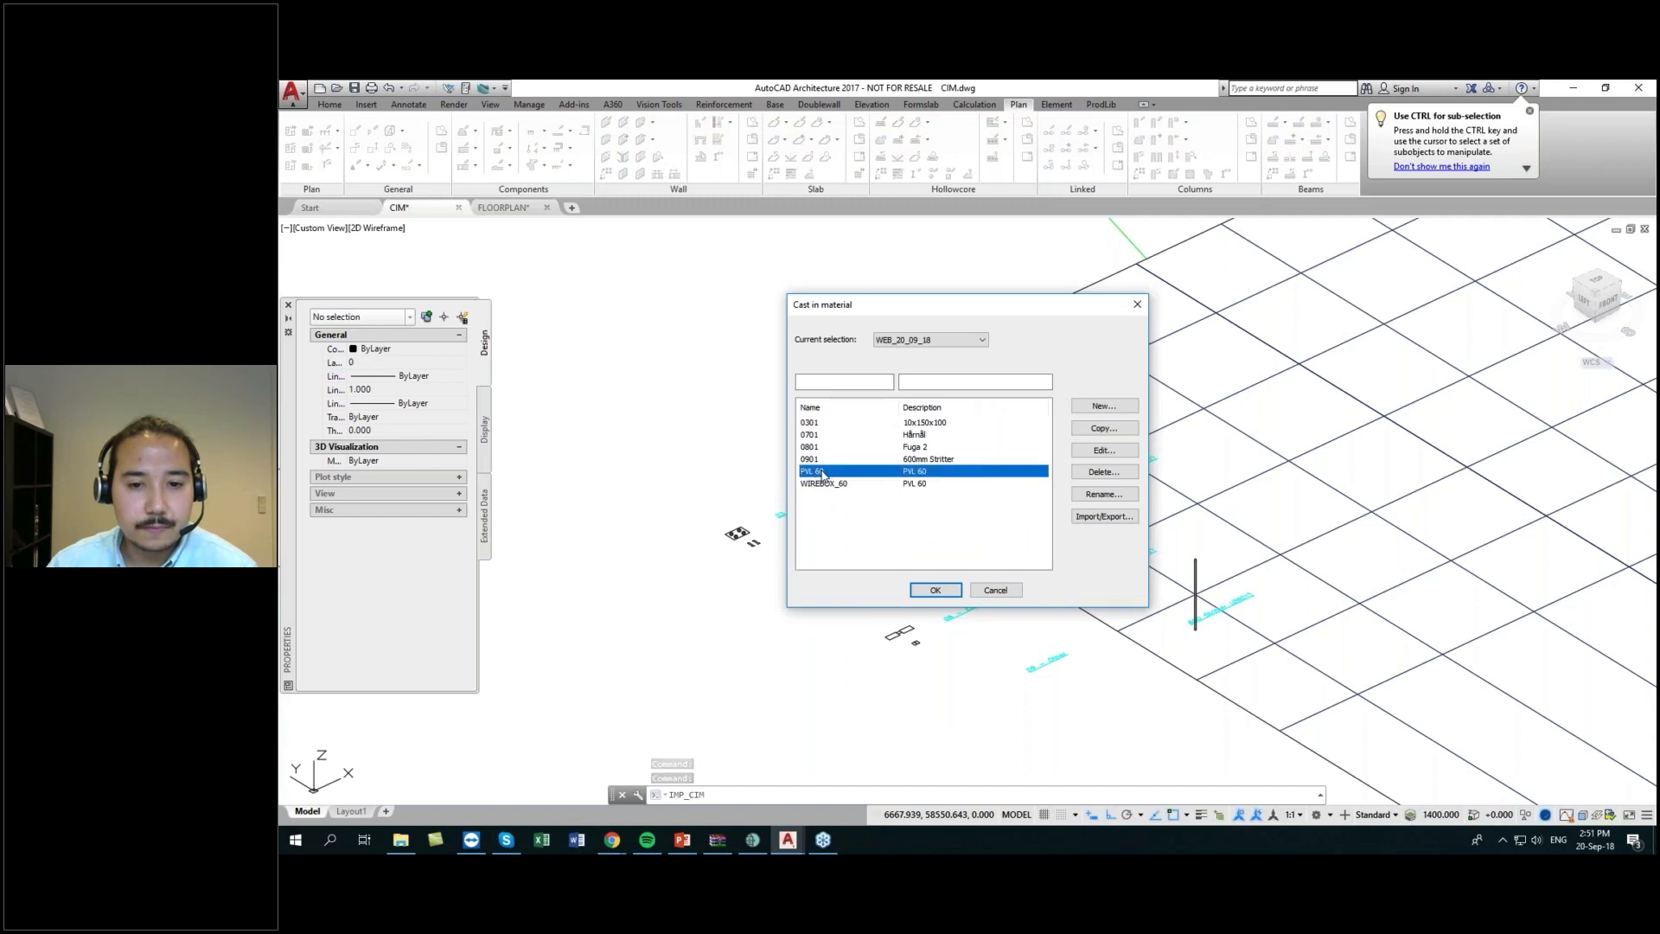
{"action": "double_click", "coordinate": [822, 474]}
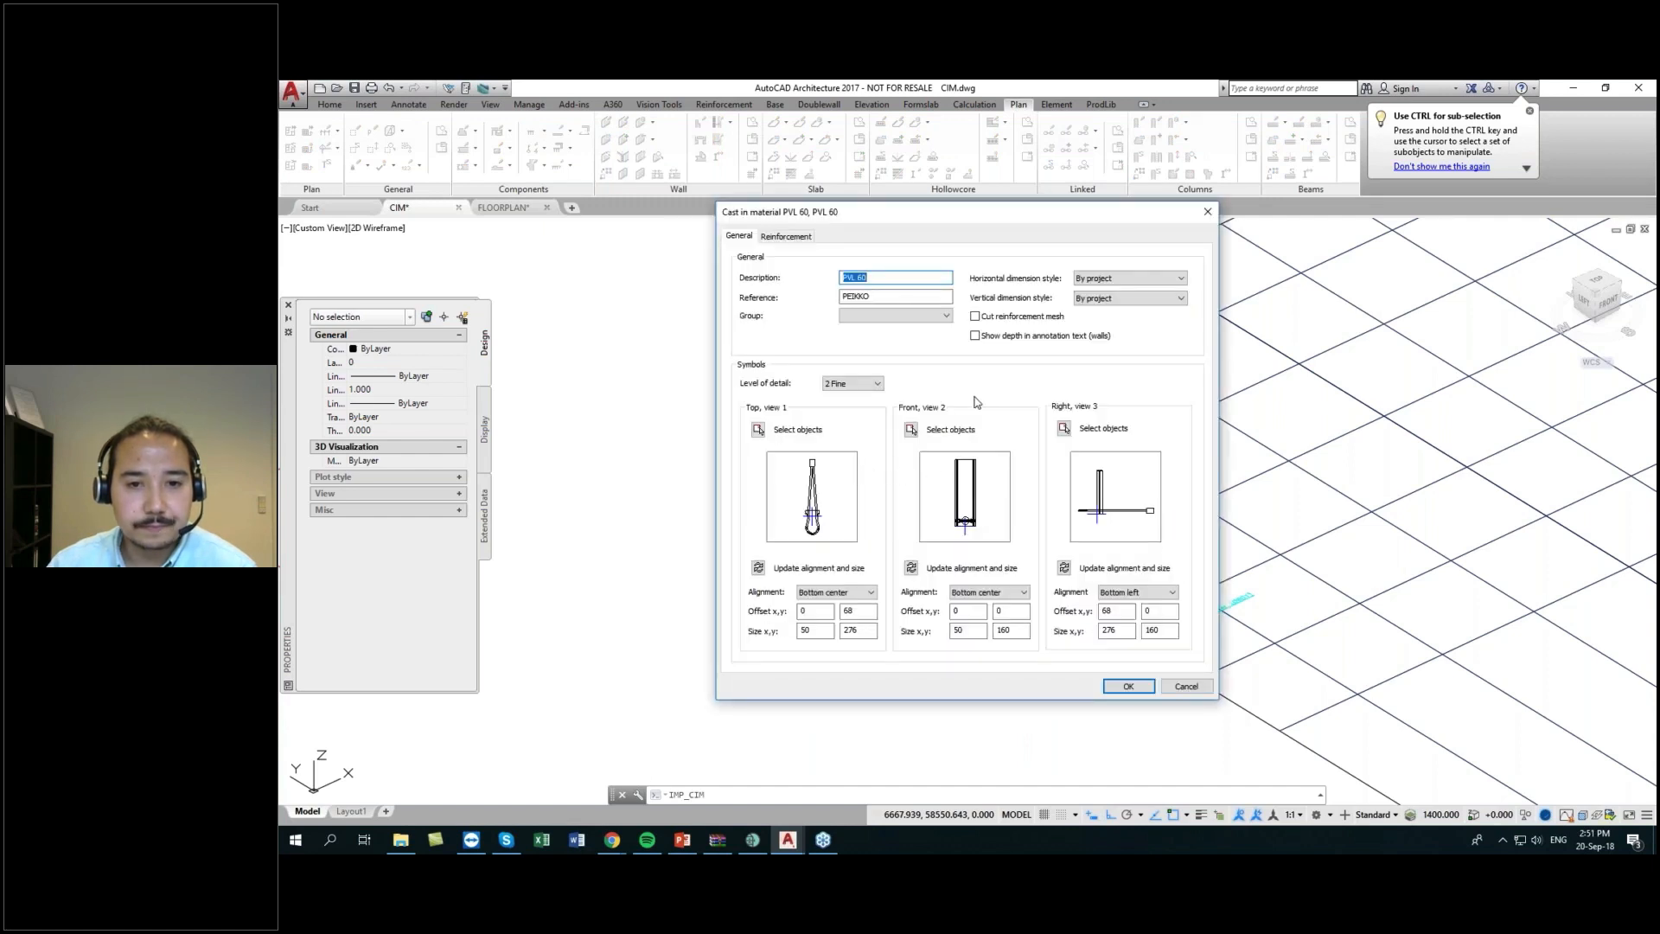
{"action": "key", "text": "Tab"}
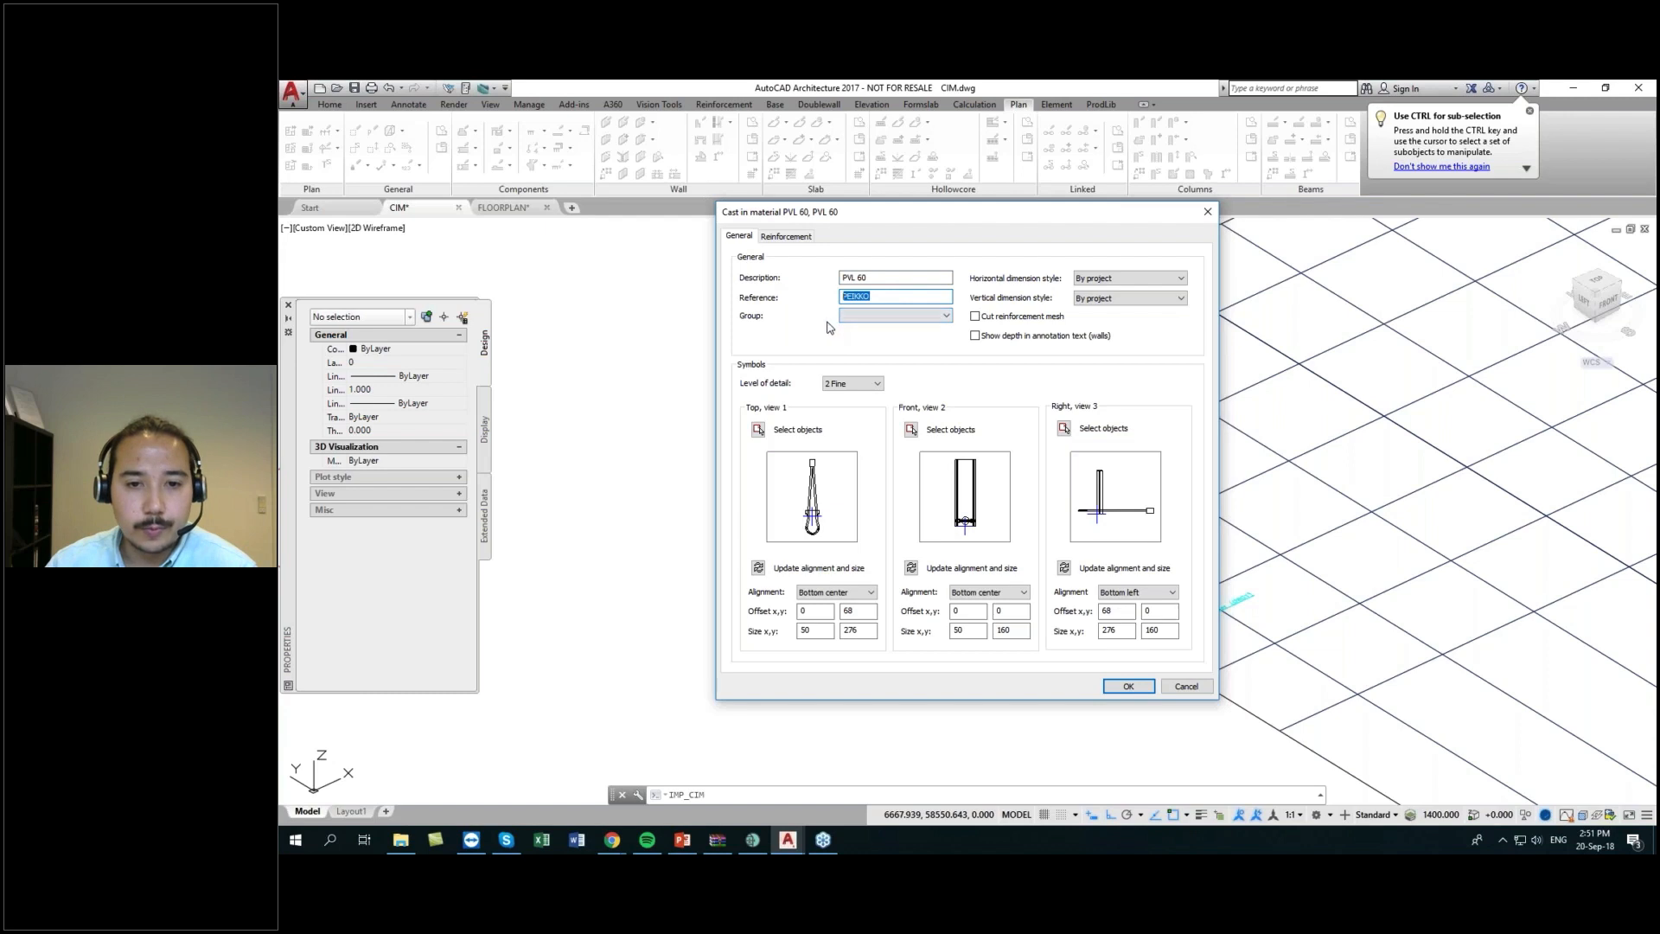
{"action": "left_click", "coordinate": [885, 323]}
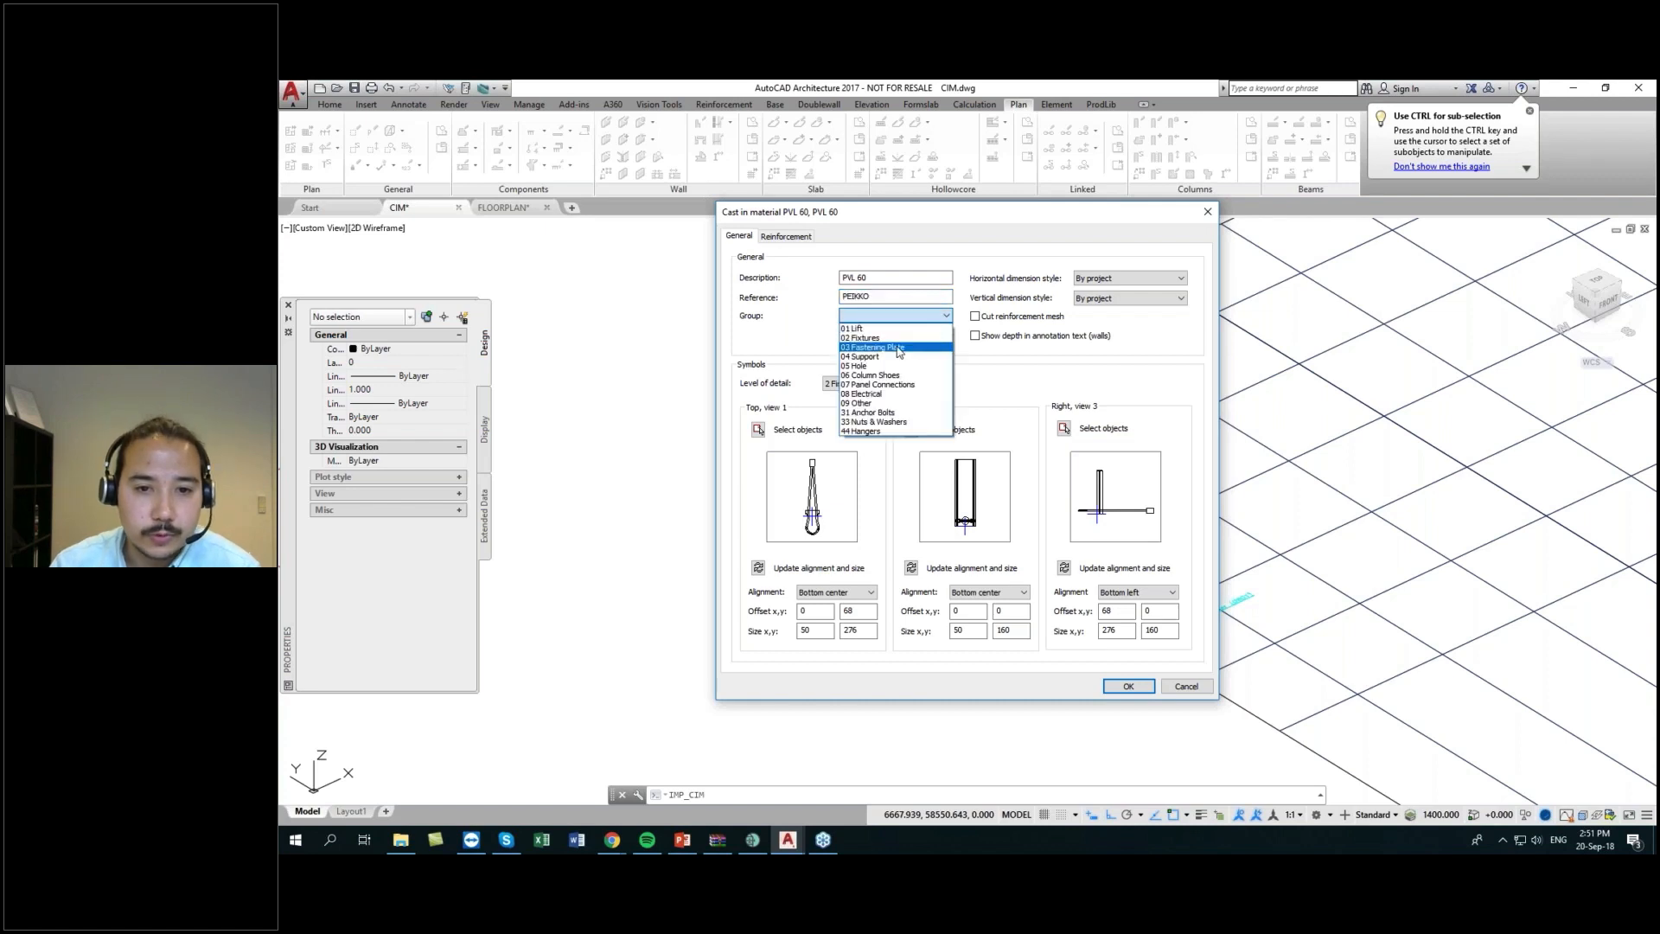
{"action": "left_click", "coordinate": [901, 386]}
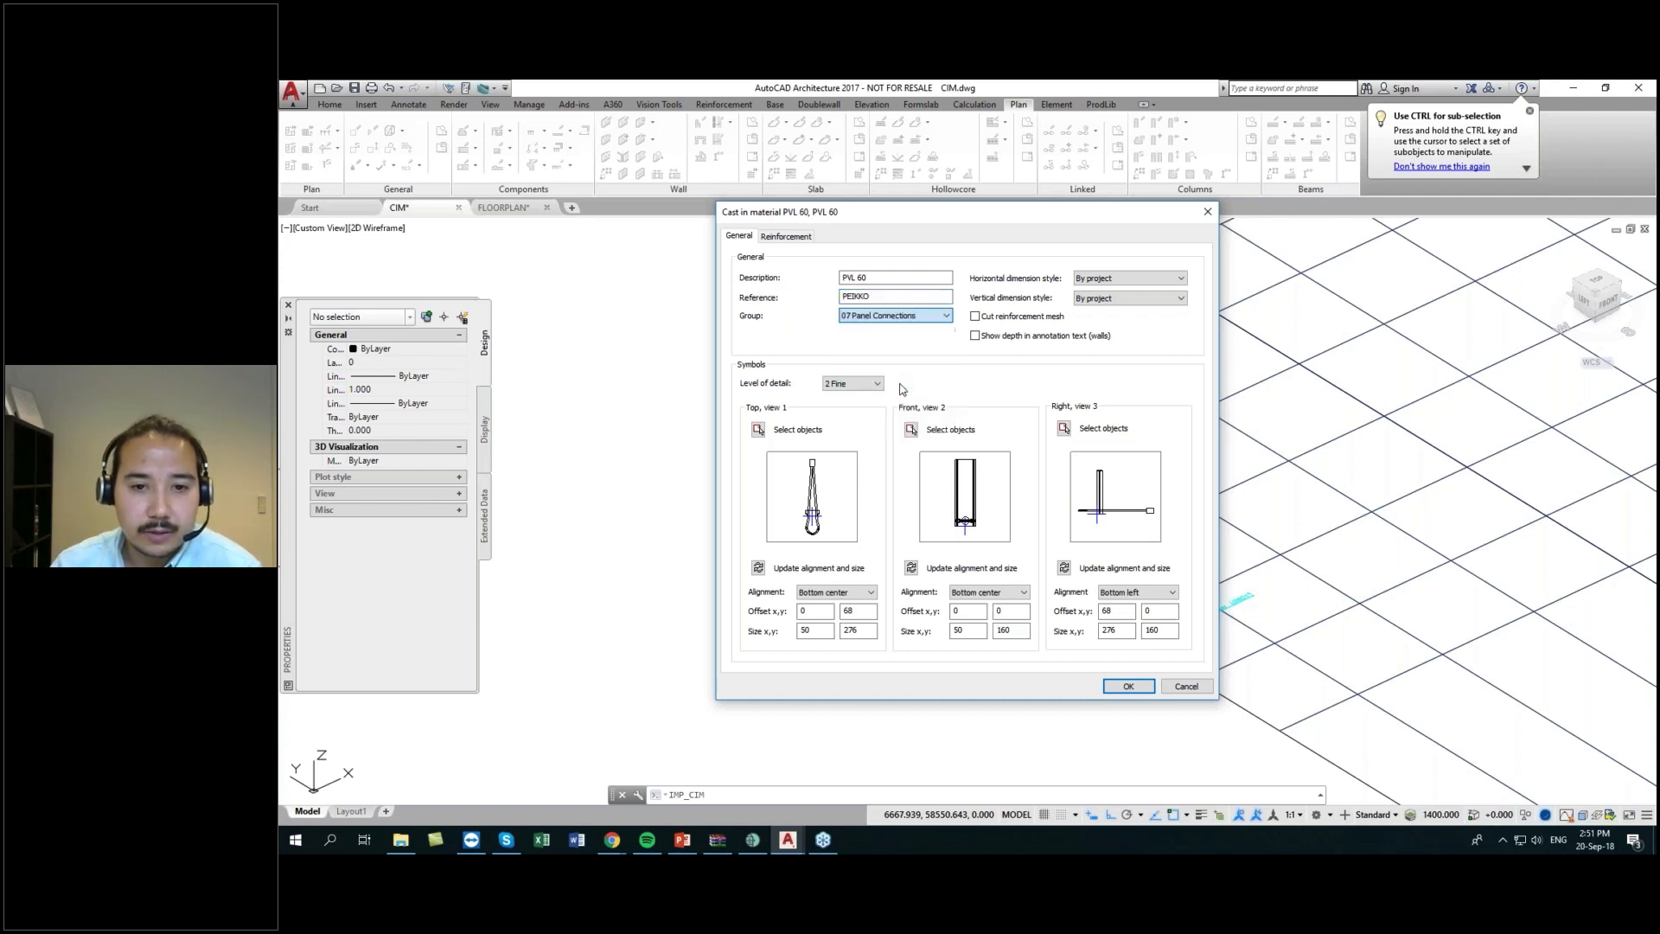
- Review the PVL 60 symbols at the 3D, Medium and Fine levels of detail and save the material
{"action": "left_click", "coordinate": [873, 387]}
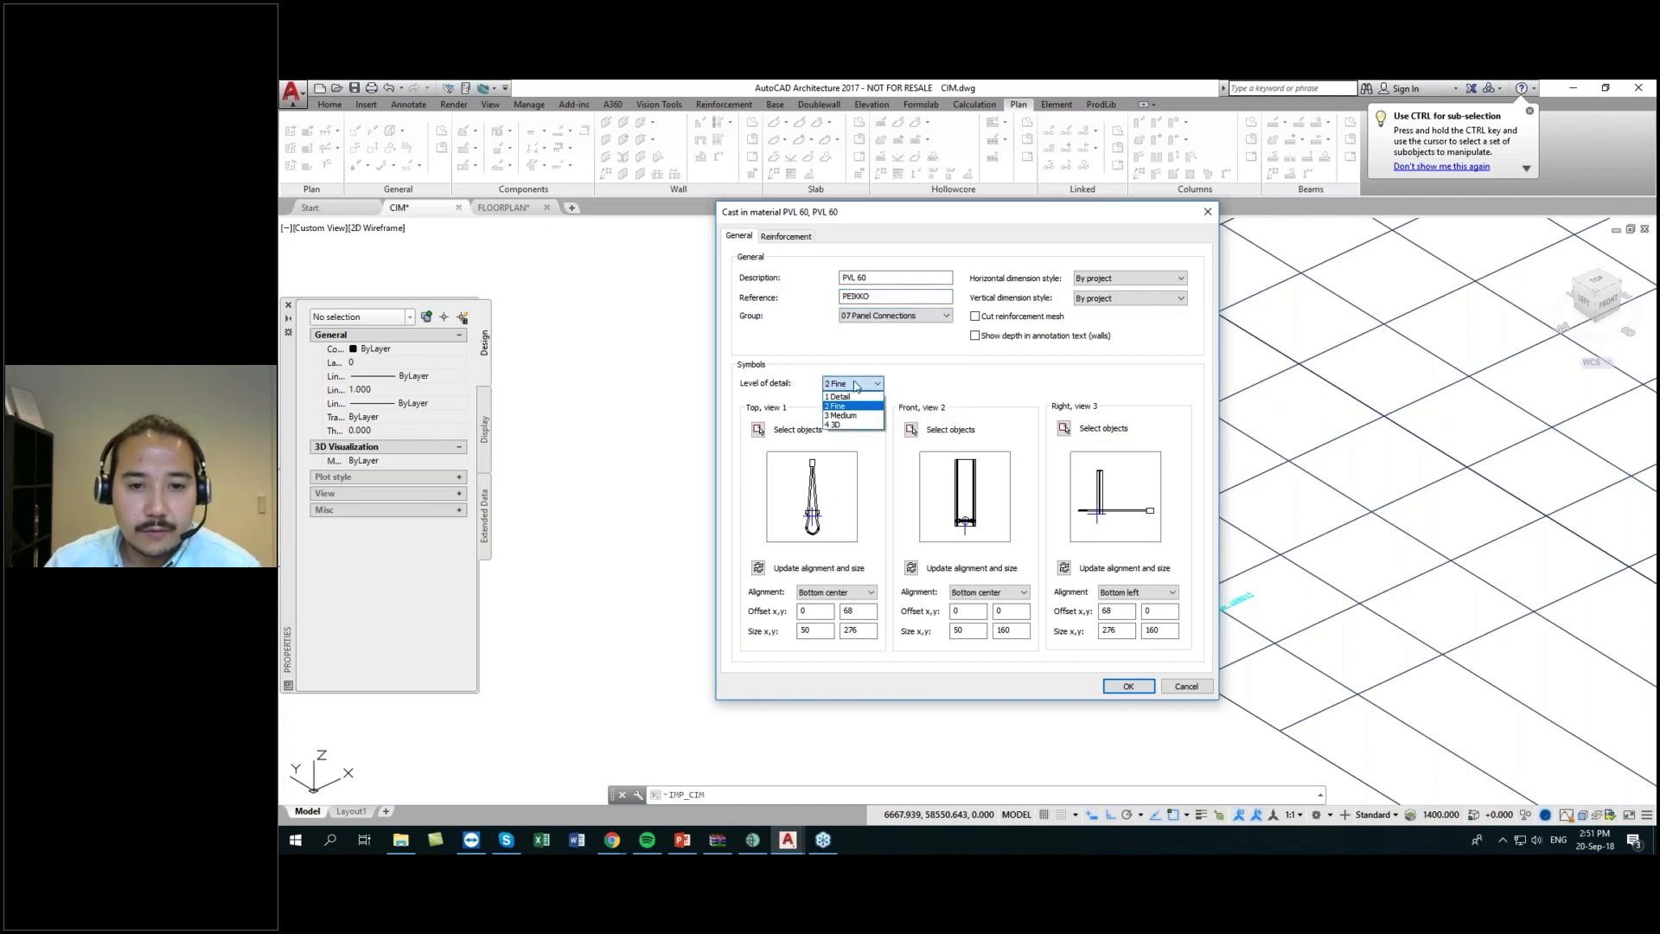
{"action": "left_click", "coordinate": [836, 425]}
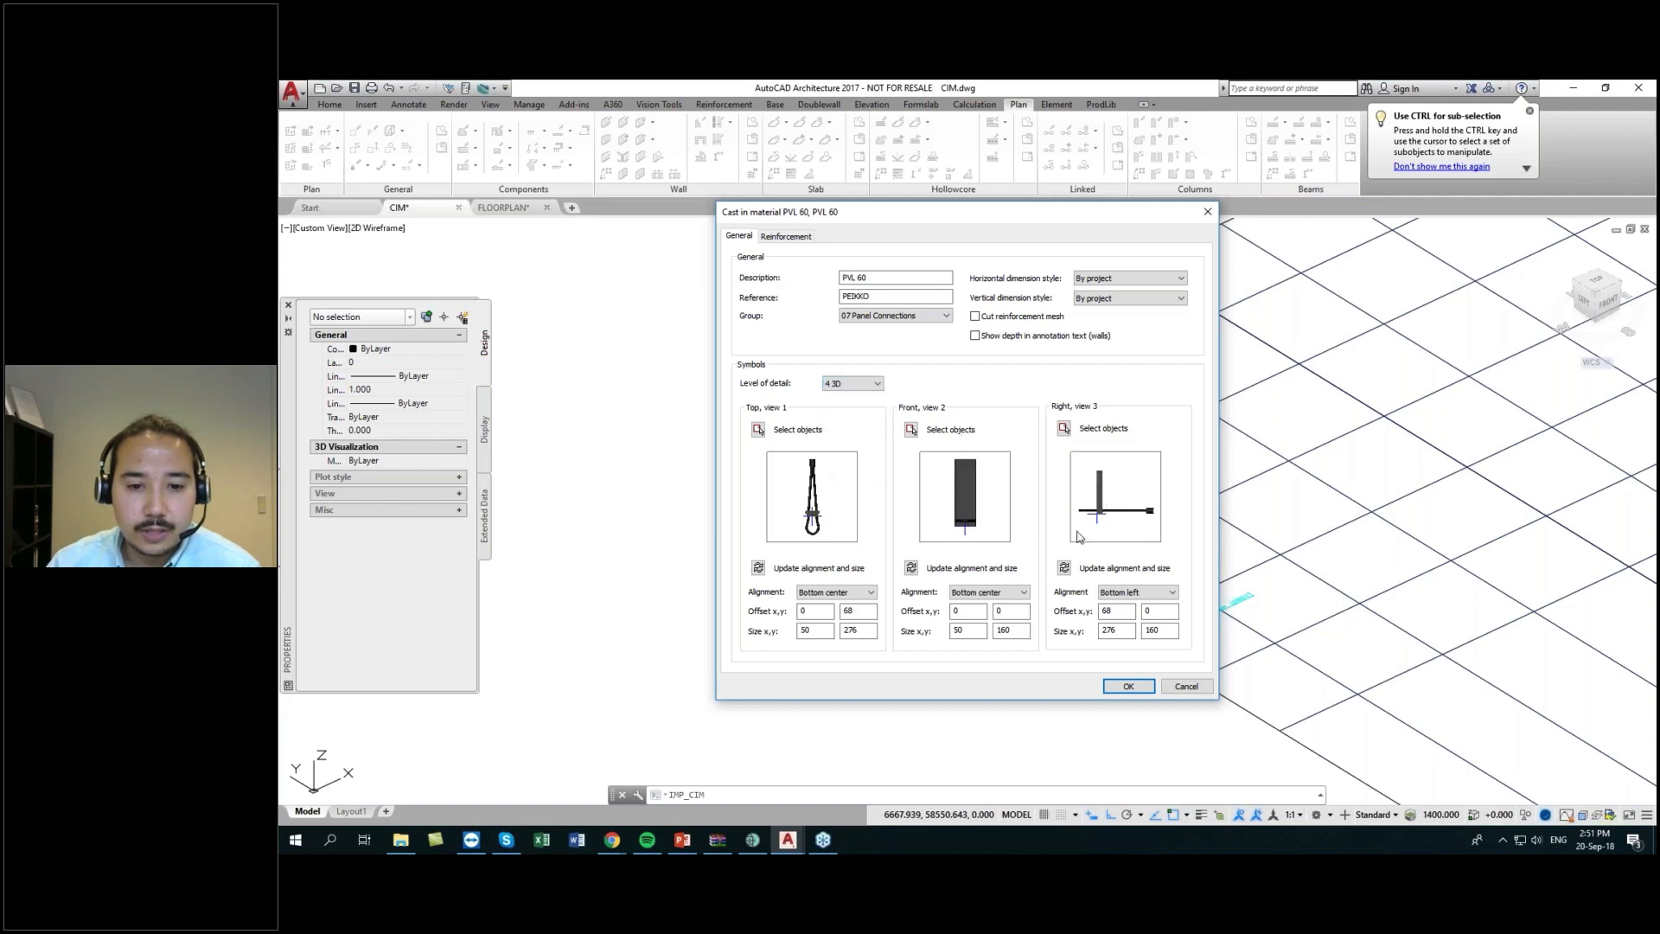
{"action": "left_click", "coordinate": [852, 384]}
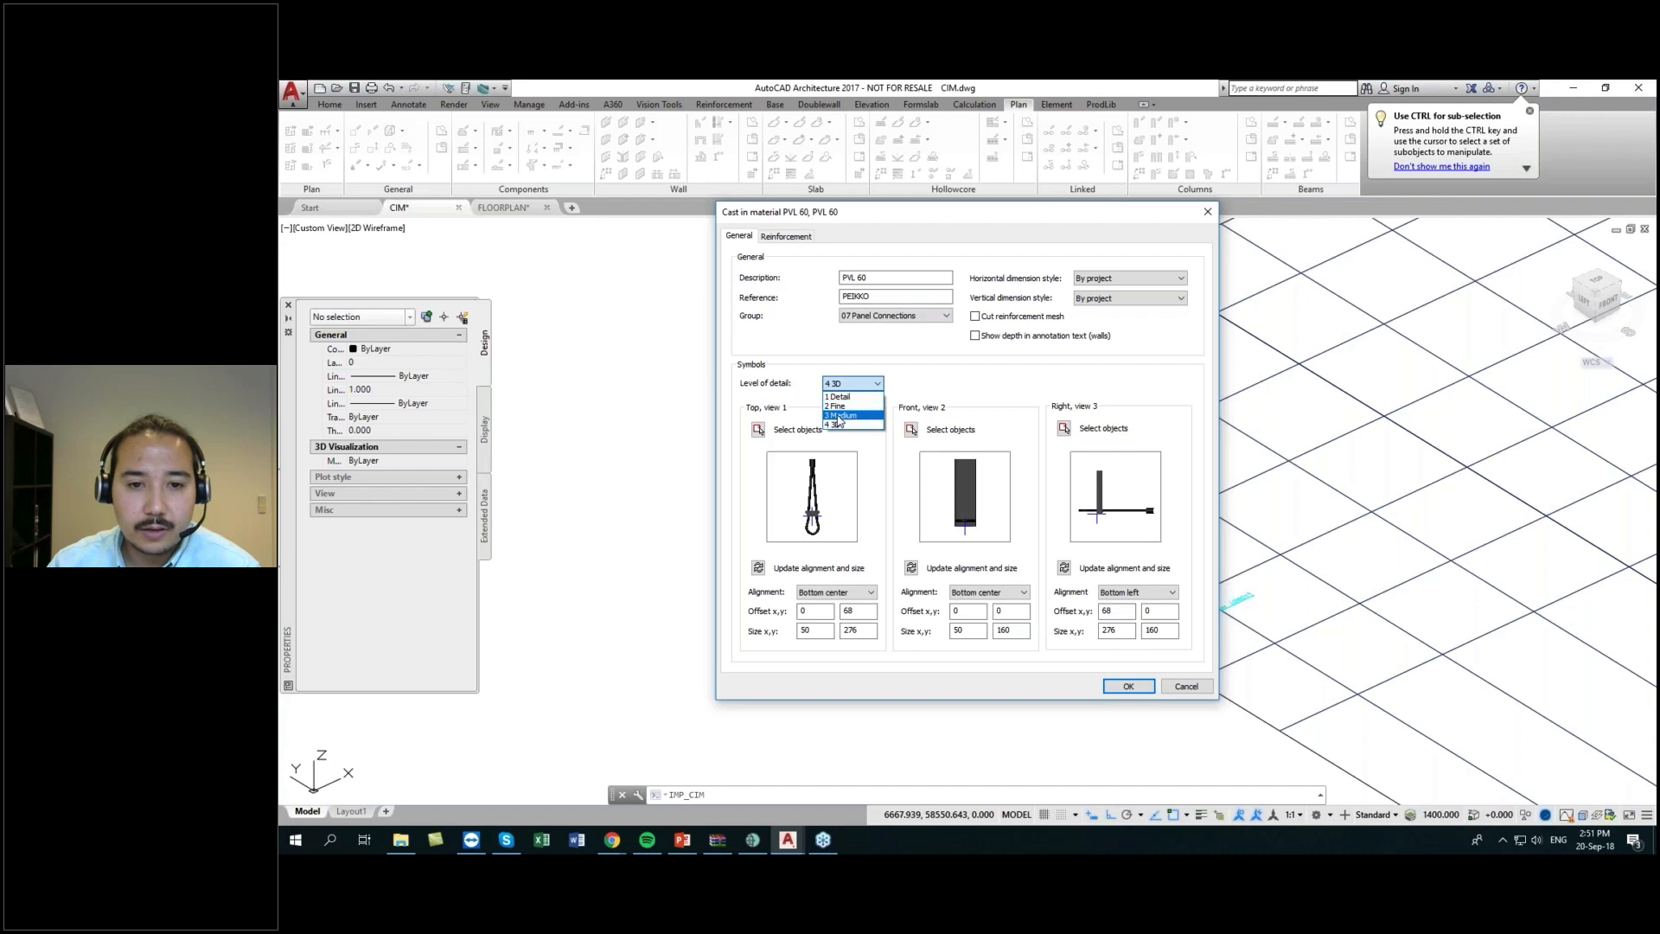
{"action": "left_click", "coordinate": [843, 415]}
{"action": "left_click", "coordinate": [853, 386]}
{"action": "left_click", "coordinate": [837, 406]}
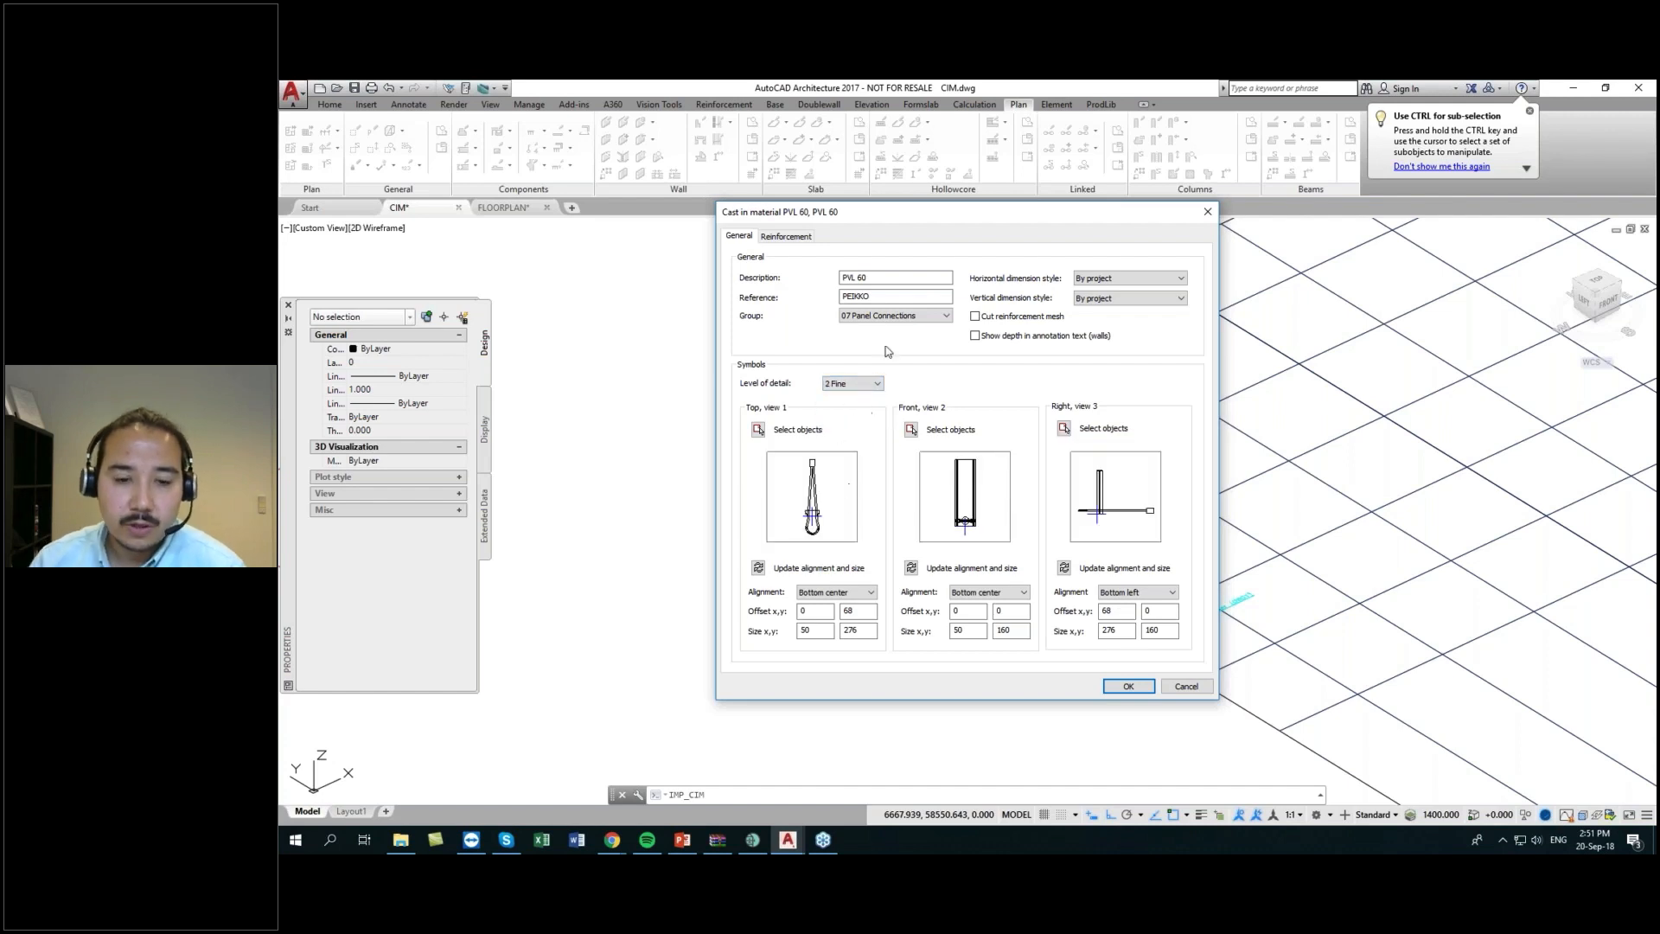
{"action": "left_click_drag", "start_coordinate": [982, 223], "coordinate": [916, 194]}
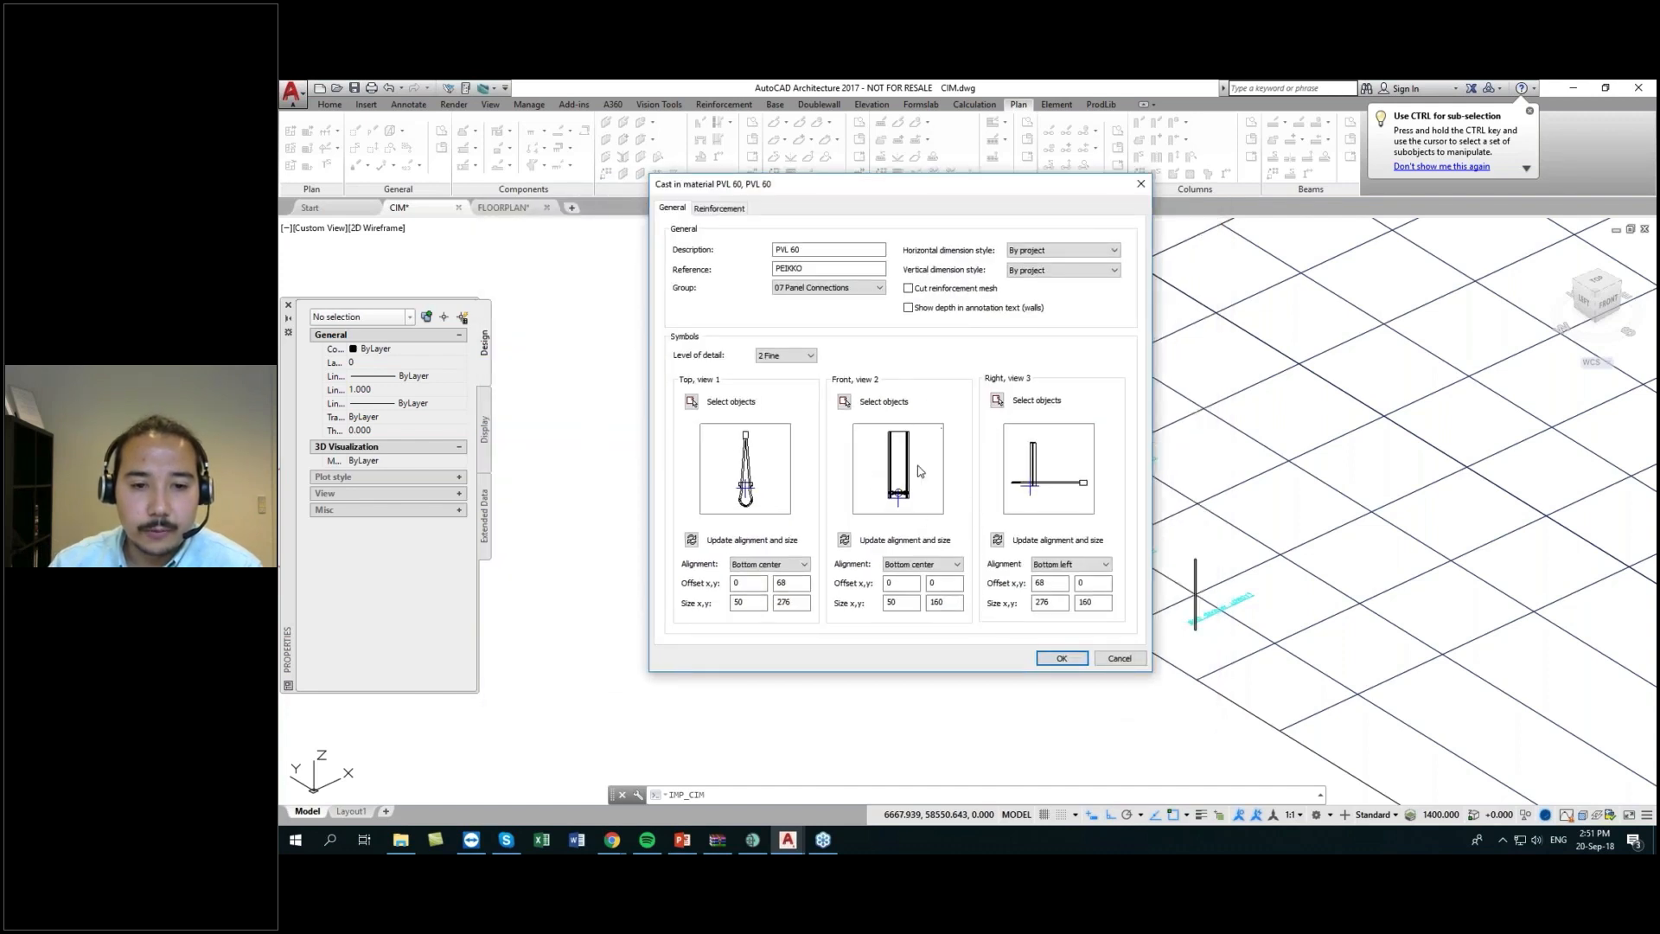
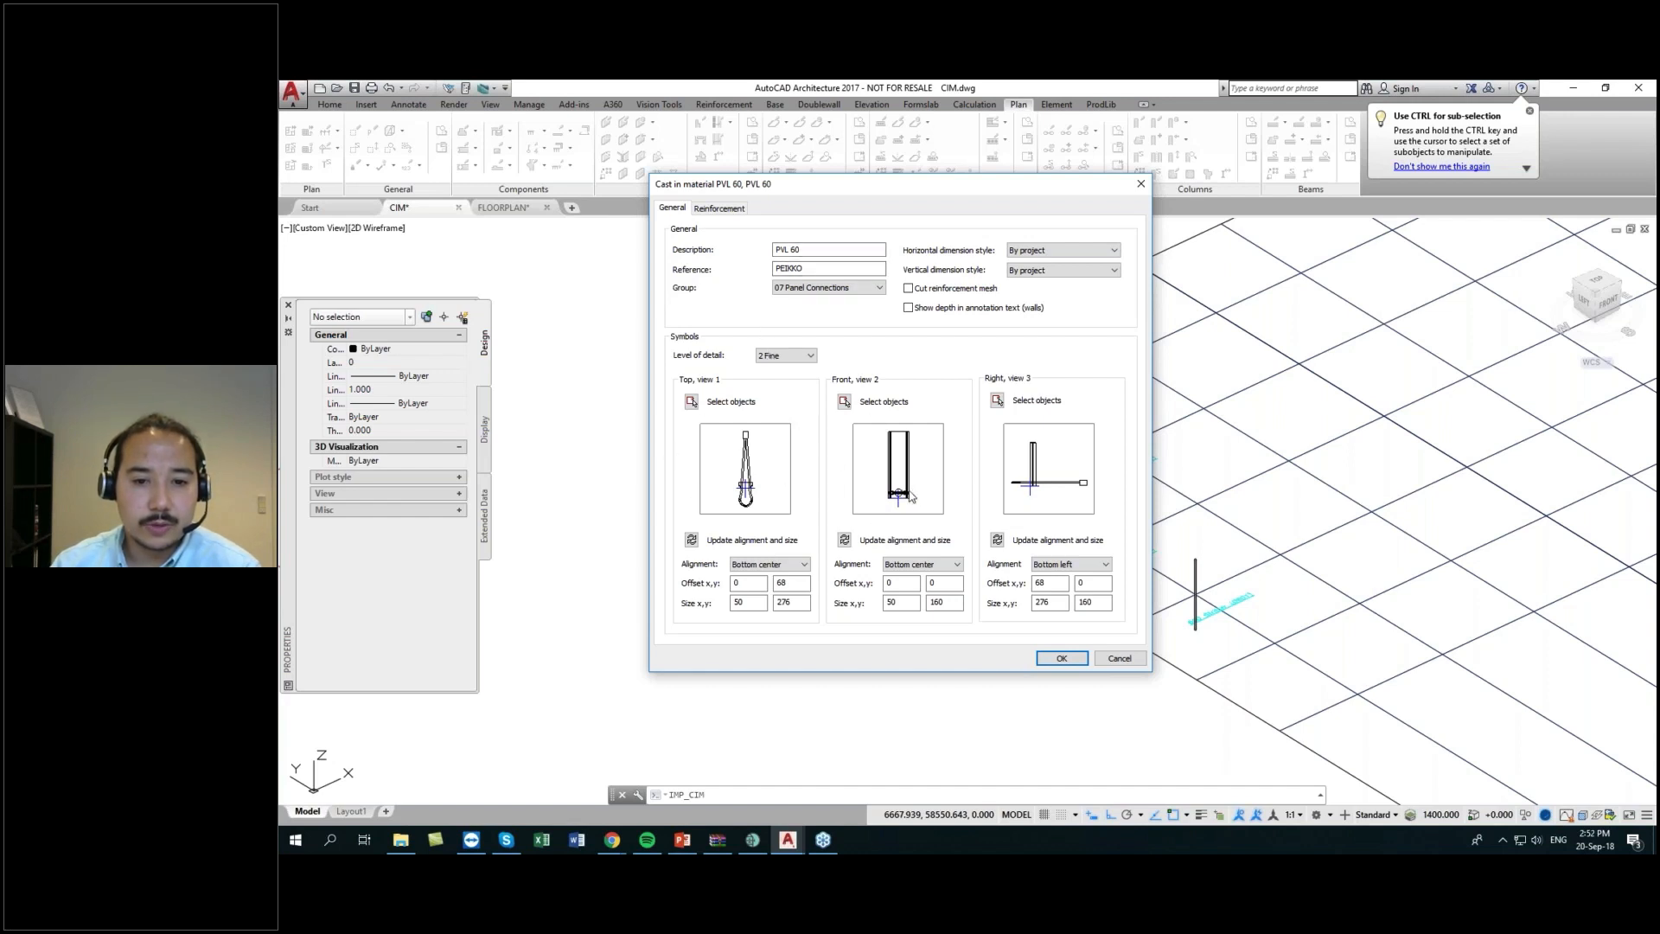
{"action": "left_click", "coordinate": [1061, 658]}
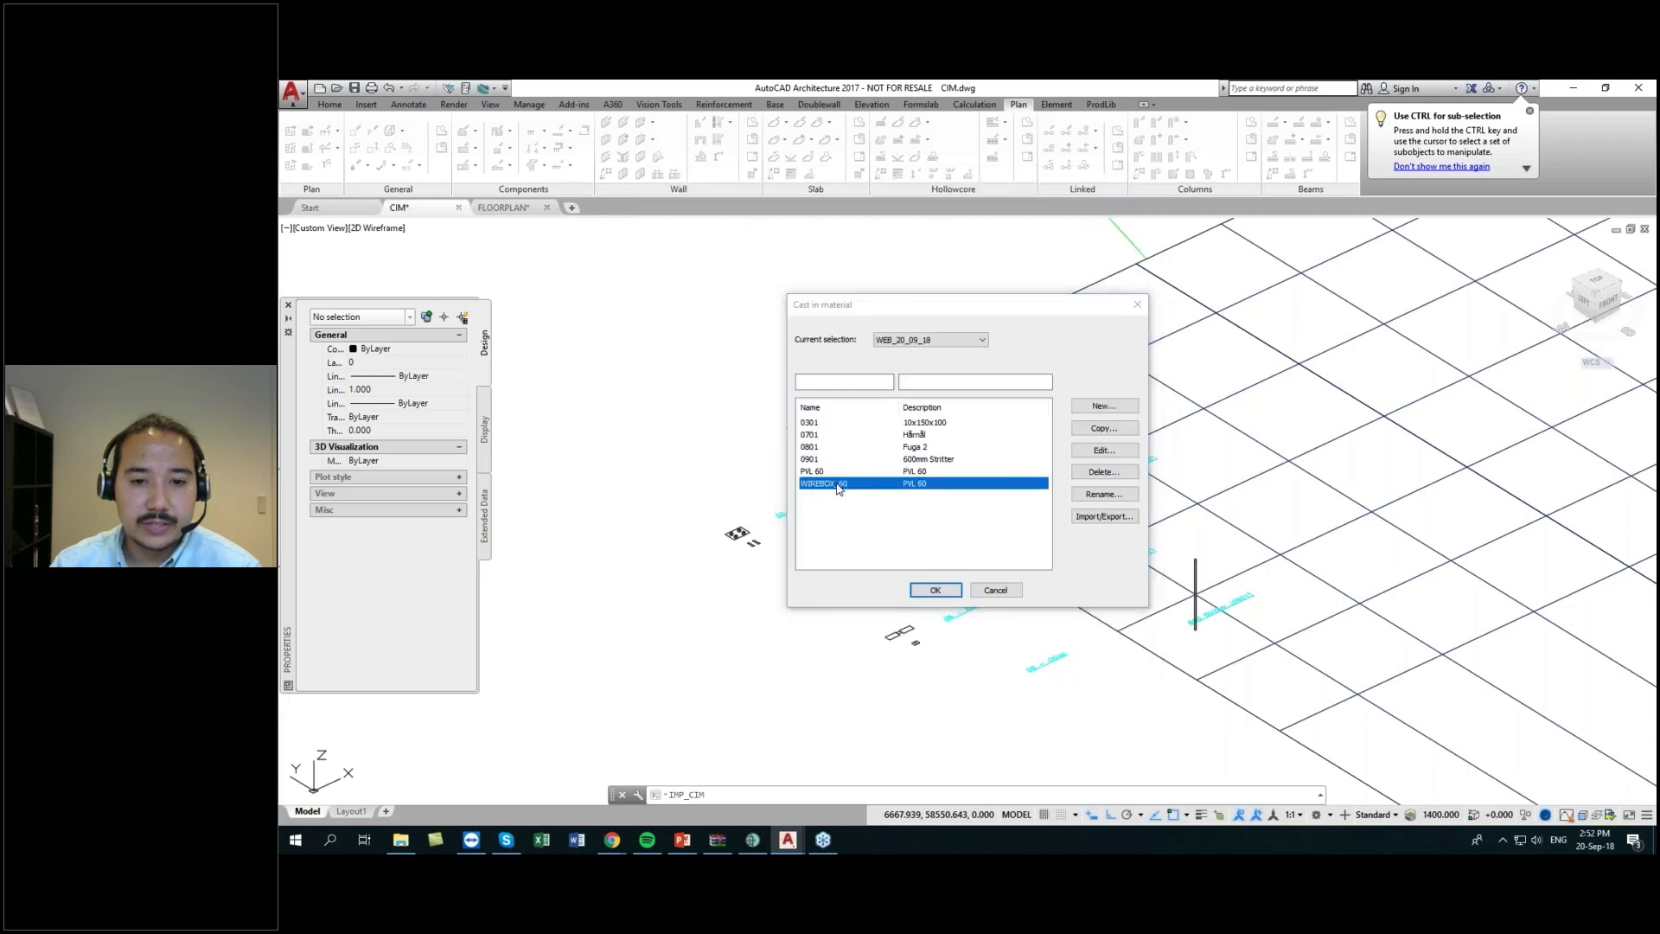
- Compare the symbols and alignment settings of WIREBOX_60 with those of PVL 60 and close the cast-in material list
{"action": "double_click", "coordinate": [835, 484]}
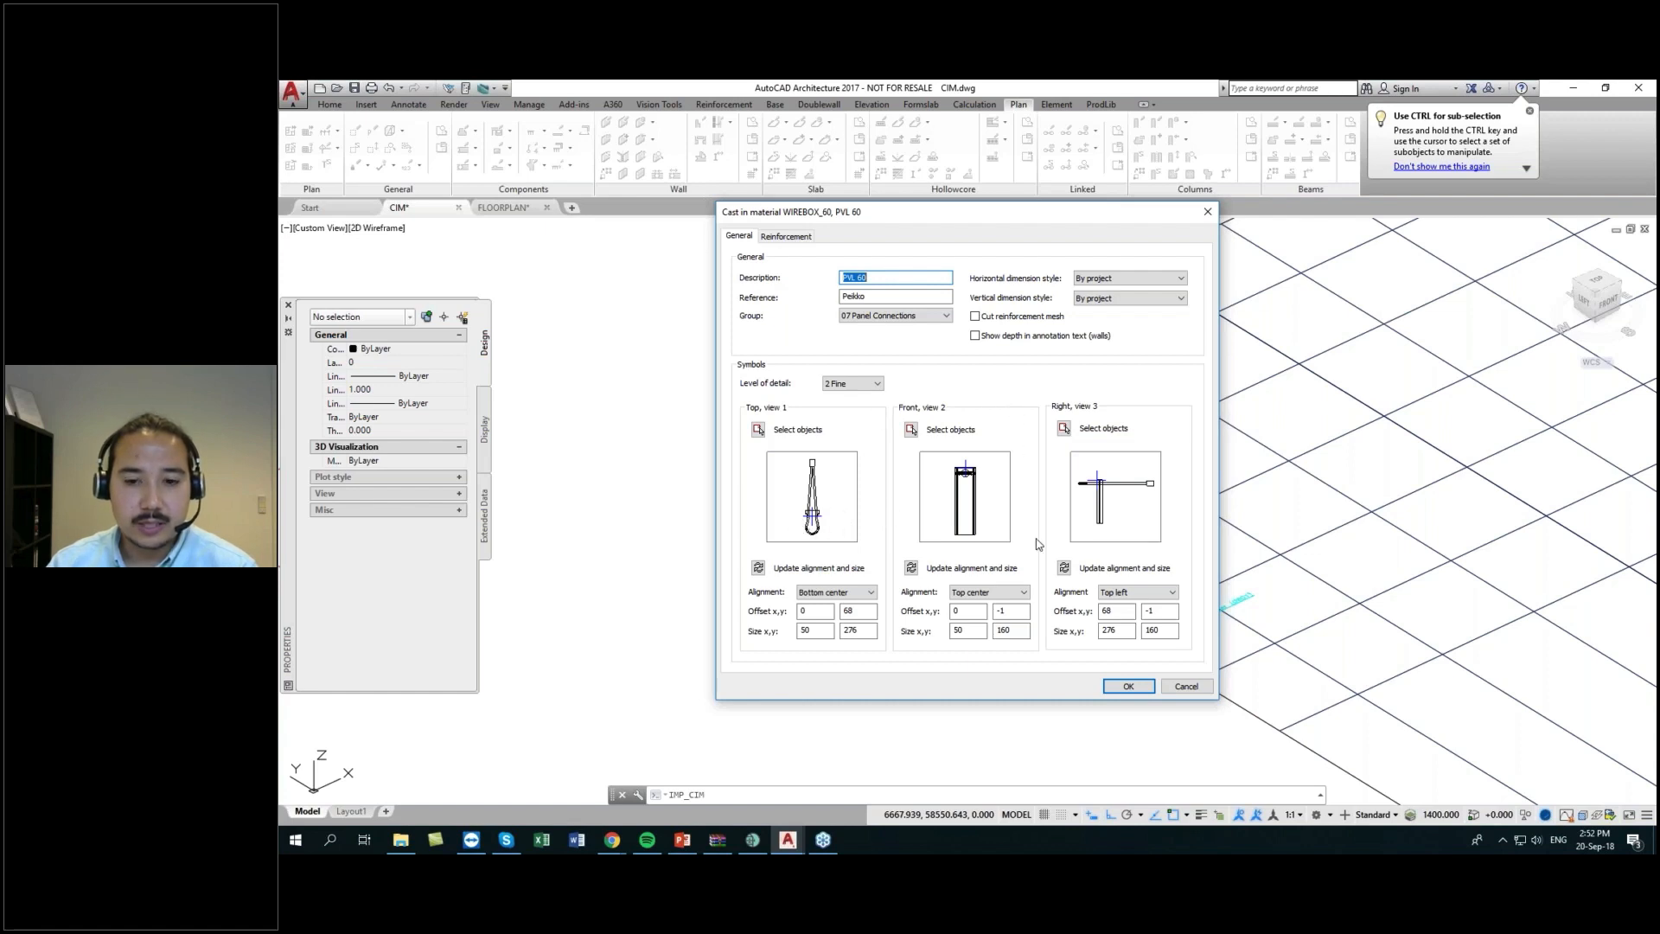
{"action": "left_click", "coordinate": [1129, 686]}
{"action": "left_click", "coordinate": [821, 474]}
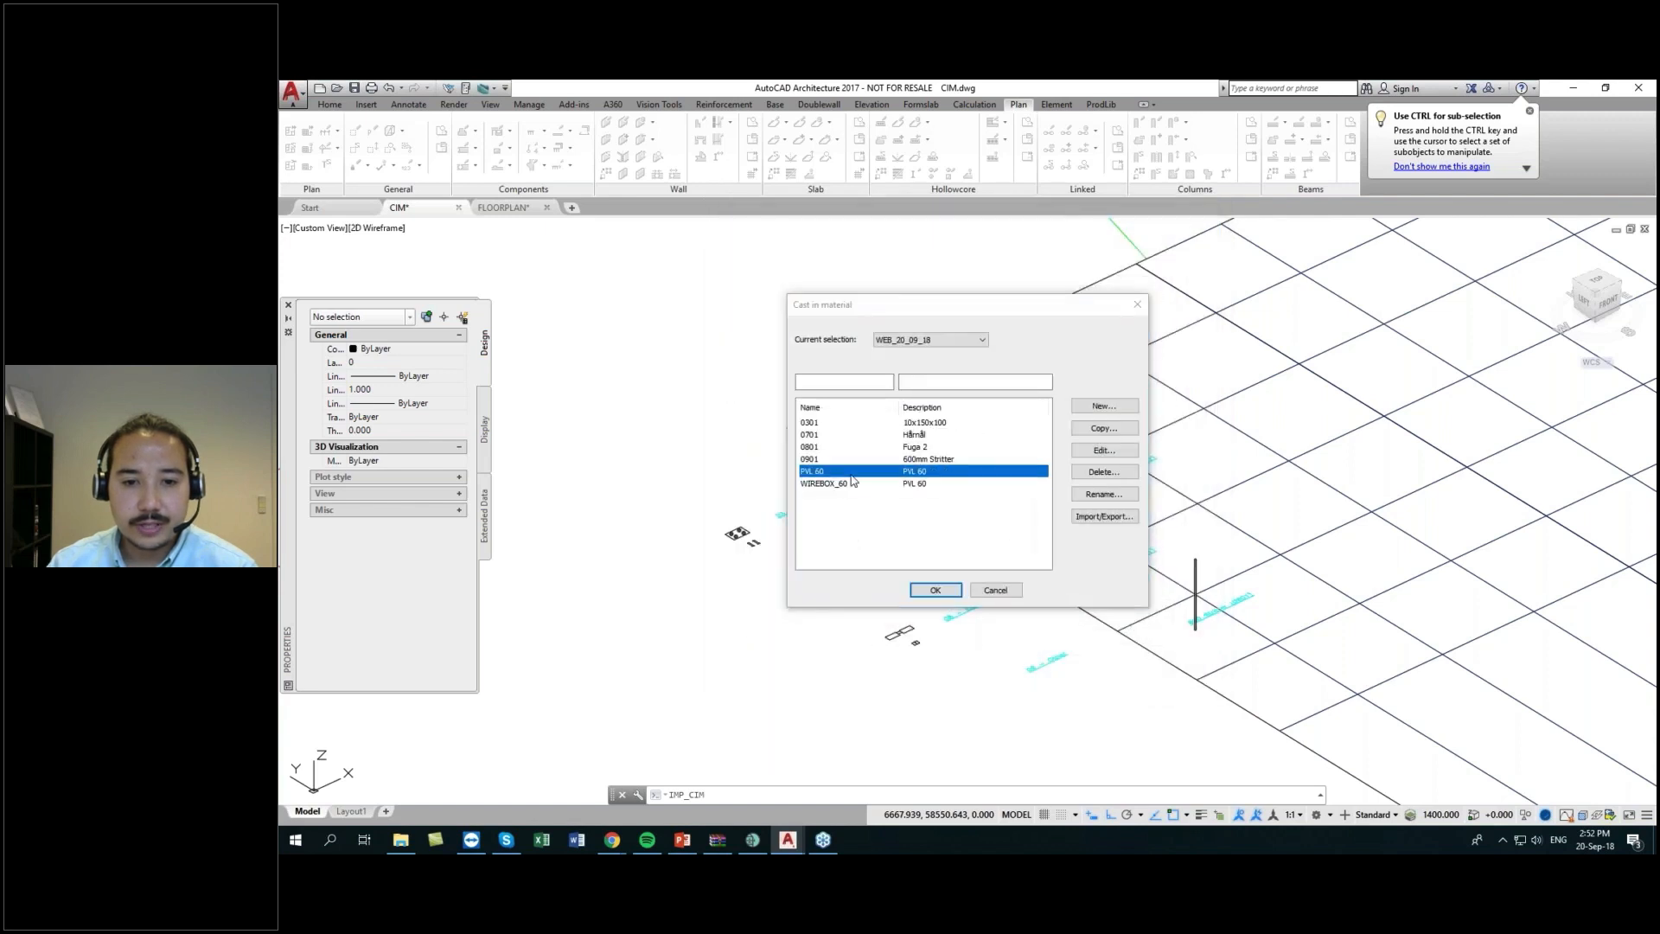
{"action": "double_click", "coordinate": [850, 475]}
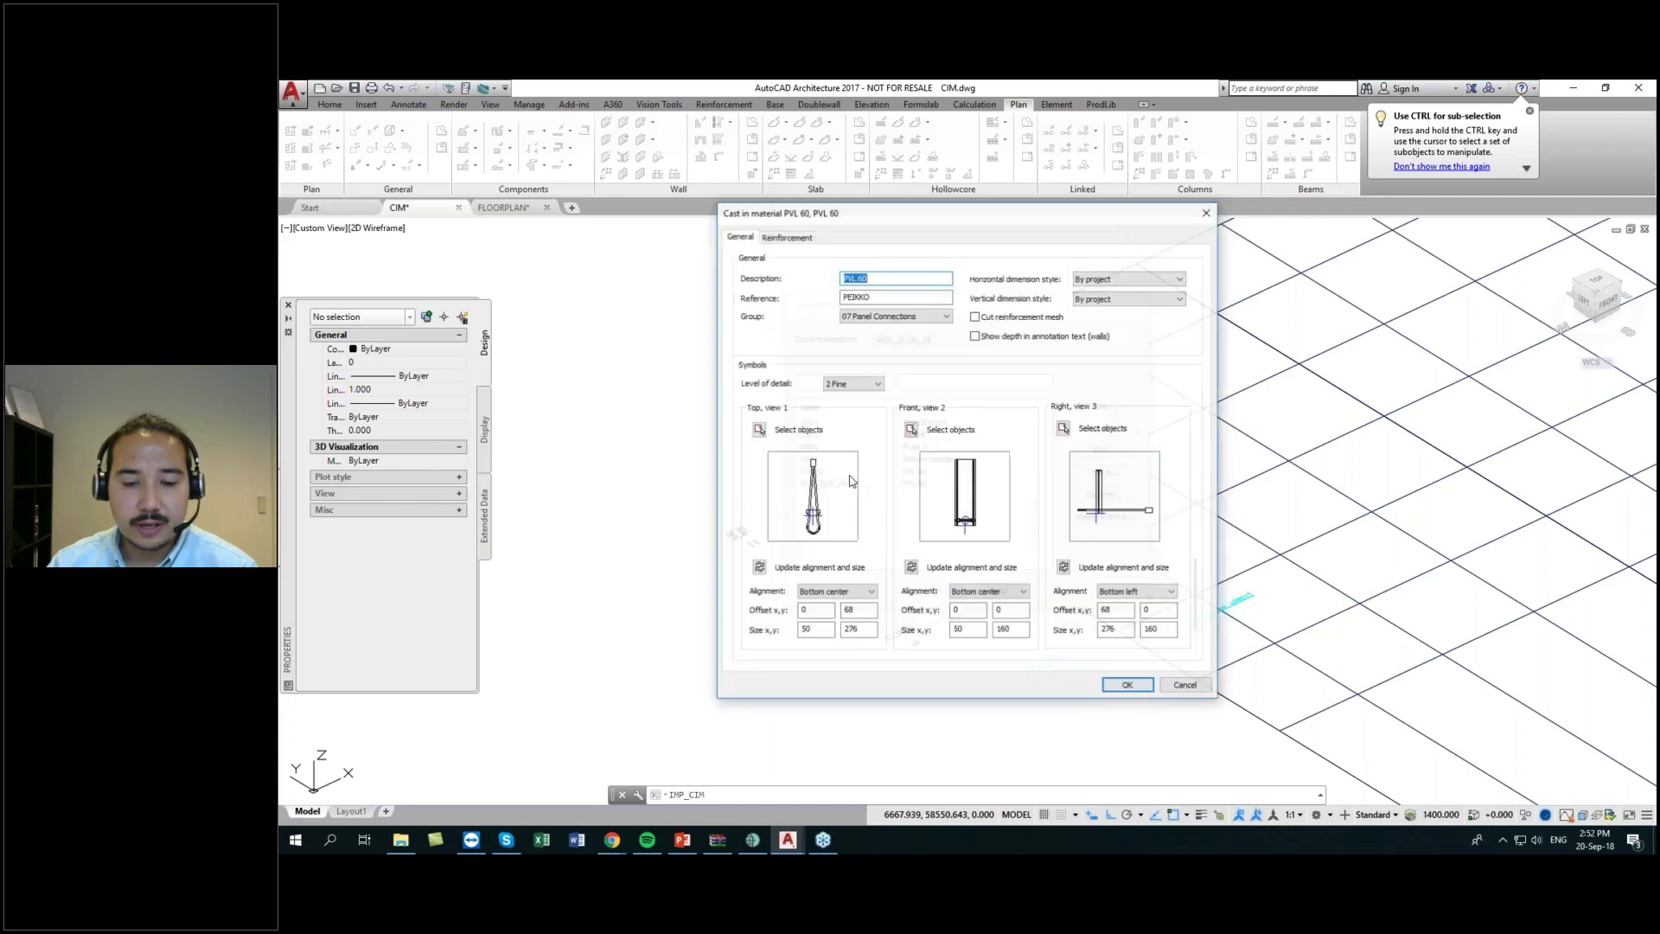
{"action": "left_click", "coordinate": [1129, 686]}
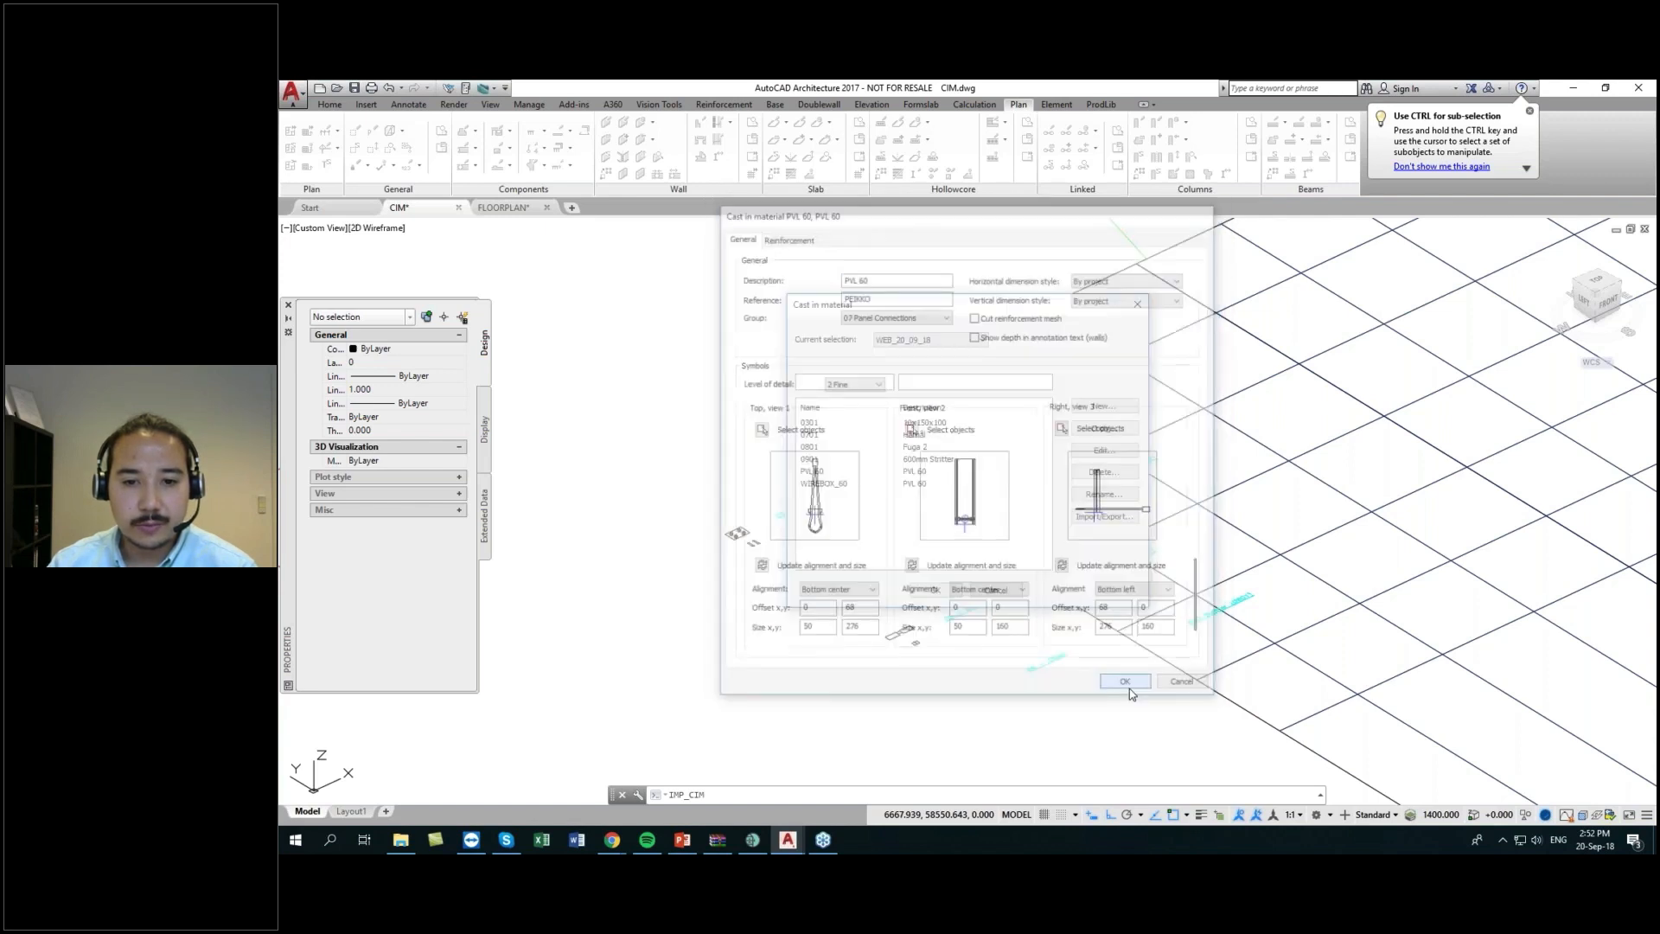
{"action": "left_click", "coordinate": [935, 590]}
{"action": "middle_click_drag", "start_coordinate": [930, 582], "coordinate": [923, 560]}
- Open the PVL Connecting Loop product page among the wall element connectors in the Peikko library
{"action": "left_click", "coordinate": [1101, 104]}
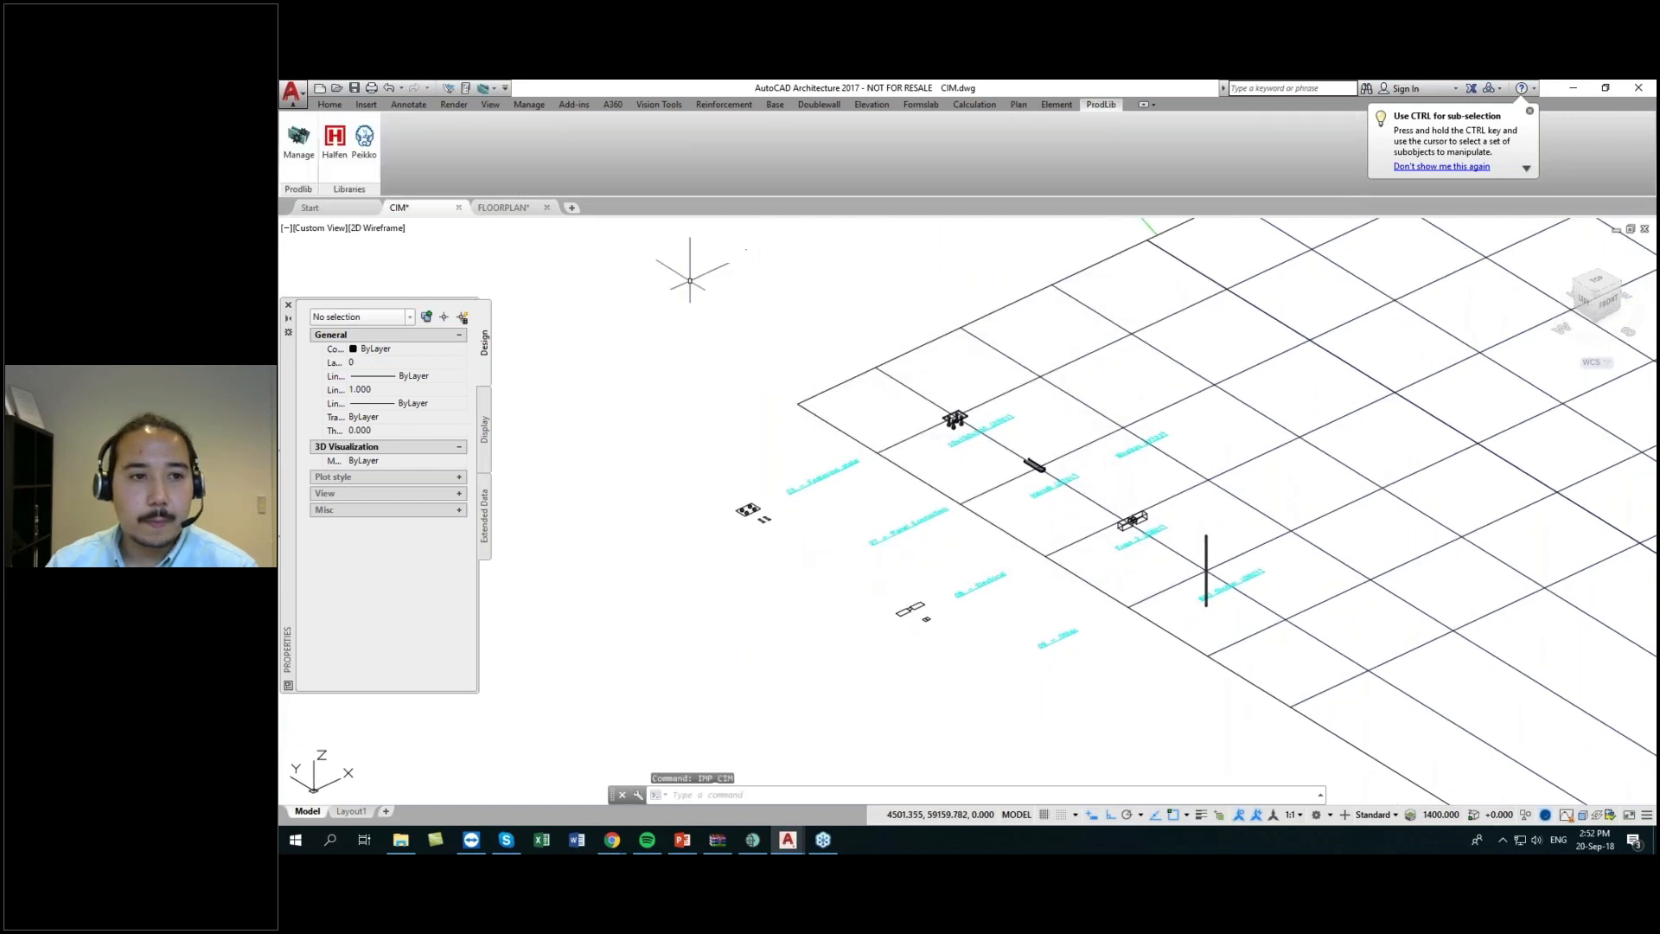
{"action": "left_click", "coordinate": [364, 143]}
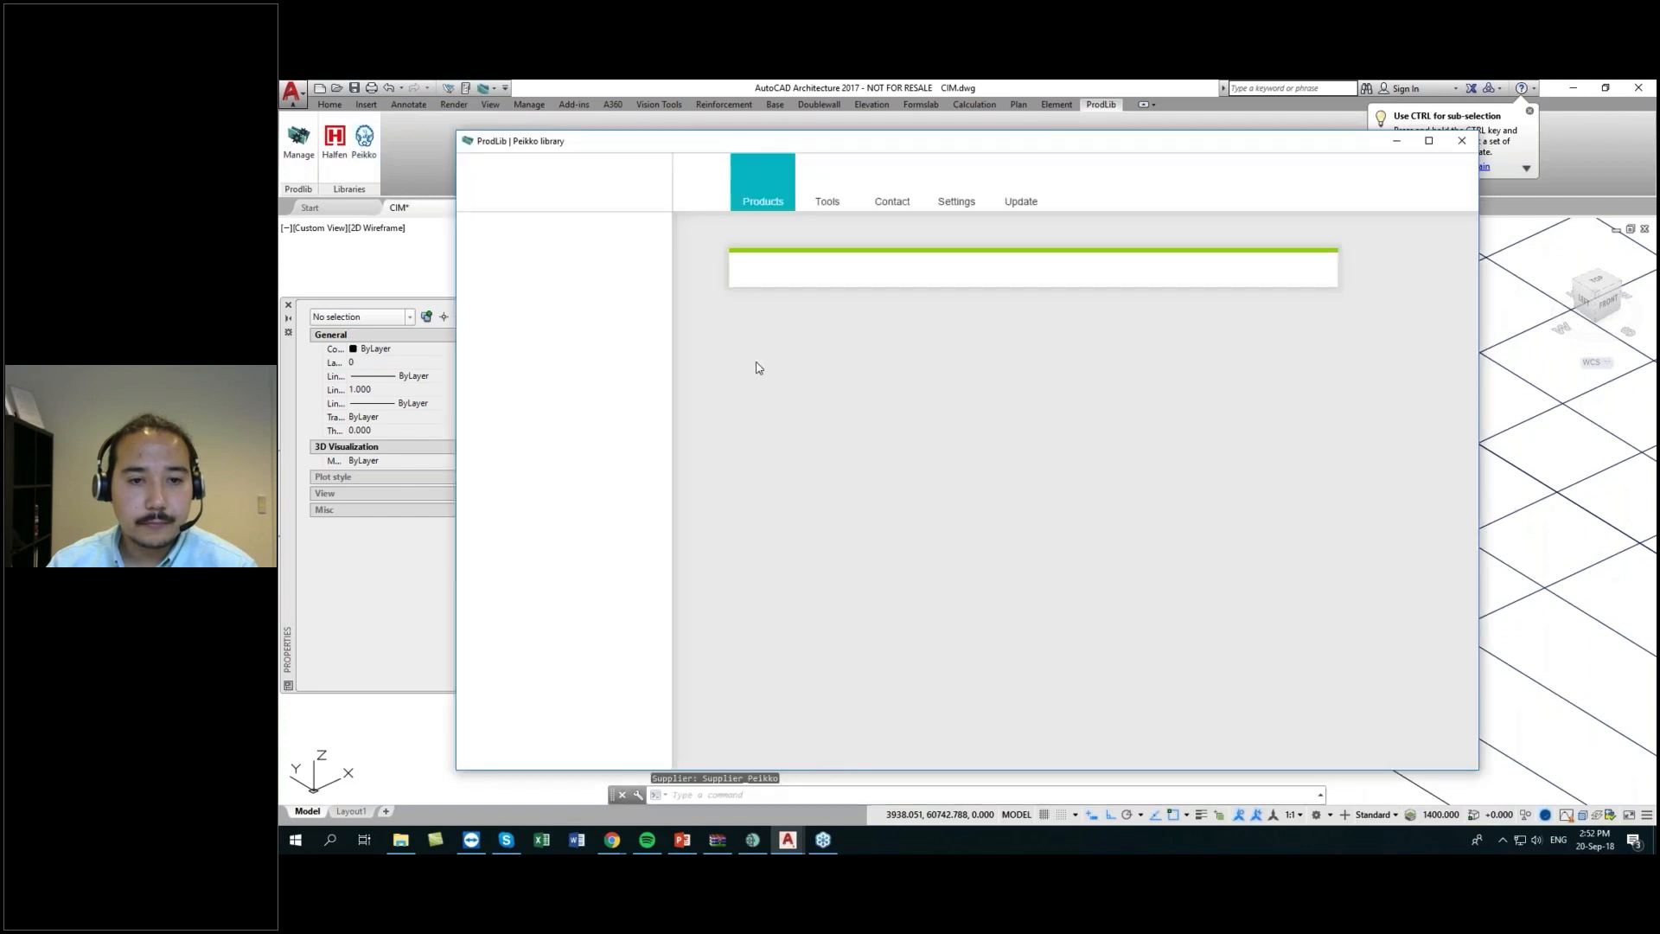
{"action": "scroll", "coordinate": [527, 444], "scroll_direction": "down", "scroll_amount": 3}
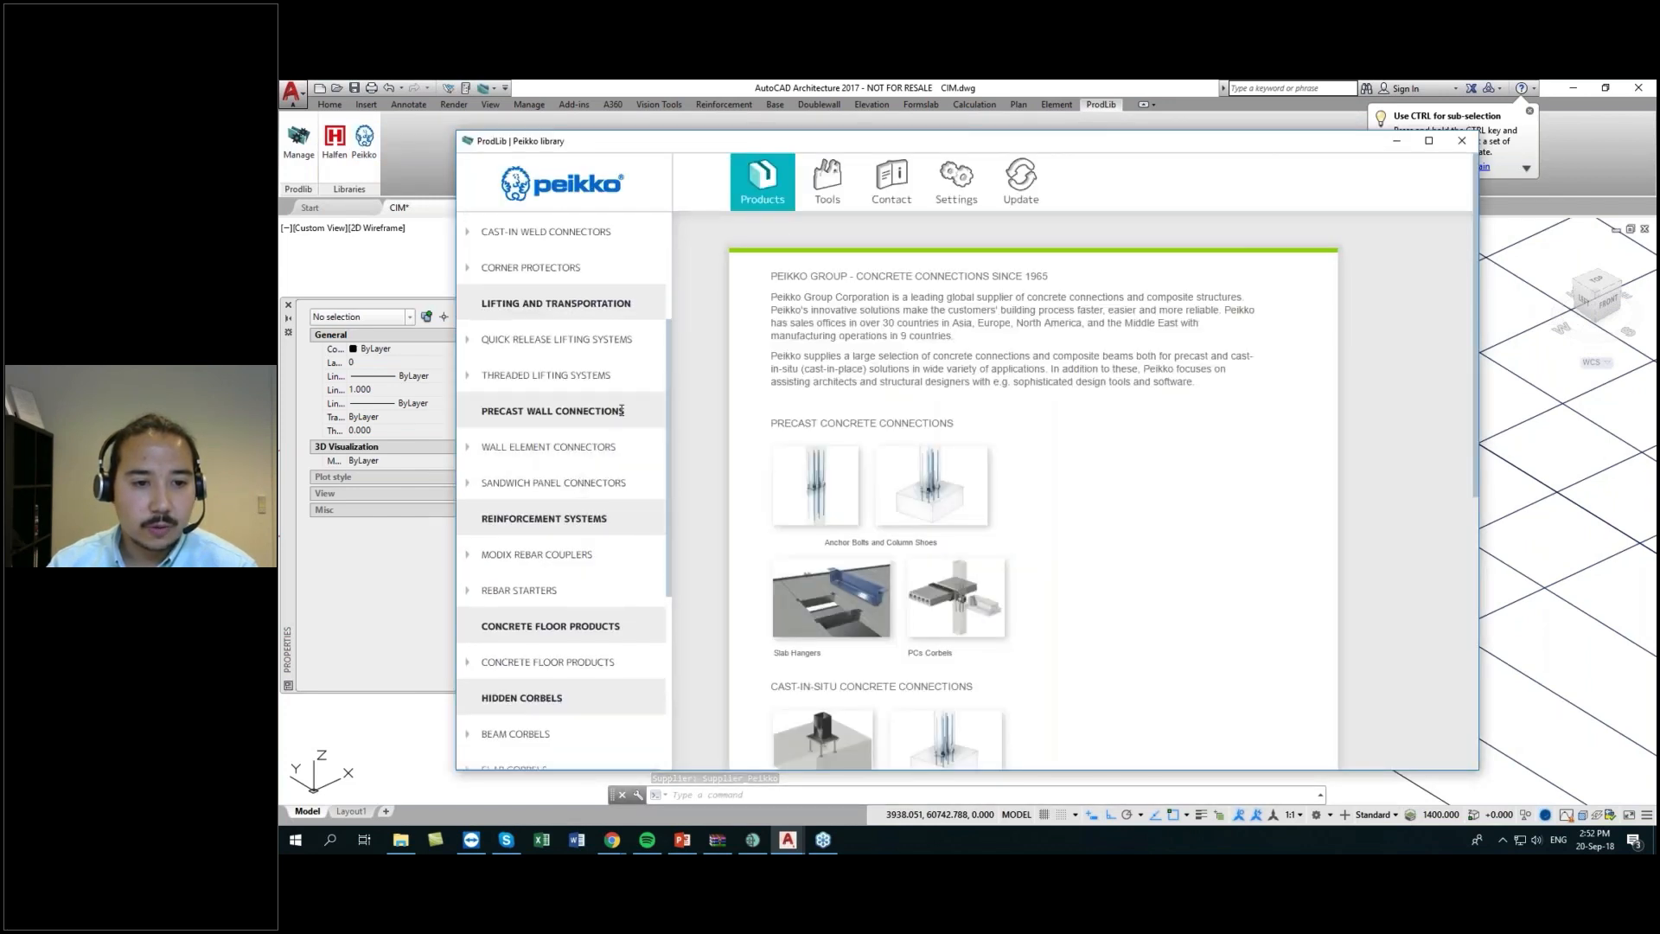
{"action": "left_click", "coordinate": [524, 448]}
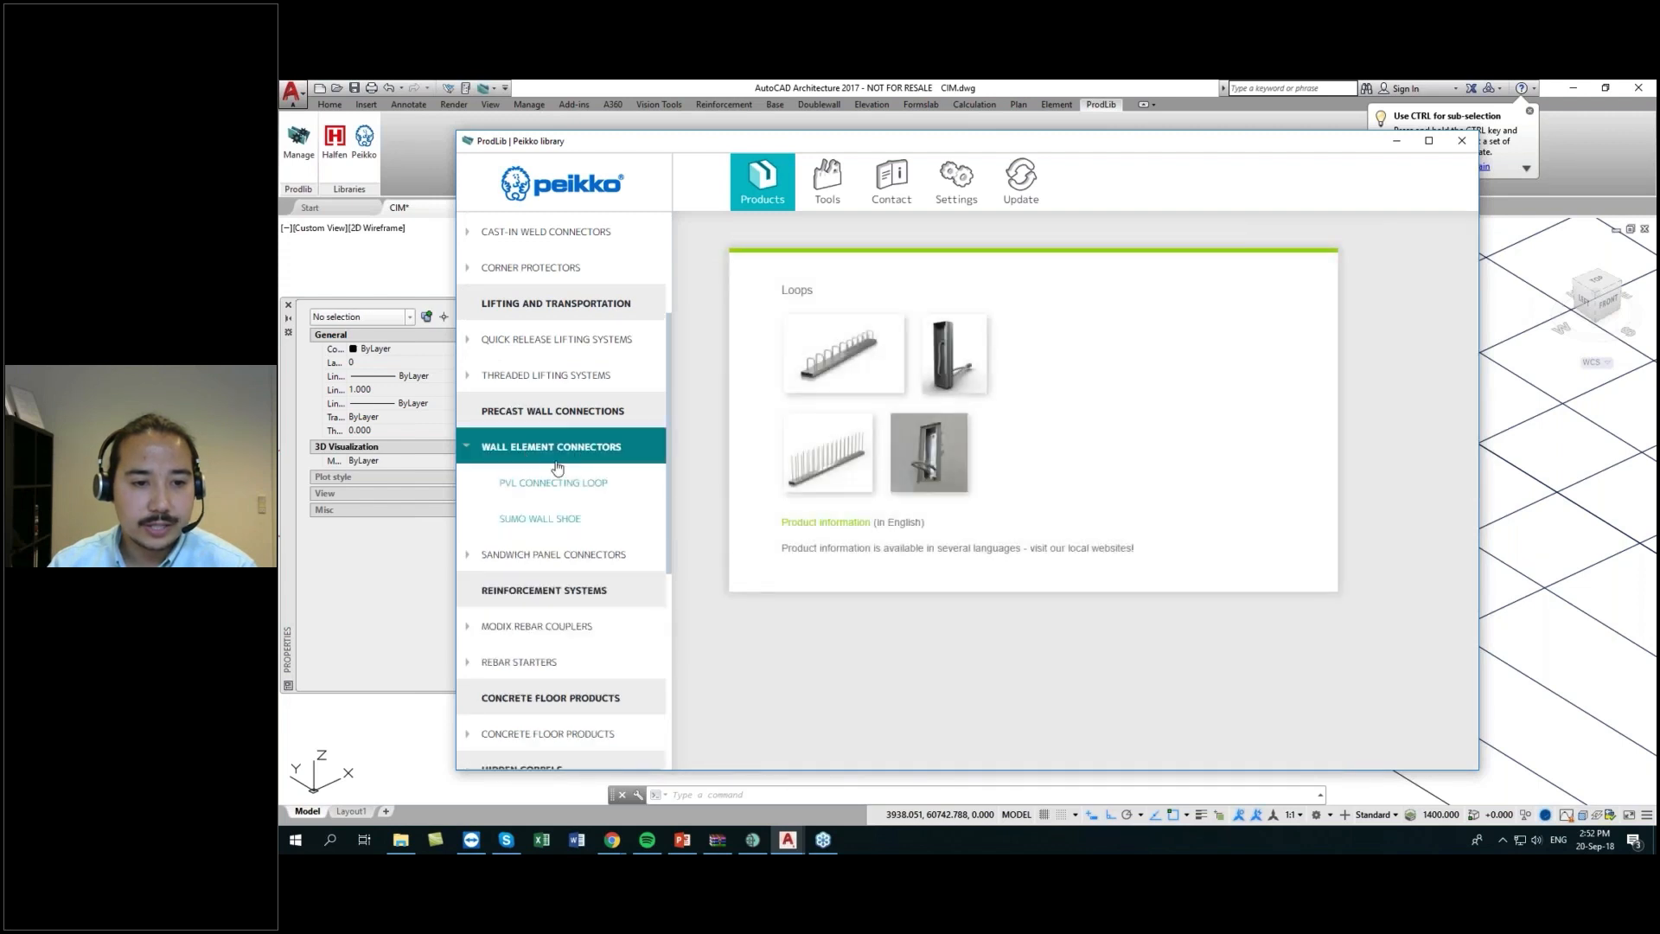
{"action": "left_click", "coordinate": [565, 486]}
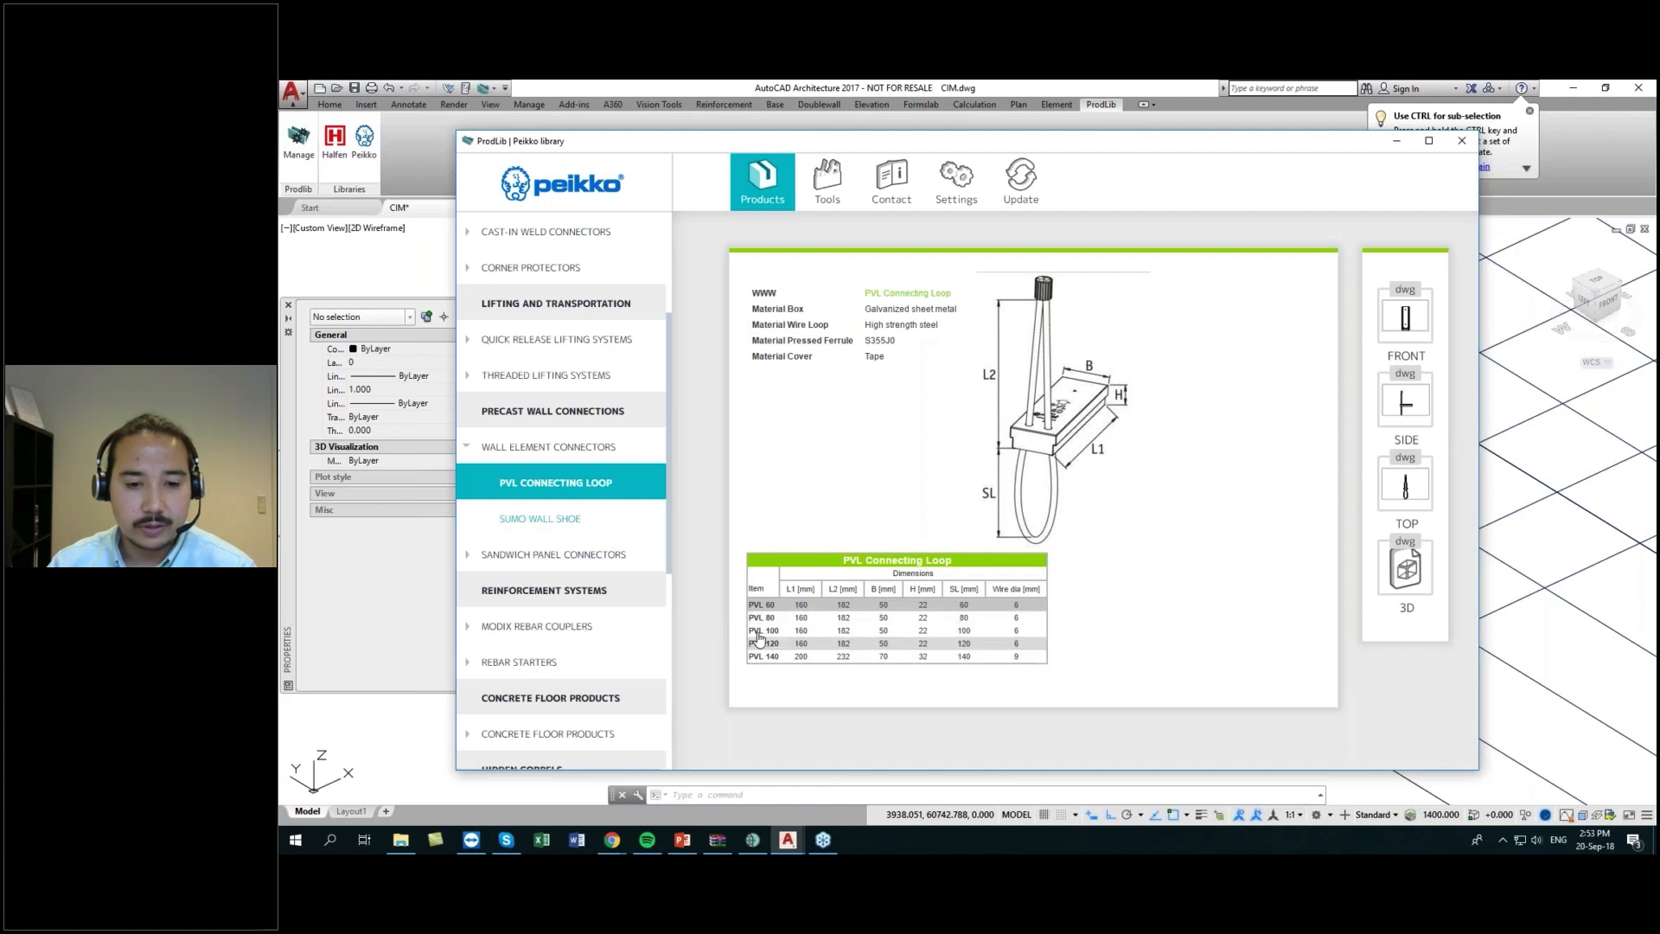
- Insert the 3D model of the PVL 60 loop in empty space near the fastening plate symbols and minimize the library
{"action": "left_click", "coordinate": [770, 657]}
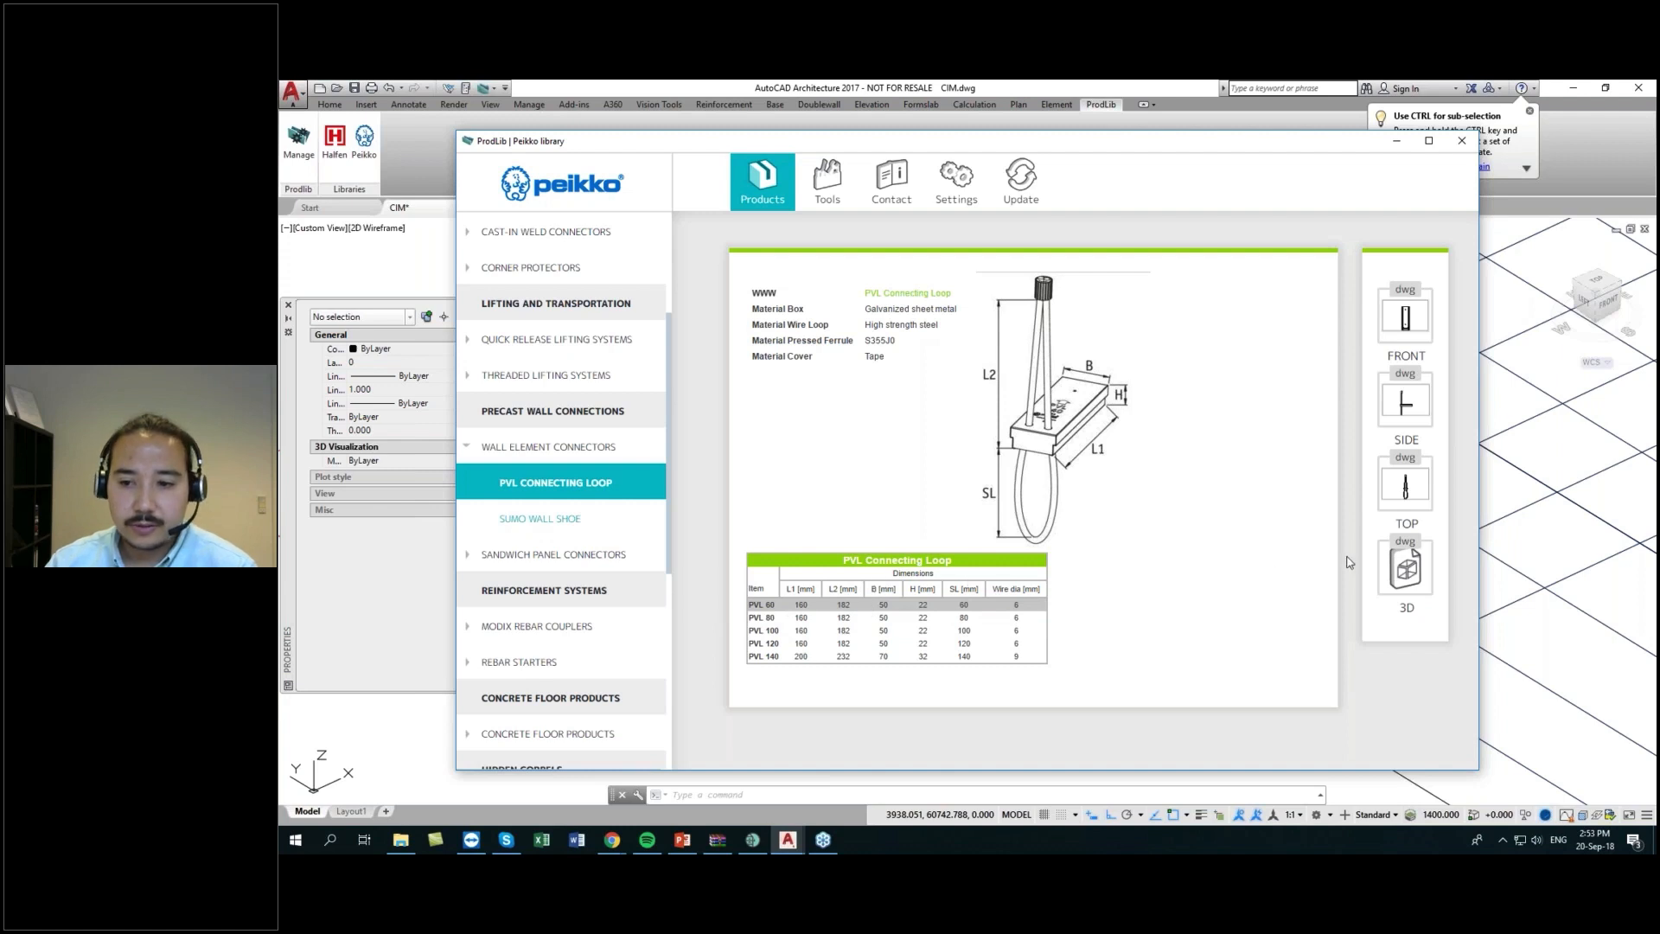
{"action": "left_click", "coordinate": [1407, 573]}
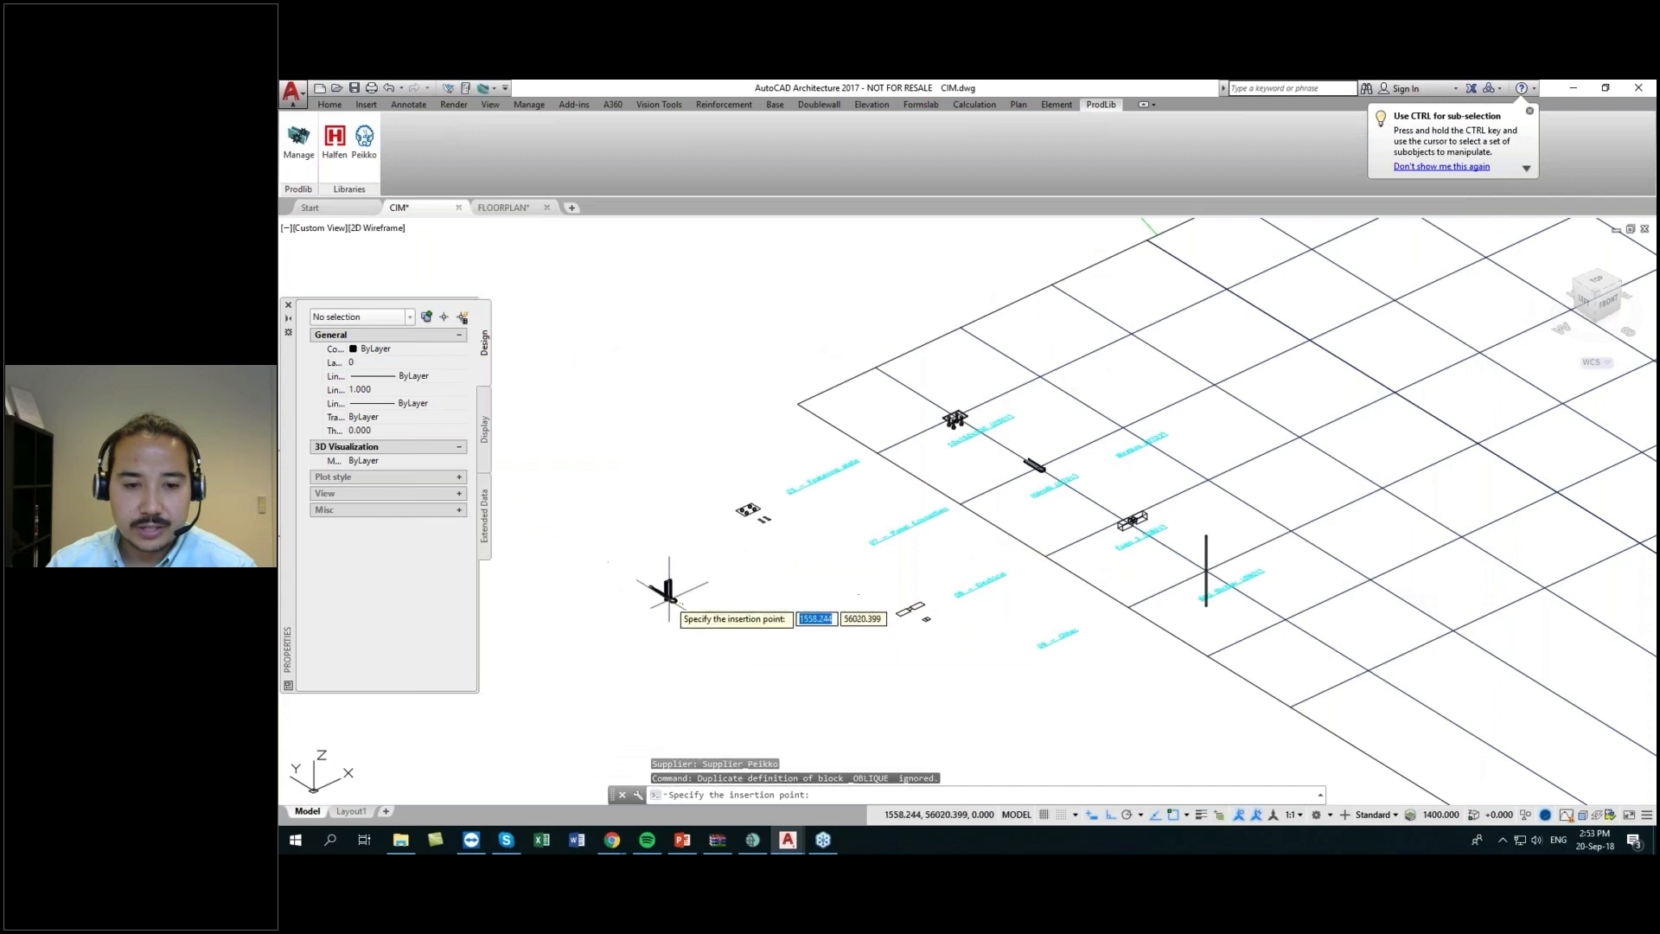
{"action": "scroll", "coordinate": [668, 594], "scroll_direction": "up", "scroll_amount": 4}
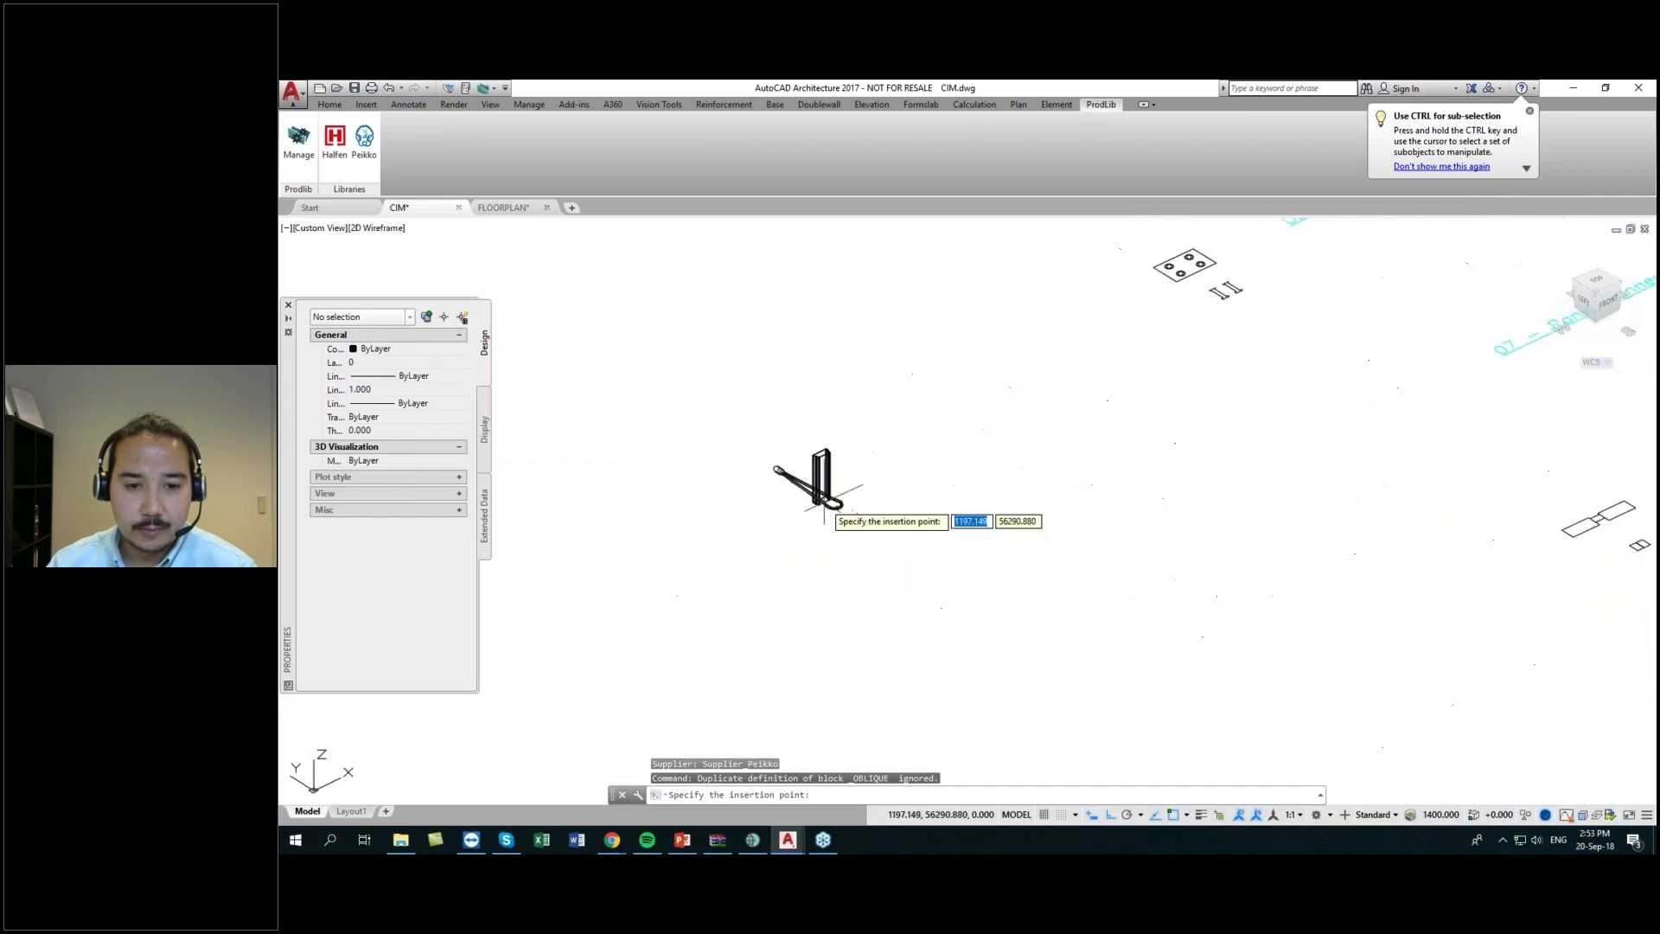
{"action": "left_click", "coordinate": [882, 471]}
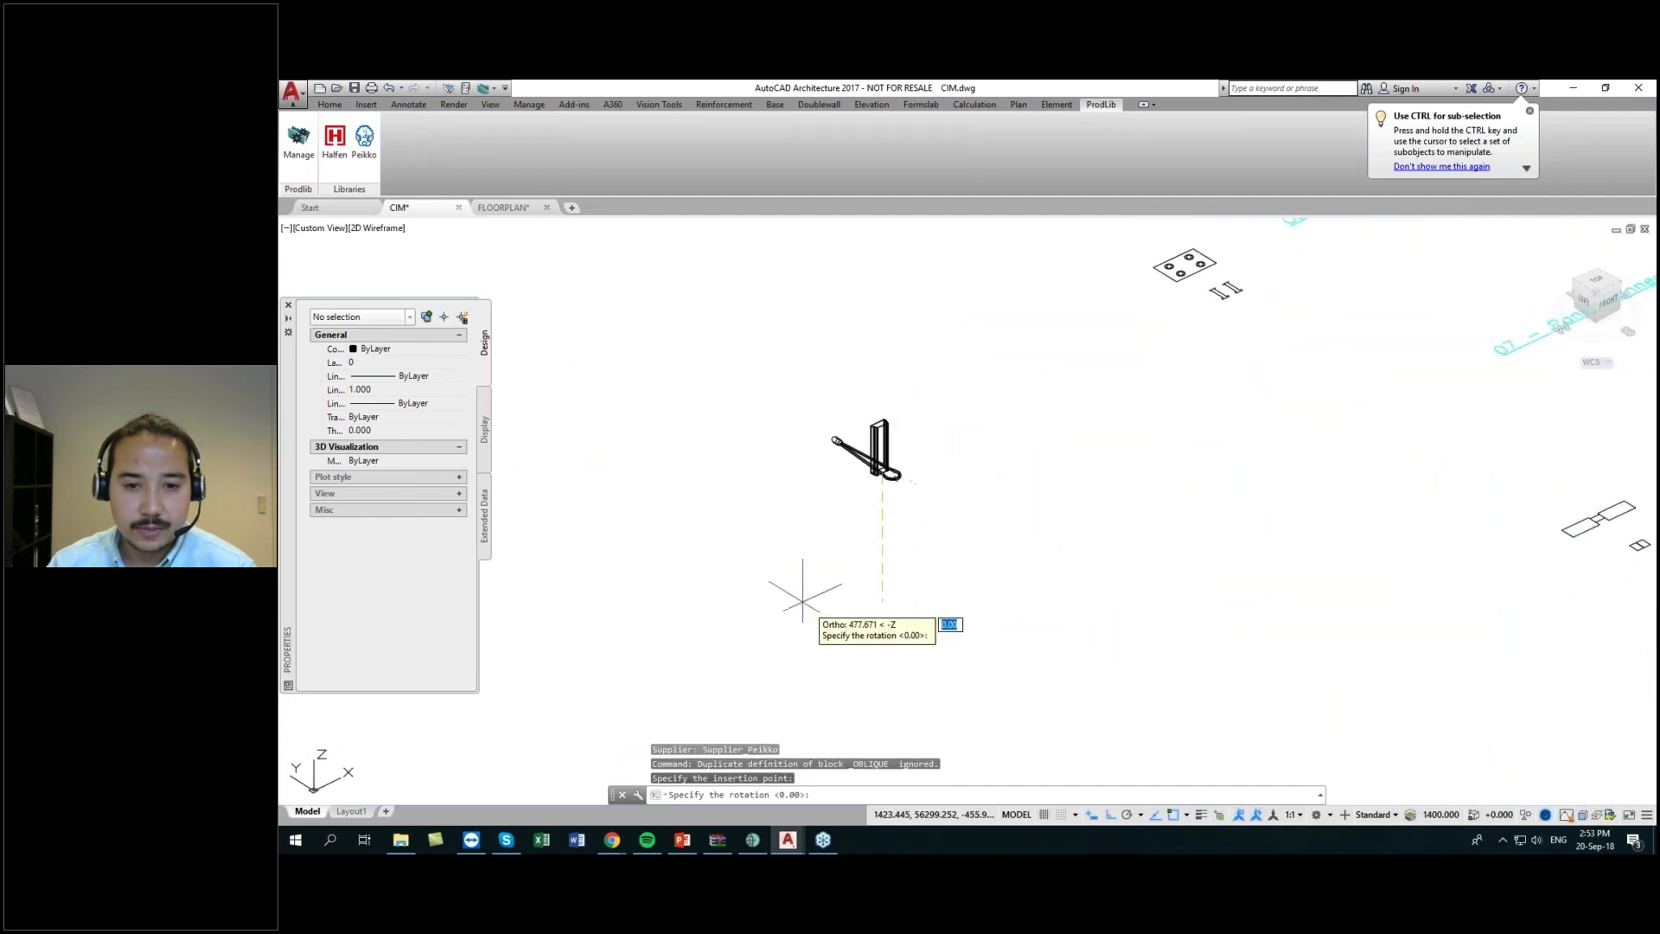
{"action": "left_click", "coordinate": [963, 604]}
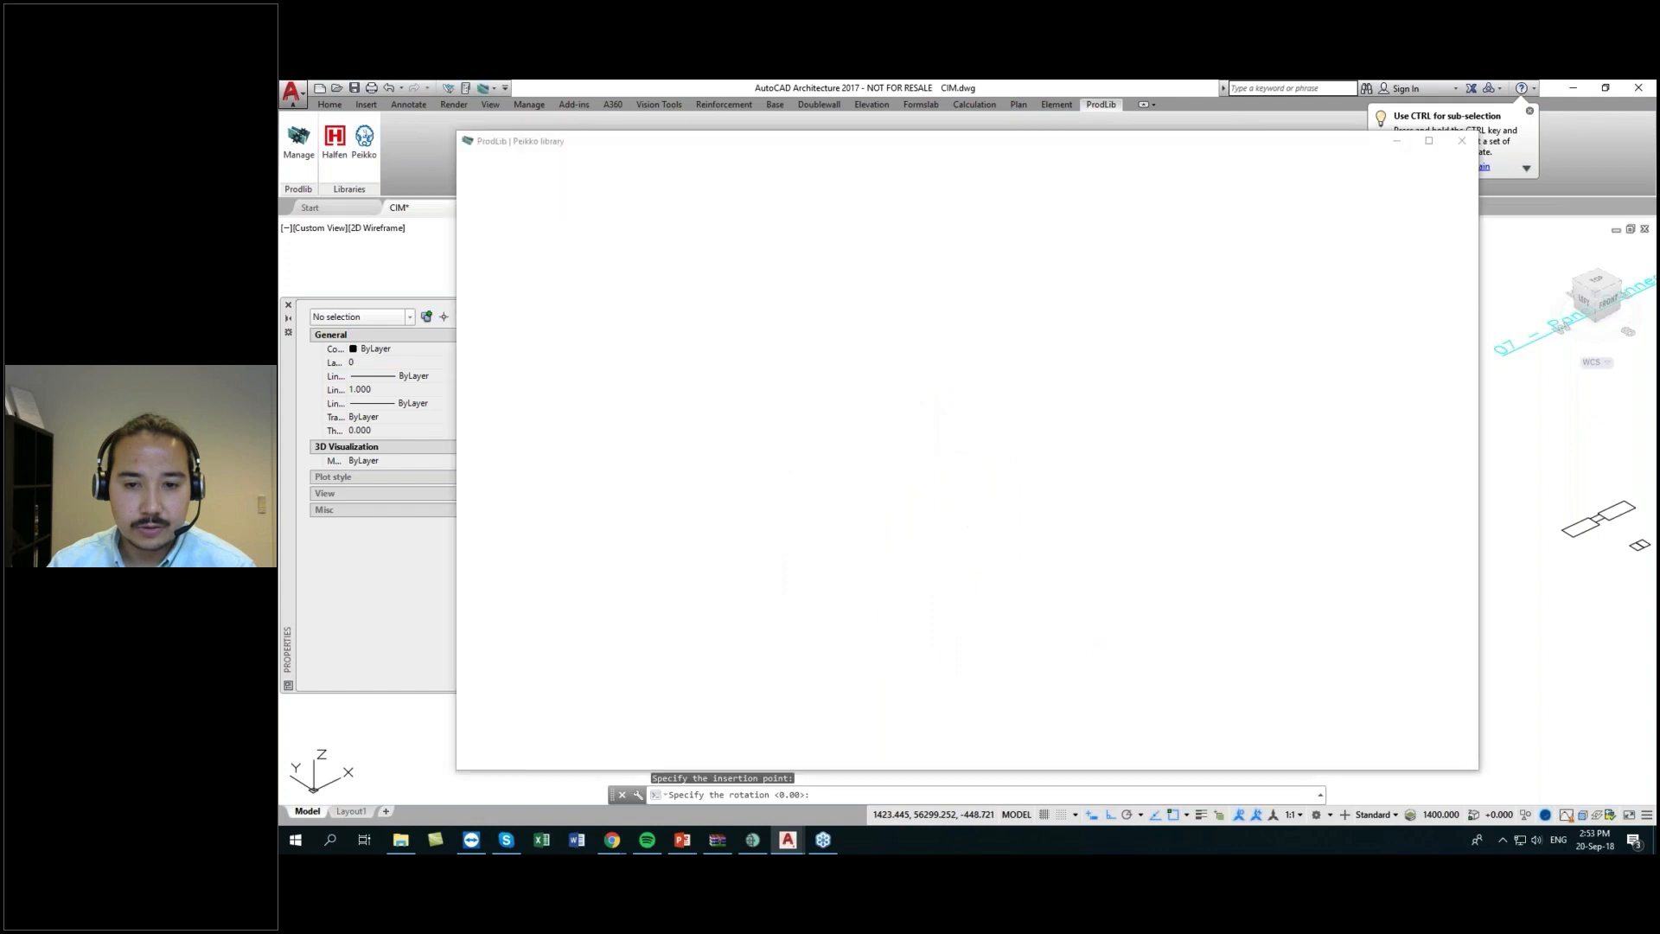
{"action": "left_click", "coordinate": [1397, 142]}
- Select the inserted PVL 60 model and check its object type in the properties
{"action": "left_click", "coordinate": [961, 436]}
{"action": "left_click", "coordinate": [911, 473]}
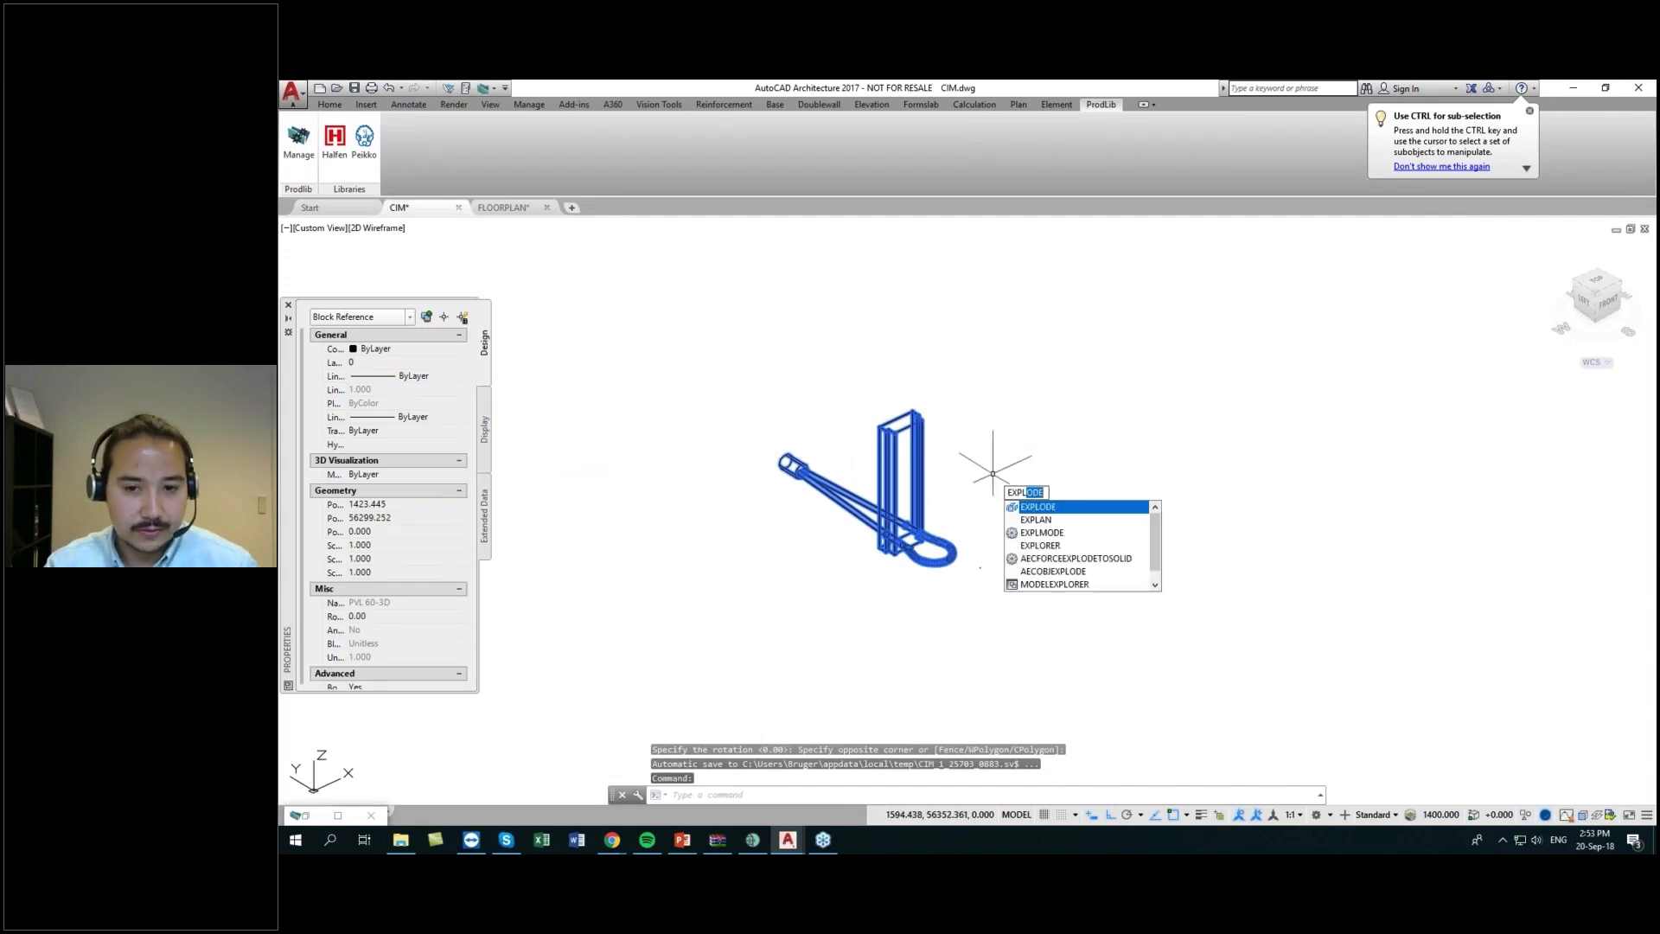
{"action": "key", "text": "Escape"}
{"action": "left_click", "coordinate": [988, 472]}
{"action": "left_click", "coordinate": [911, 476]}
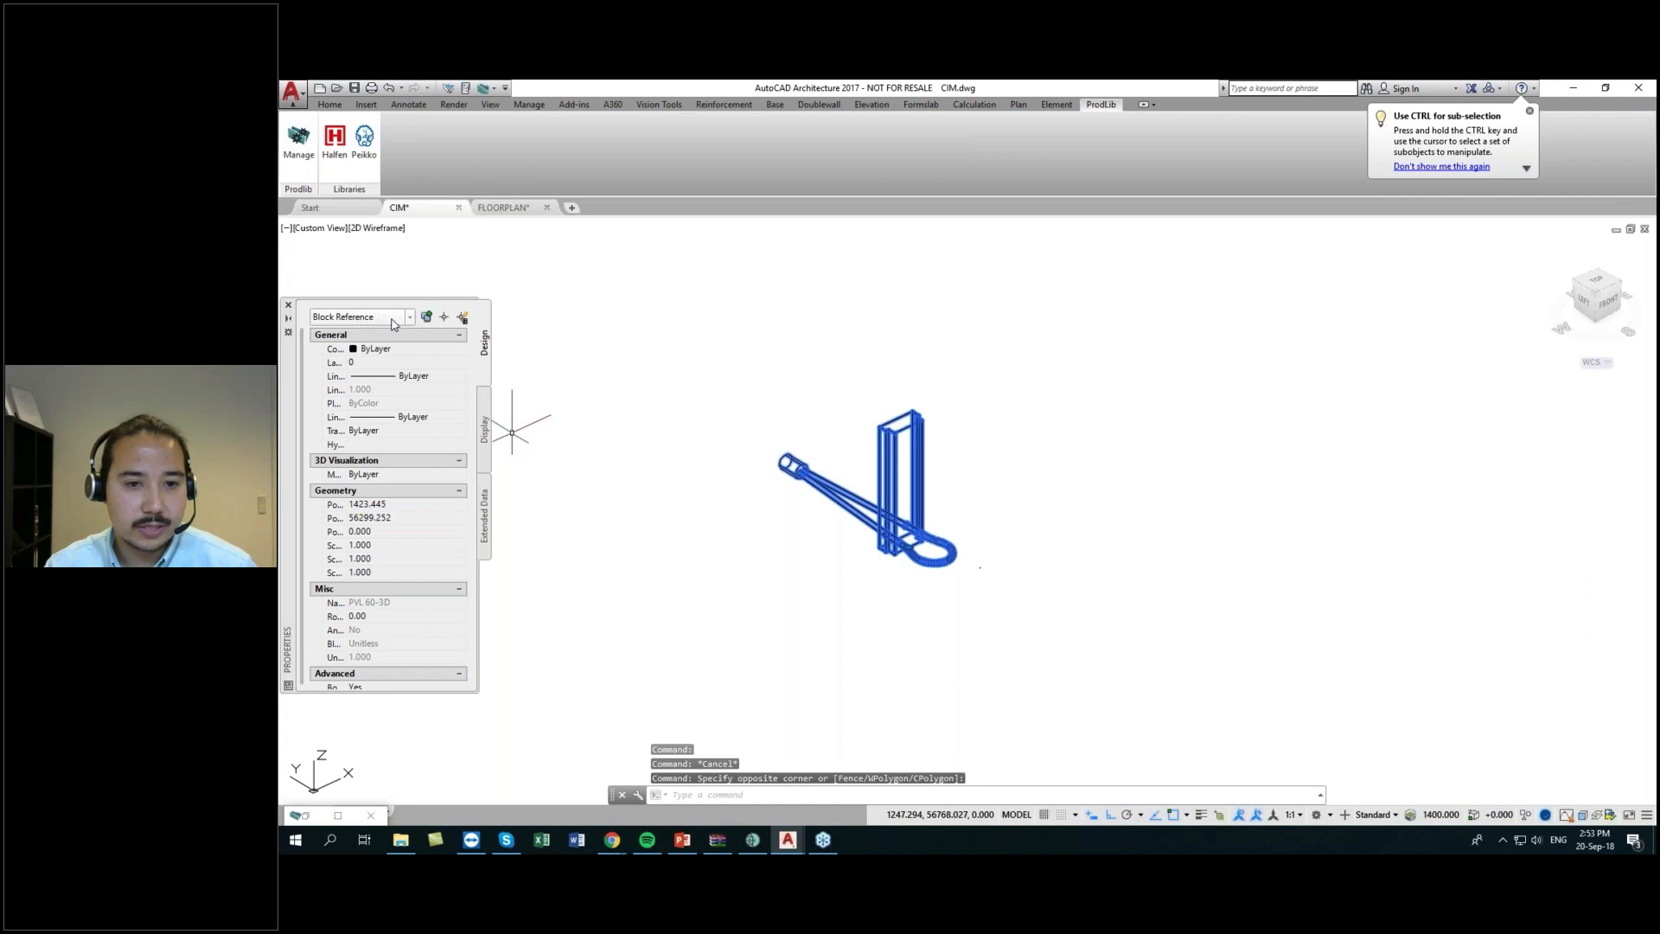
{"action": "key", "text": "Escape"}
- Explode the PVL 60 block reference and check the object type of the resulting geometry
{"action": "left_click", "coordinate": [988, 472]}
{"action": "left_click", "coordinate": [911, 475]}
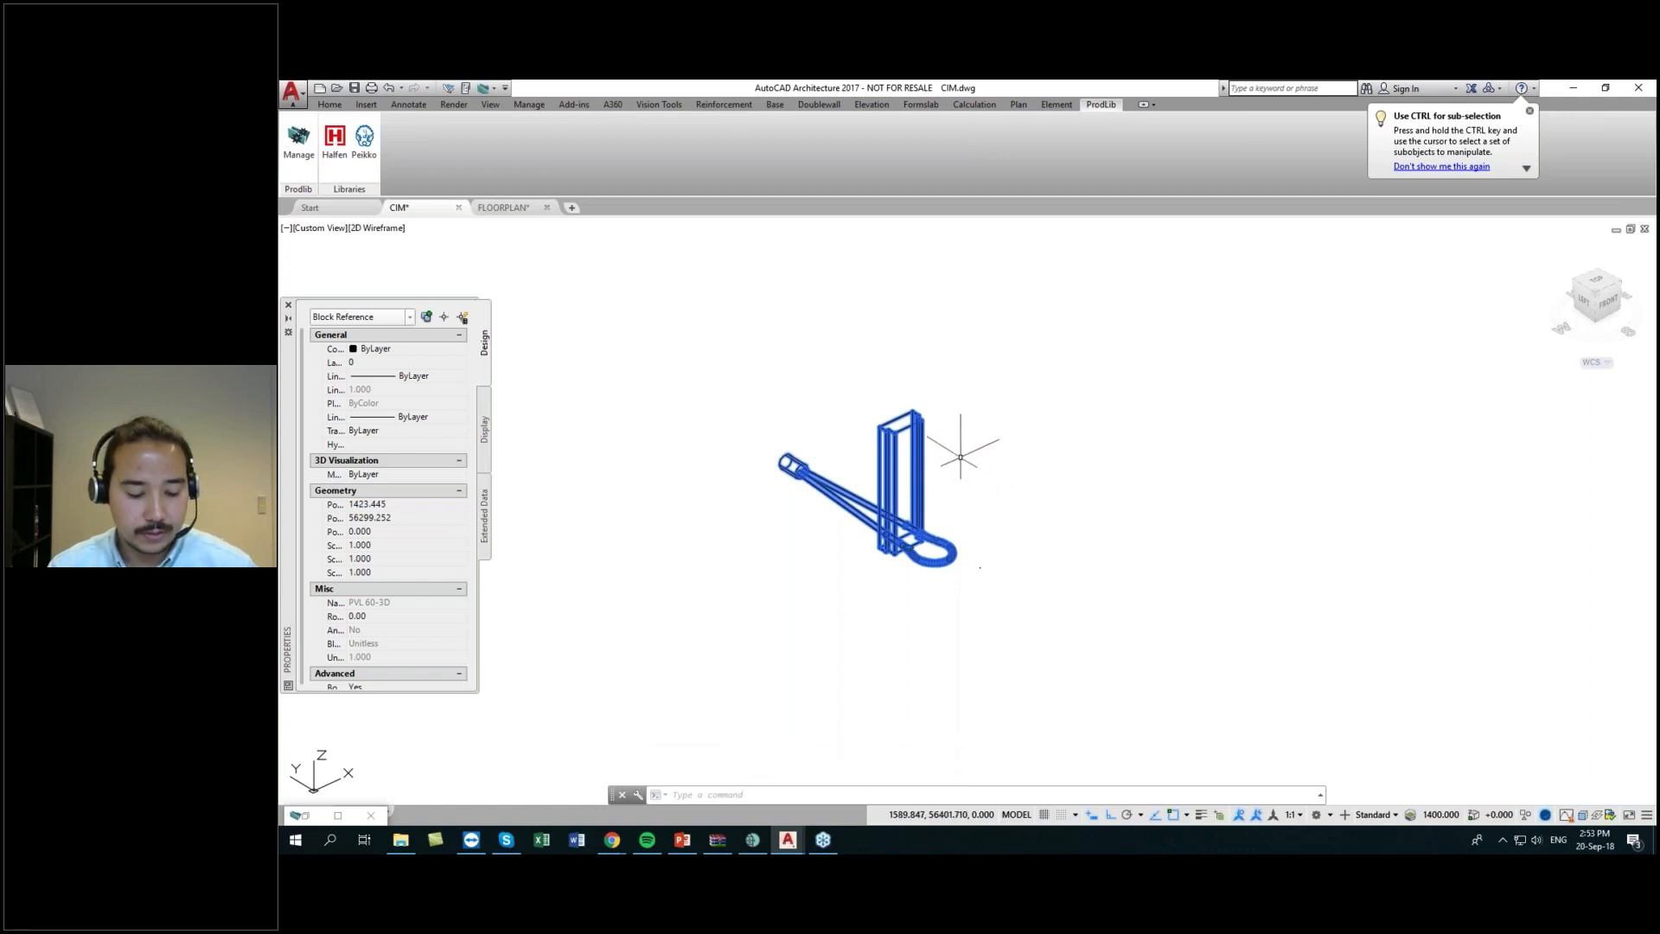
{"action": "type", "text": "ex"}
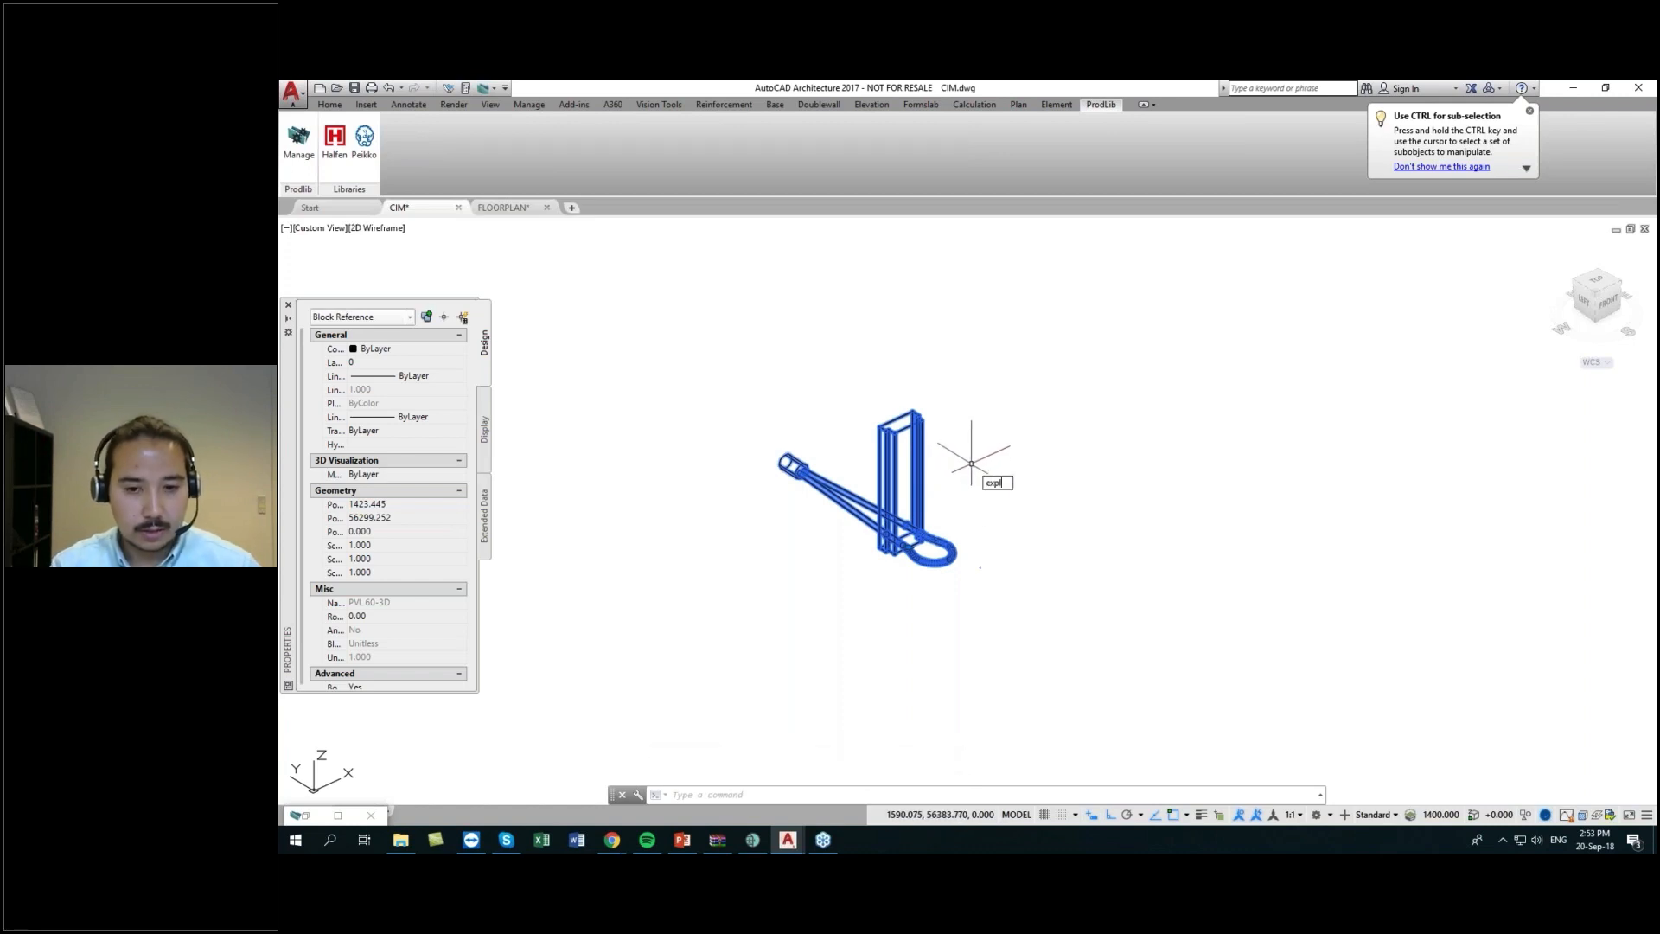
{"action": "type", "text": "pl"}
{"action": "key", "text": "Return"}
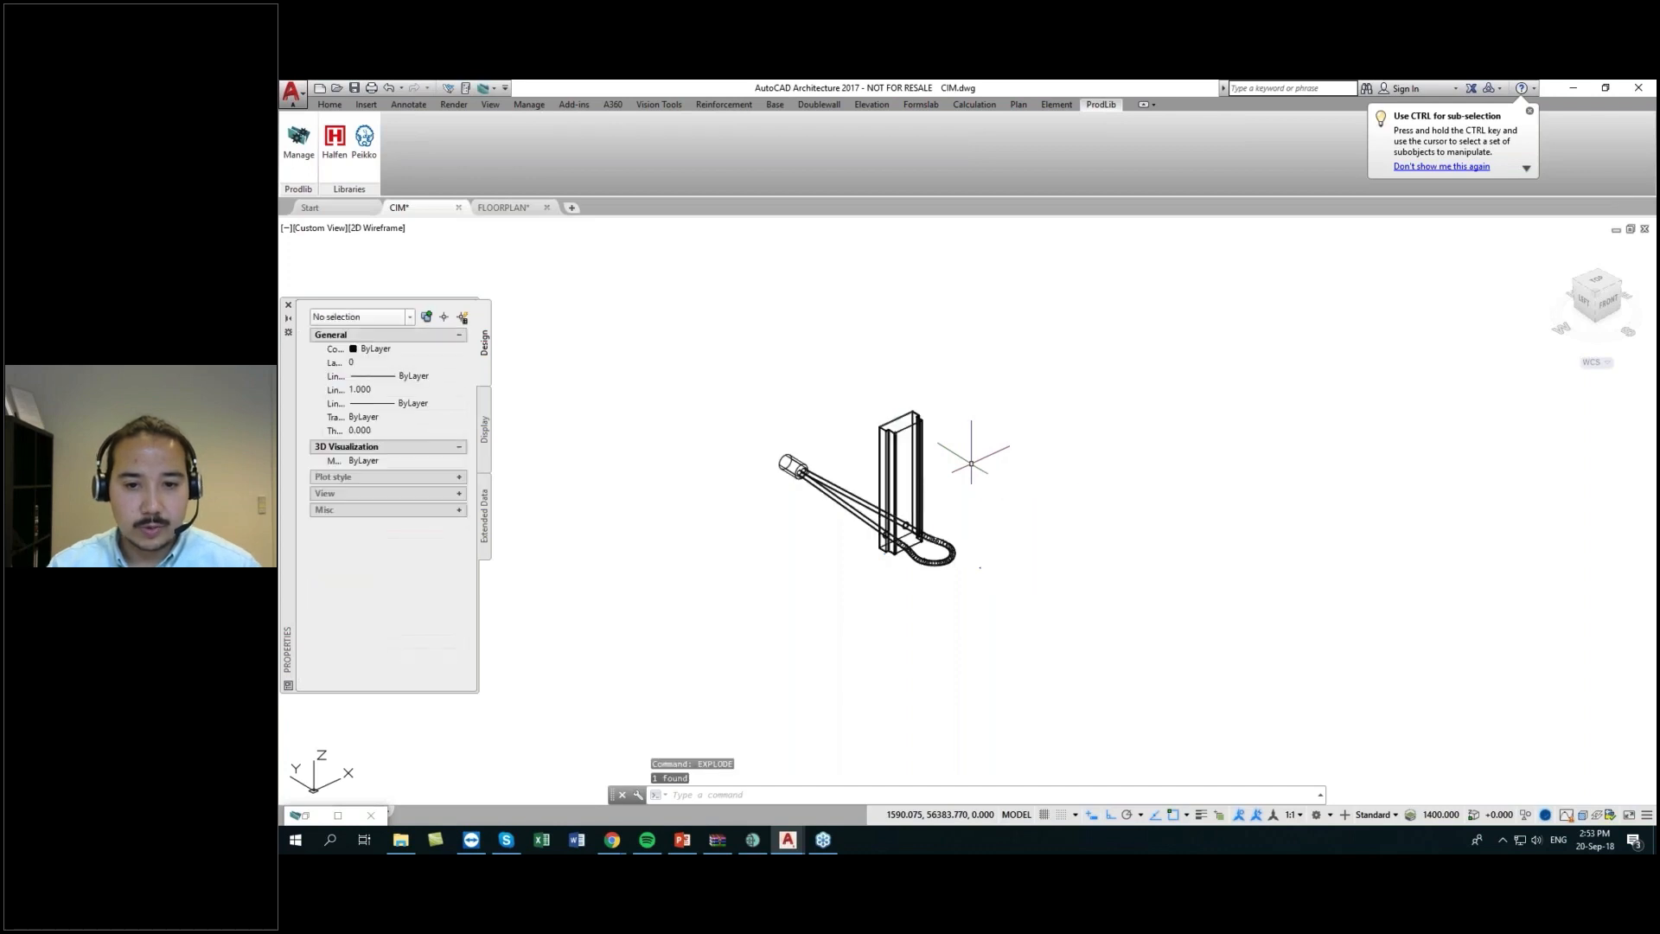
{"action": "left_click", "coordinate": [920, 447]}
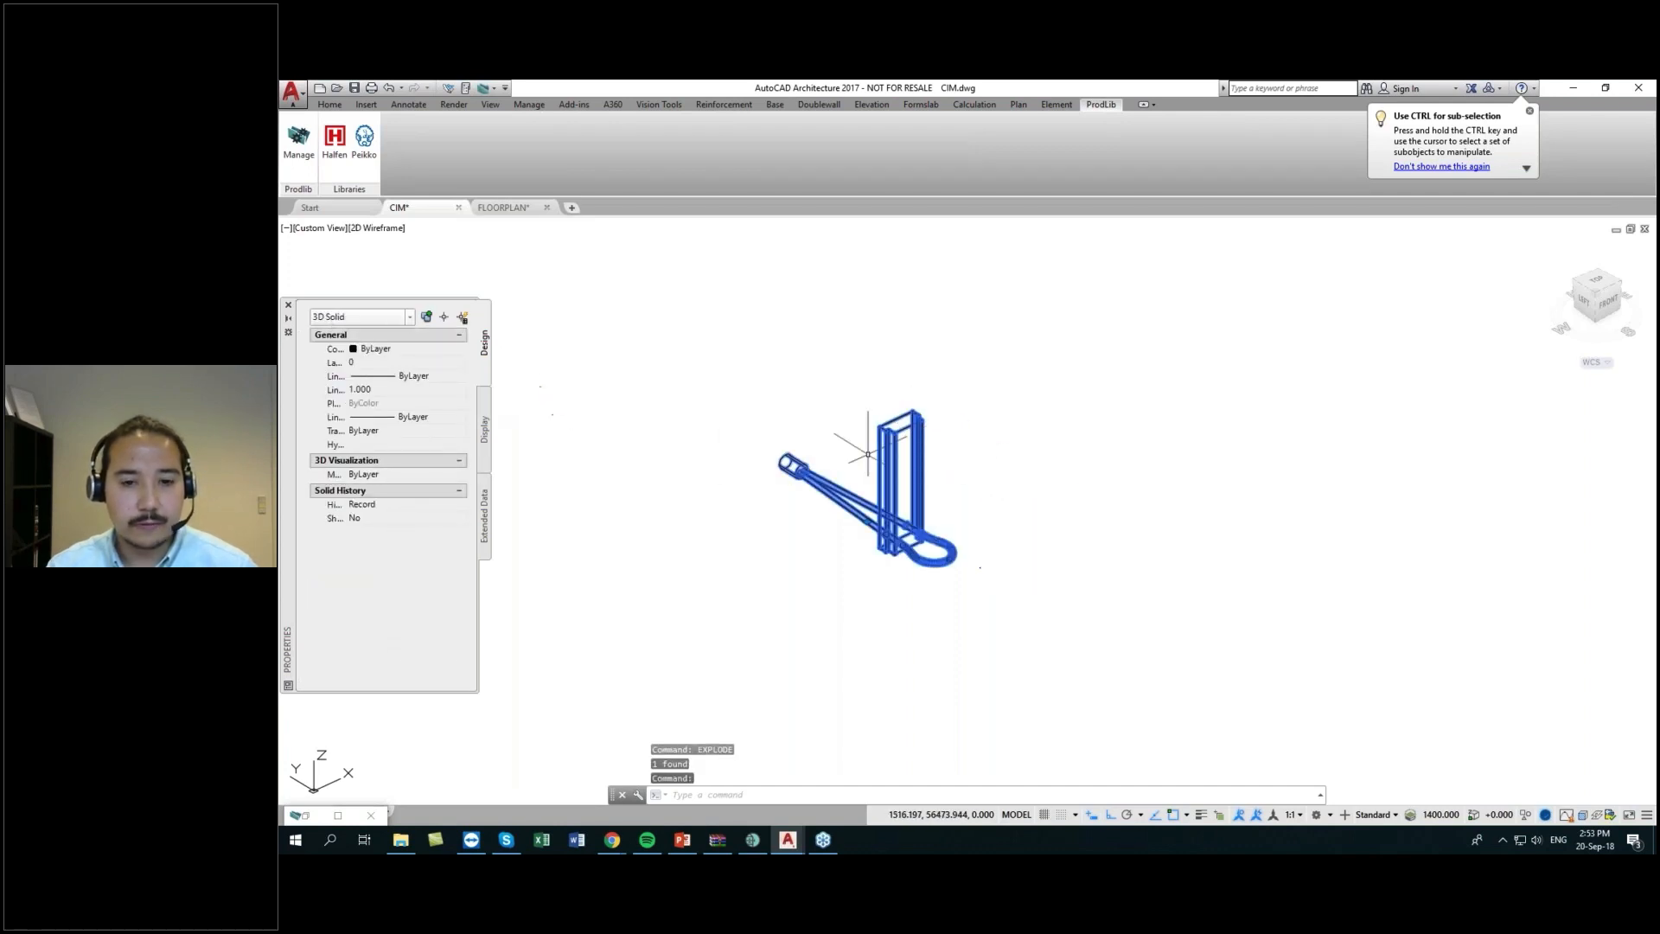
{"action": "key", "text": "Escape"}
- Rotate the PVL 60 solid 180 degrees in 3D about the X axis
{"action": "left_click", "coordinate": [1007, 459]}
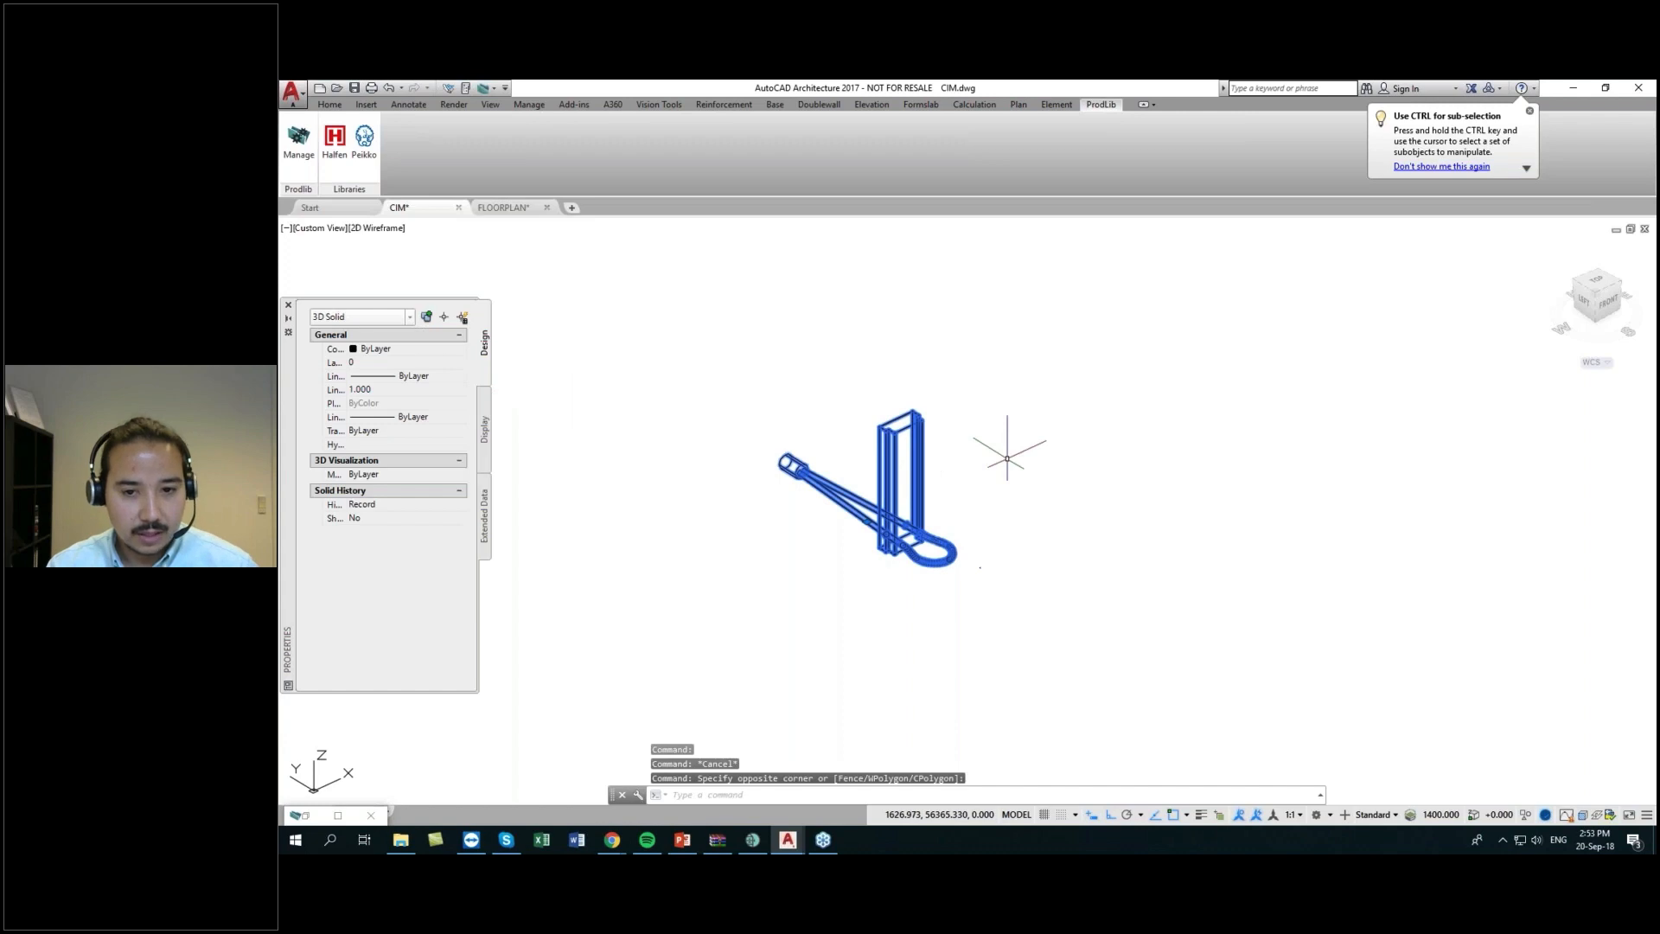
{"action": "type", "text": "3drotate"}
{"action": "key", "text": "Return"}
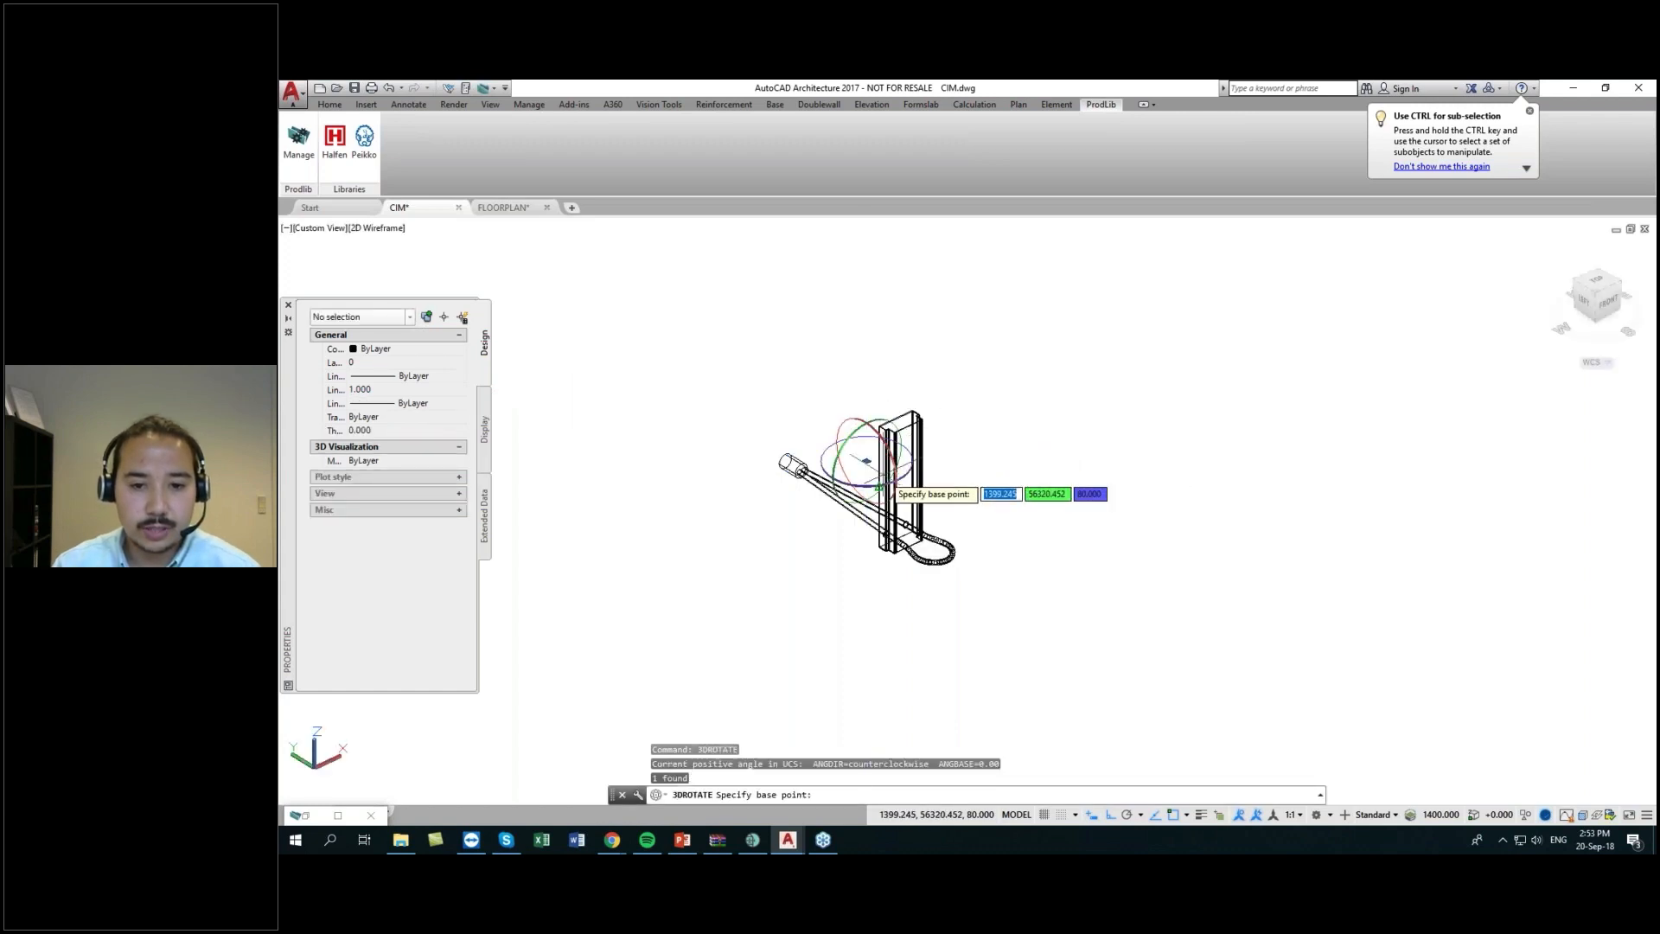
{"action": "left_click", "coordinate": [873, 433]}
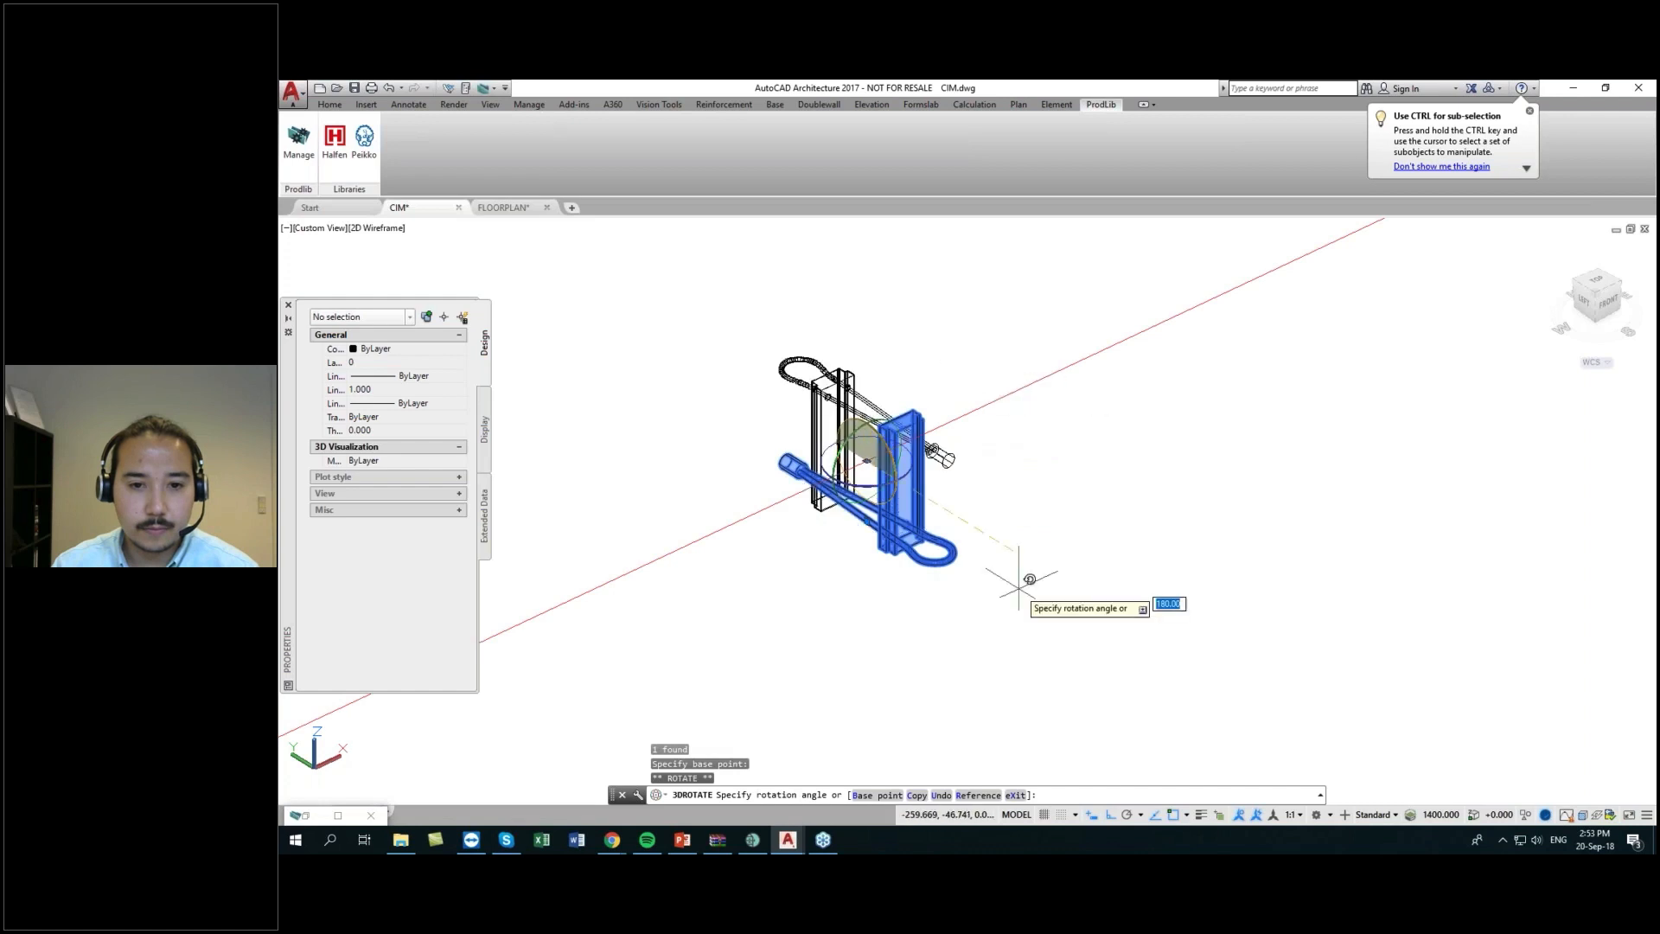
{"action": "key", "text": "Return"}
- Compare the solid's orientation with the items on the grid and rotate it horizontally so its loop faces the opposite way
{"action": "left_click", "coordinate": [861, 559]}
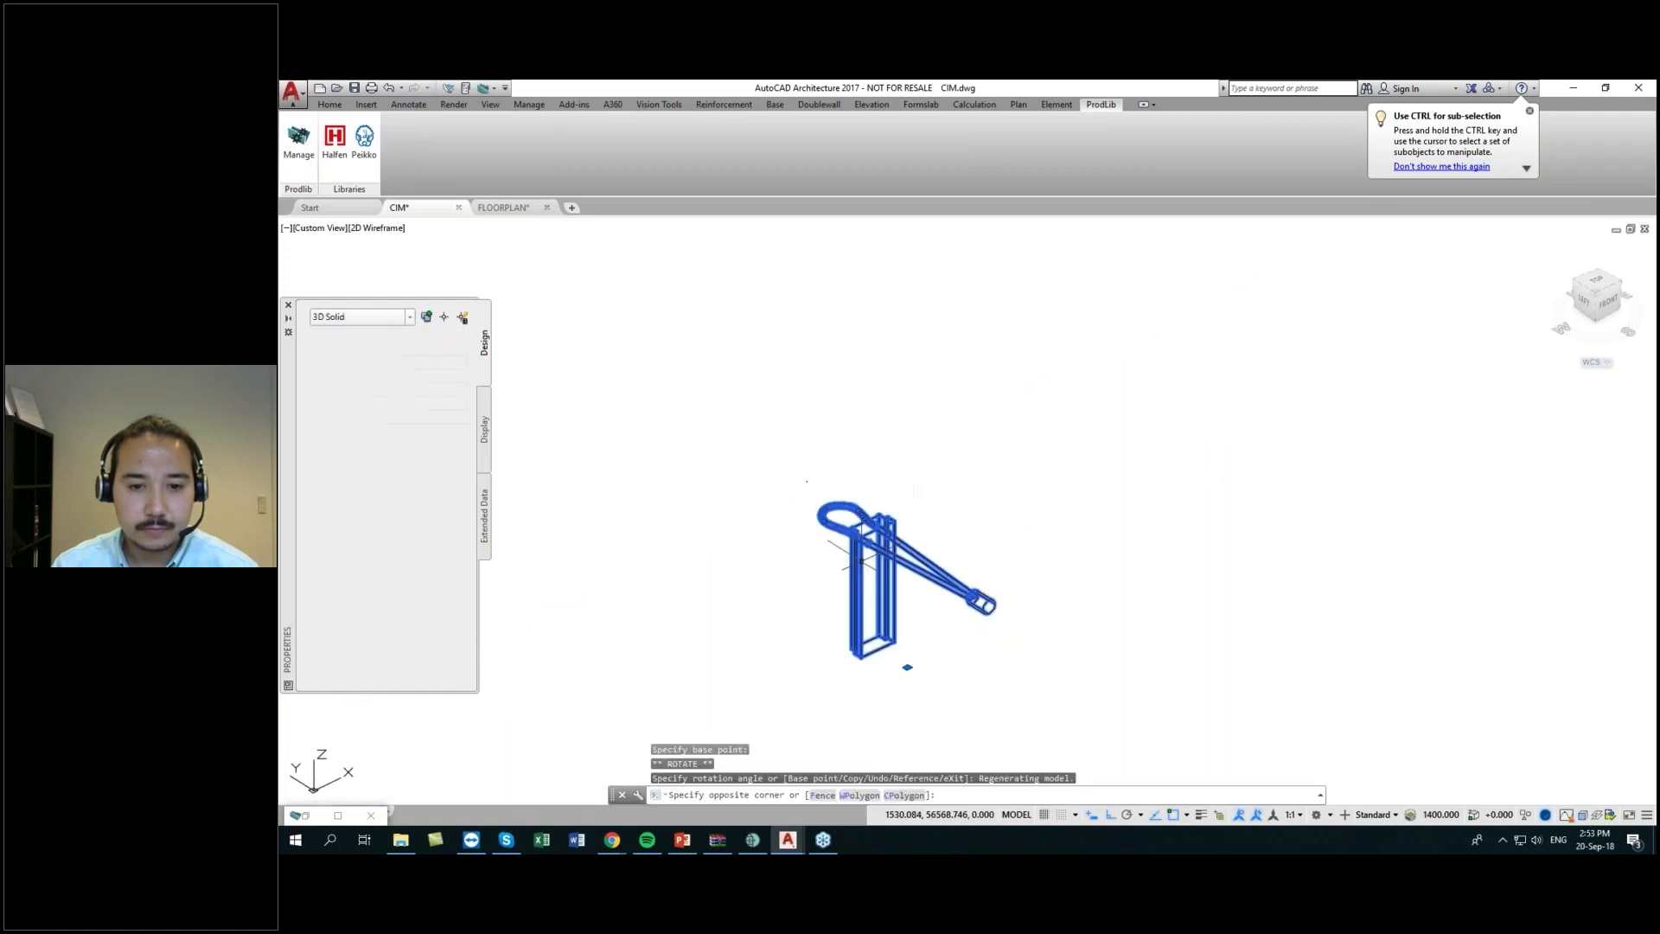
{"action": "scroll", "coordinate": [862, 520], "scroll_direction": "up", "scroll_amount": 4}
{"action": "middle_click_drag", "start_coordinate": [908, 501], "coordinate": [848, 619]}
{"action": "scroll", "coordinate": [968, 456], "scroll_direction": "down", "scroll_amount": 6}
{"action": "scroll", "coordinate": [1012, 491], "scroll_direction": "down", "scroll_amount": 2}
{"action": "scroll", "coordinate": [1085, 458], "scroll_direction": "down", "scroll_amount": 4}
{"action": "middle_click_drag", "start_coordinate": [1085, 459], "coordinate": [859, 574]}
{"action": "scroll", "coordinate": [1171, 549], "scroll_direction": "up", "scroll_amount": 4}
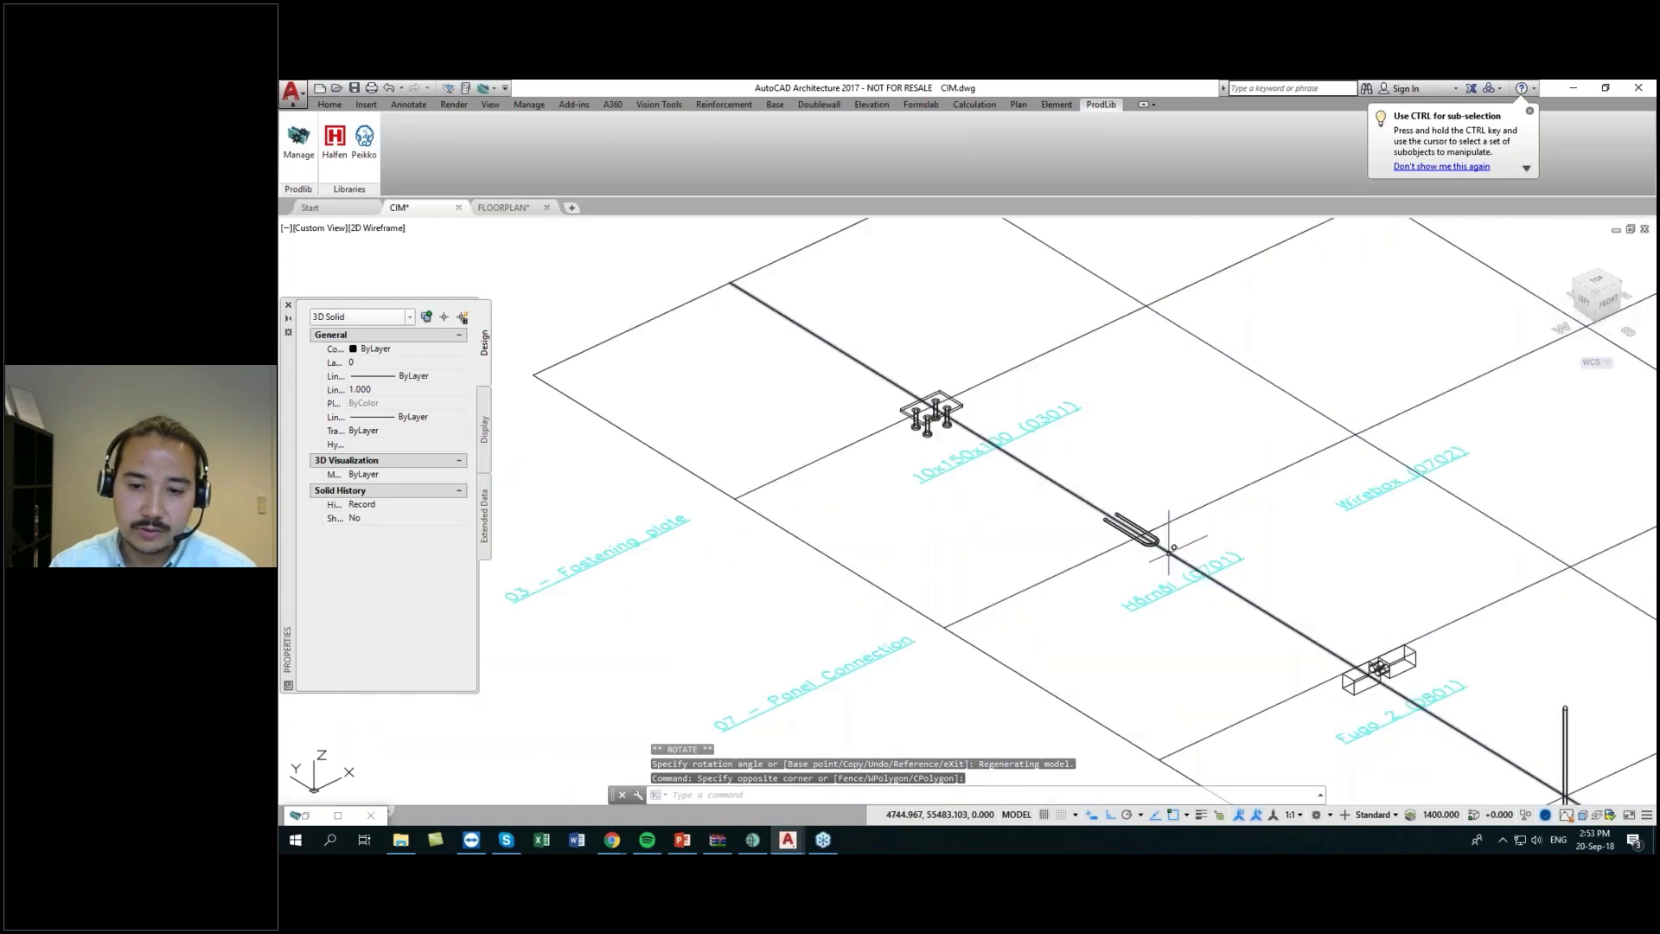
{"action": "scroll", "coordinate": [1163, 553], "scroll_direction": "up", "scroll_amount": 2}
{"action": "scroll", "coordinate": [985, 570], "scroll_direction": "down", "scroll_amount": 2}
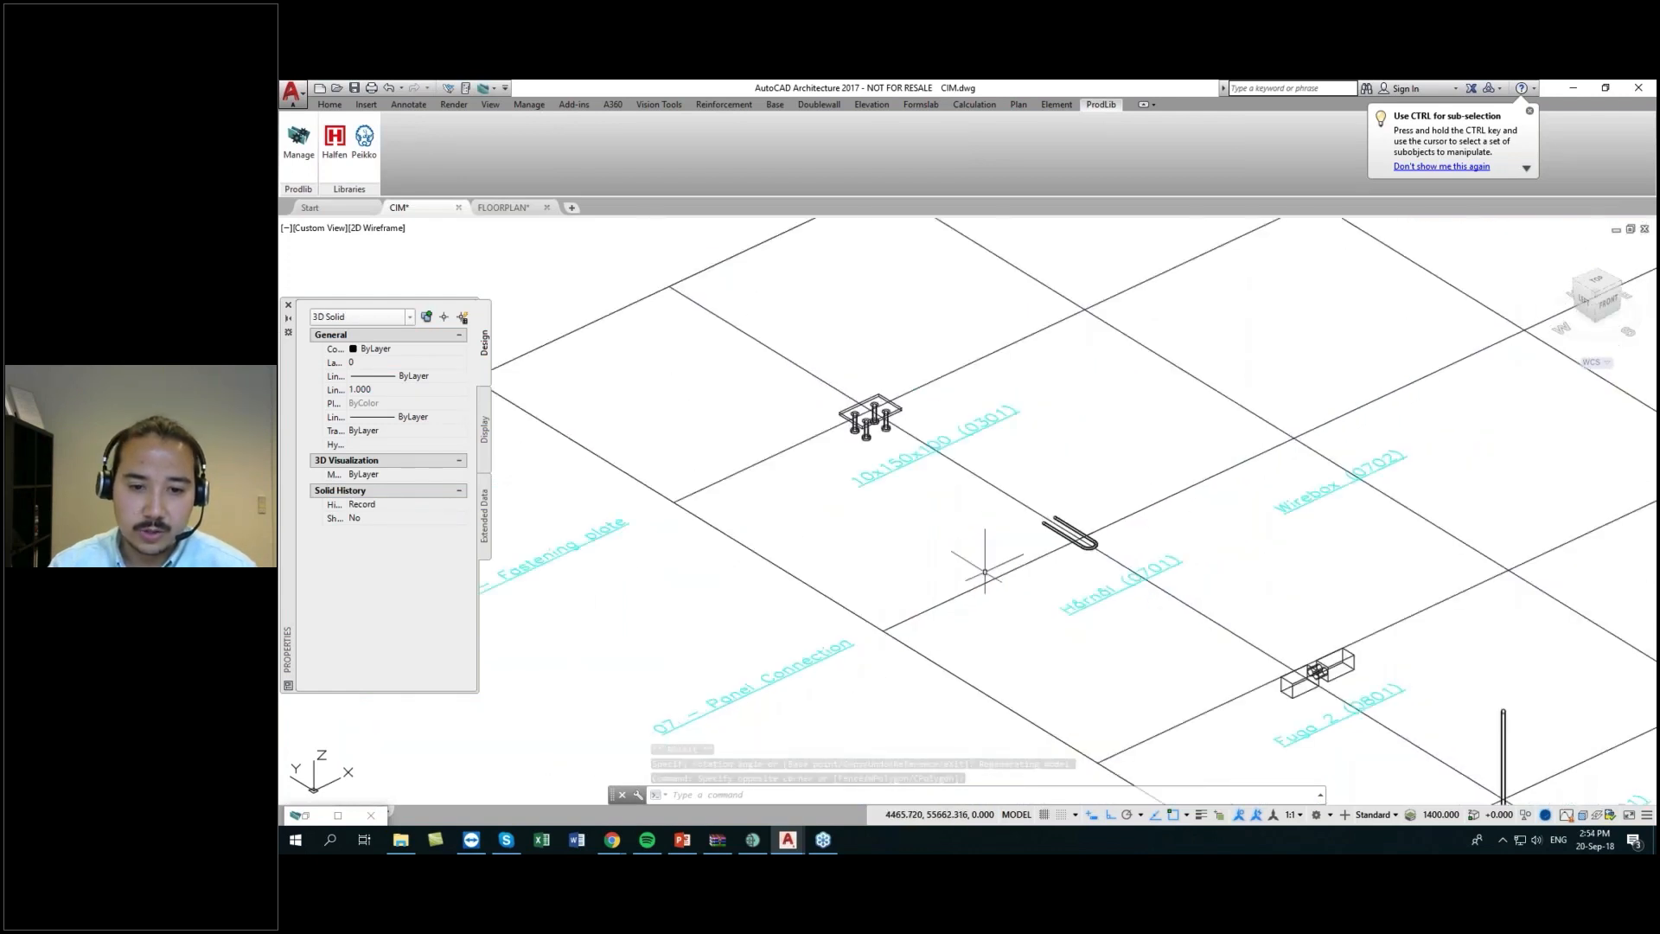
{"action": "scroll", "coordinate": [1116, 541], "scroll_direction": "up", "scroll_amount": 5}
{"action": "scroll", "coordinate": [903, 488], "scroll_direction": "up", "scroll_amount": 4}
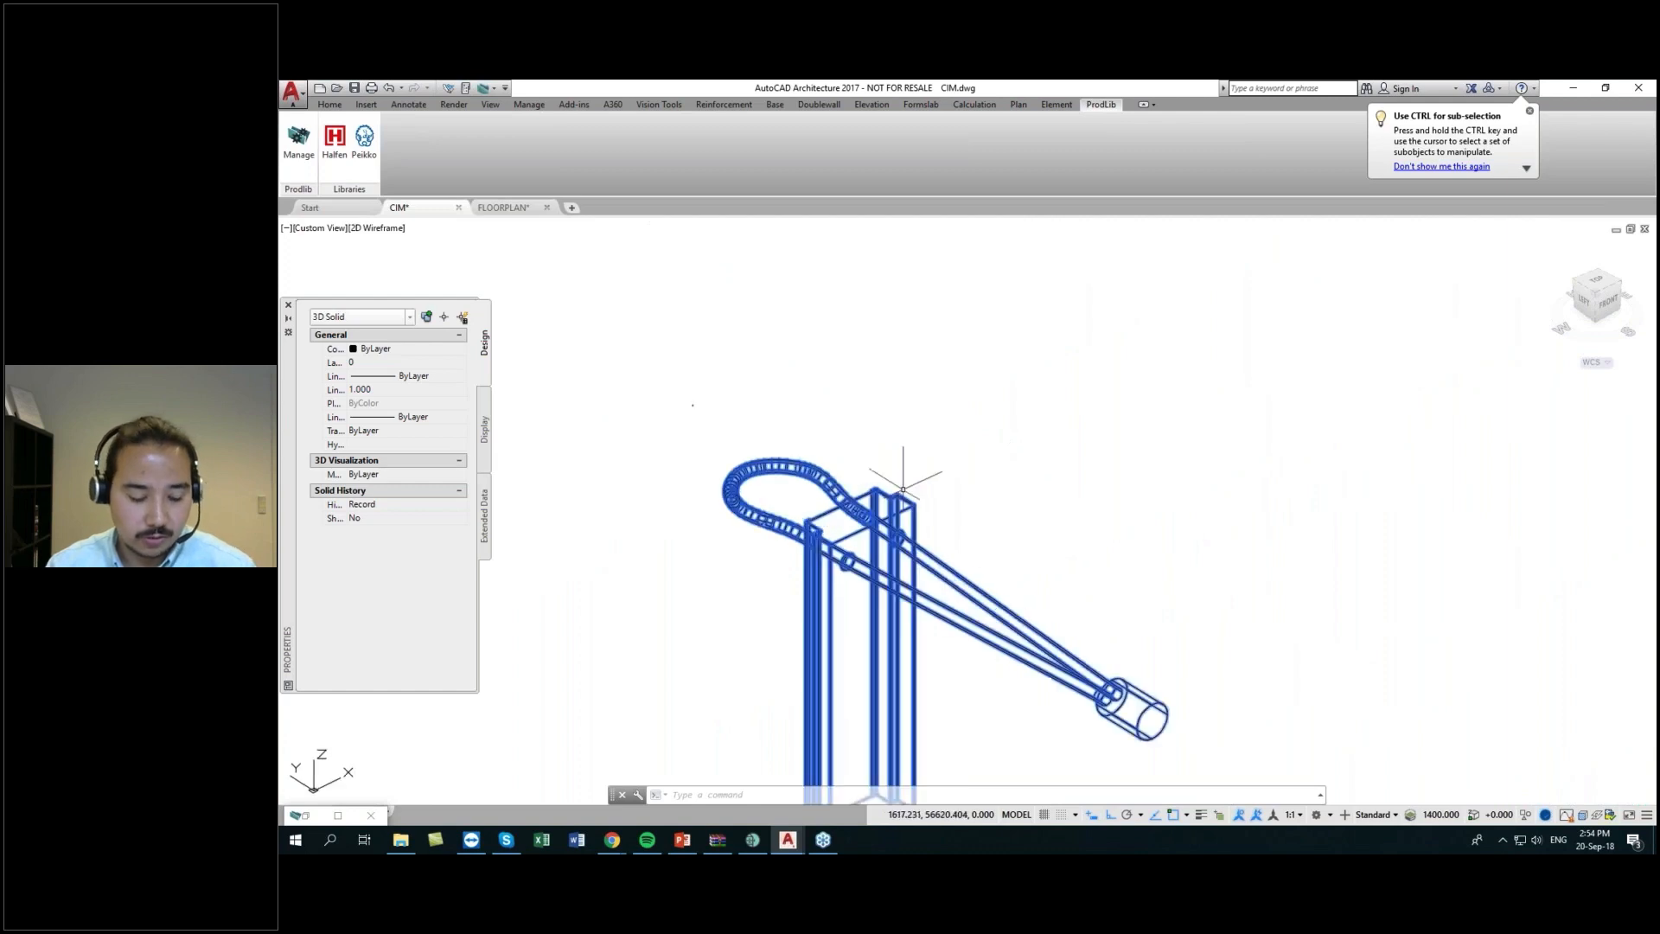
{"action": "type", "text": "ro"}
{"action": "key", "text": "Return"}
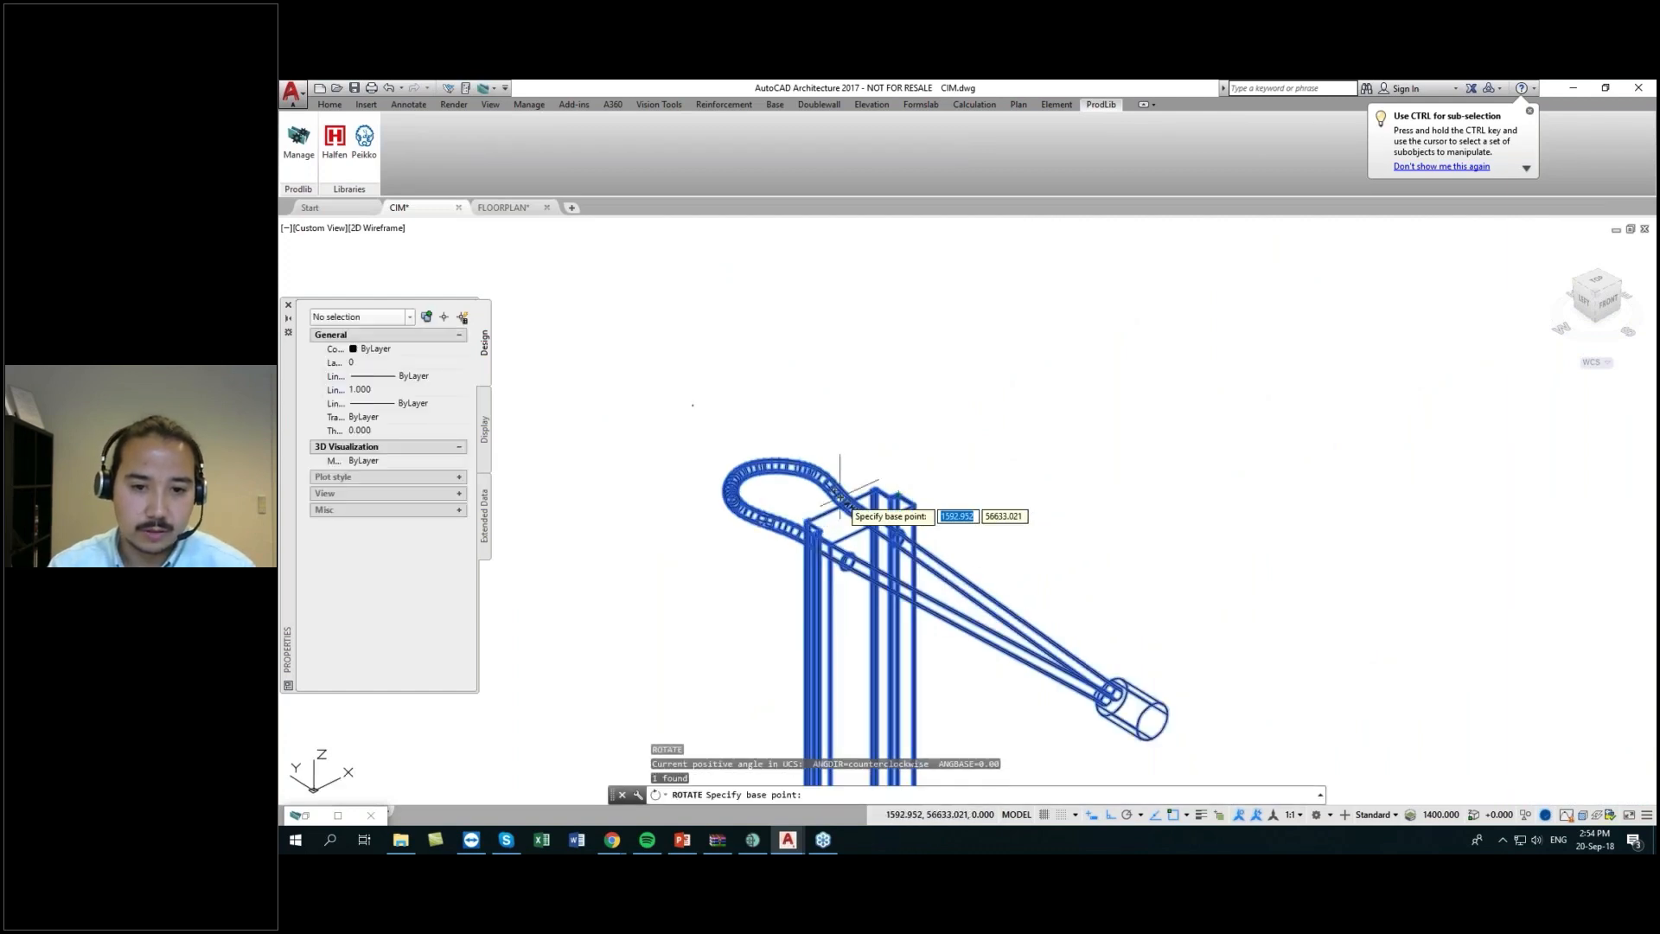
{"action": "scroll", "coordinate": [852, 515], "scroll_direction": "up", "scroll_amount": 4}
{"action": "left_click", "coordinate": [851, 514]}
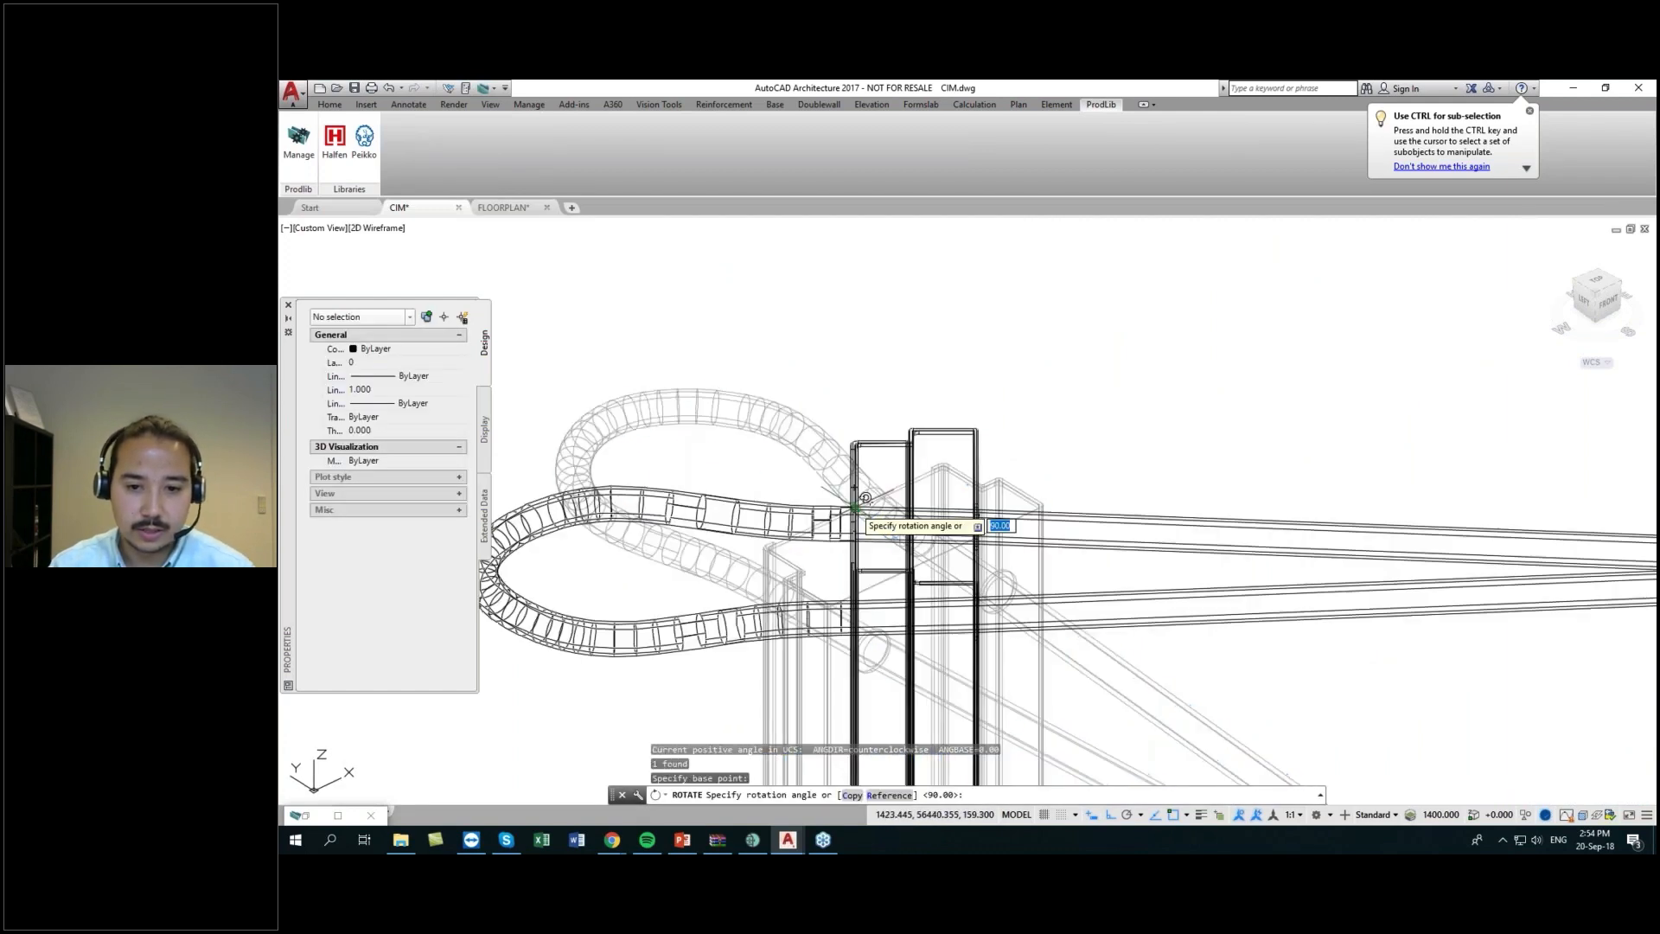
{"action": "scroll", "coordinate": [1011, 657], "scroll_direction": "down", "scroll_amount": 5}
{"action": "middle_click_drag", "start_coordinate": [1067, 619], "coordinate": [973, 555]}
{"action": "left_click", "coordinate": [1030, 501]}
- Move the PVL 60 solid by a point at its box opening to the grid intersection above the Wirebox (0702) label
{"action": "left_click", "coordinate": [860, 674]}
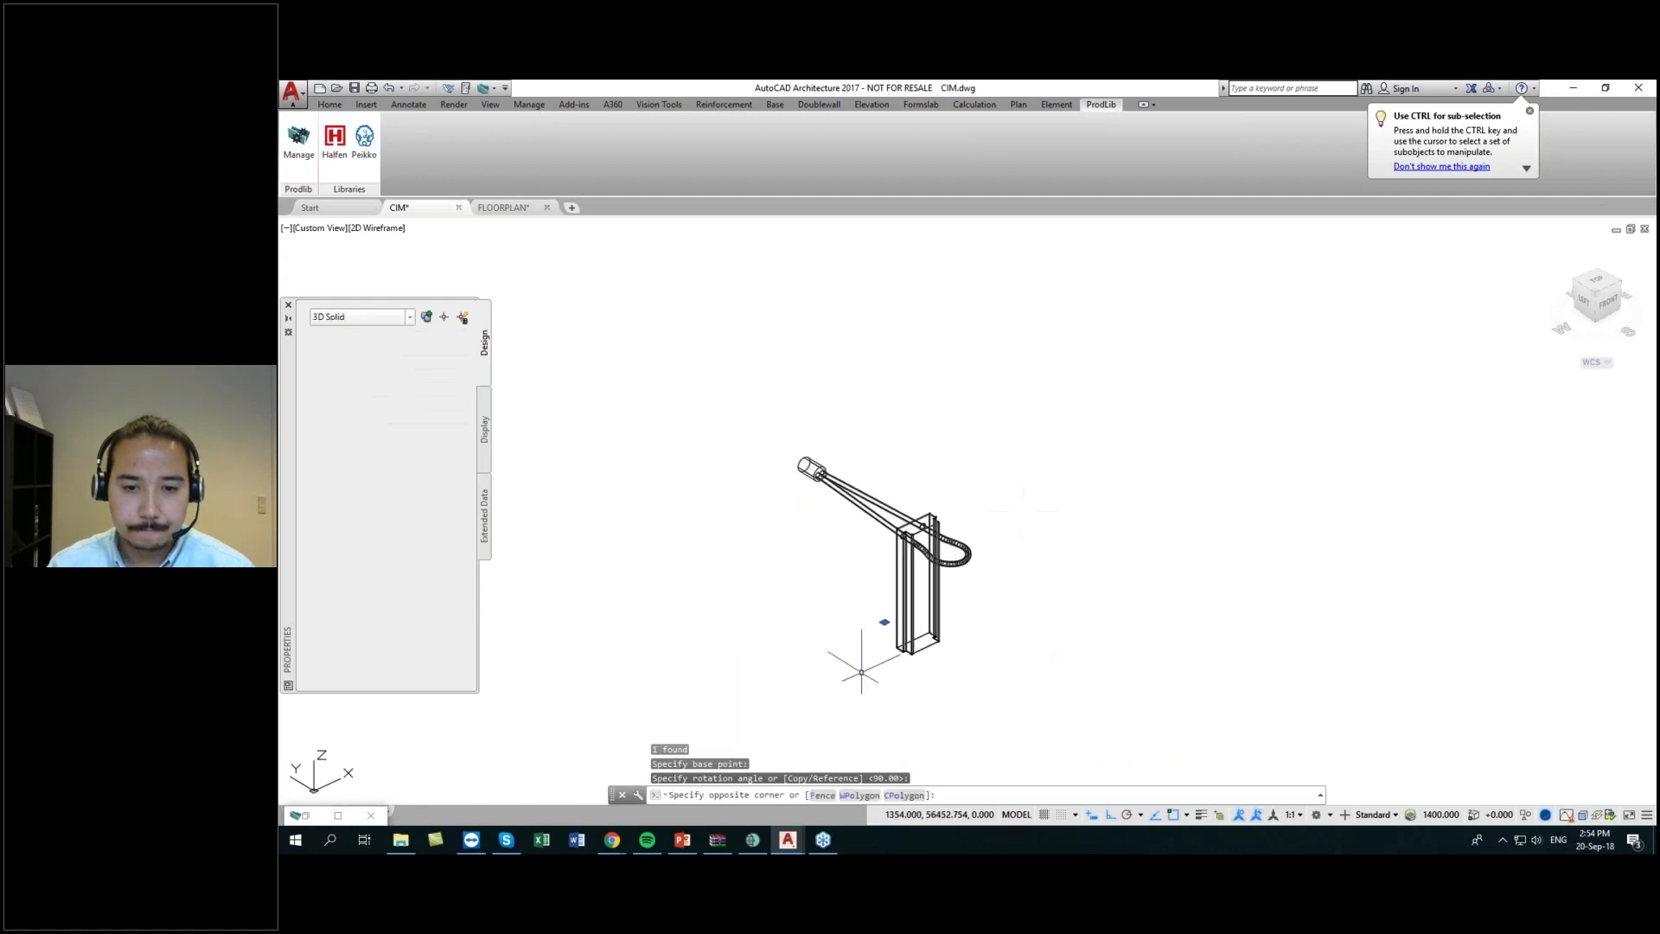
{"action": "type", "text": "m"}
{"action": "key", "text": "Return"}
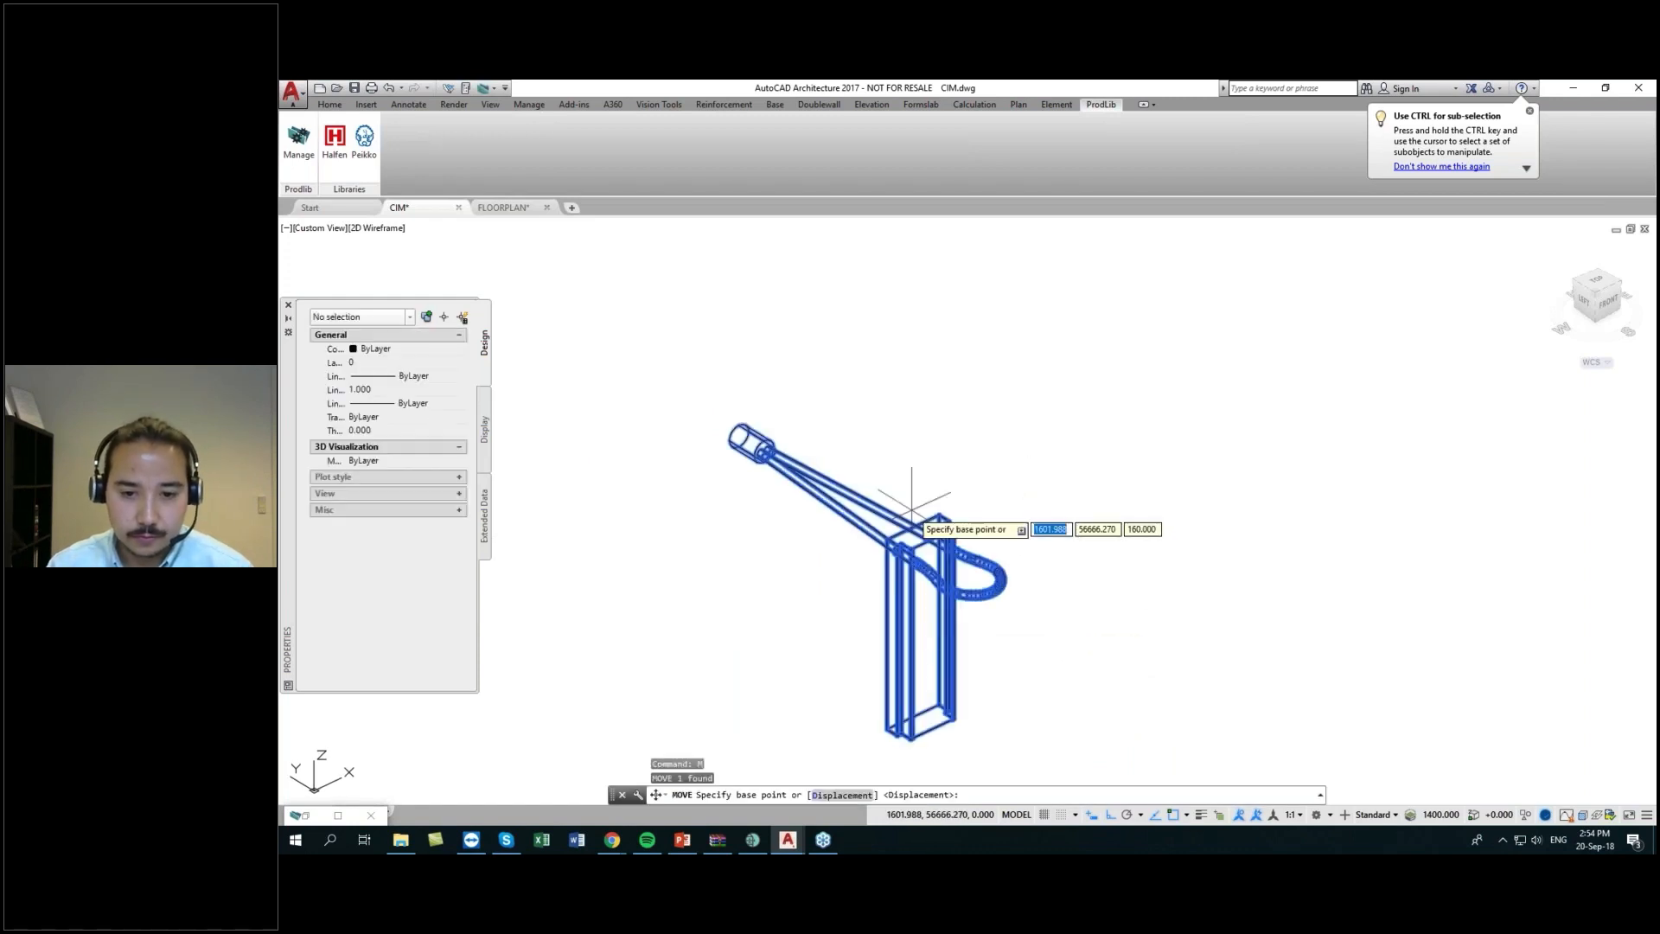
{"action": "scroll", "coordinate": [934, 527], "scroll_direction": "up", "scroll_amount": 5}
{"action": "scroll", "coordinate": [933, 527], "scroll_direction": "up", "scroll_amount": 3}
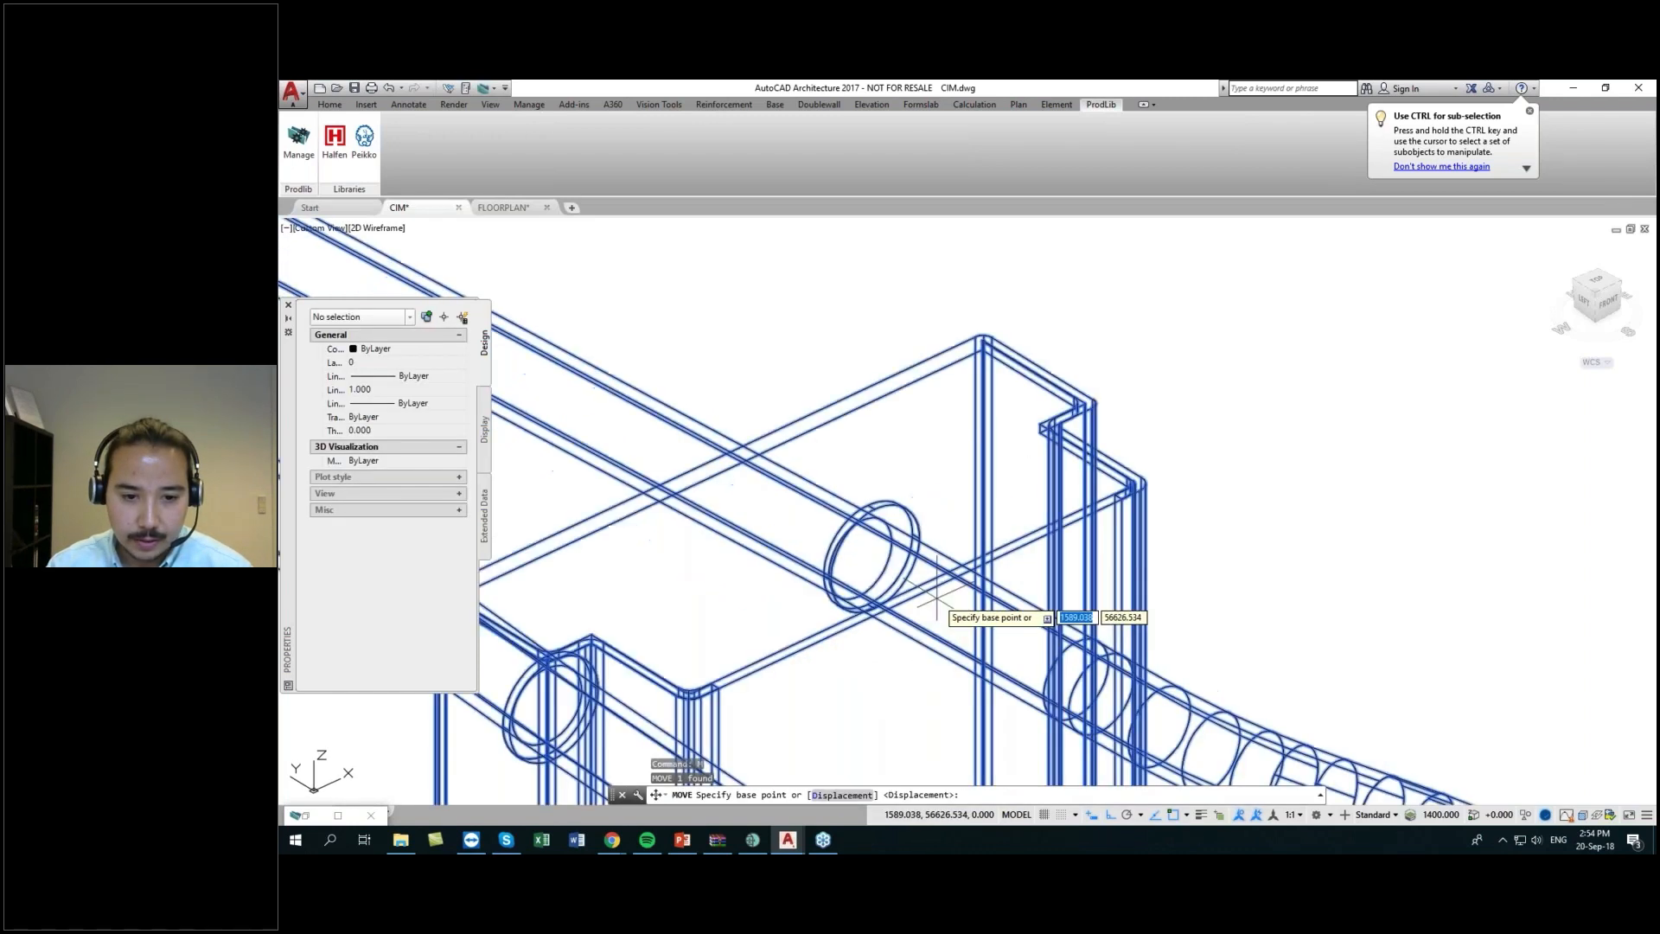
{"action": "left_click", "coordinate": [912, 598]}
{"action": "scroll", "coordinate": [1063, 553], "scroll_direction": "down", "scroll_amount": 10}
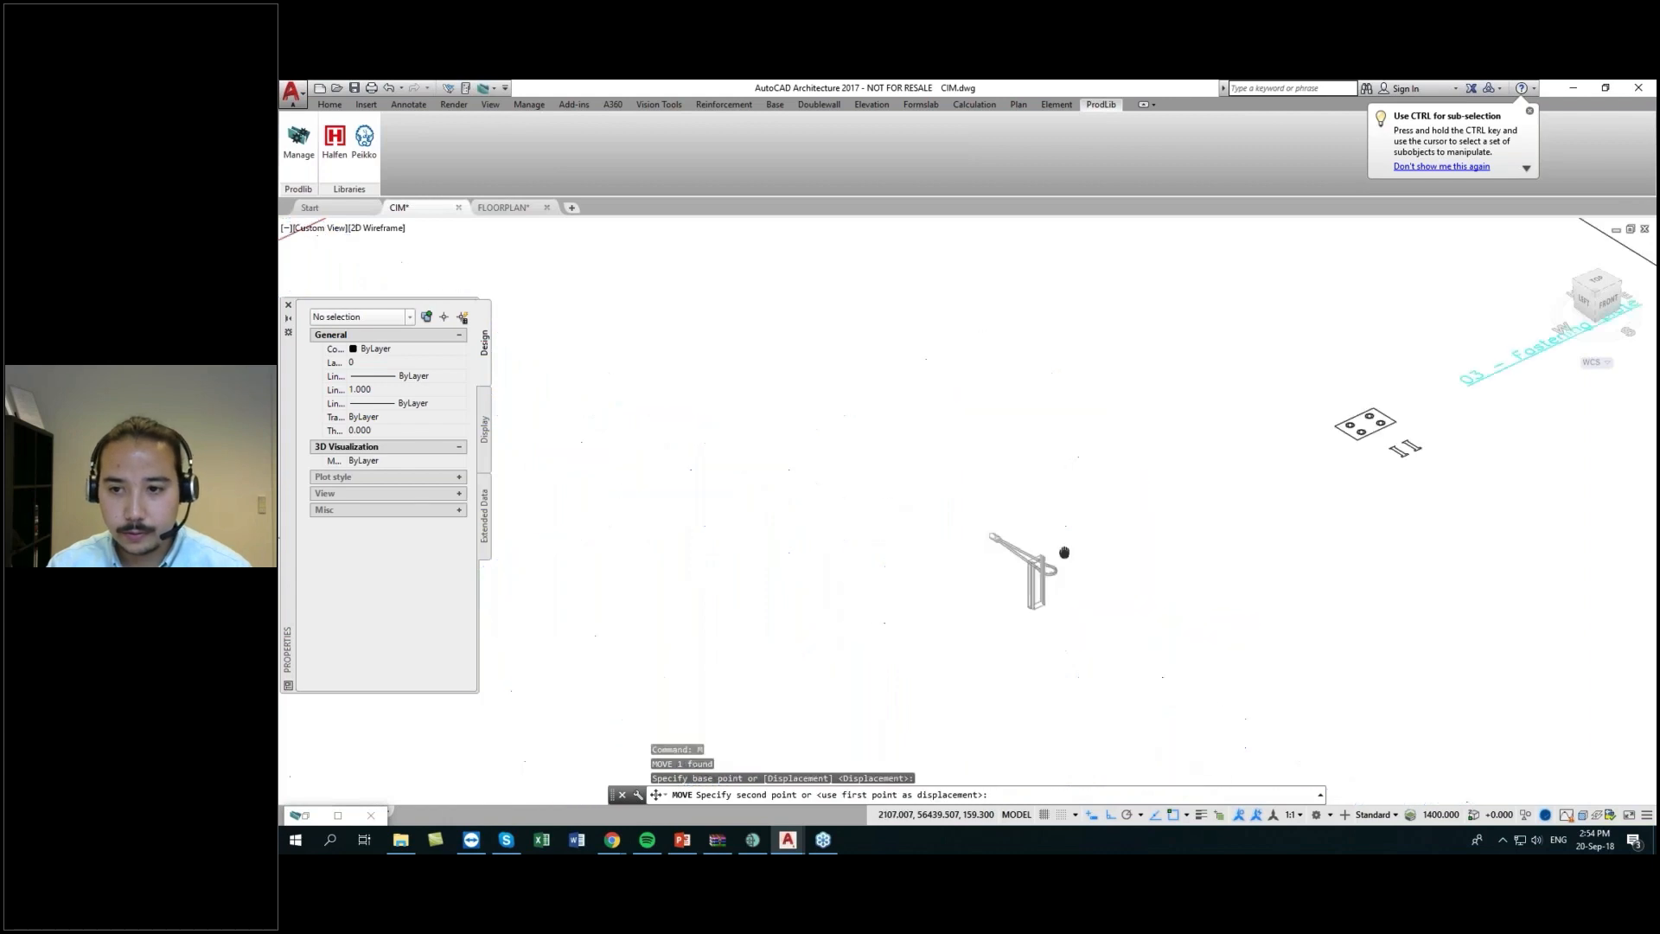
{"action": "middle_click_drag", "start_coordinate": [1252, 513], "coordinate": [753, 652]}
{"action": "scroll", "coordinate": [1119, 519], "scroll_direction": "up", "scroll_amount": 6}
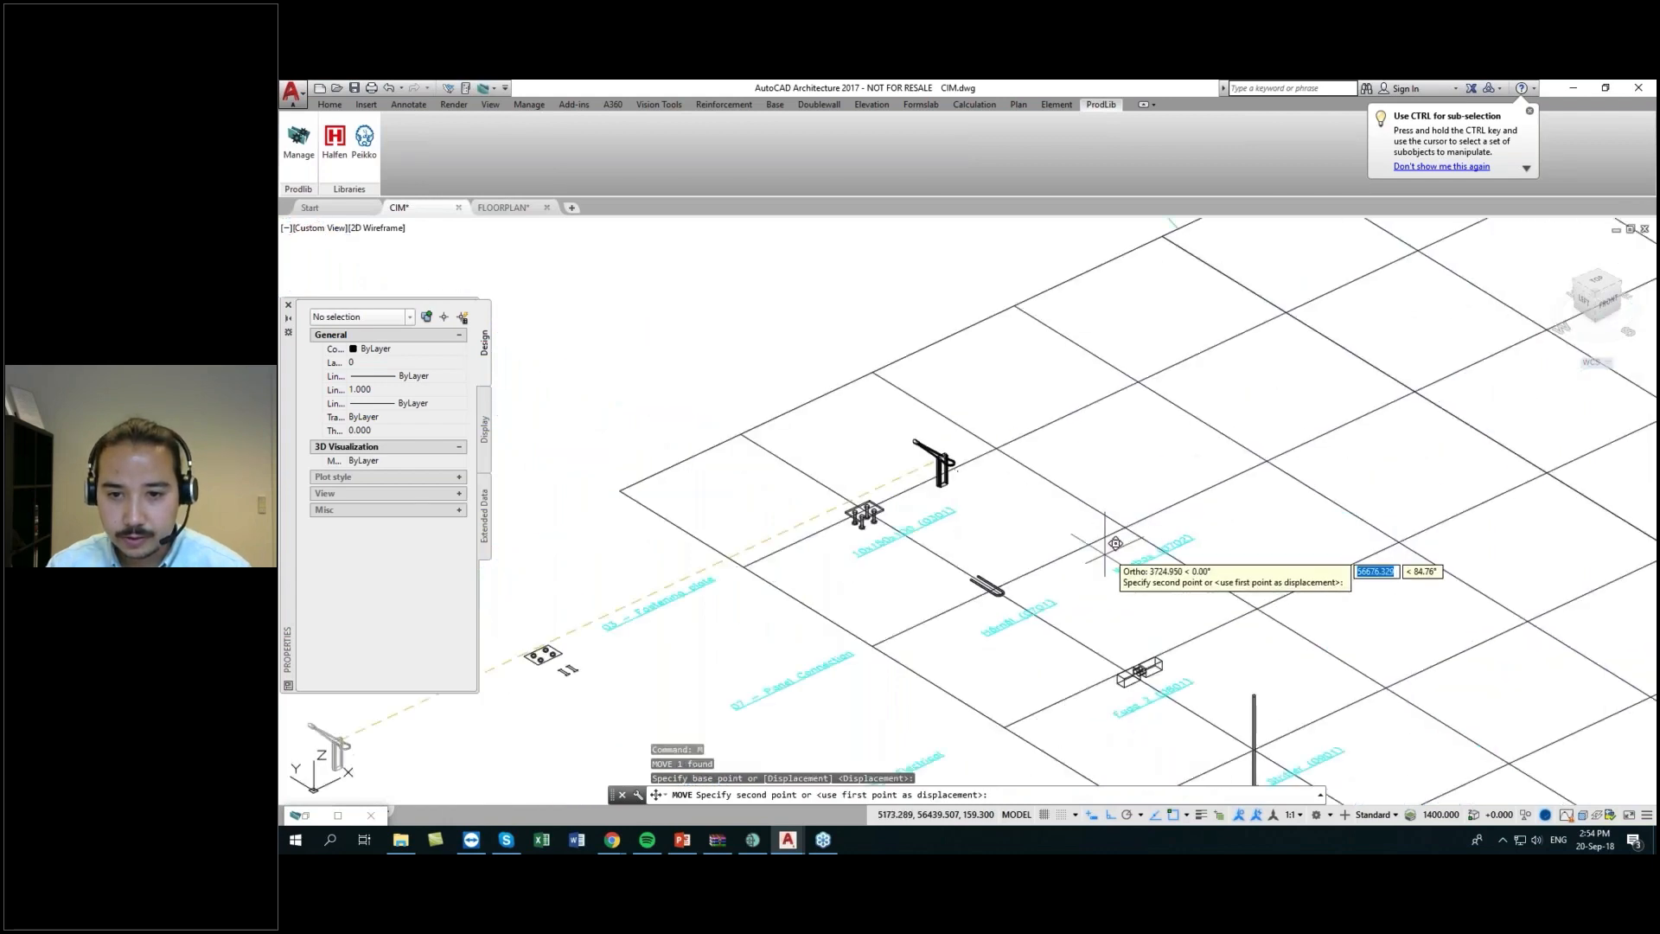
{"action": "left_click", "coordinate": [1118, 457]}
{"action": "scroll", "coordinate": [1196, 419], "scroll_direction": "down", "scroll_amount": 8}
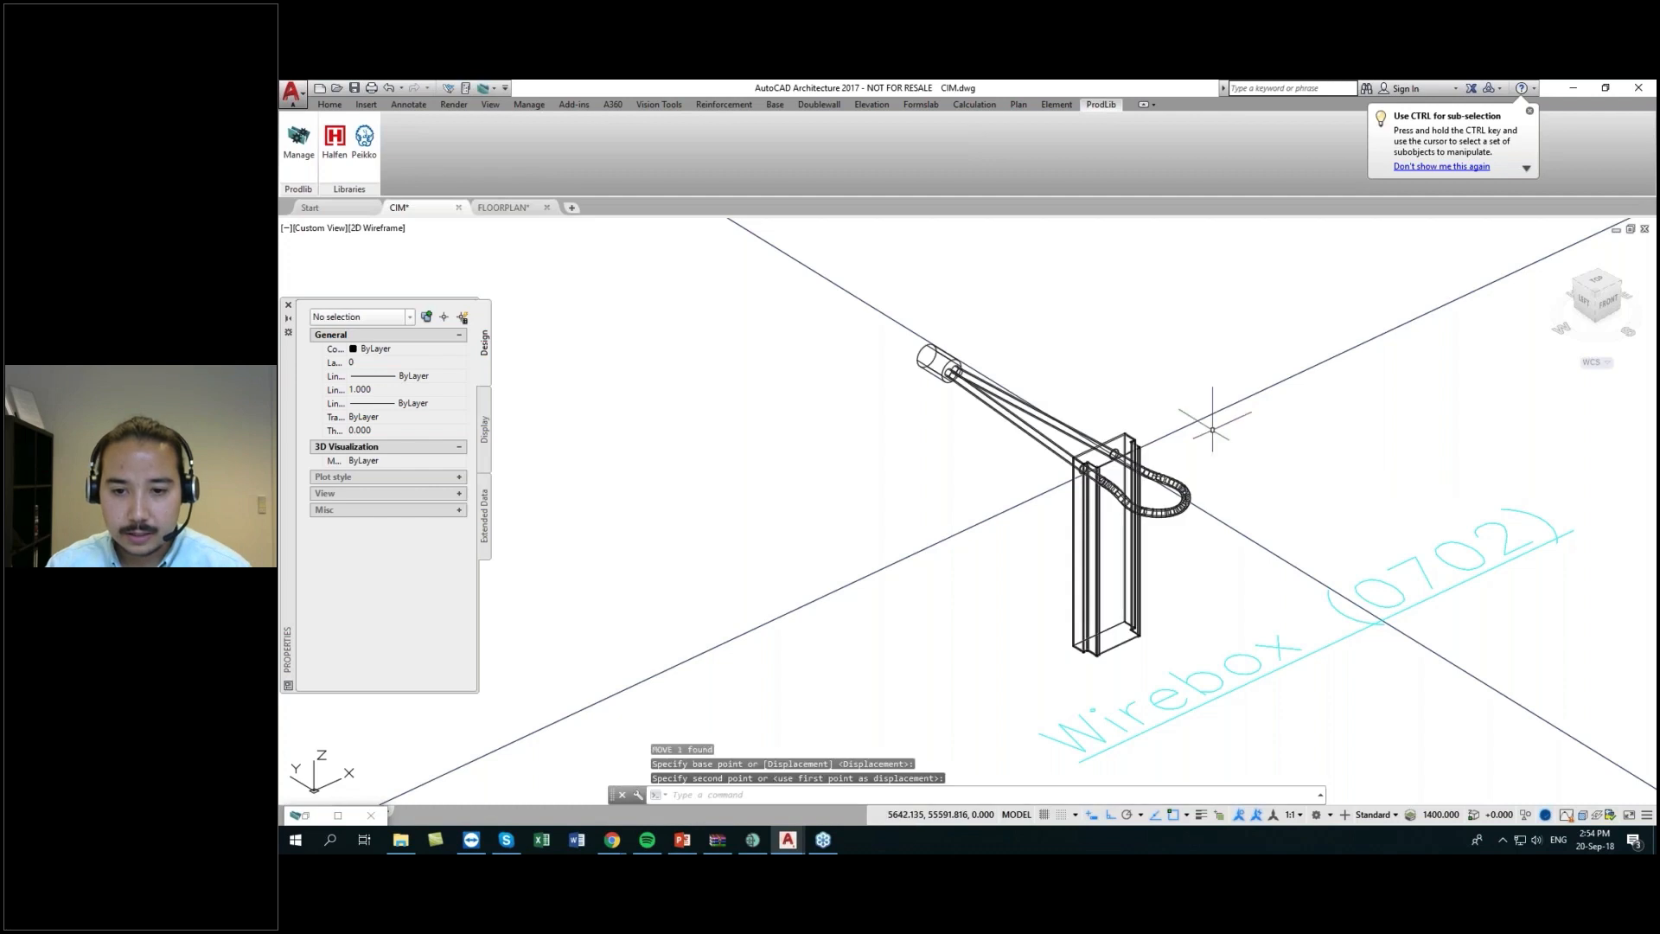
- Create a new cast-in material named 0702 with the description Wirebox 60
{"action": "left_click", "coordinate": [1016, 107]}
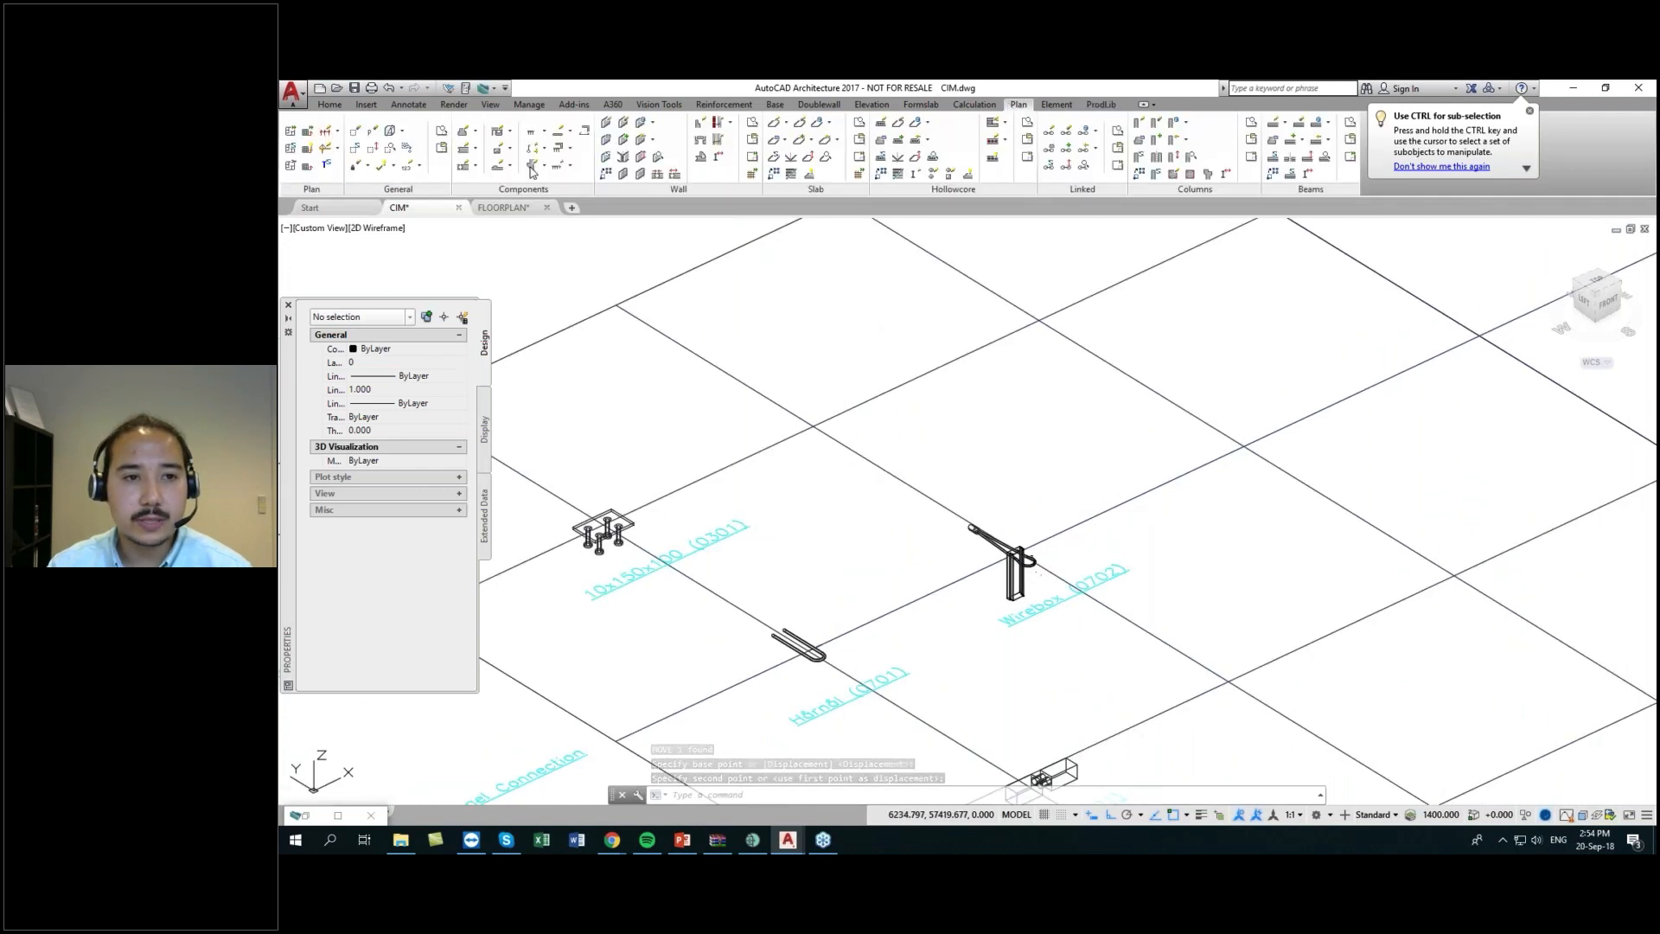
{"action": "left_click", "coordinate": [532, 133]}
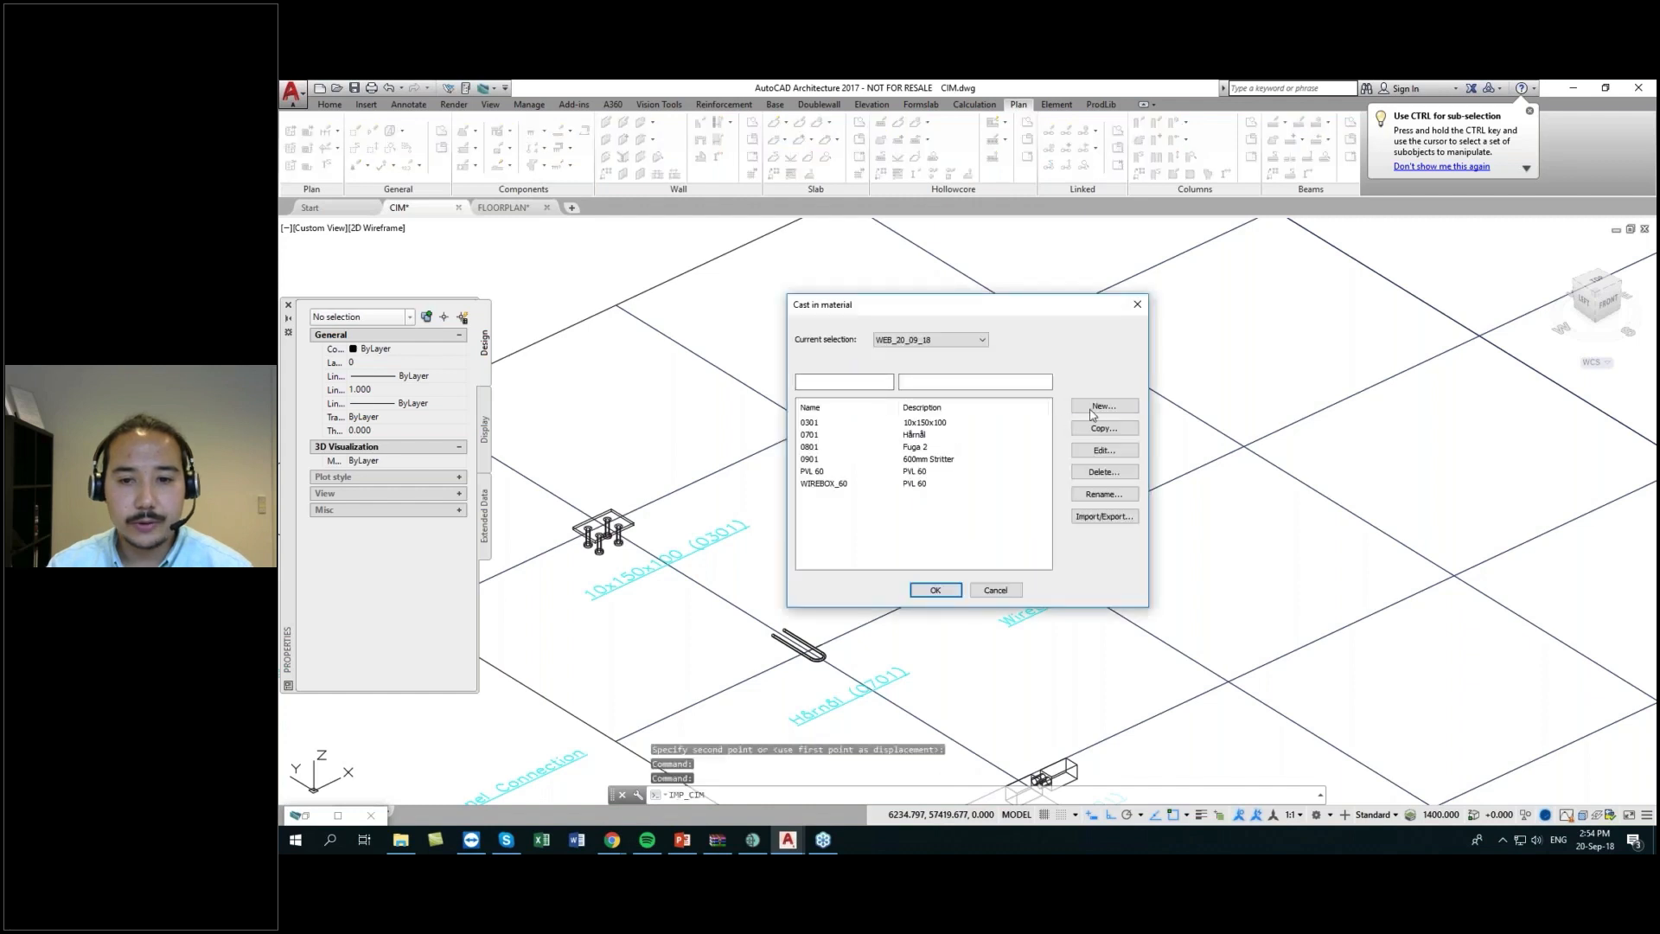
{"action": "left_click_drag", "start_coordinate": [1037, 303], "coordinate": [864, 281]}
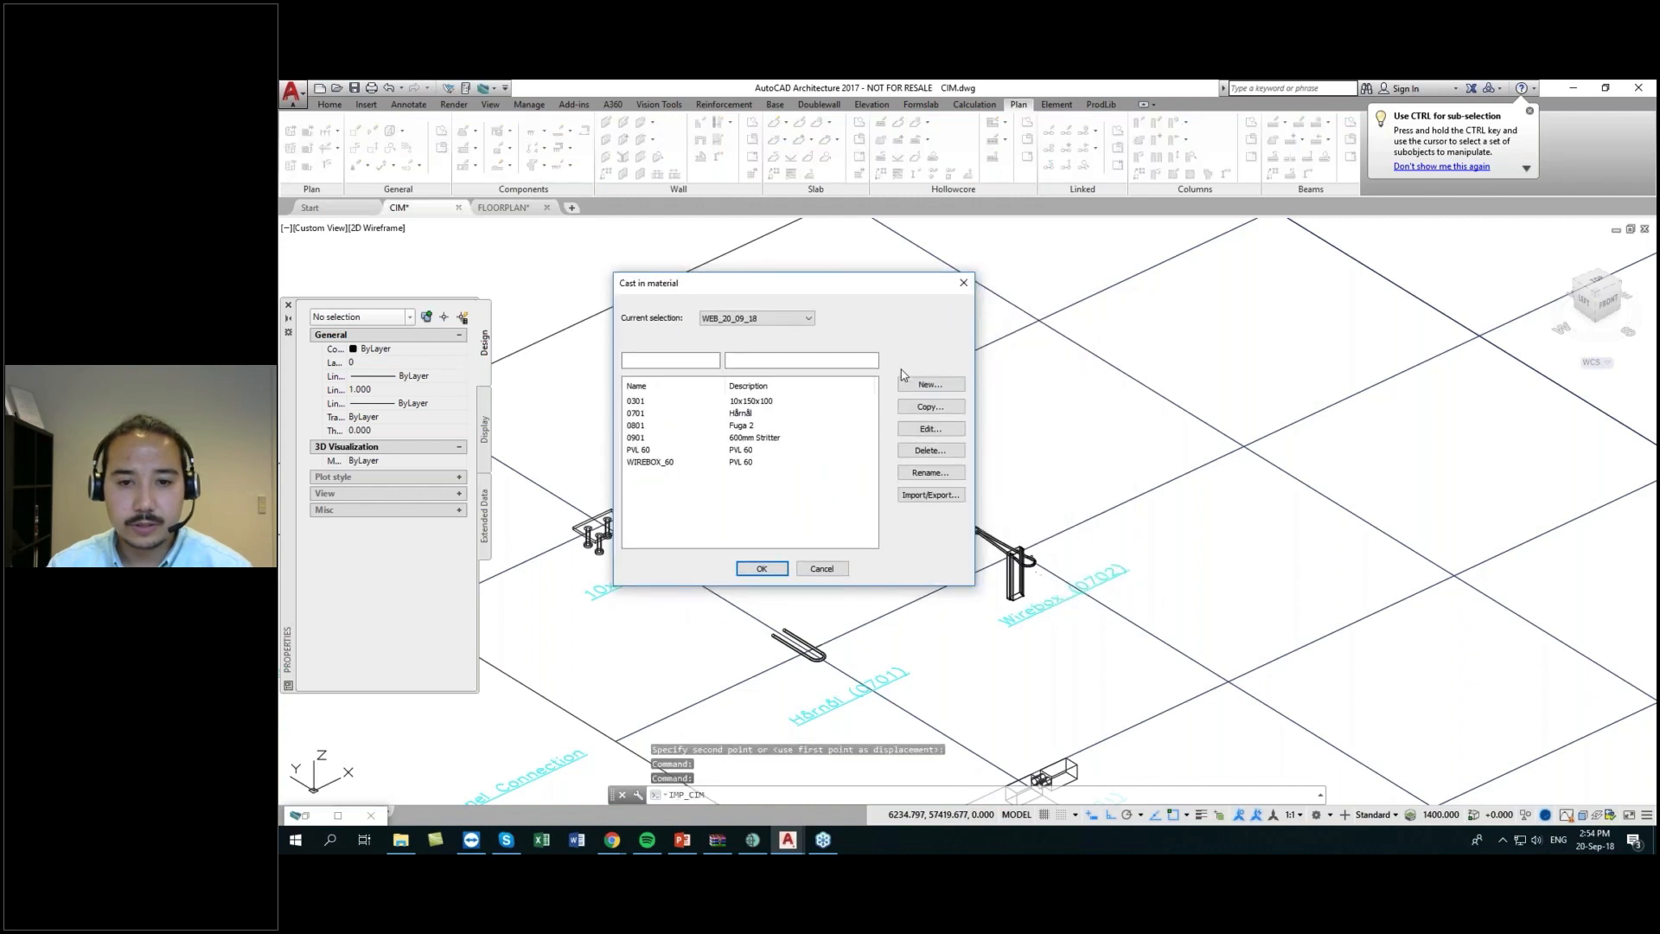
{"action": "left_click", "coordinate": [923, 384]}
{"action": "type", "text": "0"}
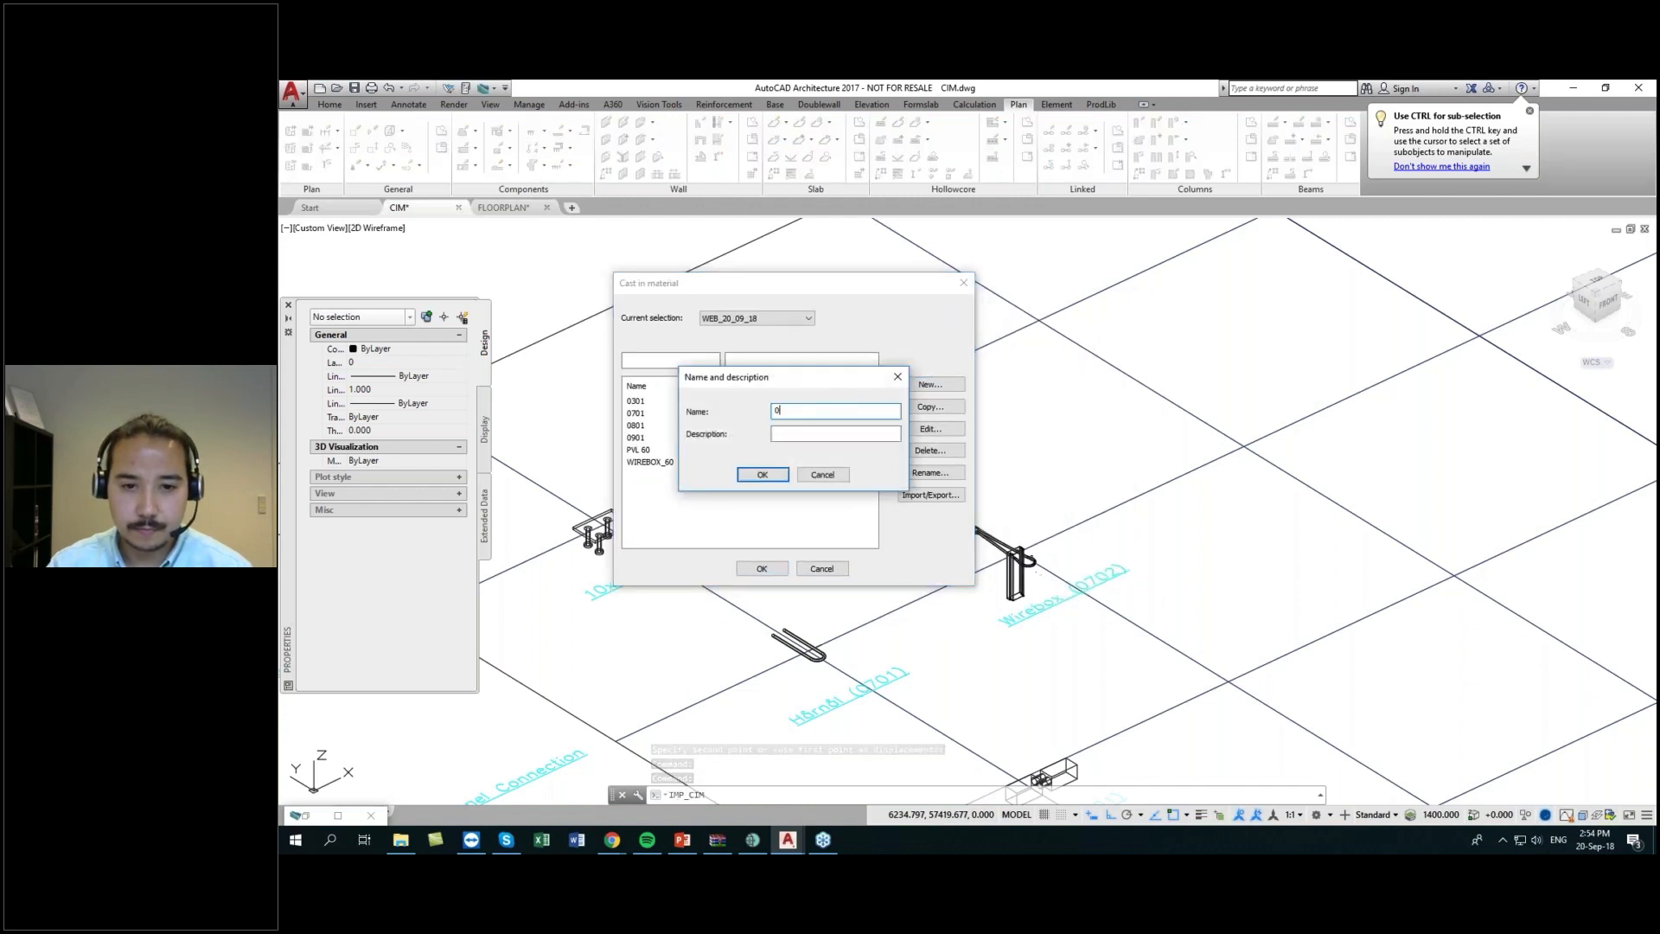
{"action": "type", "text": "702, "}
{"action": "type", "text": "Wire"}
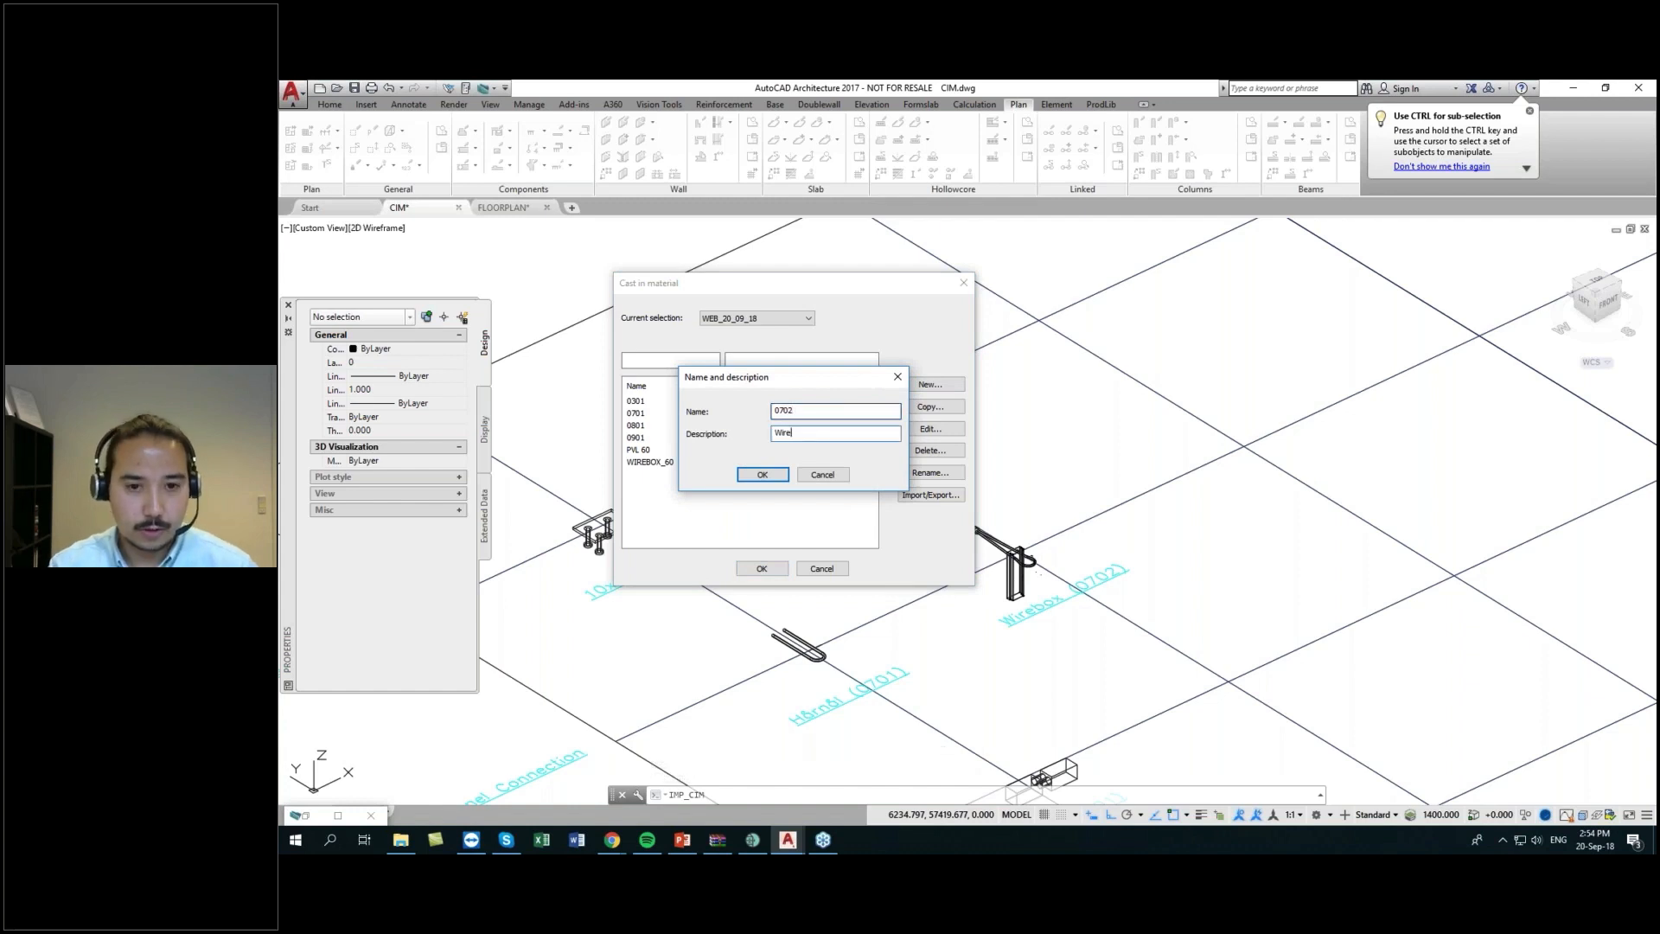
{"action": "type", "text": "bo"}
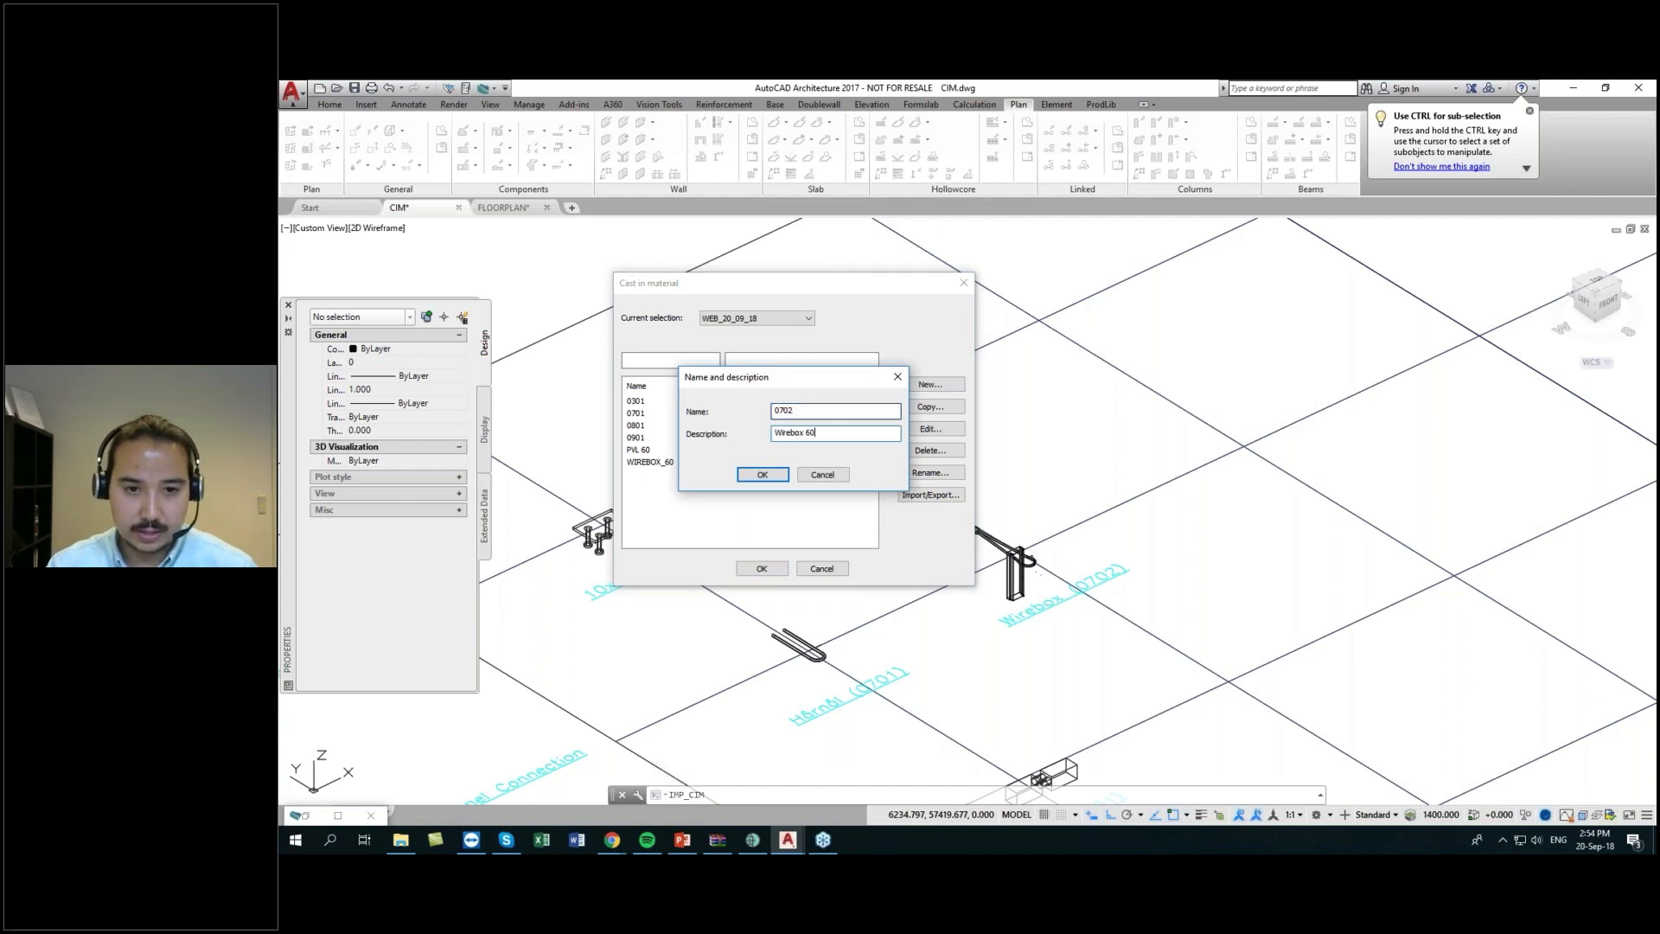
{"action": "type", "text": "x 60"}
{"action": "left_click", "coordinate": [762, 474]}
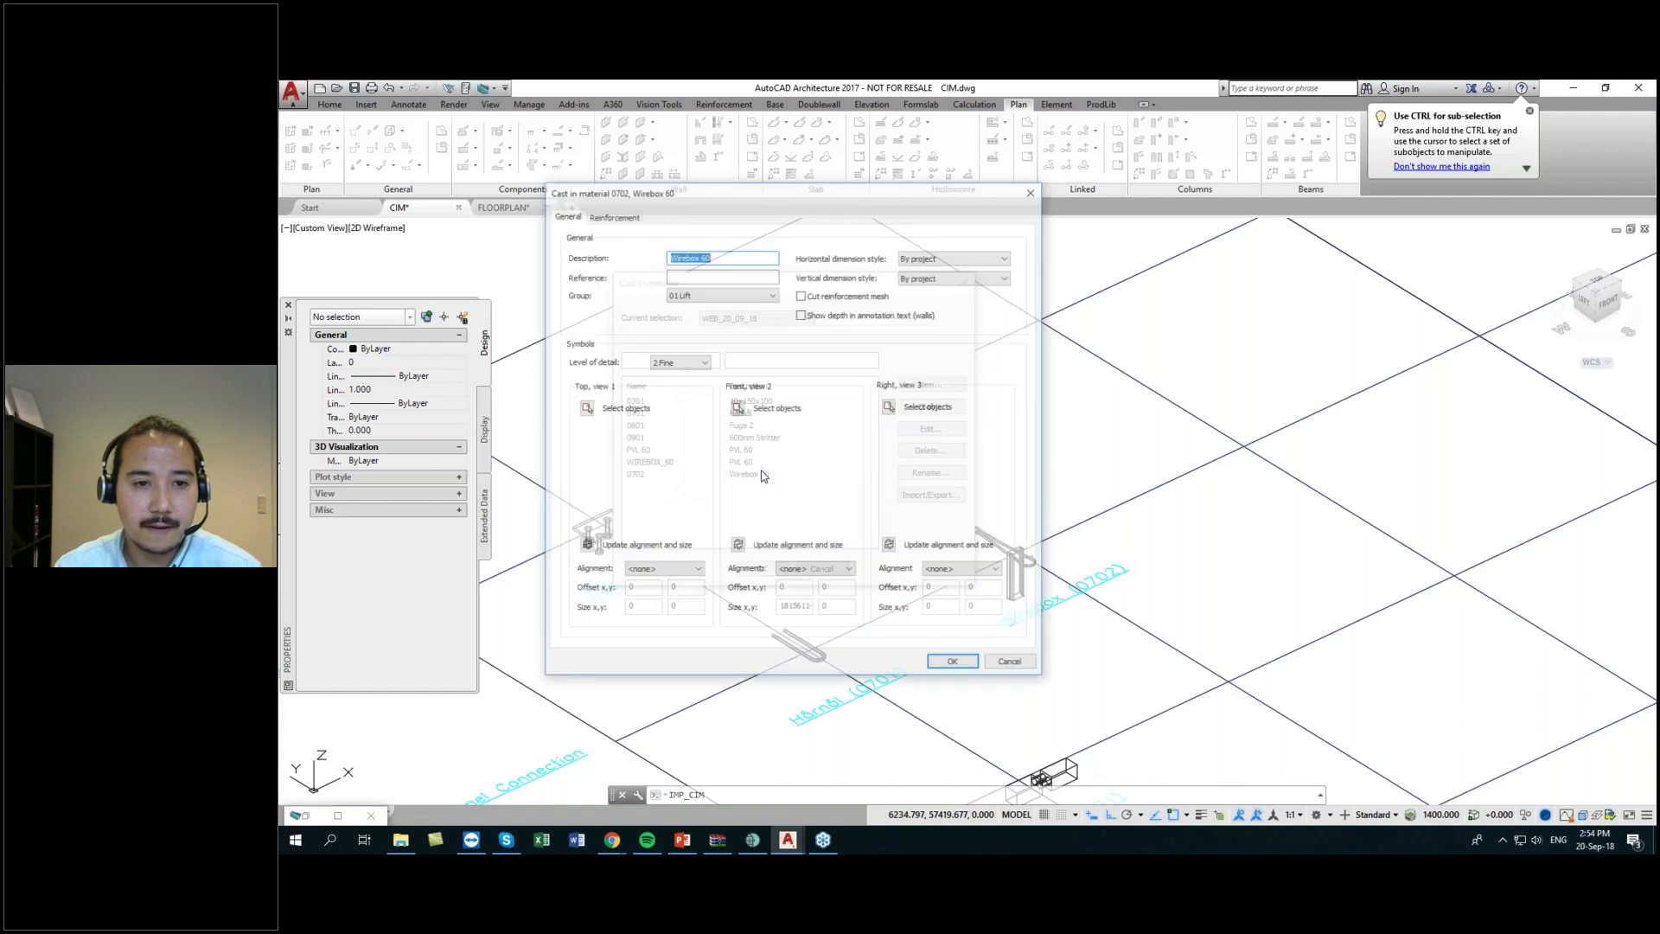
- Assign cast-in material 0702 to the group 07 Panel Connections and set its symbol level of detail to 4 3D
{"action": "left_click", "coordinate": [730, 294]}
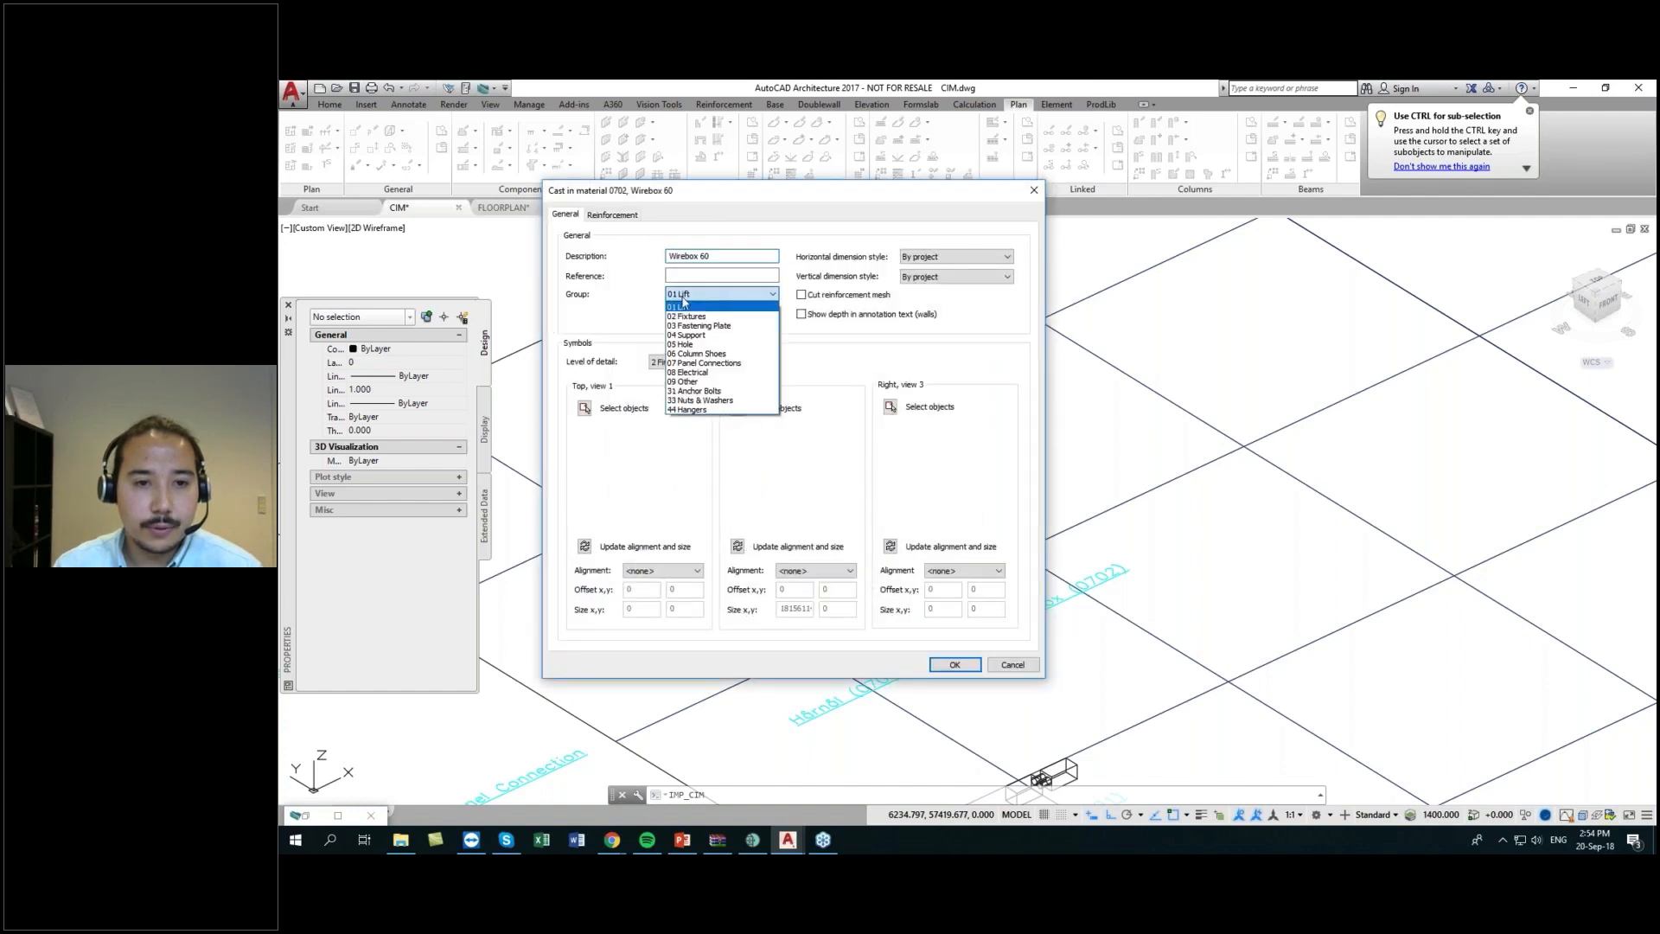
{"action": "left_click", "coordinate": [700, 367]}
{"action": "left_click", "coordinate": [678, 361]}
{"action": "left_click", "coordinate": [670, 402]}
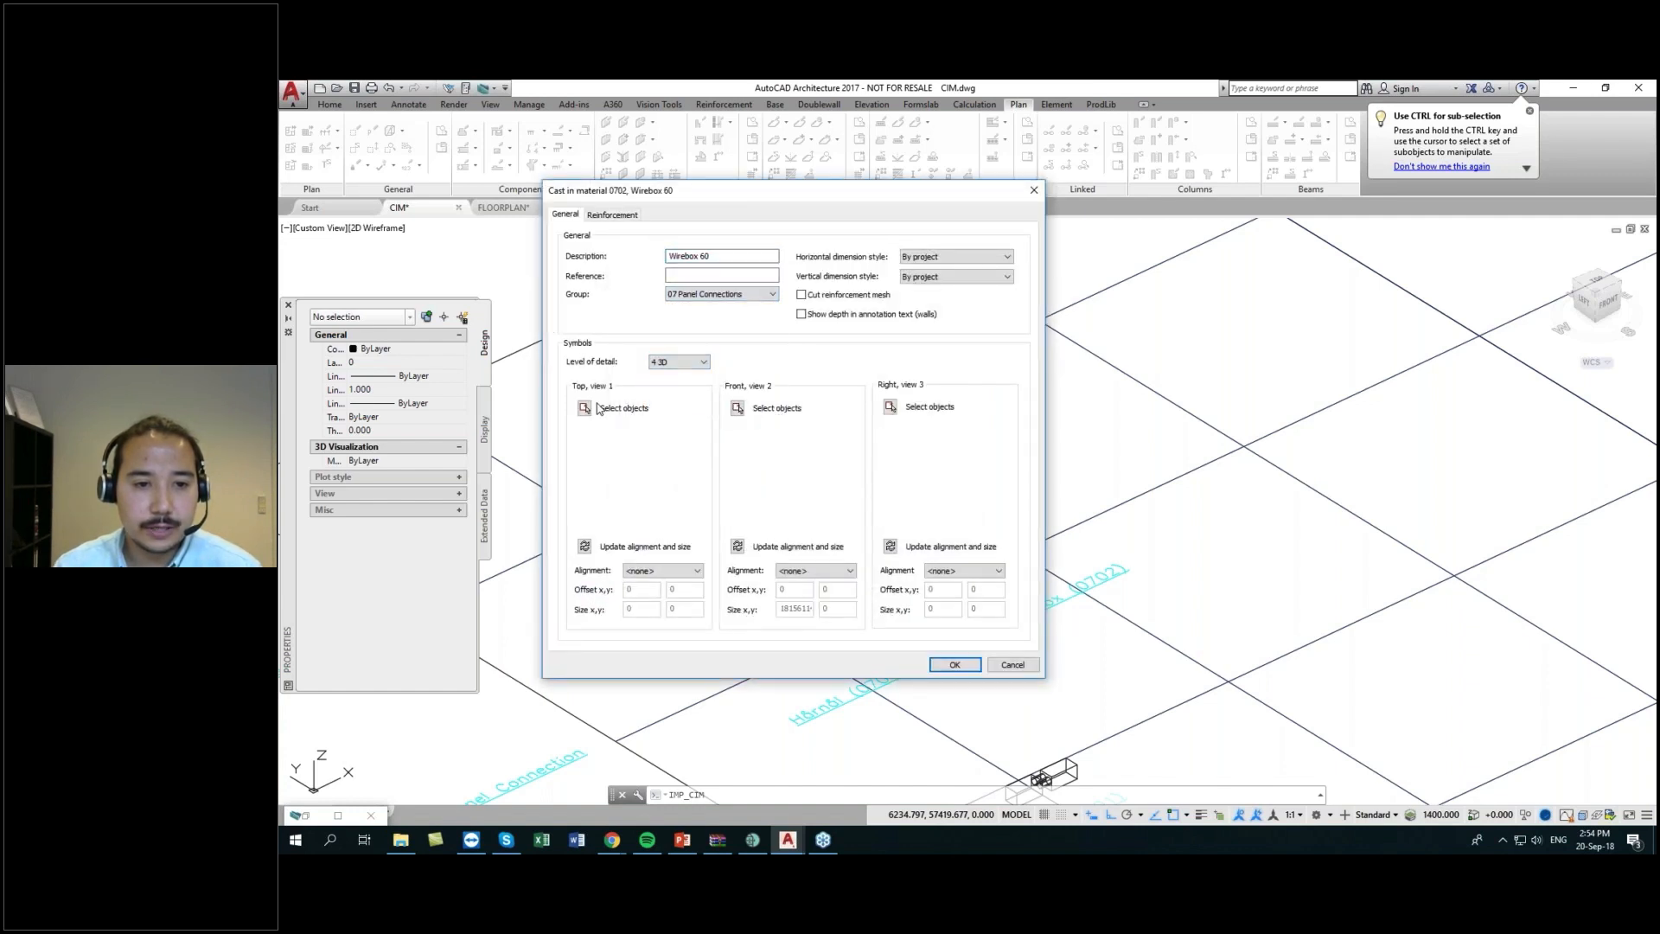
- Use the 3D wirebox model as the top view symbol, with its insertion base point on the box's upper front edge
{"action": "left_click", "coordinate": [585, 407]}
{"action": "left_click", "coordinate": [988, 540]}
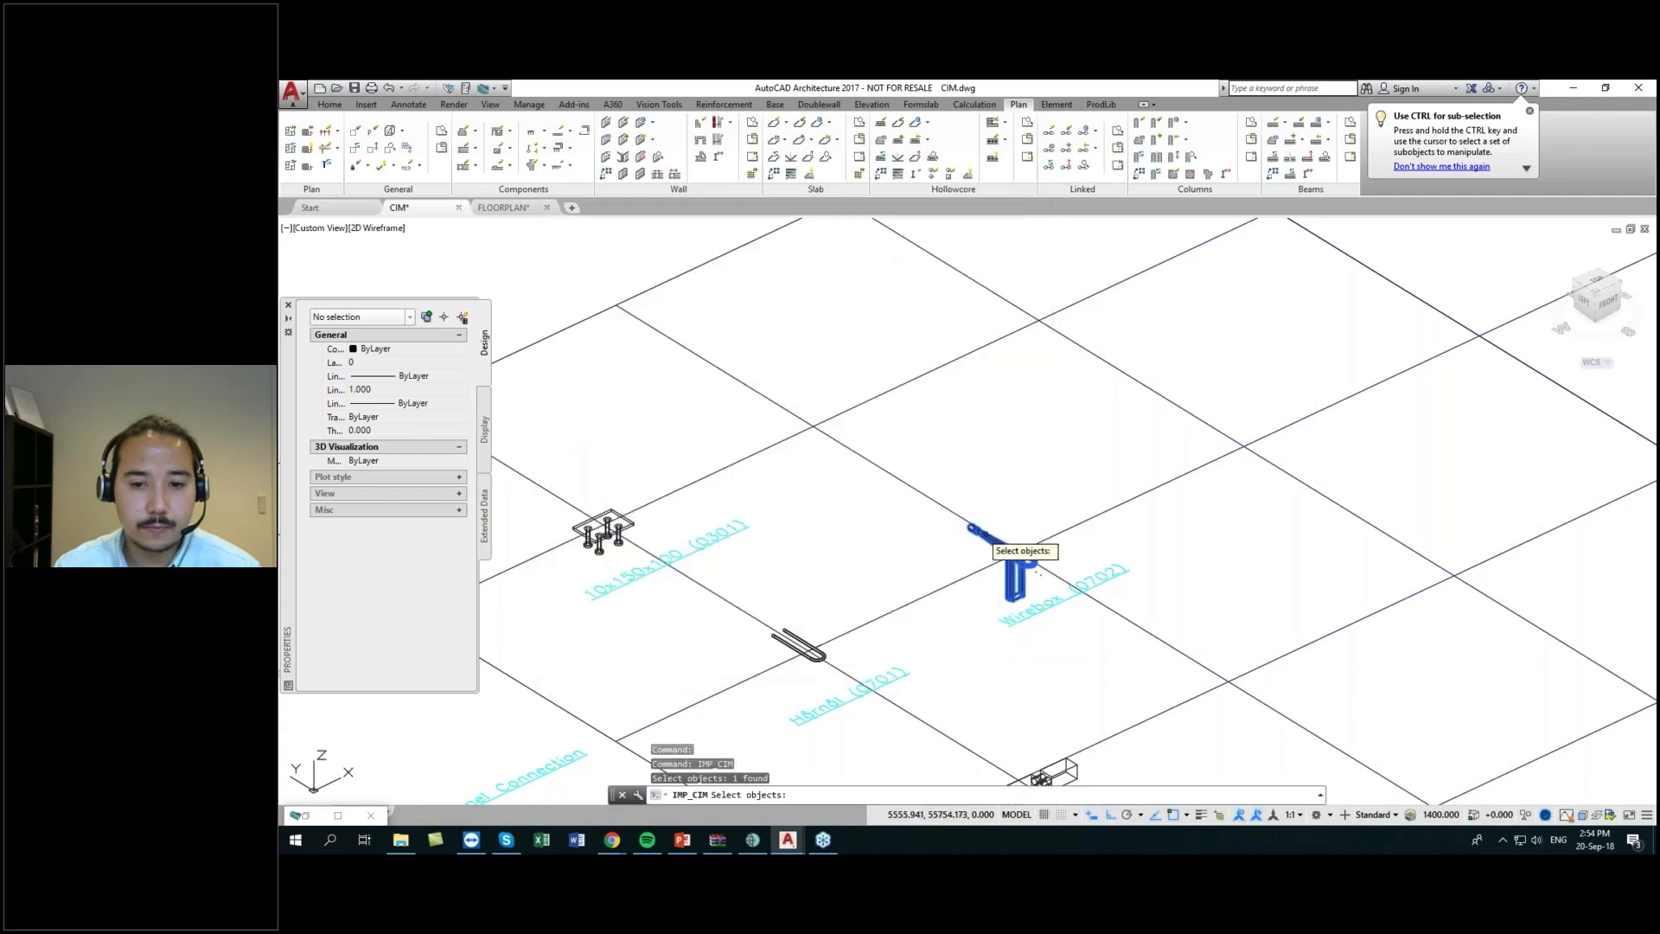
{"action": "key", "text": "Return"}
{"action": "scroll", "coordinate": [1019, 562], "scroll_direction": "up", "scroll_amount": 4}
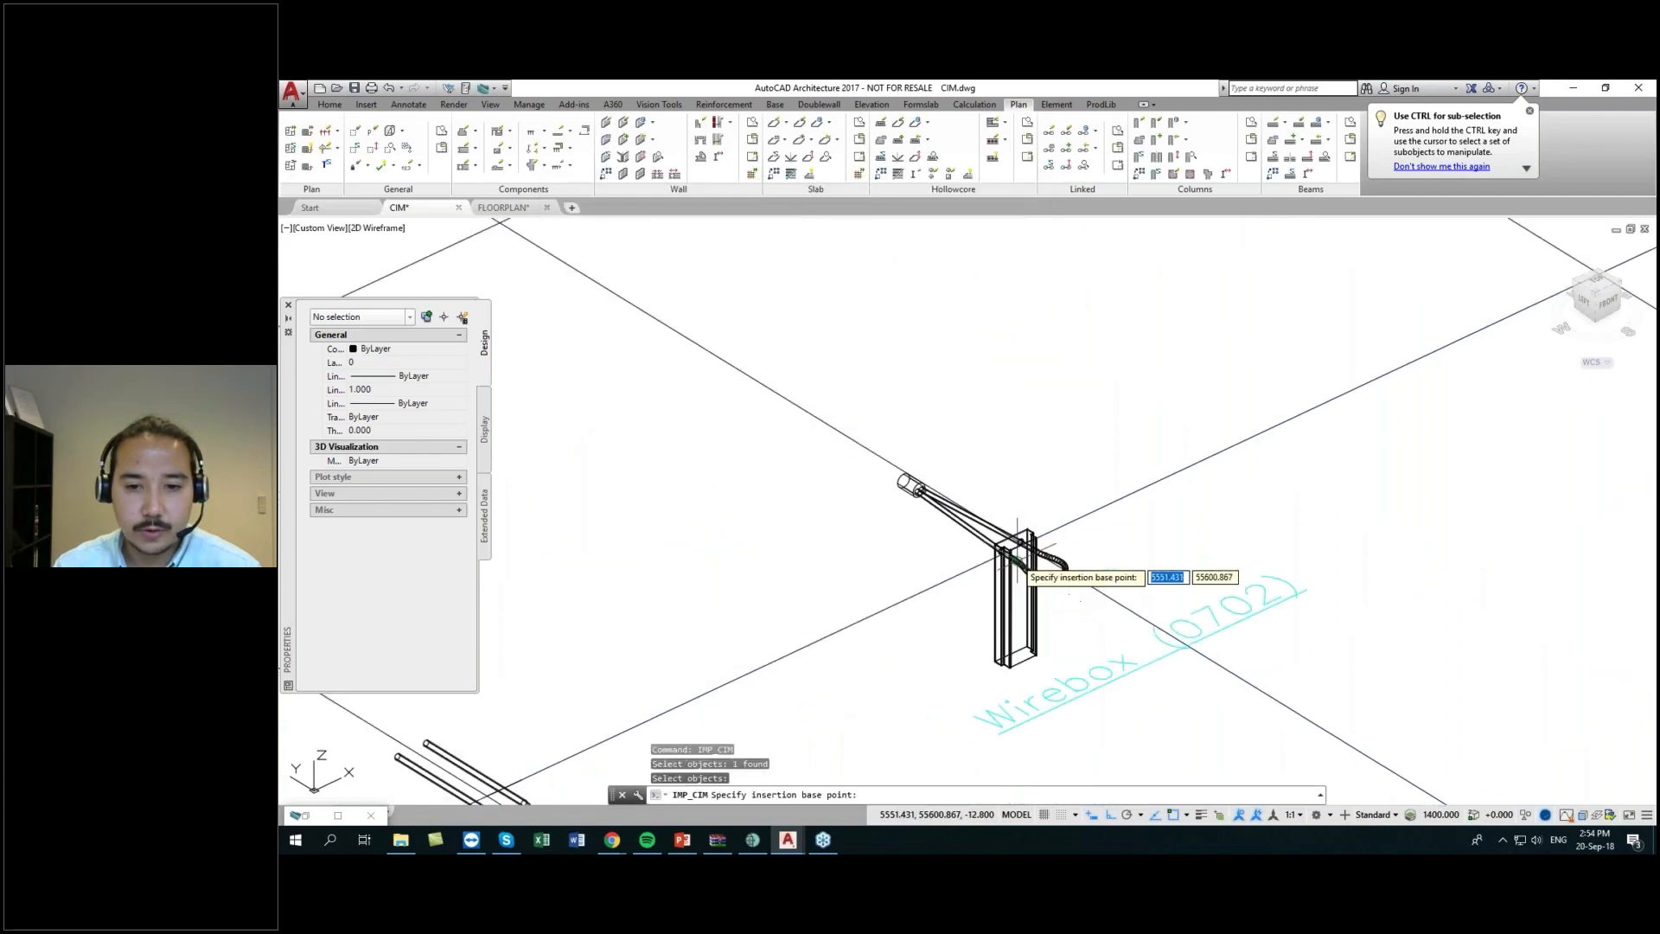
{"action": "scroll", "coordinate": [1018, 562], "scroll_direction": "up", "scroll_amount": 3}
{"action": "scroll", "coordinate": [1037, 543], "scroll_direction": "up", "scroll_amount": 3}
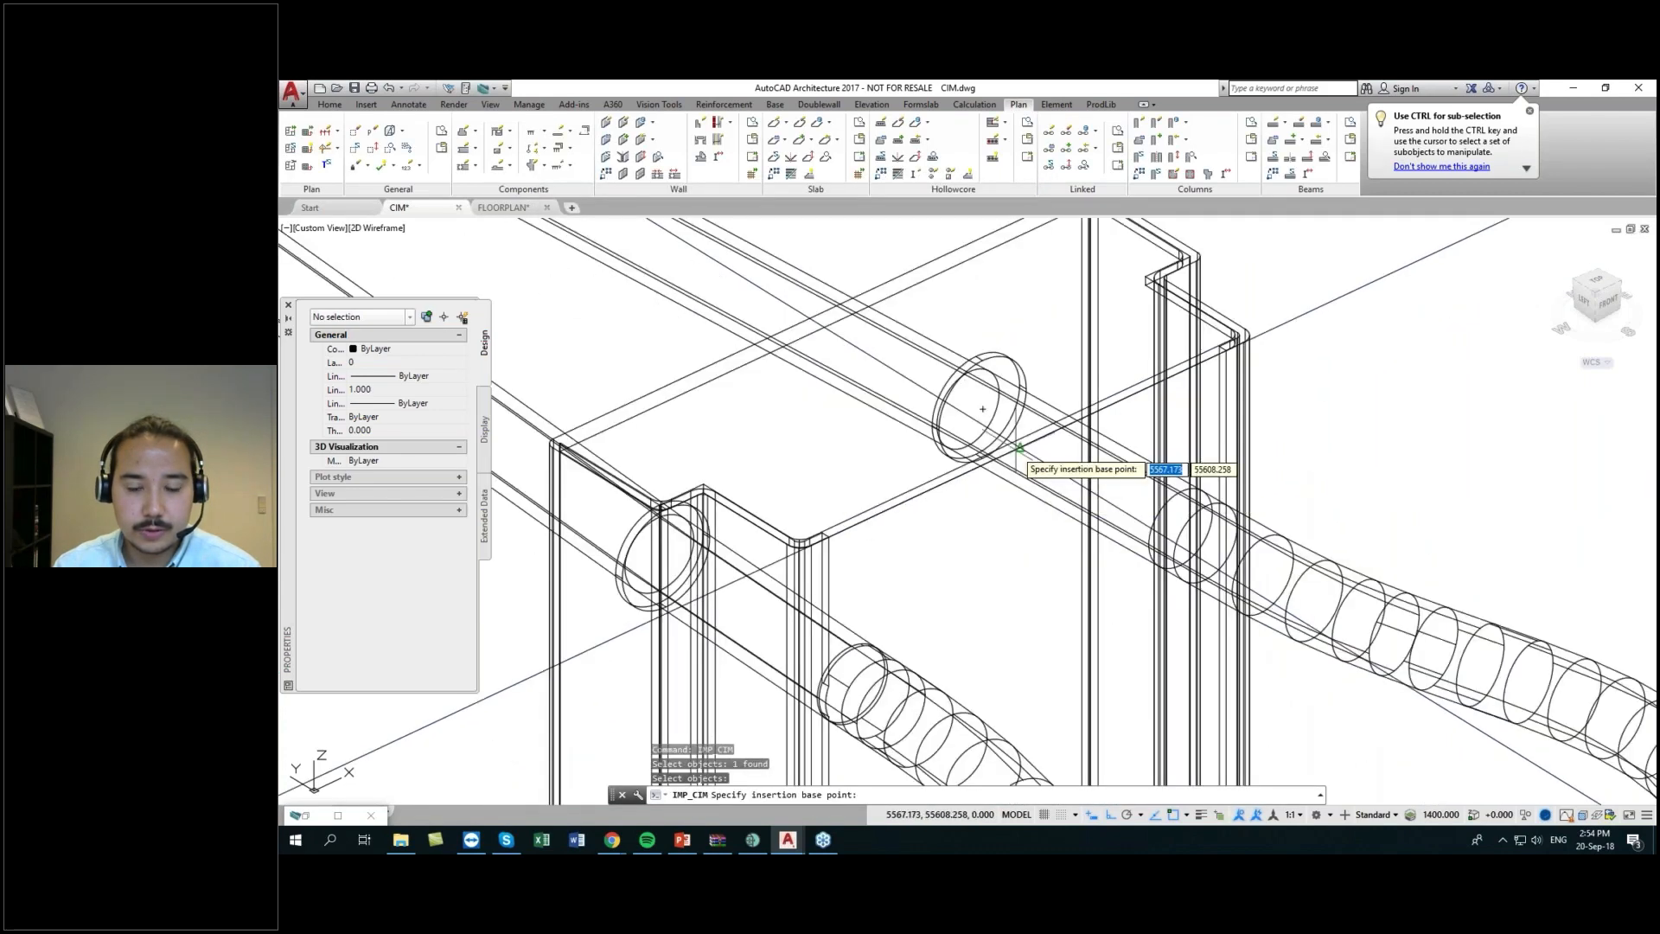
{"action": "left_click", "coordinate": [1021, 460]}
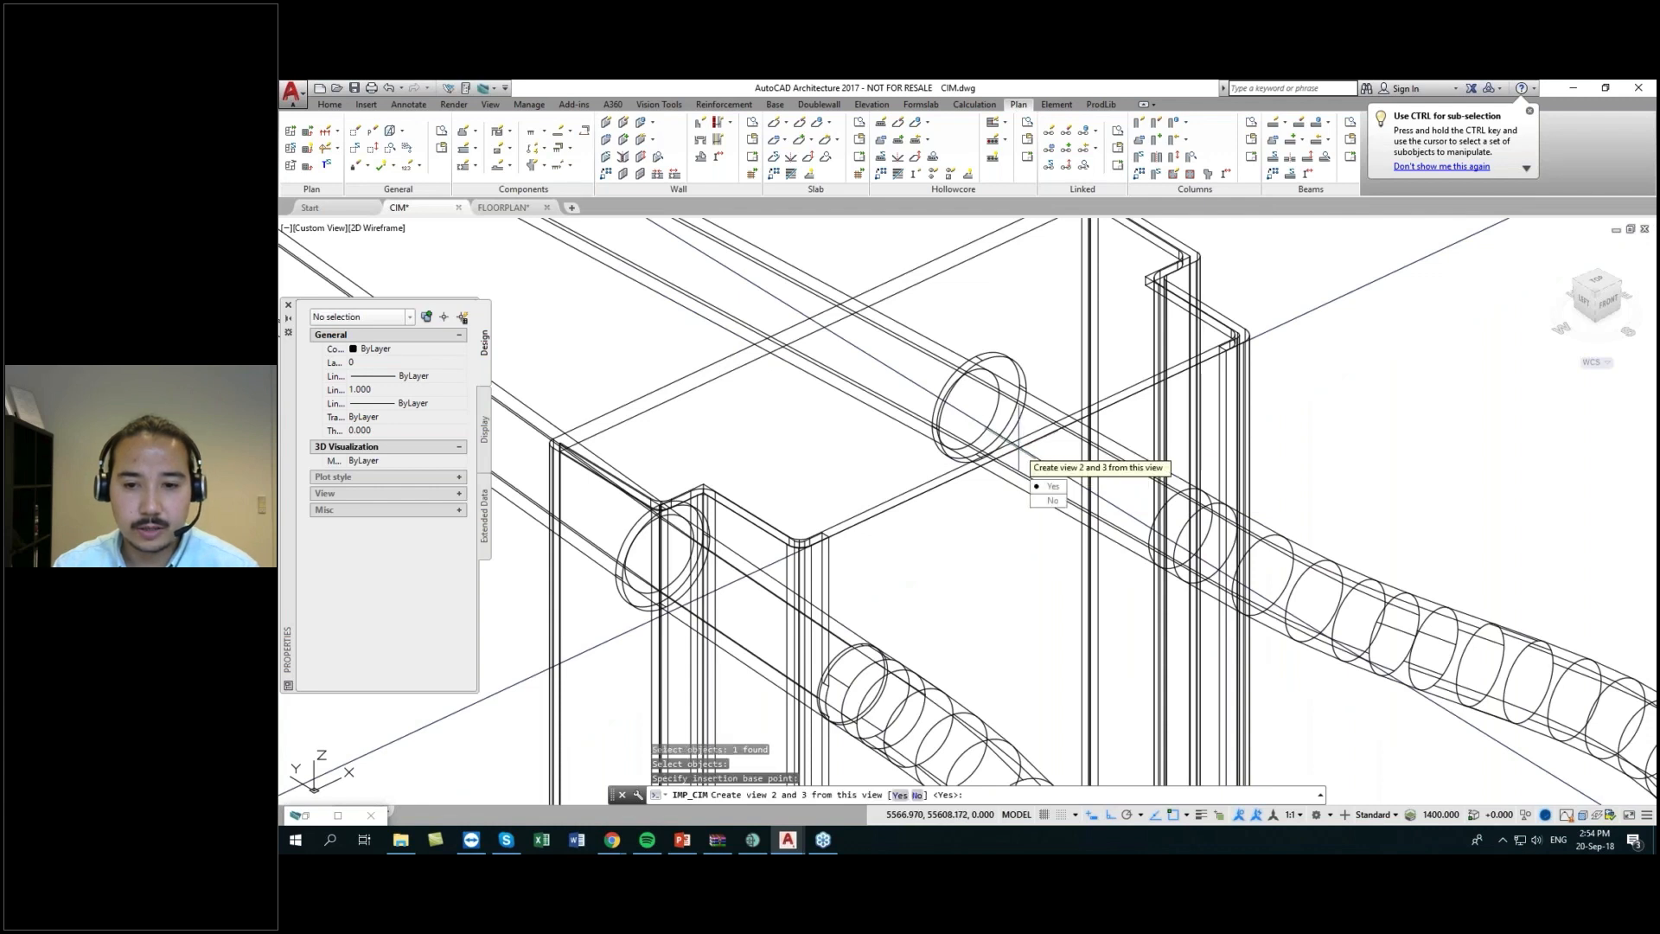
- Generate views 2 and 3 and the 2D symbols at level of detail 2, then save cast-in material 0702
{"action": "key", "text": "Return"}
{"action": "key", "text": "Return"}
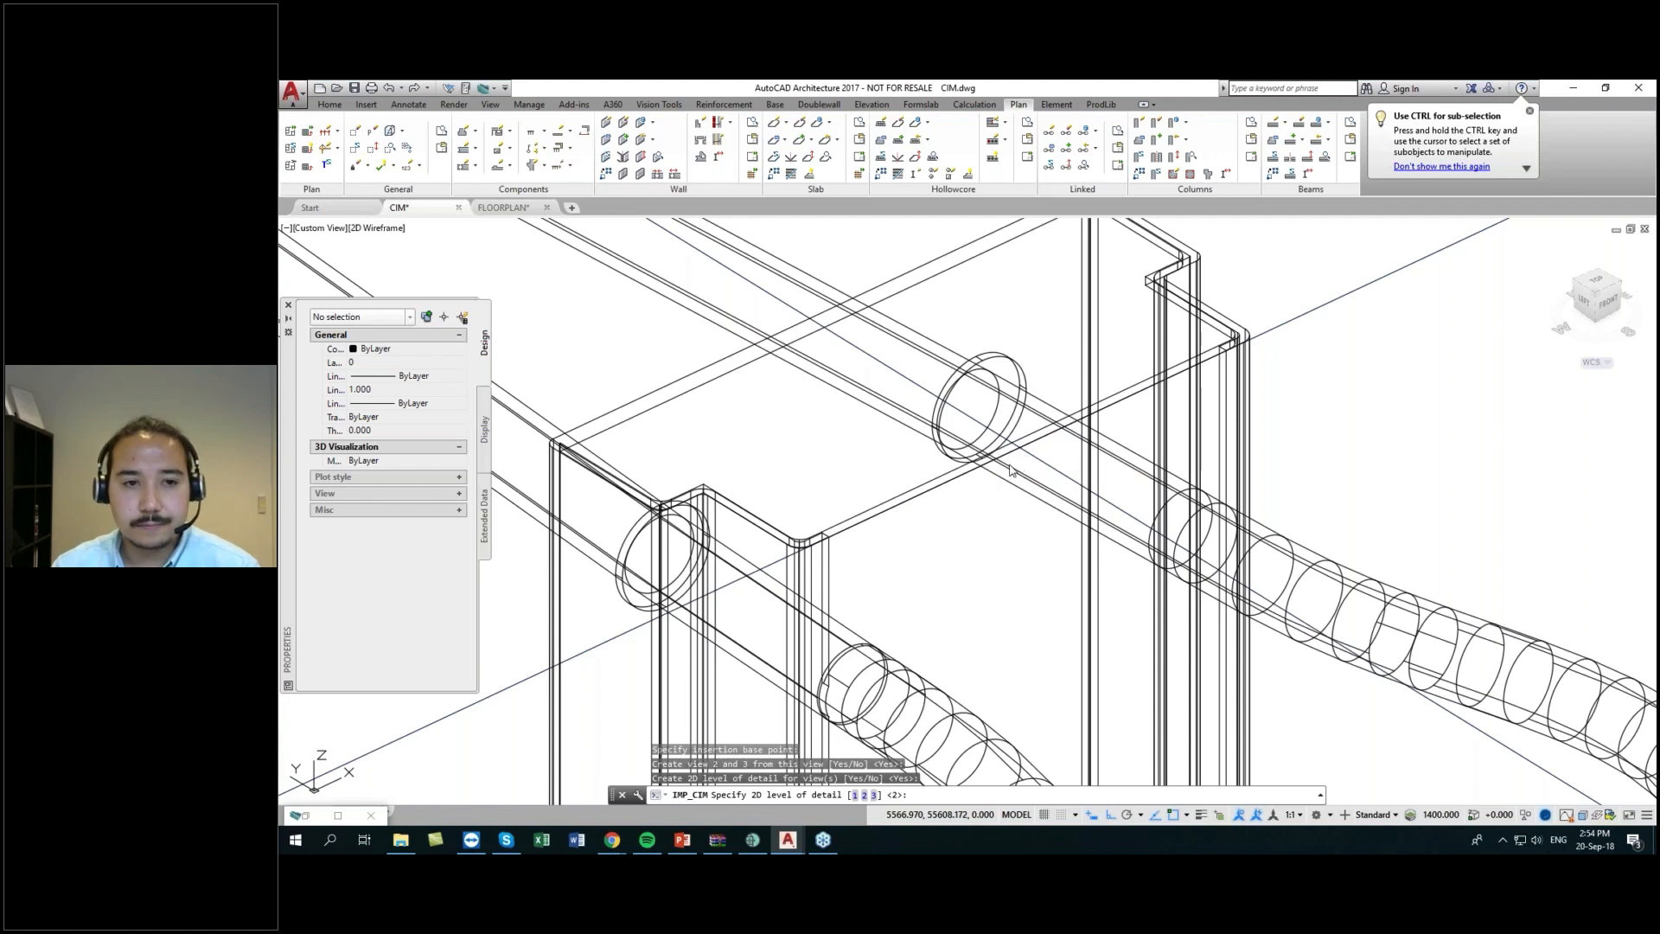
{"action": "key", "text": "Return"}
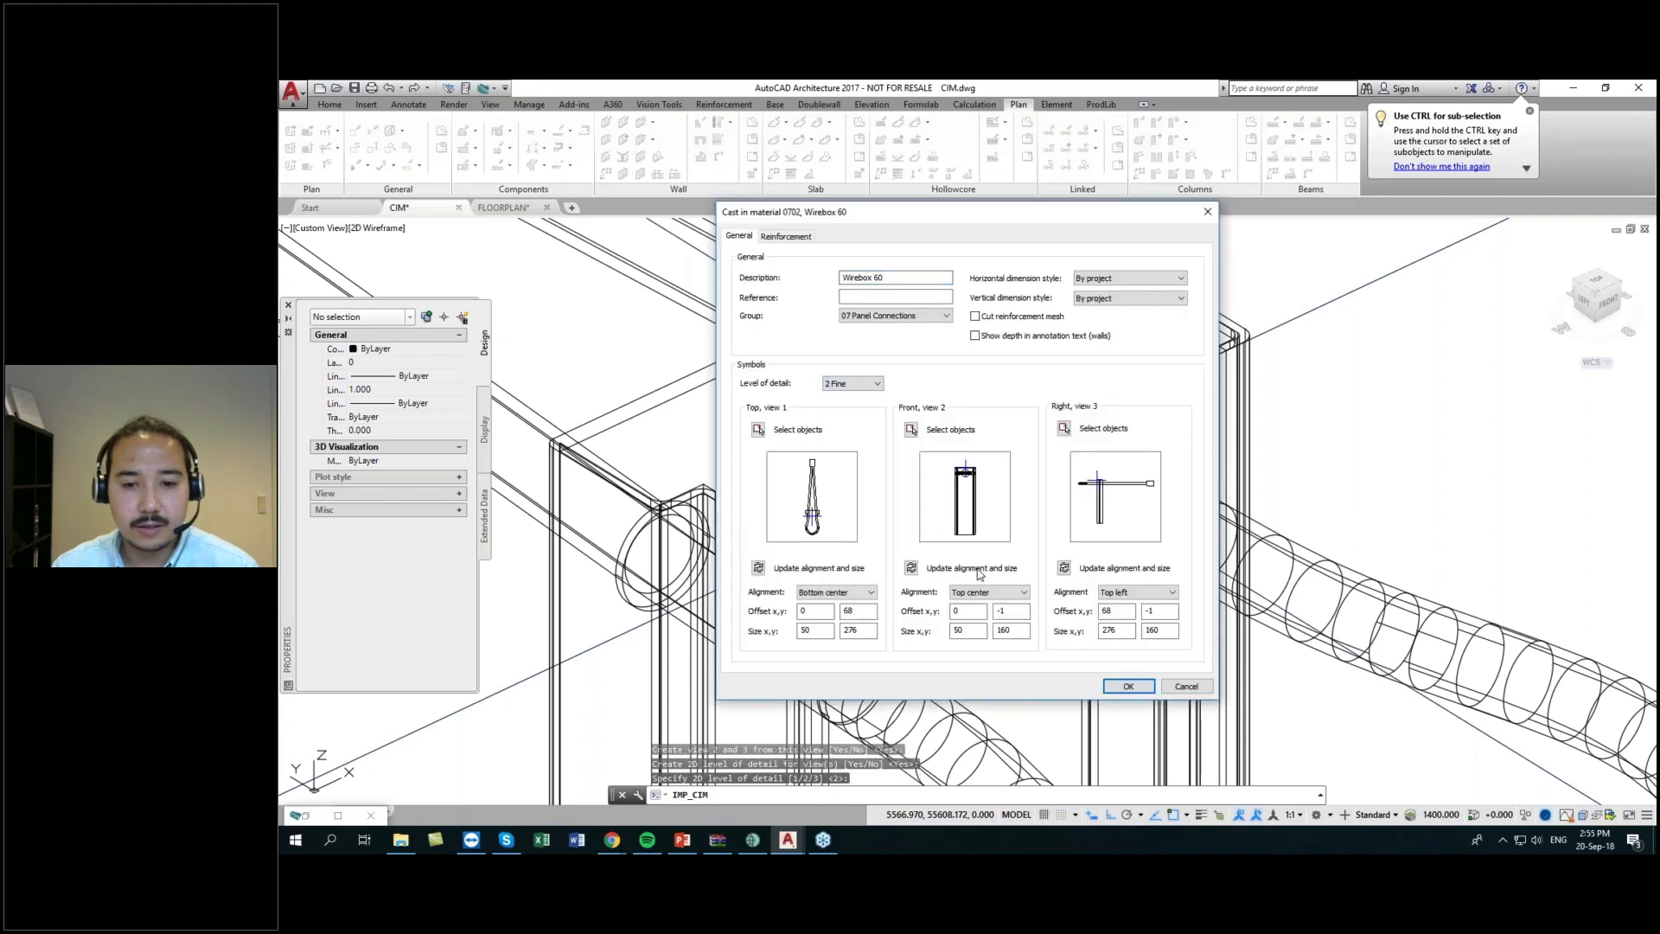
{"action": "left_click", "coordinate": [1133, 687]}
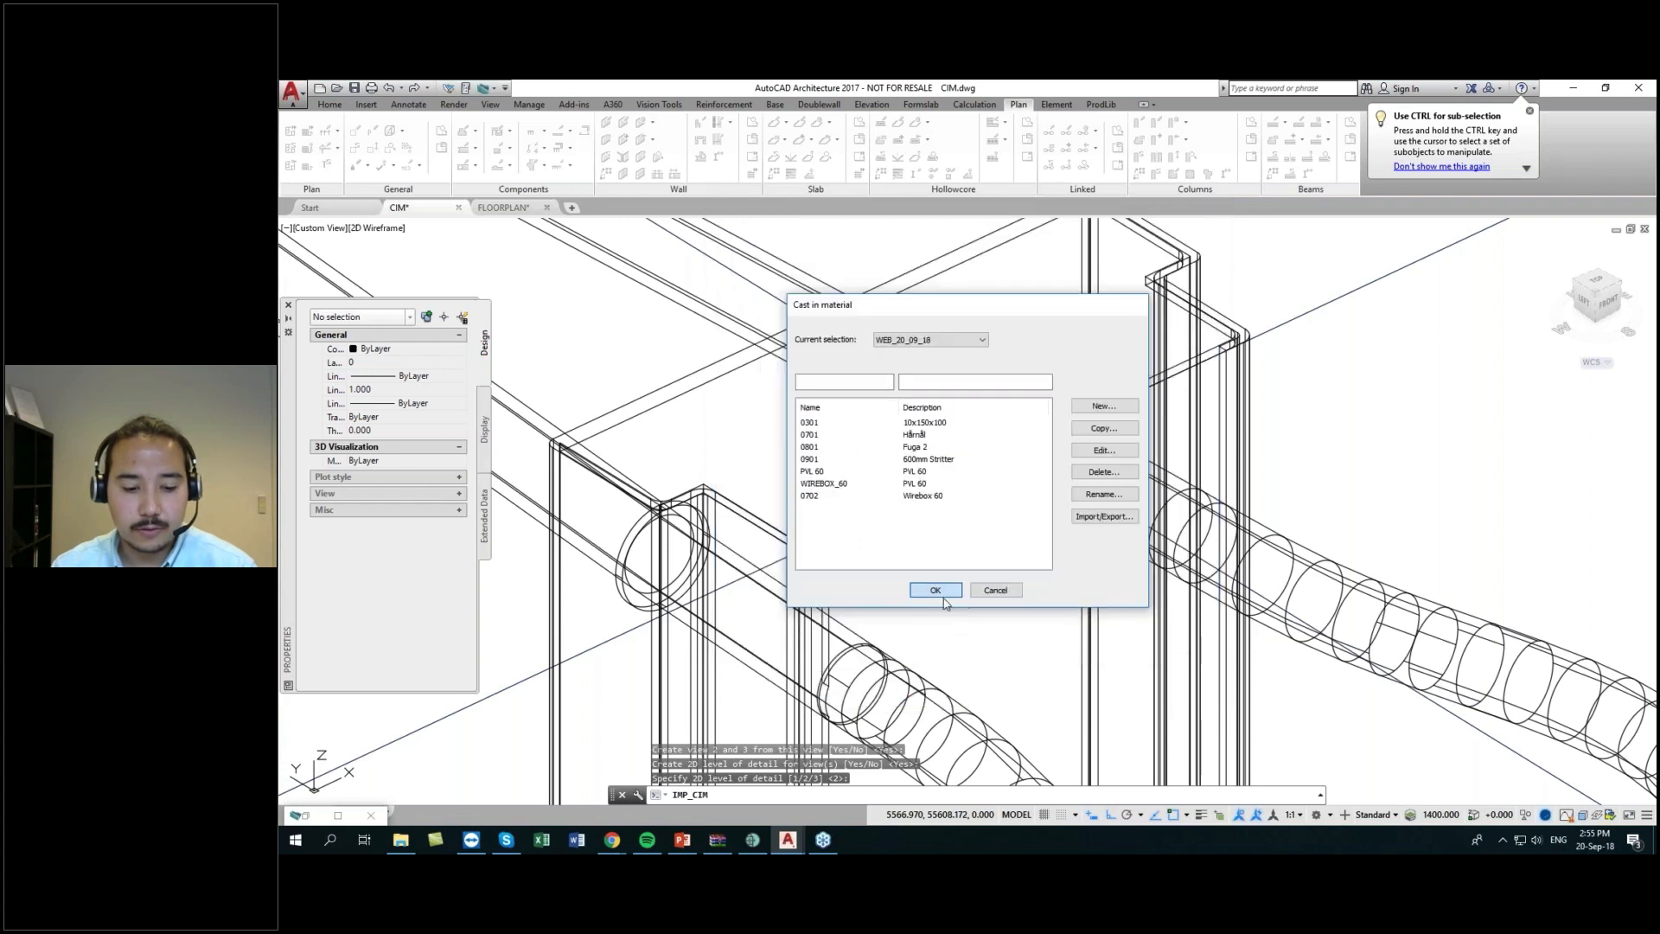
{"action": "left_click", "coordinate": [935, 591]}
- Look over the cast-in components laid out on the grid, from the fastening plate to the 600 mm stritter
{"action": "scroll", "coordinate": [933, 590], "scroll_direction": "down", "scroll_amount": 10}
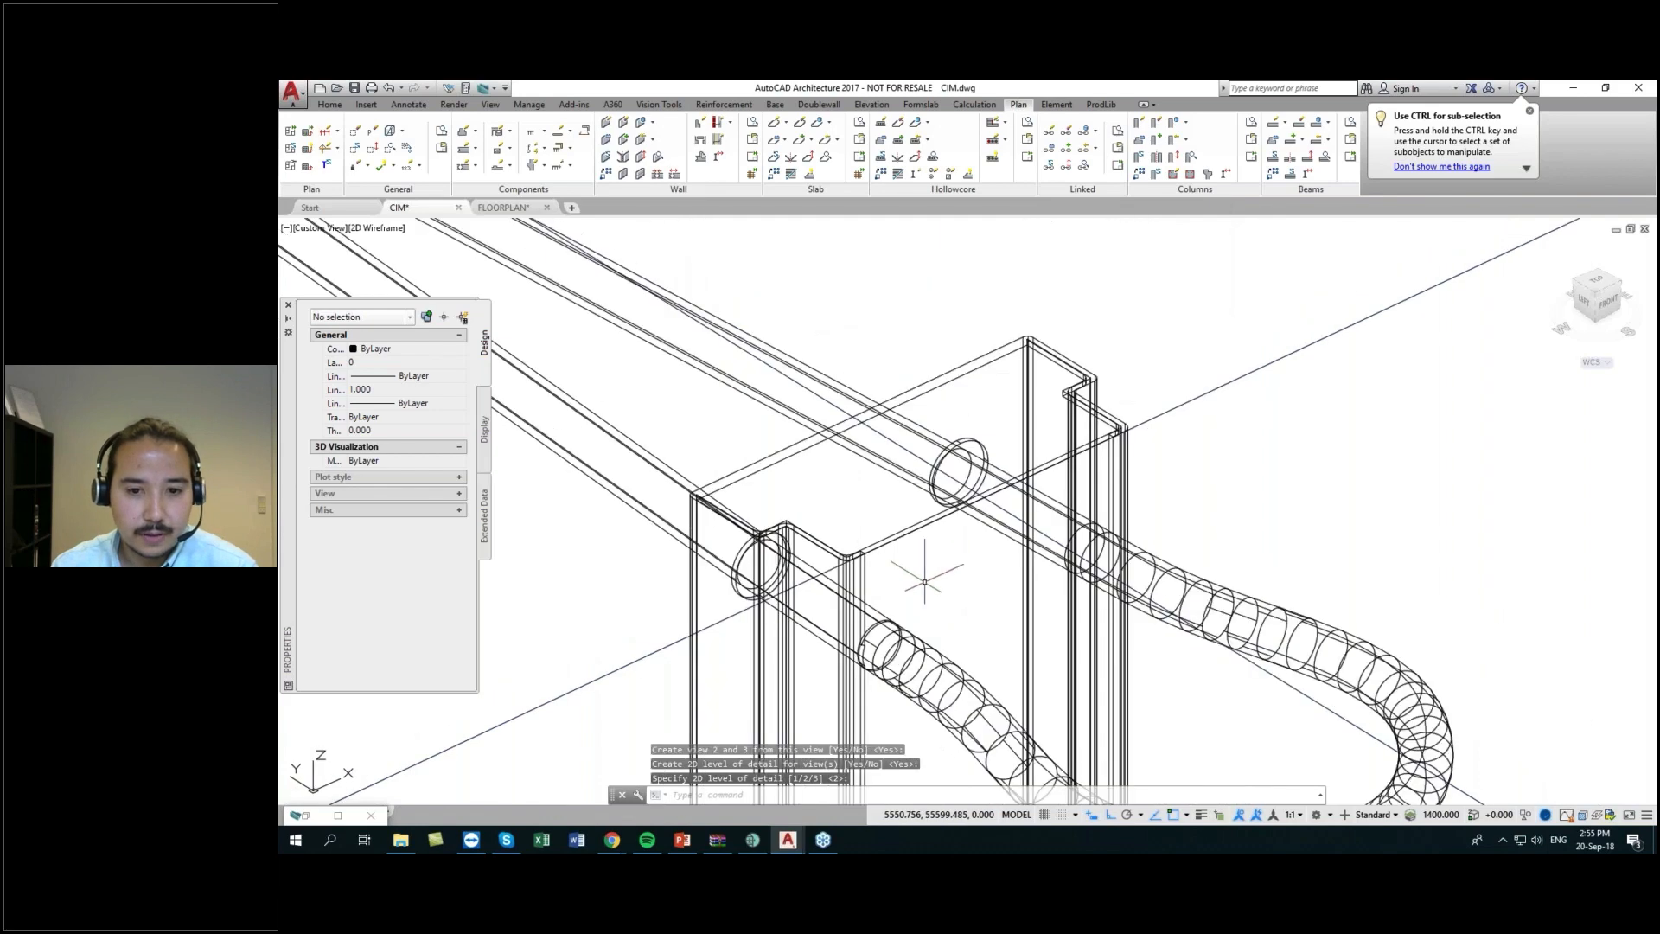
{"action": "mouse_move", "coordinate": [993, 518]}
{"action": "middle_mouse_down"}
{"action": "mouse_move", "coordinate": [1037, 454]}
{"action": "mouse_move", "coordinate": [1149, 541]}
{"action": "mouse_move", "coordinate": [1161, 447]}
{"action": "middle_mouse_up"}
{"action": "scroll", "coordinate": [1032, 494], "scroll_direction": "down", "scroll_amount": 3}
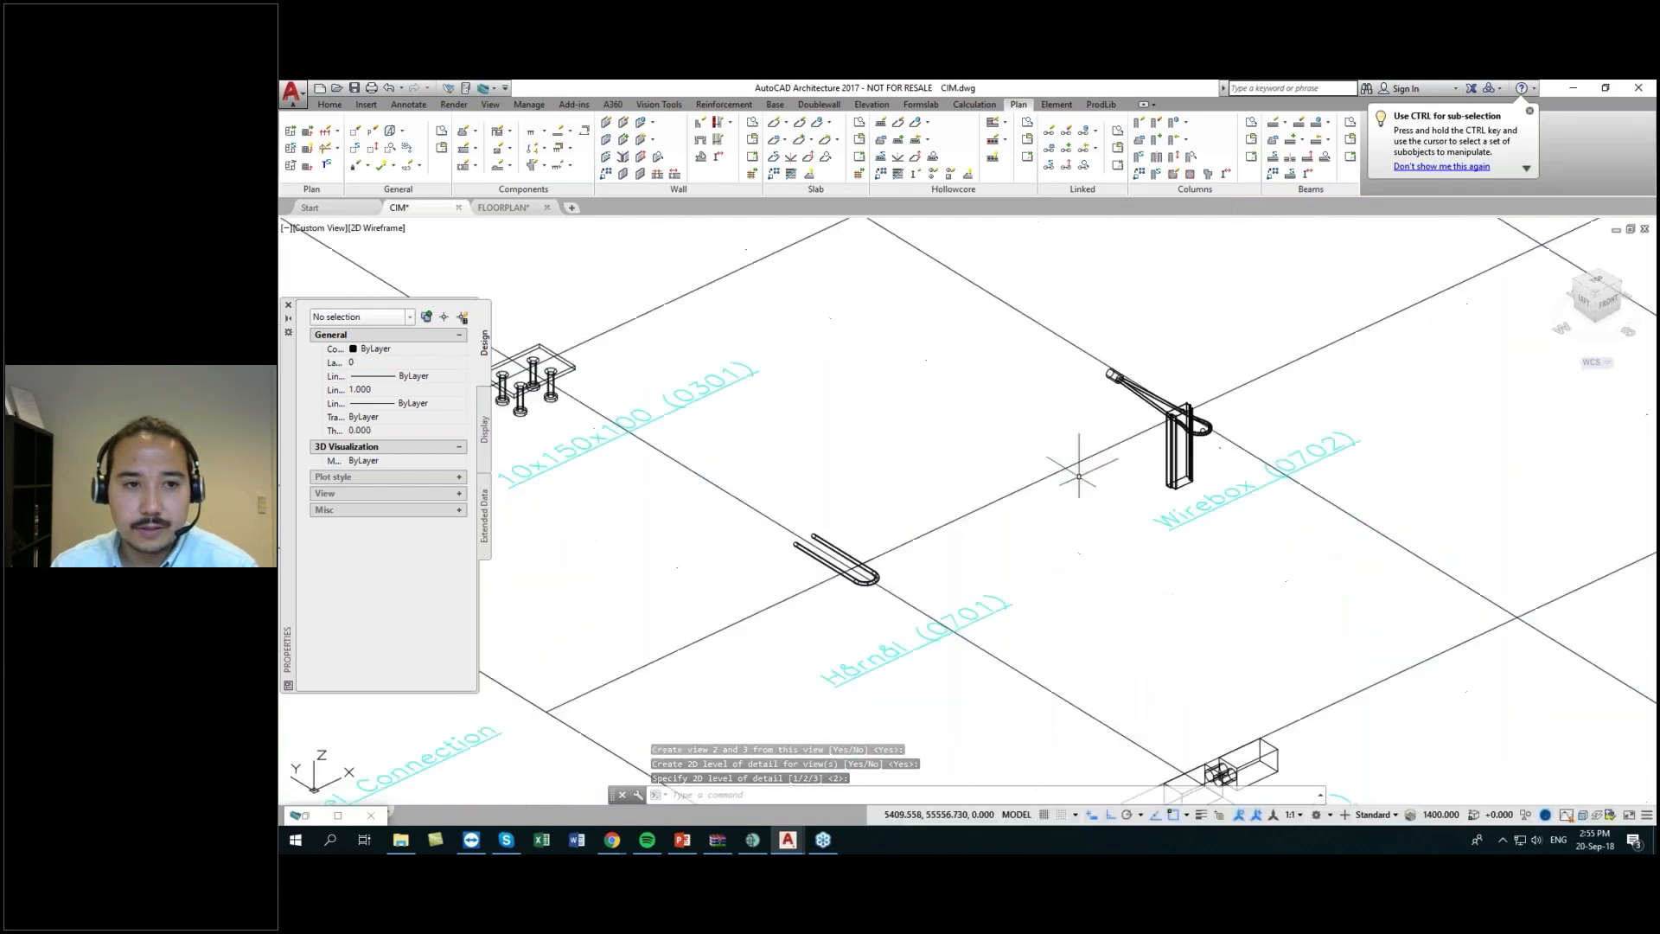
{"action": "scroll", "coordinate": [1156, 541], "scroll_direction": "down", "scroll_amount": 4}
{"action": "middle_click_drag", "start_coordinate": [1155, 541], "coordinate": [1096, 501]}
{"action": "scroll", "coordinate": [1005, 541], "scroll_direction": "down", "scroll_amount": 2}
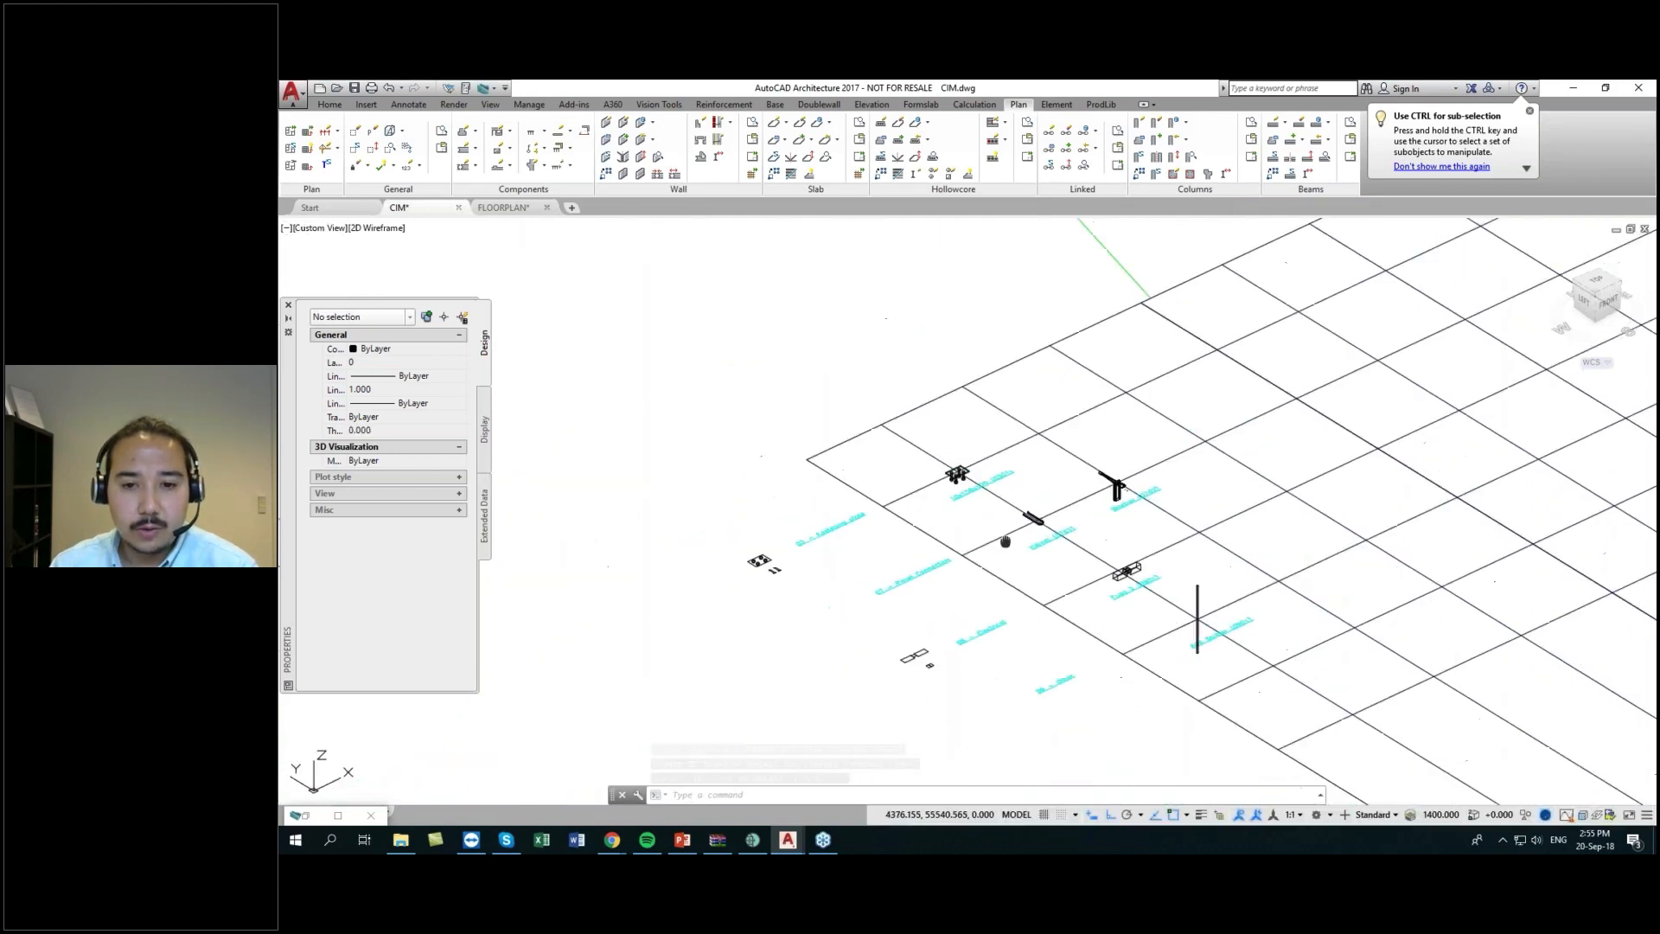
{"action": "middle_click_drag", "start_coordinate": [1004, 541], "coordinate": [925, 442]}
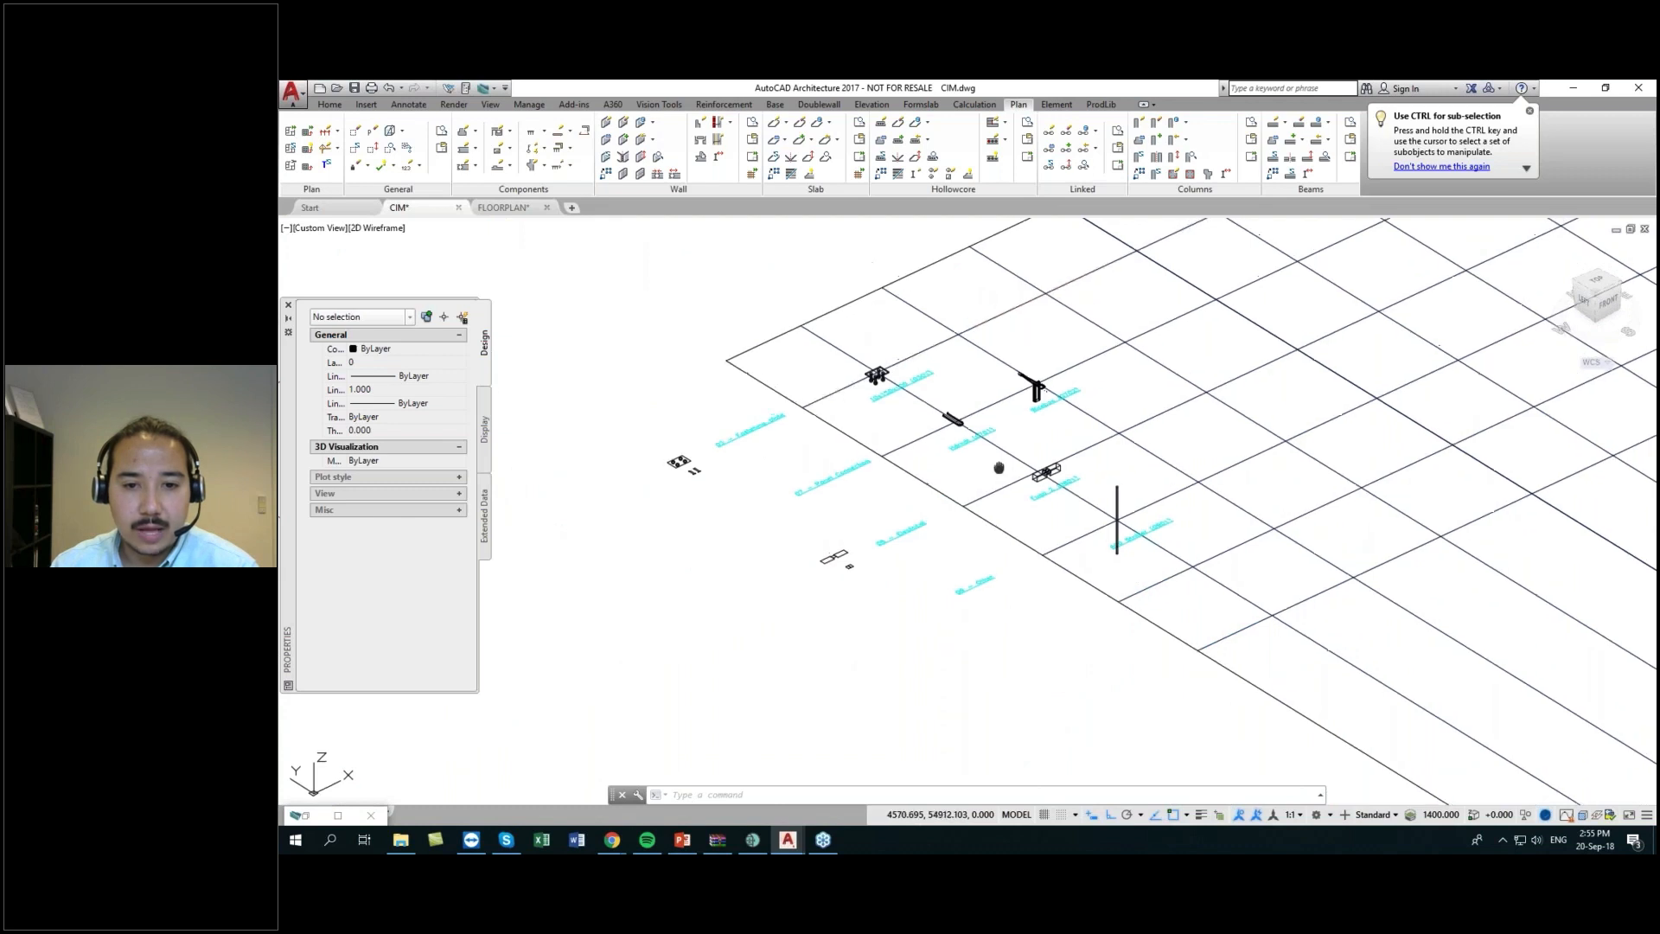
{"action": "scroll", "coordinate": [998, 467], "scroll_direction": "up", "scroll_amount": 2}
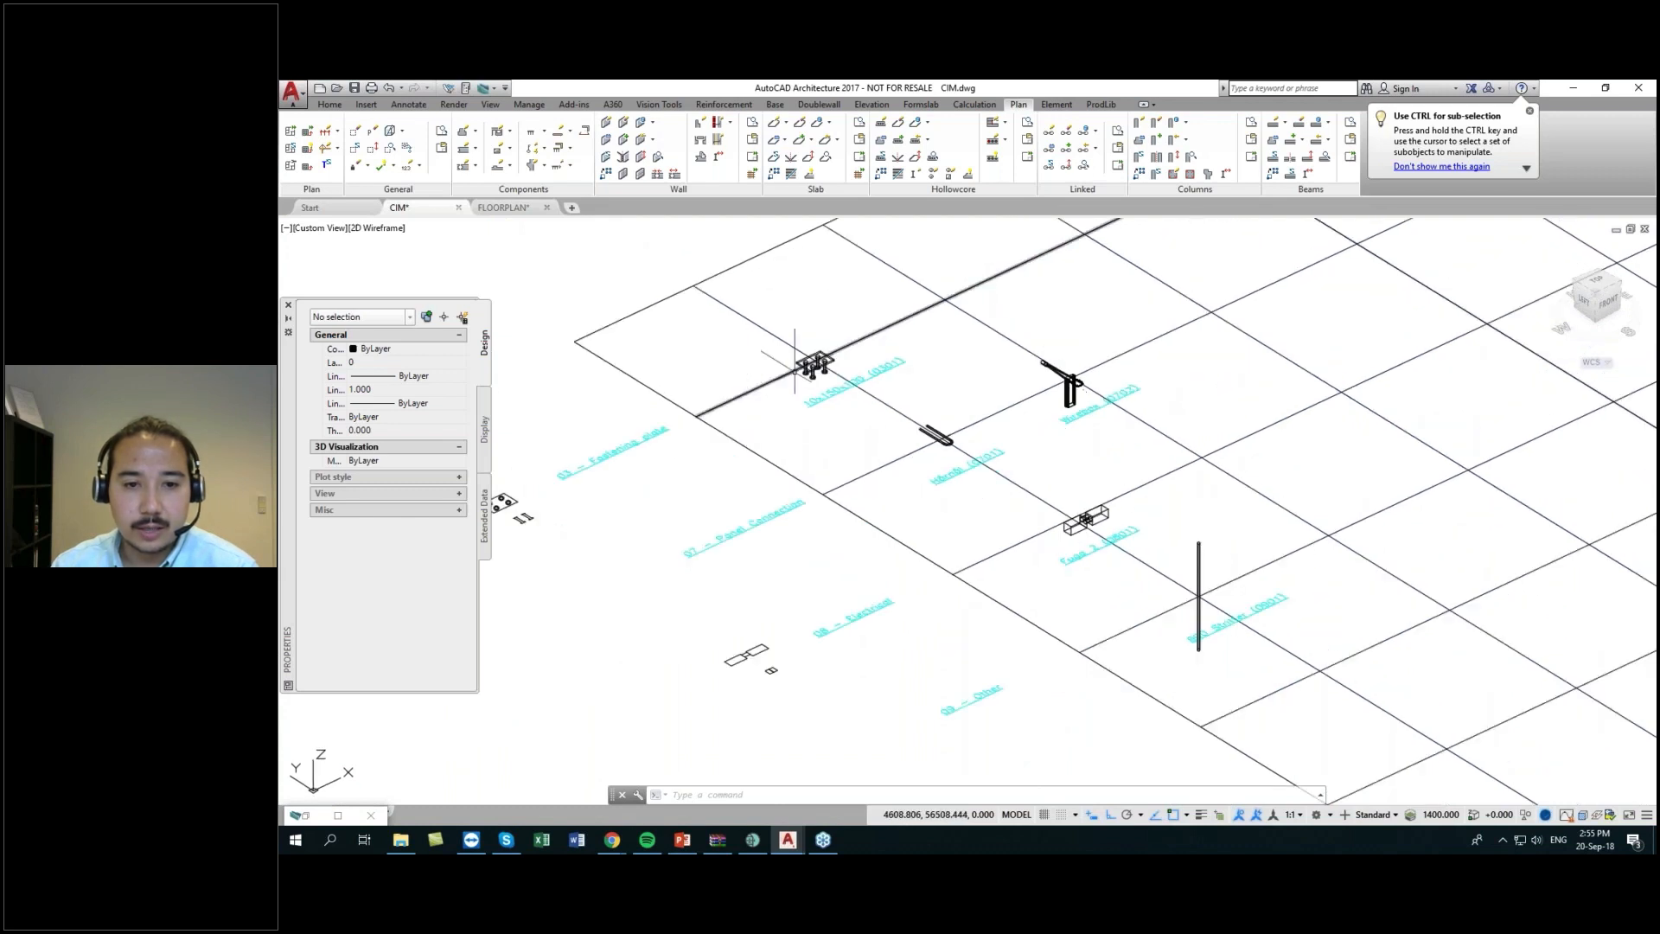
{"action": "middle_click_drag", "start_coordinate": [794, 372], "coordinate": [819, 390]}
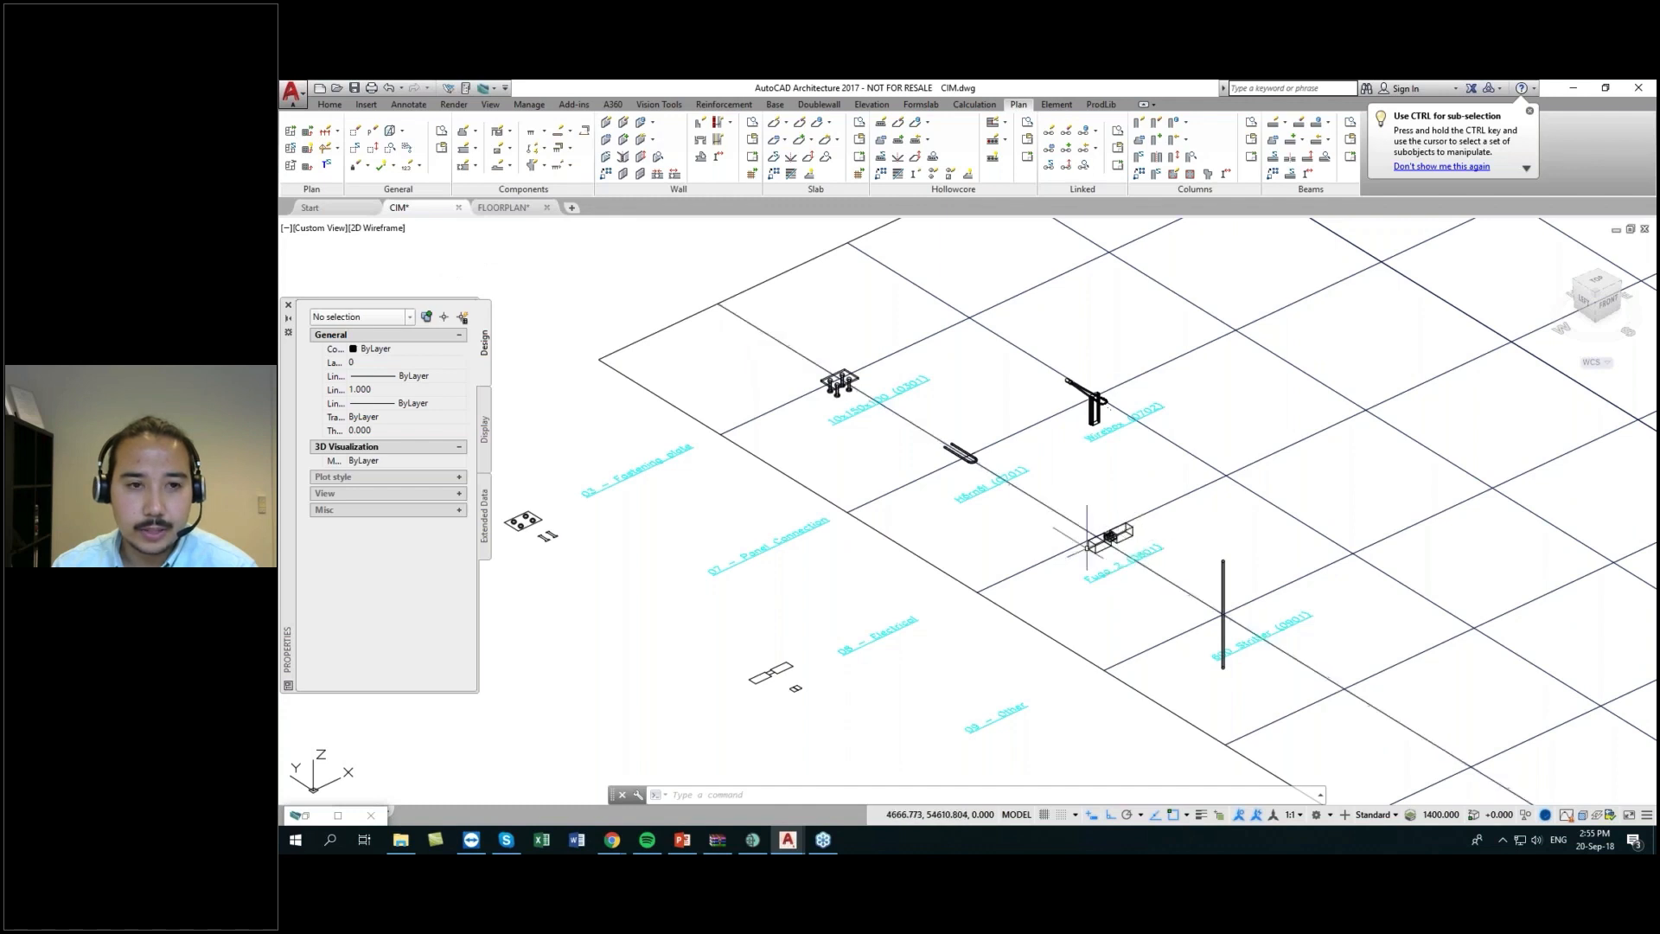
- In the FLOORPLAN drawing, add cast-in material 0801 to the electric box list and accept its existing settings
{"action": "left_click", "coordinate": [503, 207]}
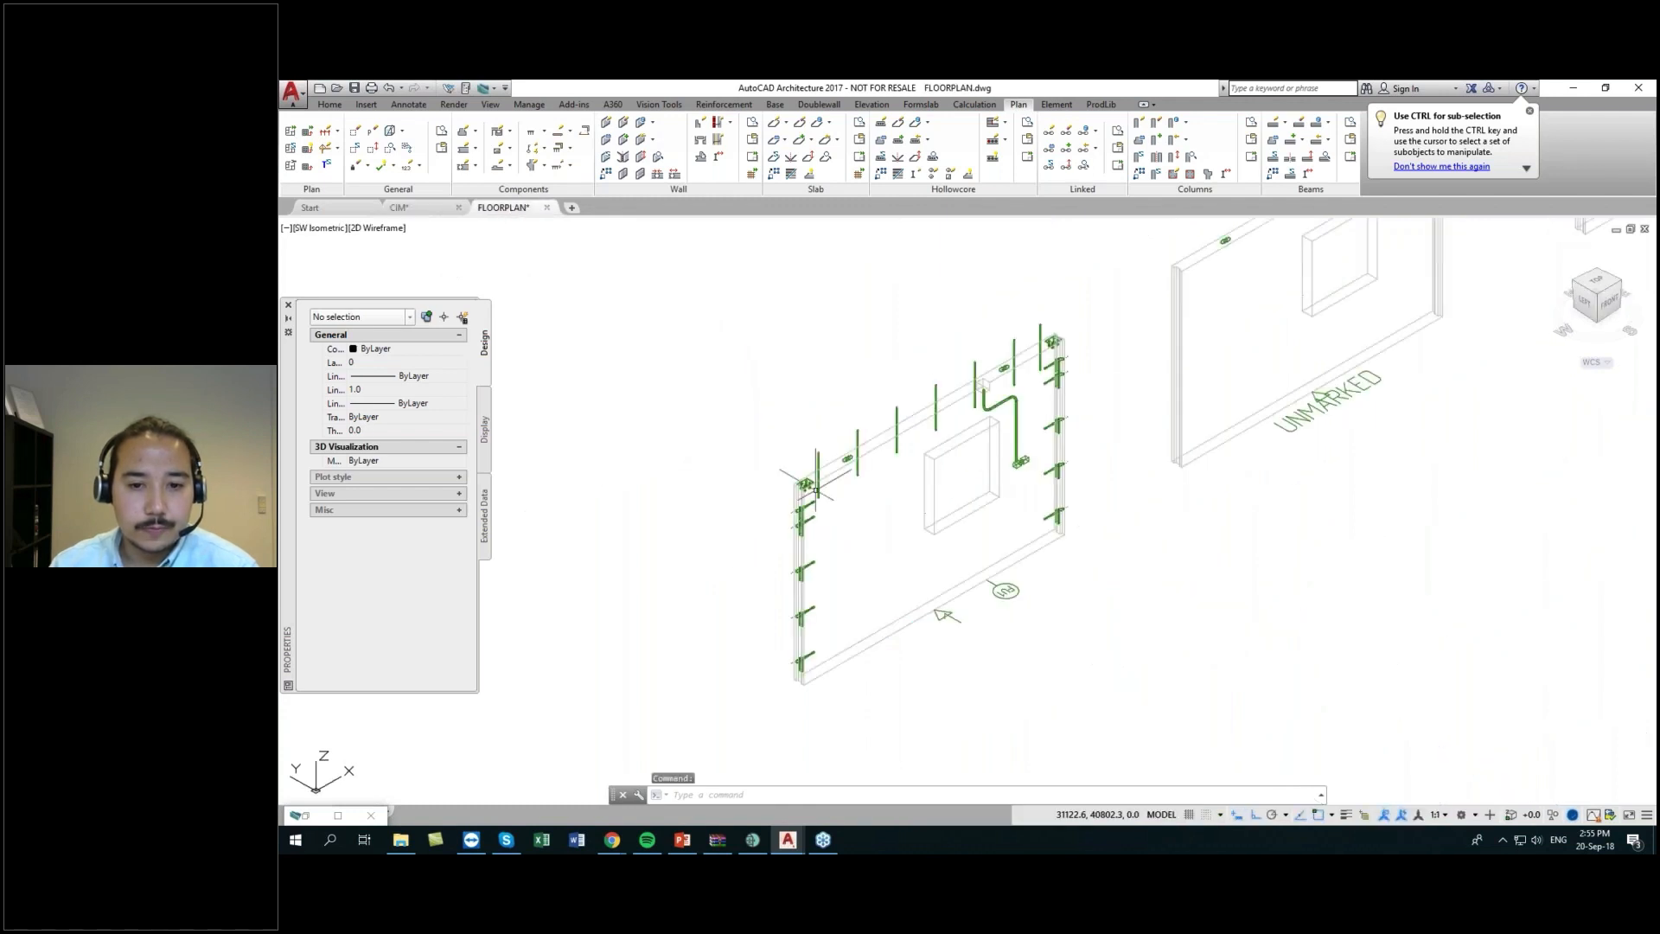
{"action": "scroll", "coordinate": [888, 476], "scroll_direction": "up", "scroll_amount": 5}
{"action": "left_click", "coordinate": [542, 147]}
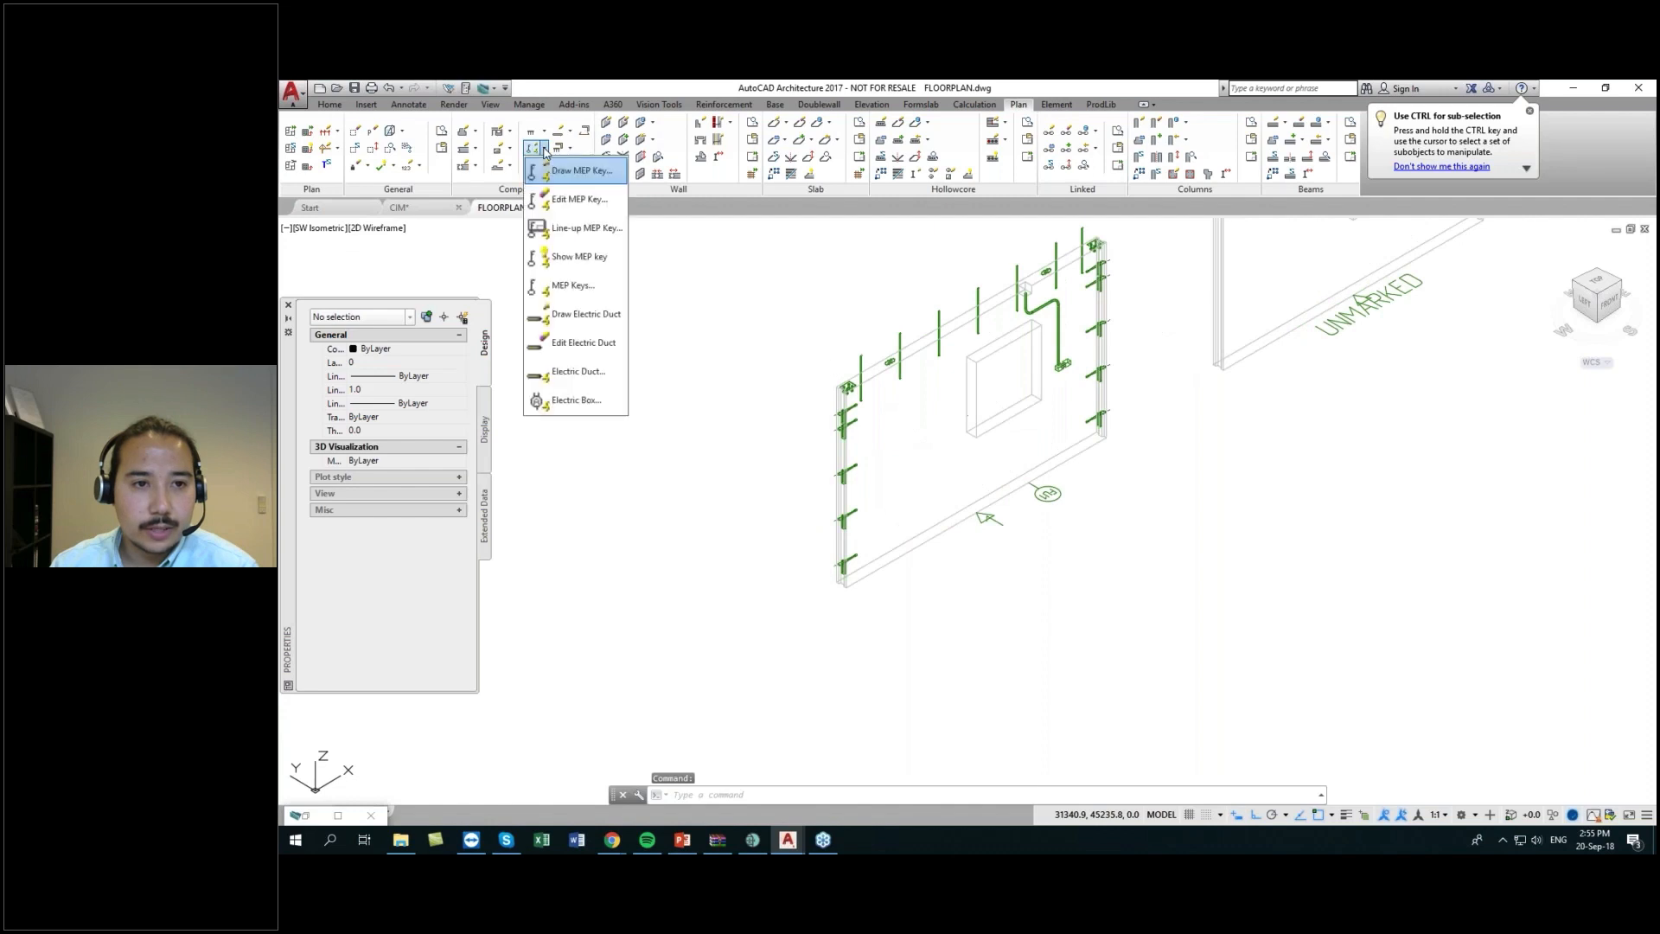
{"action": "left_click", "coordinate": [575, 399]}
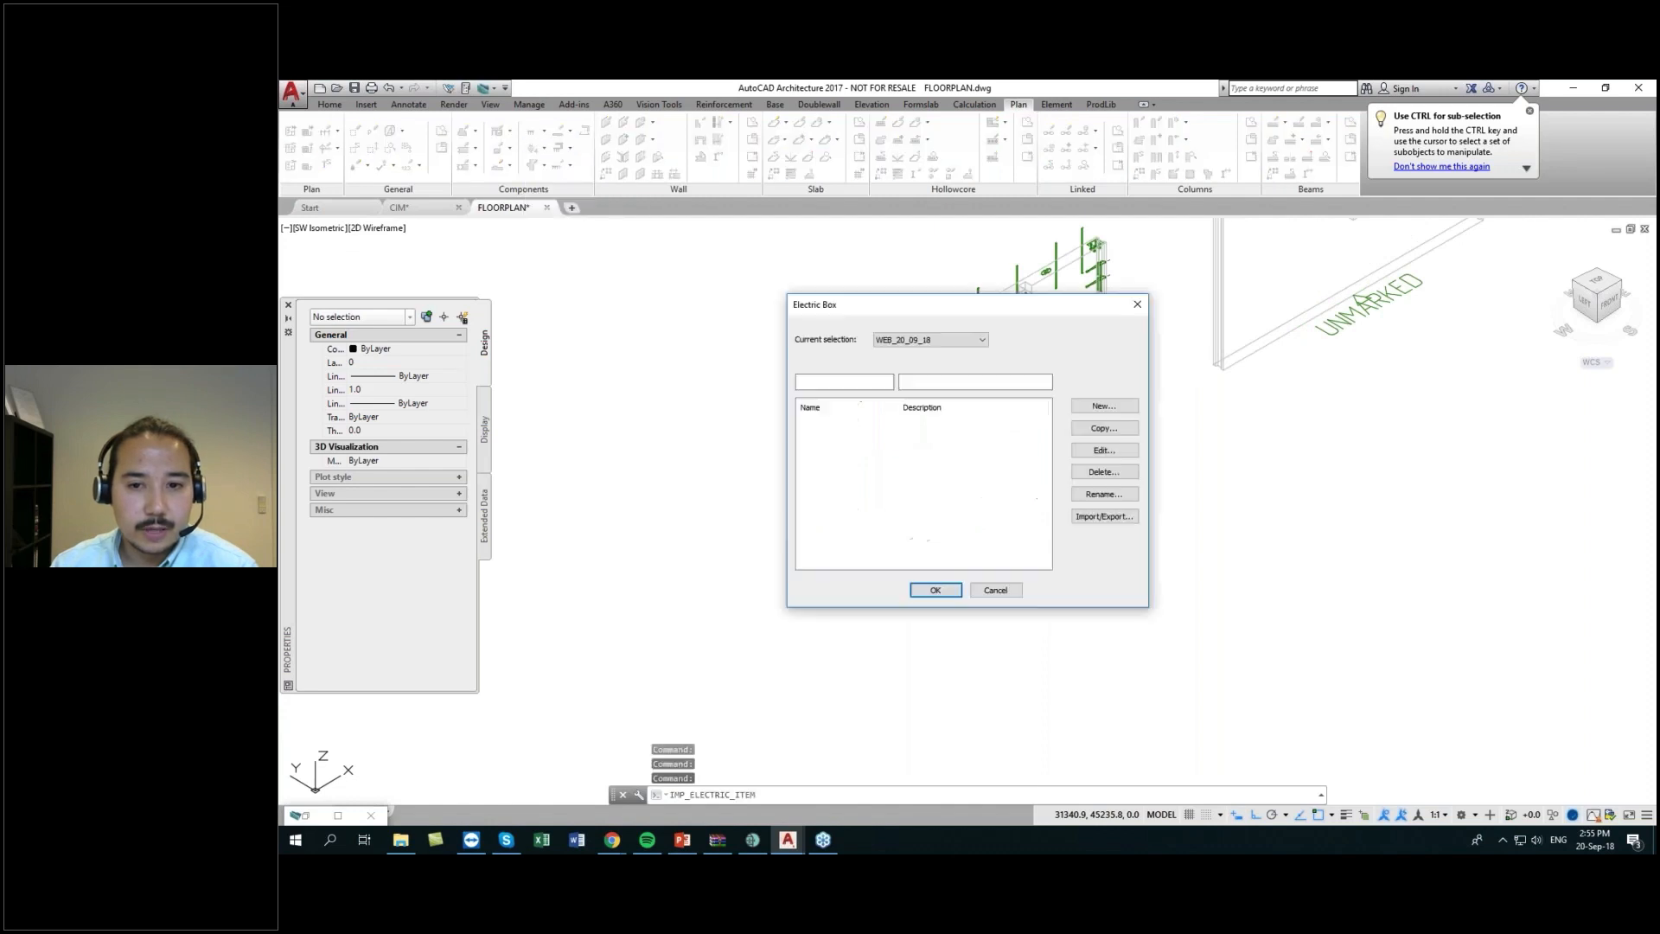
{"action": "left_click", "coordinate": [1088, 409]}
{"action": "type", "text": "0"}
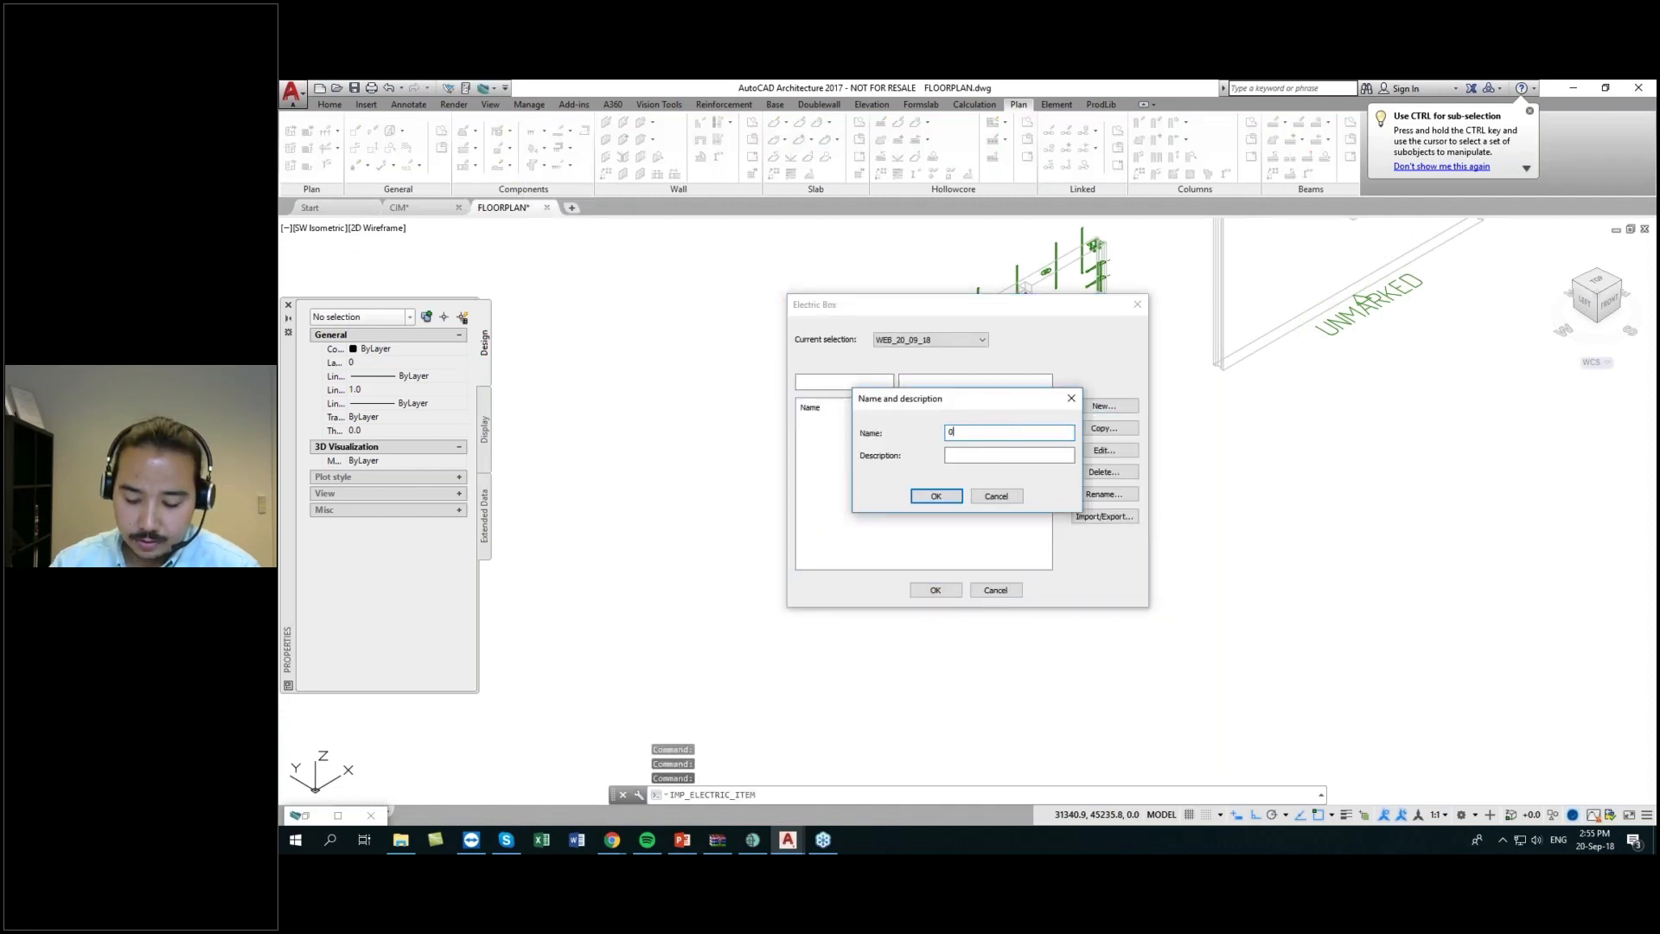
{"action": "type", "text": "801"}
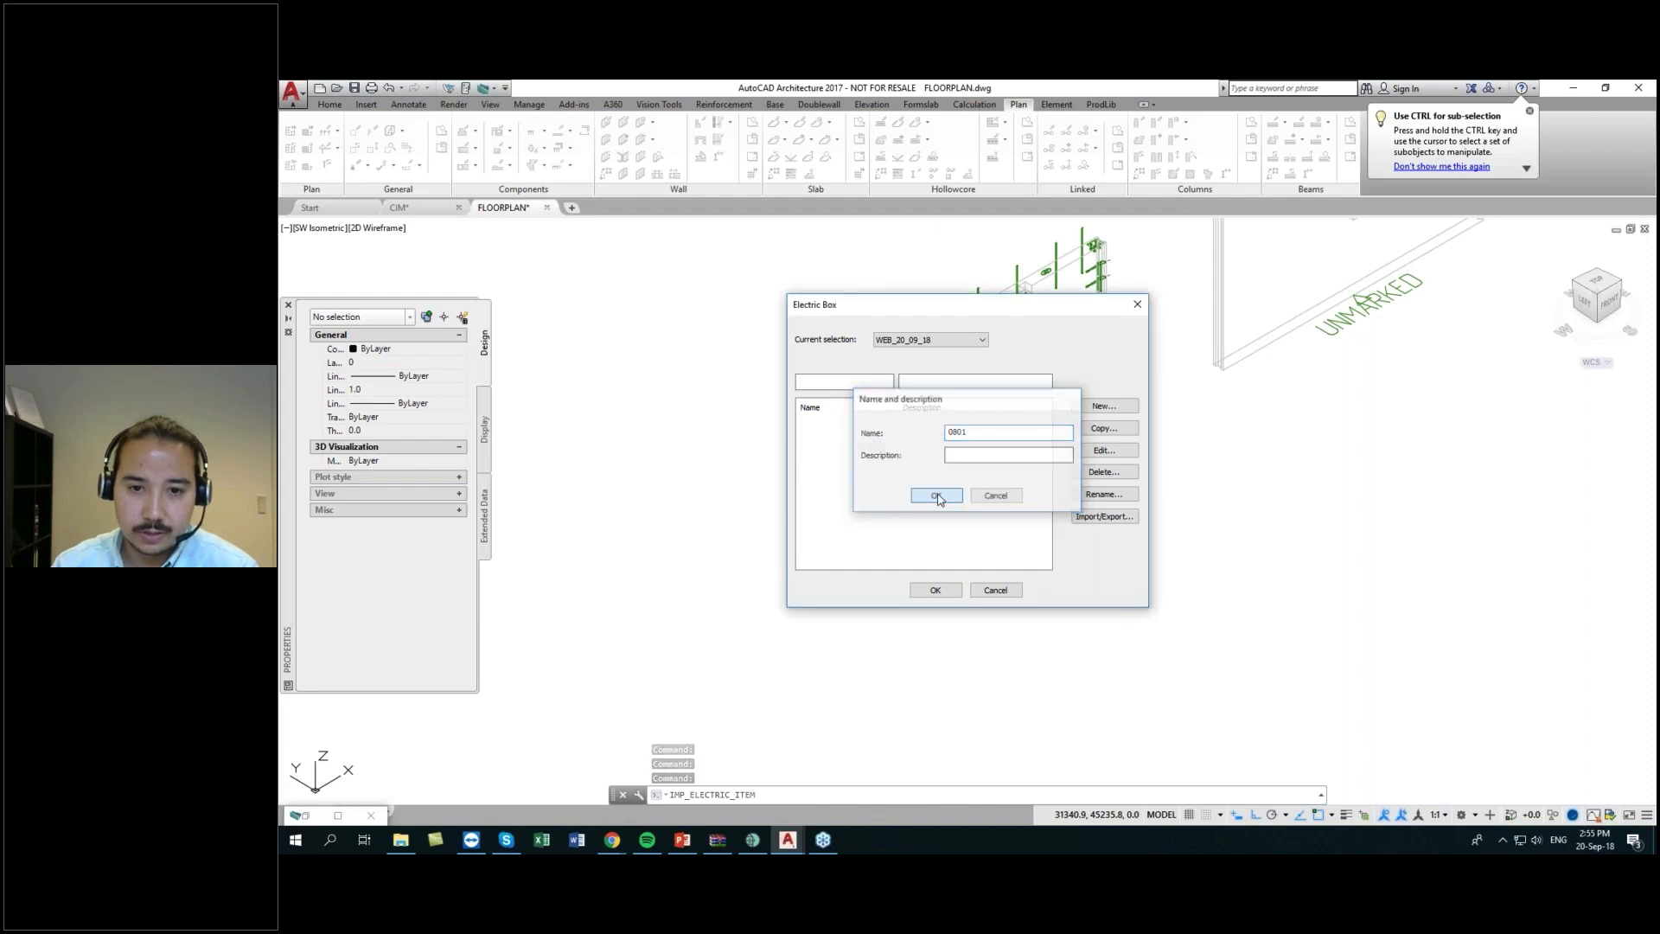
{"action": "left_click", "coordinate": [926, 495]}
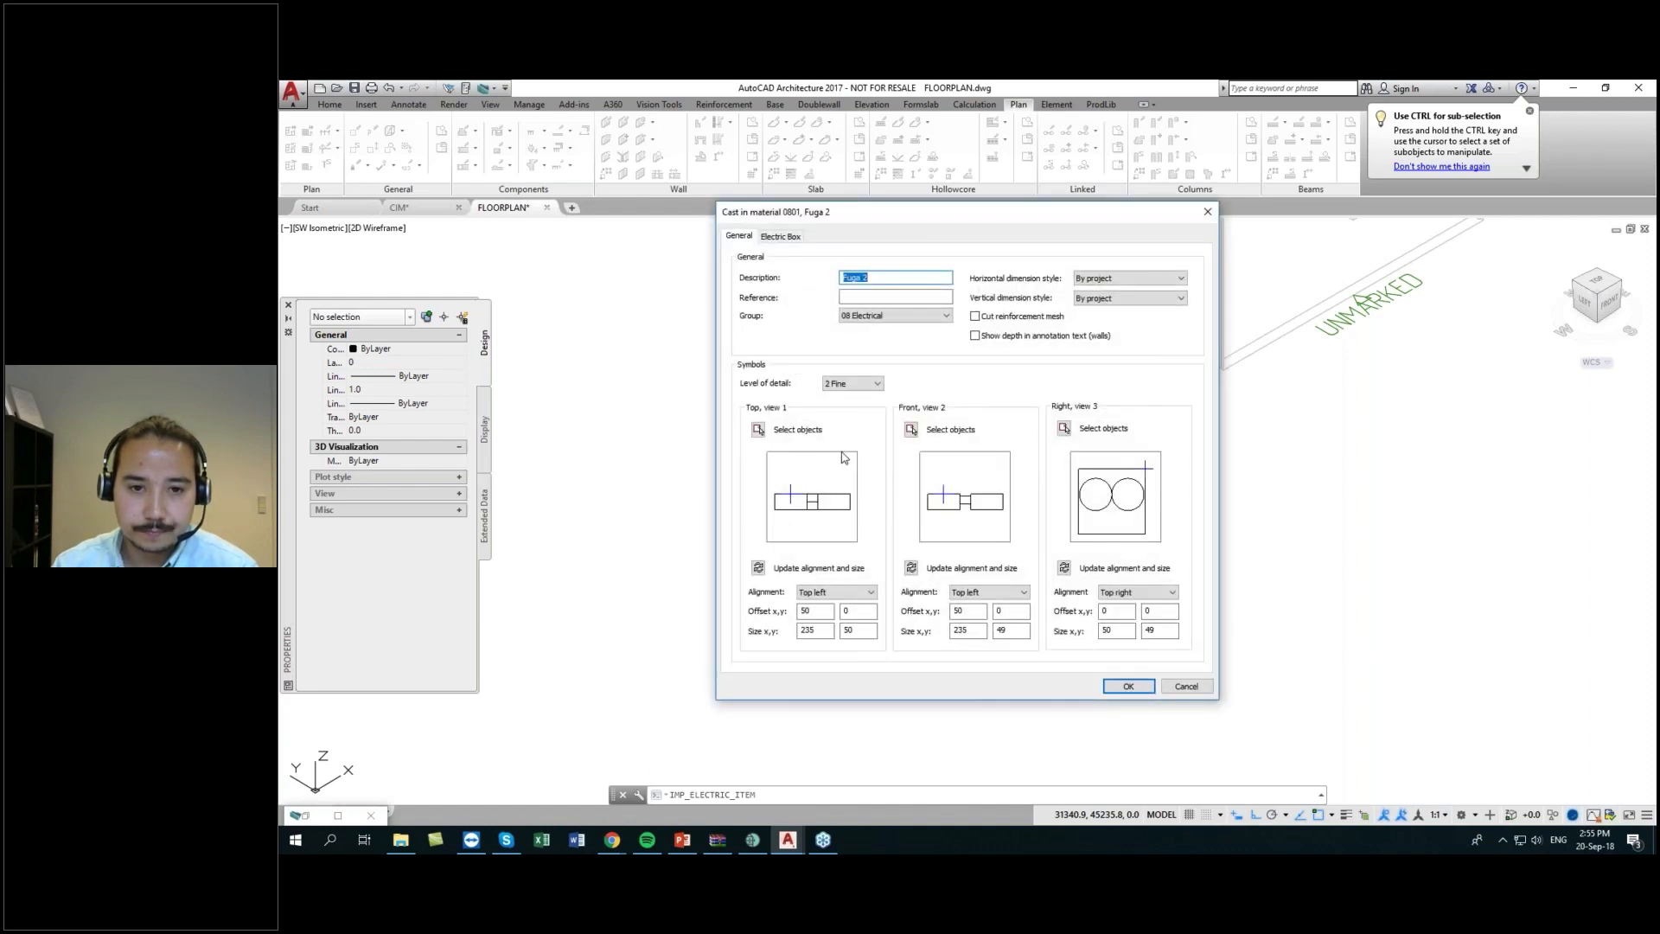
{"action": "left_click", "coordinate": [1121, 683]}
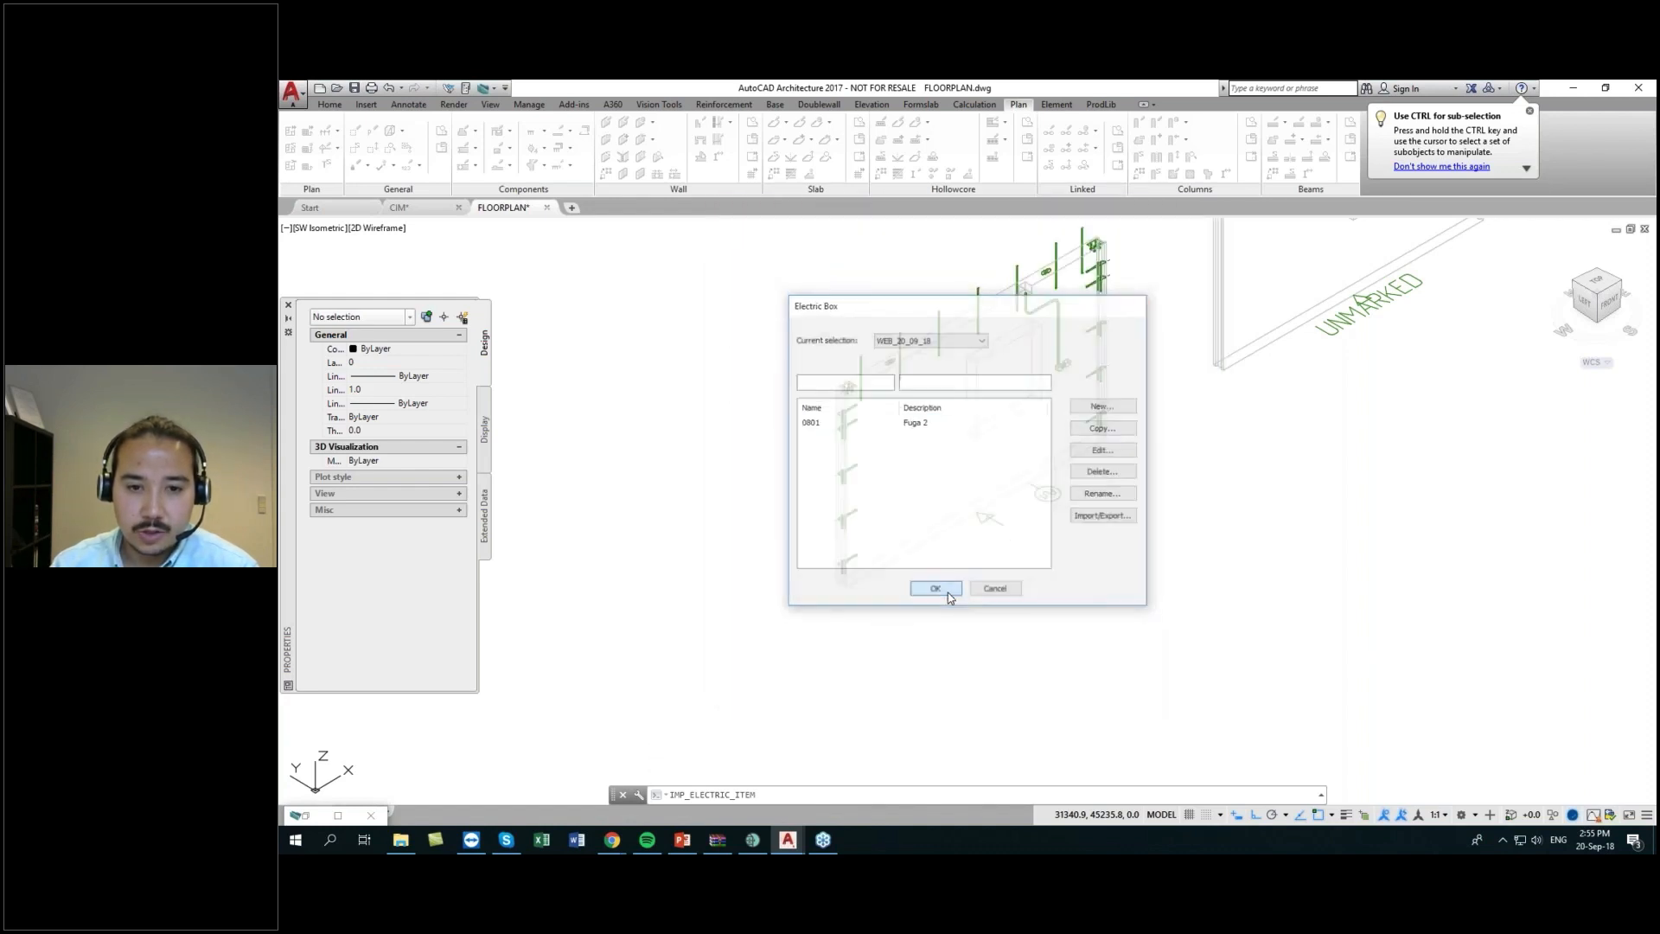
{"action": "left_click", "coordinate": [945, 588]}
- Create a new MEP key named FUGA1 with the dimension text Fuga1
{"action": "mouse_move", "coordinate": [947, 593]}
{"action": "middle_mouse_down"}
{"action": "mouse_move", "coordinate": [1034, 478]}
{"action": "mouse_move", "coordinate": [963, 493]}
{"action": "mouse_move", "coordinate": [859, 463]}
{"action": "mouse_move", "coordinate": [899, 446]}
{"action": "middle_mouse_up"}
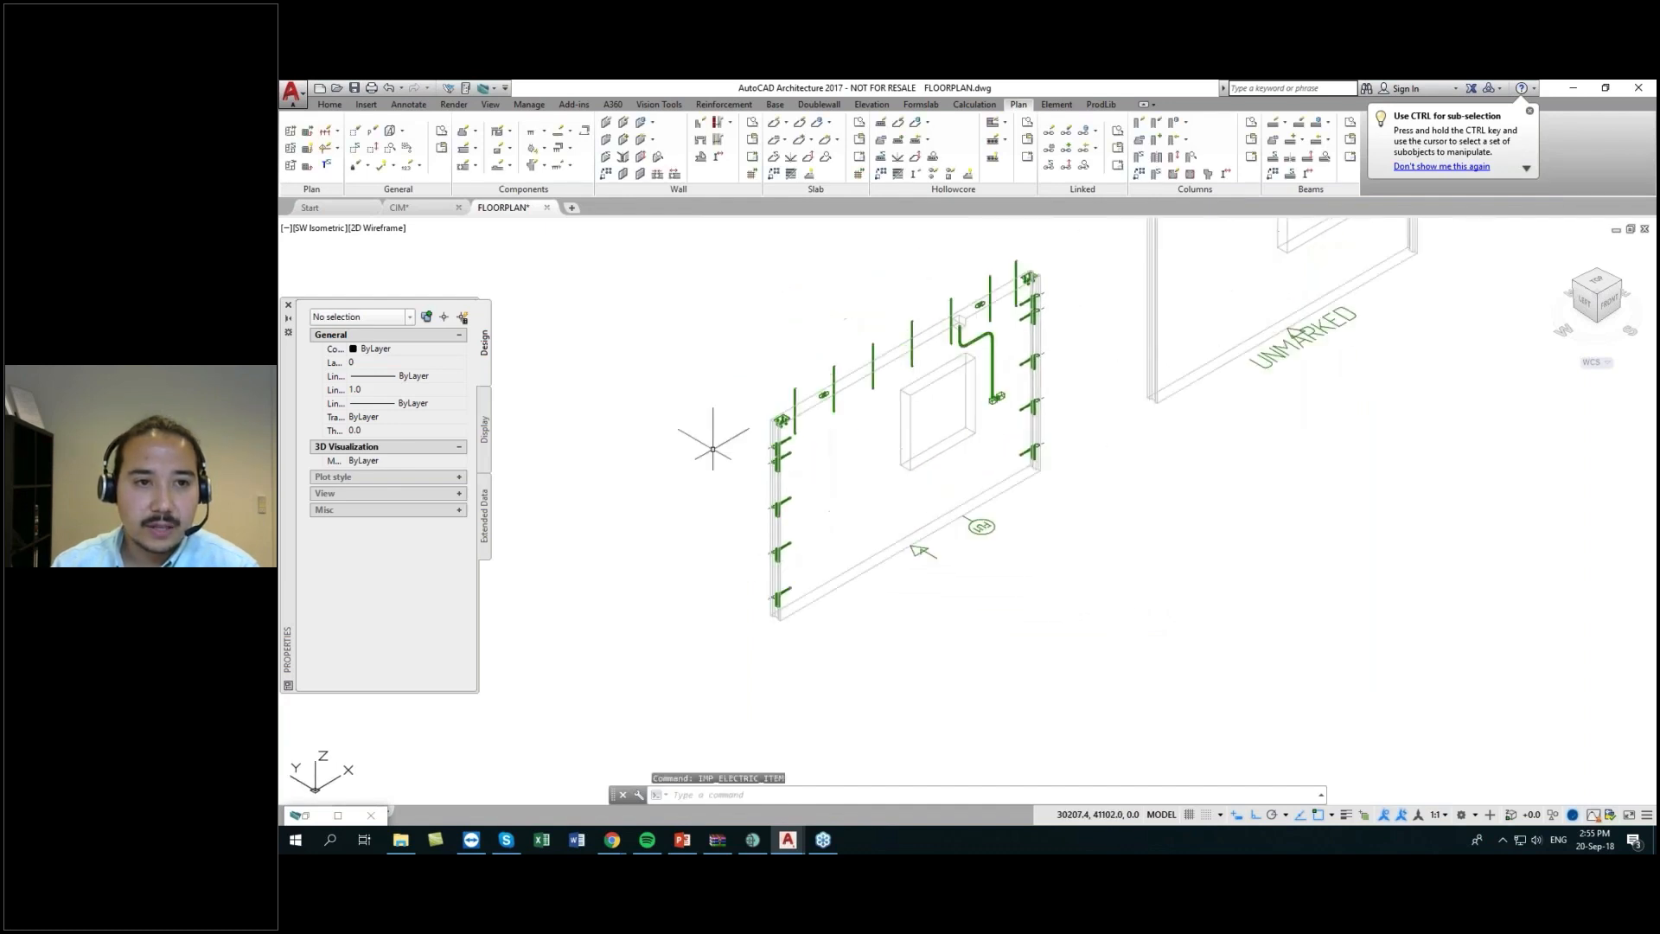
{"action": "left_click", "coordinate": [542, 148]}
{"action": "left_click", "coordinate": [566, 285]}
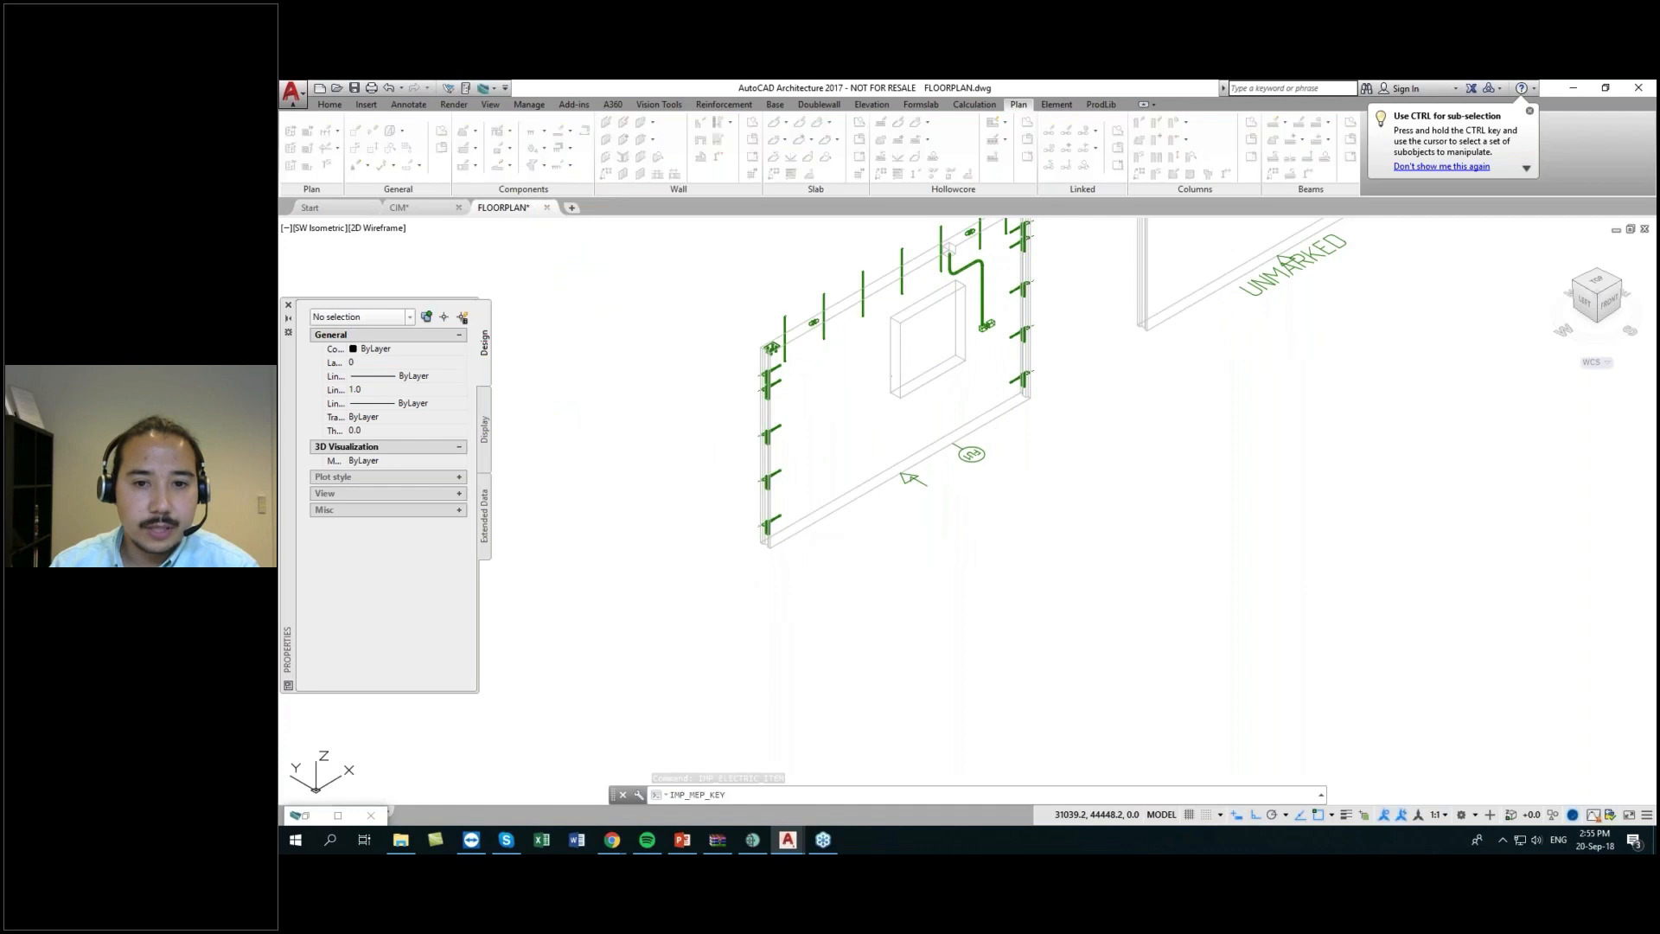
{"action": "left_click", "coordinate": [1091, 406]}
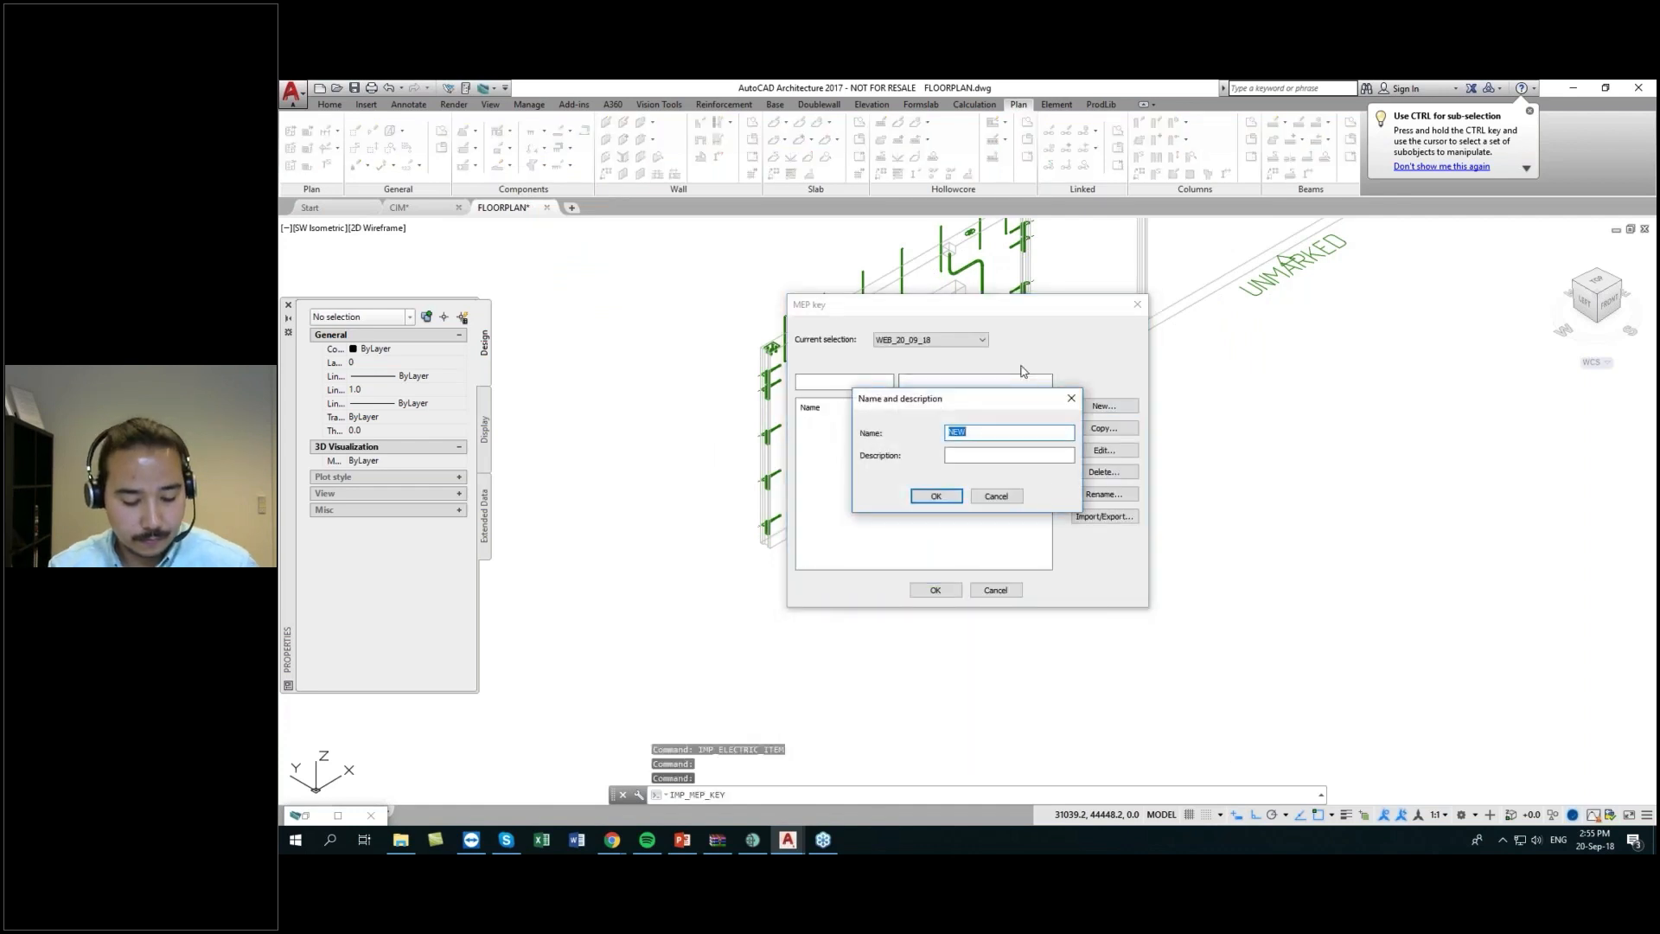
{"action": "type", "text": "FUGA1"}
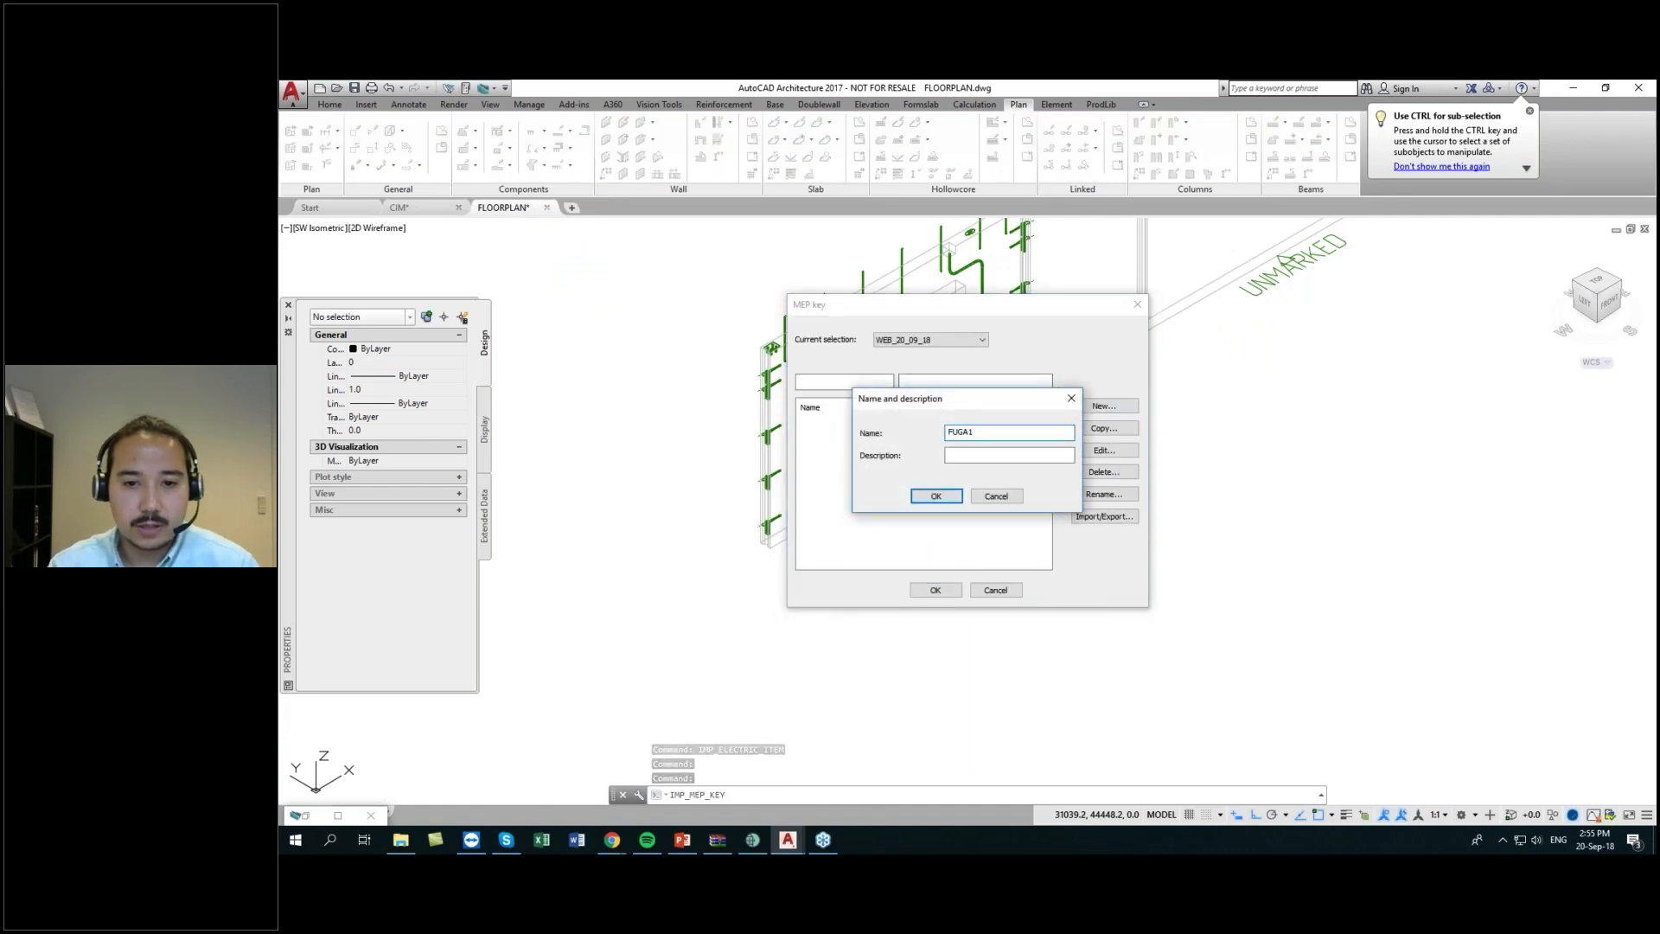
{"action": "key", "text": "Return"}
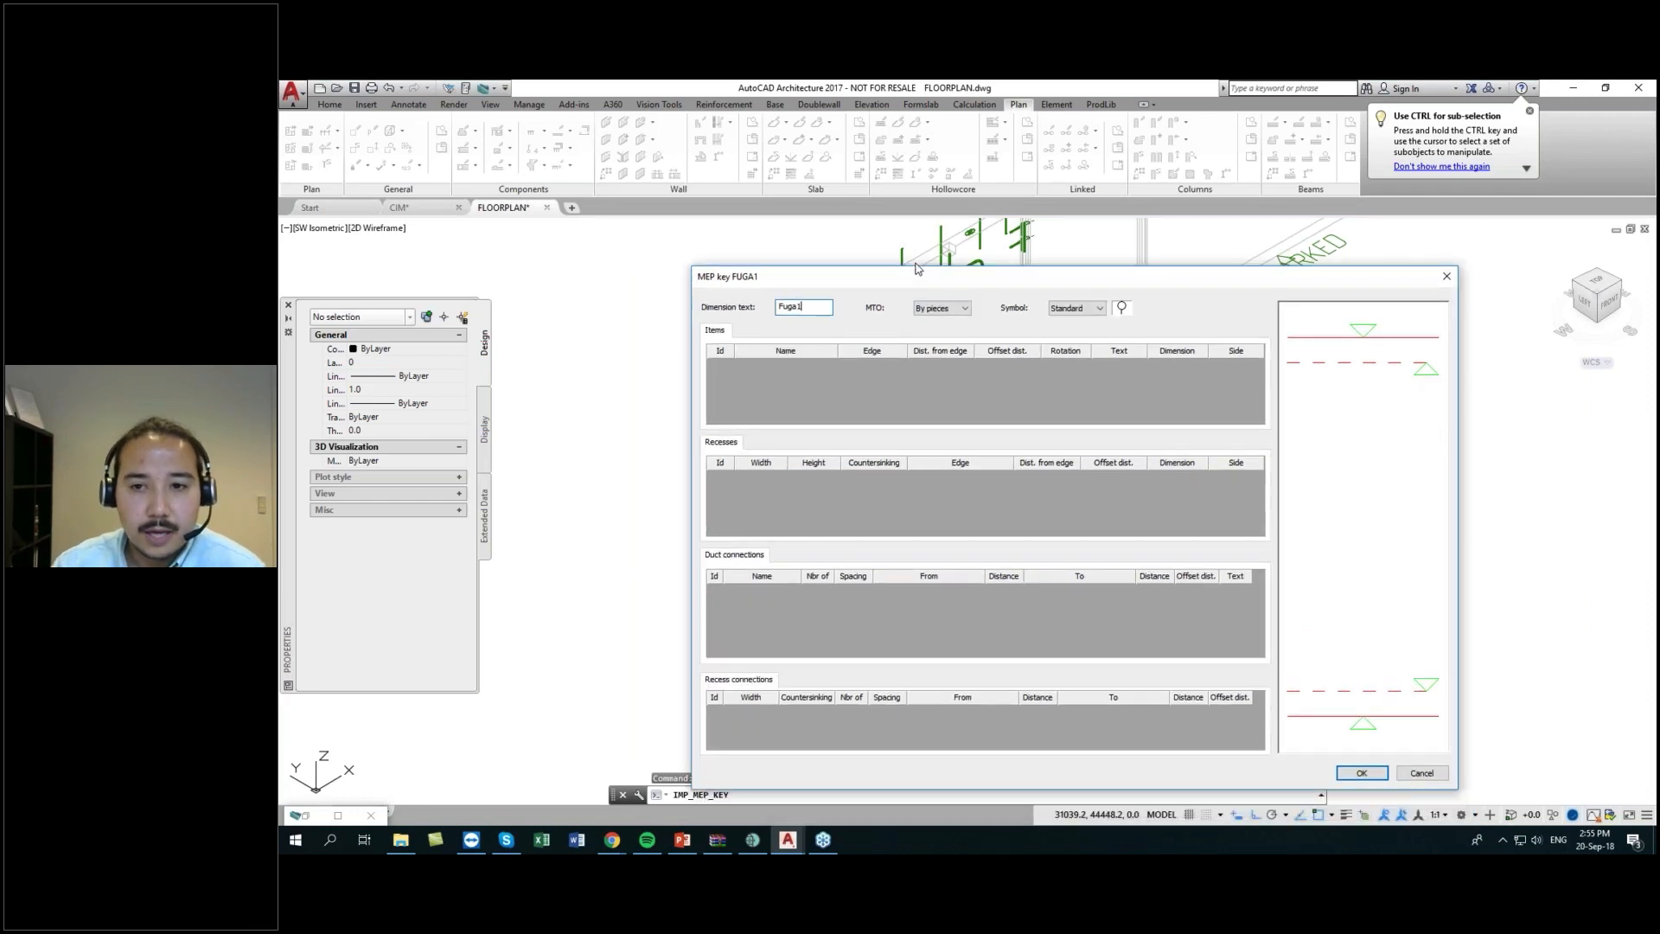
- Add an item row to the FUGA1 key and choose cast-in material 0801 for it
{"action": "right_click", "coordinate": [721, 281]}
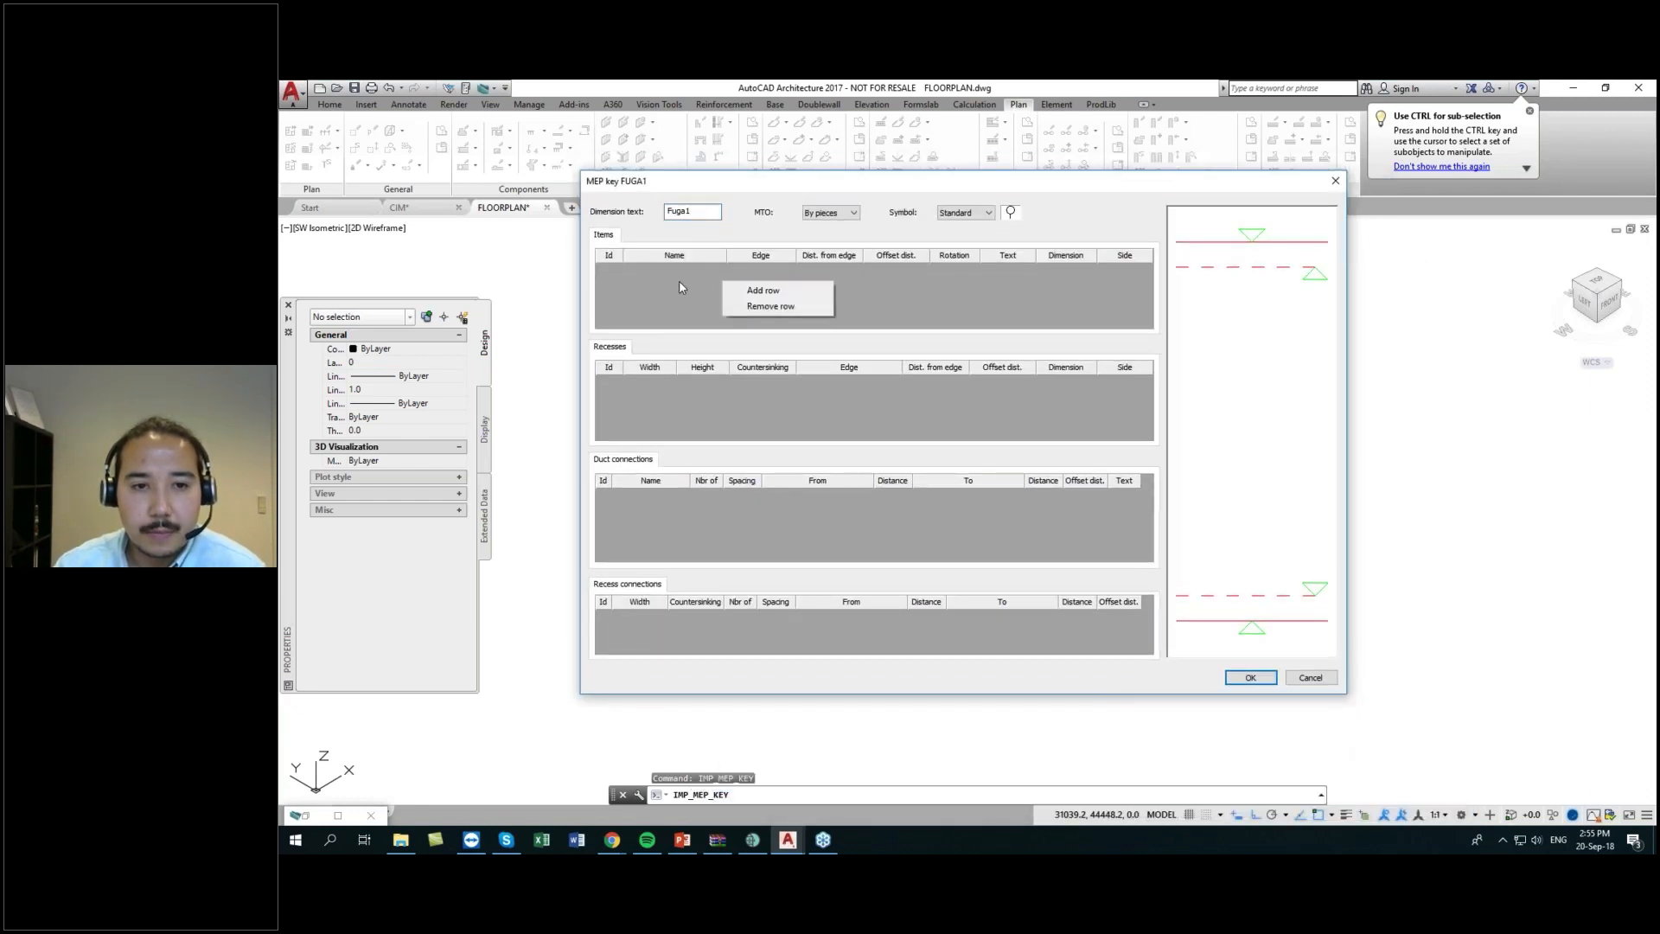
{"action": "left_click", "coordinate": [674, 279]}
{"action": "right_click", "coordinate": [692, 290]}
{"action": "left_click", "coordinate": [709, 292]}
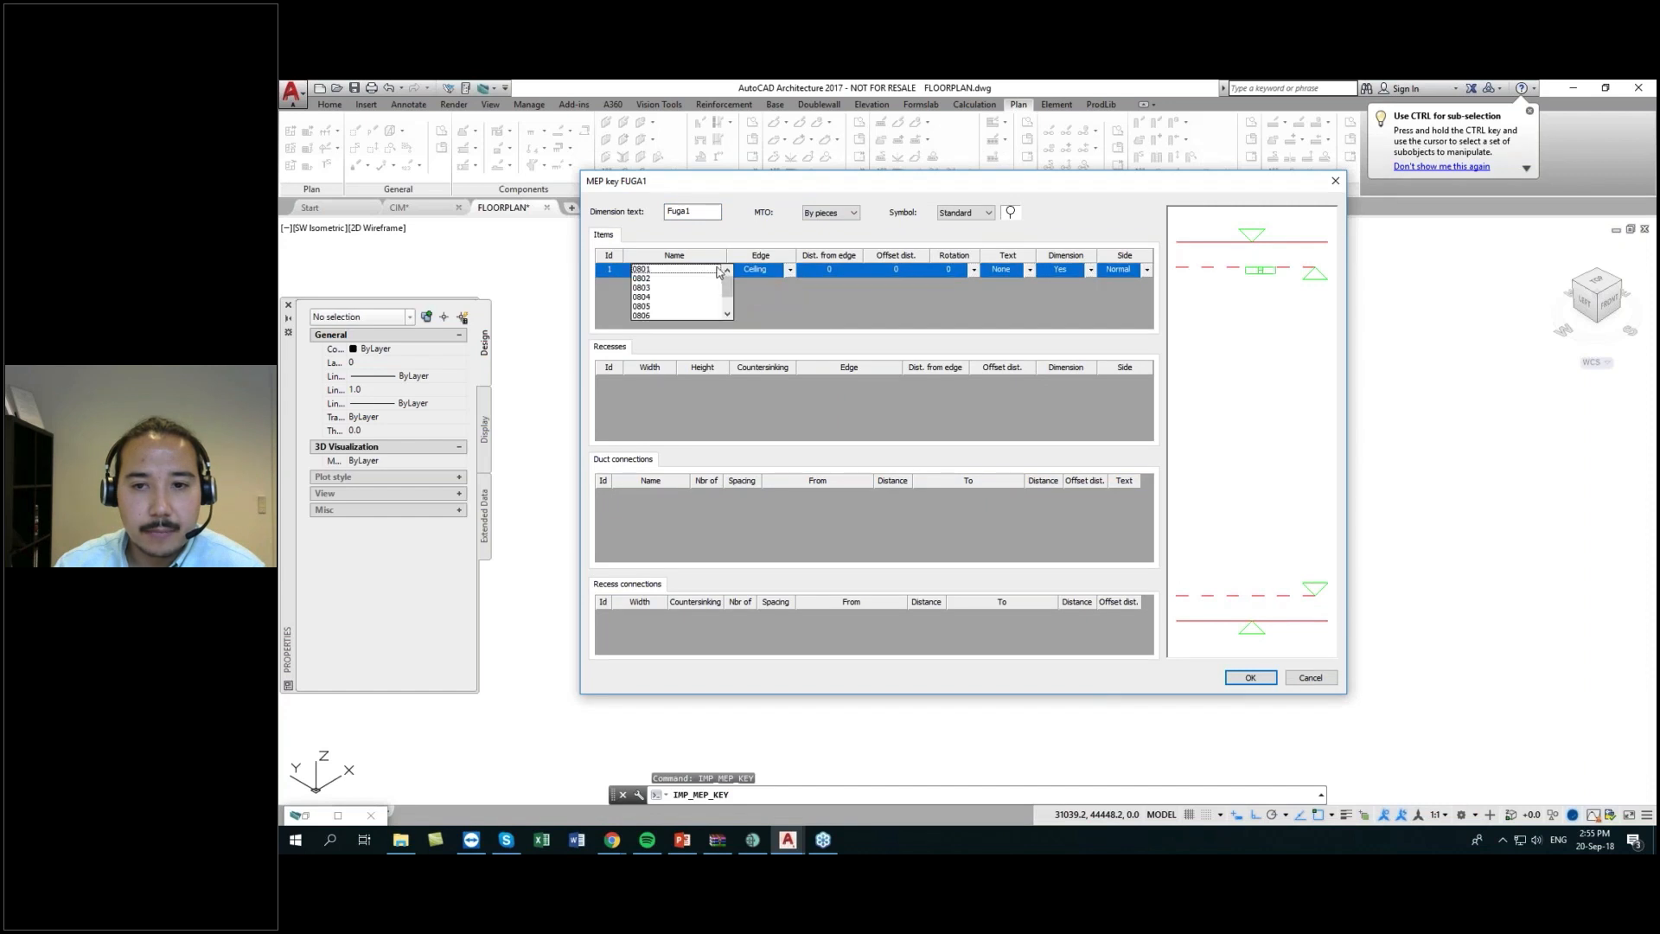
{"action": "scroll", "coordinate": [674, 298], "scroll_direction": "down", "scroll_amount": 3}
{"action": "left_click", "coordinate": [652, 307]}
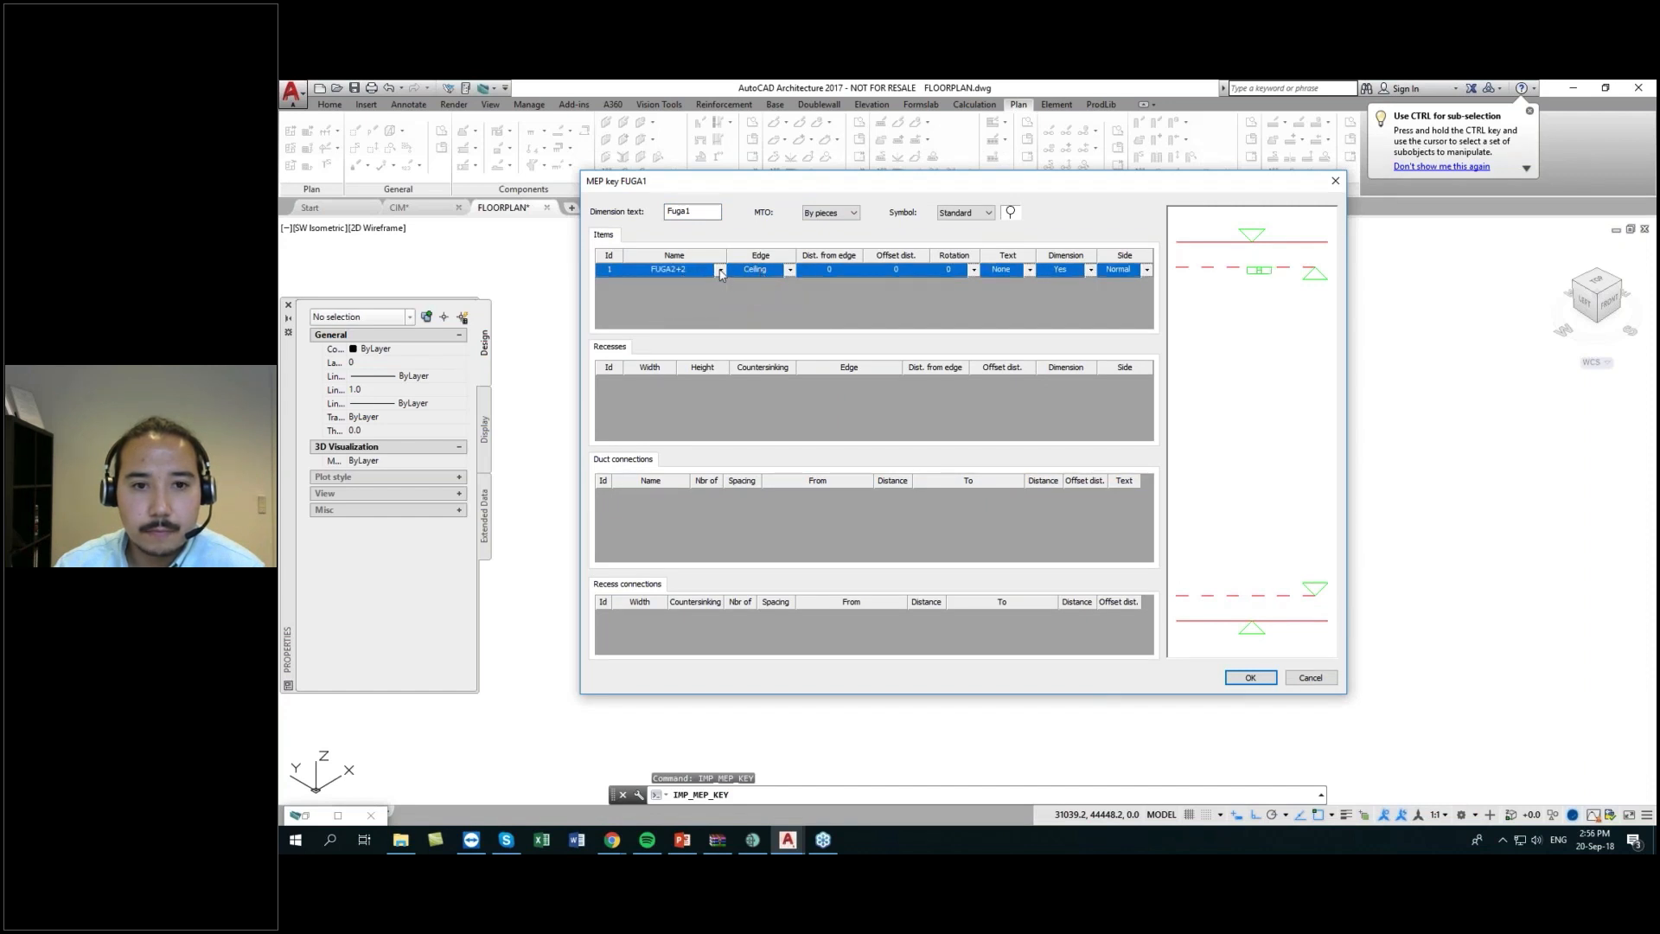
{"action": "left_click", "coordinate": [719, 270]}
{"action": "left_click", "coordinate": [655, 270]}
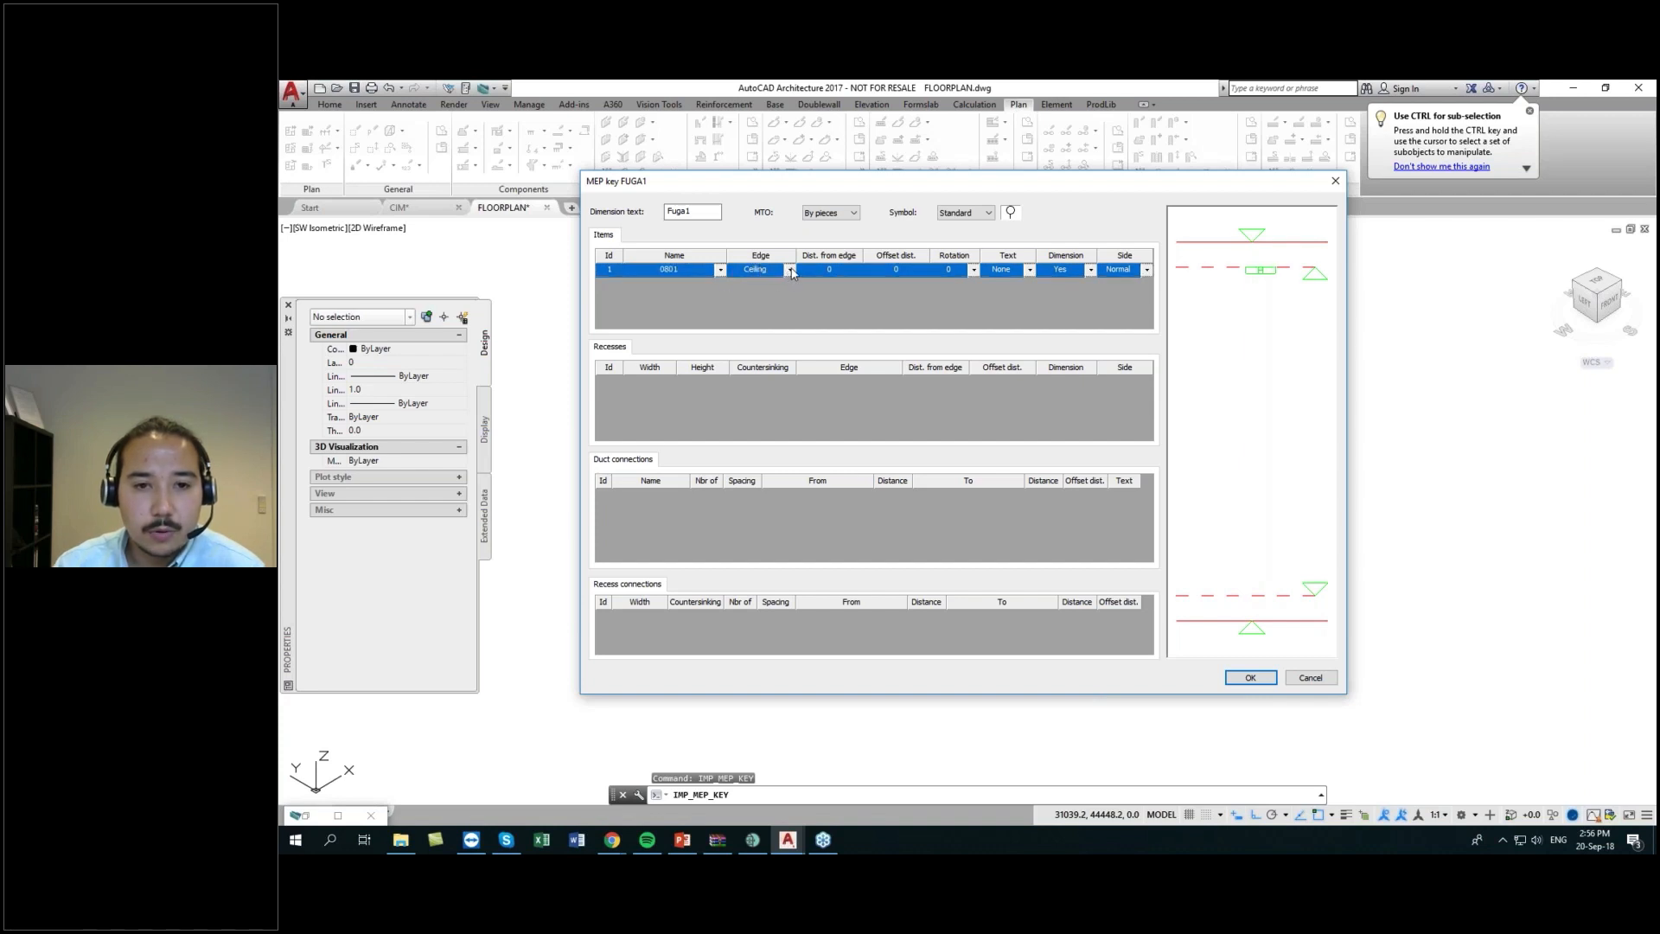
- Reference the 0801 item to the Top edge with a distance from edge of 1.300 and an offset distance of 500
{"action": "left_click", "coordinate": [790, 270]}
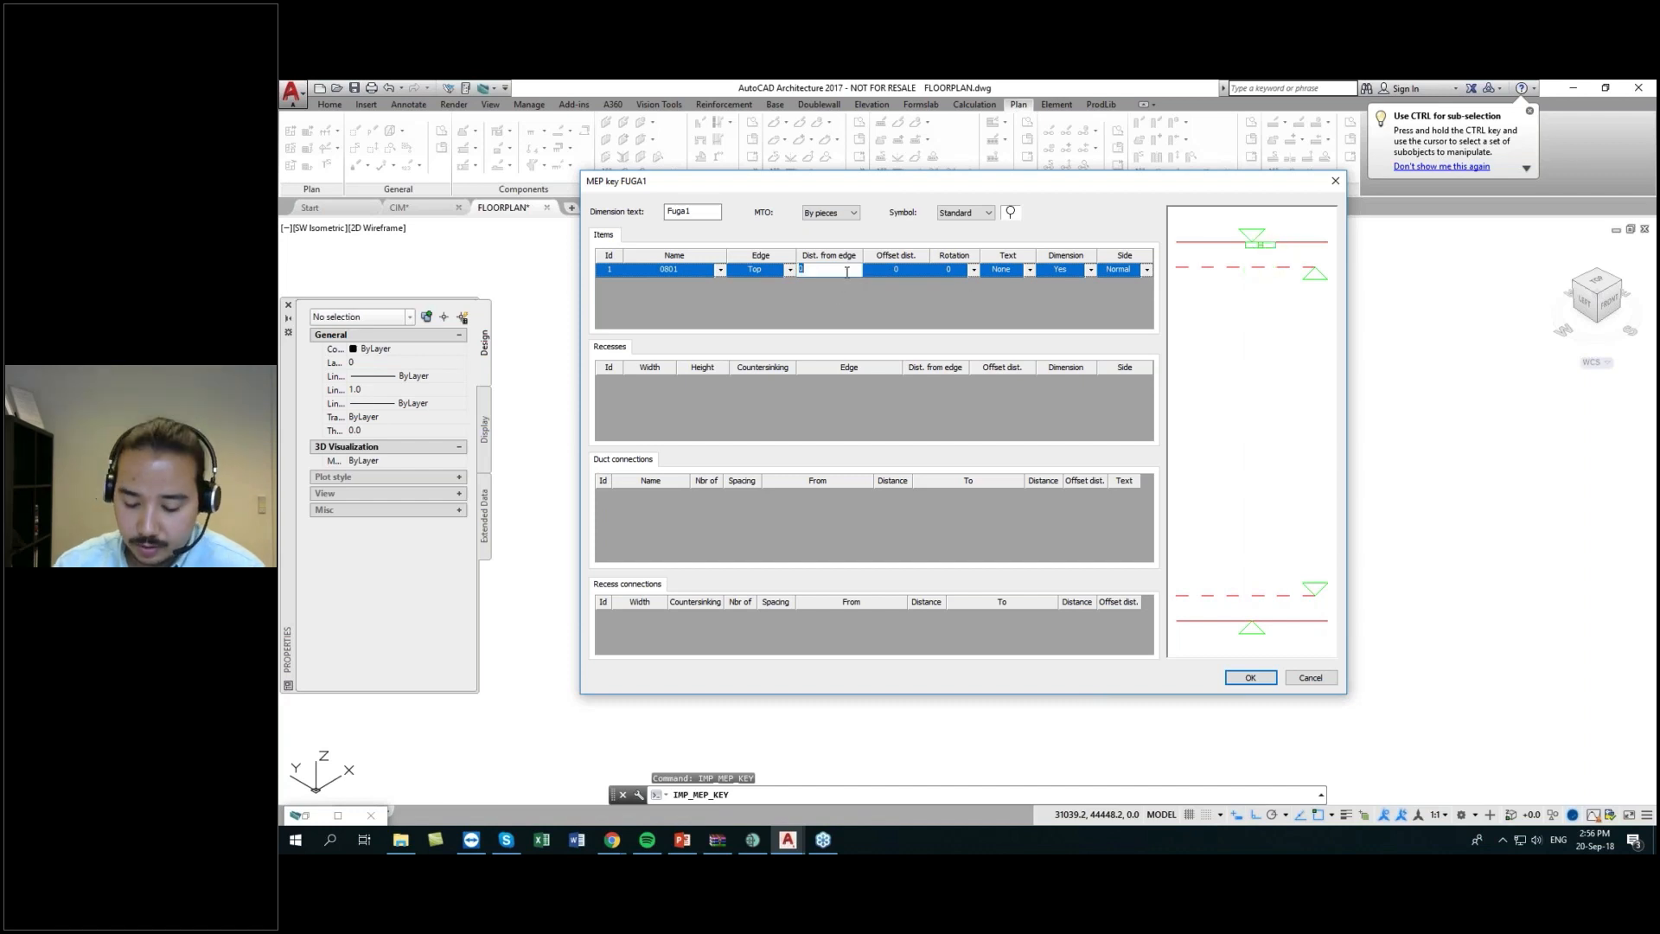
{"action": "left_click", "coordinate": [913, 273]}
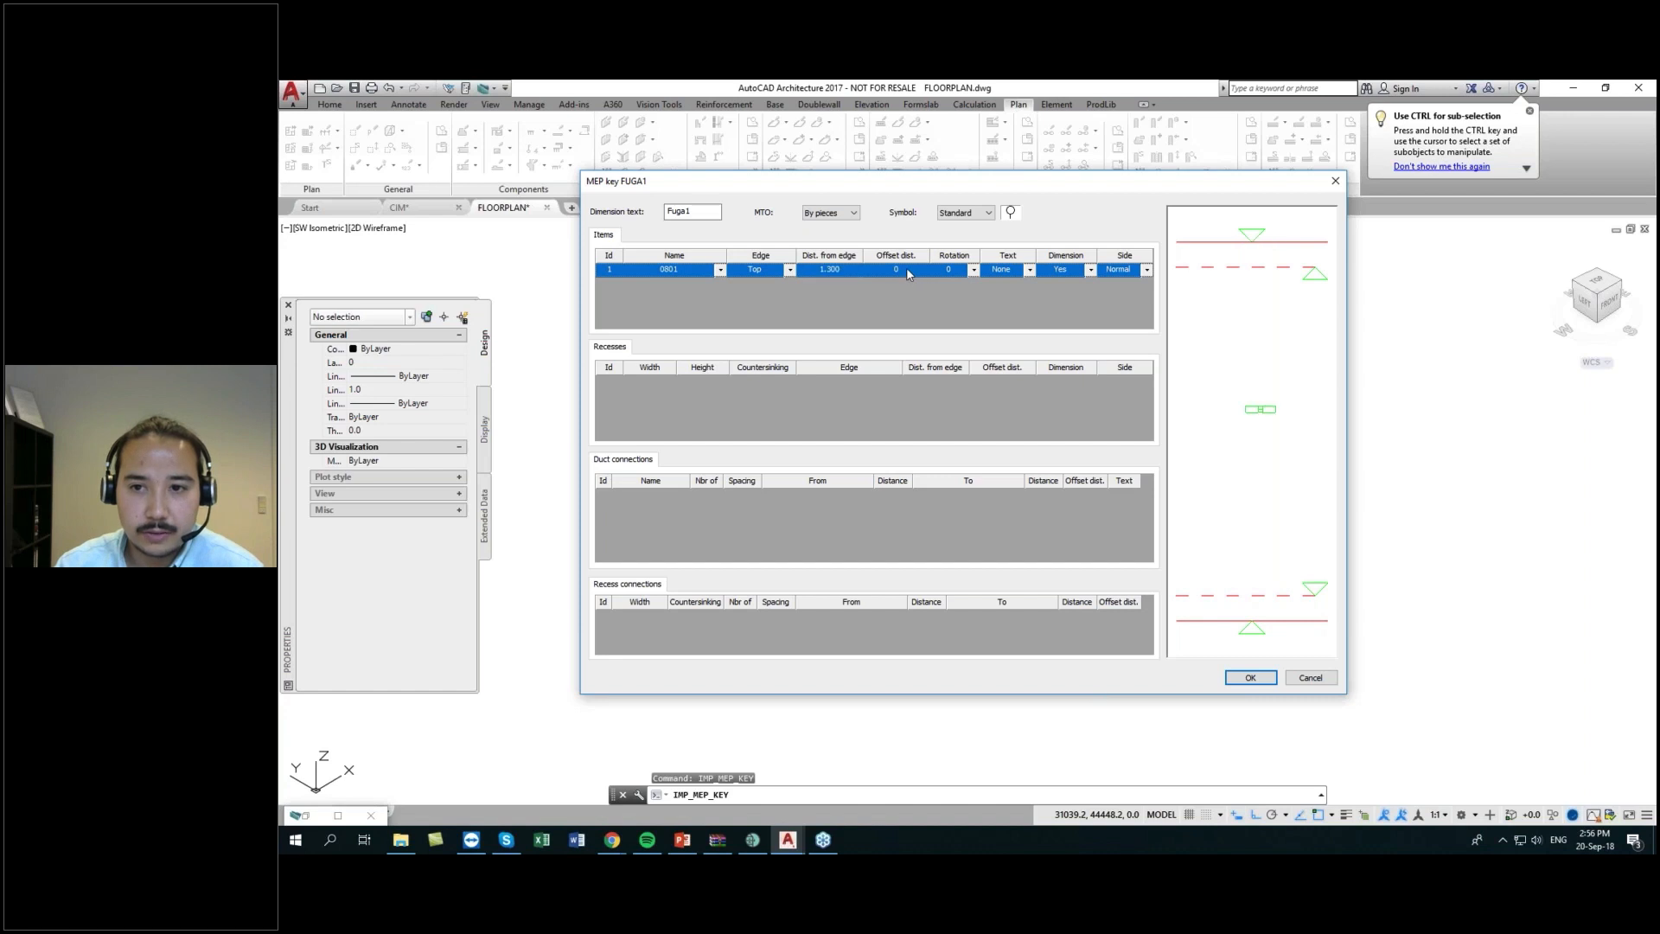
{"action": "left_click", "coordinate": [906, 272]}
{"action": "type", "text": "500"}
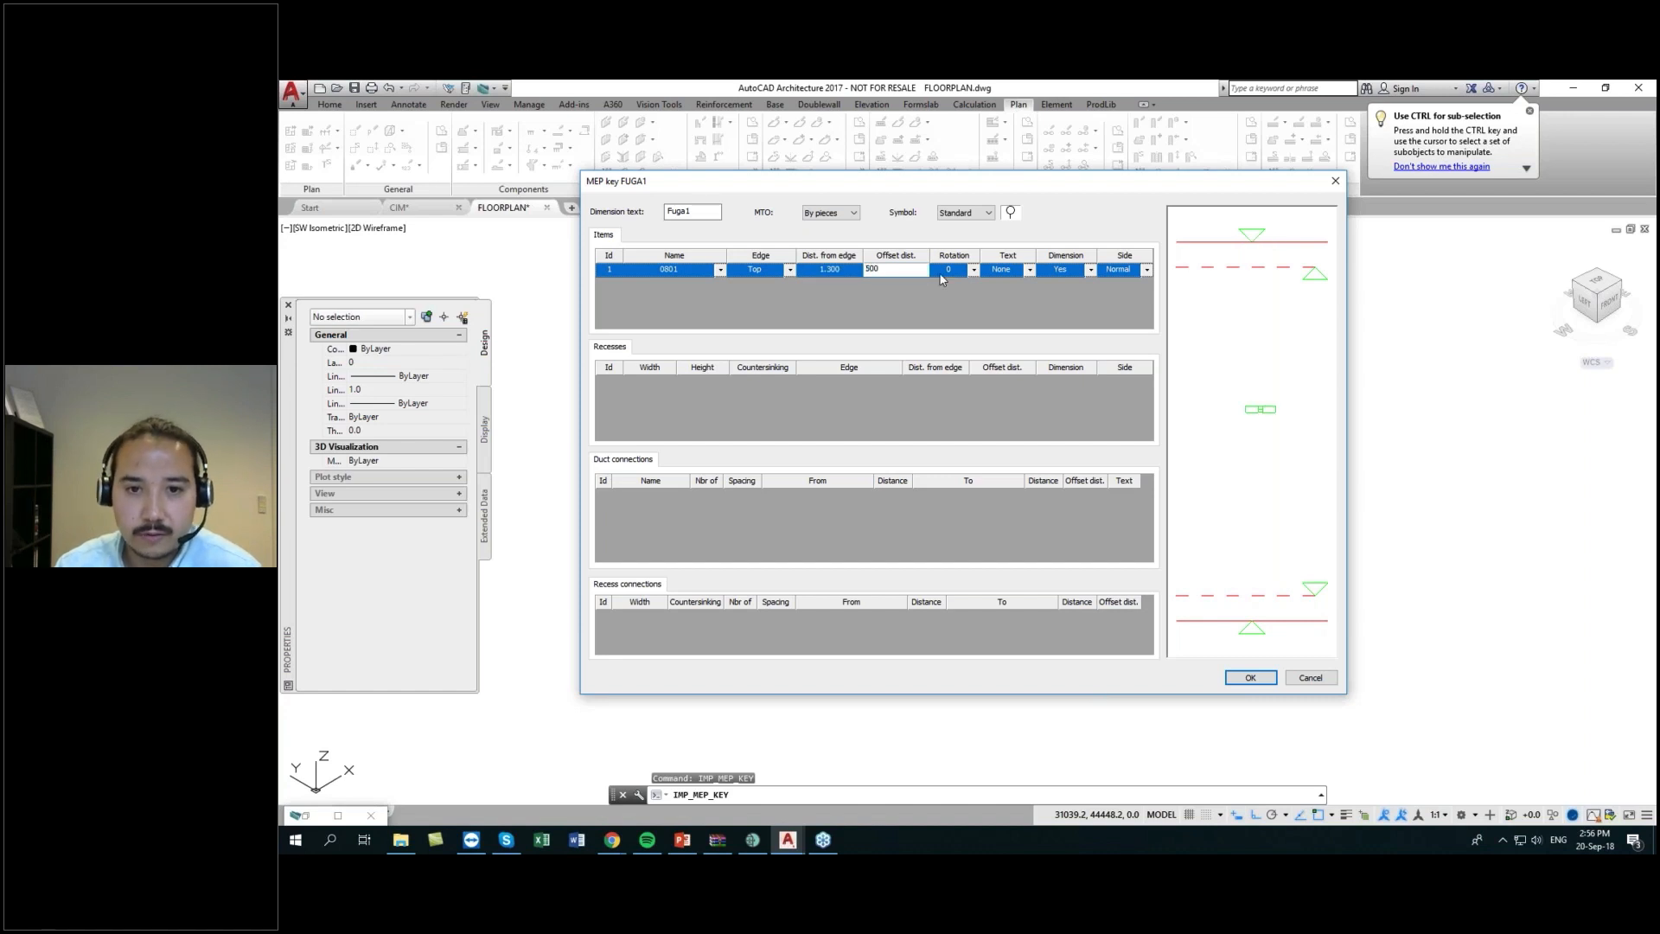
{"action": "left_click", "coordinate": [939, 274]}
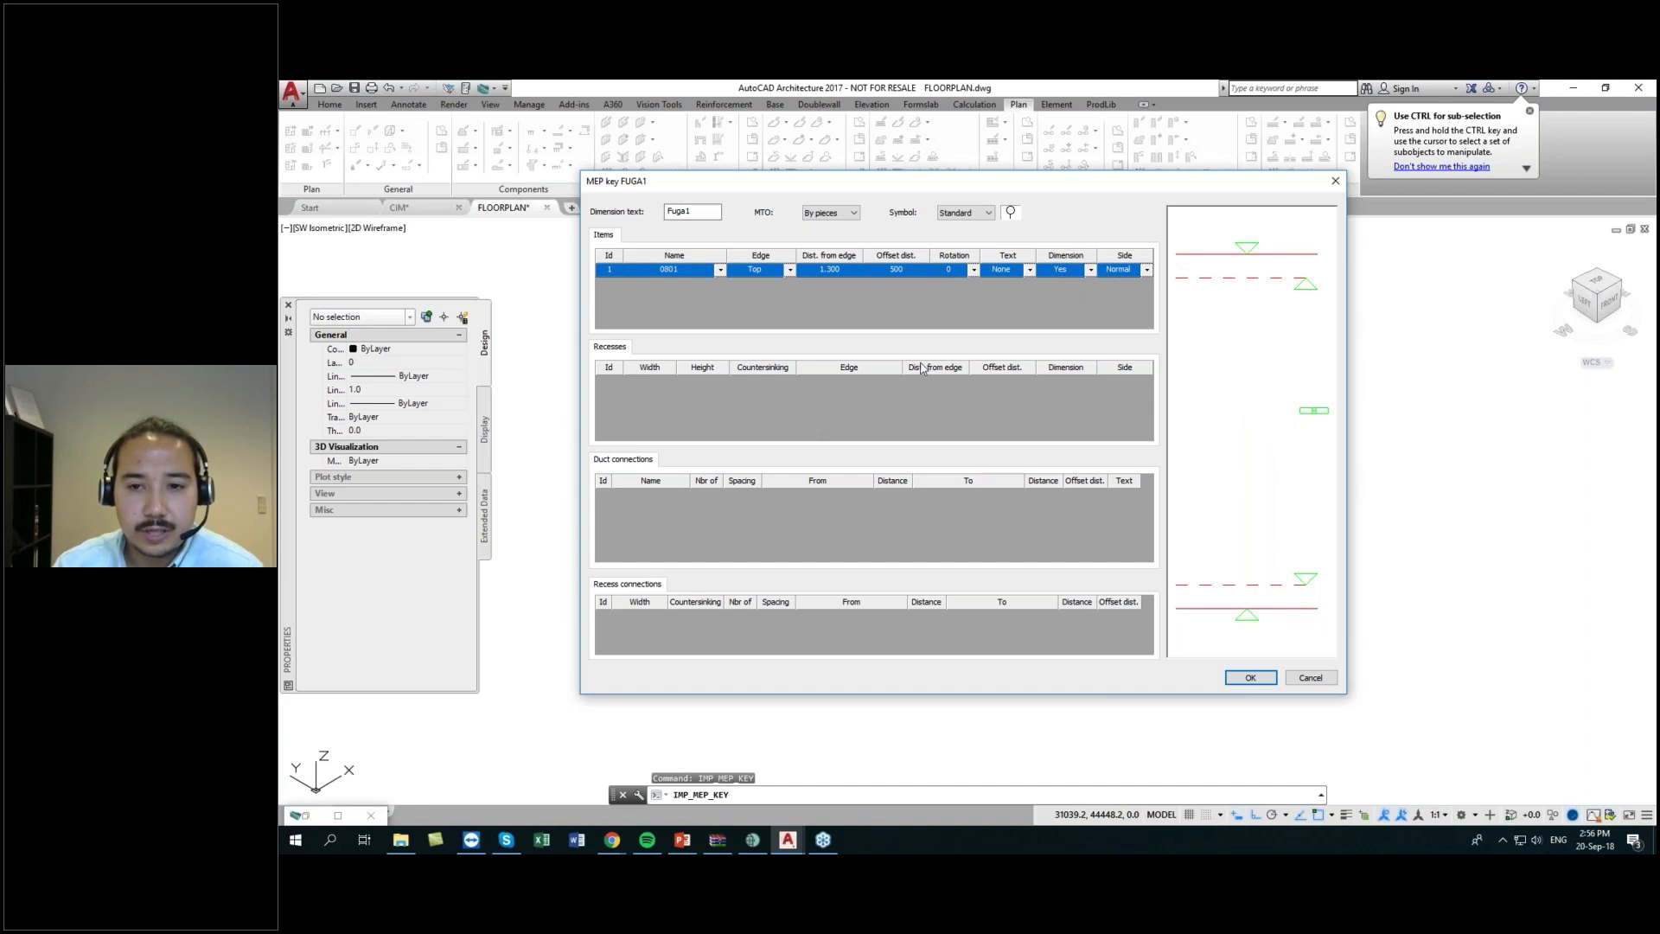
- Add a recess with width, height and countersinking of 100 each, referenced to the Top edge
{"action": "right_click", "coordinate": [793, 401]}
{"action": "left_click", "coordinate": [822, 410]}
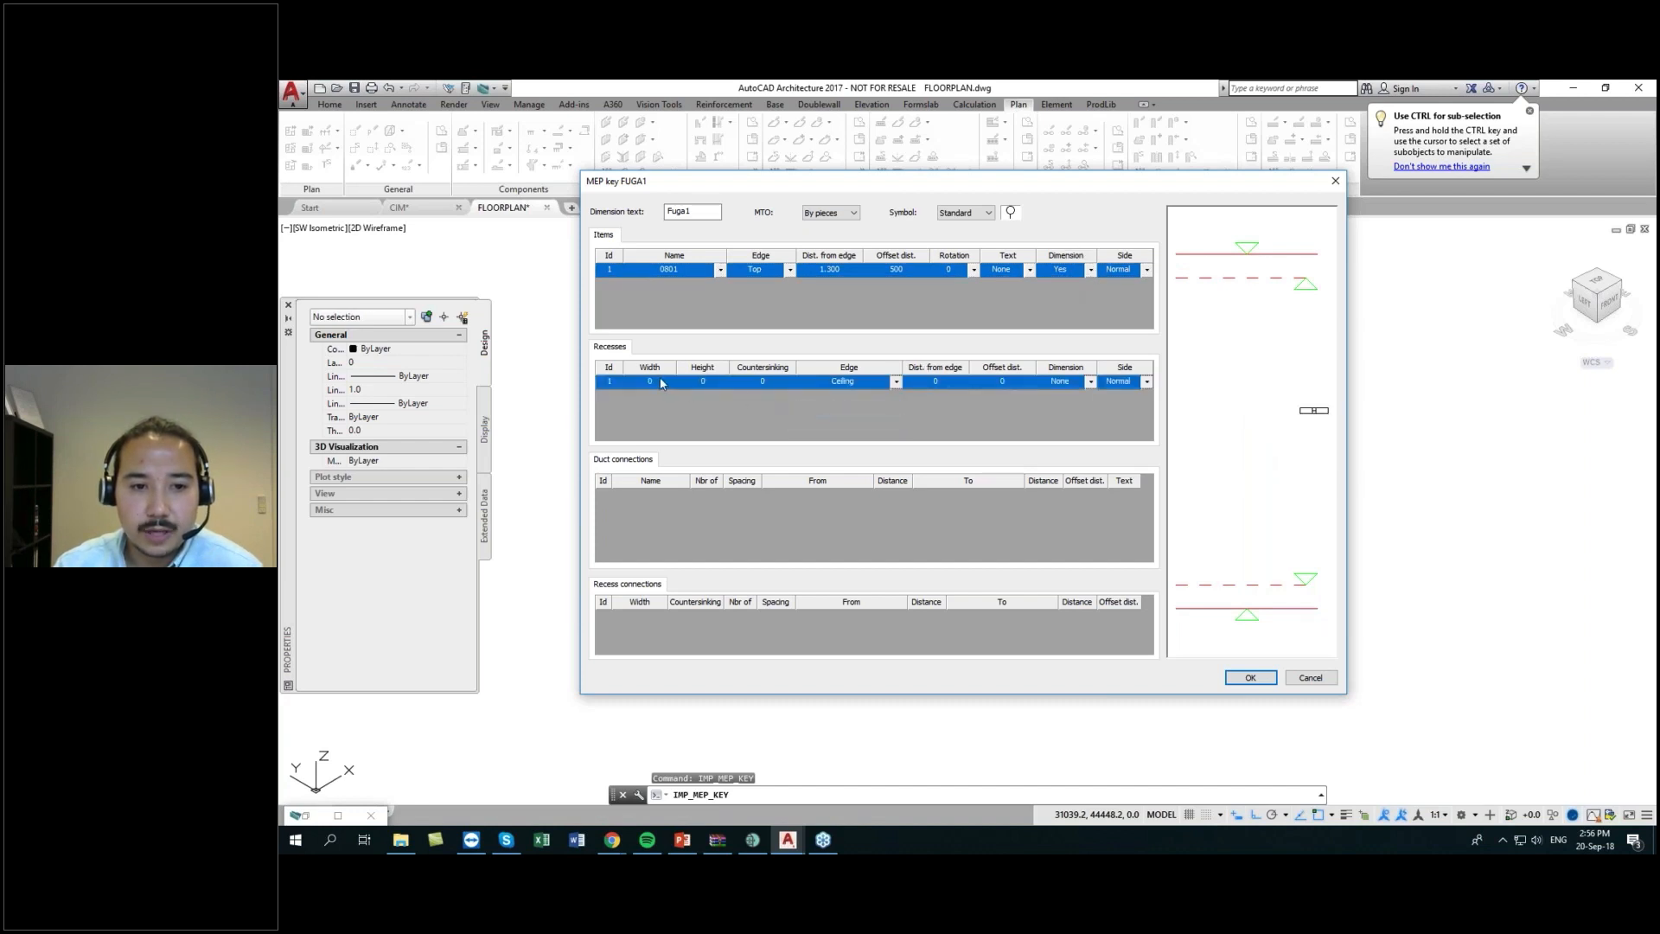
{"action": "type", "text": "100"}
{"action": "key", "text": "Tab"}
{"action": "type", "text": "100"}
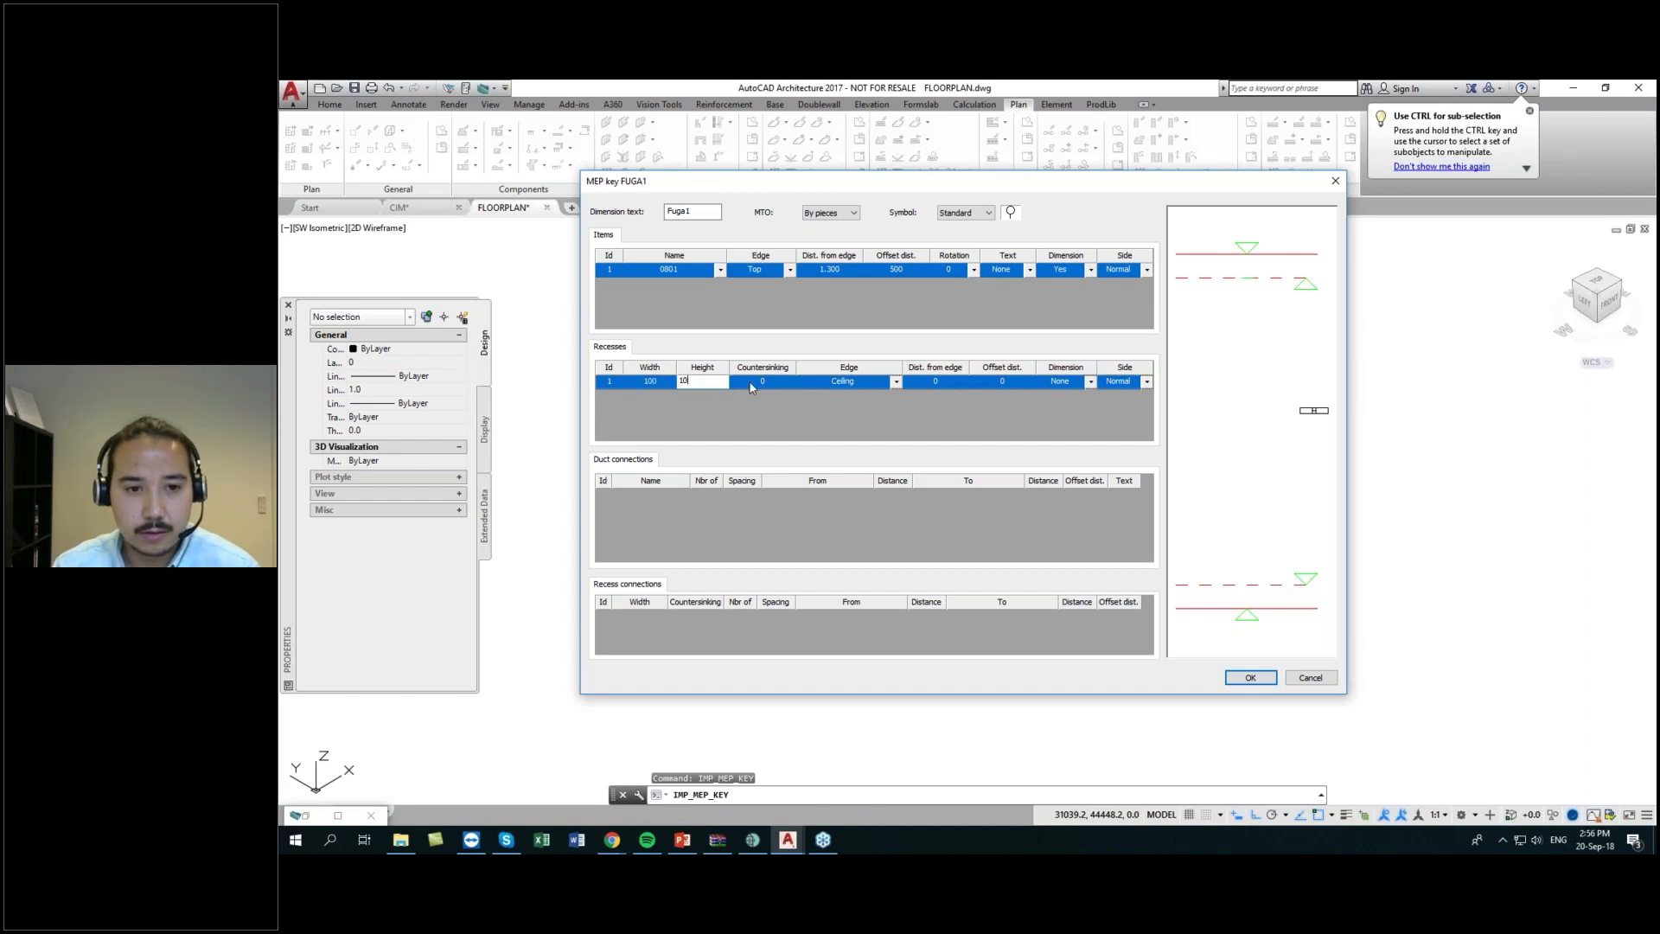
{"action": "key", "text": "Tab"}
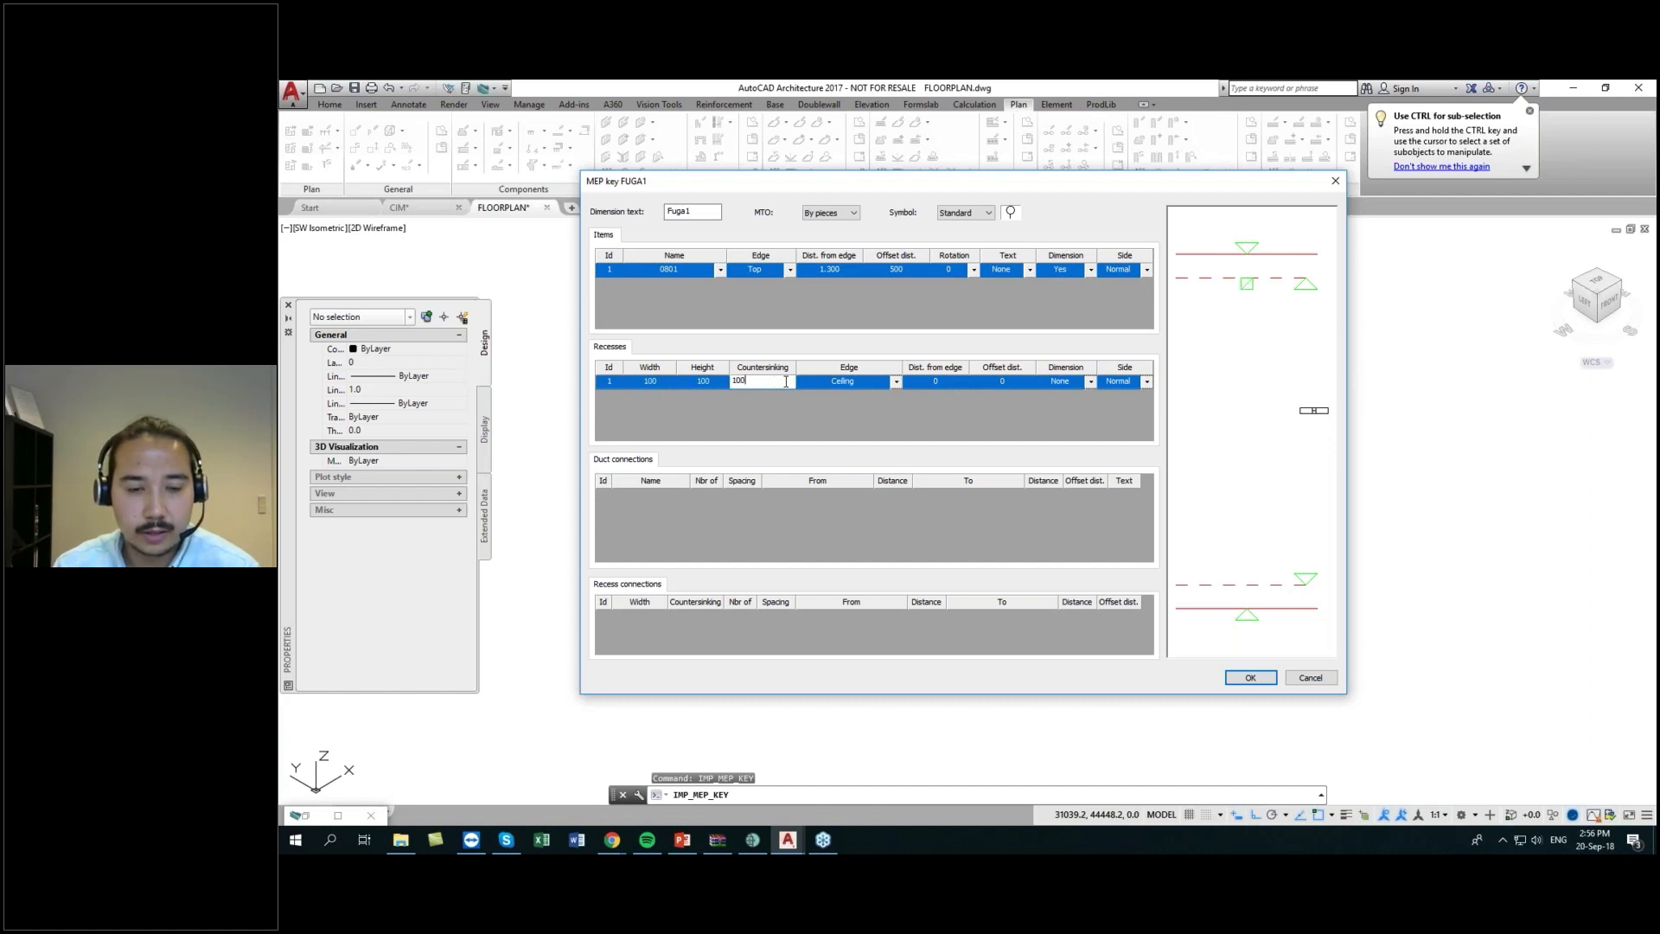
{"action": "key", "text": "Return"}
{"action": "left_click", "coordinate": [895, 382]}
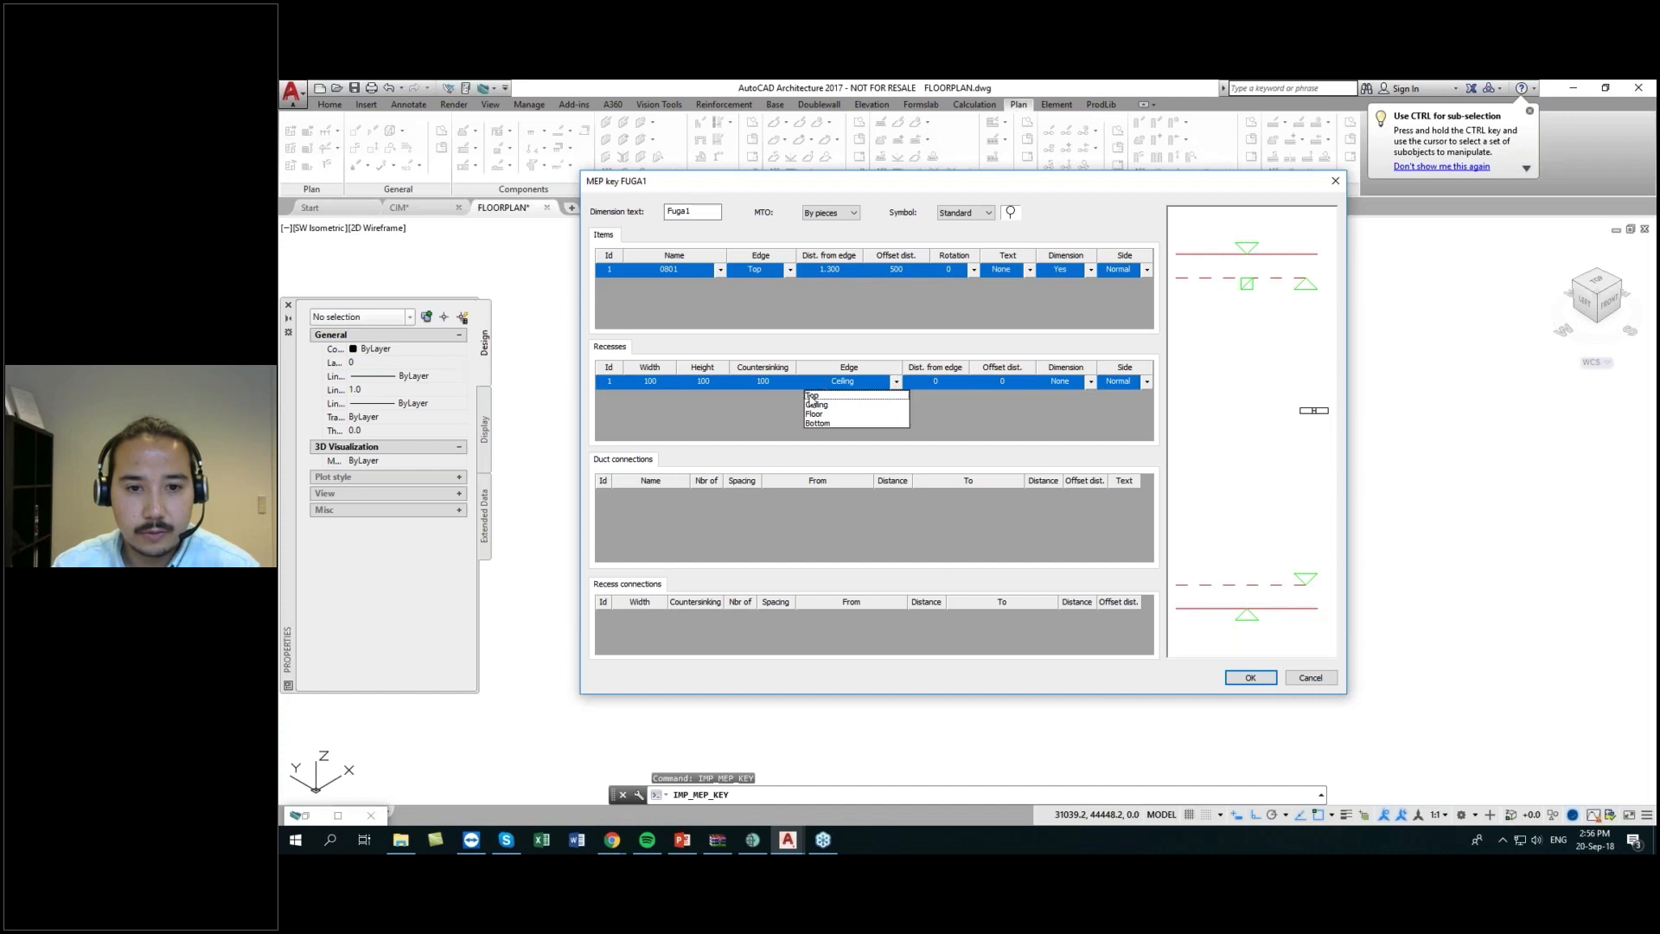
{"action": "left_click", "coordinate": [818, 396]}
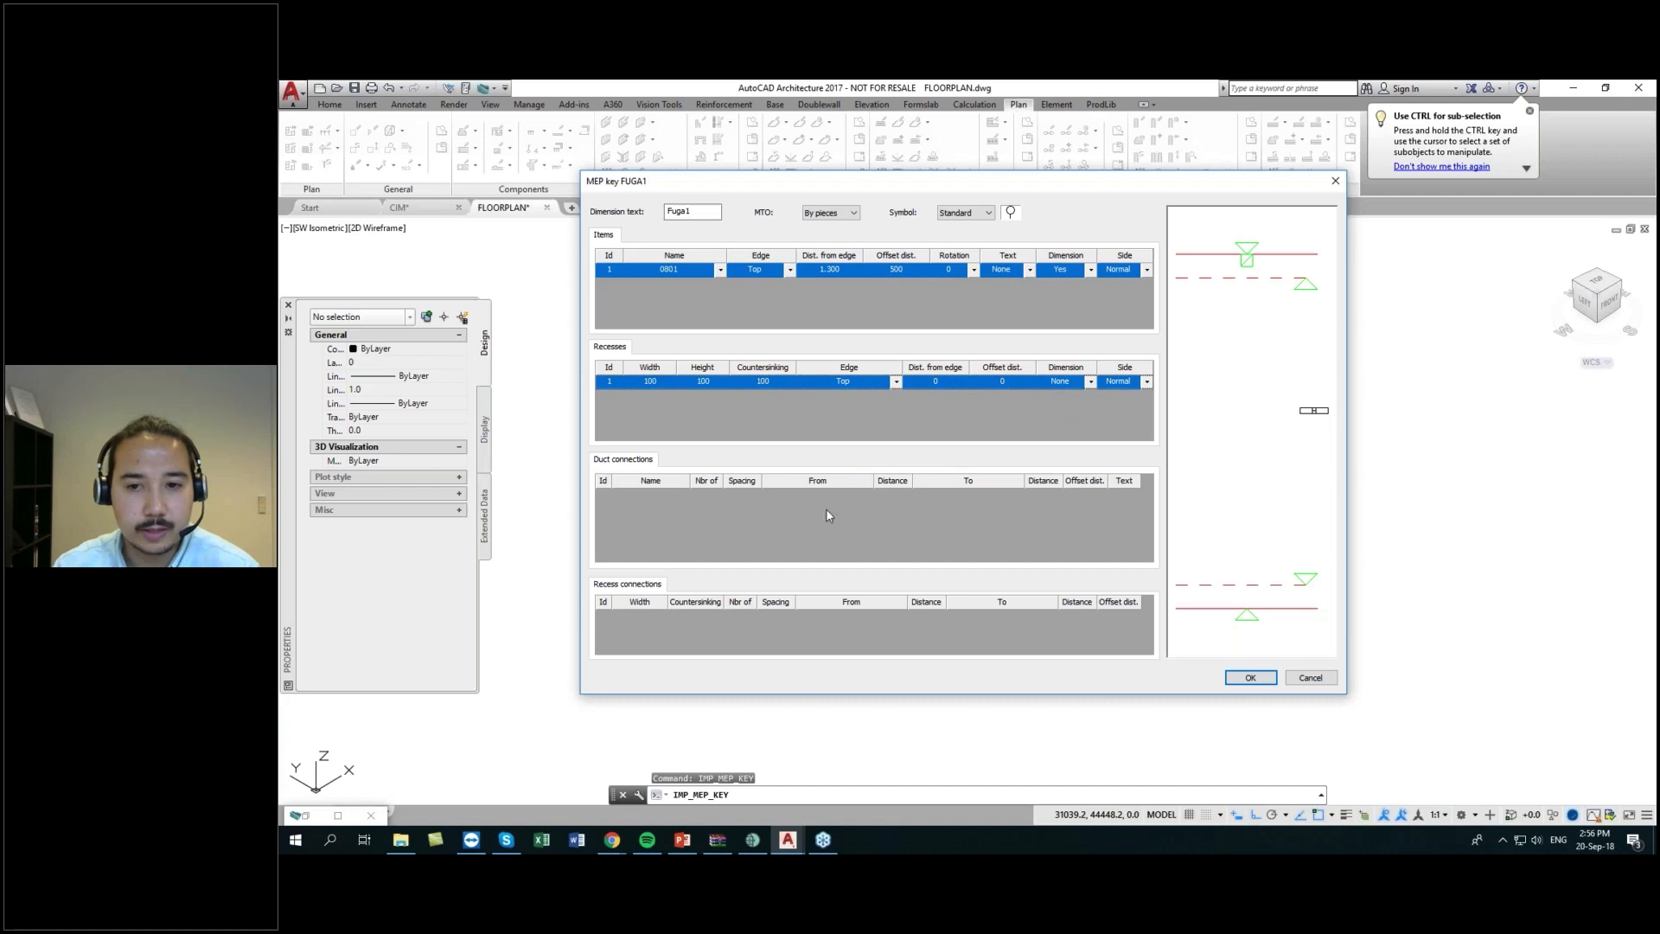
- Add a 0314 duct connection running from item 0801 to the 100x100x100 recess
{"action": "right_click", "coordinate": [721, 518]}
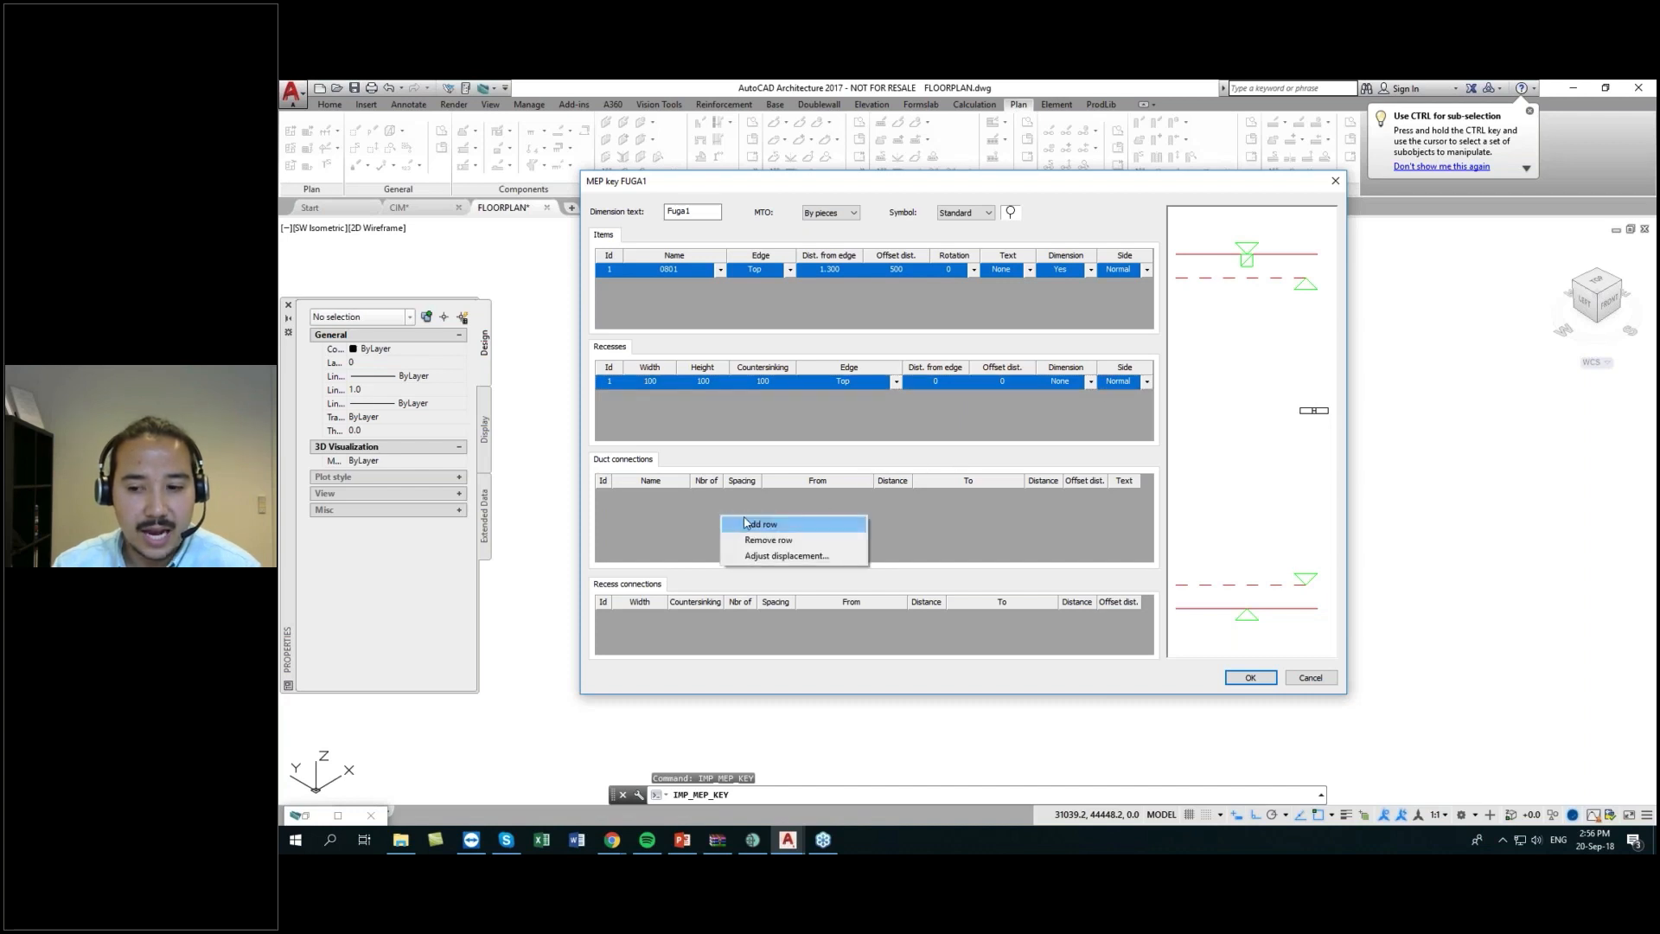
{"action": "left_click", "coordinate": [749, 524]}
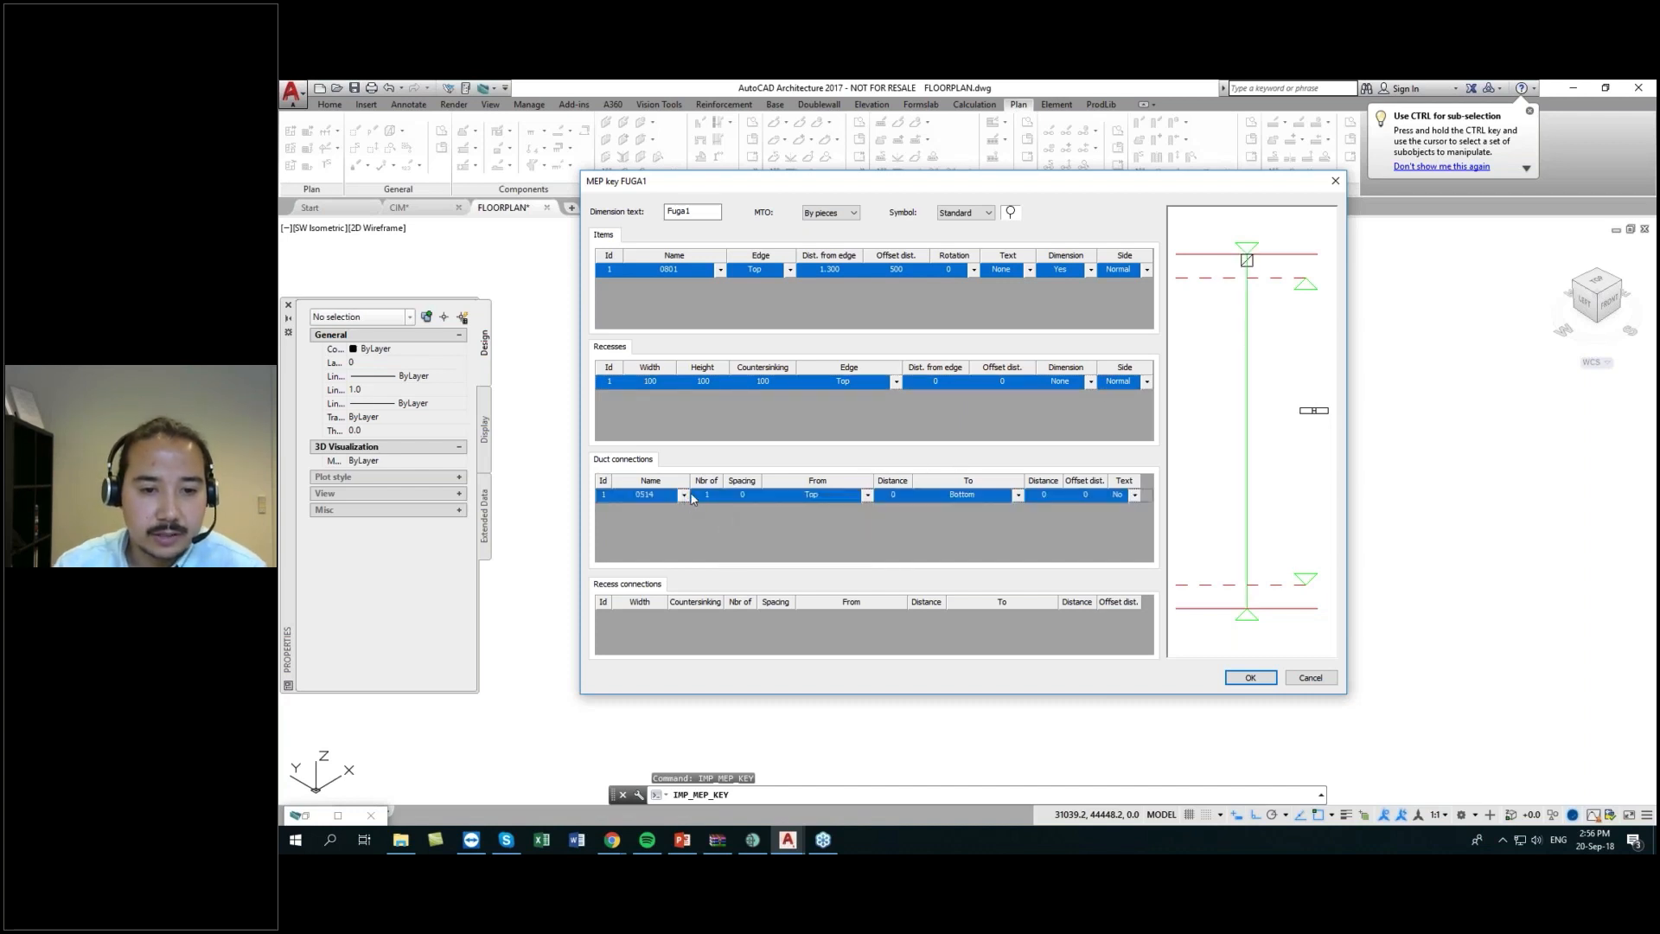
{"action": "left_click", "coordinate": [856, 499]}
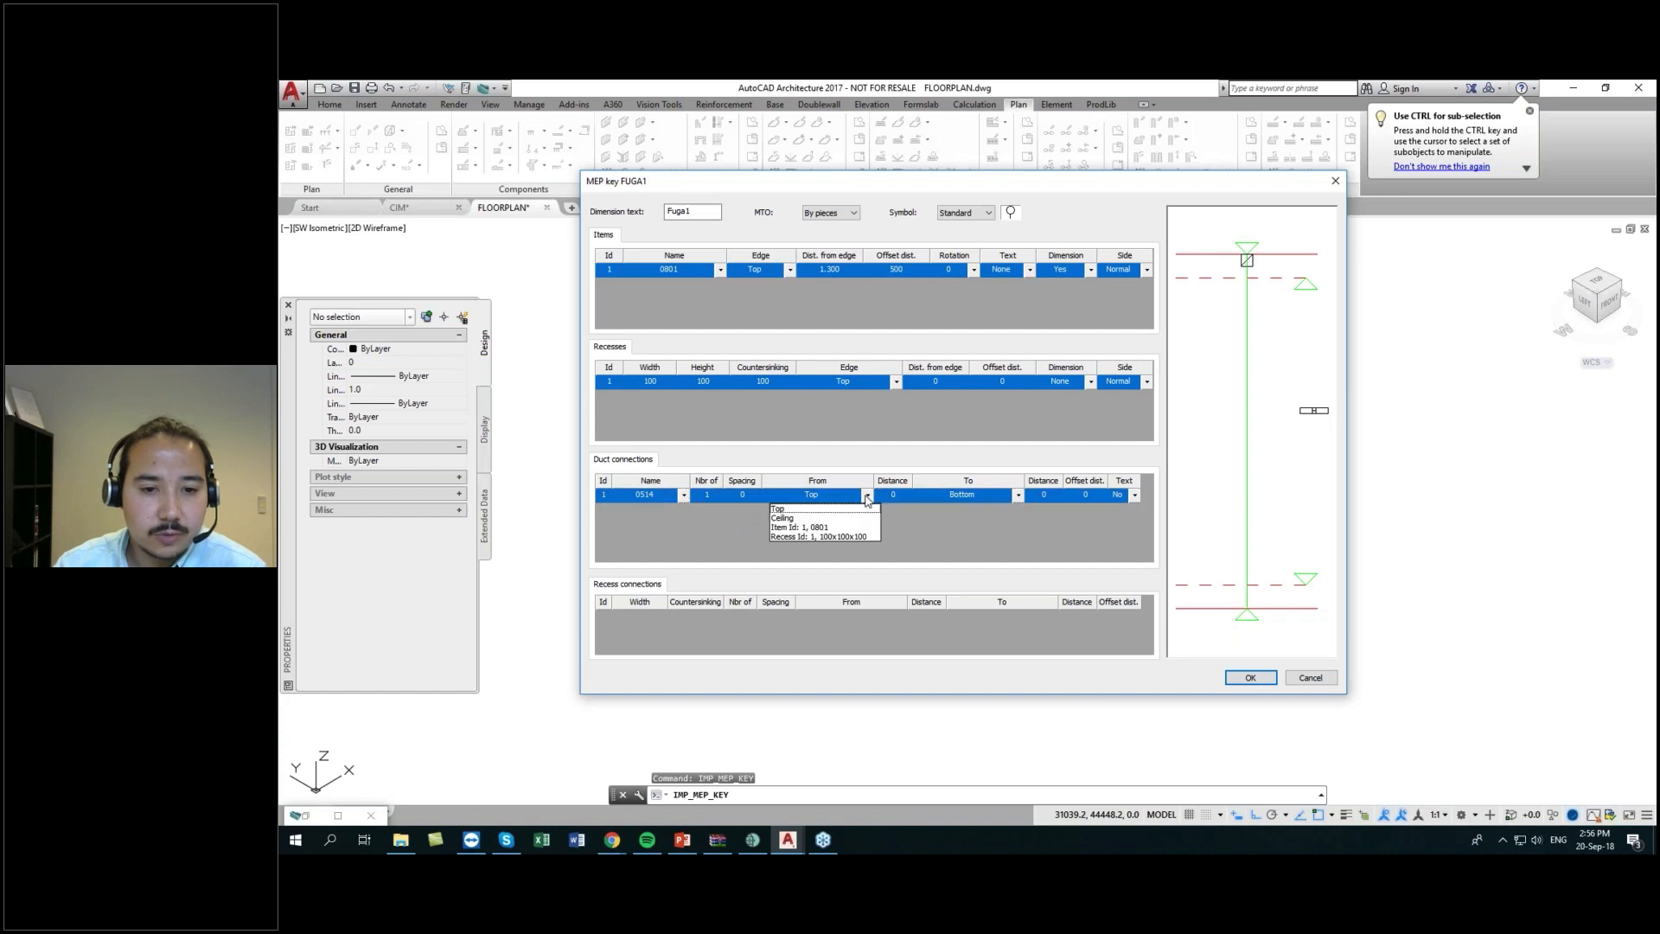
{"action": "left_click", "coordinate": [808, 527]}
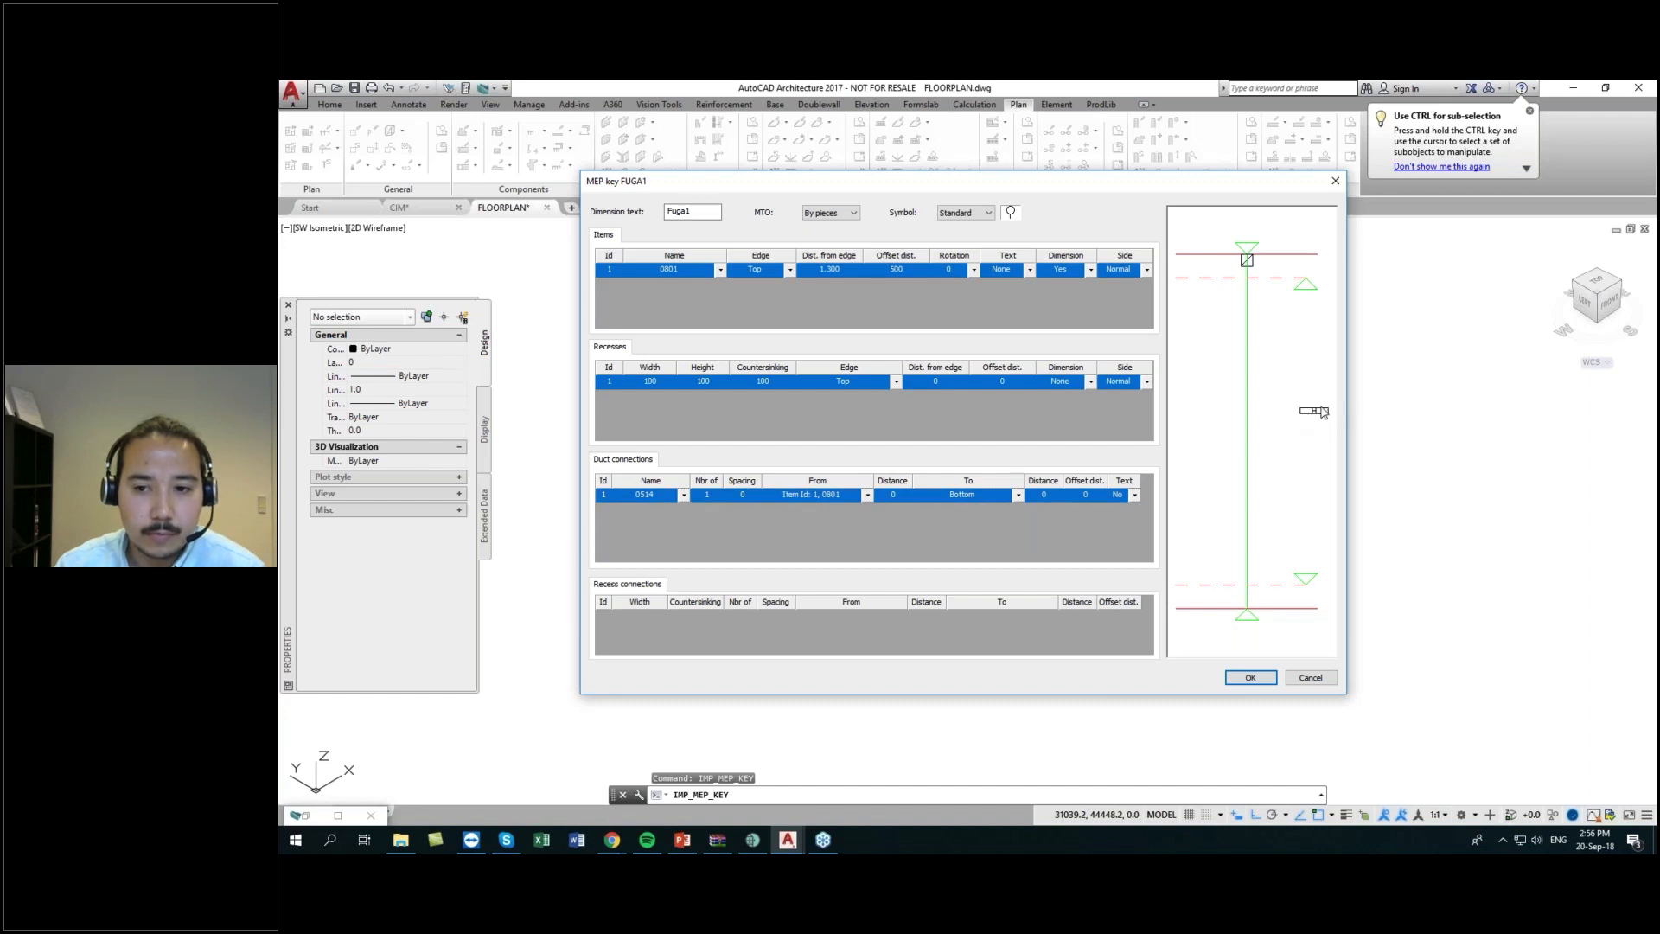
{"action": "left_click", "coordinate": [1018, 495]}
{"action": "left_click", "coordinate": [981, 502]}
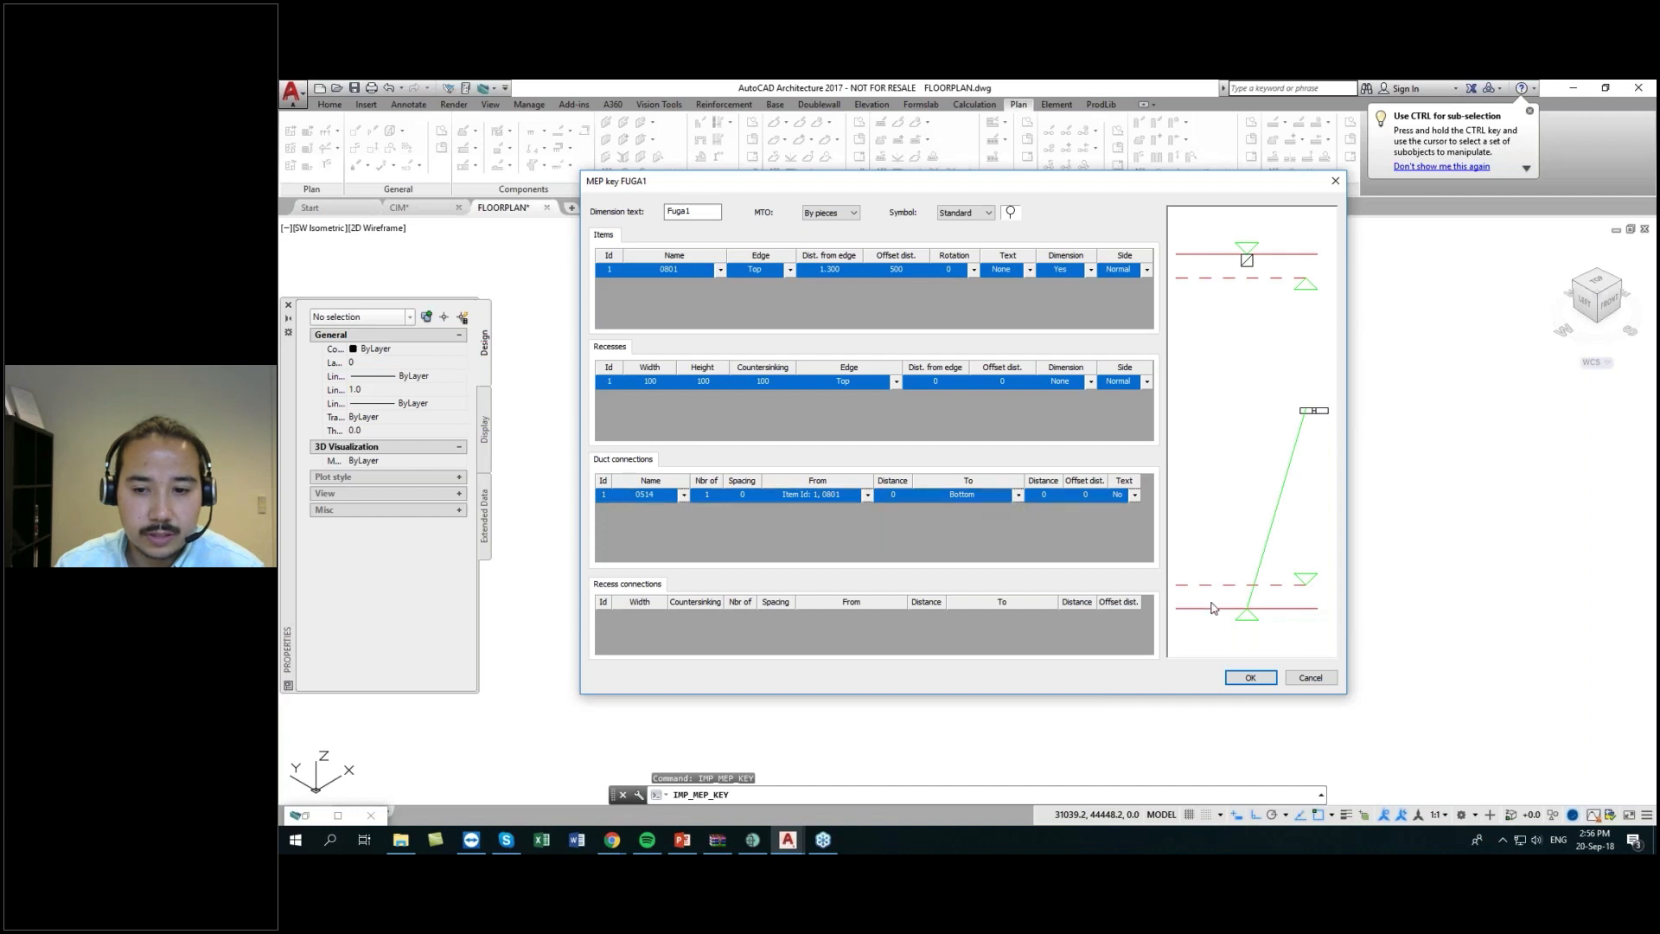
{"action": "left_click", "coordinate": [1017, 495]}
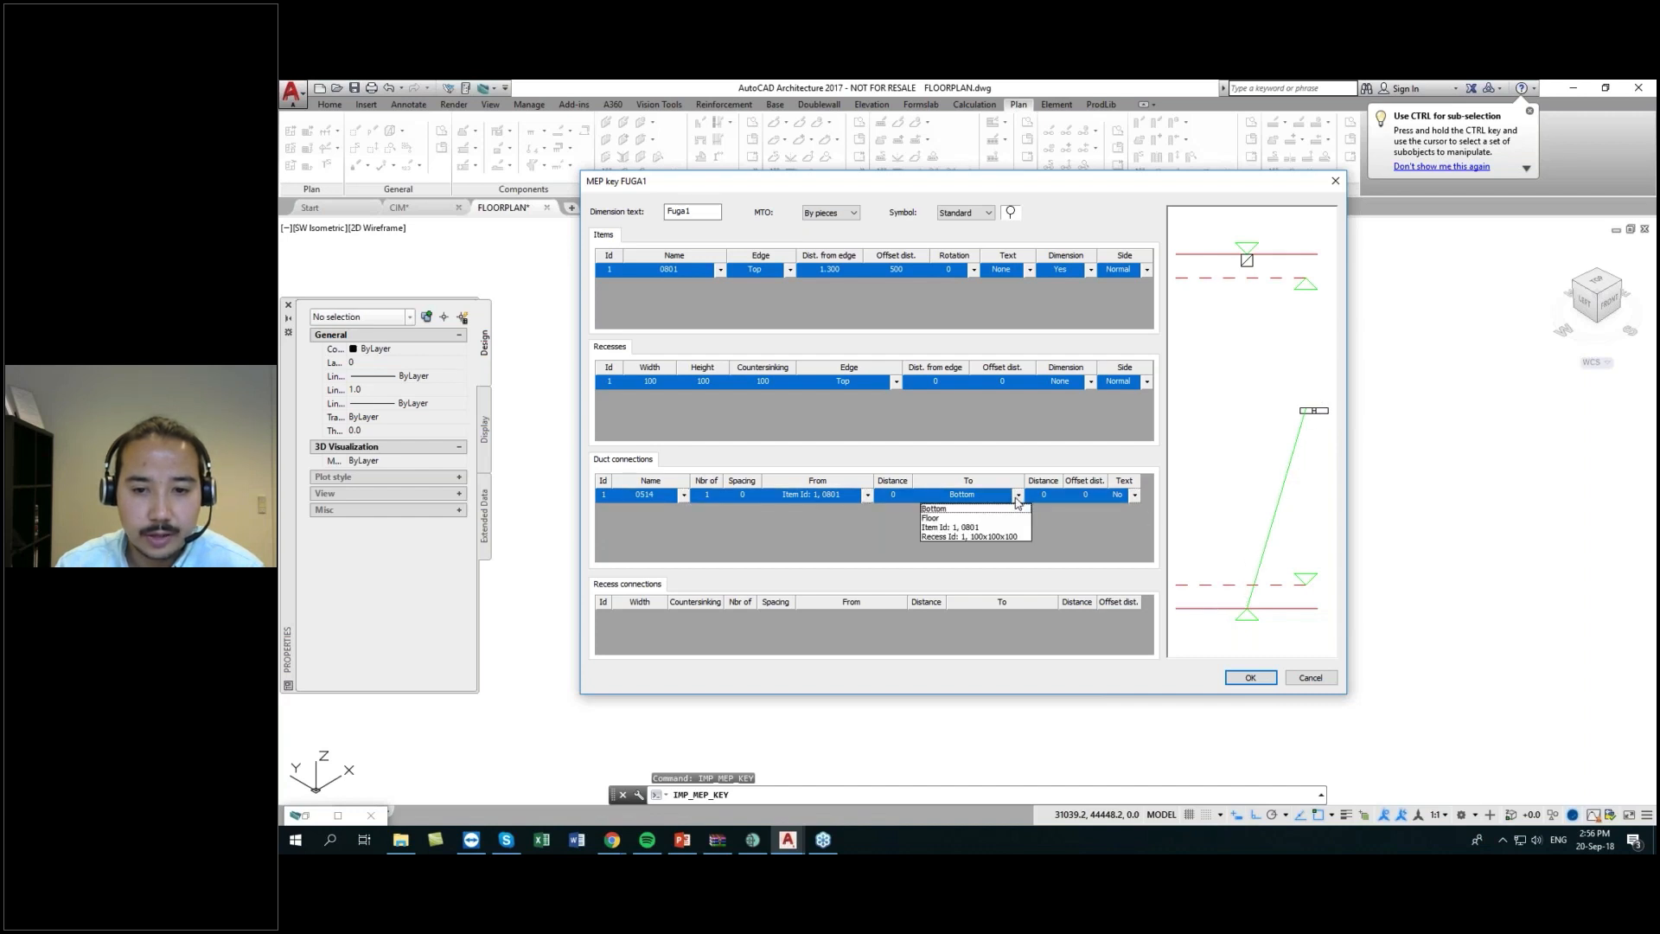
{"action": "left_click", "coordinate": [948, 537]}
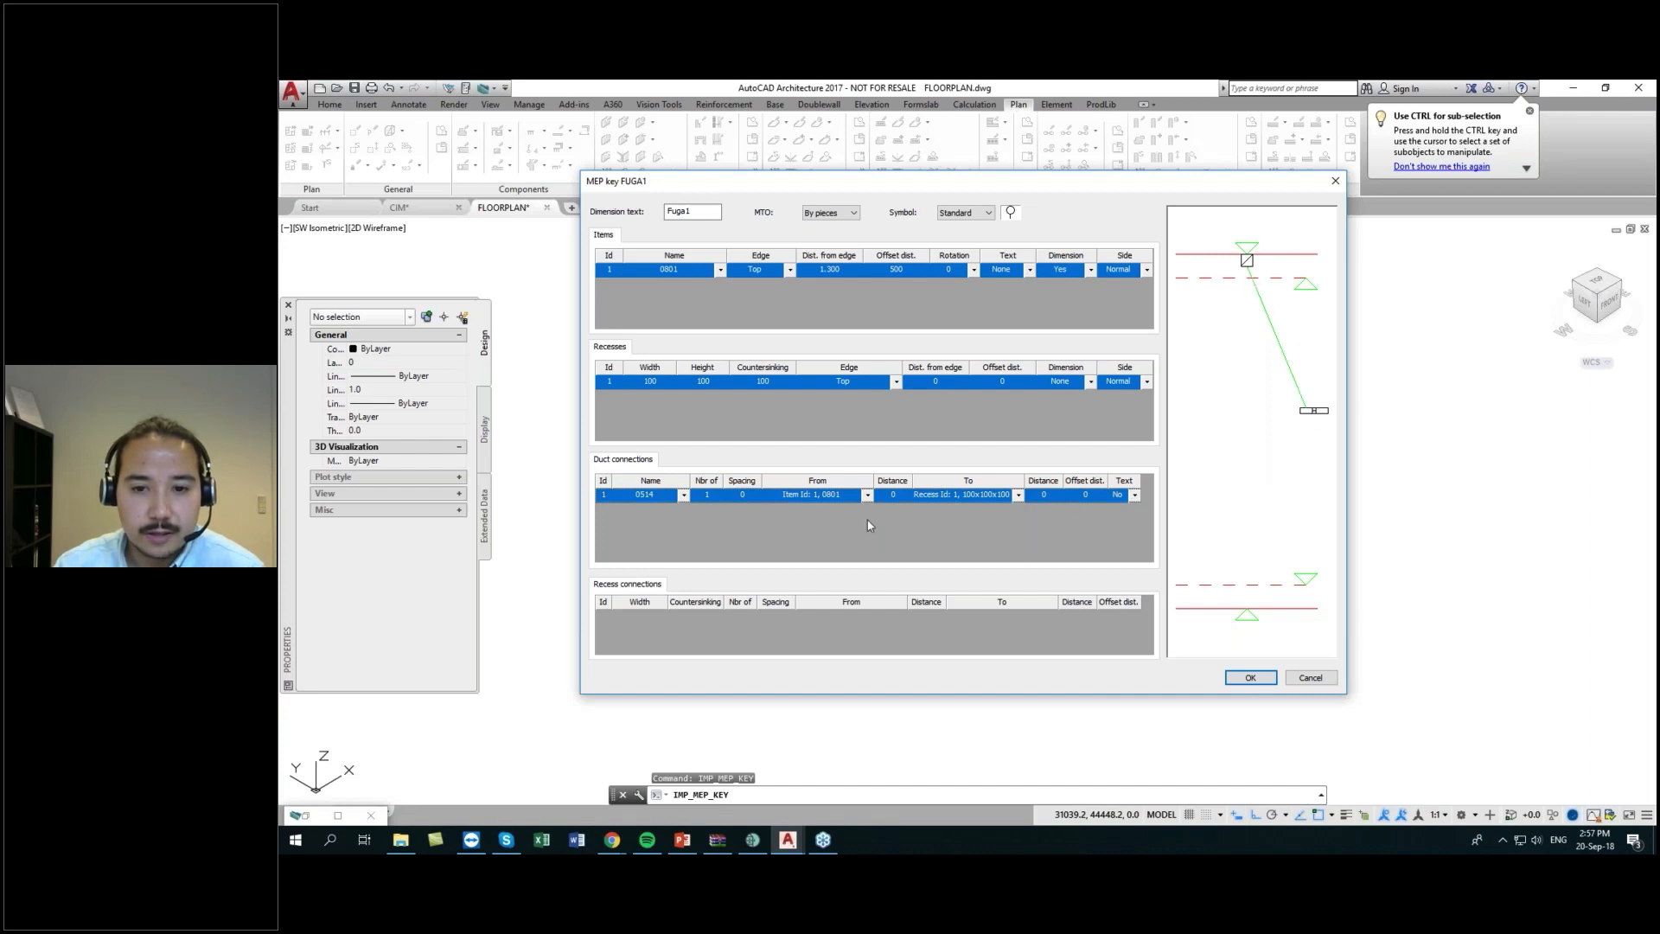
- Adjust the duct's displacement as Vertical to Vertical from item 0801, with distance 900 mm, length 100 mm and radius 100 mm
{"action": "right_click", "coordinate": [790, 500]}
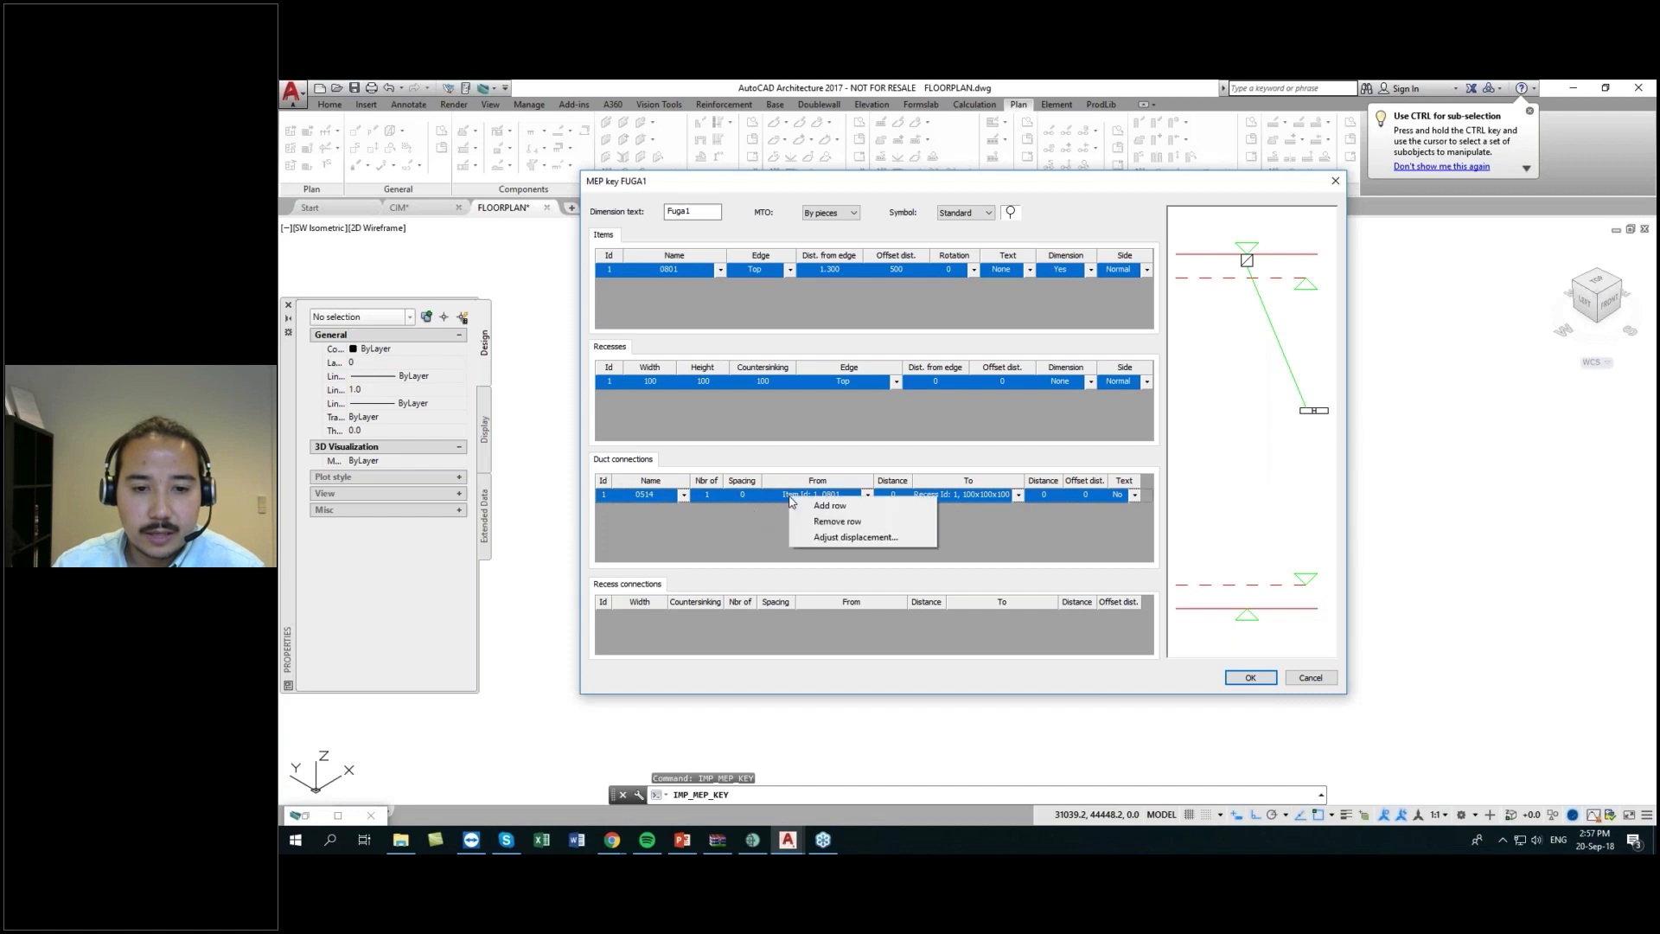
{"action": "left_click", "coordinate": [860, 538]}
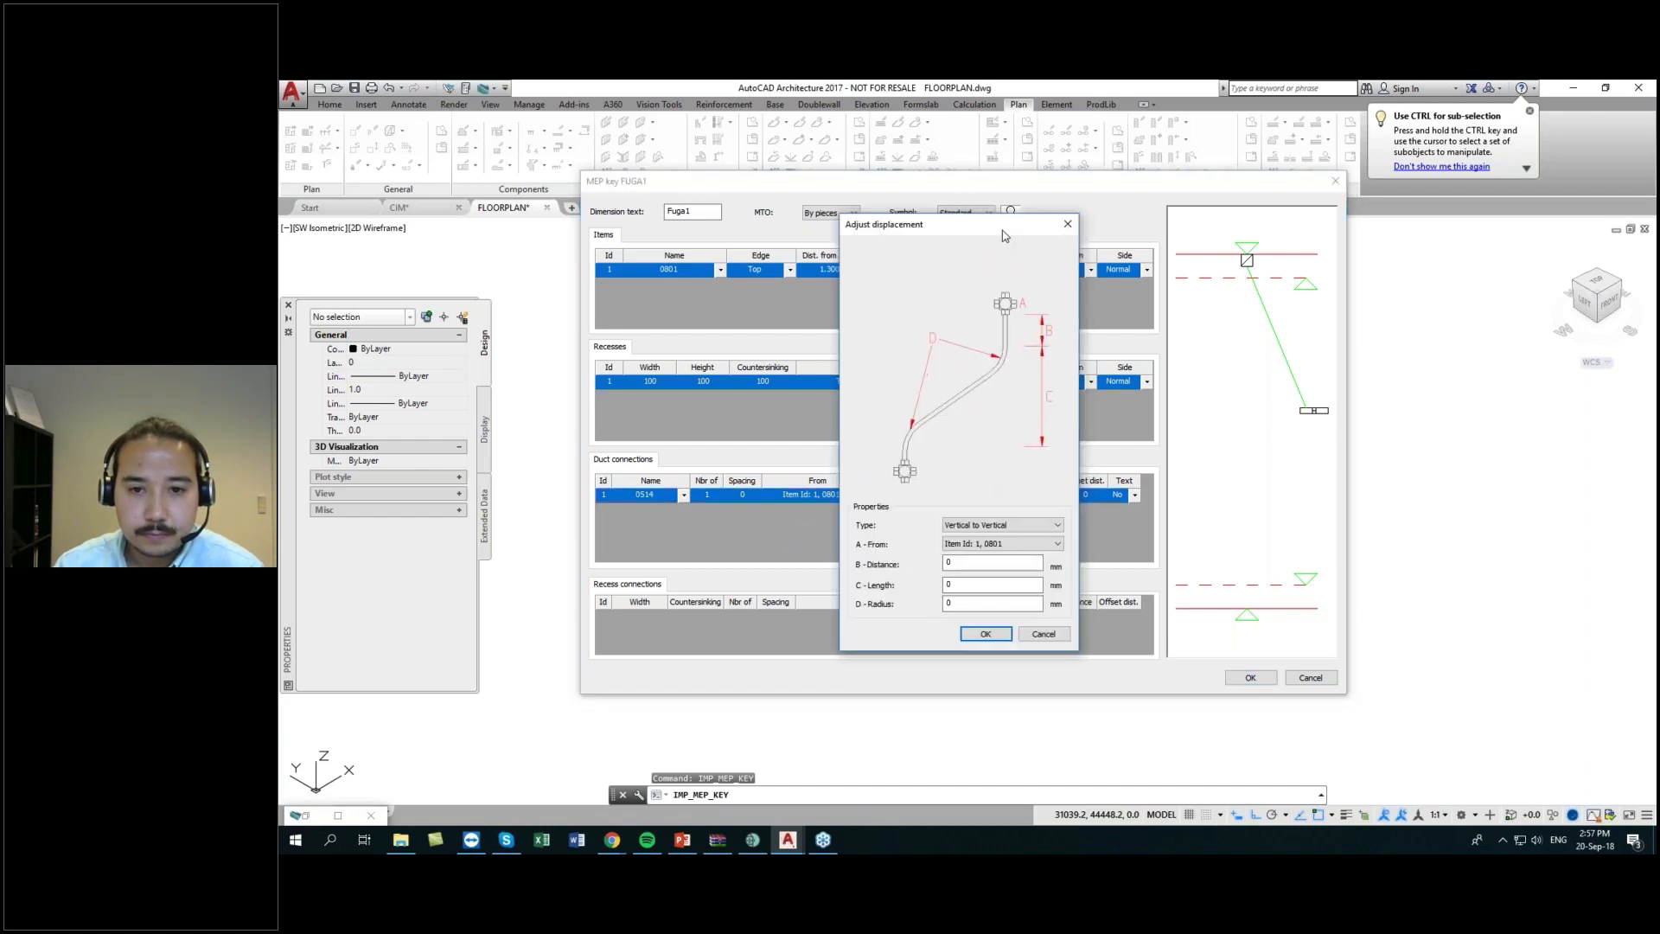
{"action": "left_click_drag", "start_coordinate": [962, 216], "coordinate": [913, 206]}
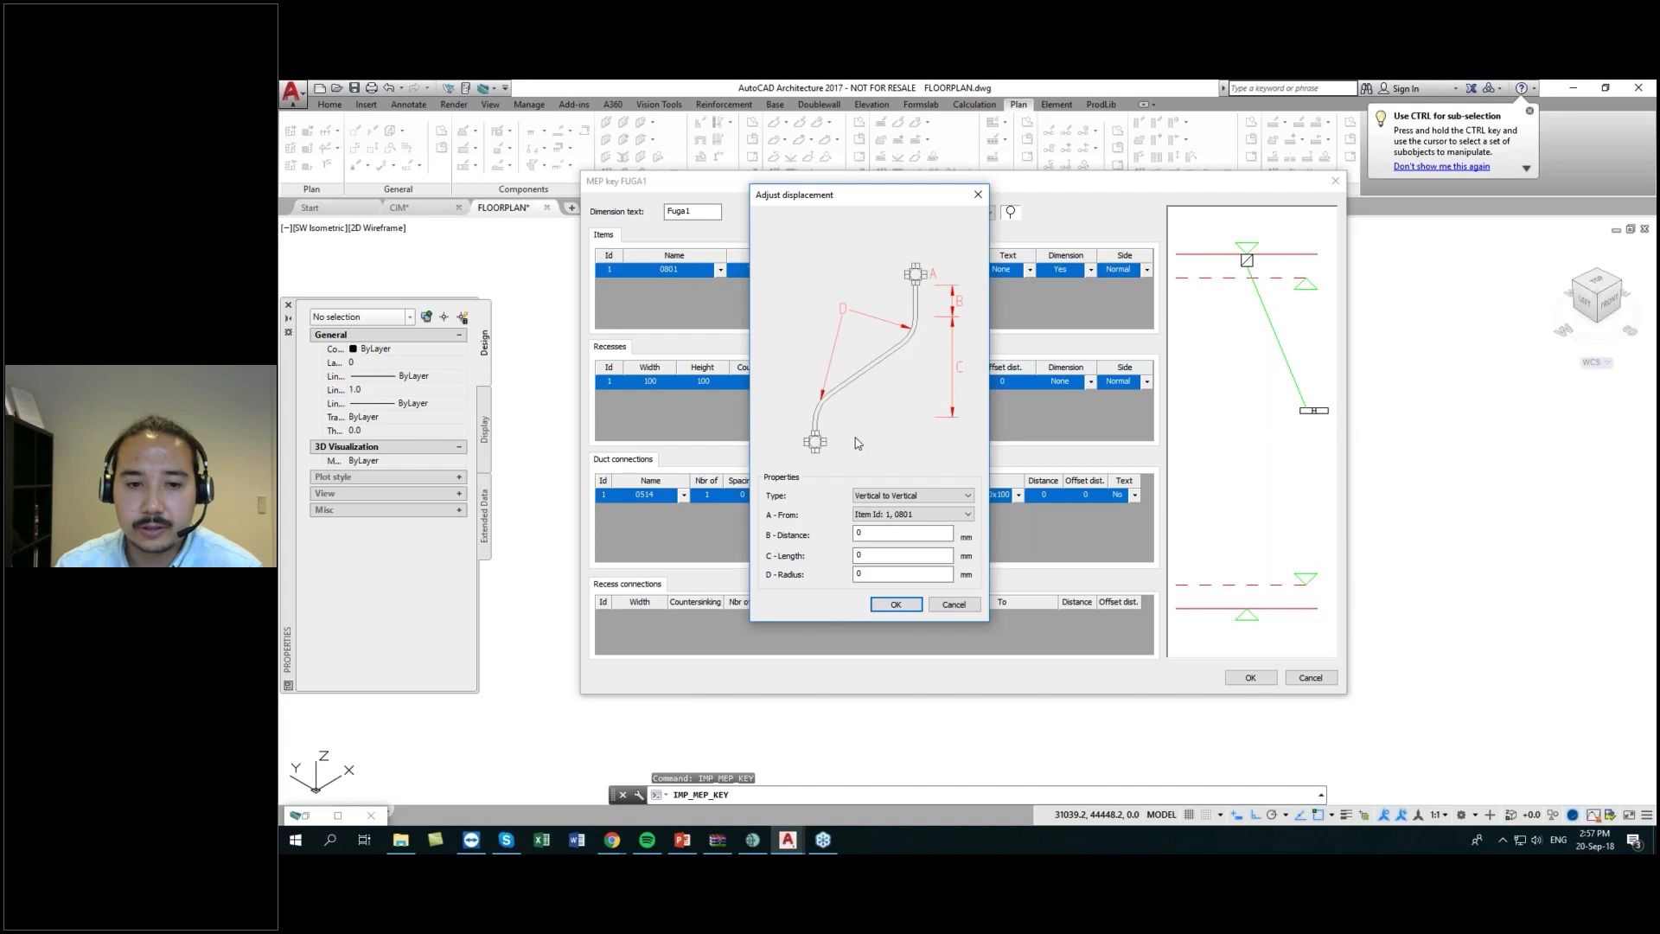
{"action": "left_click", "coordinate": [896, 497]}
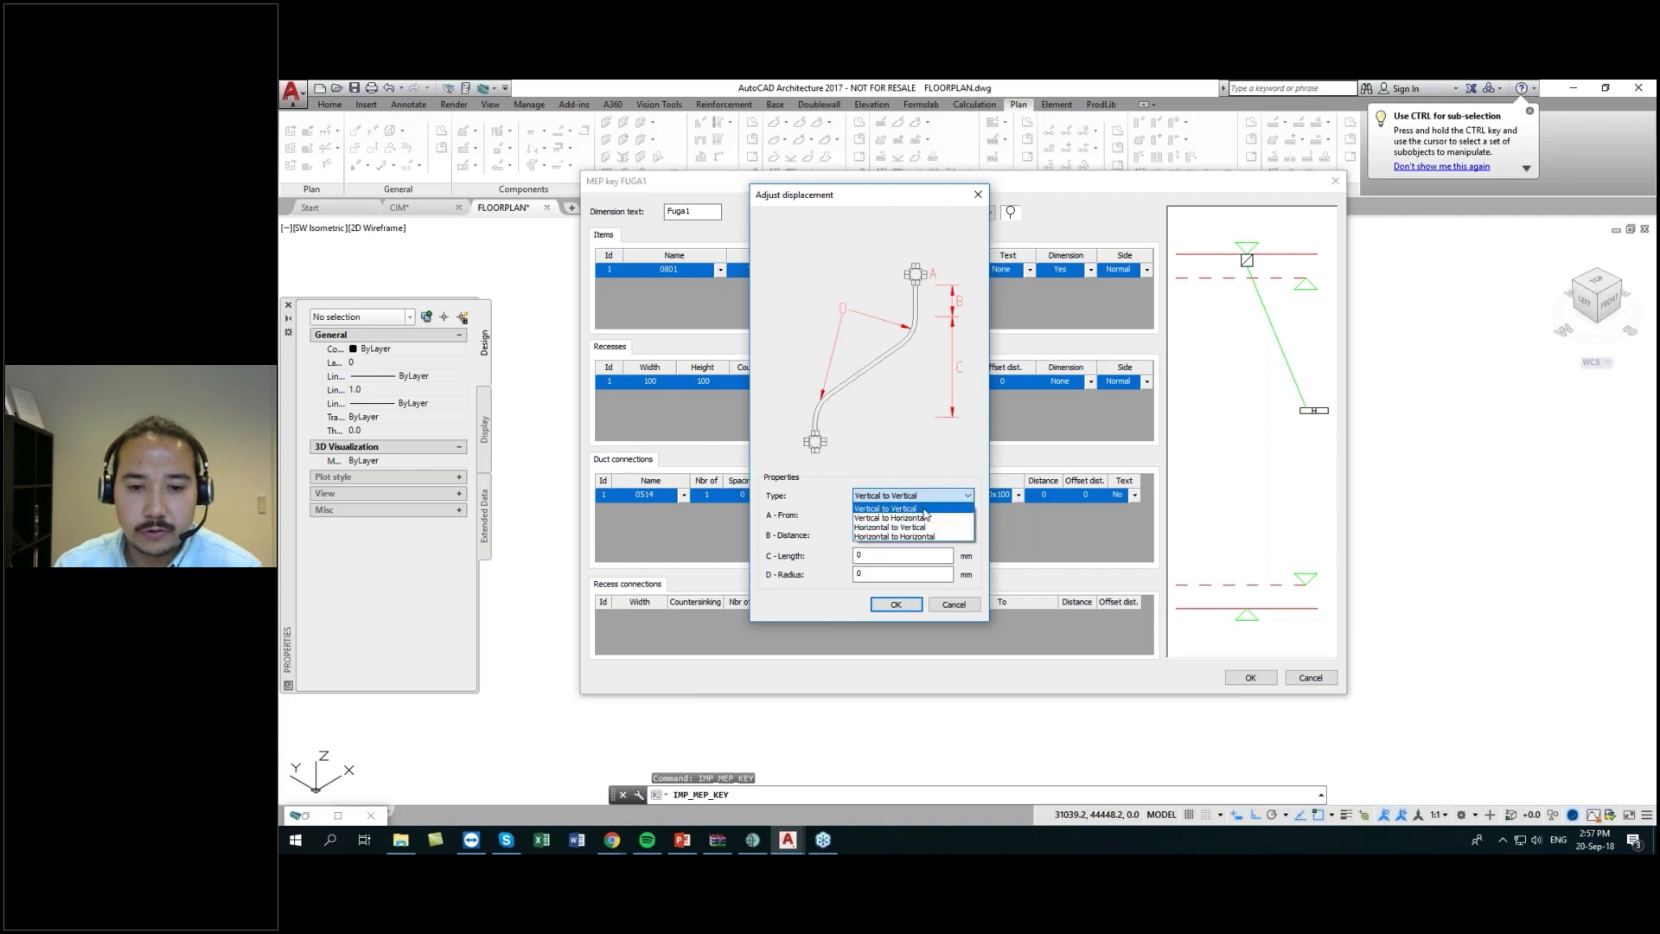
{"action": "left_click", "coordinate": [924, 510]}
{"action": "left_click", "coordinate": [886, 516]}
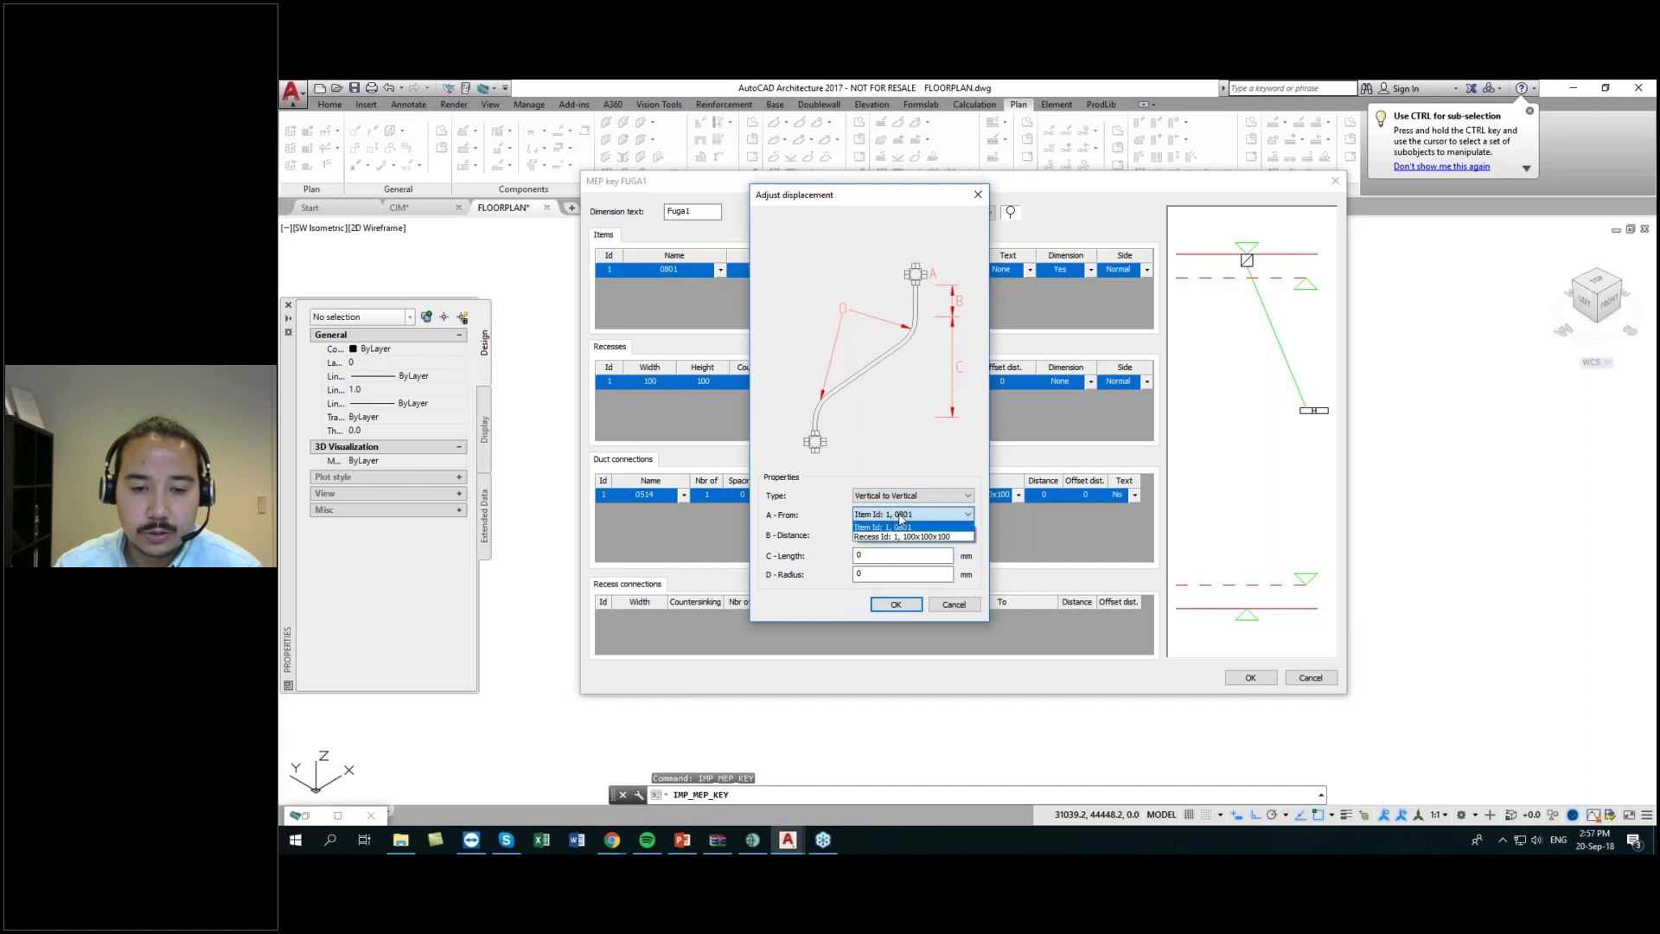
{"action": "left_click", "coordinate": [889, 526]}
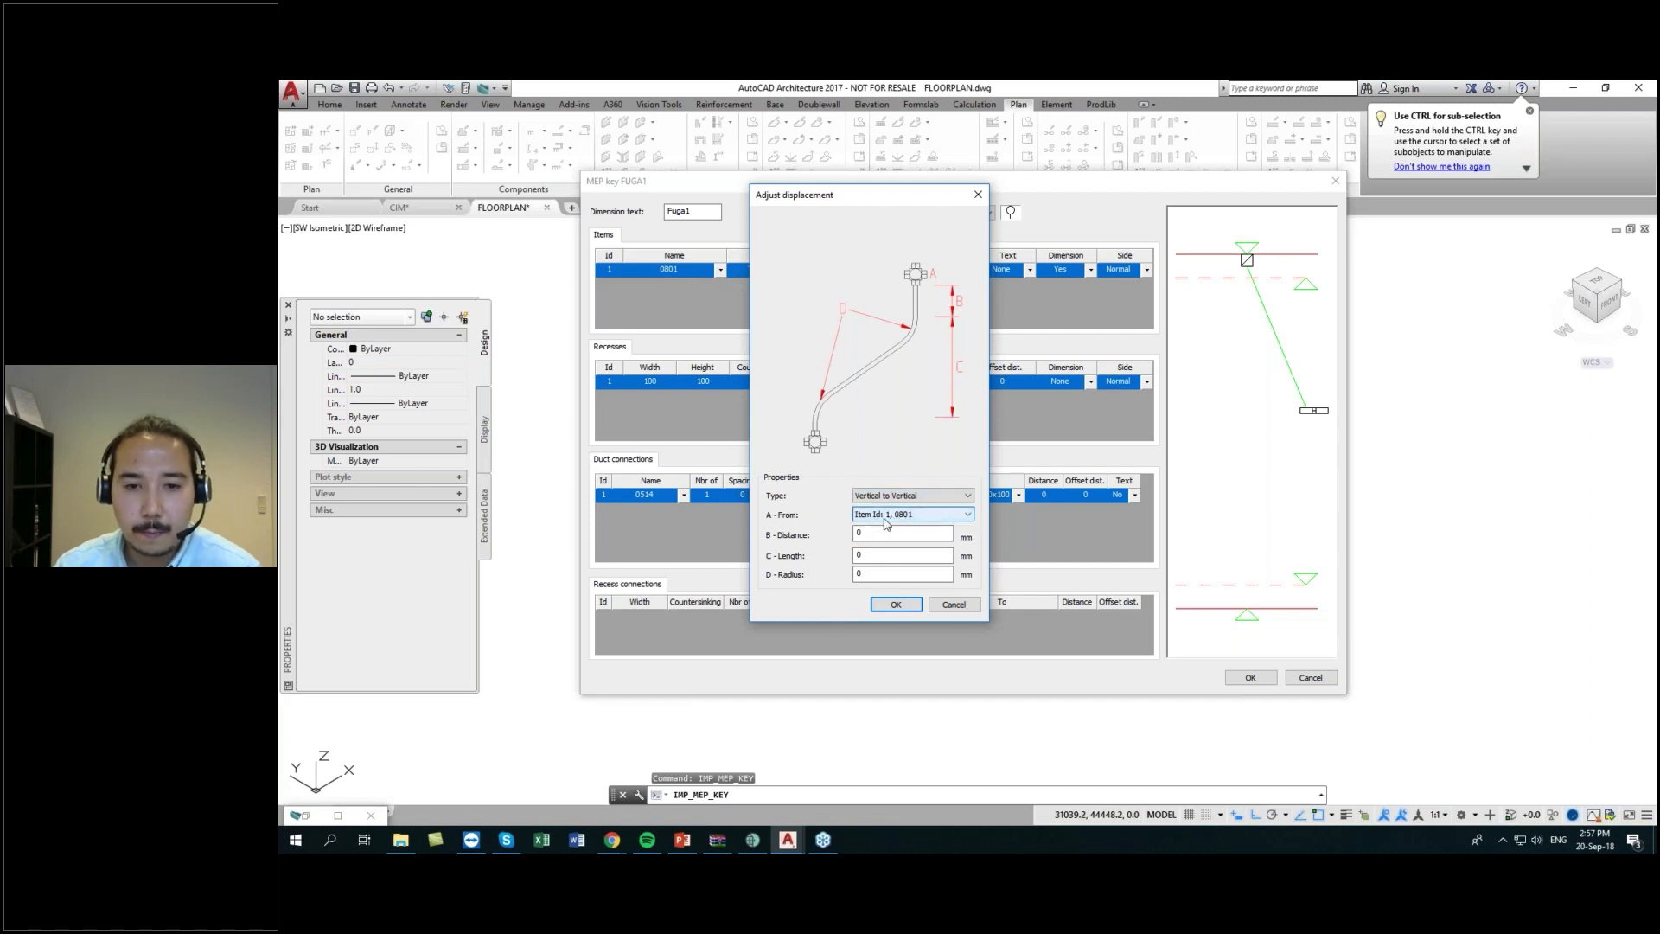
{"action": "key", "text": "Tab"}
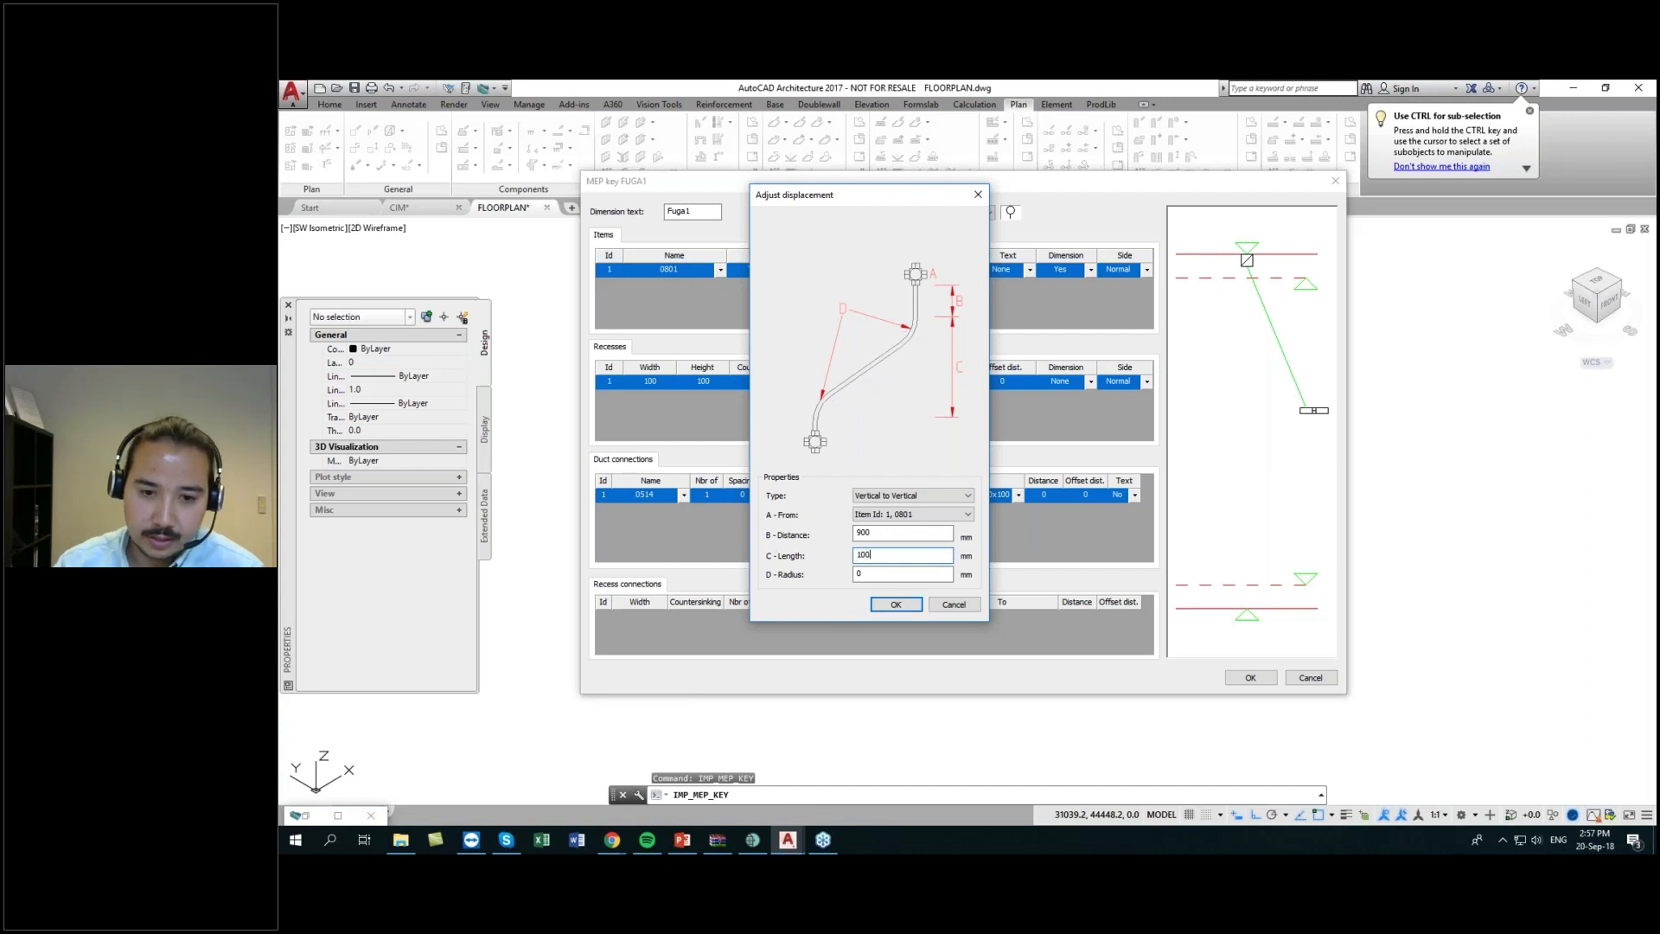
{"action": "key", "text": "Tab"}
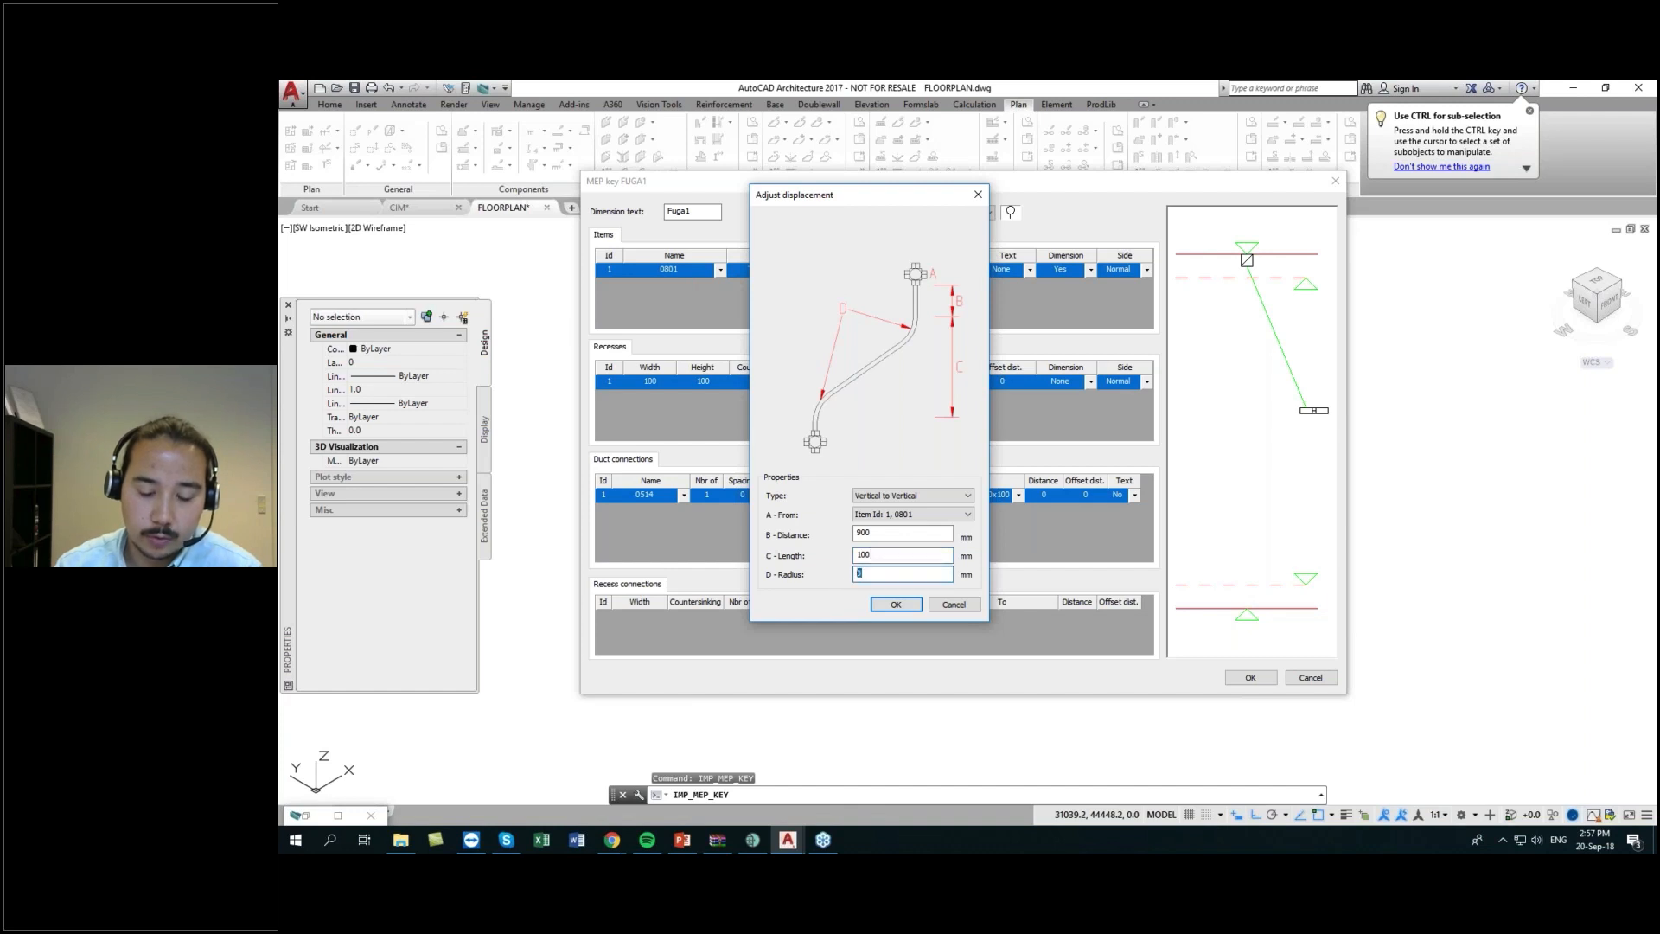
{"action": "left_click", "coordinate": [897, 605]}
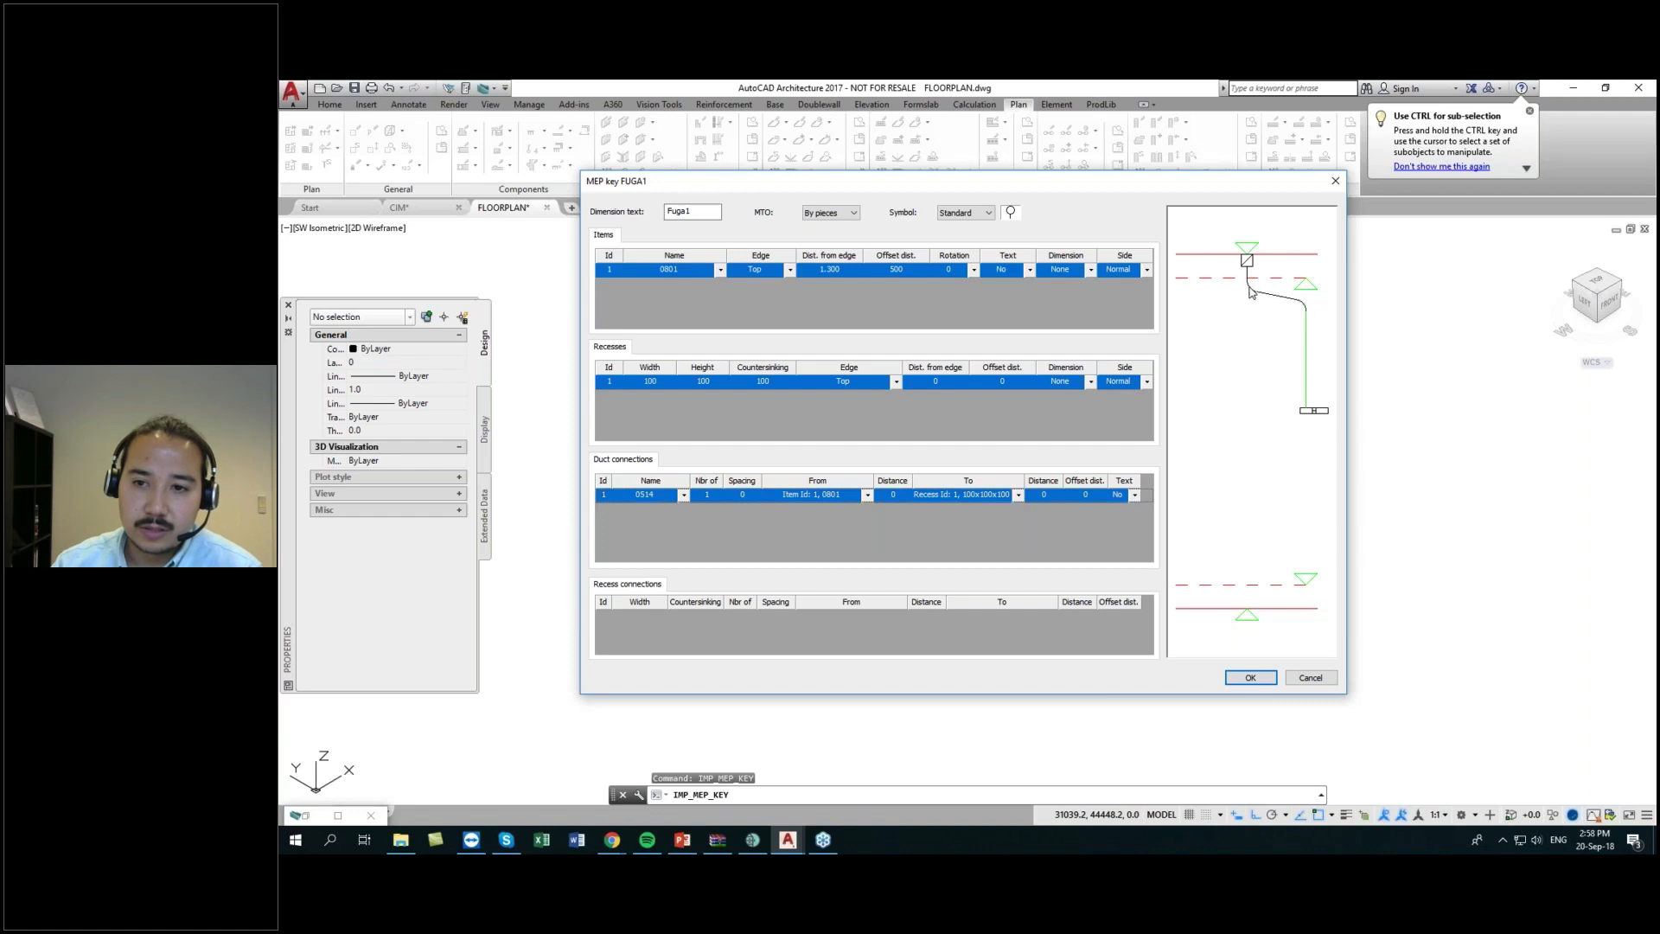
- Set the C length of the duct's displacement to 0 mm, keeping the 100 mm radius
{"action": "right_click", "coordinate": [844, 500]}
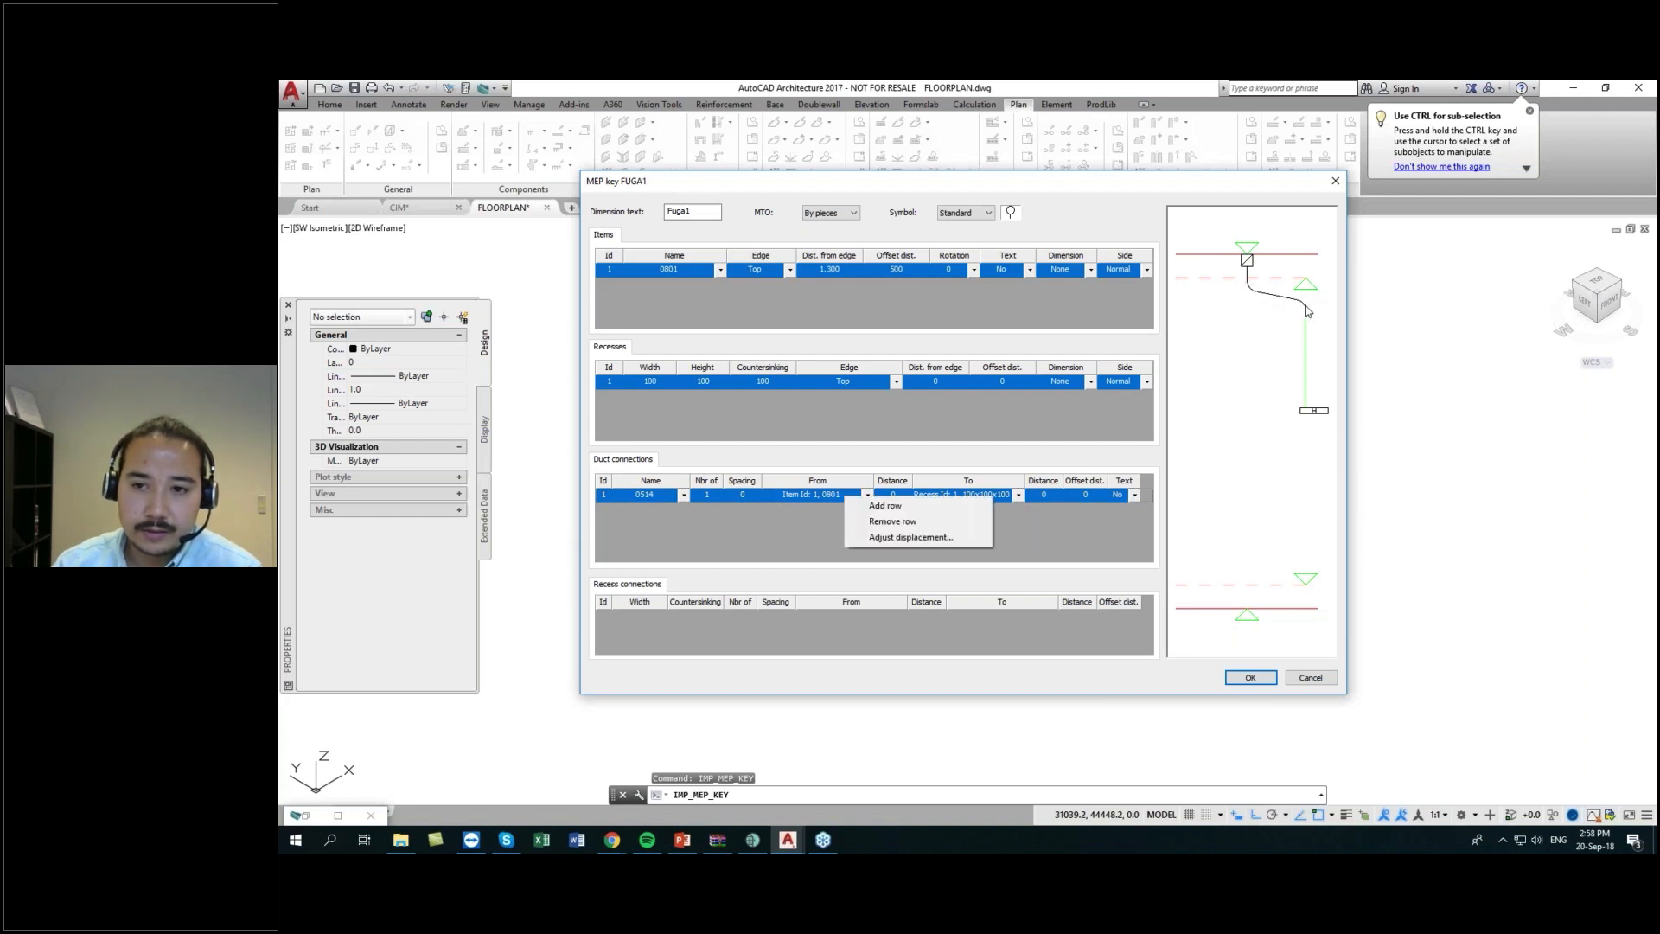
{"action": "left_click", "coordinate": [912, 537]}
{"action": "double_click", "coordinate": [971, 587]}
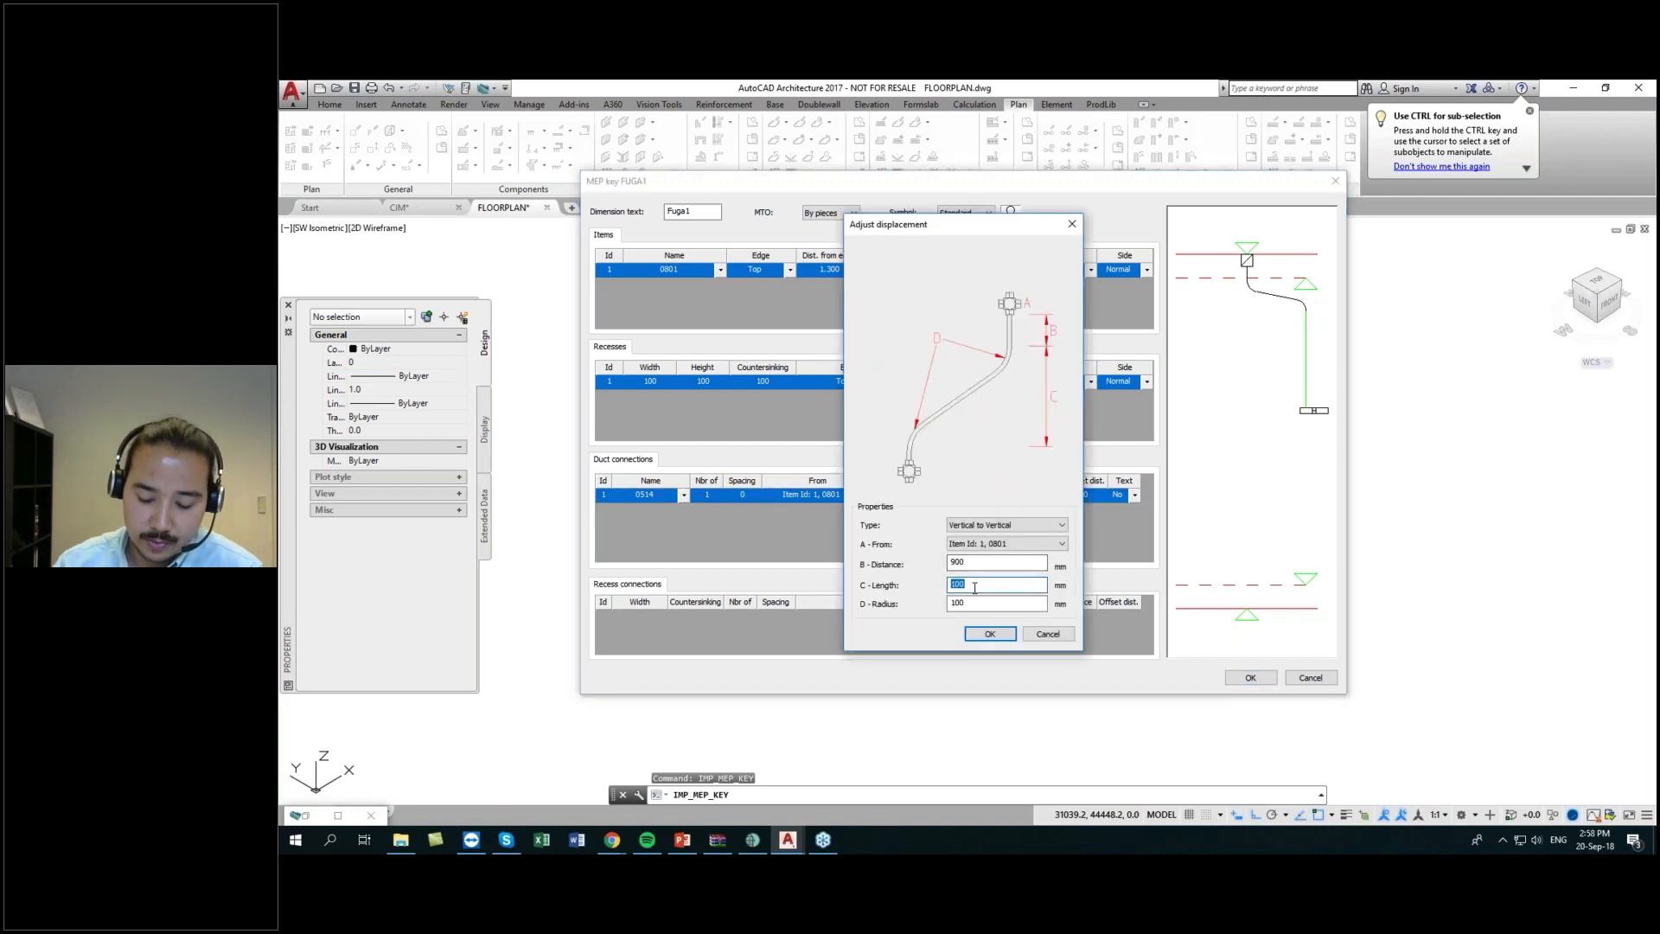
{"action": "left_click", "coordinate": [982, 609]}
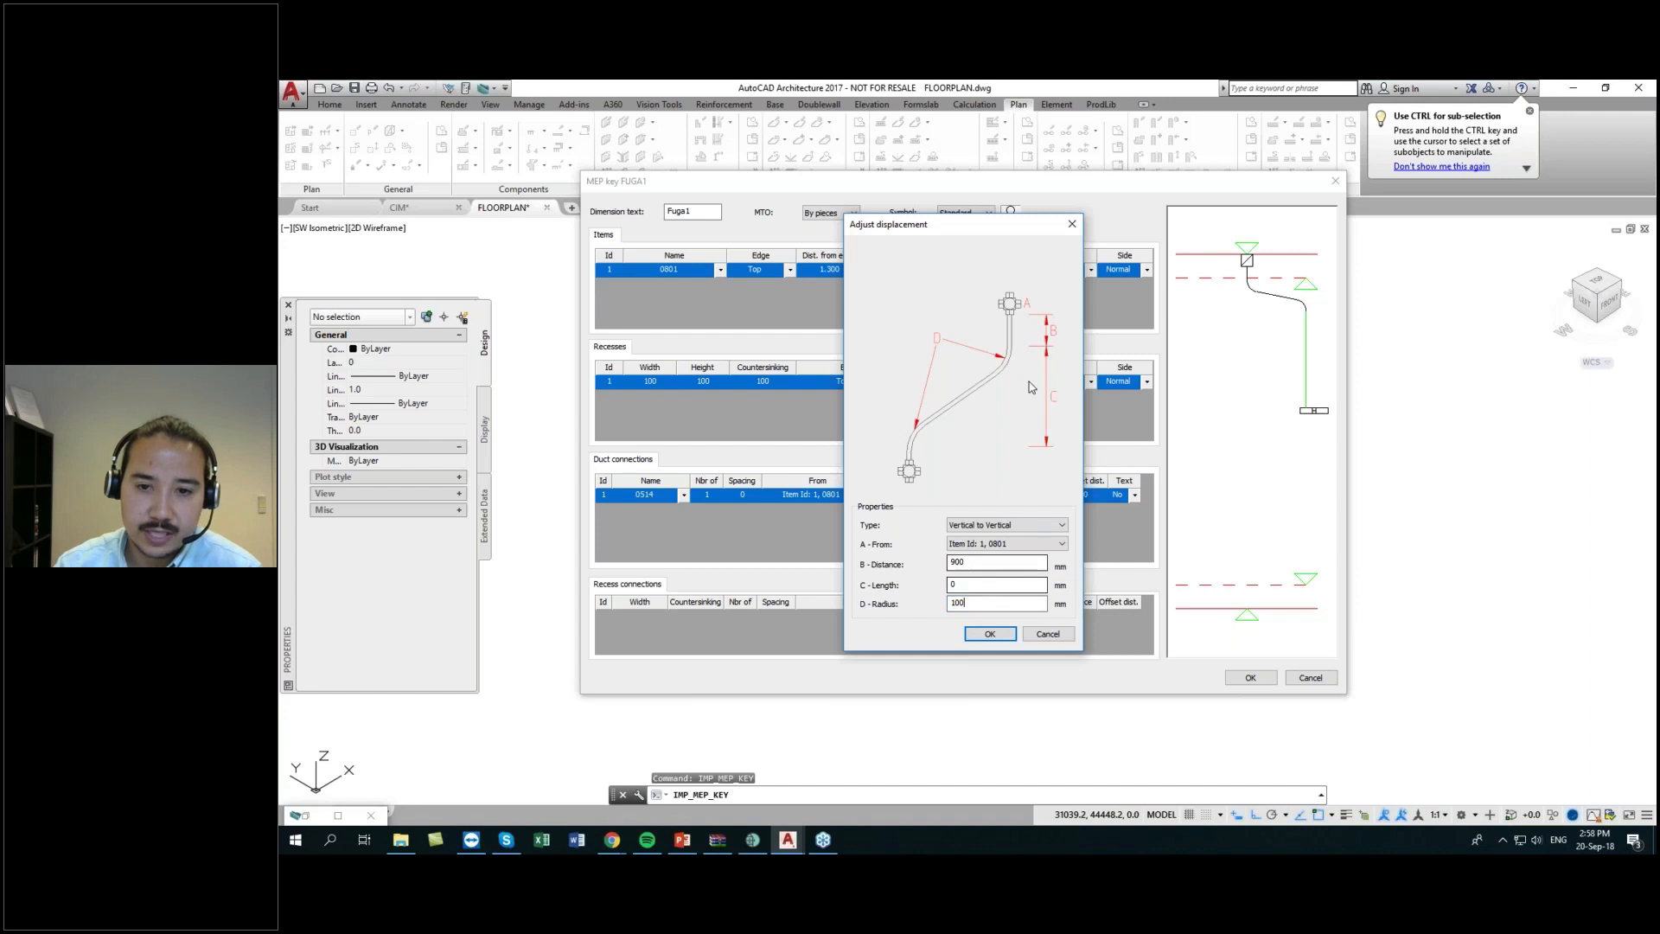
{"action": "left_click", "coordinate": [997, 635]}
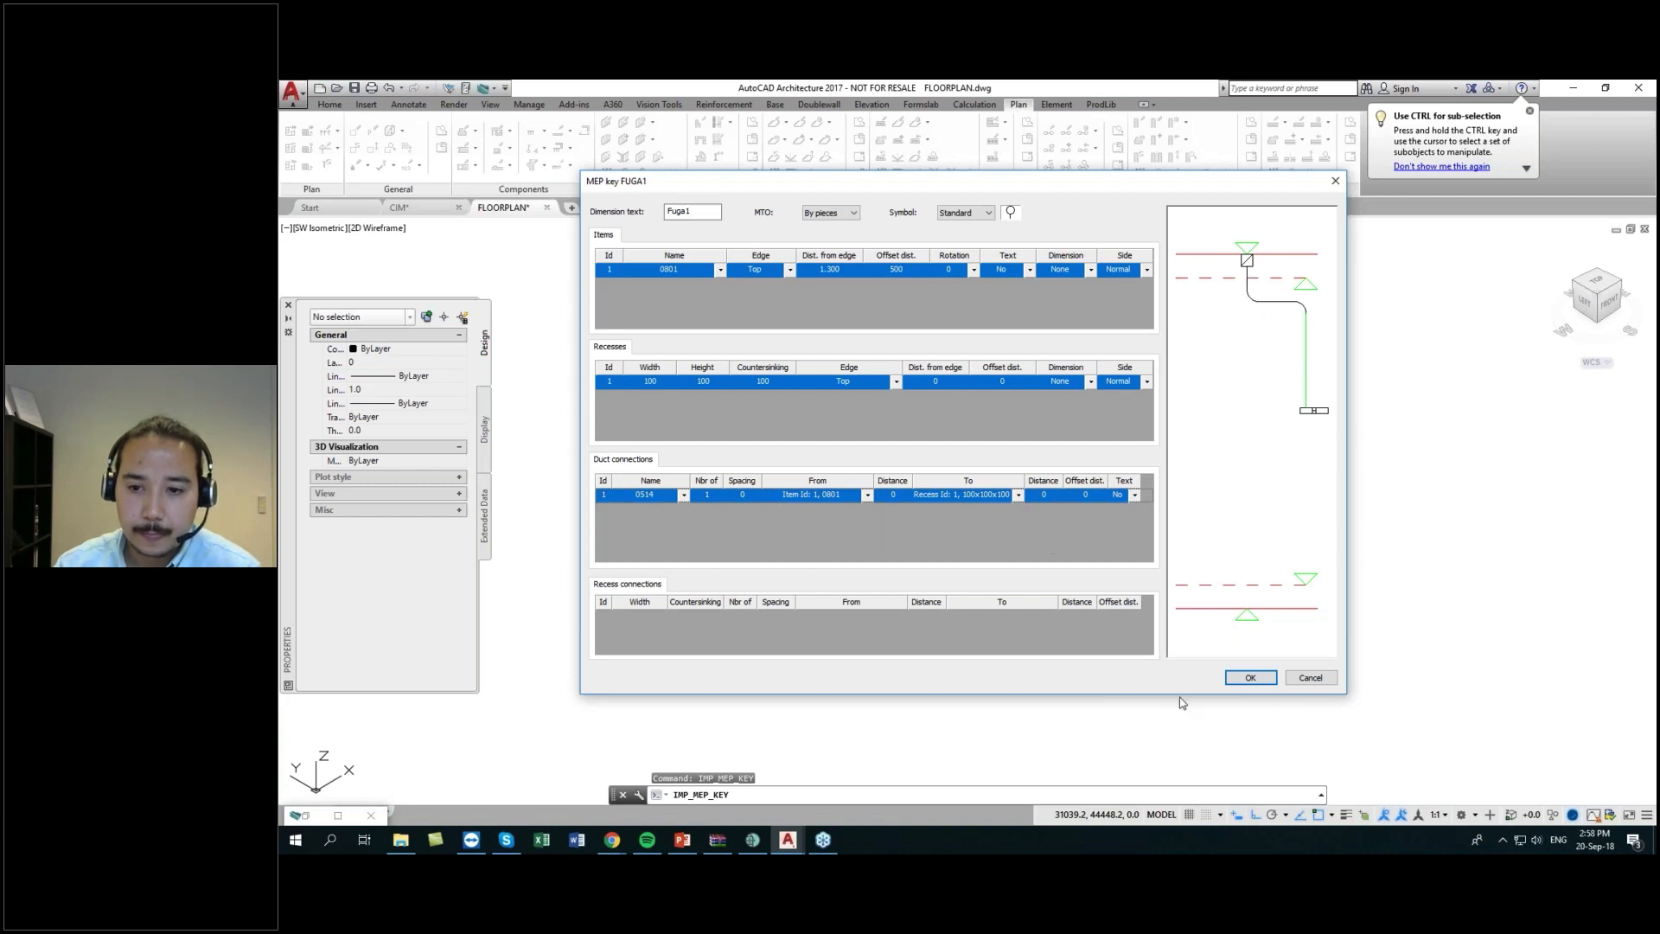
- Accept the FUGA1 key definition and close the MEP key list to return to the wall model
{"action": "left_click", "coordinate": [1251, 678]}
{"action": "left_click", "coordinate": [938, 591]}
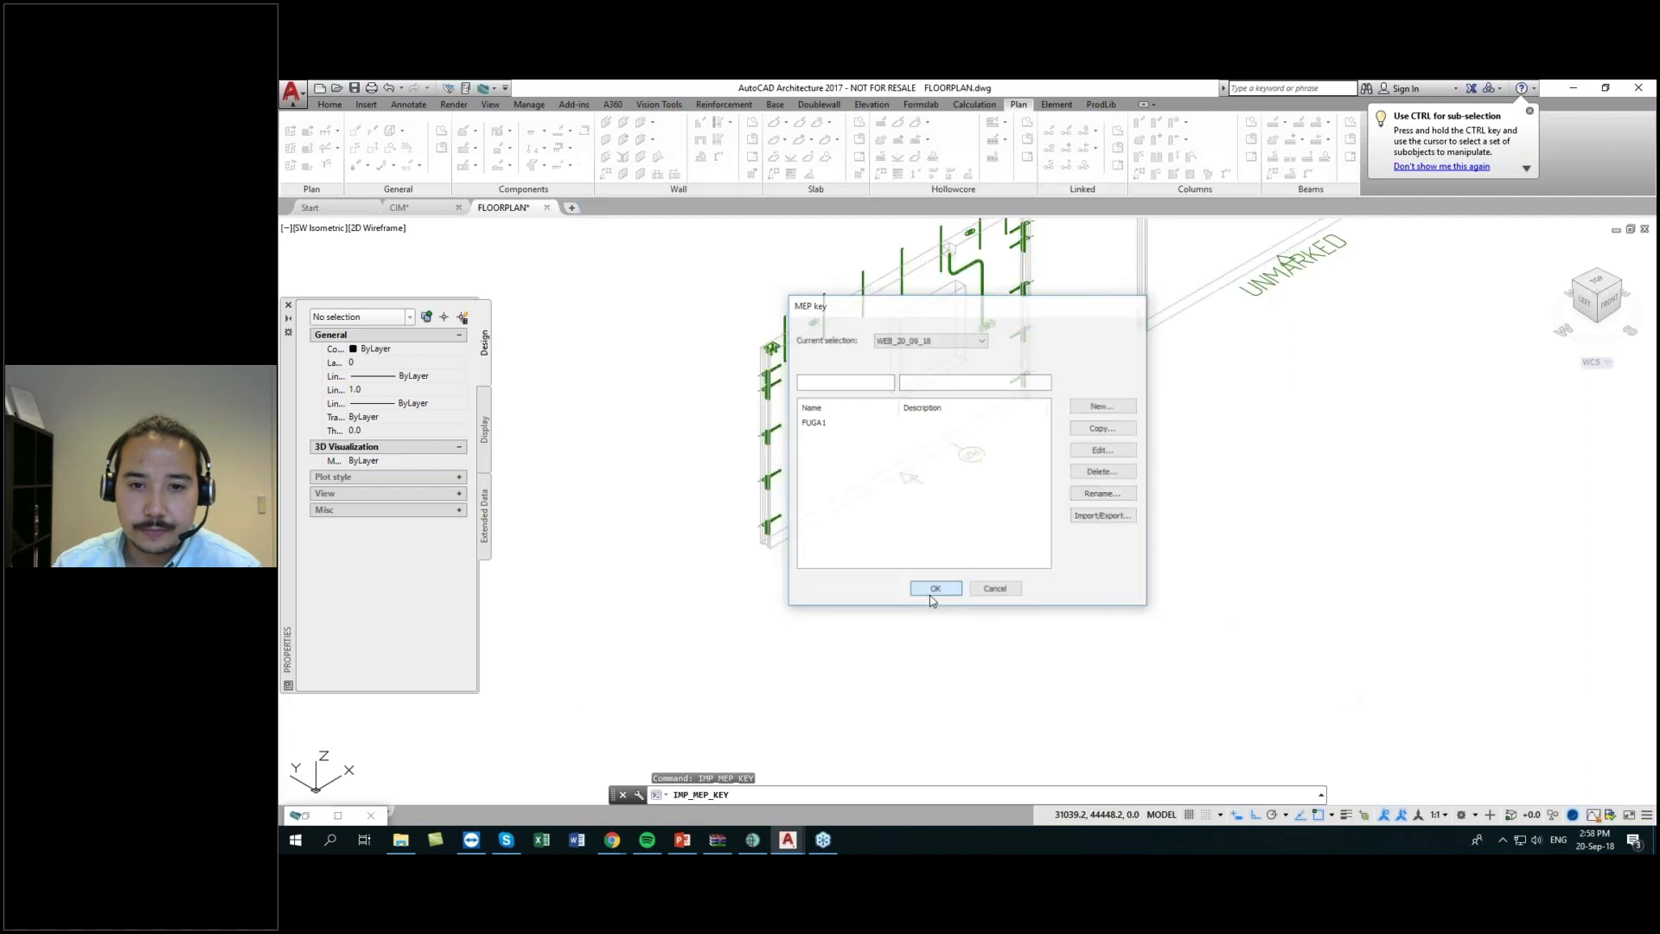
{"action": "middle_click_drag", "start_coordinate": [1049, 447], "coordinate": [985, 523]}
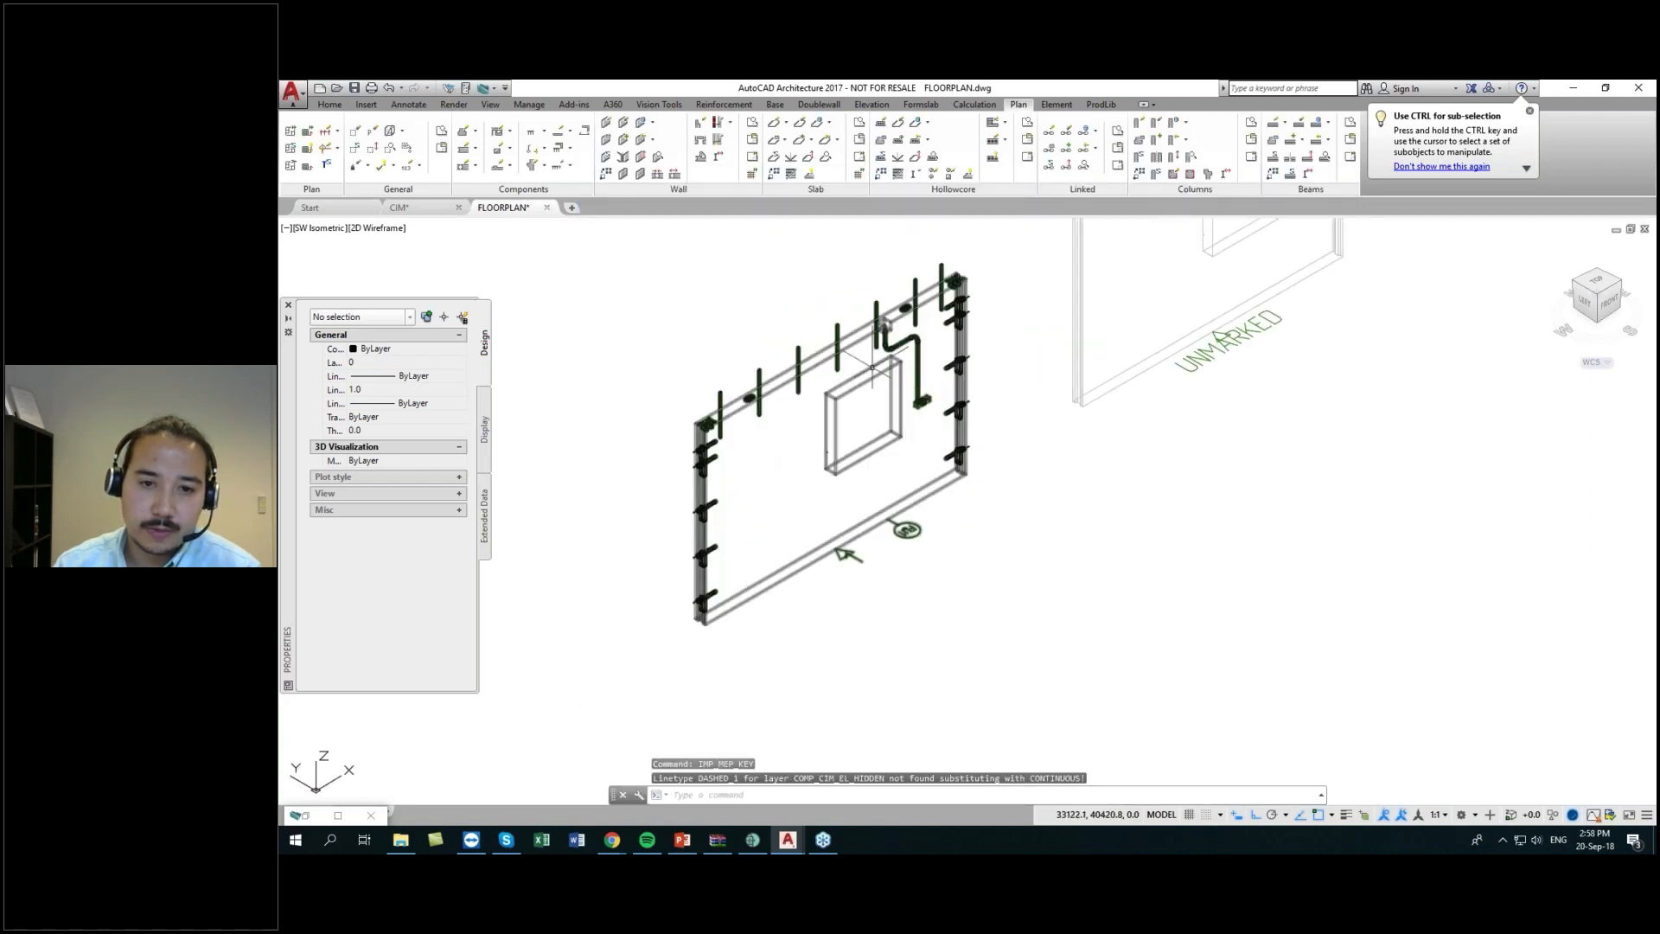
- Set the presentation of the middle unmarked wall element to Wireframe
{"action": "scroll", "coordinate": [893, 303], "scroll_direction": "up", "scroll_amount": 2}
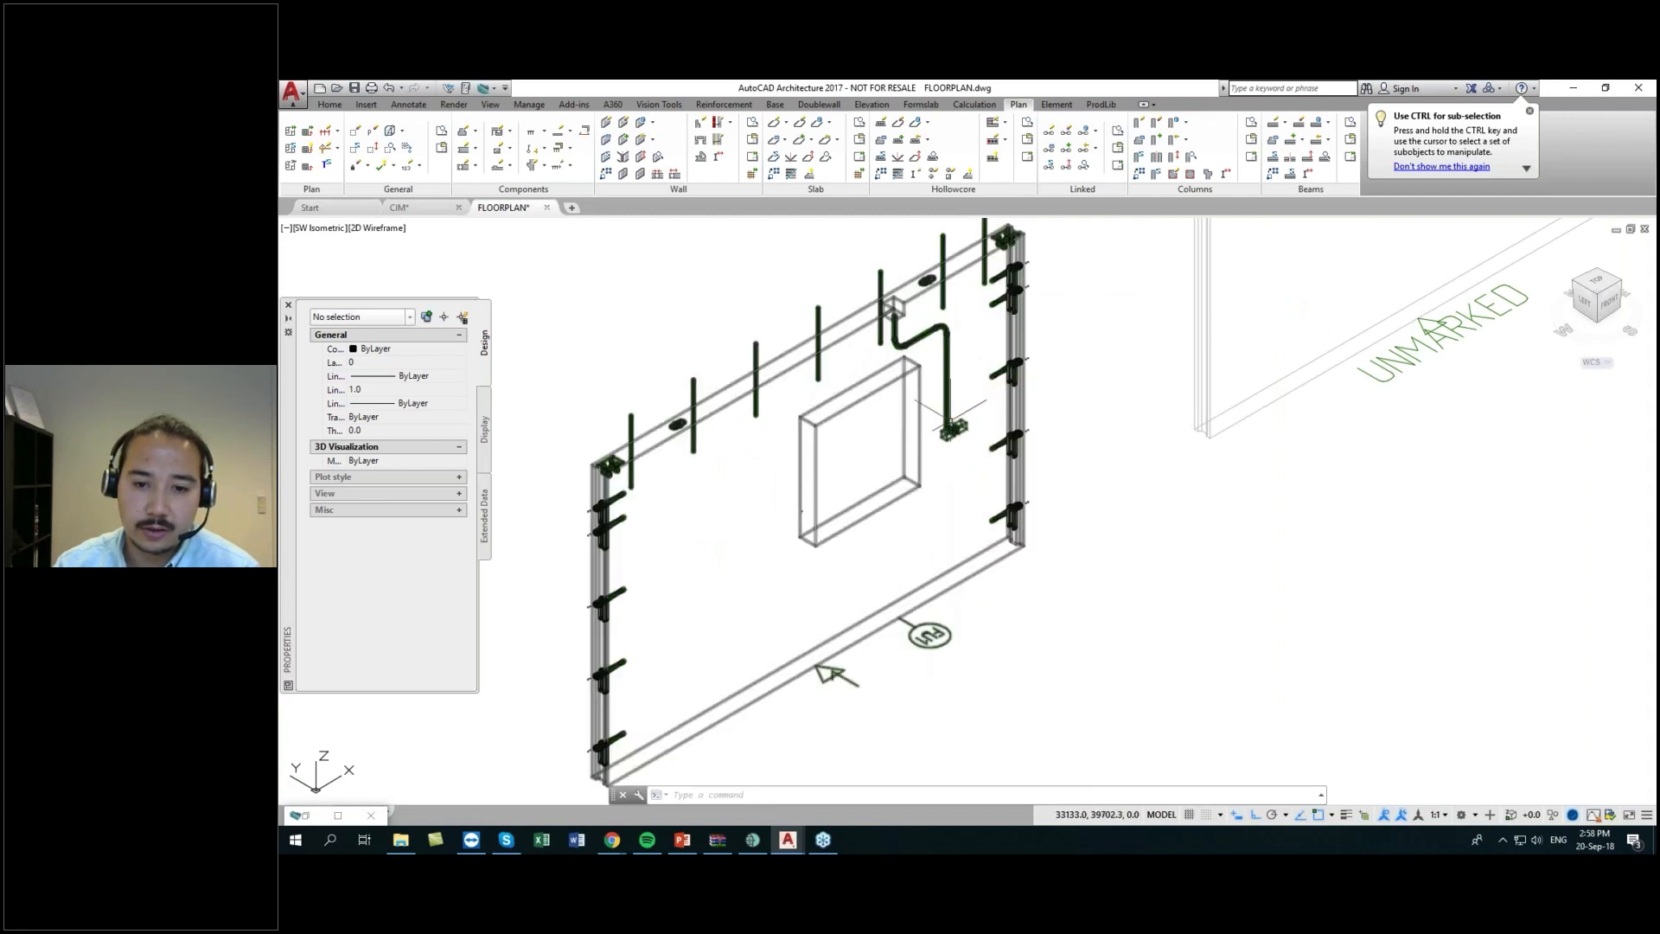
{"action": "scroll", "coordinate": [847, 447], "scroll_direction": "down", "scroll_amount": 4}
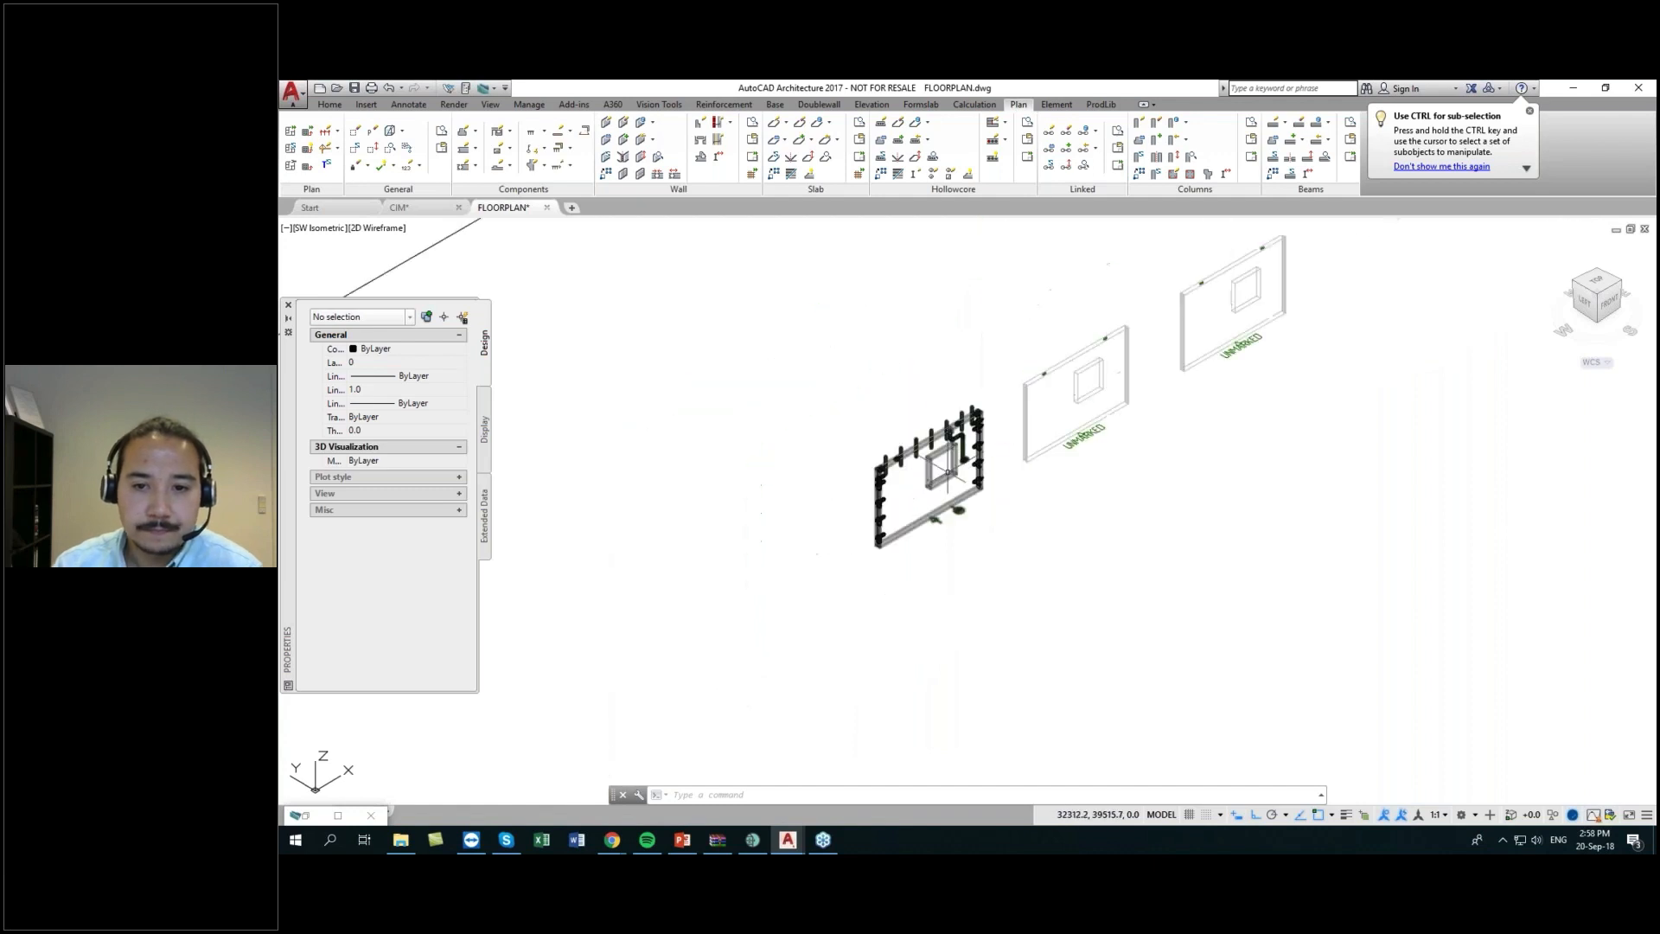
{"action": "scroll", "coordinate": [933, 492], "scroll_direction": "up", "scroll_amount": 2}
{"action": "scroll", "coordinate": [933, 493], "scroll_direction": "up", "scroll_amount": 2}
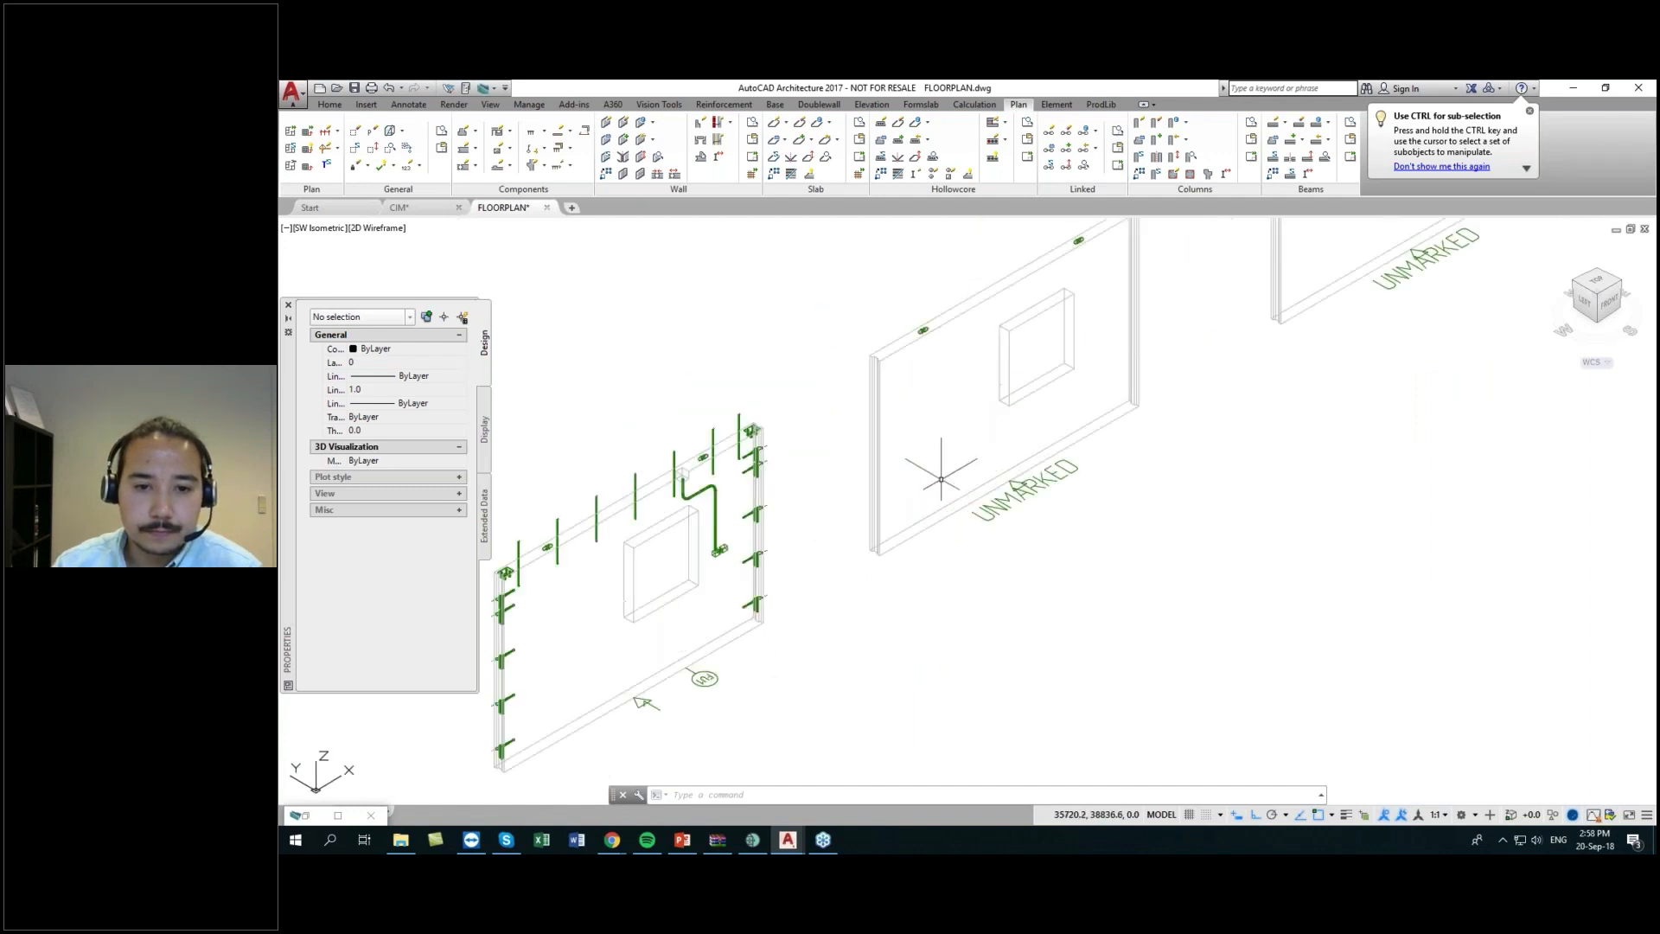
{"action": "scroll", "coordinate": [878, 480], "scroll_direction": "up", "scroll_amount": 1}
{"action": "left_click", "coordinate": [883, 508]}
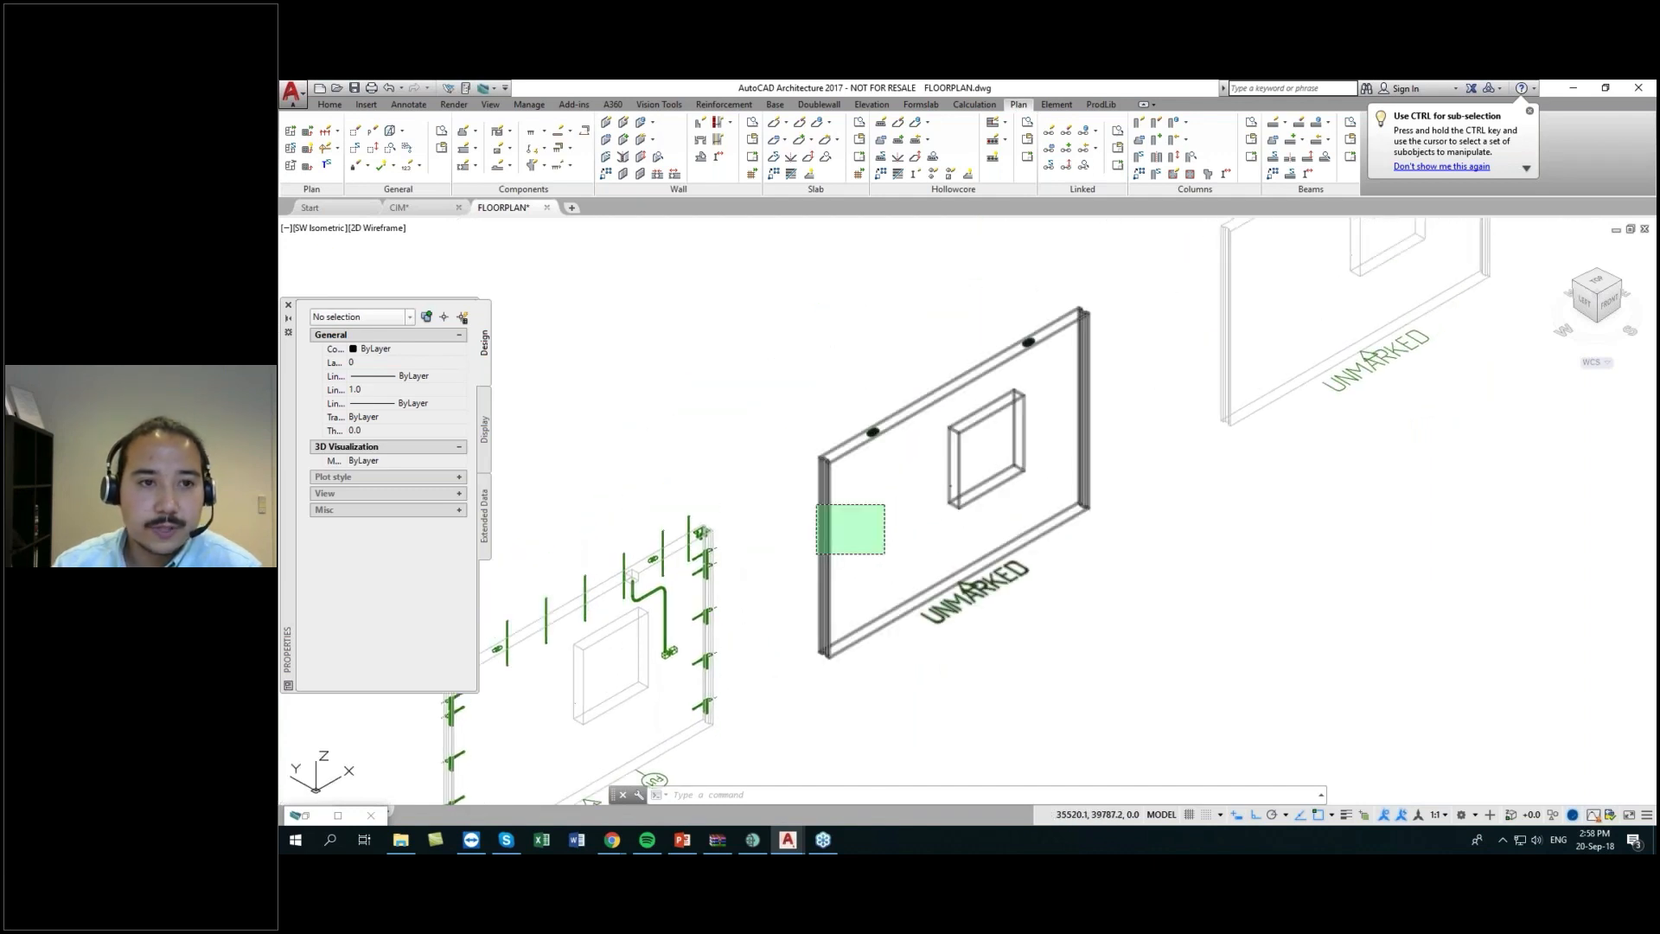
{"action": "left_click", "coordinate": [820, 551]}
{"action": "left_click", "coordinate": [396, 134]}
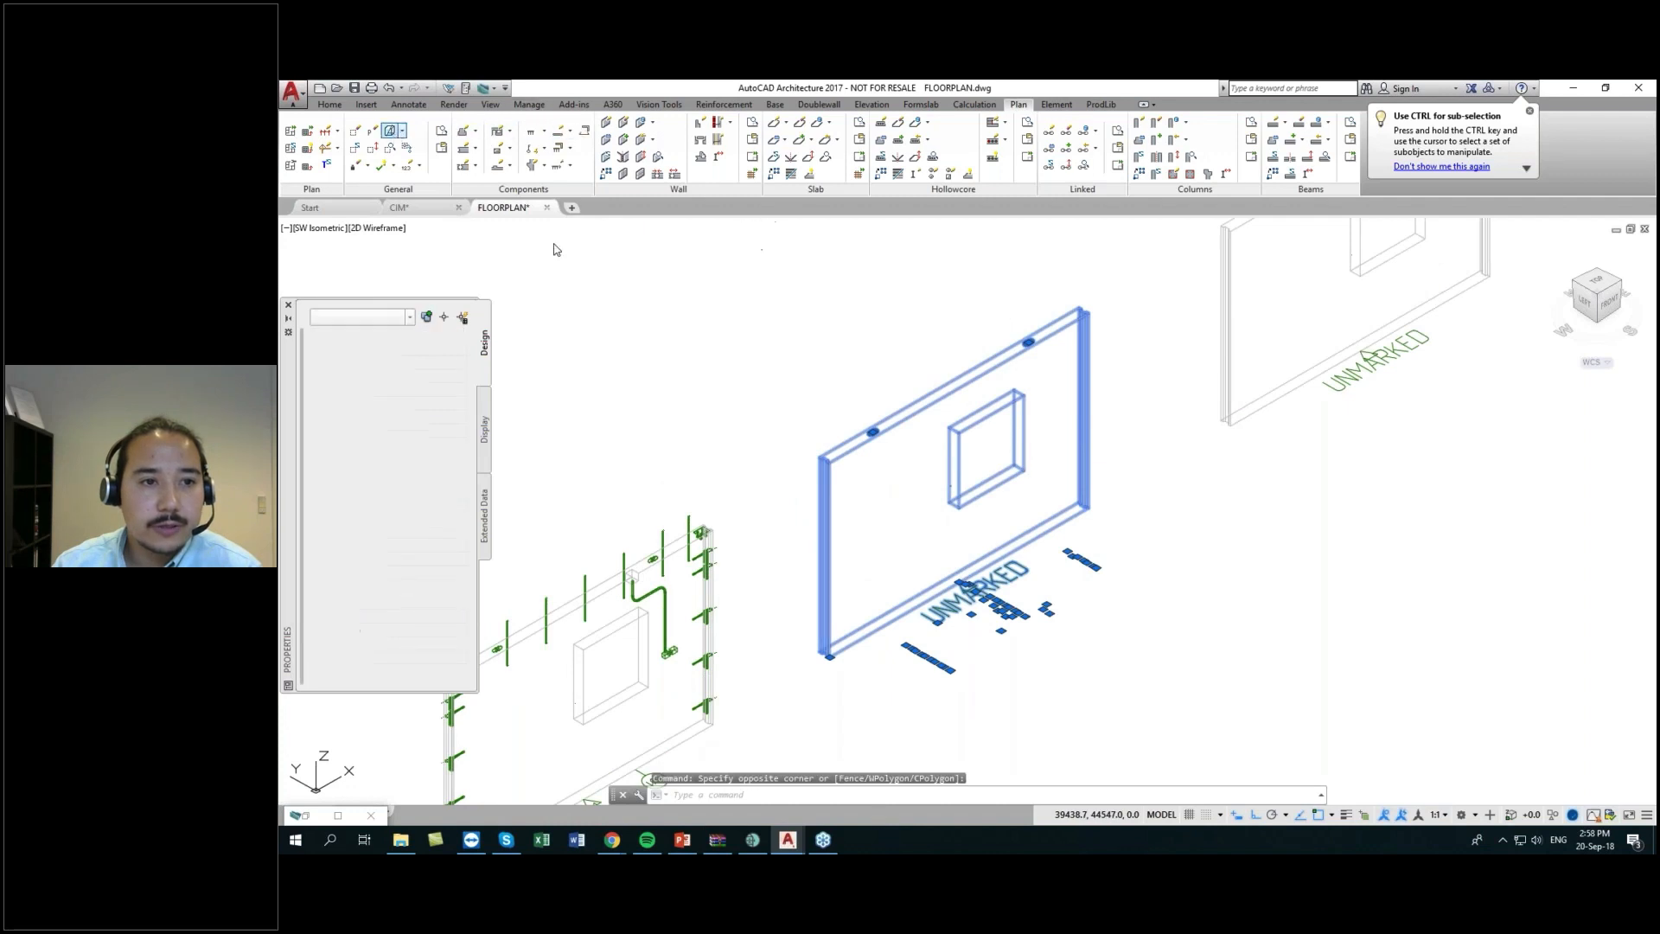
{"action": "type", "text": "w"}
{"action": "key", "text": "Return"}
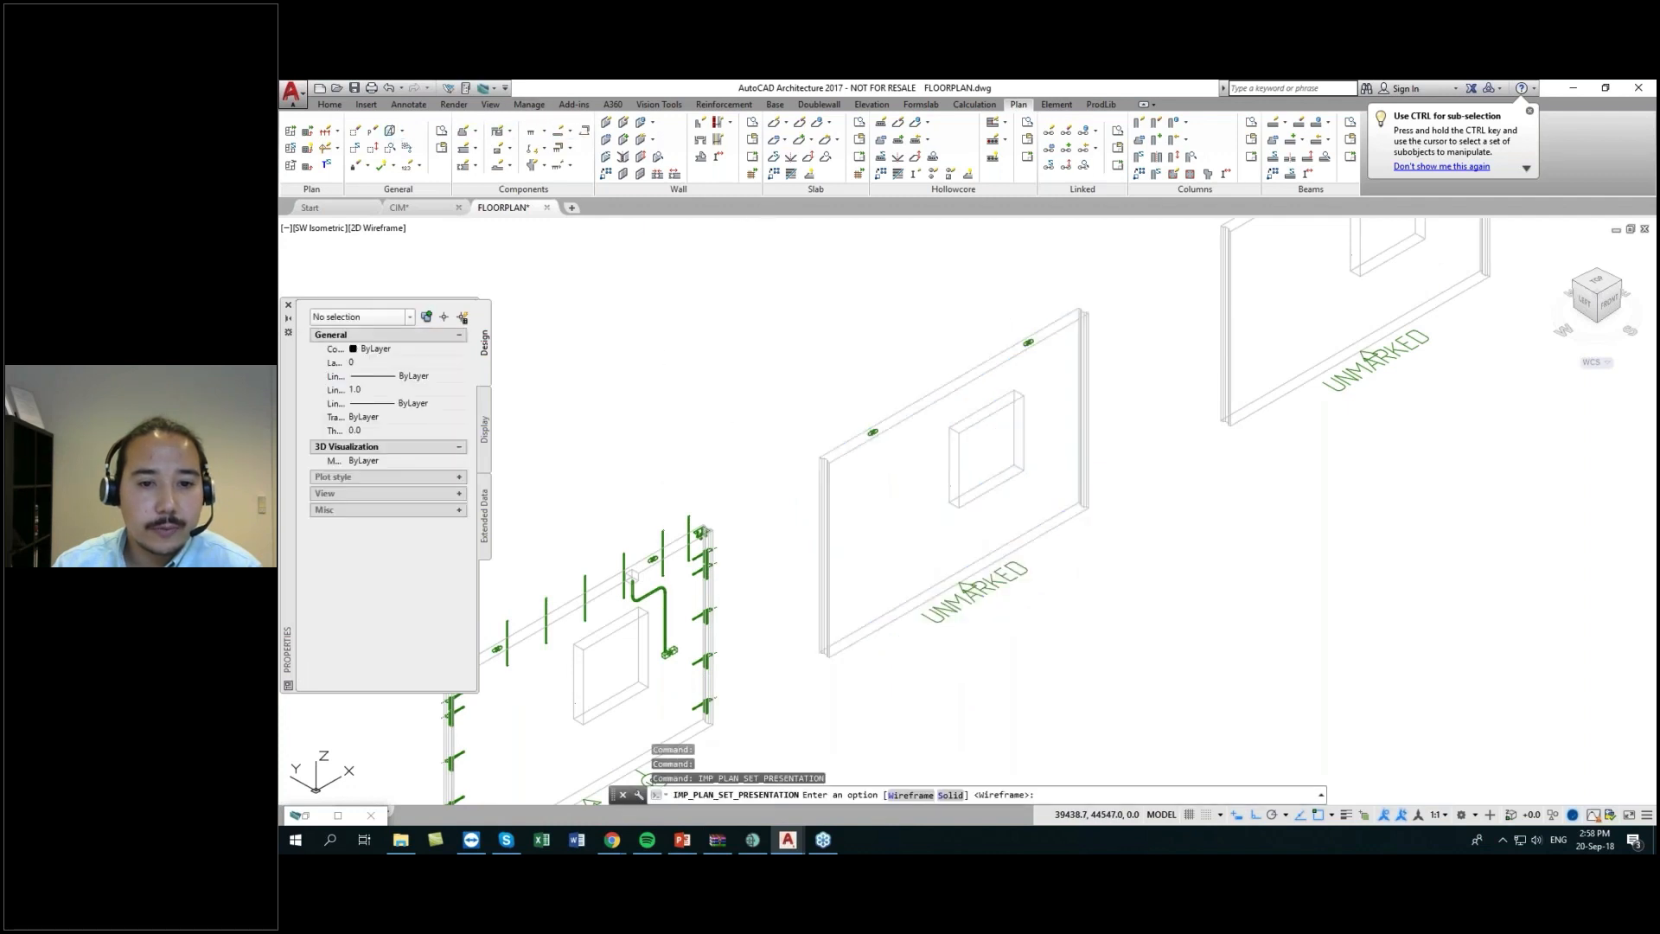
- Start drawing a cast-in material for a wall and choose WEB_20_09_18 as its selection
{"action": "scroll", "coordinate": [841, 450], "scroll_direction": "up", "scroll_amount": 4}
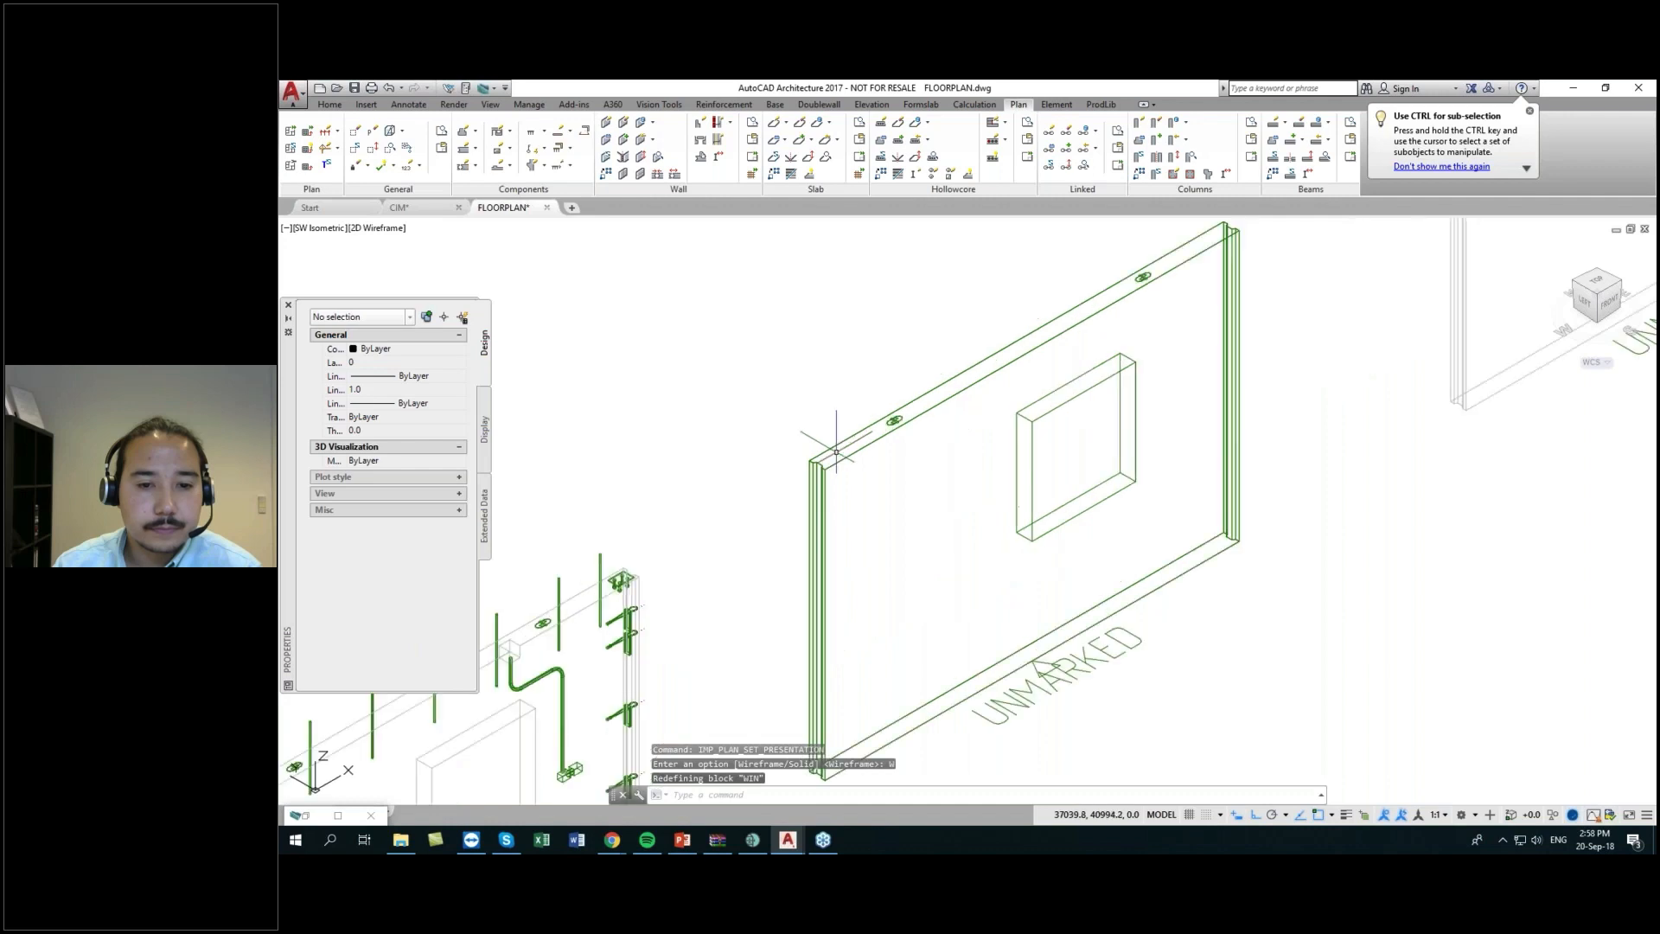
{"action": "scroll", "coordinate": [823, 491], "scroll_direction": "down", "scroll_amount": 3}
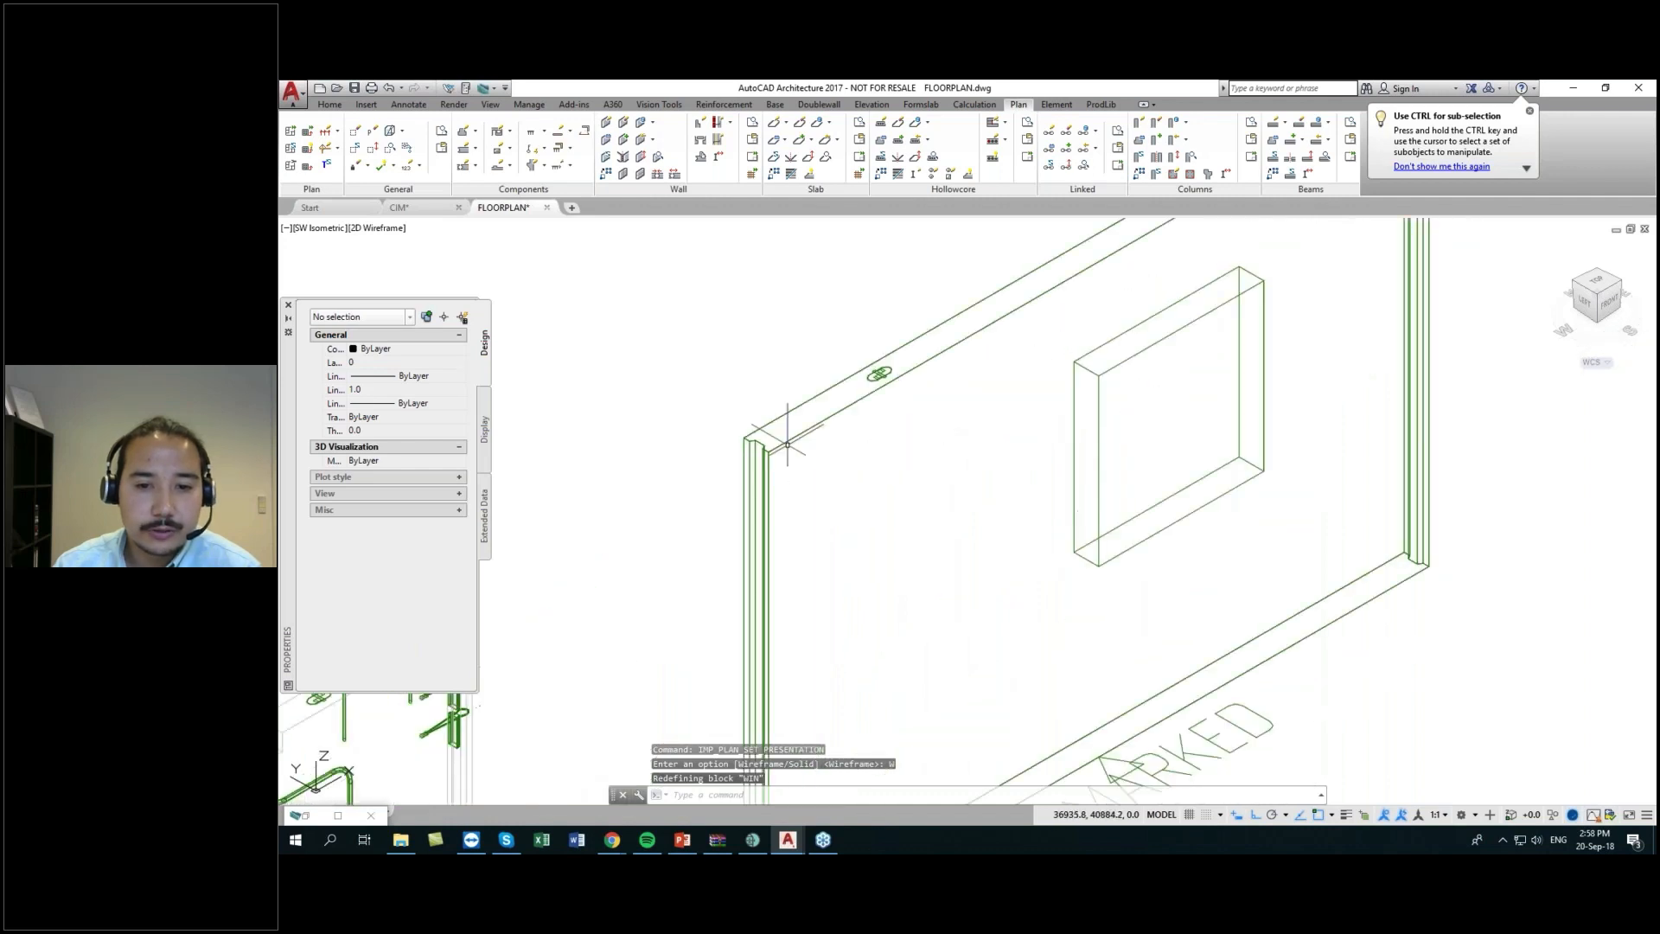
{"action": "scroll", "coordinate": [934, 542], "scroll_direction": "down", "scroll_amount": 3}
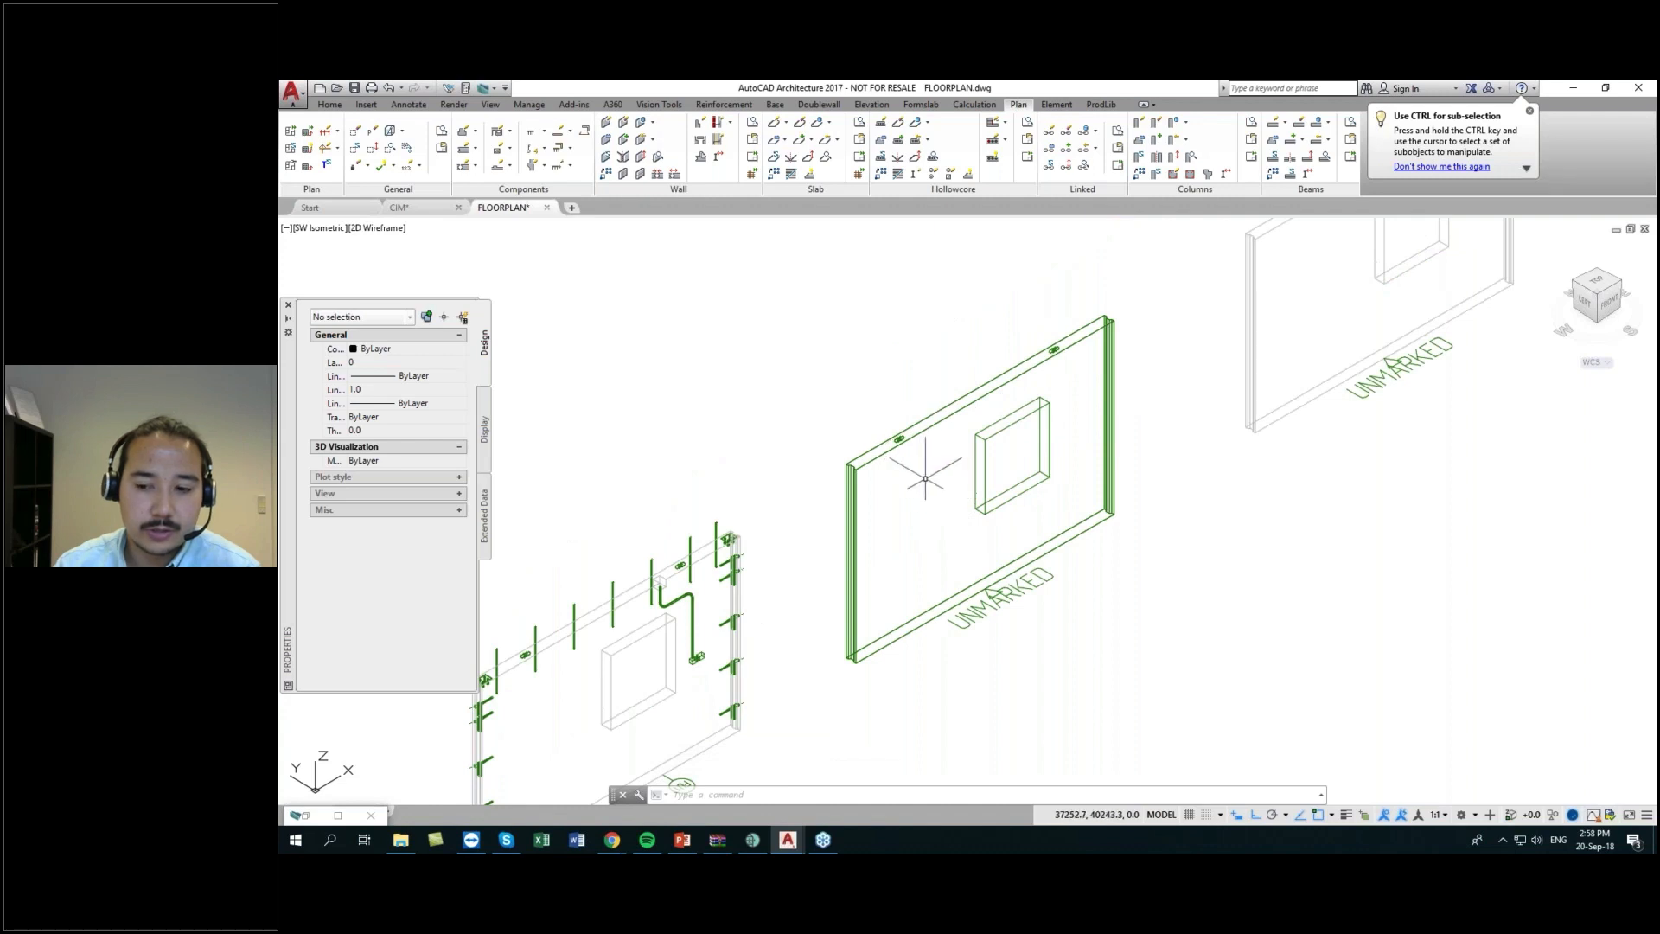
{"action": "middle_click_drag", "start_coordinate": [799, 424], "coordinate": [773, 395]}
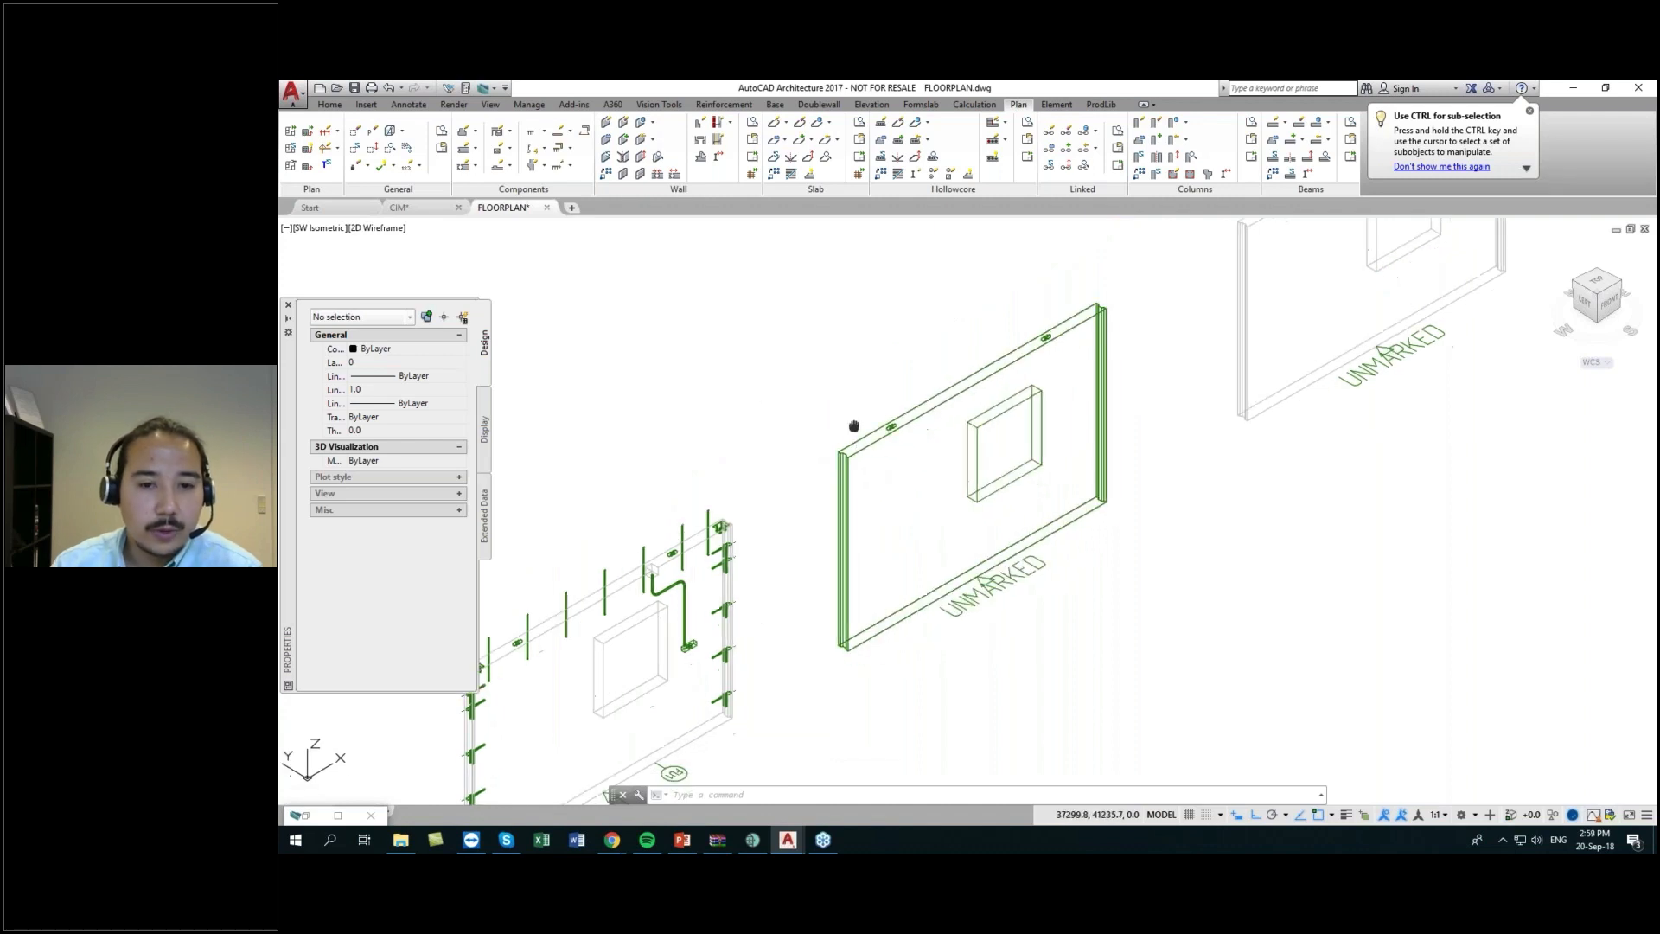
{"action": "left_click", "coordinate": [544, 132]}
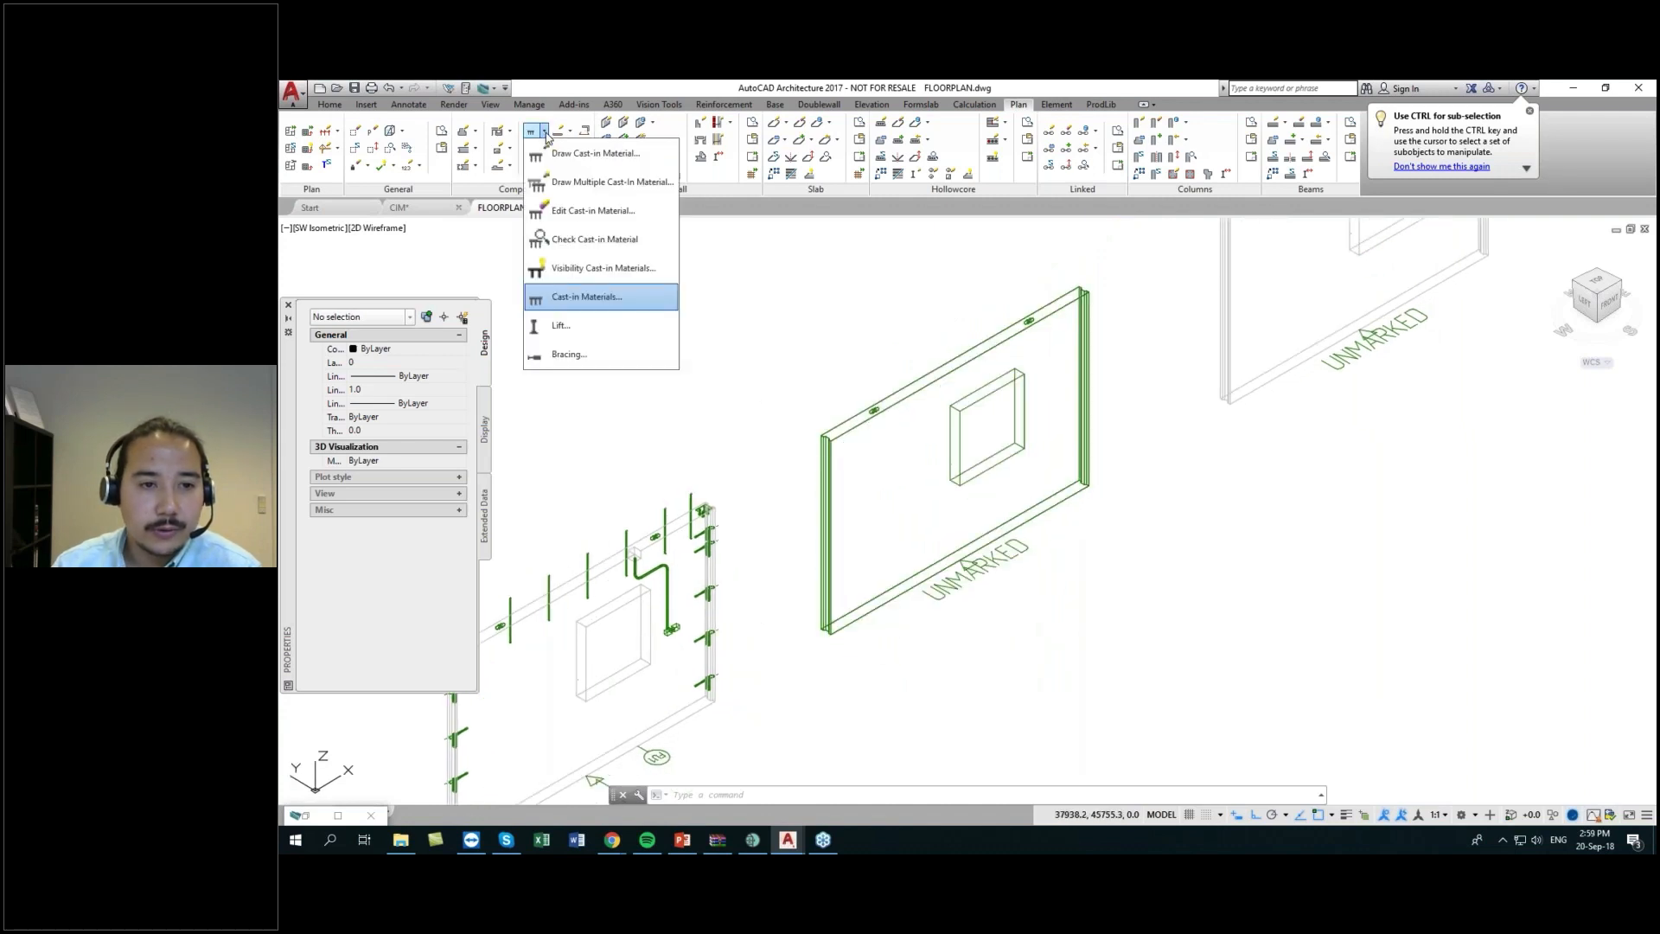
{"action": "left_click", "coordinate": [591, 156]}
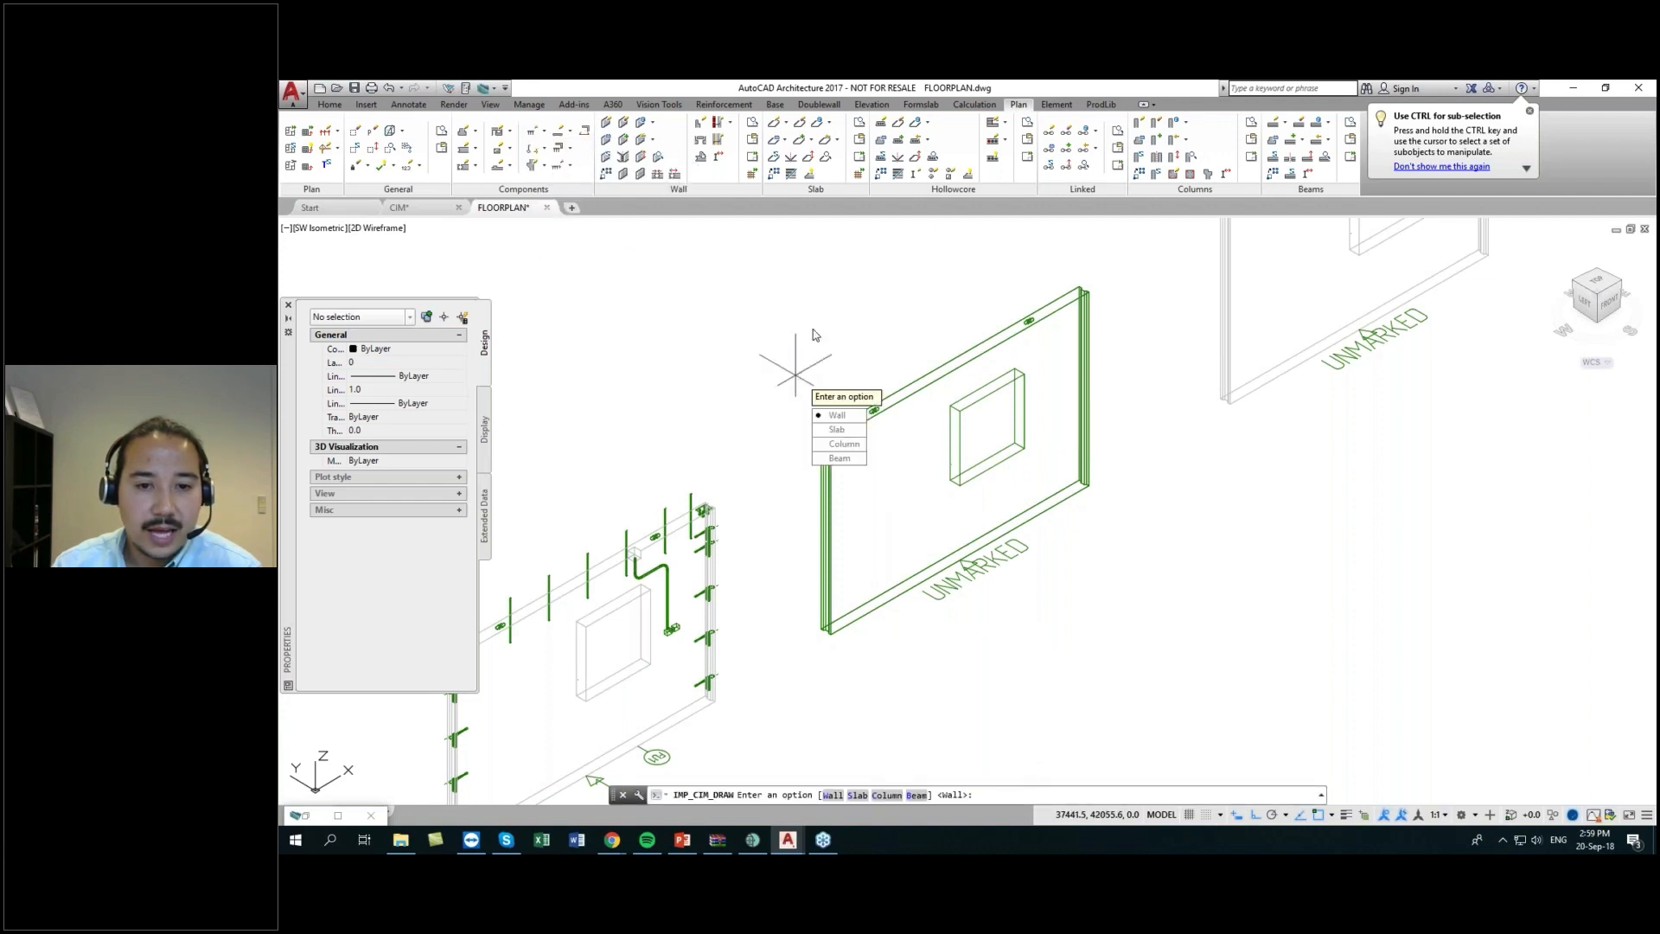
{"action": "left_click", "coordinate": [838, 416]}
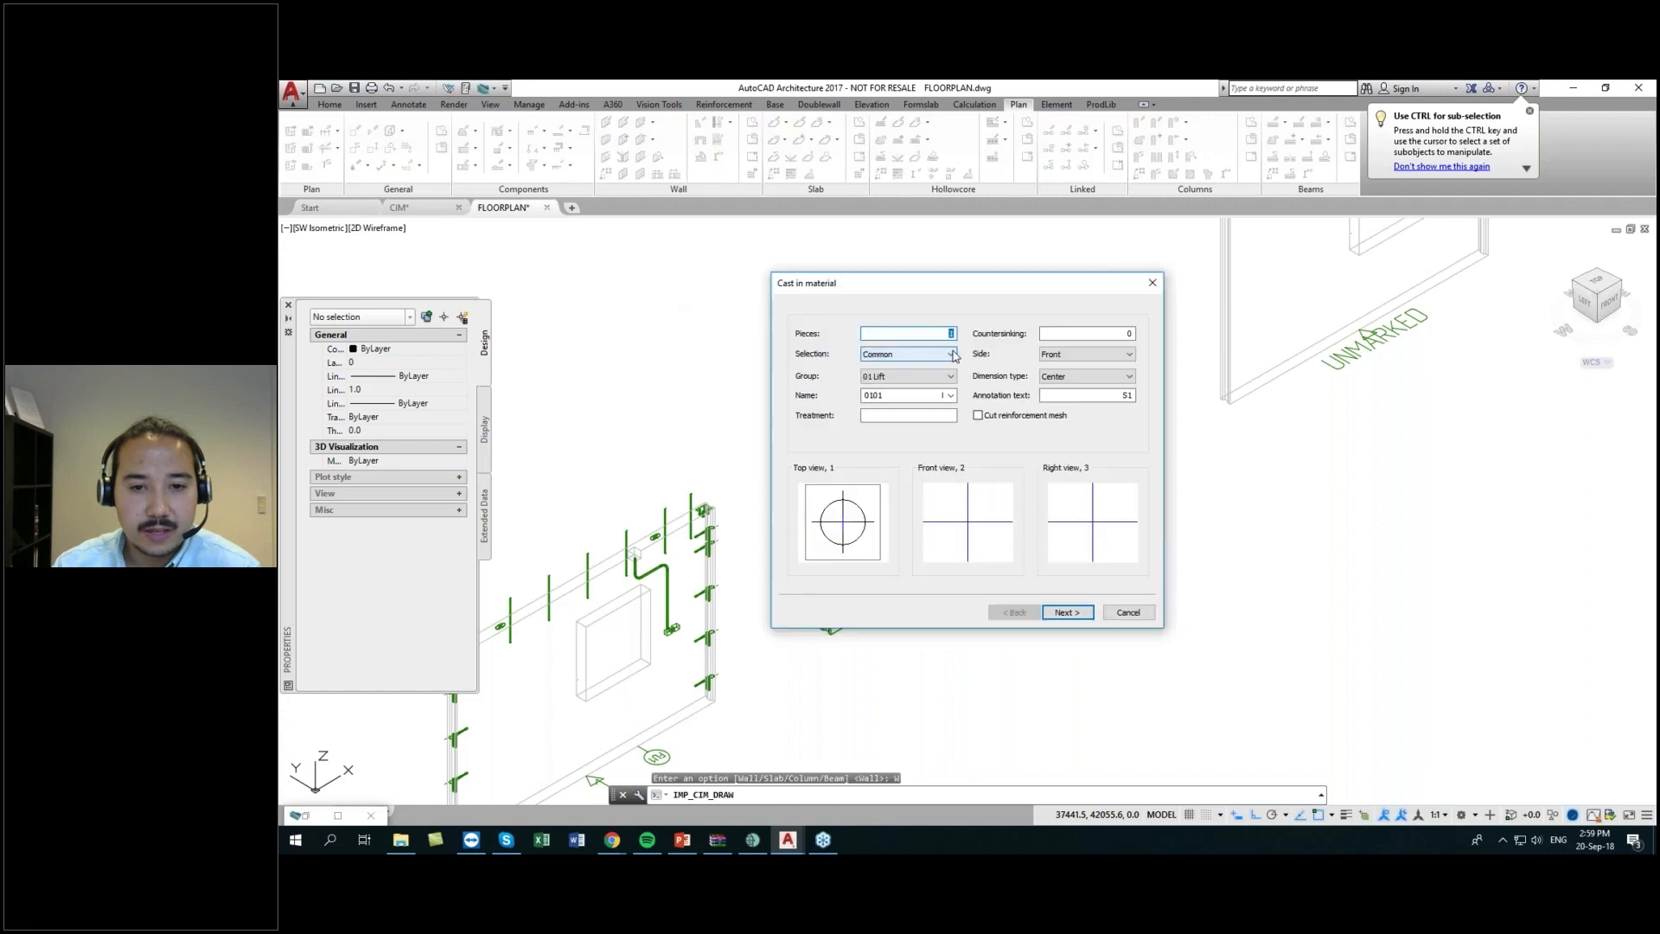
{"action": "left_click", "coordinate": [896, 377]}
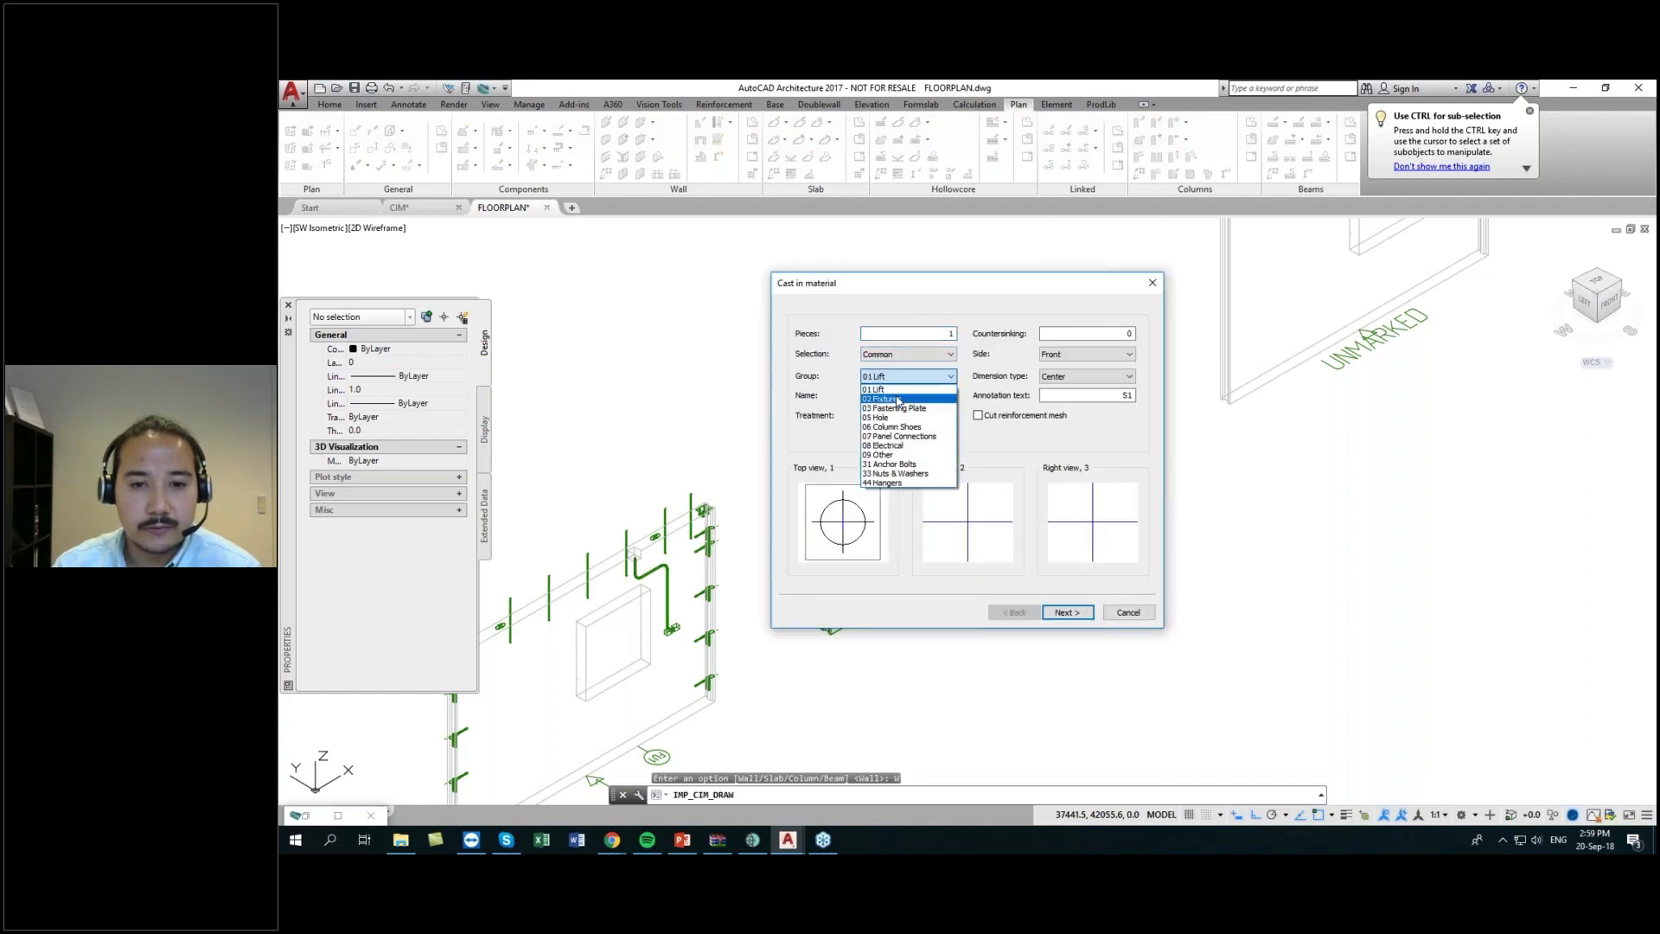
{"action": "left_click", "coordinate": [848, 375]}
{"action": "left_click", "coordinate": [907, 354]}
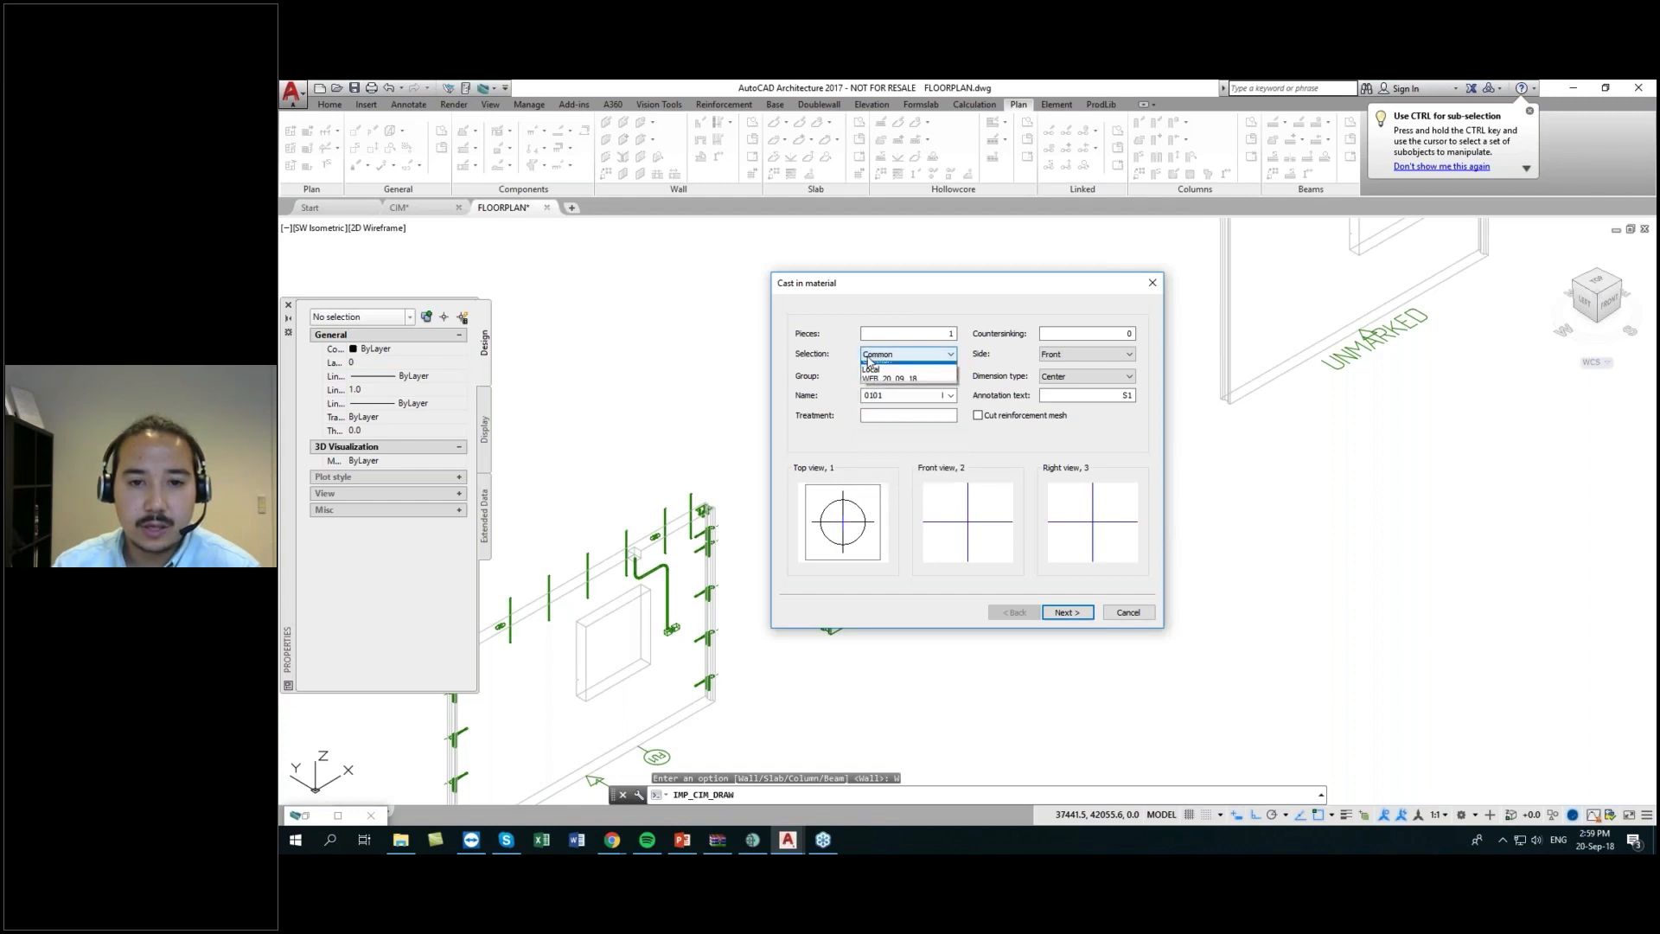
{"action": "left_click", "coordinate": [899, 387]}
- Choose group 03 Fastening Plate and item 0301 as the cast-in material
{"action": "left_click", "coordinate": [929, 378]}
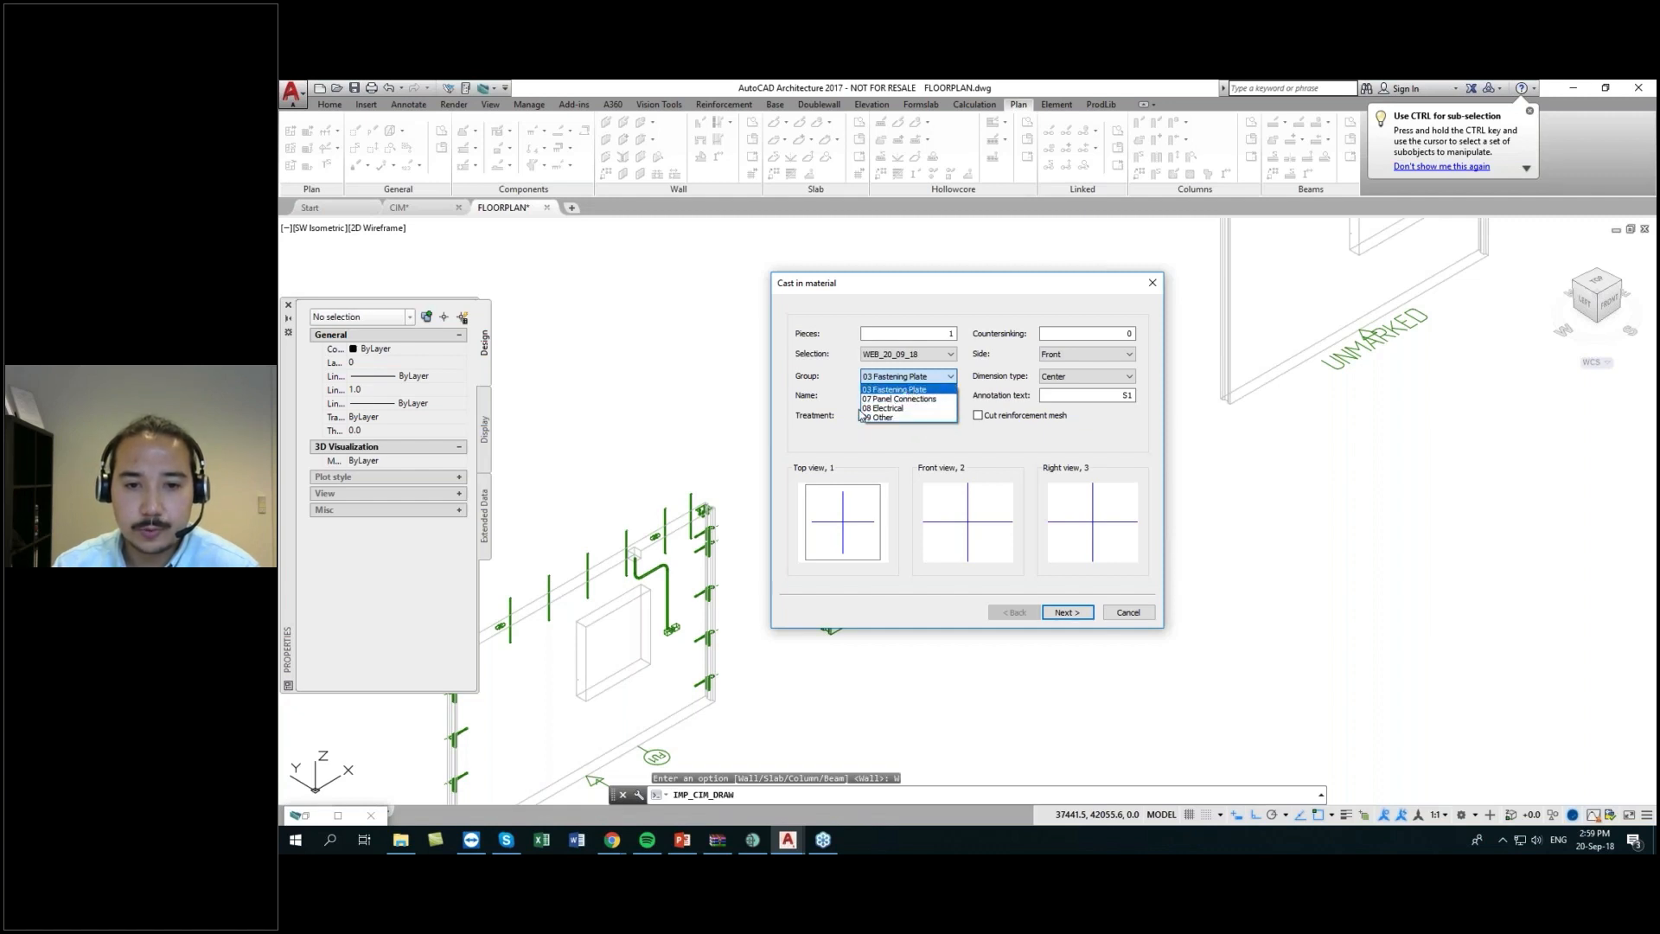
{"action": "left_click", "coordinate": [908, 378]}
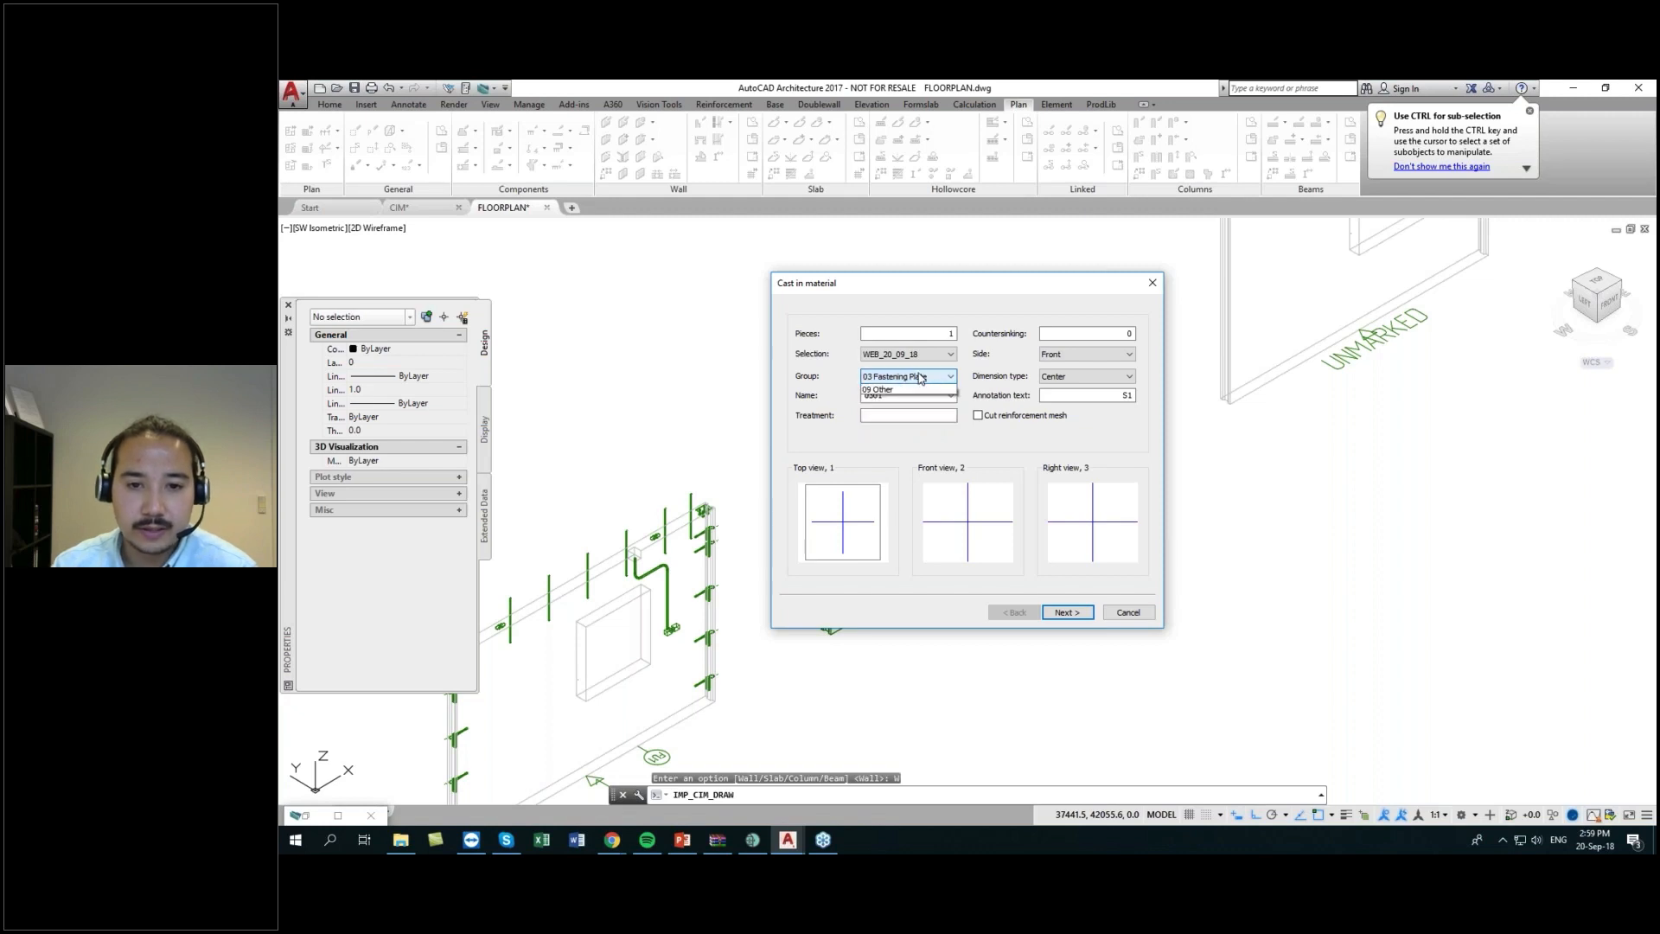
{"action": "left_click", "coordinate": [908, 378]}
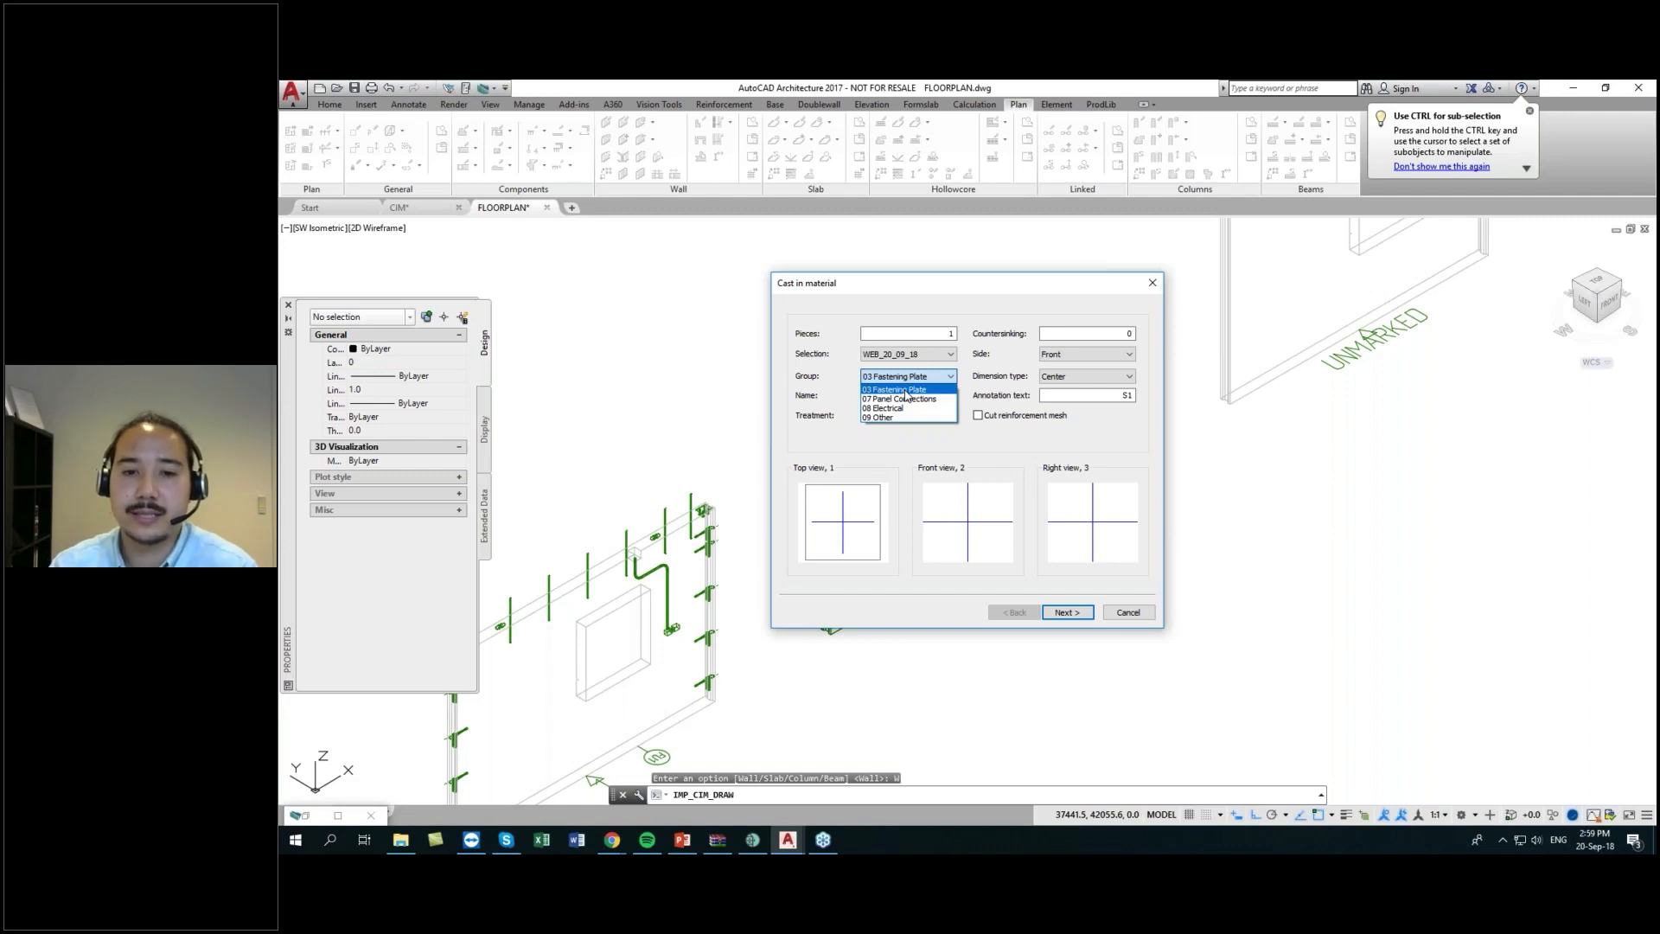
{"action": "left_click", "coordinate": [921, 390]}
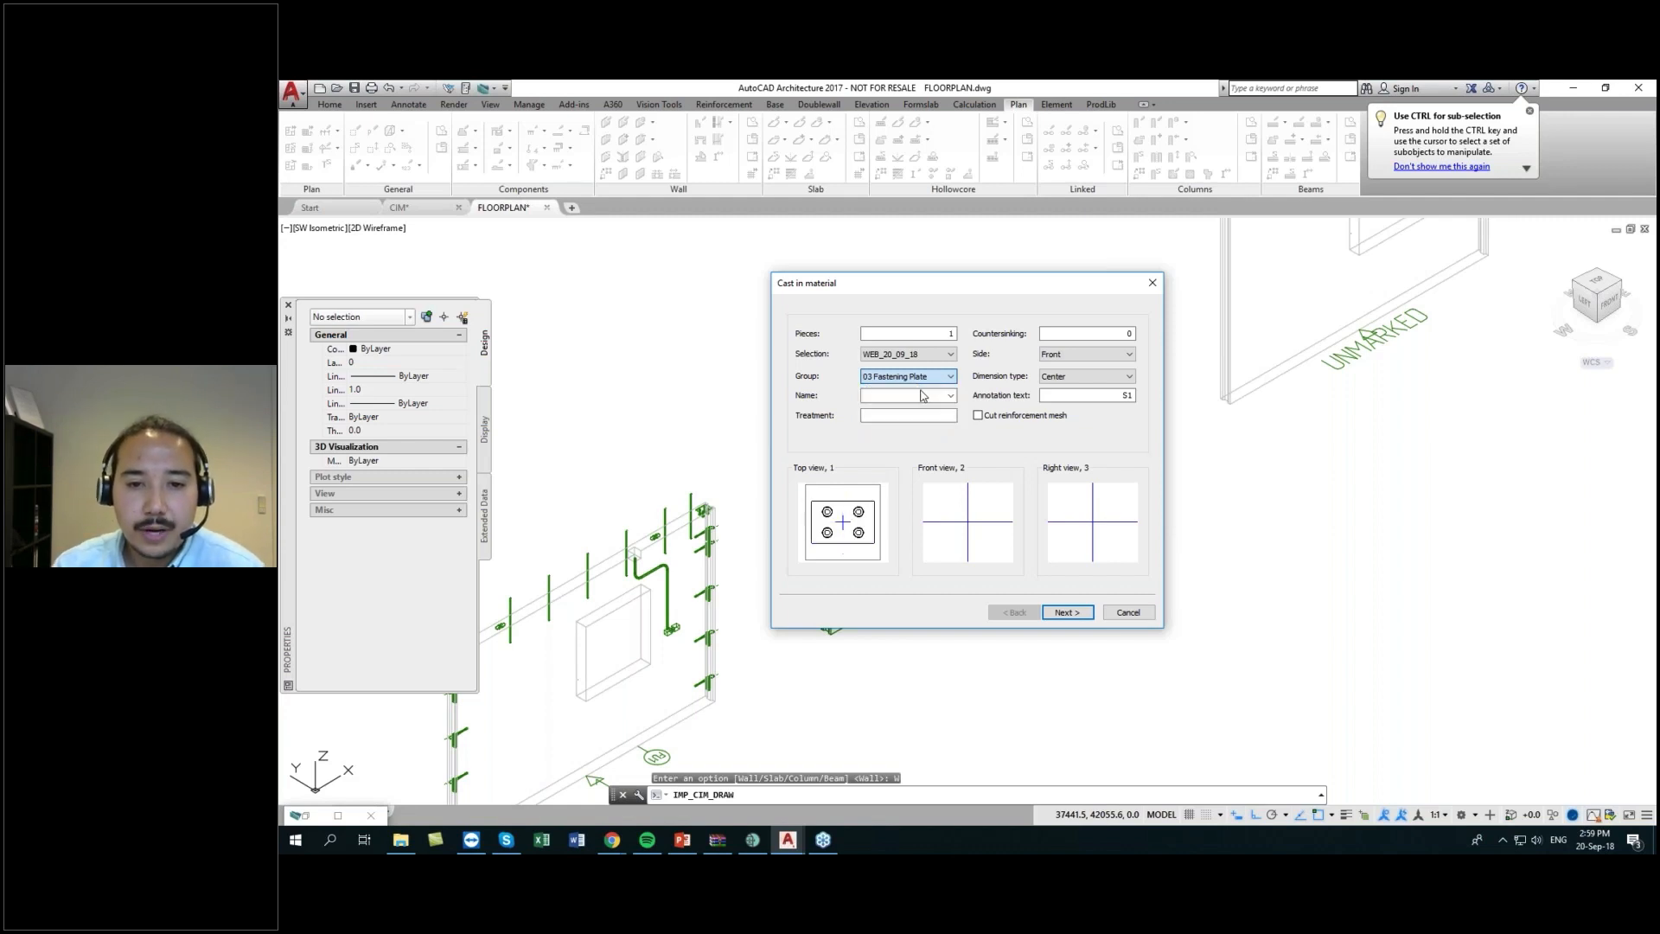
{"action": "left_click", "coordinate": [950, 396]}
{"action": "left_click", "coordinate": [931, 409]}
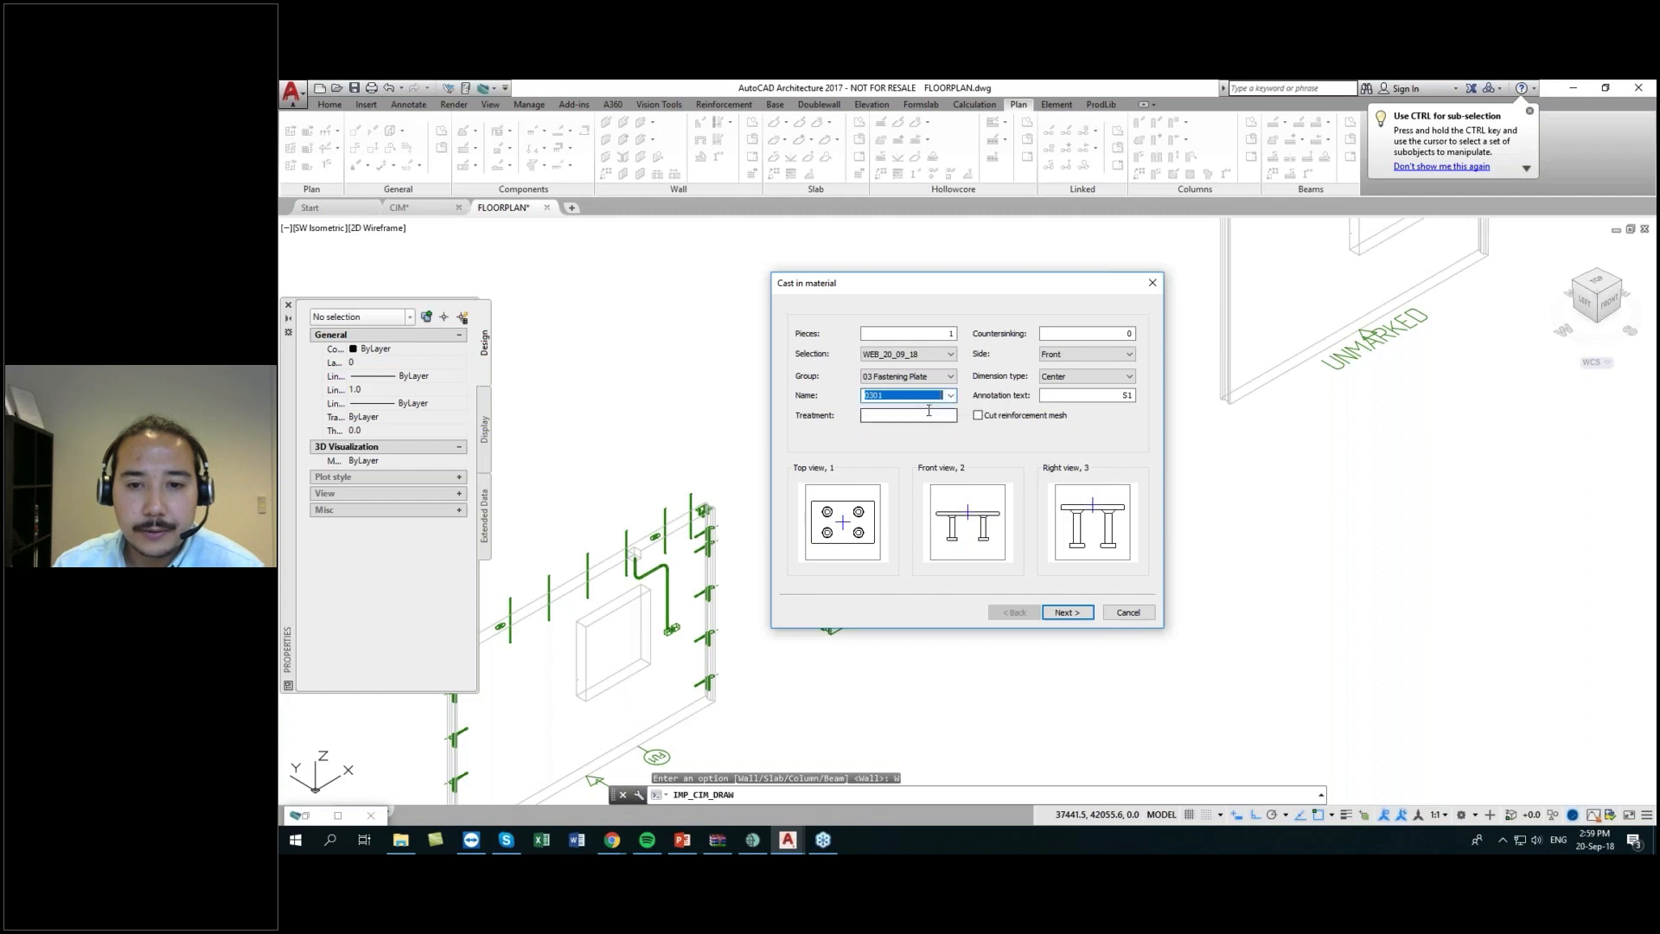
- Assign the fastening plate to the Top side with dimension type Only in X-dir, and continue to the floor plan drawing settings
{"action": "left_click", "coordinate": [1086, 356]}
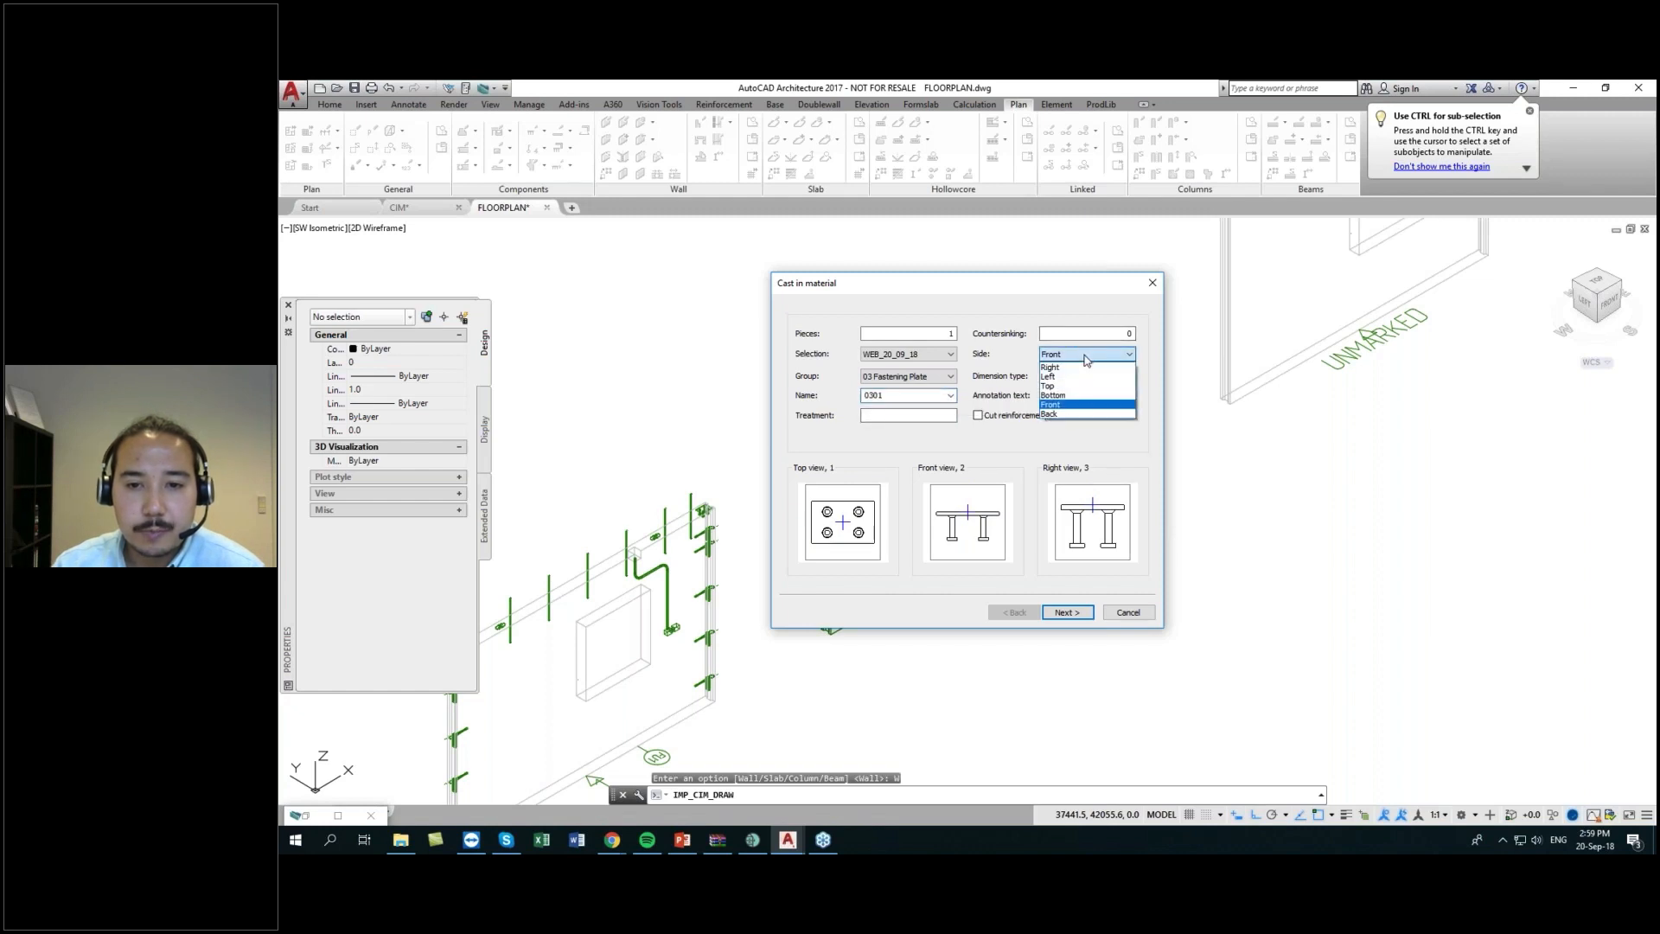
{"action": "left_click", "coordinate": [1057, 386]}
{"action": "left_click", "coordinate": [1055, 378]}
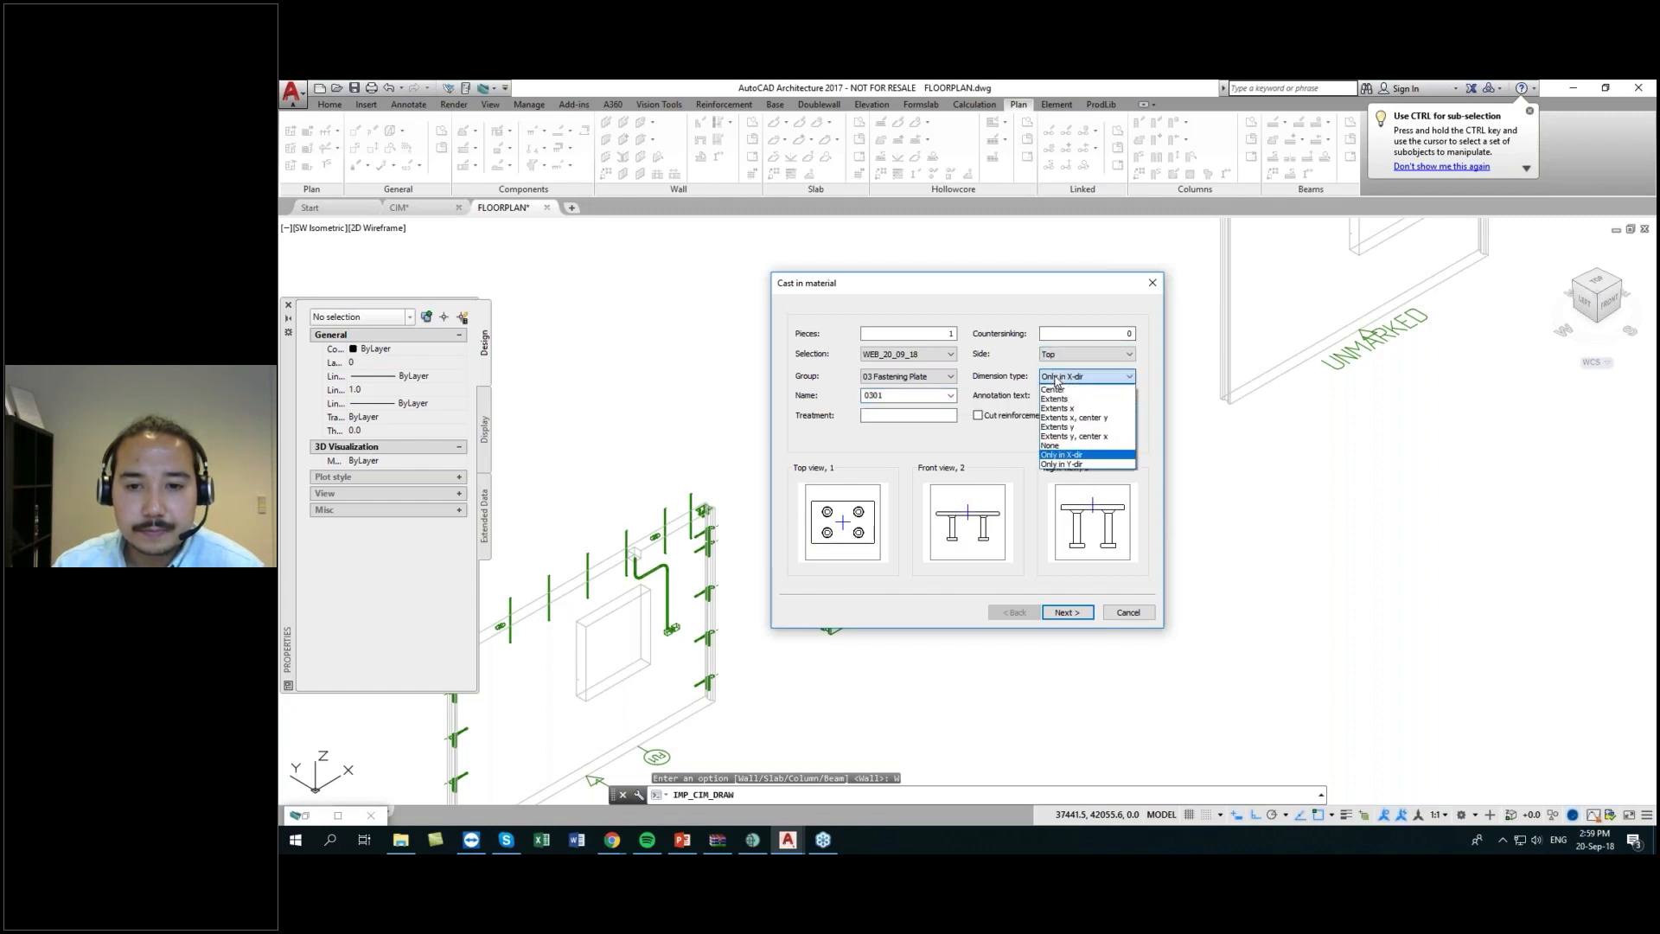
{"action": "left_click", "coordinate": [1068, 454]}
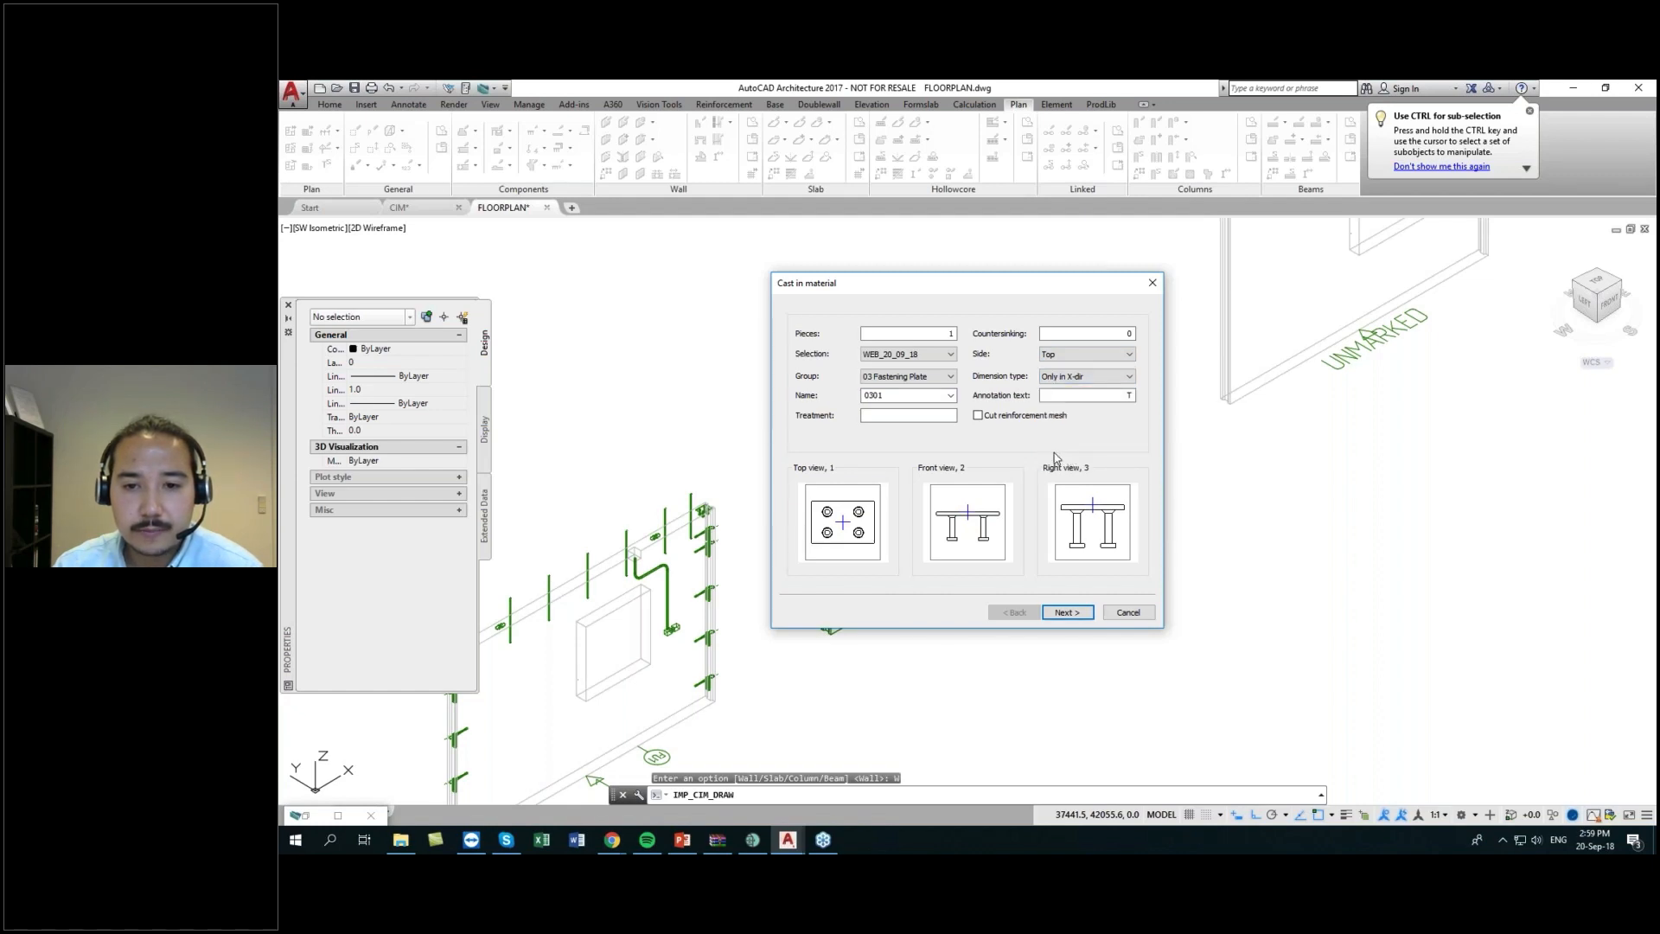
{"action": "left_click", "coordinate": [1072, 613]}
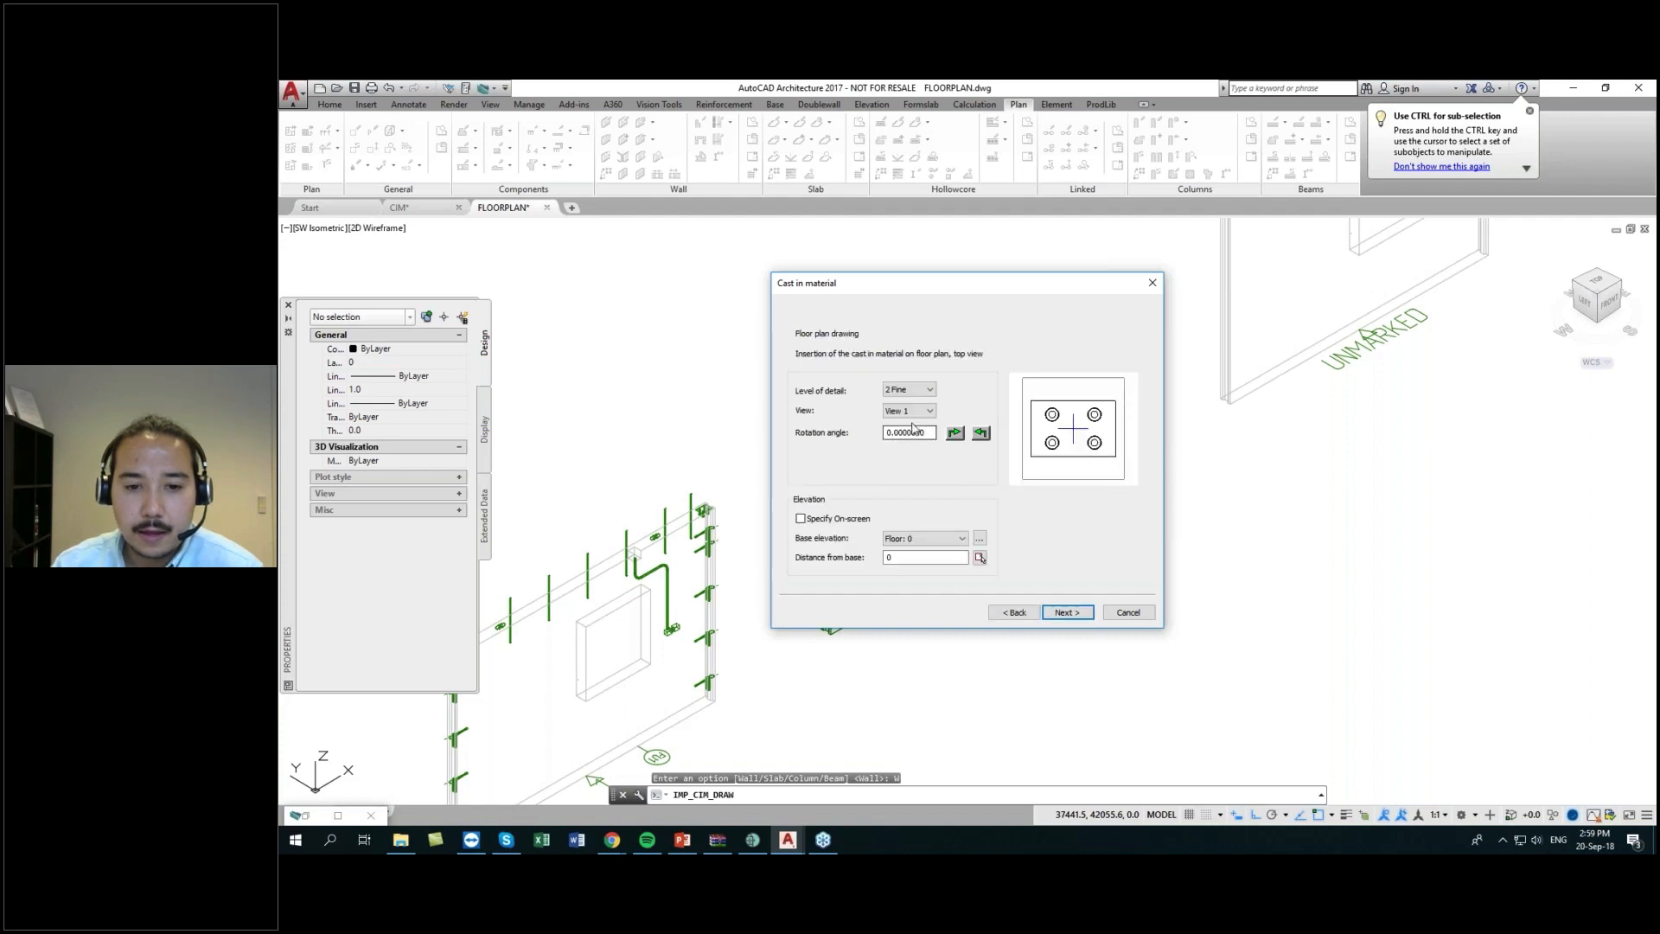
- Set the plate's distance from base to 2600 and compare floor plan View 6 with View 1, leaving View 1 selected
{"action": "left_click_drag", "start_coordinate": [918, 556], "coordinate": [879, 562]}
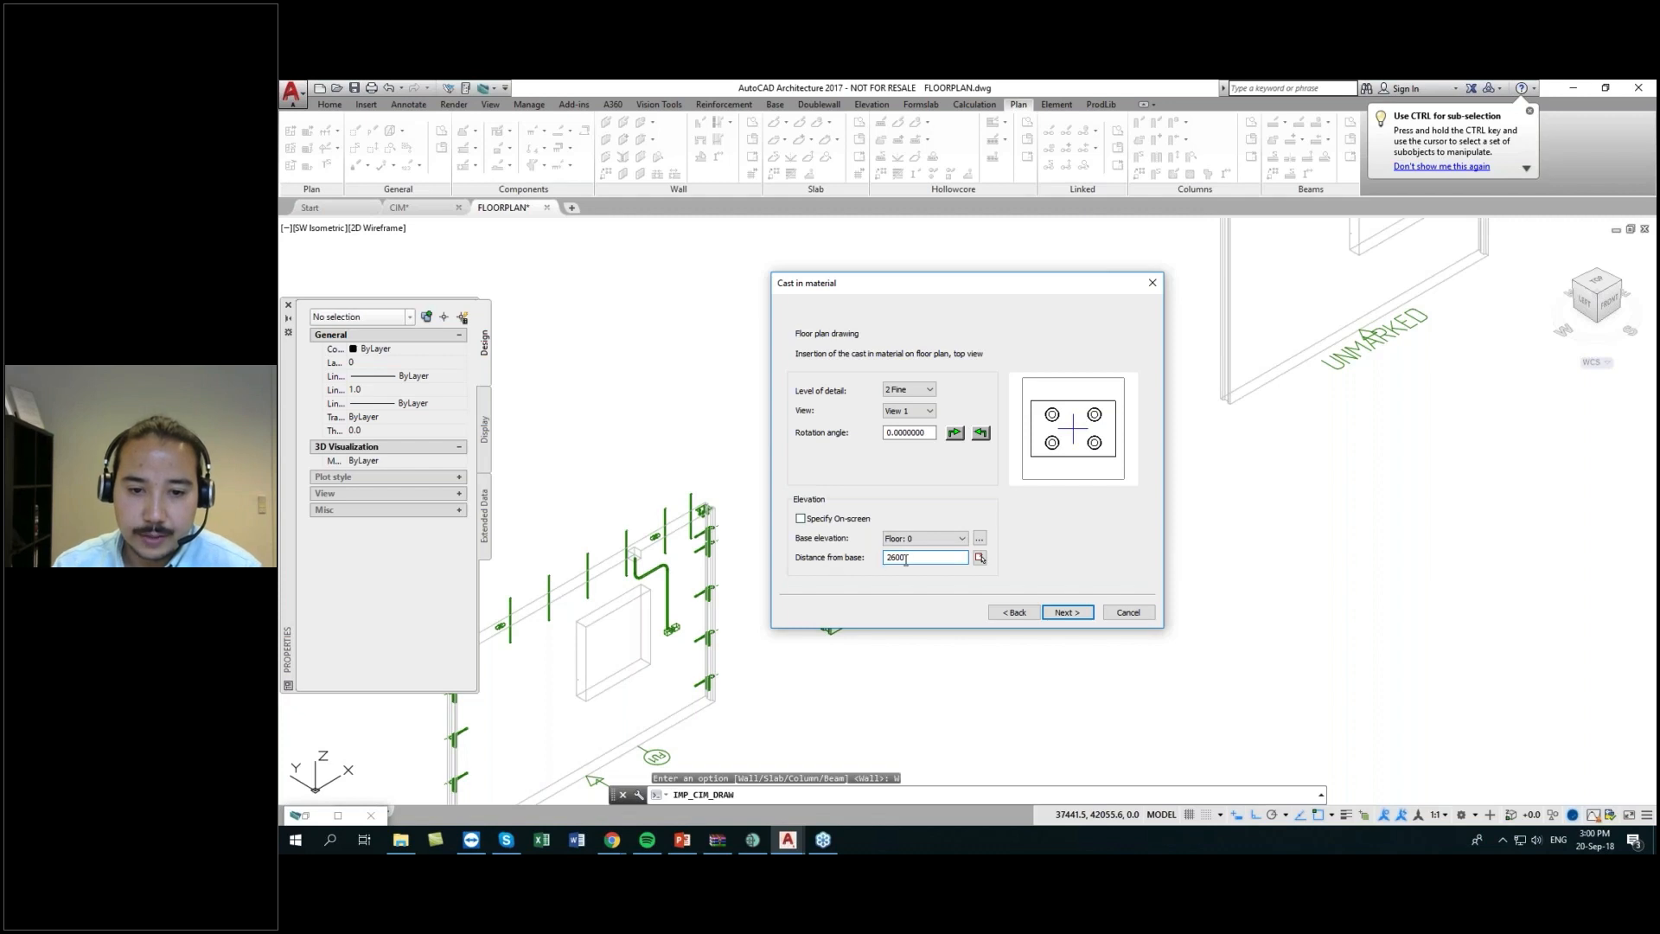
{"action": "mouse_move", "coordinate": [906, 286]}
{"action": "left_mouse_down"}
{"action": "mouse_move", "coordinate": [1069, 284]}
{"action": "mouse_move", "coordinate": [868, 262]}
{"action": "mouse_move", "coordinate": [883, 261]}
{"action": "left_mouse_up"}
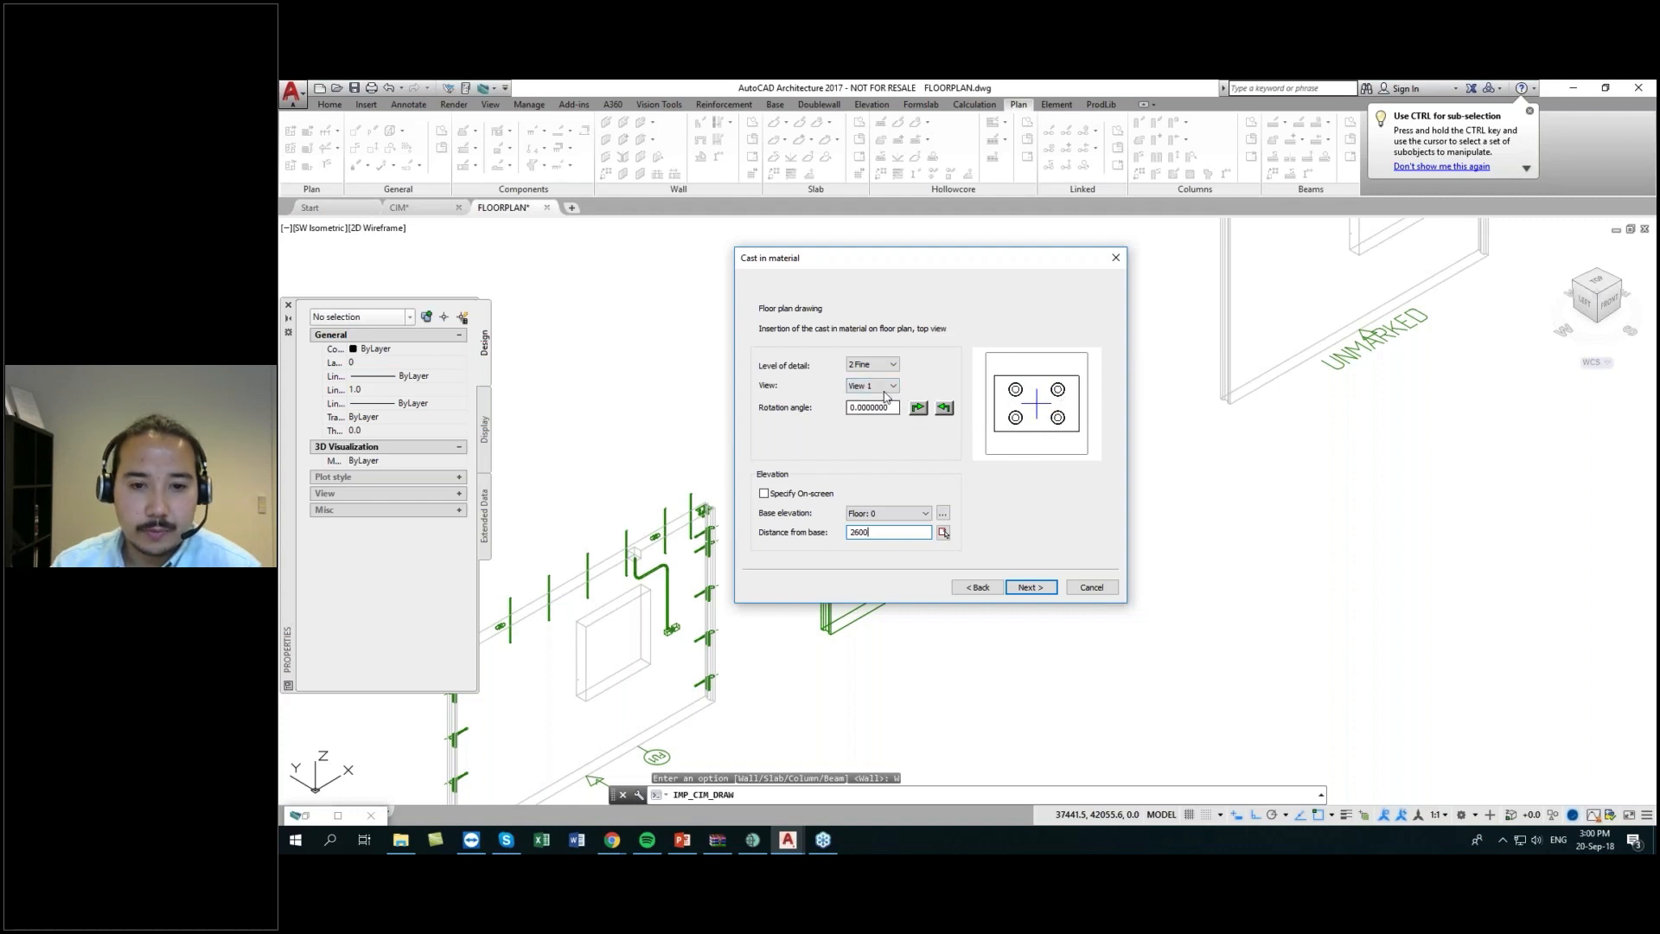
{"action": "left_click", "coordinate": [872, 385]}
{"action": "left_click", "coordinate": [869, 445]}
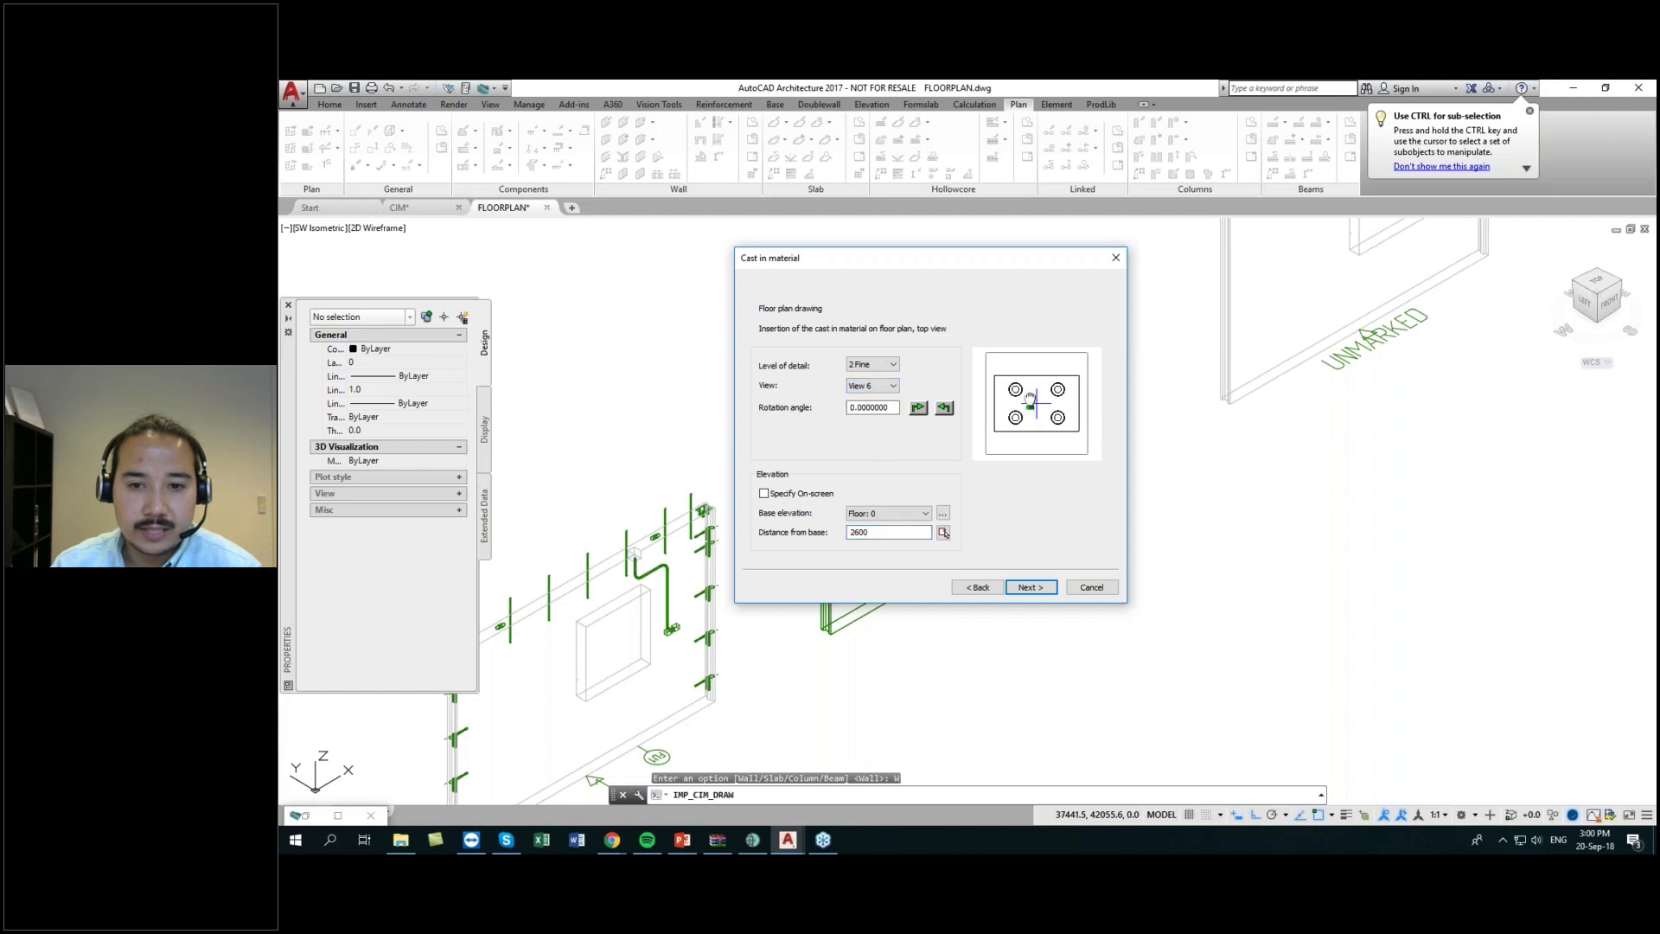
{"action": "left_click", "coordinate": [872, 385]}
{"action": "left_click", "coordinate": [871, 399]}
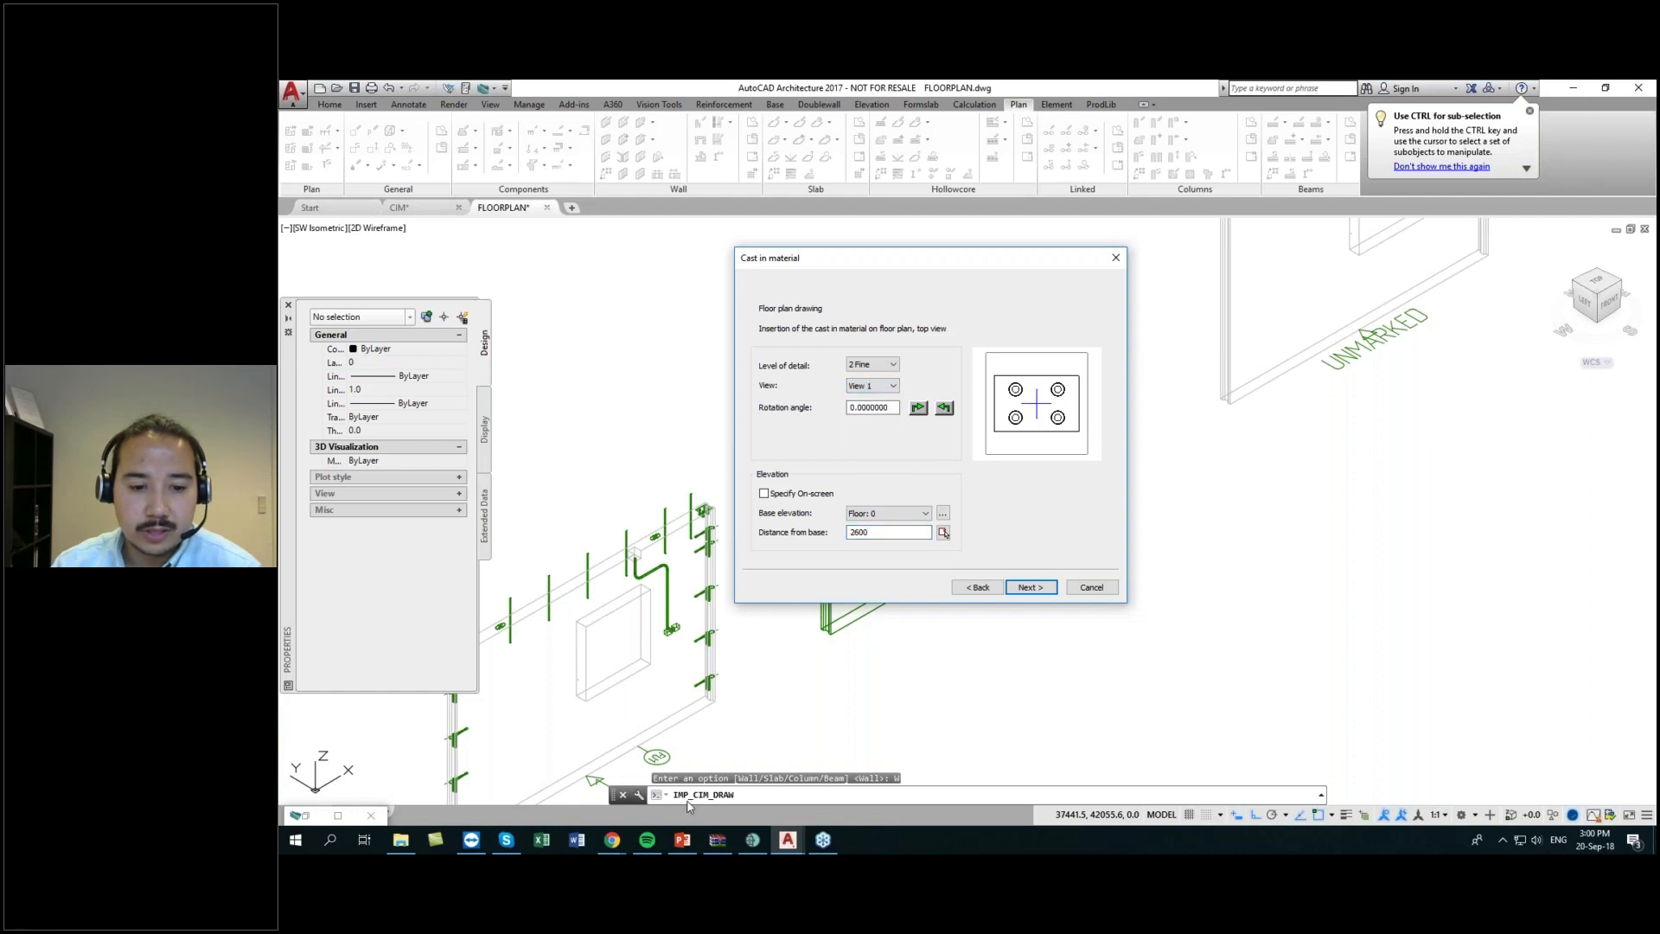
- Switch to PowerPoint, examine the view numbering on the Introduction to Cast In Material slide, and return to the drawing
{"action": "left_click", "coordinate": [683, 840]}
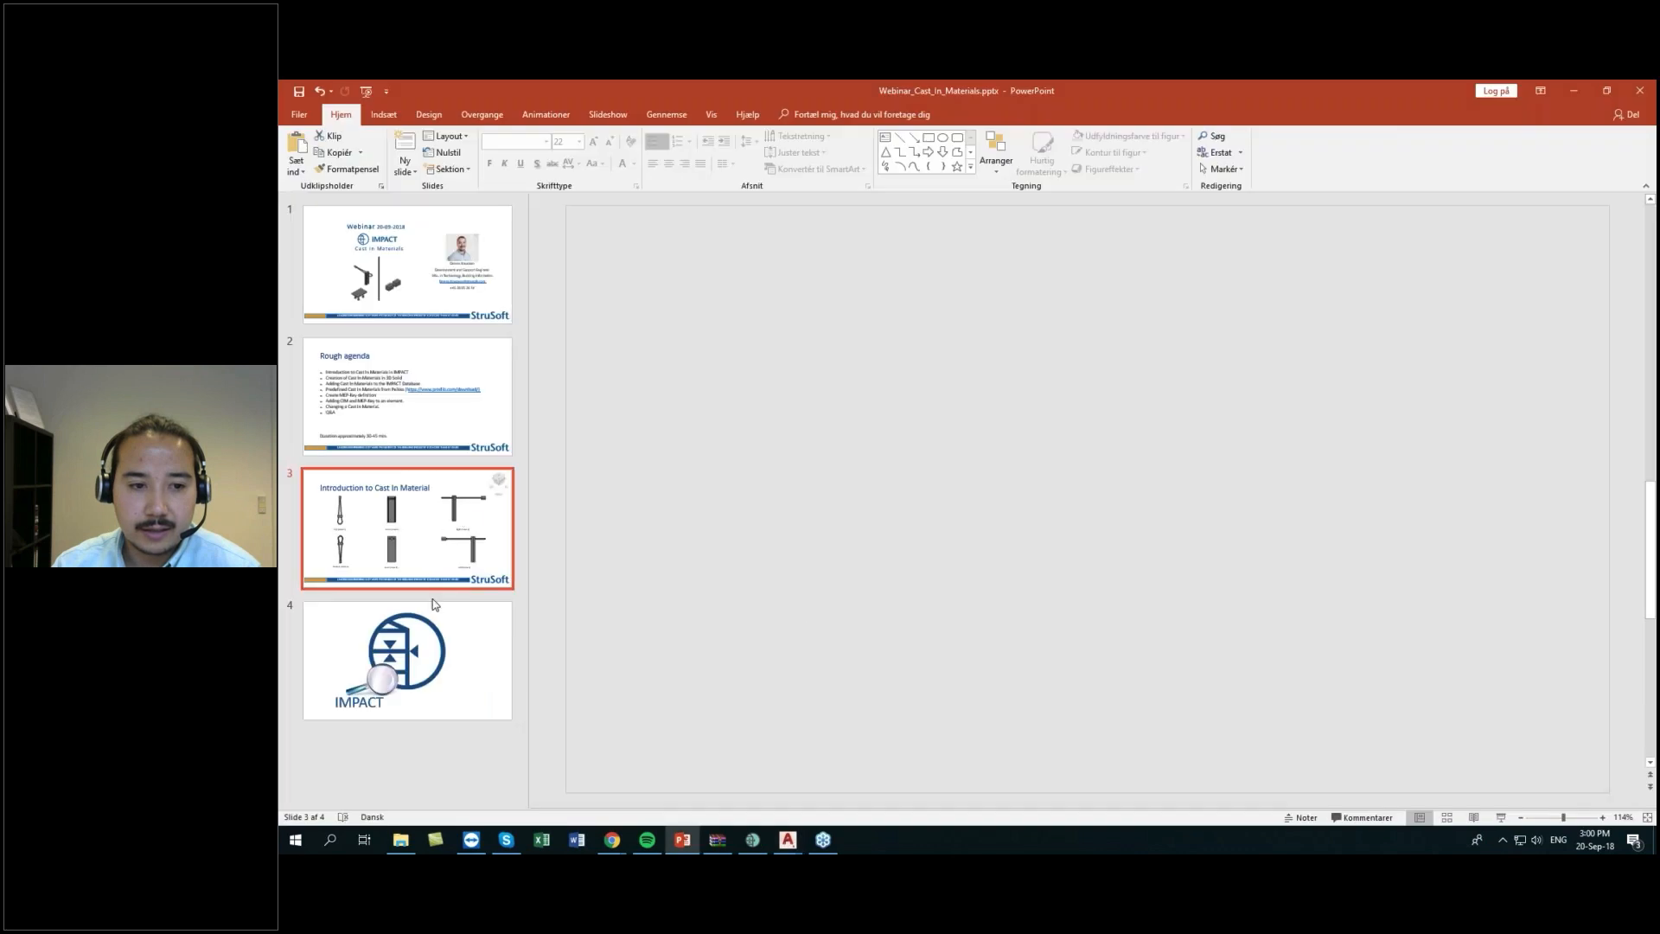
{"action": "key", "text": "Down"}
{"action": "left_click", "coordinate": [452, 568]}
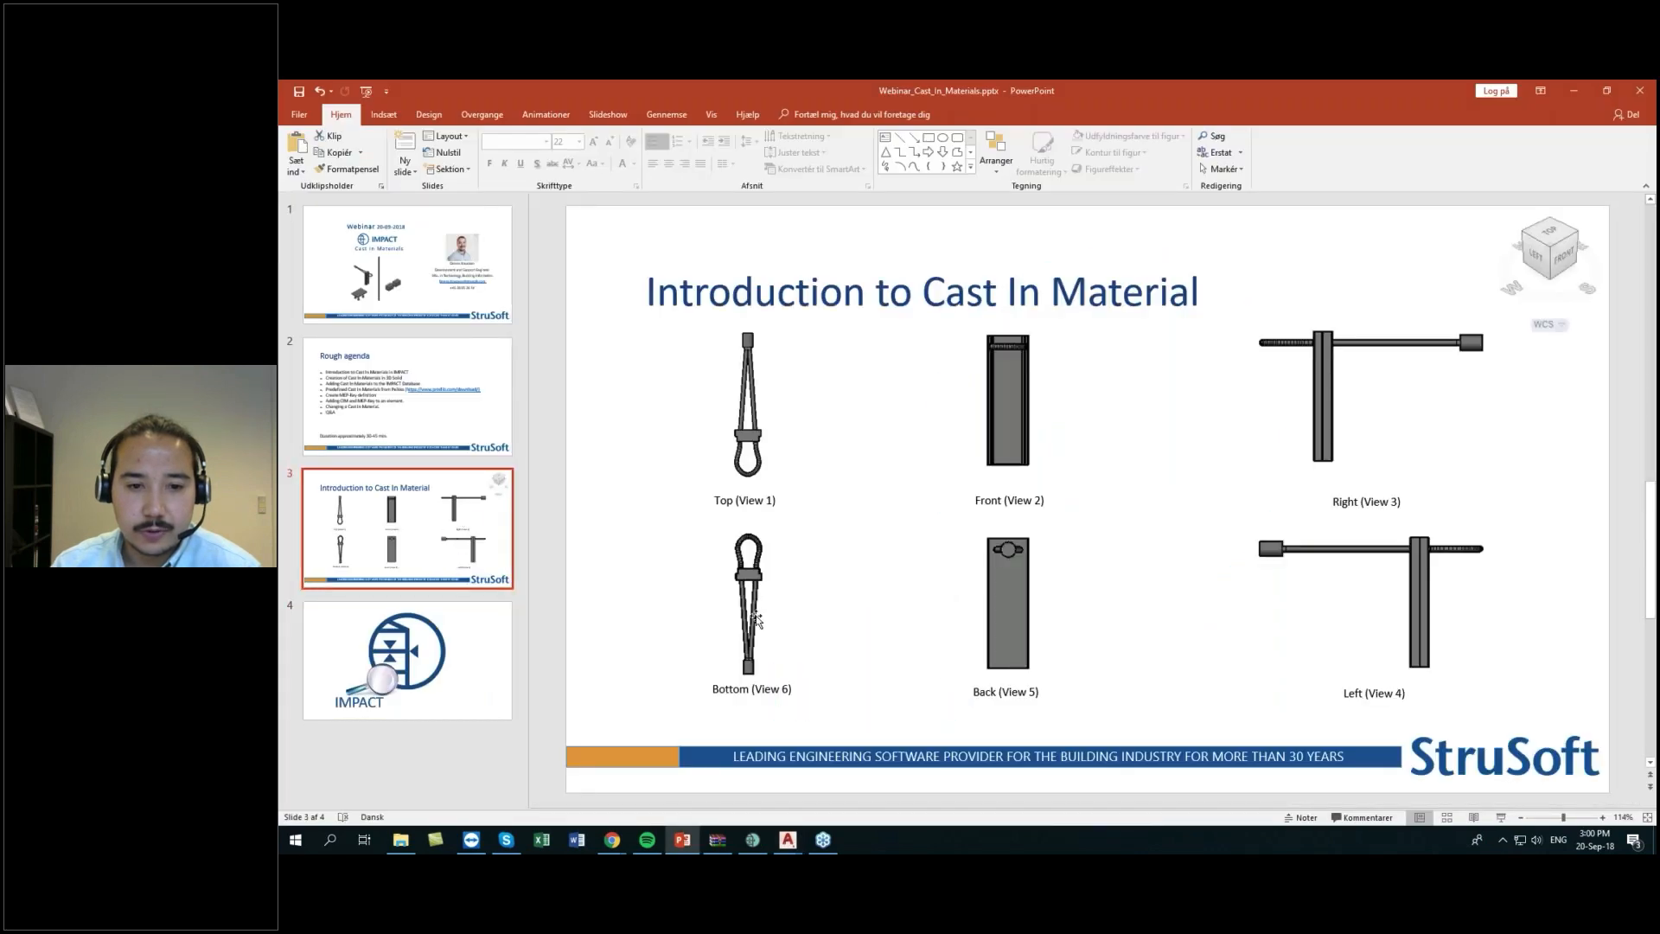
{"action": "left_click", "coordinate": [1571, 91]}
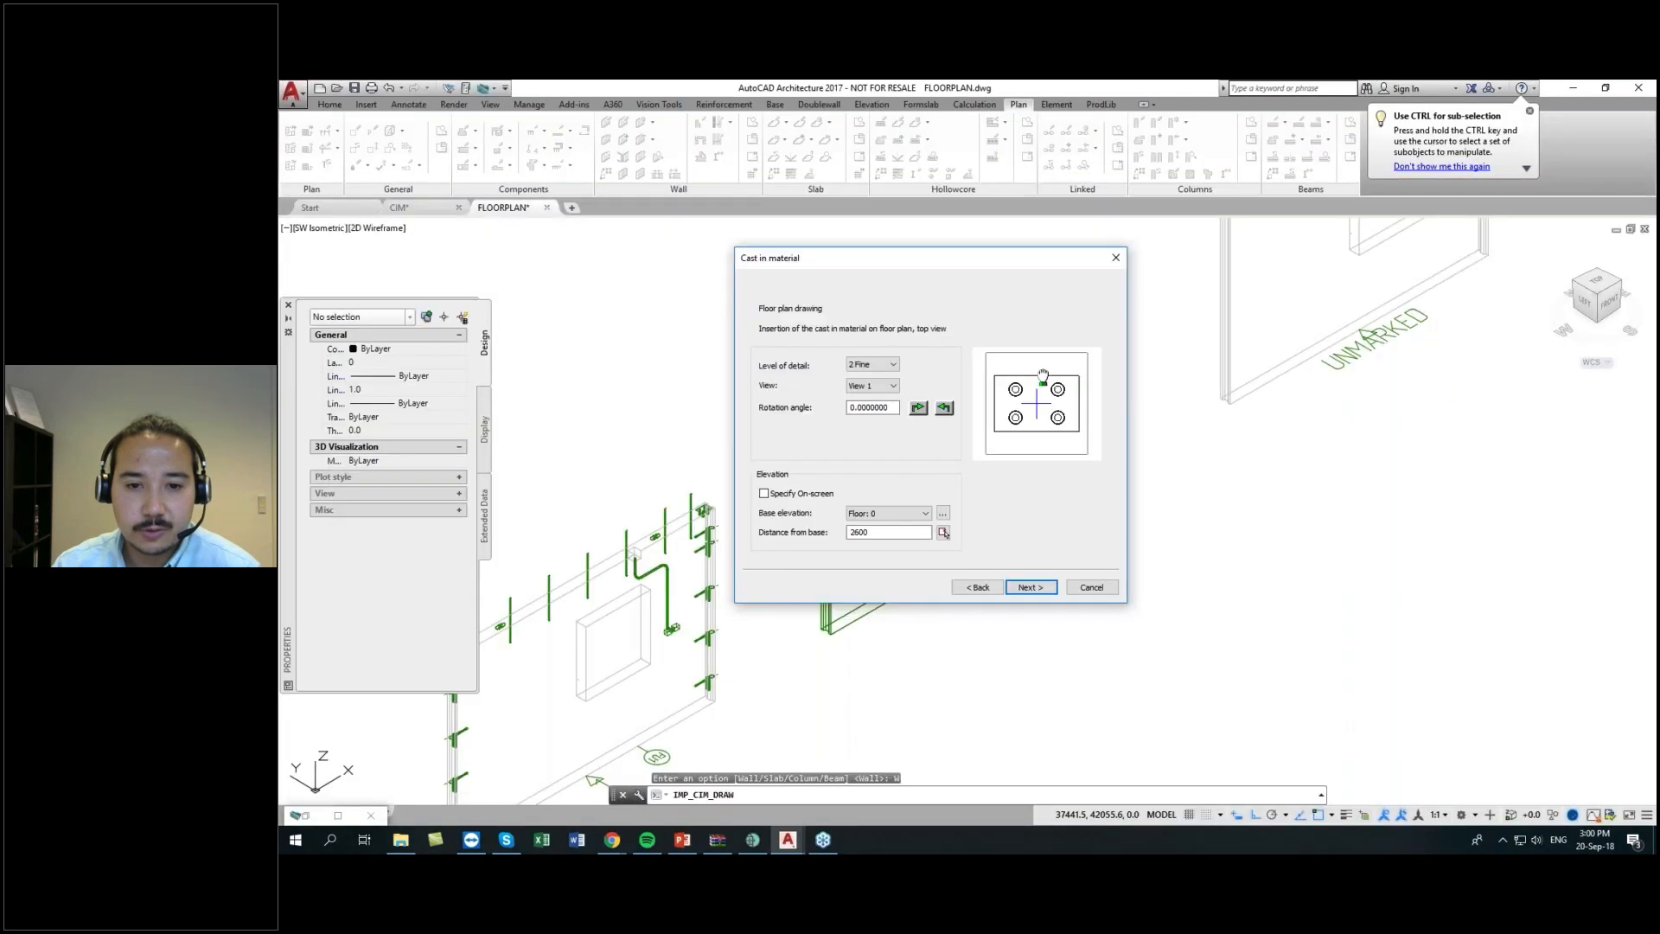
- Keep View 1 for the floor plan insertion and accept the shop drawing settings to finish the cast-in material setup
{"action": "left_click", "coordinate": [887, 388]}
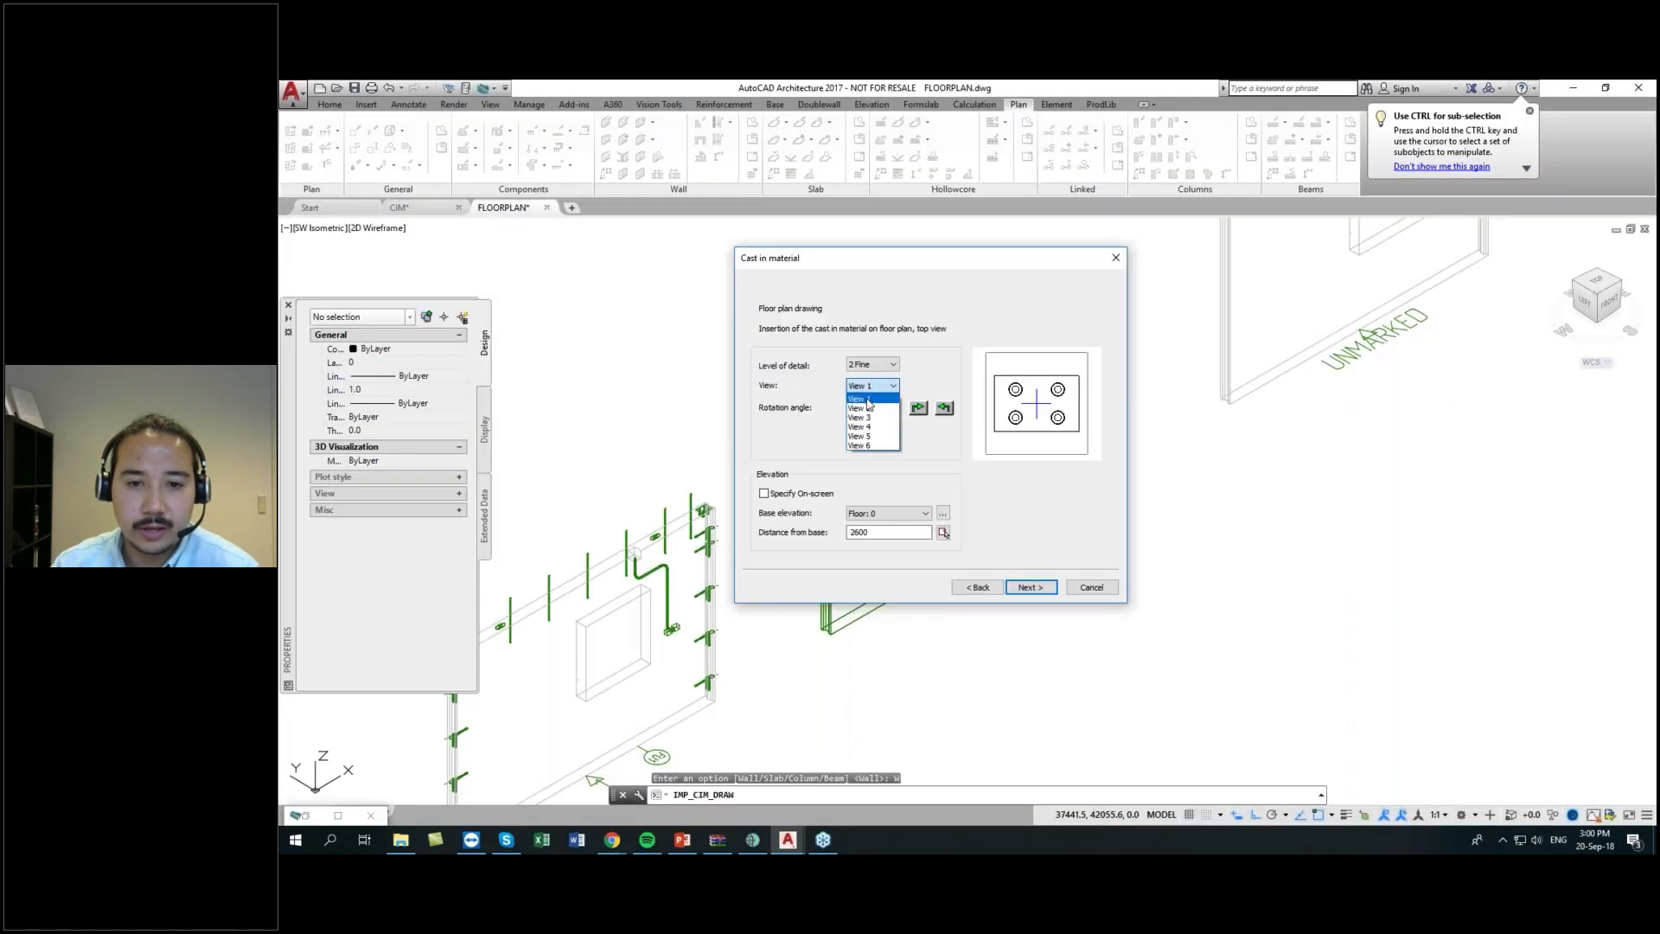
{"action": "left_click", "coordinate": [868, 400]}
{"action": "left_click", "coordinate": [876, 388]}
{"action": "left_click", "coordinate": [869, 399]}
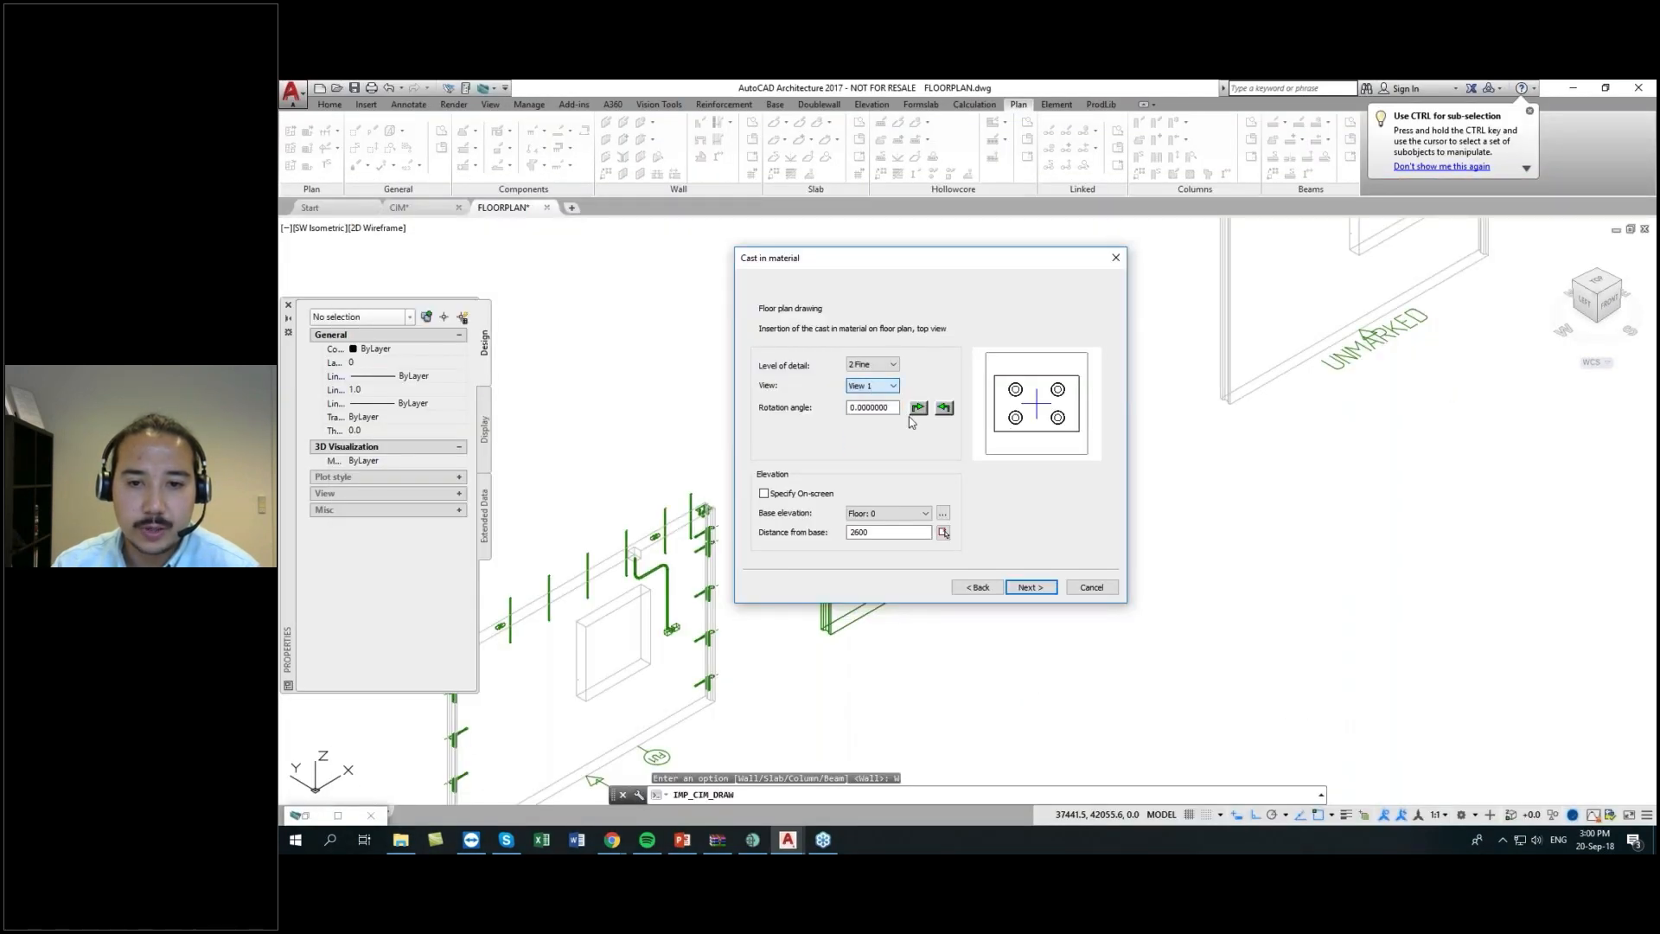
{"action": "left_click", "coordinate": [1031, 587]}
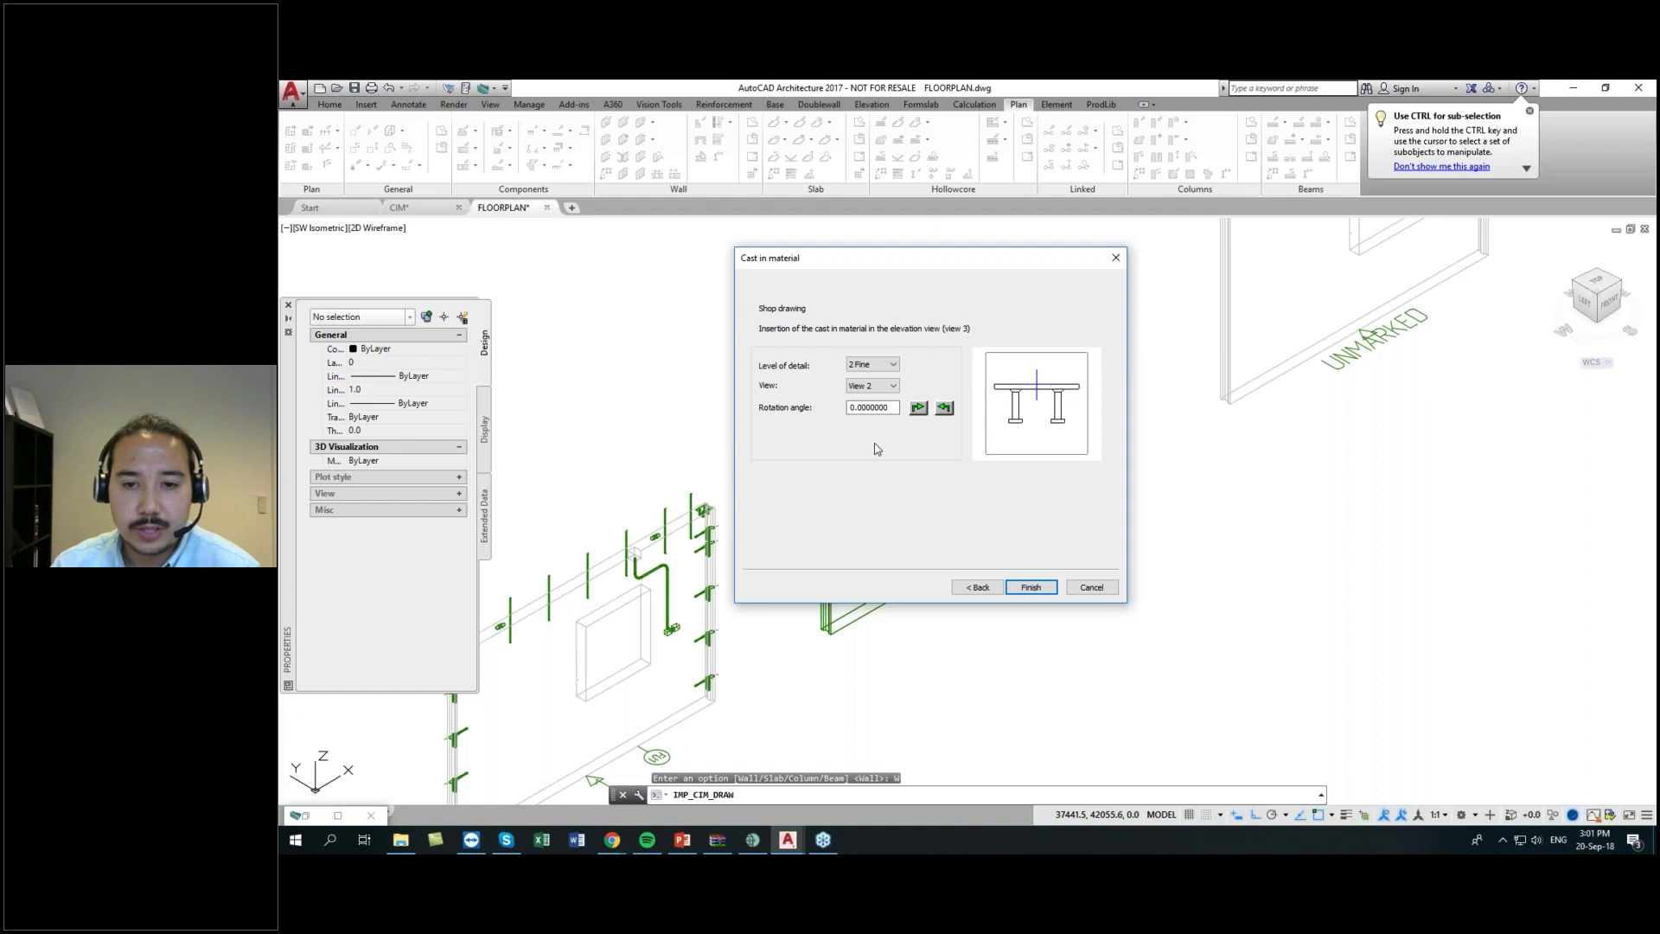
{"action": "left_click", "coordinate": [1031, 587]}
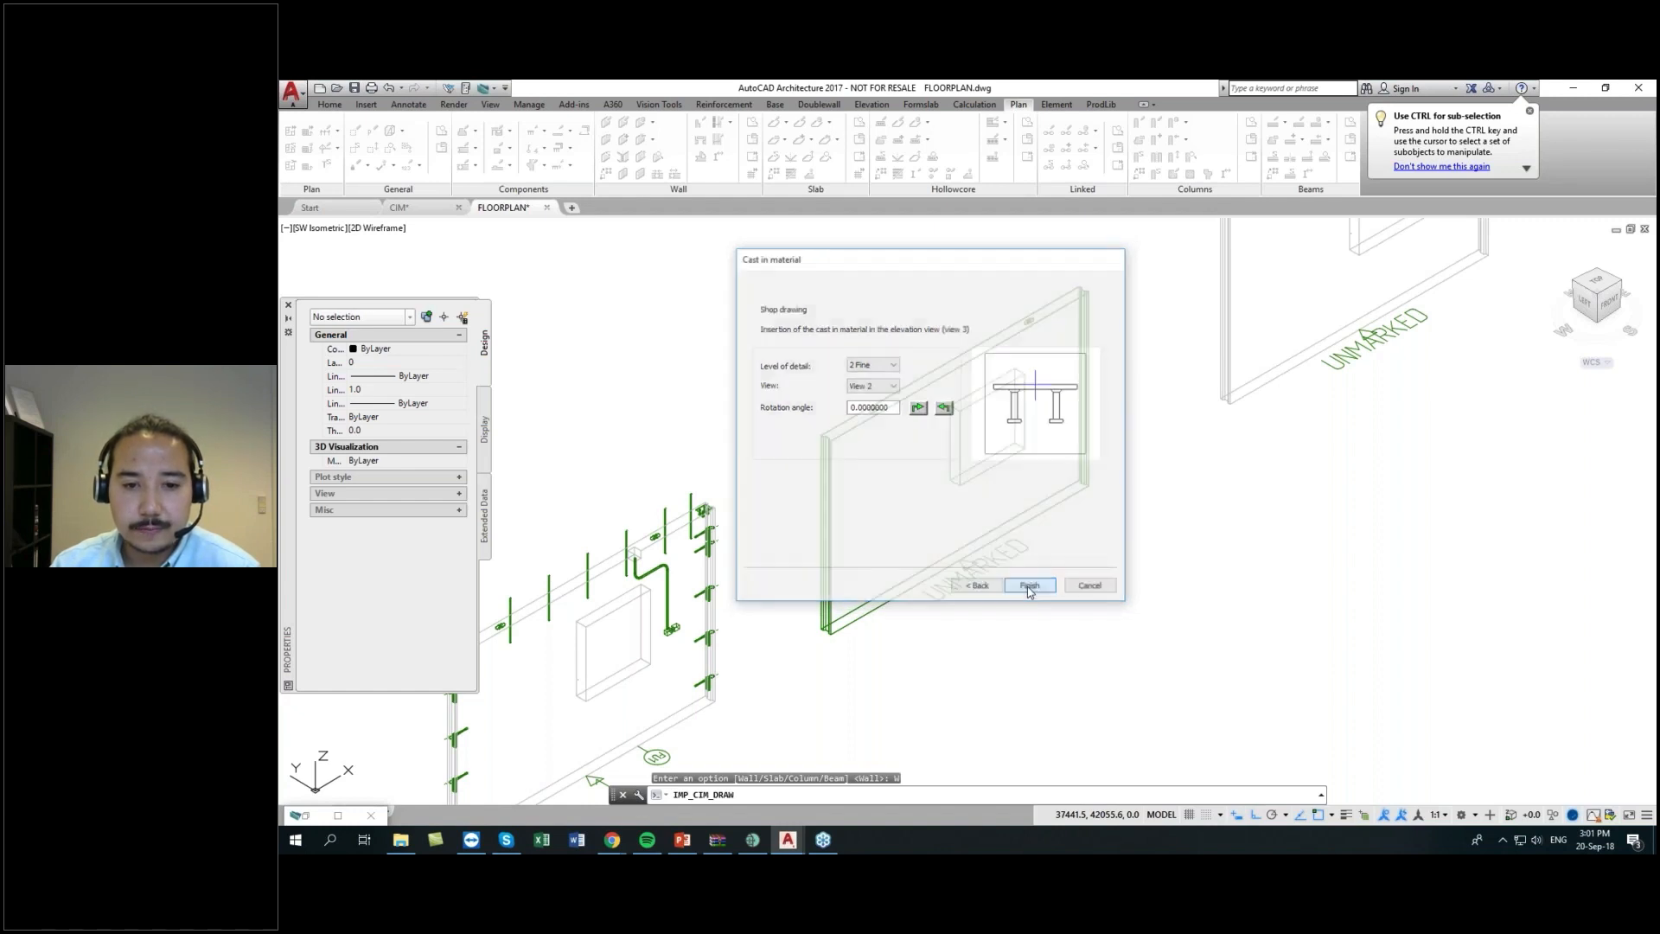
- Insert one fastening plate at the midpoint of the top edge at the wall's near end, with the default rotation of 0
{"action": "scroll", "coordinate": [825, 428], "scroll_direction": "up", "scroll_amount": 5}
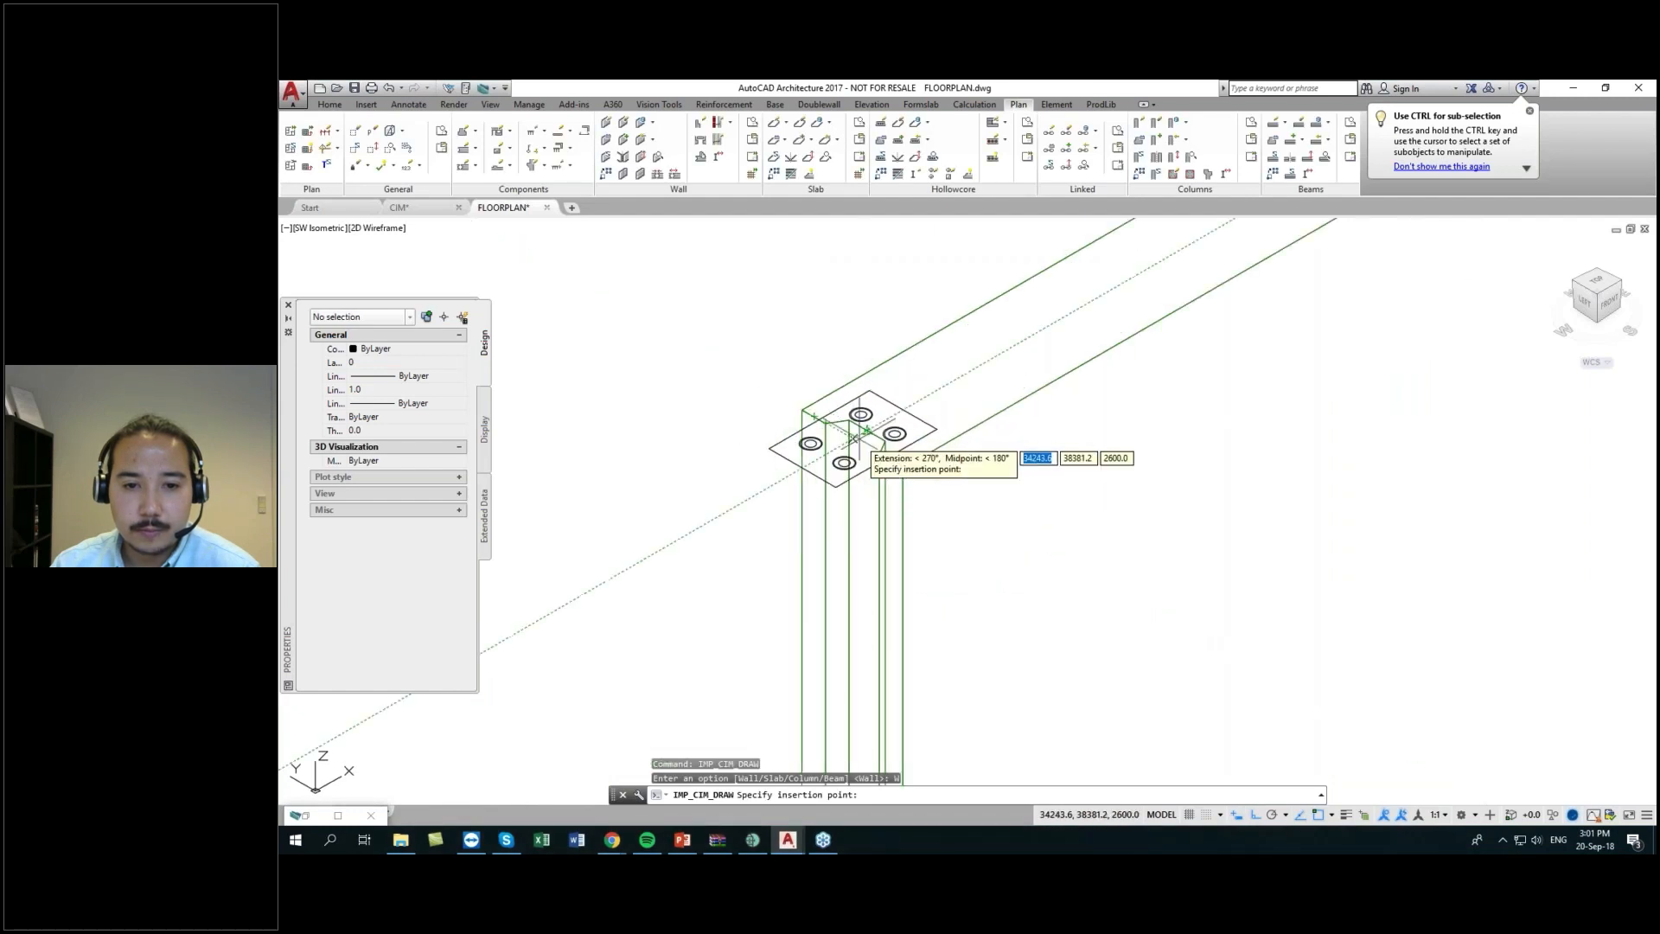
{"action": "left_click", "coordinate": [829, 424]}
{"action": "key", "text": "Return"}
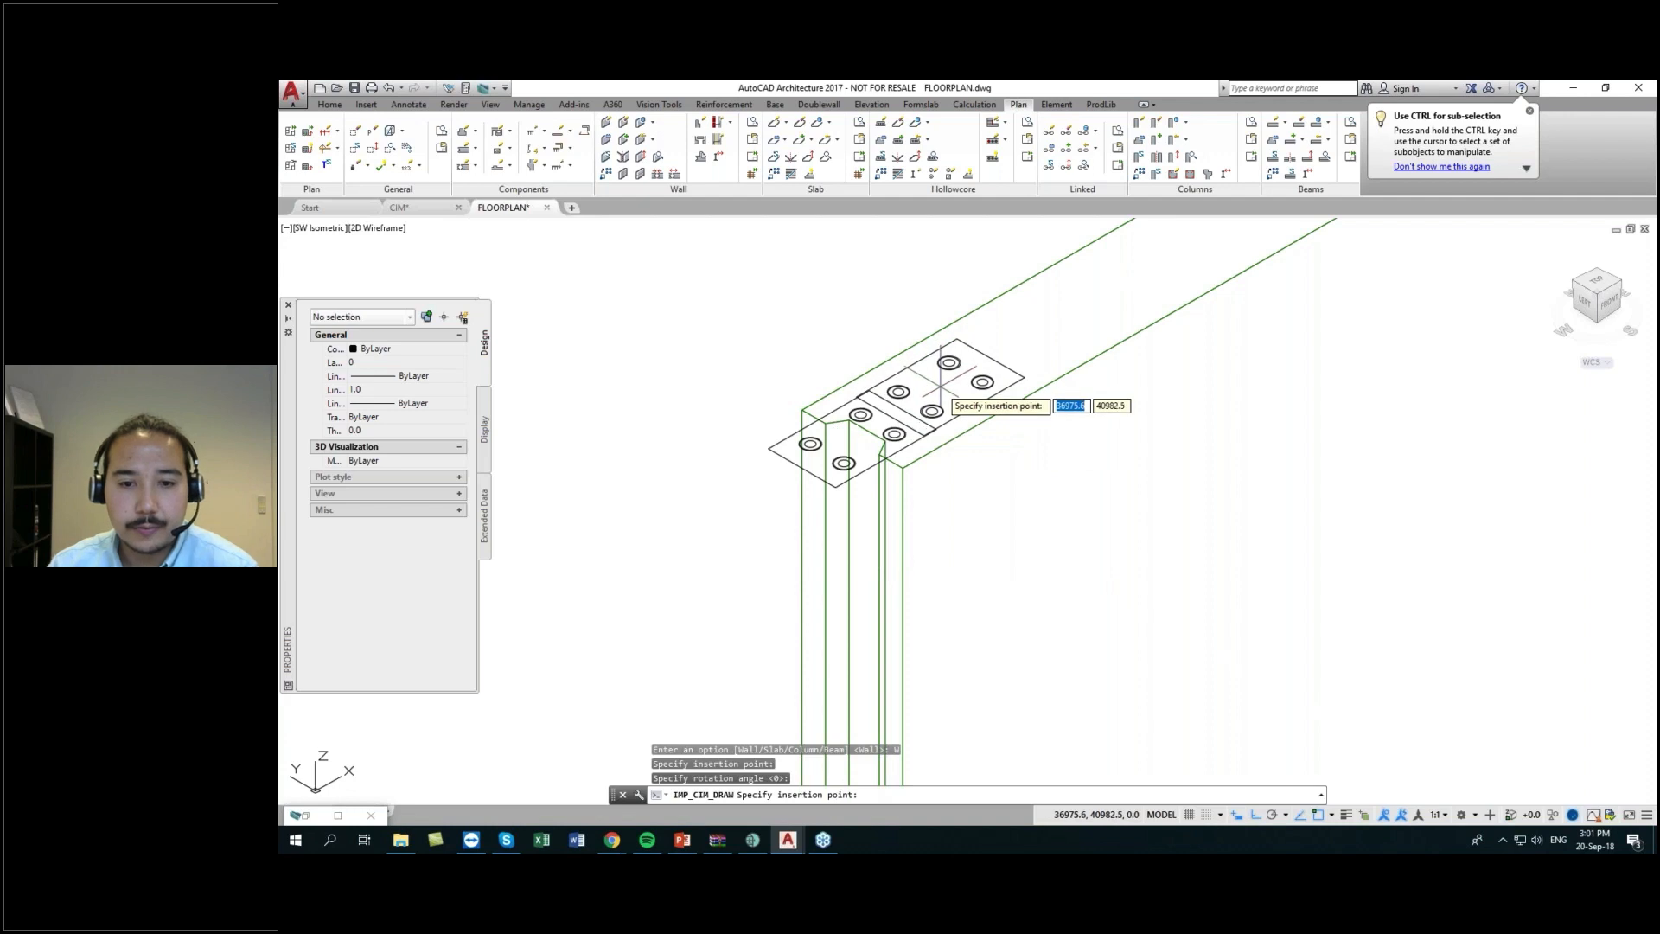
{"action": "scroll", "coordinate": [923, 402], "scroll_direction": "down", "scroll_amount": 3}
{"action": "key", "text": "Escape"}
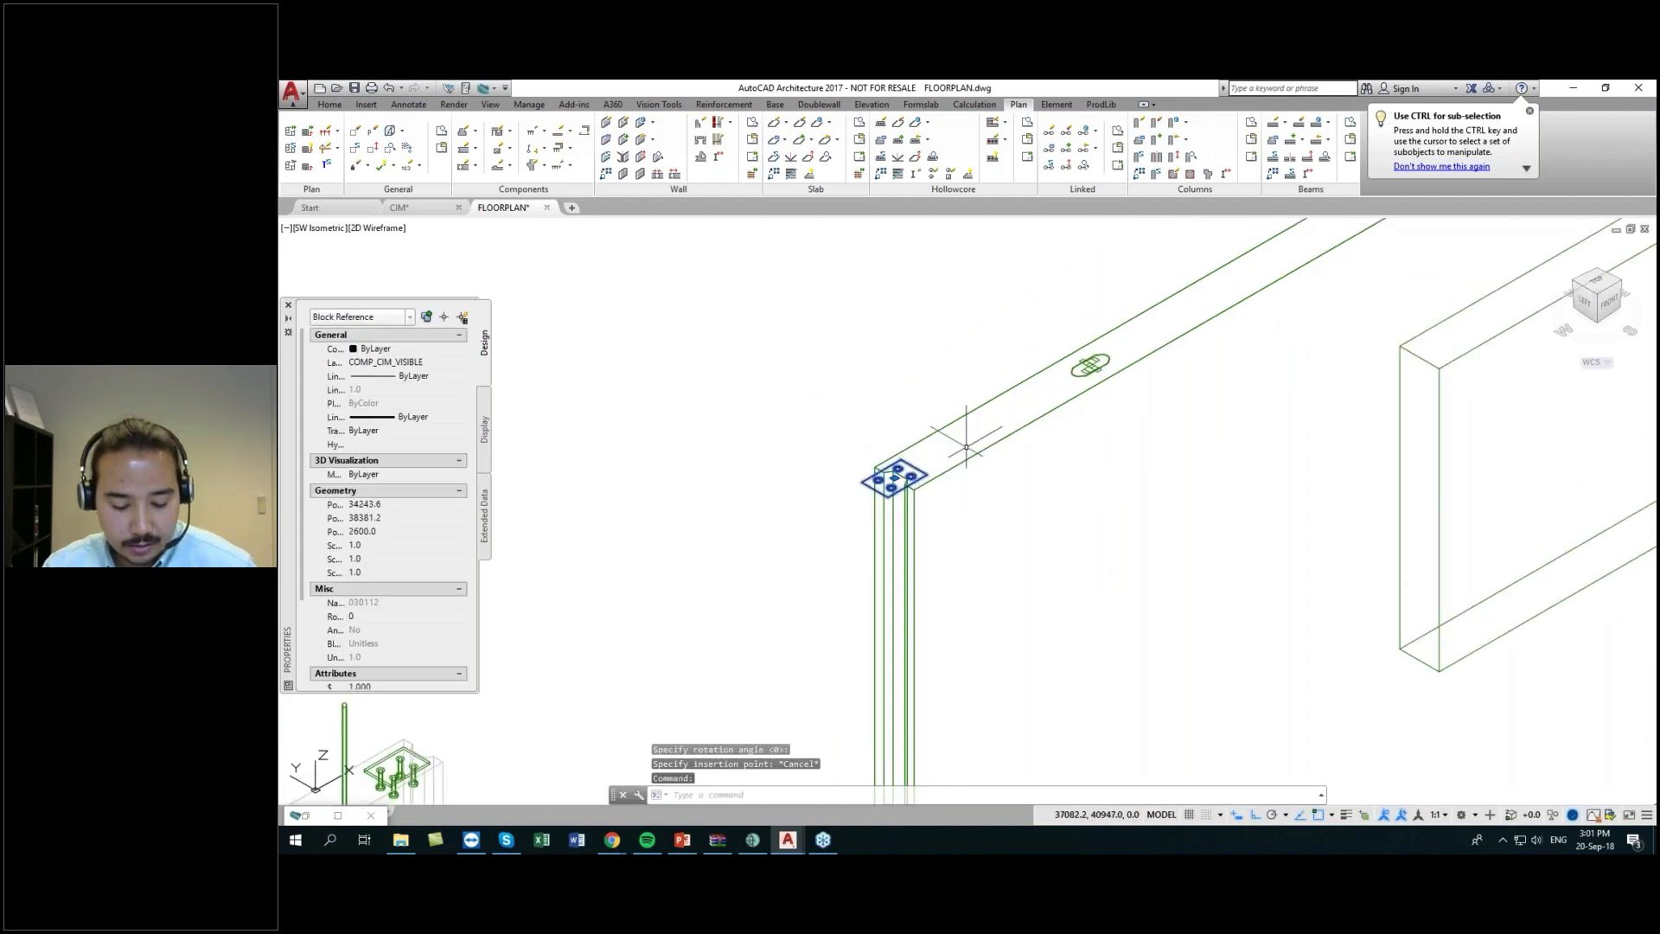
- Move the inserted fastening plate 100 along the wall, inward from the near end
{"action": "key", "text": "Escape"}
{"action": "type", "text": "m"}
{"action": "key", "text": "Return"}
{"action": "left_click", "coordinate": [891, 403]}
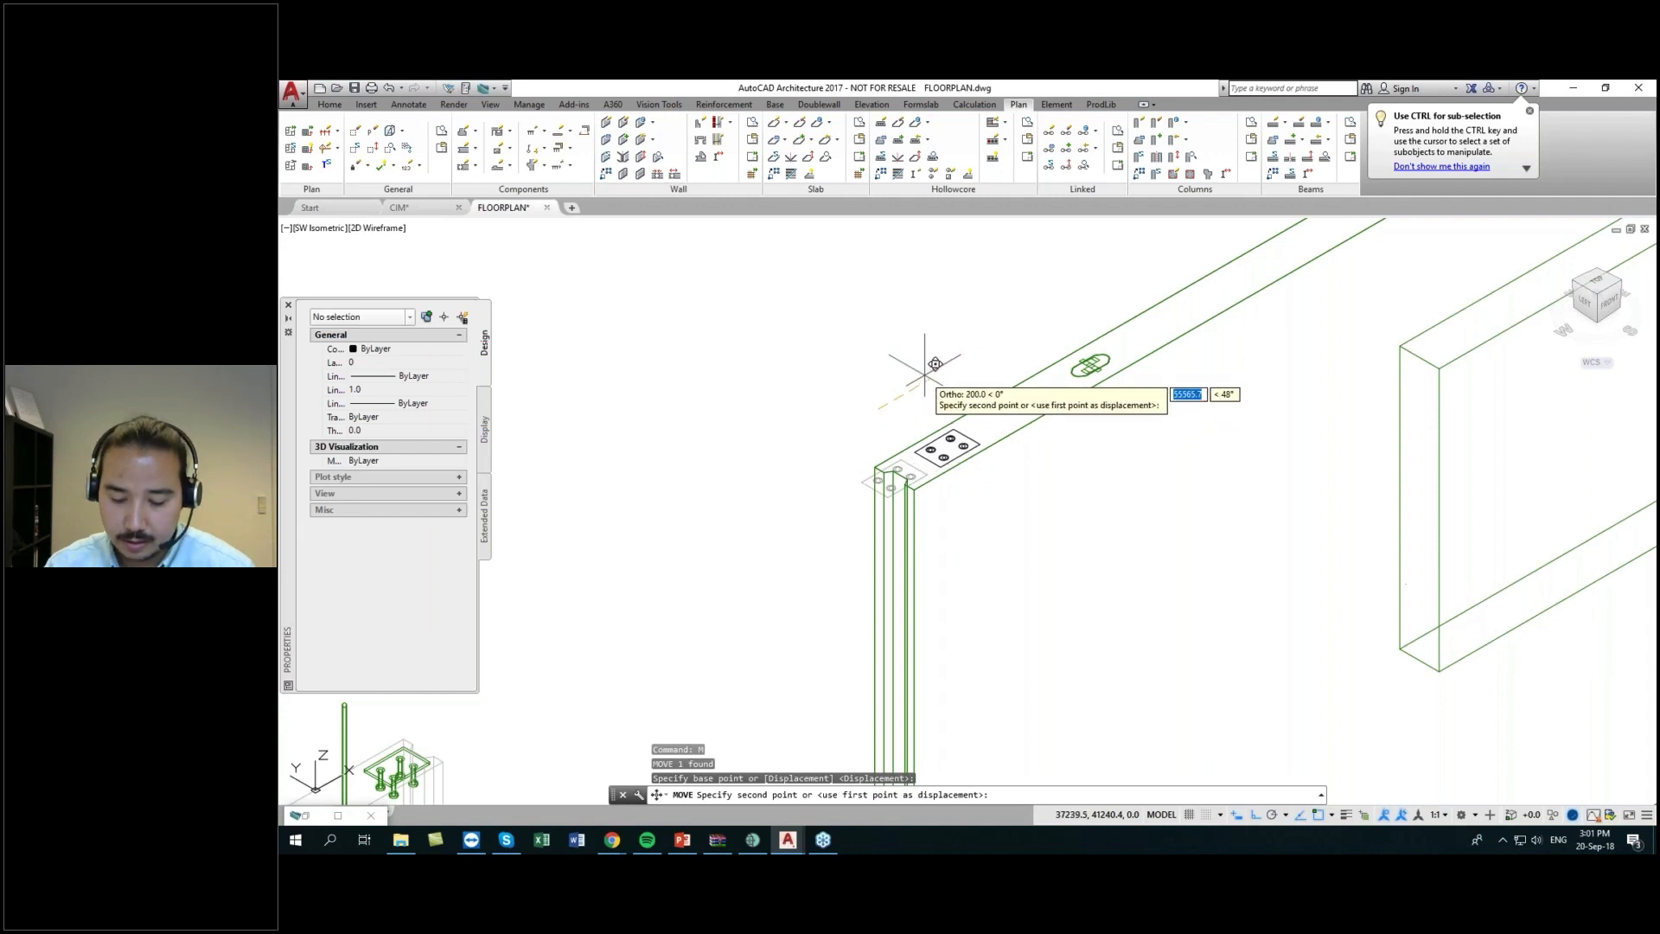
{"action": "type", "text": "100"}
{"action": "key", "text": "Return"}
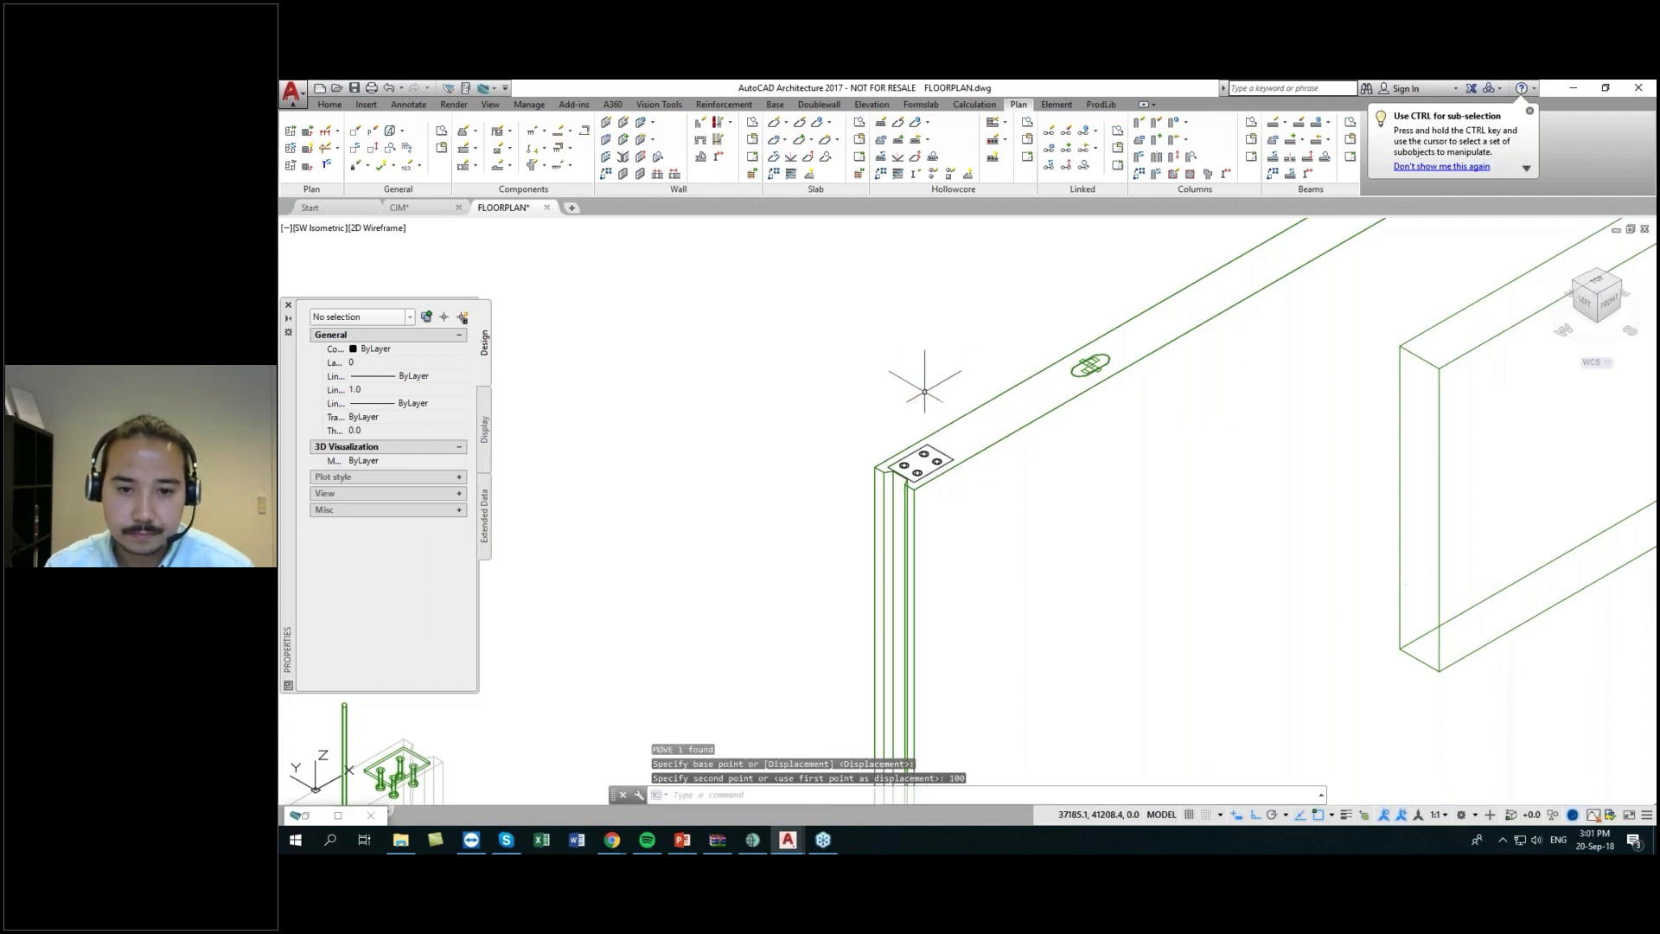
- Copy the fastening plate along the top of the wall to its opposite end
{"action": "scroll", "coordinate": [925, 372], "scroll_direction": "up", "scroll_amount": 5}
{"action": "scroll", "coordinate": [890, 389], "scroll_direction": "down", "scroll_amount": 5}
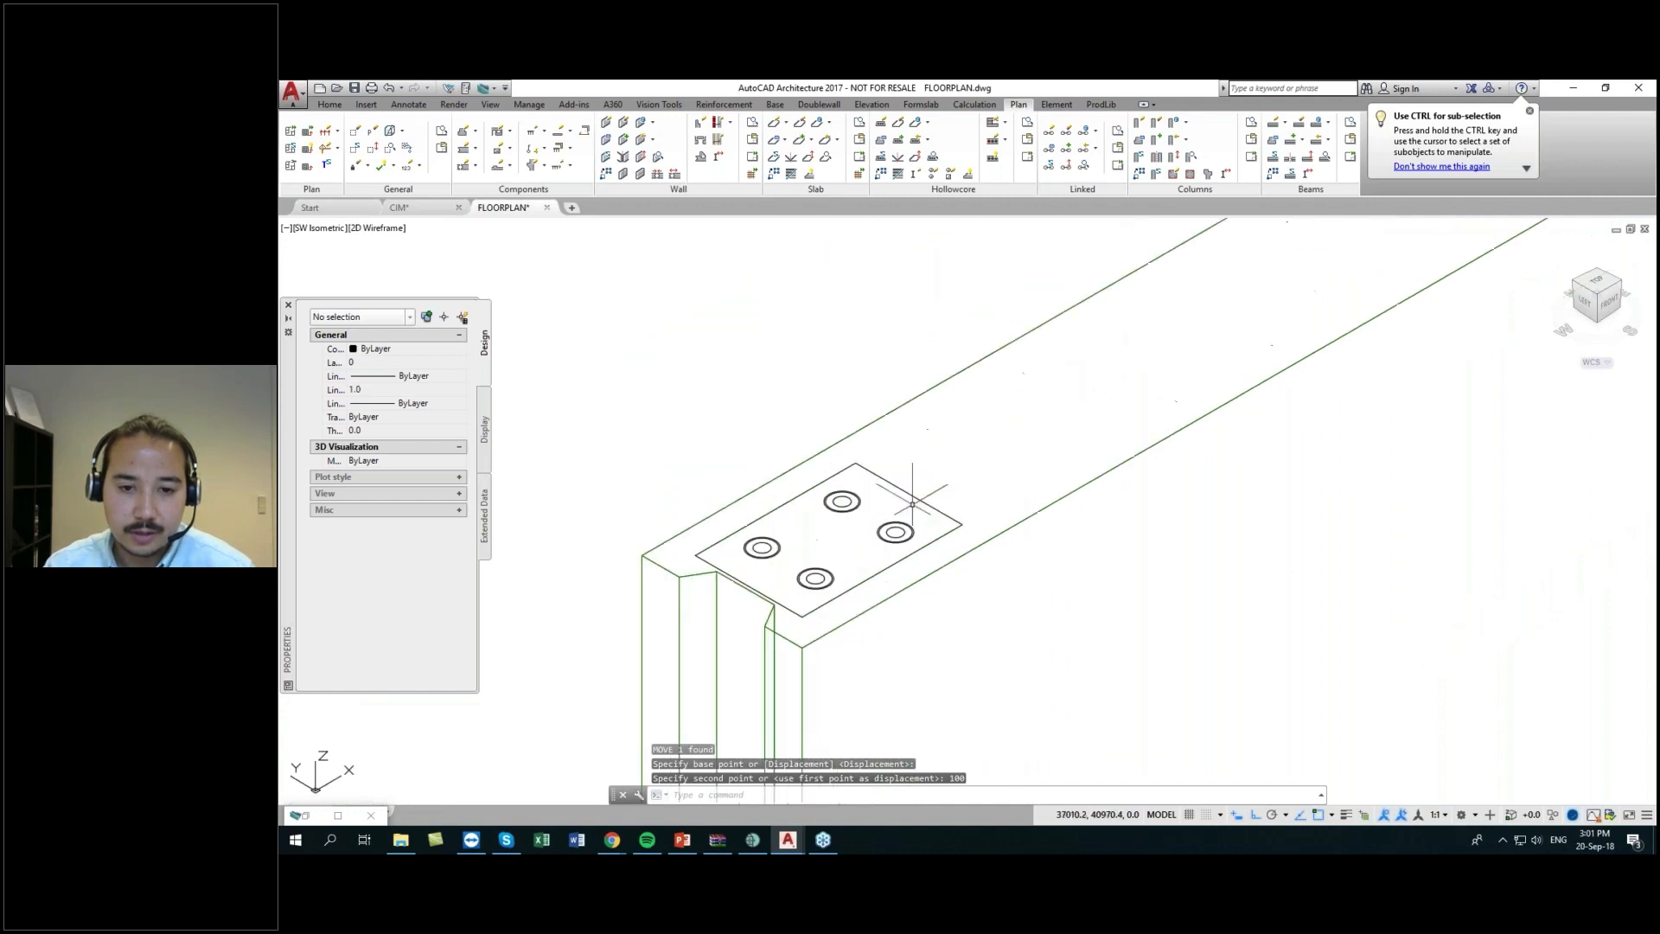
{"action": "left_click", "coordinate": [943, 512]}
{"action": "type", "text": "o"}
{"action": "key", "text": "Return"}
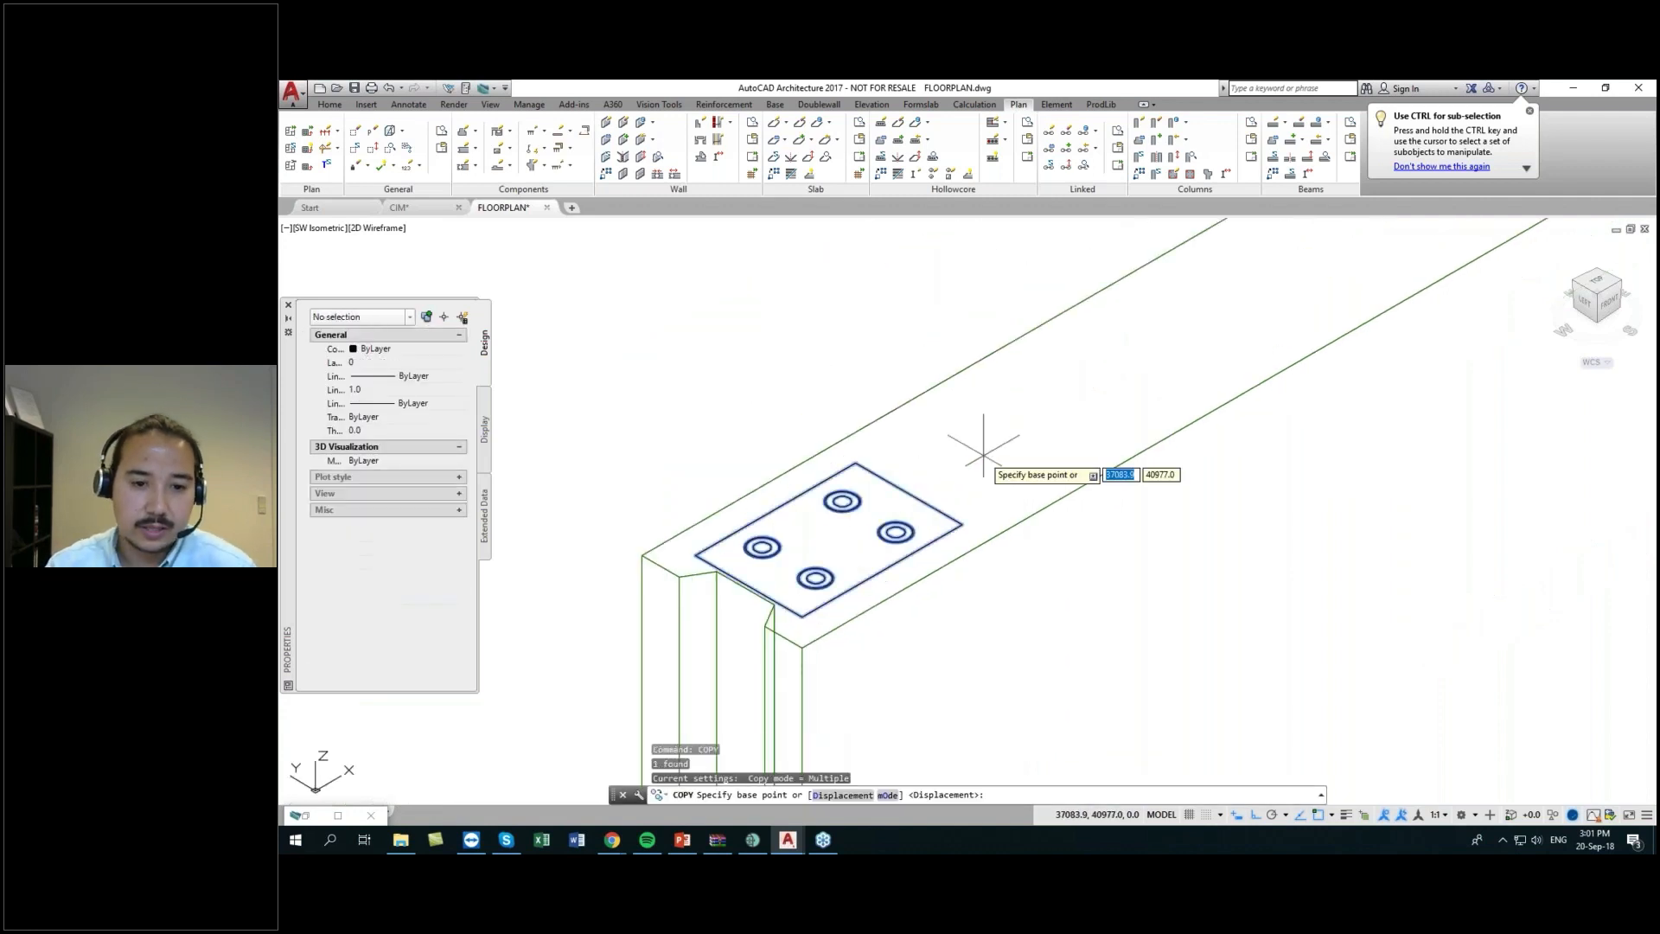
{"action": "left_click", "coordinate": [908, 493]}
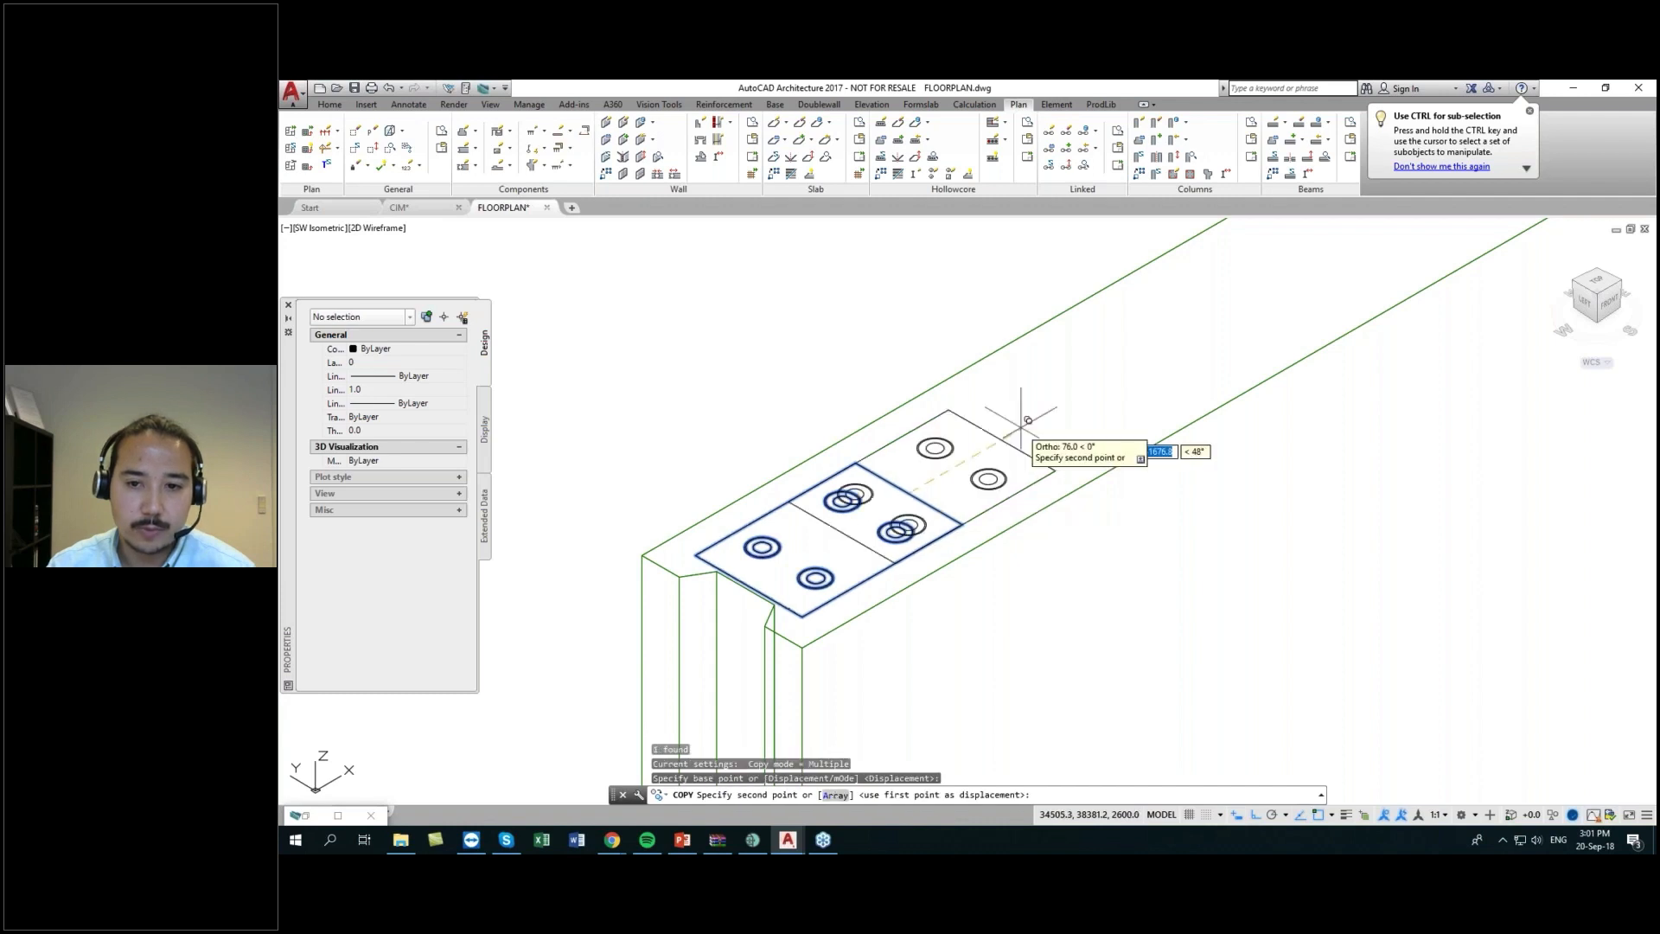
{"action": "scroll", "coordinate": [1029, 424], "scroll_direction": "down", "scroll_amount": 6}
{"action": "scroll", "coordinate": [1160, 452], "scroll_direction": "up", "scroll_amount": 8}
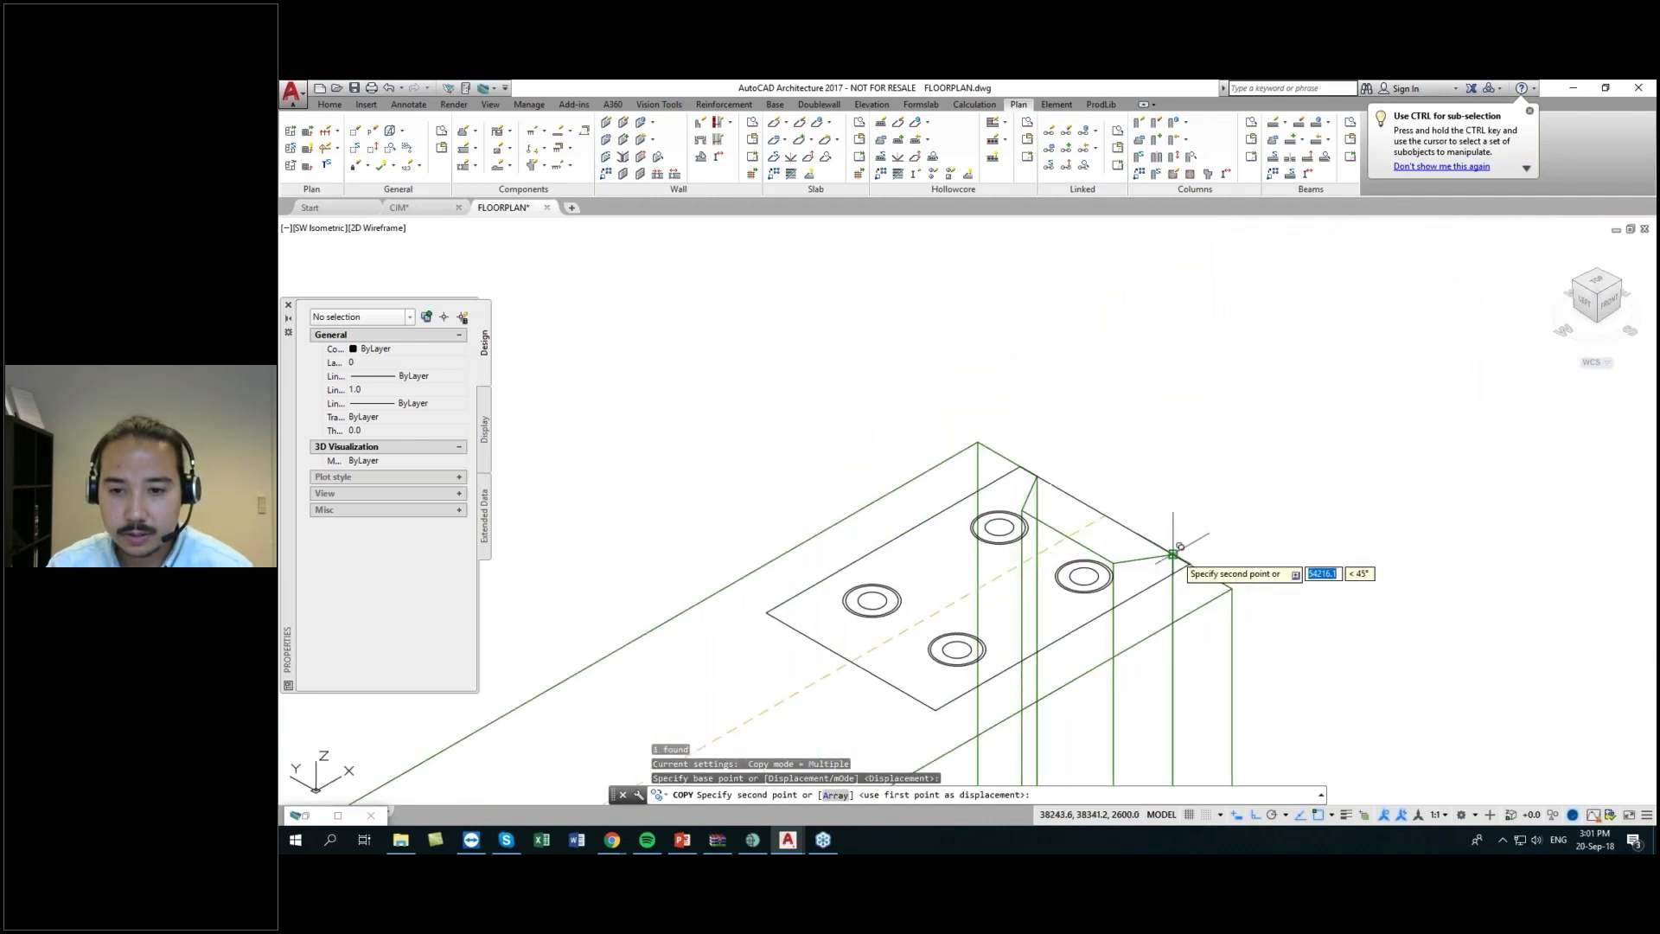
{"action": "left_click", "coordinate": [1110, 497]}
{"action": "key", "text": "space"}
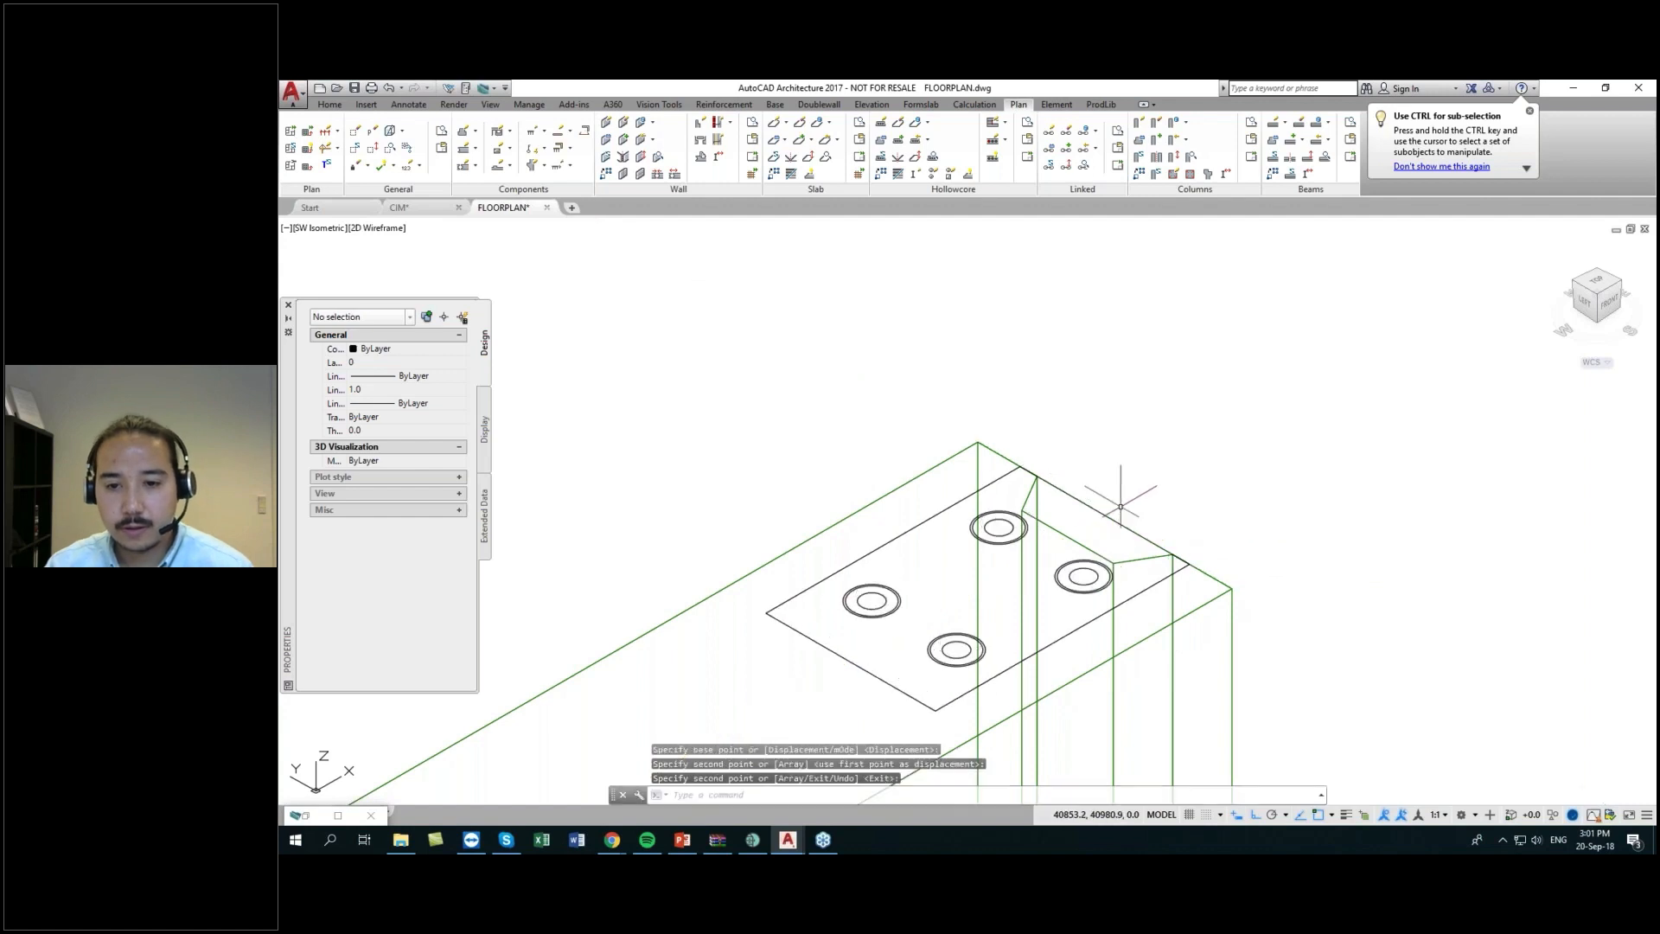
- Move the copied fastening plate 100 inward from the wall's far end
{"action": "left_click", "coordinate": [1122, 508]}
{"action": "left_click", "coordinate": [1109, 519]}
{"action": "type", "text": "m"}
{"action": "key", "text": "space"}
{"action": "left_click", "coordinate": [1239, 445]}
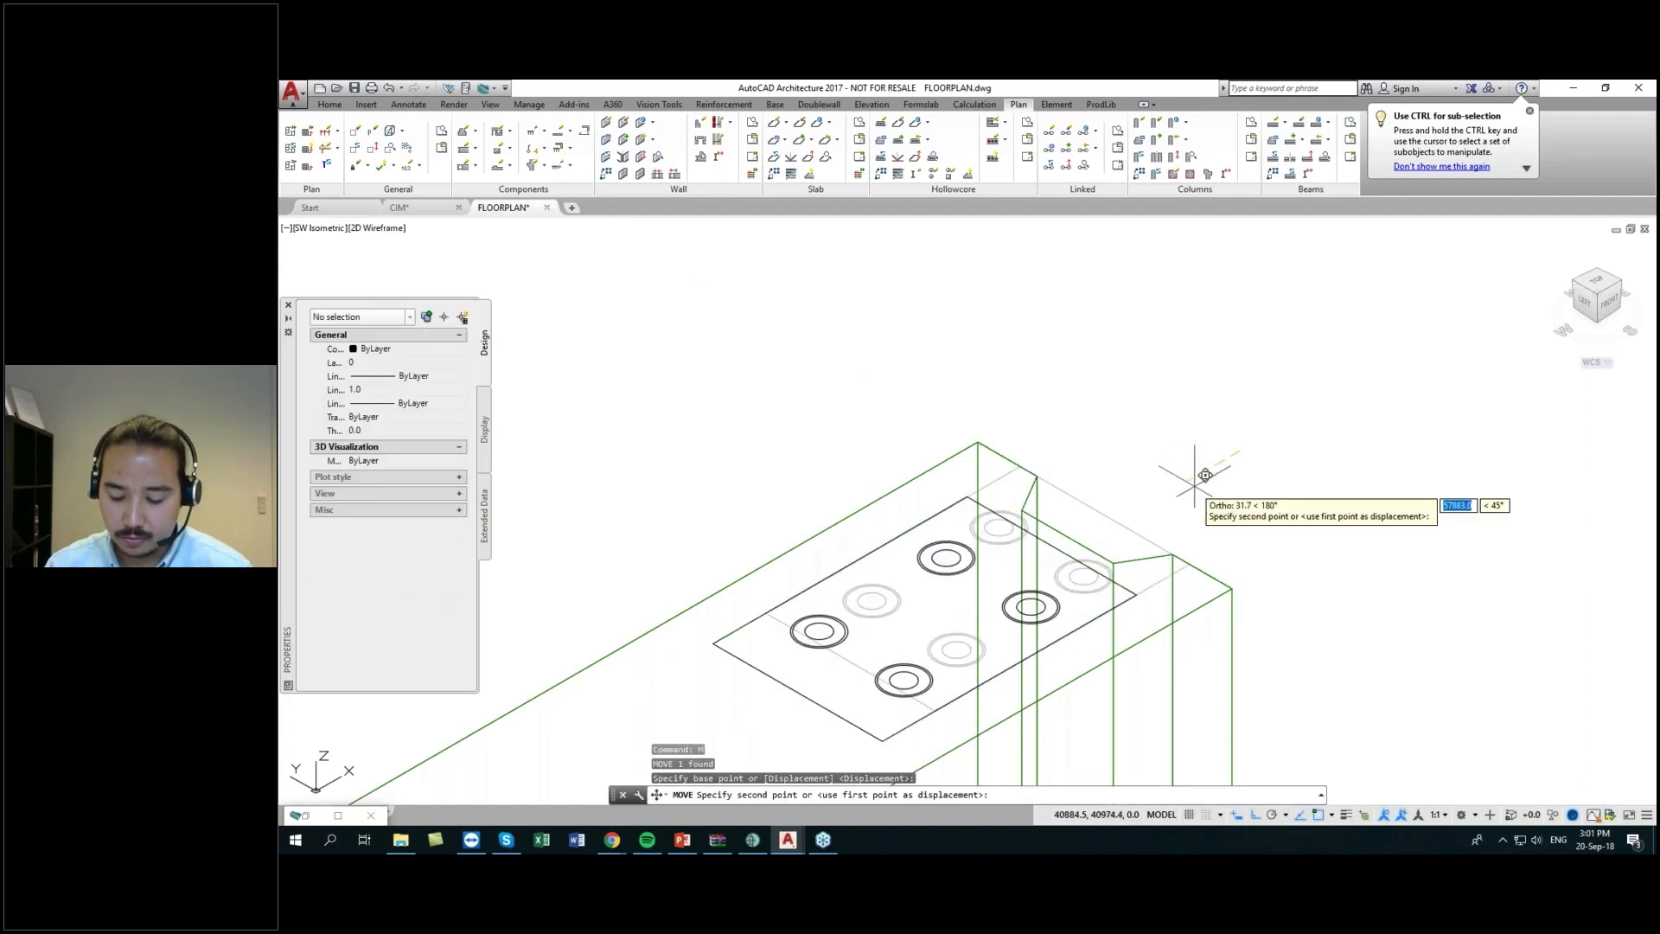
{"action": "type", "text": "100"}
{"action": "key", "text": "Return"}
{"action": "scroll", "coordinate": [1187, 491], "scroll_direction": "down", "scroll_amount": 2}
{"action": "scroll", "coordinate": [1187, 491], "scroll_direction": "down", "scroll_amount": 8}
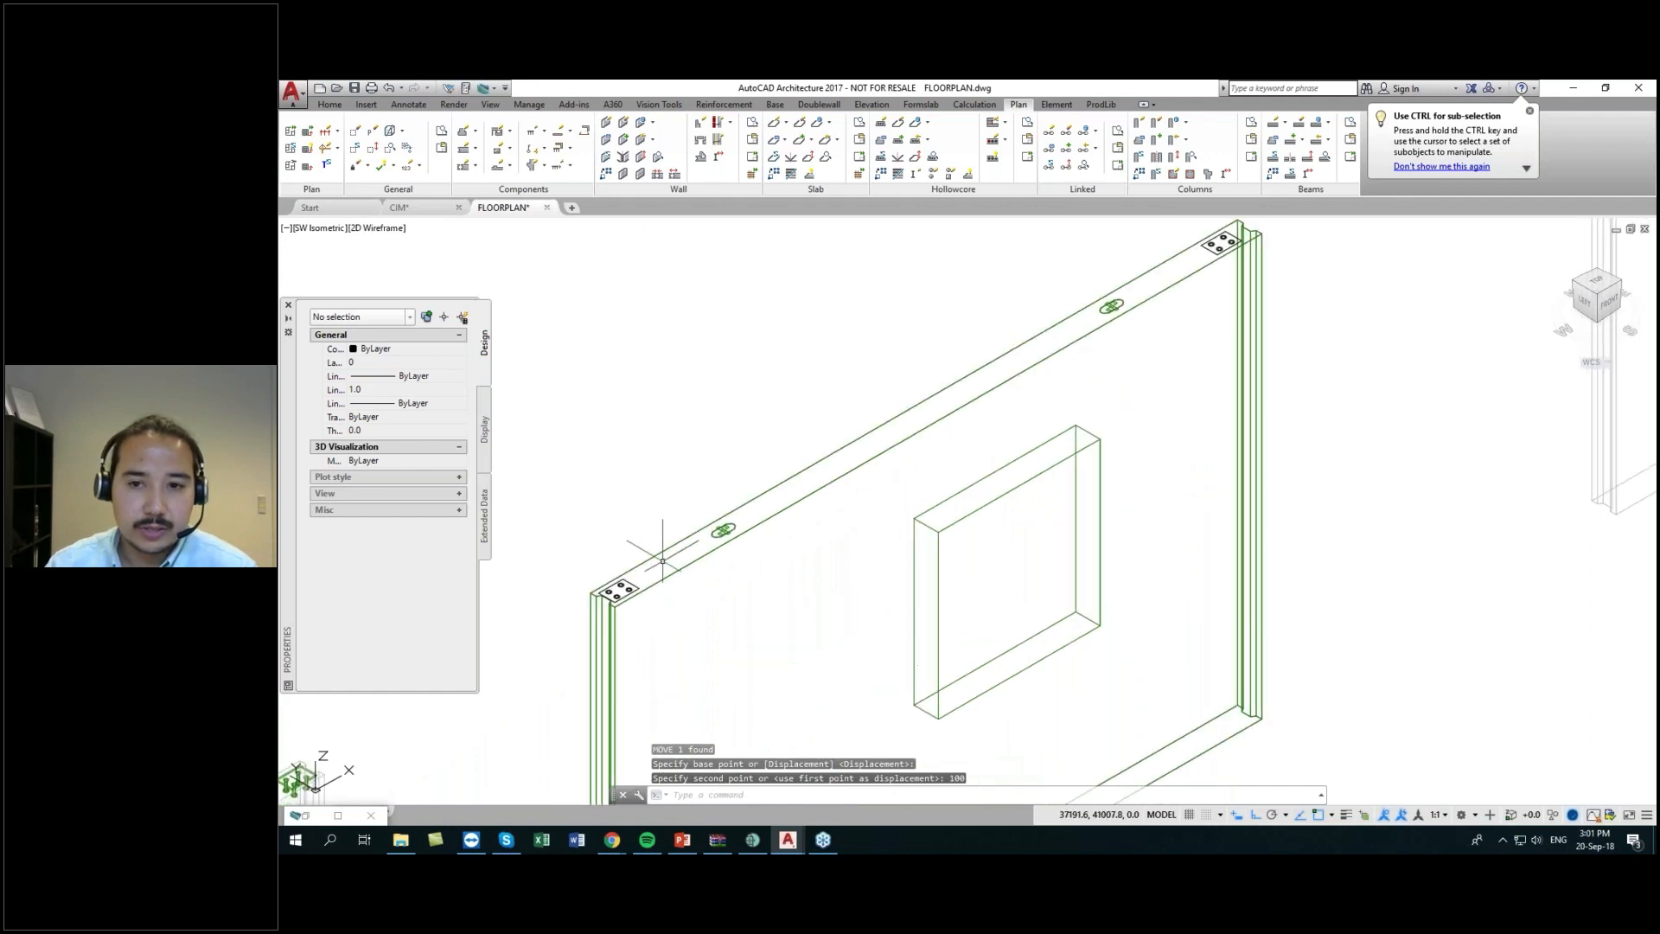
- Move the copied fastening plate 75 back toward the wall's far end
{"action": "middle_click_drag", "start_coordinate": [815, 552], "coordinate": [733, 604]}
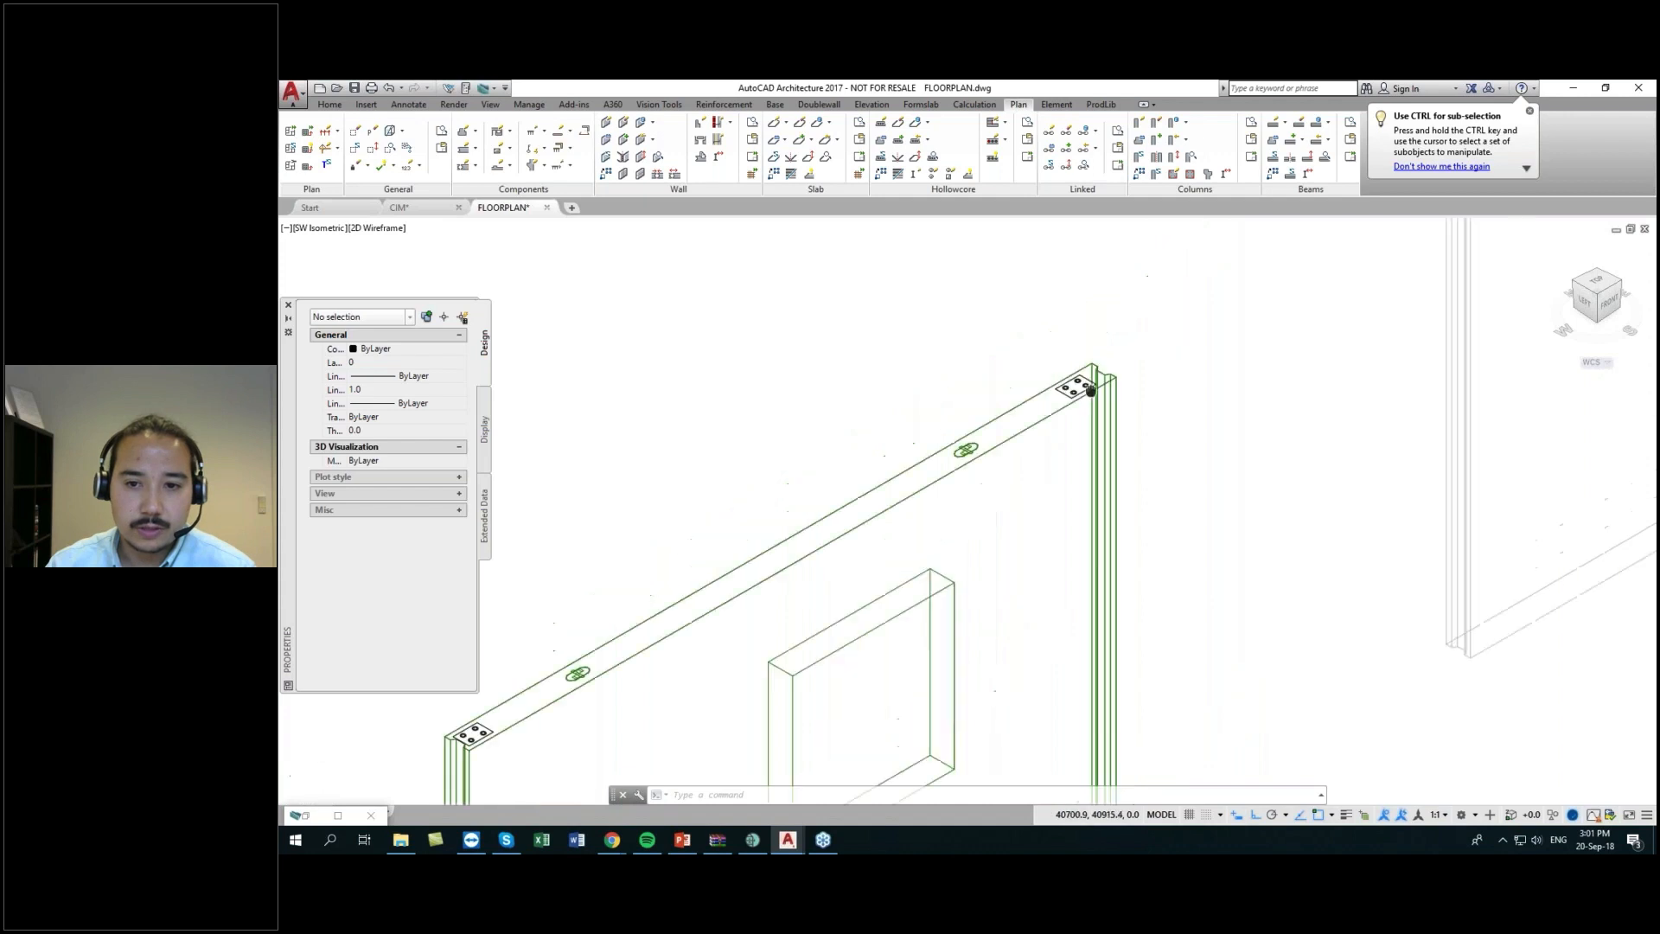
{"action": "scroll", "coordinate": [1165, 279], "scroll_direction": "up", "scroll_amount": 3}
{"action": "left_click", "coordinate": [1132, 335]}
{"action": "type", "text": "m"}
{"action": "key", "text": "Return"}
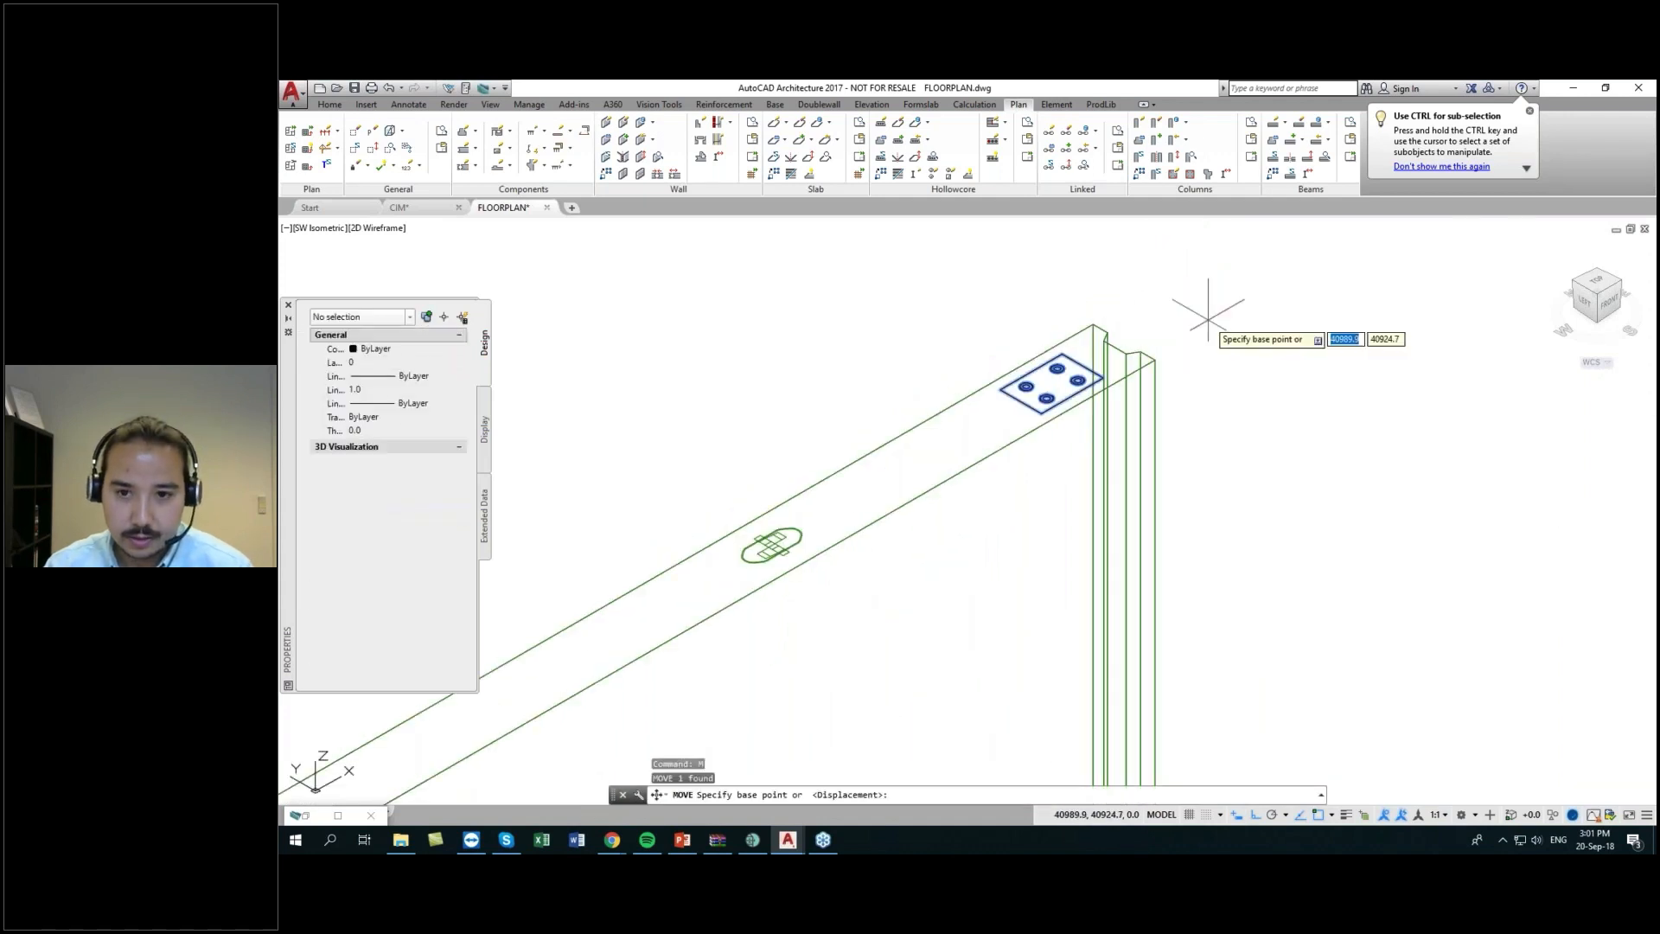
{"action": "left_click", "coordinate": [1206, 318]}
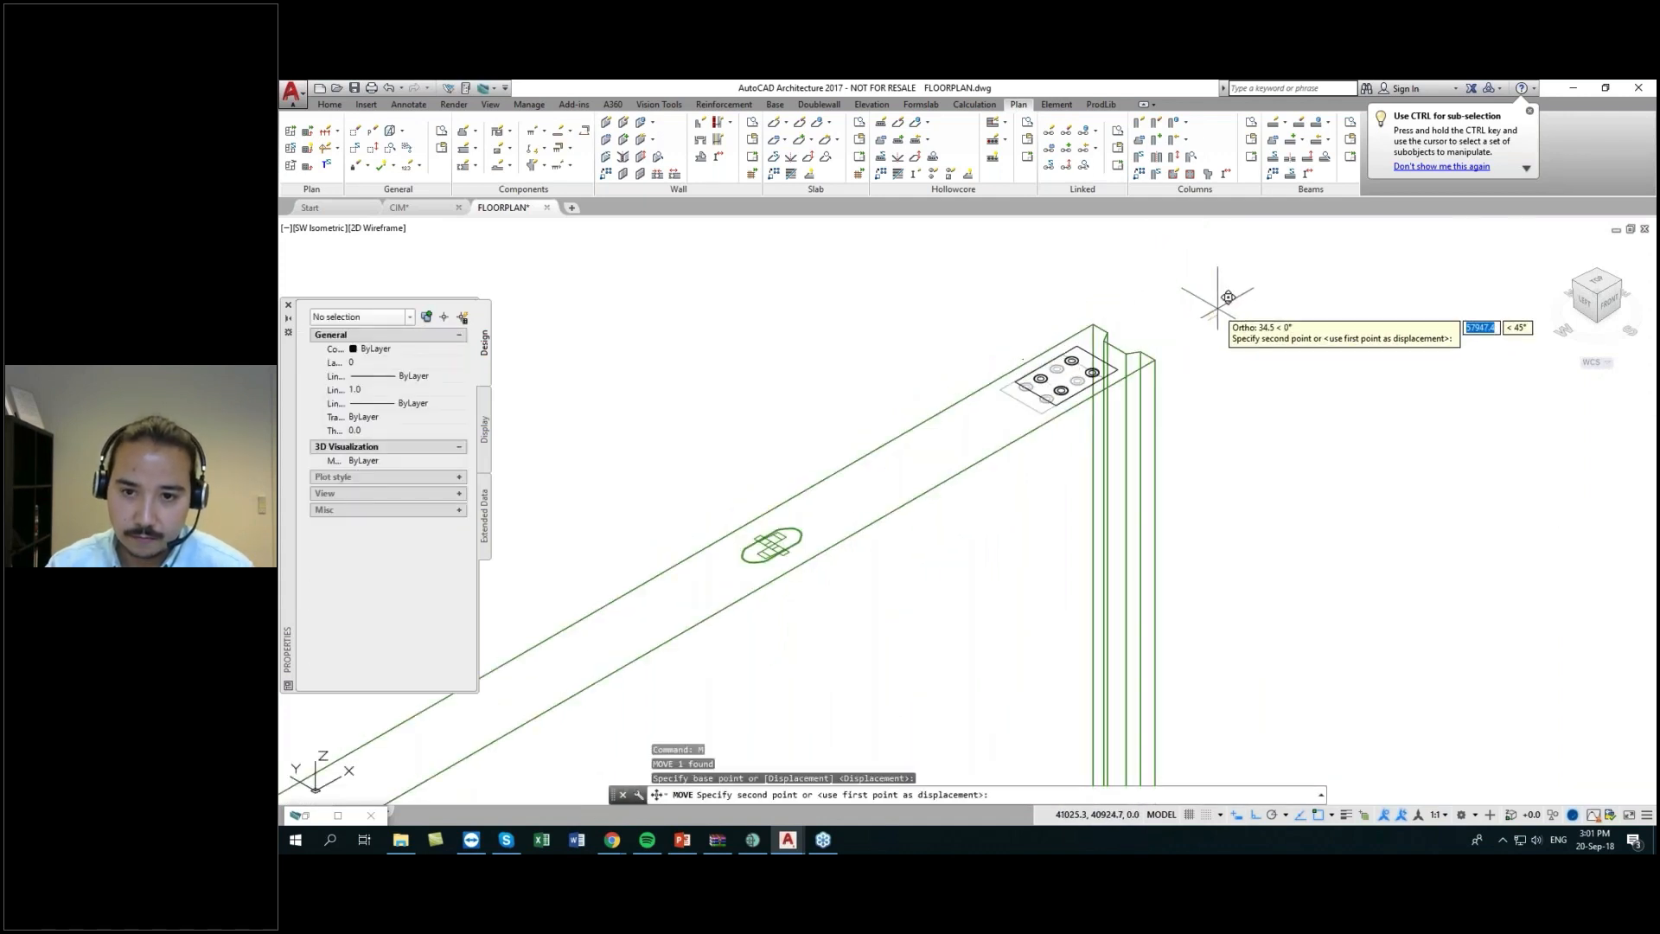
{"action": "type", "text": "75"}
{"action": "key", "text": "Return"}
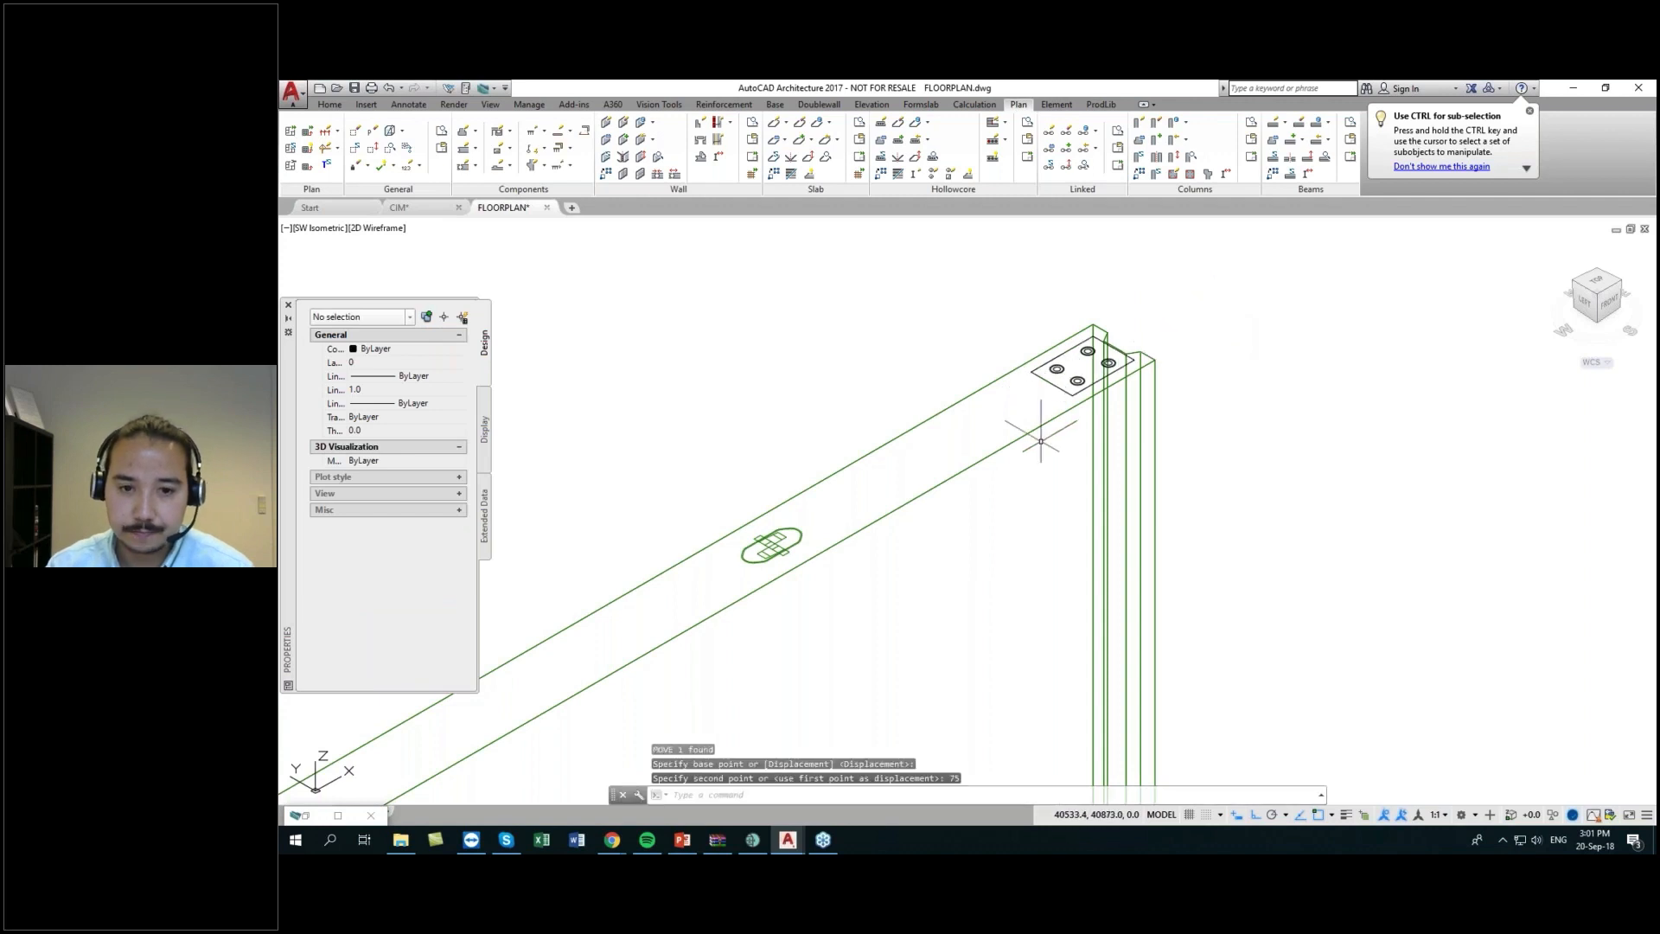
{"action": "scroll", "coordinate": [1044, 438], "scroll_direction": "down", "scroll_amount": 5}
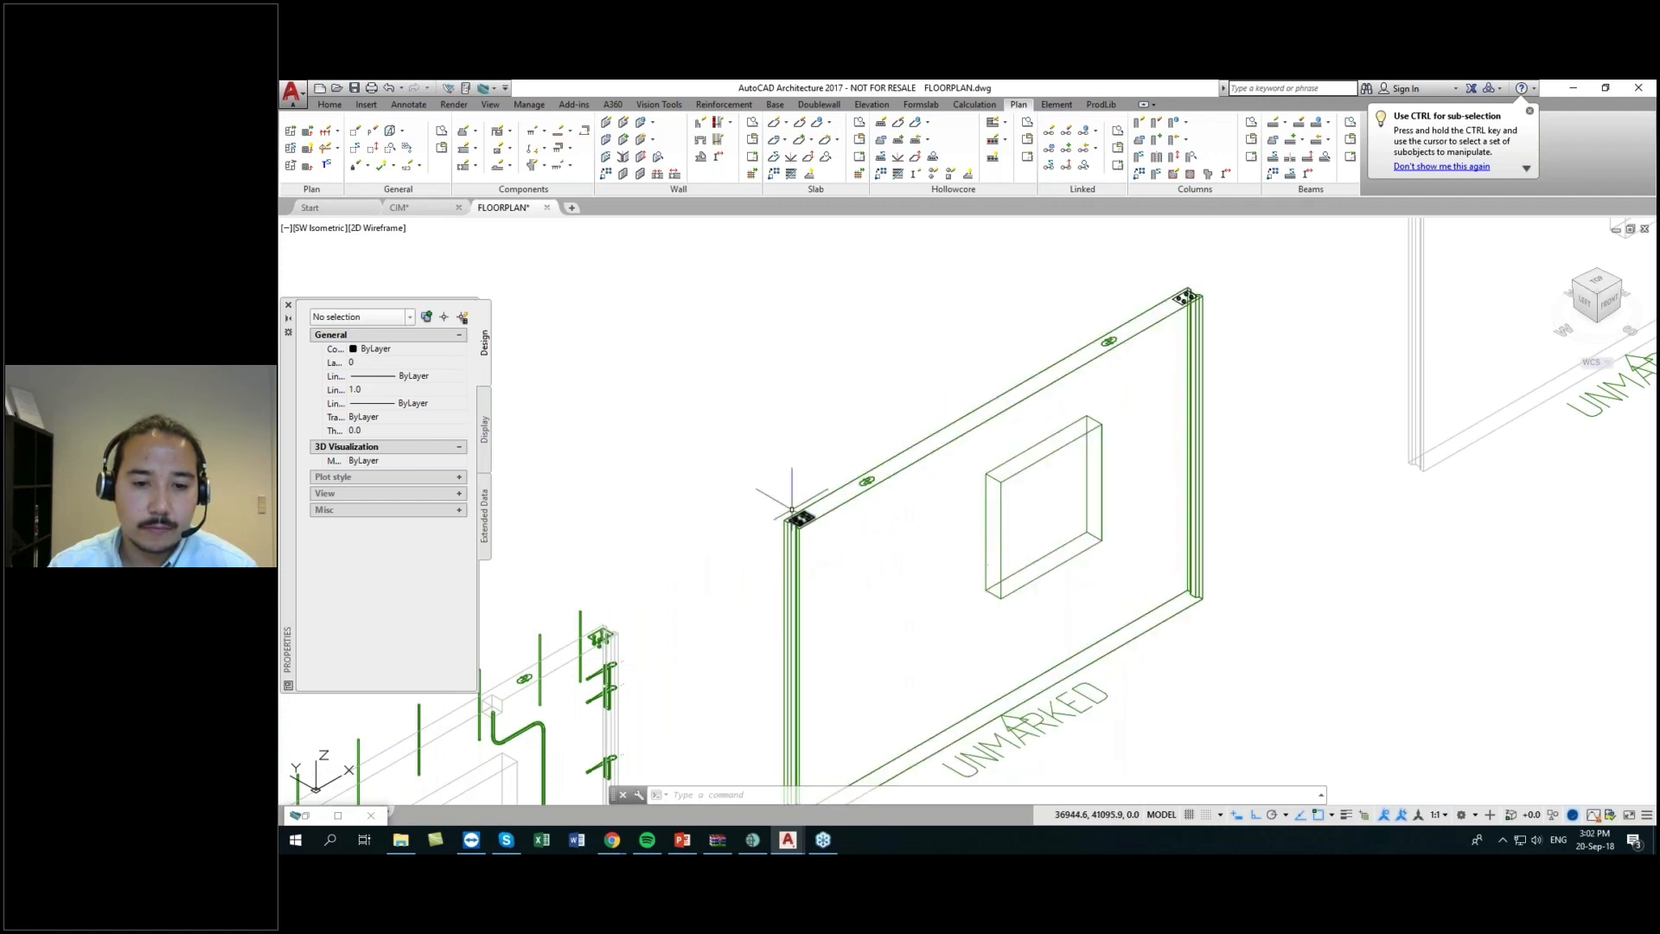
{"action": "left_click", "coordinate": [623, 122]}
{"action": "left_click", "coordinate": [926, 426]}
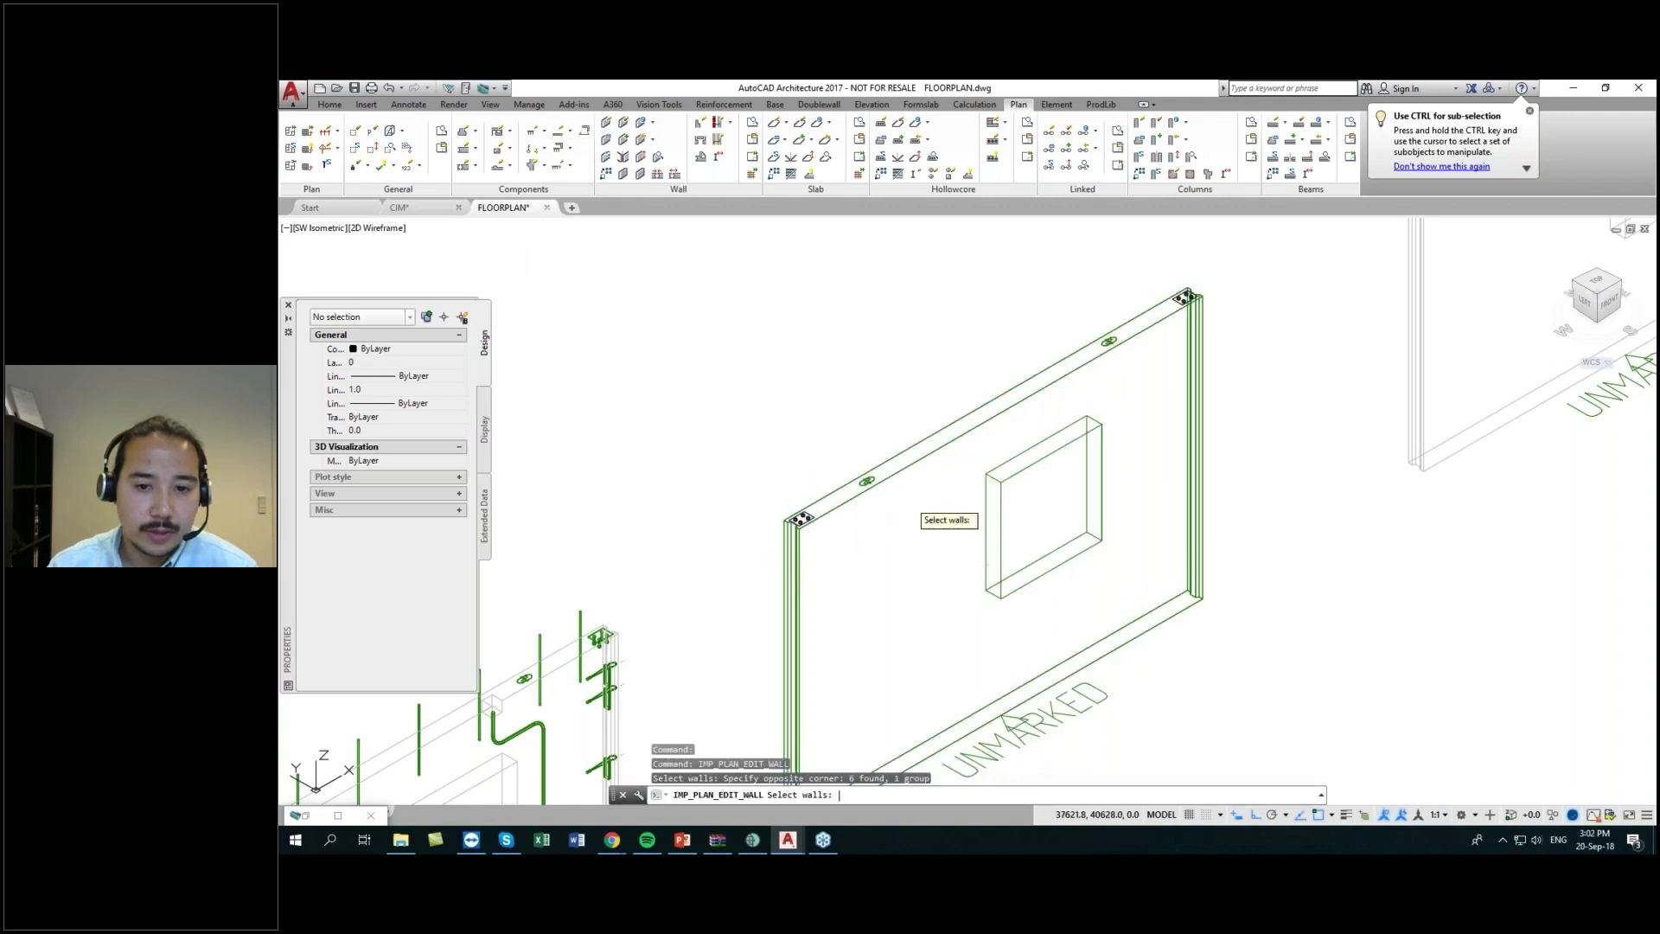
{"action": "left_click", "coordinate": [905, 495]}
{"action": "key", "text": "Return"}
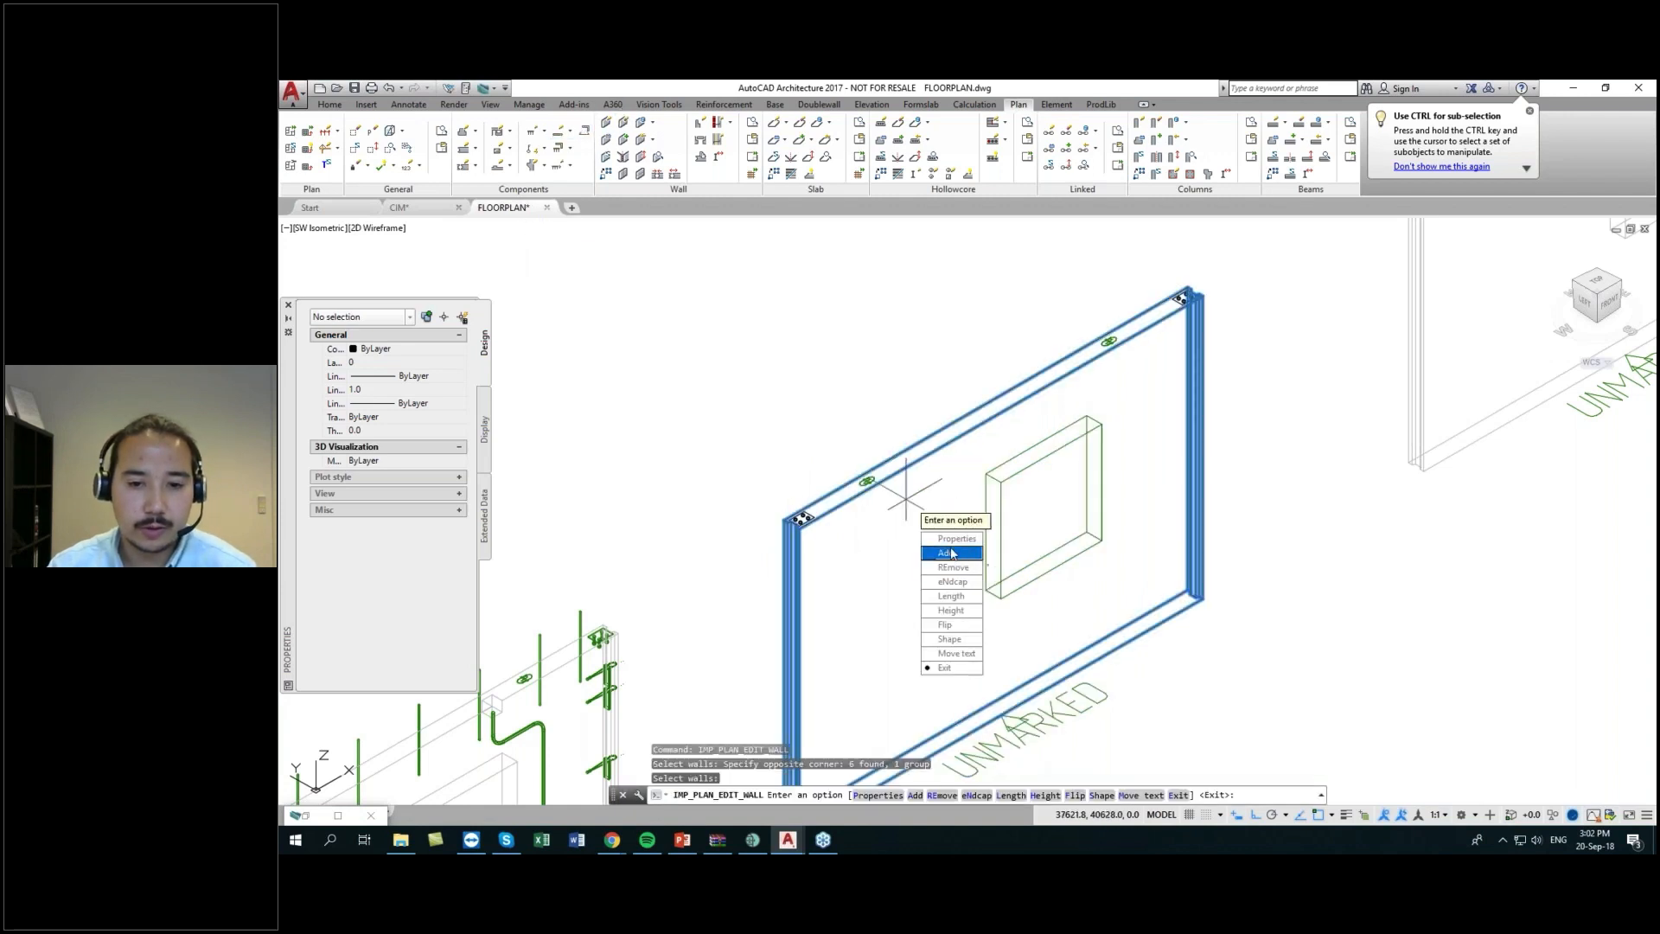
{"action": "key", "text": "Escape"}
{"action": "key", "text": "Escape"}
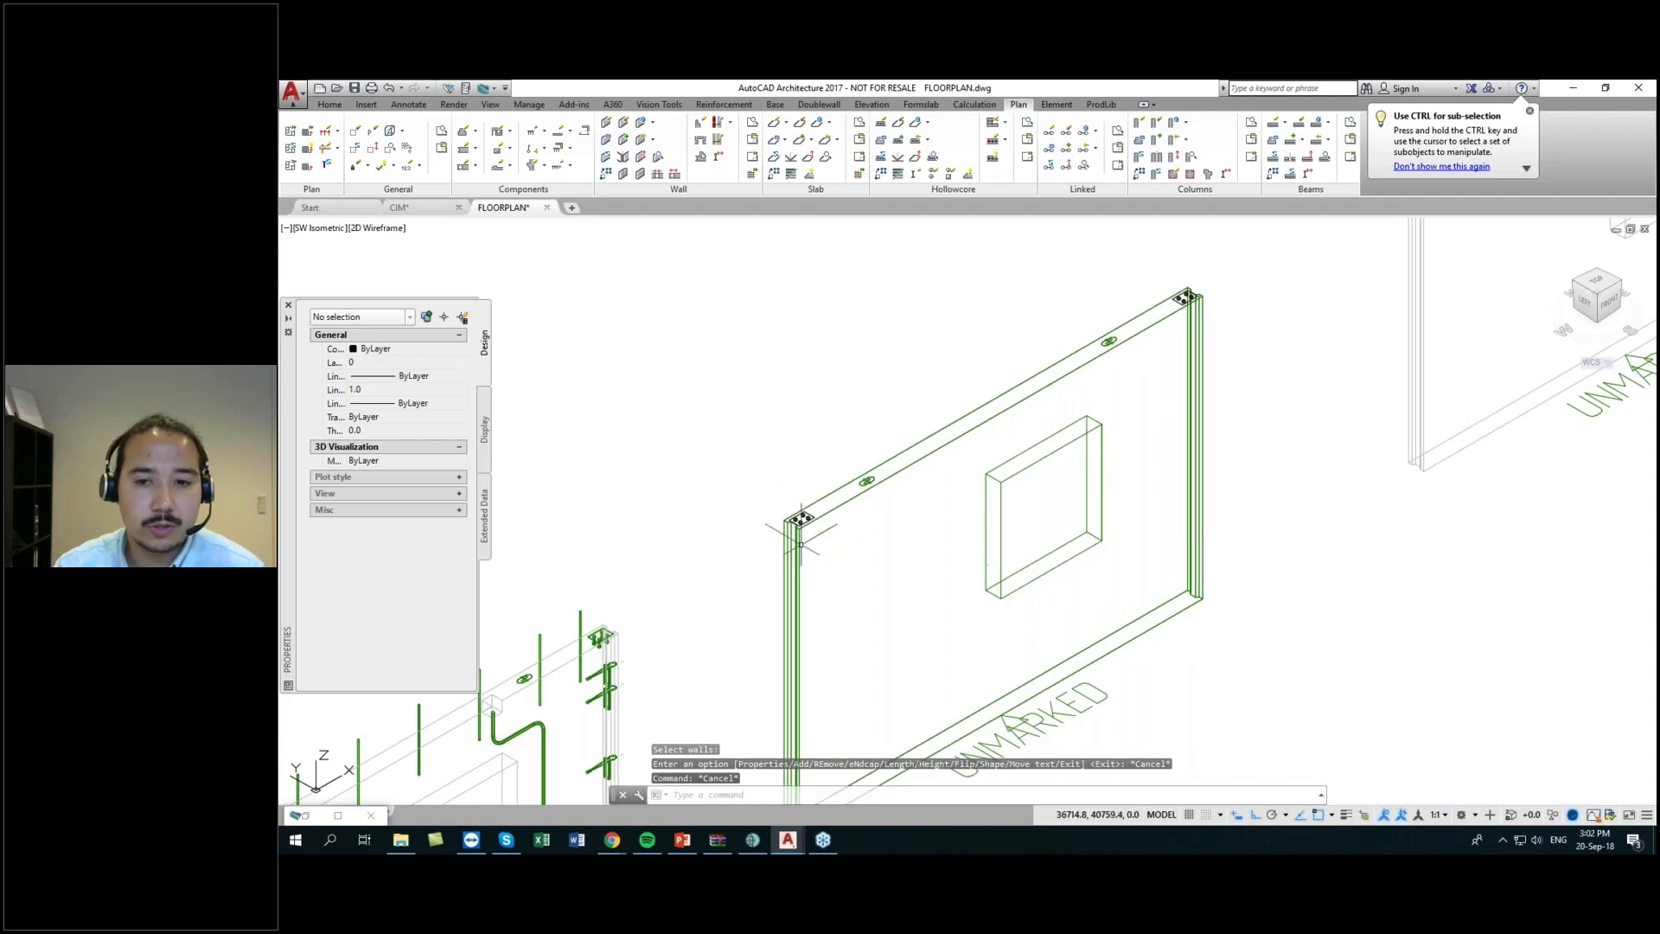
- Start drawing multiple cast-in materials for a wall, choosing selection WEB_20_09_18, group 09 Other and name 0901
{"action": "middle_click_drag", "start_coordinate": [664, 379], "coordinate": [628, 285]}
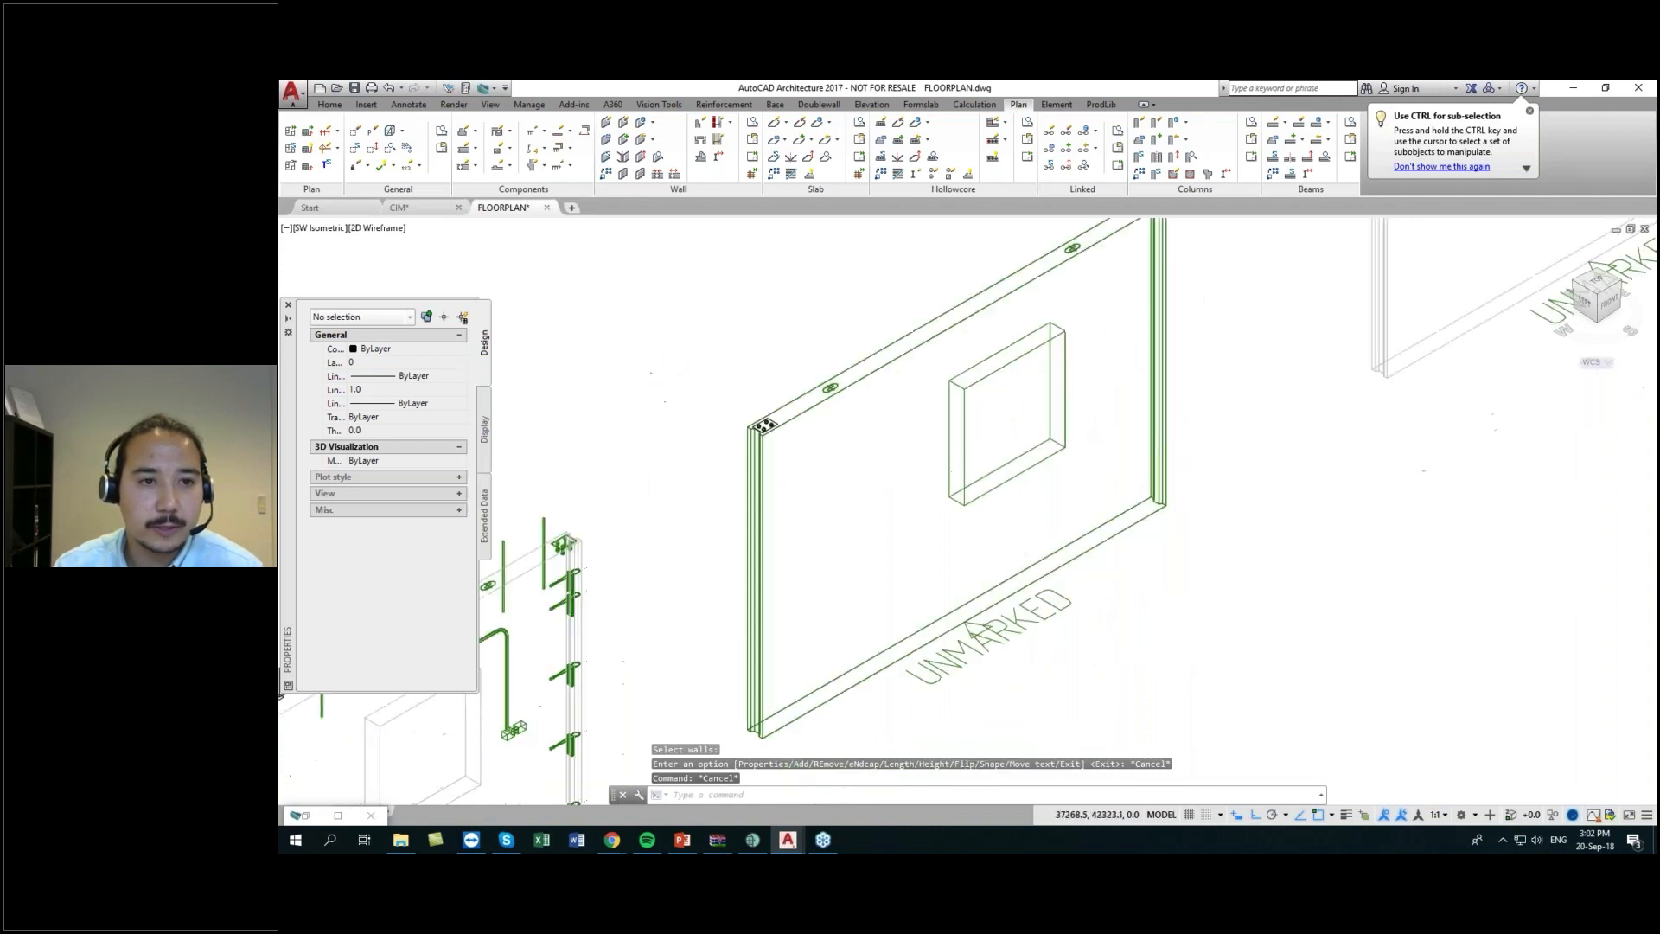
{"action": "left_click", "coordinate": [545, 132]}
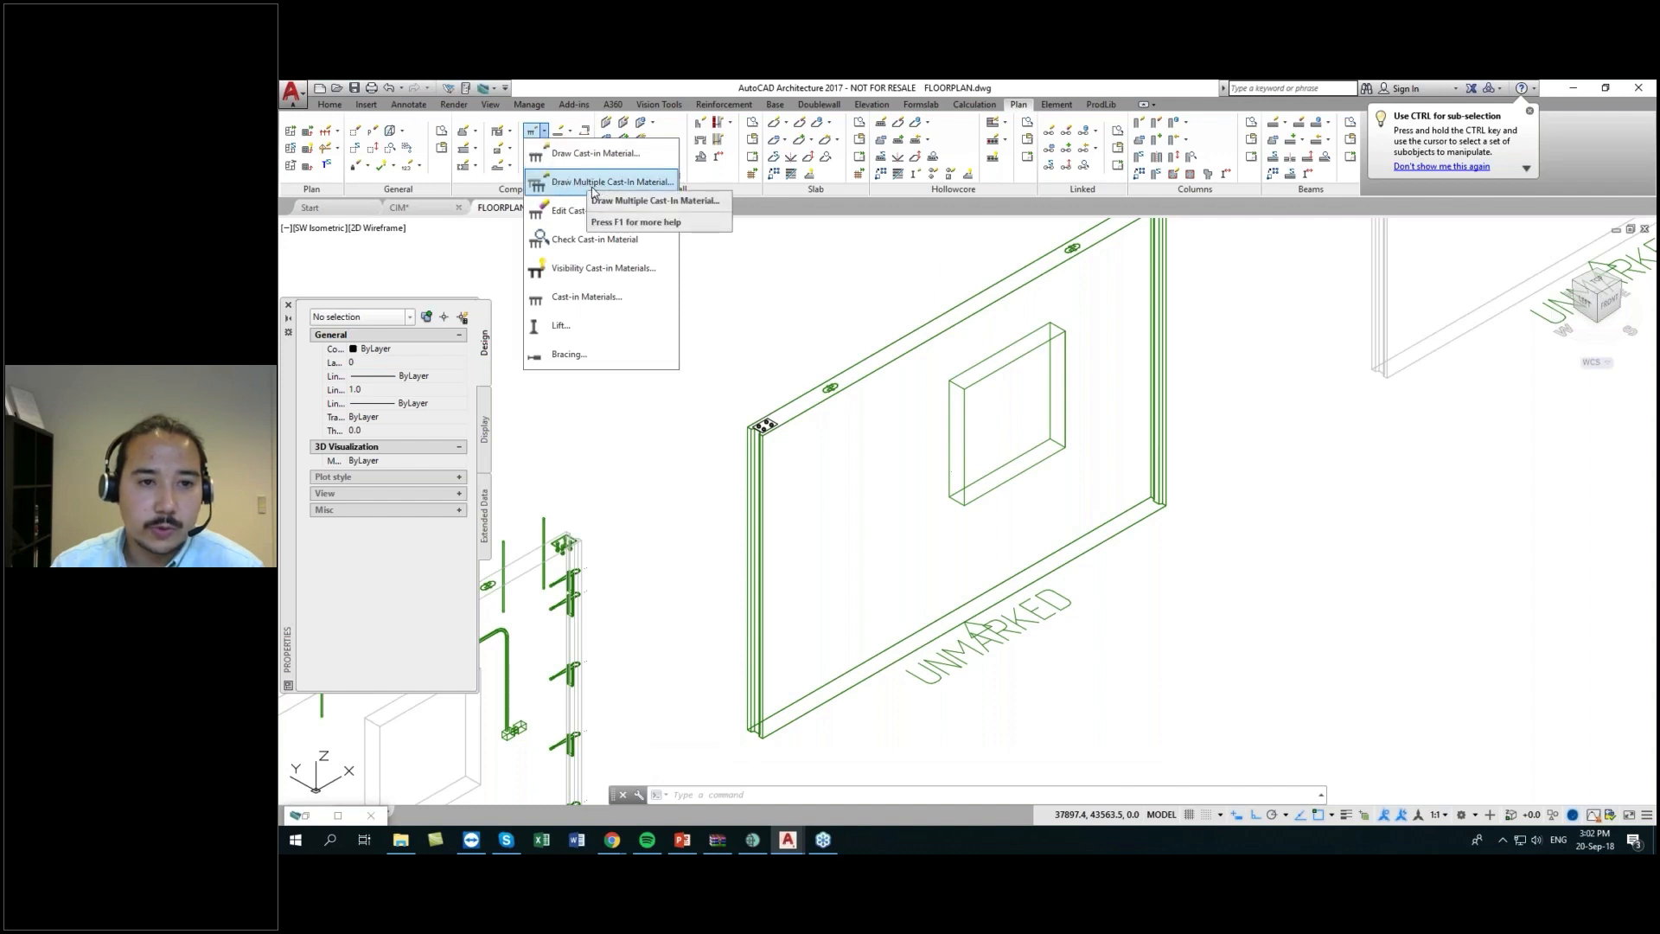
{"action": "left_click", "coordinate": [600, 184]}
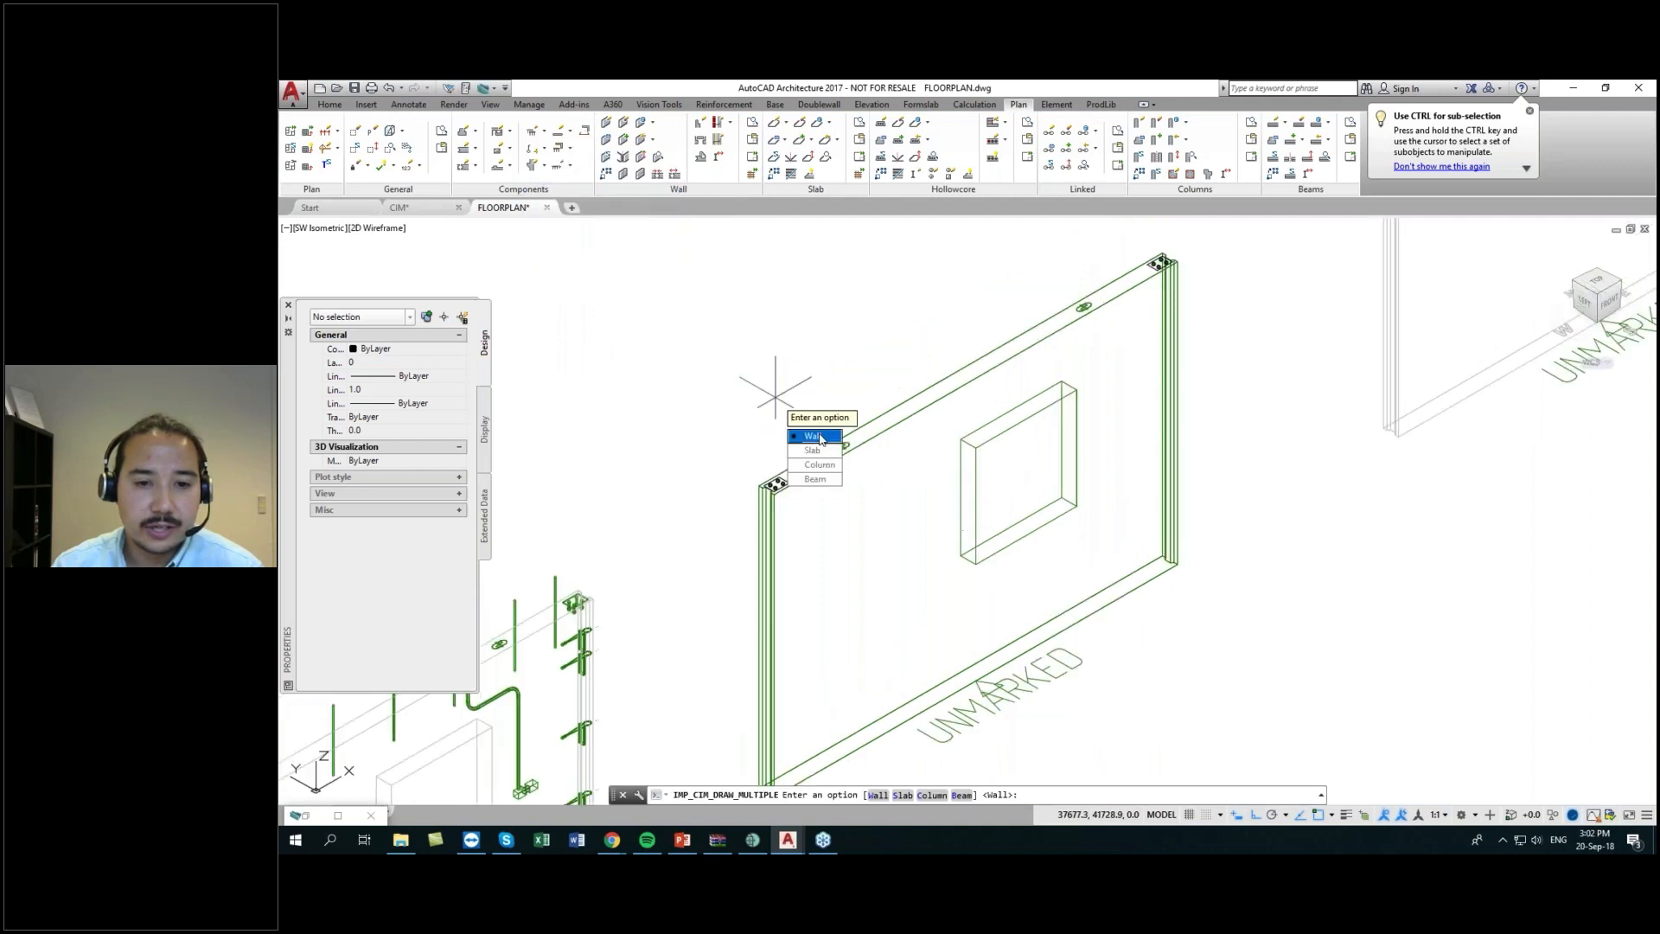
{"action": "left_click", "coordinate": [817, 437]}
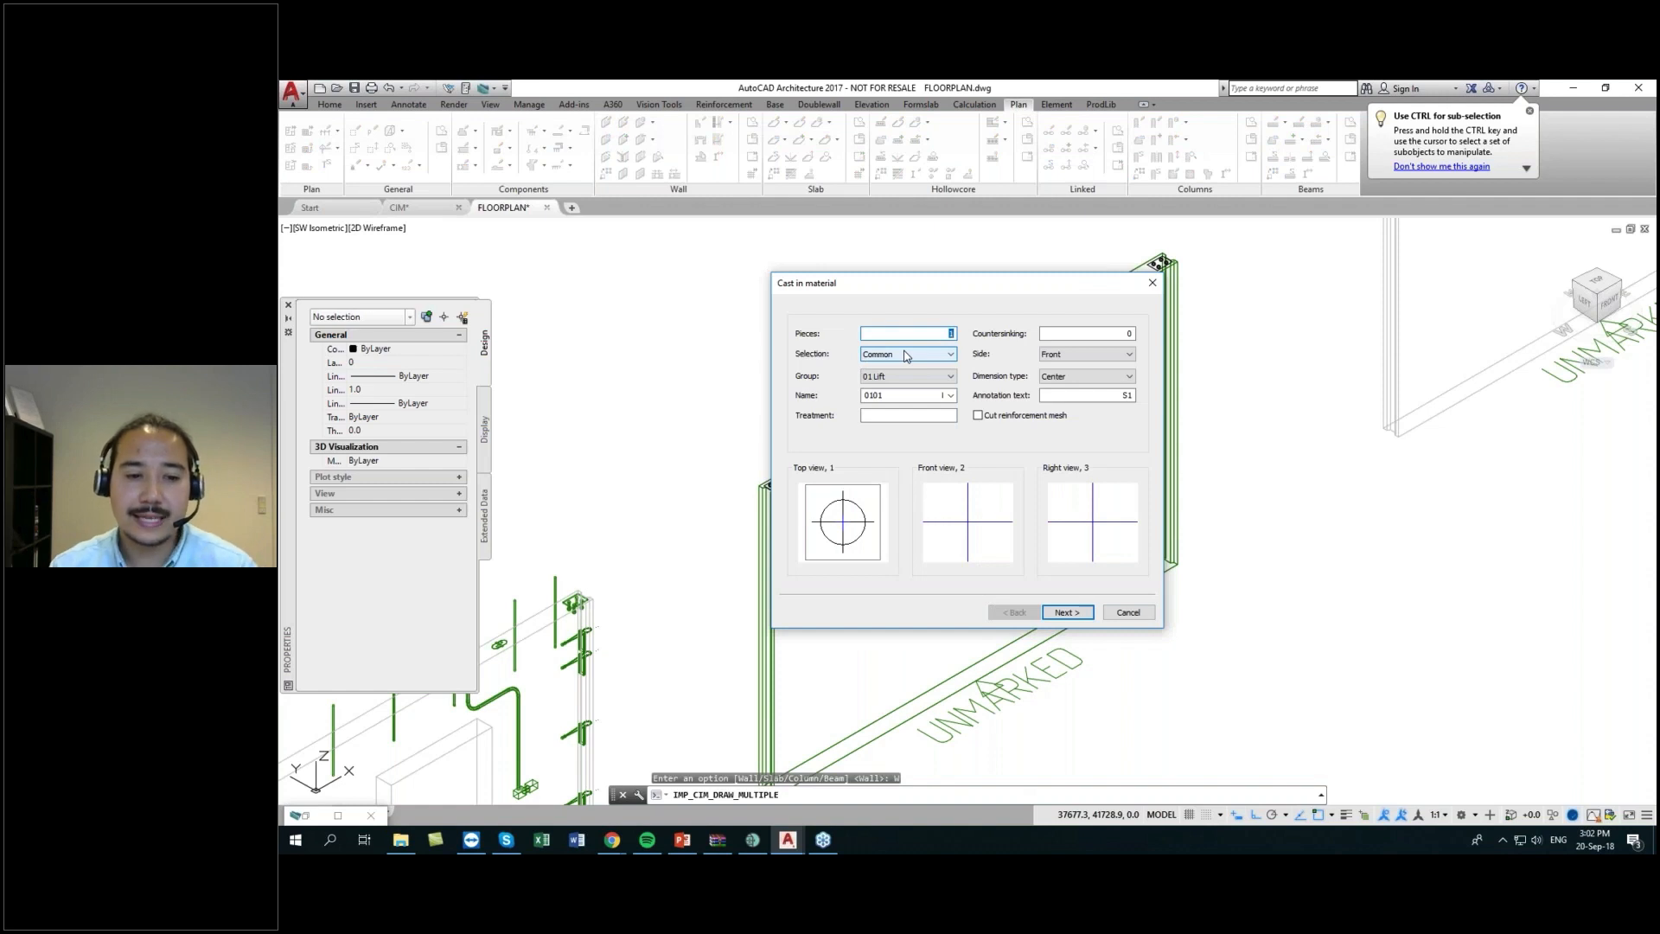
{"action": "left_click", "coordinate": [906, 355]}
{"action": "left_click", "coordinate": [916, 381]}
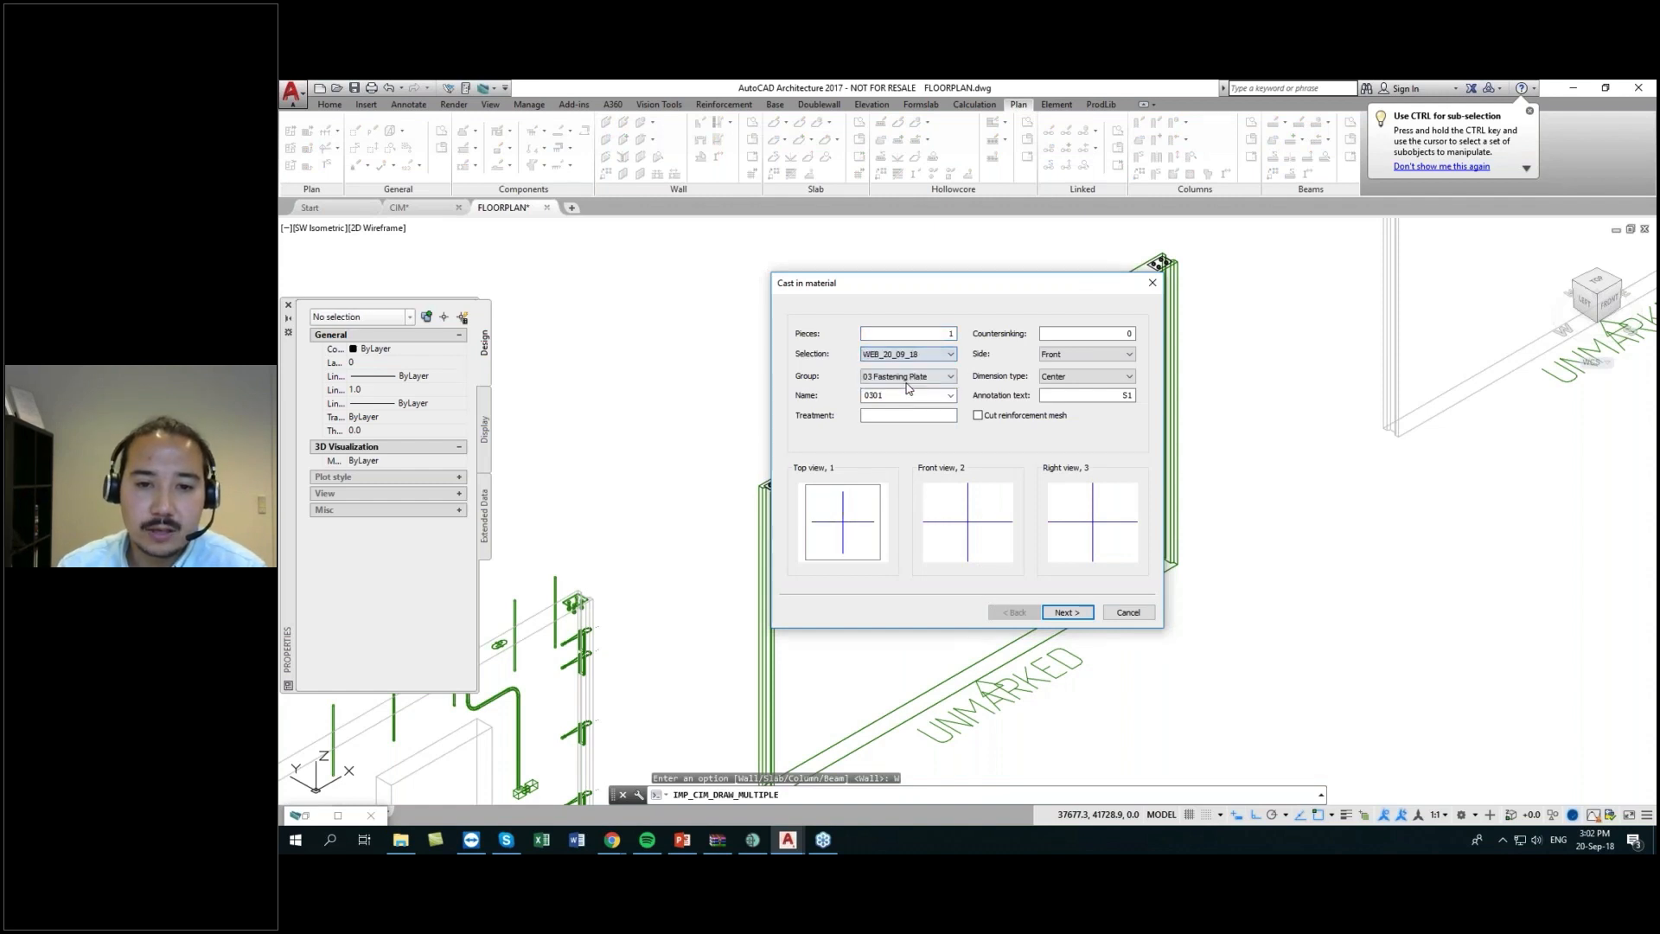
{"action": "left_click", "coordinate": [918, 377]}
{"action": "left_click", "coordinate": [903, 416]}
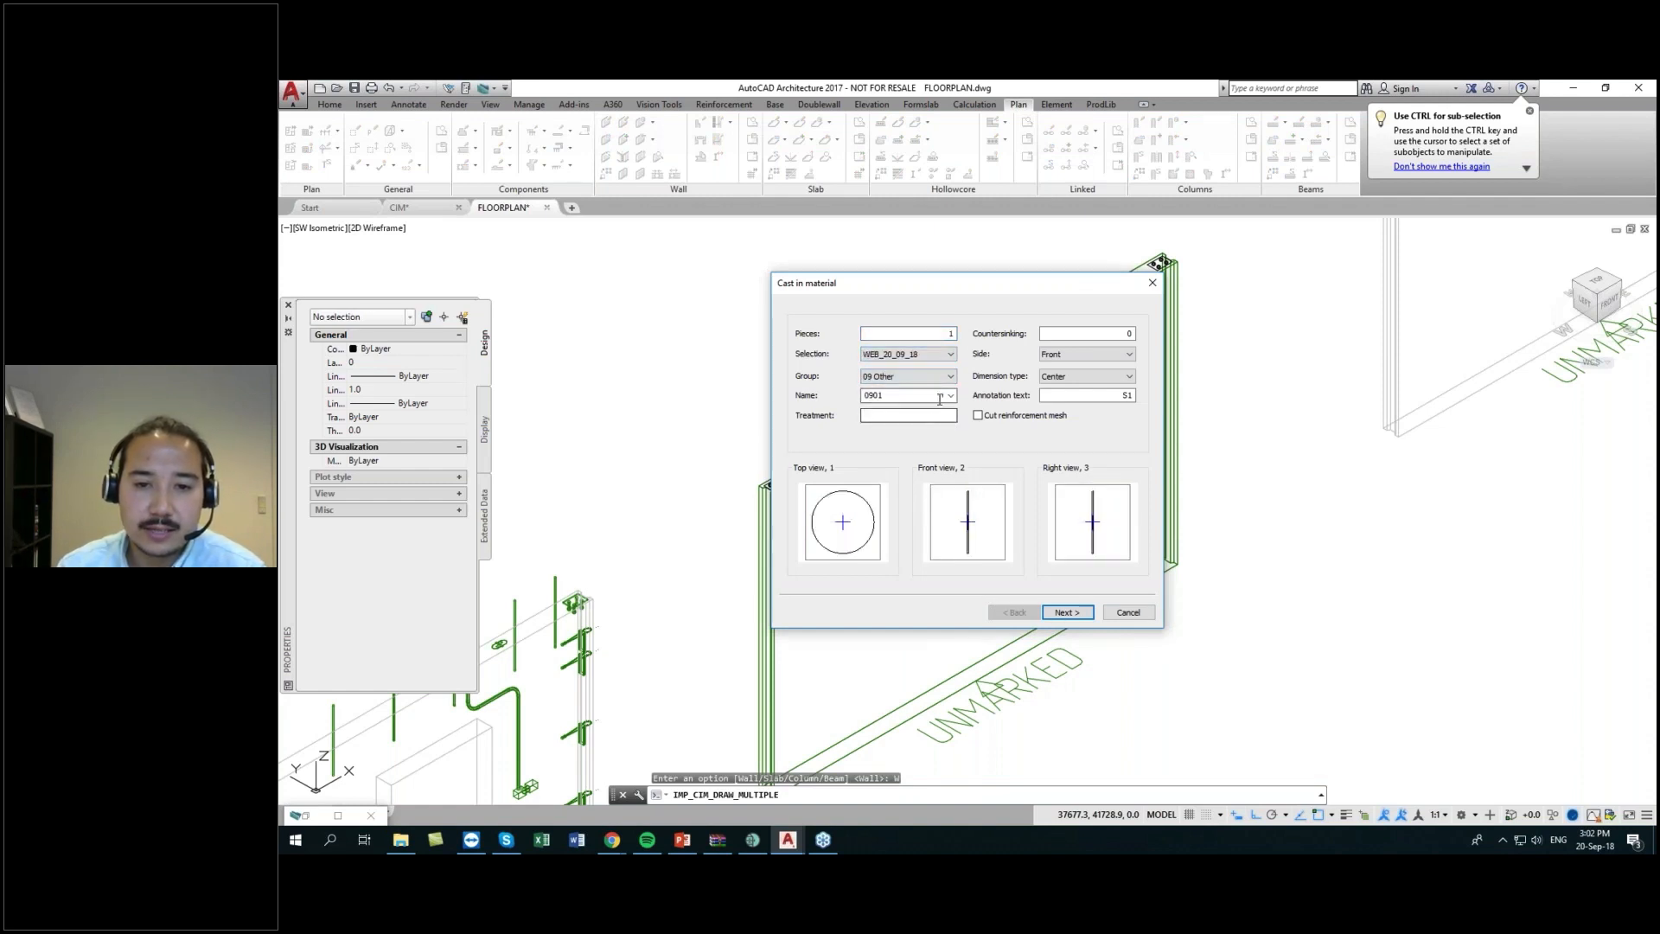
{"action": "left_click", "coordinate": [950, 395]}
{"action": "left_click", "coordinate": [952, 400]}
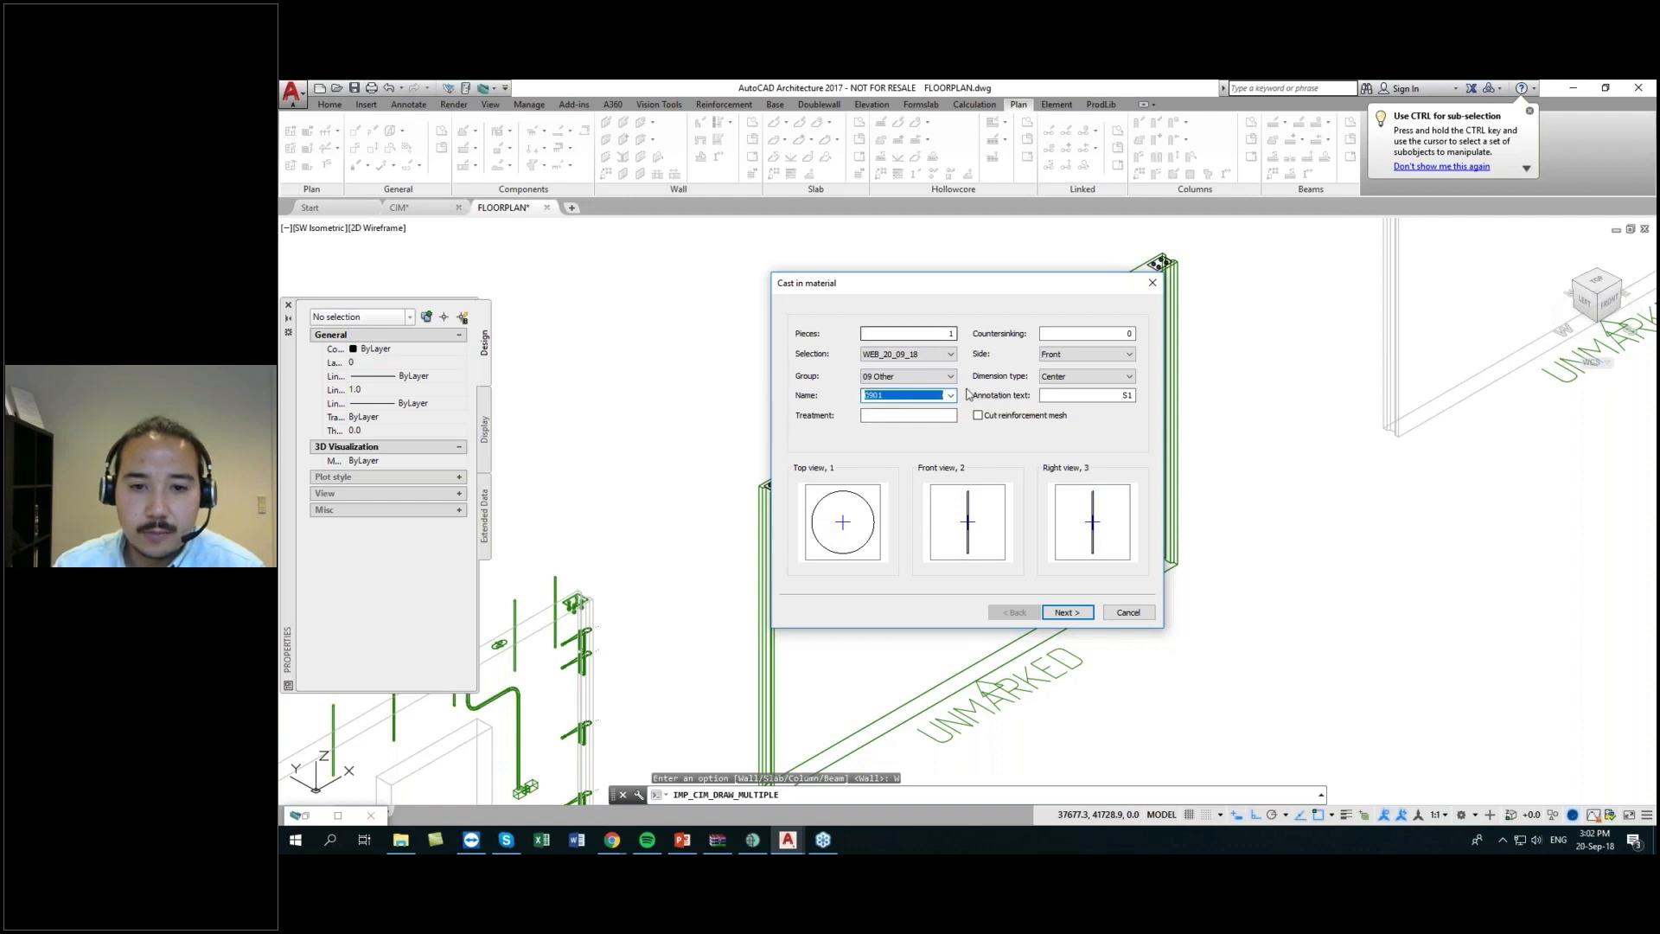
{"action": "left_click_drag", "start_coordinate": [936, 283], "coordinate": [1044, 298]}
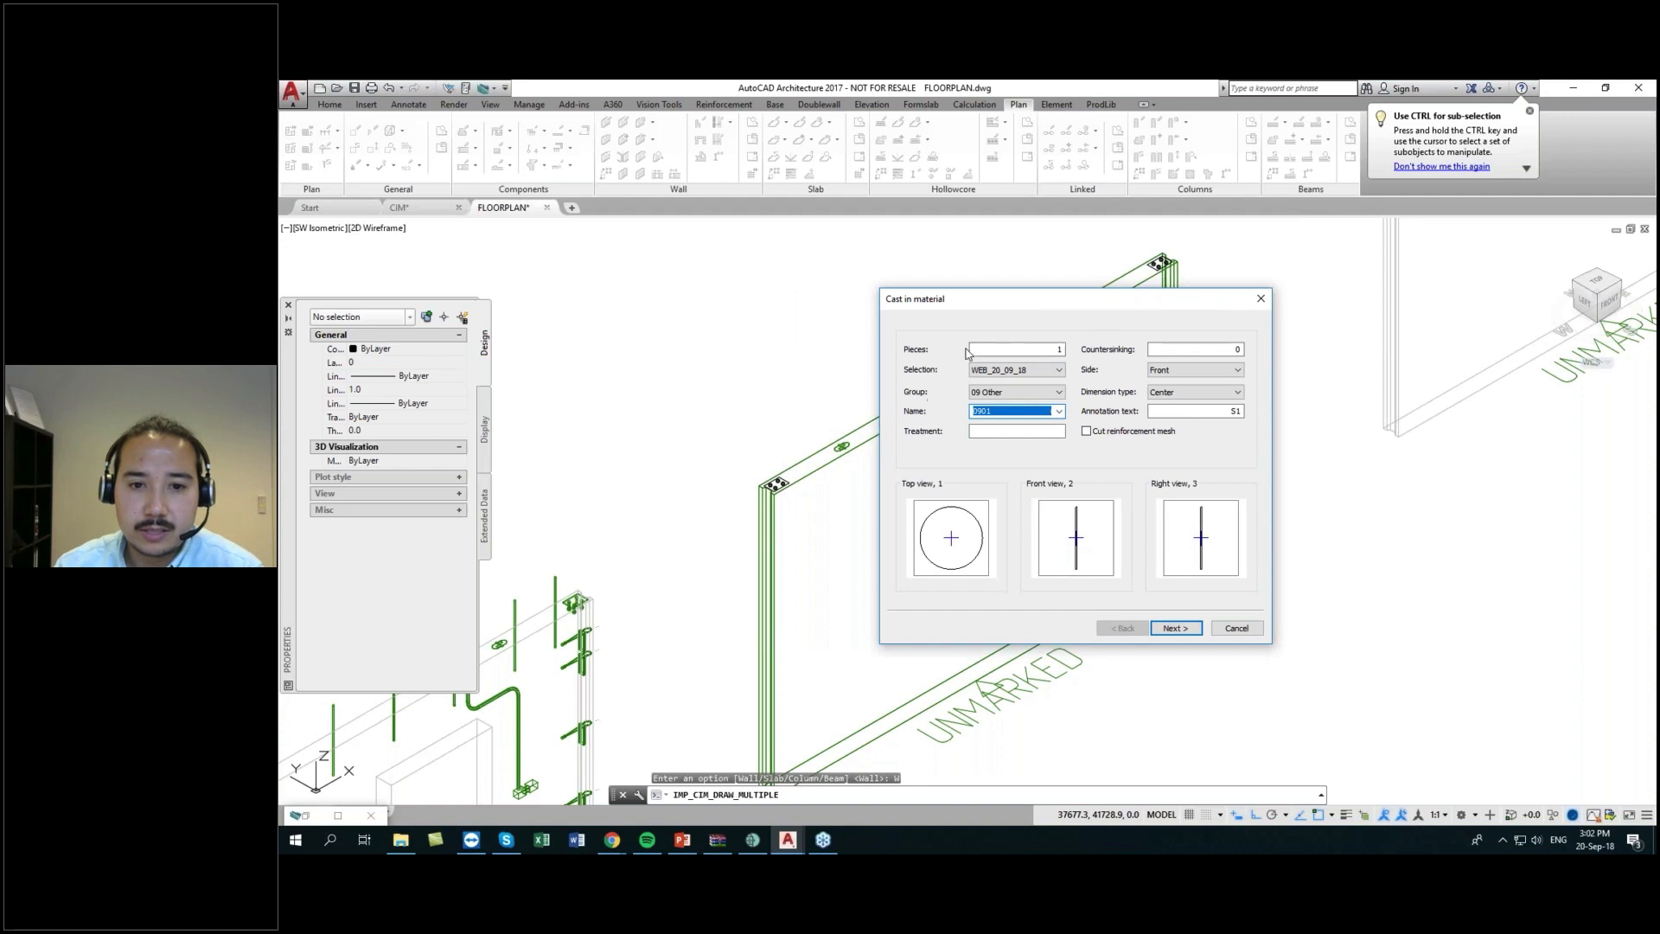
{"action": "left_click_drag", "start_coordinate": [1057, 301], "coordinate": [981, 292]}
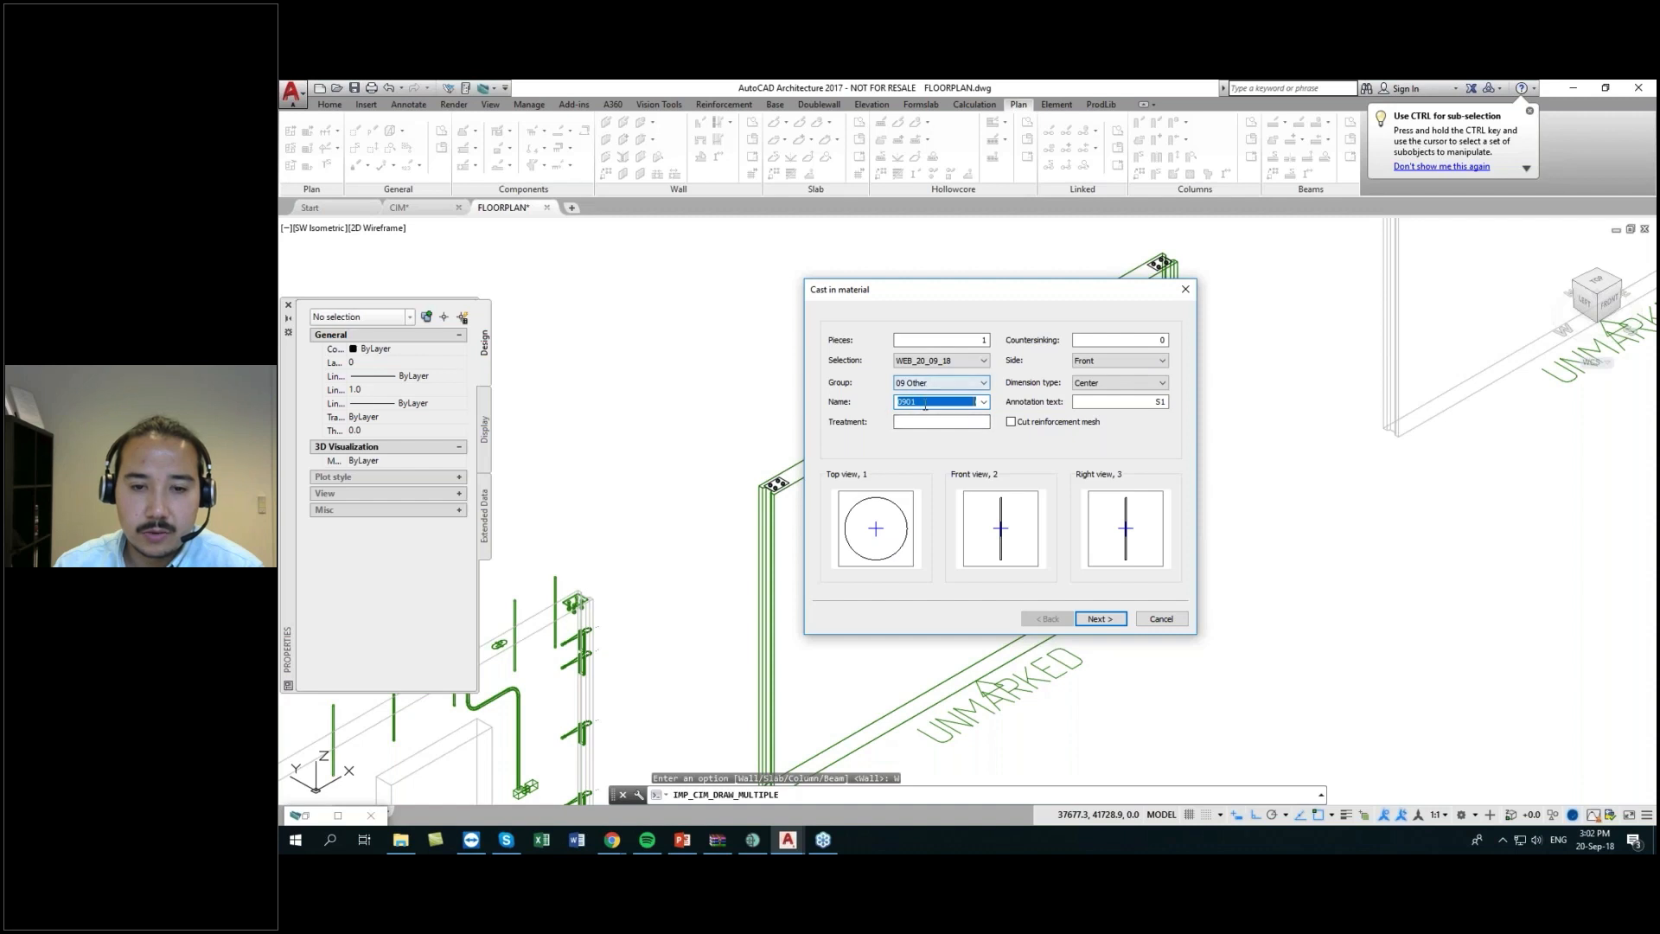
- Assign cast-in material 0901 to the Top side with dimension type Only in X-dir and continue to the floor plan drawing settings
{"action": "left_click", "coordinate": [1111, 360]}
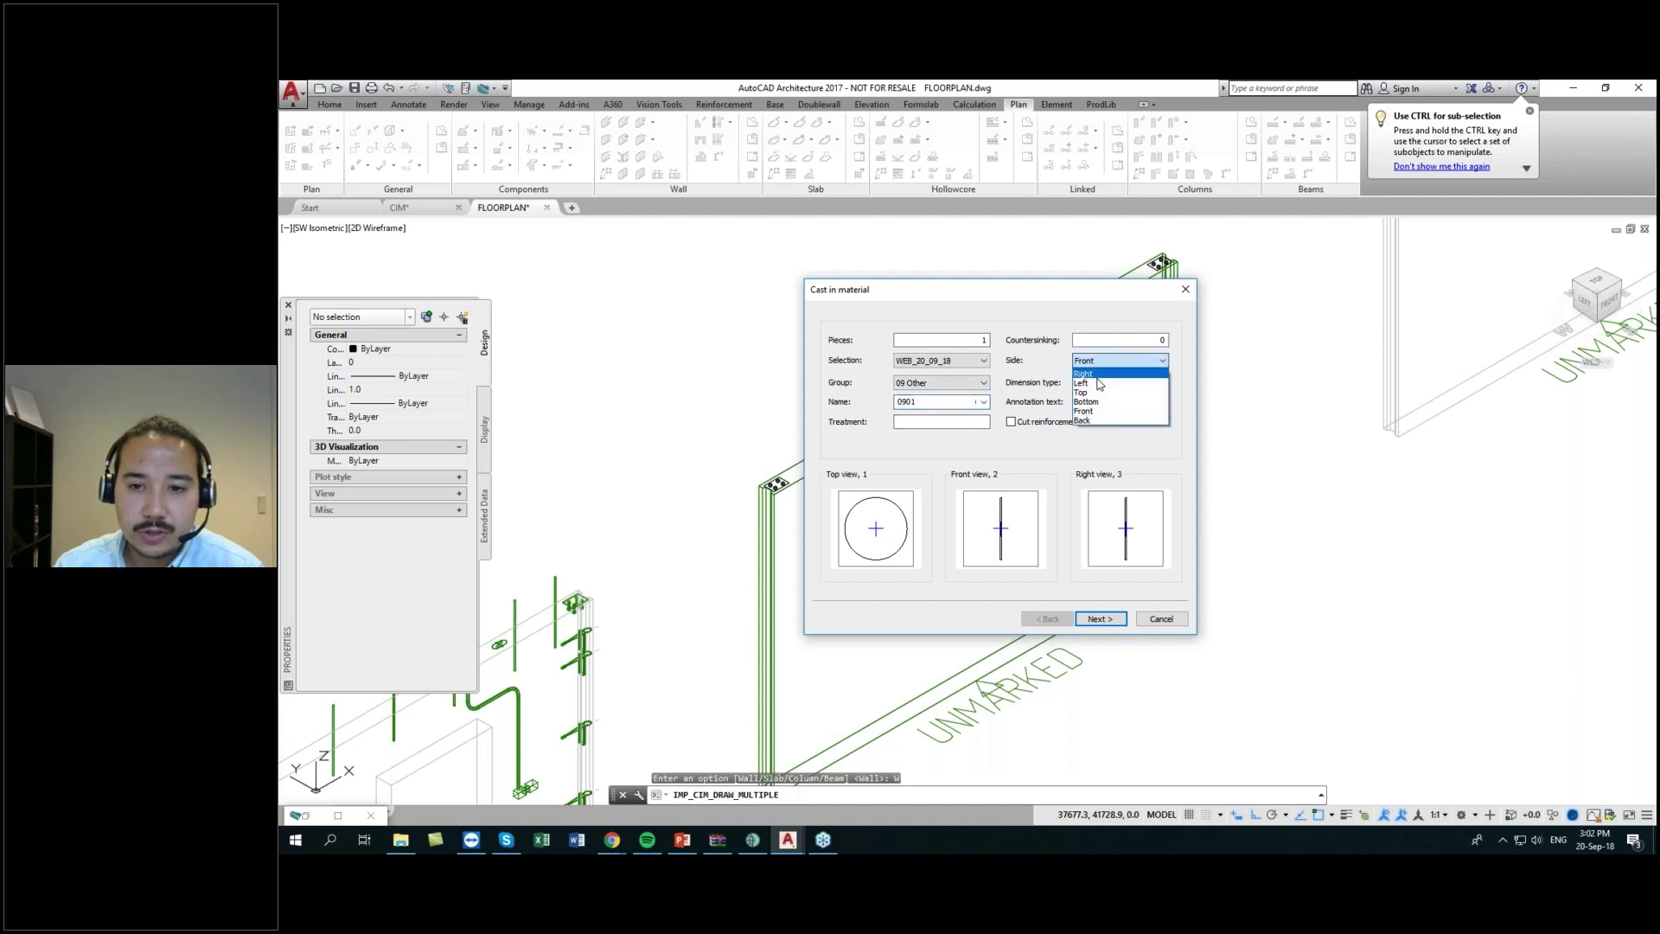
{"action": "left_click", "coordinate": [1091, 384]}
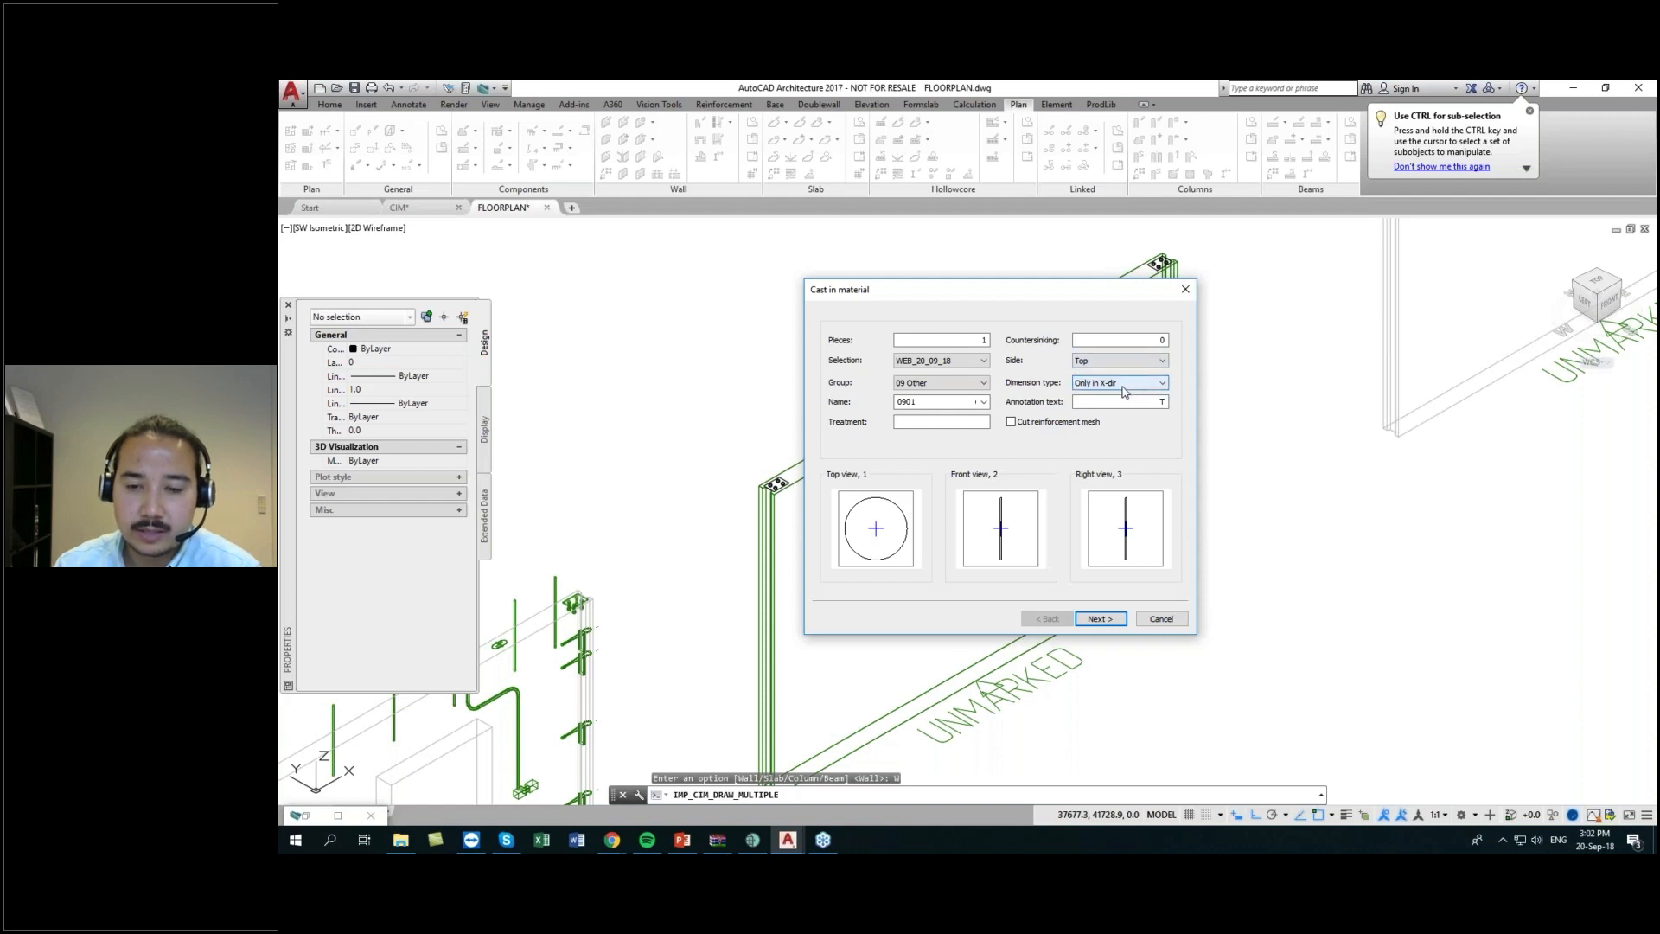
{"action": "left_click", "coordinate": [1116, 618]}
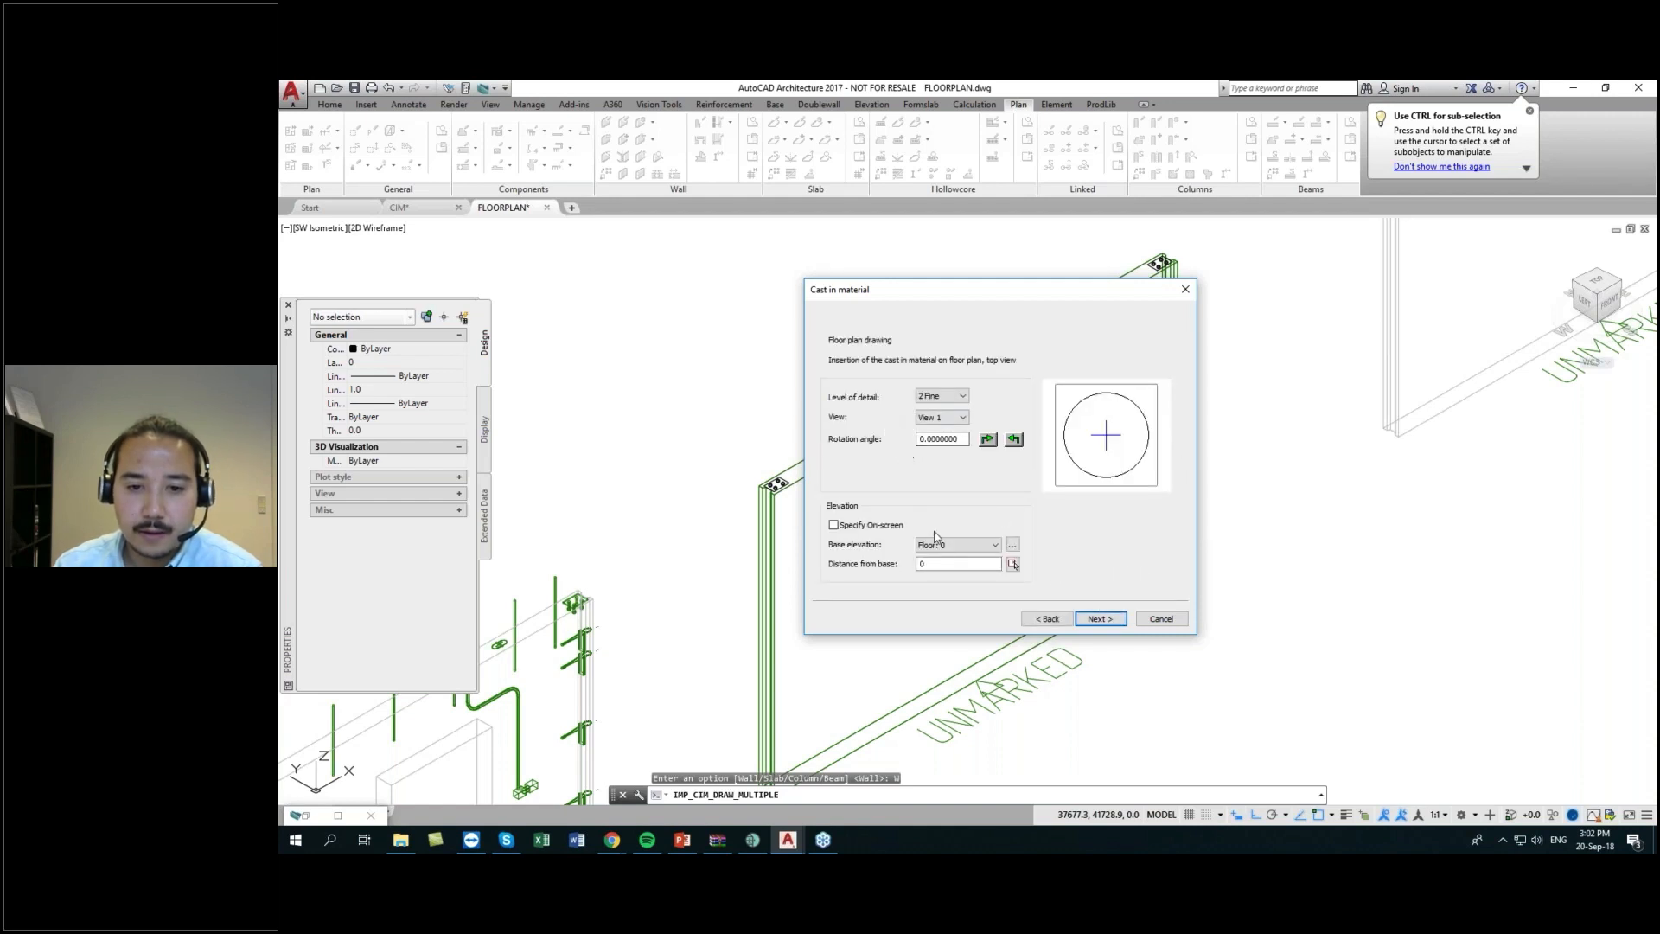
- Set the distance from base to 2600 and finish the setup with floor plan View 1 and shop drawing View 2
{"action": "double_click", "coordinate": [923, 563]}
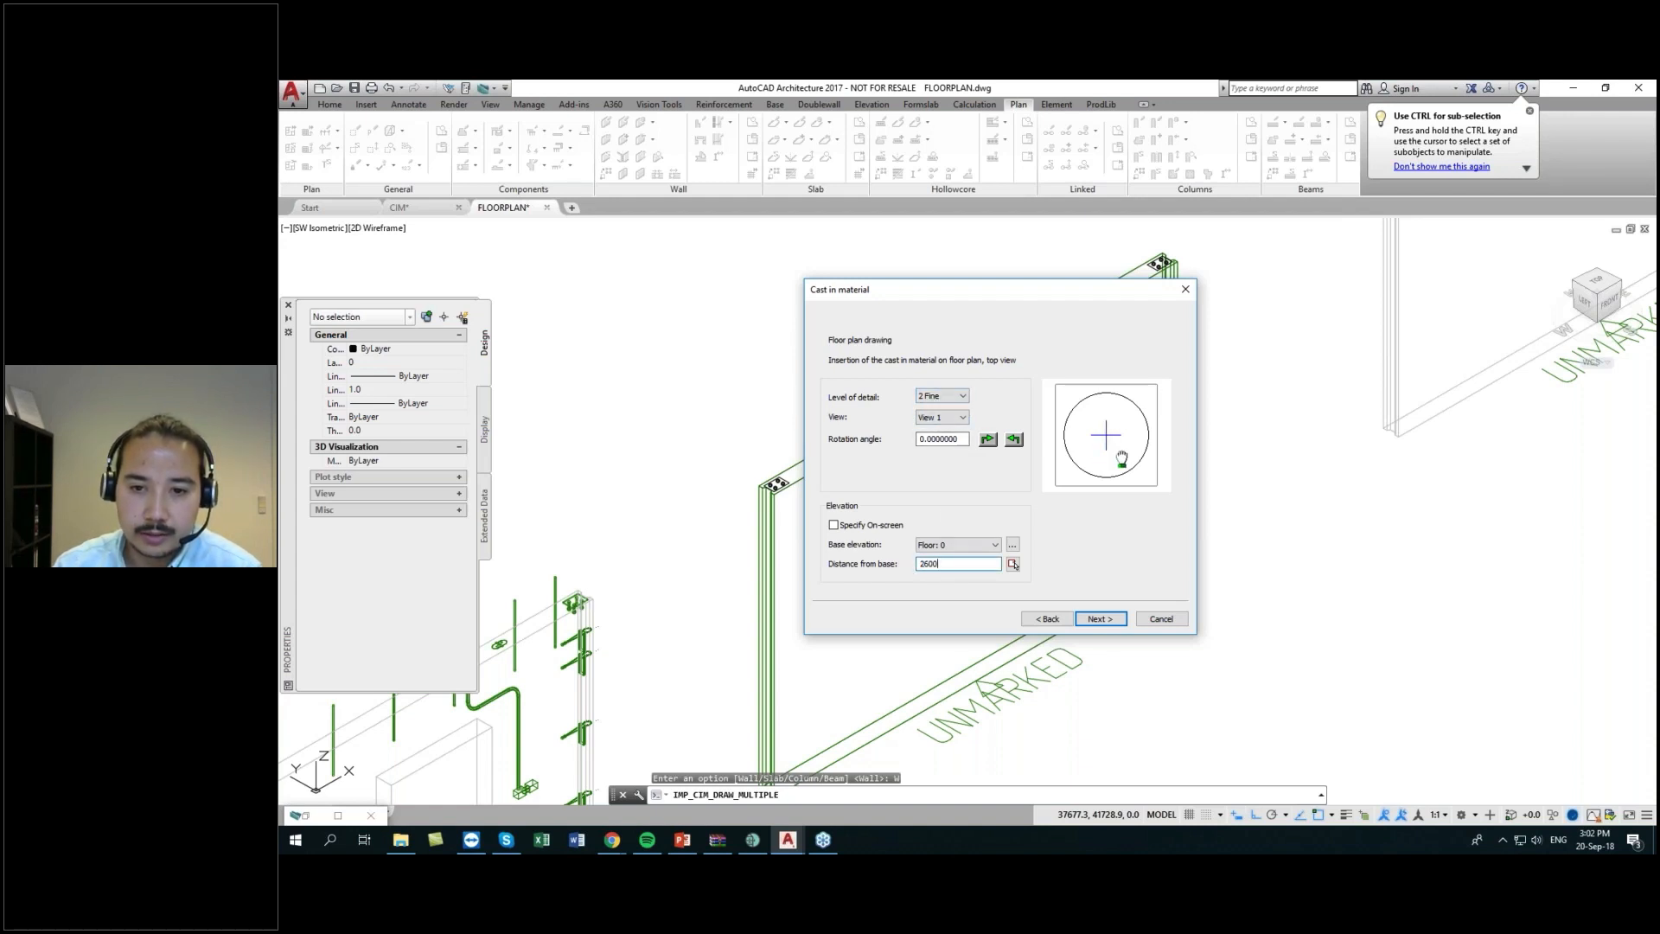
{"action": "left_click", "coordinate": [1100, 618]}
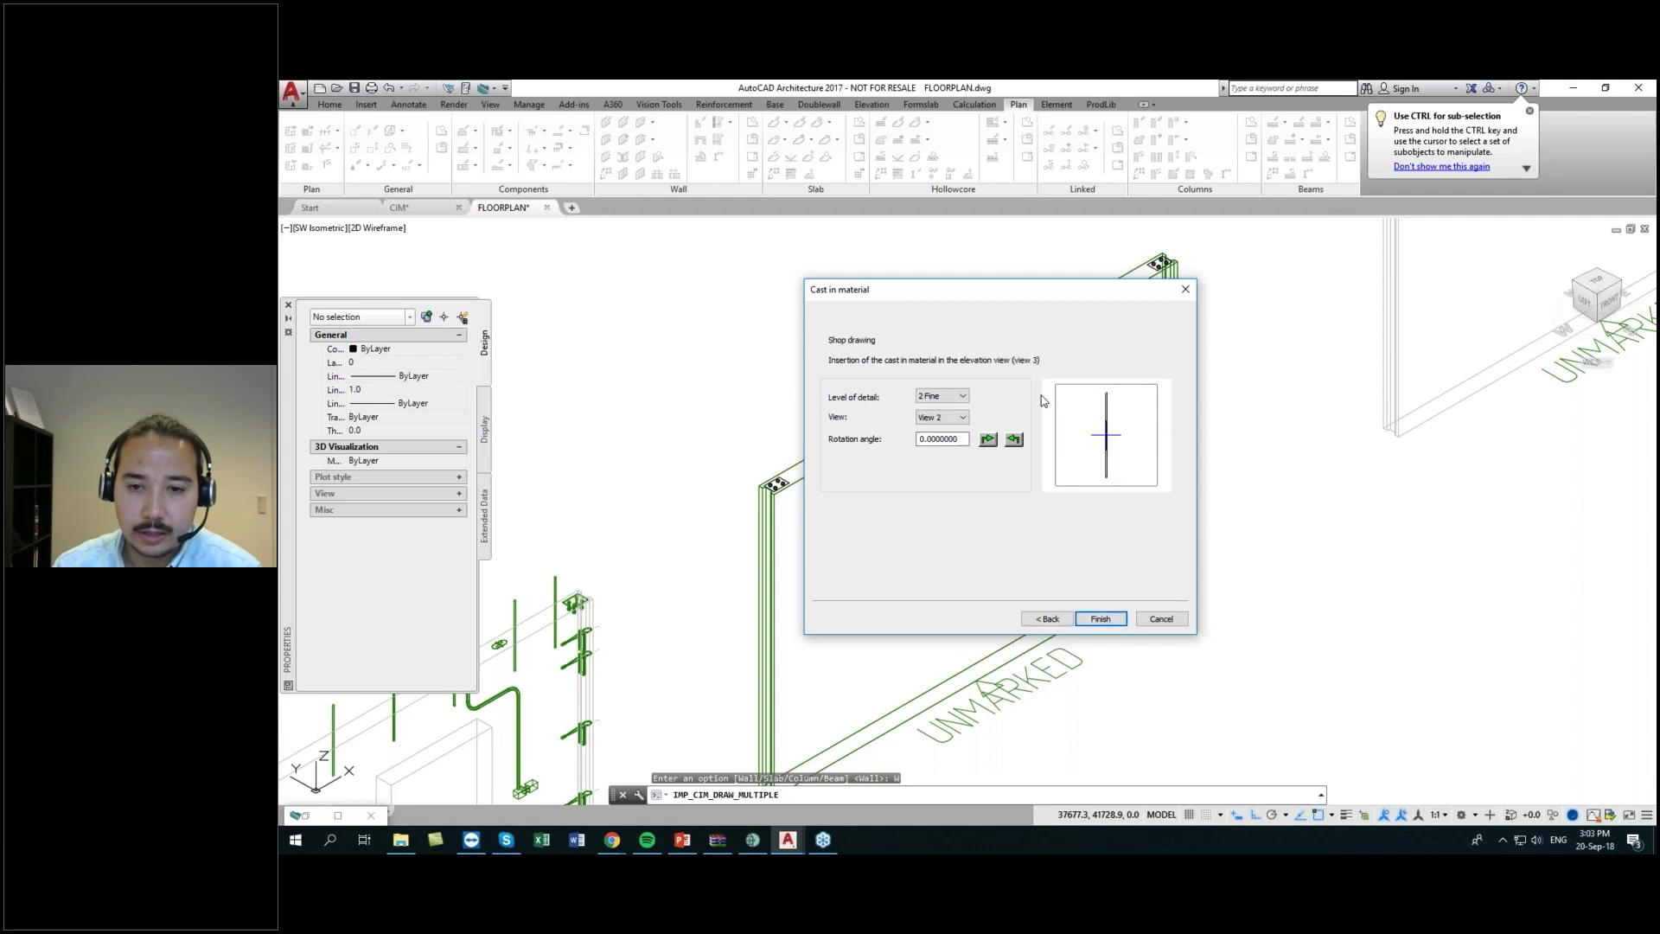
{"action": "left_click", "coordinate": [1100, 618]}
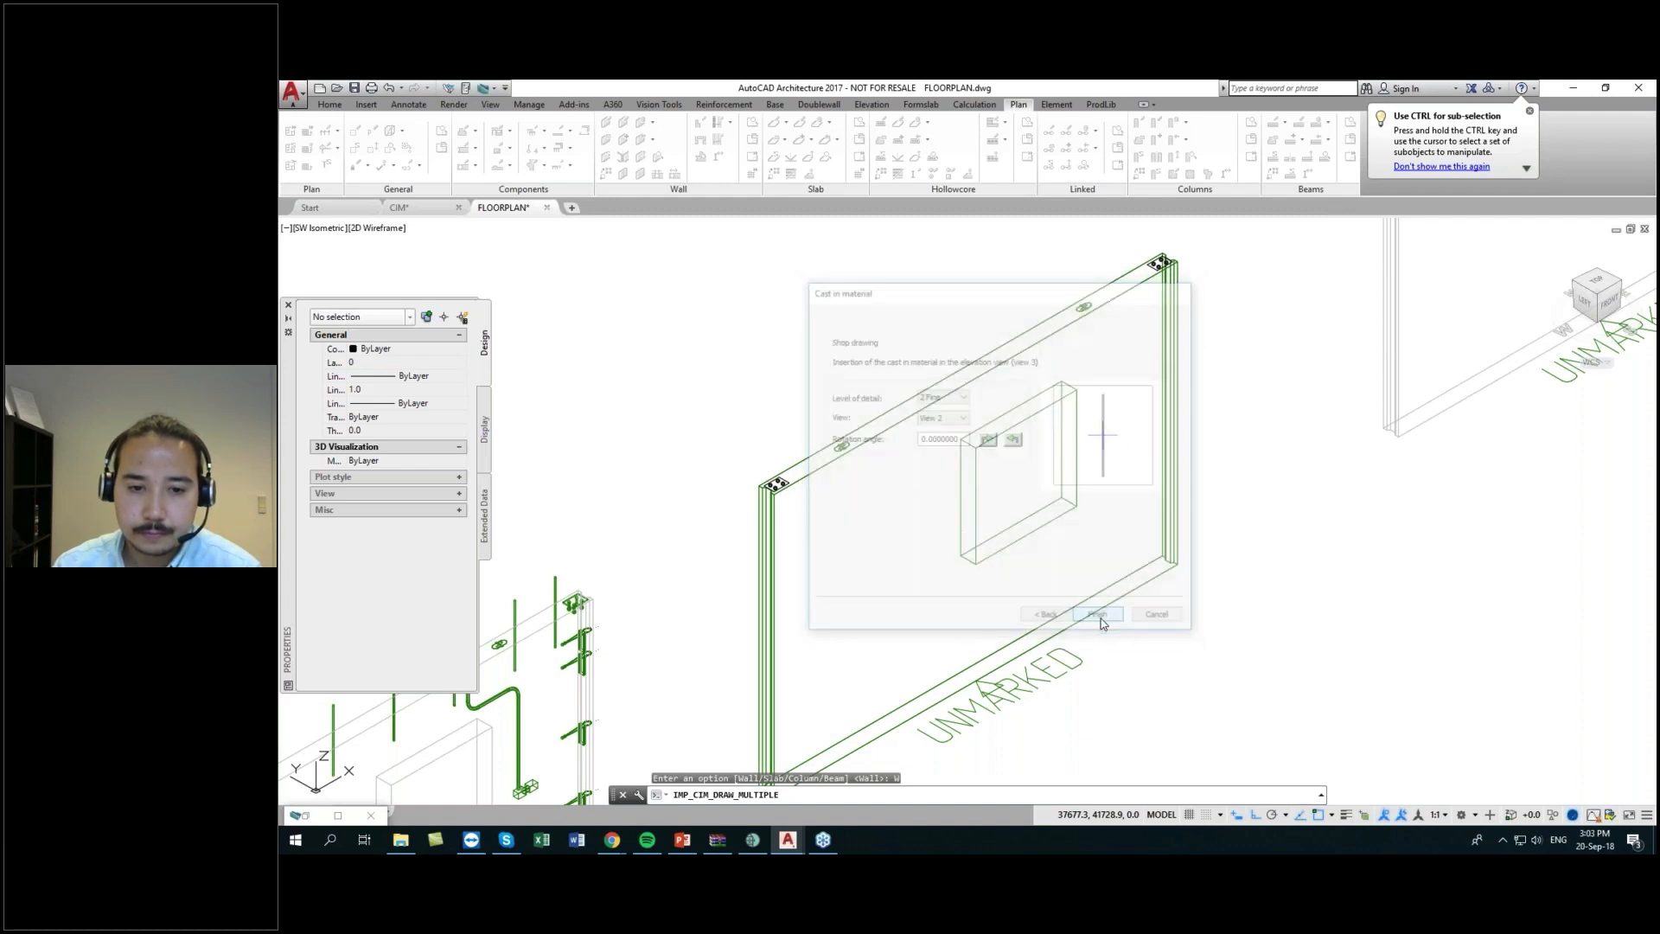
- Draw the placement line along the middle of the wall's top from the near end to the far end, using Center alignment
{"action": "scroll", "coordinate": [767, 488], "scroll_direction": "up", "scroll_amount": 10}
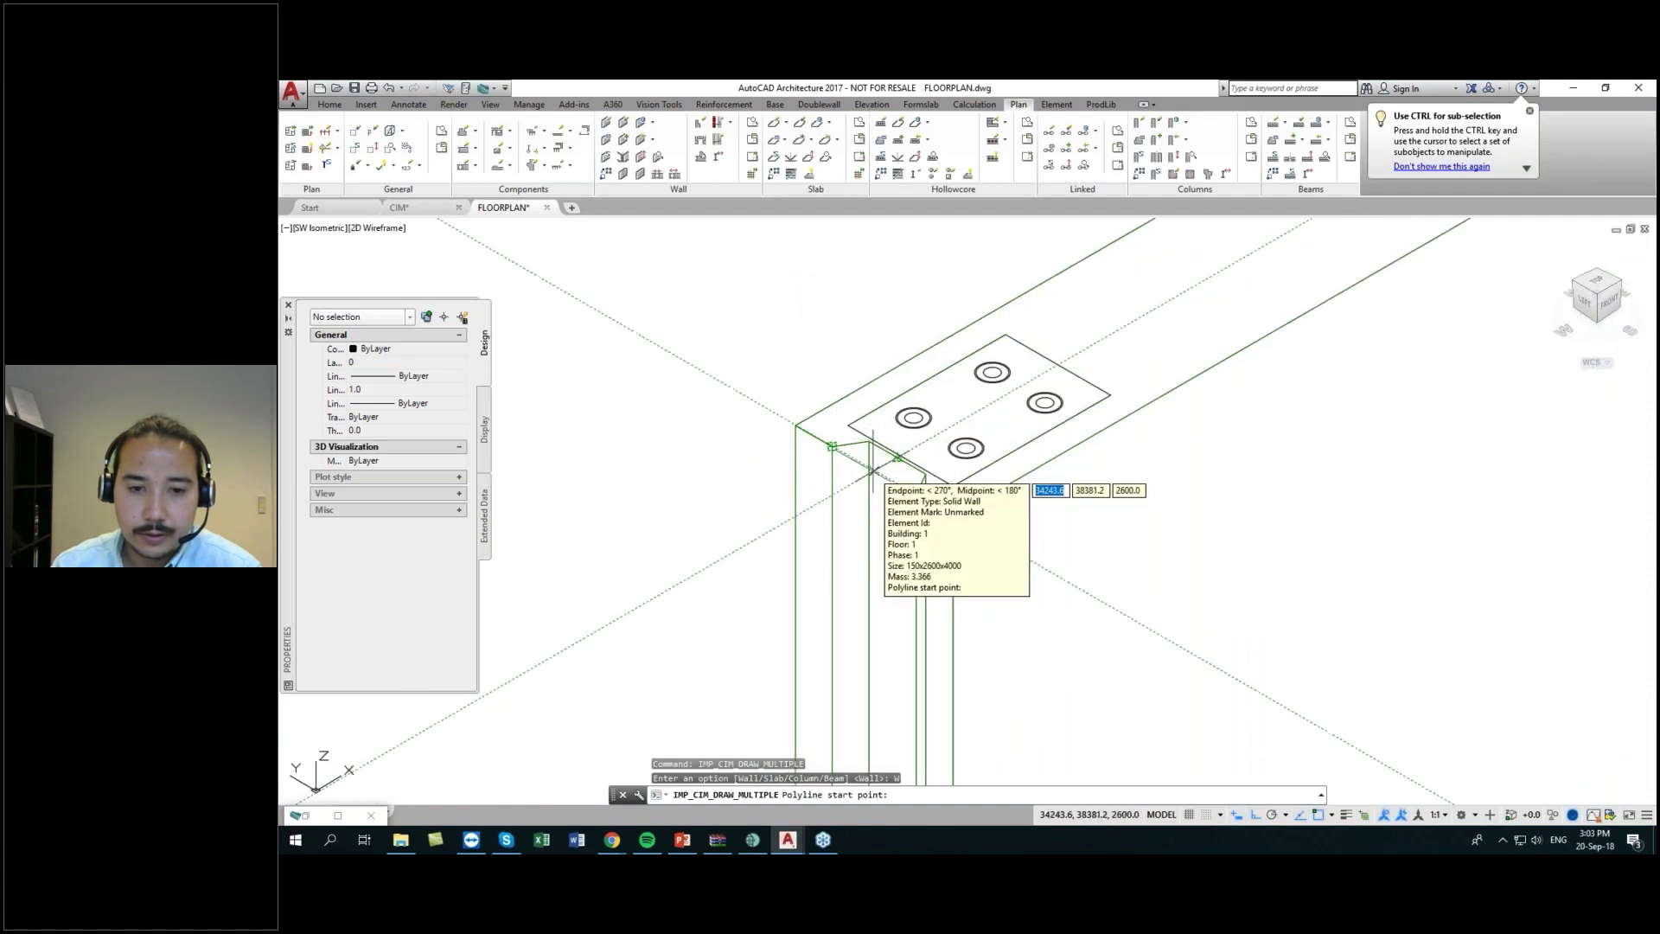
{"action": "left_click", "coordinate": [873, 471]}
{"action": "scroll", "coordinate": [1159, 294], "scroll_direction": "down", "scroll_amount": 6}
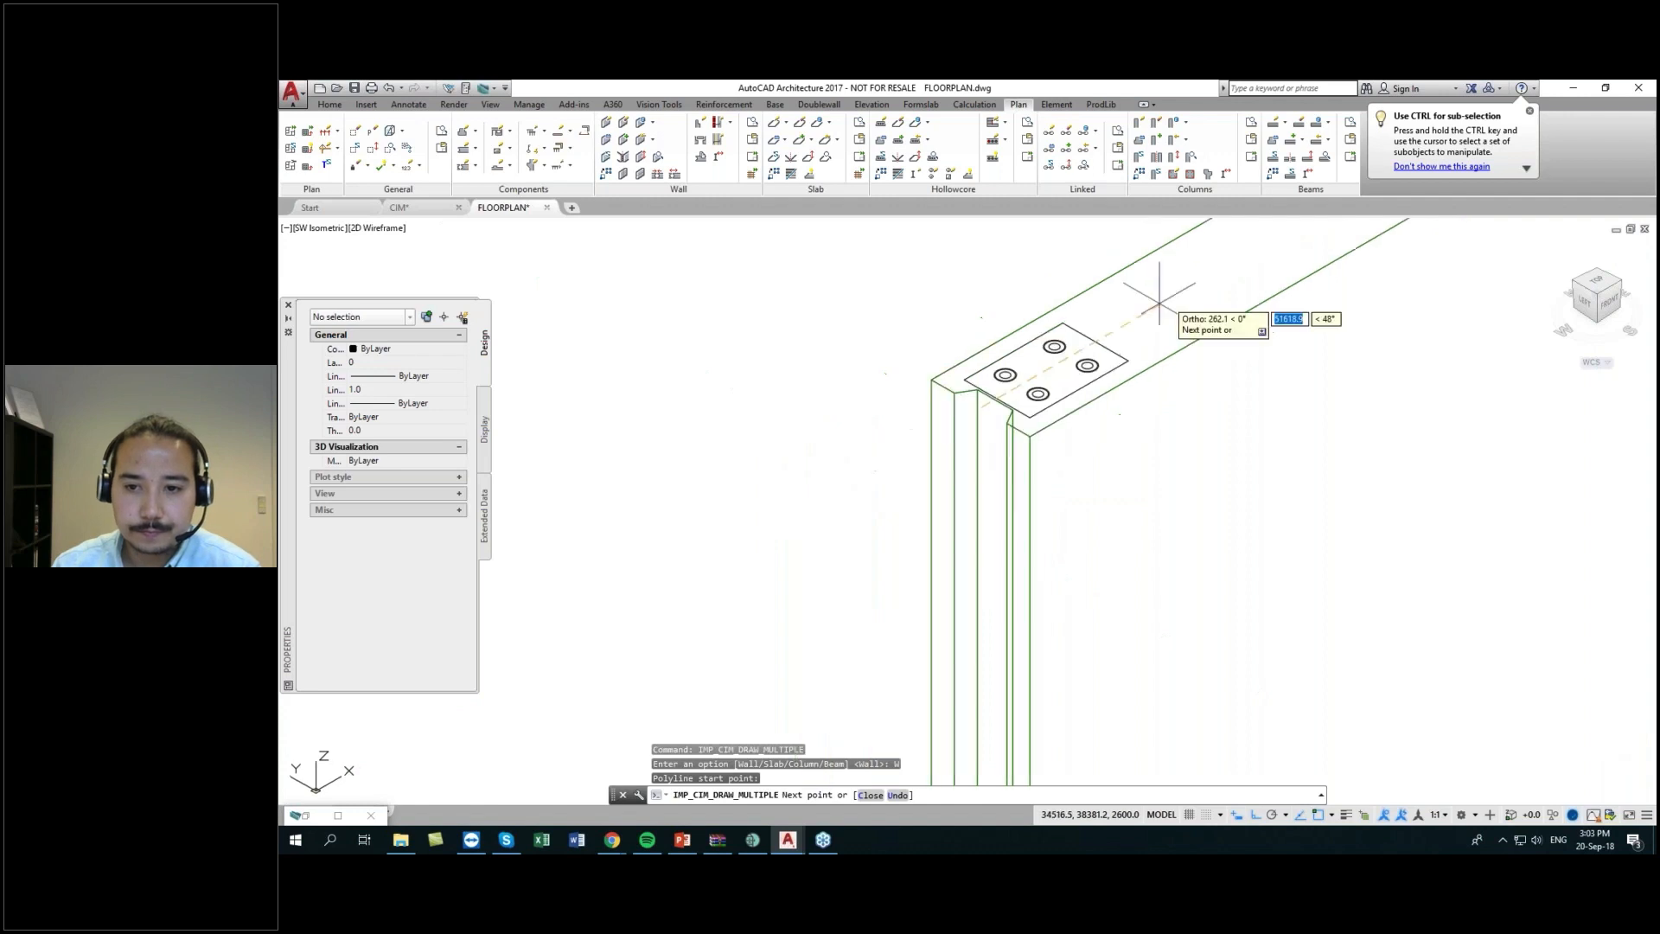
{"action": "scroll", "coordinate": [932, 551], "scroll_direction": "up", "scroll_amount": 6}
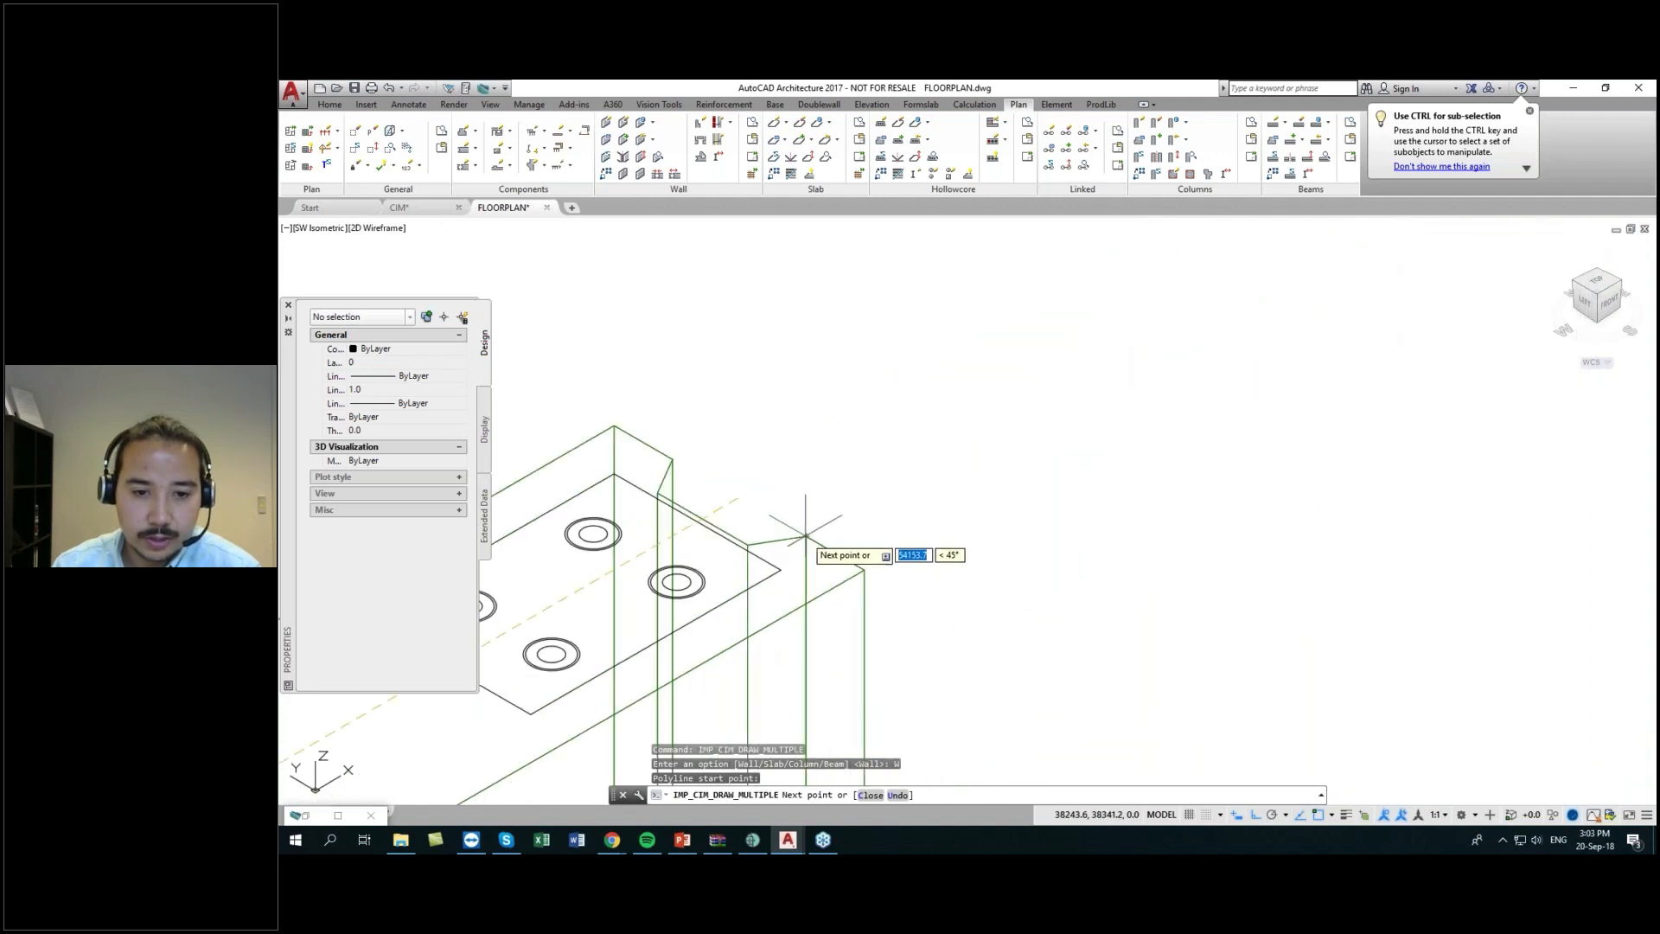
{"action": "left_click", "coordinate": [732, 501]}
{"action": "scroll", "coordinate": [744, 500], "scroll_direction": "down", "scroll_amount": 5}
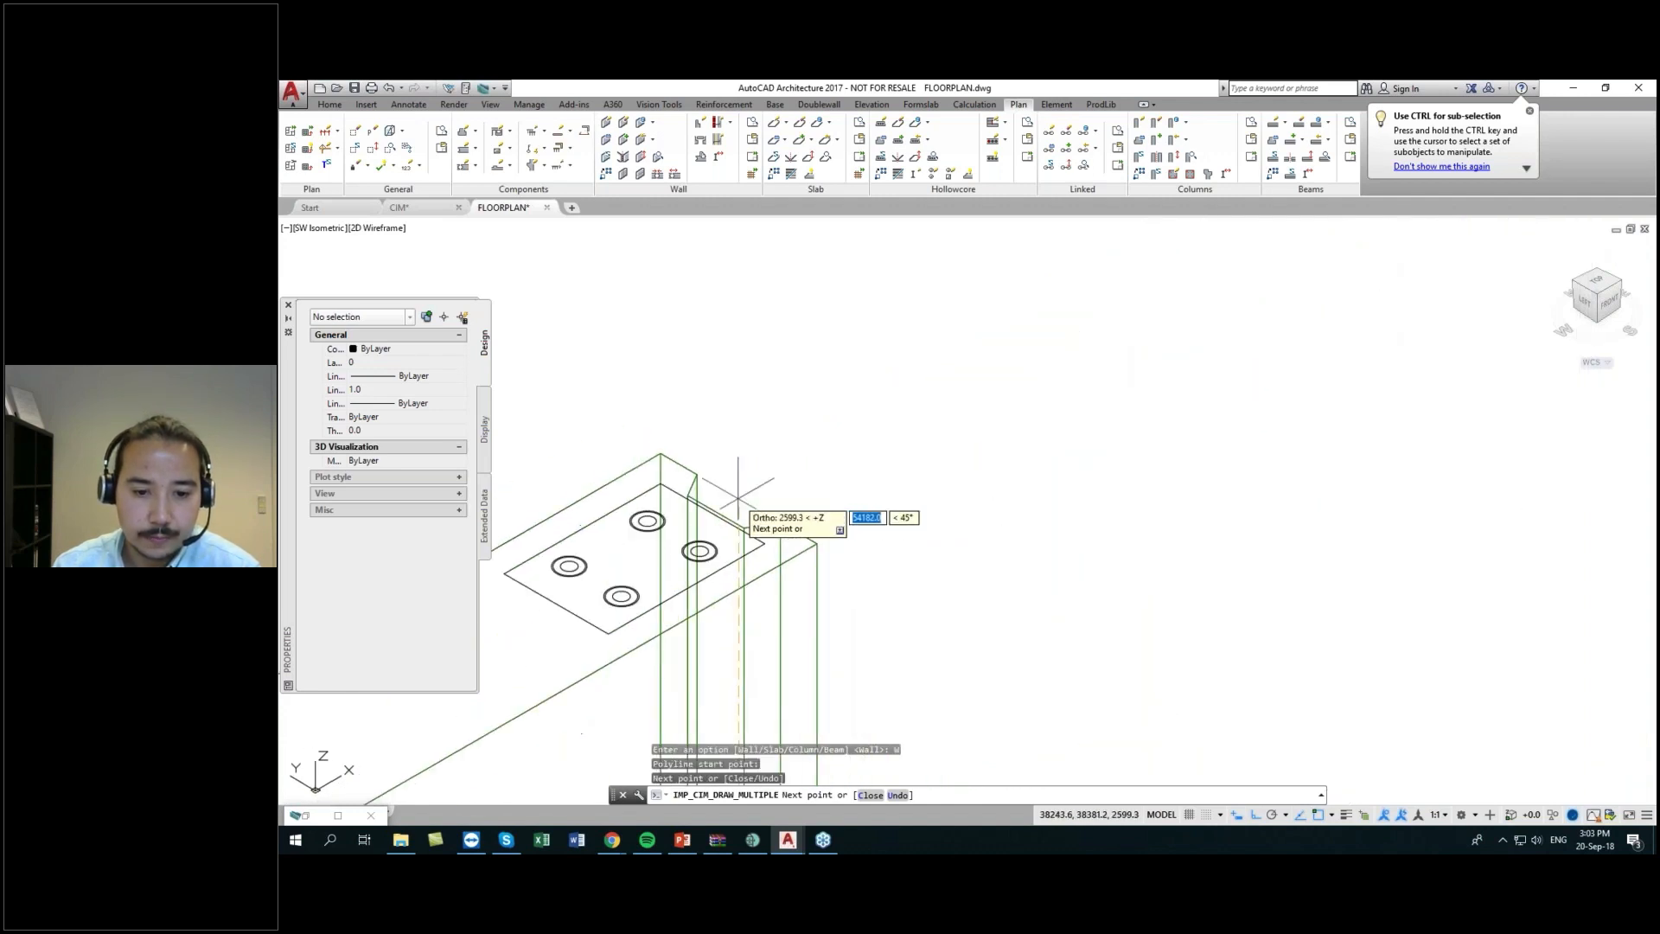
{"action": "scroll", "coordinate": [865, 367], "scroll_direction": "down", "scroll_amount": 5}
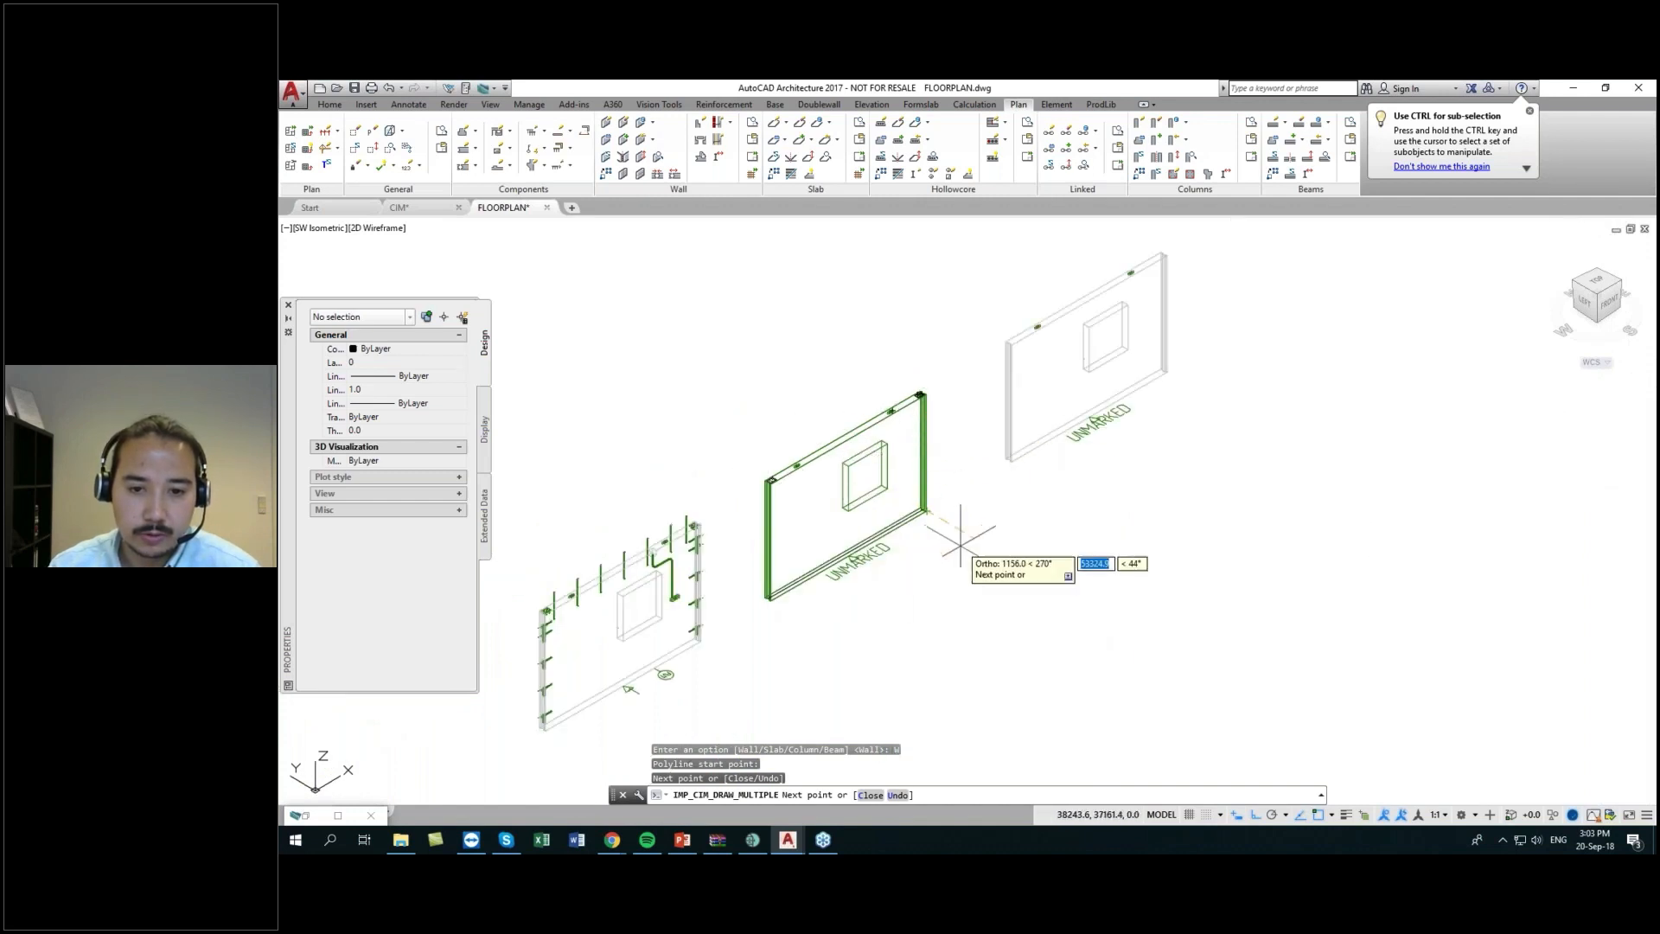
{"action": "key", "text": "Return"}
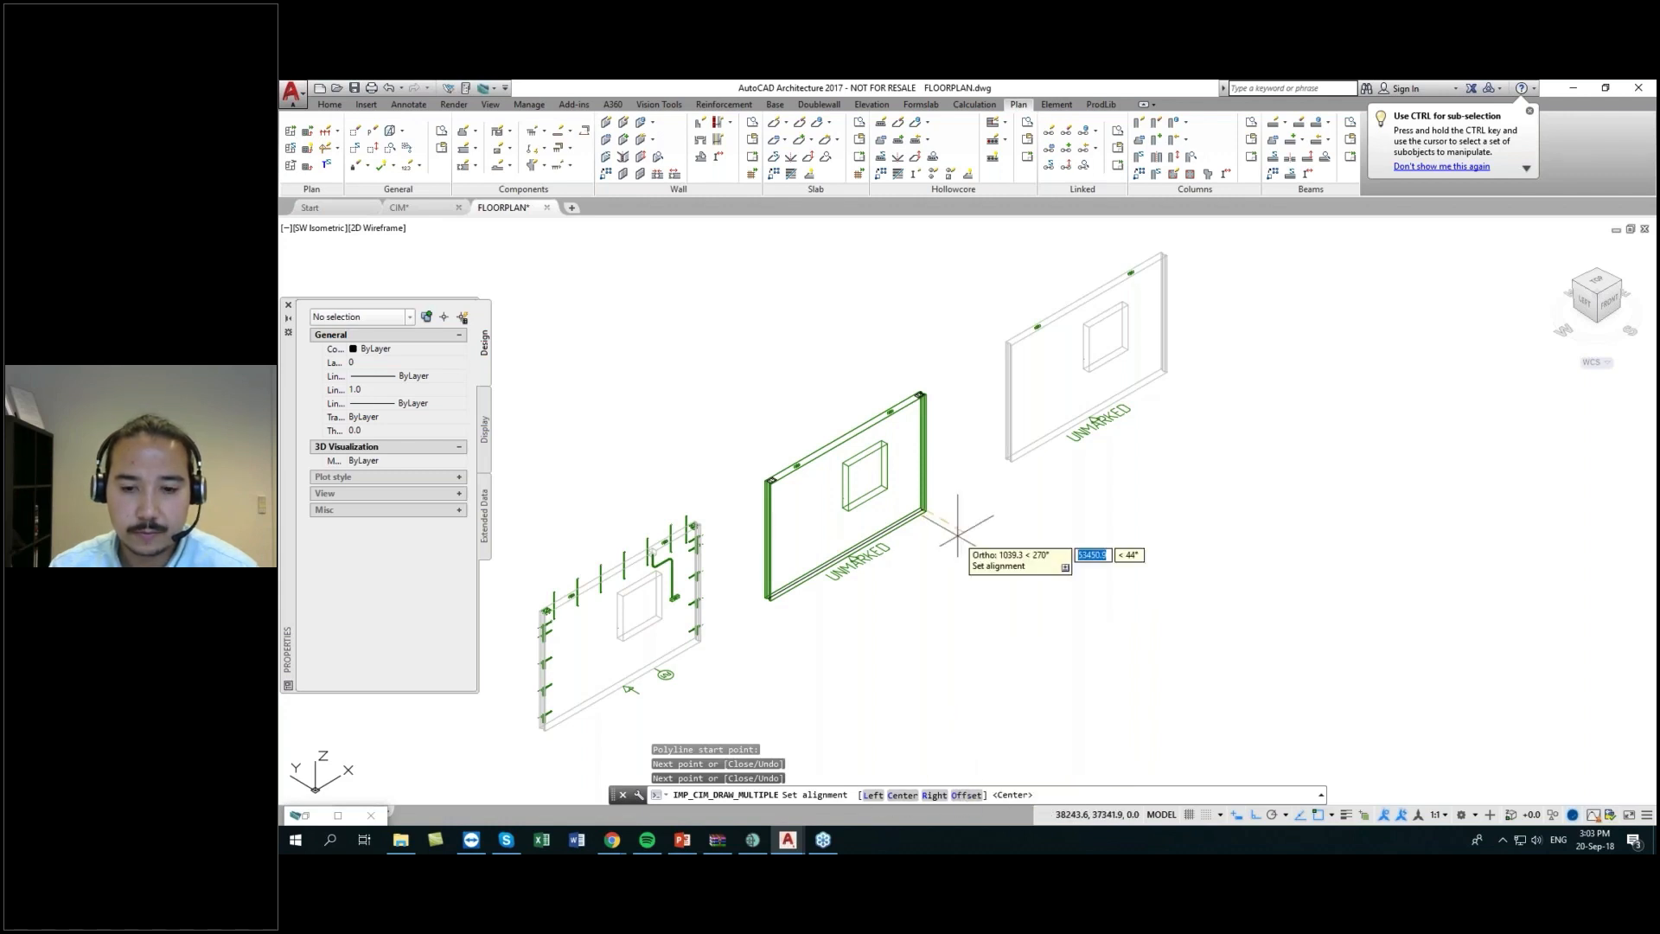
{"action": "key", "text": "Return"}
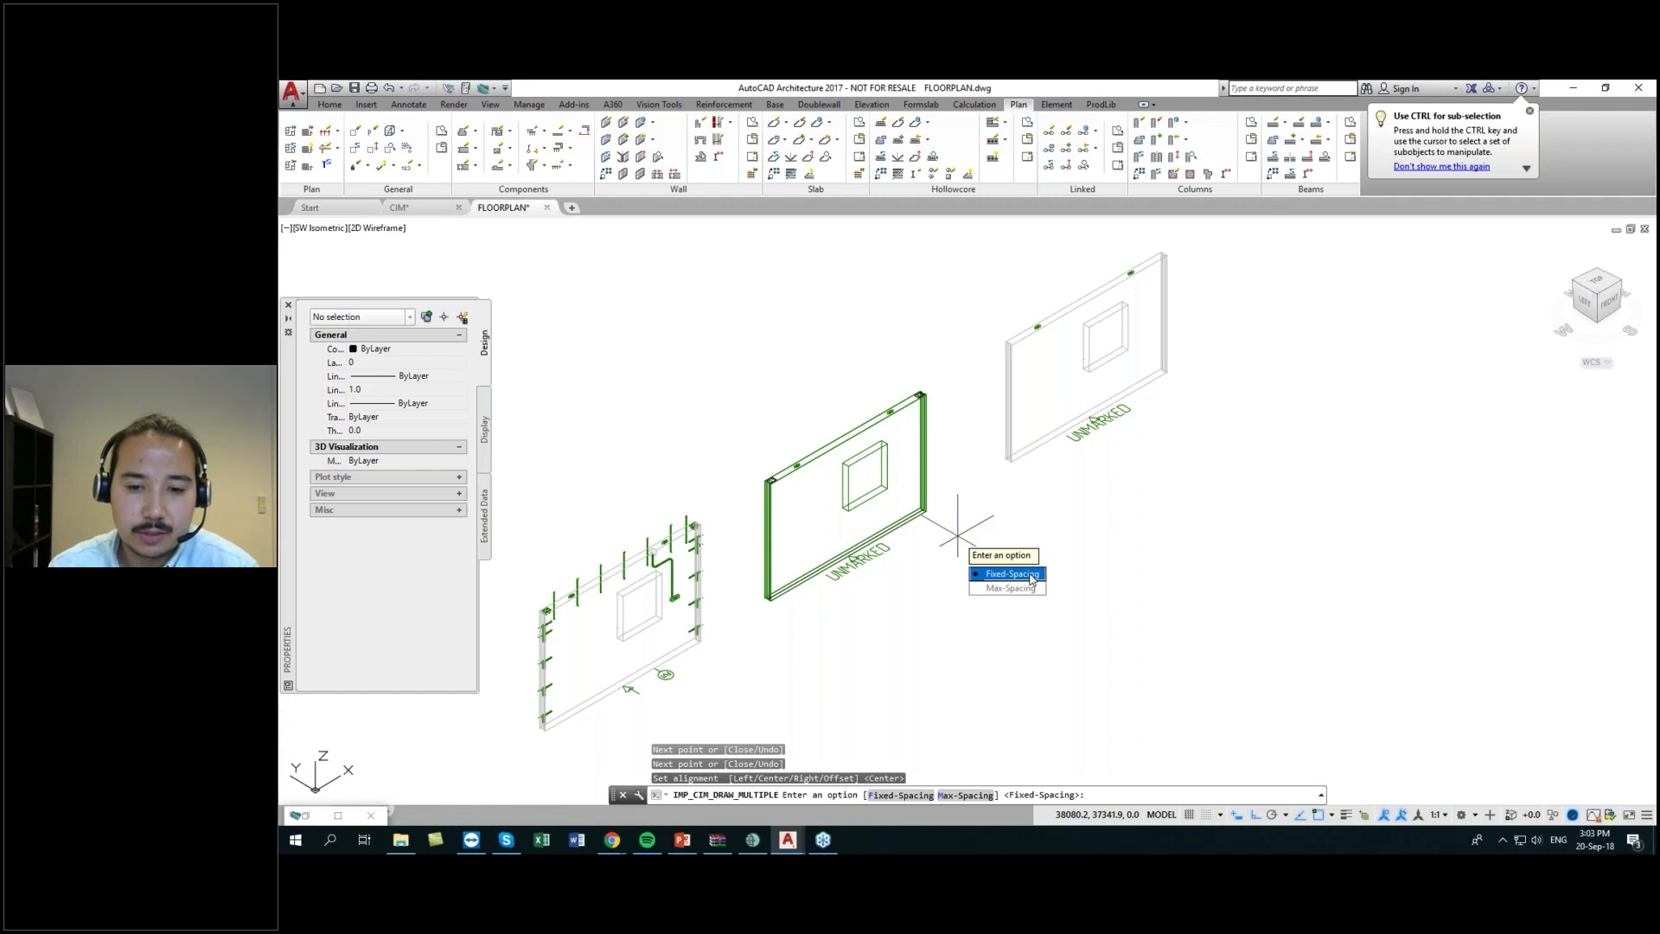
- Distribute the 0901 cast-in materials with Fixed-Spacing of 600, beginning 300 from the start point
{"action": "left_click", "coordinate": [1030, 575]}
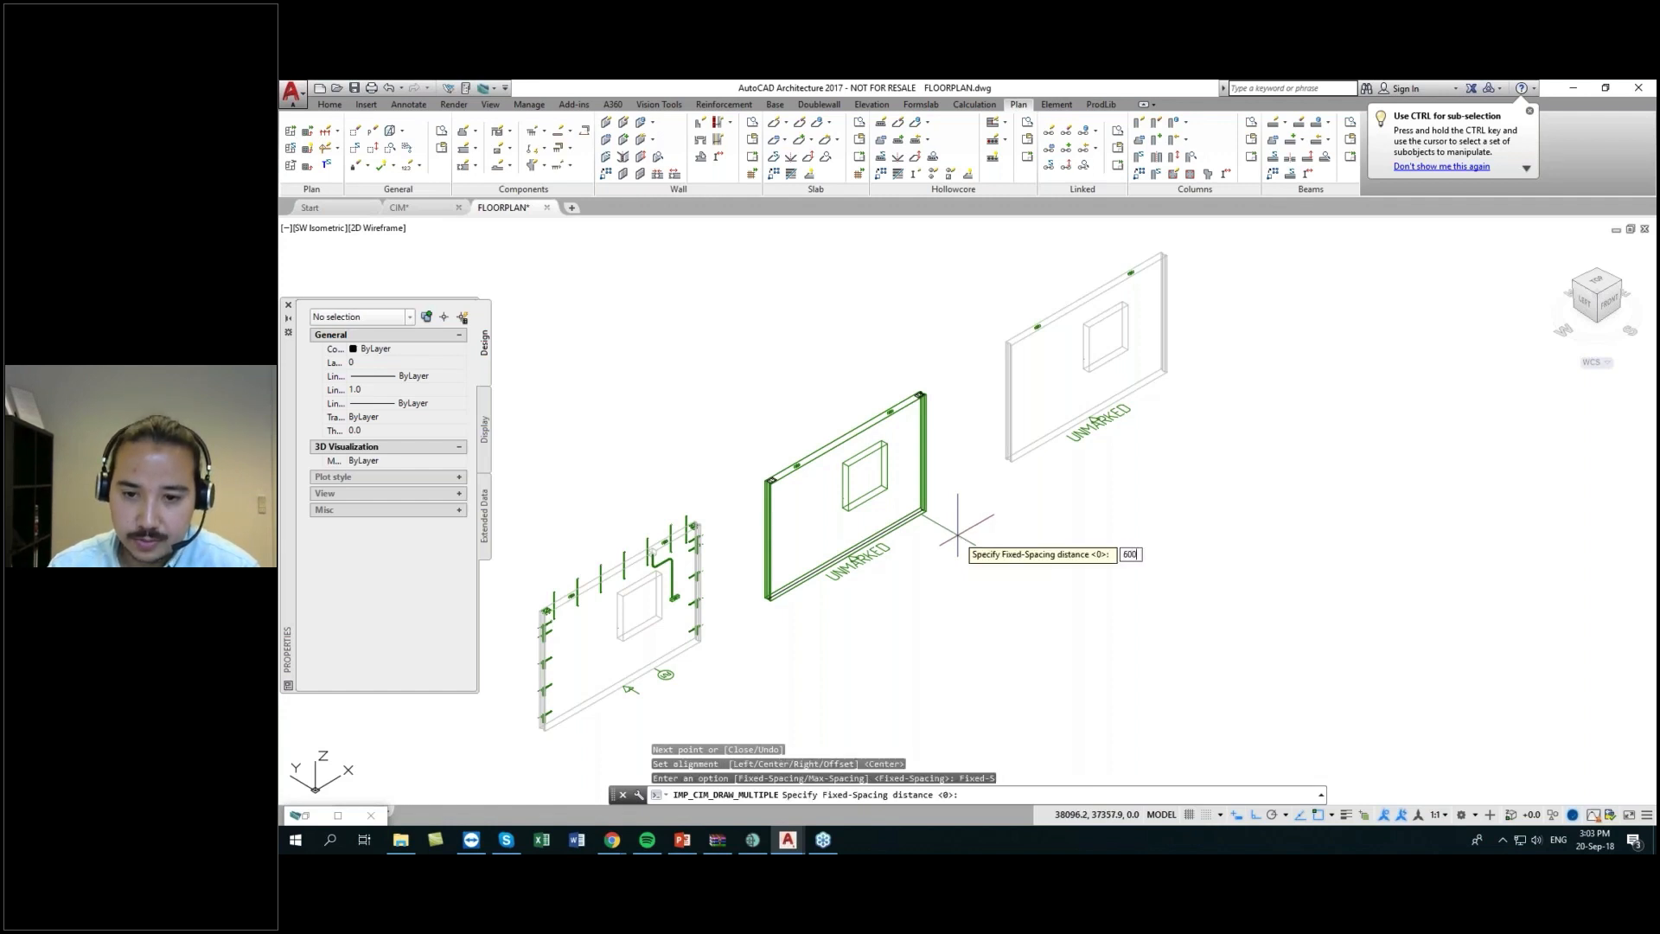
{"action": "key", "text": "Return"}
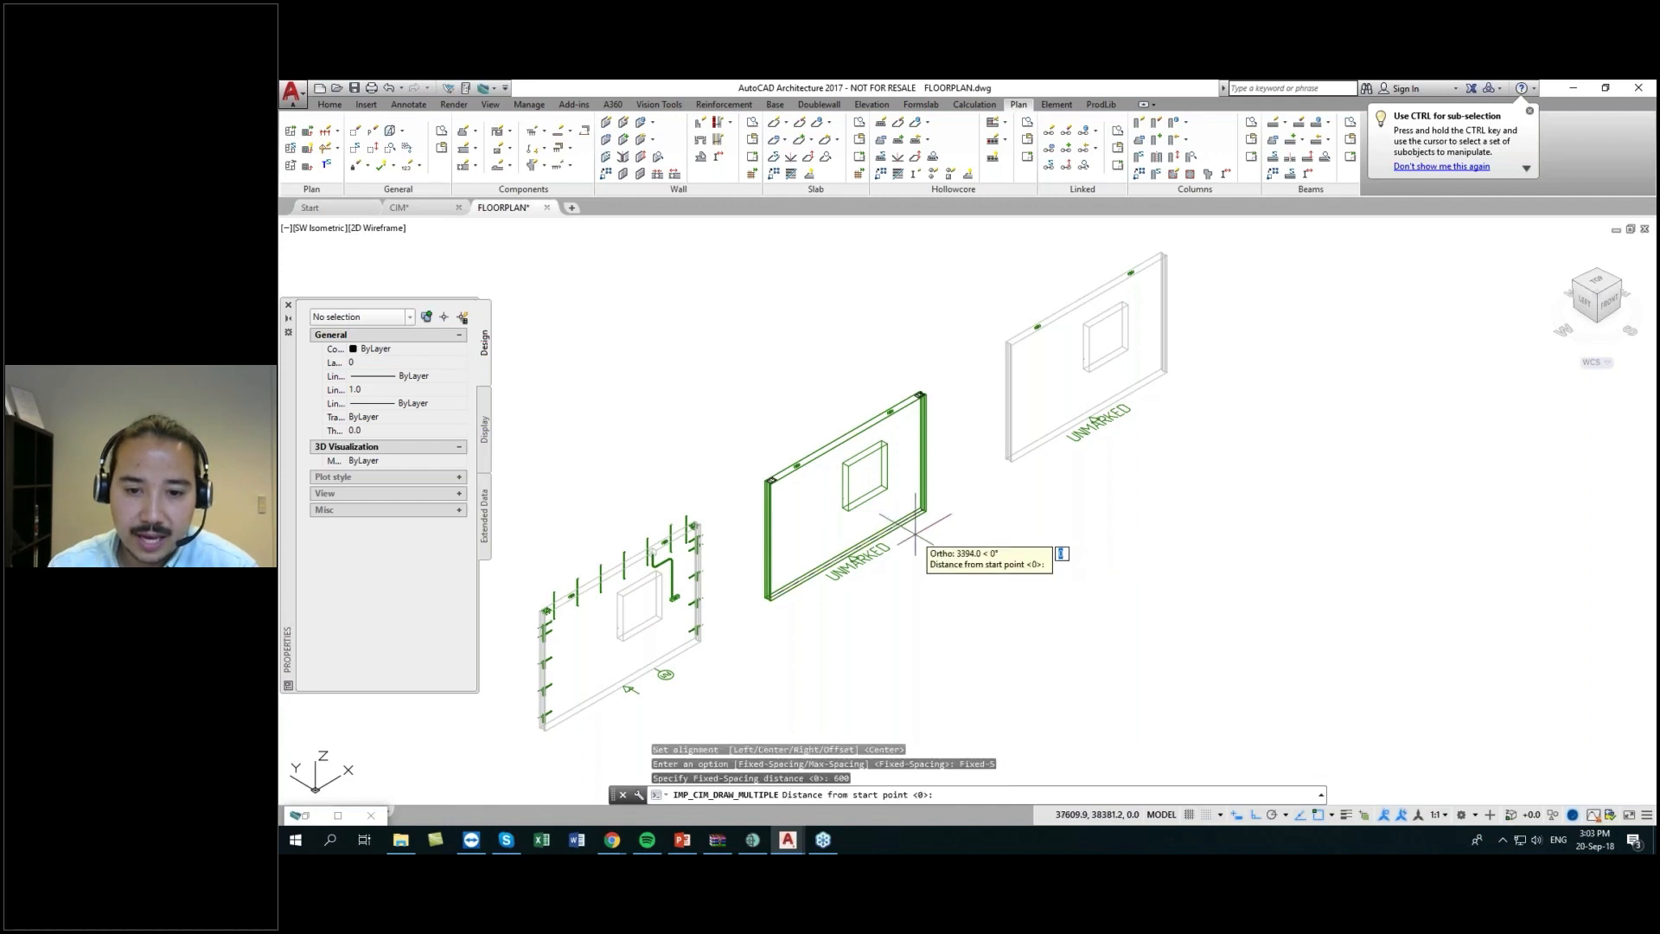
{"action": "scroll", "coordinate": [788, 432], "scroll_direction": "up", "scroll_amount": 5}
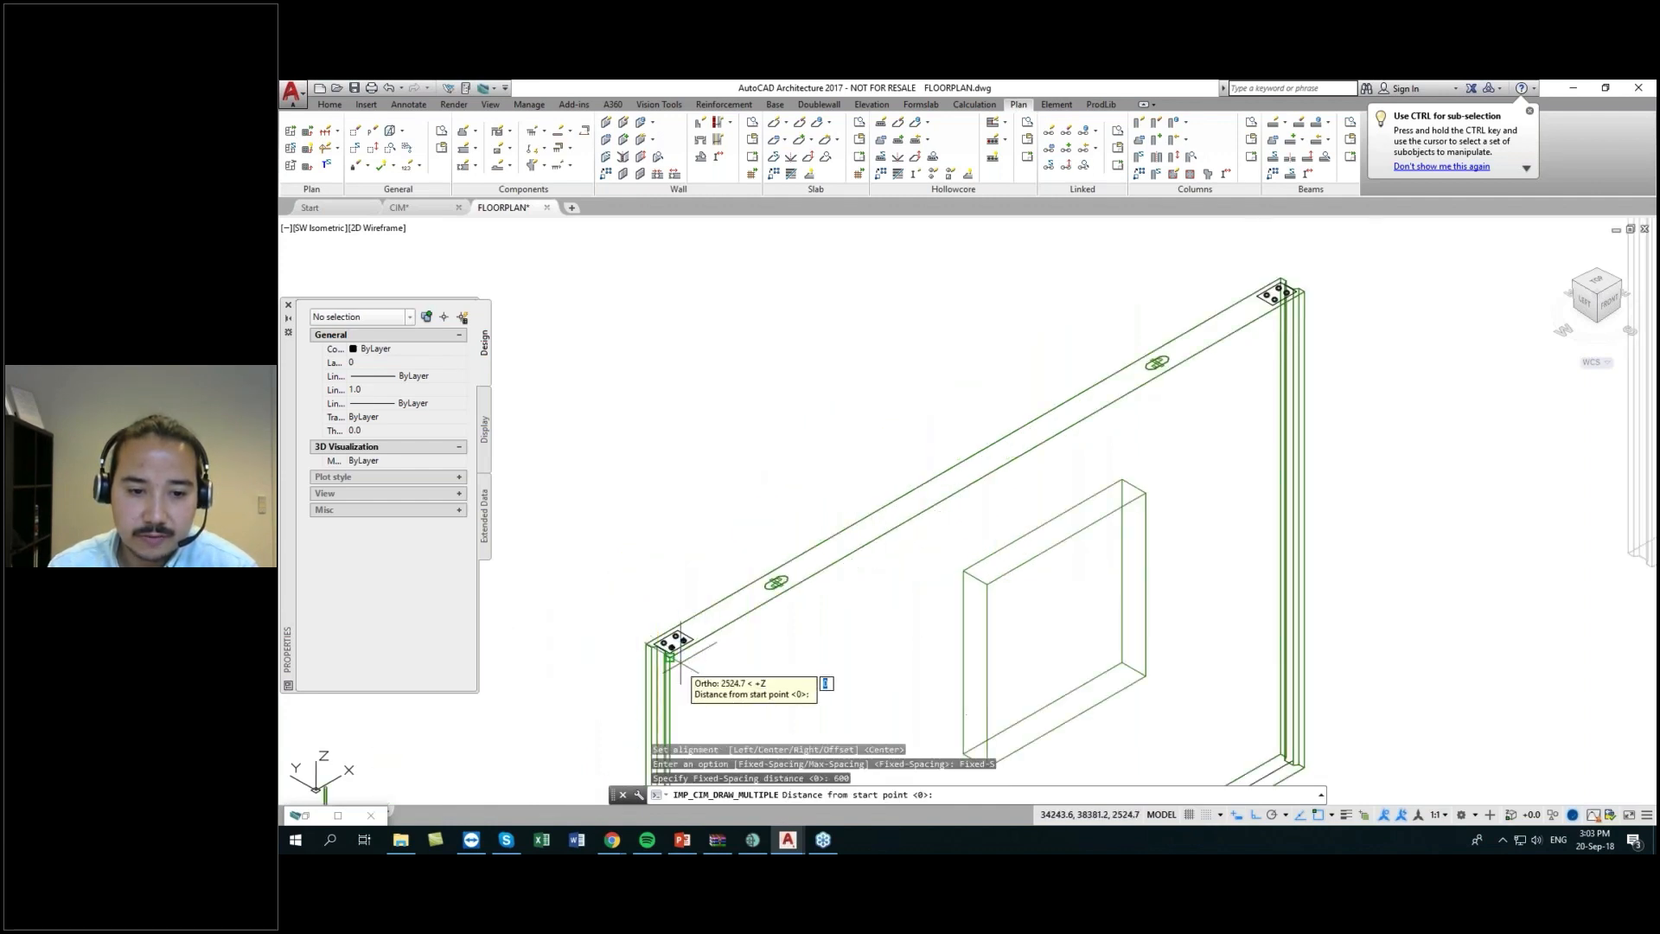
{"action": "scroll", "coordinate": [750, 595], "scroll_direction": "up", "scroll_amount": 4}
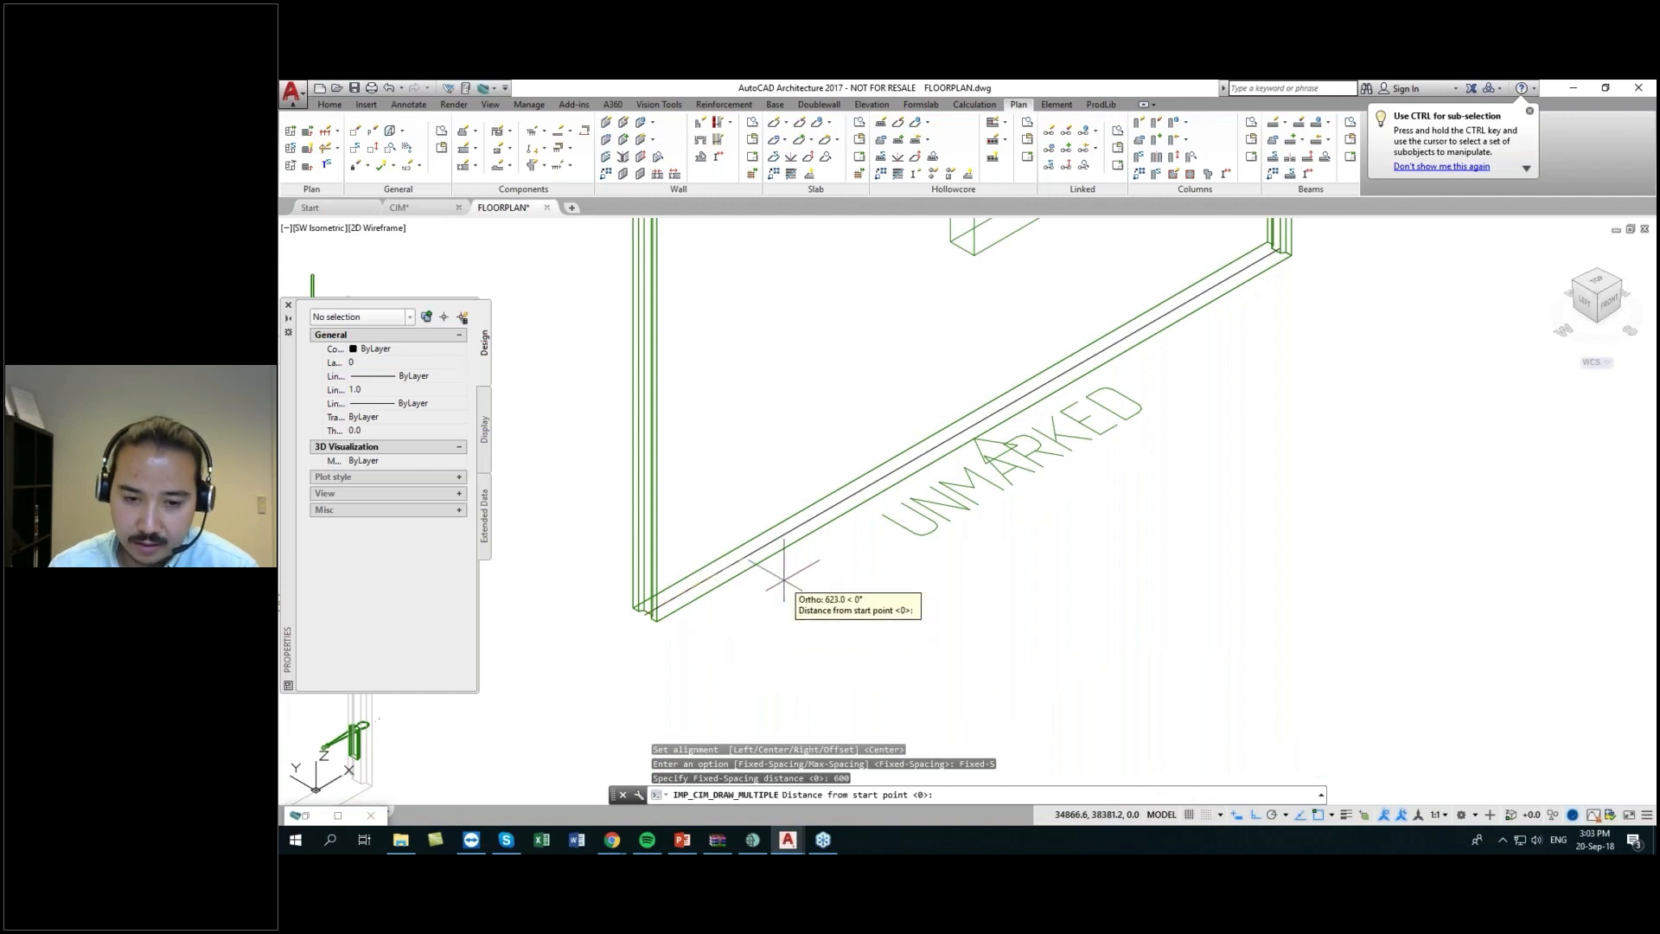
{"action": "key", "text": "Return"}
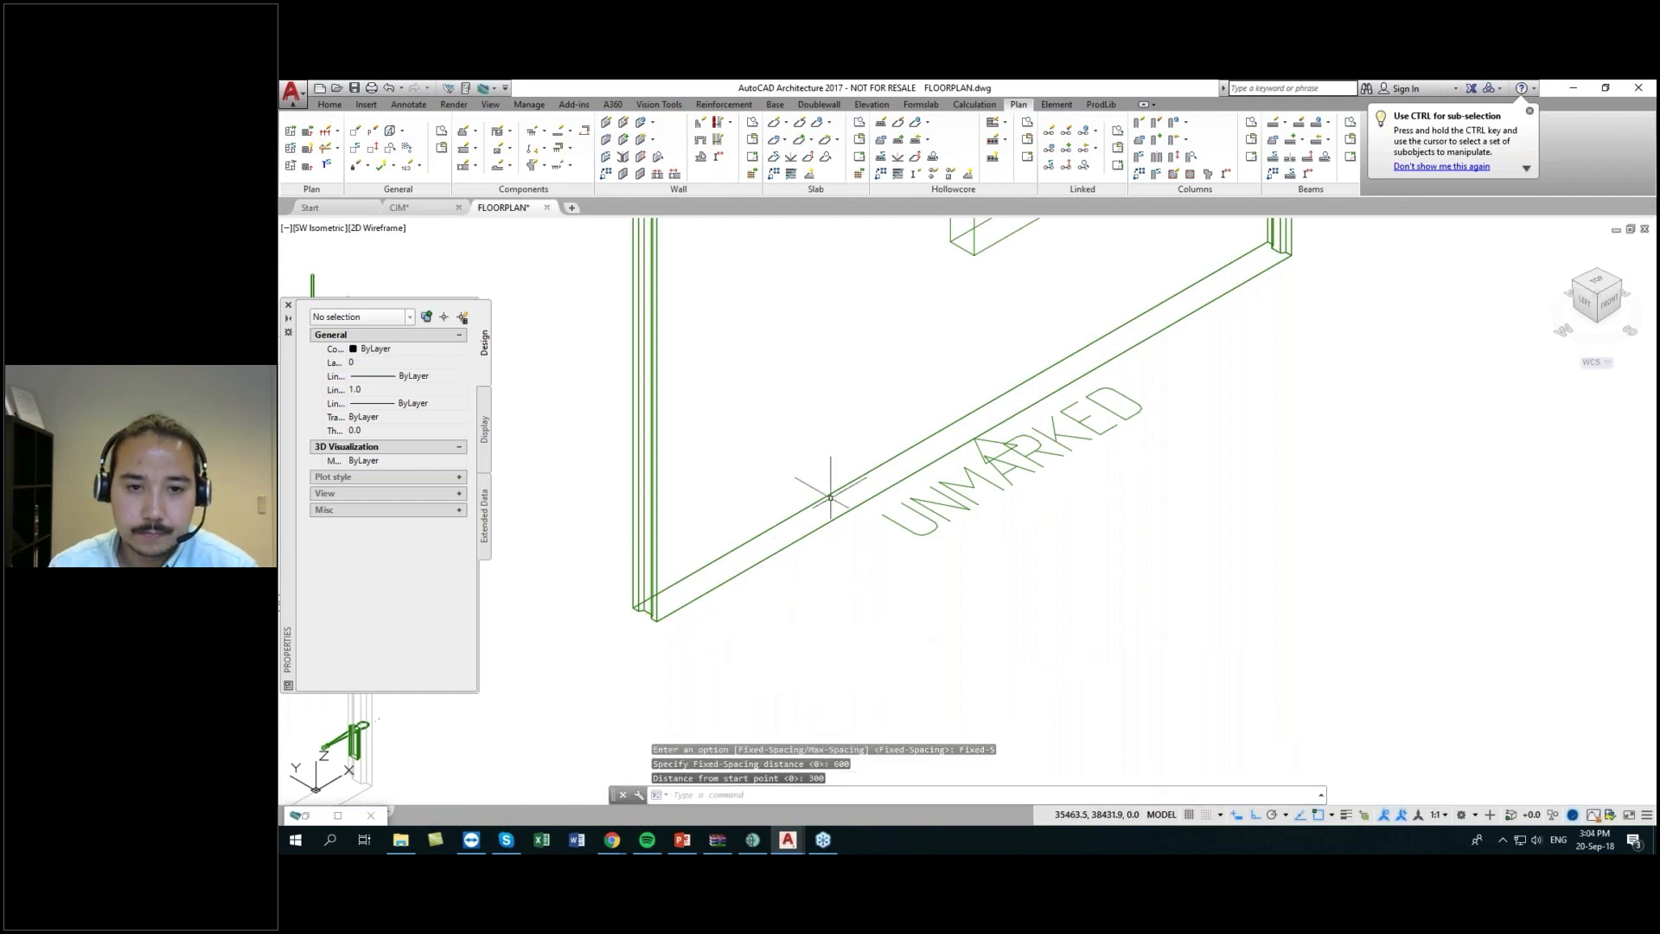
- Move the last 0901 cast-in material from inside the far fastening plate to the middle of the wall's far end edge
{"action": "middle_click_drag", "start_coordinate": [831, 483], "coordinate": [850, 669]}
{"action": "scroll", "coordinate": [741, 470], "scroll_direction": "up", "scroll_amount": 3}
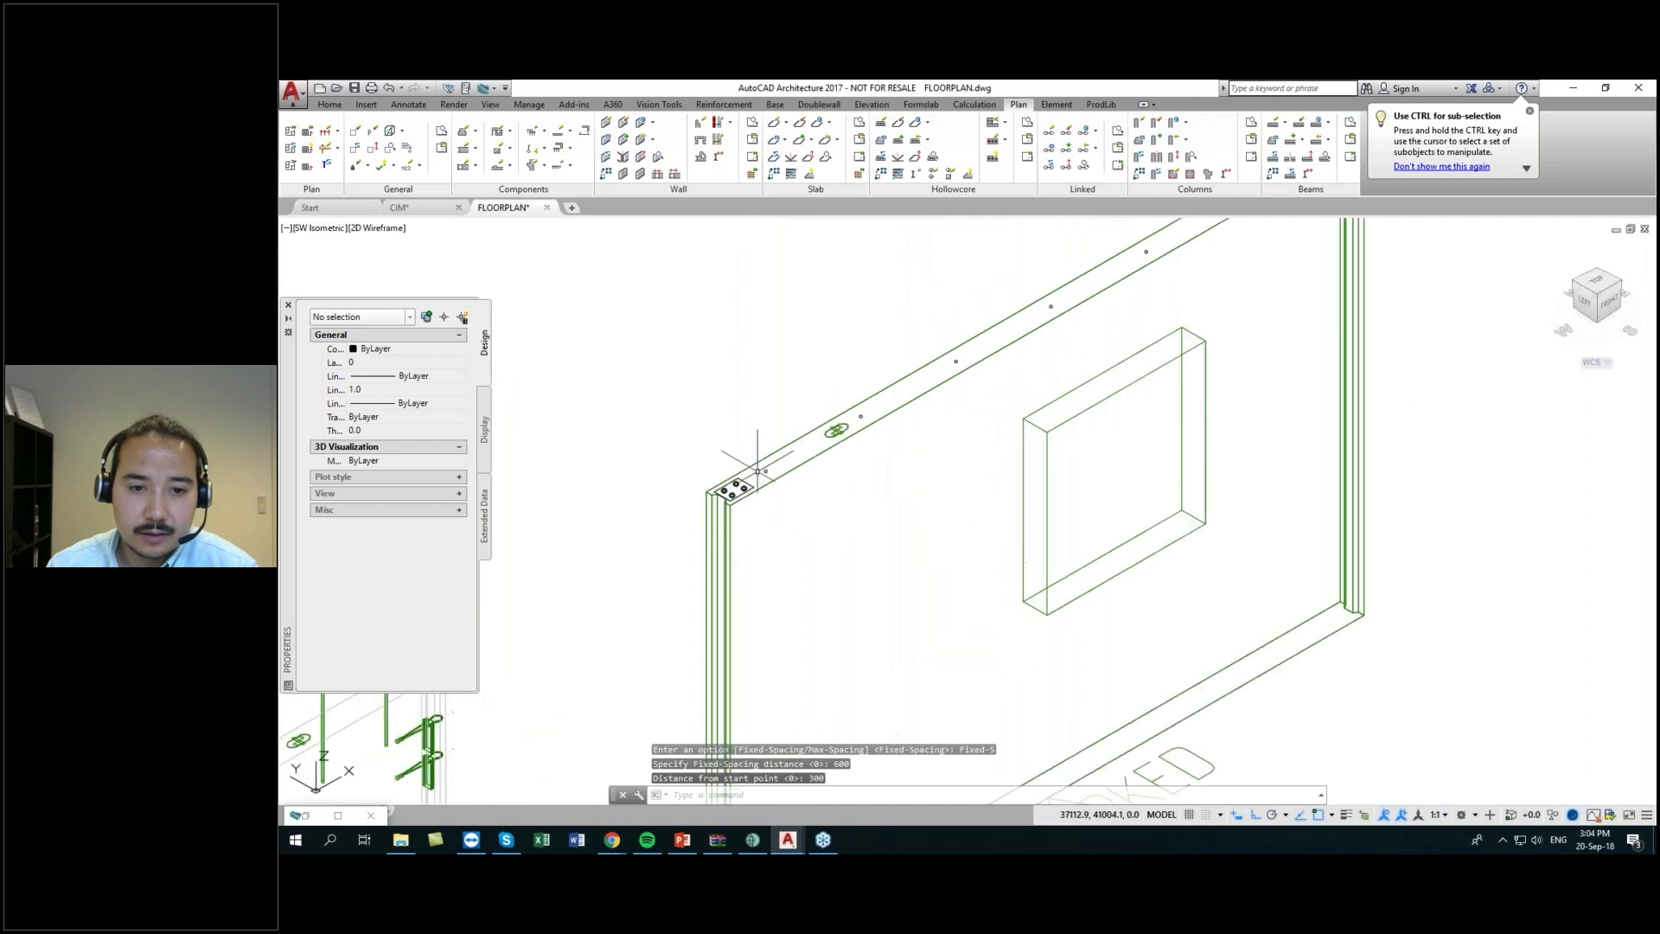
{"action": "scroll", "coordinate": [889, 426], "scroll_direction": "up", "scroll_amount": 2}
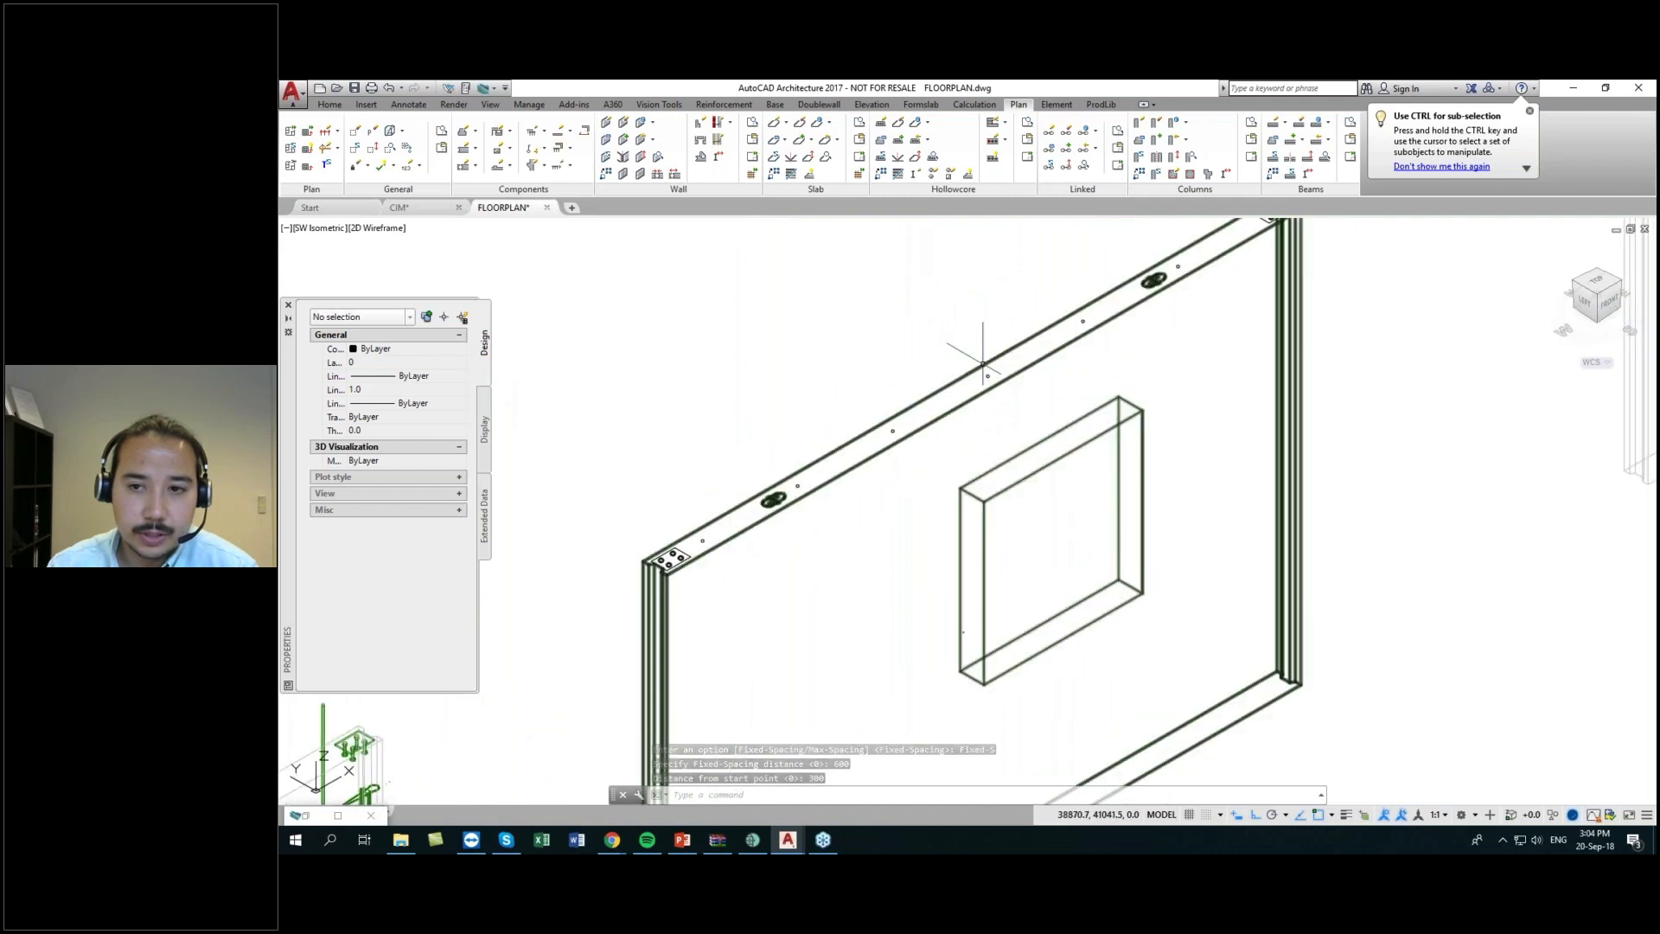
{"action": "scroll", "coordinate": [1066, 384], "scroll_direction": "up", "scroll_amount": 3}
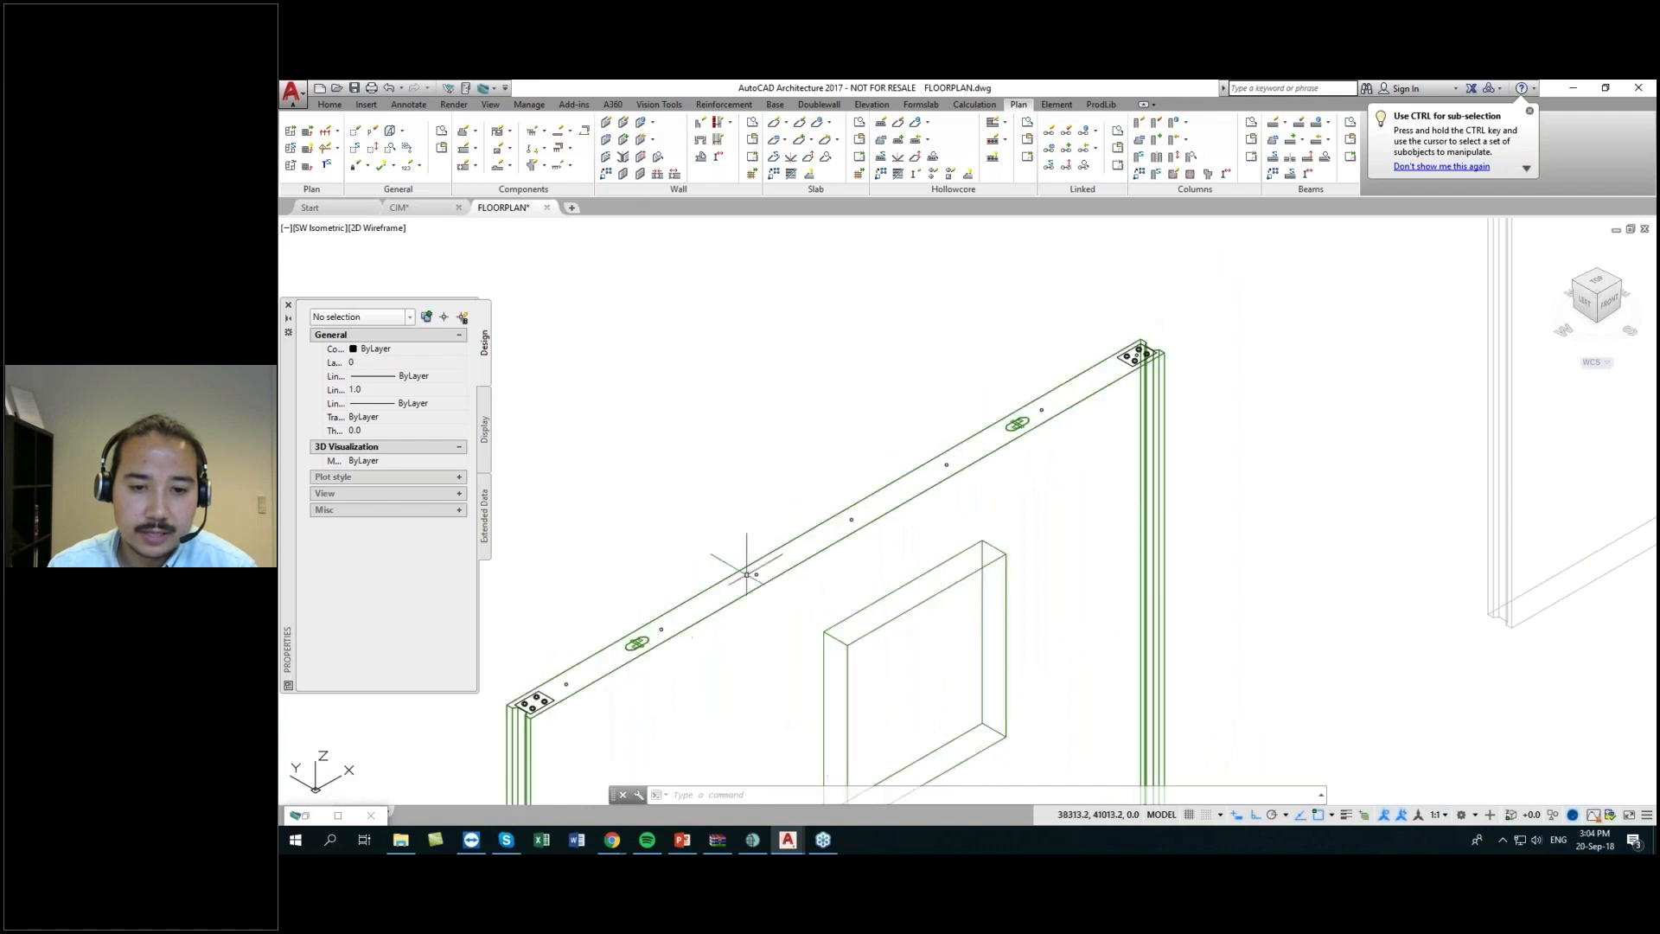
{"action": "middle_click_drag", "start_coordinate": [1121, 352], "coordinate": [1070, 433]}
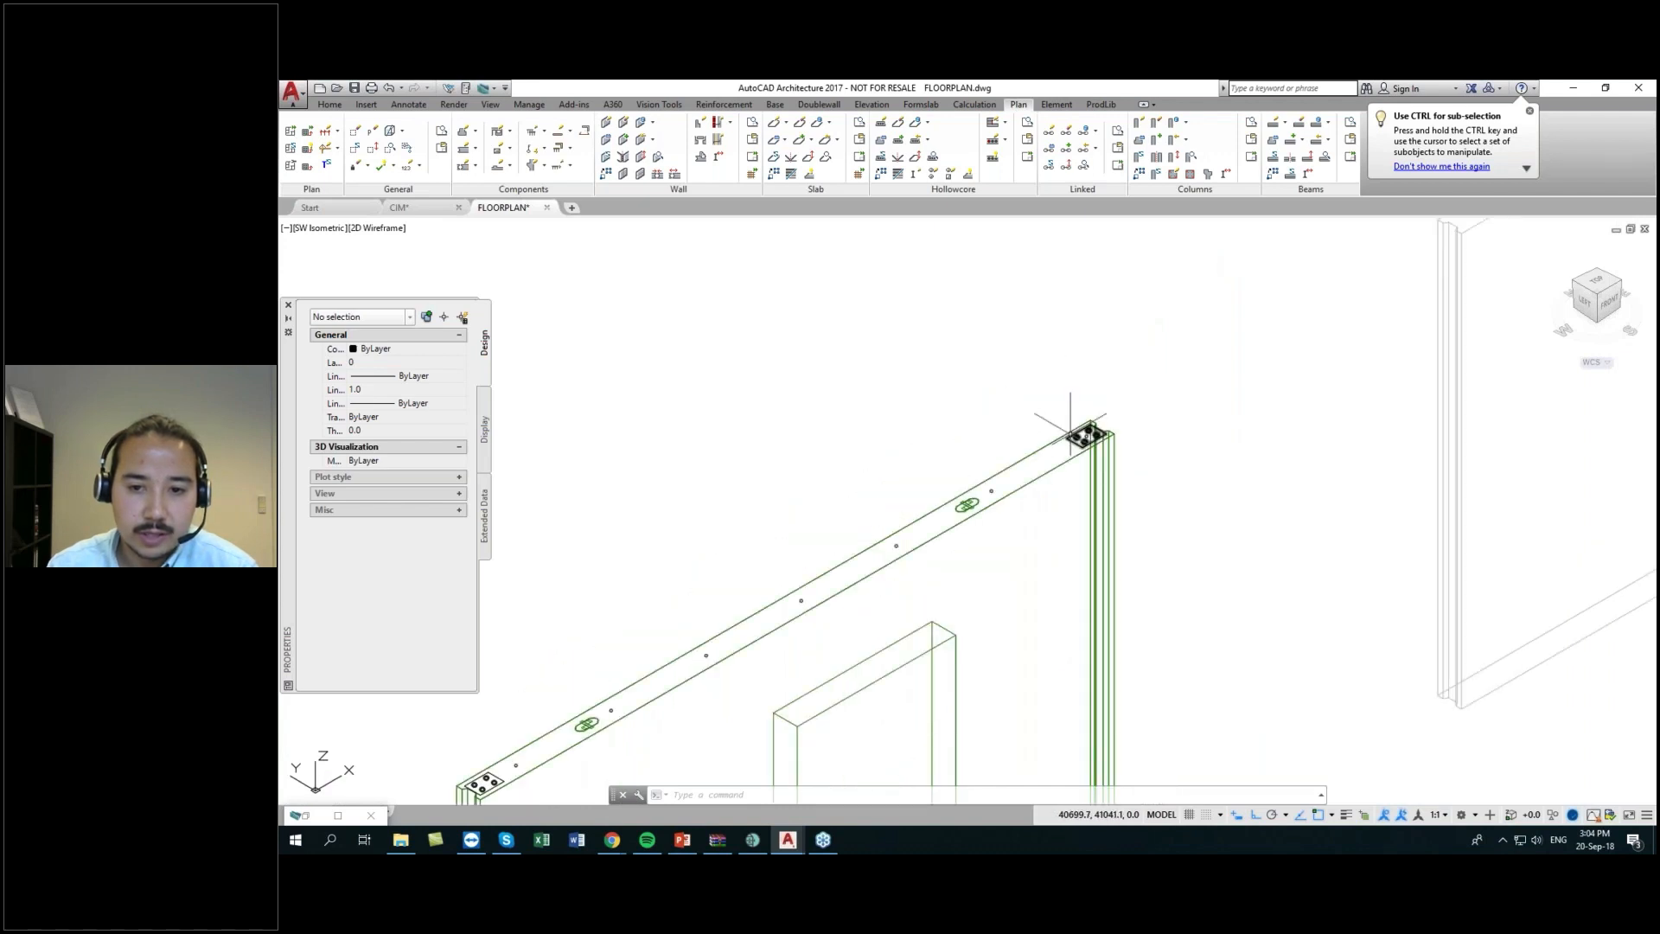
{"action": "scroll", "coordinate": [1070, 433], "scroll_direction": "up", "scroll_amount": 6}
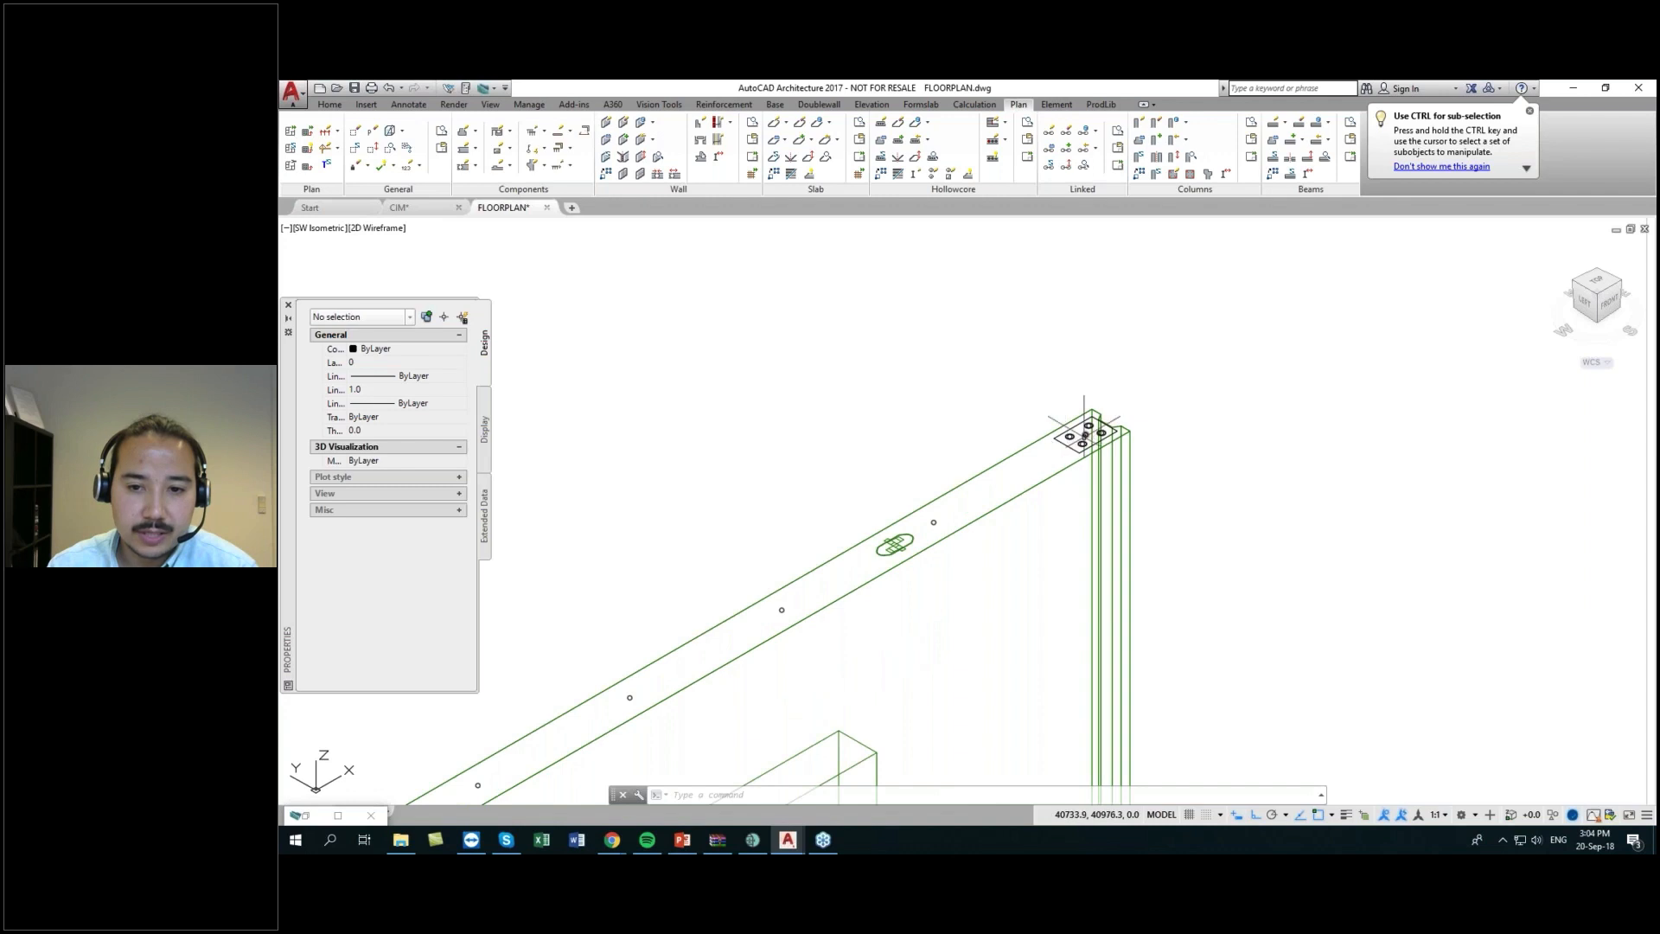
{"action": "left_click", "coordinate": [1090, 422]}
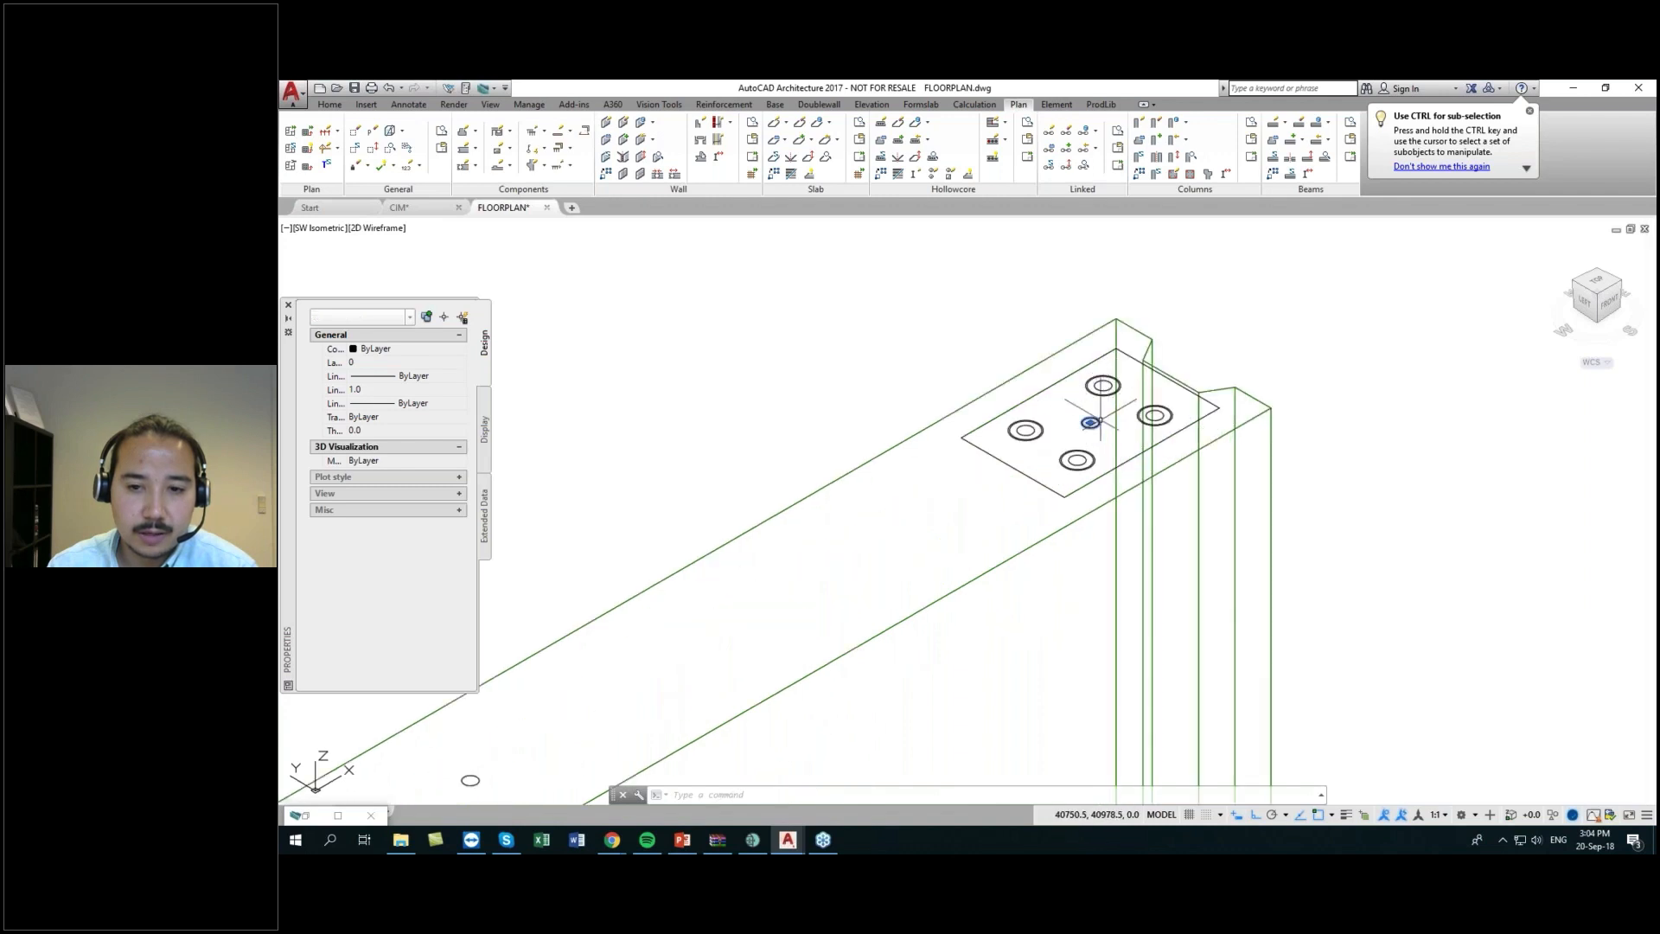
{"action": "middle_click_drag", "start_coordinate": [1123, 411], "coordinate": [1040, 511]}
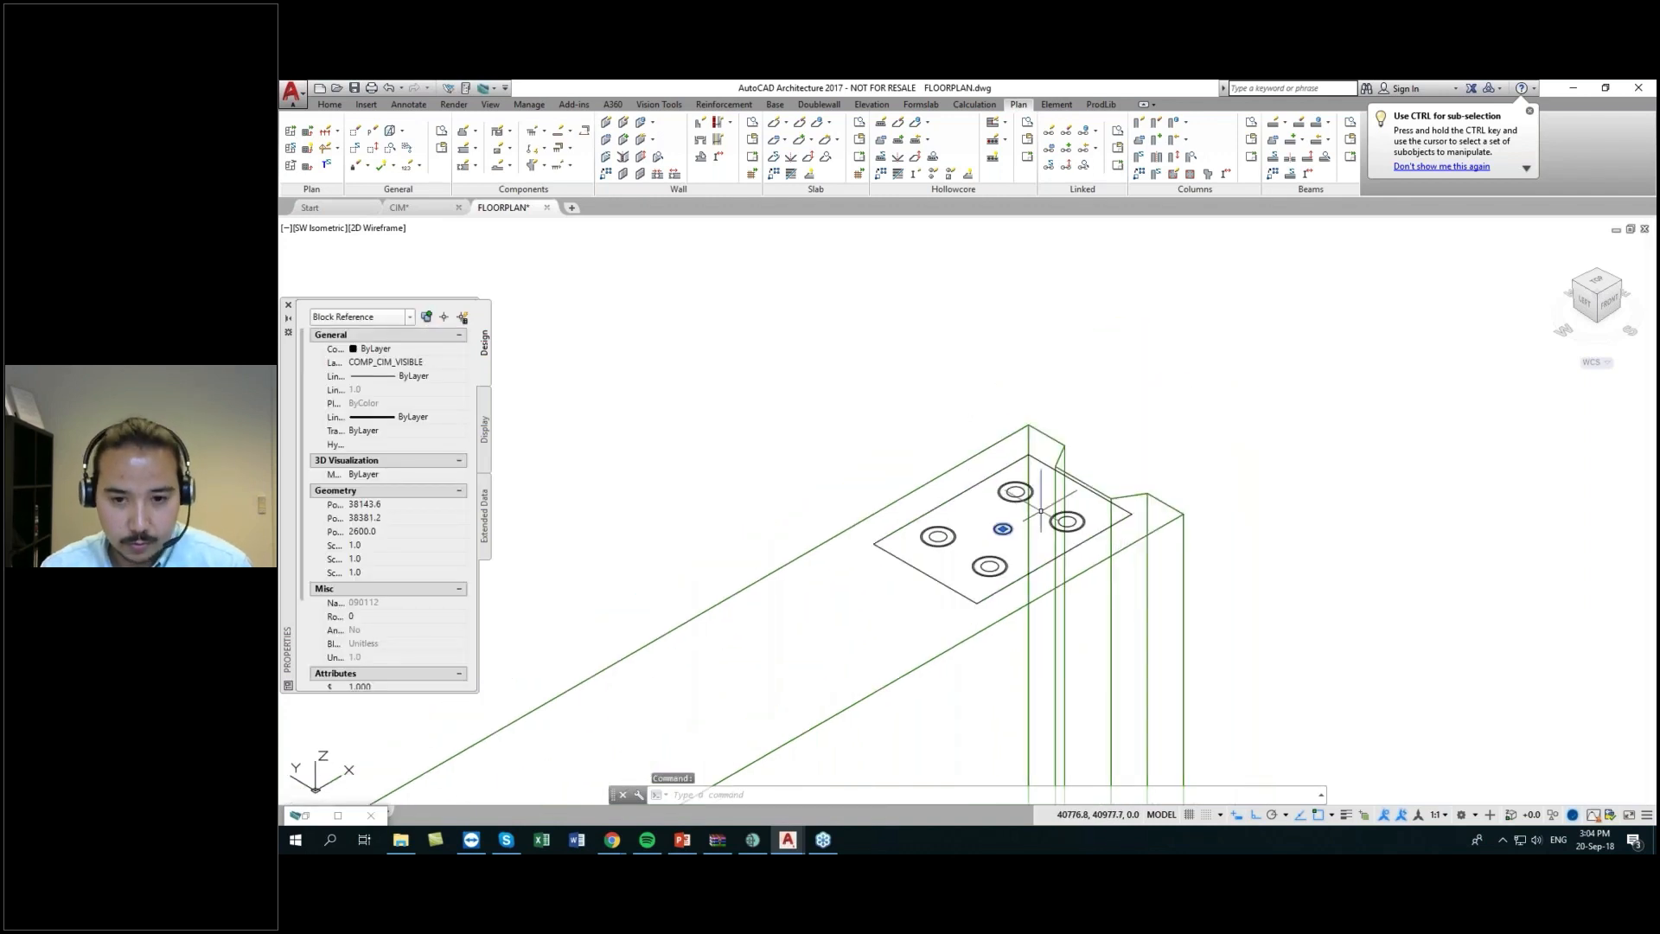
{"action": "key", "text": "Return"}
{"action": "left_click", "coordinate": [1003, 529]}
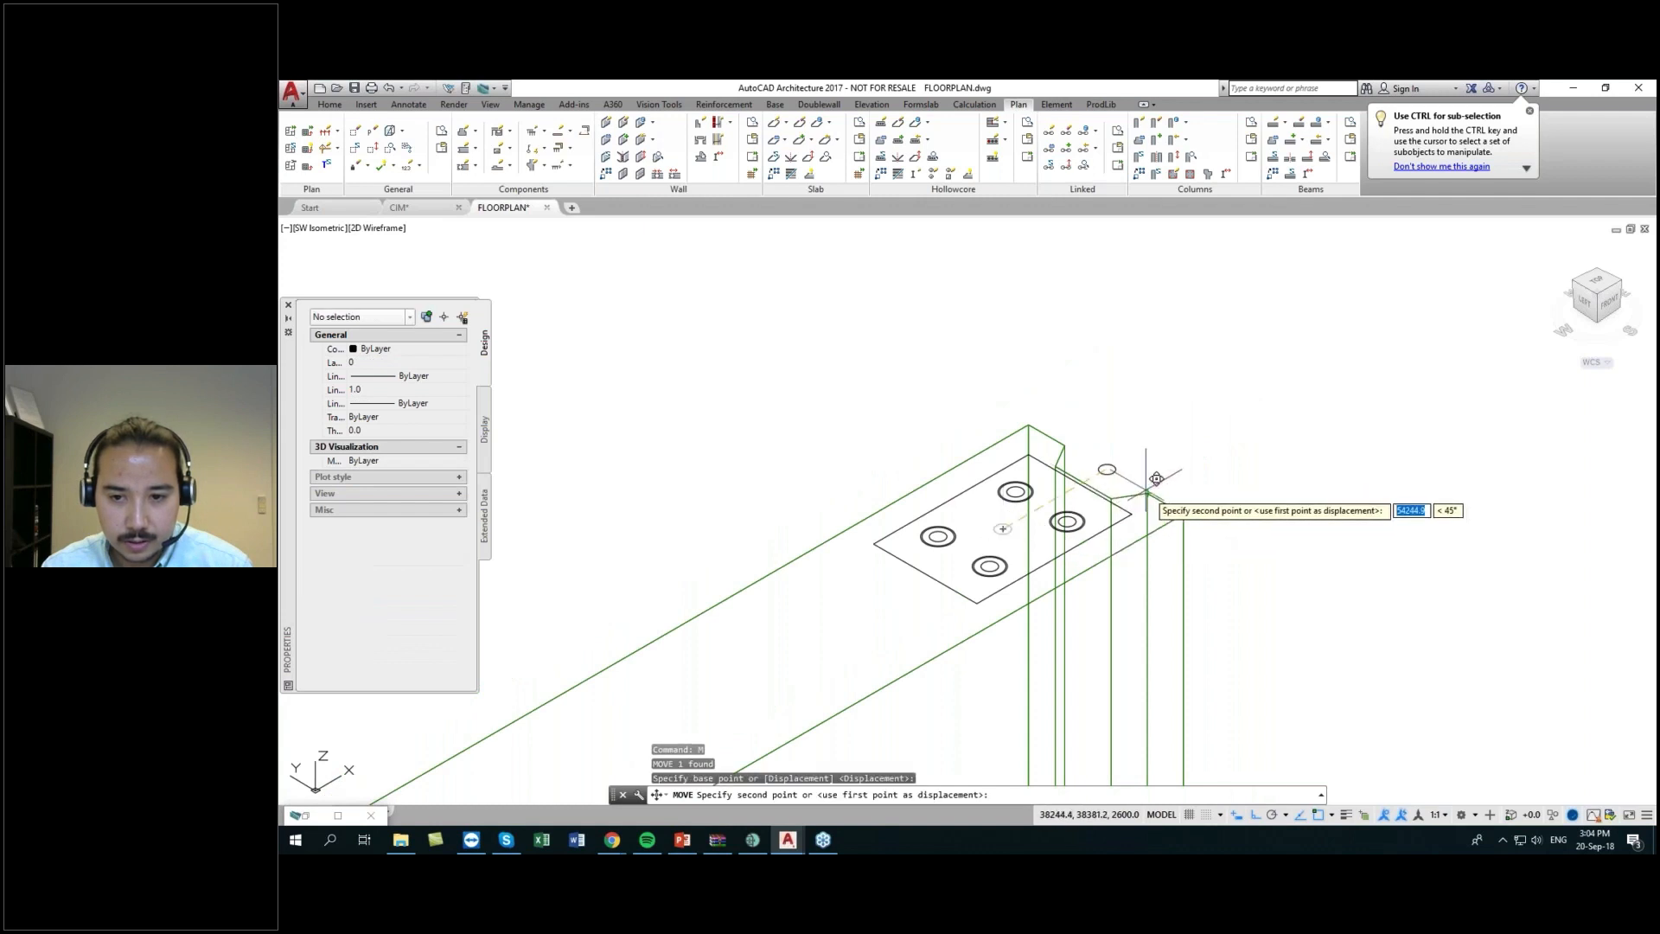
{"action": "left_click", "coordinate": [1122, 471]}
- Move the same cast-in material 300 back along the wall from its far end
{"action": "left_click", "coordinate": [1125, 459]}
{"action": "left_click", "coordinate": [1106, 471]}
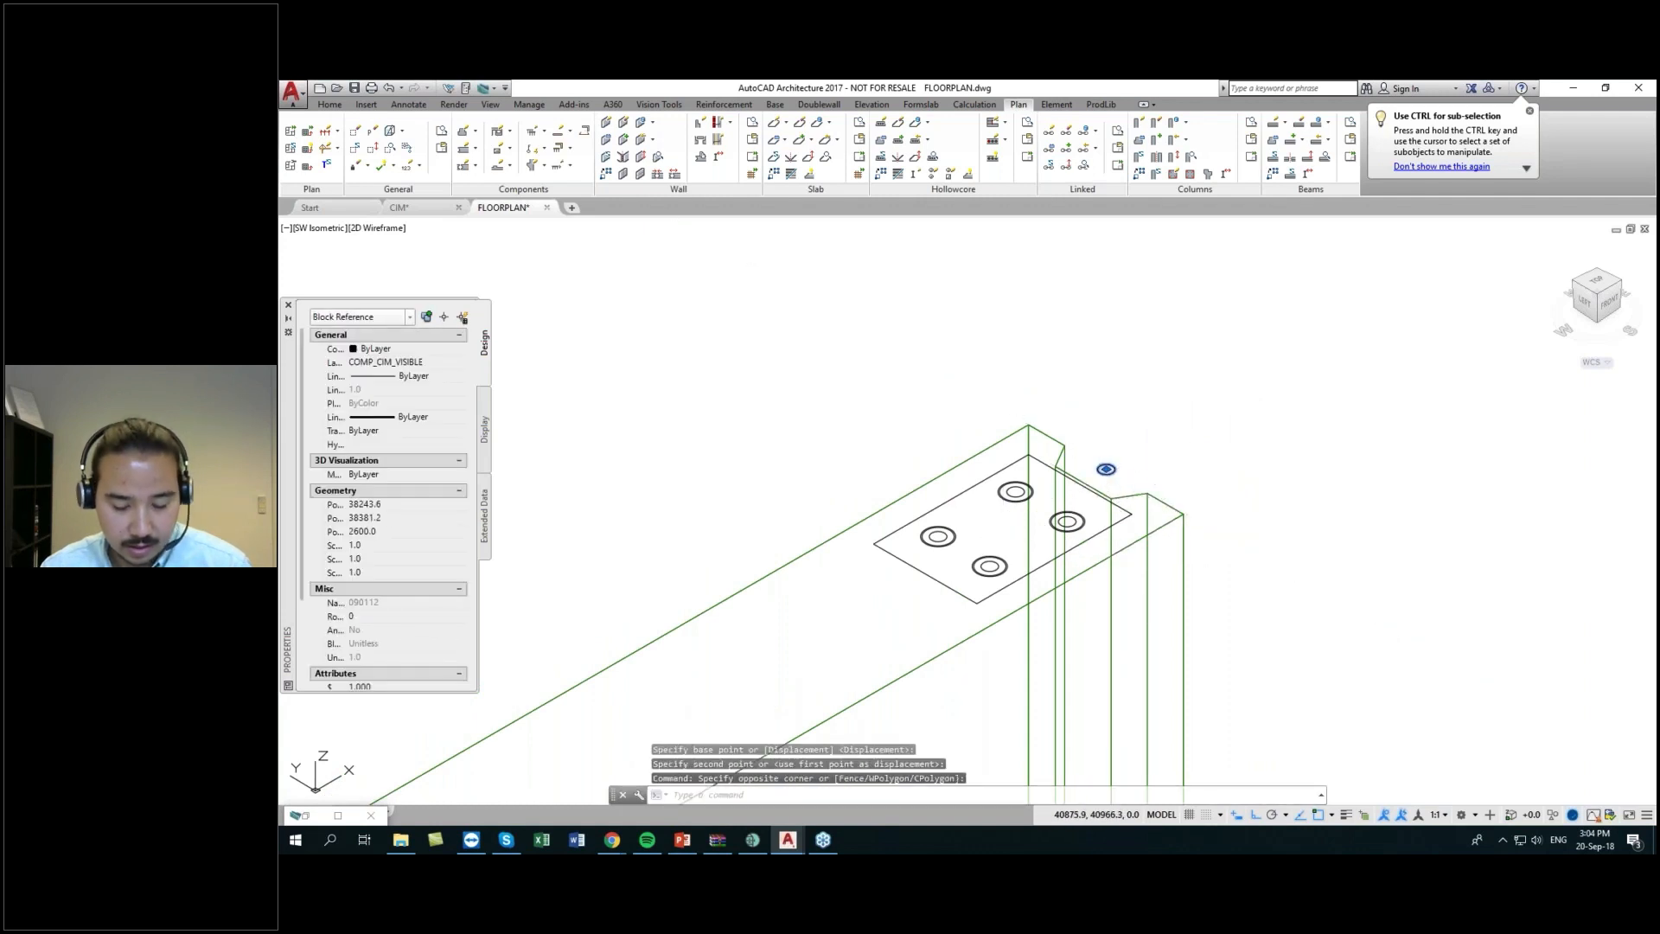
{"action": "type", "text": "m"}
{"action": "key", "text": "Return"}
{"action": "left_click", "coordinate": [1273, 412]}
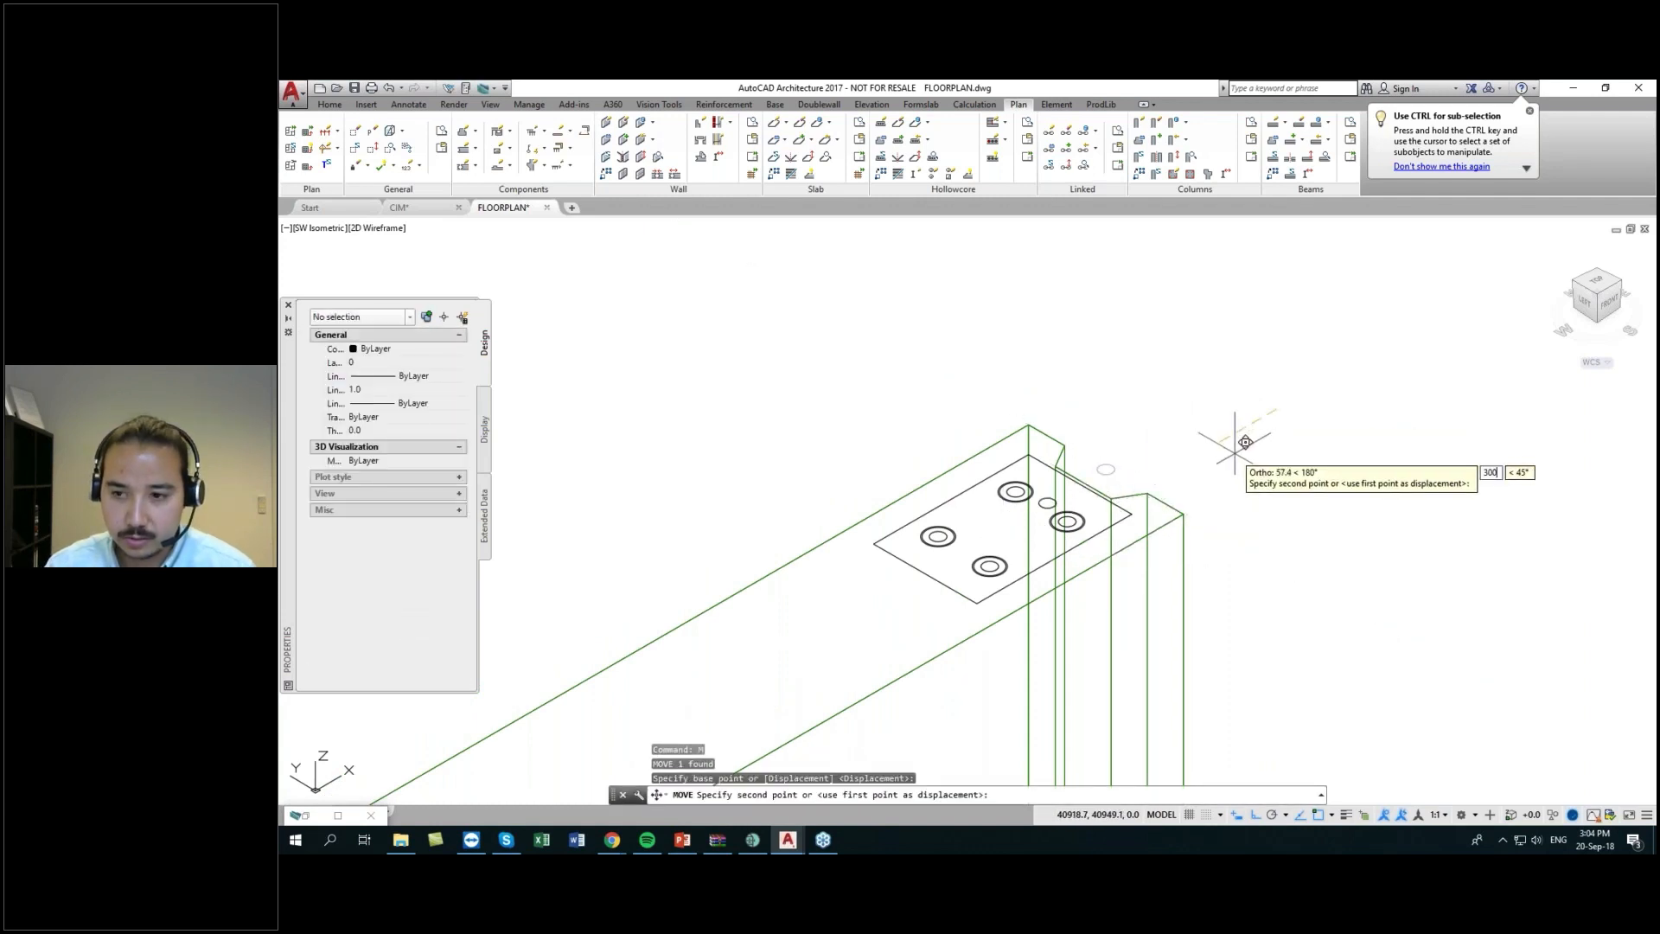
{"action": "type", "text": "300"}
{"action": "key", "text": "Return"}
- Edit the middle wall and add all of the new cast-in materials to it with the Add and All options
{"action": "scroll", "coordinate": [1222, 452], "scroll_direction": "down", "scroll_amount": 5}
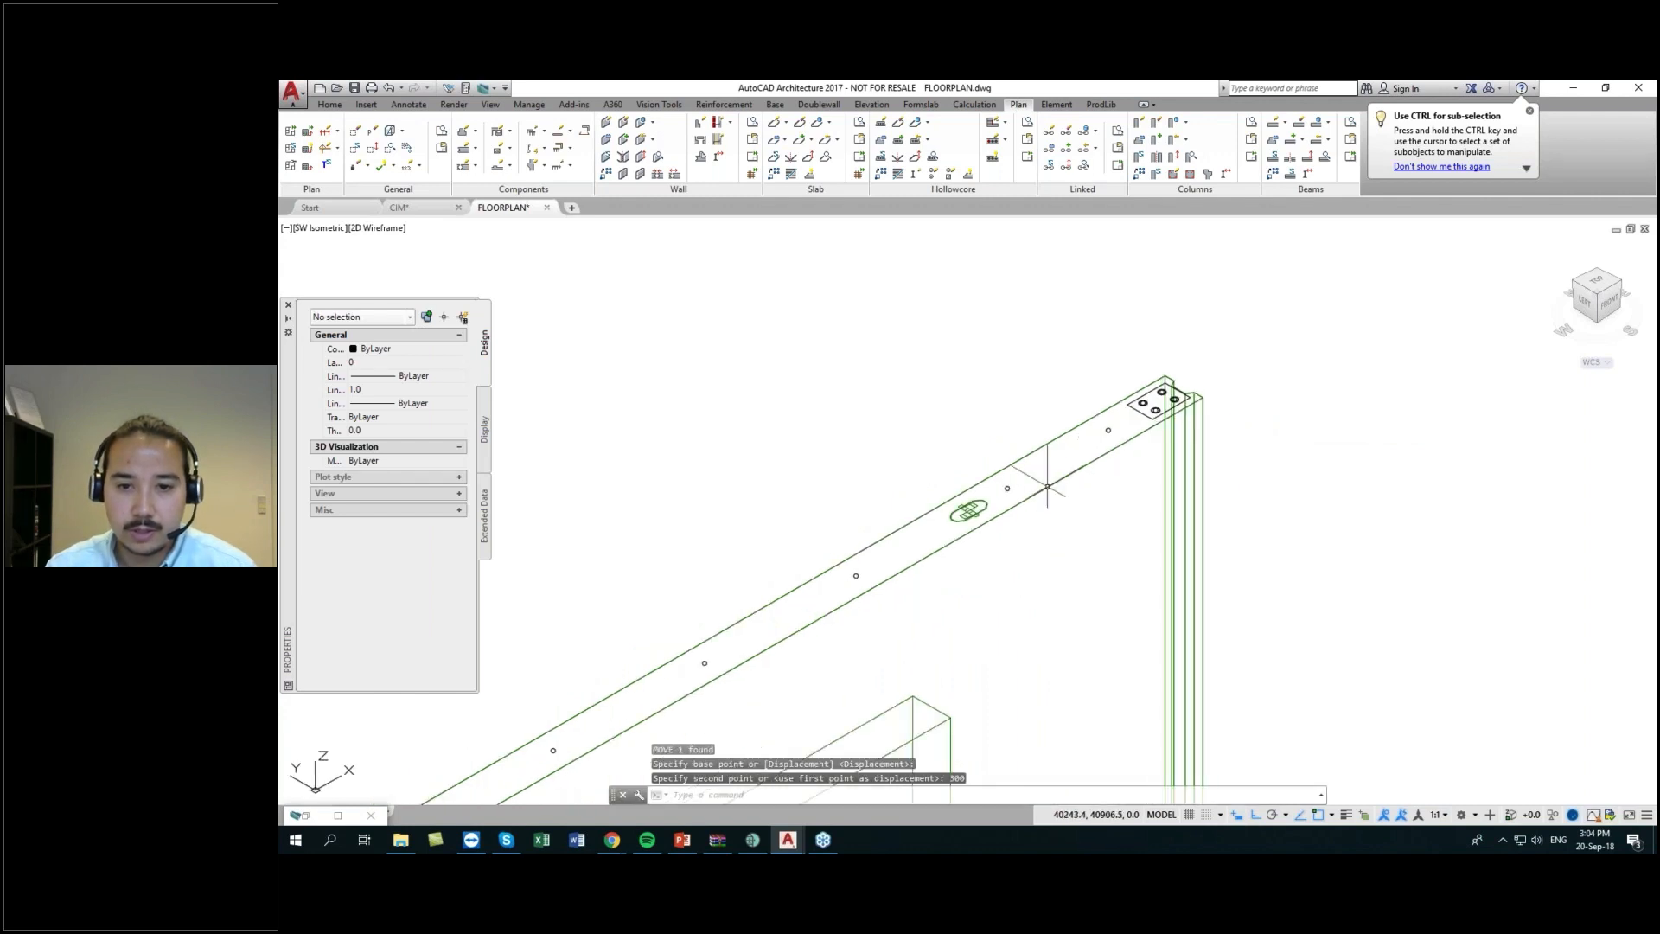
{"action": "scroll", "coordinate": [1026, 515], "scroll_direction": "down", "scroll_amount": 5}
{"action": "middle_click_drag", "start_coordinate": [1027, 517], "coordinate": [1107, 432]}
{"action": "double_click", "coordinate": [980, 516]}
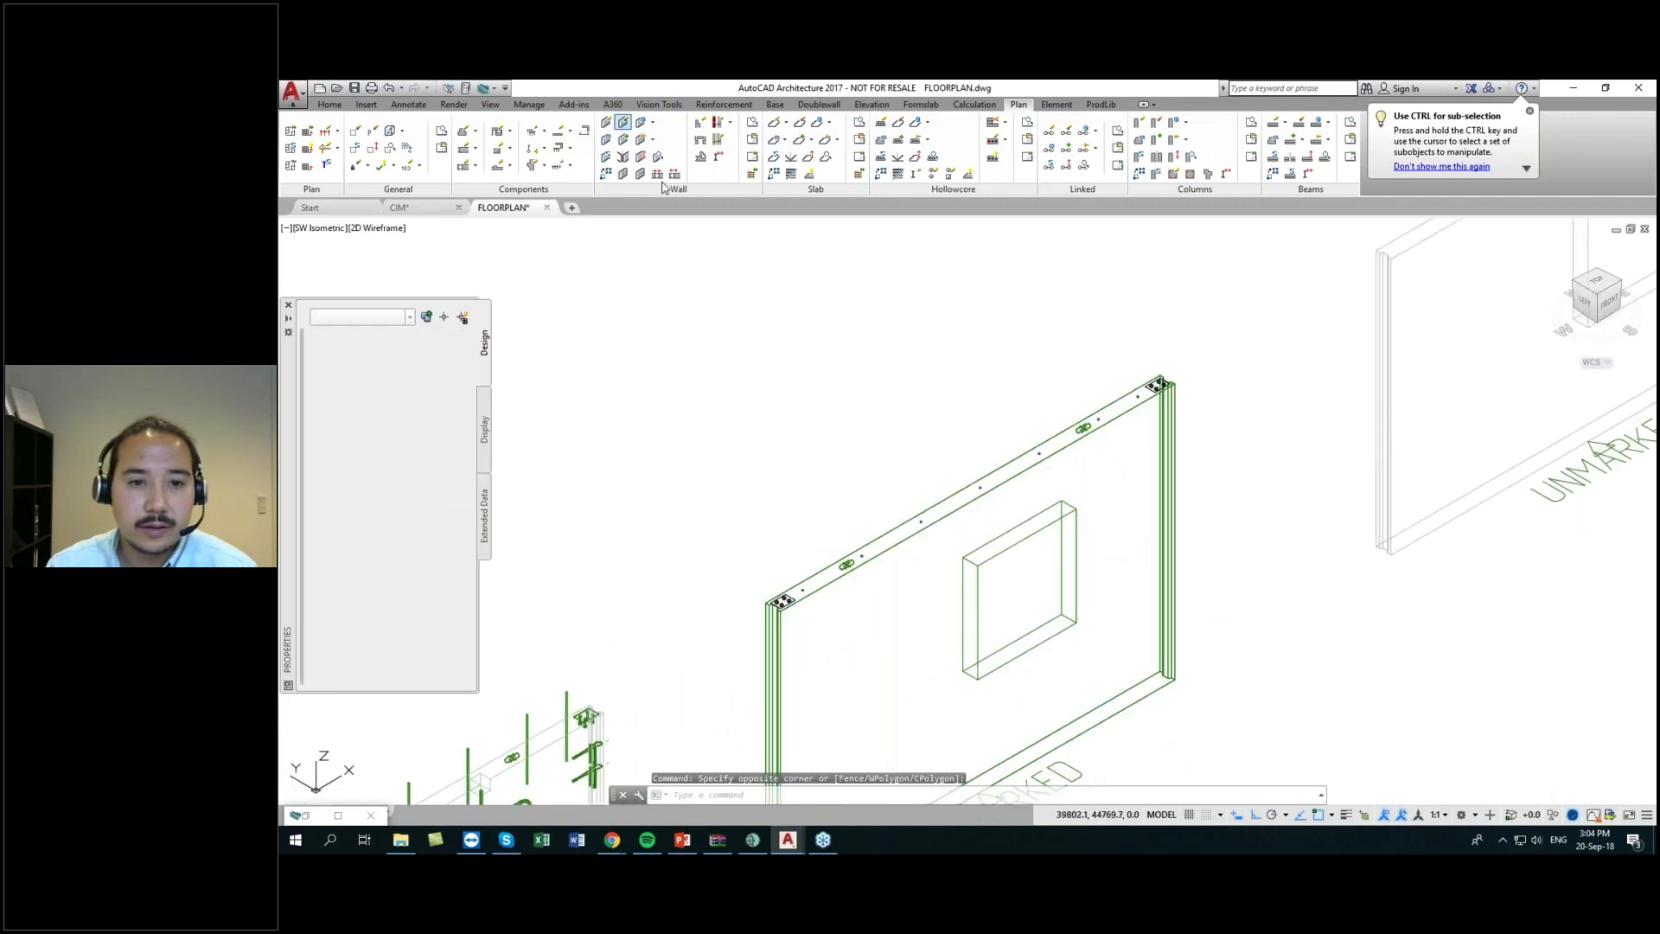
{"action": "left_click", "coordinate": [835, 445]}
{"action": "key", "text": "Return"}
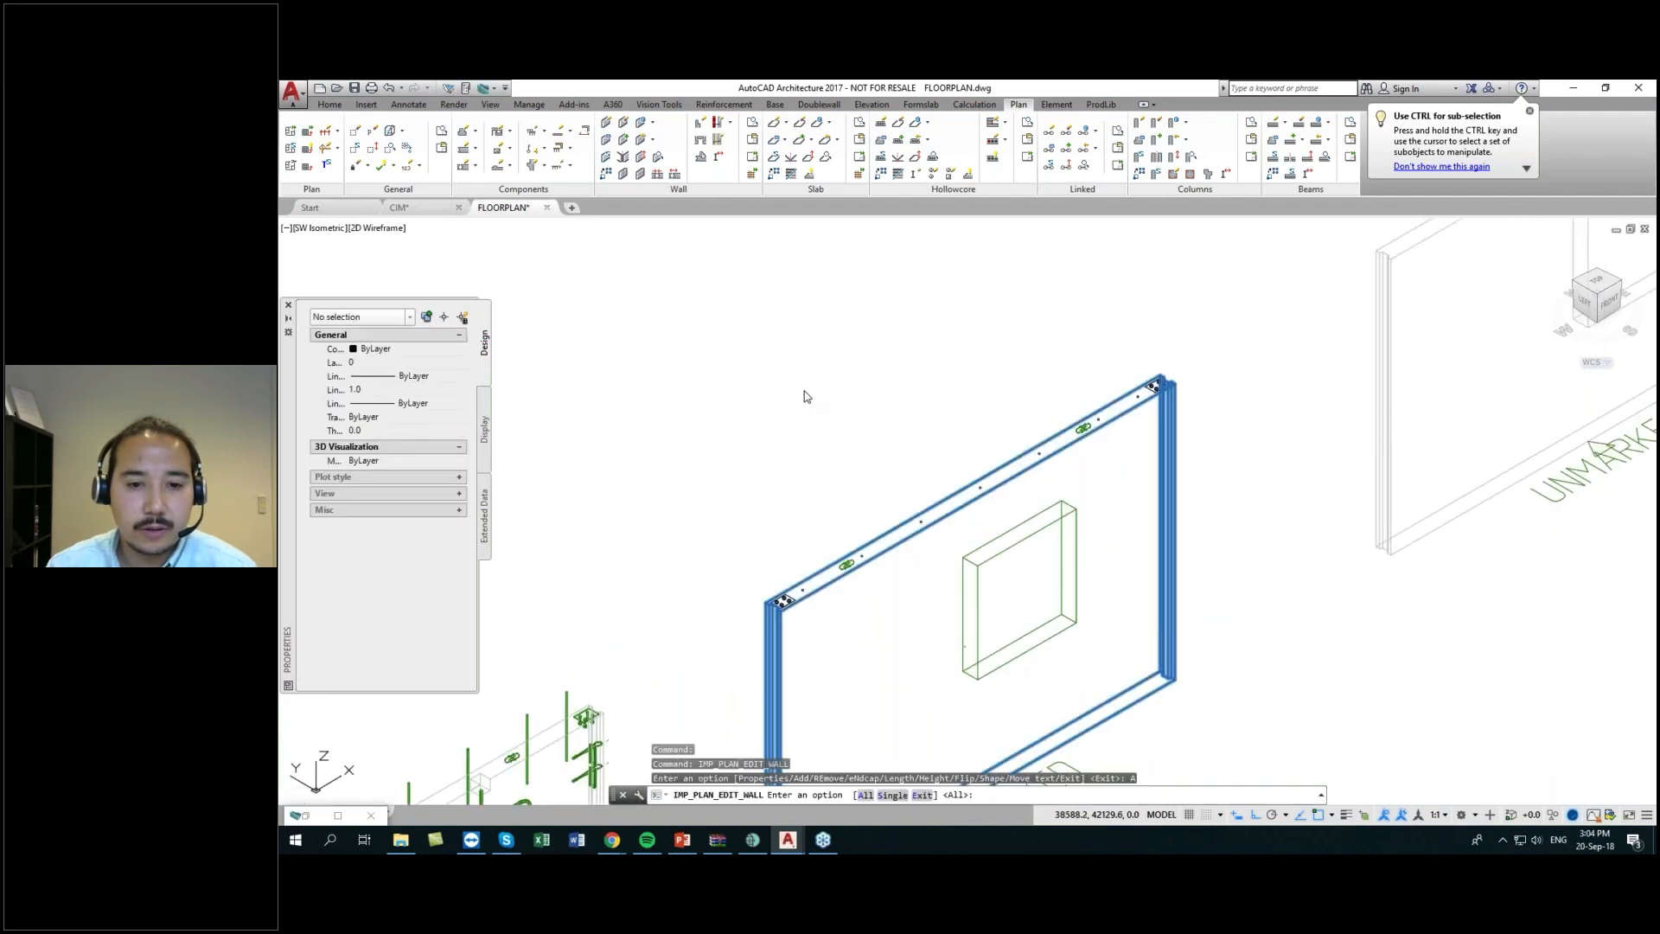
{"action": "key", "text": "Return"}
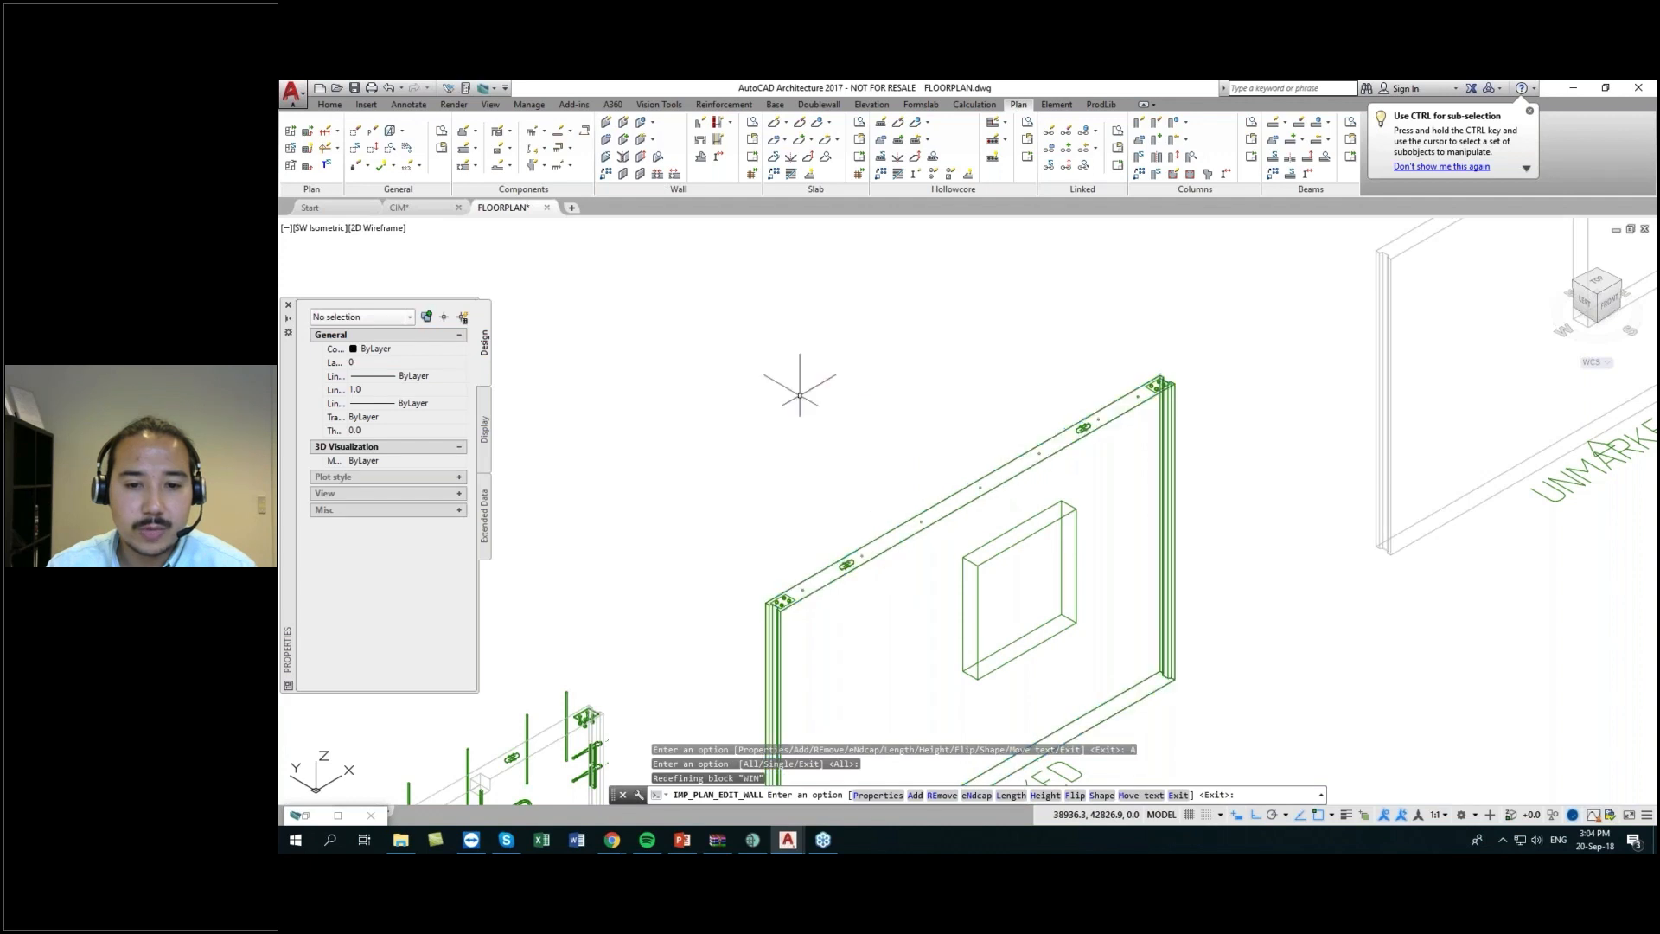
- Switch the middle wall to its 3D representation and examine the cast-in materials along its top
{"action": "middle_click_drag", "start_coordinate": [896, 584], "coordinate": [897, 553]}
{"action": "left_click", "coordinate": [898, 528]}
{"action": "left_click", "coordinate": [584, 226]}
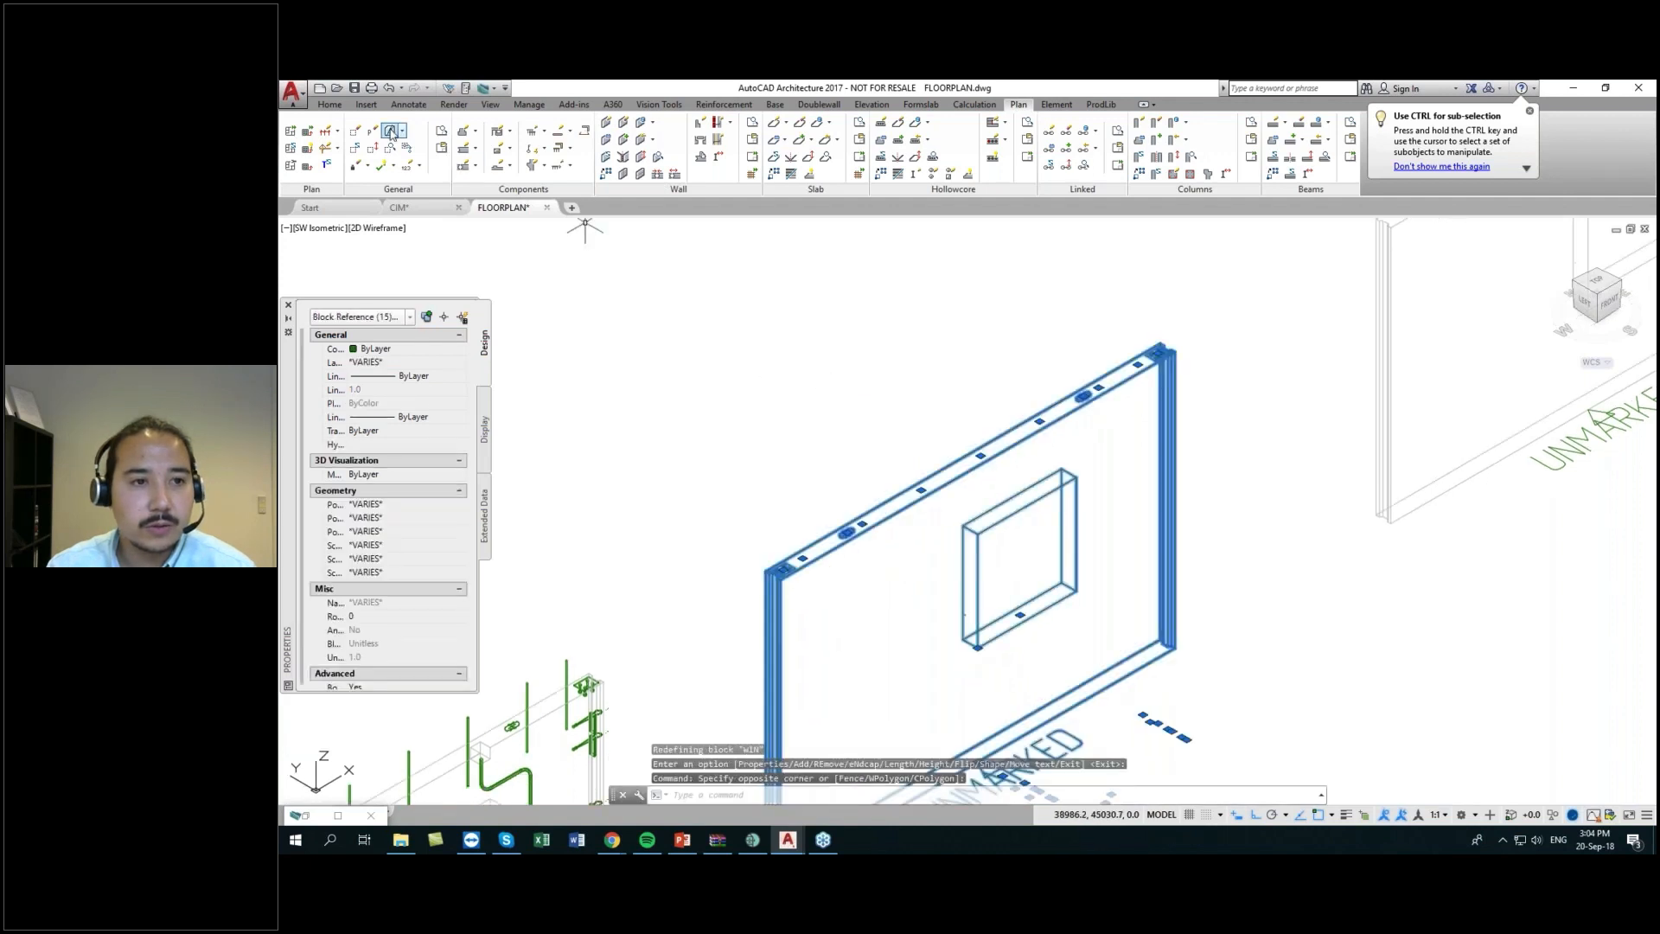
{"action": "key", "text": "Escape"}
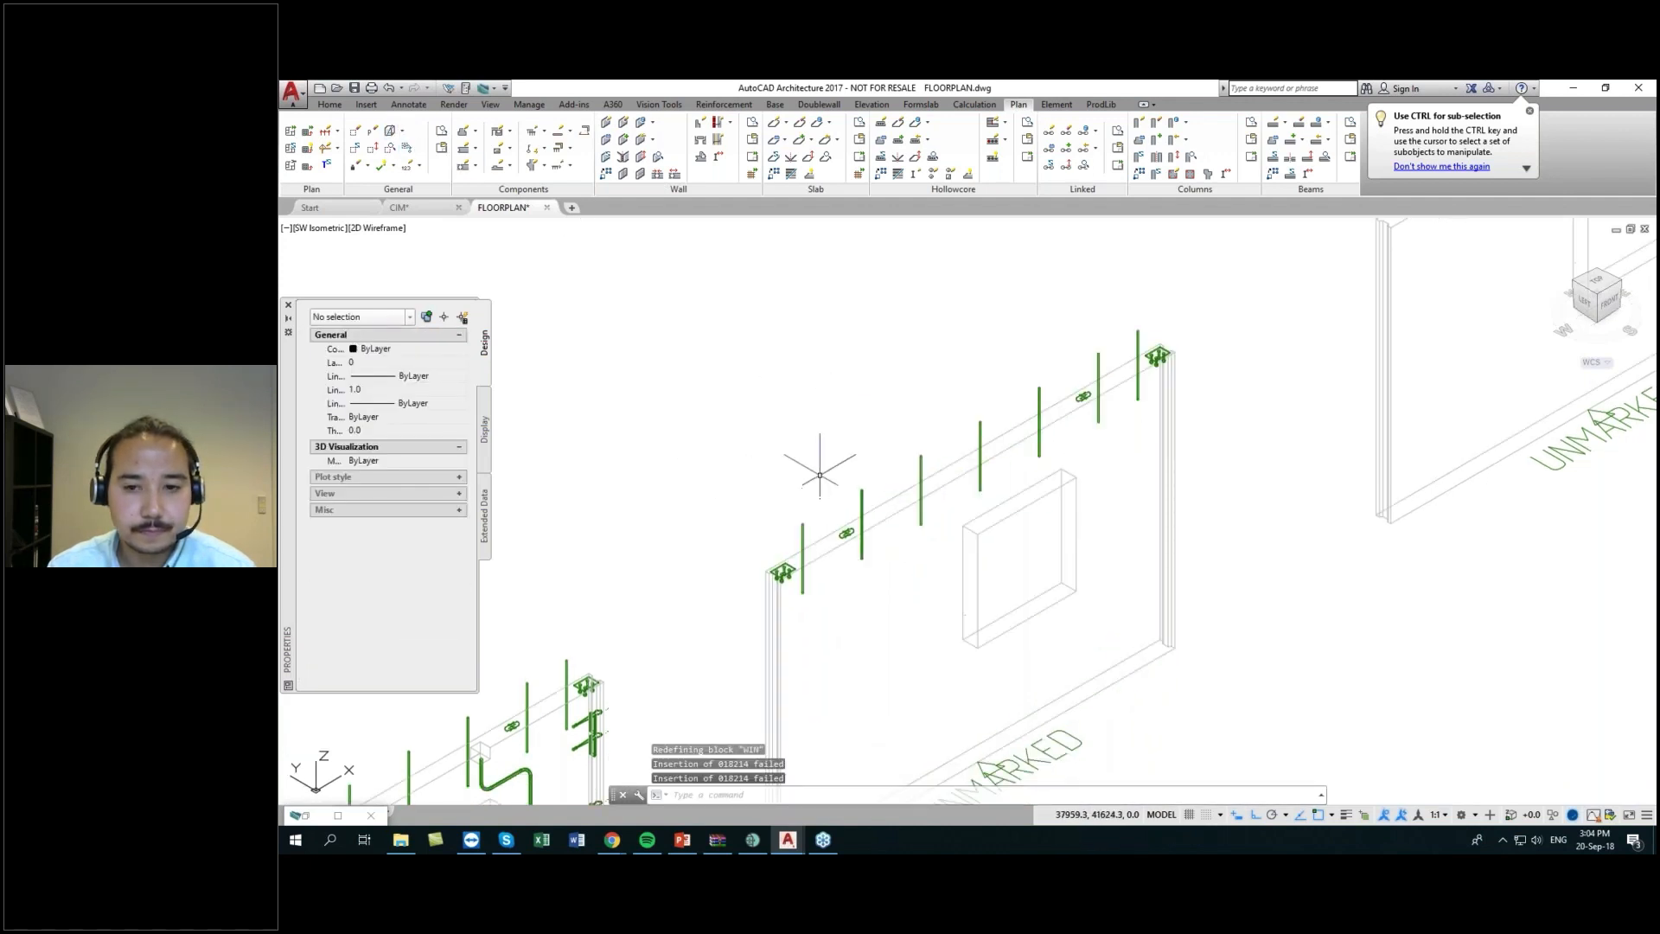
{"action": "scroll", "coordinate": [778, 570], "scroll_direction": "up", "scroll_amount": 6}
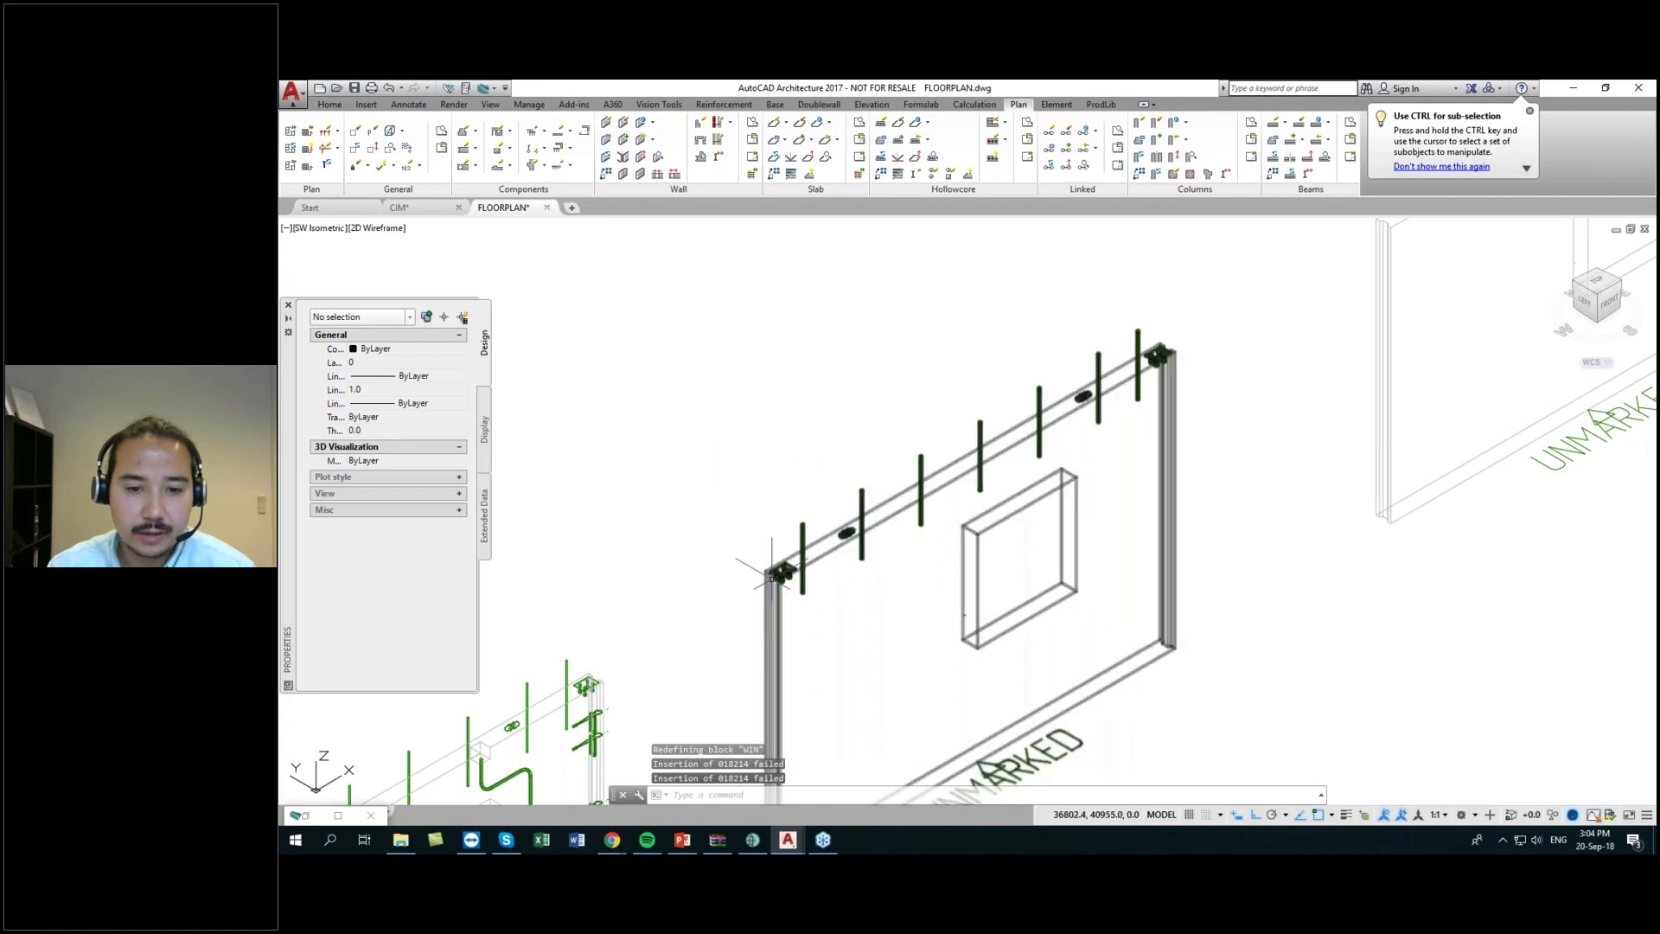
{"action": "scroll", "coordinate": [863, 439], "scroll_direction": "down", "scroll_amount": 2}
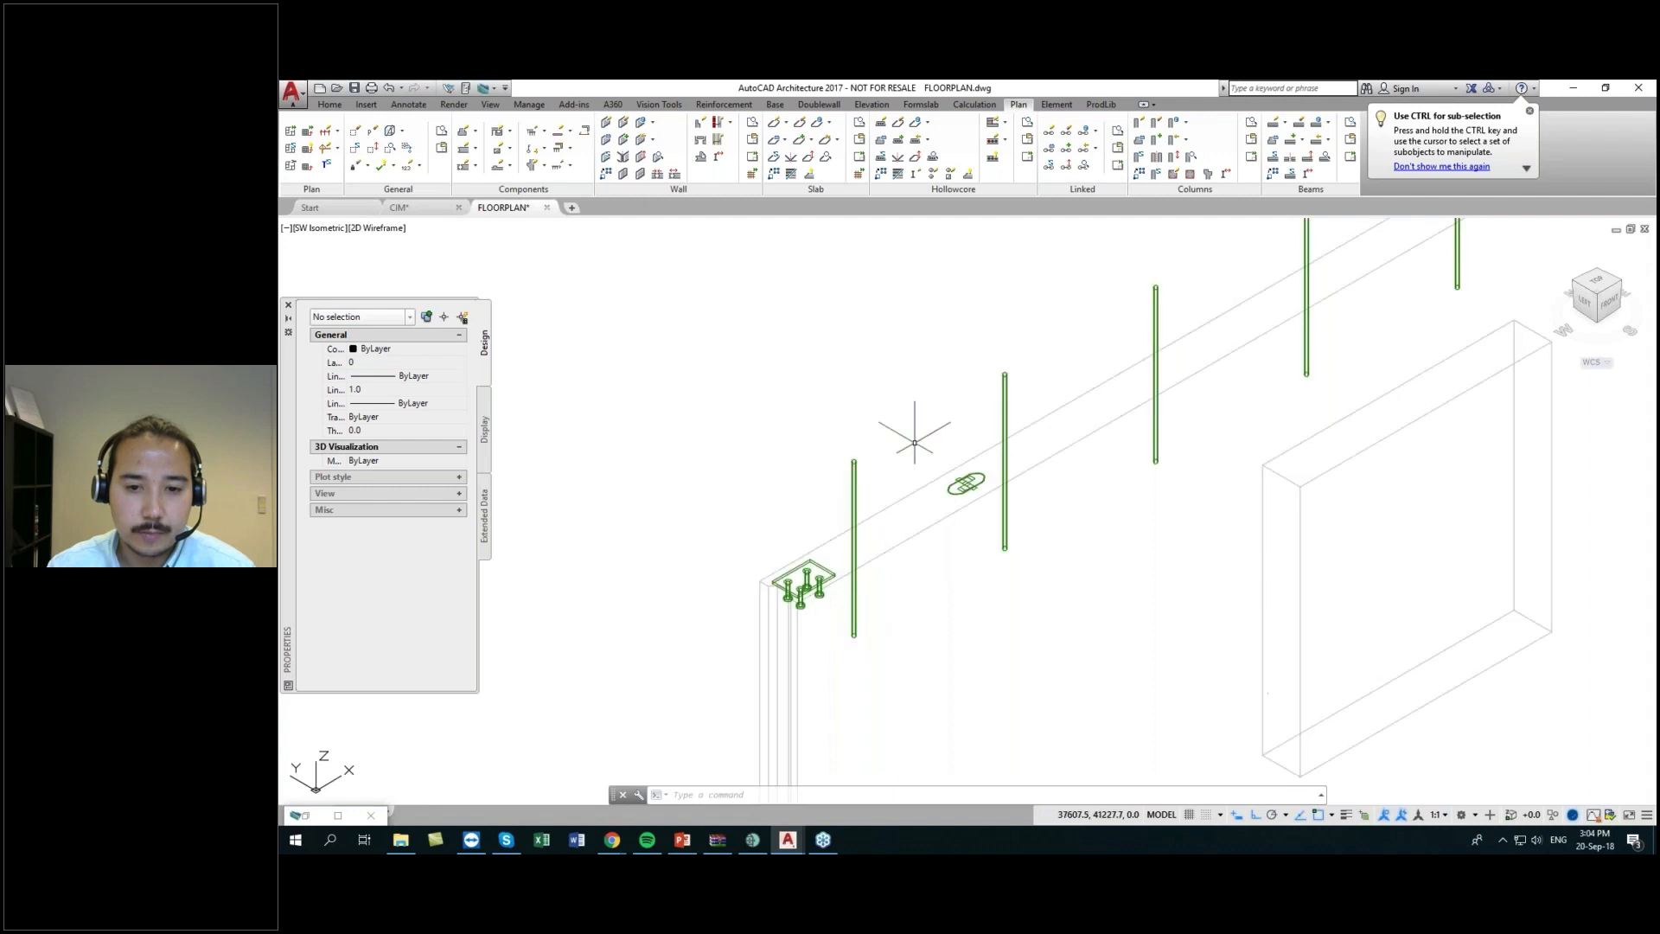
{"action": "middle_click_drag", "start_coordinate": [1004, 515], "coordinate": [967, 534]}
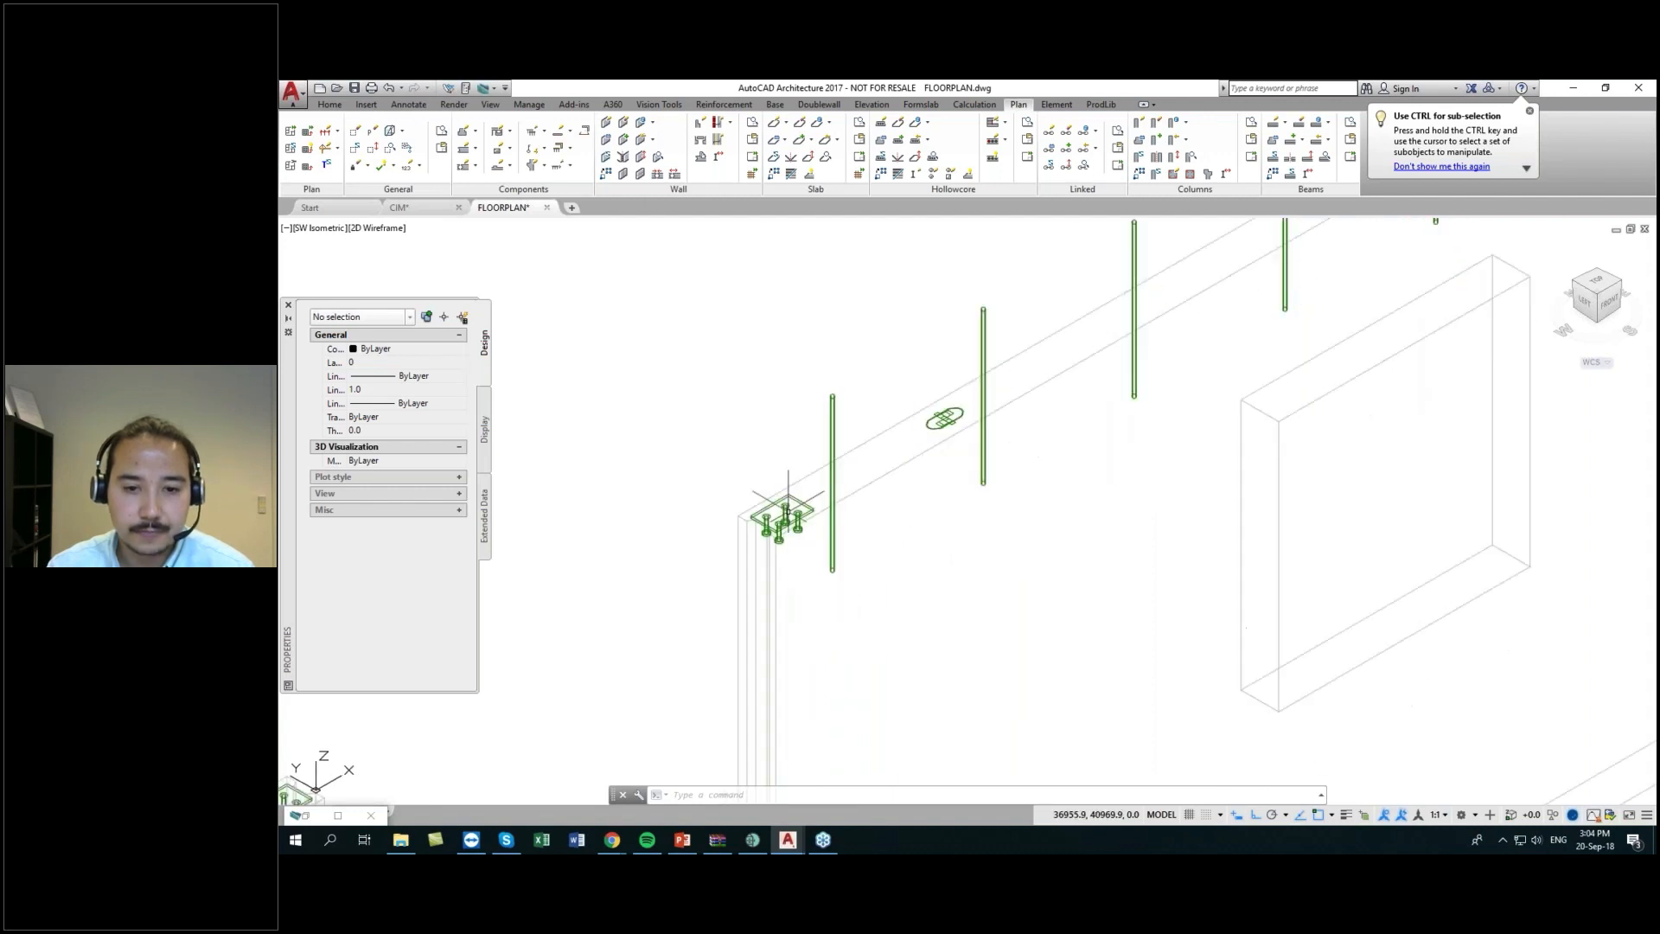
{"action": "scroll", "coordinate": [933, 542], "scroll_direction": "down", "scroll_amount": 3}
- Save the middle wall as an element with element mark 2
{"action": "middle_click_drag", "start_coordinate": [934, 542], "coordinate": [872, 383]}
{"action": "left_click", "coordinate": [874, 512]}
{"action": "left_click", "coordinate": [761, 447]}
{"action": "left_click", "coordinate": [640, 123]}
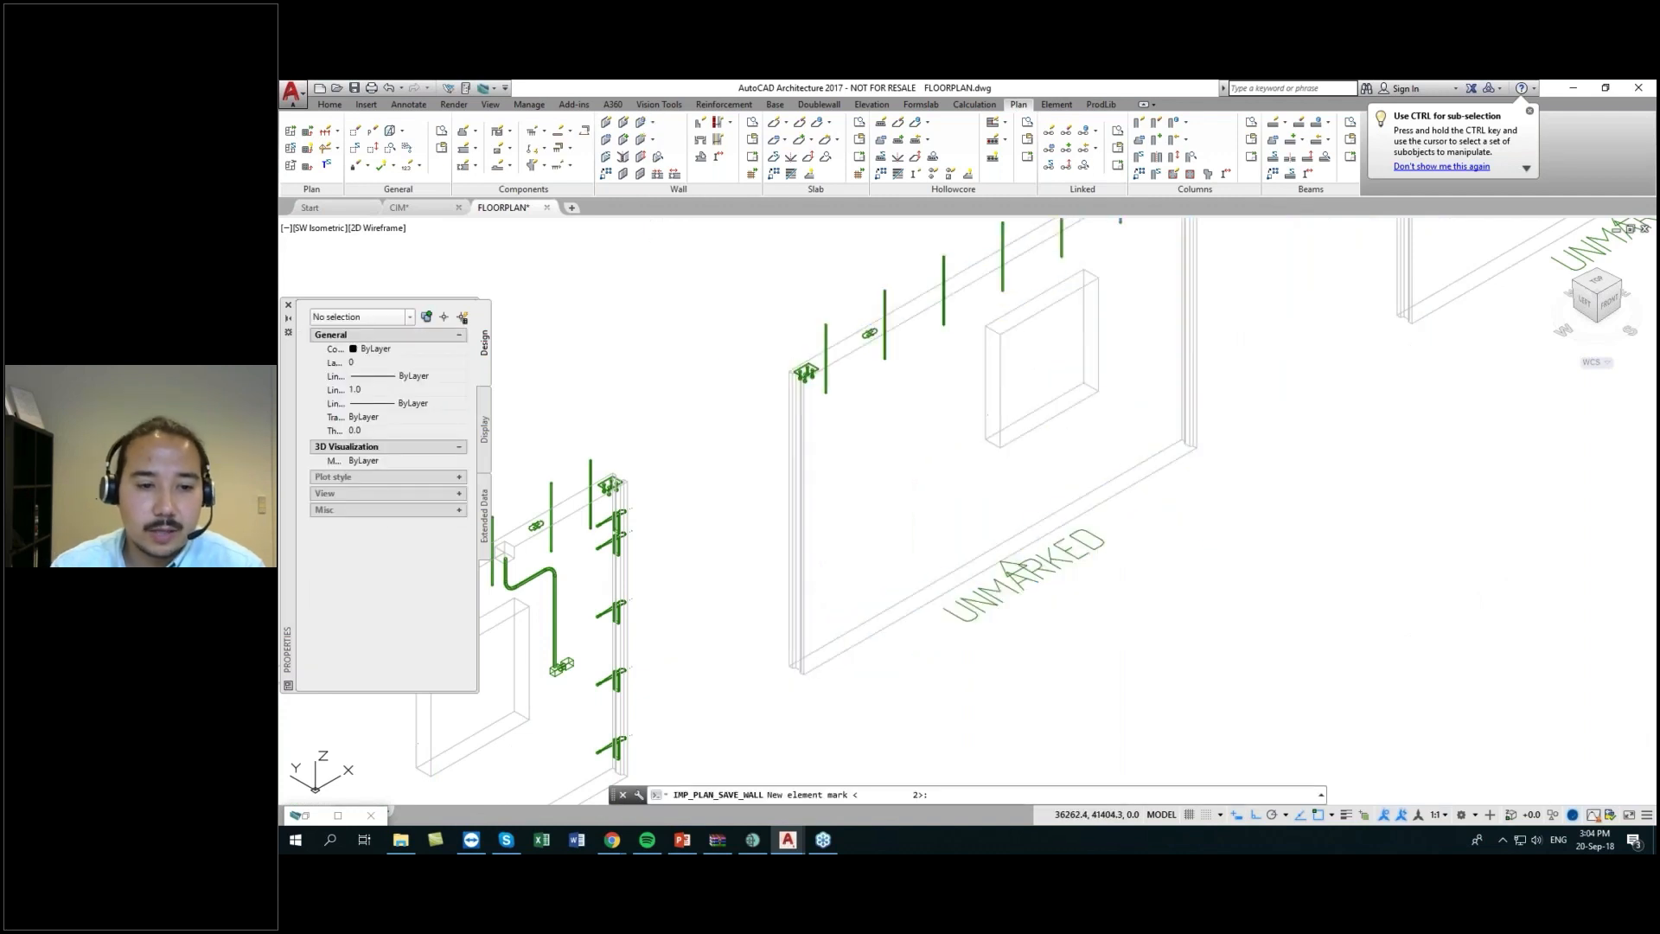
{"action": "key", "text": "Return"}
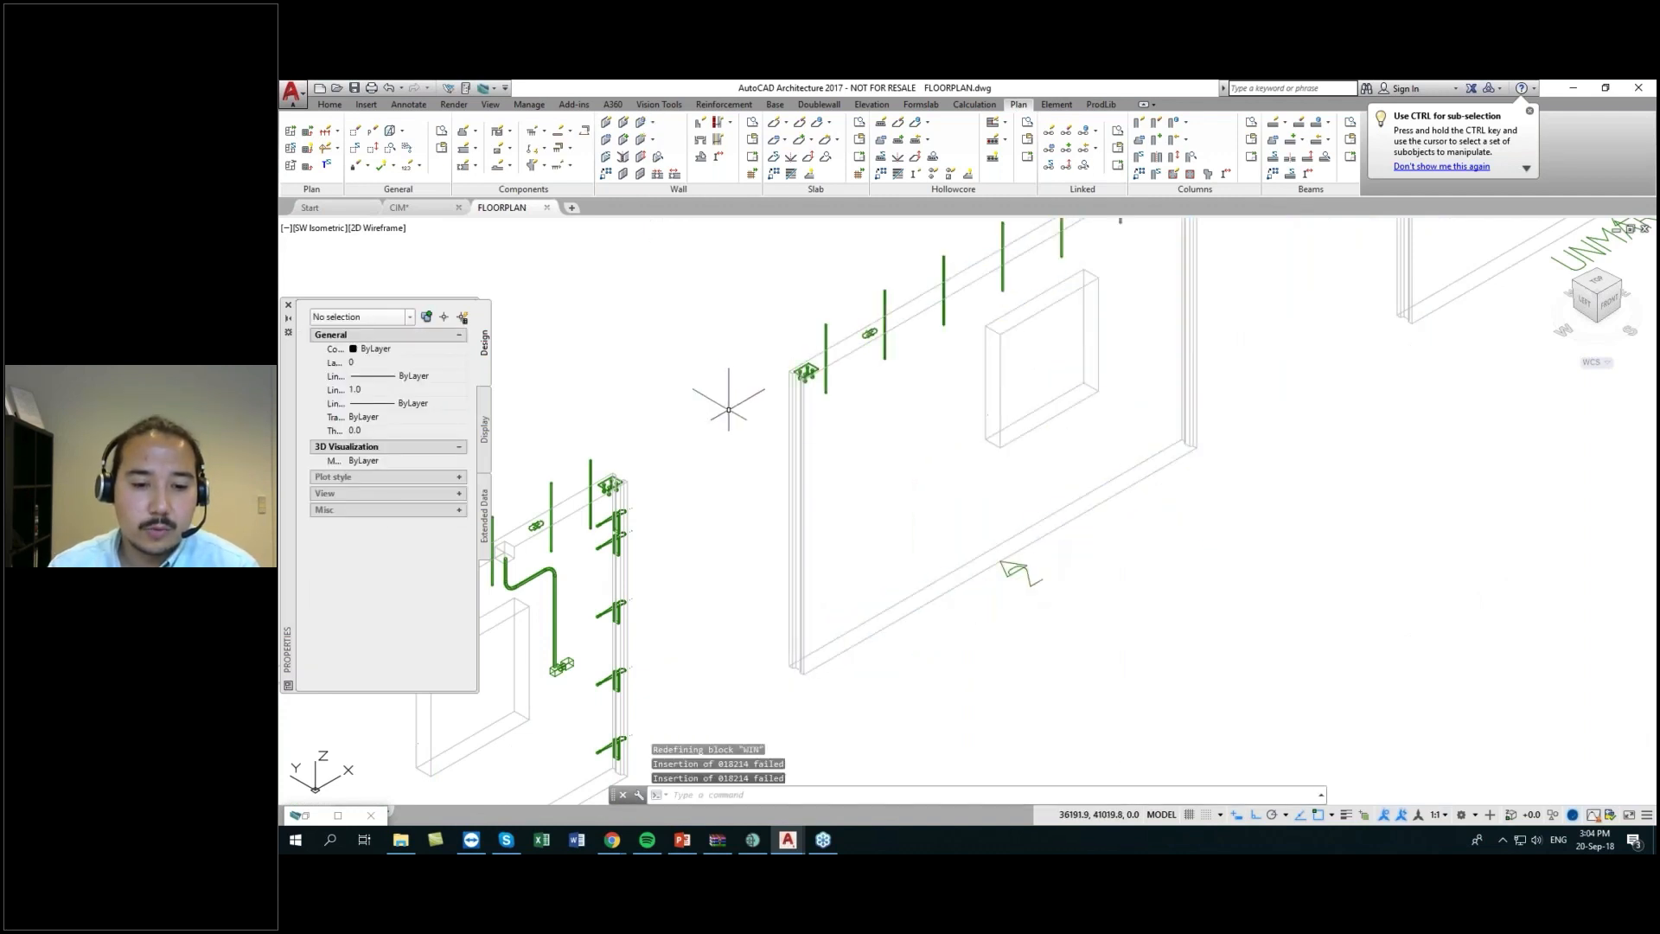
- Generate the shop drawing of the middle wall, element mark 2, with the WP_LAYOUT template
{"action": "left_click", "coordinate": [844, 482]}
{"action": "left_click", "coordinate": [748, 506]}
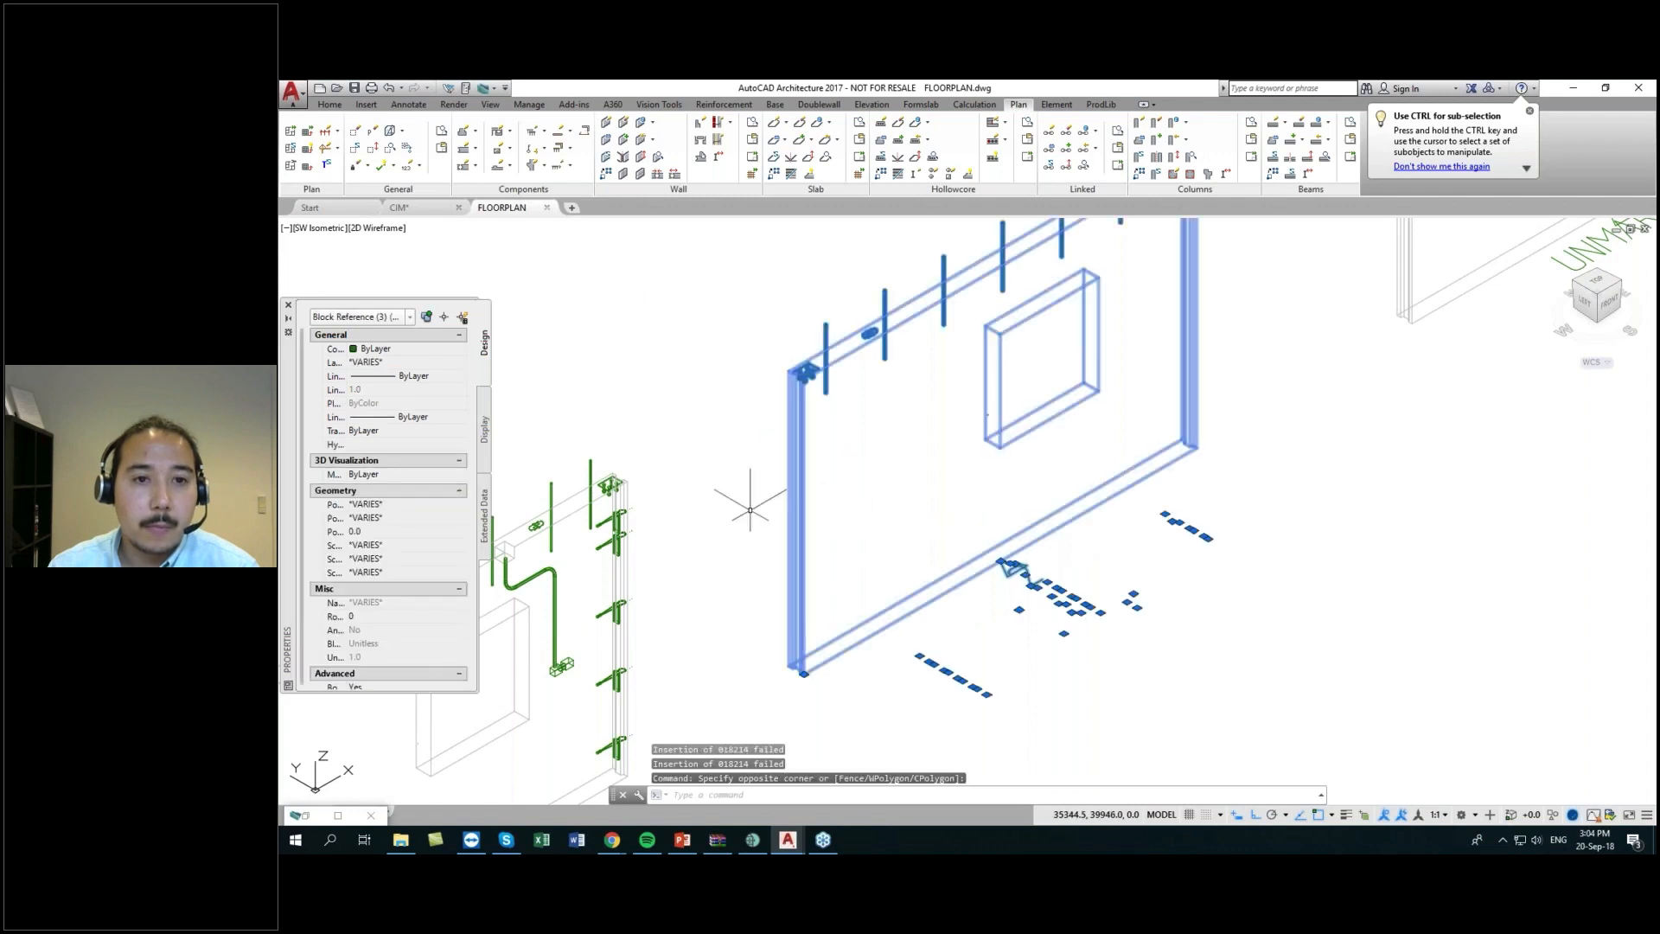
{"action": "left_click", "coordinate": [750, 157]}
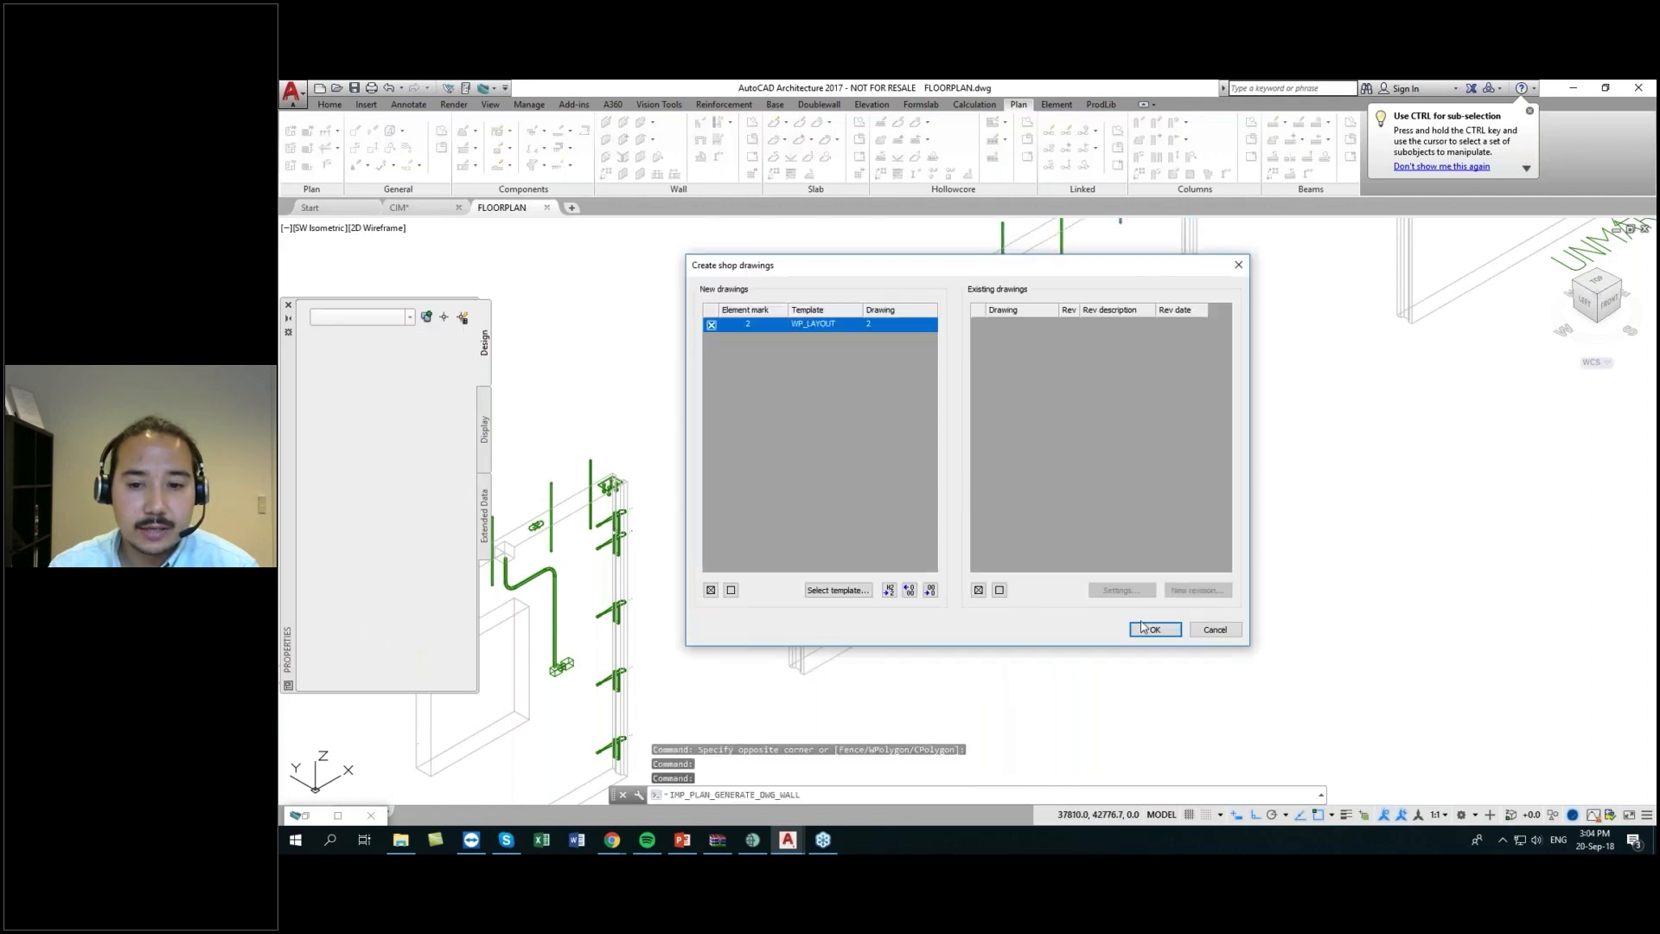
{"action": "left_click", "coordinate": [1154, 630]}
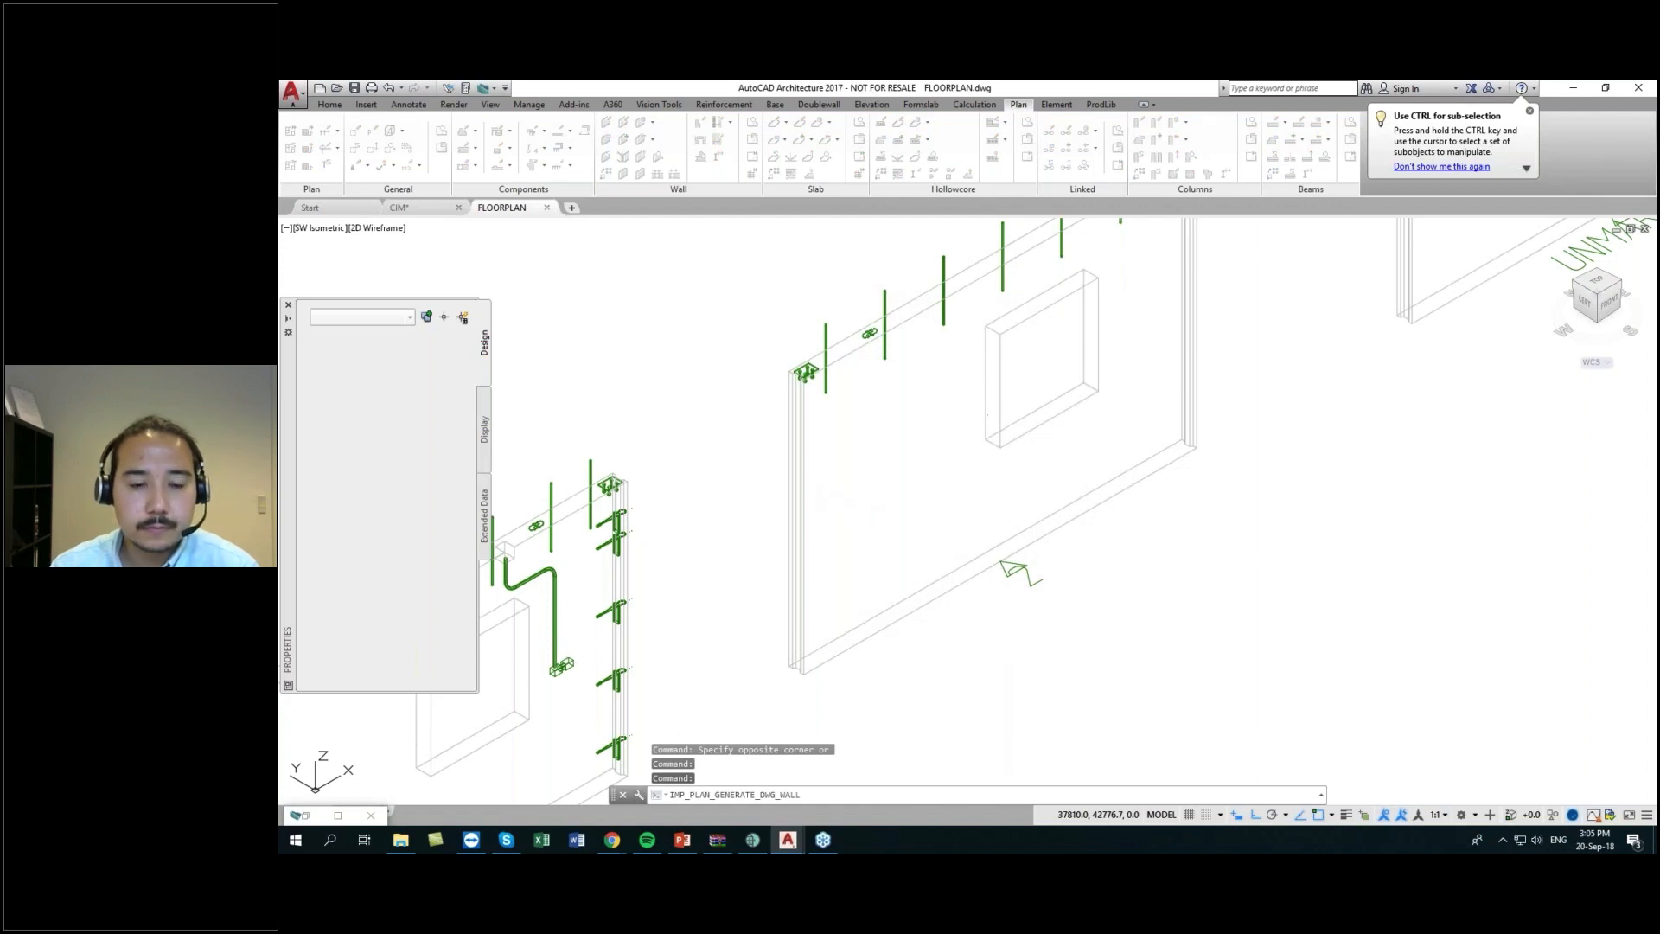
- Regenerate shop drawing 2 and compare it with the middle wall in the floor plan drawing
{"action": "left_click", "coordinate": [823, 477]}
{"action": "left_click", "coordinate": [792, 491]}
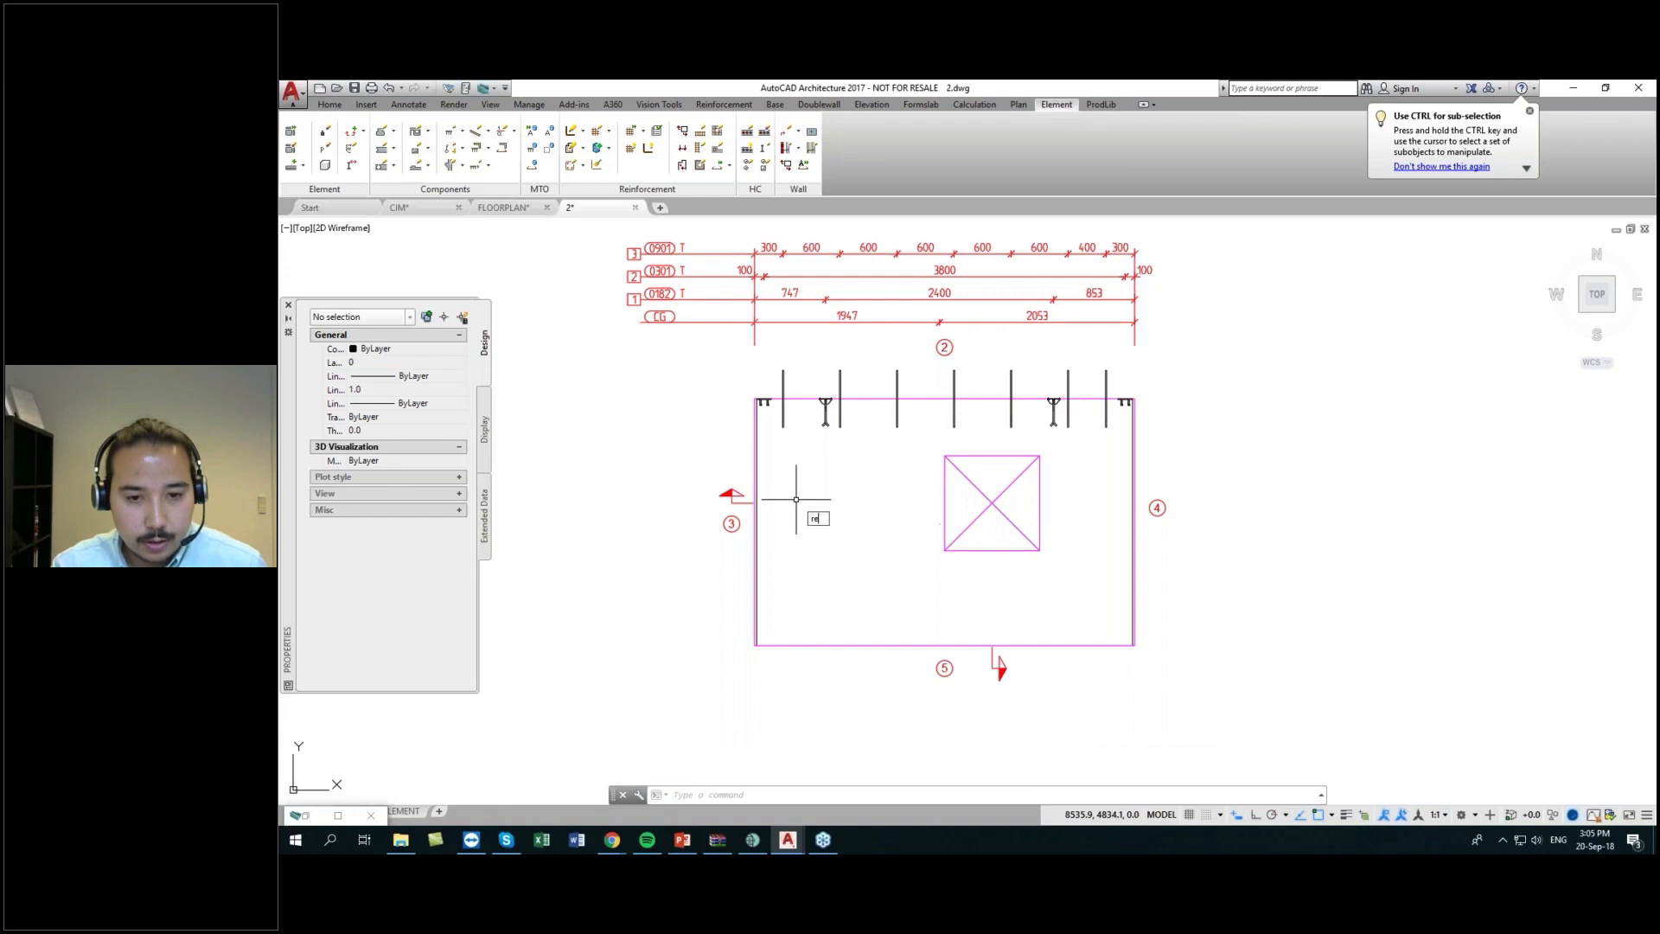
{"action": "key", "text": "Return"}
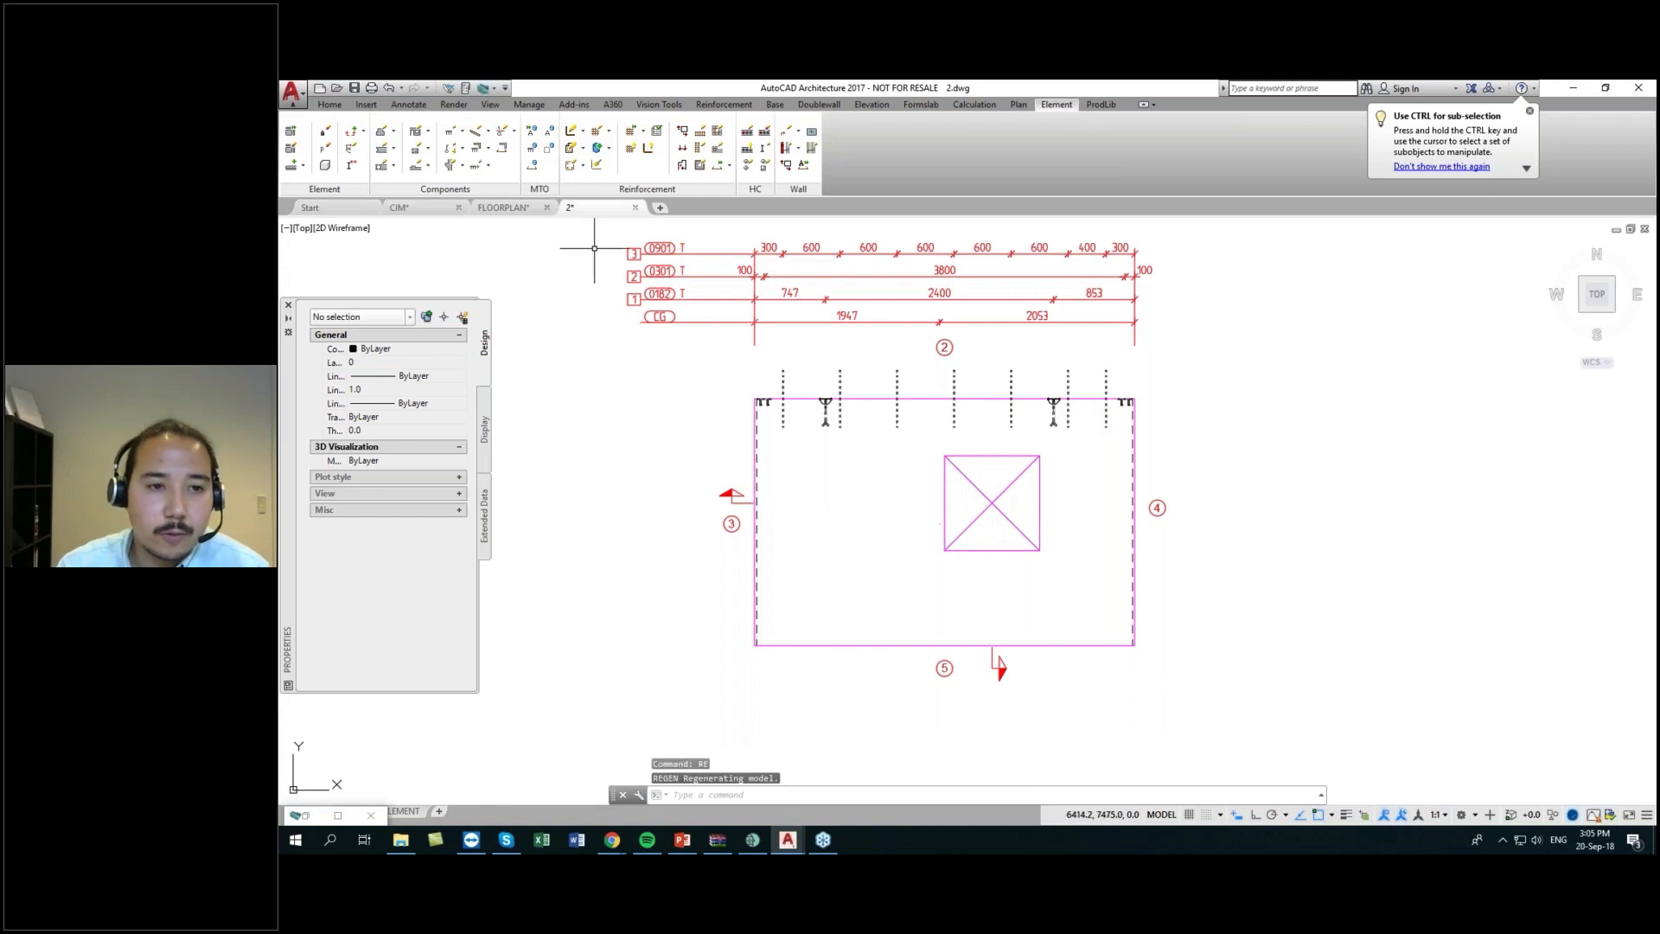
{"action": "left_click", "coordinate": [504, 208]}
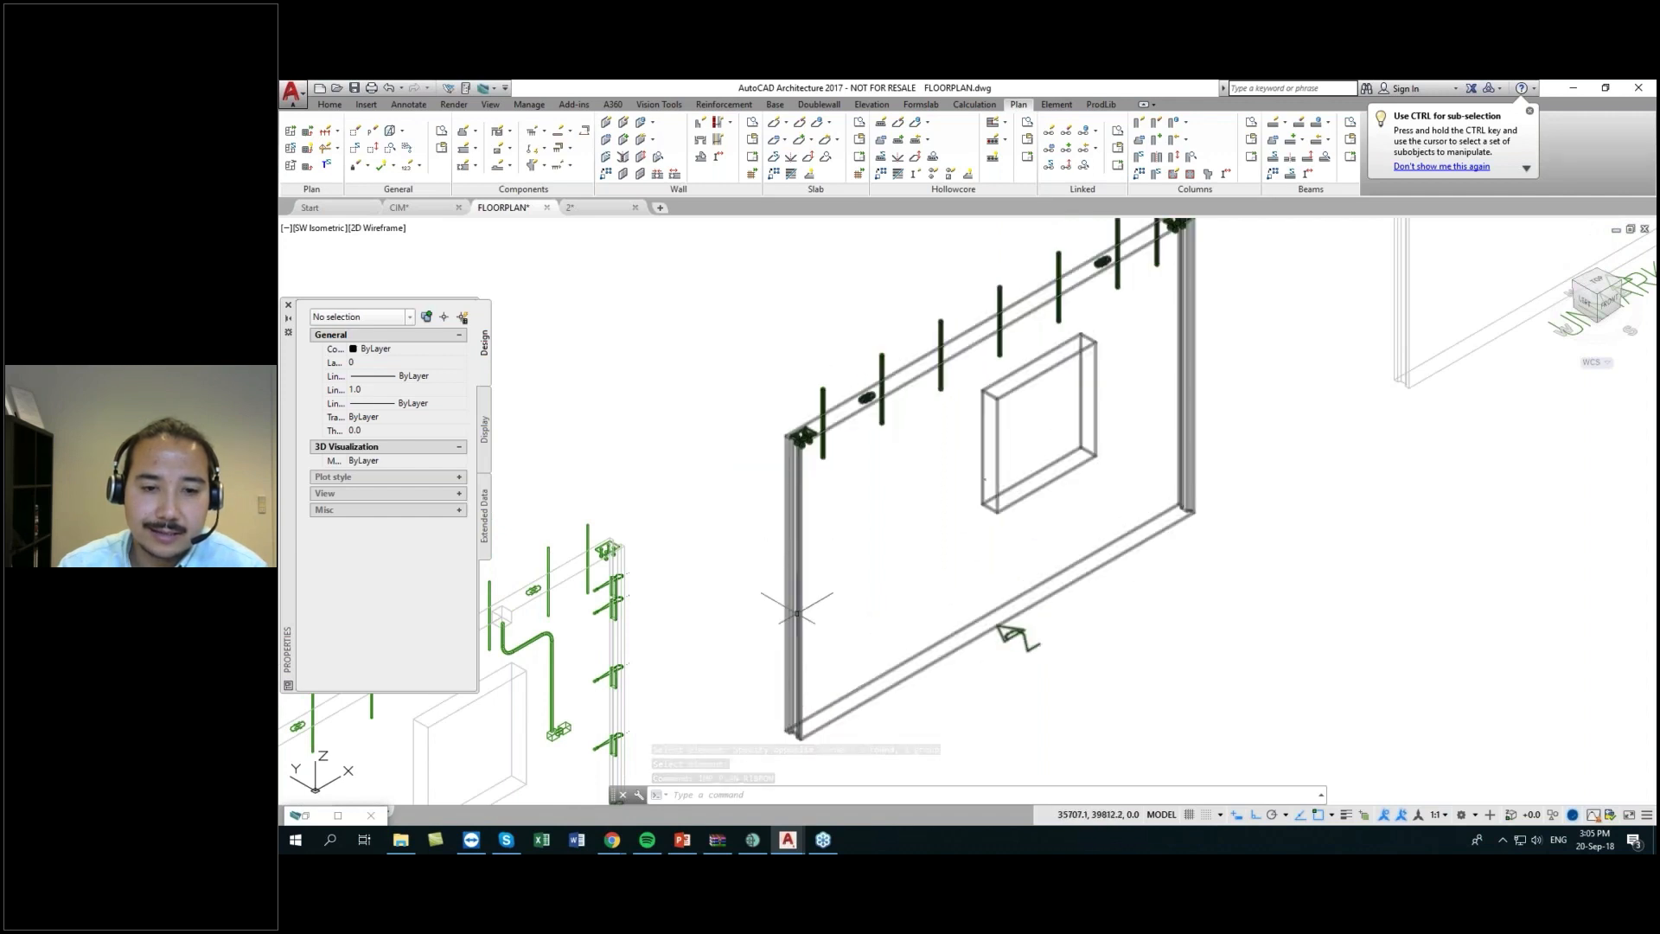
{"action": "left_click", "coordinate": [573, 207]}
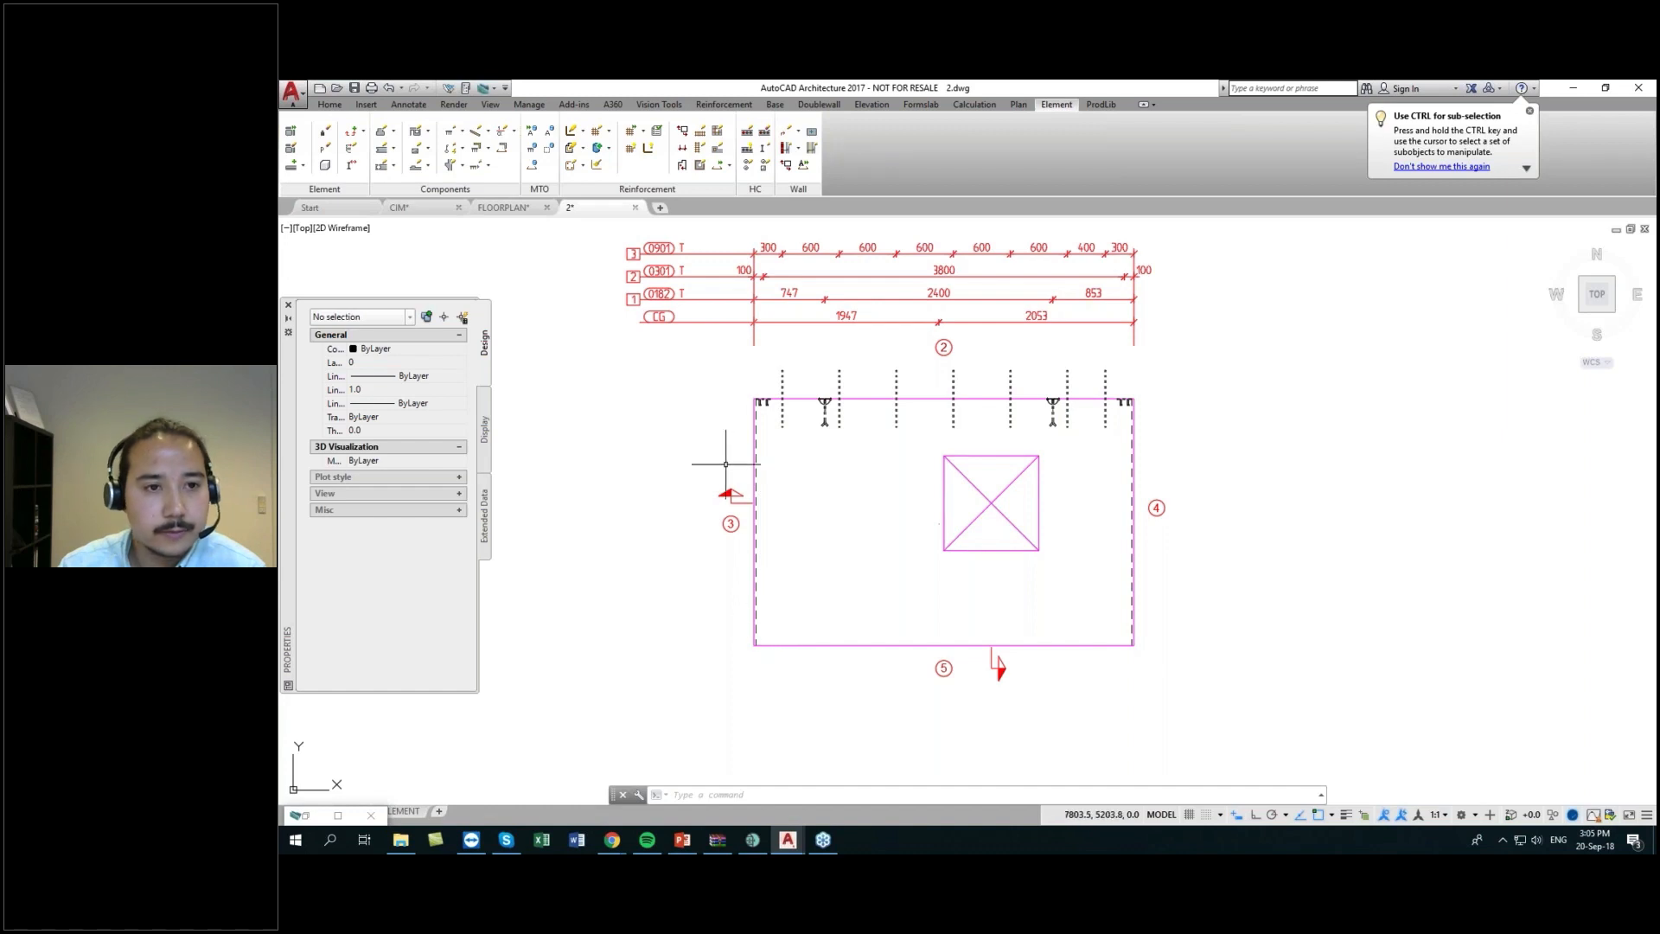
- Define a new cast-in material from WEB_20_09_18, group 07 Panel Connections, name 0702, side Left, dimensioned Only in Y-dir
{"action": "left_click", "coordinate": [450, 134]}
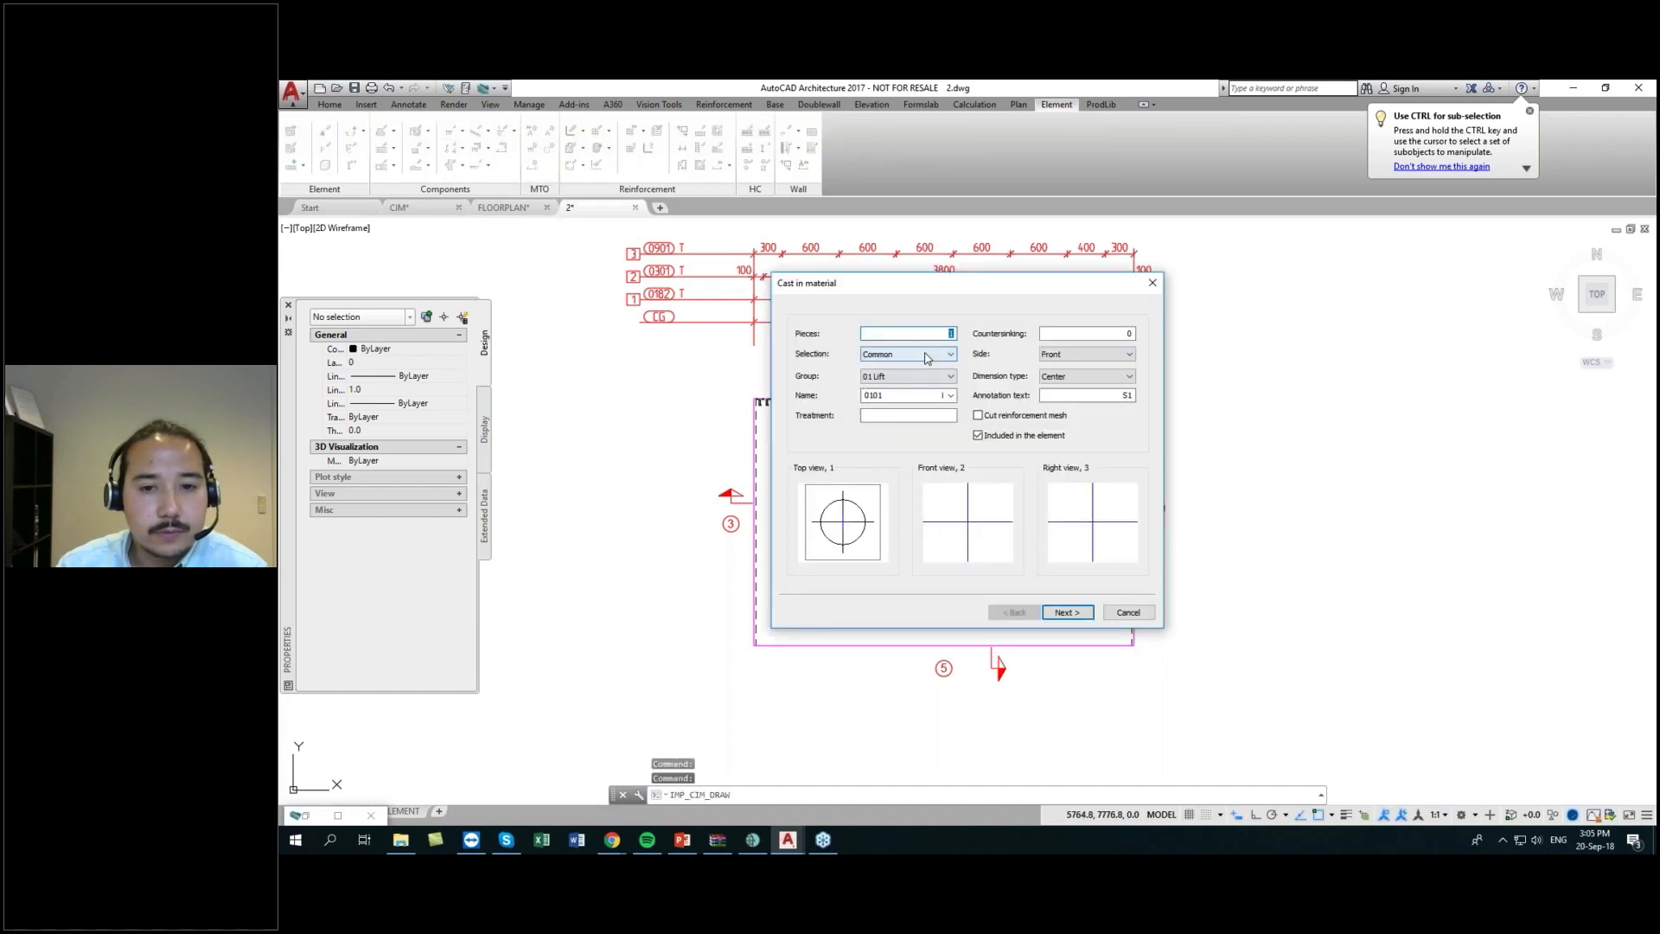
{"action": "left_click", "coordinate": [925, 355]}
{"action": "left_click", "coordinate": [906, 386]}
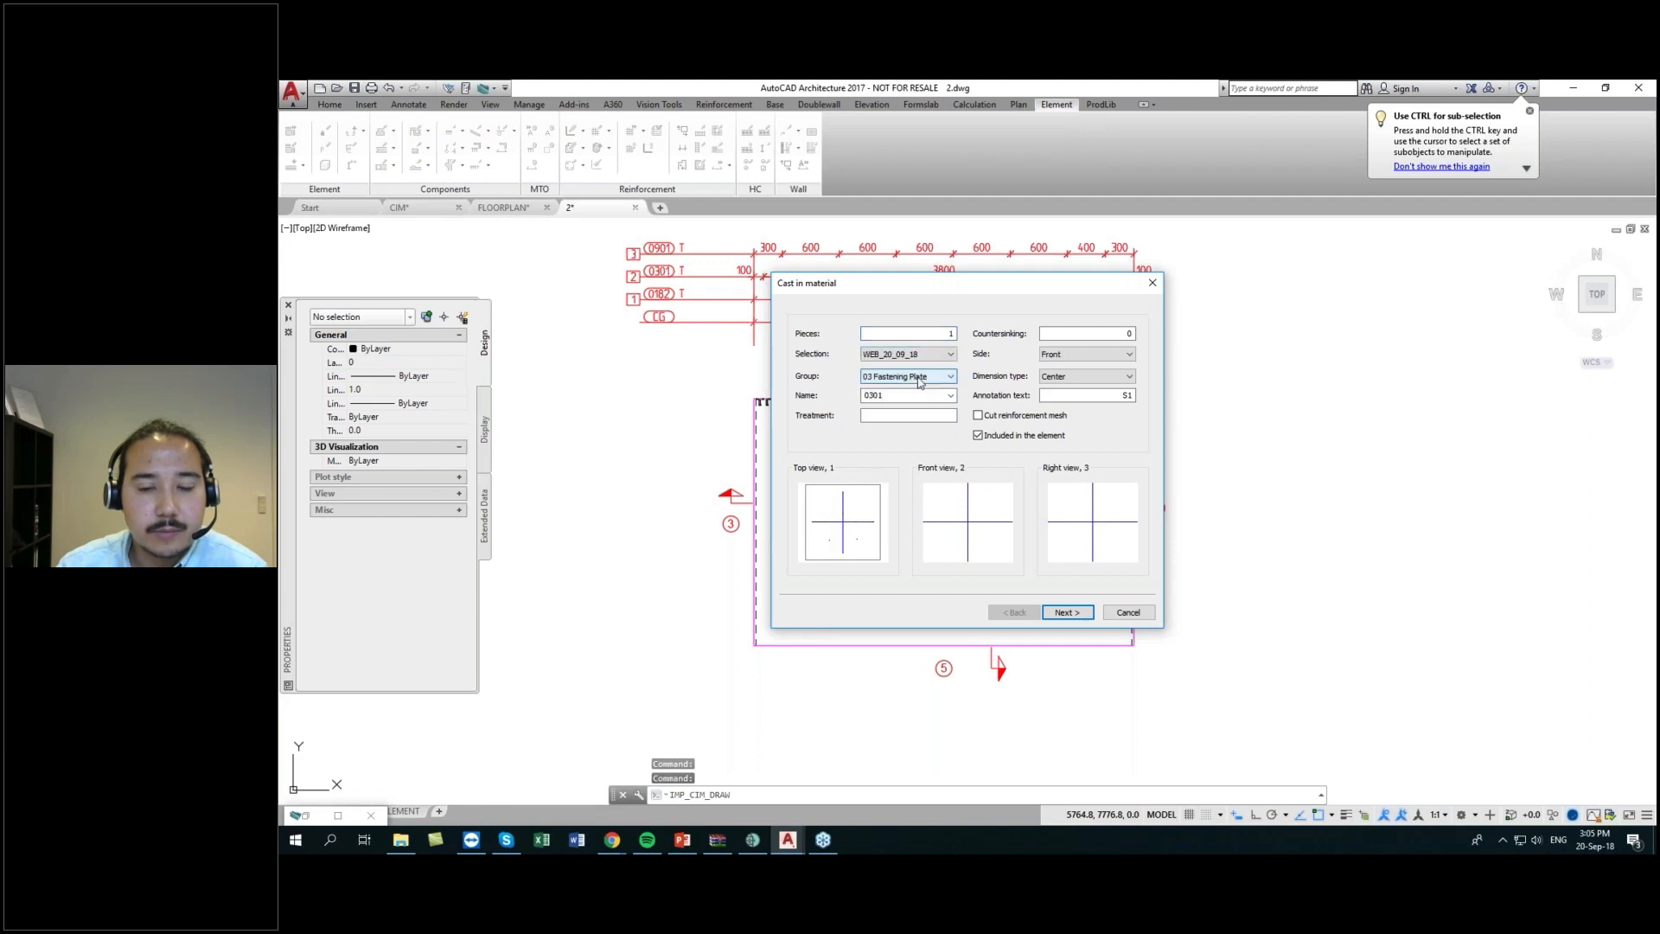
{"action": "left_click", "coordinate": [912, 377]}
{"action": "left_click", "coordinate": [899, 398]}
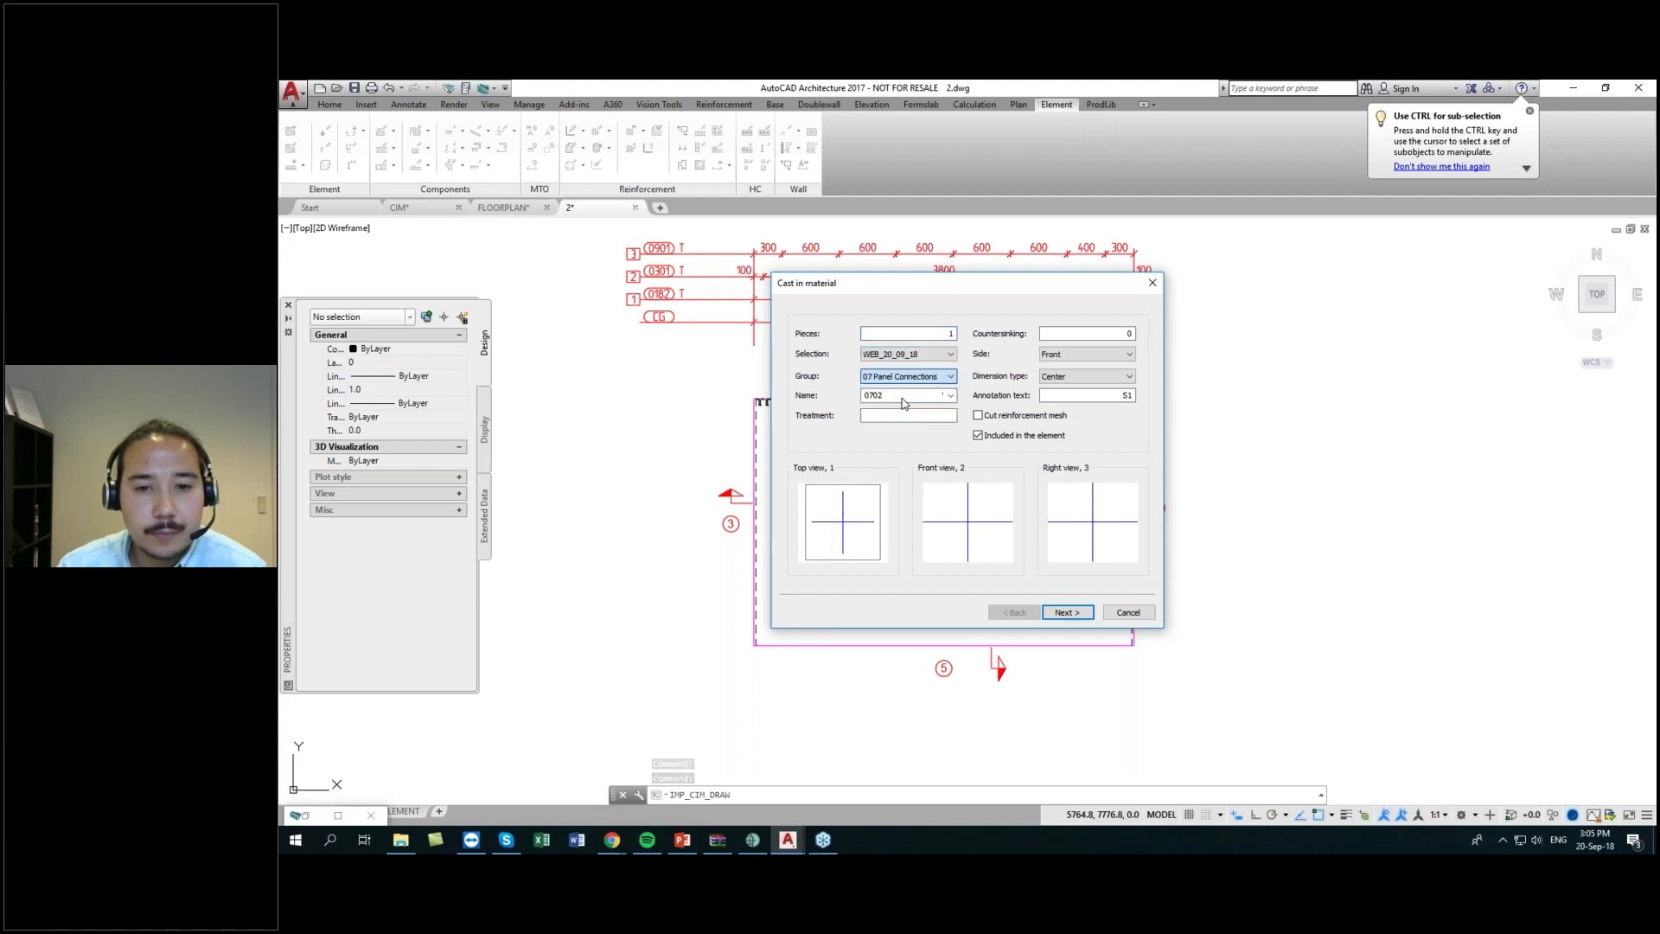
{"action": "left_click", "coordinate": [950, 395]}
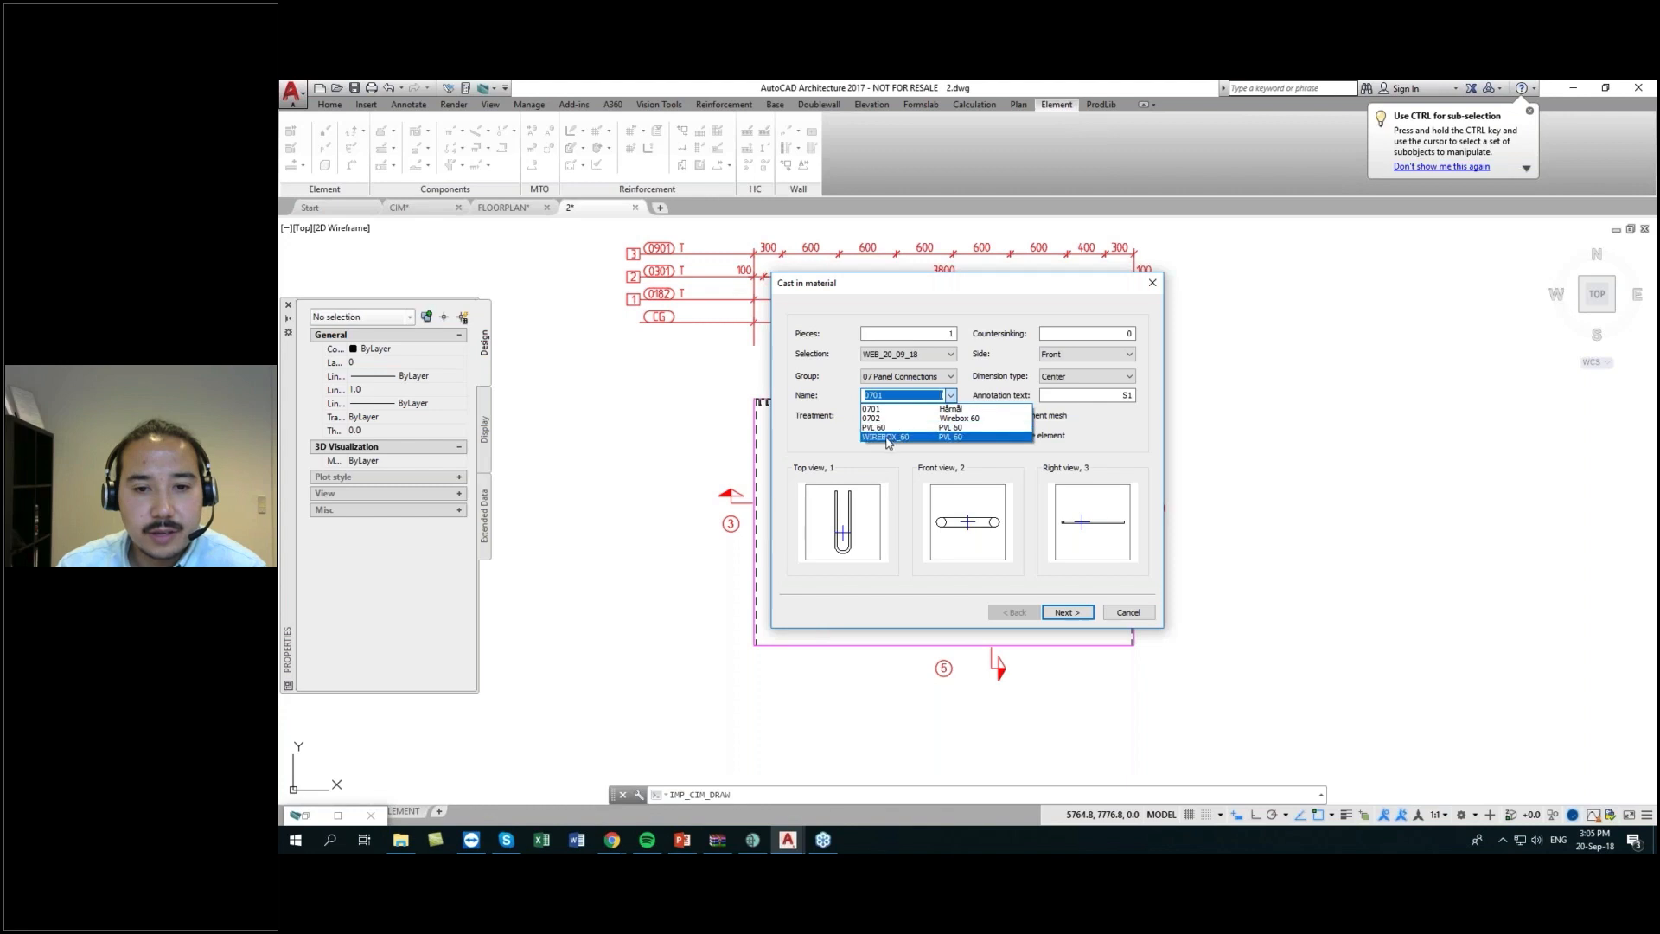
{"action": "left_click", "coordinate": [884, 419]}
{"action": "left_click", "coordinate": [1081, 355]}
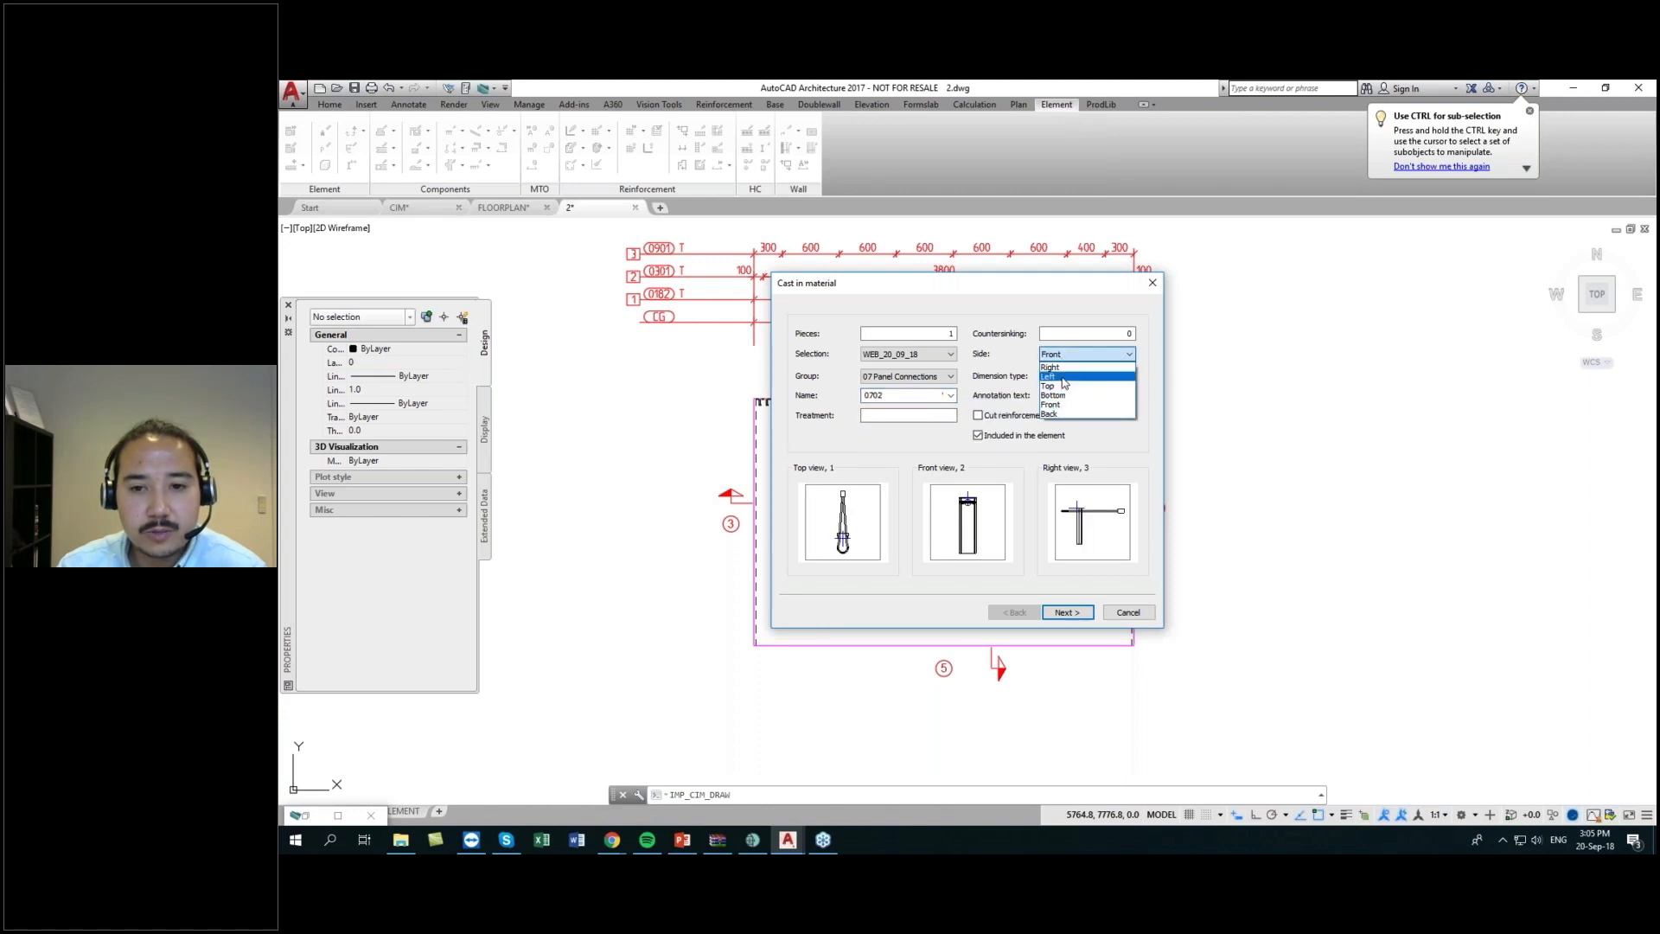
{"action": "left_click", "coordinate": [1064, 376]}
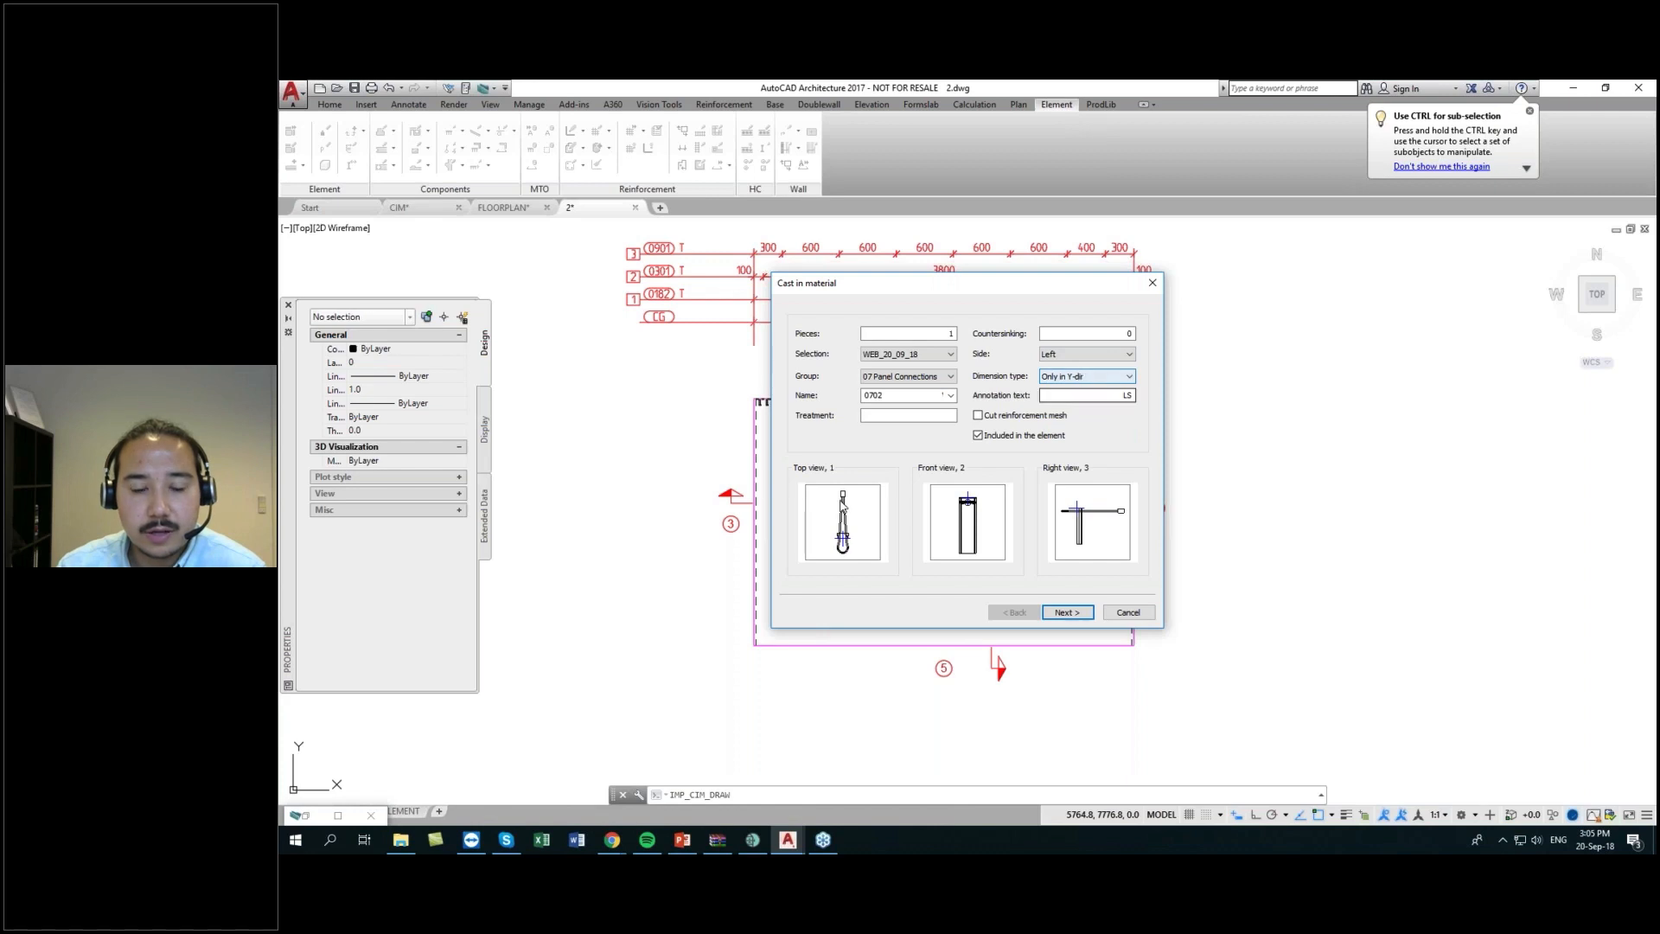
{"action": "left_click", "coordinate": [1096, 381]}
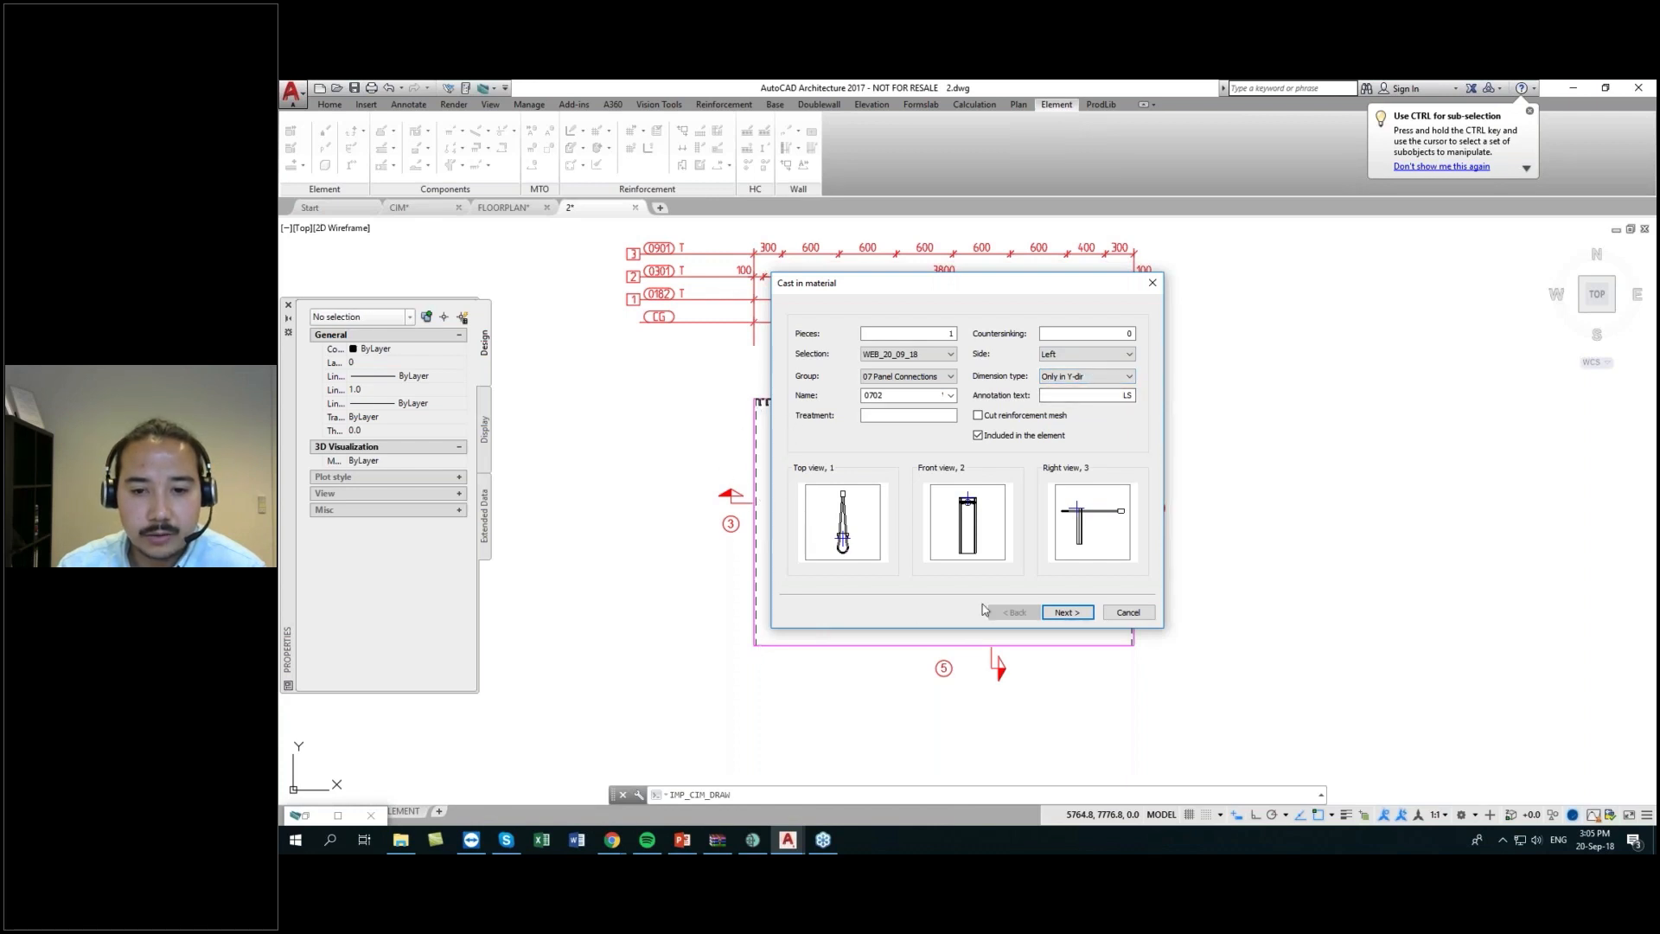
{"action": "left_click", "coordinate": [1066, 612]}
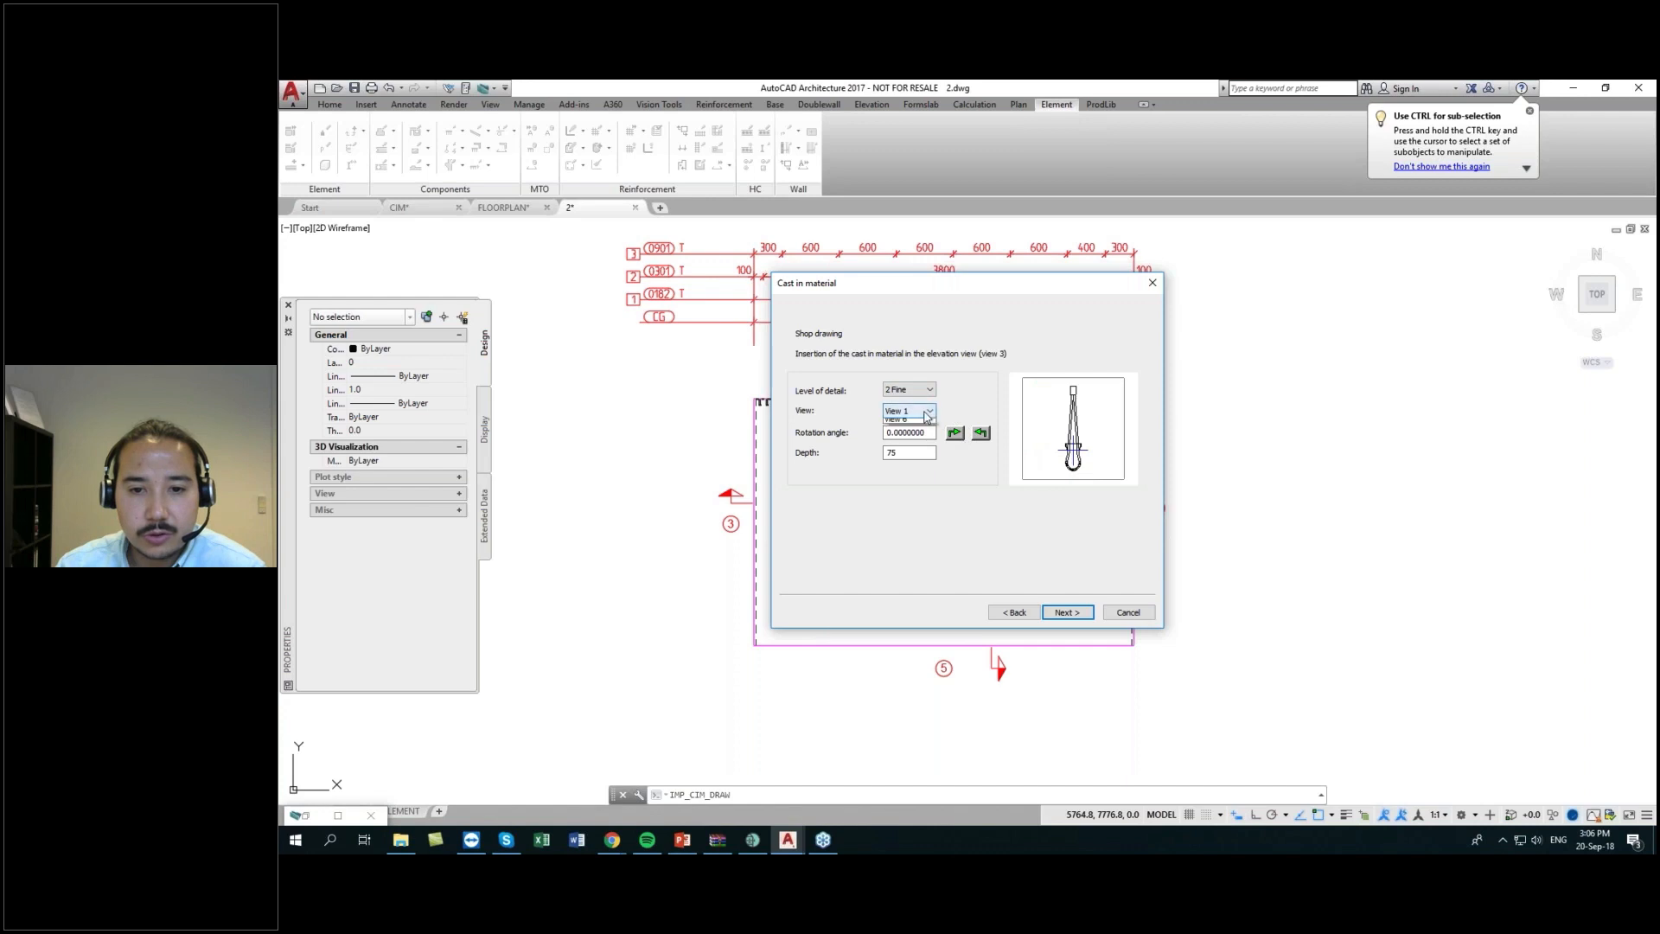
- Set the cast-in material to View 3 for the elevation and View 1, rotated 90 degrees clockwise, for the floor plan
{"action": "left_click", "coordinate": [918, 410]}
{"action": "left_click", "coordinate": [905, 443]}
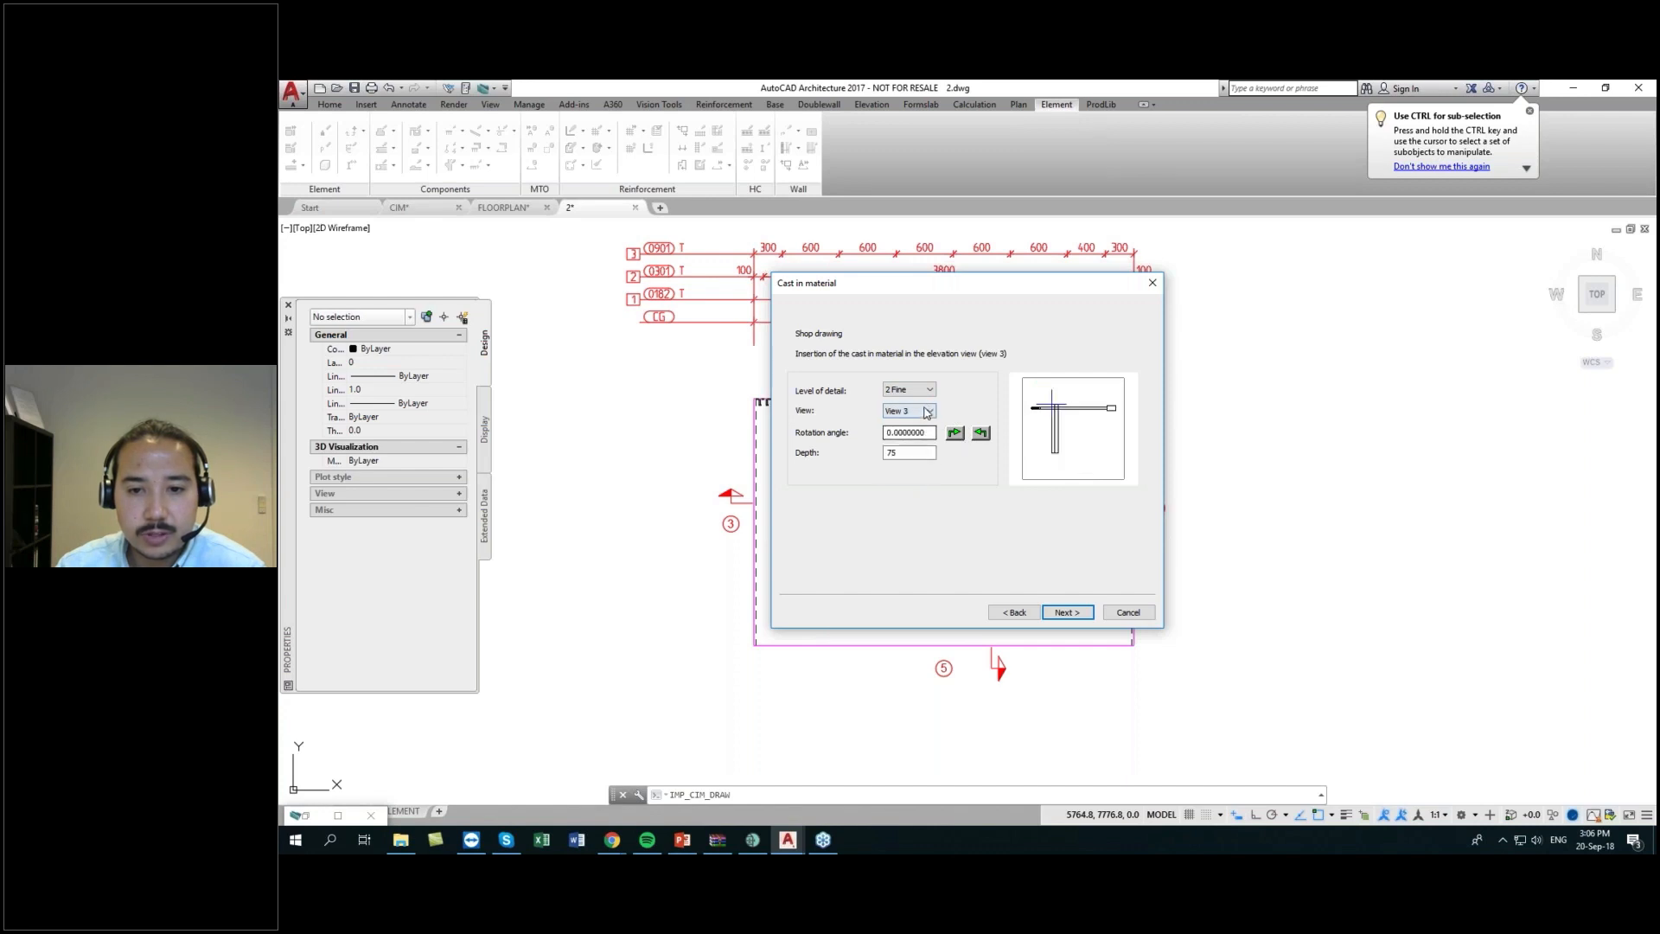
{"action": "left_click", "coordinate": [1066, 612]}
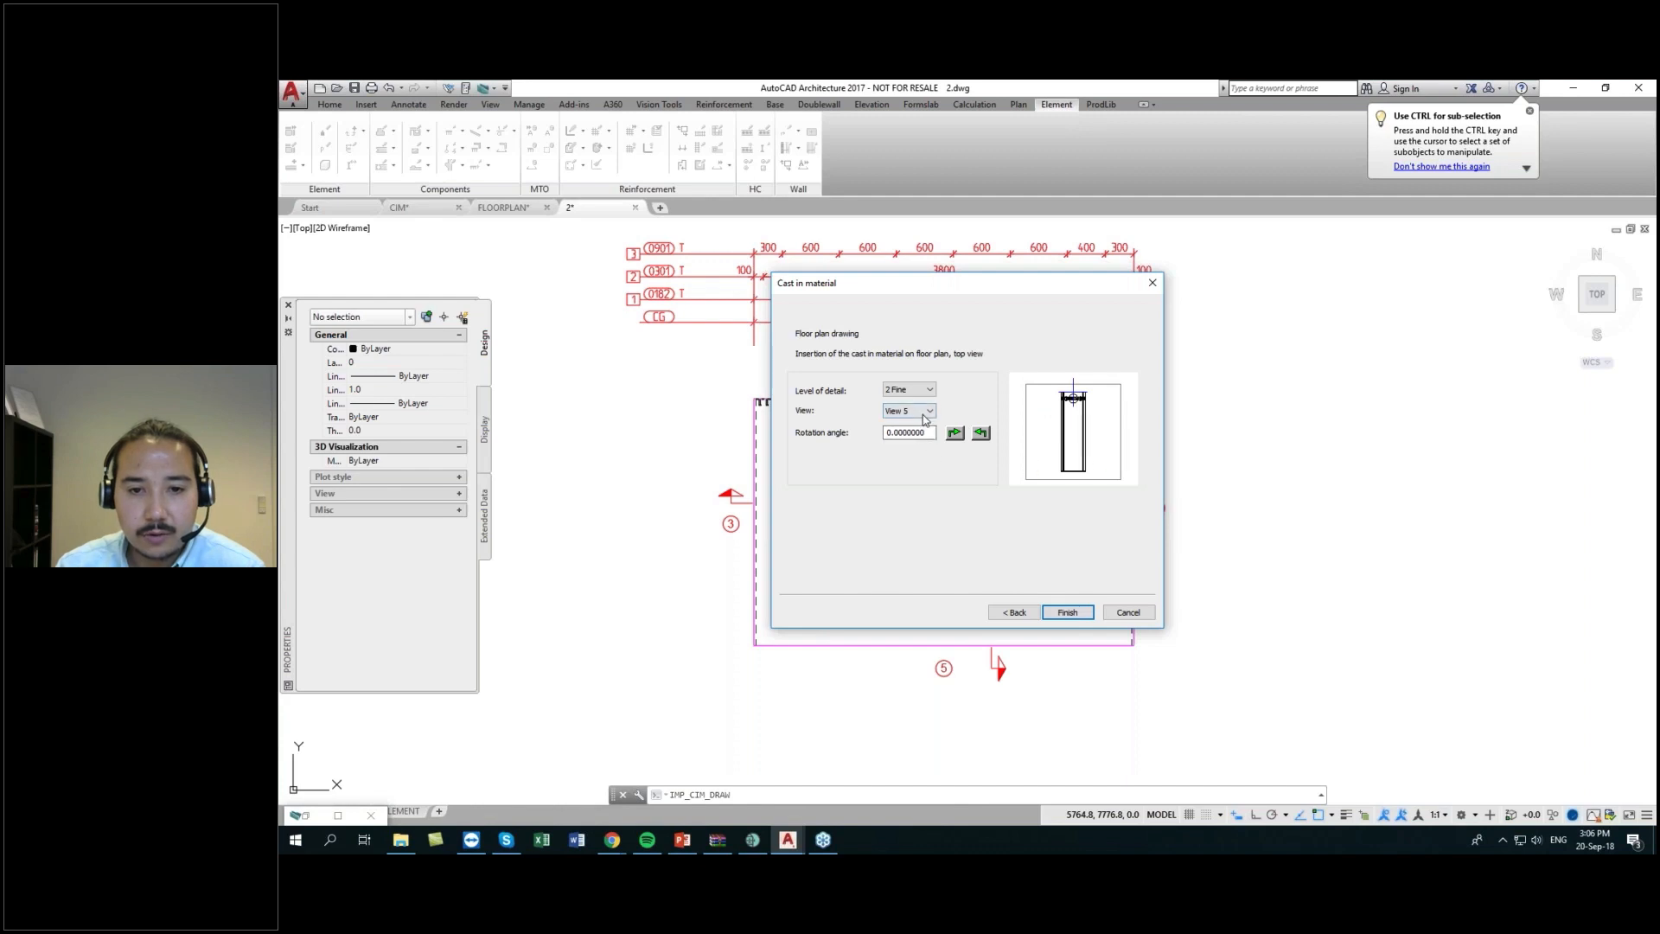
{"action": "left_click", "coordinate": [924, 413]}
{"action": "left_click", "coordinate": [905, 422]}
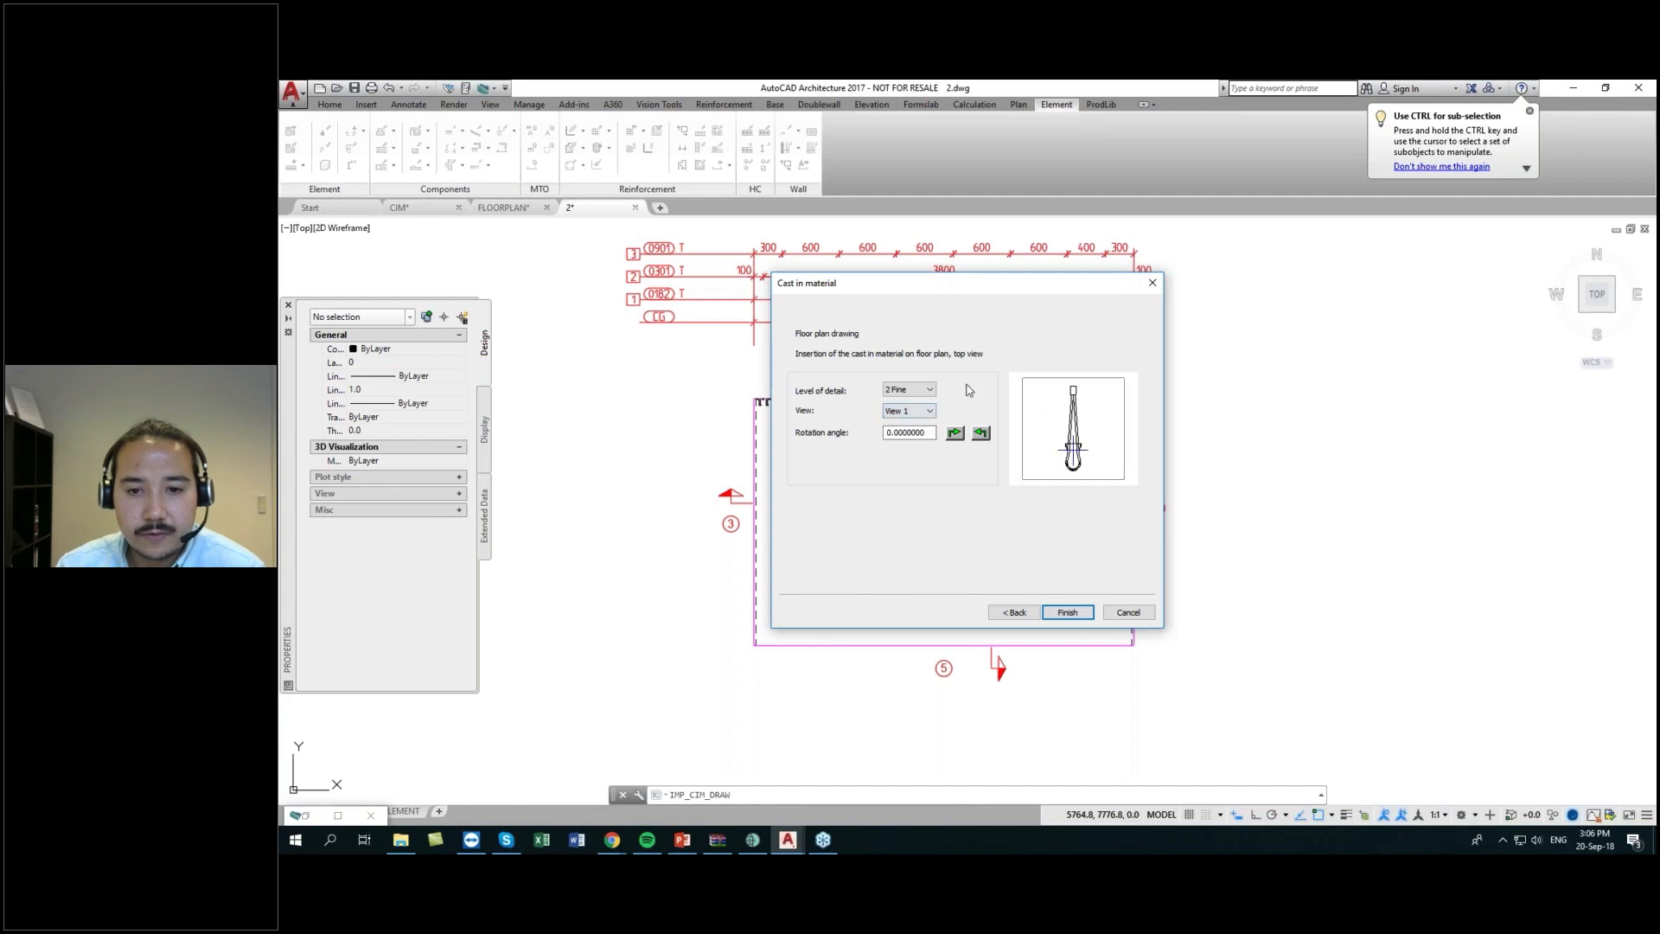
{"action": "left_click", "coordinate": [982, 436]}
{"action": "left_click", "coordinate": [982, 435]}
{"action": "left_click", "coordinate": [982, 436]}
{"action": "left_click", "coordinate": [956, 435]}
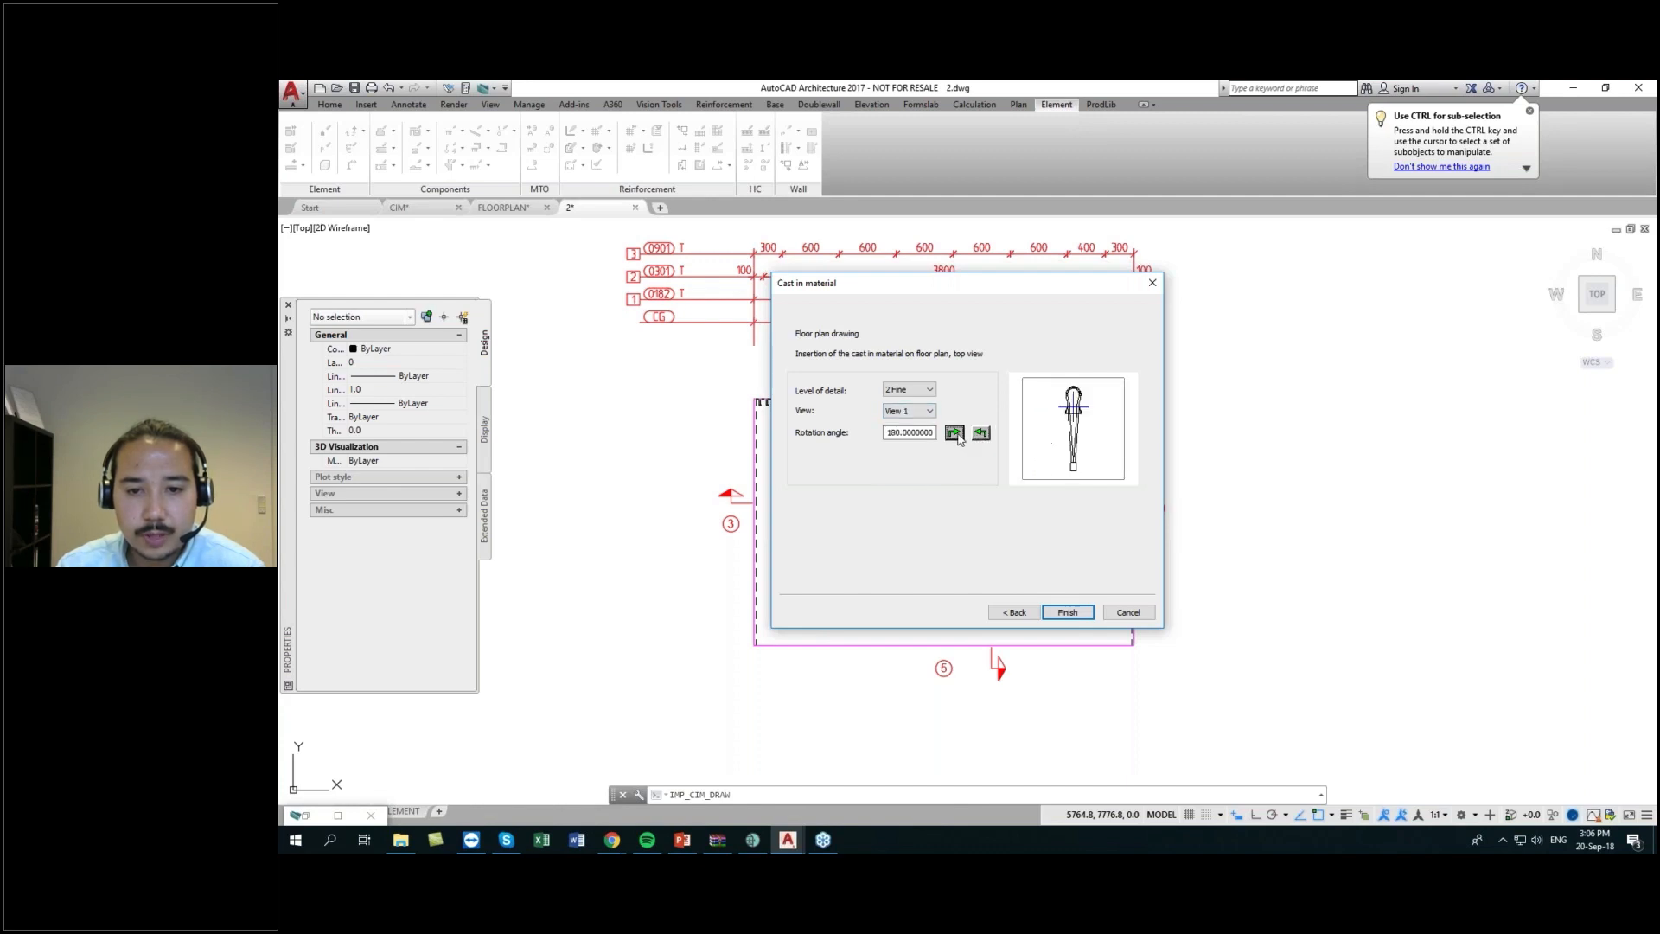
{"action": "left_click", "coordinate": [957, 435]}
{"action": "left_click", "coordinate": [956, 435]}
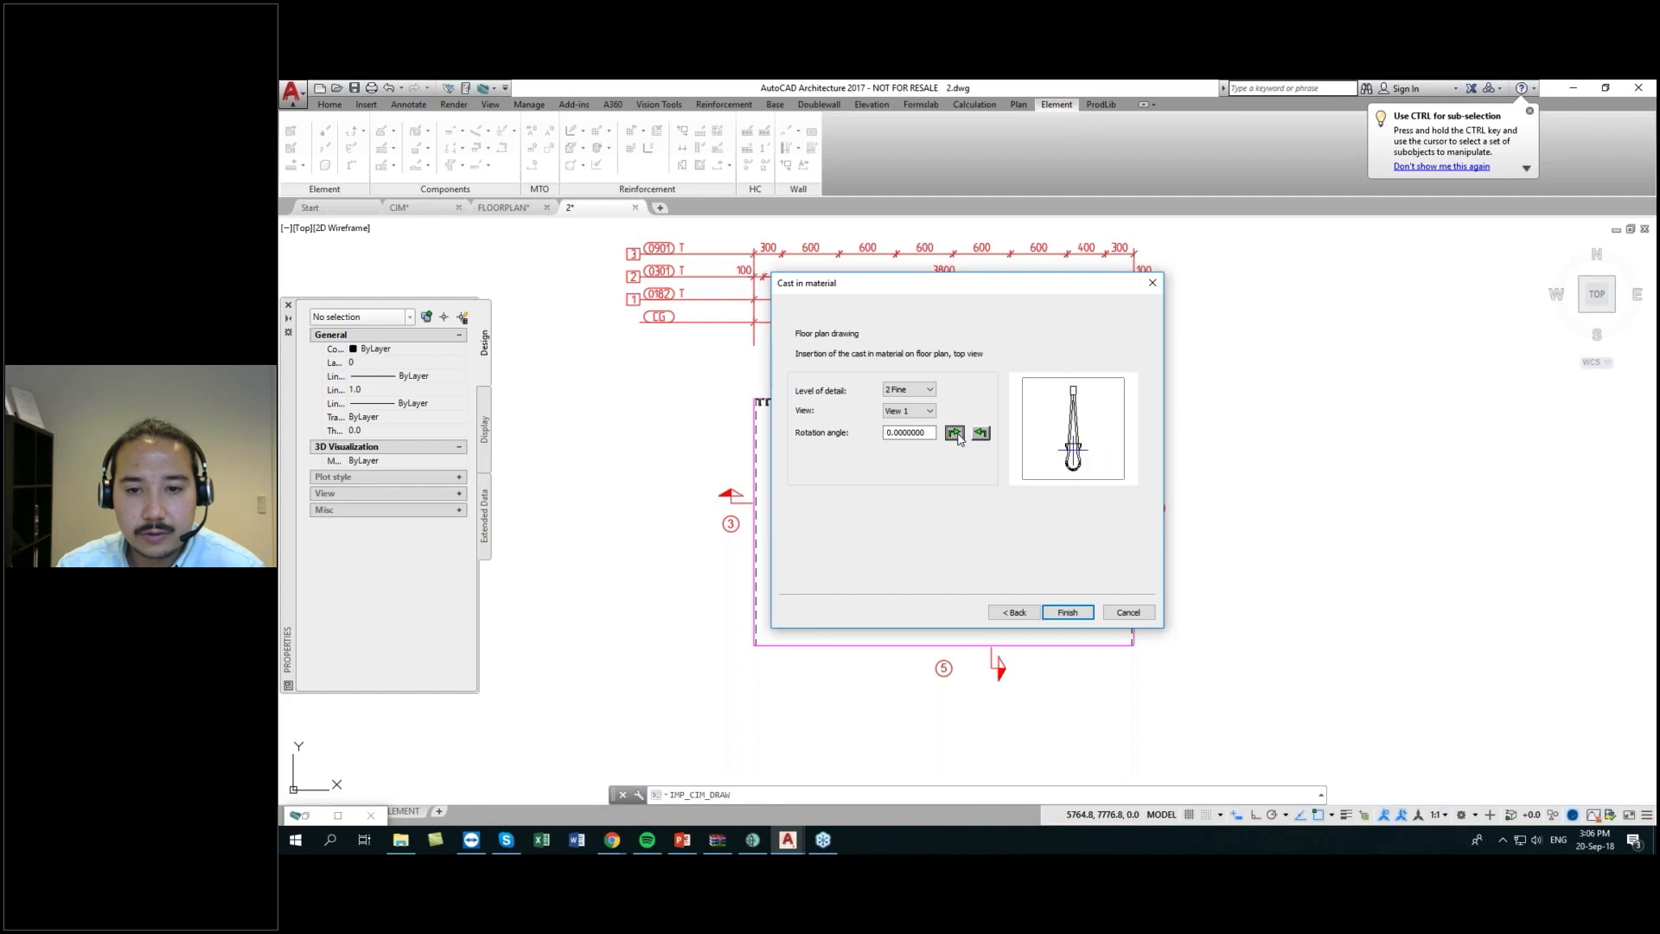
{"action": "left_click", "coordinate": [957, 437]}
{"action": "left_click", "coordinate": [1076, 613]}
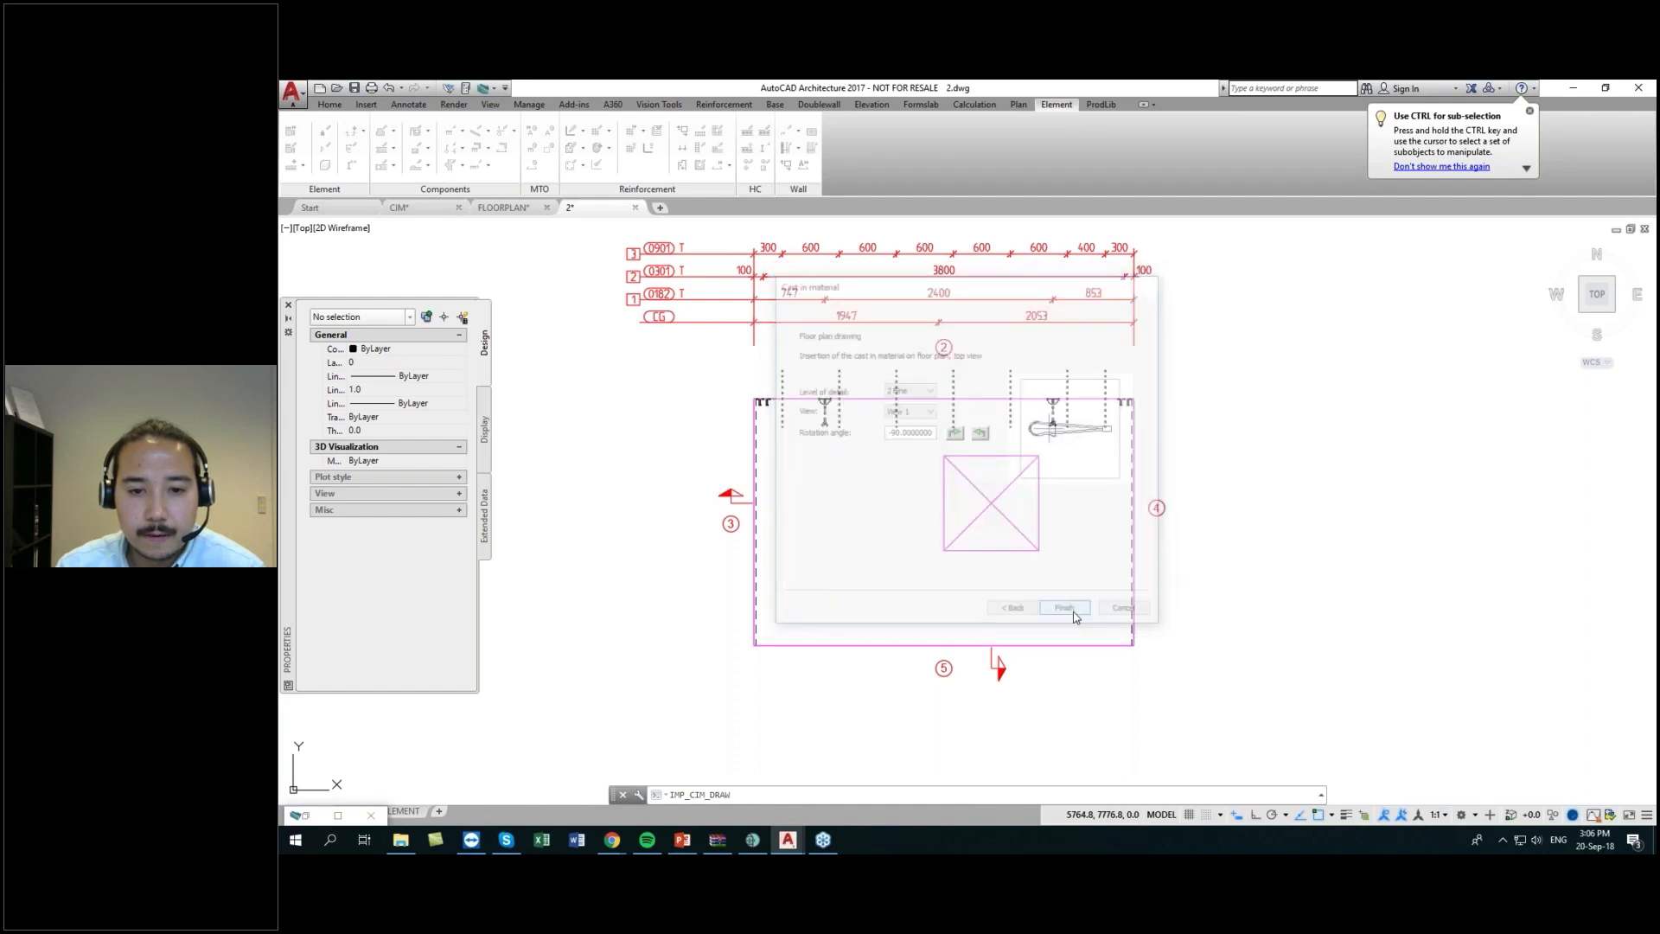
- Insert one 0702 cast-in material at the bottom end of the wall's left dashed line, without rotation
{"action": "scroll", "coordinate": [761, 657], "scroll_direction": "up", "scroll_amount": 5}
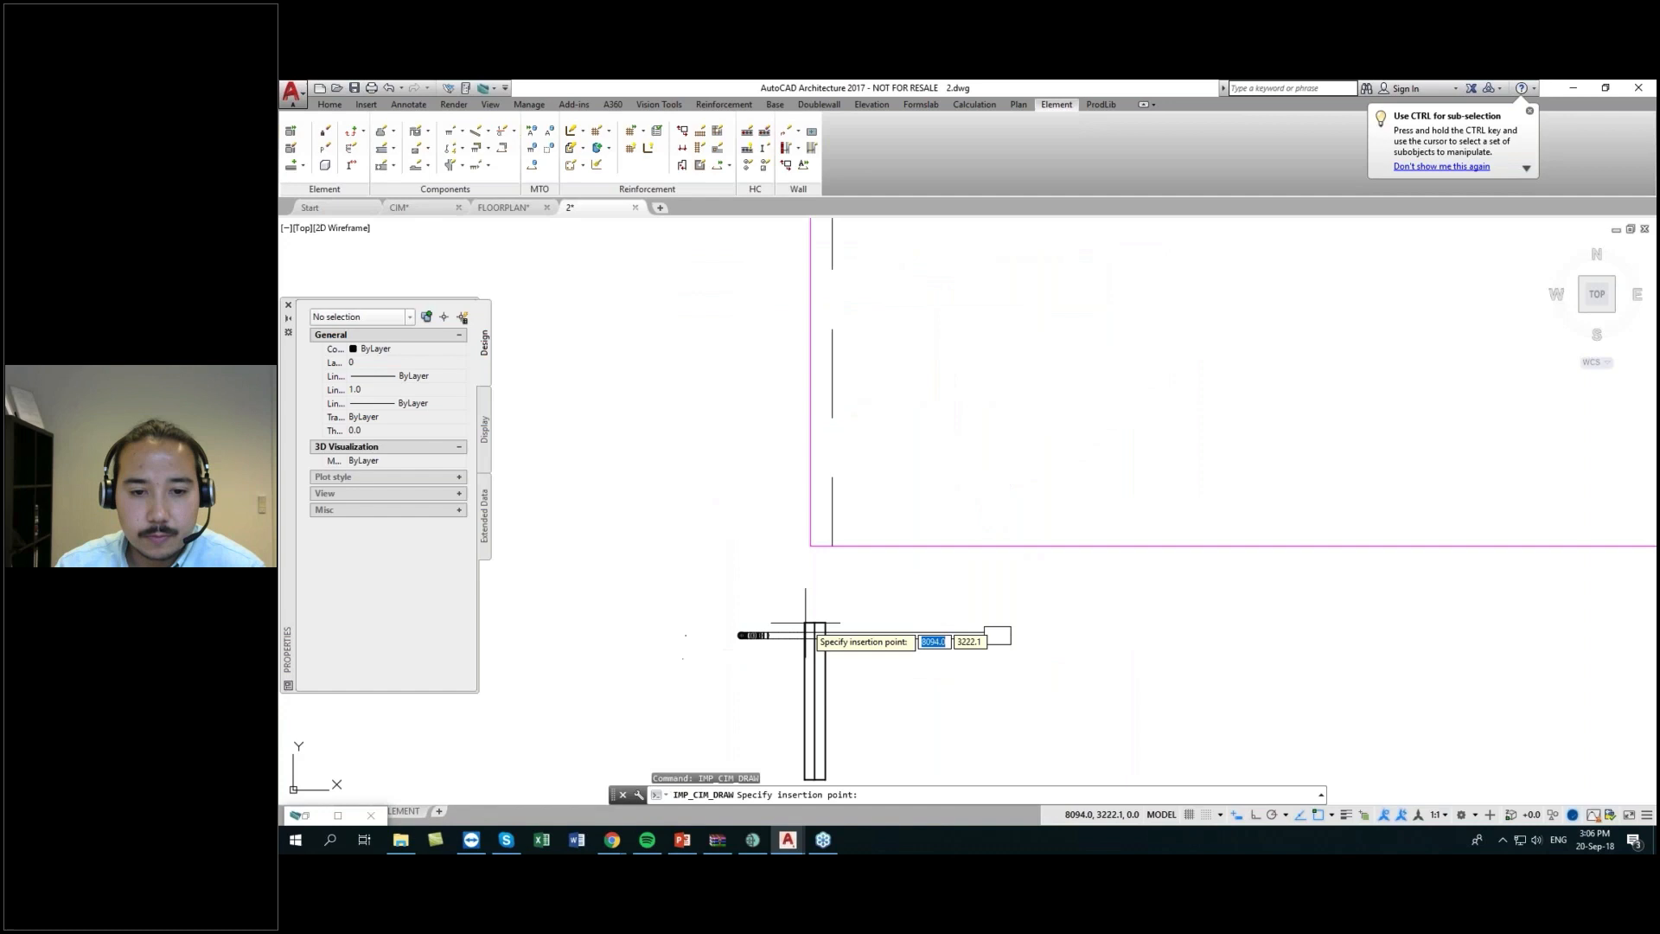
{"action": "left_click", "coordinate": [833, 545]}
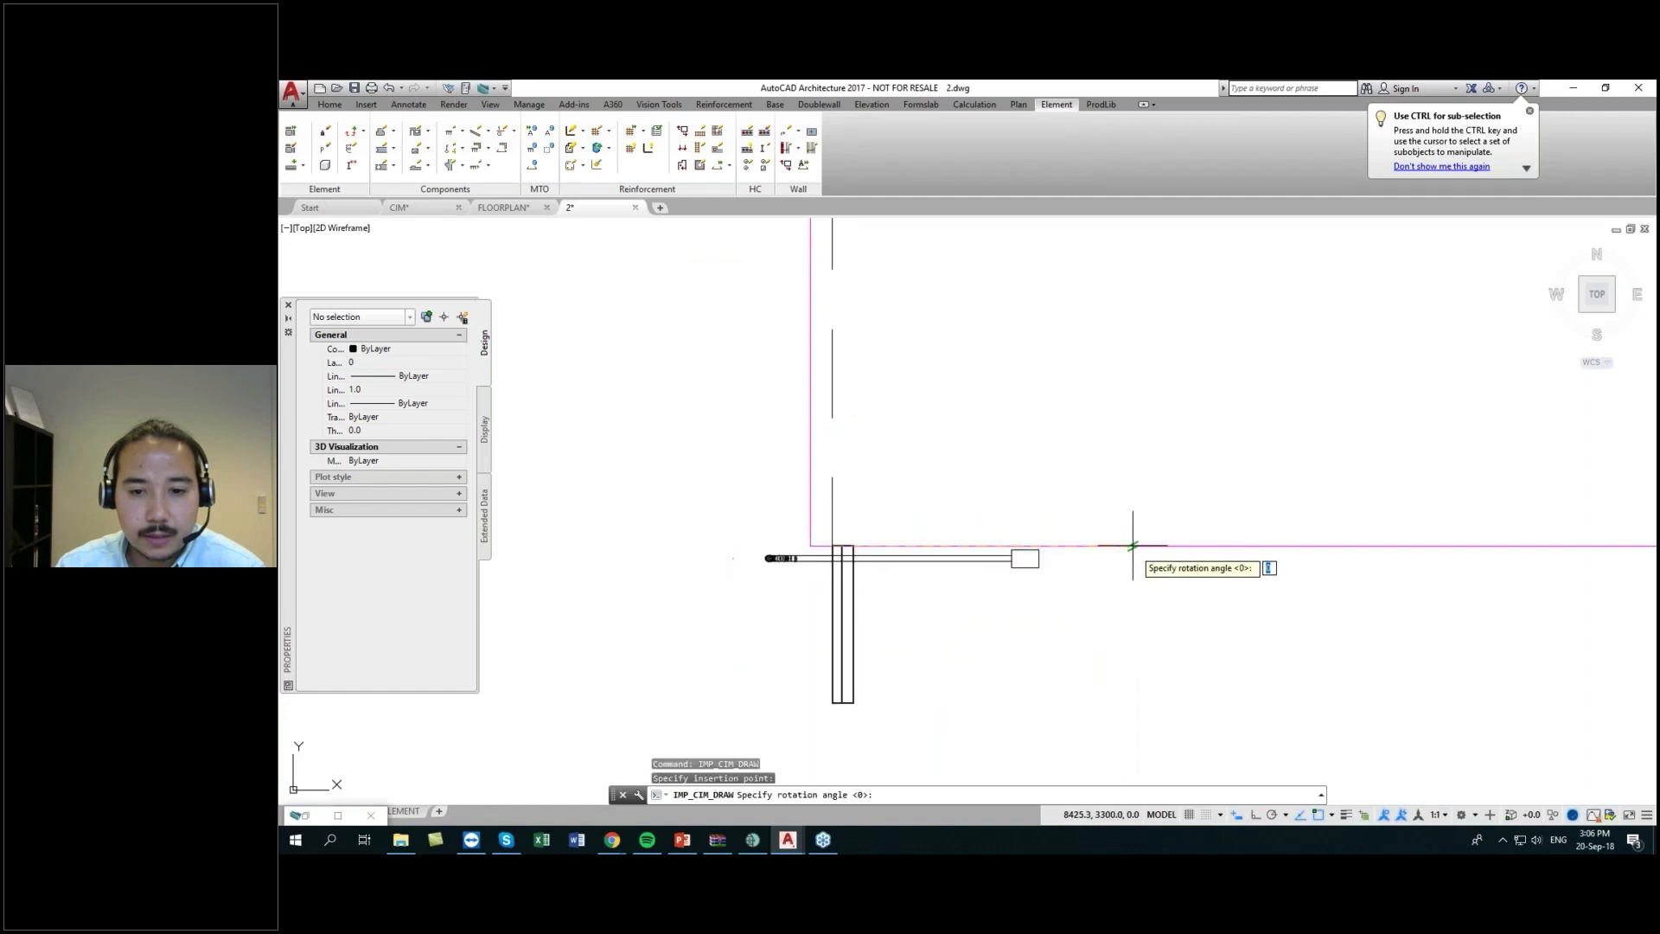
{"action": "key", "text": "F8"}
{"action": "left_click", "coordinate": [1138, 506]}
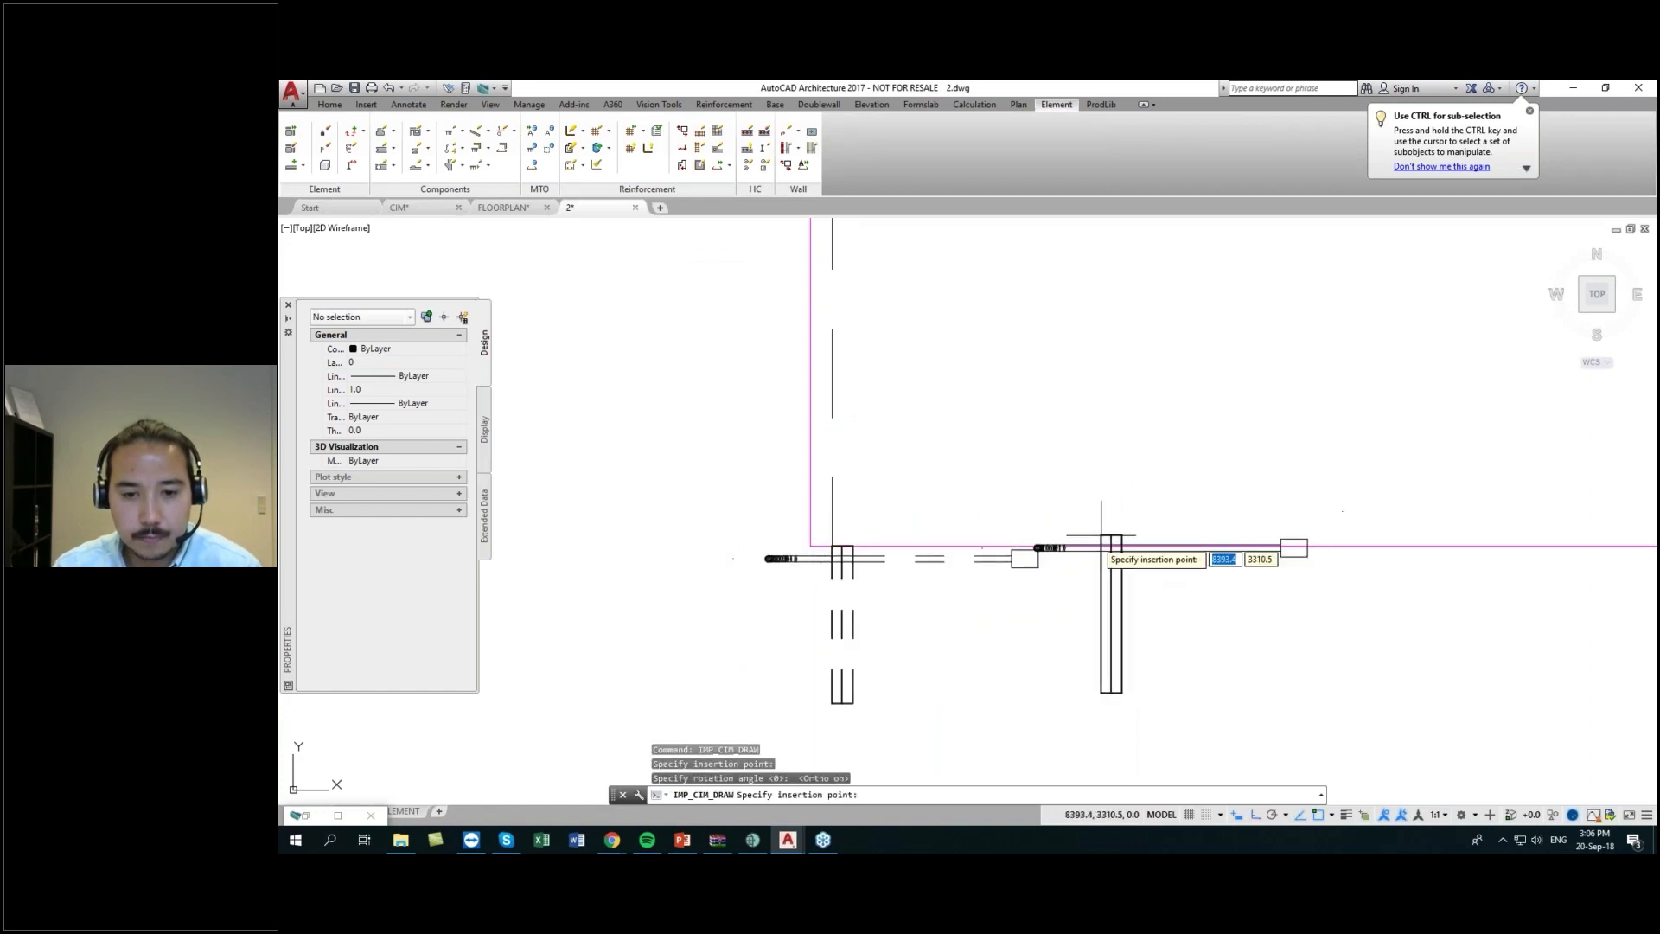
{"action": "key", "text": "Escape"}
- Move the inserted 0702 cast-in material 300 upward along the wall's left edge
{"action": "left_click", "coordinate": [940, 627]}
{"action": "left_click", "coordinate": [808, 660]}
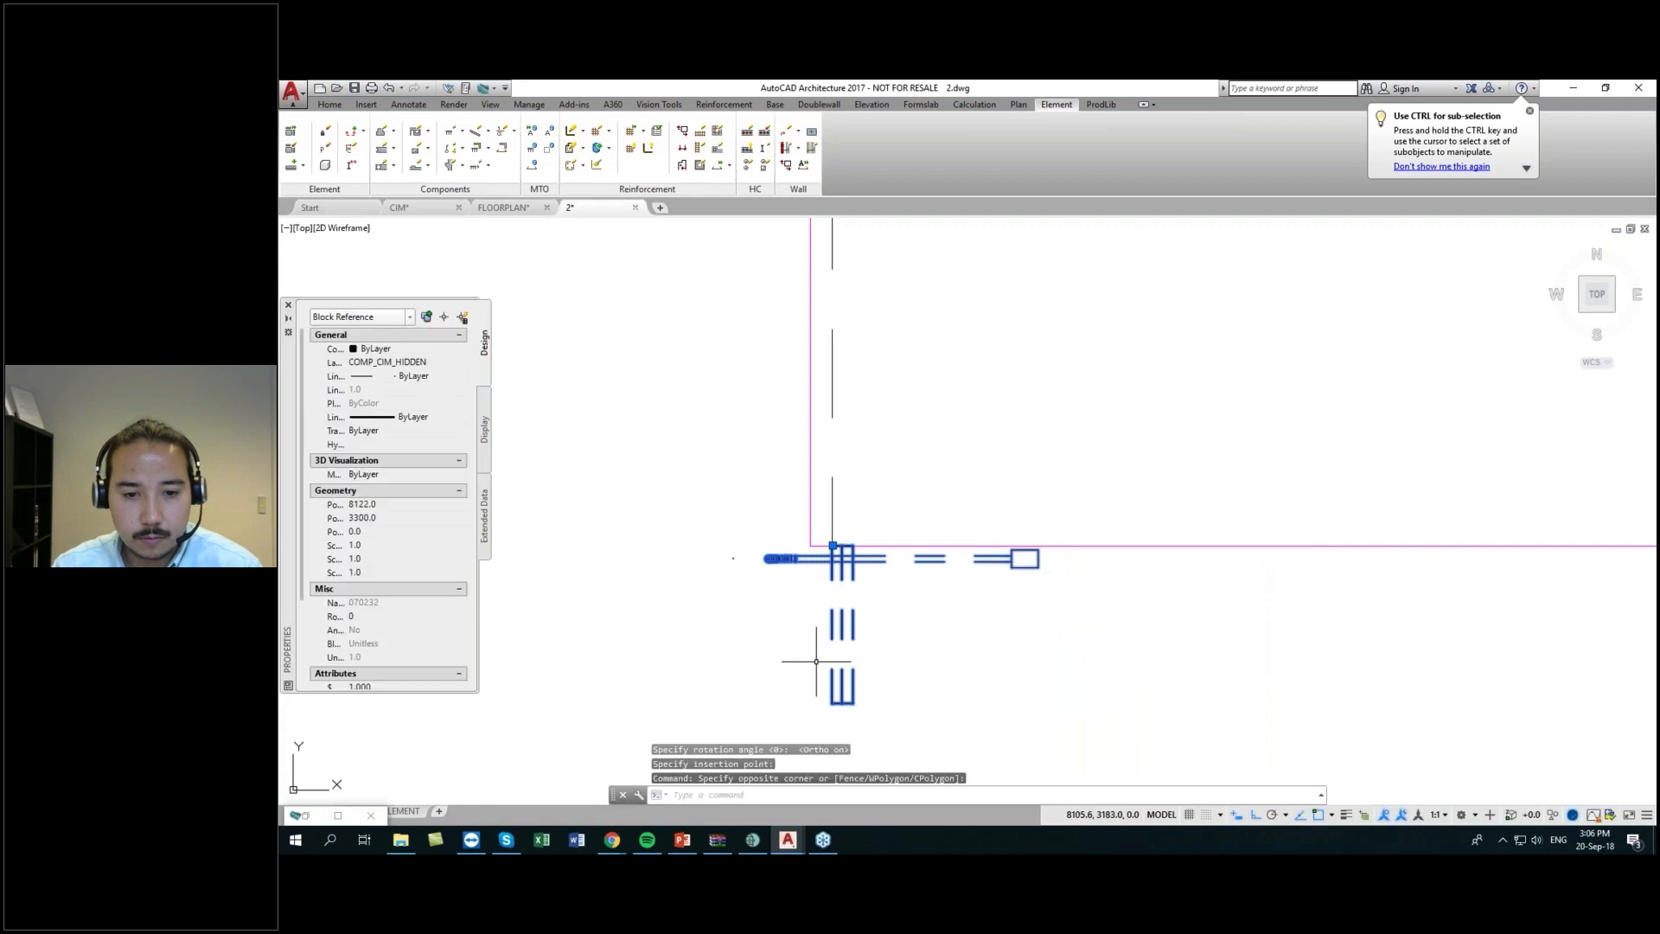
{"action": "type", "text": "m"}
{"action": "key", "text": "Return"}
{"action": "left_click", "coordinate": [932, 650]}
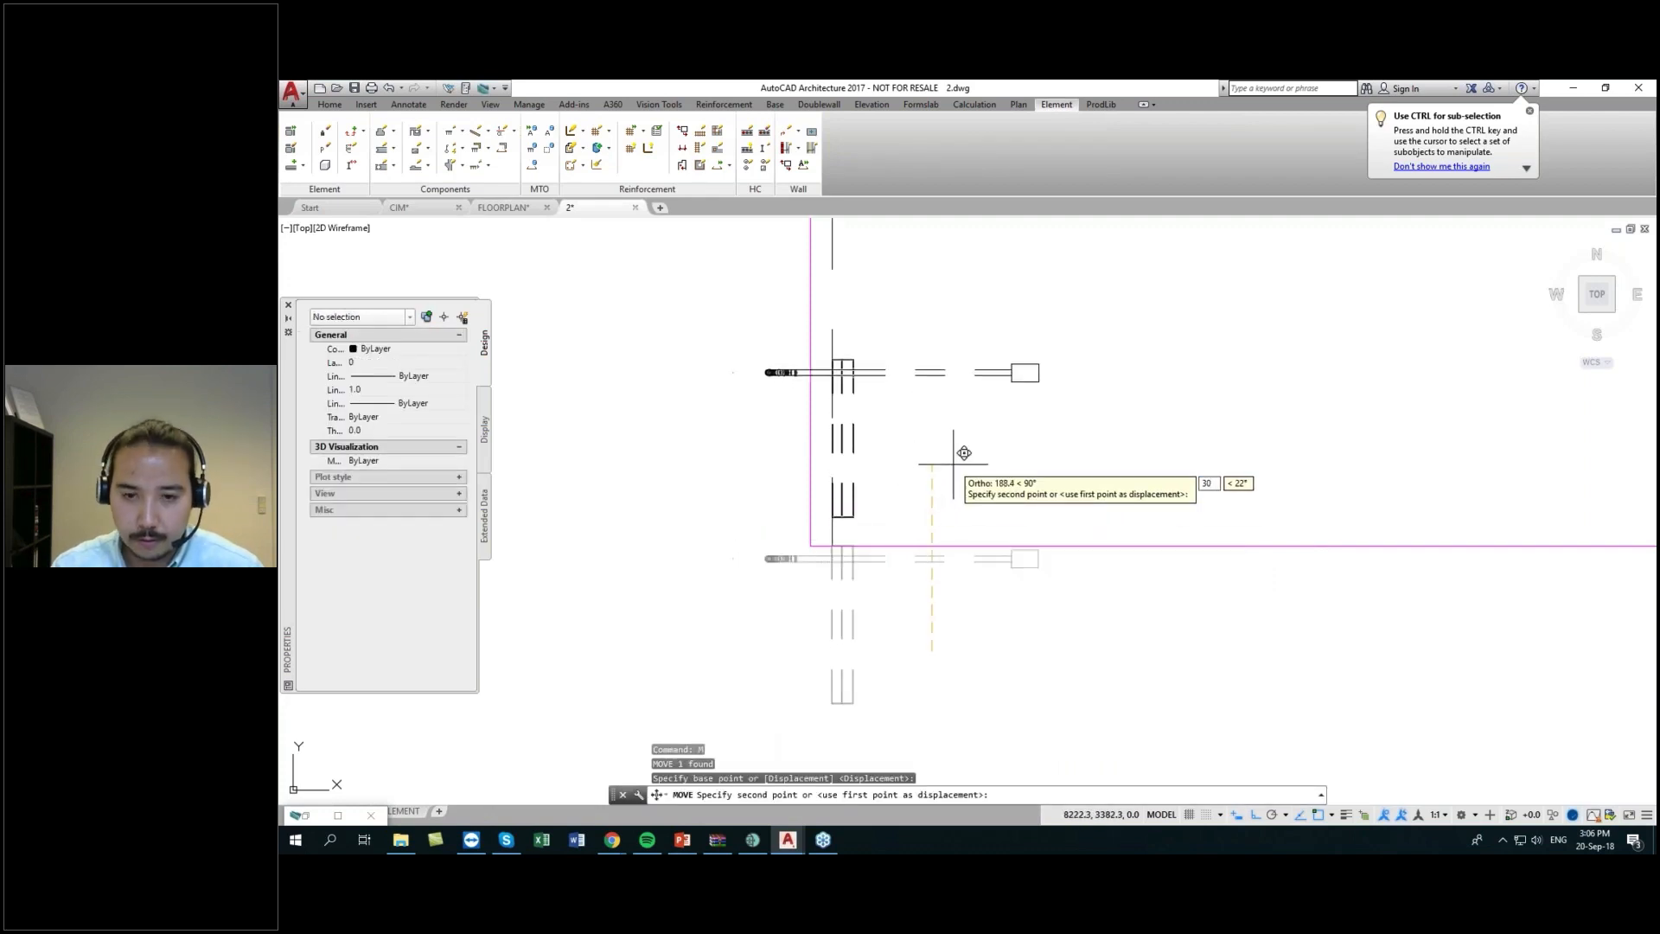
{"action": "key", "text": "Return"}
- Copy the 0702 cast-in material 600 upward along the wall's left edge
{"action": "scroll", "coordinate": [965, 394], "scroll_direction": "down", "scroll_amount": 2}
{"action": "middle_click_drag", "start_coordinate": [967, 387], "coordinate": [985, 557]}
{"action": "left_click", "coordinate": [1014, 519]}
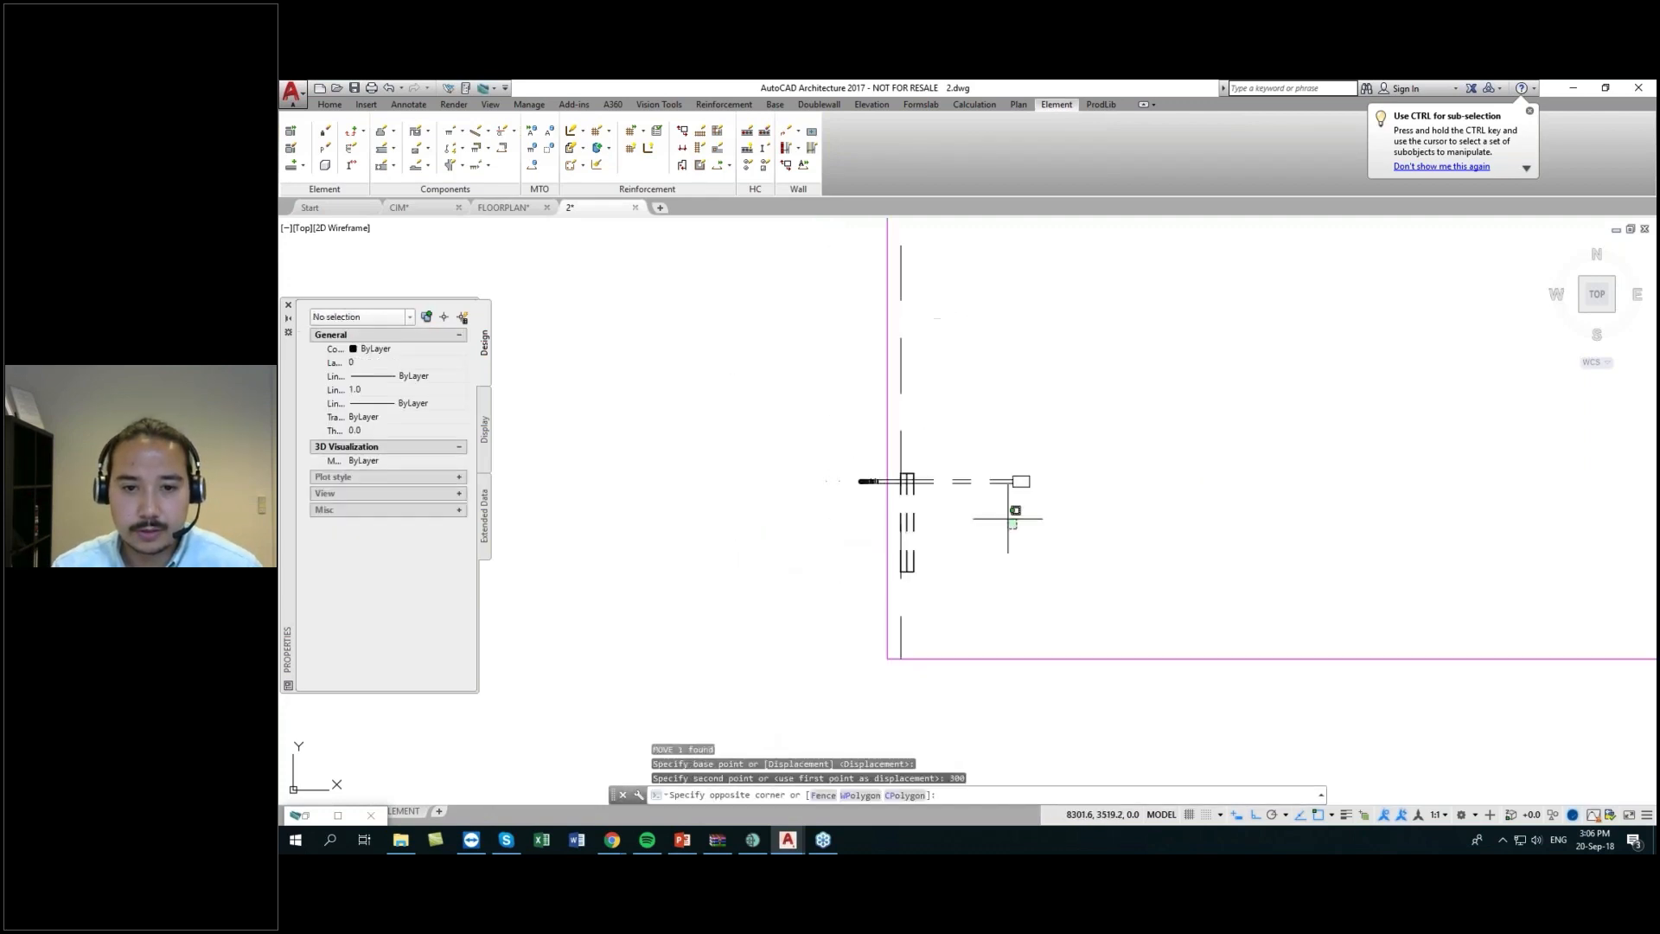
{"action": "left_click", "coordinate": [980, 480]}
{"action": "type", "text": "co"}
{"action": "key", "text": "Return"}
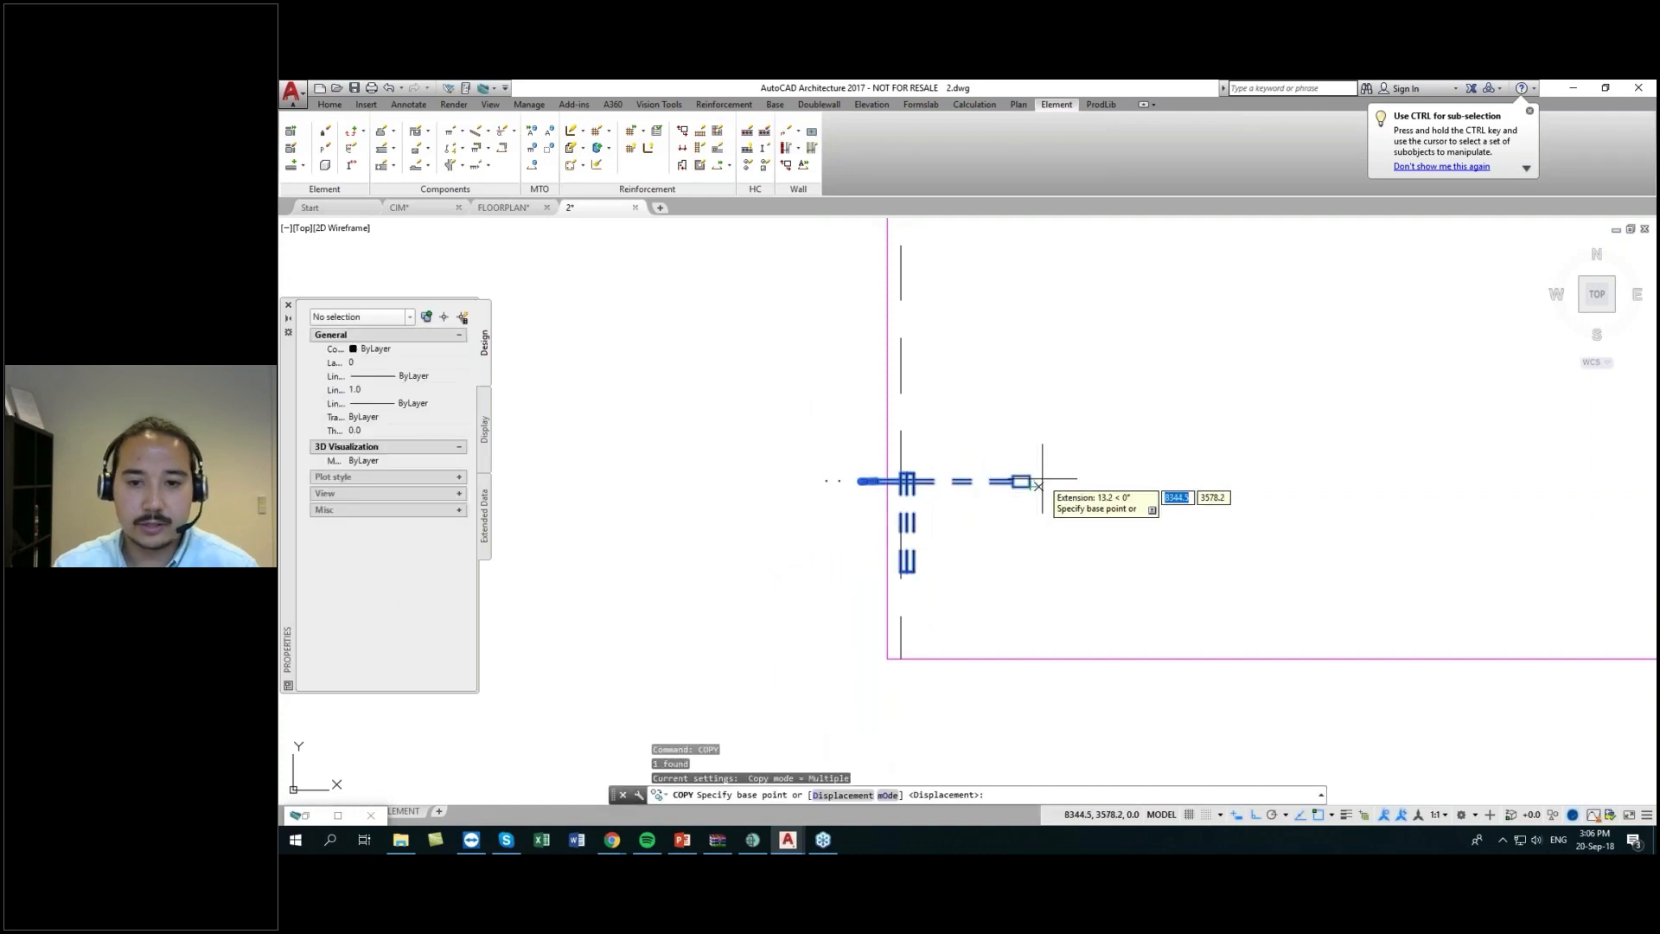
{"action": "scroll", "coordinate": [1045, 475], "scroll_direction": "down", "scroll_amount": 2}
{"action": "middle_click_drag", "start_coordinate": [1044, 474], "coordinate": [1069, 580]}
{"action": "scroll", "coordinate": [1012, 652], "scroll_direction": "down", "scroll_amount": 2}
{"action": "left_click", "coordinate": [1061, 632]}
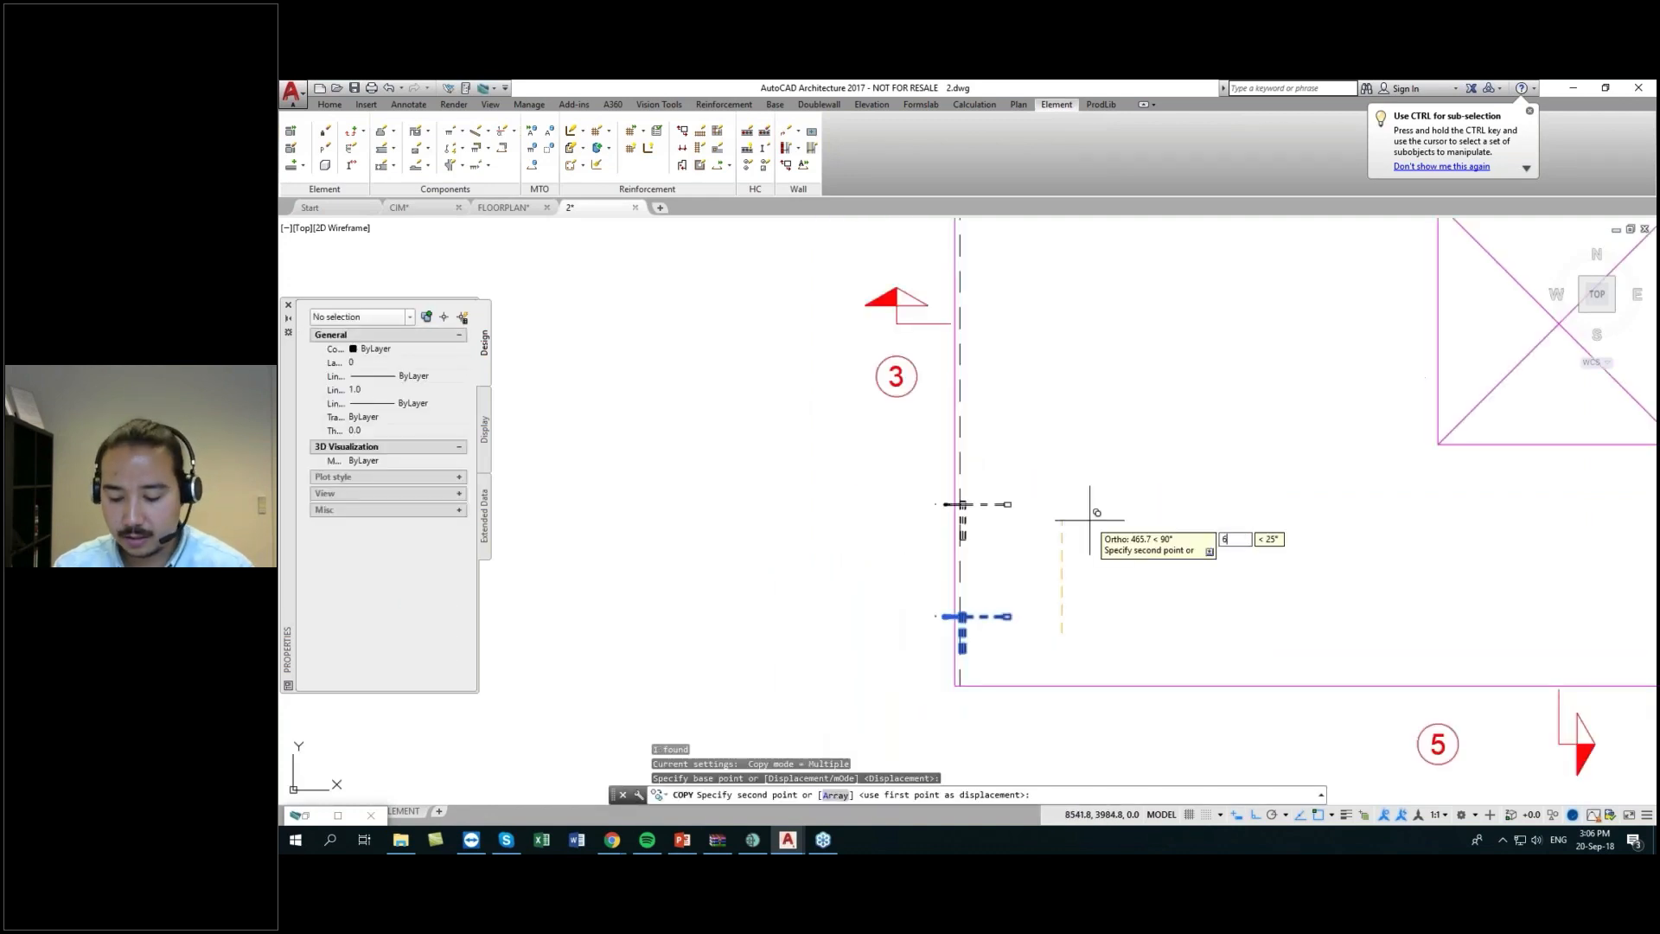
{"action": "type", "text": "600"}
{"action": "key", "text": "Return"}
- Add further copies of the cast-in material at 1200, 1800 and 2400 above the original
{"action": "type", "text": "1"}
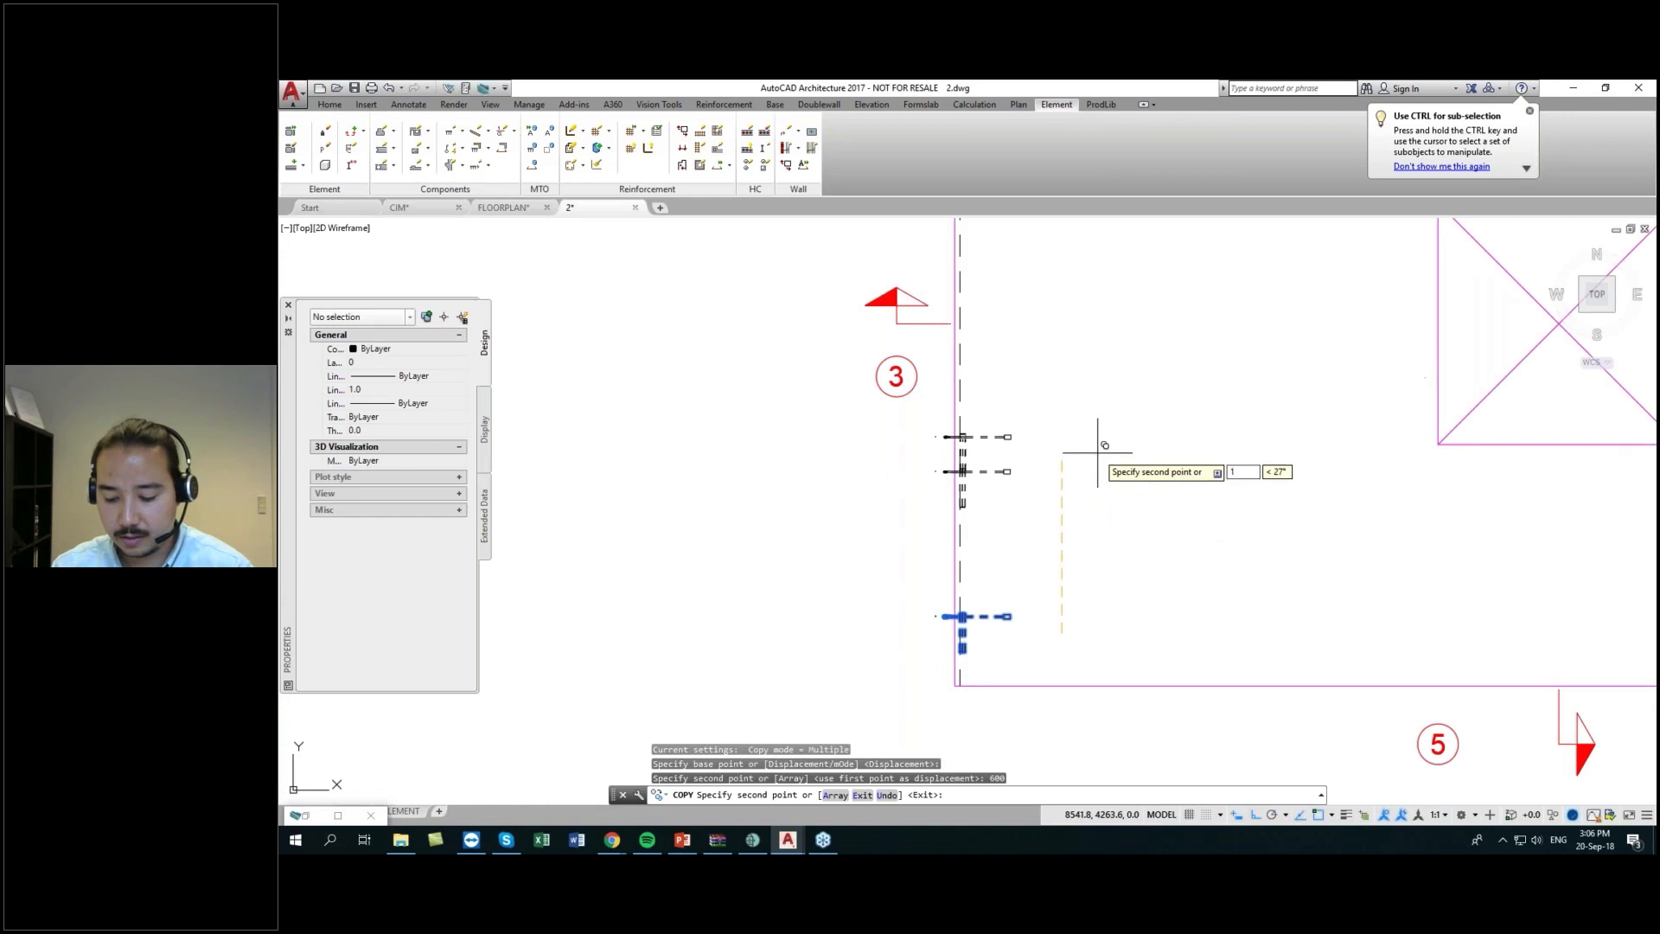
{"action": "type", "text": "200"}
{"action": "key", "text": "Return"}
{"action": "type", "text": "18"}
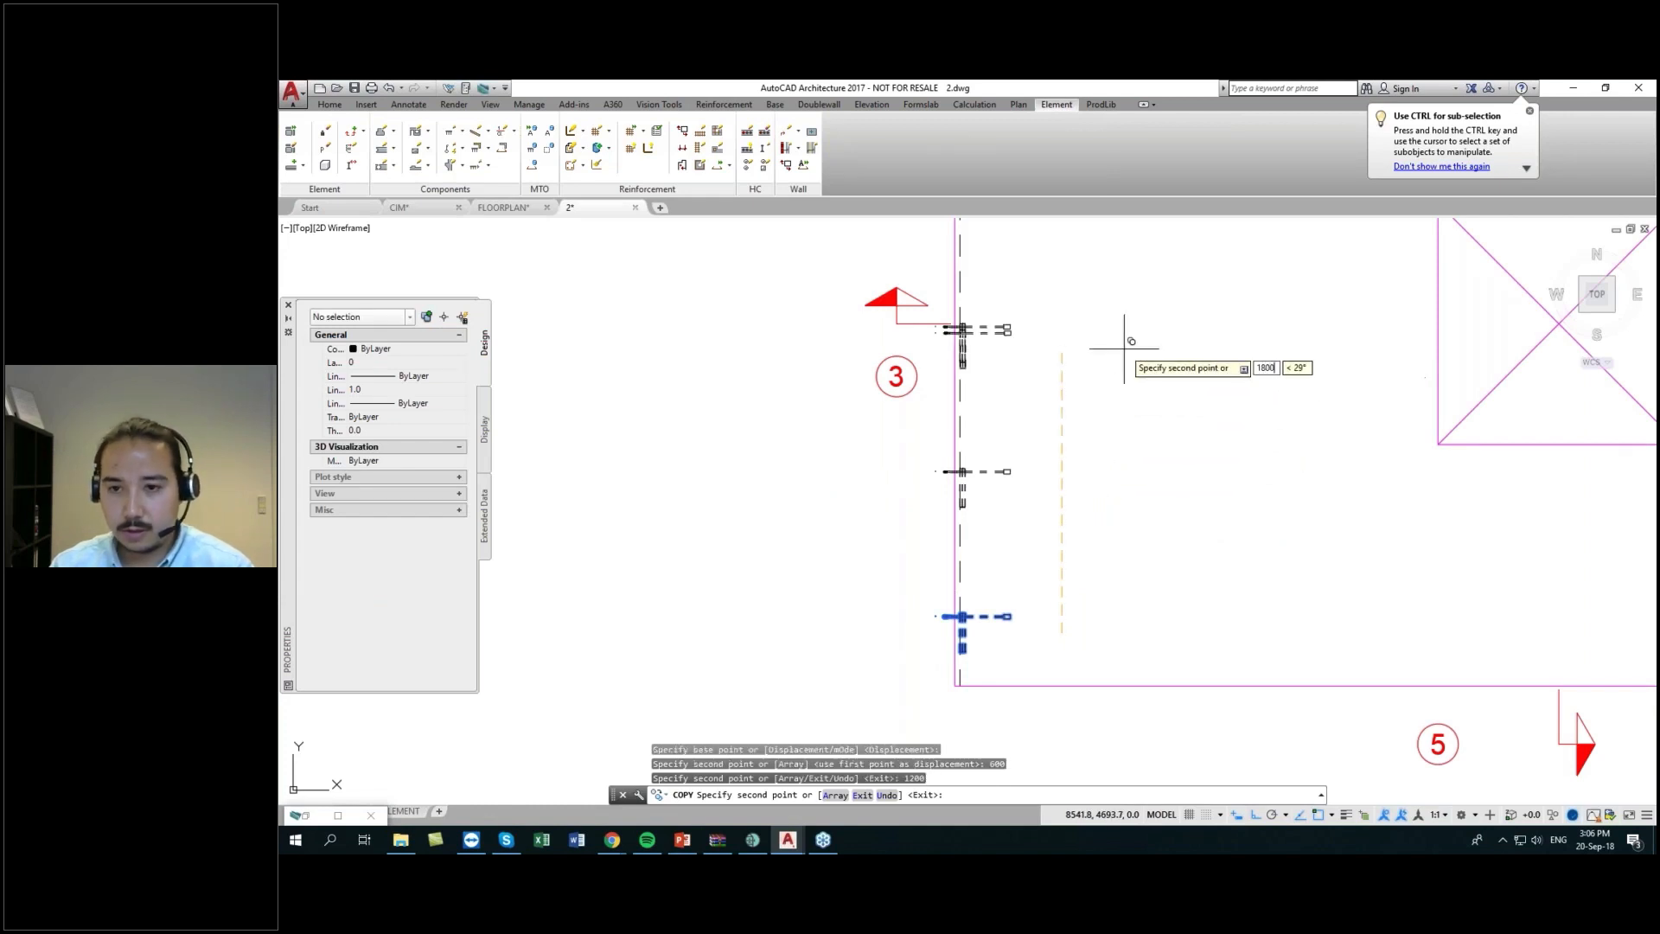
{"action": "type", "text": "00"}
{"action": "key", "text": "Return"}
{"action": "middle_click_drag", "start_coordinate": [1123, 349], "coordinate": [1123, 456]}
{"action": "scroll", "coordinate": [1124, 445], "scroll_direction": "down", "scroll_amount": 2}
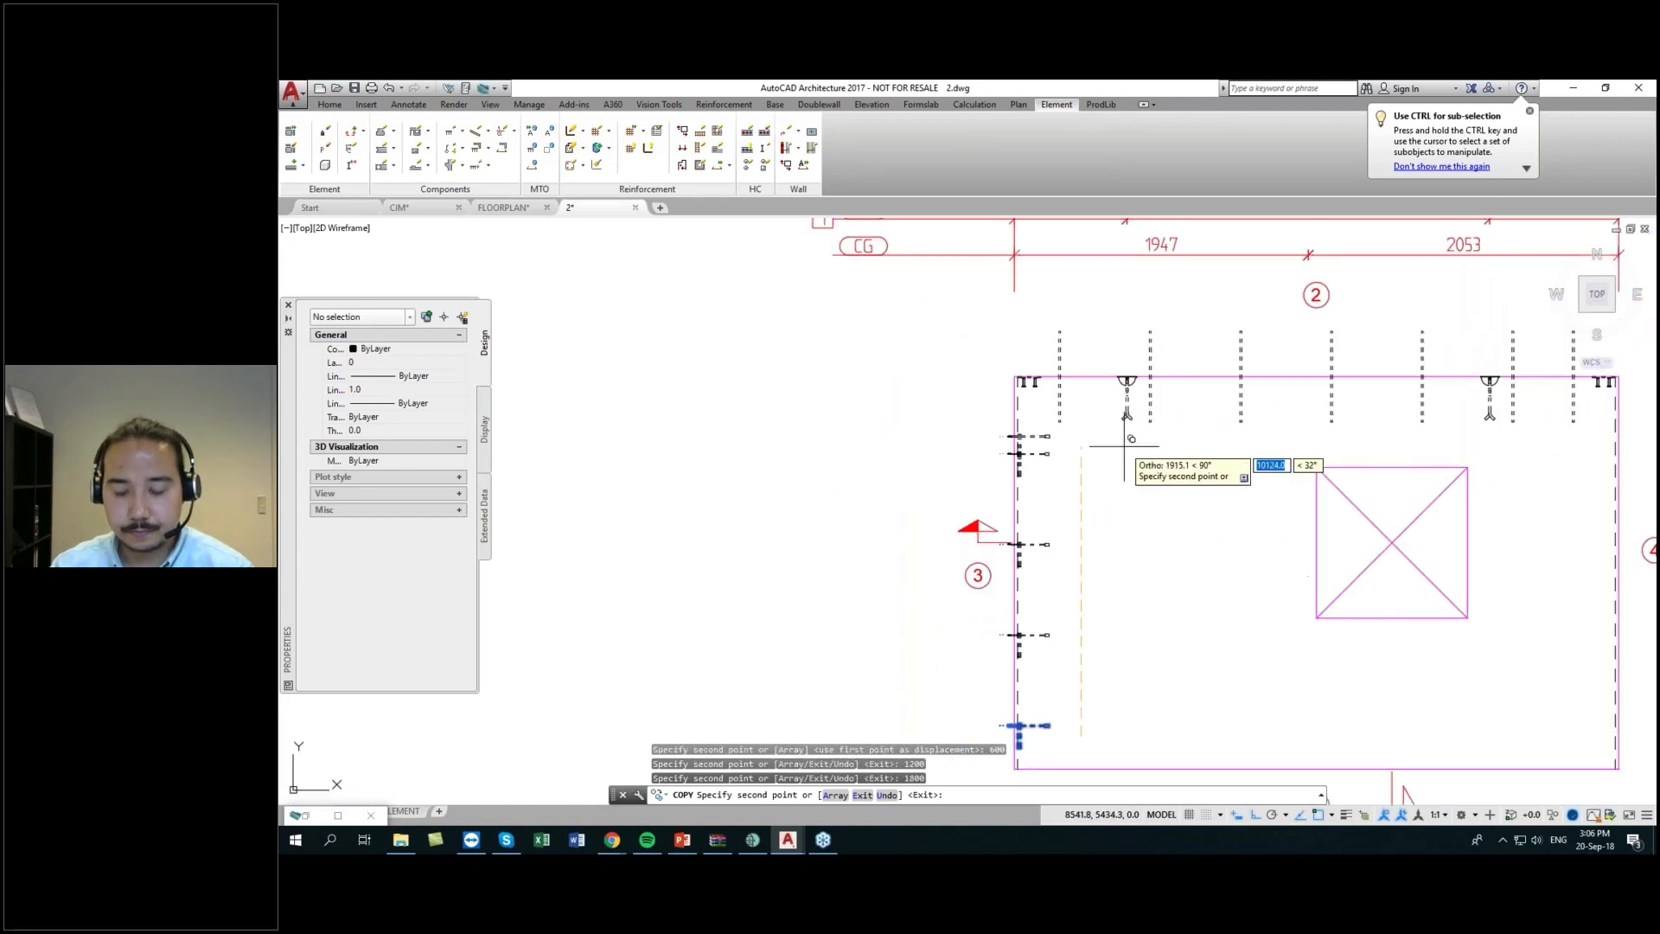
{"action": "type", "text": "2400"}
{"action": "key", "text": "Return"}
{"action": "key", "text": "Return"}
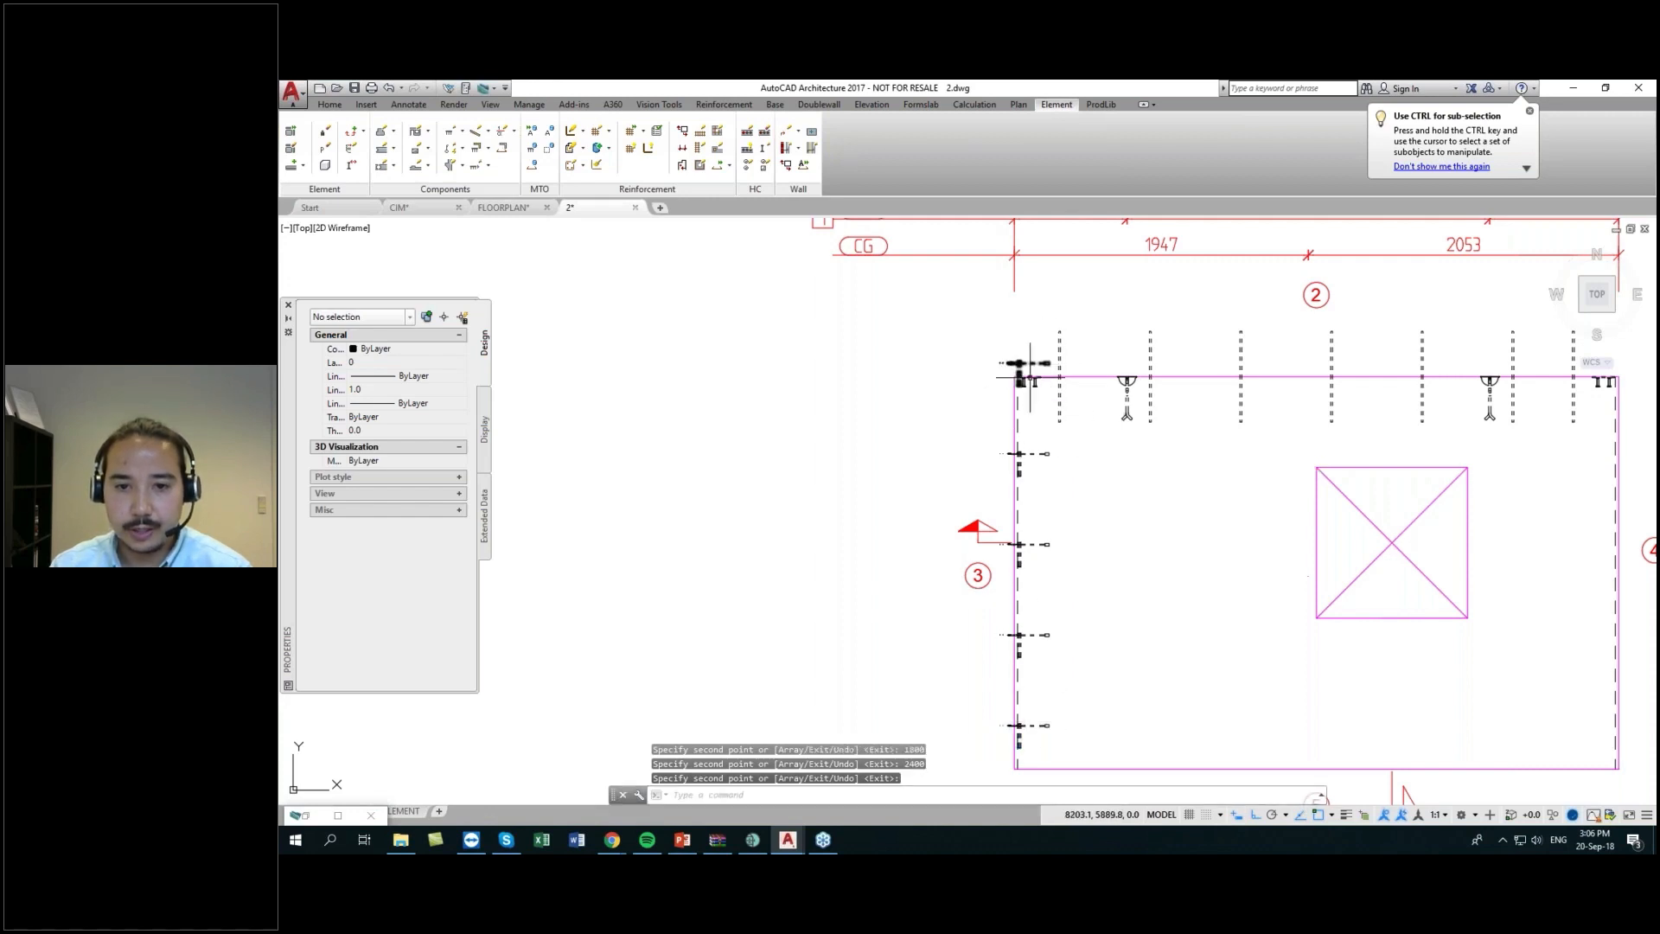
- Move the uppermost 0702 cast-in material copy down to the wall's top edge, keeping it on the left dashed line
{"action": "scroll", "coordinate": [1013, 368], "scroll_direction": "up", "scroll_amount": 3}
{"action": "left_click", "coordinate": [1031, 356]}
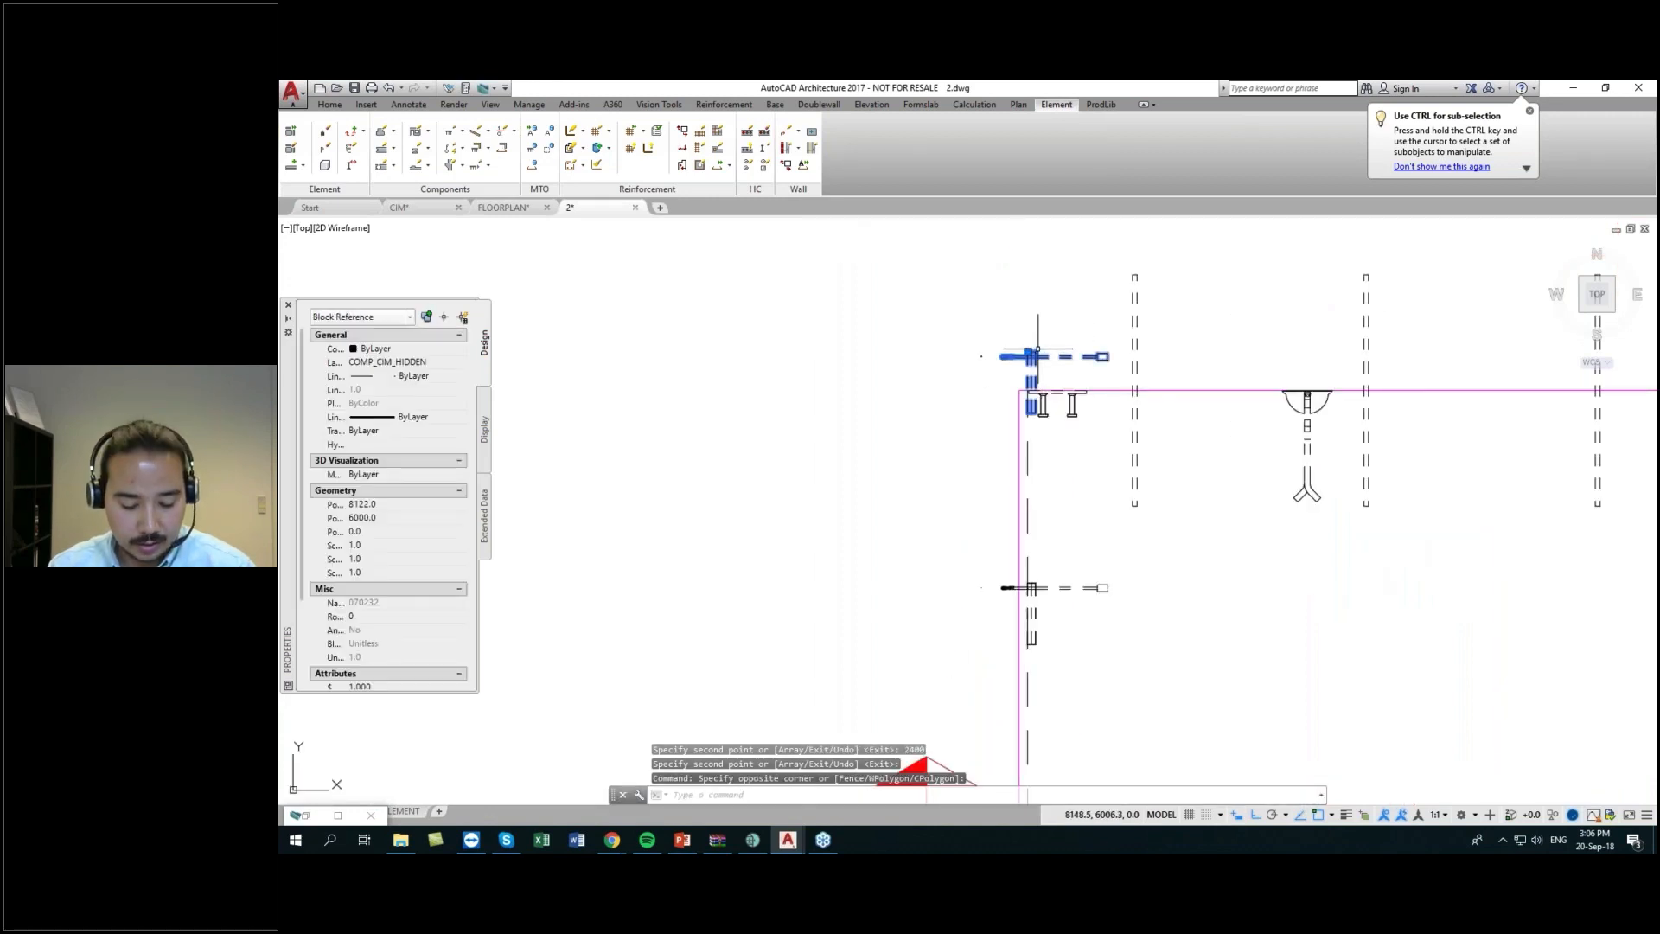
{"action": "left_click", "coordinate": [981, 356]}
{"action": "type", "text": "m"}
{"action": "key", "text": "Return"}
{"action": "scroll", "coordinate": [1036, 341], "scroll_direction": "up", "scroll_amount": 6}
{"action": "left_click", "coordinate": [1027, 354]}
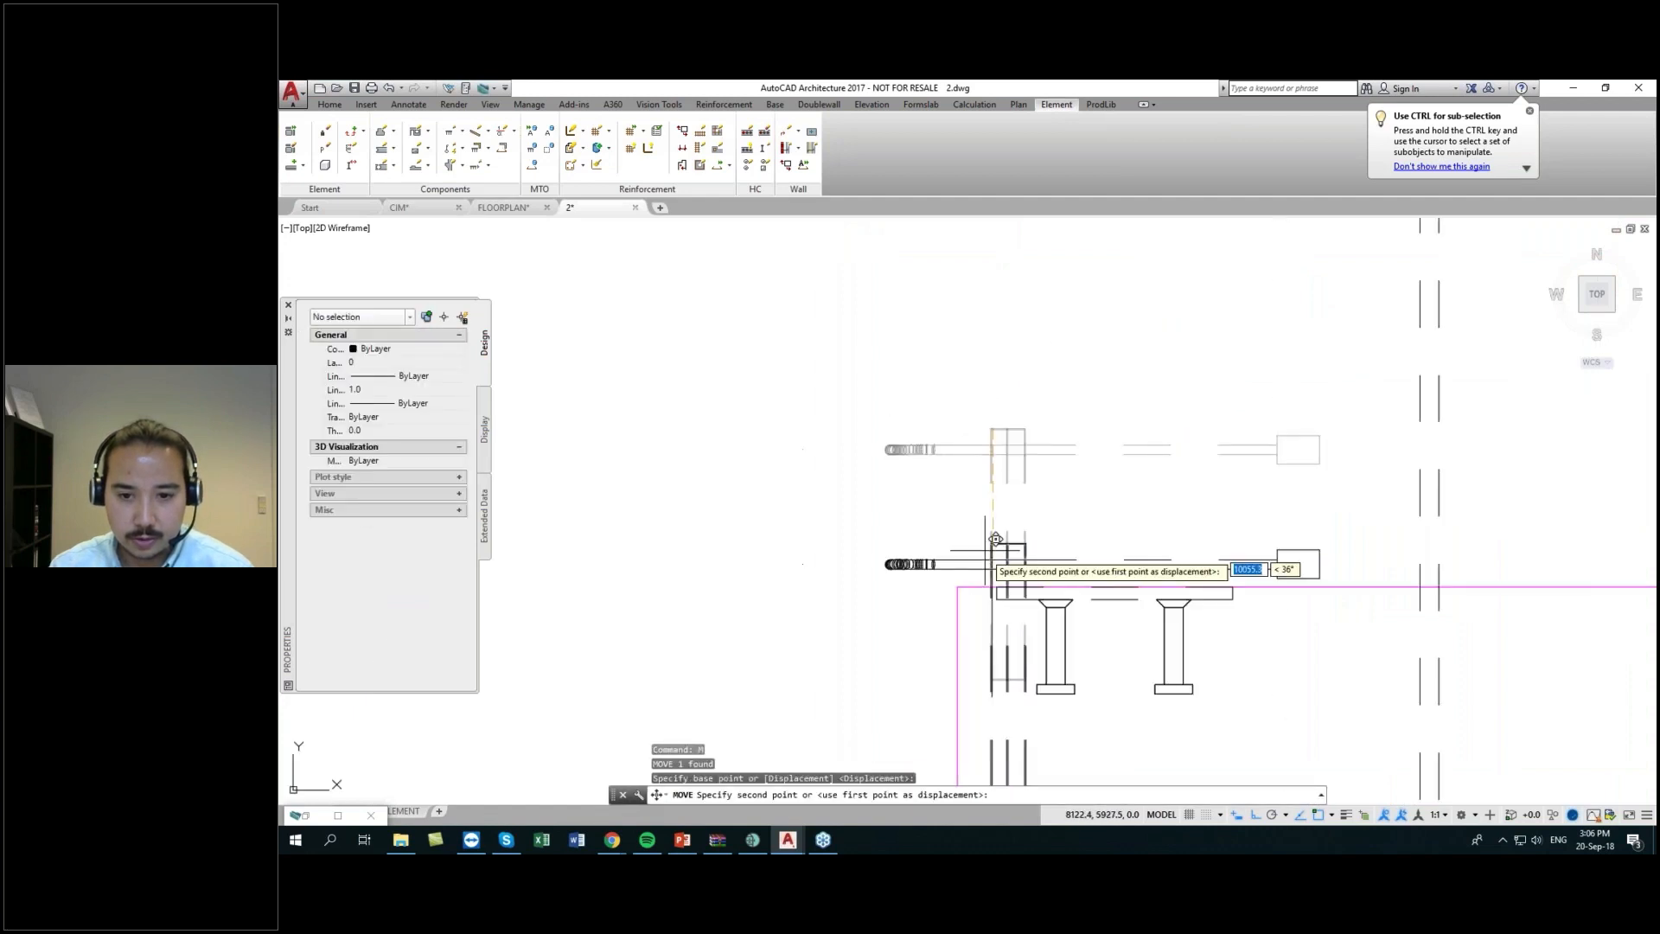
{"action": "left_click", "coordinate": [999, 579]}
{"action": "middle_click_drag", "start_coordinate": [1000, 587], "coordinate": [1015, 399]}
- Fine-tune the uppermost 0702 cast-in material's position by moving its corner onto the dashed line's top end
{"action": "type", "text": "m"}
{"action": "key", "text": "Return"}
{"action": "scroll", "coordinate": [1008, 360], "scroll_direction": "up", "scroll_amount": 4}
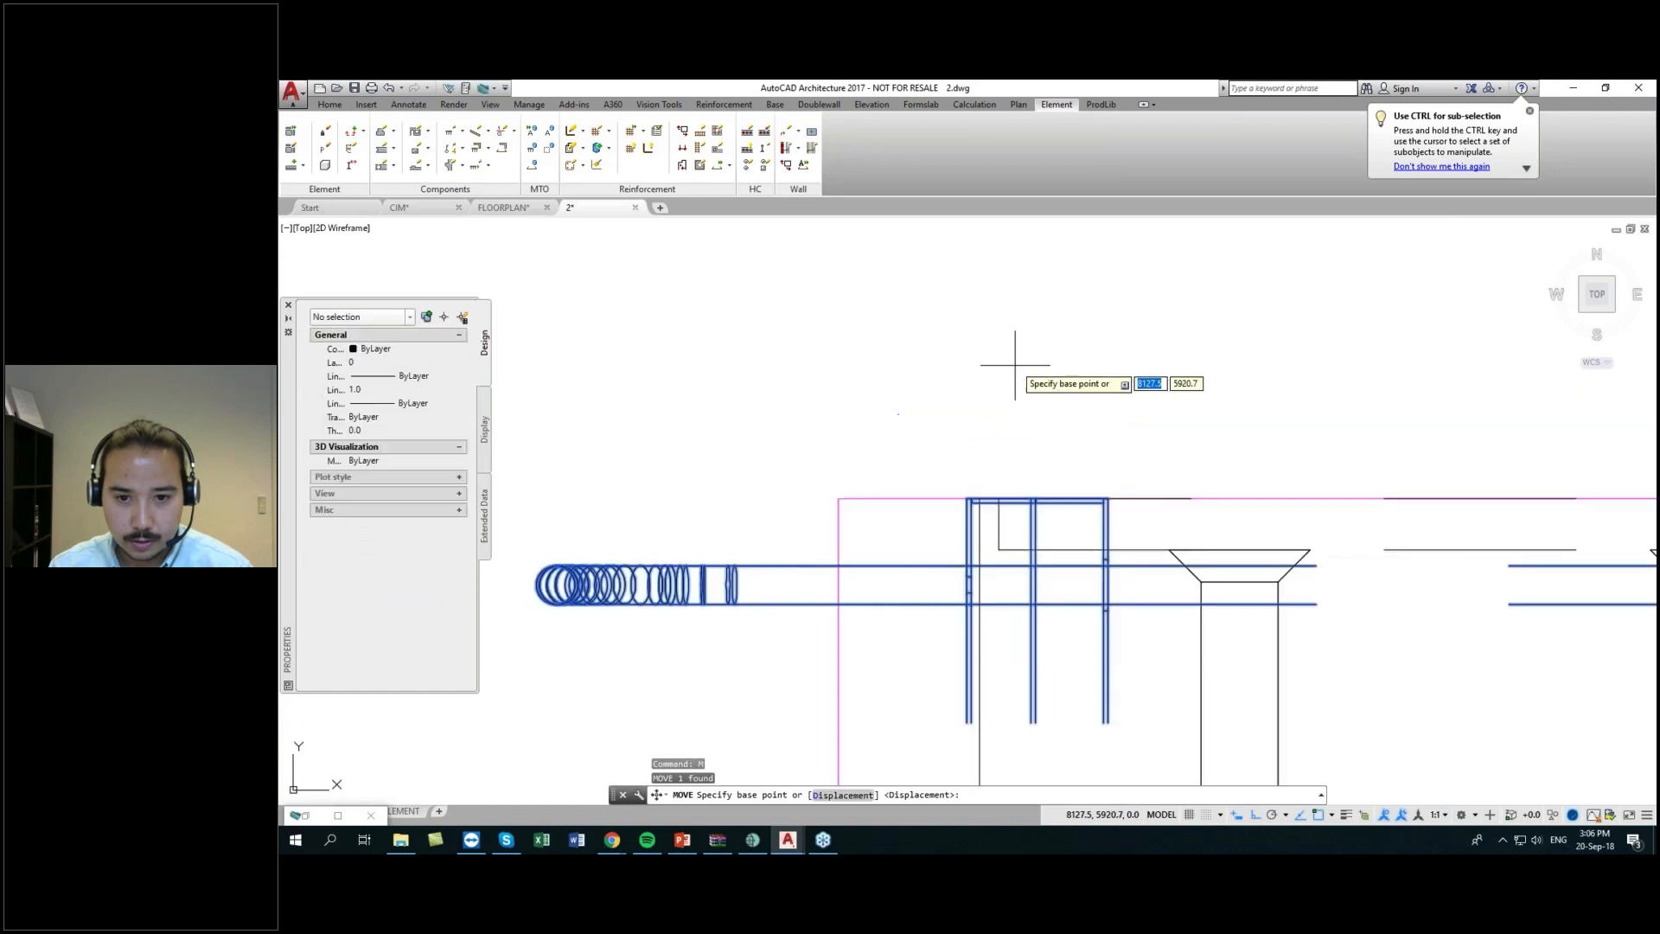
{"action": "scroll", "coordinate": [943, 558], "scroll_direction": "up", "scroll_amount": 4}
{"action": "left_click", "coordinate": [945, 557]}
{"action": "left_click", "coordinate": [965, 553]}
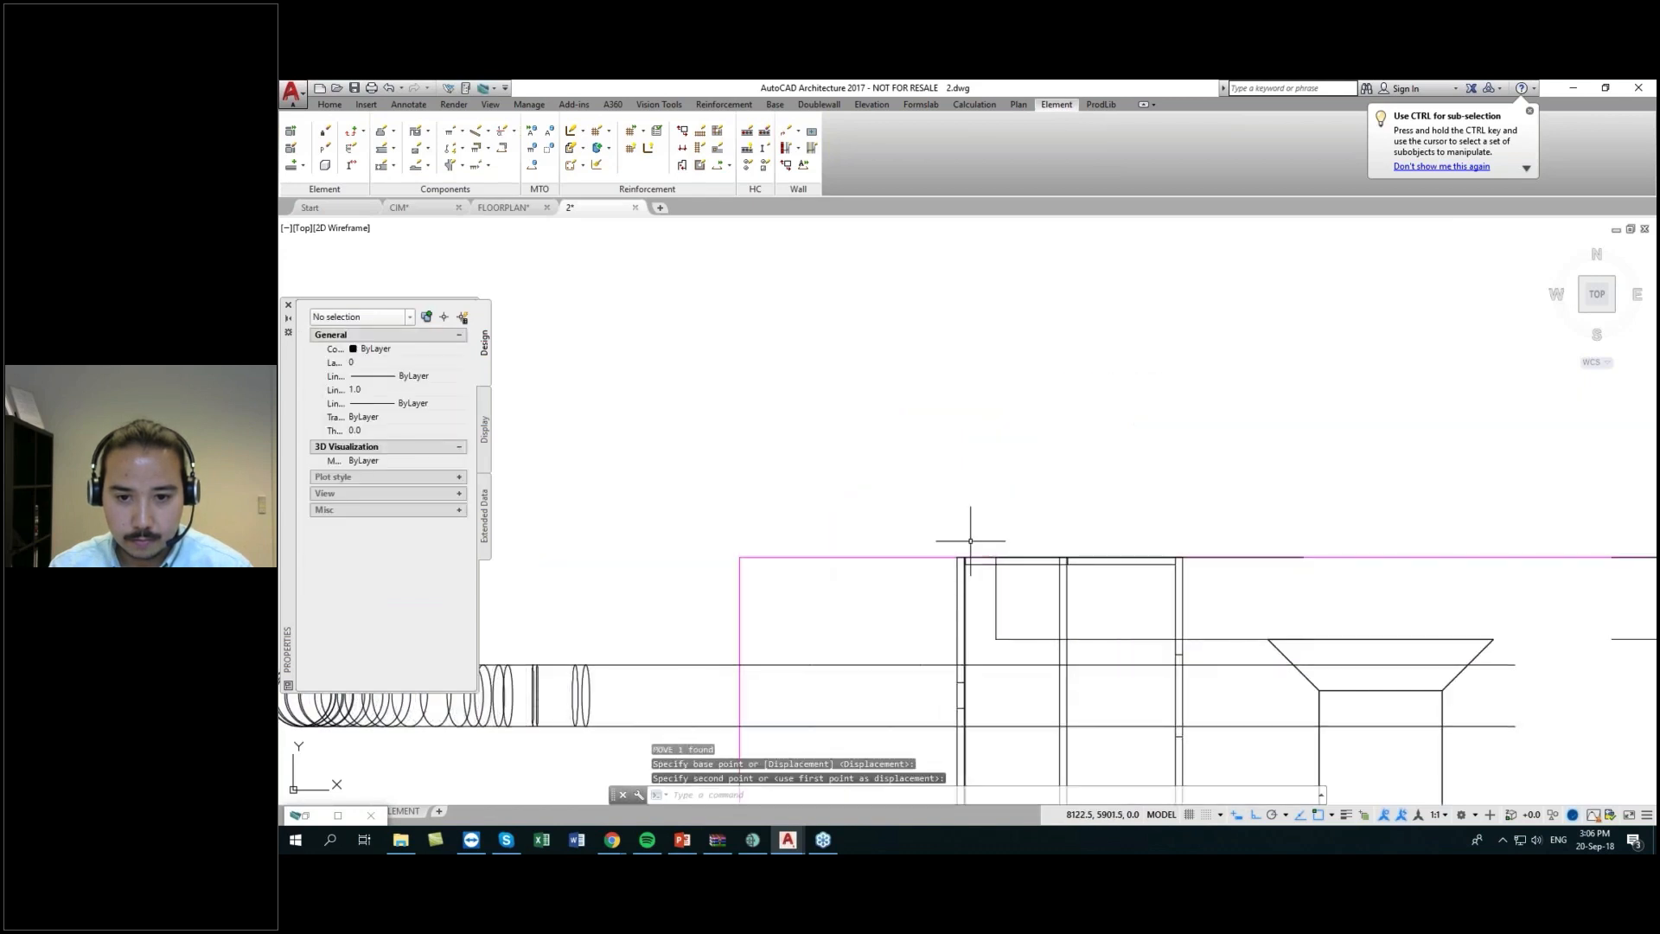
- Move the uppermost 0702 cast-in material 300 downward from the wall's top edge
{"action": "scroll", "coordinate": [965, 552], "scroll_direction": "down", "scroll_amount": 4}
{"action": "left_click", "coordinate": [942, 585]}
{"action": "left_click", "coordinate": [927, 562]}
{"action": "type", "text": "m'"}
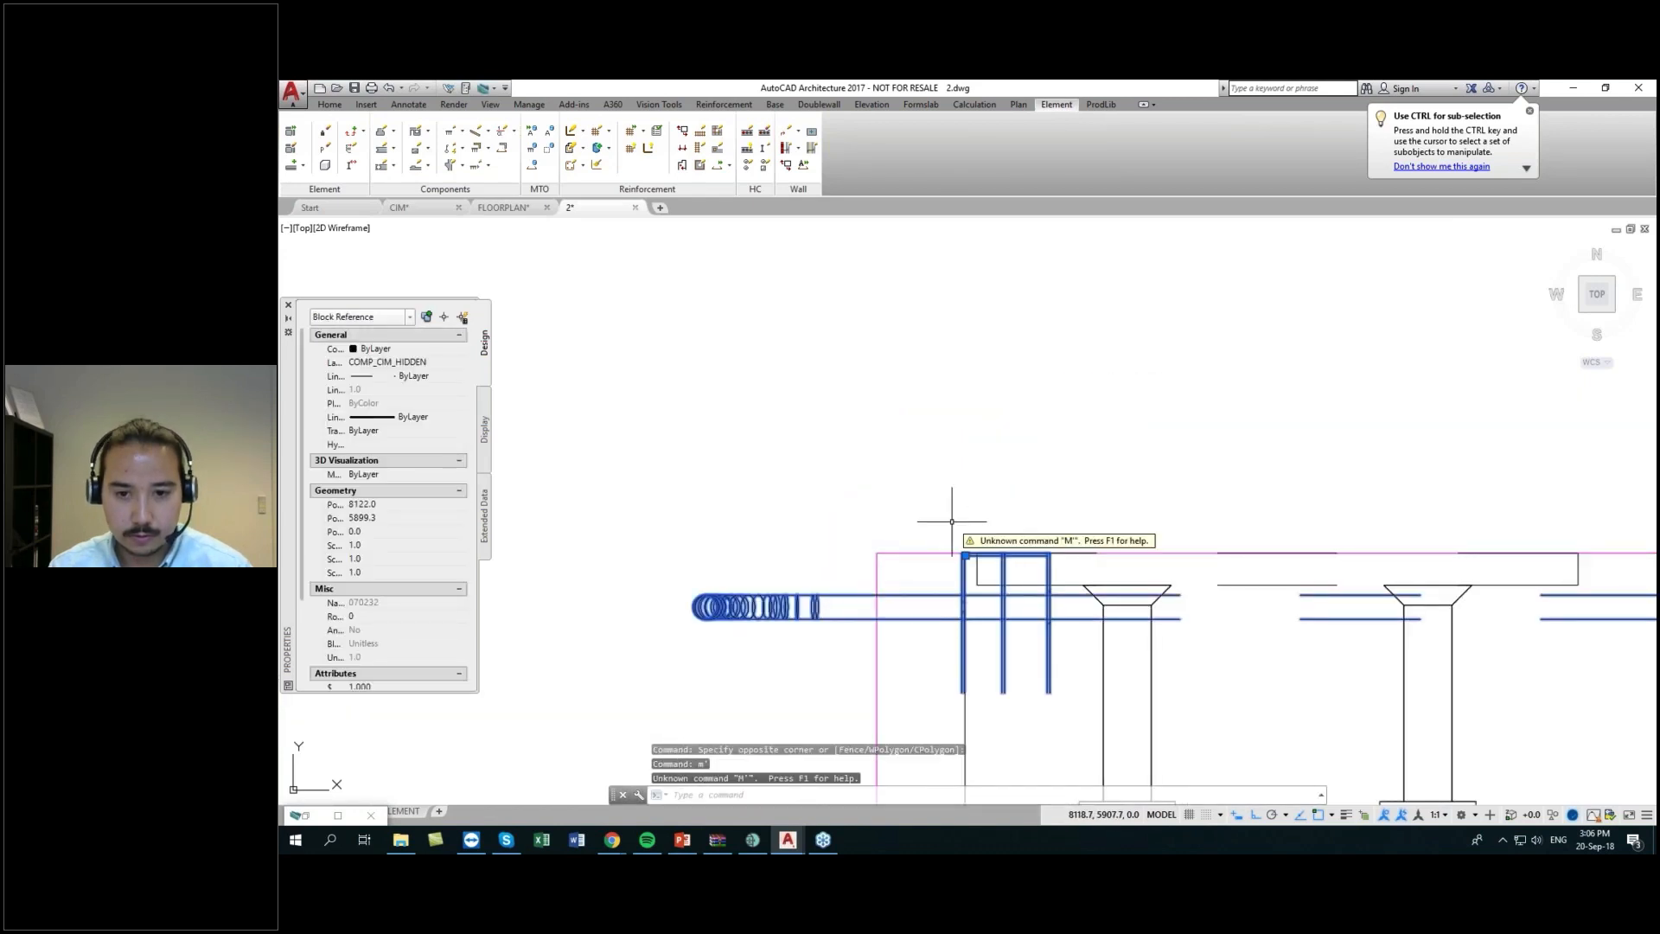
{"action": "key", "text": "Return"}
{"action": "type", "text": "m"}
{"action": "key", "text": "Return"}
{"action": "left_click", "coordinate": [956, 557]}
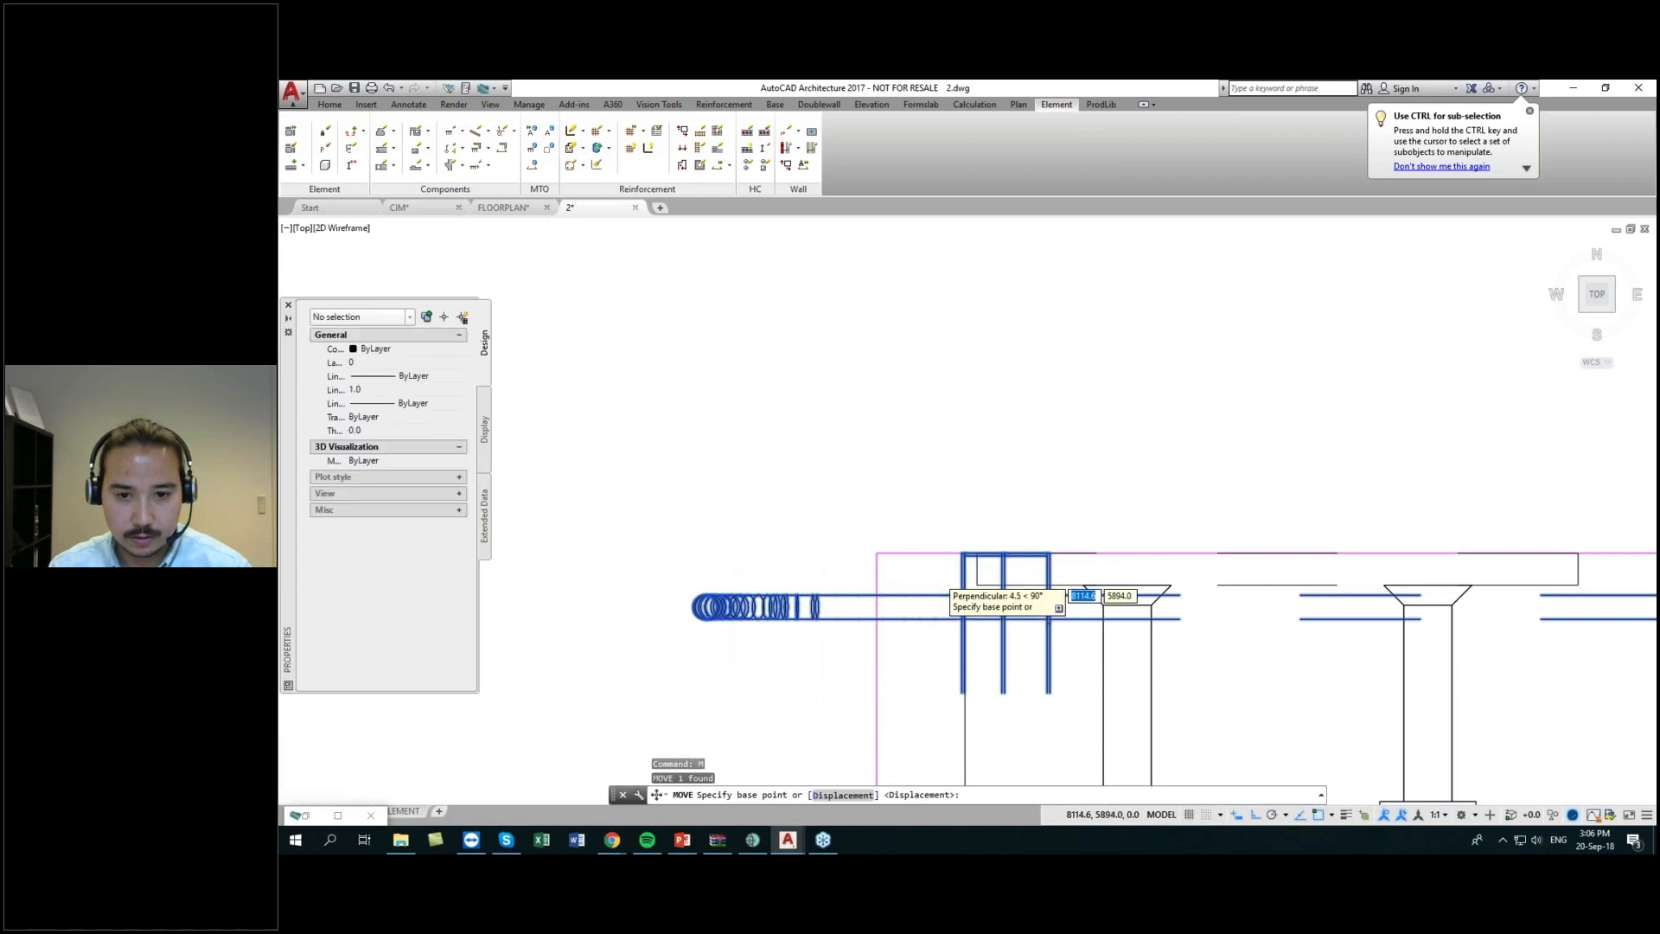
{"action": "scroll", "coordinate": [968, 441], "scroll_direction": "down", "scroll_amount": 3}
{"action": "type", "text": "300"}
{"action": "key", "text": "Return"}
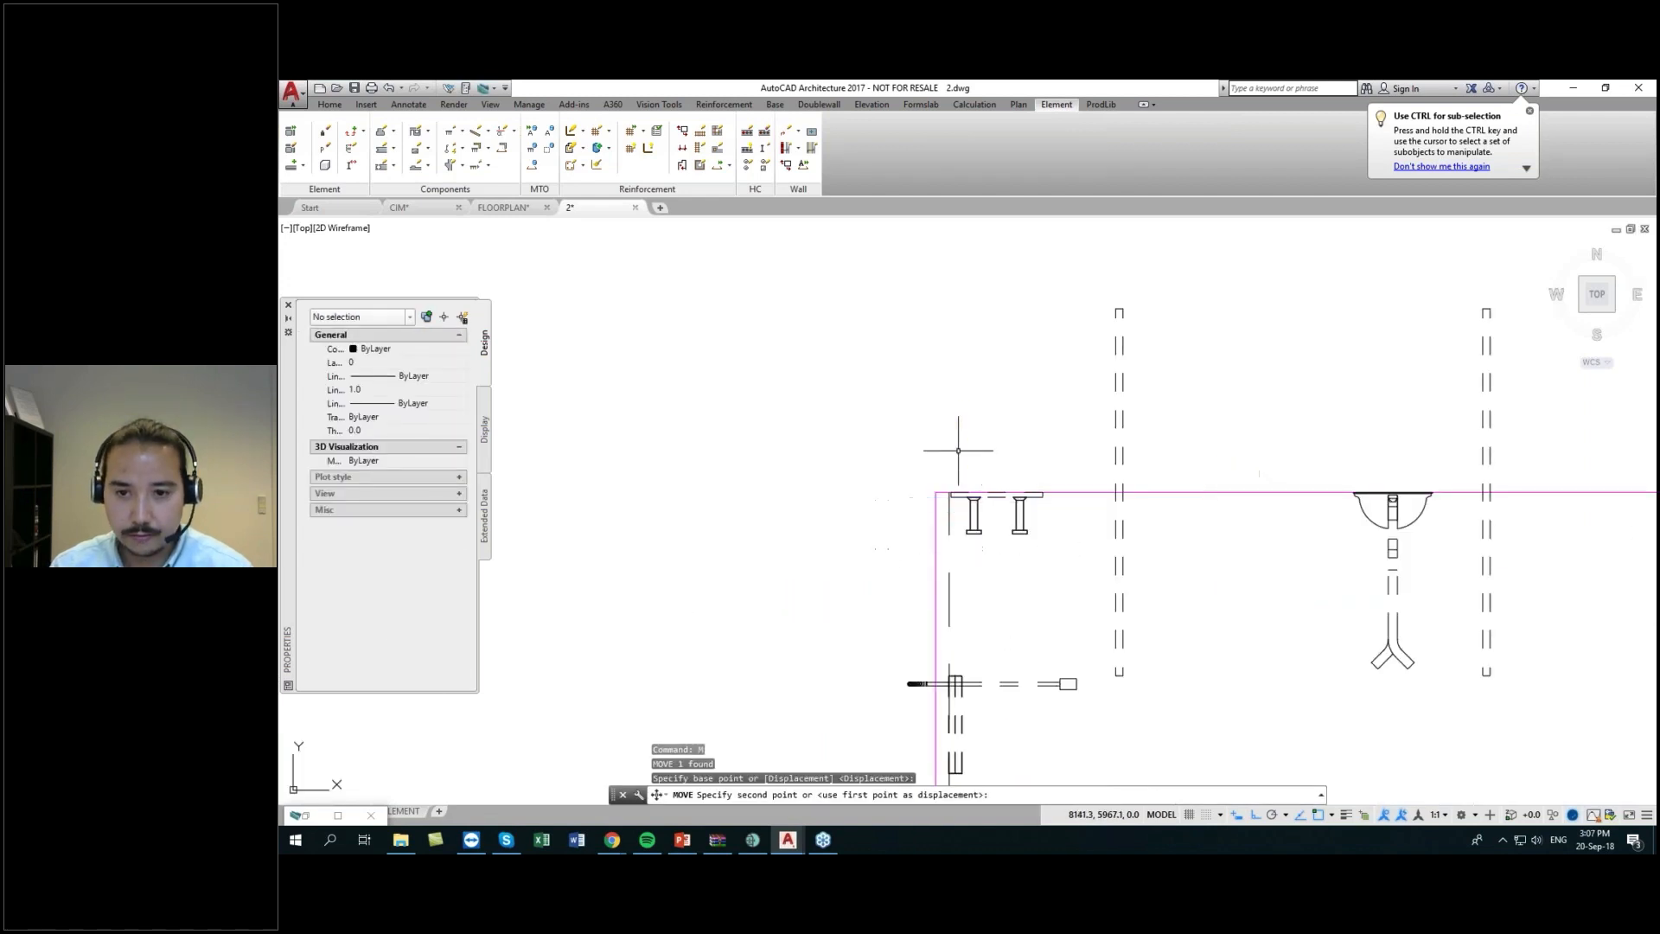
- Mirror the five left-edge 0702 cast-in materials about the wall's vertical centre line, keeping the source objects
{"action": "scroll", "coordinate": [994, 466], "scroll_direction": "down", "scroll_amount": 3}
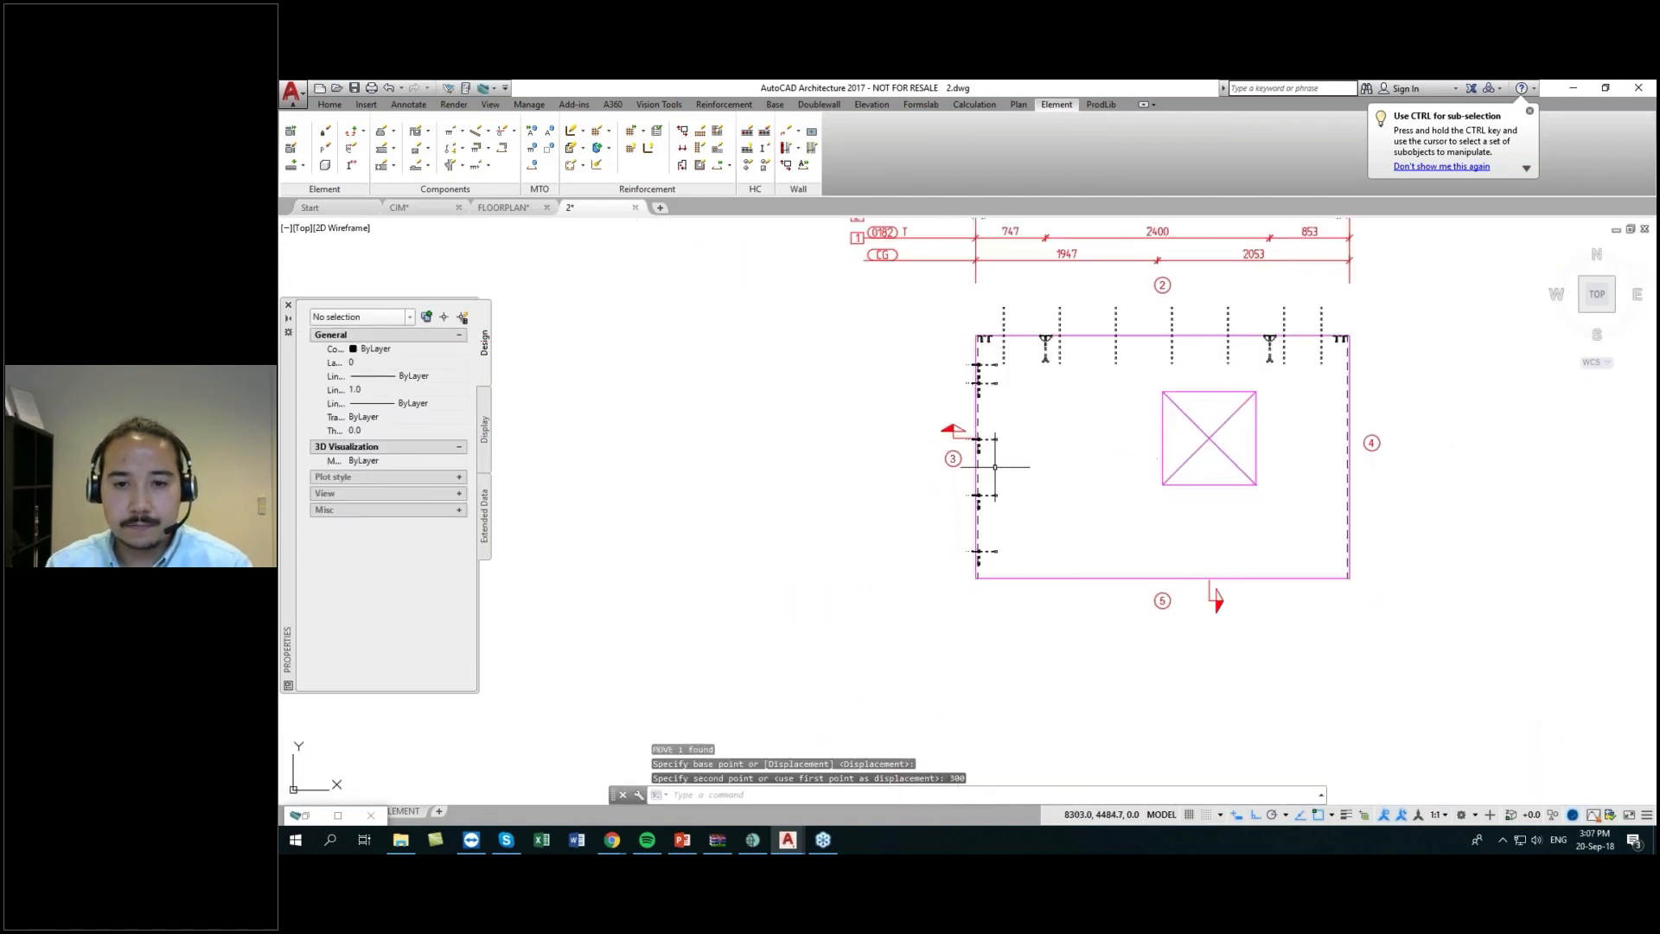
{"action": "left_click", "coordinate": [1009, 560]}
{"action": "left_click", "coordinate": [991, 362]}
{"action": "left_click", "coordinate": [989, 363]}
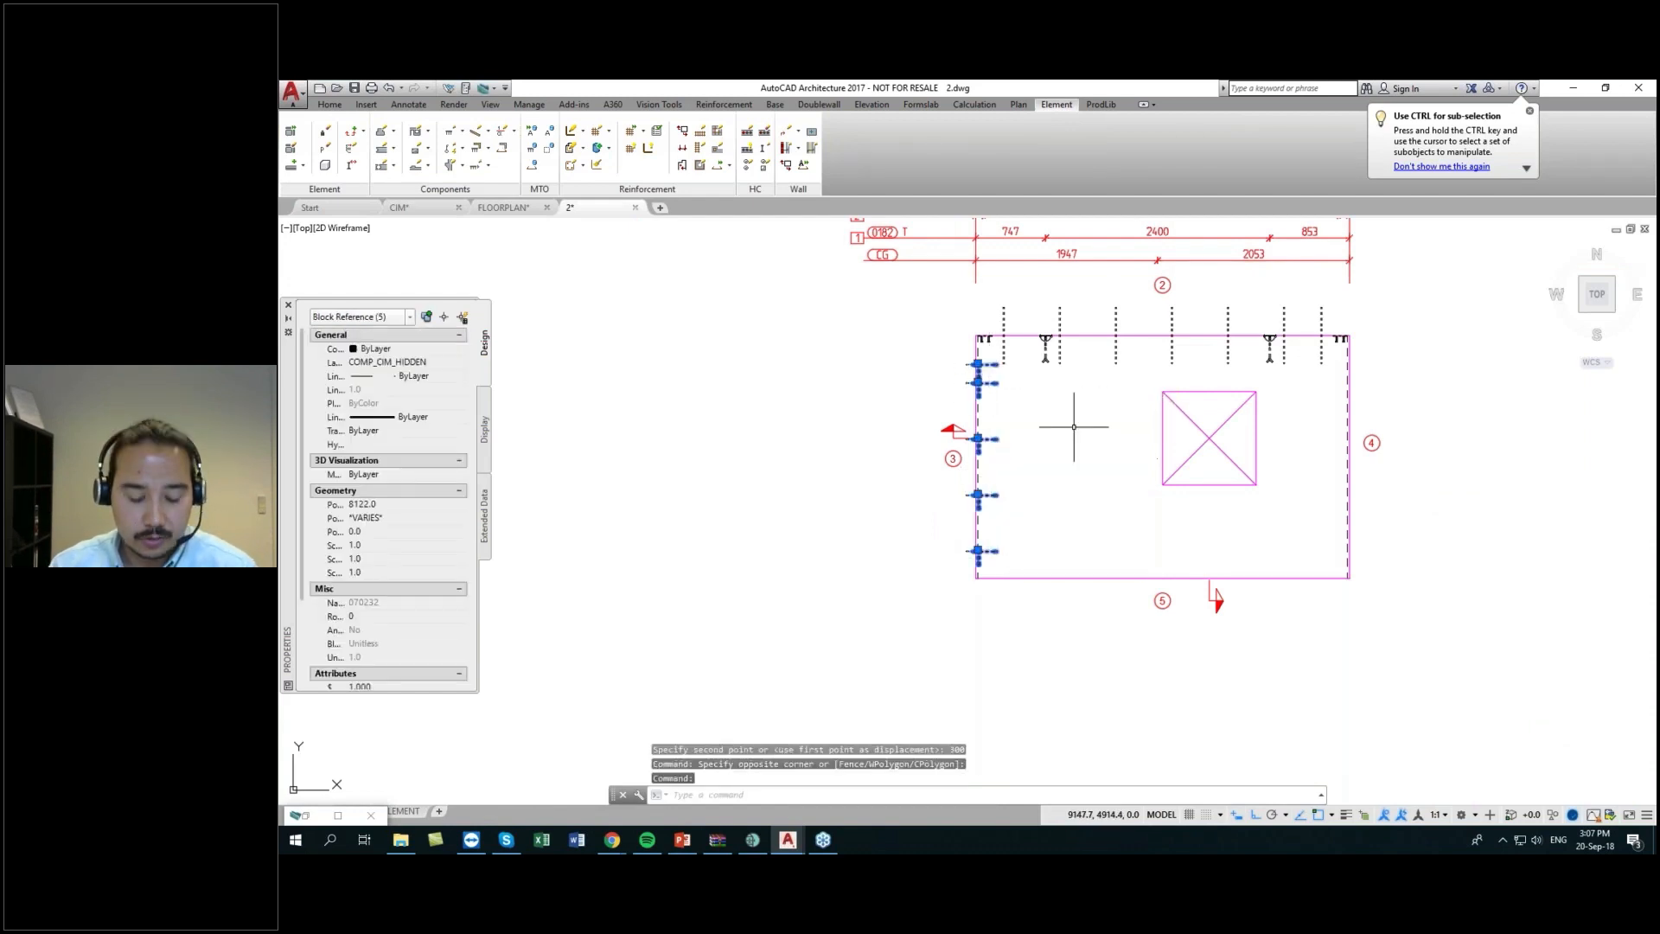
{"action": "key", "text": "Return"}
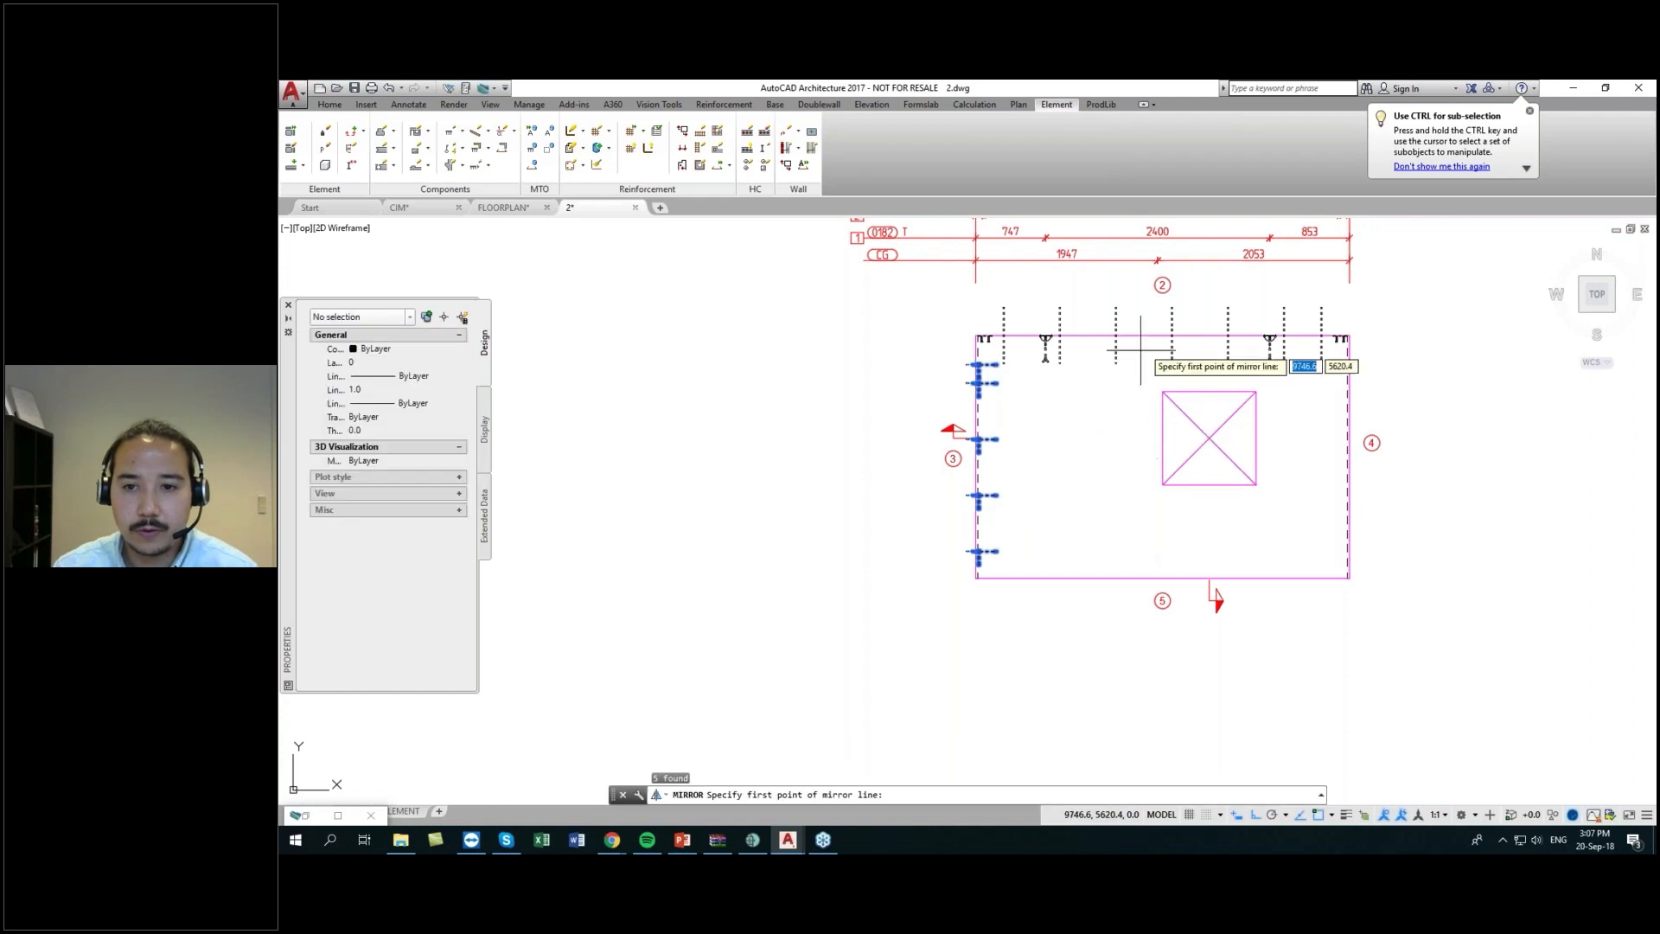
{"action": "left_click", "coordinate": [1163, 335]}
{"action": "left_click", "coordinate": [1154, 376]}
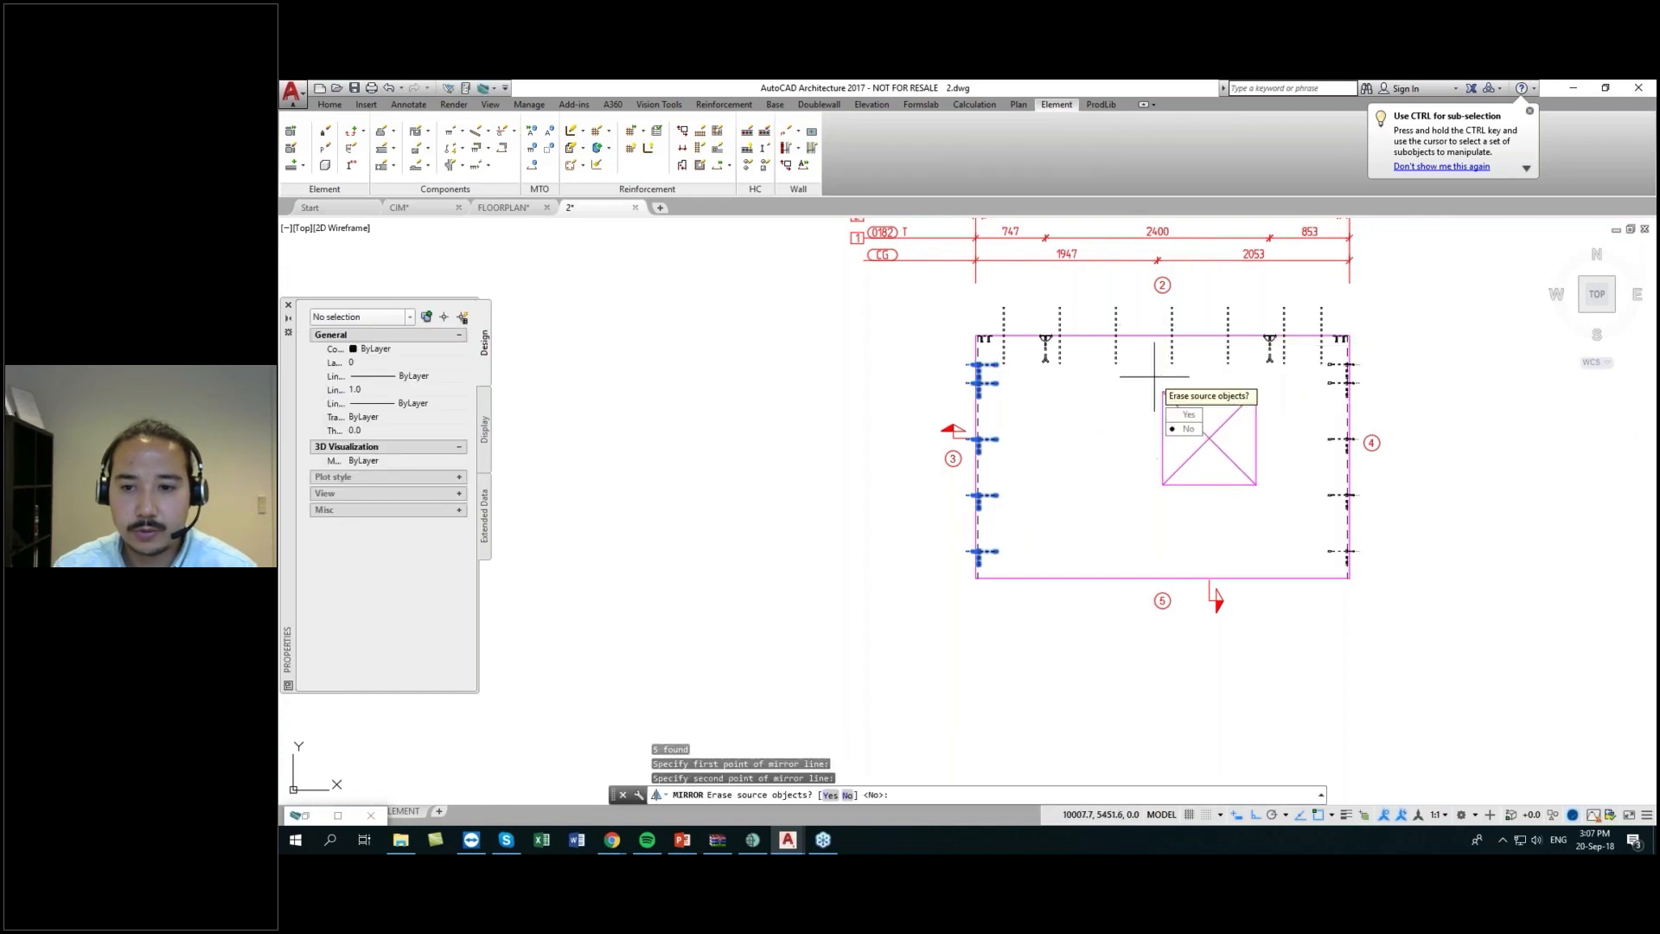
{"action": "key", "text": "Return"}
- Edit the five mirrored 0702 cast-in materials on the wall's right edge, setting their side to Right and annotation text to RS
{"action": "middle_click_drag", "start_coordinate": [1096, 567], "coordinate": [809, 582]}
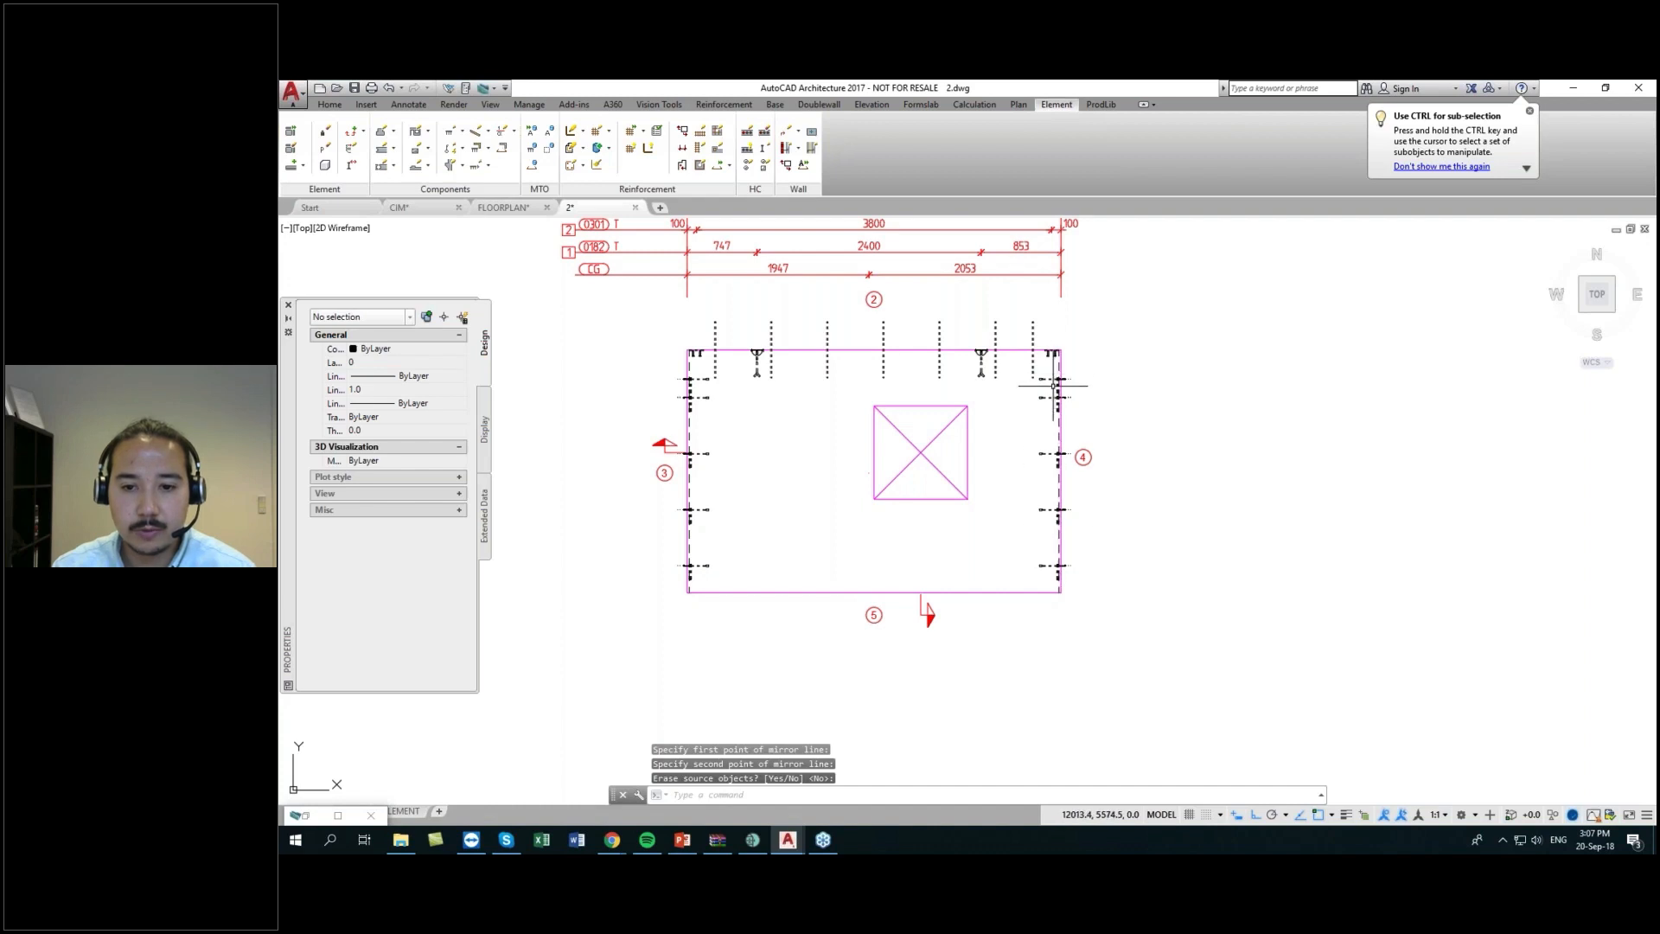
{"action": "left_click", "coordinate": [1047, 527]}
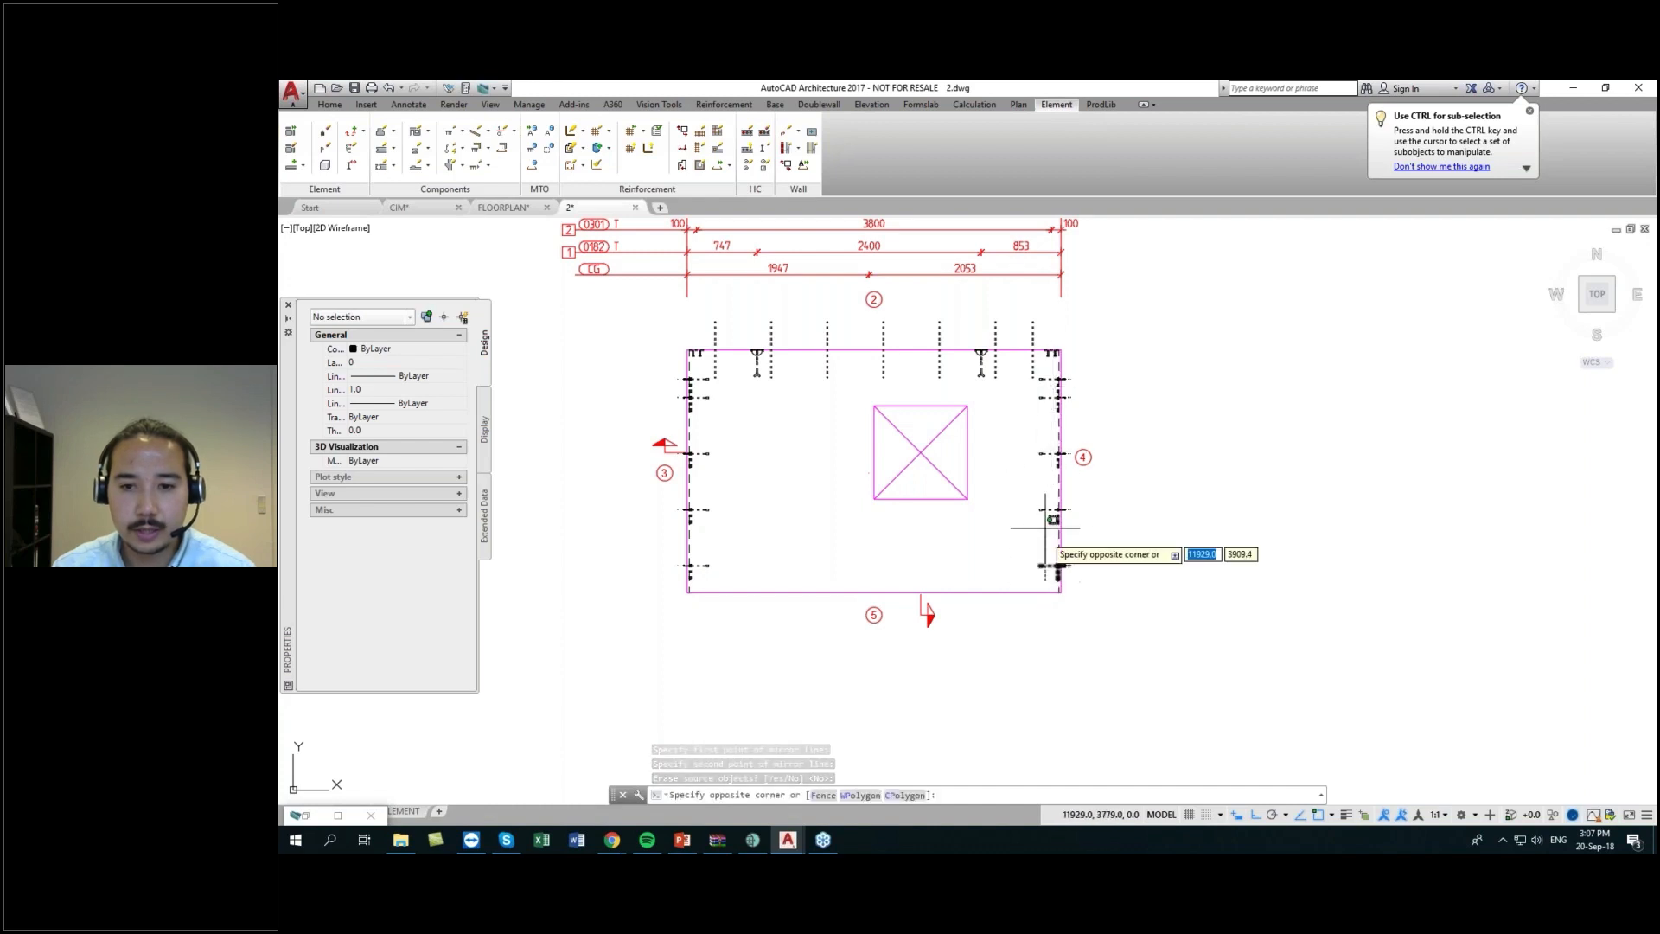
{"action": "left_click", "coordinate": [1025, 350]}
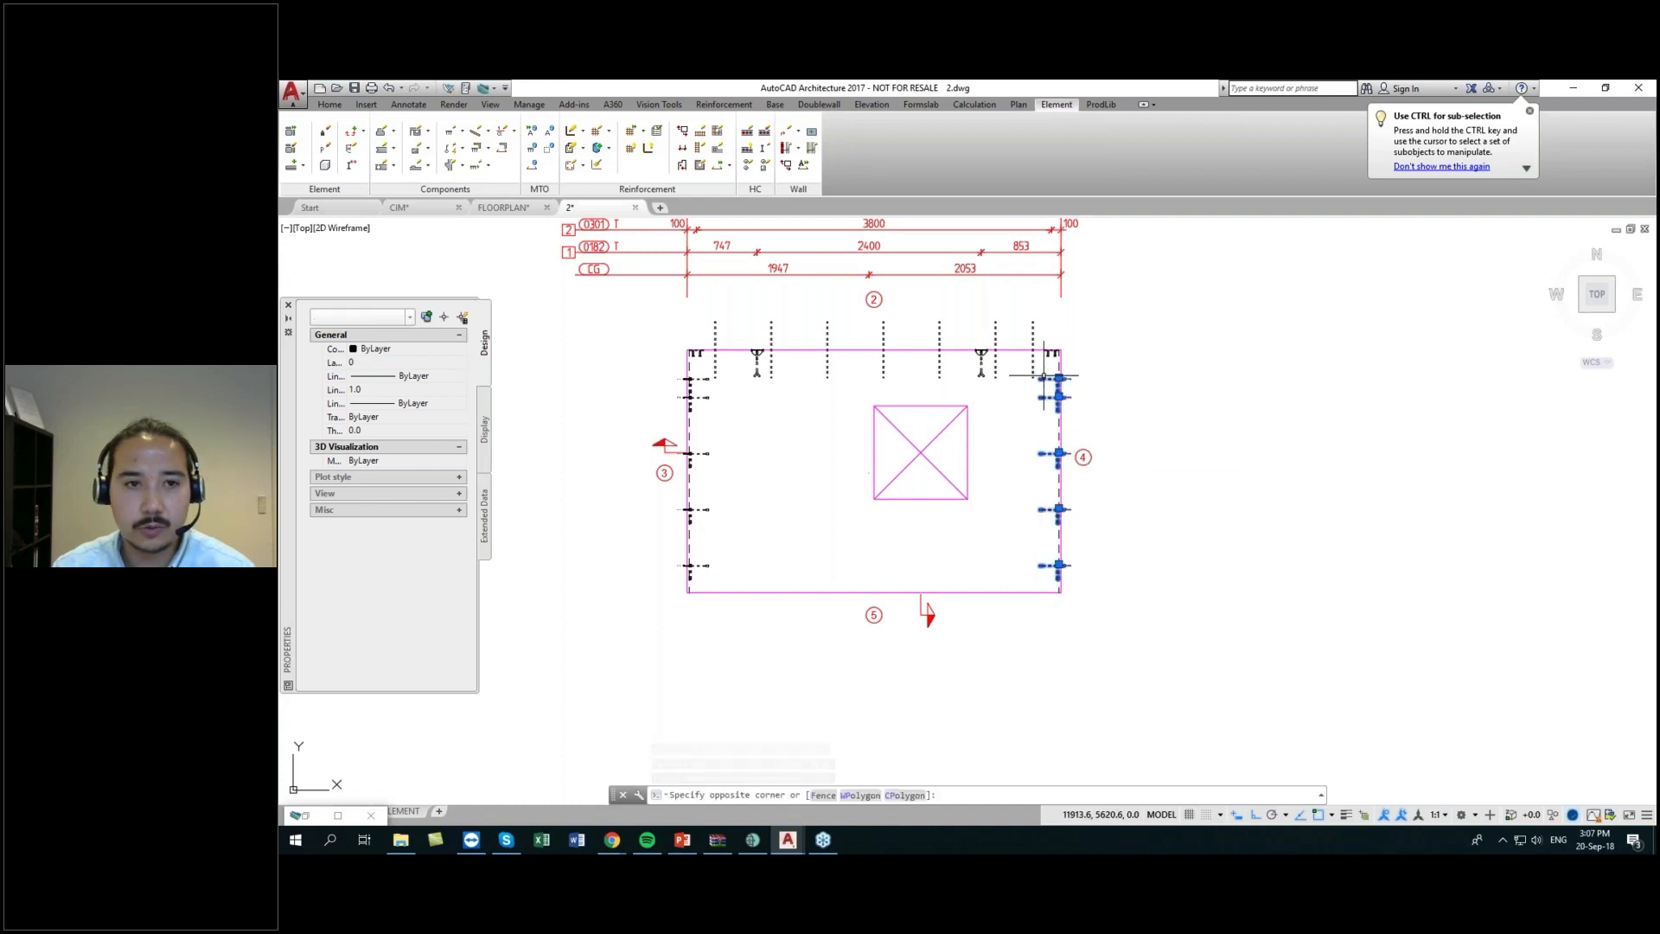
{"action": "left_click", "coordinate": [464, 132]}
{"action": "left_click", "coordinate": [464, 213]}
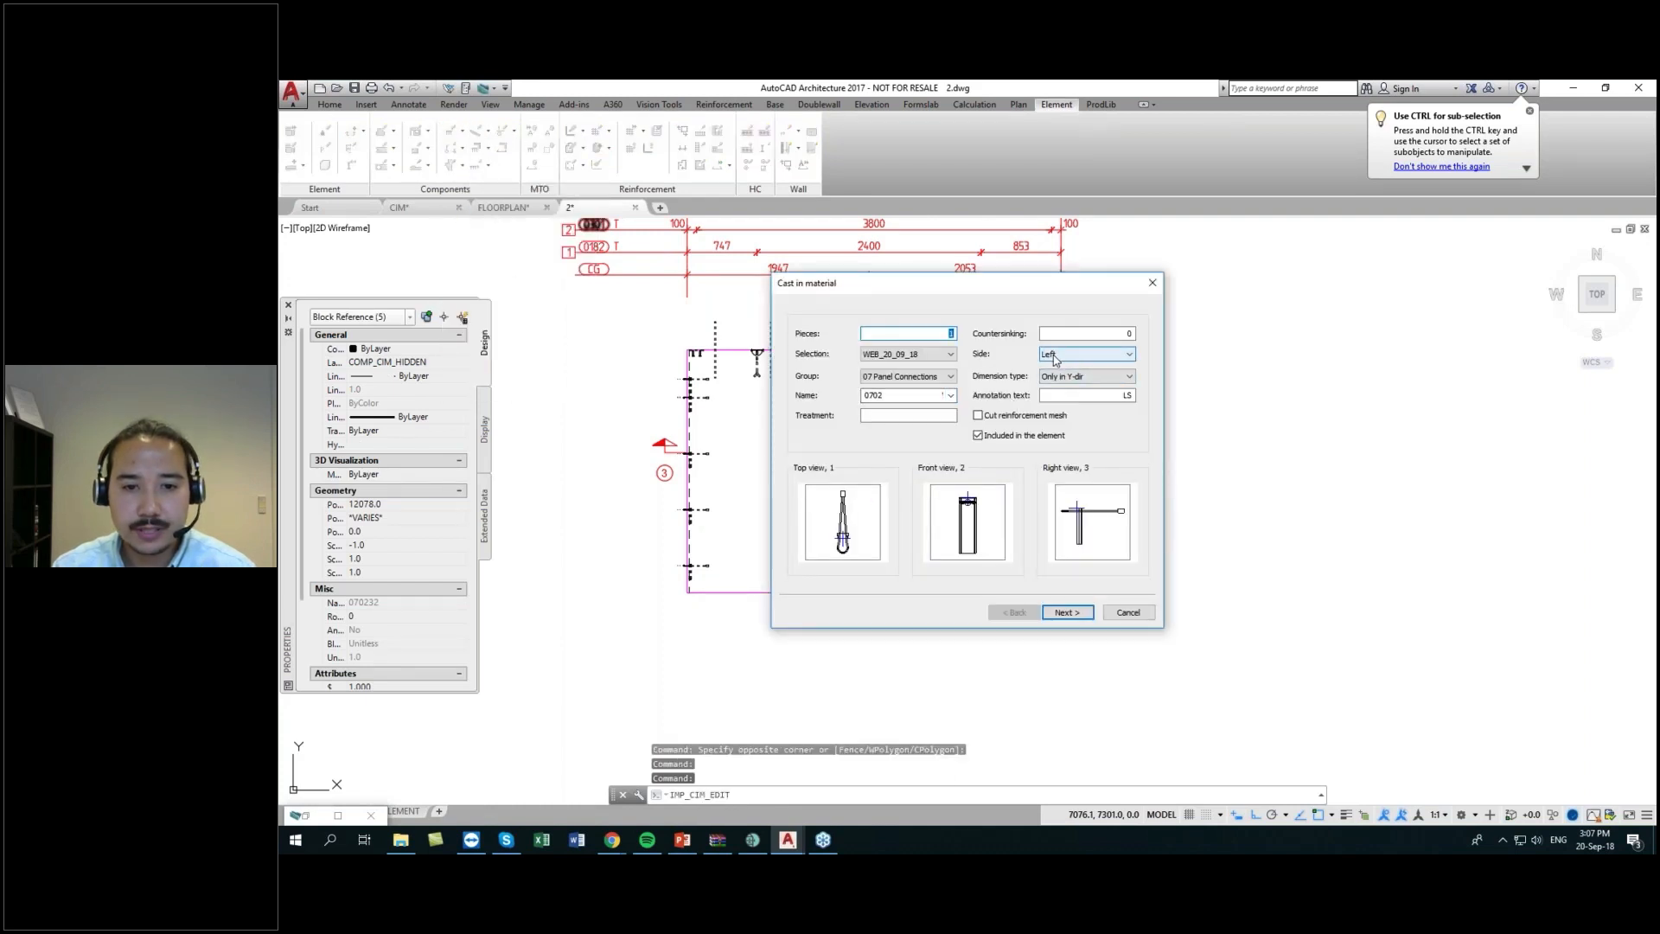
{"action": "left_click", "coordinate": [1063, 354]}
{"action": "left_click", "coordinate": [1076, 379]}
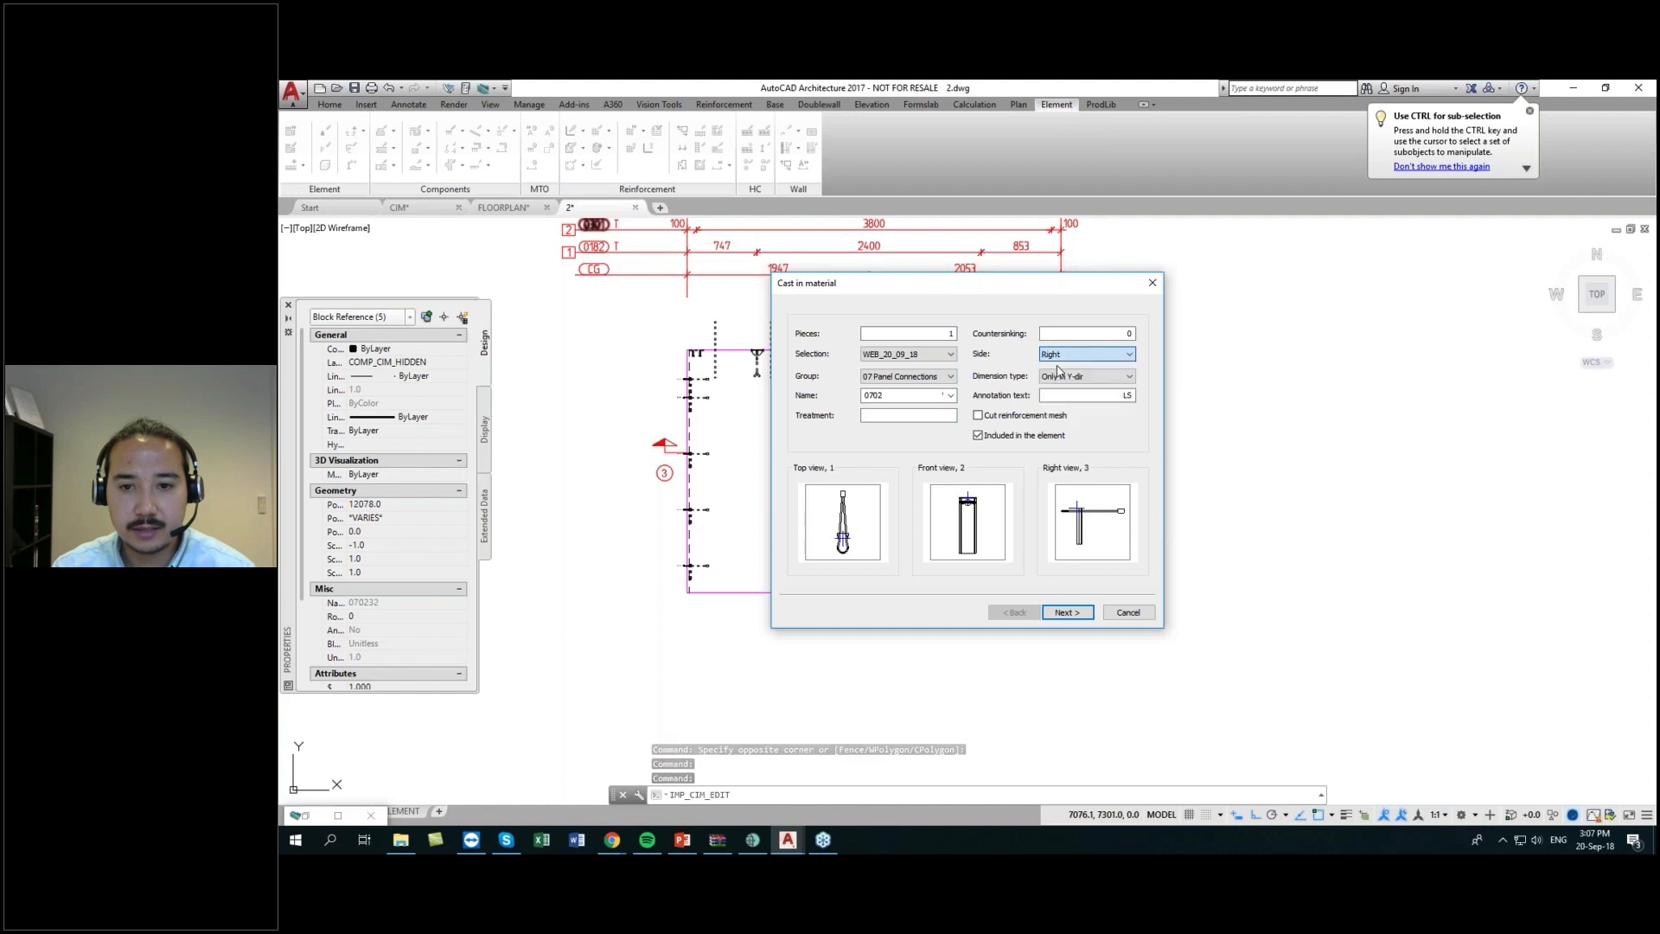
{"action": "left_click", "coordinate": [1097, 395]}
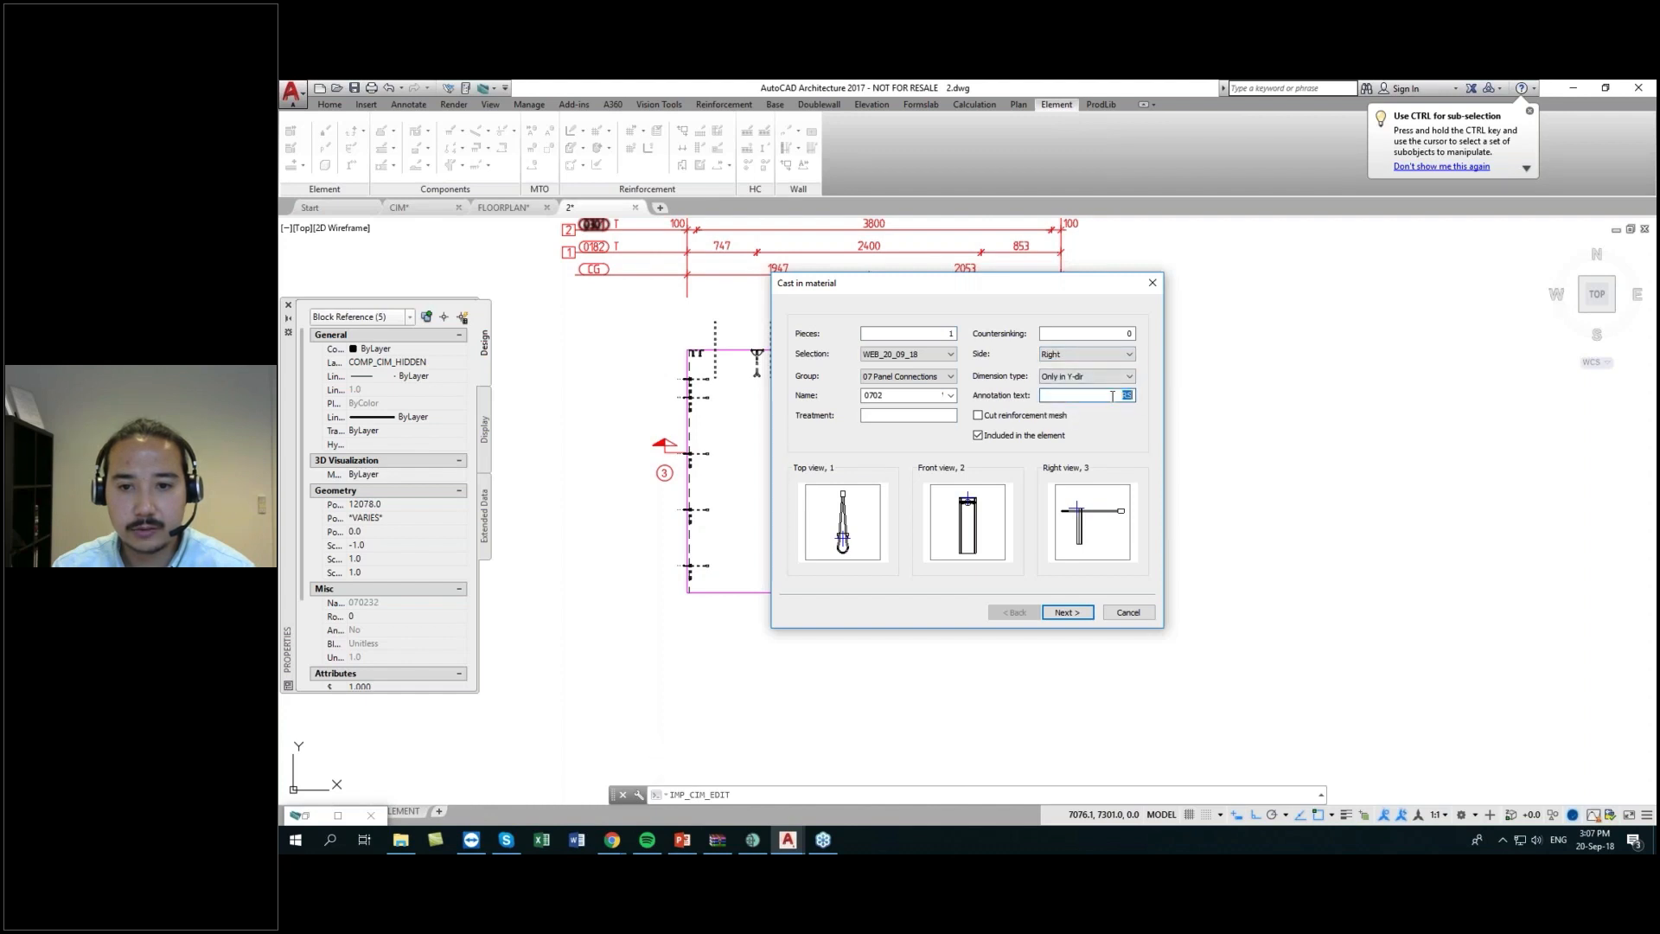
- Set the mirrored cast-in materials' floor plan rotation angle to -270 and finish the edit
{"action": "left_click", "coordinate": [1070, 613]}
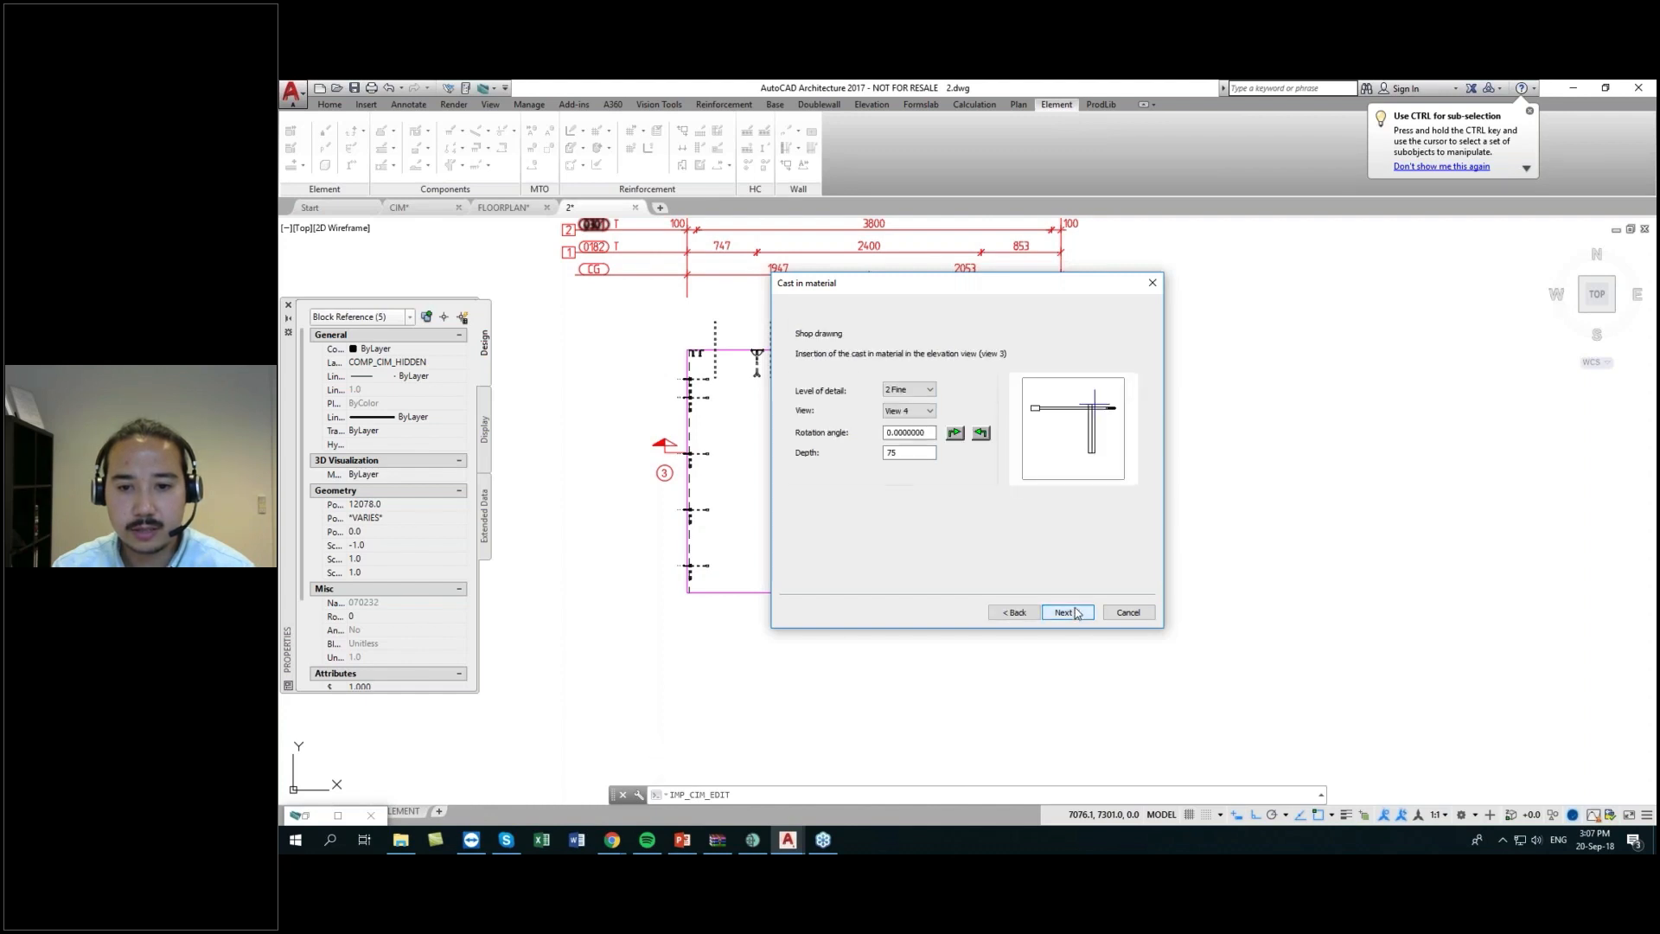
{"action": "left_click", "coordinate": [1066, 612]}
{"action": "left_click", "coordinate": [955, 433]}
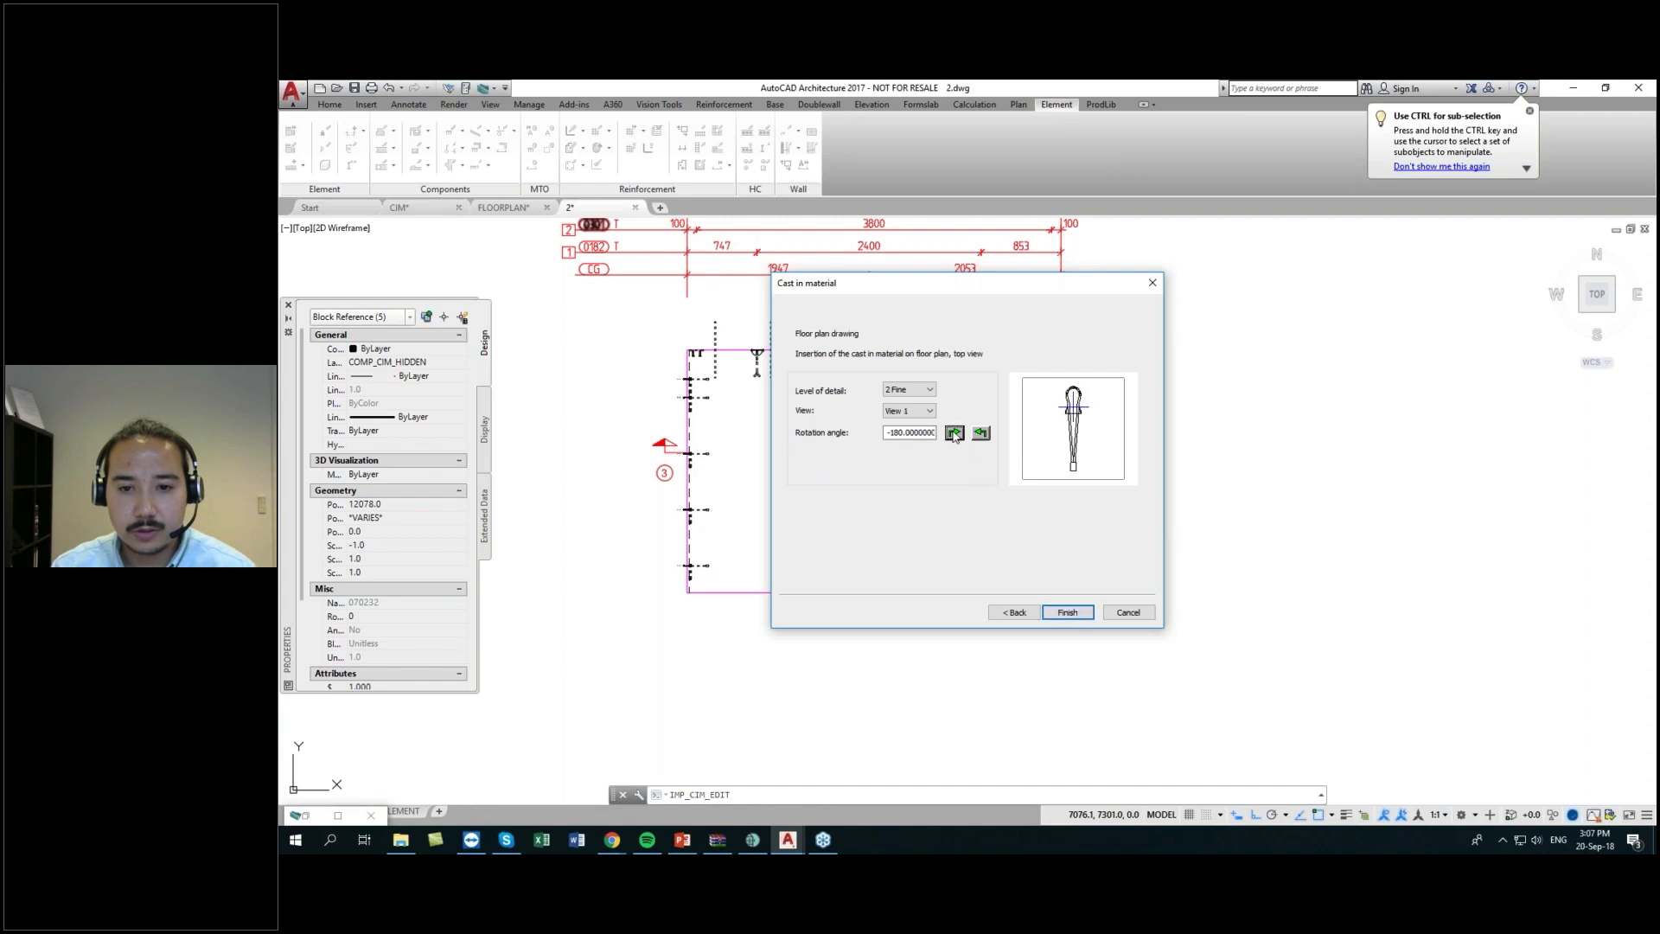
{"action": "left_click", "coordinate": [954, 433]}
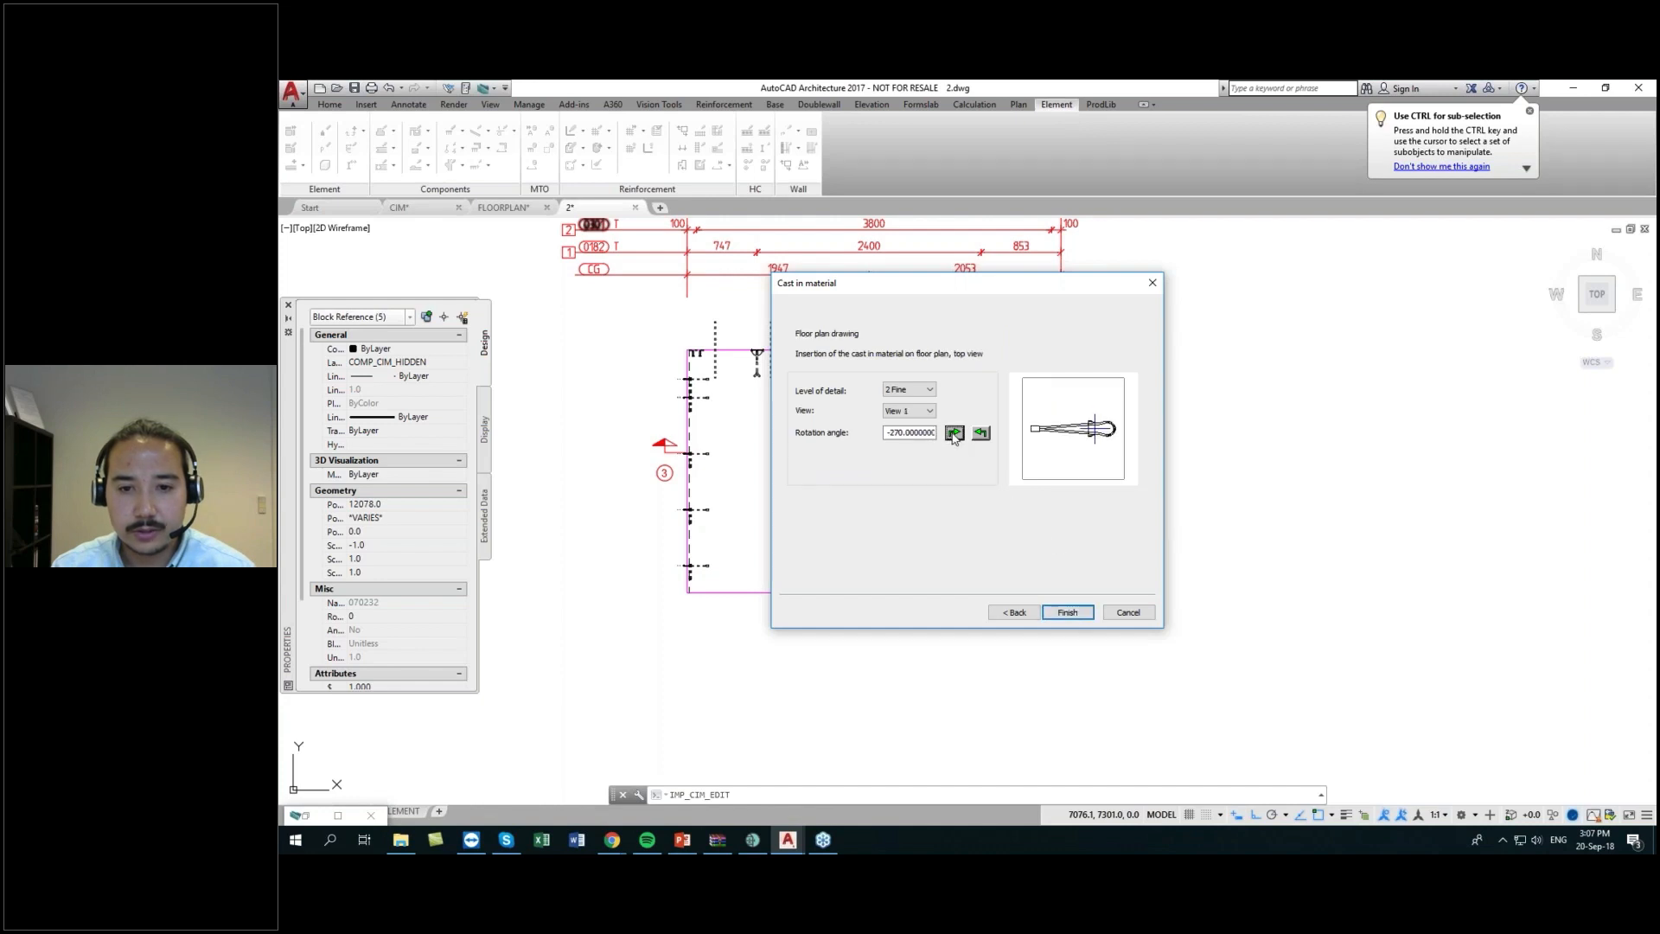
{"action": "left_click", "coordinate": [1070, 613]}
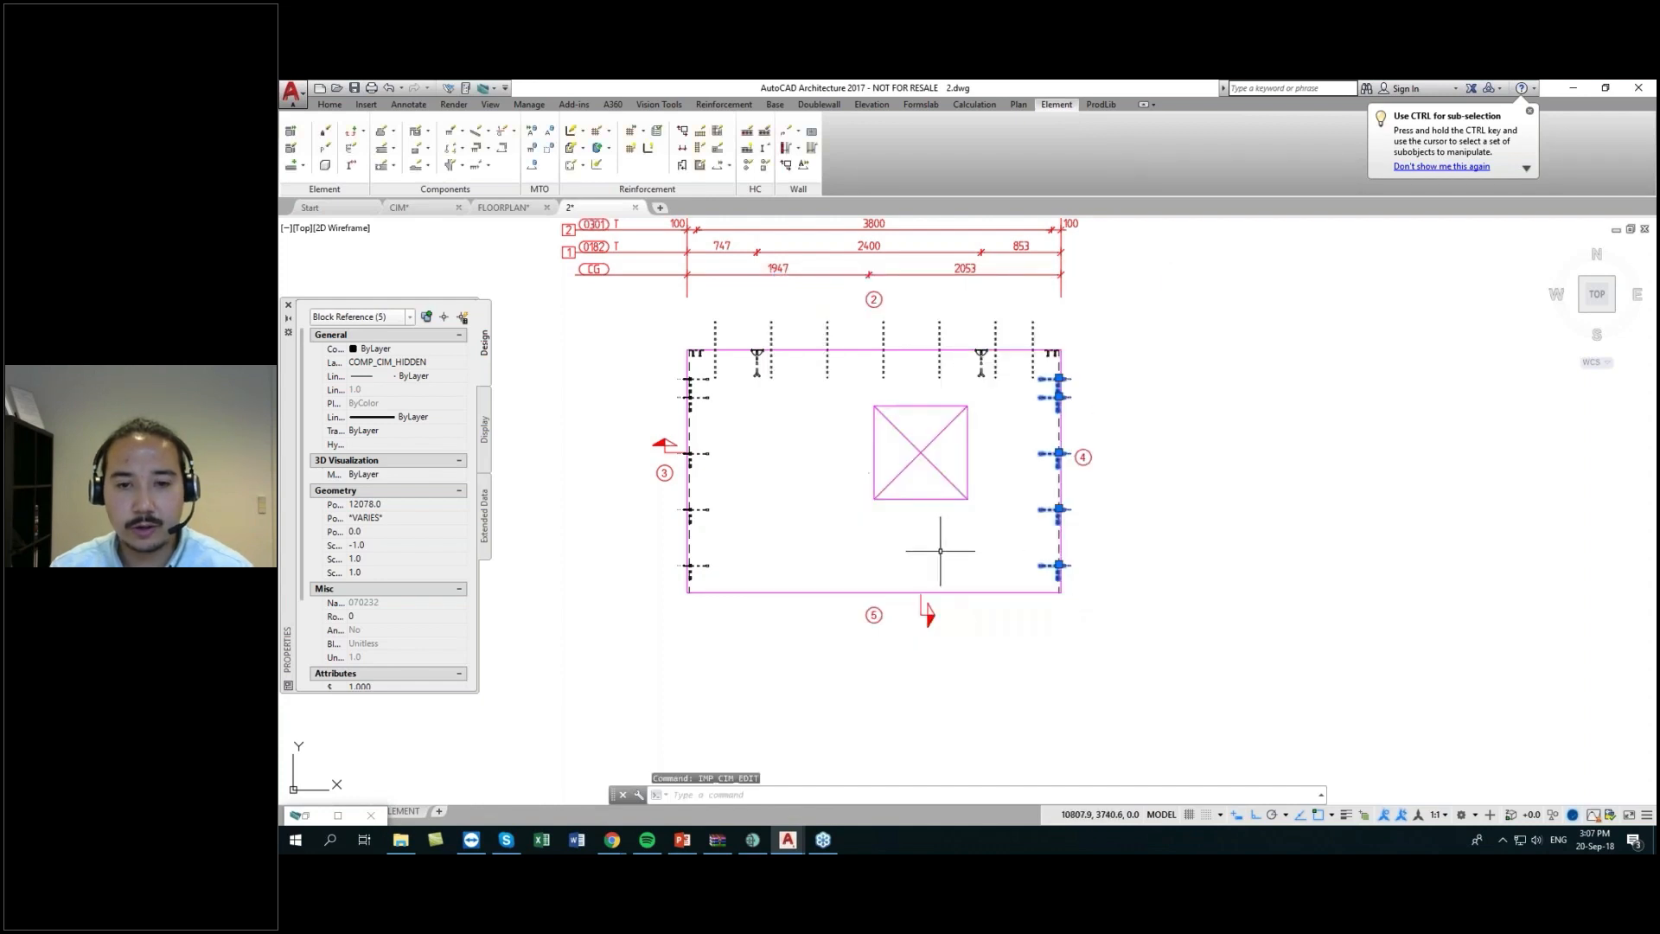
{"action": "key", "text": "Escape"}
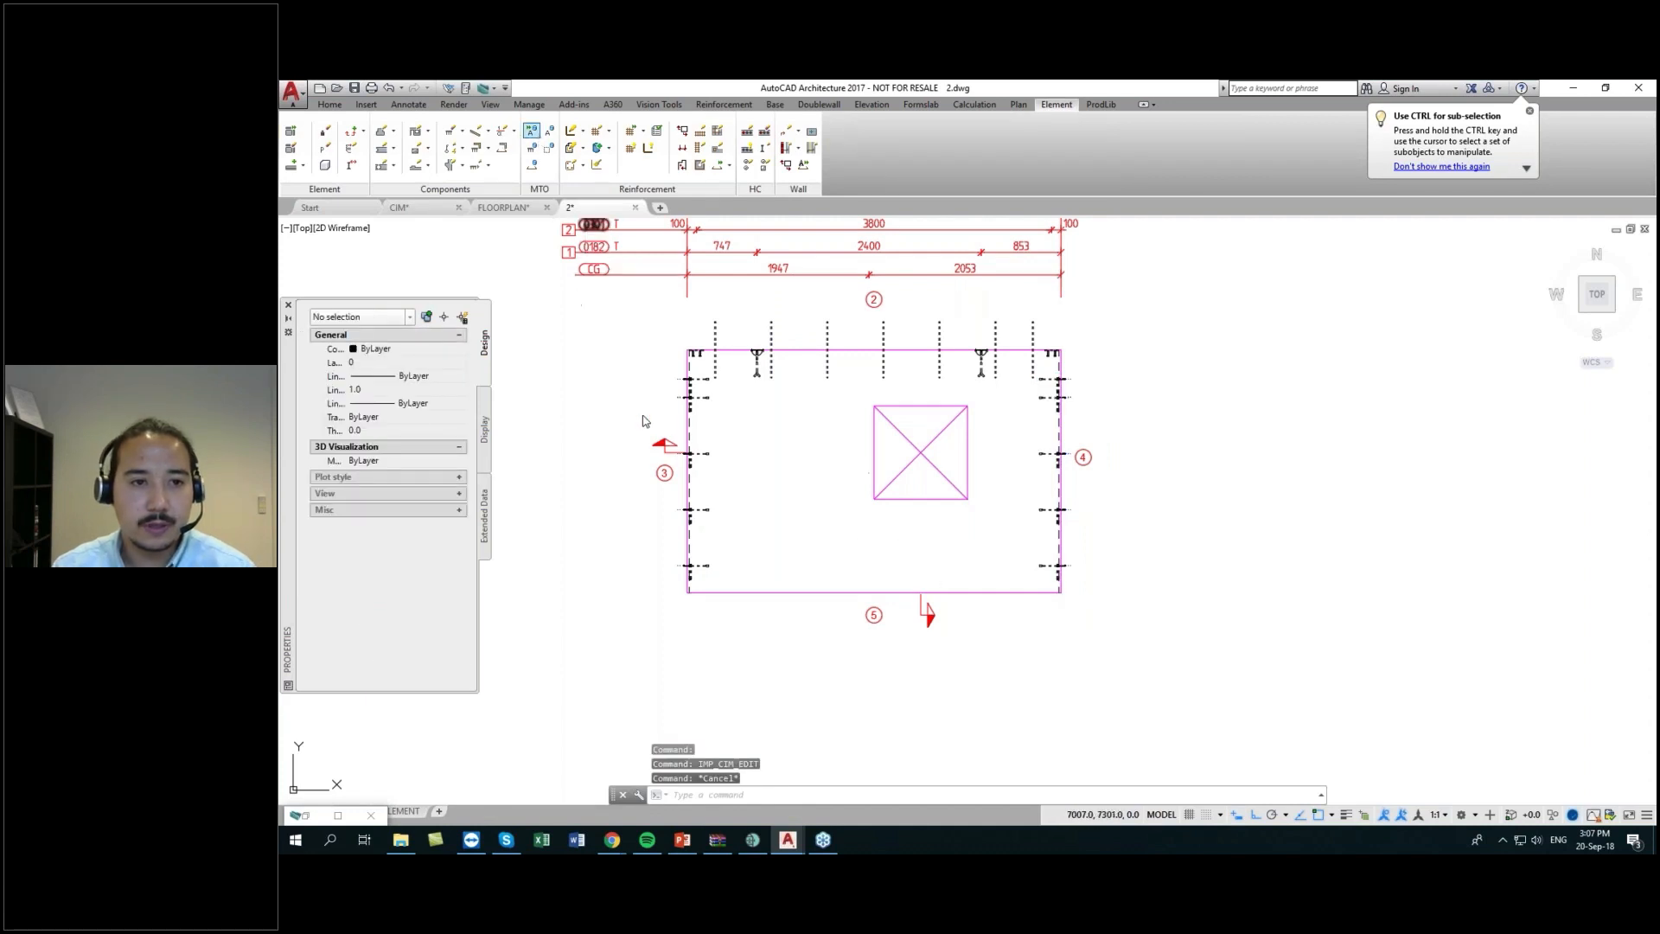
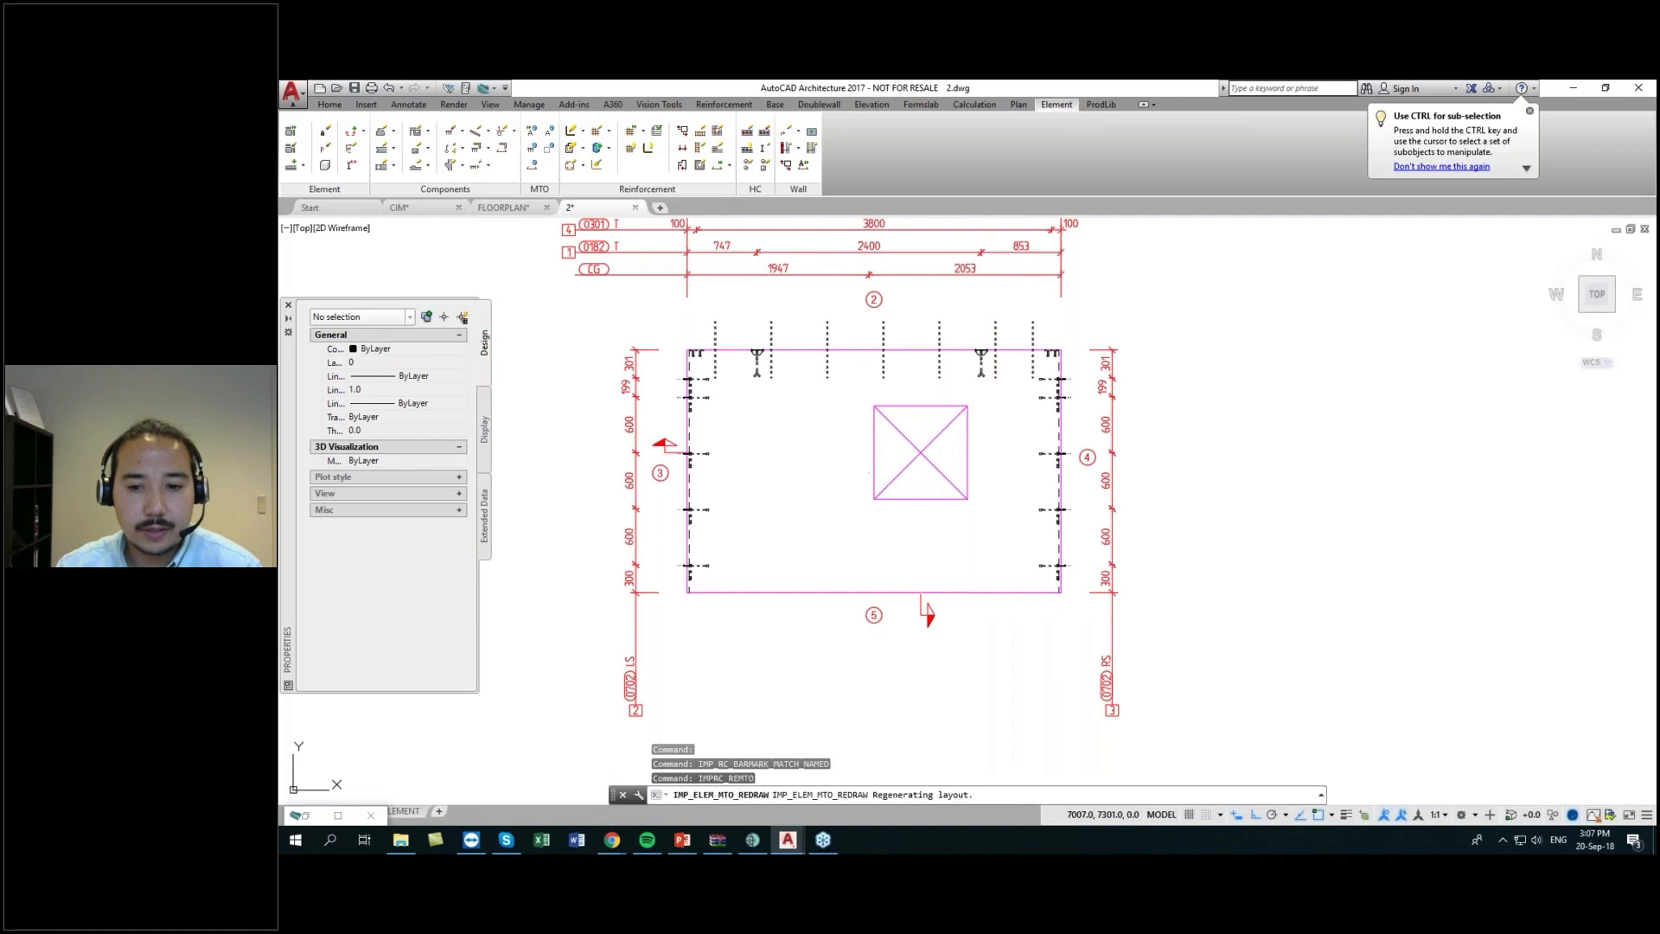
- Switch to the FLOORPLAN drawing and update element 2 with the shop drawing changes
{"action": "scroll", "coordinate": [766, 564], "scroll_direction": "up", "scroll_amount": 2}
{"action": "middle_click_drag", "start_coordinate": [883, 545], "coordinate": [658, 556]}
{"action": "scroll", "coordinate": [1256, 471], "scroll_direction": "down", "scroll_amount": 1}
{"action": "mouse_move", "coordinate": [1256, 471]}
{"action": "middle_mouse_down"}
{"action": "mouse_move", "coordinate": [1253, 602]}
{"action": "mouse_move", "coordinate": [1205, 605]}
{"action": "middle_mouse_up"}
{"action": "left_click", "coordinate": [503, 207]}
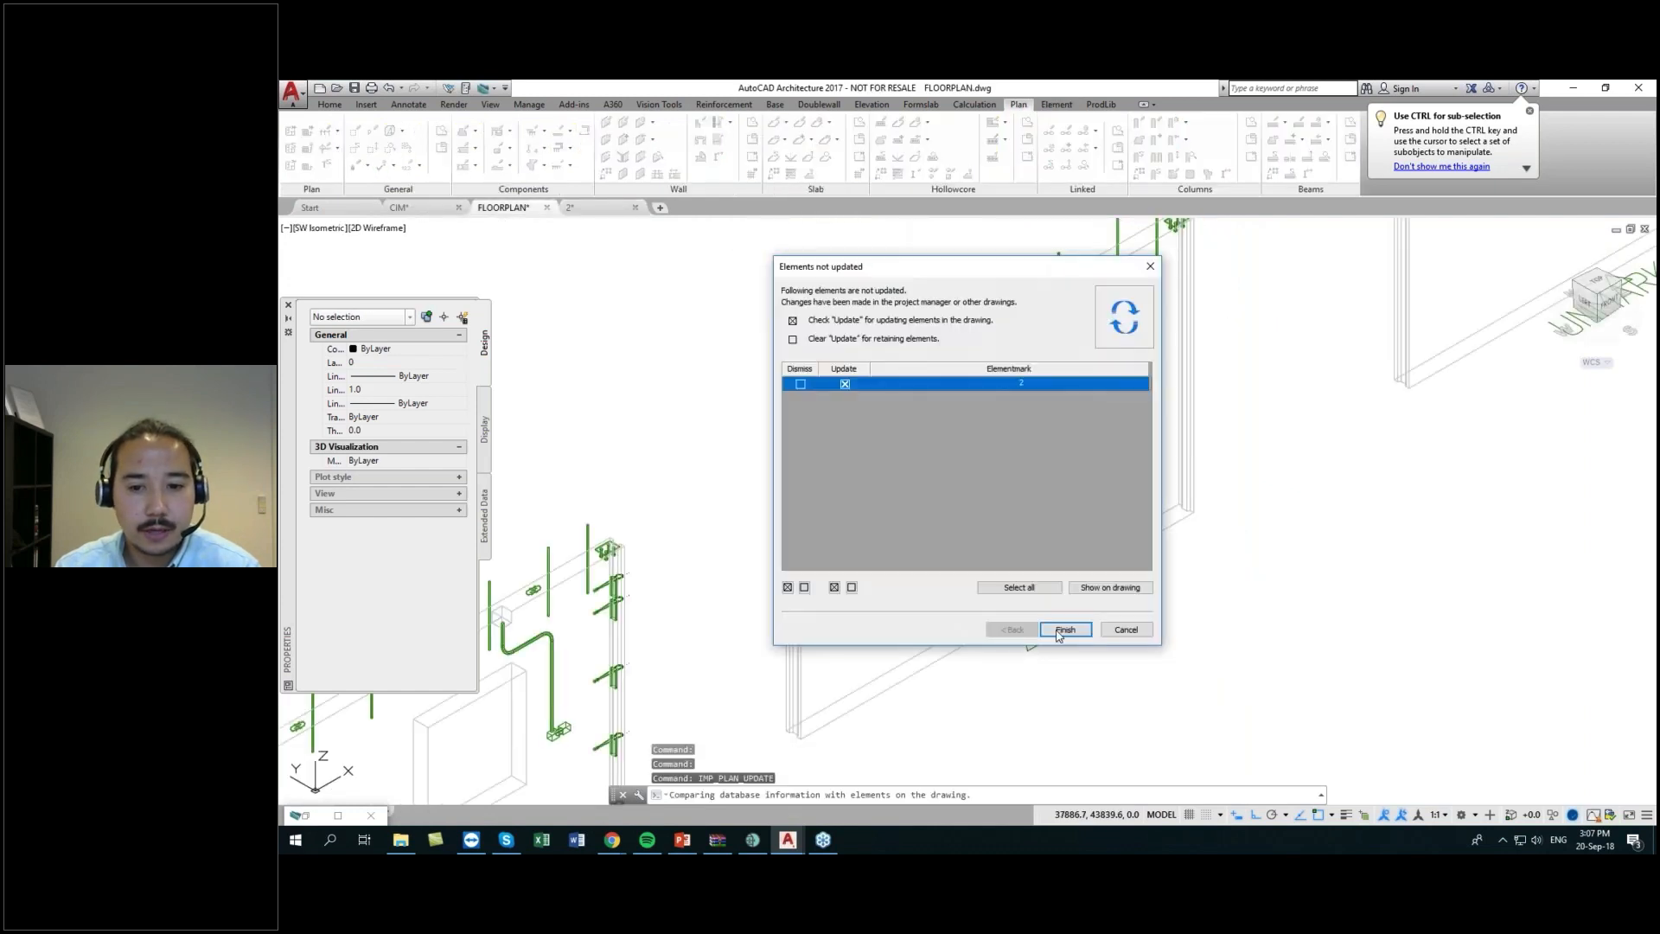
{"action": "left_click", "coordinate": [1063, 629]}
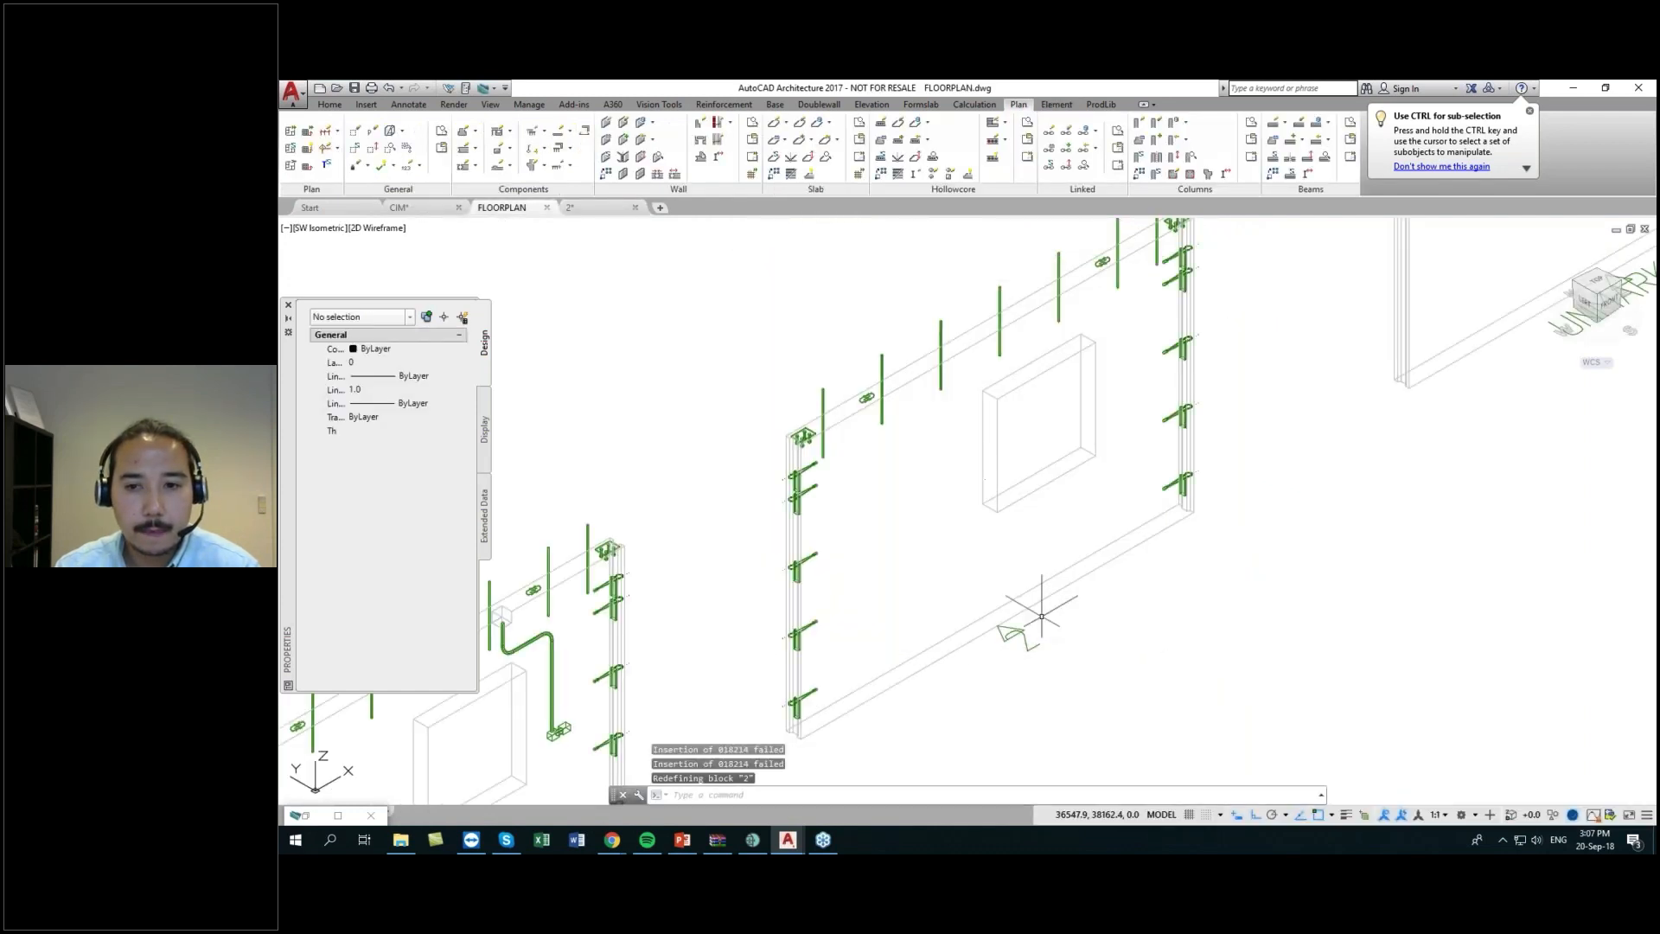
{"action": "middle_click_drag", "start_coordinate": [1131, 445], "coordinate": [1117, 521]}
- Return to drawing 2 and insert MEP key FUGA1 at the wall's bottom edge, centred below the window opening
{"action": "left_click", "coordinate": [605, 210]}
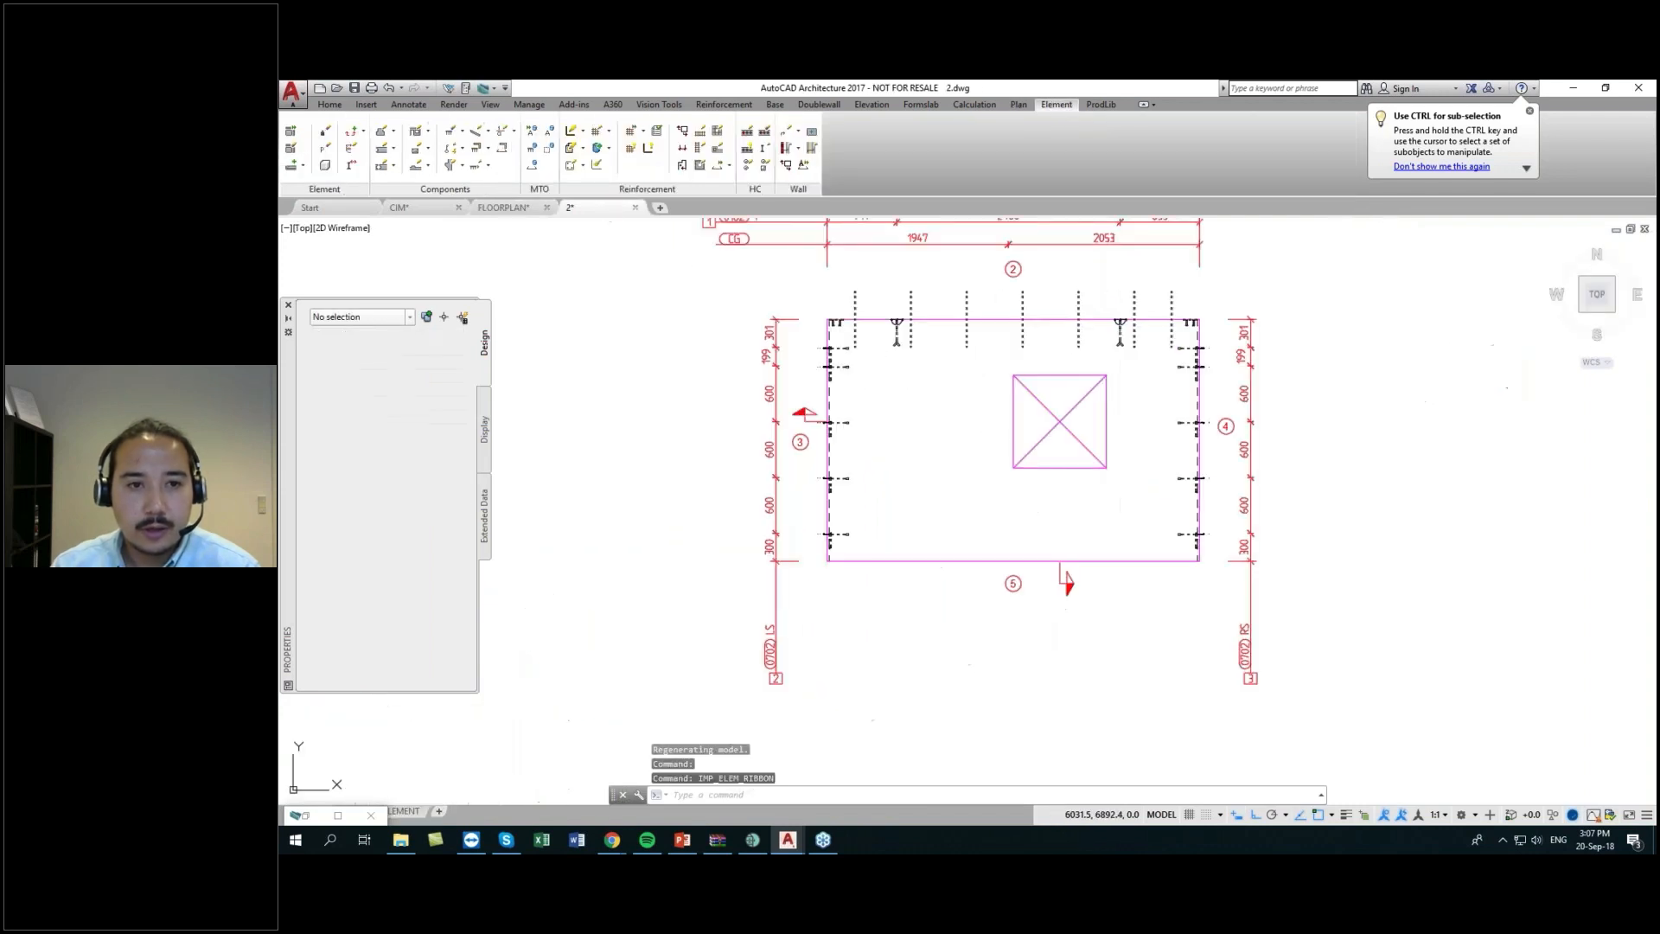
{"action": "left_click", "coordinate": [465, 151]}
{"action": "left_click", "coordinate": [484, 164]}
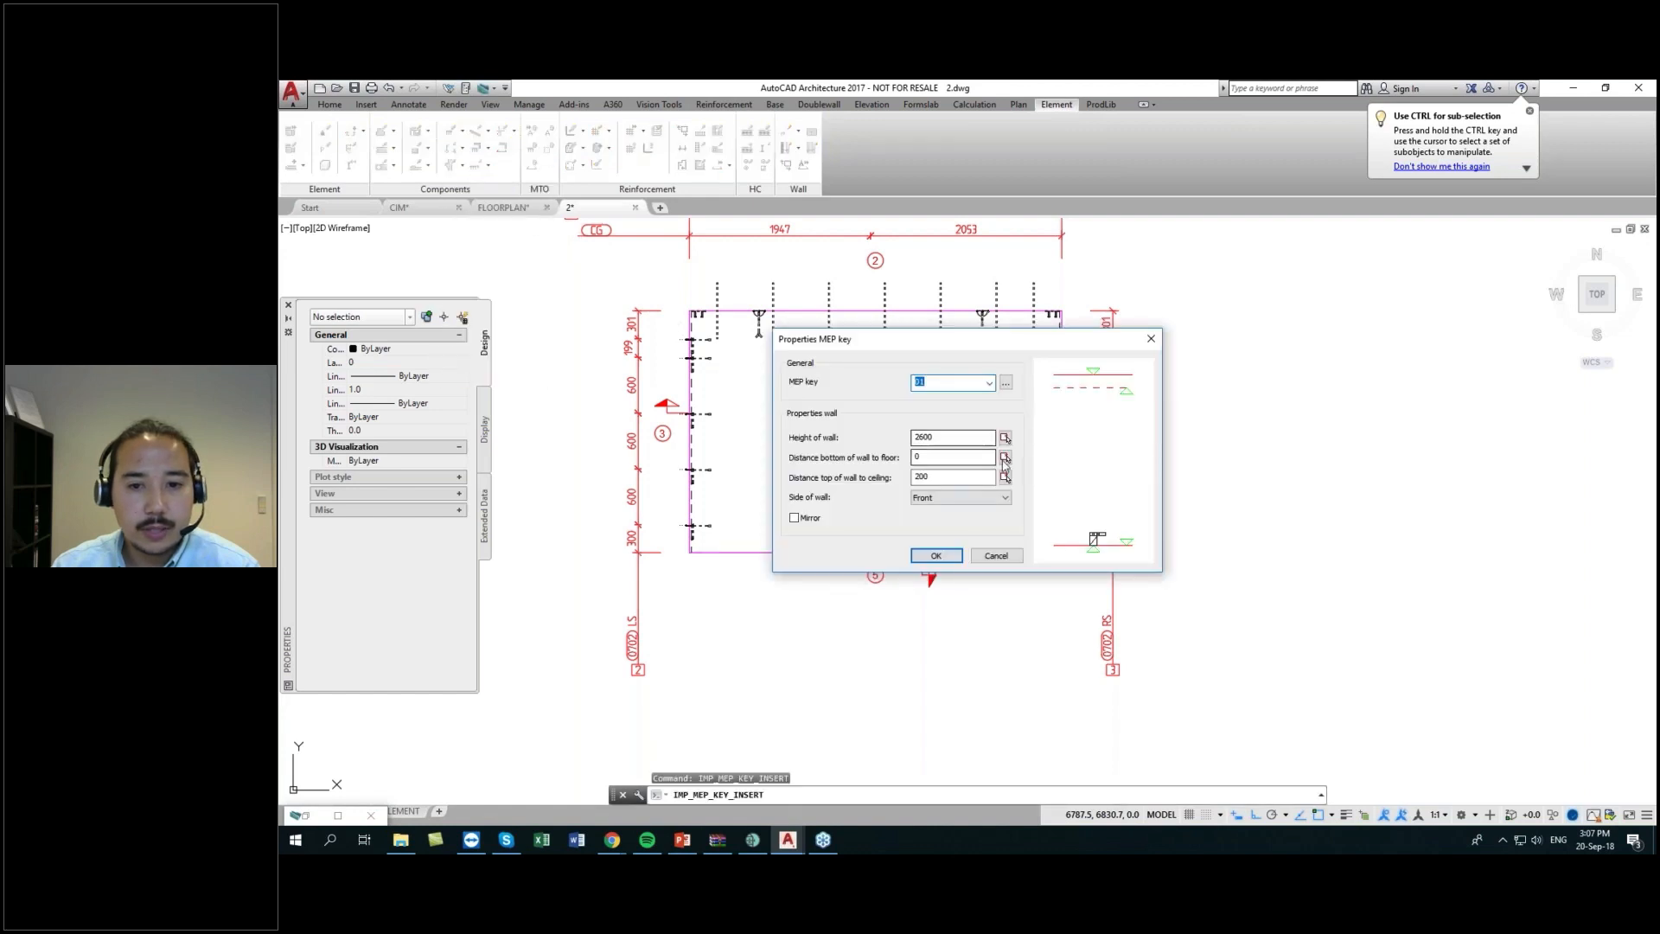
{"action": "left_click", "coordinate": [989, 382]}
{"action": "left_click_drag", "start_coordinate": [1304, 430], "coordinate": [1305, 529]}
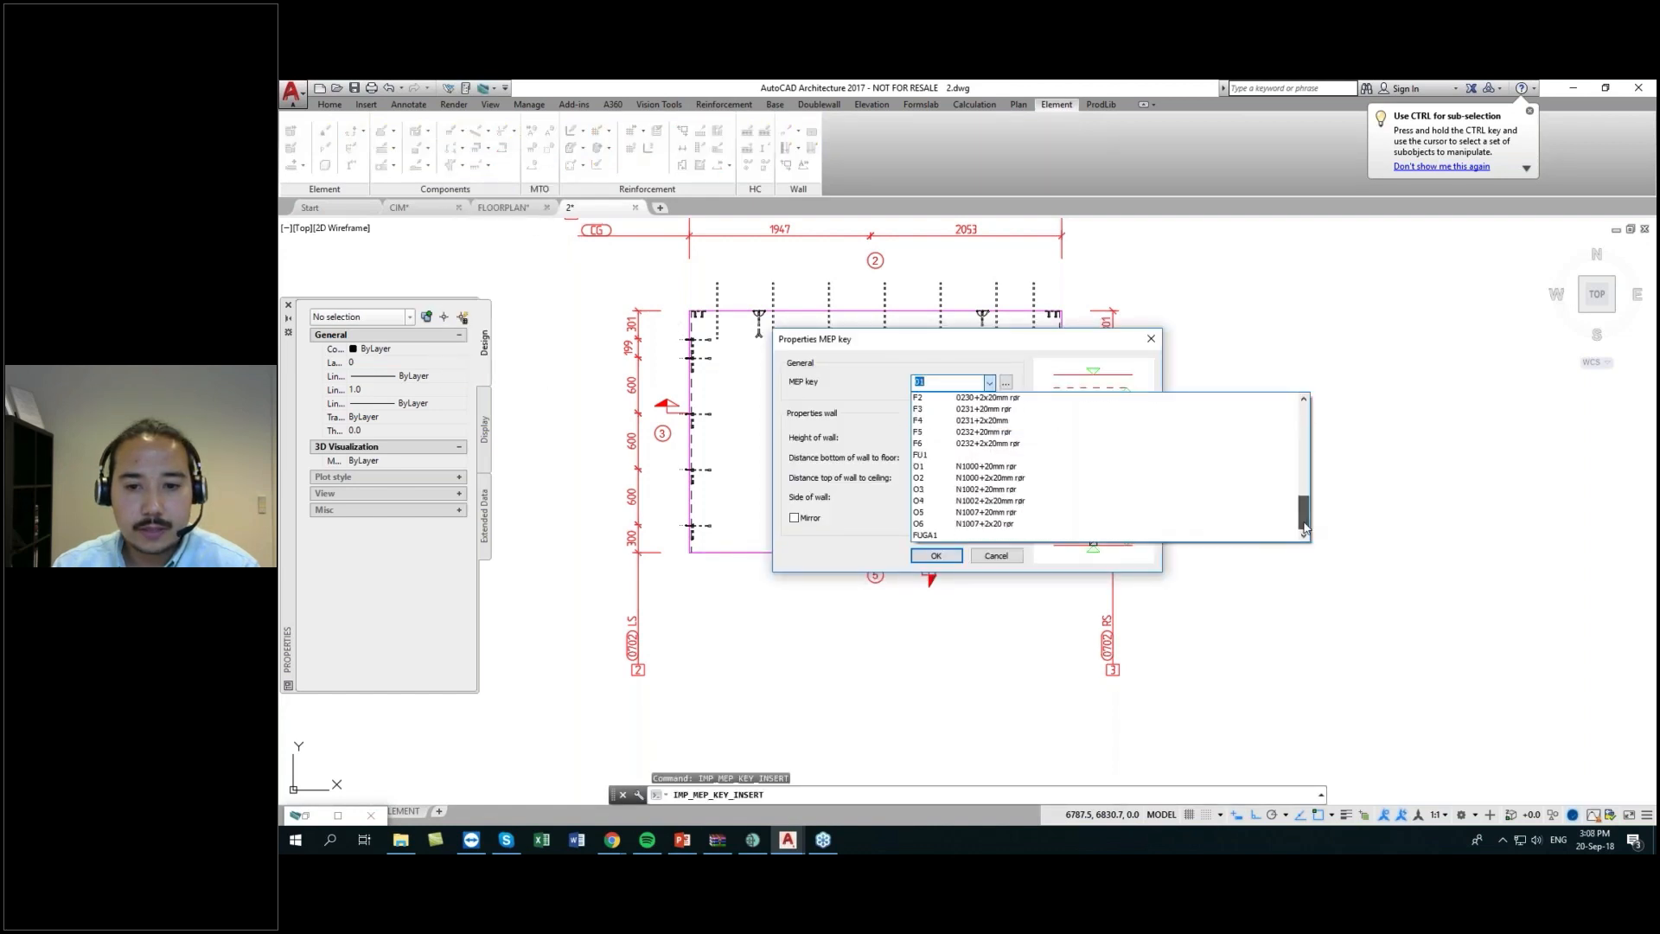
{"action": "left_click", "coordinate": [940, 536]}
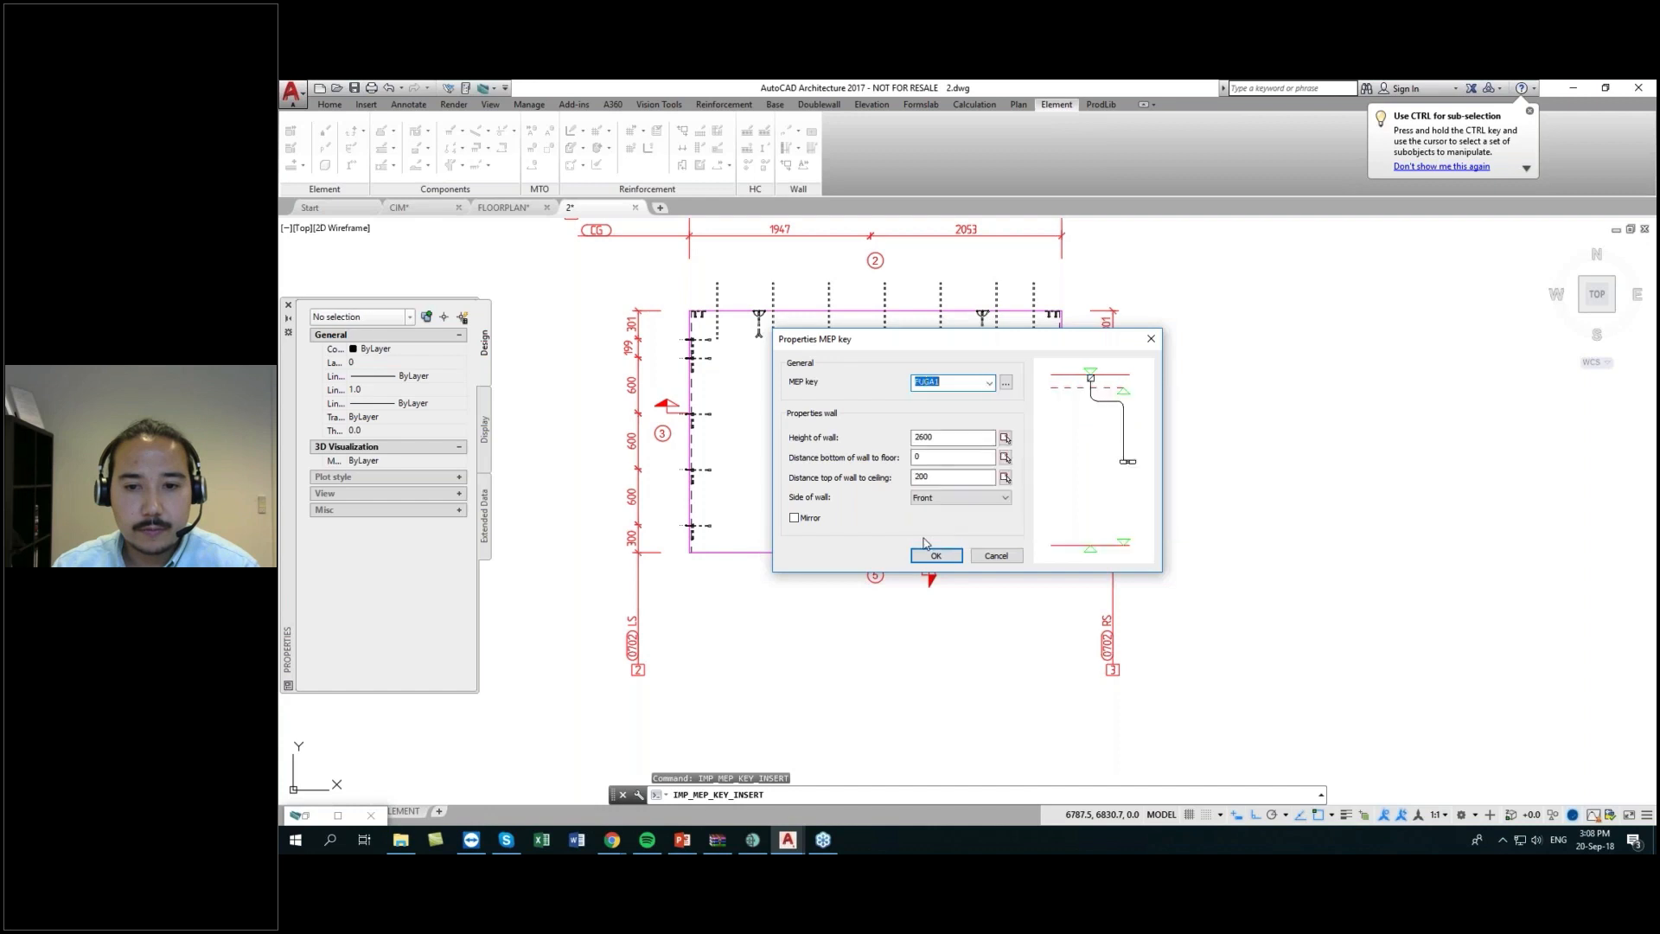
{"action": "left_click", "coordinate": [936, 556]}
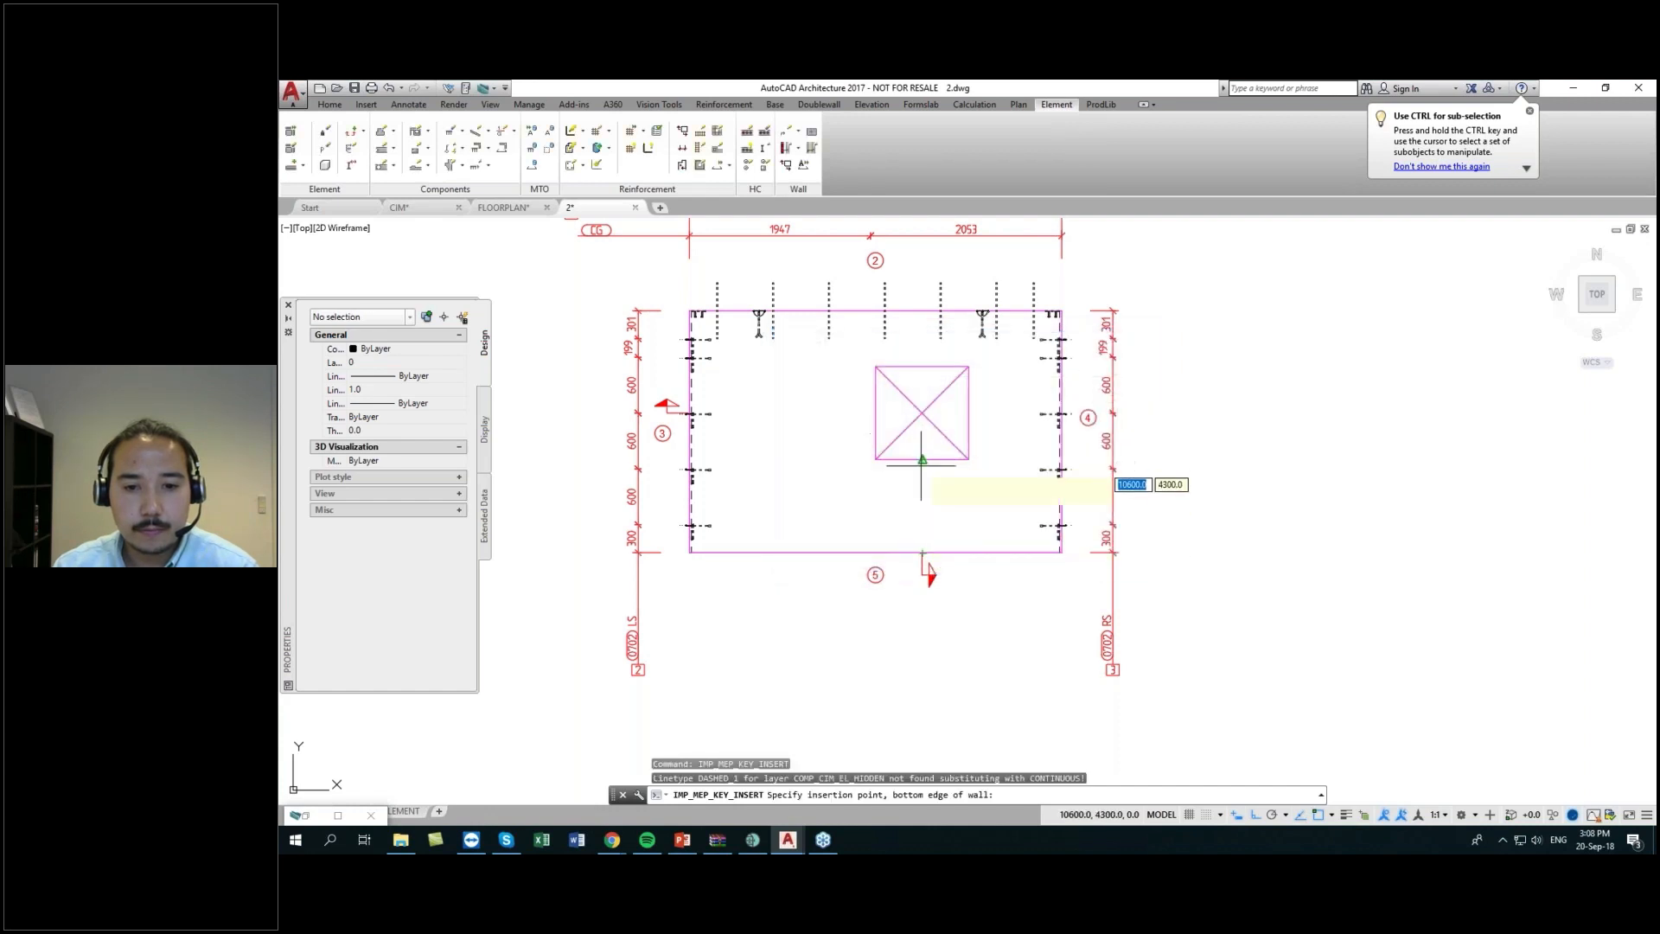
{"action": "left_click", "coordinate": [923, 554]}
- Move the inserted FUGA1 MEP group 100 to the right, clear of the window opening
{"action": "left_click", "coordinate": [970, 350]}
{"action": "left_click", "coordinate": [964, 350]}
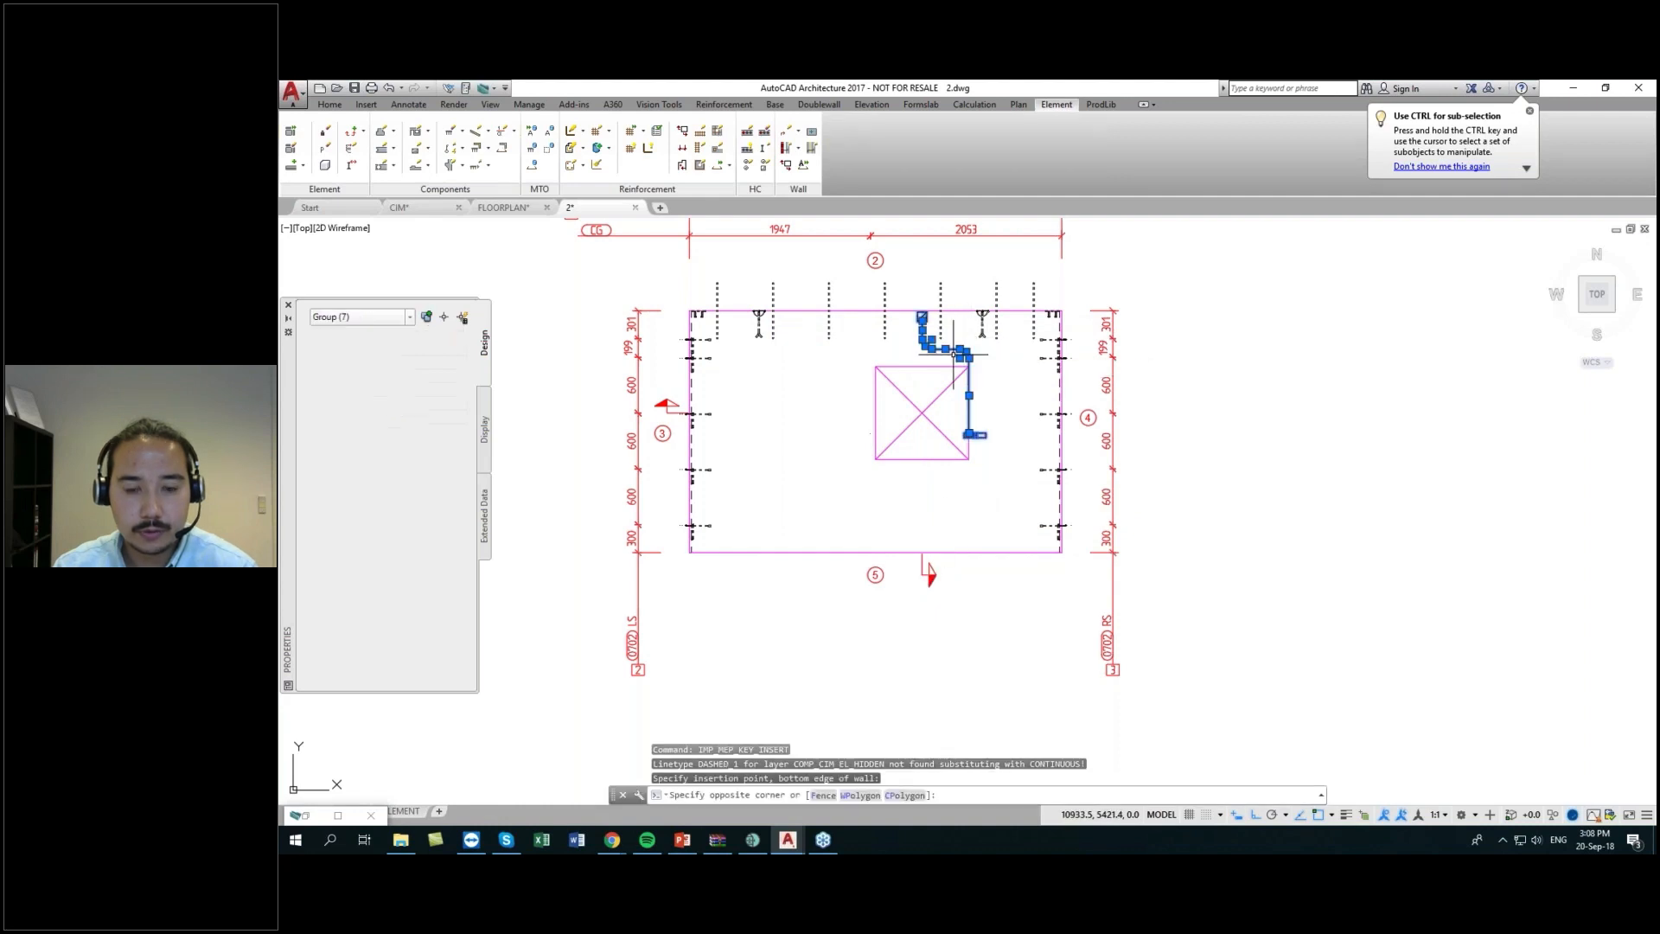
{"action": "type", "text": "m"}
{"action": "key", "text": "Return"}
{"action": "scroll", "coordinate": [952, 472], "scroll_direction": "up", "scroll_amount": 2}
{"action": "left_click", "coordinate": [948, 485]}
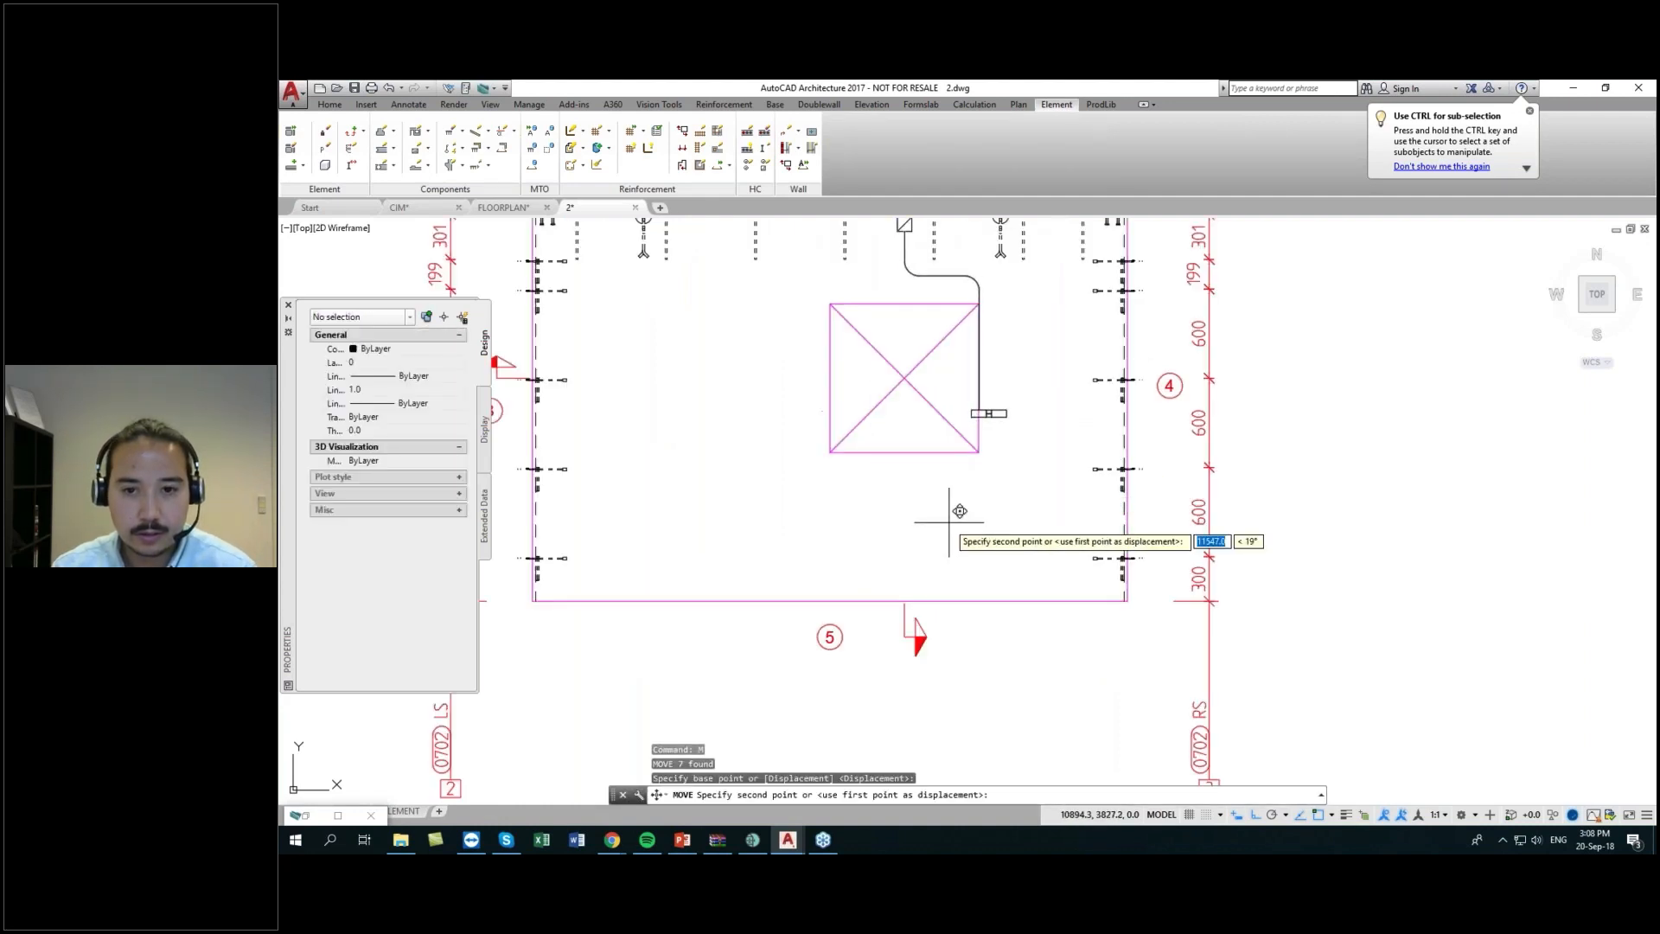
{"action": "key", "text": "Return"}
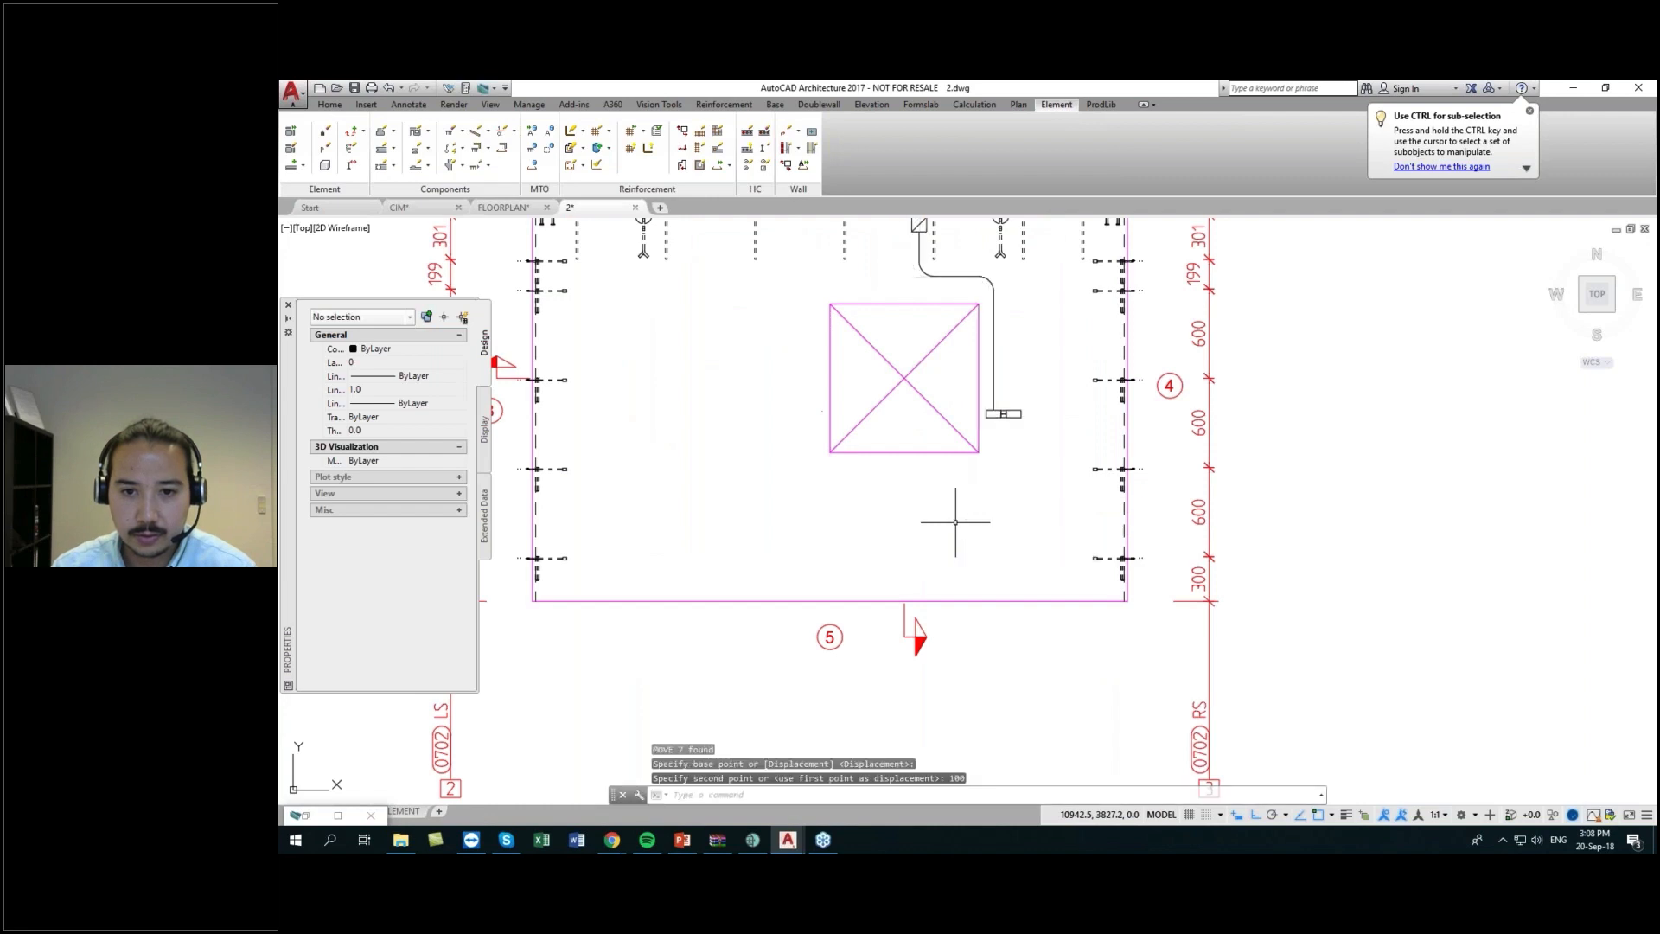
- Switch to the FLOORPLAN drawing and update the wall element with the moved MEP group from its shop drawing
{"action": "scroll", "coordinate": [959, 601], "scroll_direction": "down", "scroll_amount": 2}
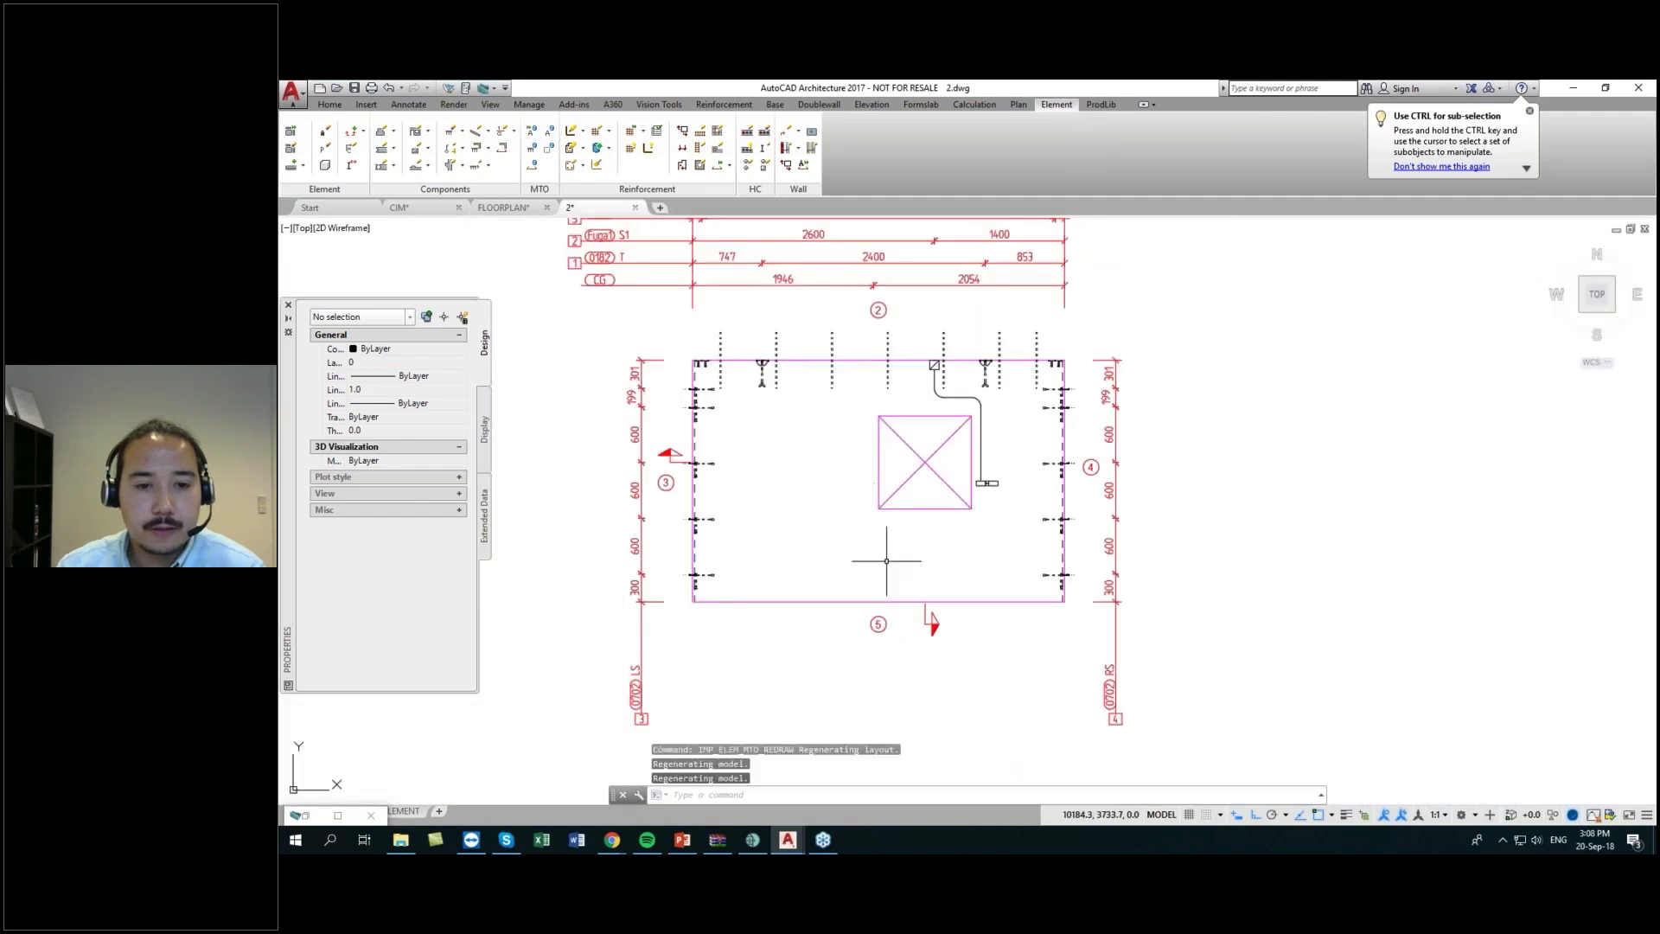
{"action": "left_click", "coordinate": [504, 209]}
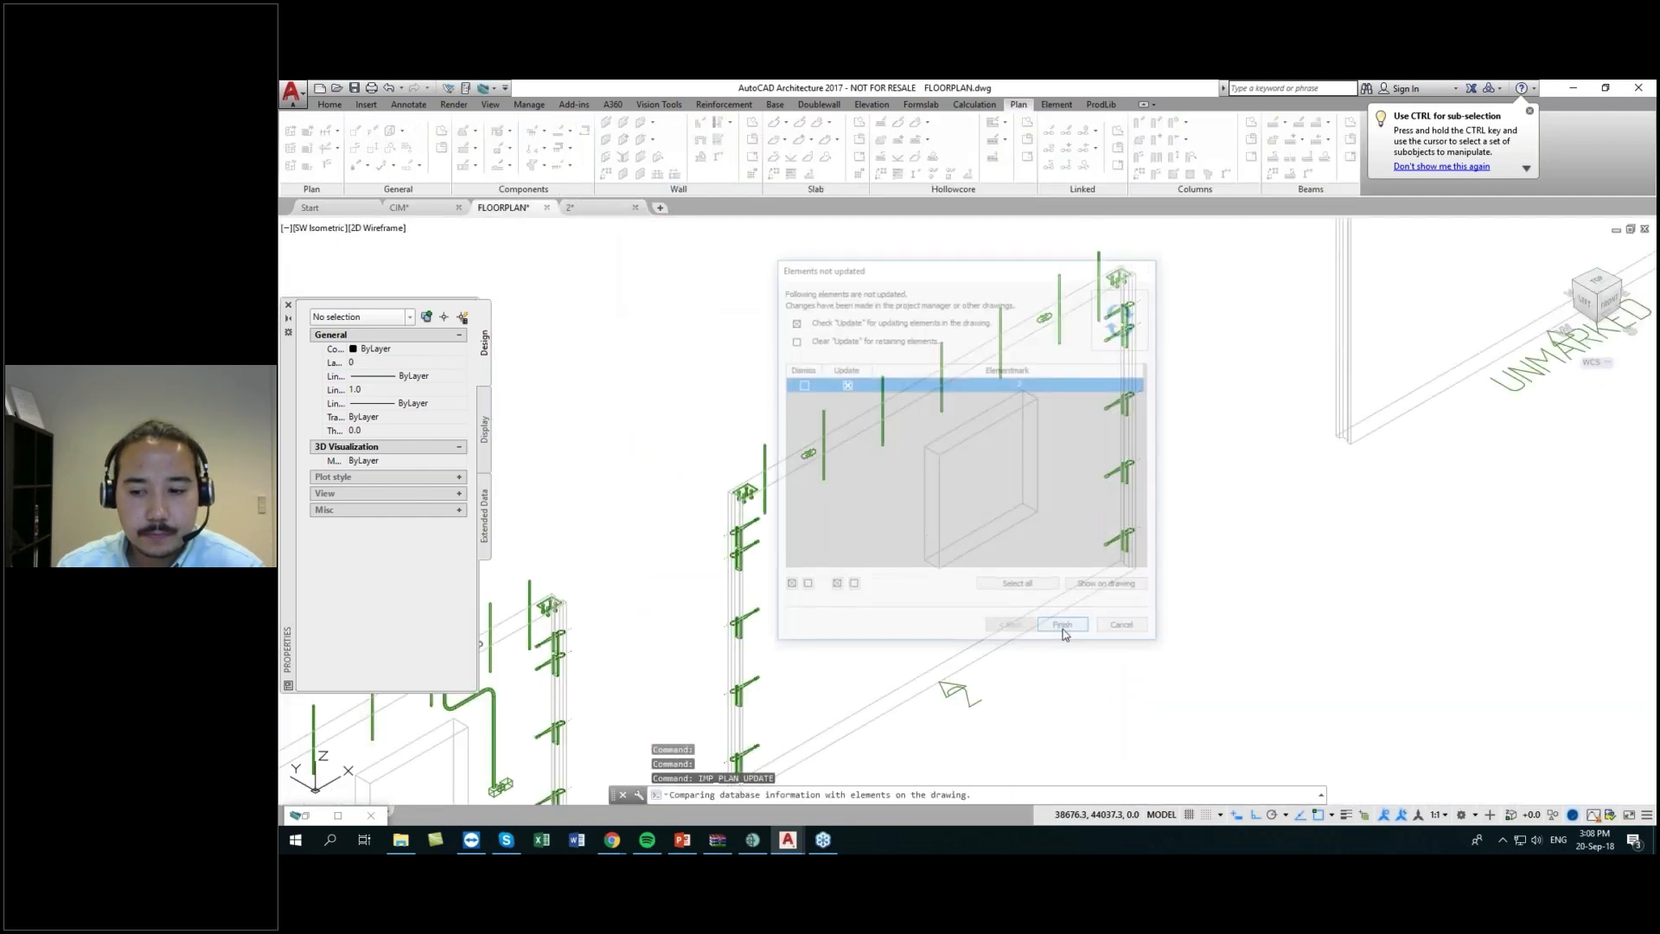
{"action": "left_click", "coordinate": [1062, 625]}
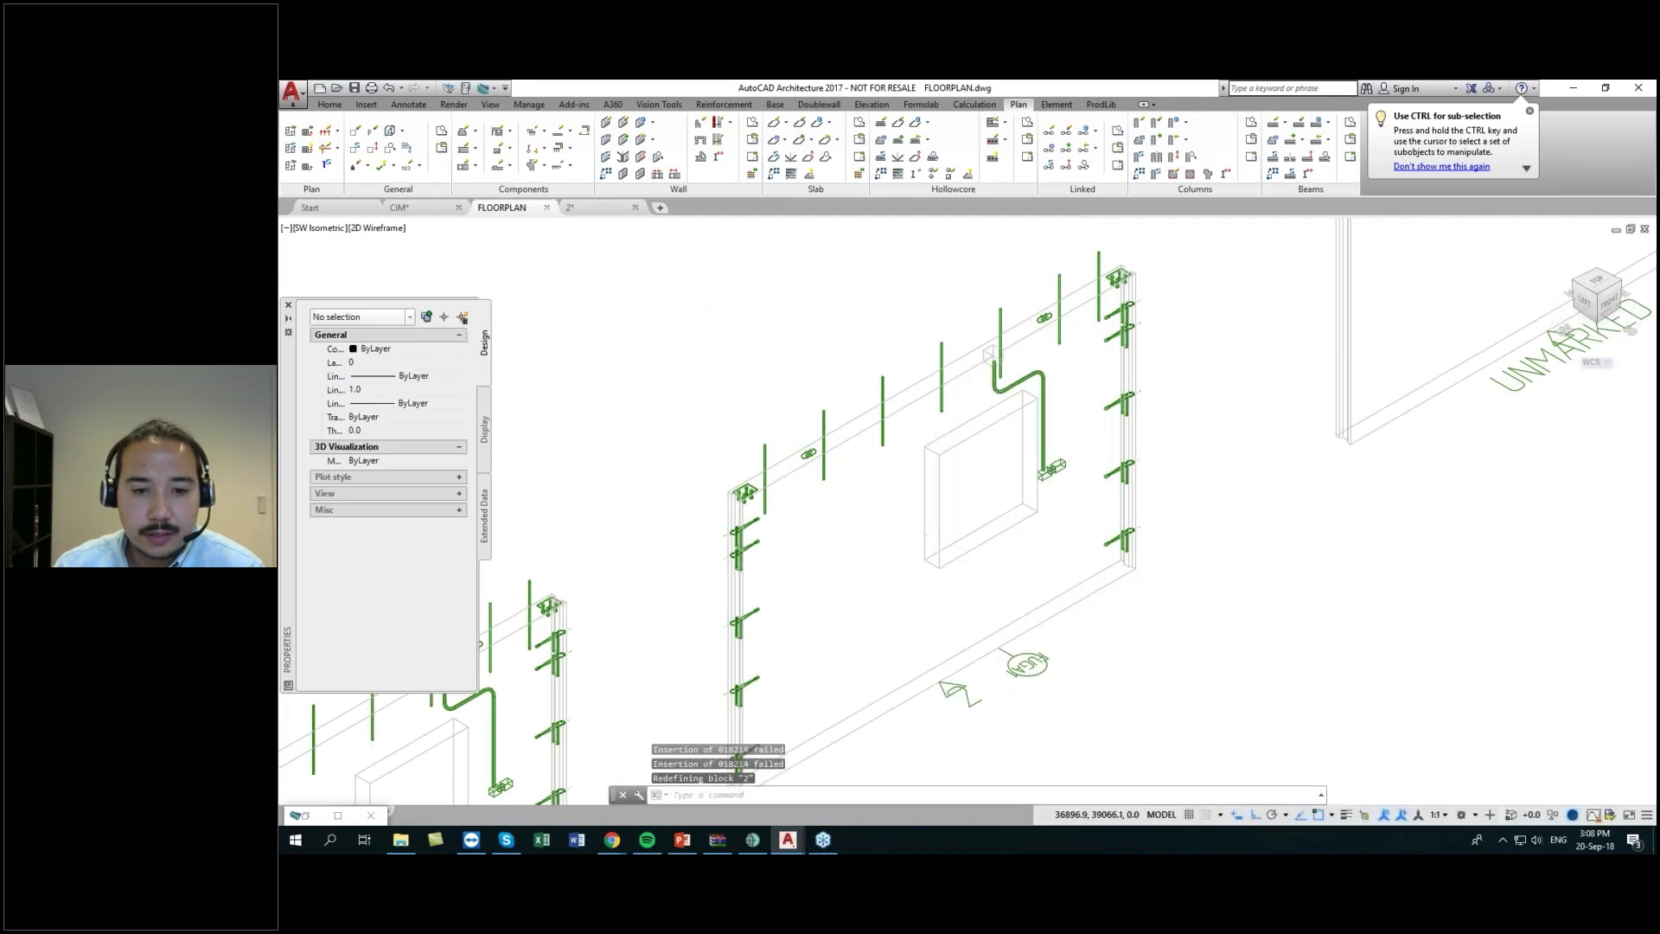
- Examine the updated wall's cast-in materials, corner fastening plates and MEP connection in the isometric floor plan
{"action": "scroll", "coordinate": [923, 593], "scroll_direction": "down", "scroll_amount": 3}
{"action": "middle_click_drag", "start_coordinate": [913, 633], "coordinate": [998, 501]}
{"action": "middle_click_drag", "start_coordinate": [939, 416], "coordinate": [883, 470]}
{"action": "scroll", "coordinate": [836, 448], "scroll_direction": "up", "scroll_amount": 3}
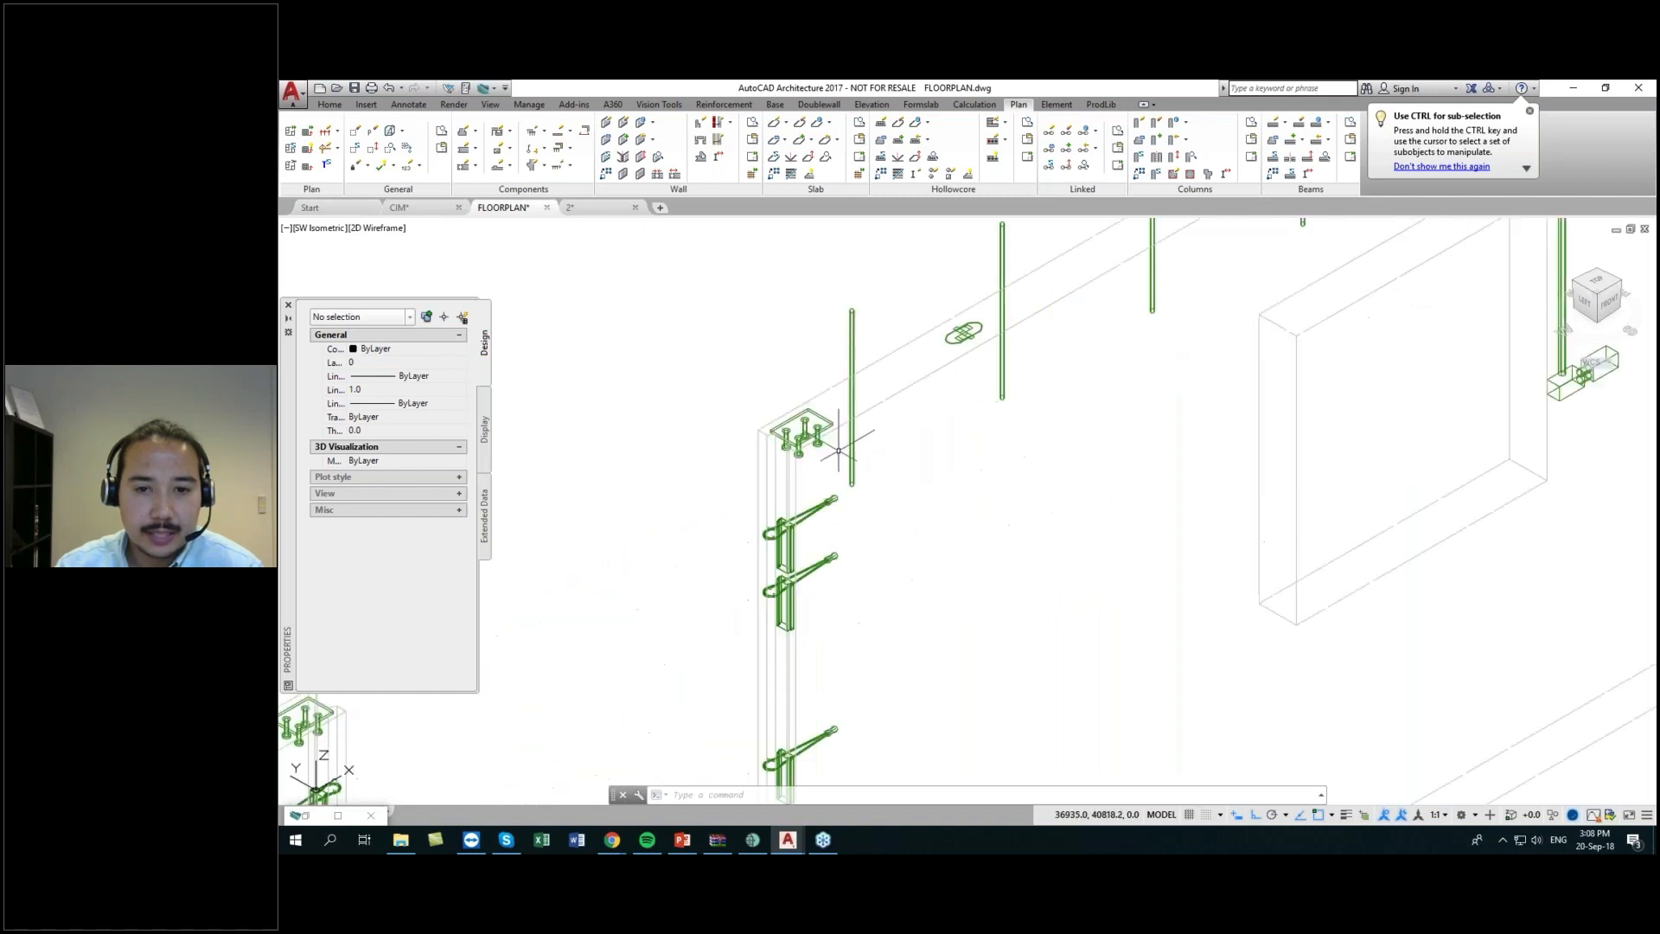
{"action": "scroll", "coordinate": [823, 406], "scroll_direction": "down", "scroll_amount": 1}
{"action": "middle_click_drag", "start_coordinate": [825, 410], "coordinate": [828, 414]}
{"action": "middle_click_drag", "start_coordinate": [1253, 226], "coordinate": [1062, 406]}
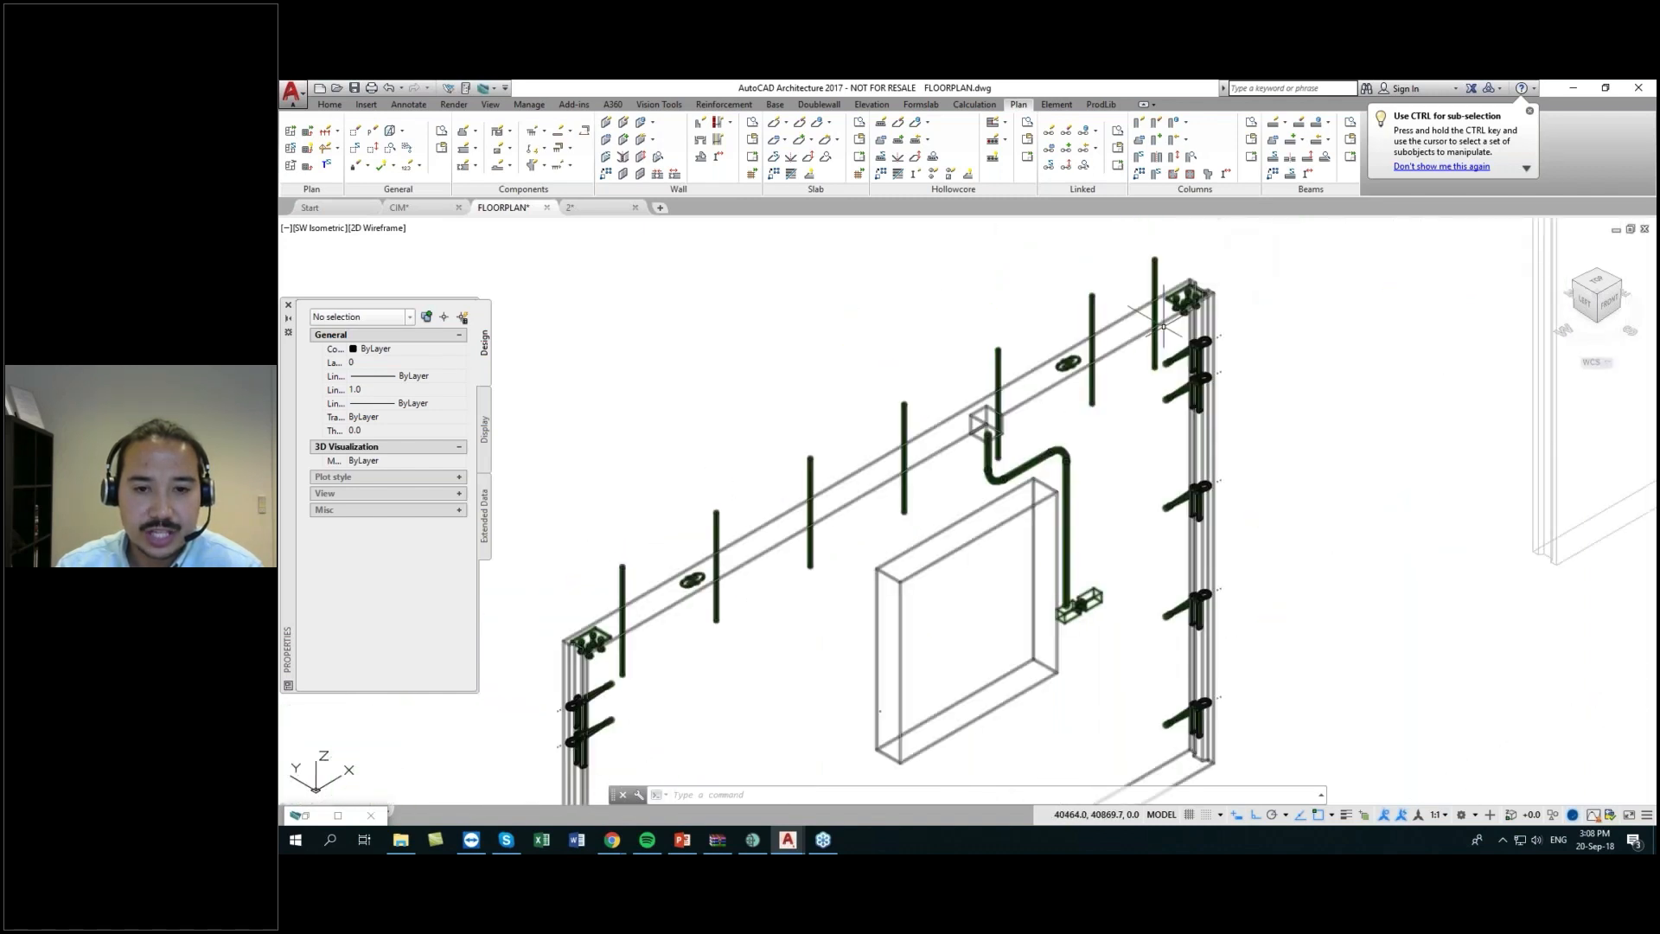
{"action": "scroll", "coordinate": [1033, 500], "scroll_direction": "down", "scroll_amount": 1}
{"action": "middle_click_drag", "start_coordinate": [875, 575], "coordinate": [926, 505]}
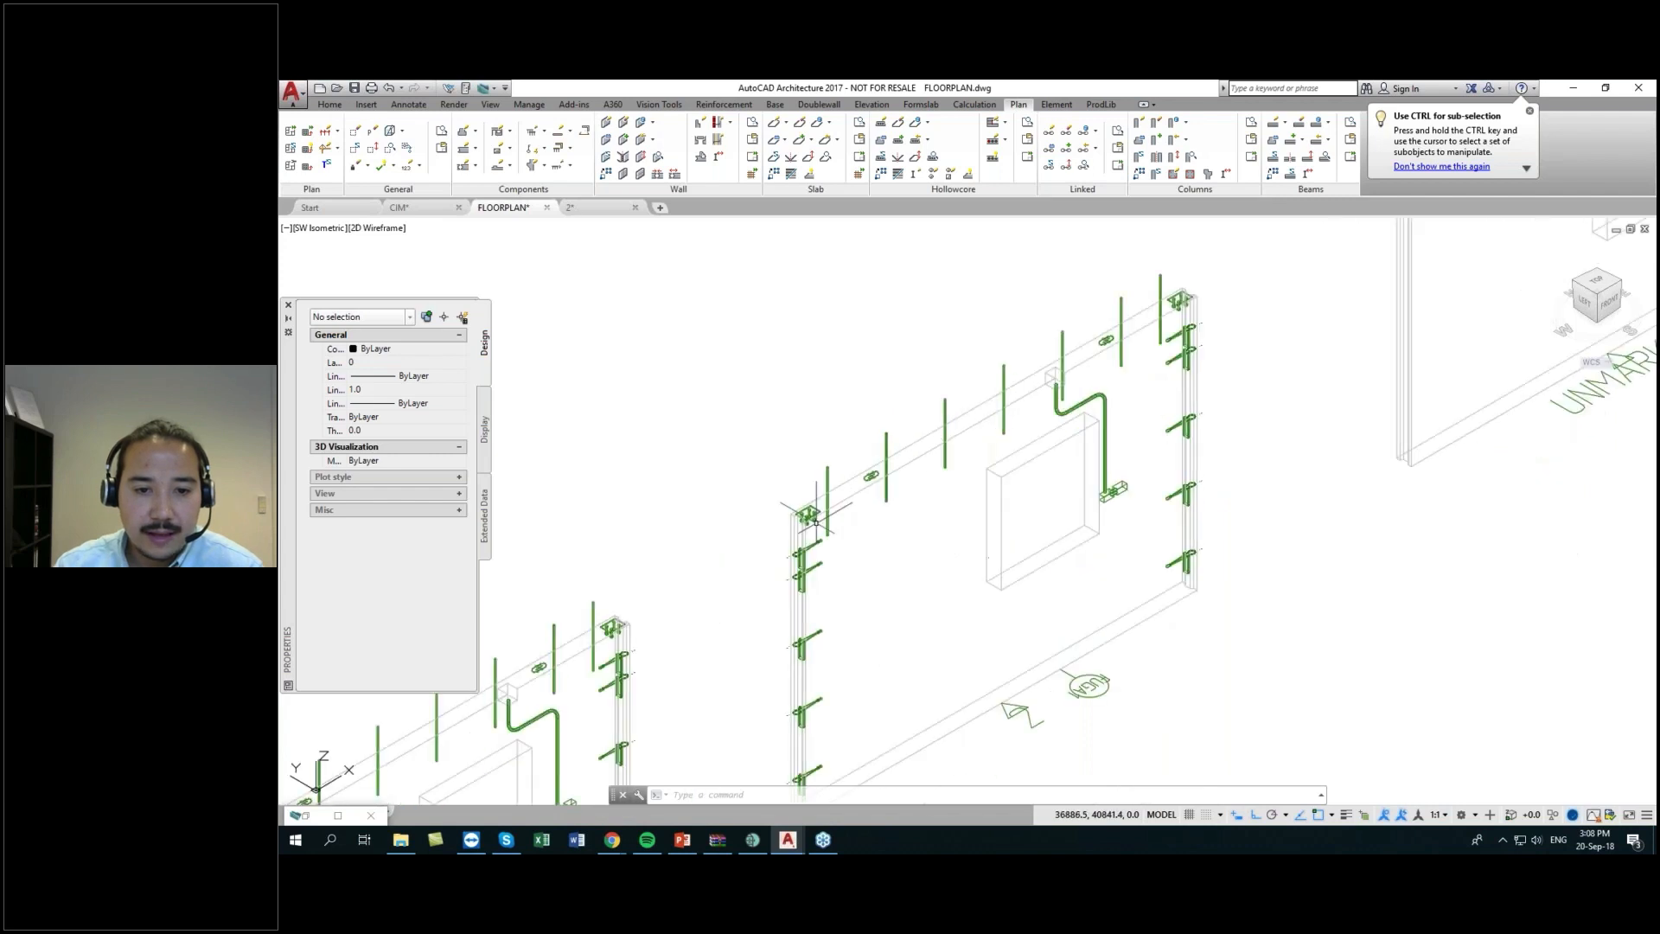
{"action": "scroll", "coordinate": [817, 517], "scroll_direction": "up", "scroll_amount": 2}
{"action": "scroll", "coordinate": [874, 584], "scroll_direction": "down", "scroll_amount": 2}
{"action": "mouse_move", "coordinate": [875, 583]}
{"action": "middle_mouse_down"}
{"action": "mouse_move", "coordinate": [838, 465]}
{"action": "mouse_move", "coordinate": [863, 471]}
{"action": "mouse_move", "coordinate": [868, 583]}
{"action": "middle_mouse_up"}
- Switch to the CIM drawing and inspect the 3D solids of the 10x150x100 (0301) fastening plate
{"action": "left_click", "coordinate": [406, 208]}
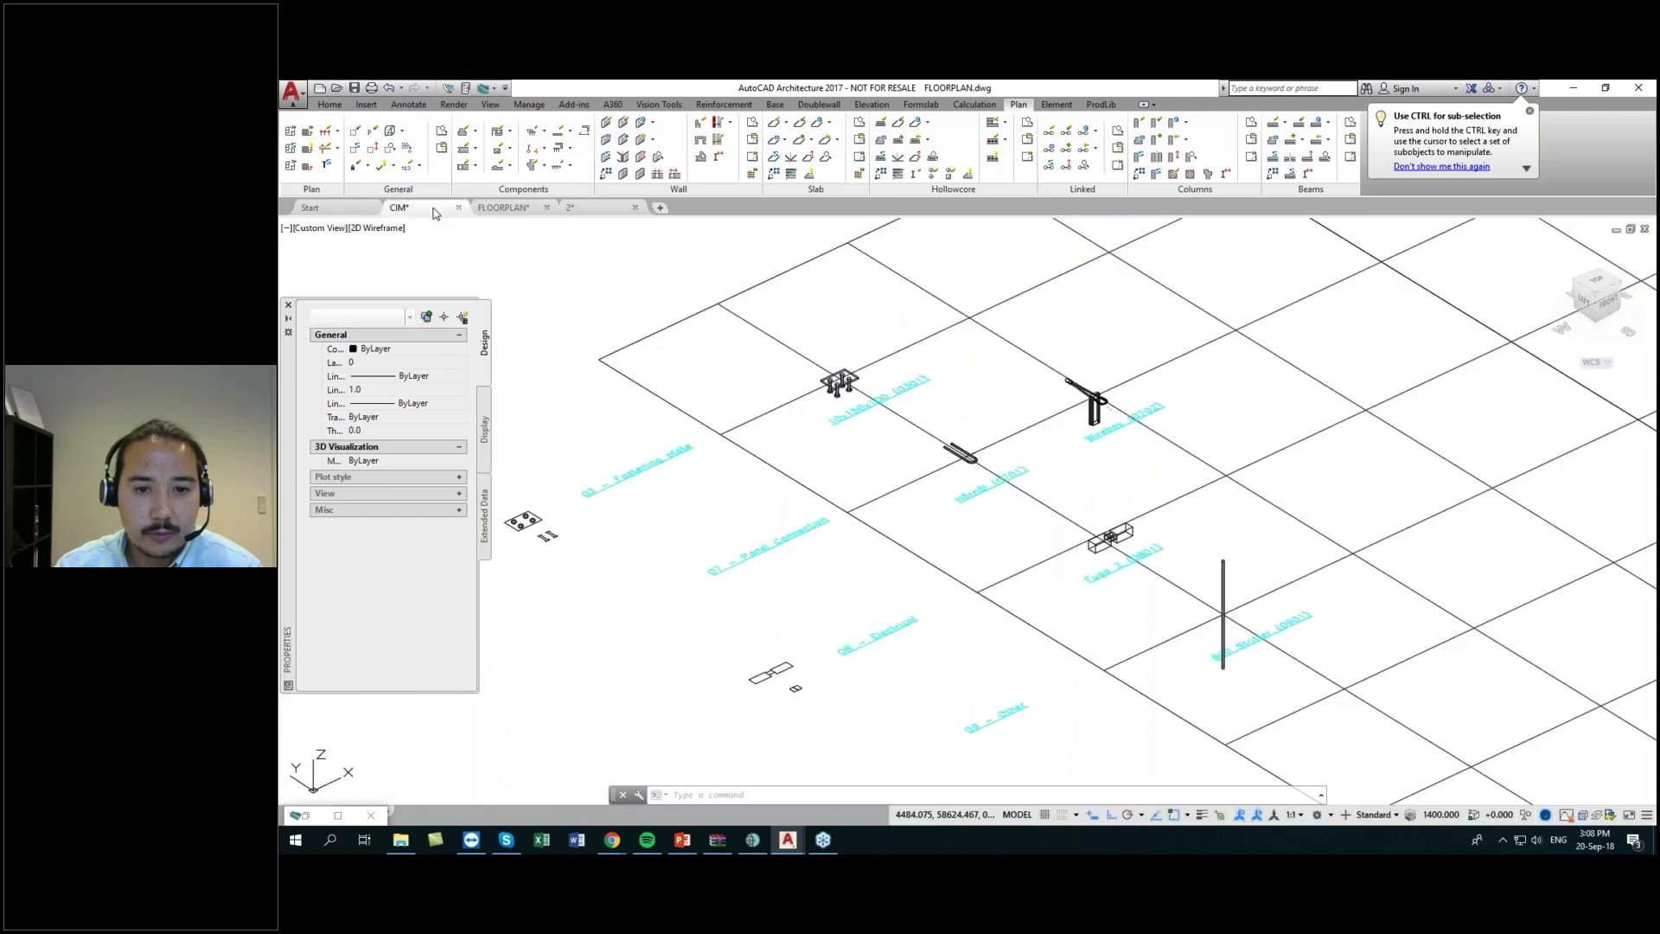
{"action": "scroll", "coordinate": [817, 382], "scroll_direction": "up", "scroll_amount": 5}
{"action": "left_click", "coordinate": [771, 367]}
{"action": "left_click", "coordinate": [945, 474]}
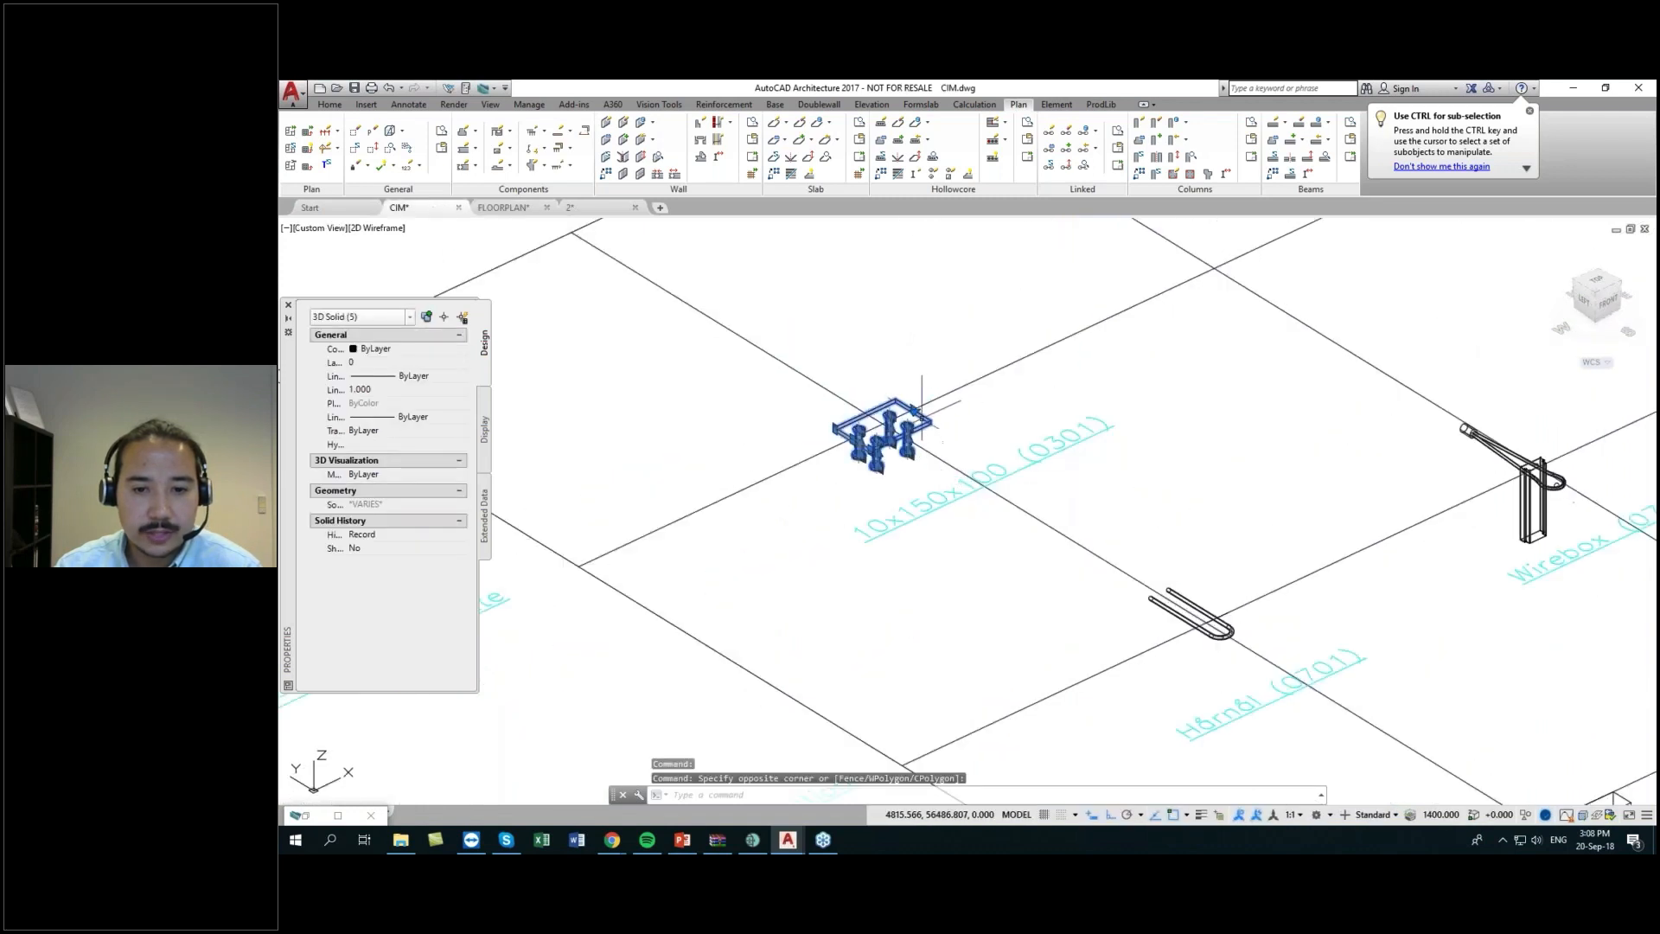
{"action": "key", "text": "Escape"}
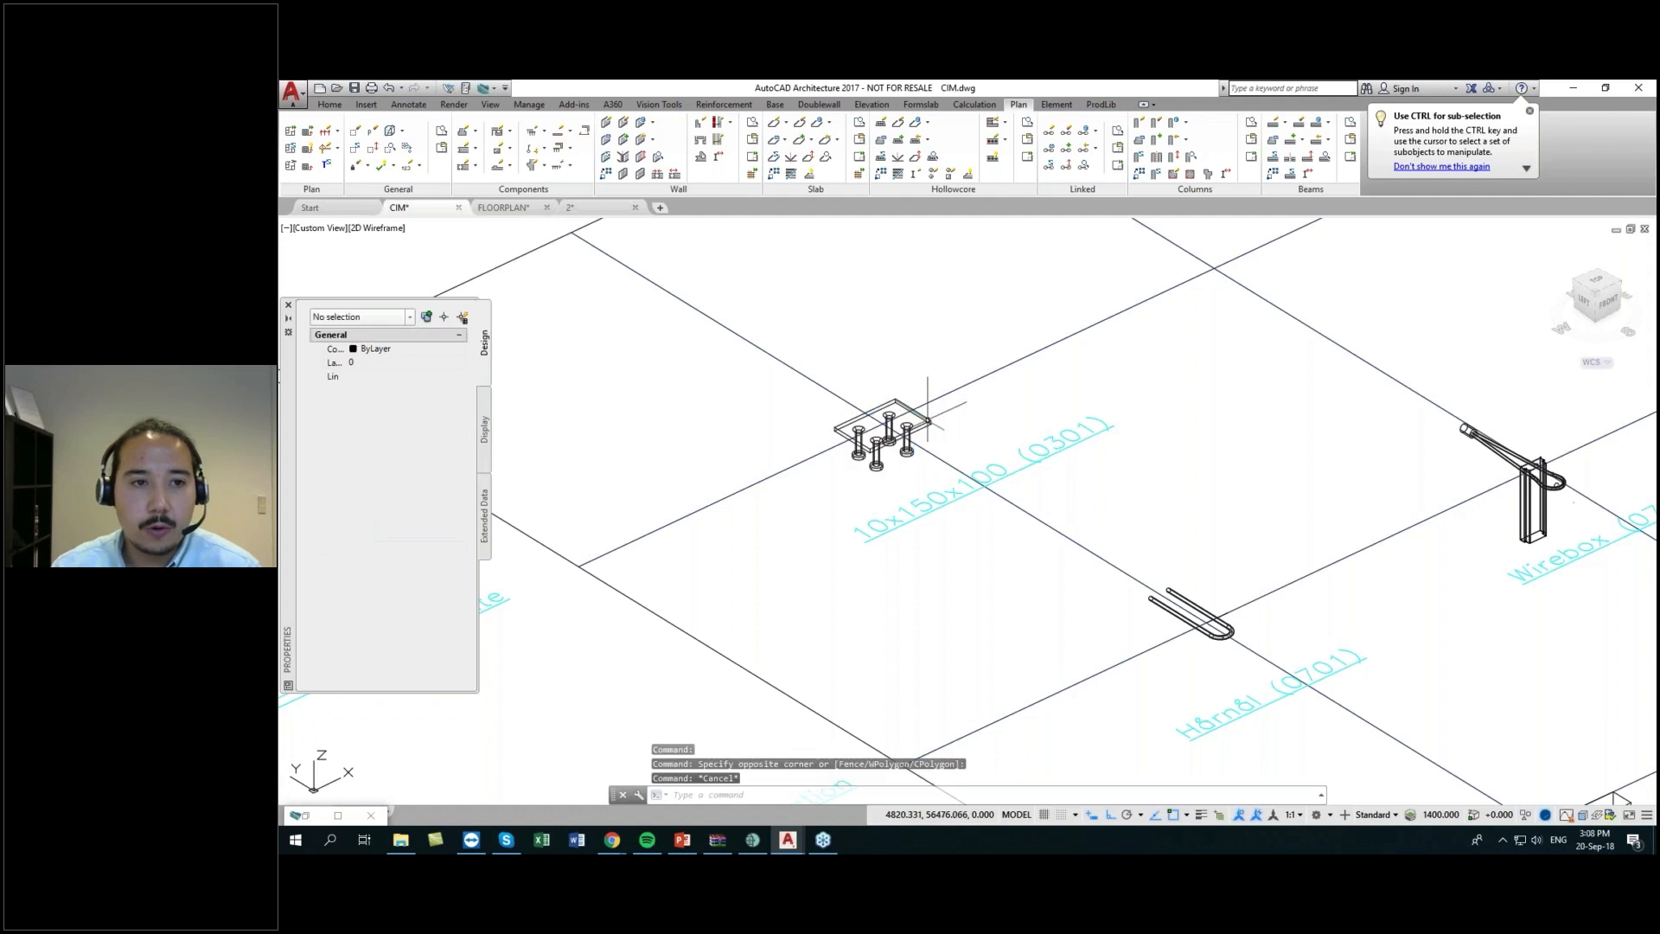
{"action": "scroll", "coordinate": [919, 396], "scroll_direction": "down", "scroll_amount": 3}
- Start a new cast-in material using selection WEB_20_09_18, group 03 Fastening Plate and name 0301
{"action": "left_click", "coordinate": [557, 167]}
{"action": "left_click", "coordinate": [566, 155]}
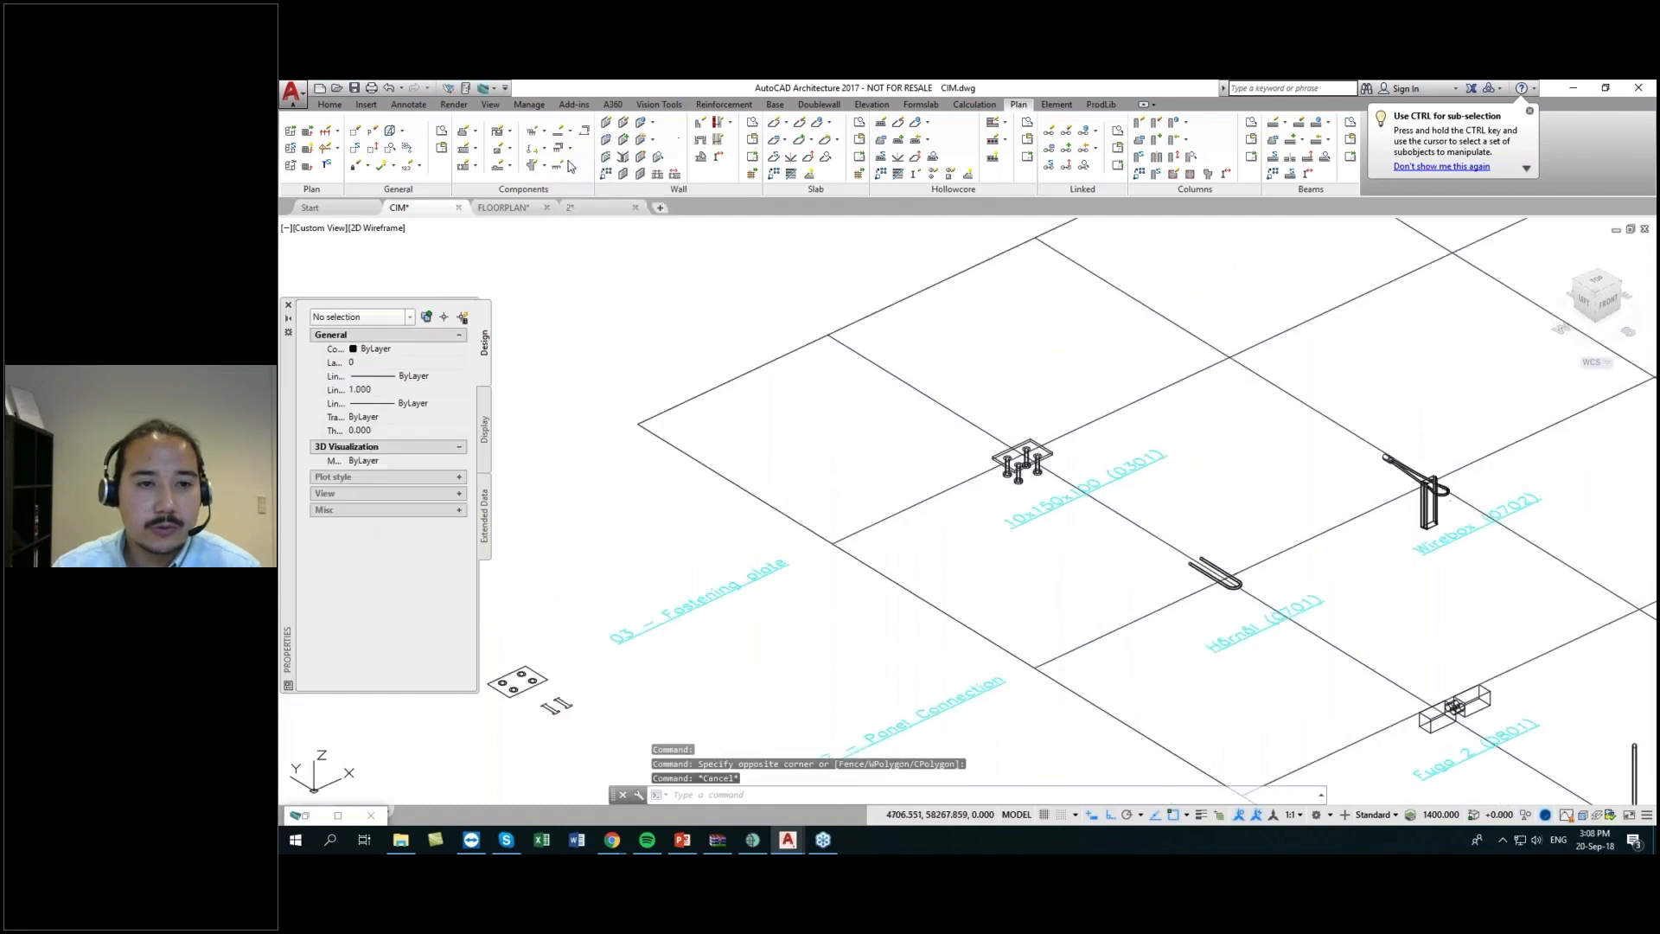
{"action": "left_click", "coordinate": [913, 355]}
{"action": "left_click", "coordinate": [908, 386]}
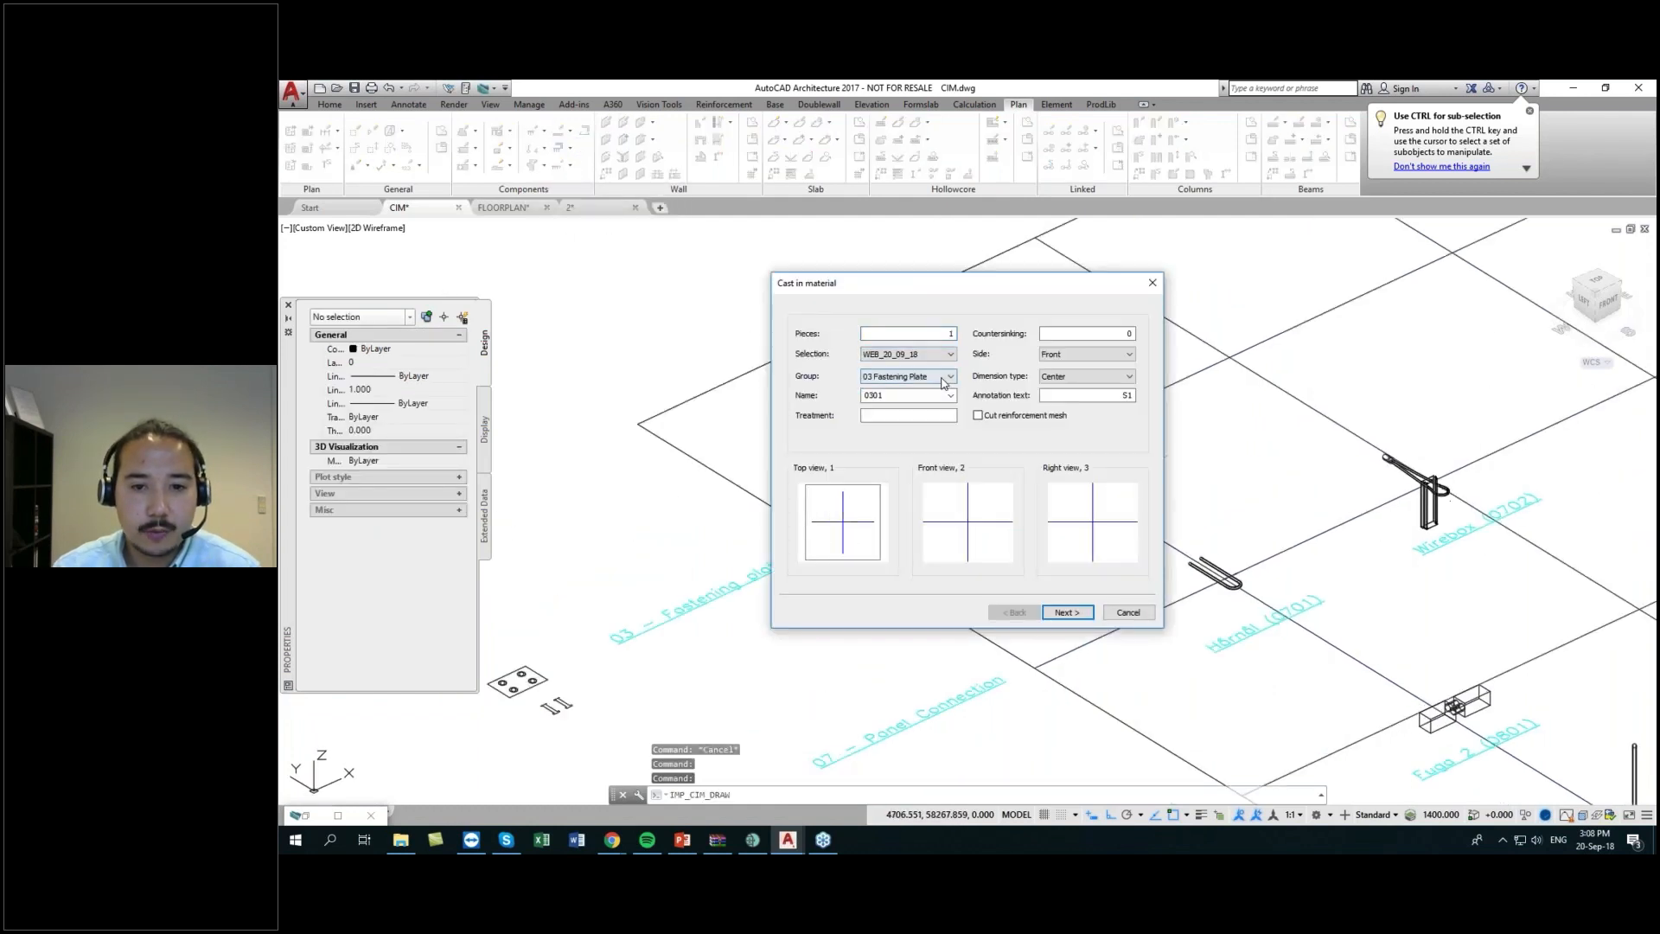
{"action": "left_click", "coordinate": [943, 377]}
{"action": "left_click", "coordinate": [918, 388]}
{"action": "left_click", "coordinate": [950, 396]}
{"action": "left_click", "coordinate": [954, 398]}
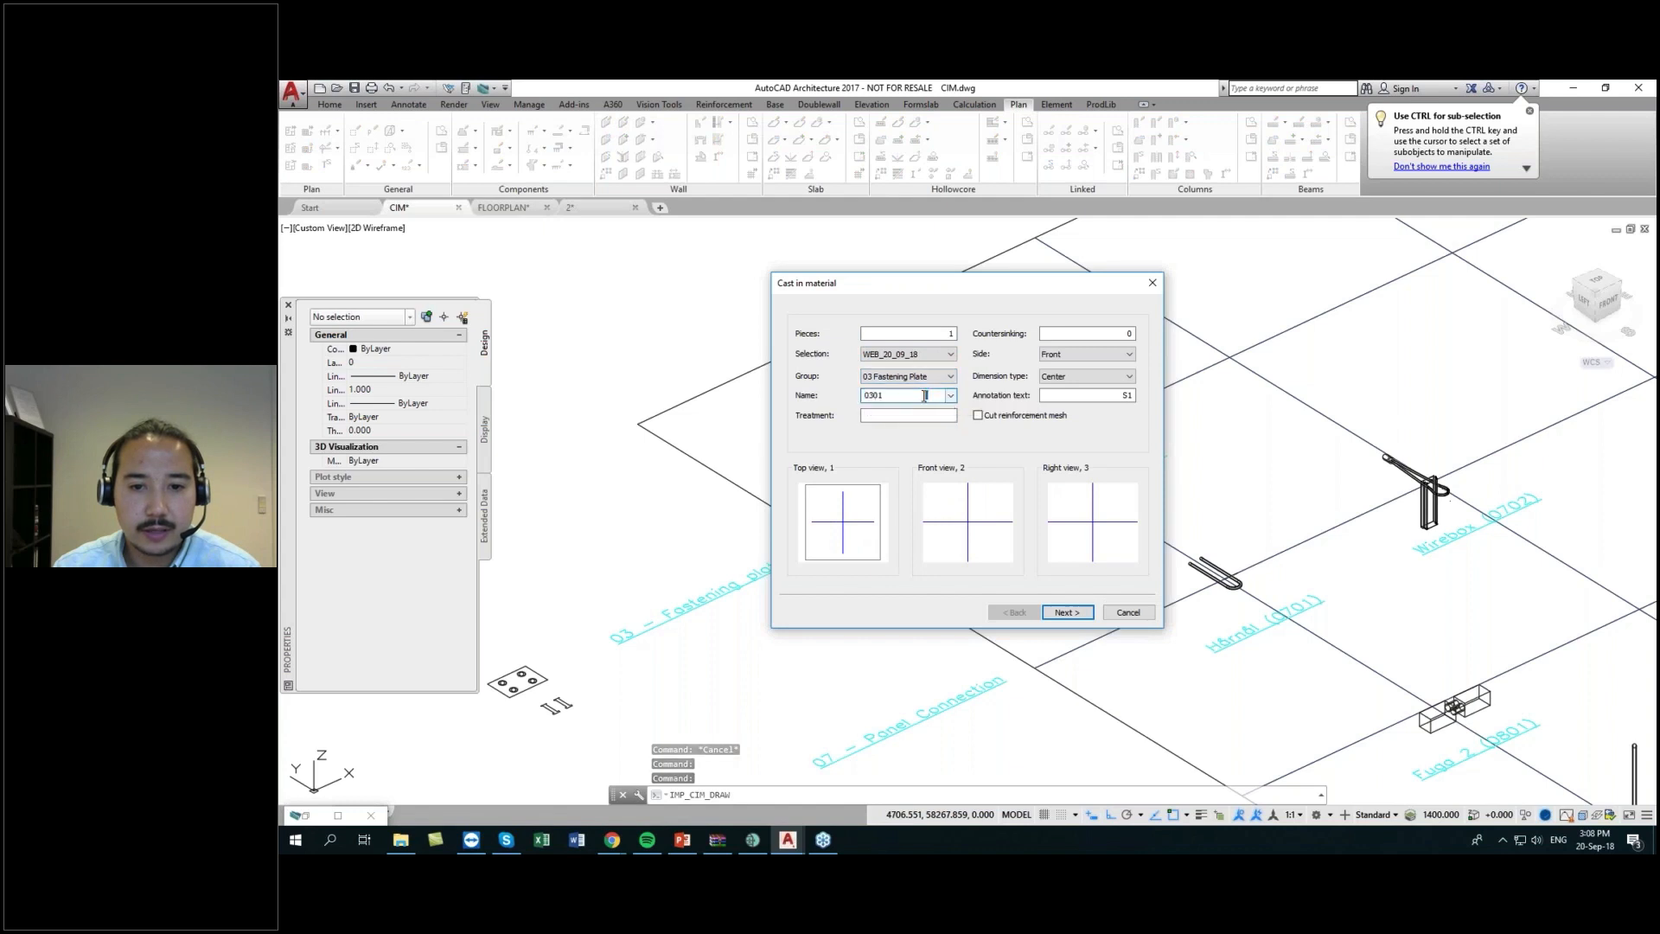
{"action": "left_click", "coordinate": [930, 378]}
{"action": "left_click", "coordinate": [931, 379]}
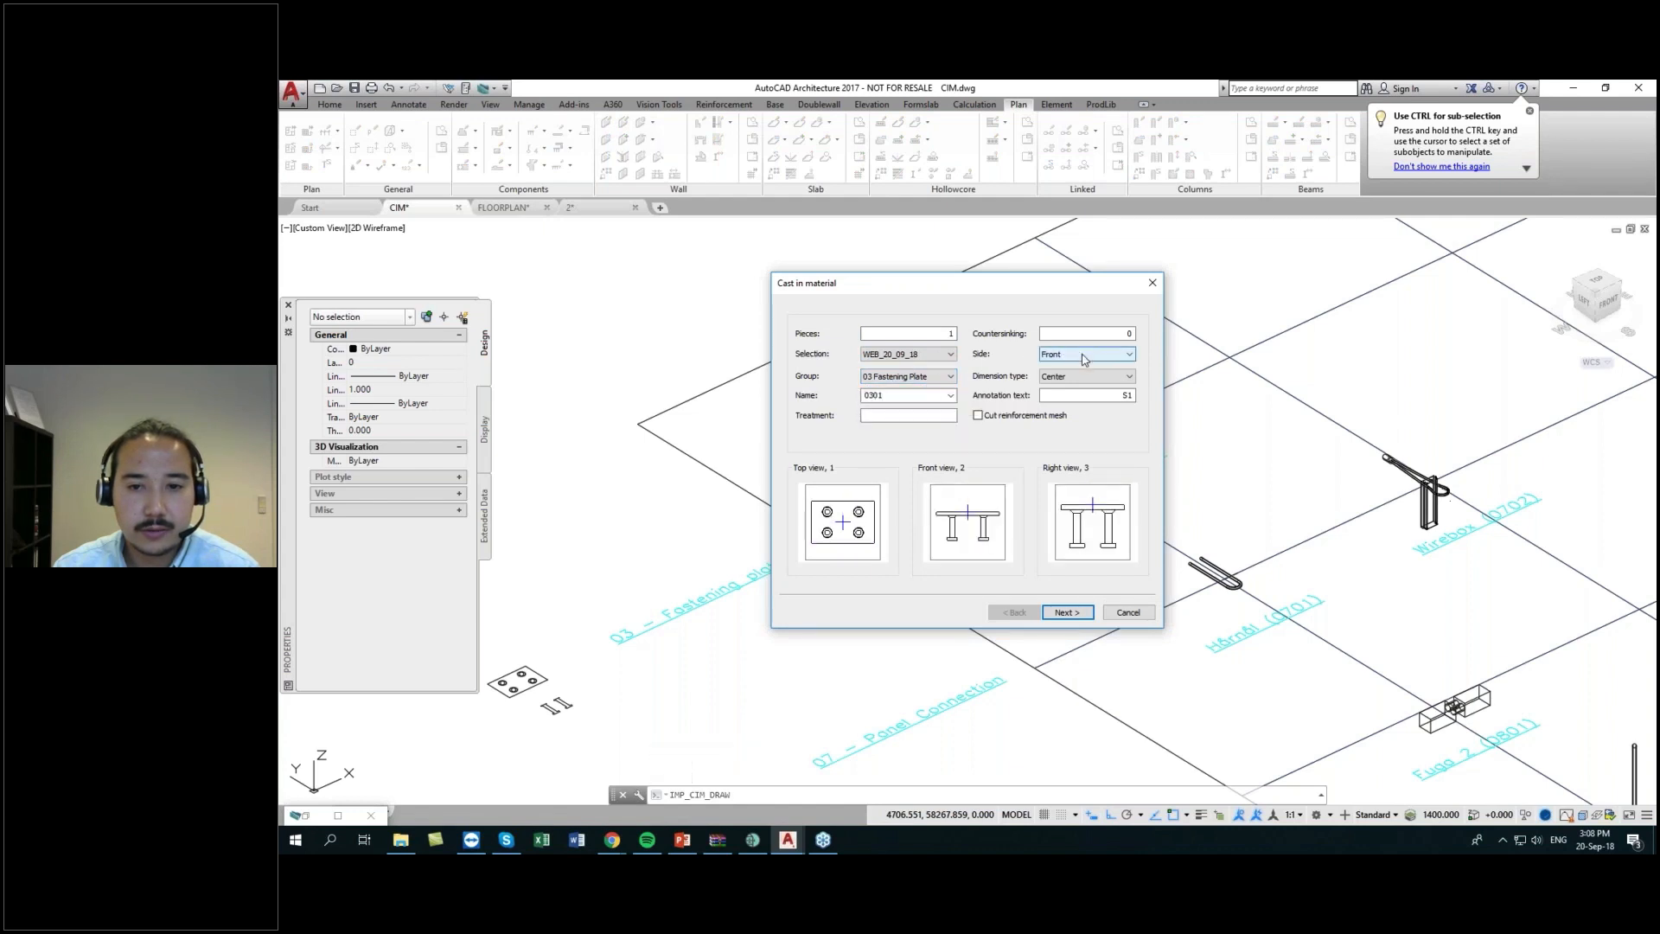
- Set the level of detail to 4 3D for both the floor plan and the shop drawing, and finish the cast-in material settings
{"action": "left_click", "coordinate": [1067, 612]}
{"action": "left_click", "coordinate": [919, 389]}
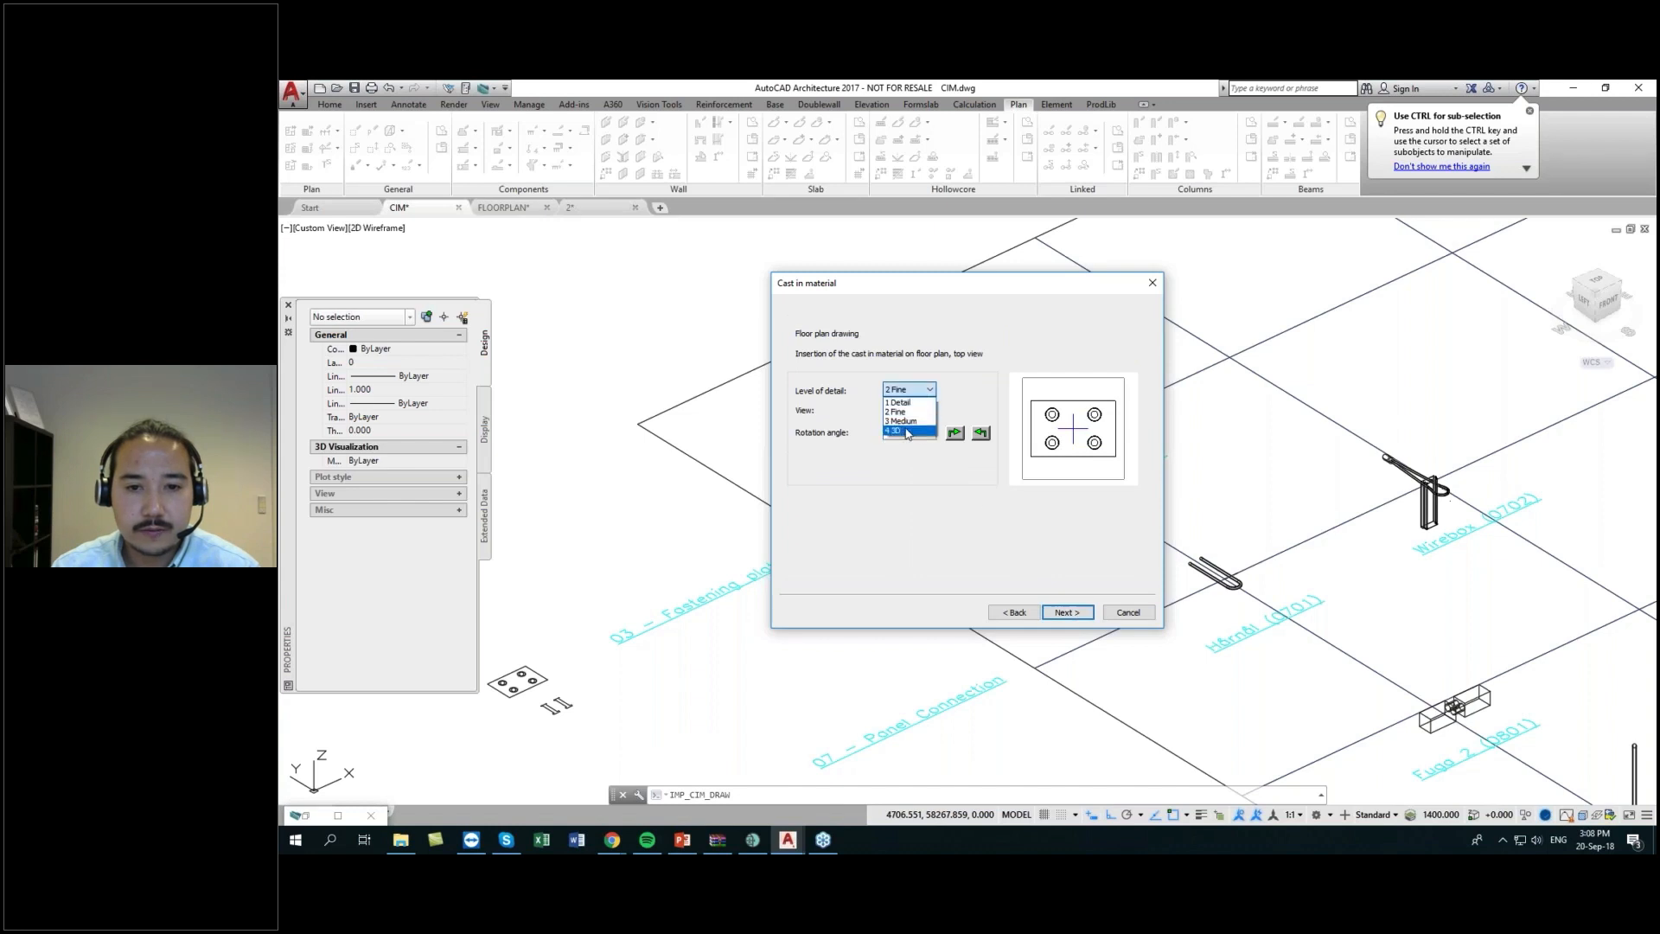
{"action": "left_click", "coordinate": [904, 431]}
{"action": "left_click", "coordinate": [1068, 612]}
{"action": "left_click", "coordinate": [913, 390]}
{"action": "left_click", "coordinate": [915, 431]}
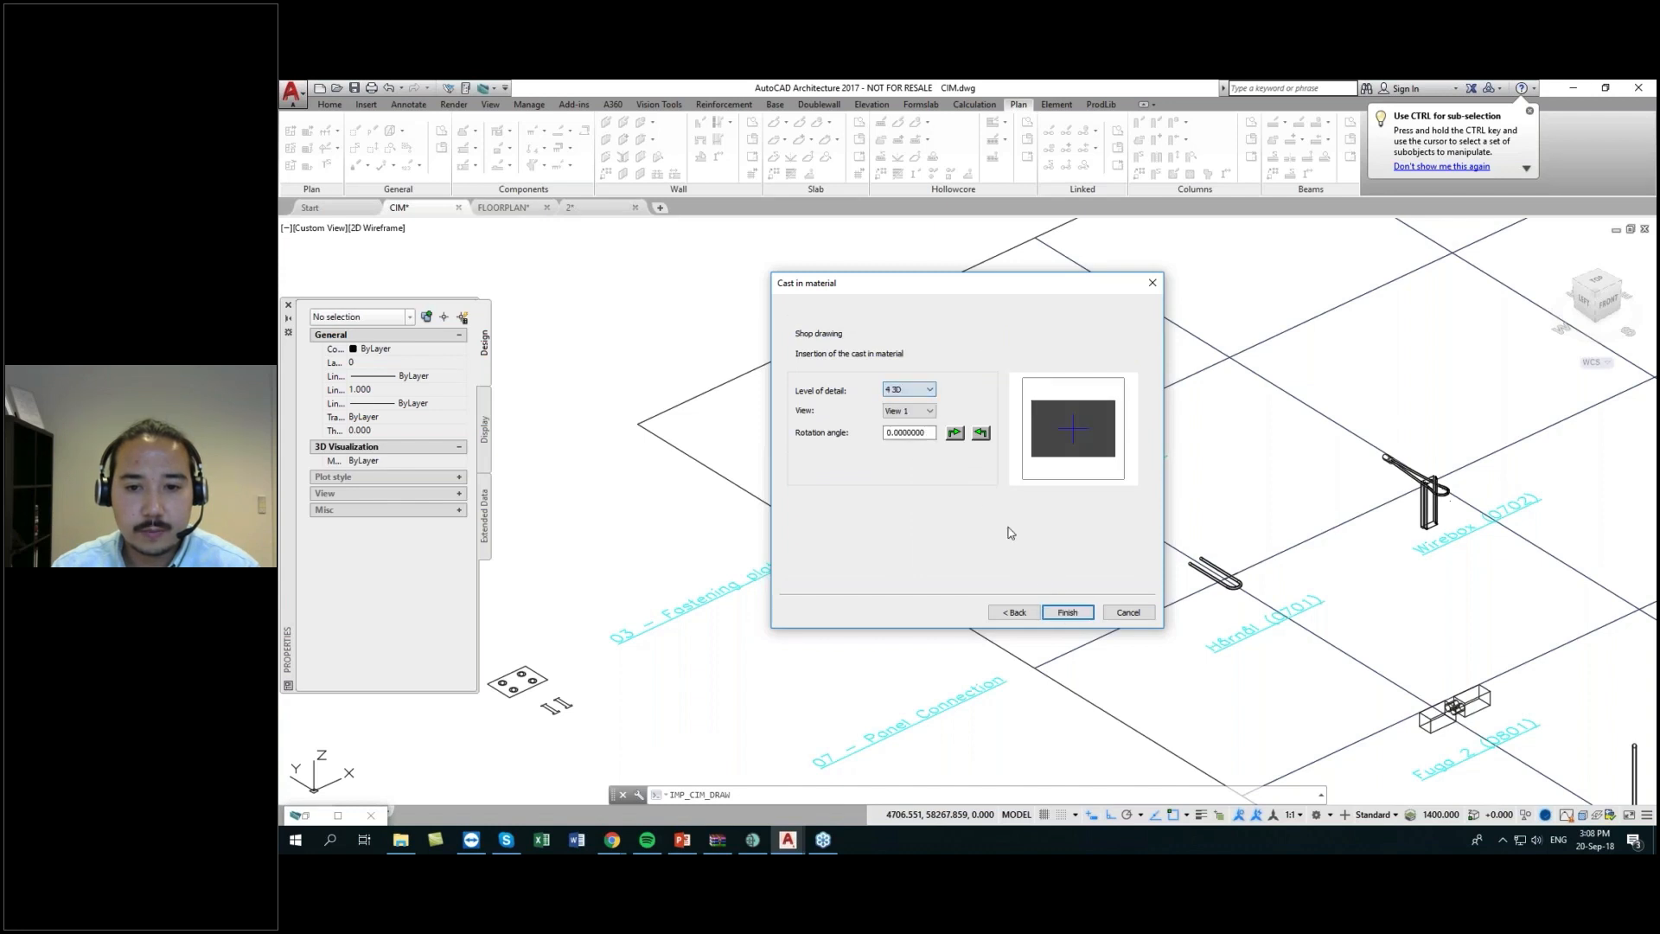
{"action": "left_click", "coordinate": [1070, 612]}
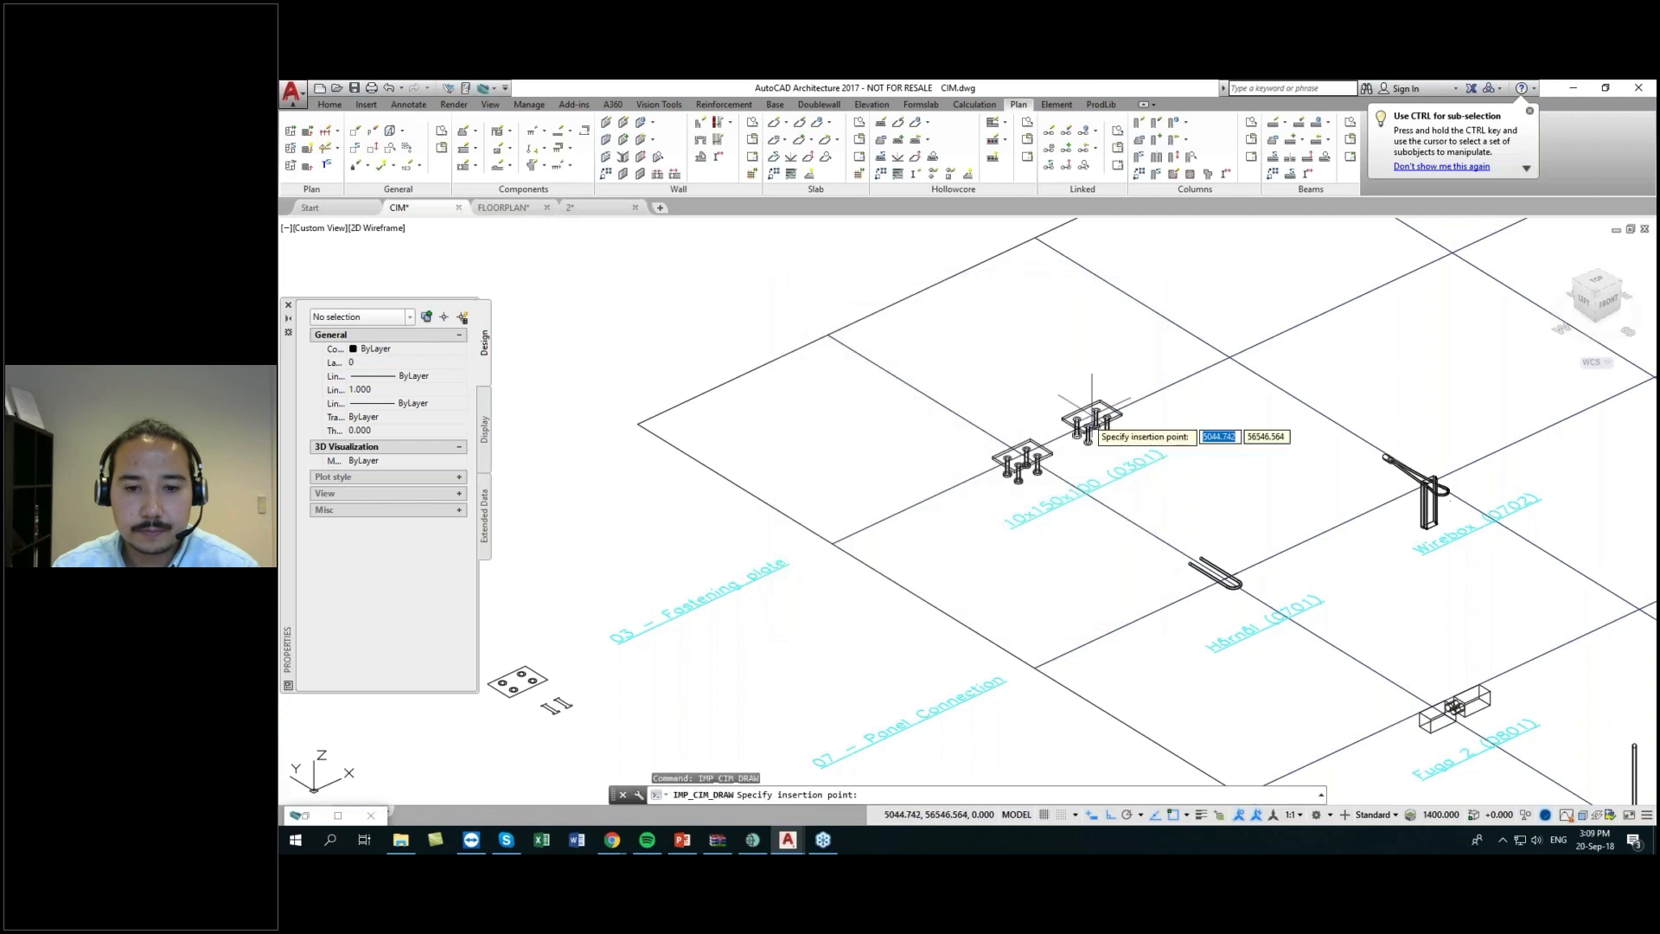
- Insert the 0301 plate at the grid intersection beyond the original plate with a rotation of 0, and end the insertion
{"action": "middle_click_drag", "start_coordinate": [1091, 406], "coordinate": [898, 497]}
{"action": "left_click", "coordinate": [1034, 438]}
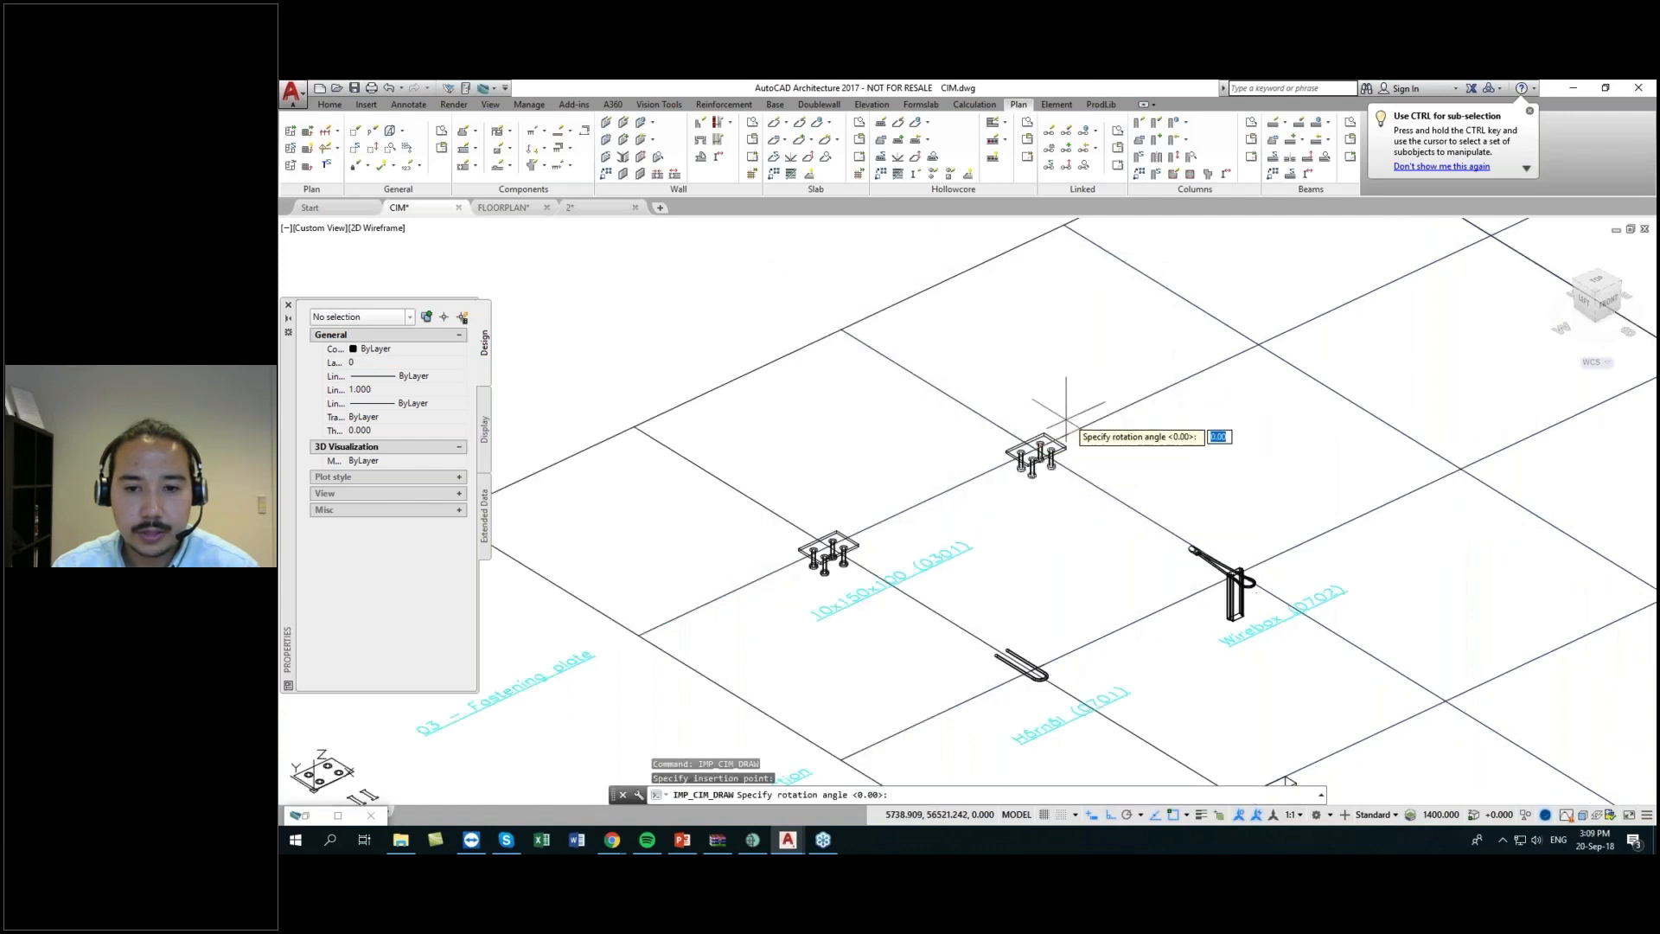
{"action": "left_click", "coordinate": [1112, 389]}
{"action": "key", "text": "Escape"}
- Move the inserted 0301 plate block out of the grid into the empty area beyond its upper boundary line
{"action": "left_click", "coordinate": [1045, 434]}
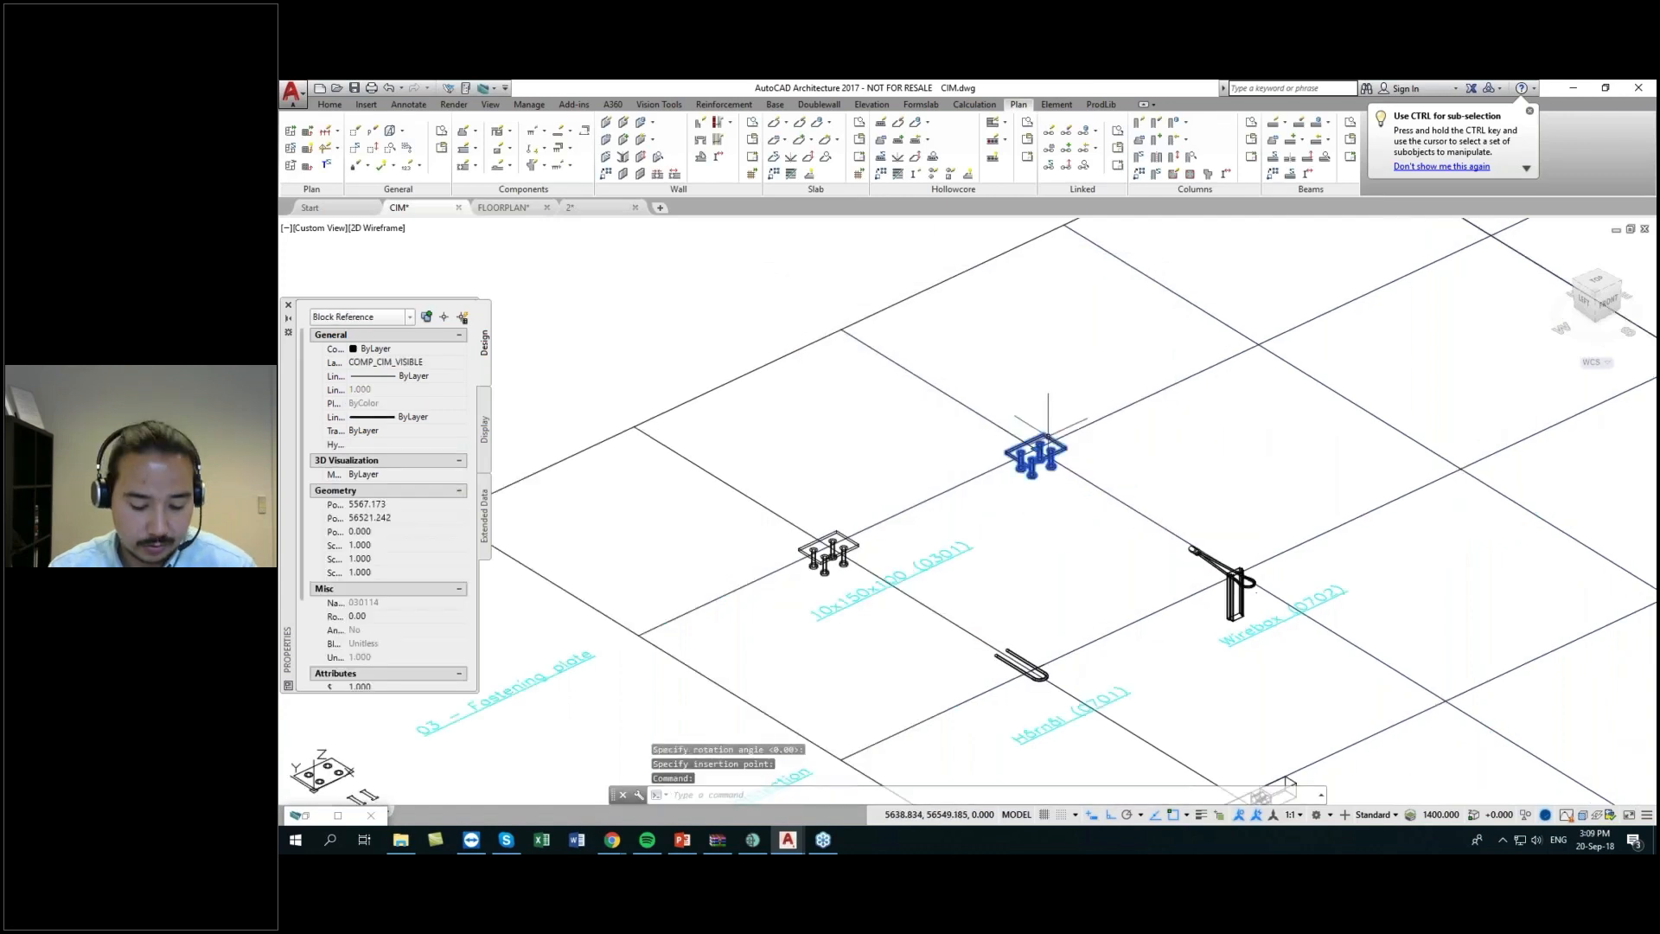
{"action": "type", "text": "m"}
{"action": "key", "text": "Return"}
{"action": "left_click", "coordinate": [1032, 388]}
{"action": "middle_click_drag", "start_coordinate": [986, 406], "coordinate": [1126, 534]}
{"action": "left_click", "coordinate": [900, 364]}
{"action": "middle_click_drag", "start_coordinate": [907, 372], "coordinate": [943, 472]}
{"action": "scroll", "coordinate": [956, 490], "scroll_direction": "up", "scroll_amount": 4}
{"action": "left_click", "coordinate": [949, 508]}
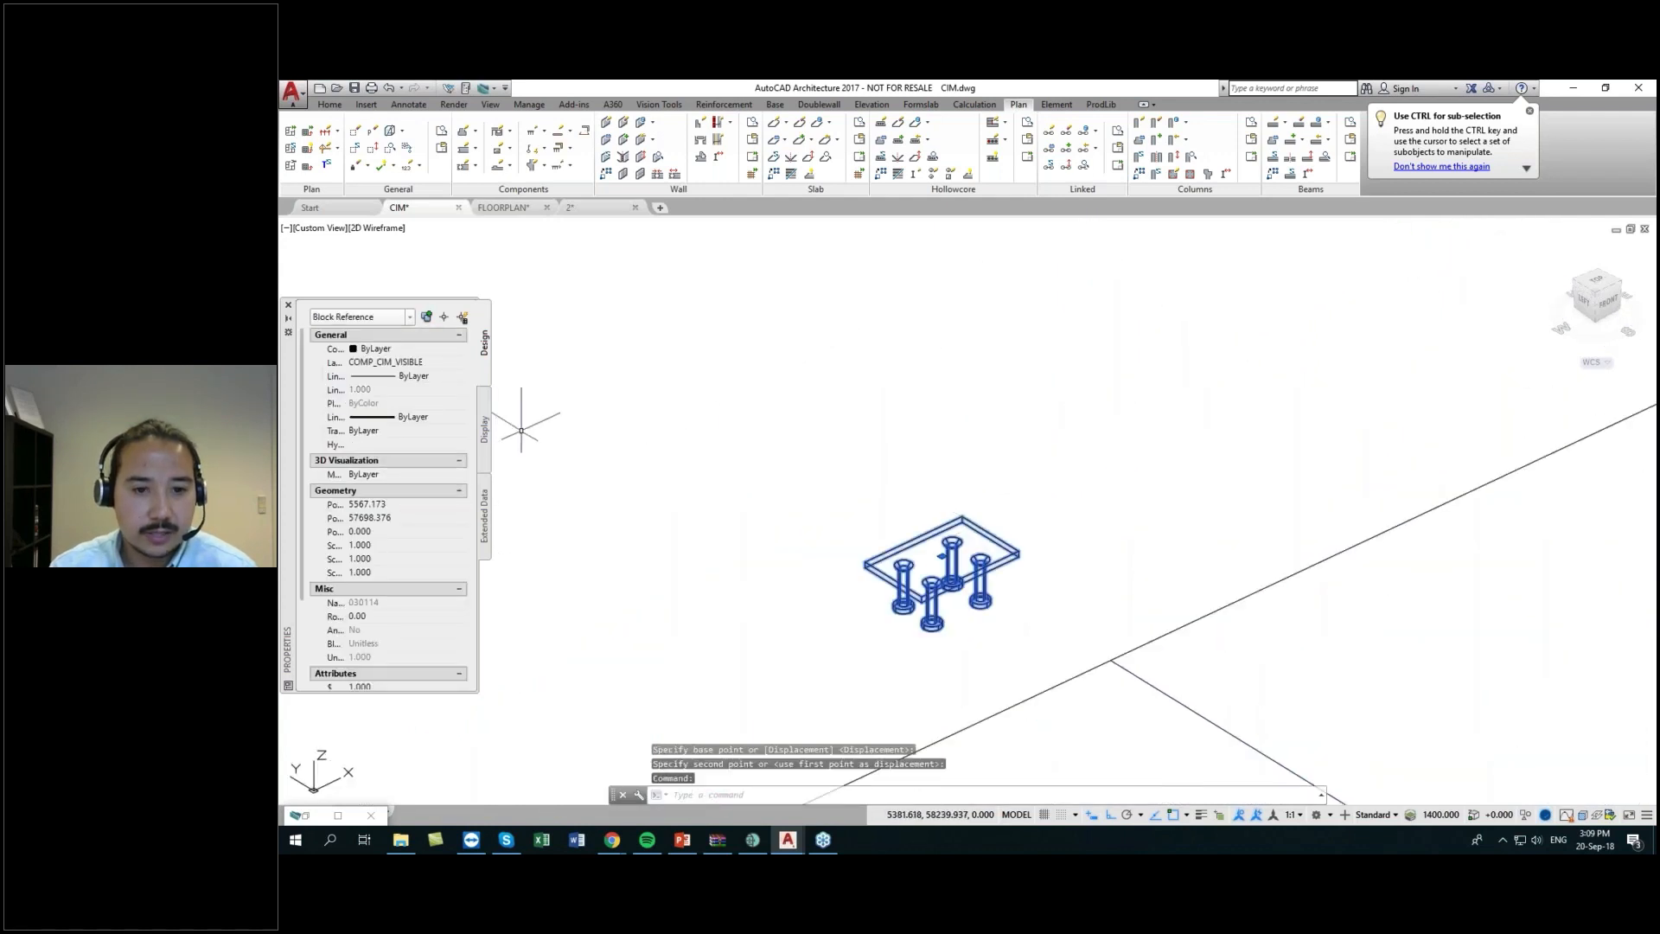
{"action": "scroll", "coordinate": [549, 486], "scroll_direction": "down", "scroll_amount": 2}
{"action": "middle_click_drag", "start_coordinate": [767, 599], "coordinate": [804, 522]}
{"action": "key", "text": "Escape"}
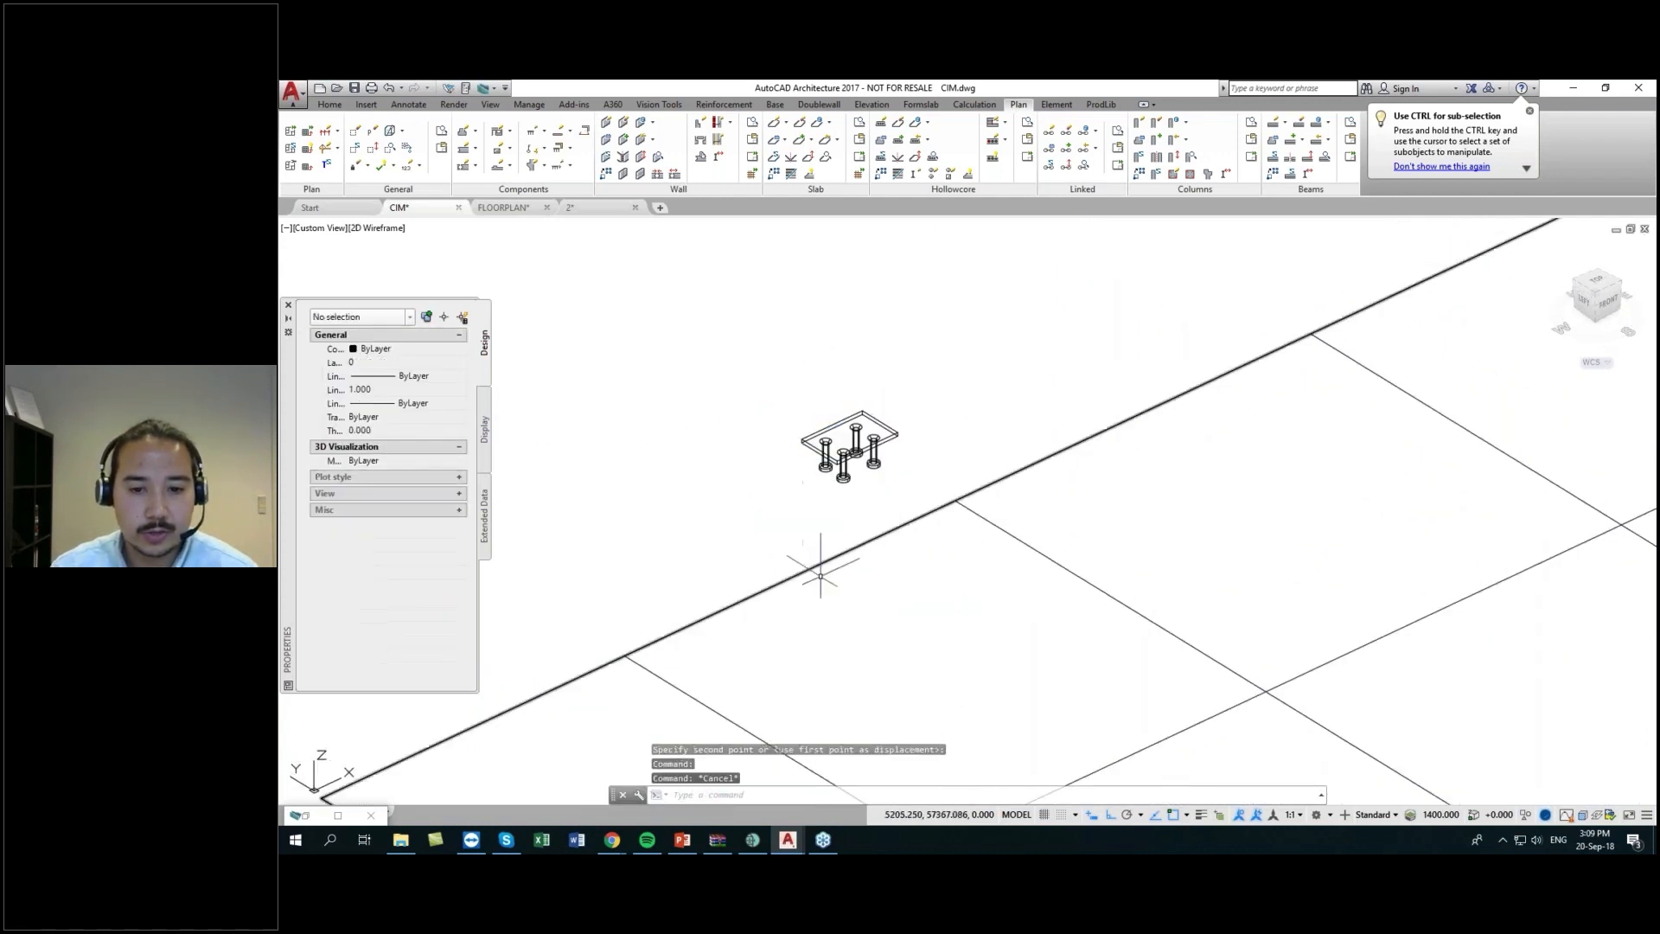
- Check the individual stud solids of the original 0301 plate inside the grid
{"action": "middle_click_drag", "start_coordinate": [889, 738], "coordinate": [909, 581]}
{"action": "left_click", "coordinate": [978, 691]}
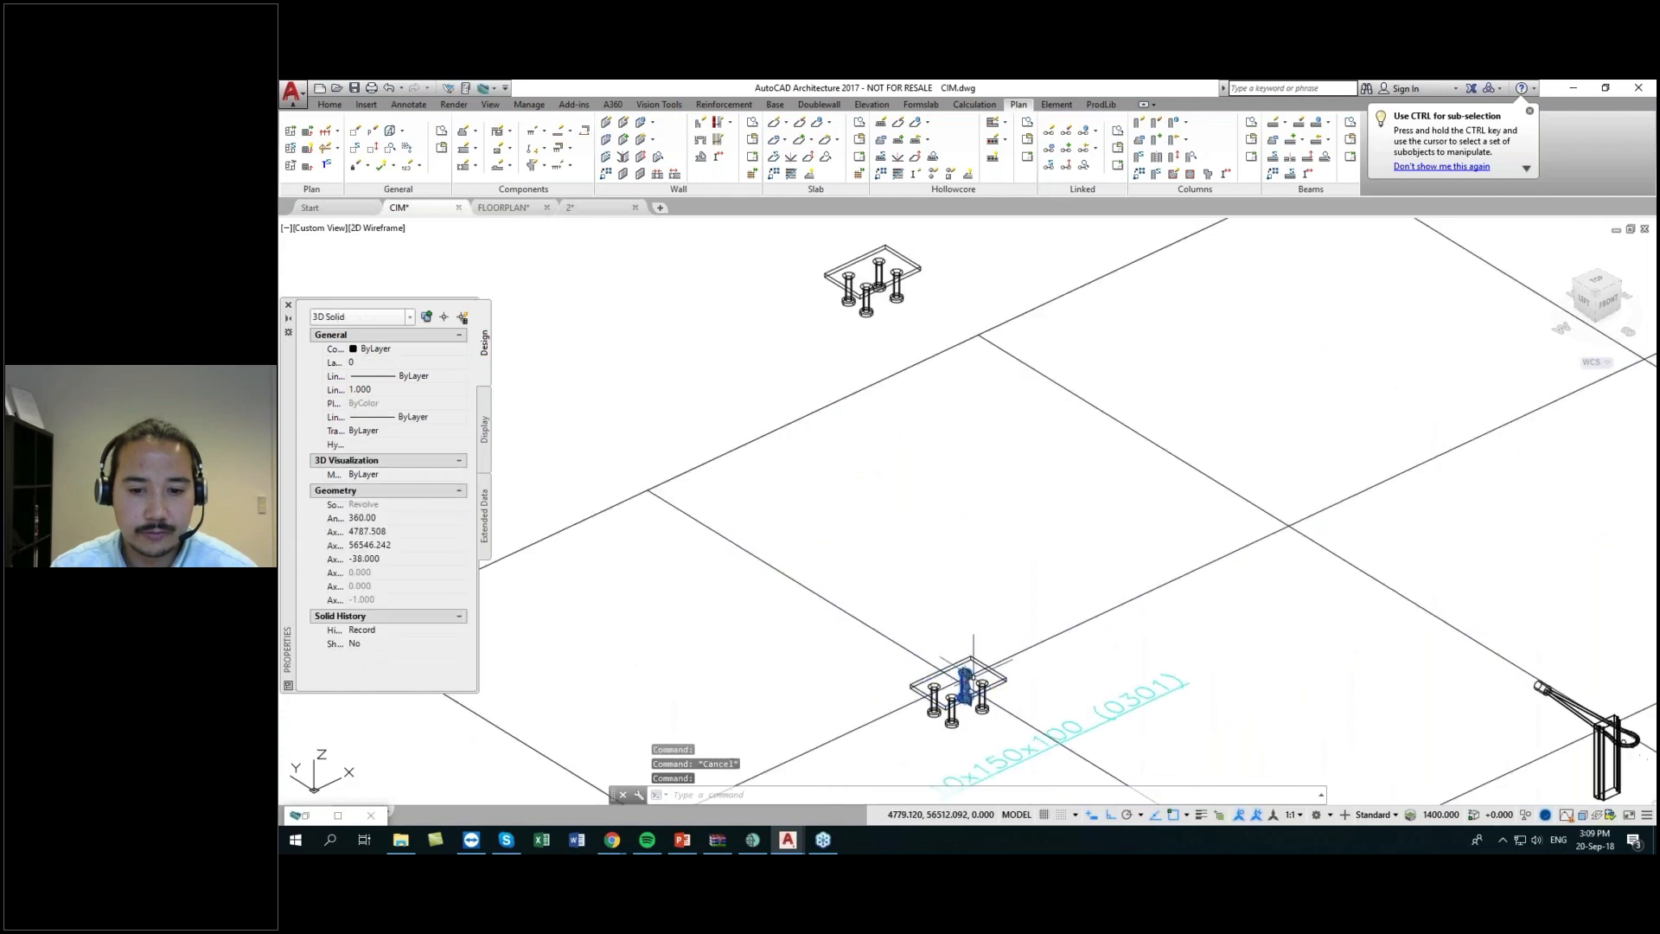
{"action": "key", "text": "Escape"}
{"action": "left_click", "coordinate": [951, 697]}
{"action": "key", "text": "Escape"}
{"action": "left_click", "coordinate": [937, 691]}
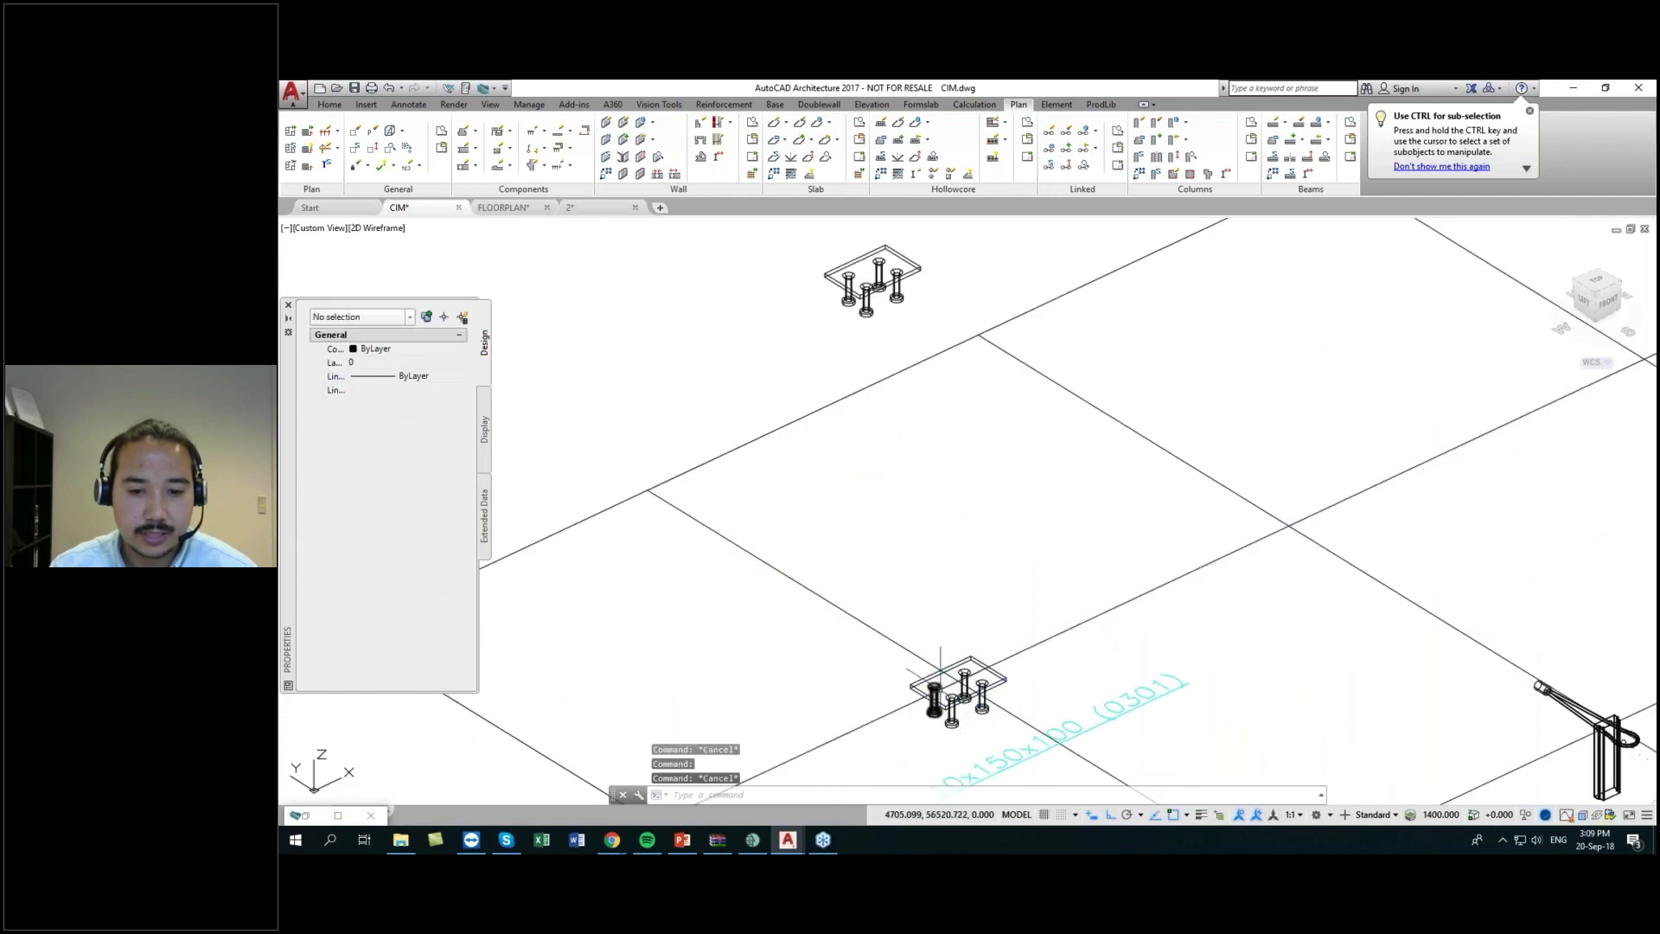
{"action": "key", "text": "Escape"}
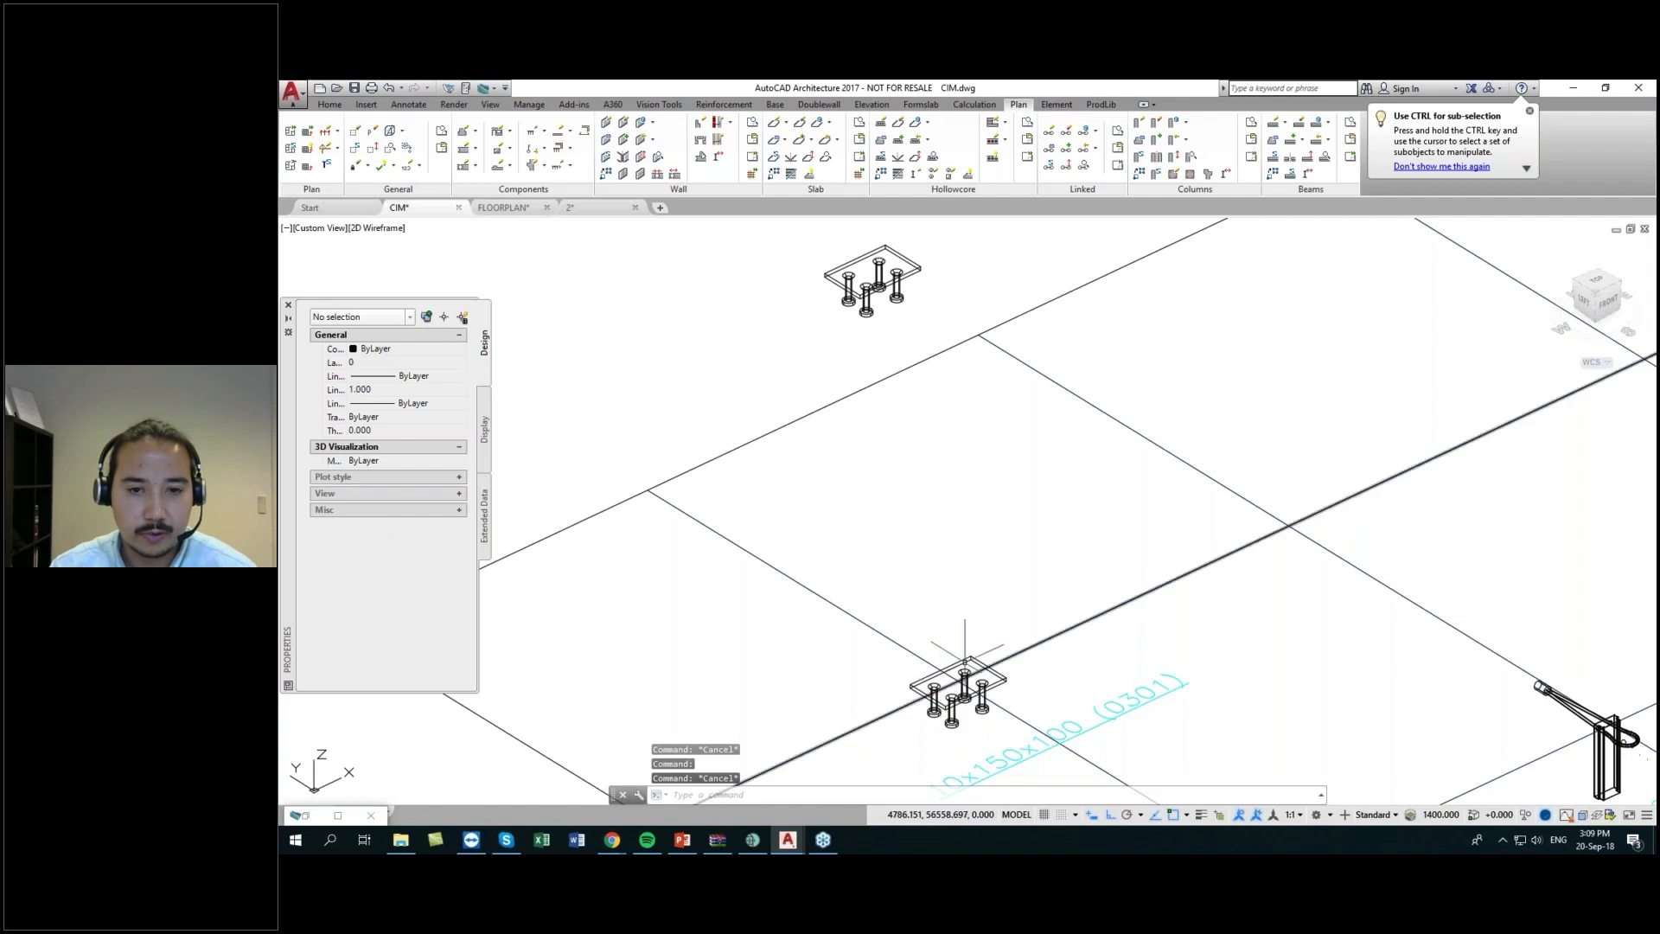
- Explode the 0301 plate block outside the grid into separate objects
{"action": "middle_click_drag", "start_coordinate": [937, 408], "coordinate": [959, 555]}
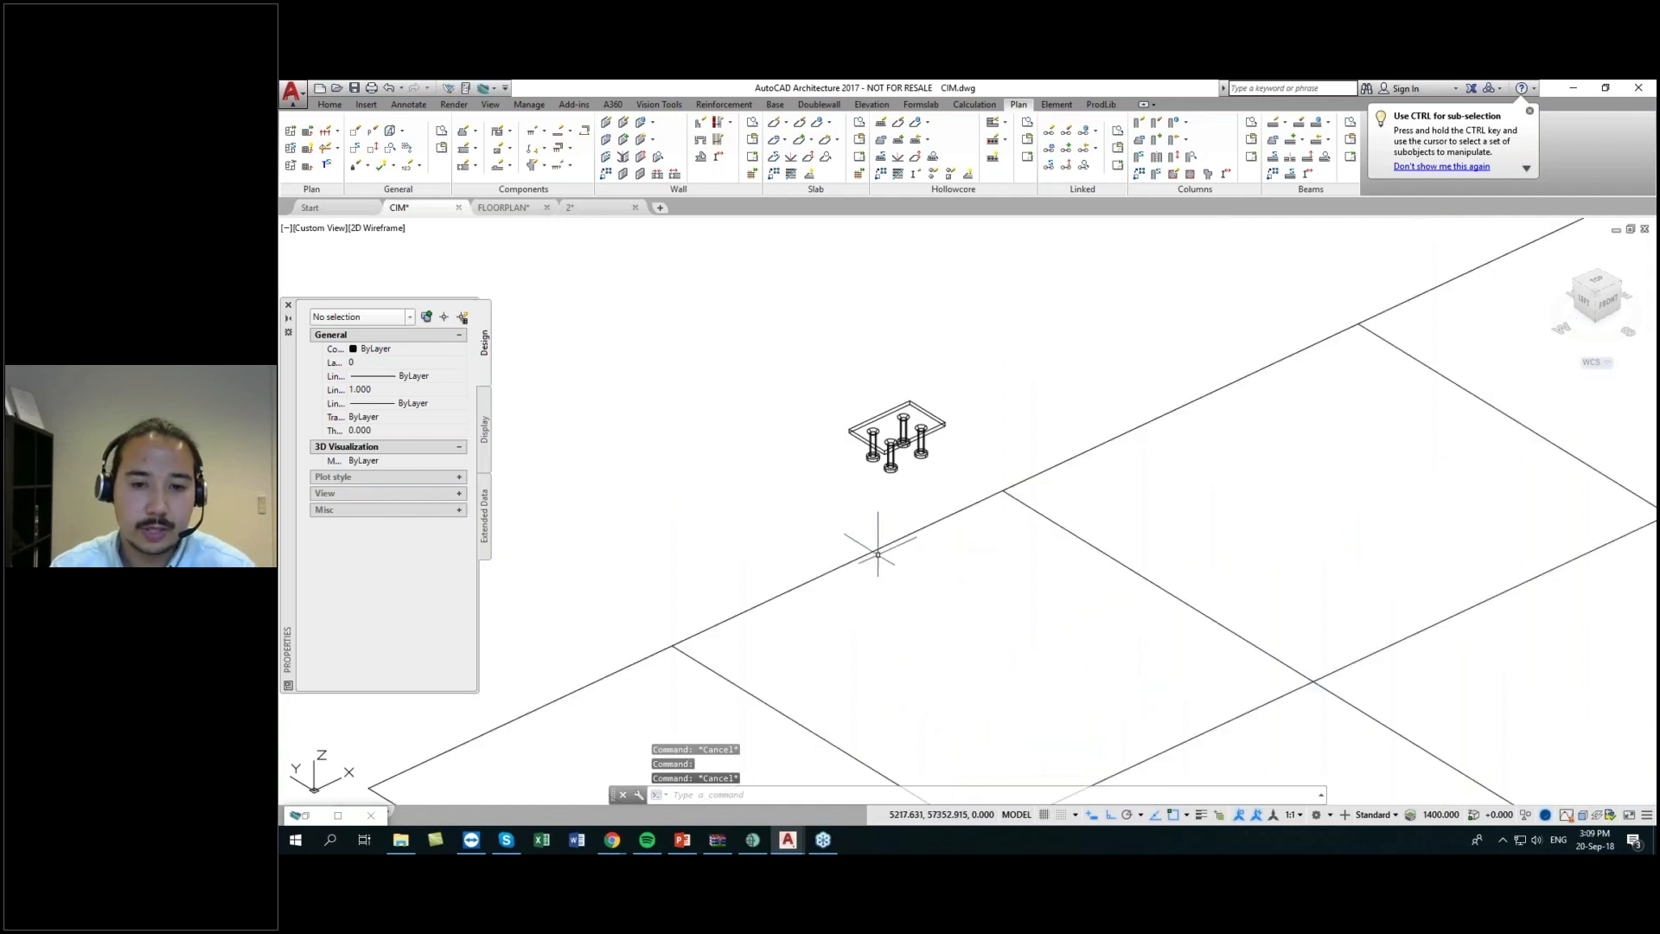
{"action": "left_click", "coordinate": [895, 441]}
{"action": "scroll", "coordinate": [897, 423], "scroll_direction": "up", "scroll_amount": 6}
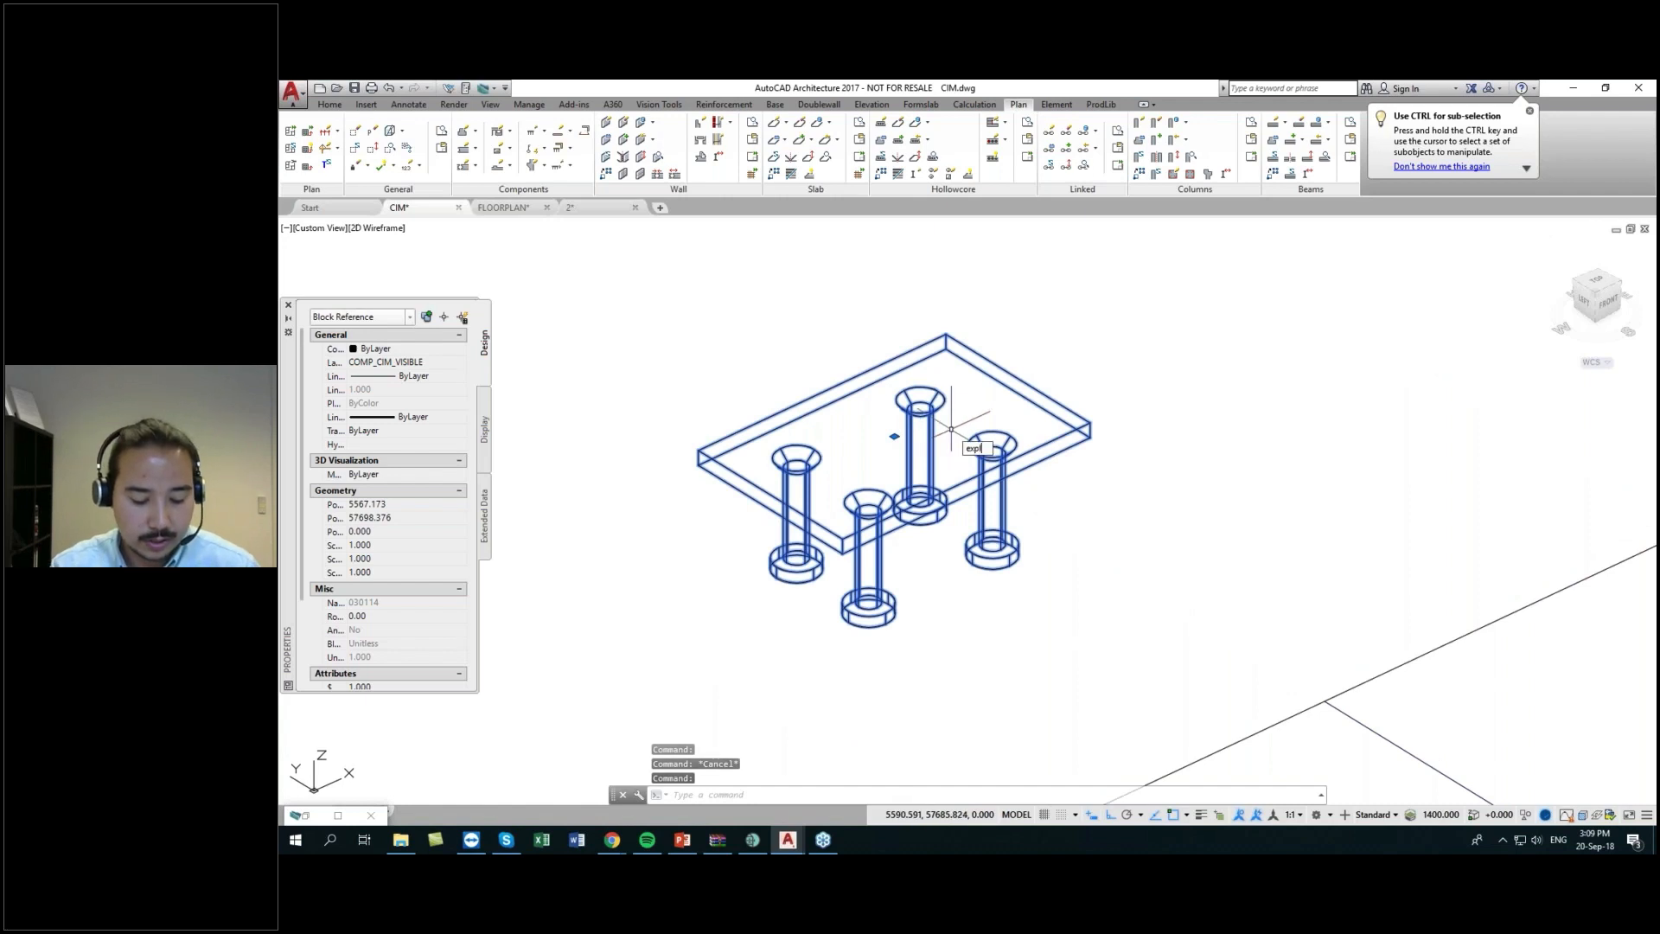
{"action": "key", "text": "Return"}
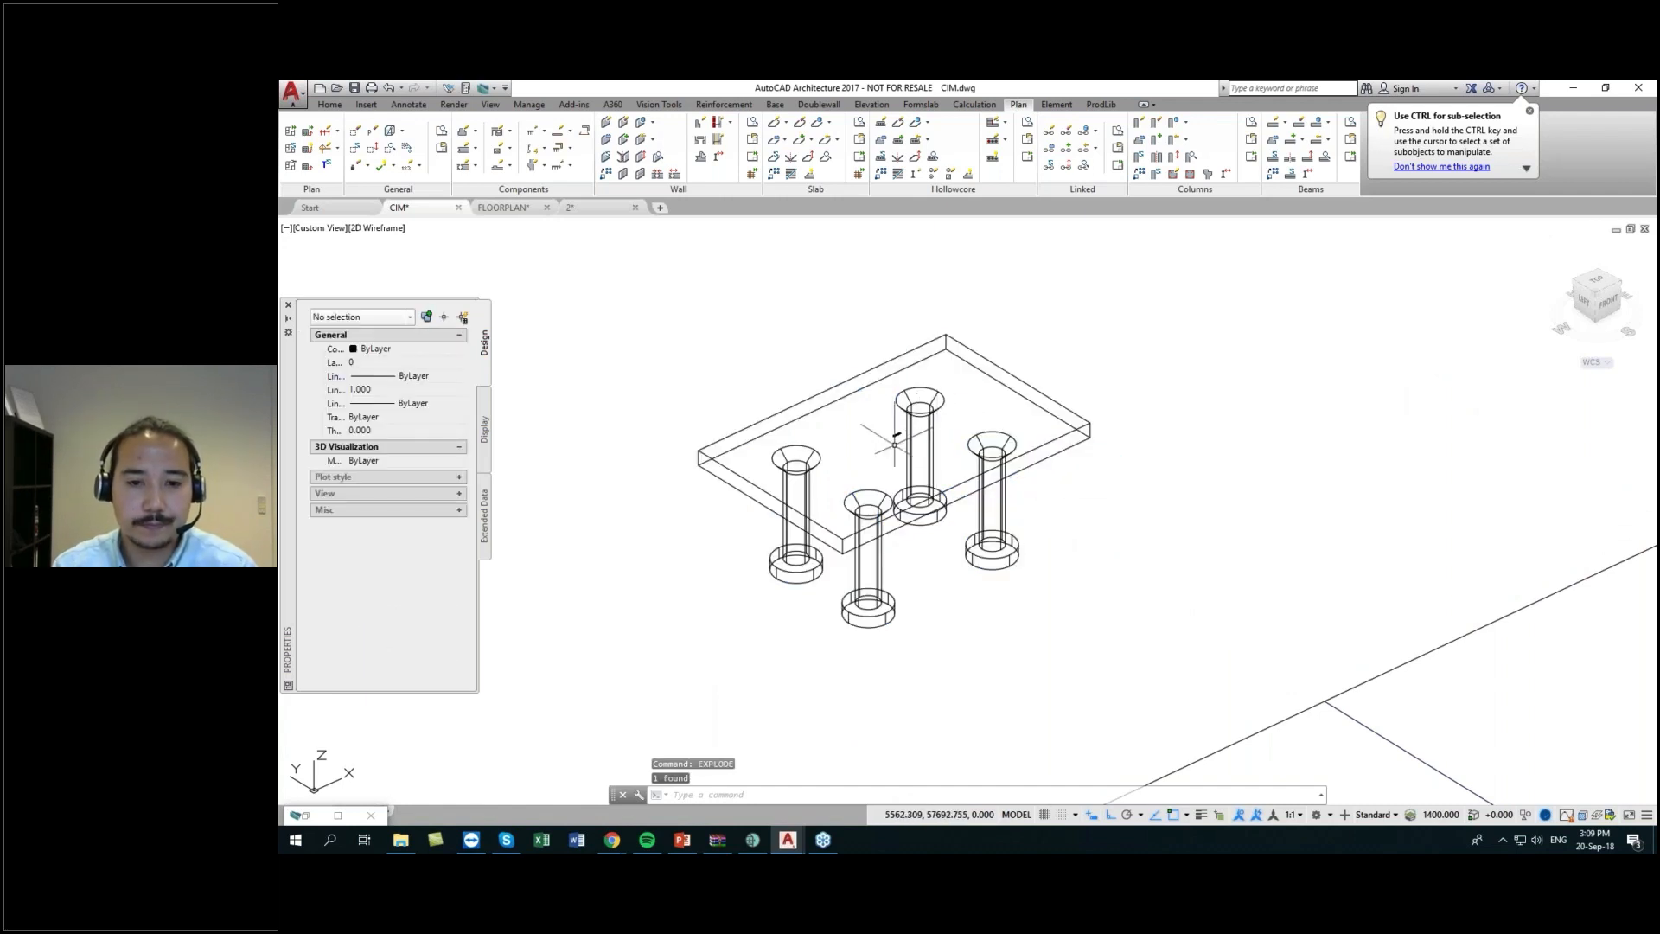
- Delete the tiny attribute texts at the centre of the exploded plate
{"action": "scroll", "coordinate": [890, 436], "scroll_direction": "up", "scroll_amount": 5}
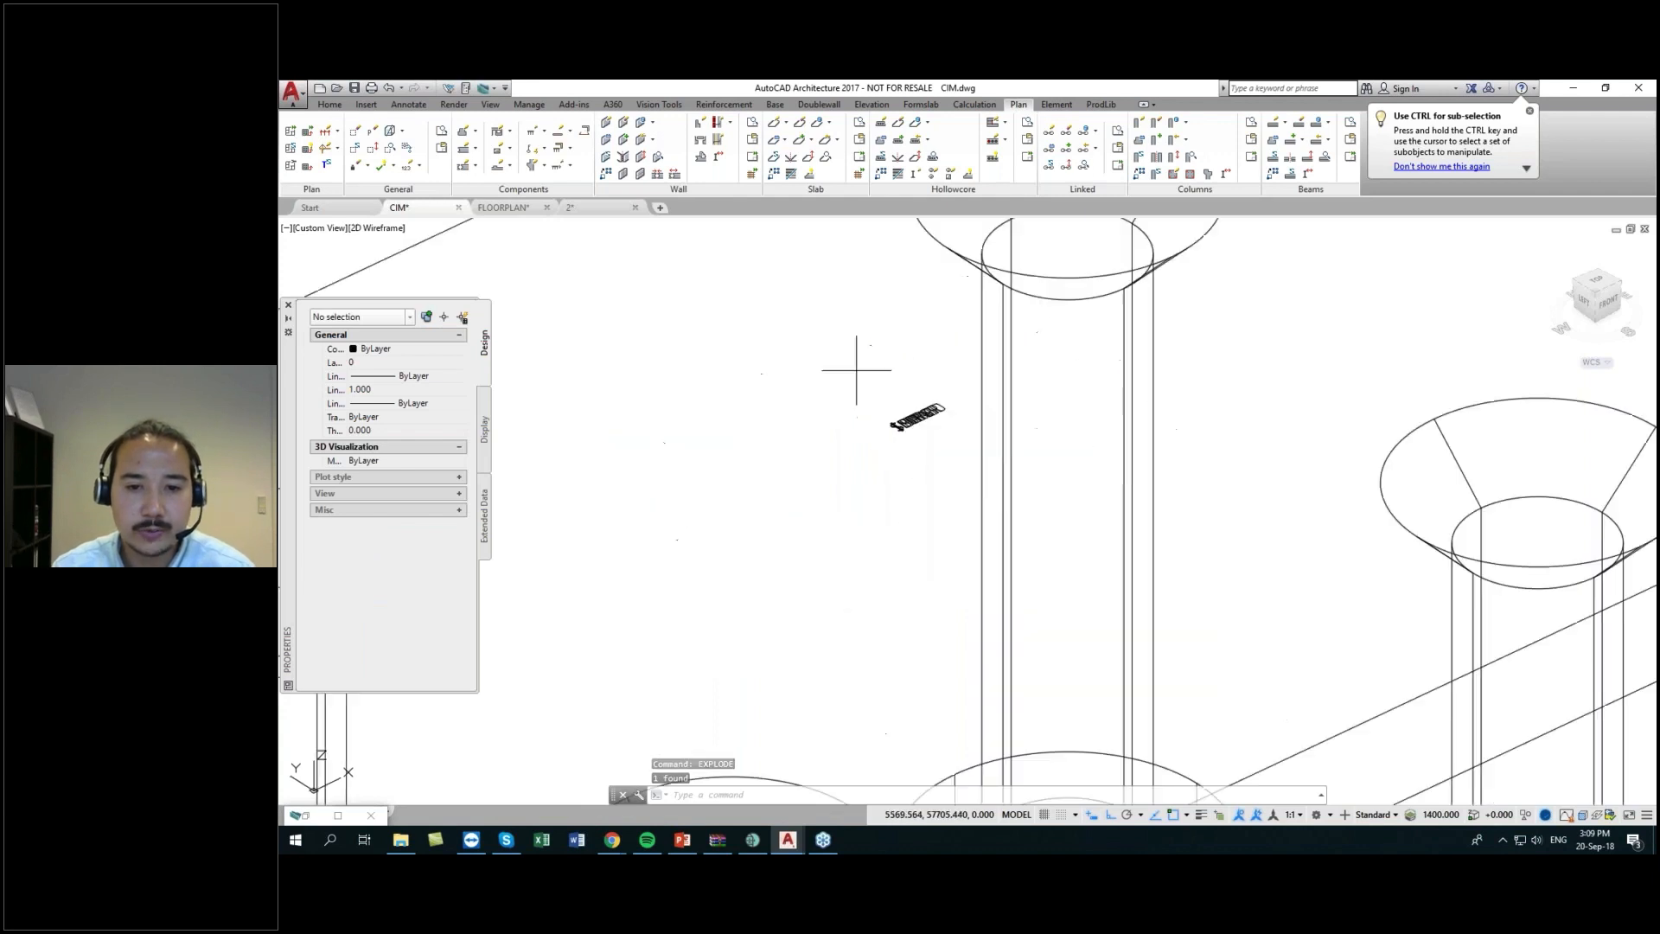
{"action": "left_click", "coordinate": [859, 363]}
{"action": "left_click", "coordinate": [986, 465]}
{"action": "key", "text": "Delete"}
{"action": "scroll", "coordinate": [972, 484], "scroll_direction": "down", "scroll_amount": 8}
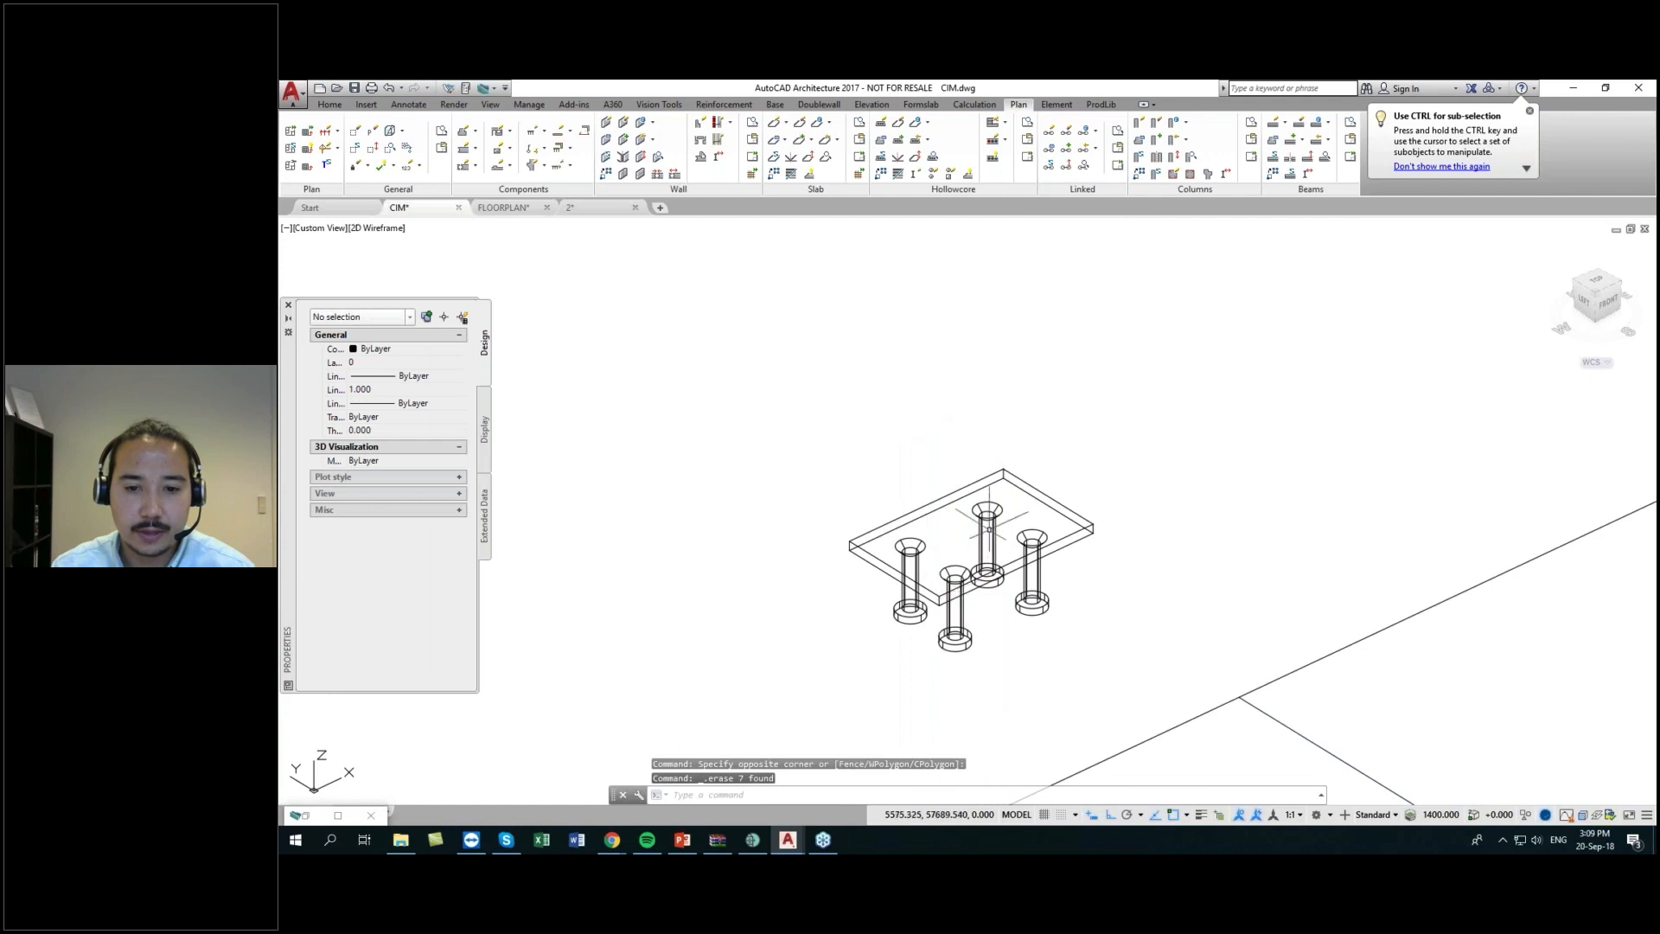
- Stretch the exploded plate solid by 50 along the X direction at its far end
{"action": "left_click", "coordinate": [1033, 489]}
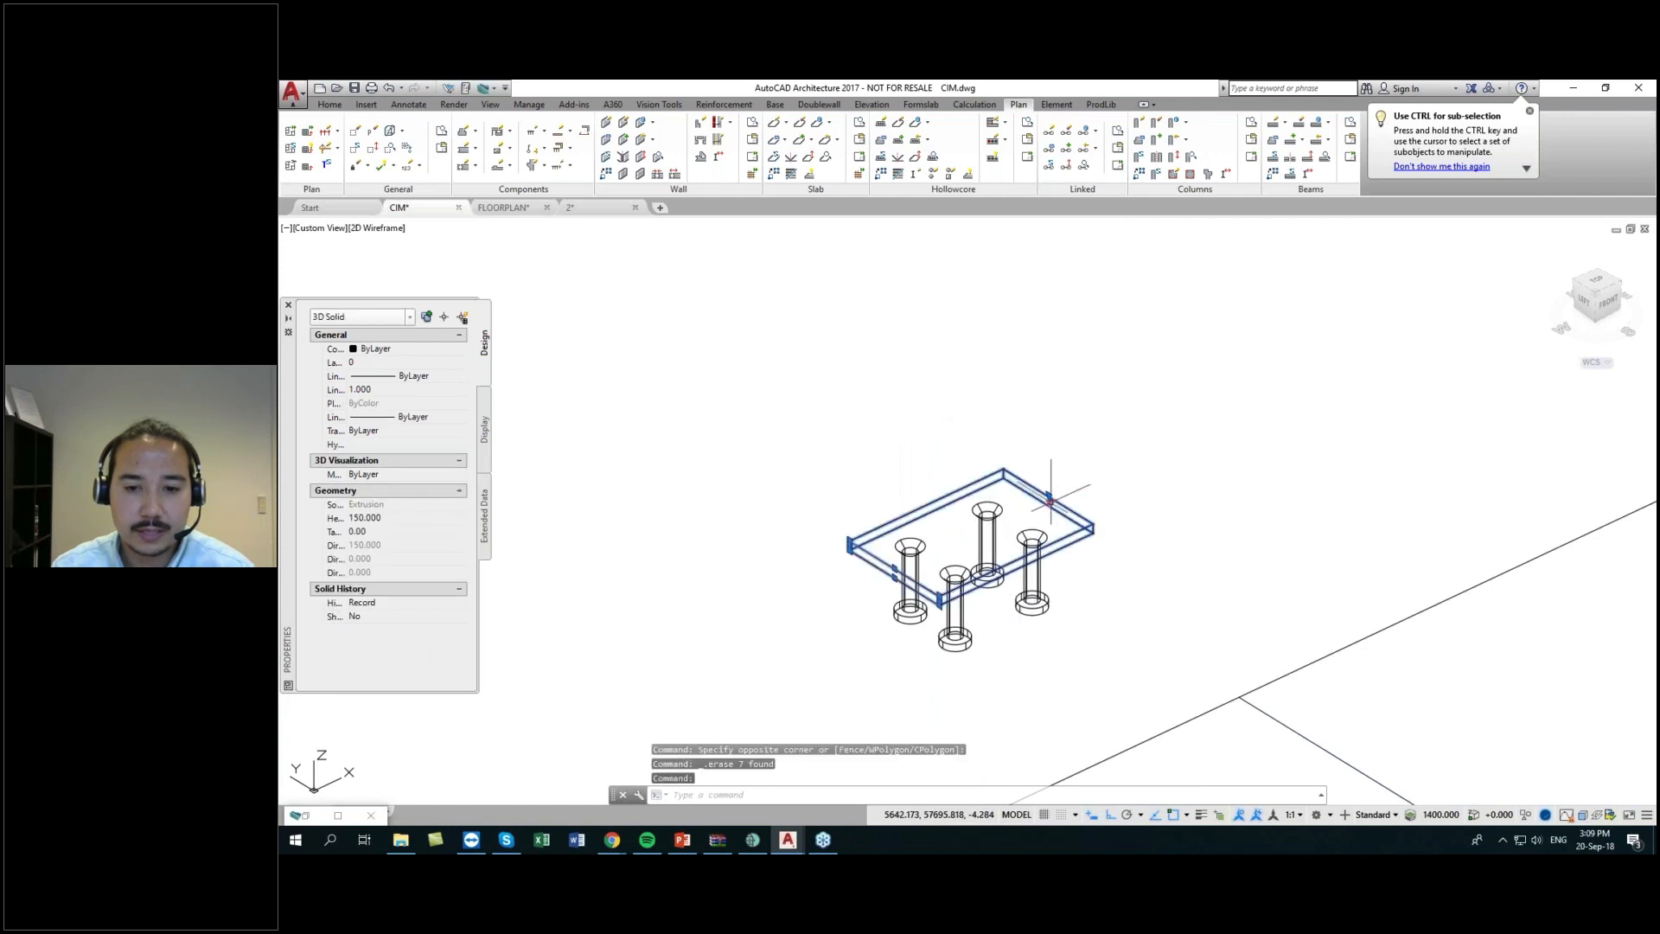
{"action": "left_click", "coordinate": [1048, 500]}
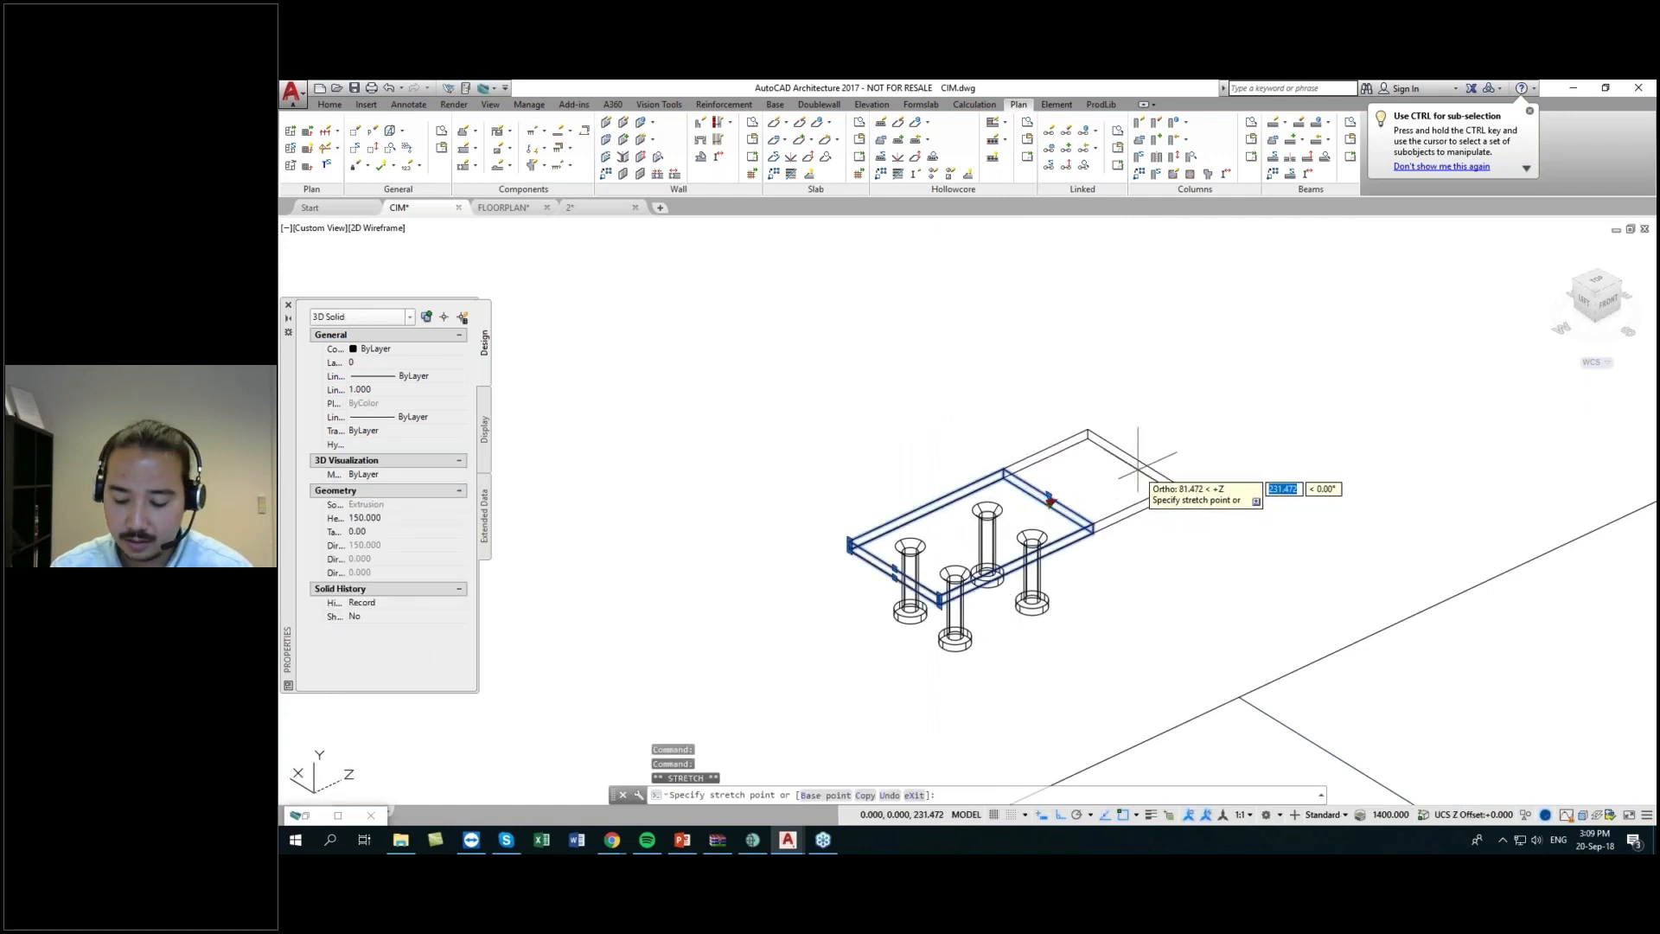
{"action": "type", "text": "50"}
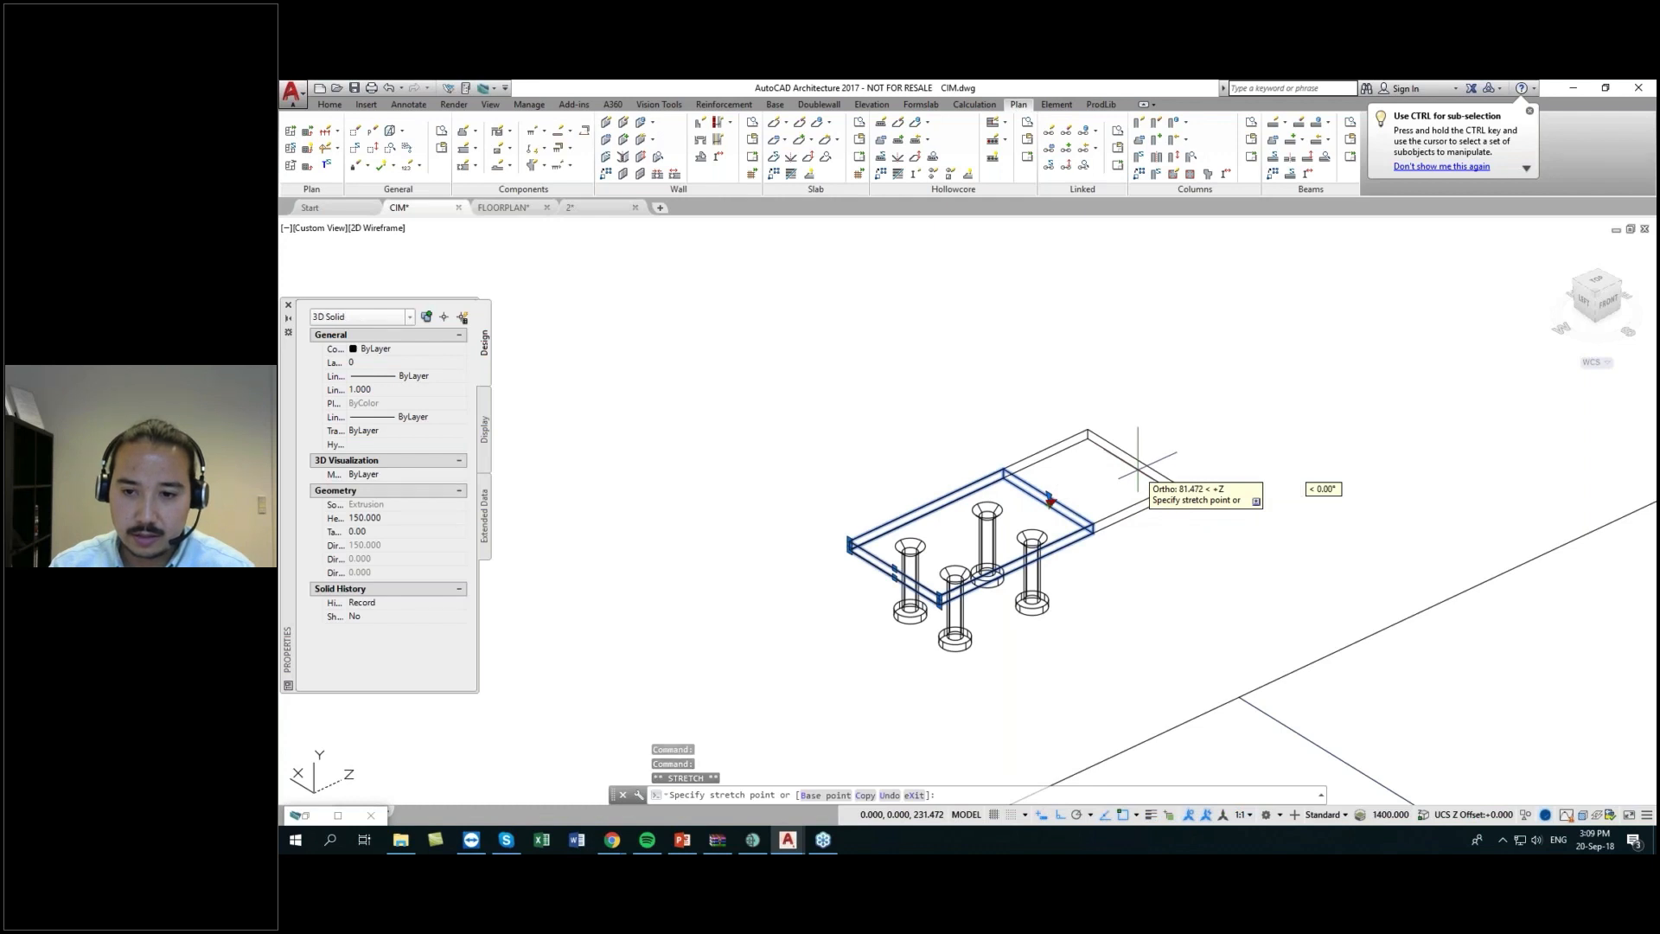
{"action": "key", "text": "Return"}
{"action": "key", "text": "Escape"}
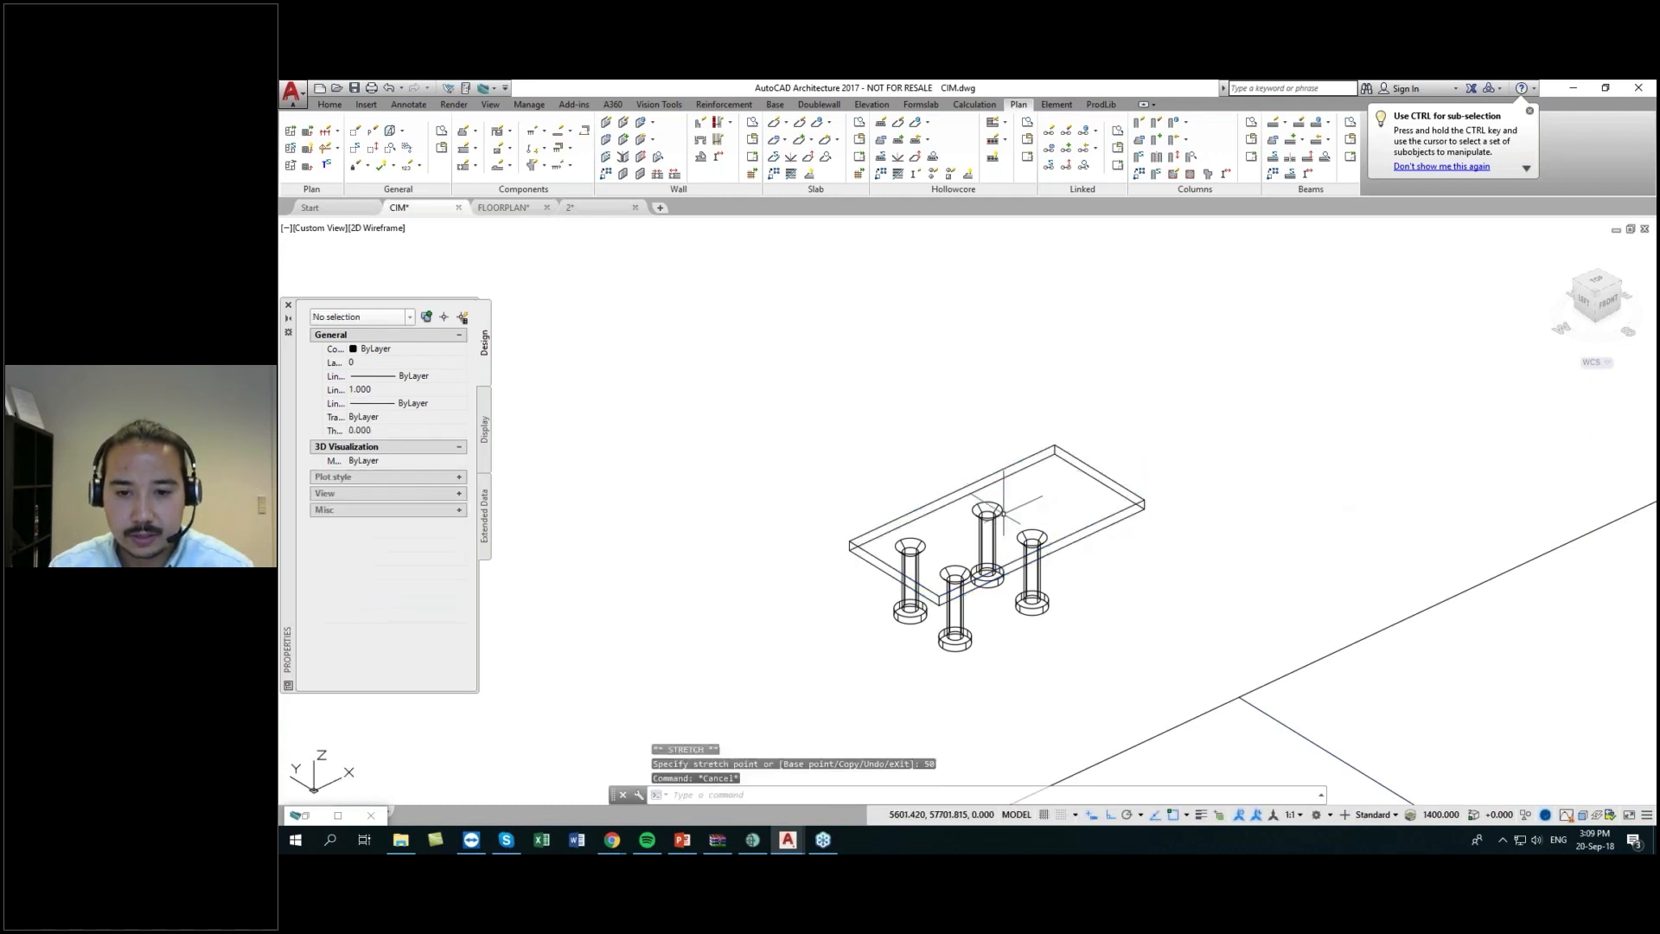
- Move the two studs nearest the plate's extended end 25 along the X direction
{"action": "left_click", "coordinate": [988, 541]}
{"action": "left_click", "coordinate": [1030, 540]}
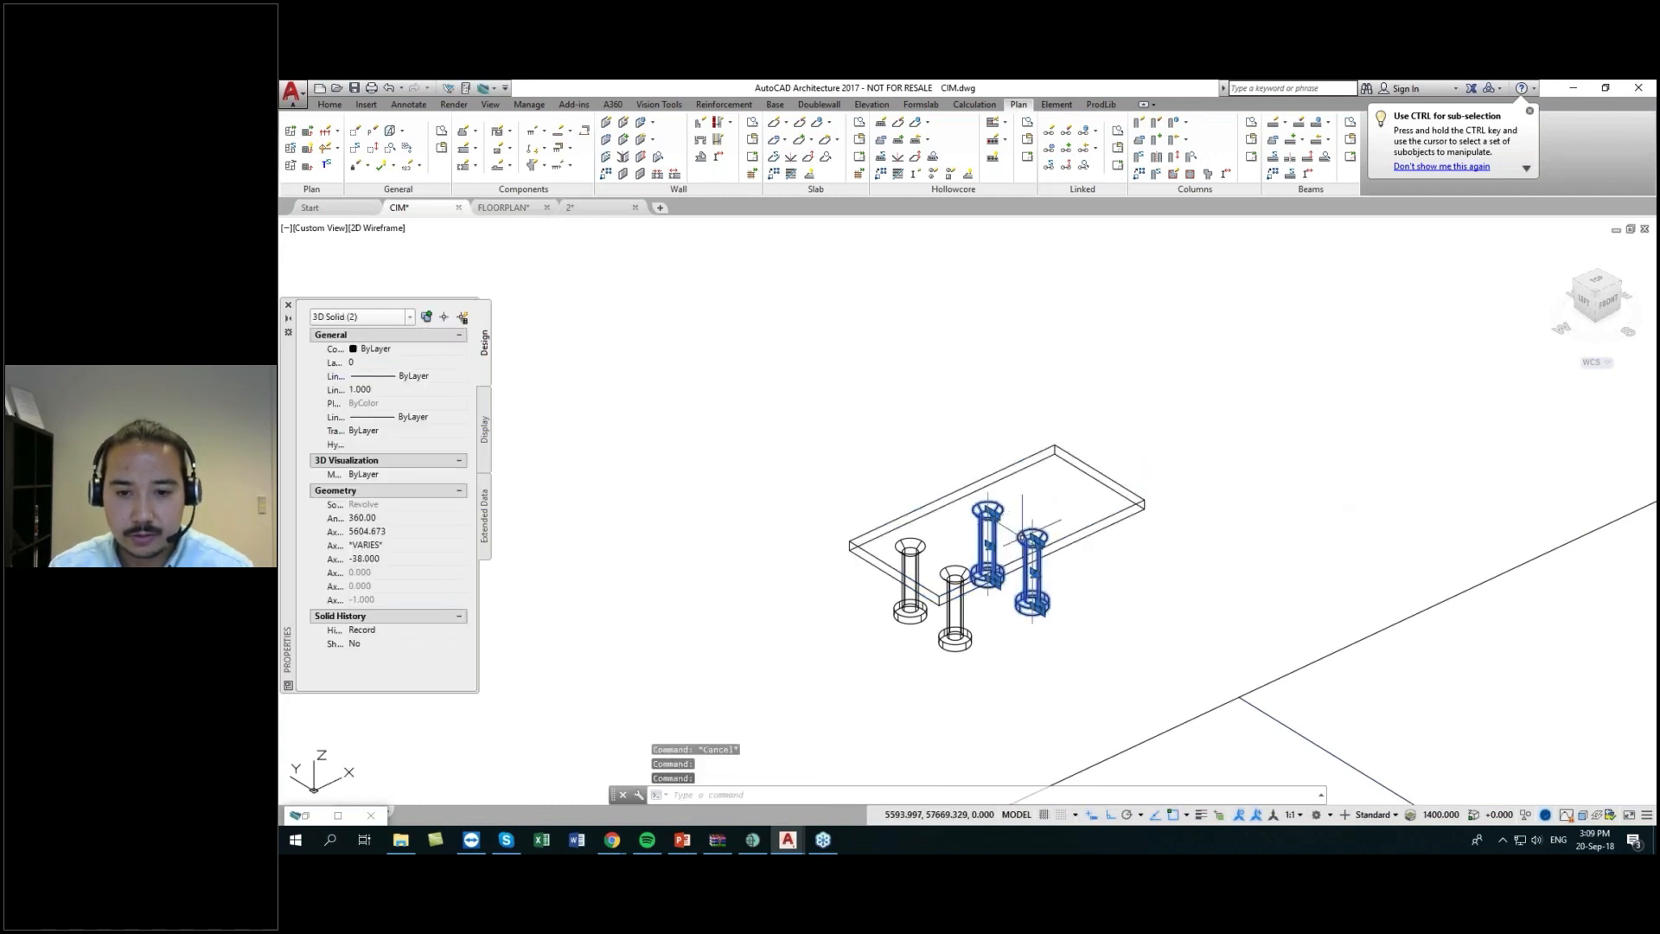
{"action": "type", "text": "m"}
{"action": "key", "text": "Return"}
{"action": "left_click", "coordinate": [1176, 577]}
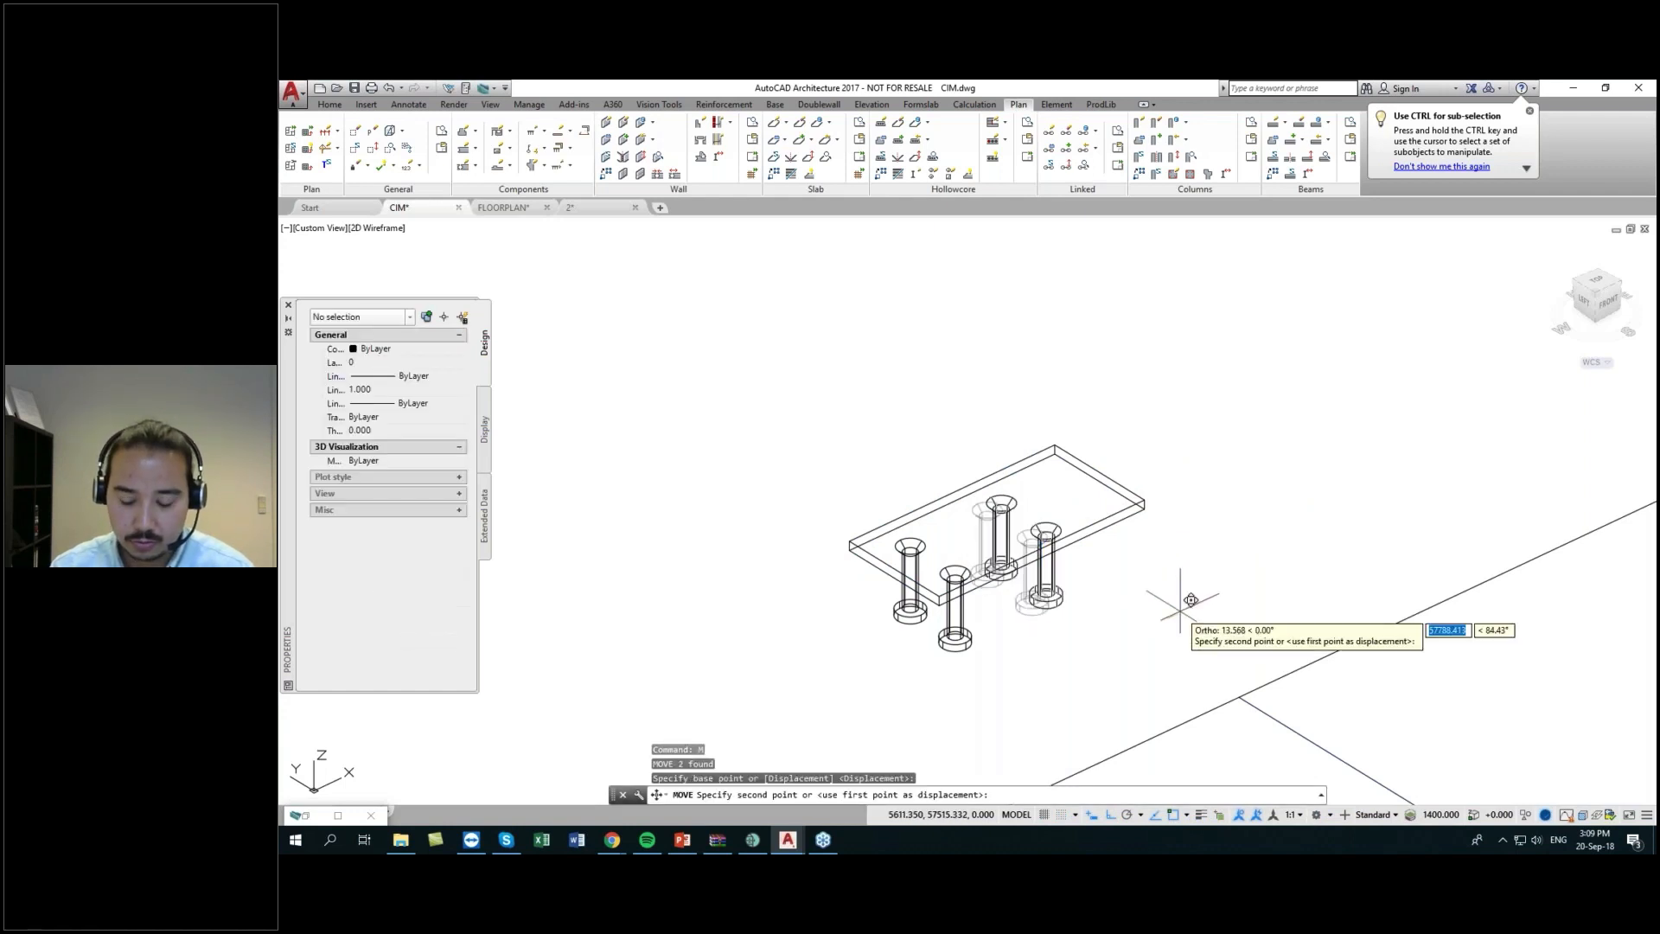
{"action": "key", "text": "Return"}
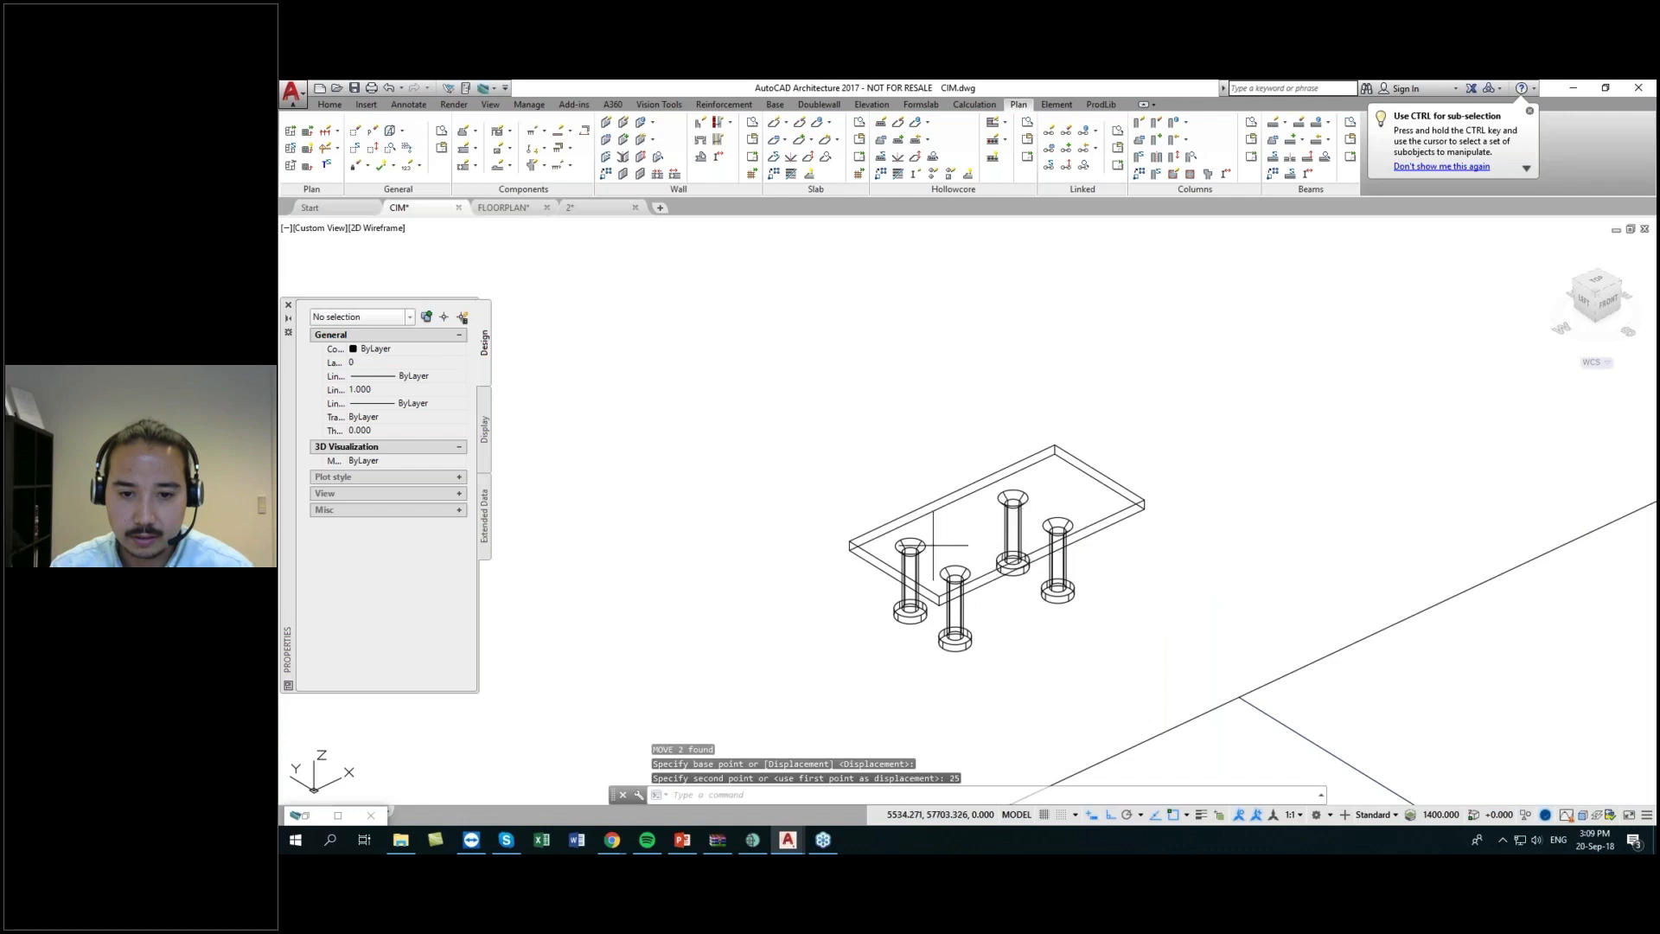
{"action": "left_click", "coordinate": [933, 558]}
{"action": "left_click", "coordinate": [922, 555]}
{"action": "left_click", "coordinate": [967, 569]}
{"action": "key", "text": "Escape"}
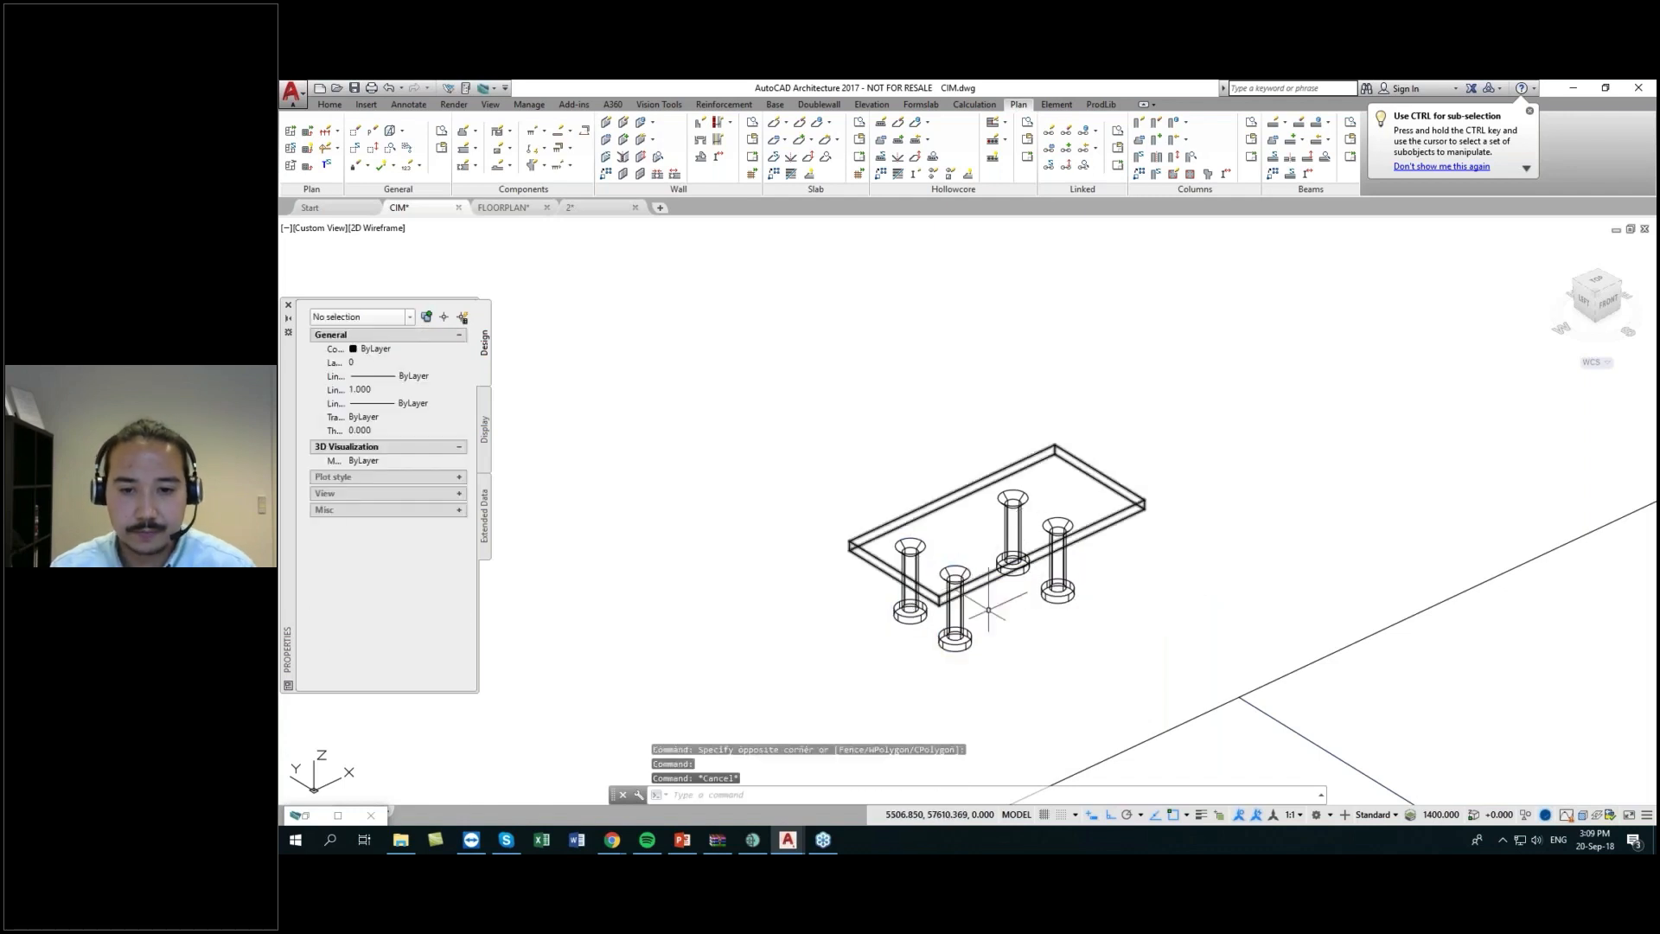
- Move the extended plate with its four studs from the plate's centre onto the free grid intersection beside the 0301 plate
{"action": "scroll", "coordinate": [1067, 605], "scroll_direction": "down", "scroll_amount": 2}
{"action": "left_click", "coordinate": [1144, 430]}
{"action": "left_click", "coordinate": [960, 596]}
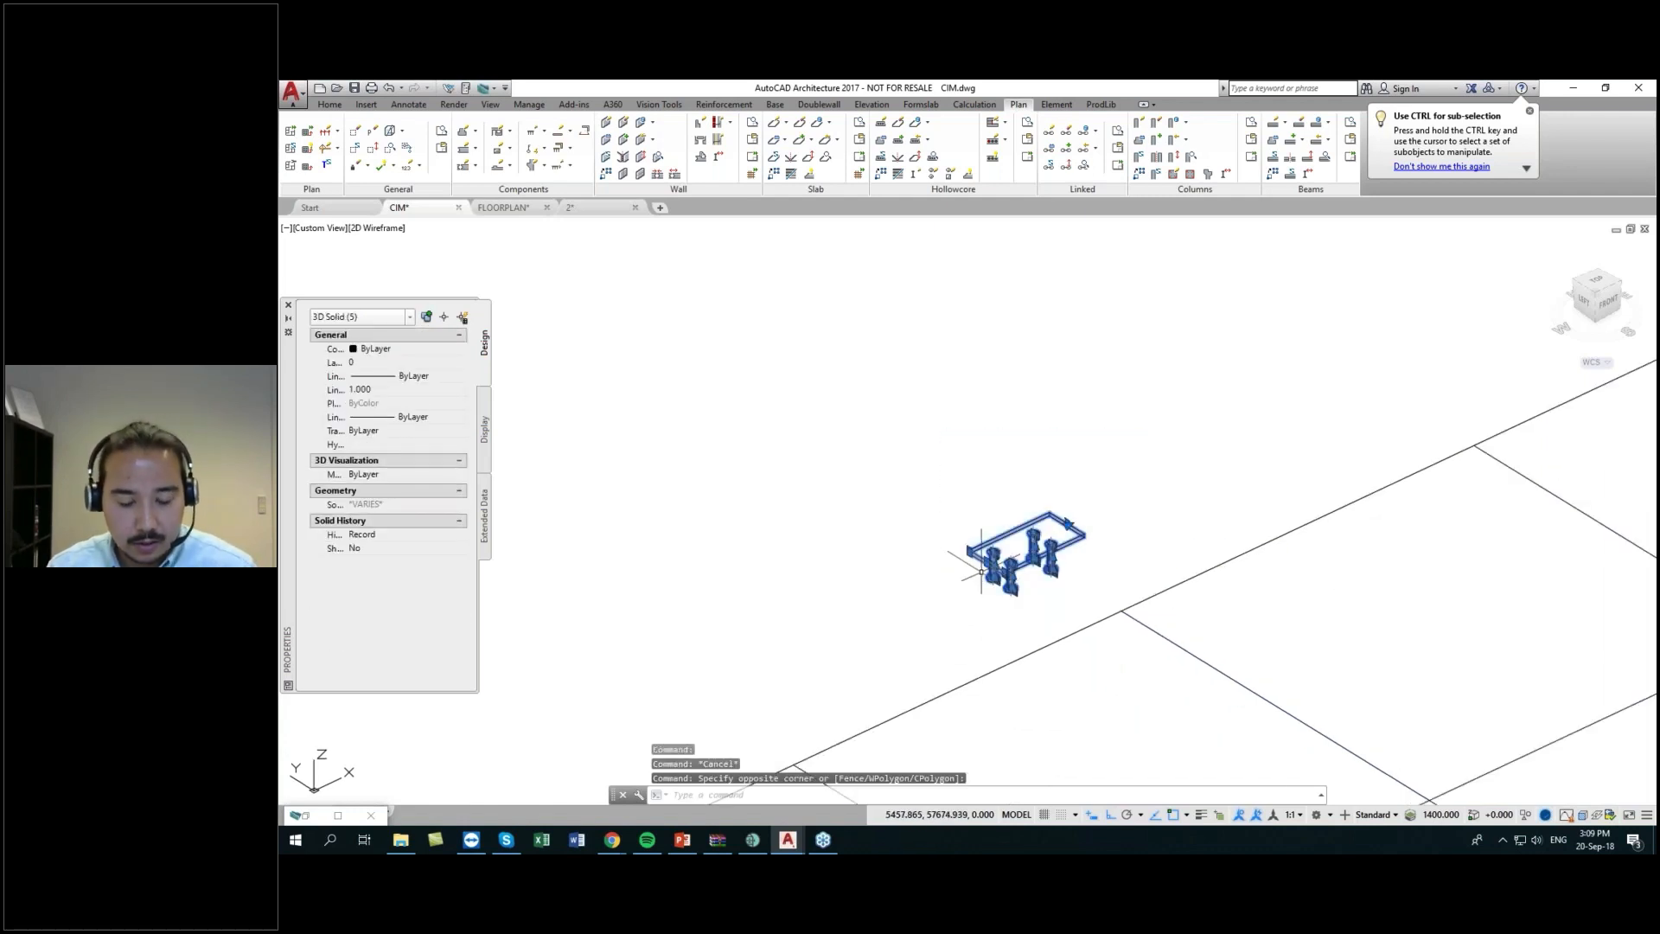
{"action": "scroll", "coordinate": [1014, 550], "scroll_direction": "up", "scroll_amount": 1}
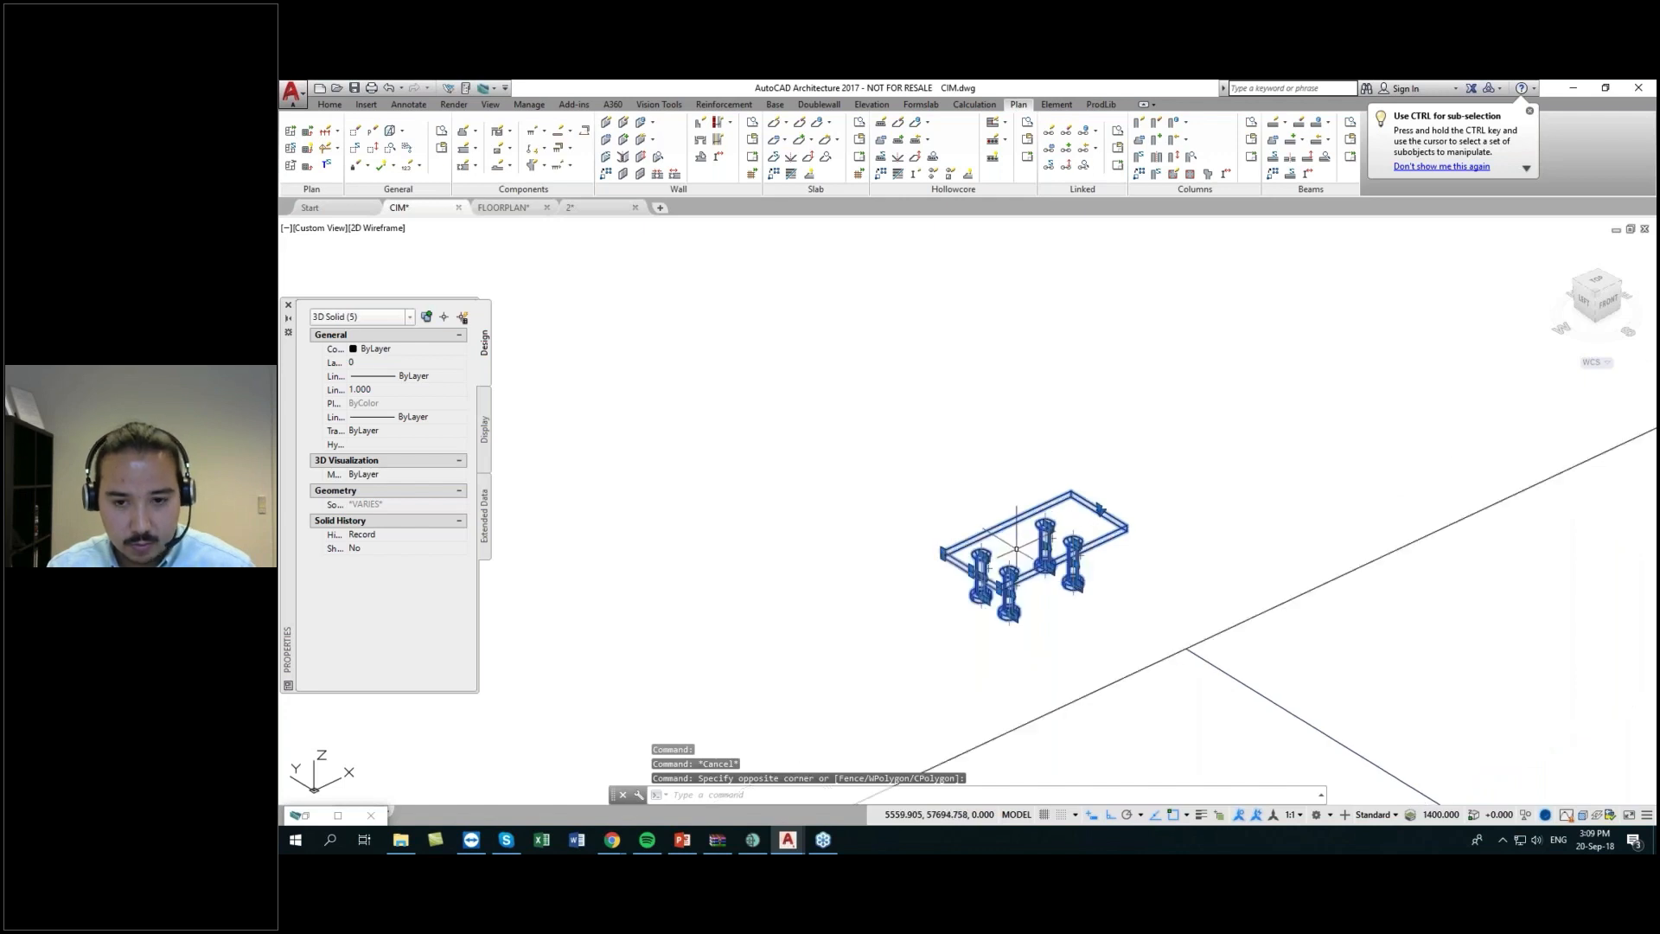
{"action": "type", "text": "b"}
{"action": "key", "text": "Return"}
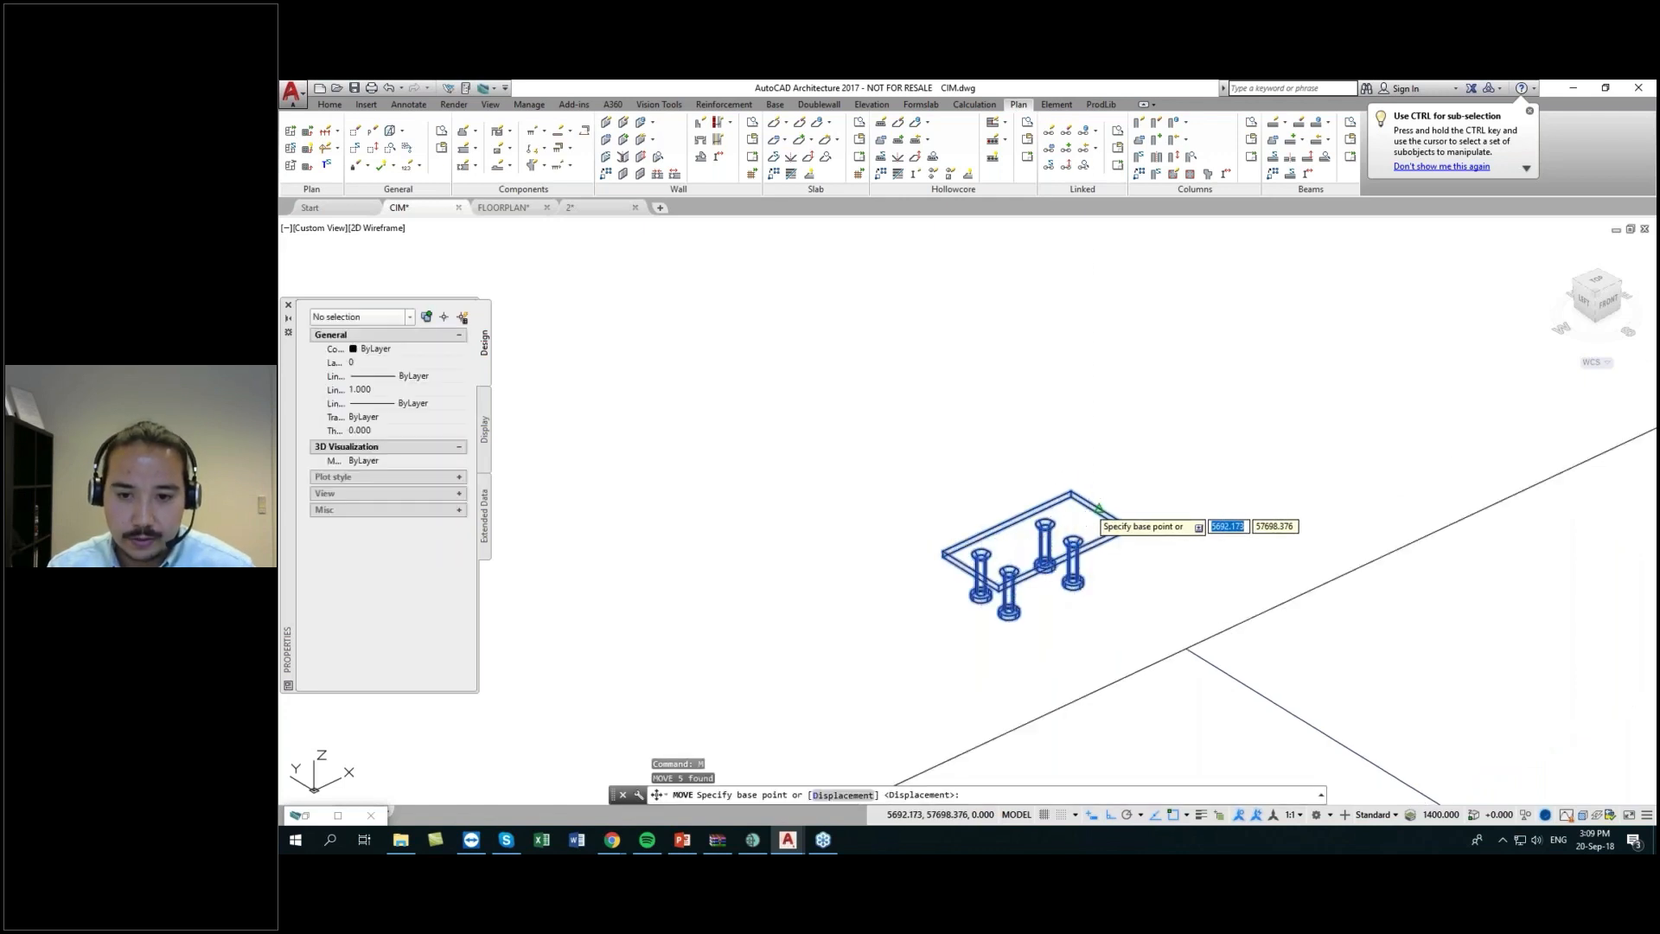
{"action": "right_click", "coordinate": [1087, 508], "text": "shift"}
{"action": "left_click", "coordinate": [1154, 210]}
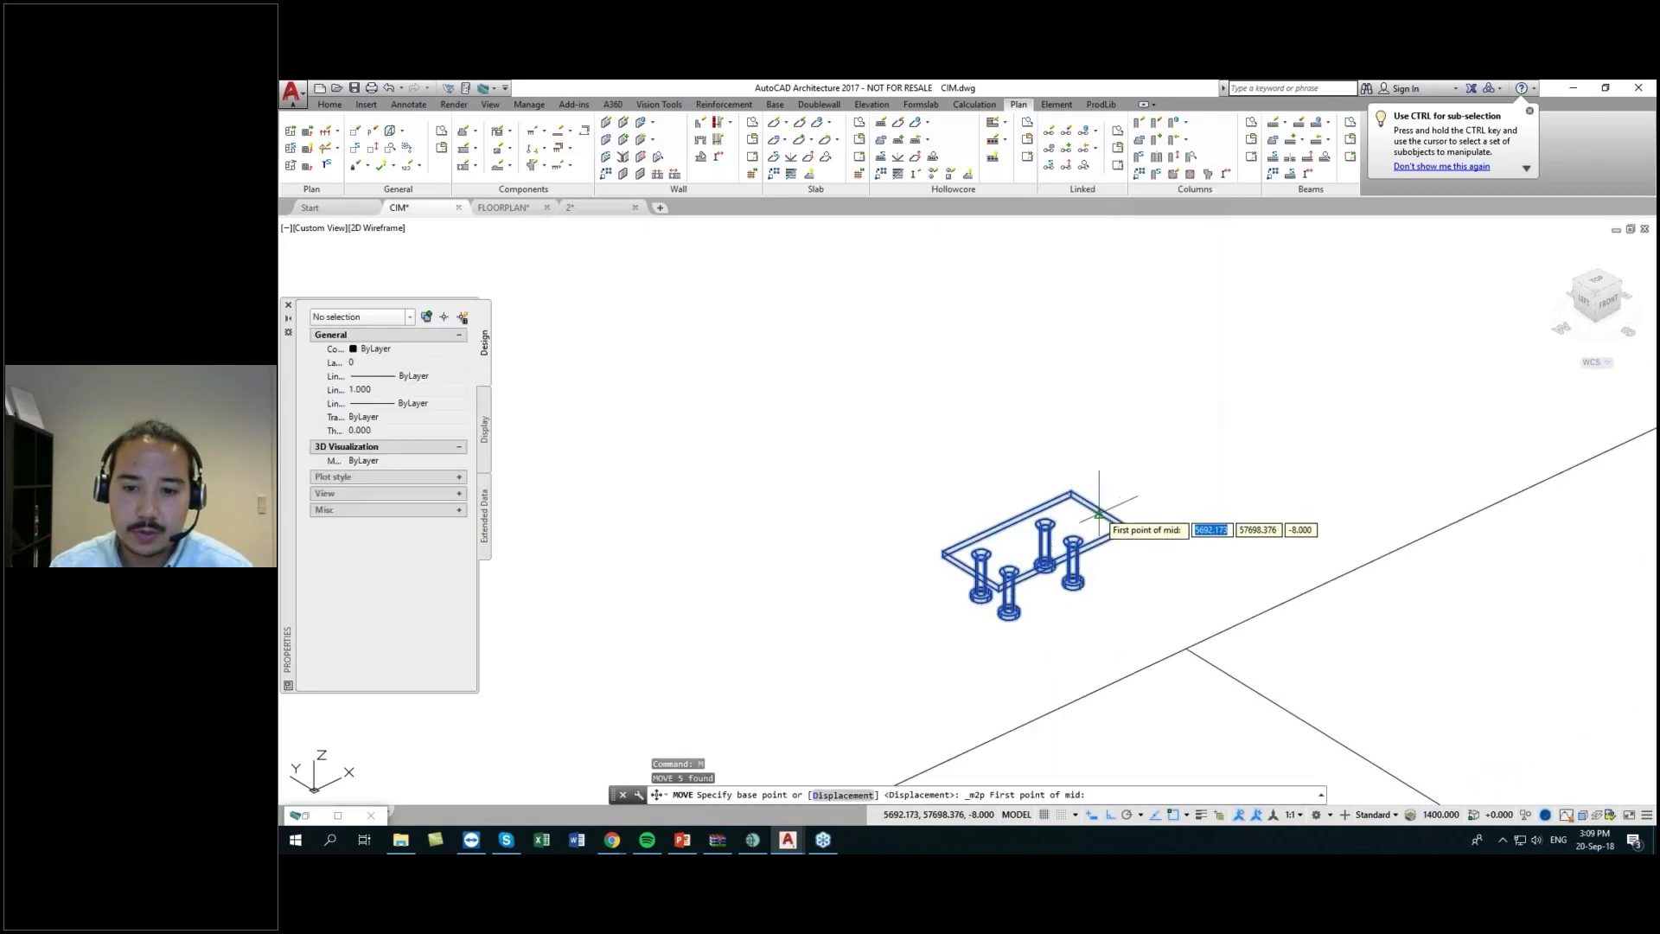
{"action": "left_click", "coordinate": [1072, 493]}
{"action": "left_click", "coordinate": [972, 569]}
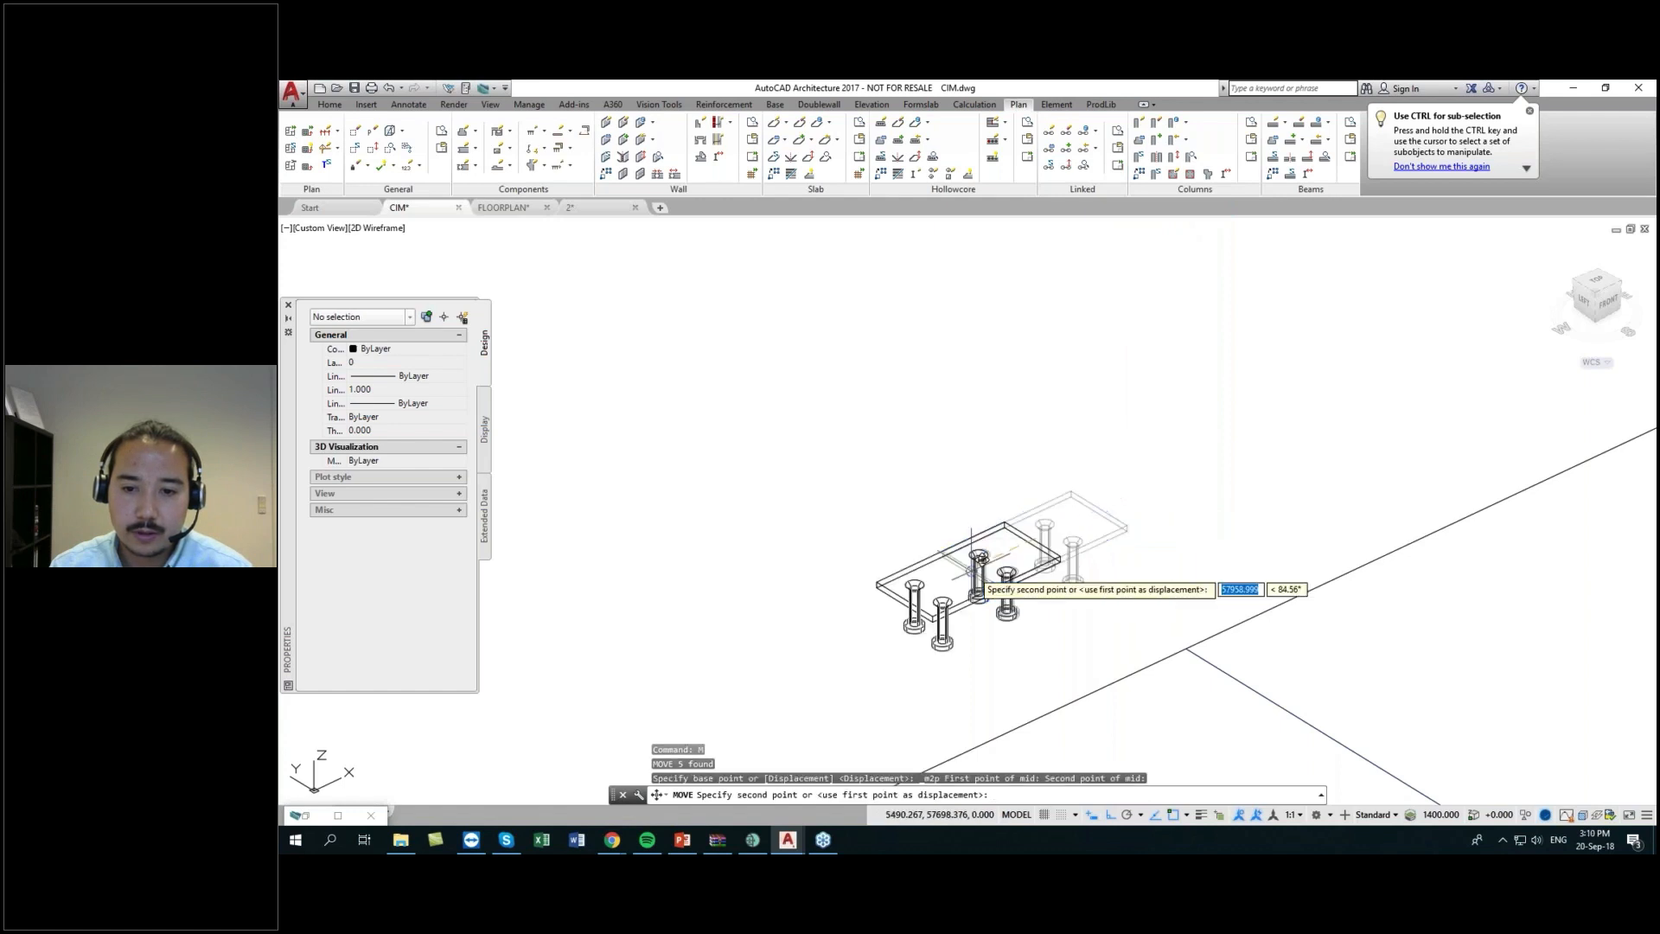
{"action": "scroll", "coordinate": [1189, 652], "scroll_direction": "down", "scroll_amount": 3}
{"action": "middle_click_drag", "start_coordinate": [1190, 652], "coordinate": [1015, 475]}
{"action": "scroll", "coordinate": [1245, 635], "scroll_direction": "up", "scroll_amount": 4}
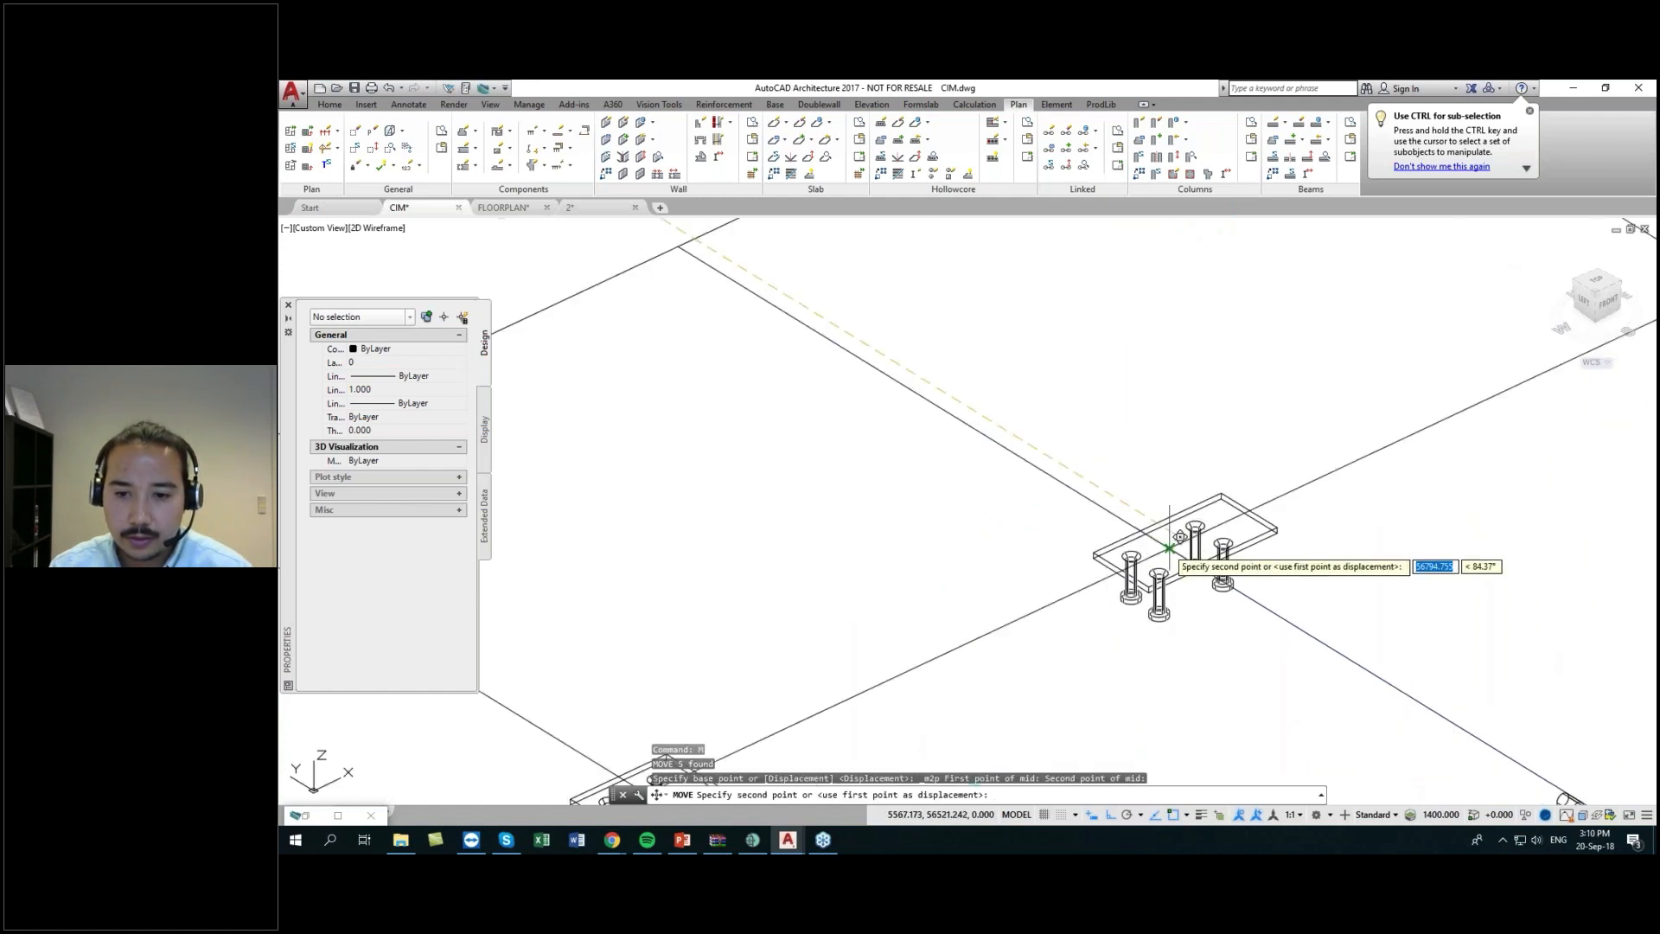
{"action": "left_click", "coordinate": [1174, 552]}
- Create a new cast-in material named 0302 in the WEB_20_09_18 selection
{"action": "scroll", "coordinate": [1181, 591], "scroll_direction": "down", "scroll_amount": 2}
{"action": "middle_click_drag", "start_coordinate": [1181, 591], "coordinate": [1044, 480]}
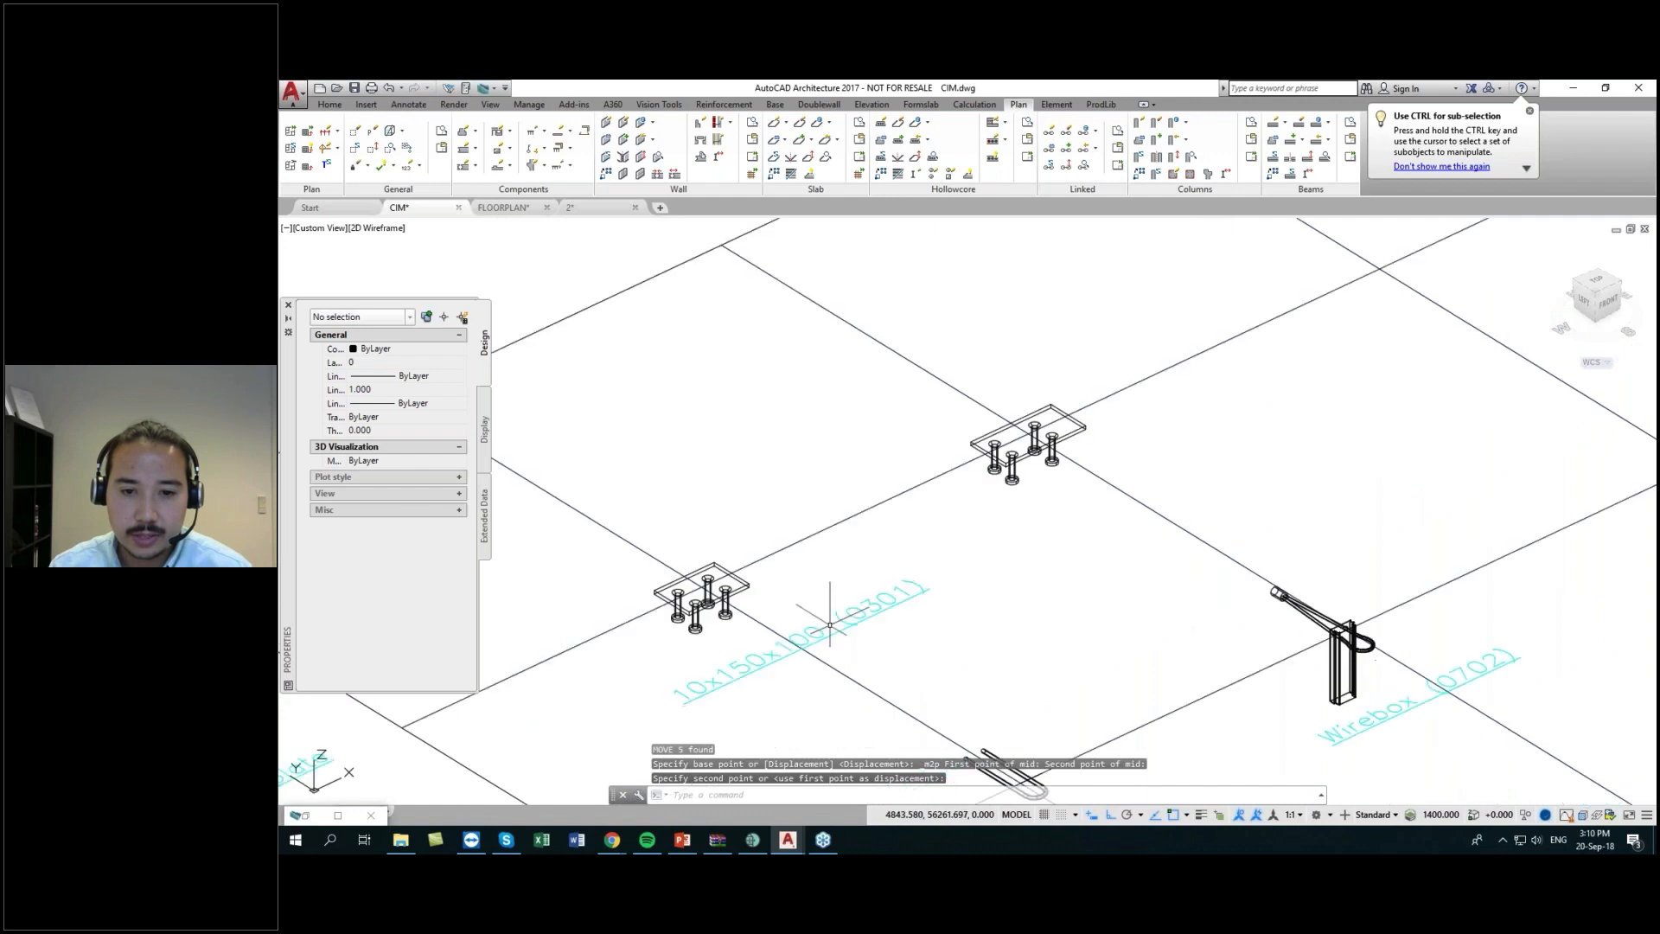
{"action": "middle_click_drag", "start_coordinate": [938, 578], "coordinate": [834, 678]}
{"action": "scroll", "coordinate": [901, 591], "scroll_direction": "up", "scroll_amount": 4}
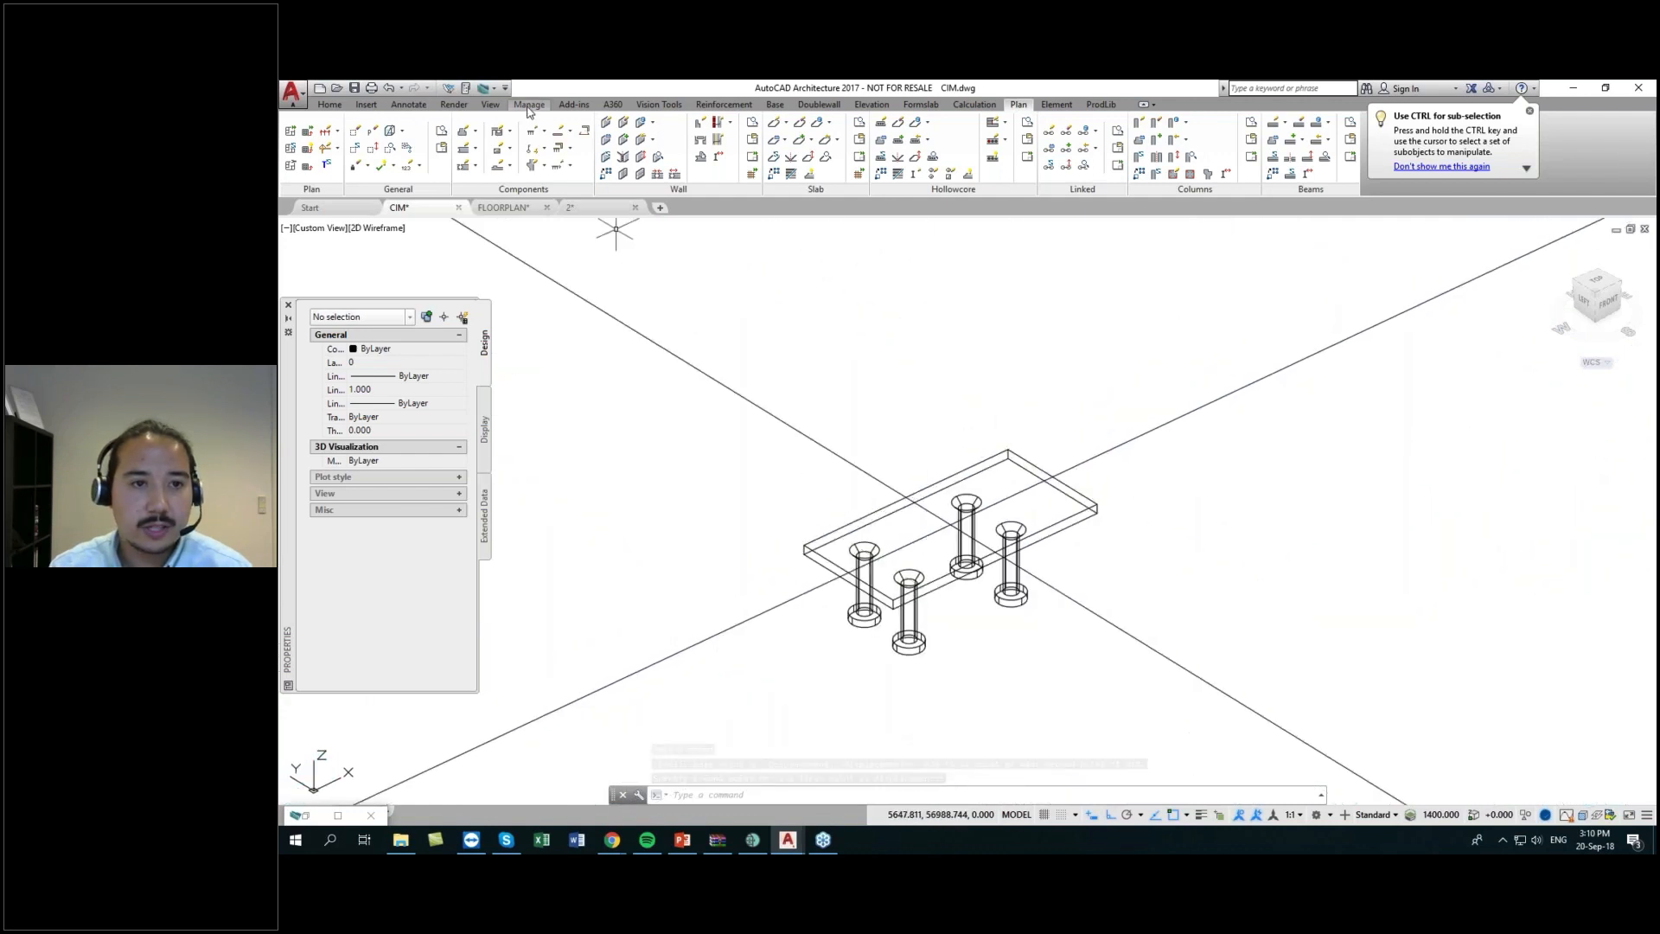
{"action": "left_click", "coordinate": [544, 130]}
{"action": "left_click", "coordinate": [579, 298]}
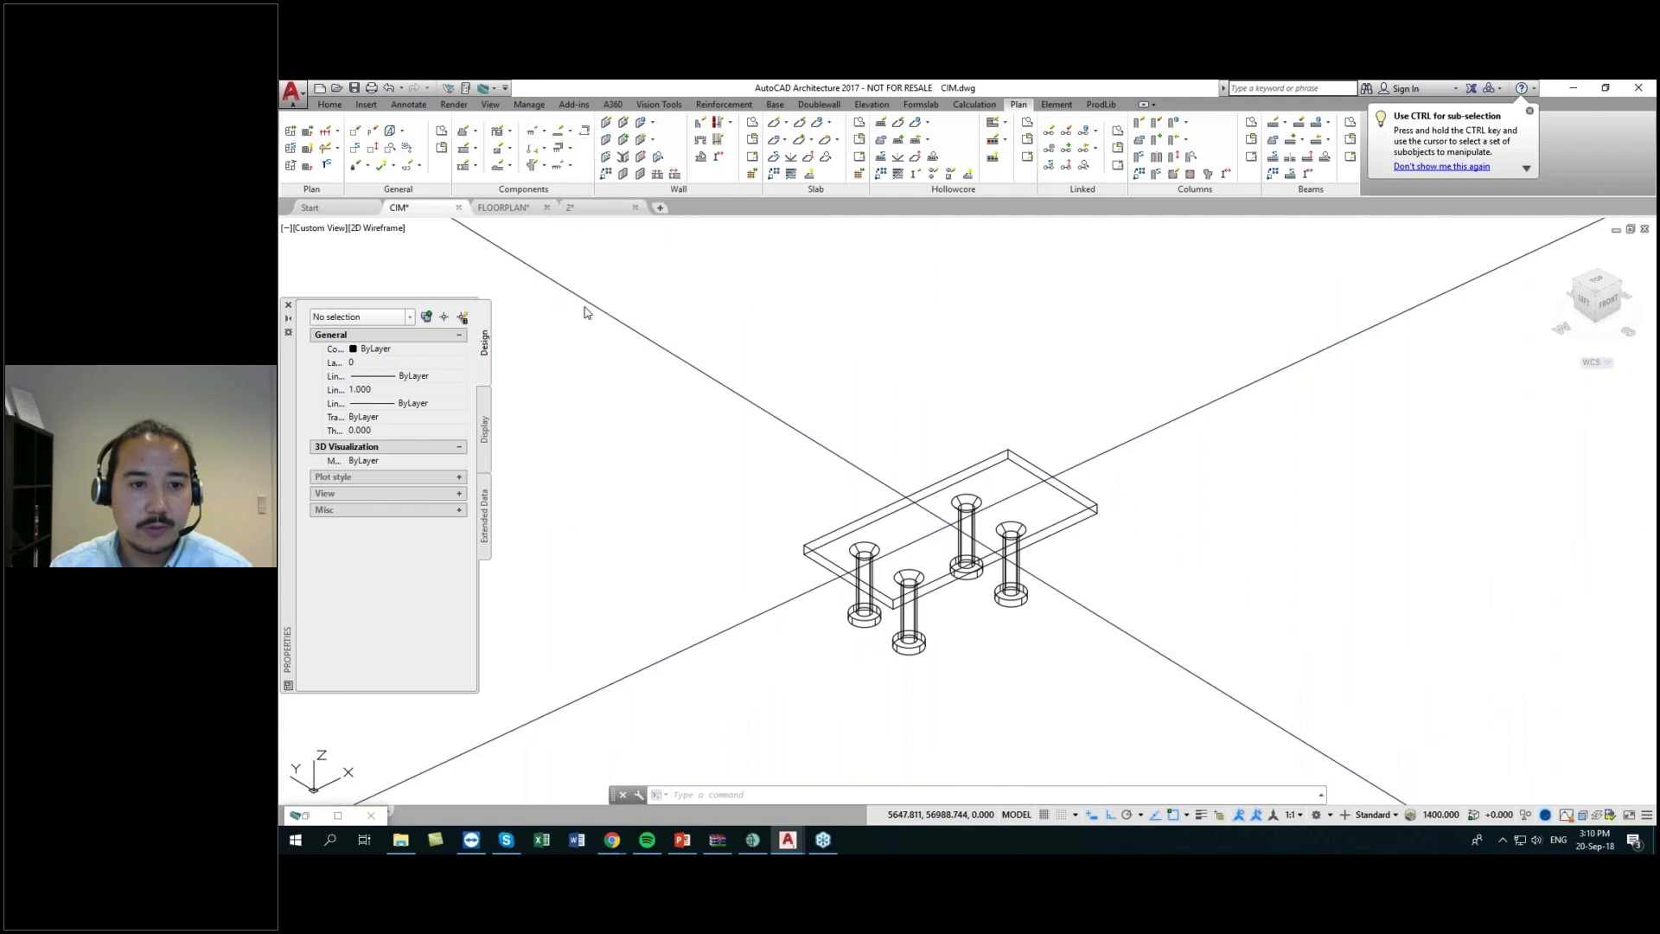
{"action": "left_click_drag", "start_coordinate": [1193, 188], "coordinate": [1214, 177]}
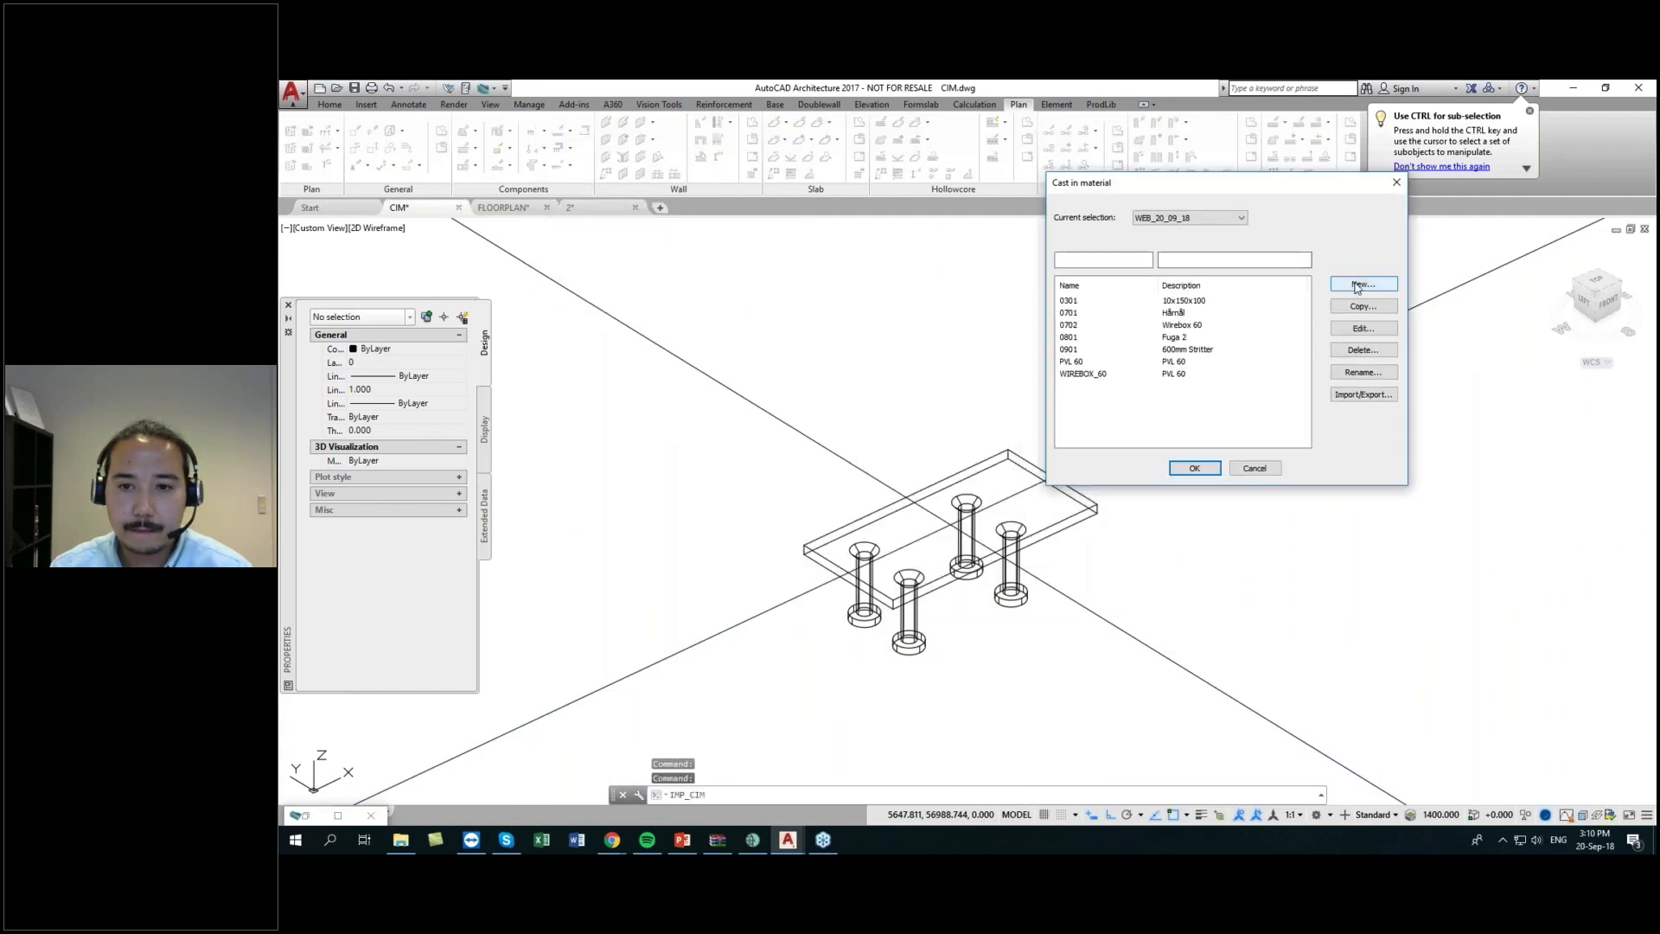
{"action": "left_click", "coordinate": [1364, 284]}
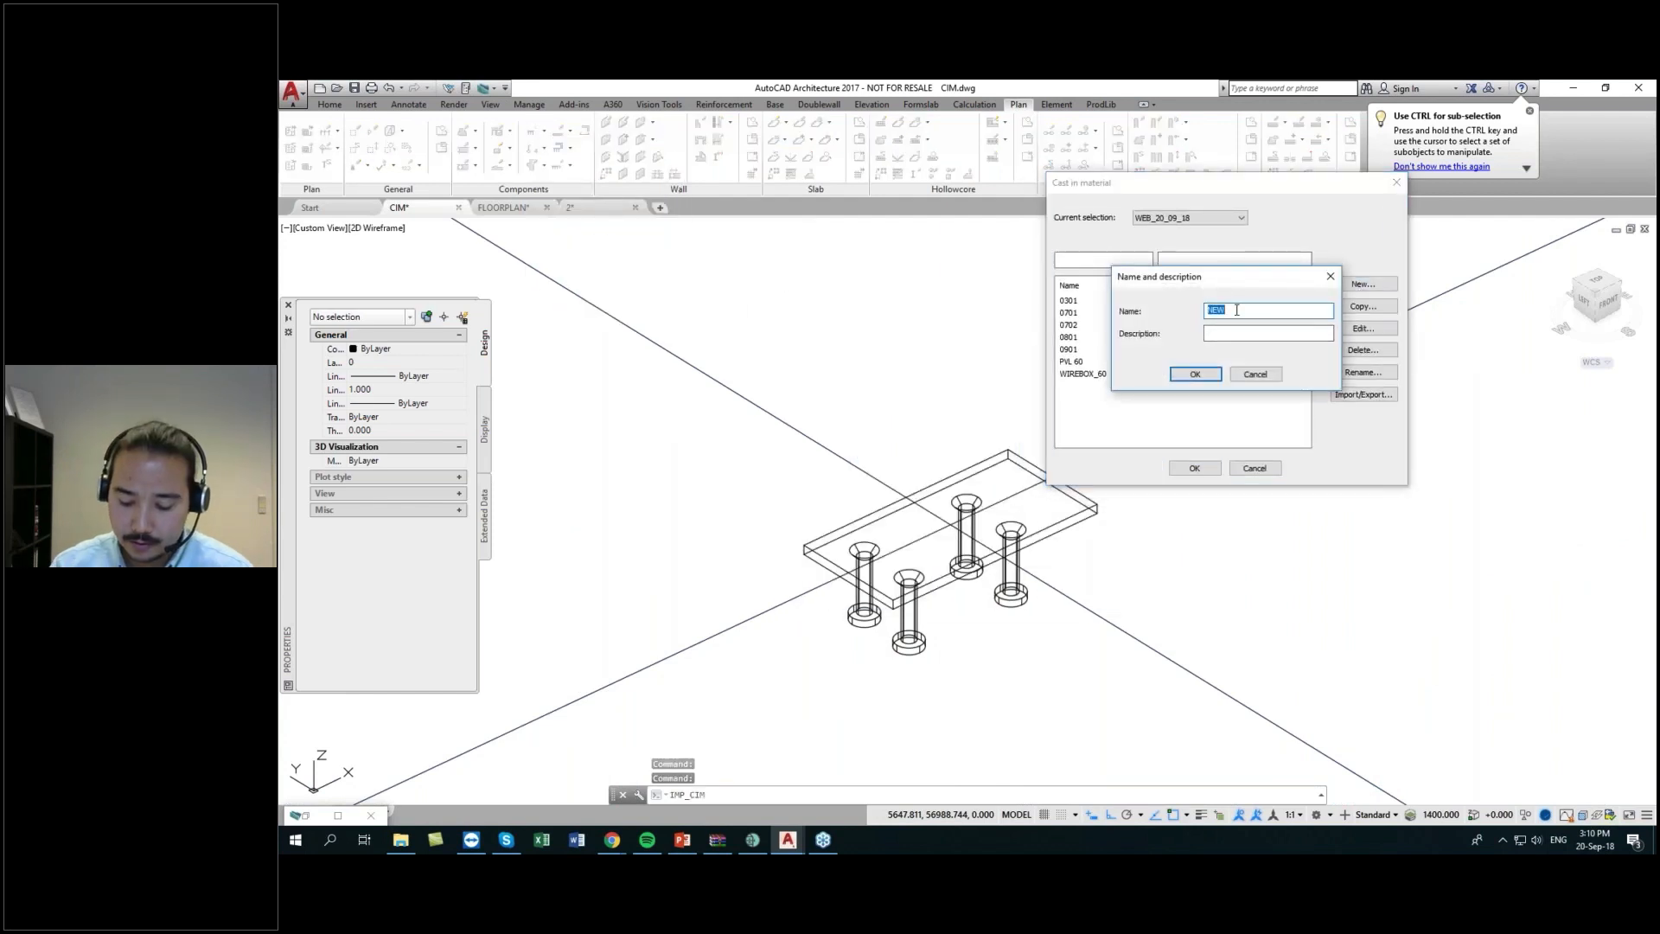
{"action": "type", "text": "0302"}
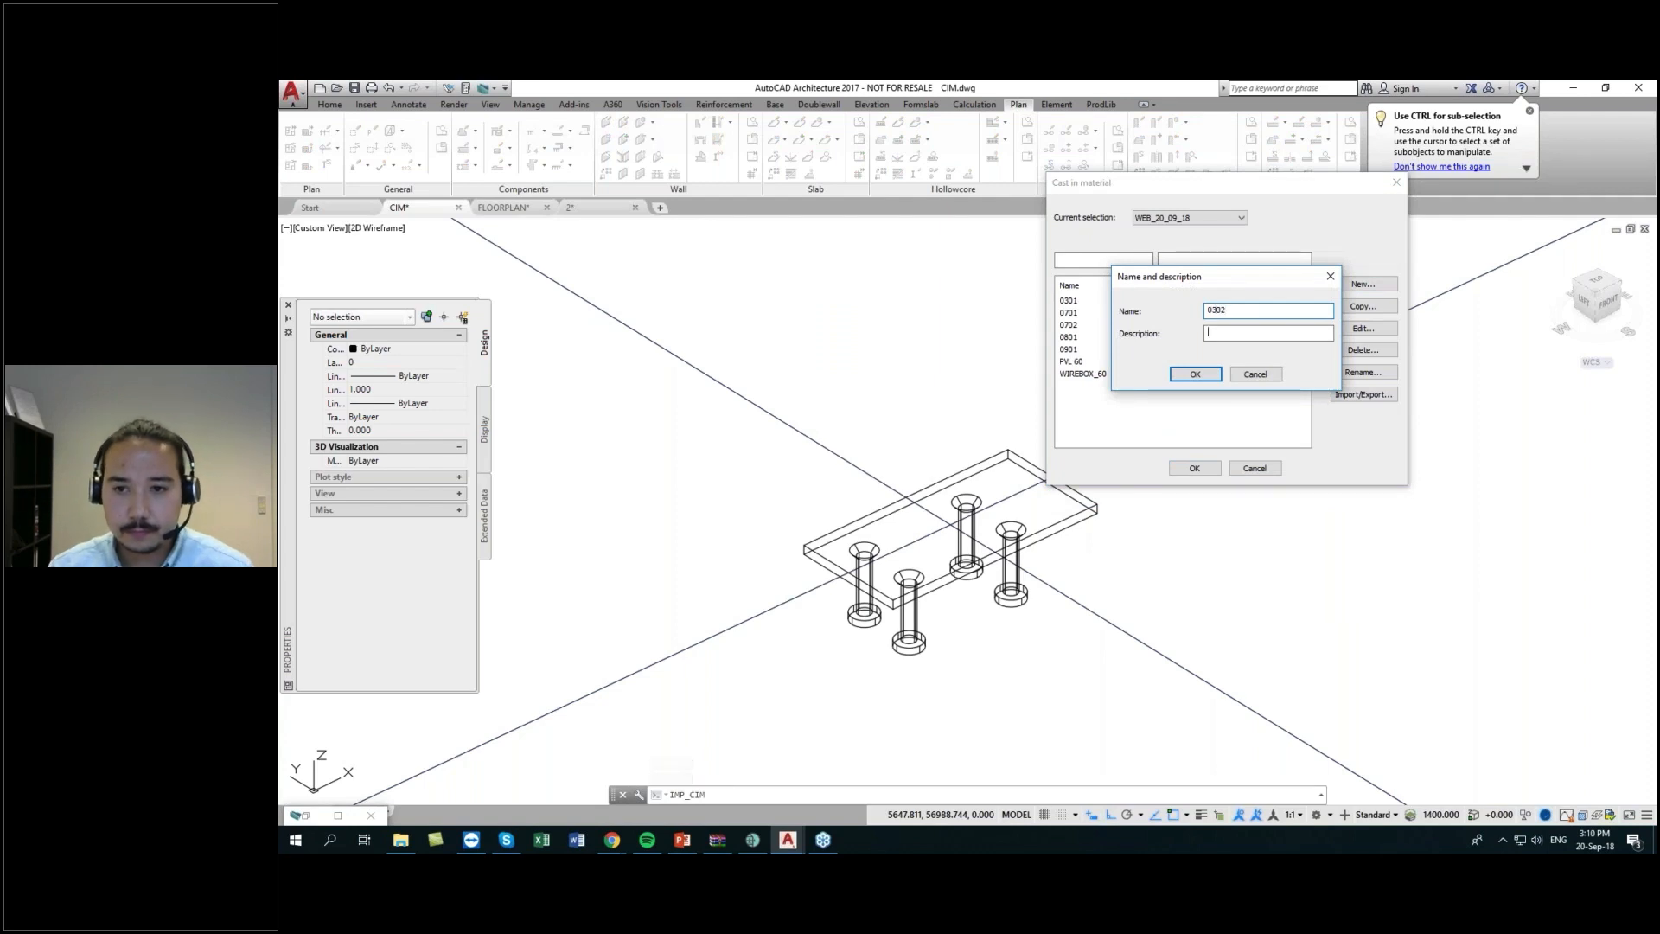
{"action": "left_click", "coordinate": [1193, 373]}
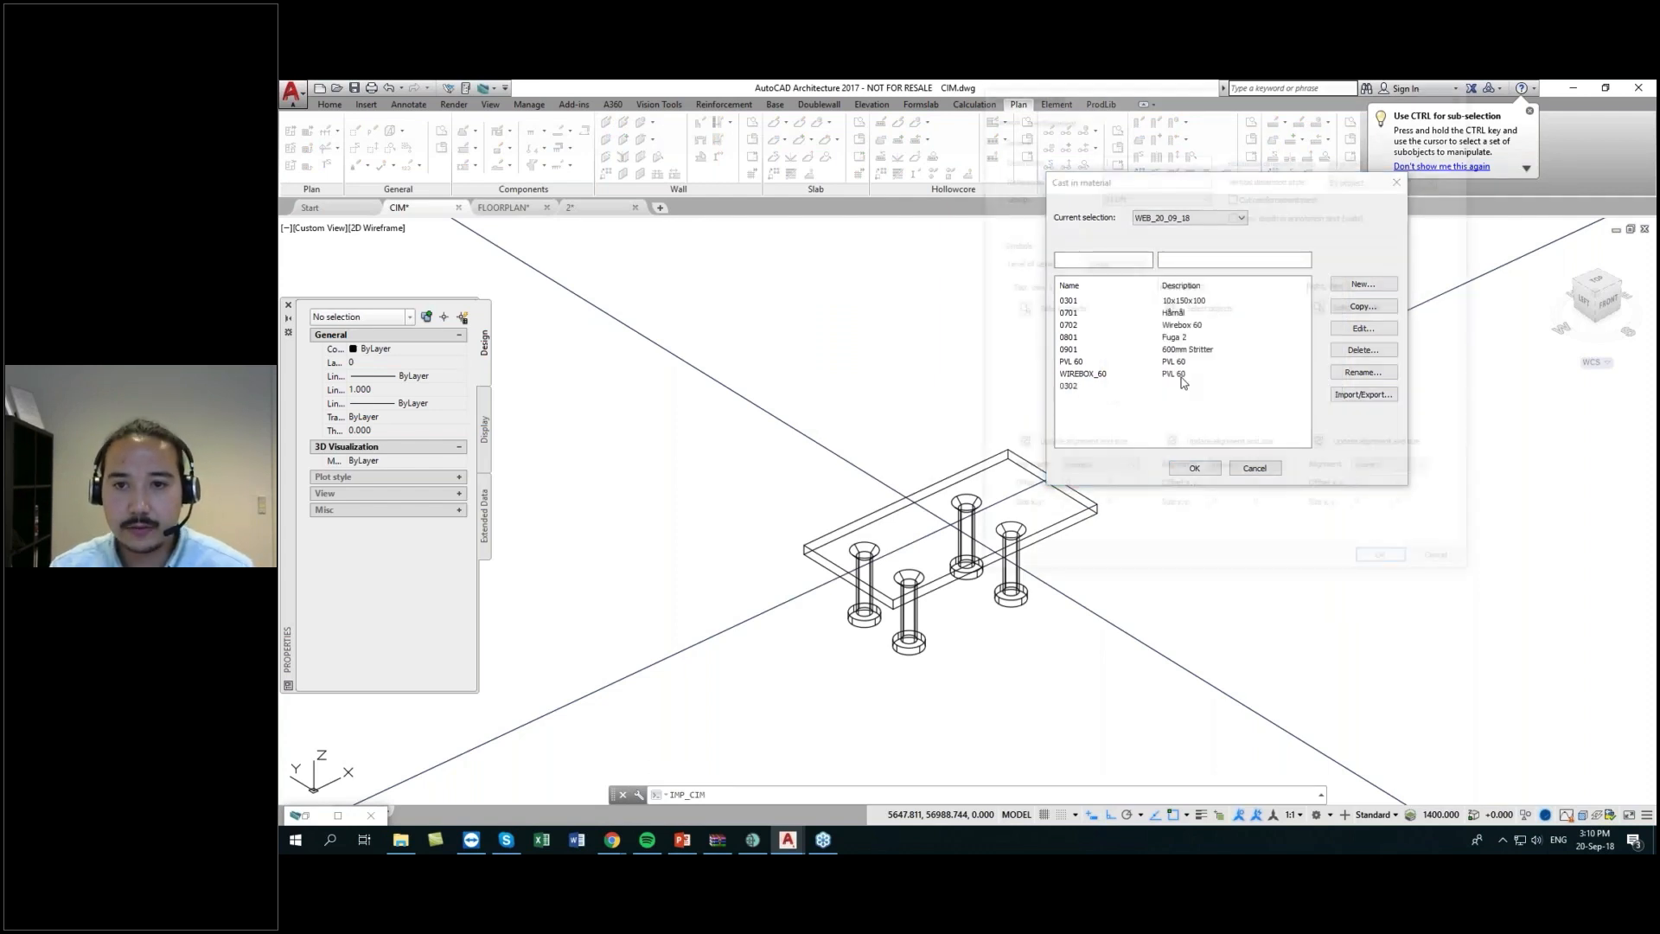
- Assign cast-in material 0302 to the group 03 Fastening Plate and set its symbol level of detail to 4 3D
{"action": "left_click", "coordinate": [1153, 193]}
{"action": "left_click", "coordinate": [1142, 227]}
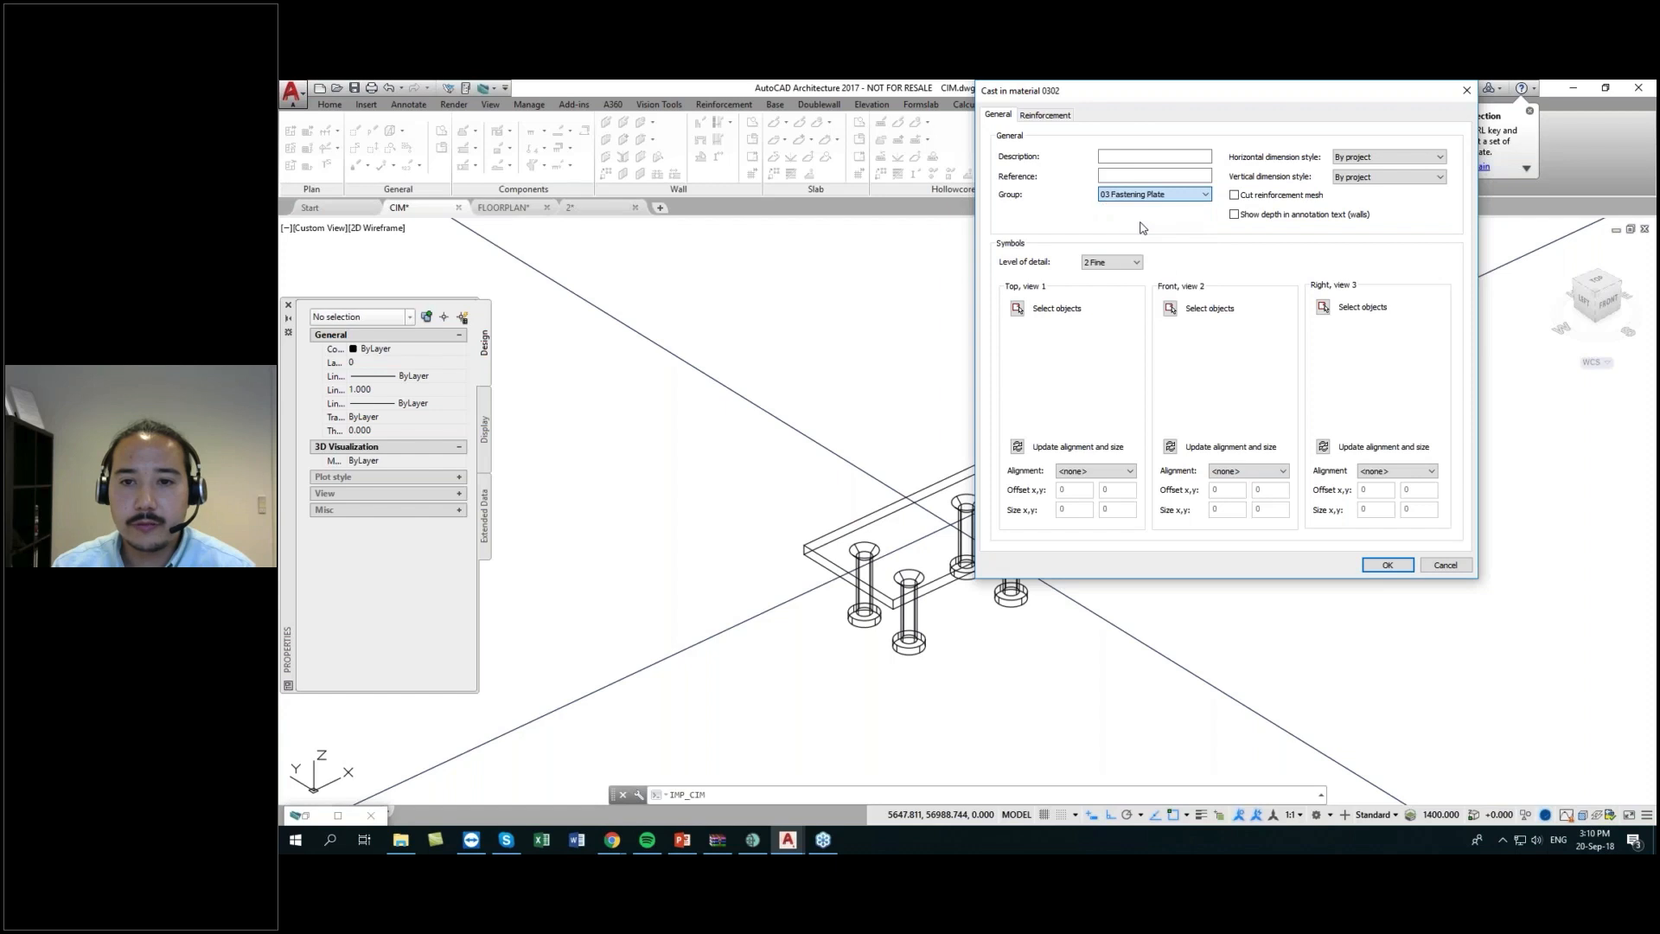
{"action": "left_click", "coordinate": [1126, 264]}
{"action": "left_click", "coordinate": [1103, 303]}
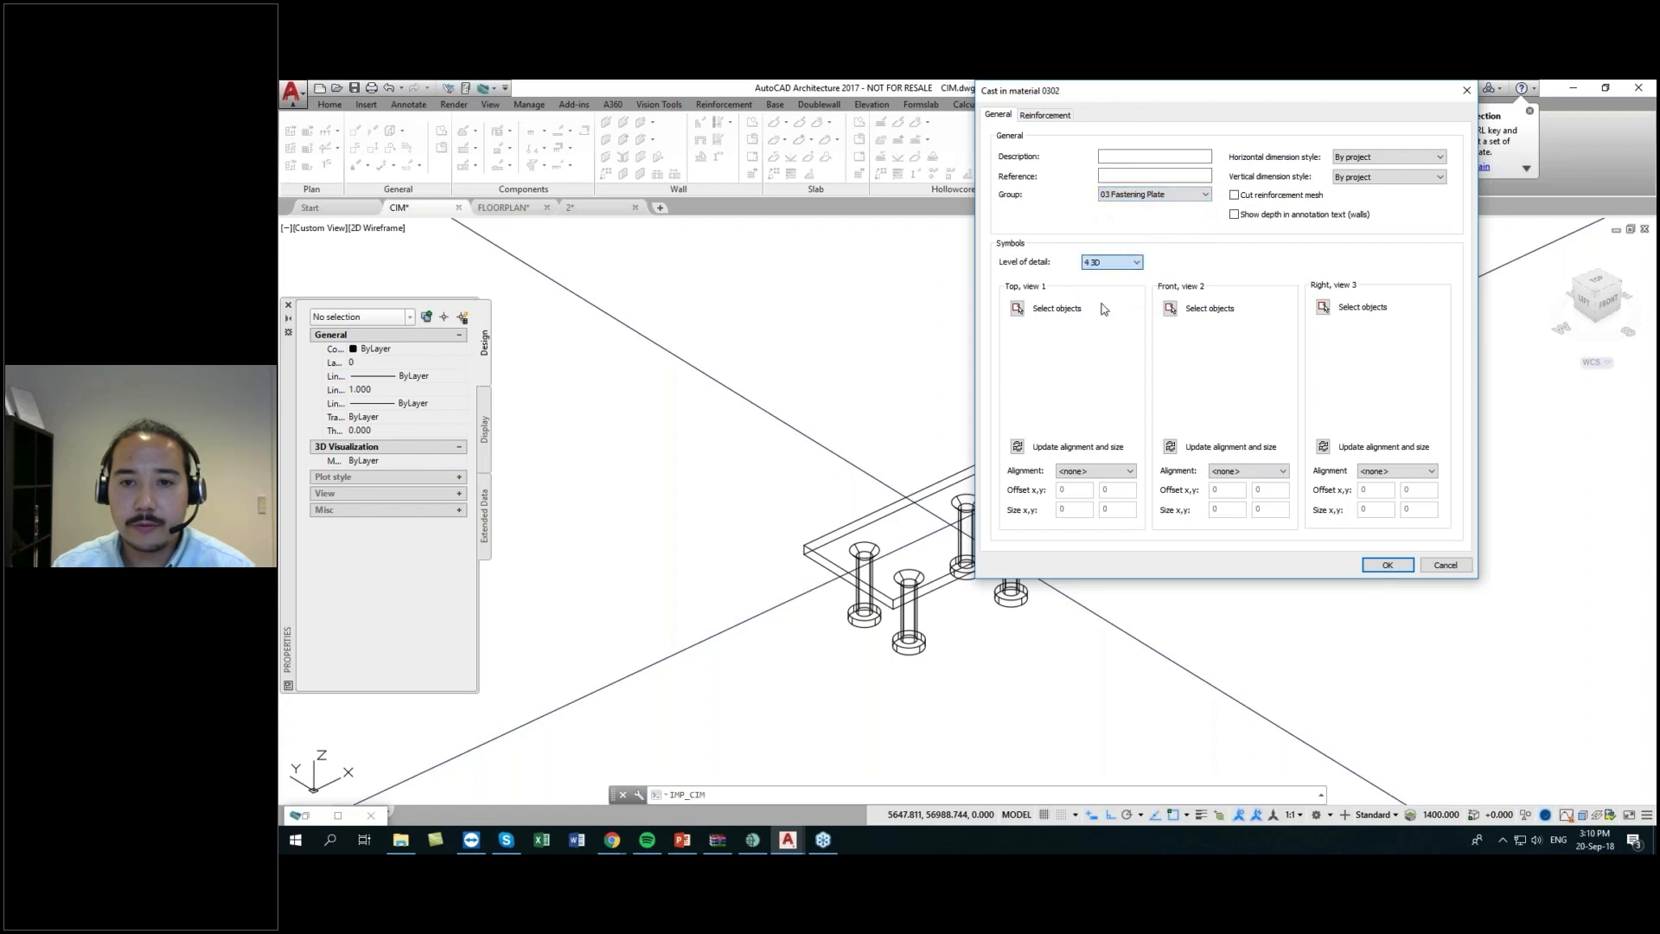
- Define the top view symbol of 0302 from the extended plate and its four studs
{"action": "left_click", "coordinate": [1021, 308]}
{"action": "left_click", "coordinate": [1015, 458]}
{"action": "left_click", "coordinate": [969, 491]}
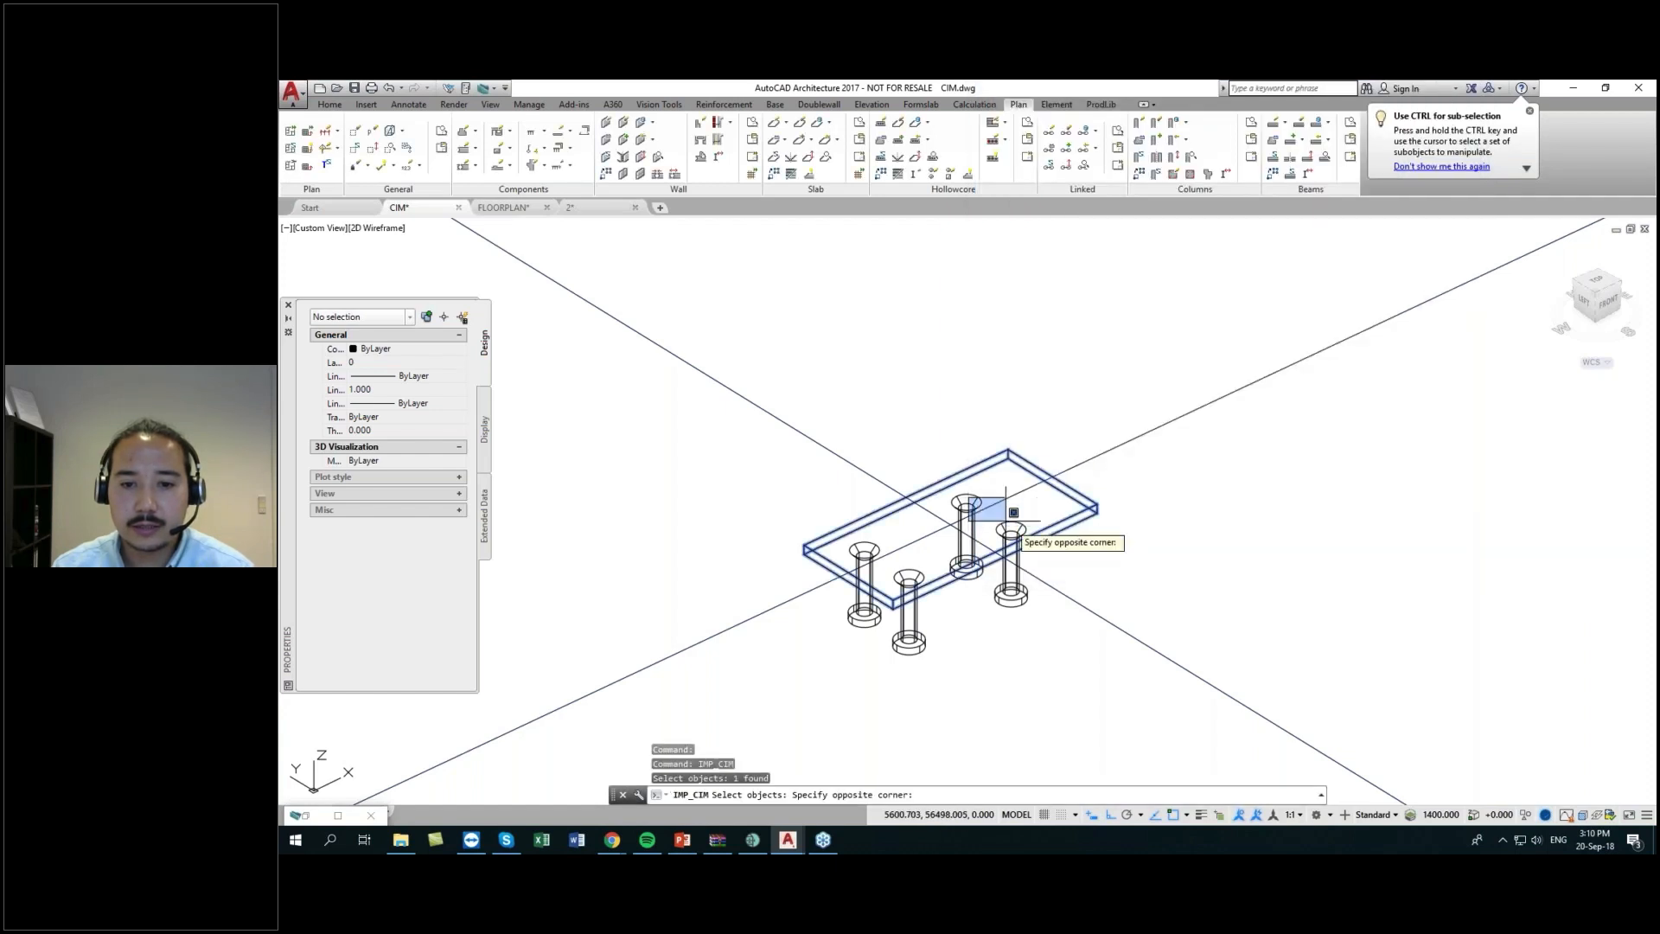
{"action": "left_click", "coordinate": [970, 499]}
{"action": "left_click", "coordinate": [974, 496]}
{"action": "left_click", "coordinate": [1025, 521]}
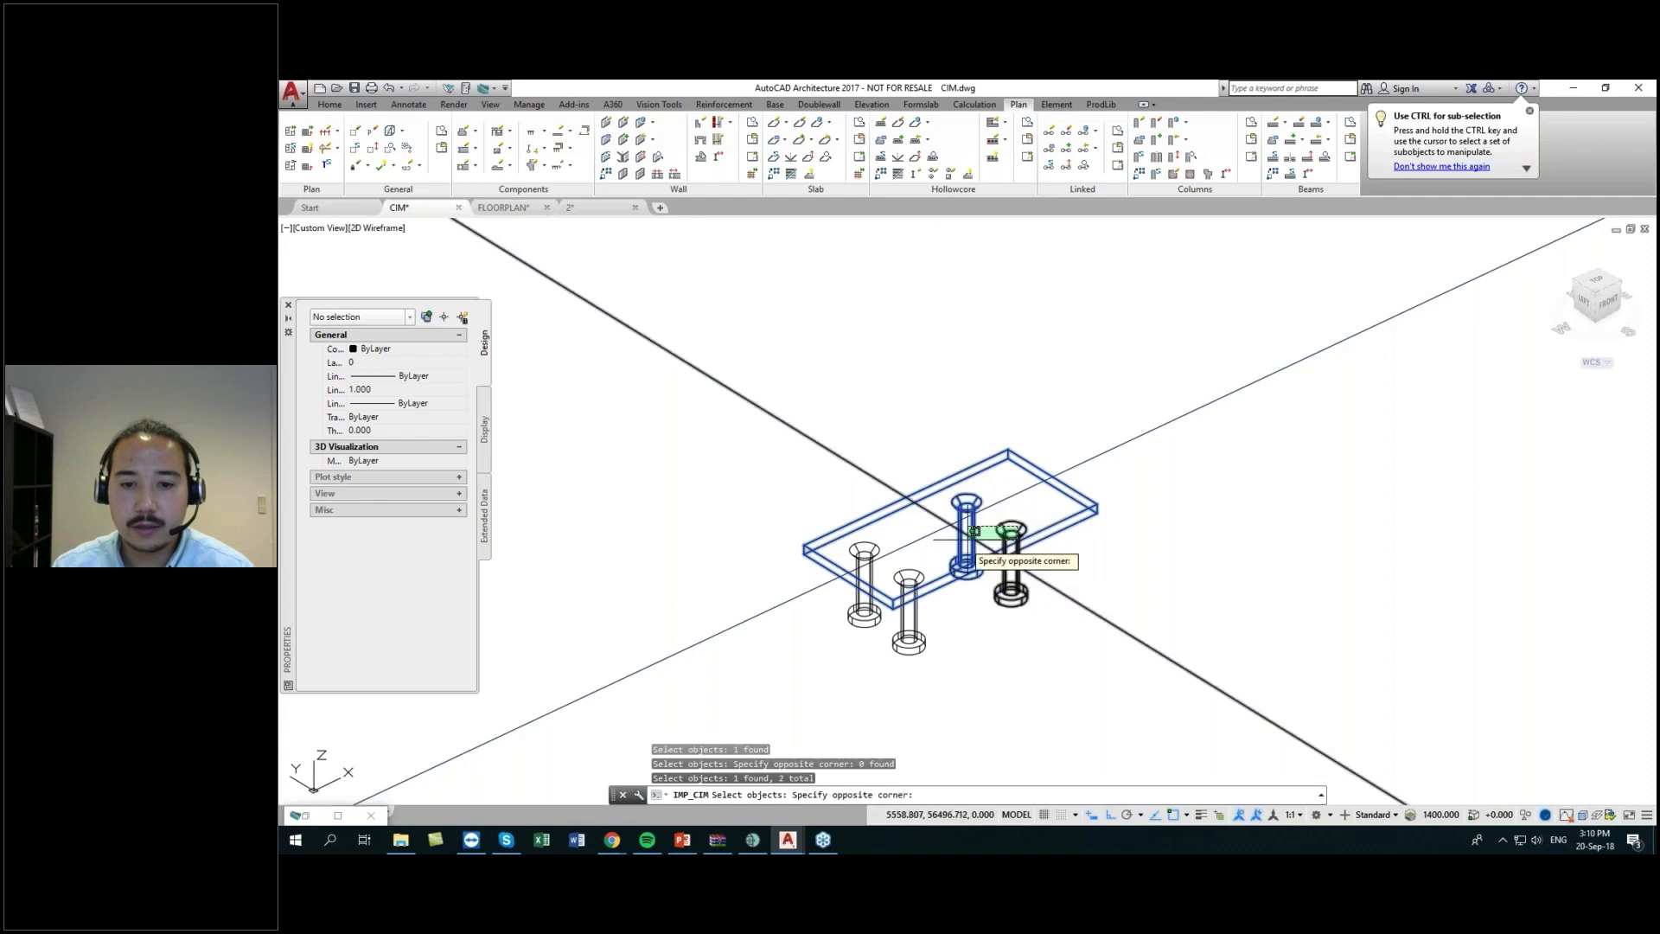
{"action": "left_click", "coordinate": [994, 557]}
{"action": "left_click", "coordinate": [908, 586]}
{"action": "left_click", "coordinate": [864, 577]}
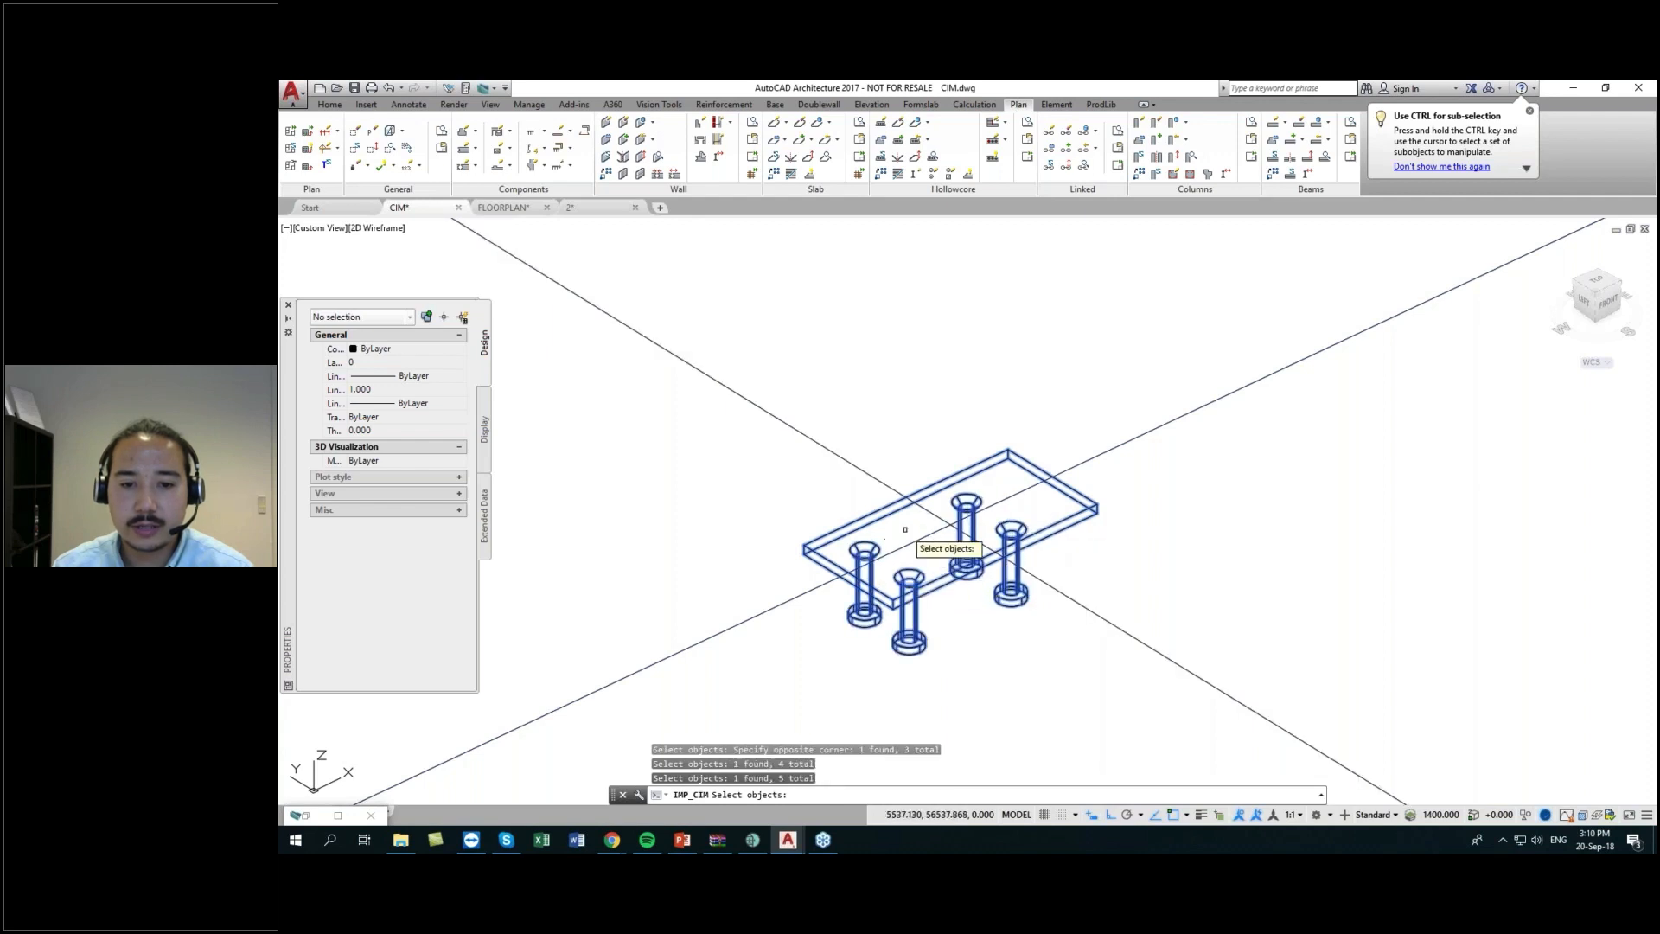
{"action": "key", "text": "Return"}
- Set the insertion base point at the plate's centre and generate views 2 and 3 with 2D symbols at level of detail 2
{"action": "left_click", "coordinate": [947, 529]}
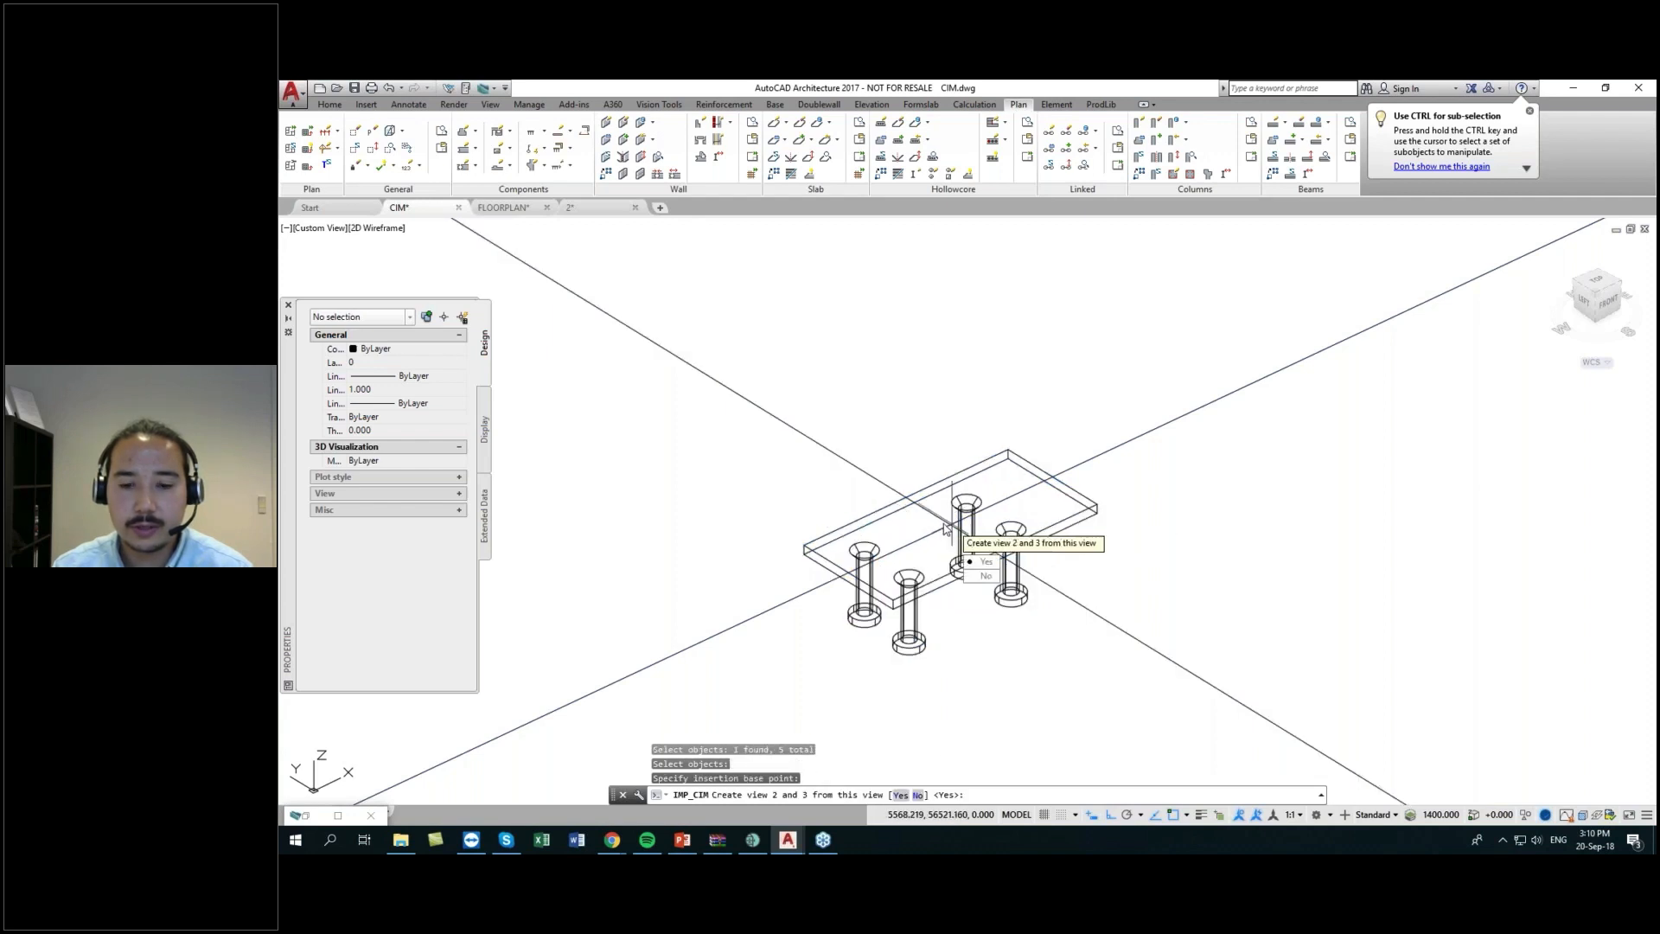
{"action": "key", "text": "Return"}
{"action": "key", "text": "Return"}
{"action": "key", "text": "Return"}
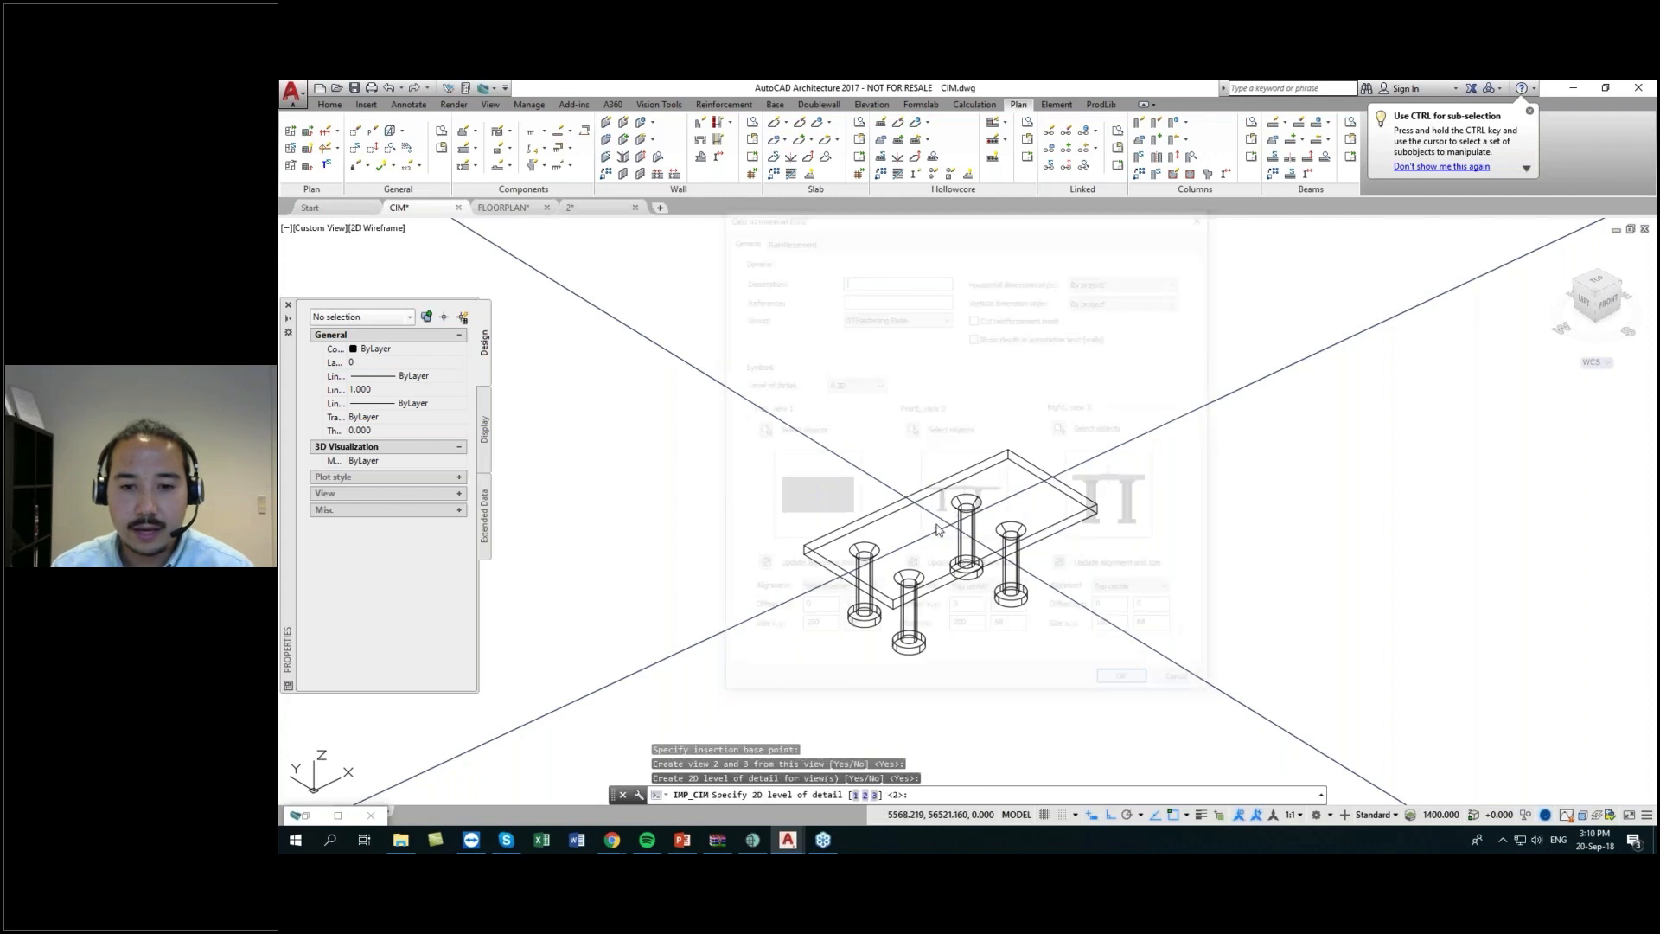
- Review the 2 Fine symbols of cast-in material 0302 and save the definition
{"action": "left_click", "coordinate": [852, 383]}
{"action": "left_click", "coordinate": [839, 408]}
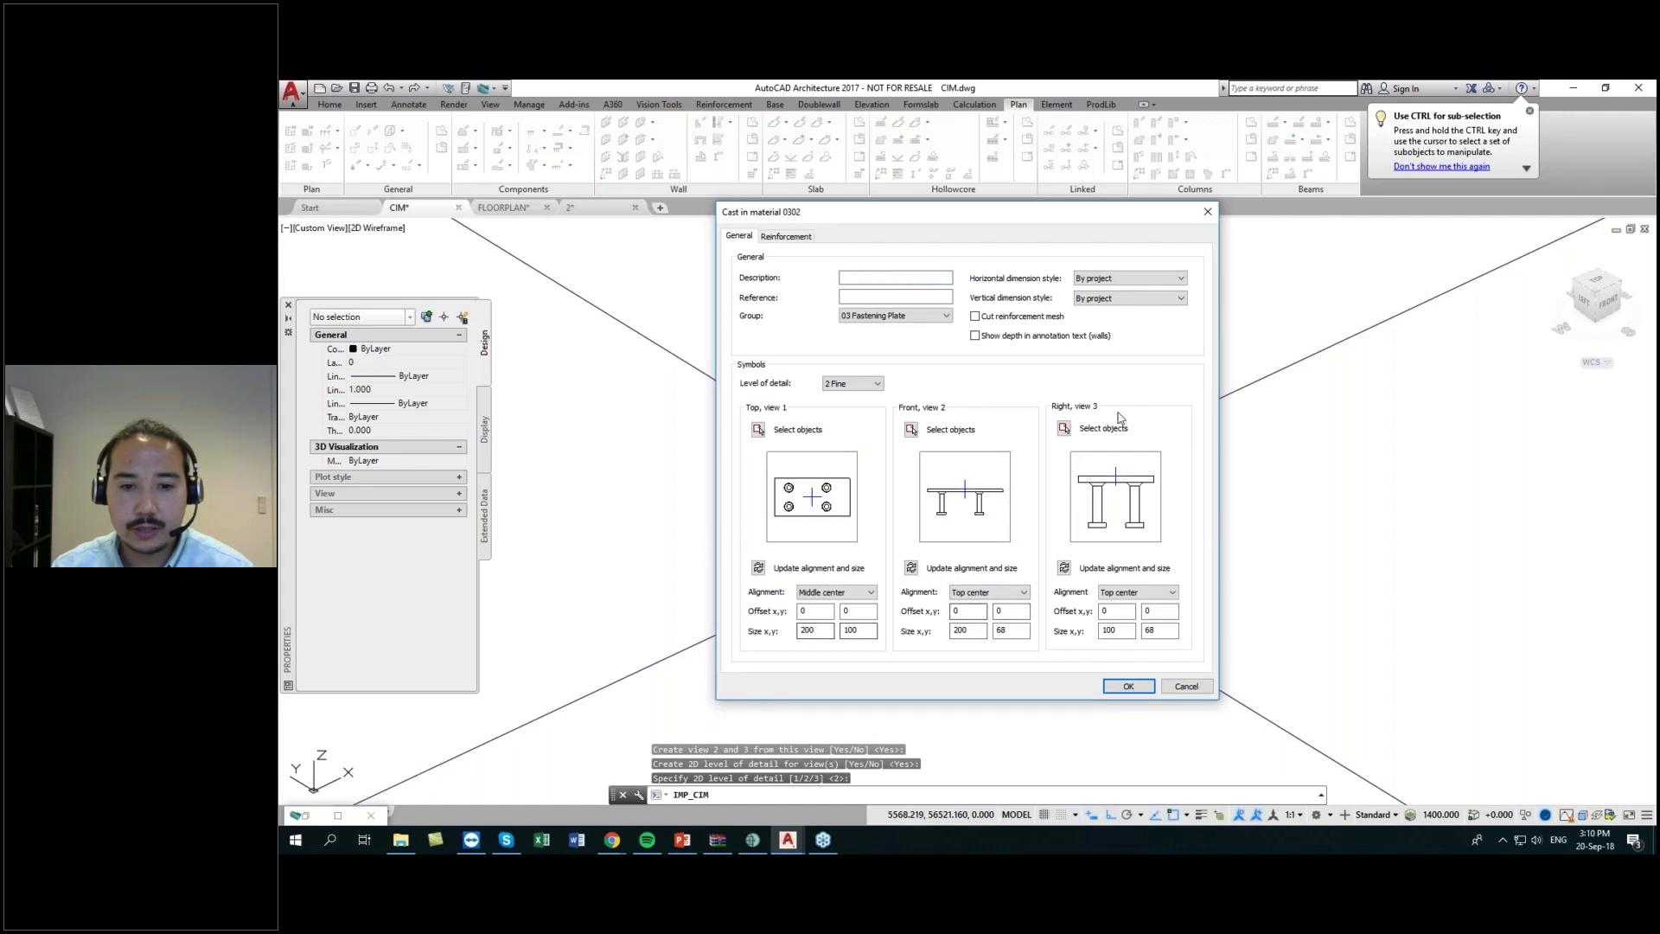
{"action": "left_click", "coordinate": [1128, 686]}
{"action": "left_click", "coordinate": [936, 585]}
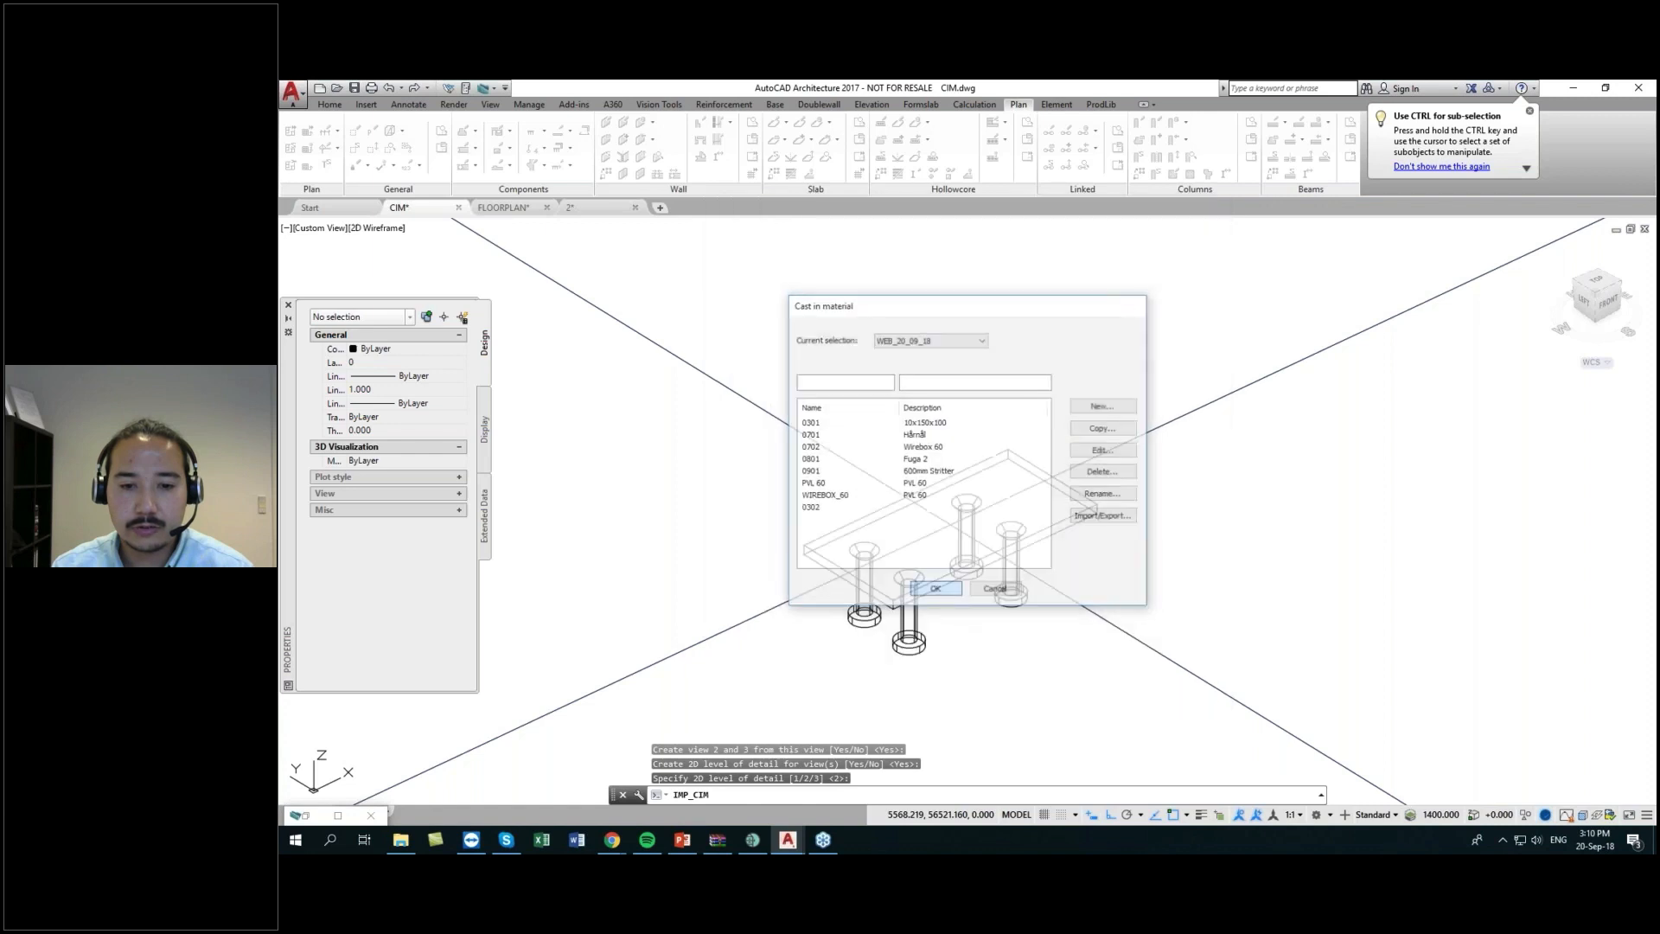
- Compare the extended plate with the original 0301 plate on the grid of the CIM drawing
{"action": "scroll", "coordinate": [938, 574], "scroll_direction": "down", "scroll_amount": 6}
{"action": "scroll", "coordinate": [735, 637], "scroll_direction": "up", "scroll_amount": 2}
{"action": "middle_click_drag", "start_coordinate": [736, 637], "coordinate": [870, 530]}
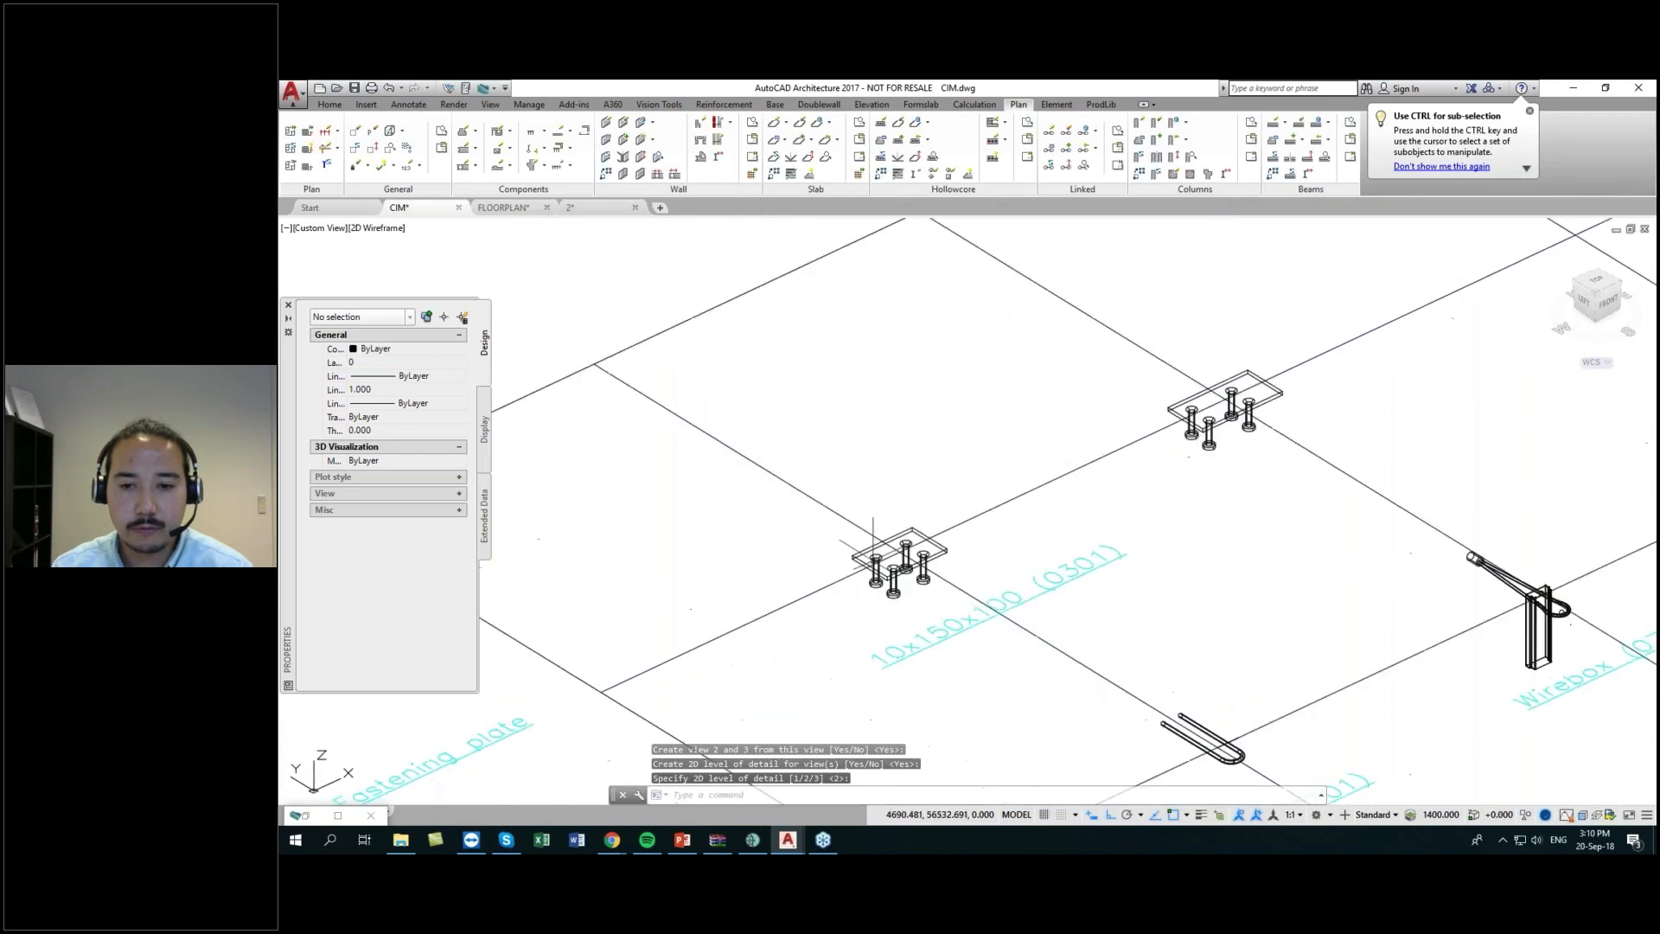
{"action": "middle_click_drag", "start_coordinate": [991, 520], "coordinate": [947, 574]}
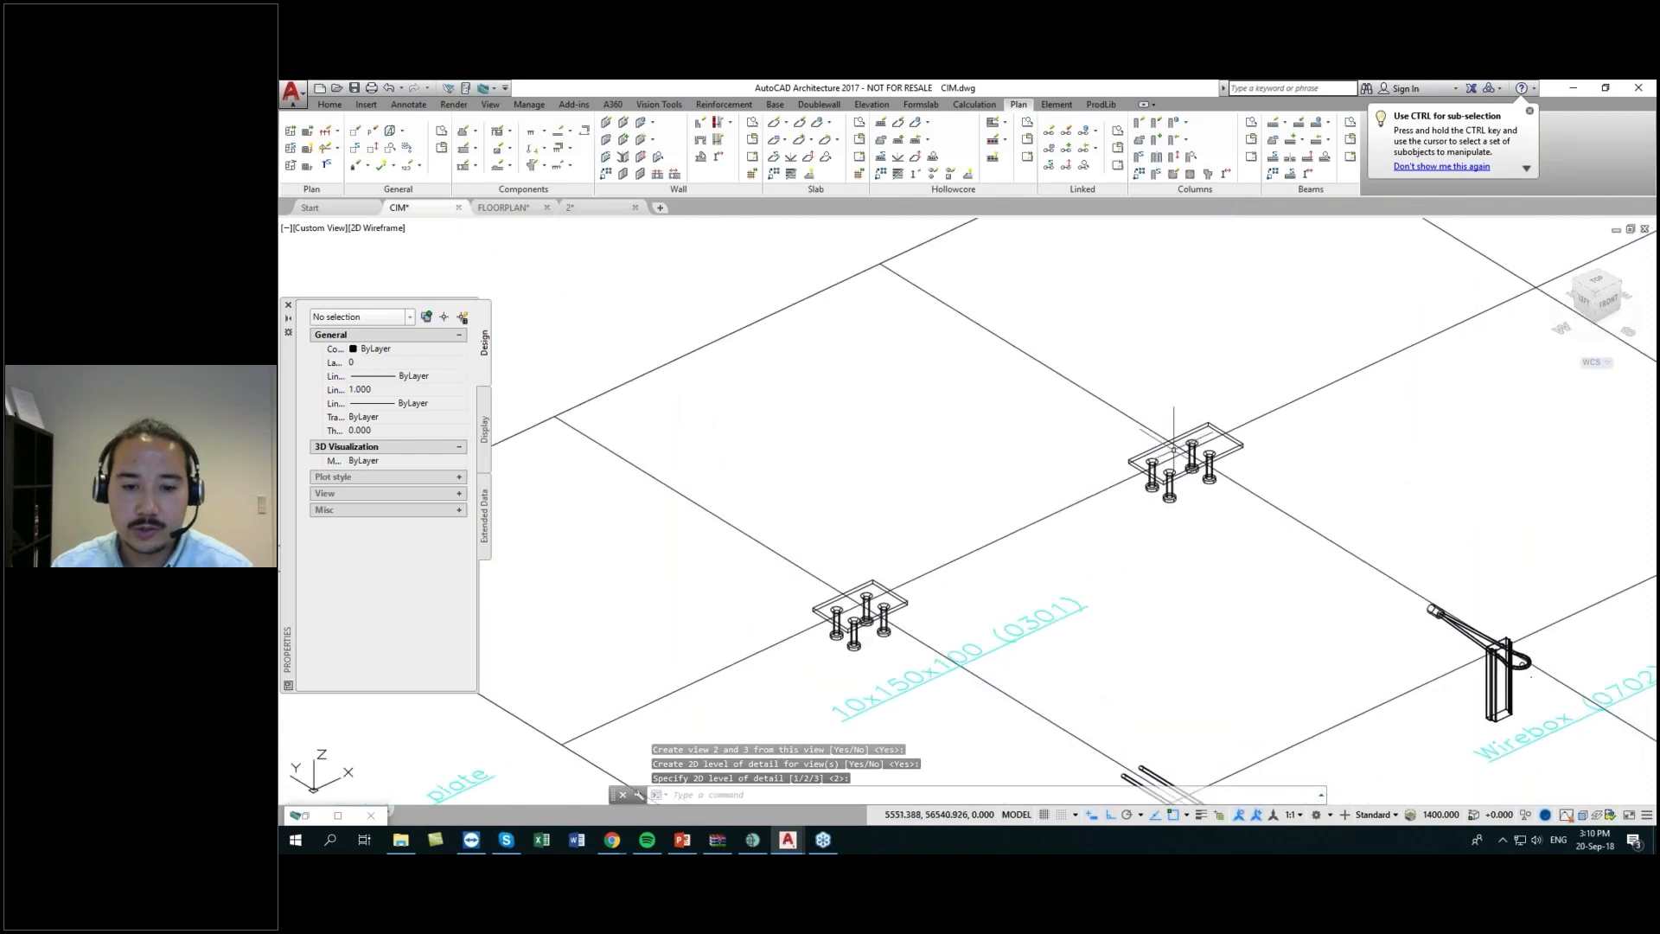
{"action": "middle_click_drag", "start_coordinate": [1173, 425], "coordinate": [1172, 439]}
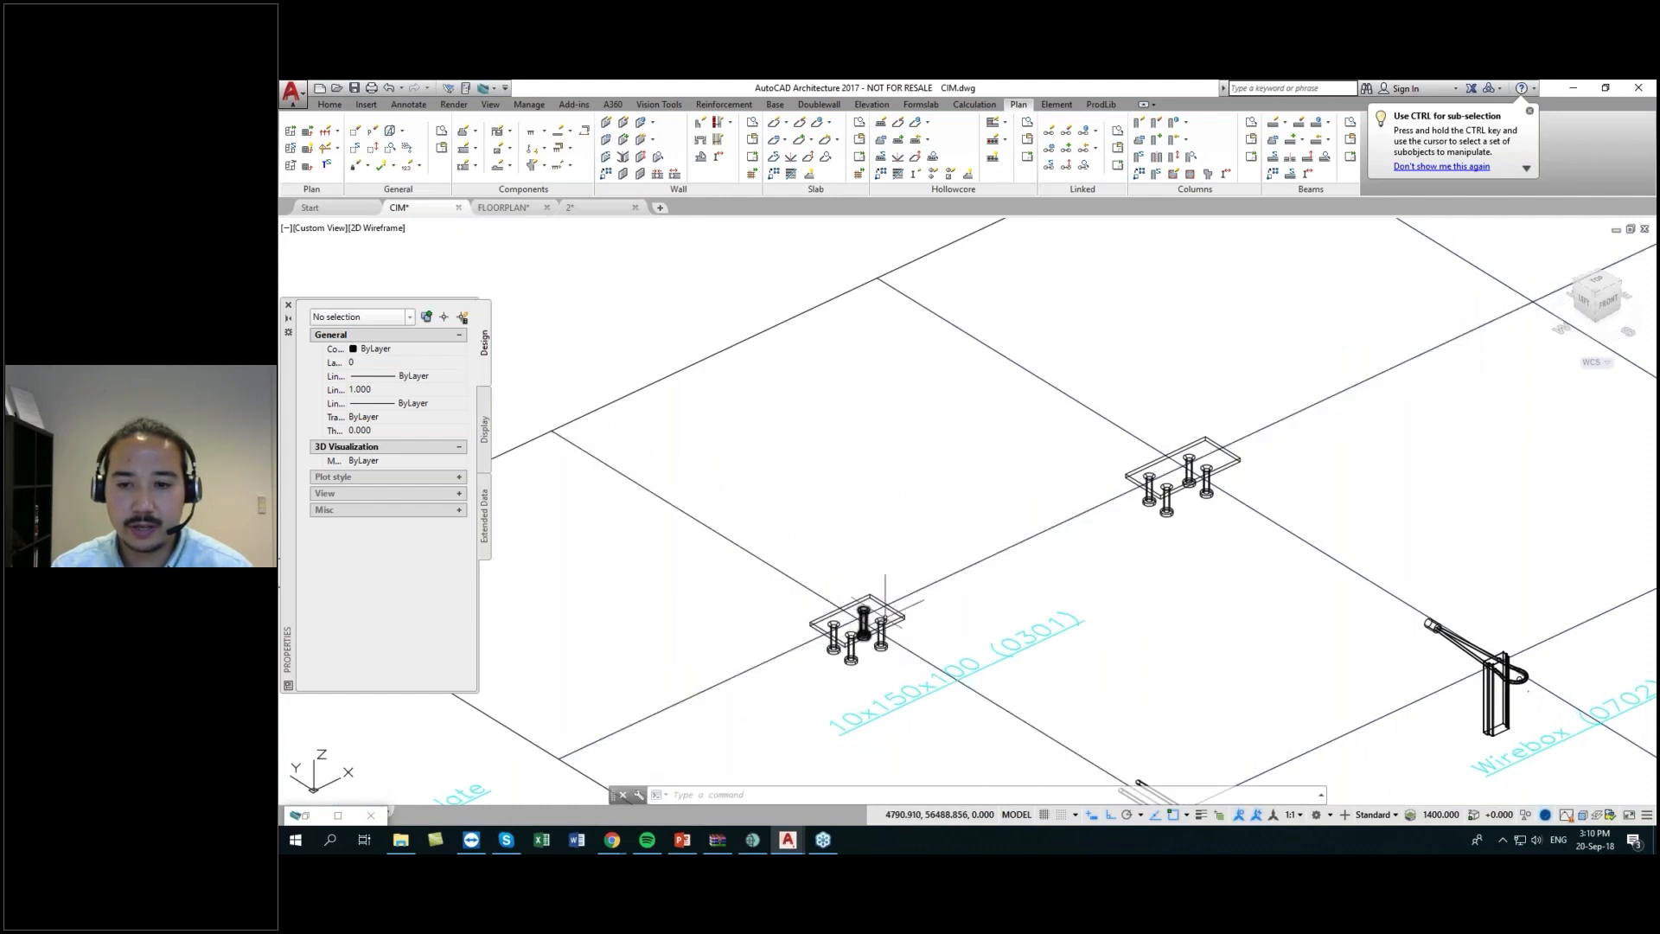
{"action": "middle_click_drag", "start_coordinate": [994, 600], "coordinate": [969, 578]}
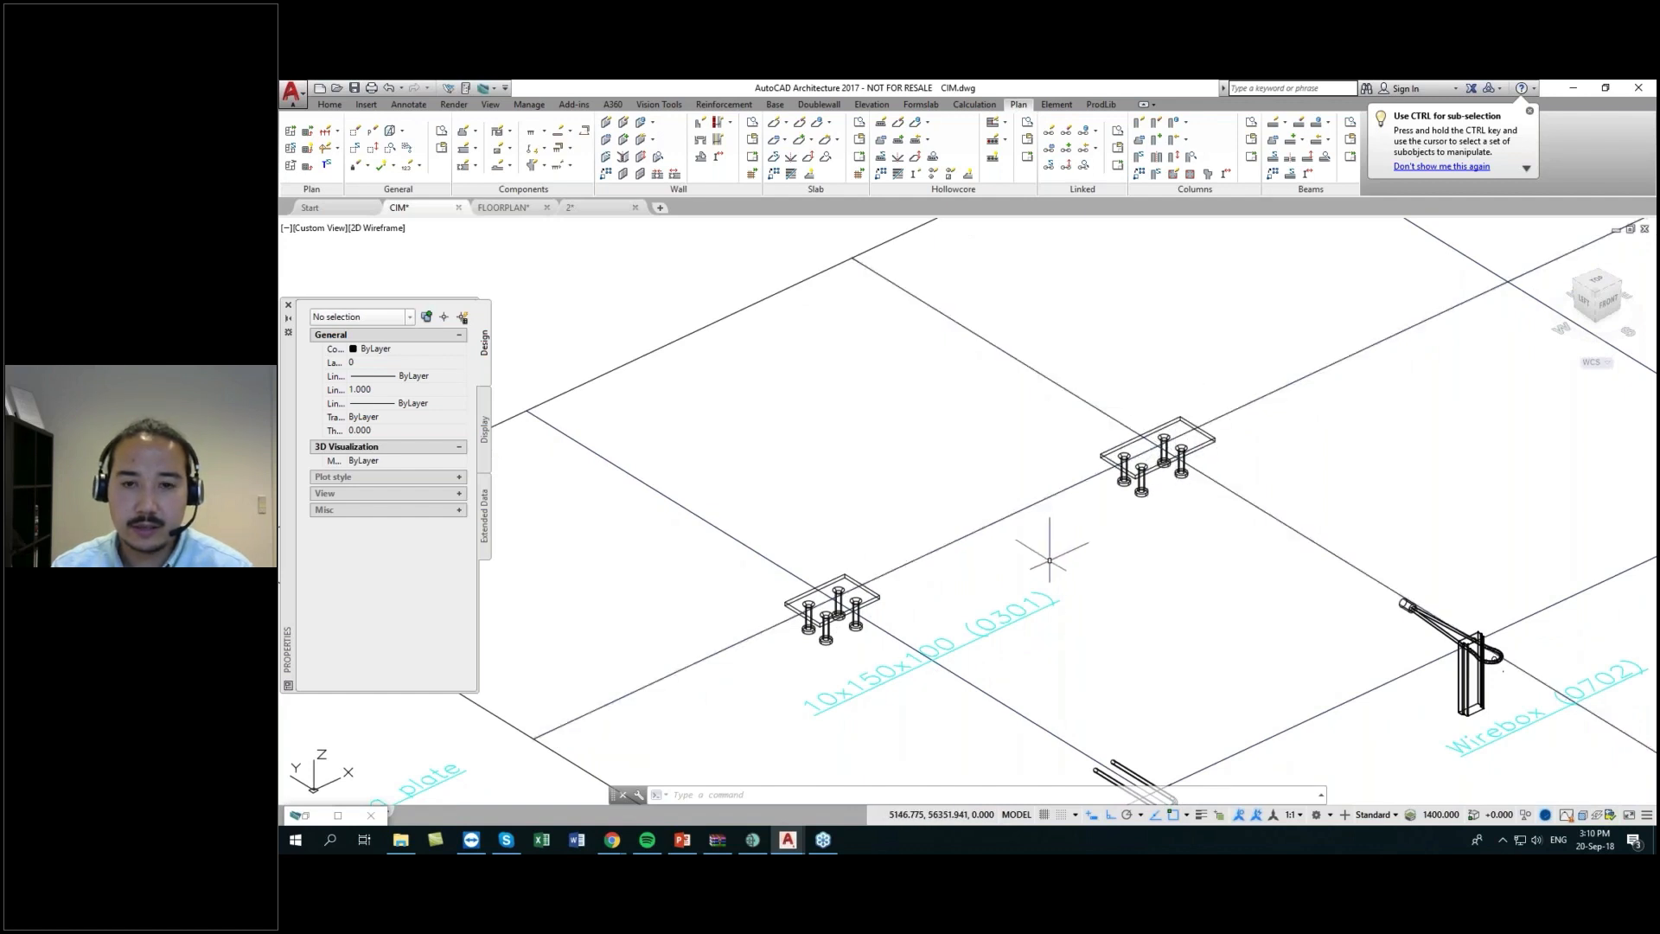
{"action": "scroll", "coordinate": [1098, 512], "scroll_direction": "down", "scroll_amount": 2}
{"action": "scroll", "coordinate": [1100, 536], "scroll_direction": "up", "scroll_amount": 2}
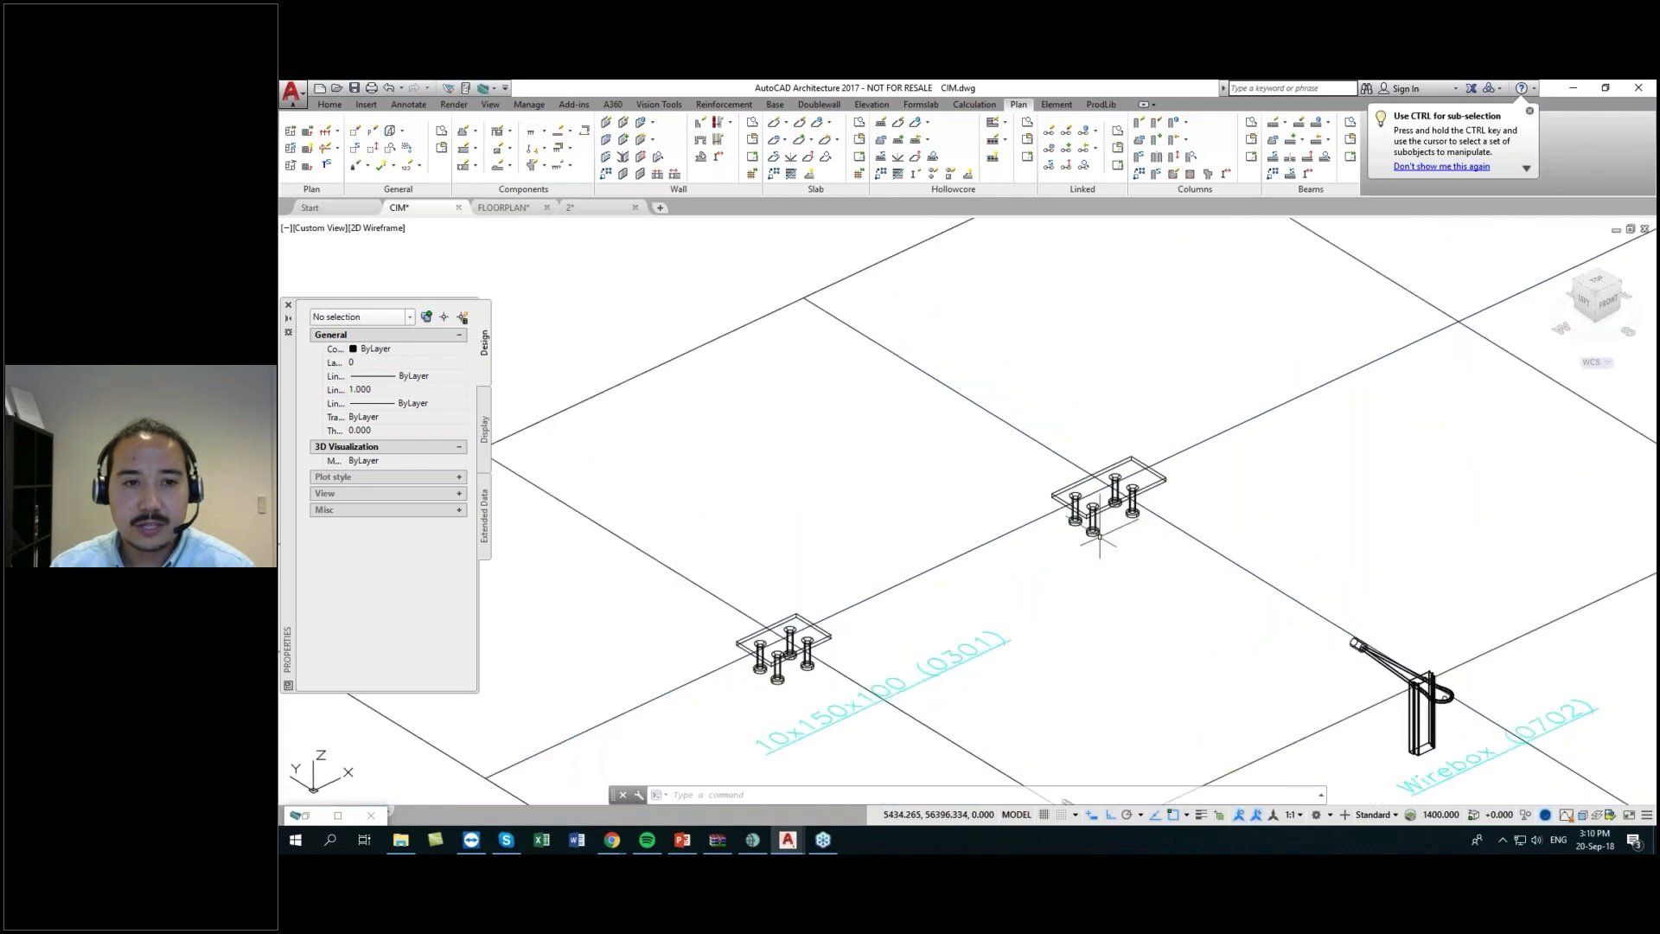
{"action": "middle_click_drag", "start_coordinate": [1099, 536], "coordinate": [1041, 578]}
- Switch to the FLOORPLAN drawing
{"action": "left_click", "coordinate": [517, 210]}
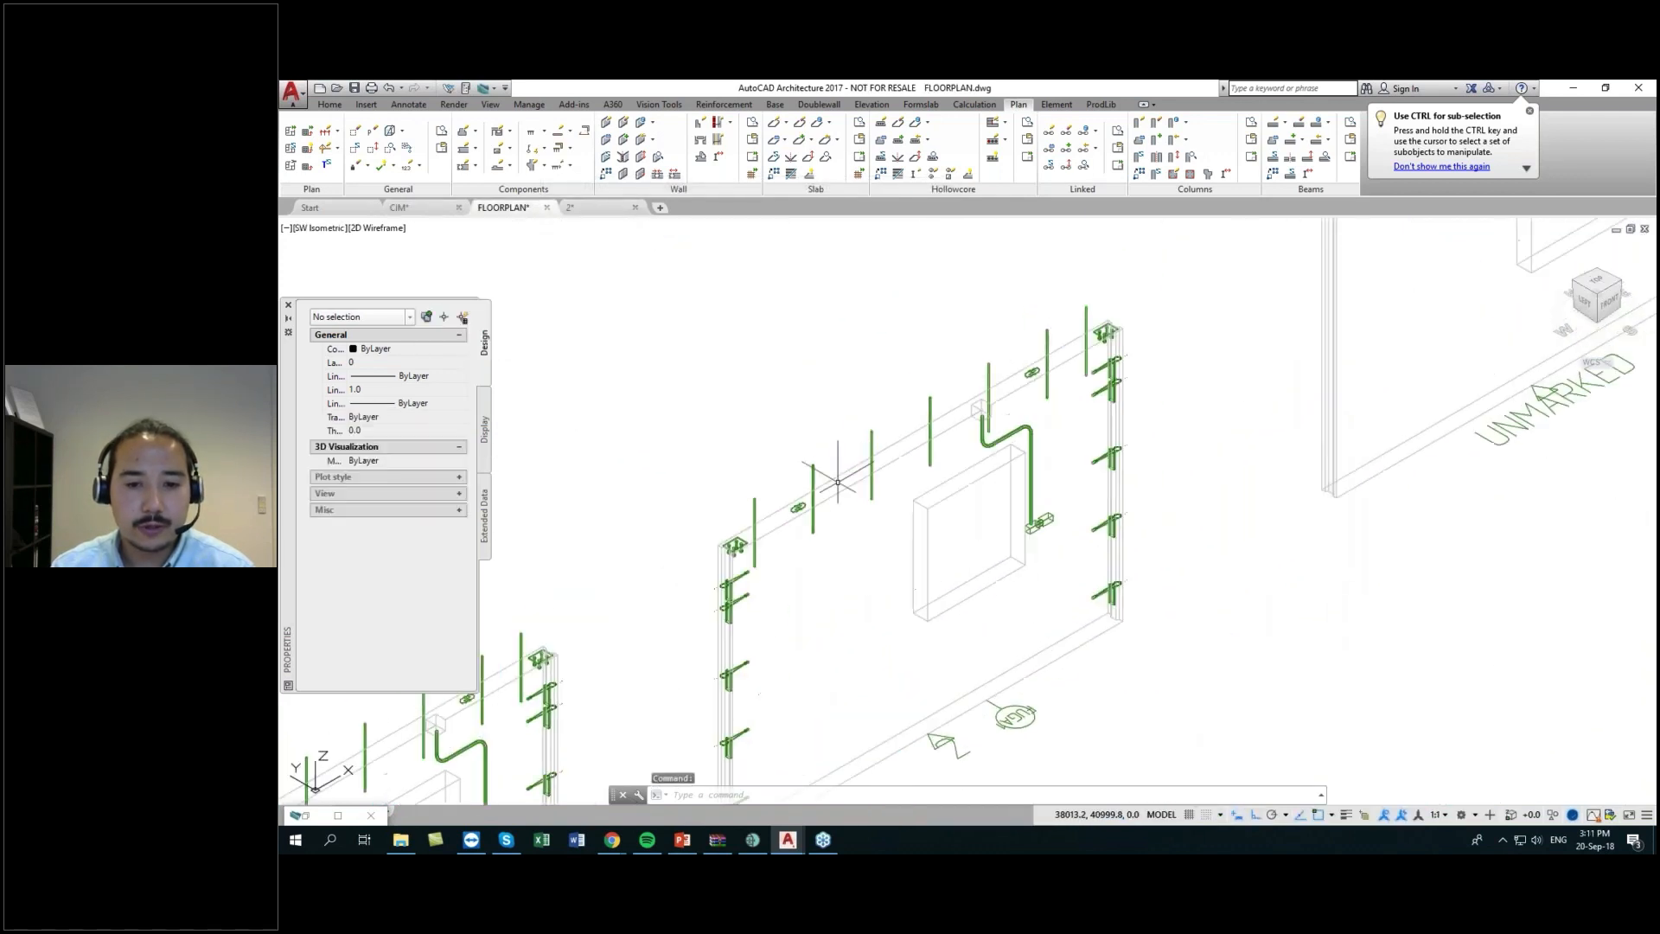
{"action": "middle_click_drag", "start_coordinate": [853, 510], "coordinate": [912, 447]}
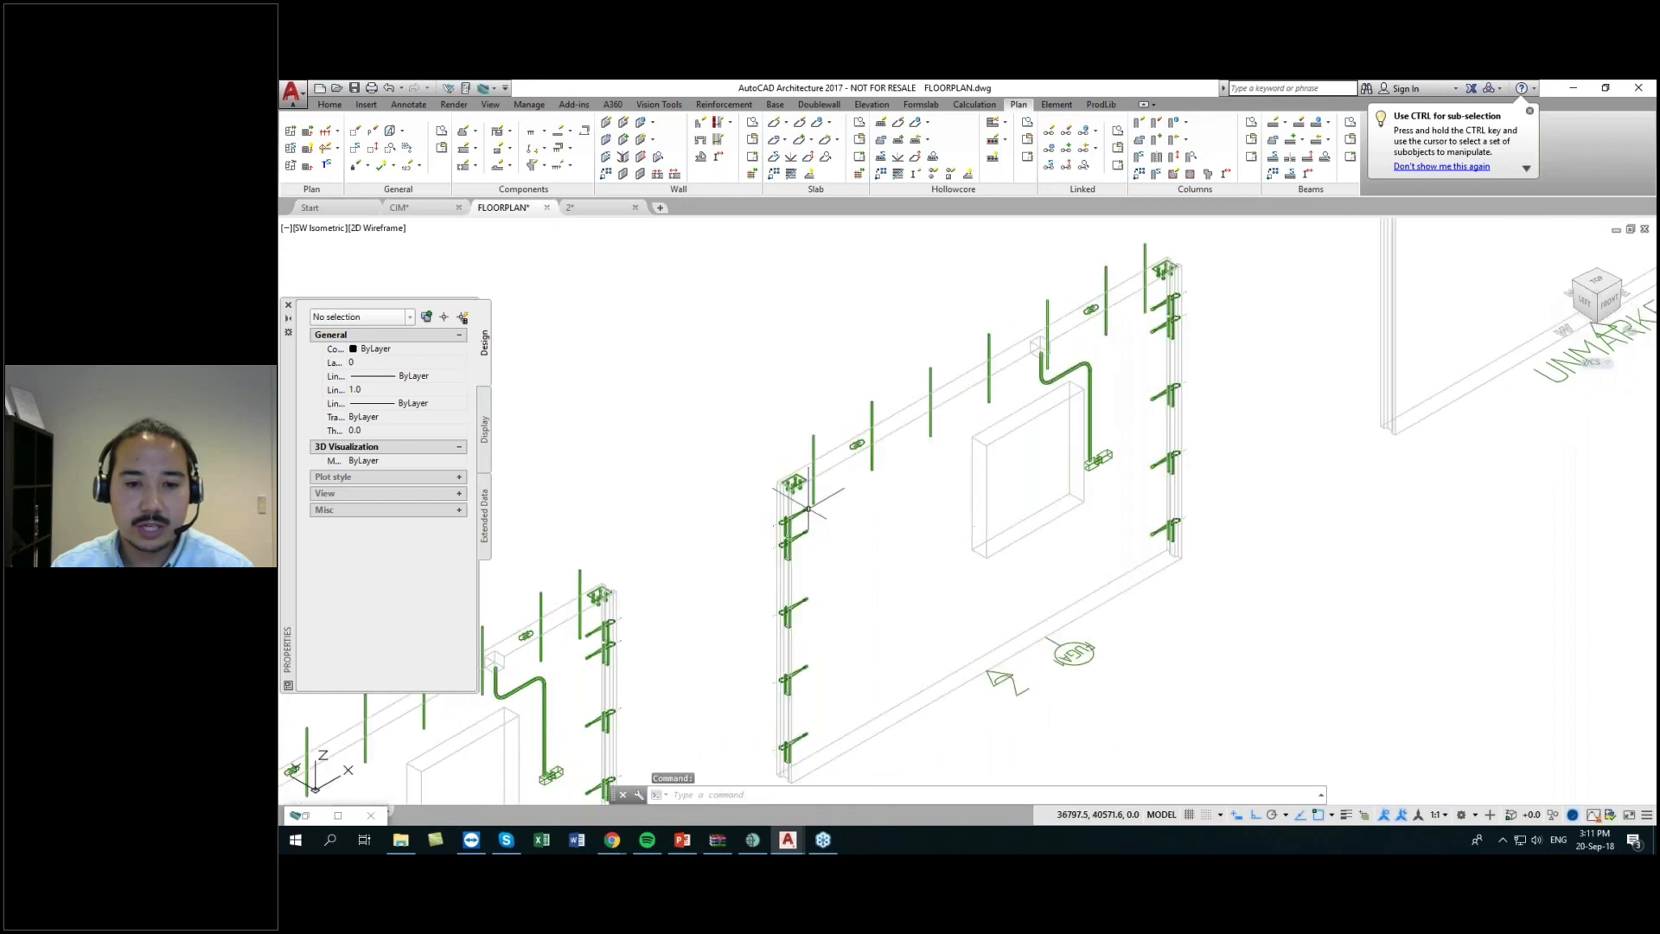
{"action": "left_click", "coordinate": [855, 467]}
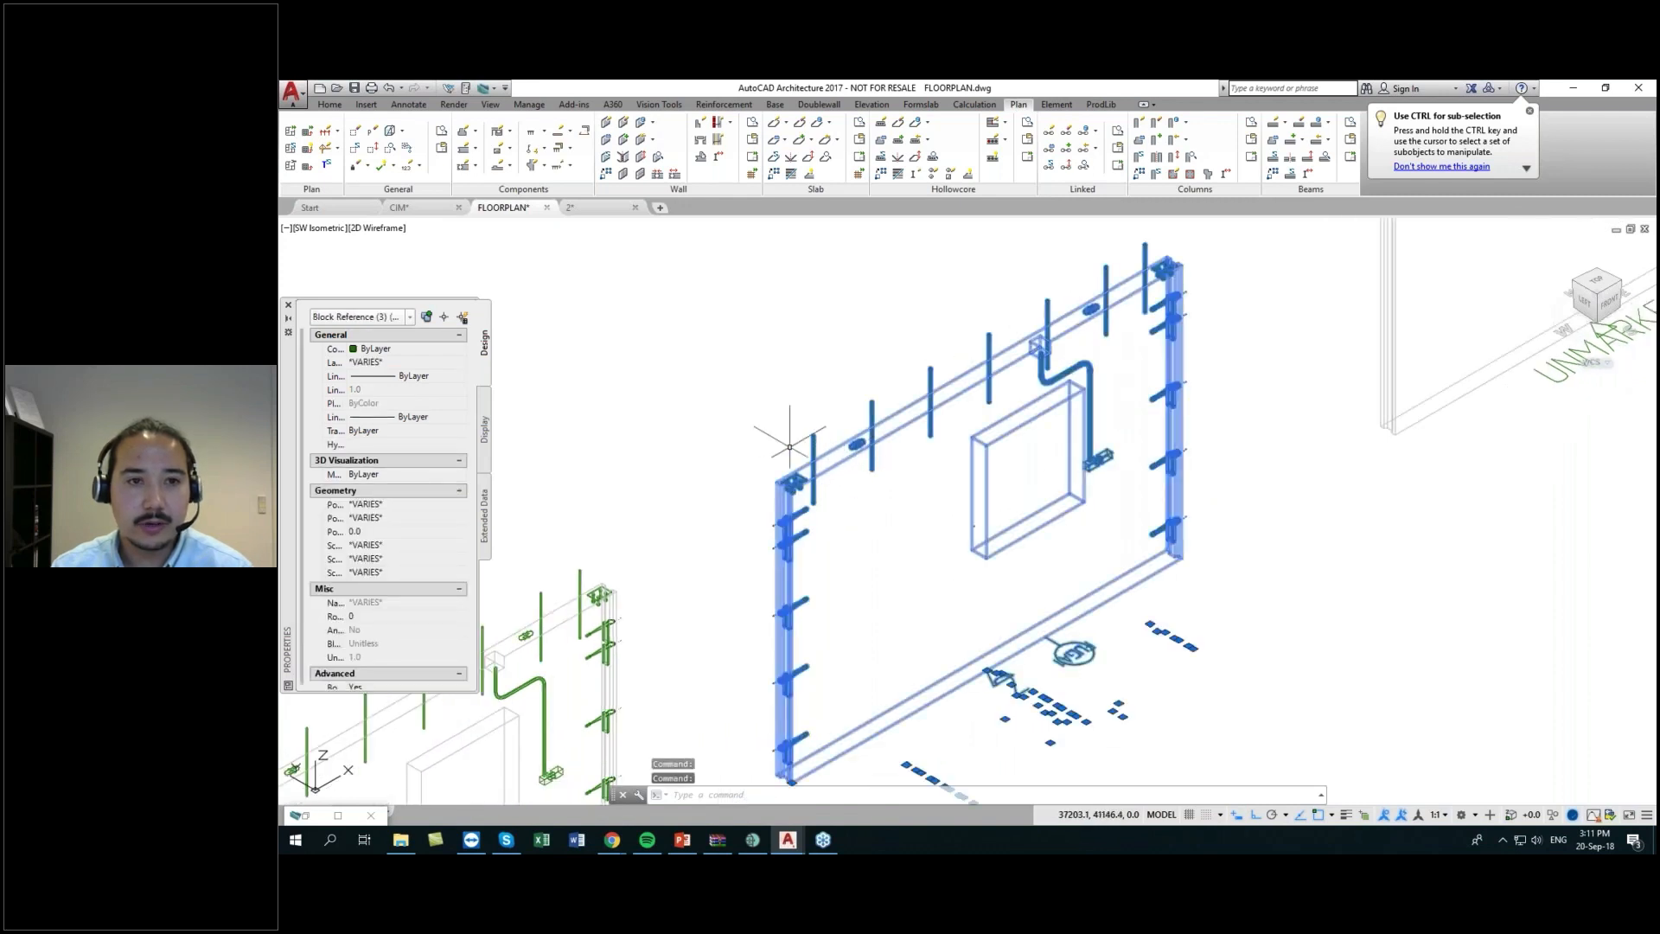
{"action": "left_click", "coordinate": [623, 123]}
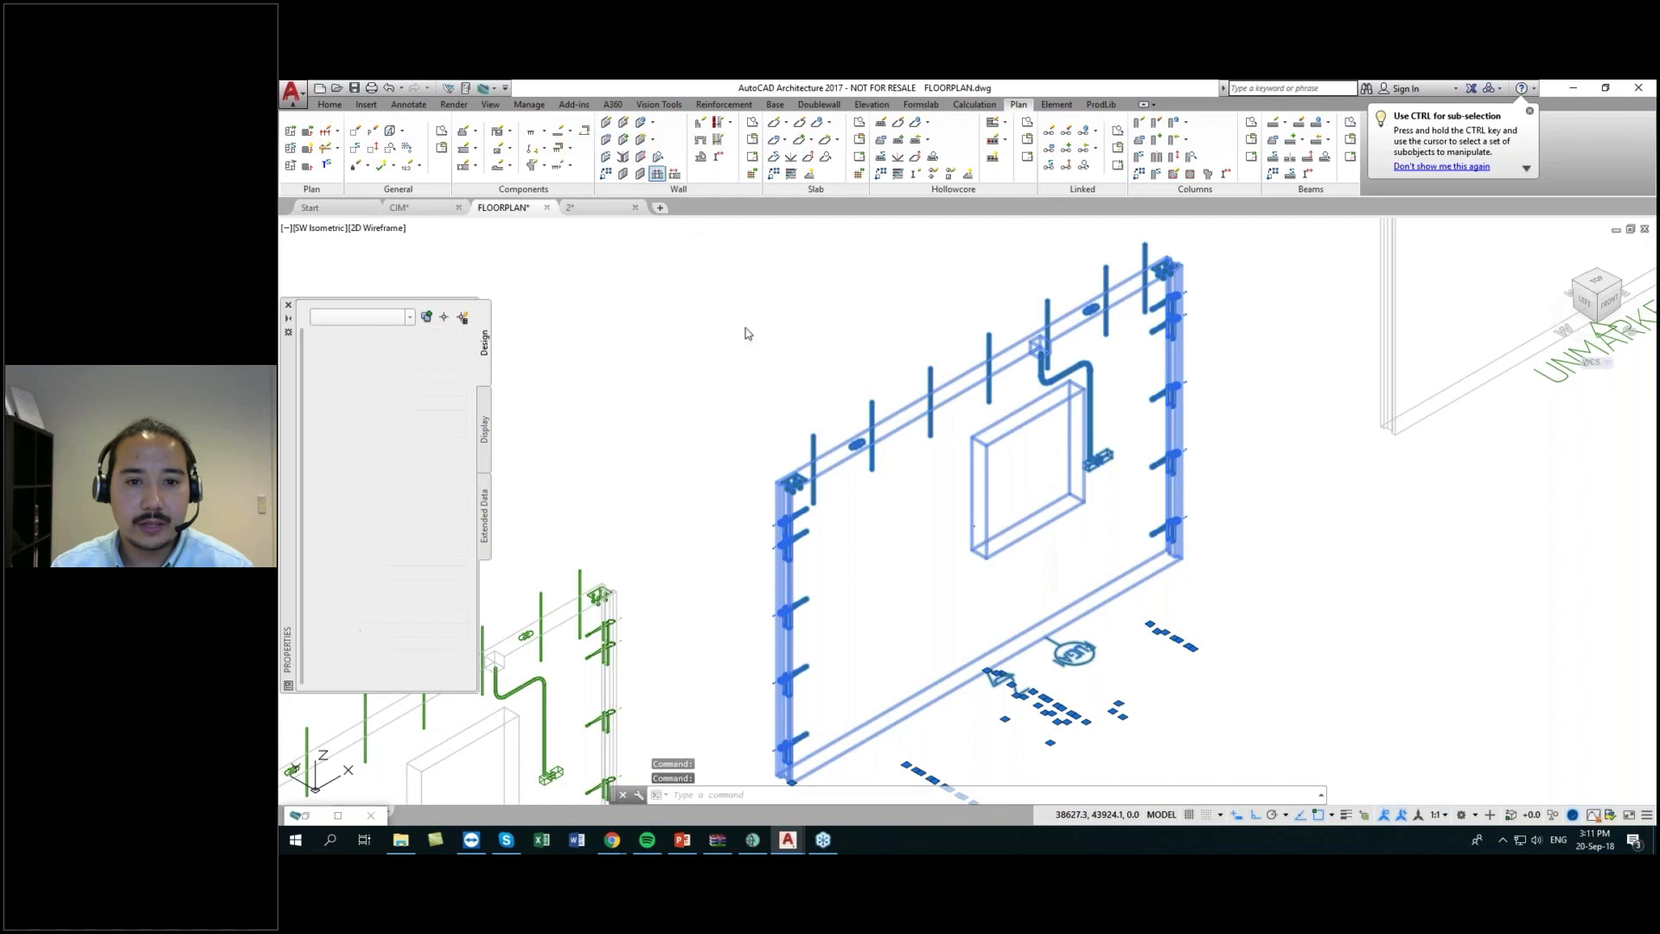
{"action": "key", "text": "Escape"}
{"action": "key", "text": "Escape"}
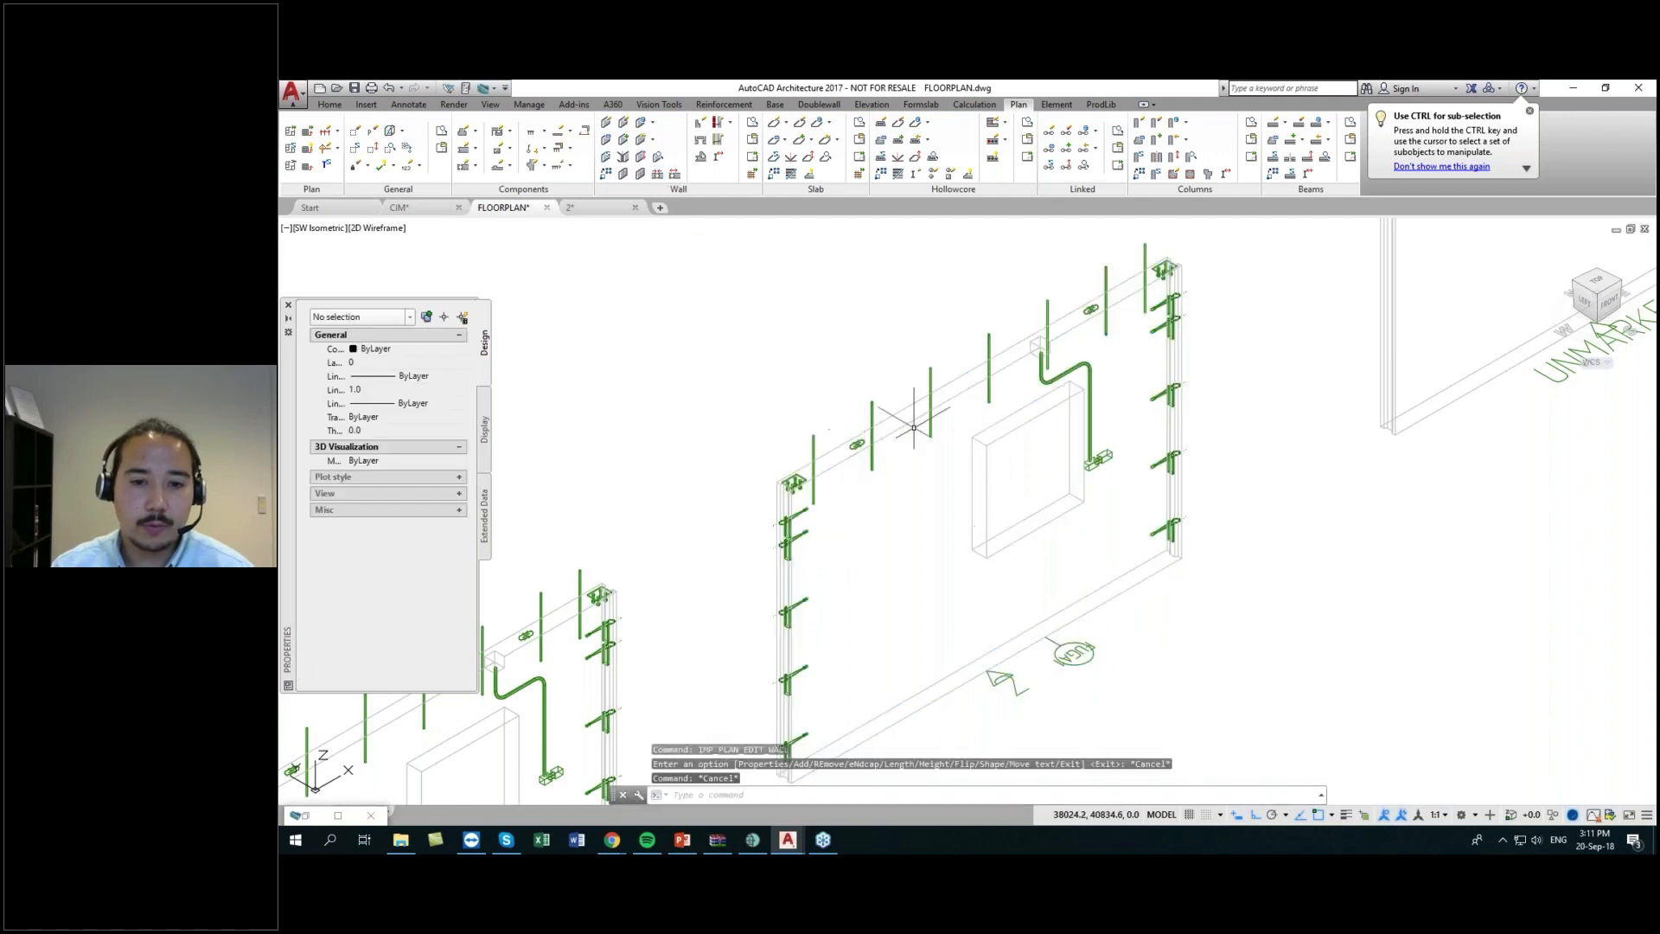
- Activate the central wall with the window opening for component editing
{"action": "left_click", "coordinate": [907, 425]}
{"action": "left_click", "coordinate": [906, 426]}
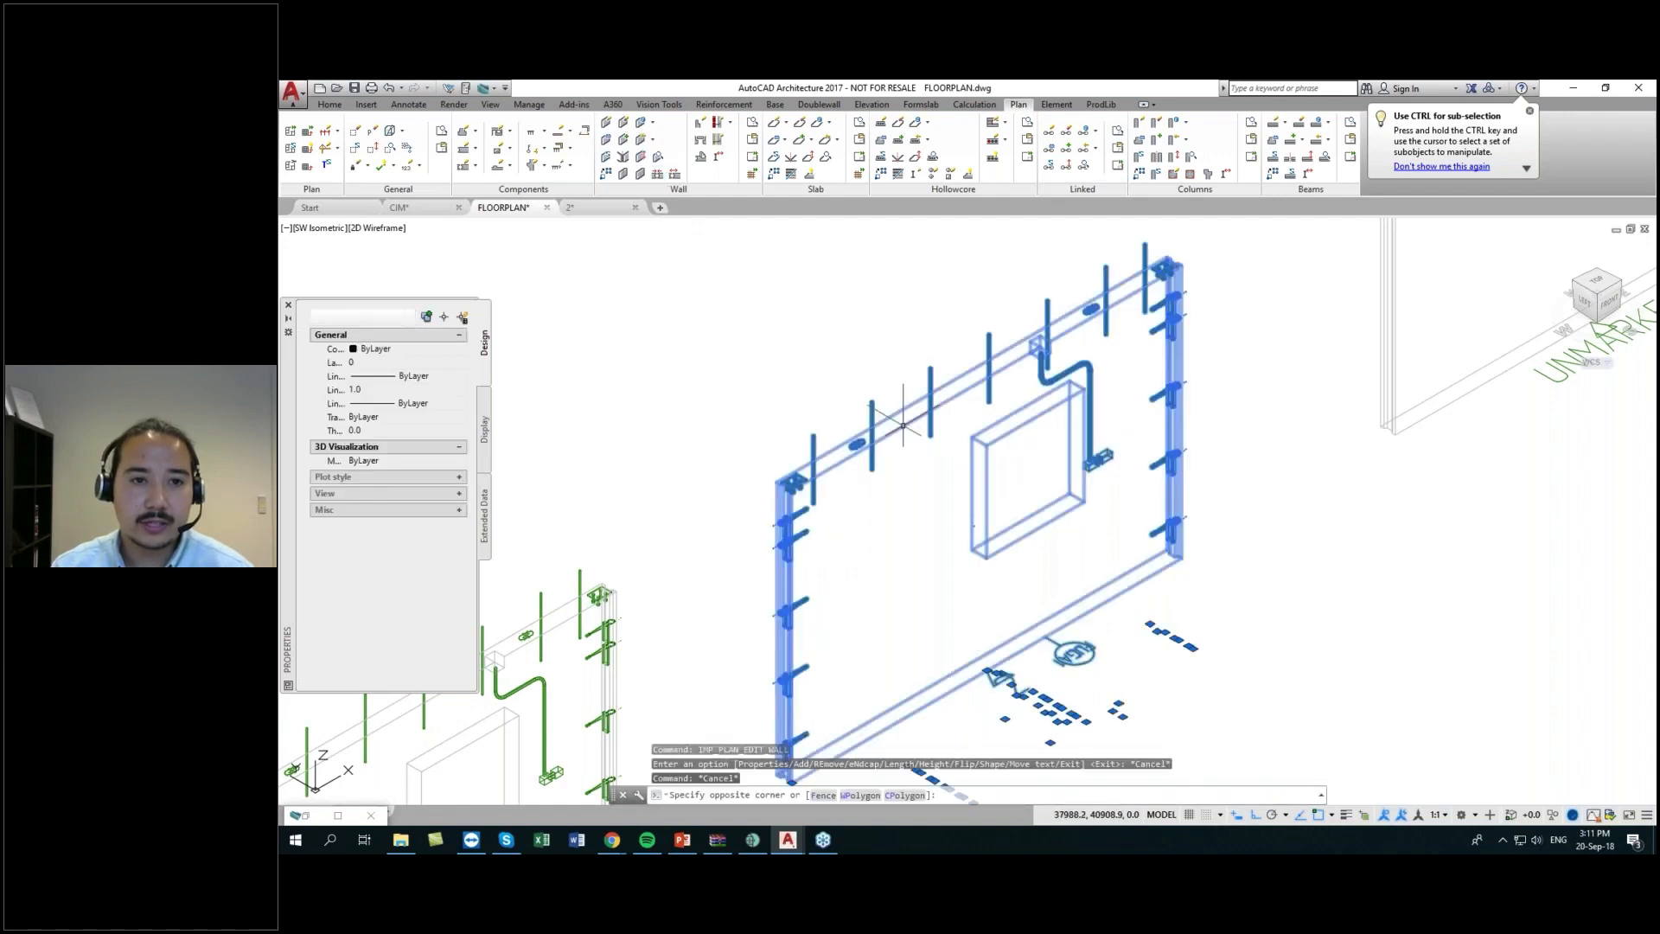
{"action": "left_click", "coordinate": [606, 175]}
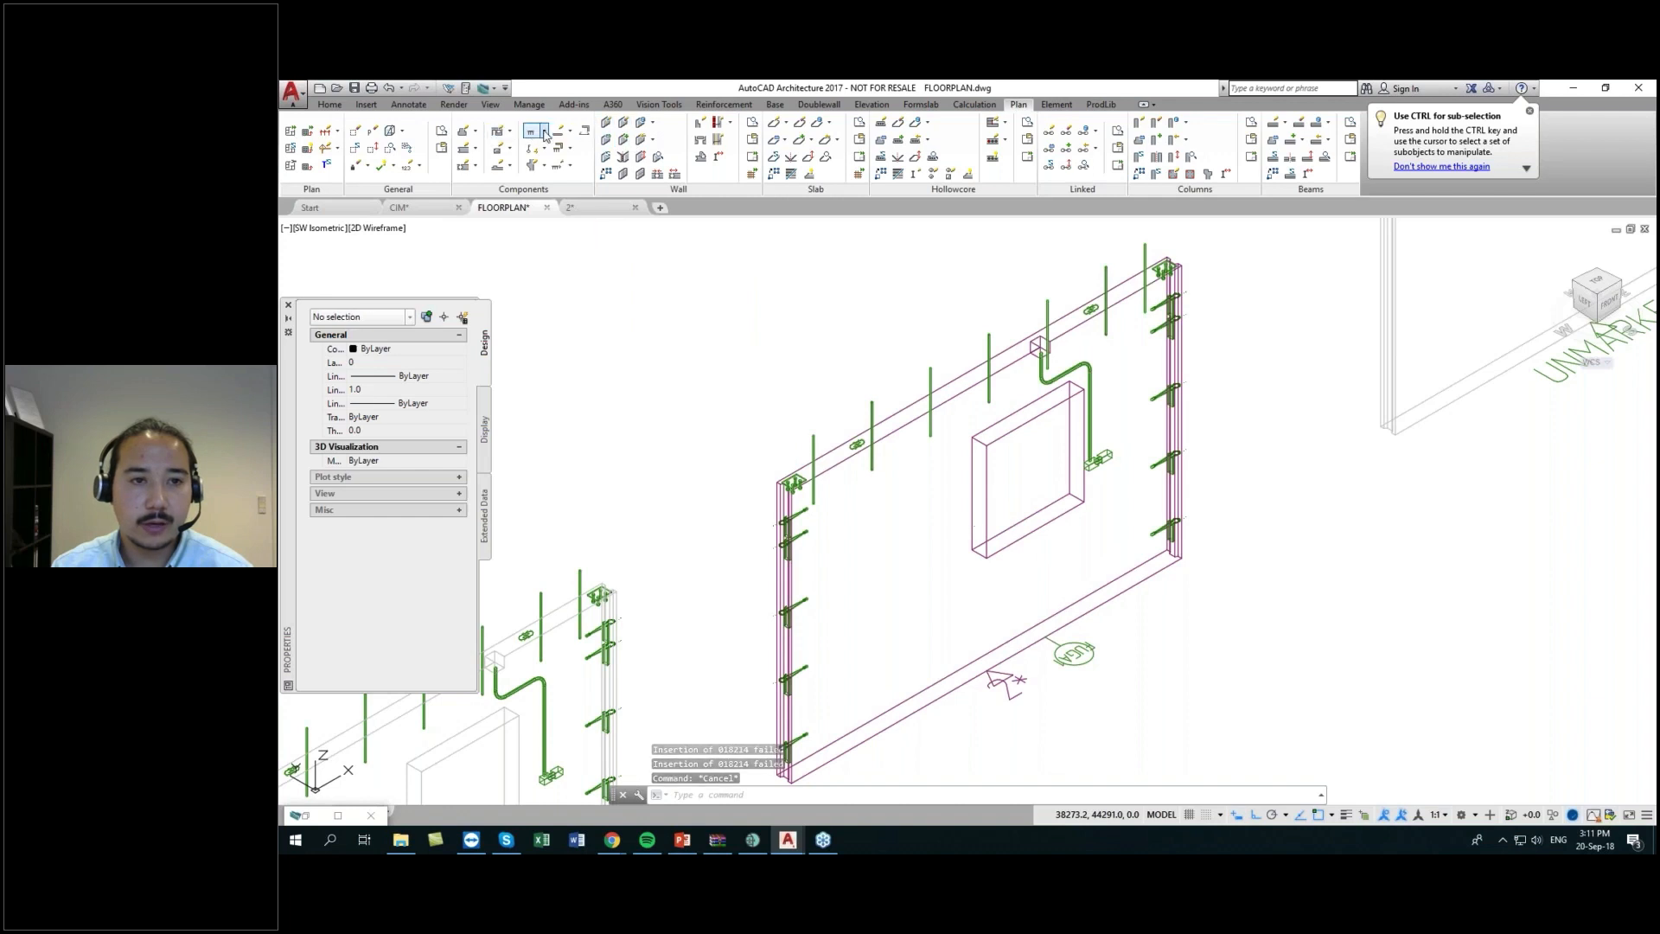
- Replace both fastening plates at the upper corners of the central wall with cast-in material 0302, keeping the remaining placement settings
{"action": "left_click", "coordinate": [538, 131]}
{"action": "left_click", "coordinate": [588, 212]}
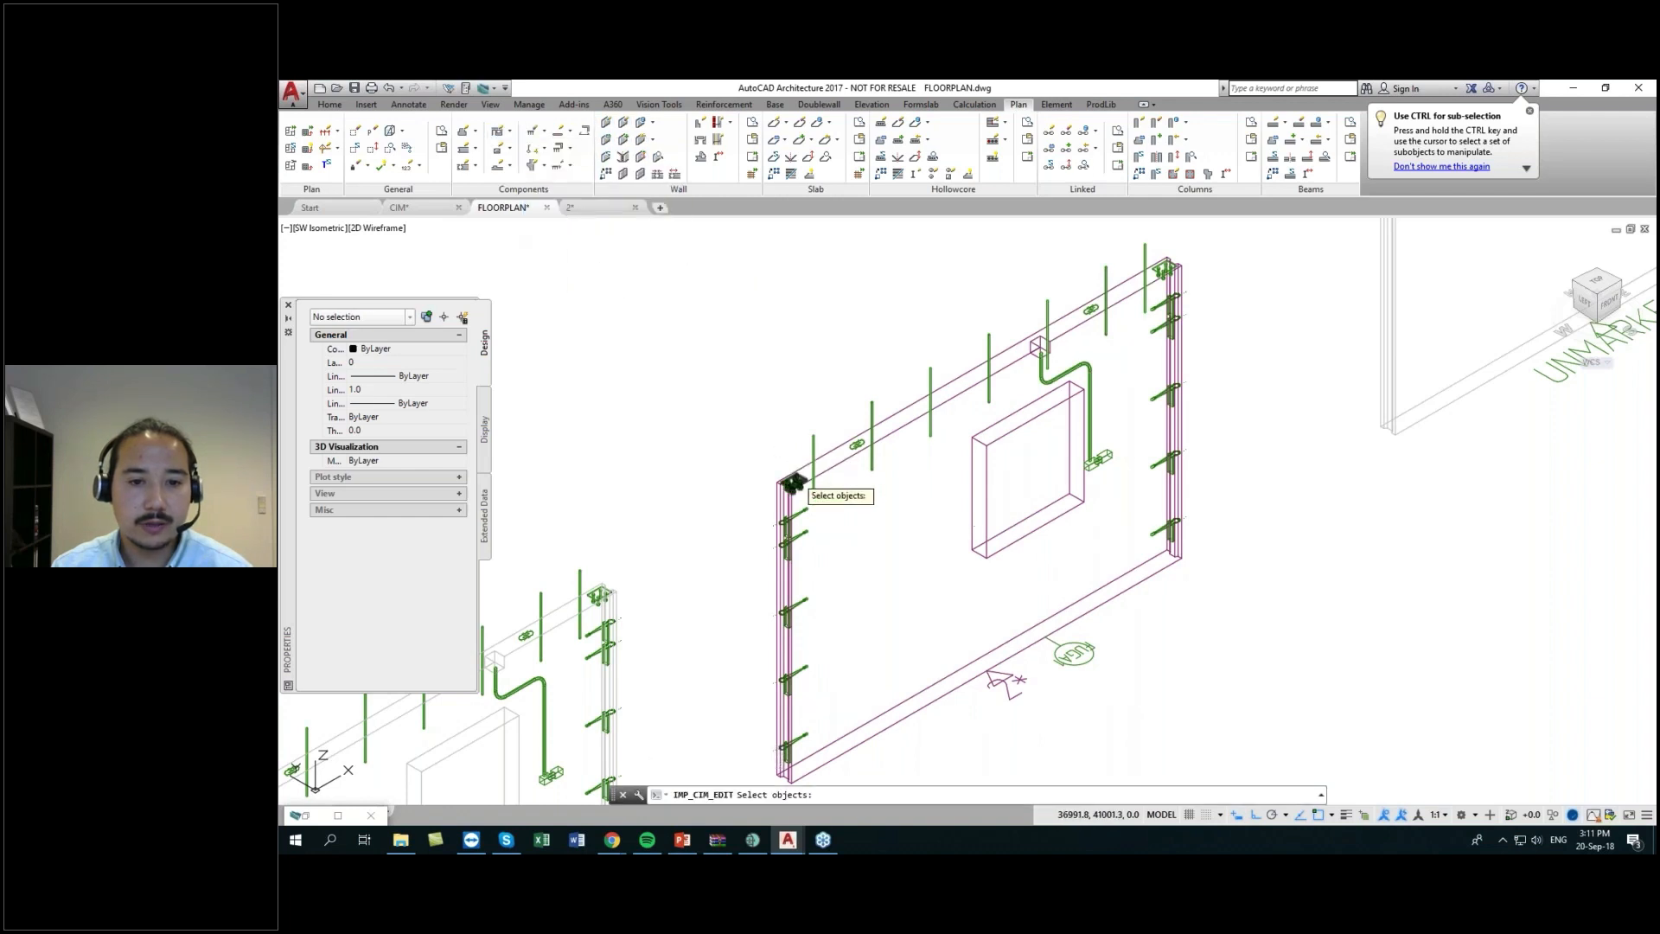
{"action": "left_click", "coordinate": [791, 482]}
{"action": "left_click", "coordinate": [1164, 269]}
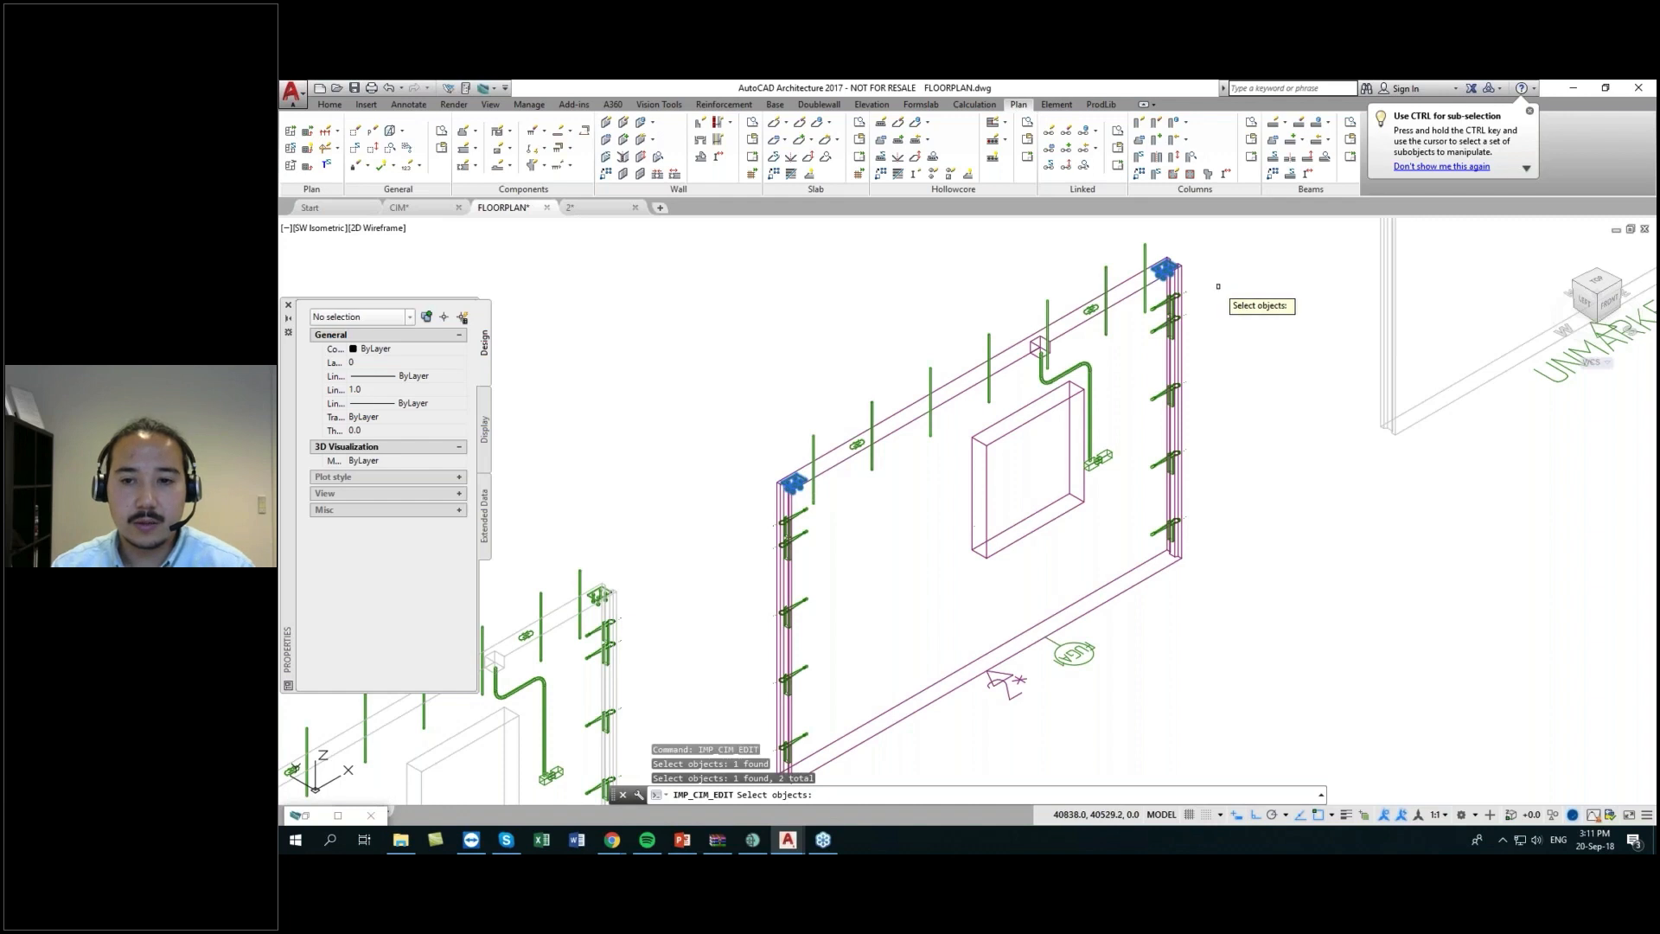
{"action": "key", "text": "Return"}
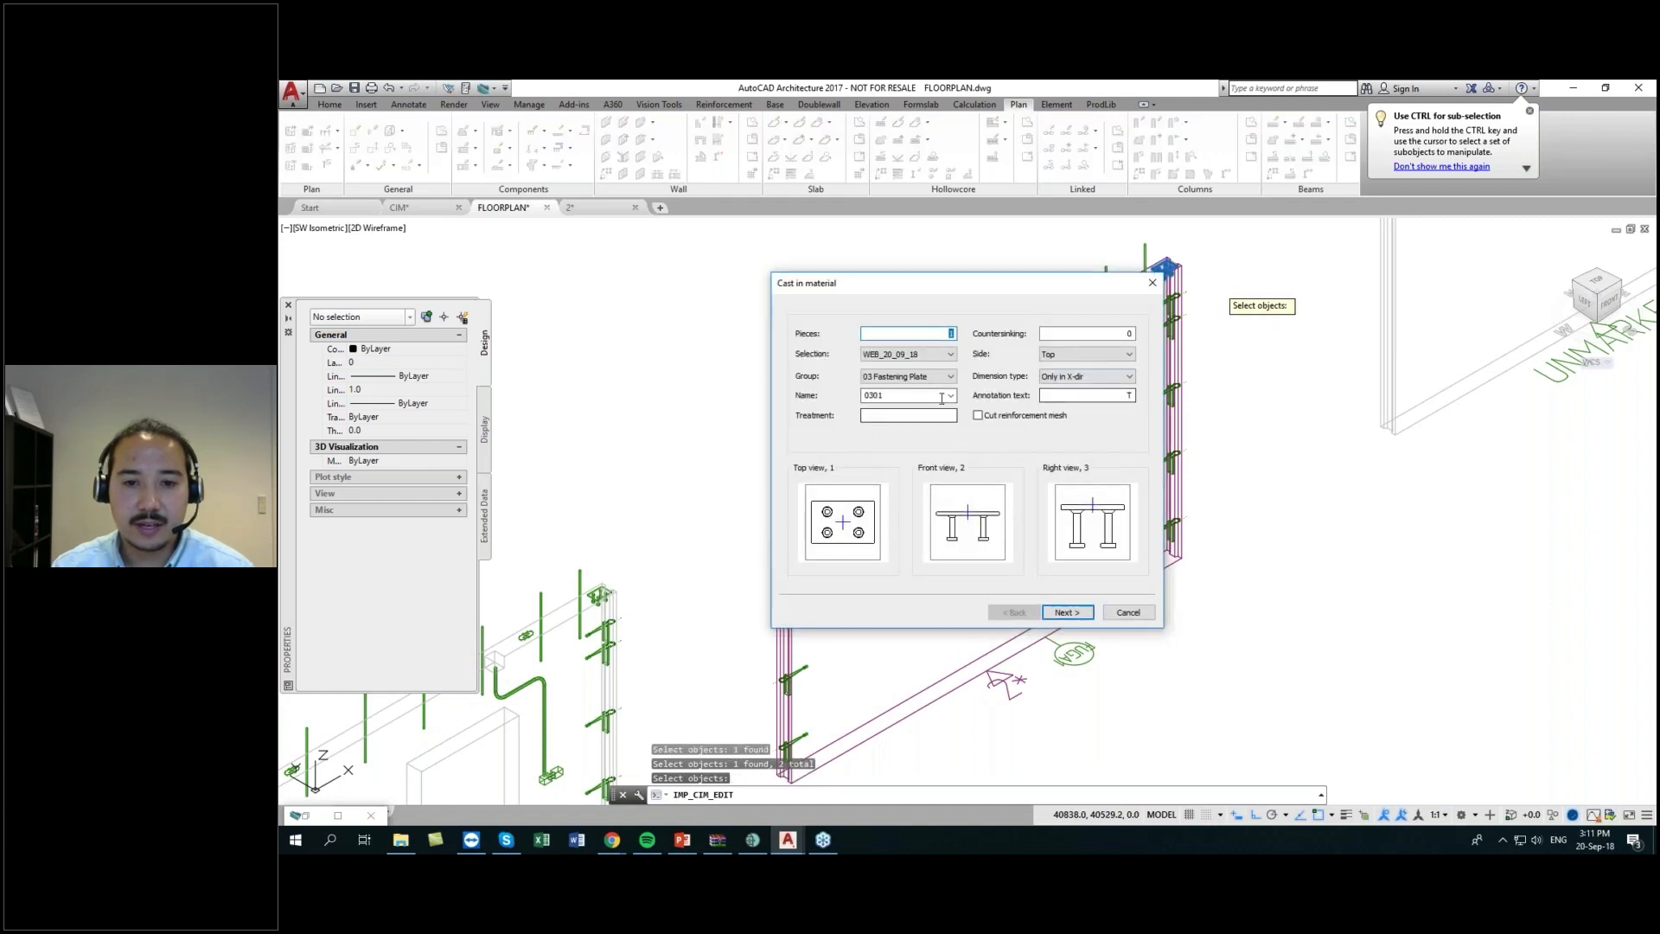
{"action": "left_click", "coordinate": [908, 395]}
{"action": "left_click", "coordinate": [918, 421]}
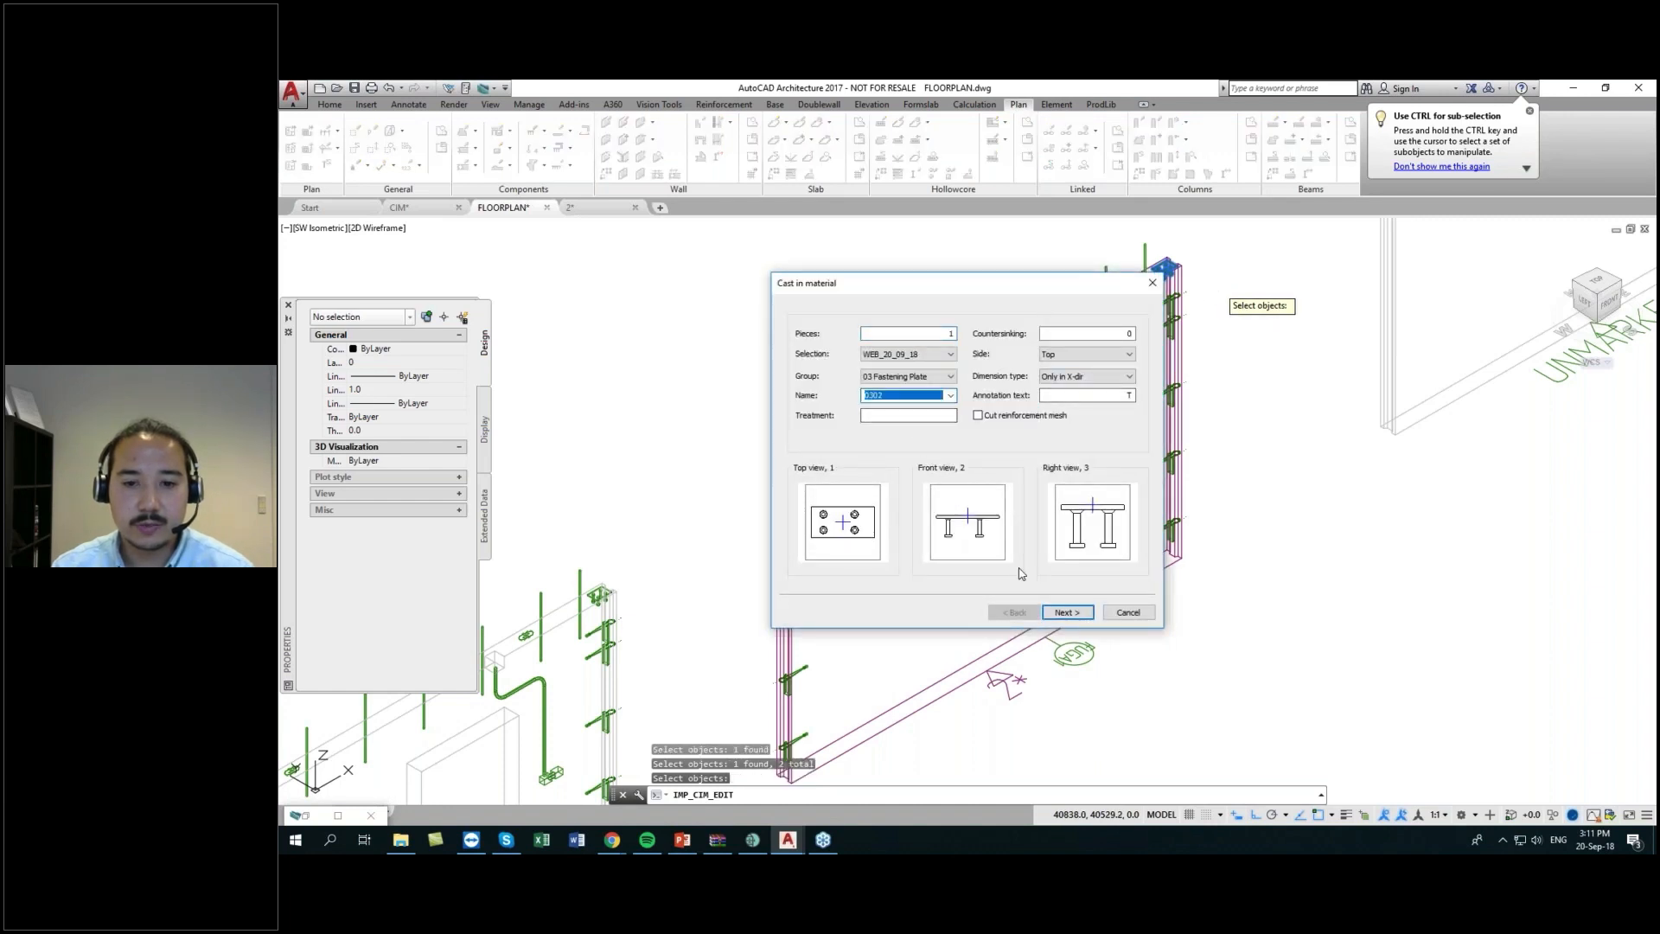
{"action": "left_click", "coordinate": [1066, 612]}
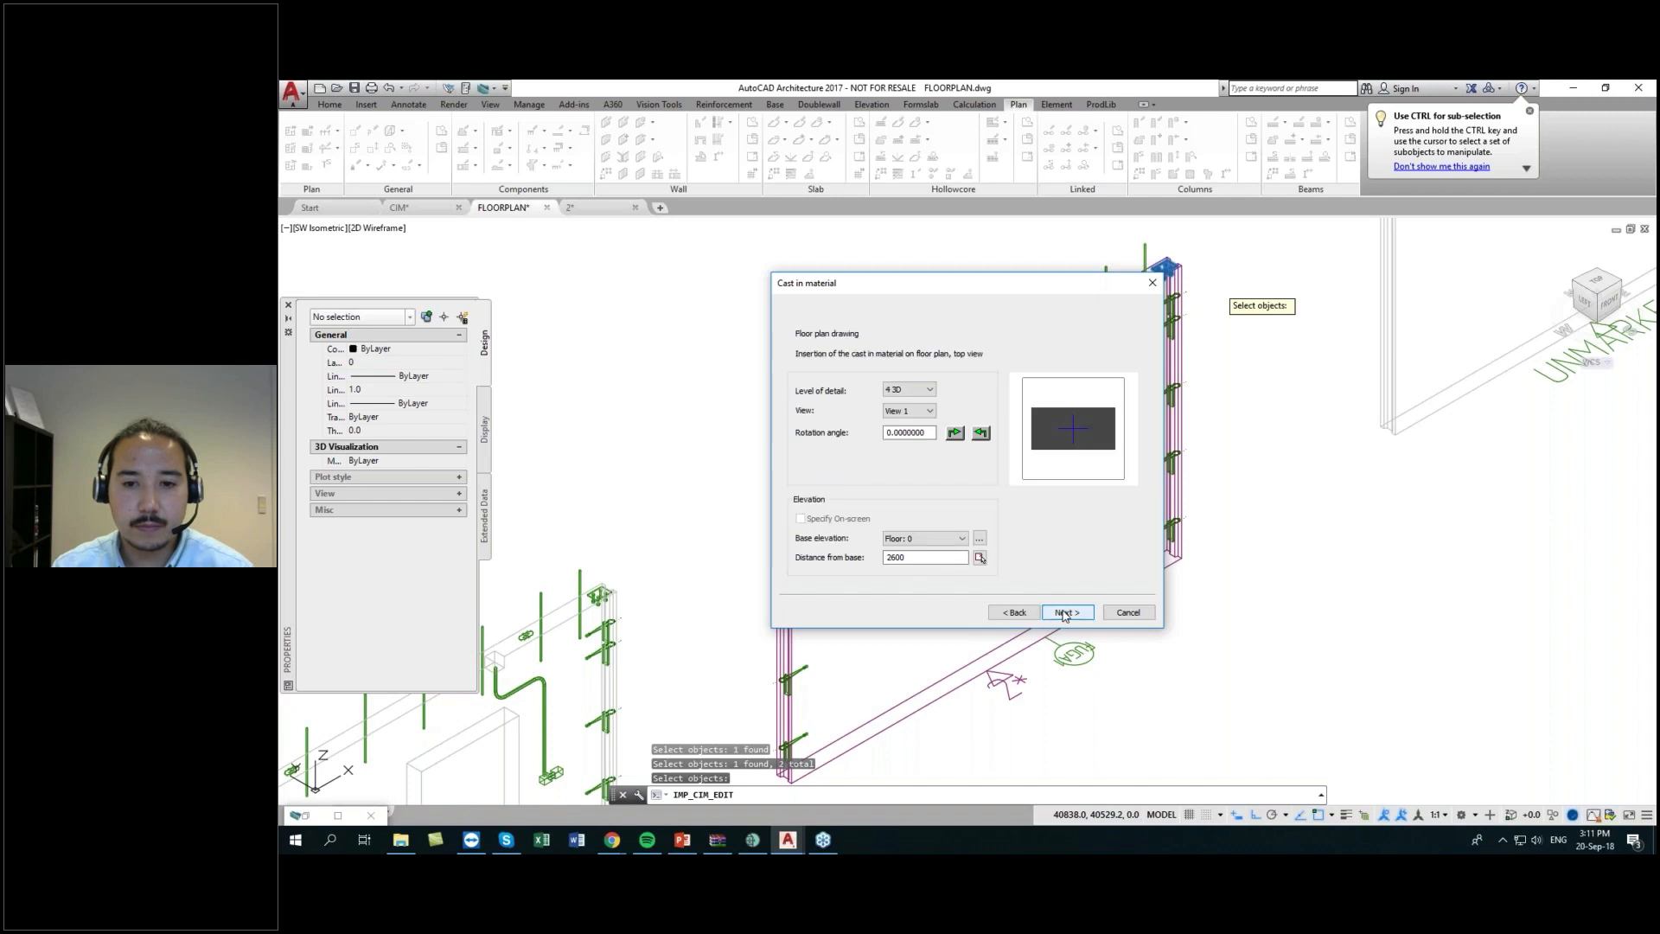
{"action": "left_click", "coordinate": [1064, 613]}
{"action": "left_click", "coordinate": [1067, 612]}
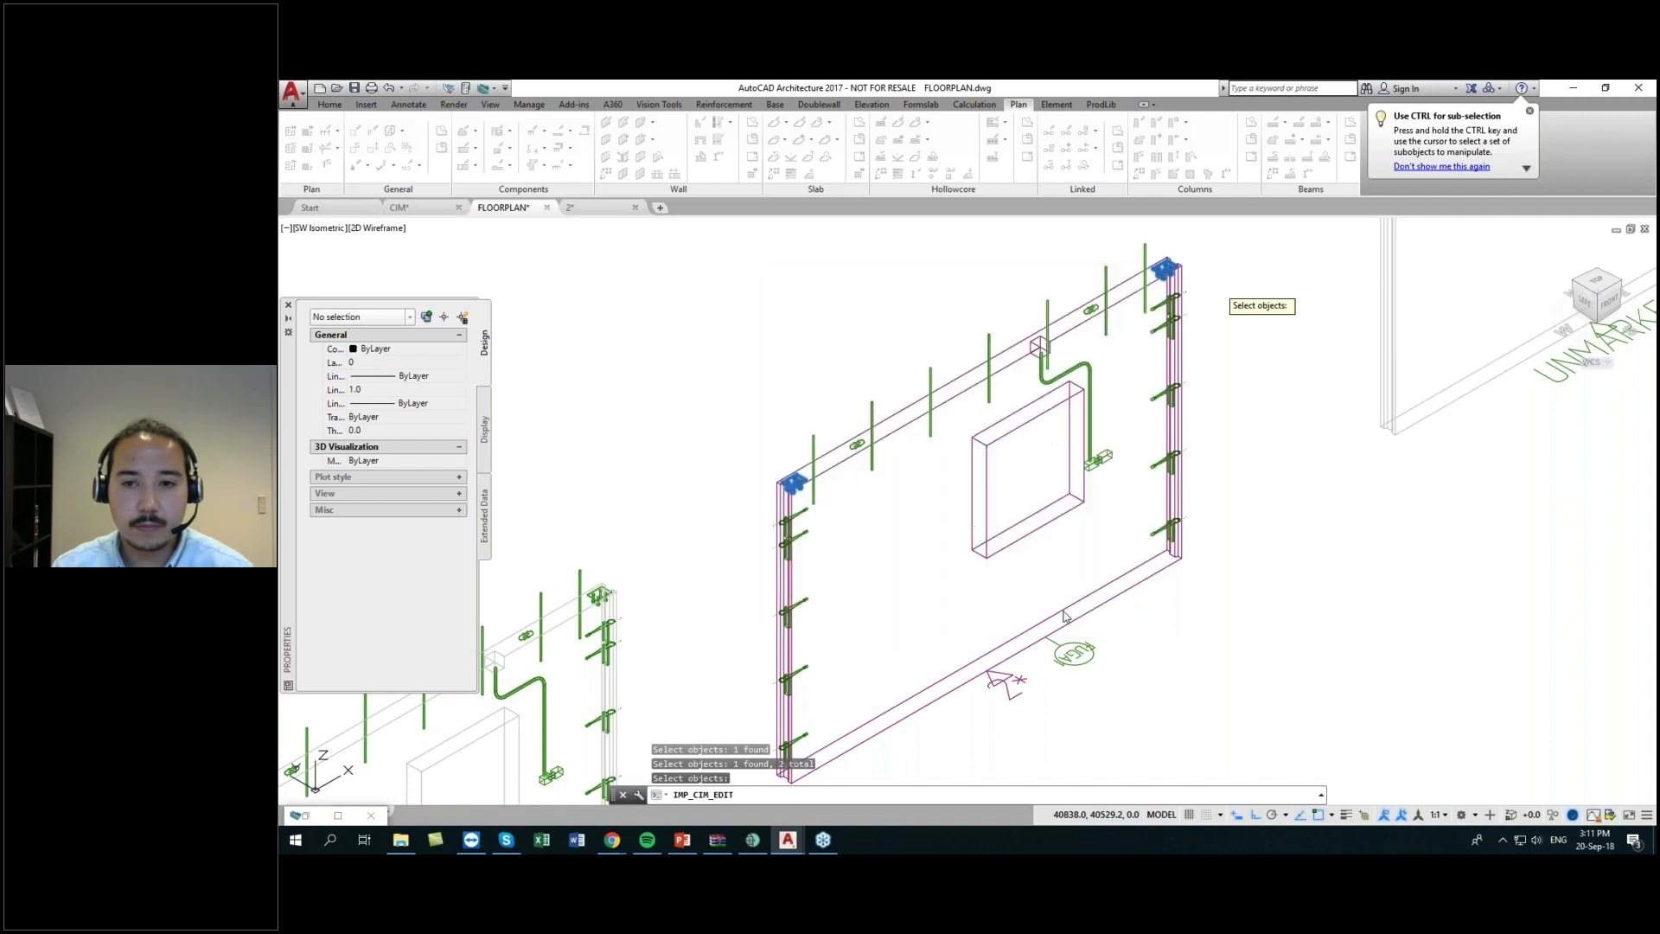
- Save the edited central wall using its existing element mark
{"action": "scroll", "coordinate": [774, 474], "scroll_direction": "up", "scroll_amount": 8}
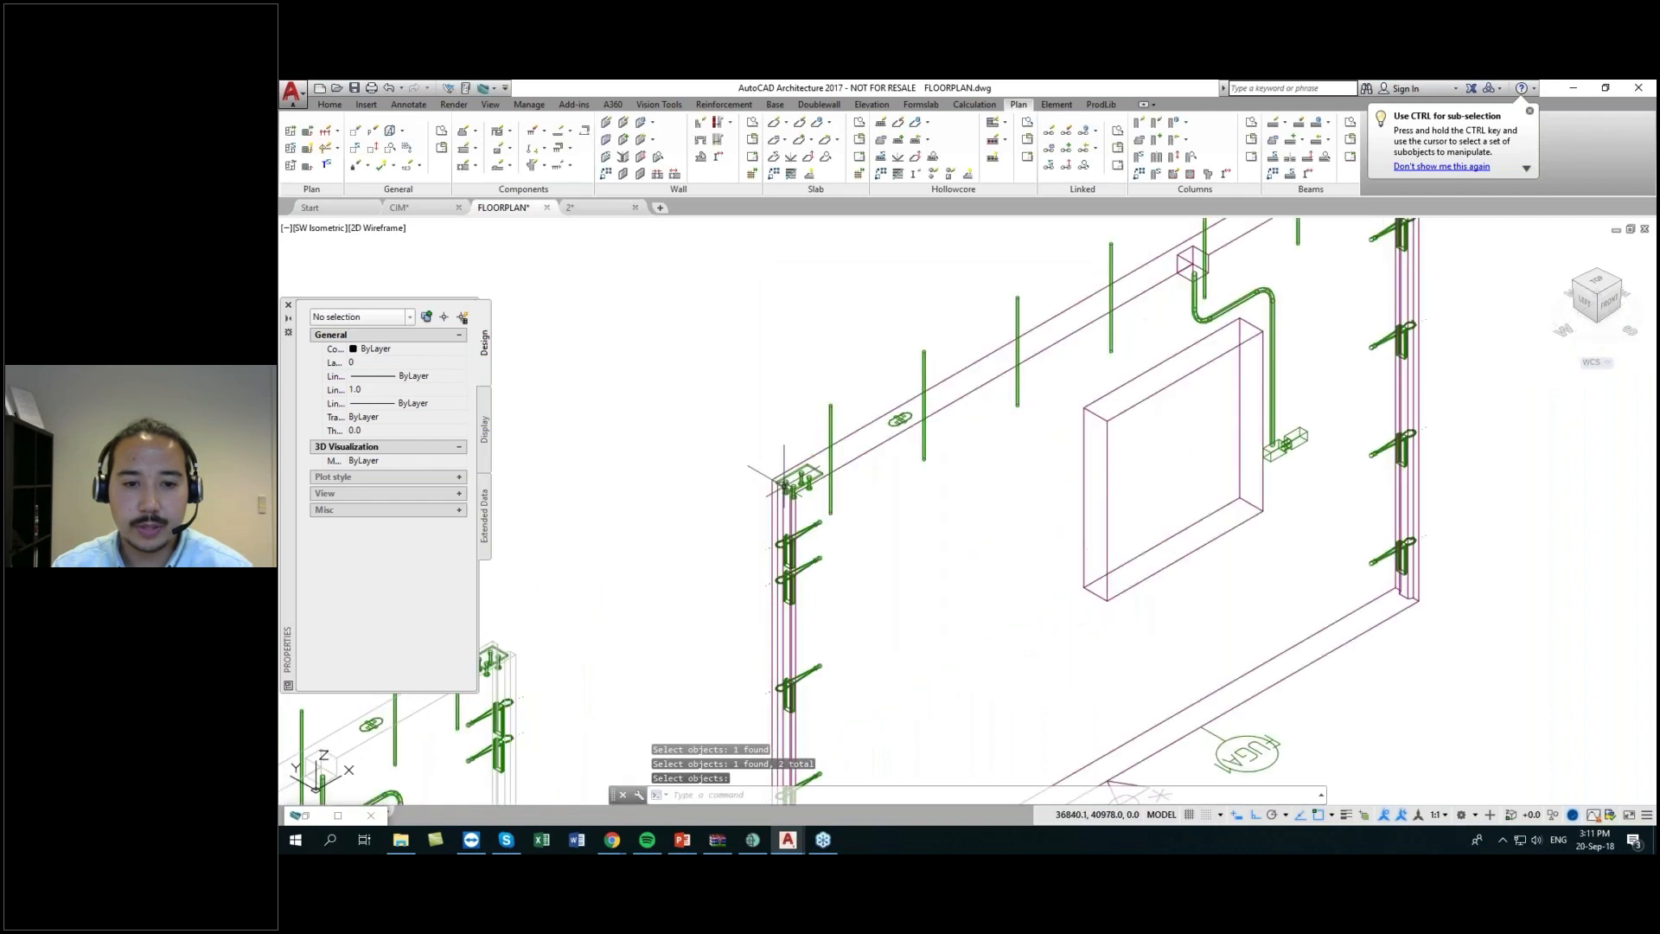
{"action": "scroll", "coordinate": [774, 474], "scroll_direction": "down", "scroll_amount": 8}
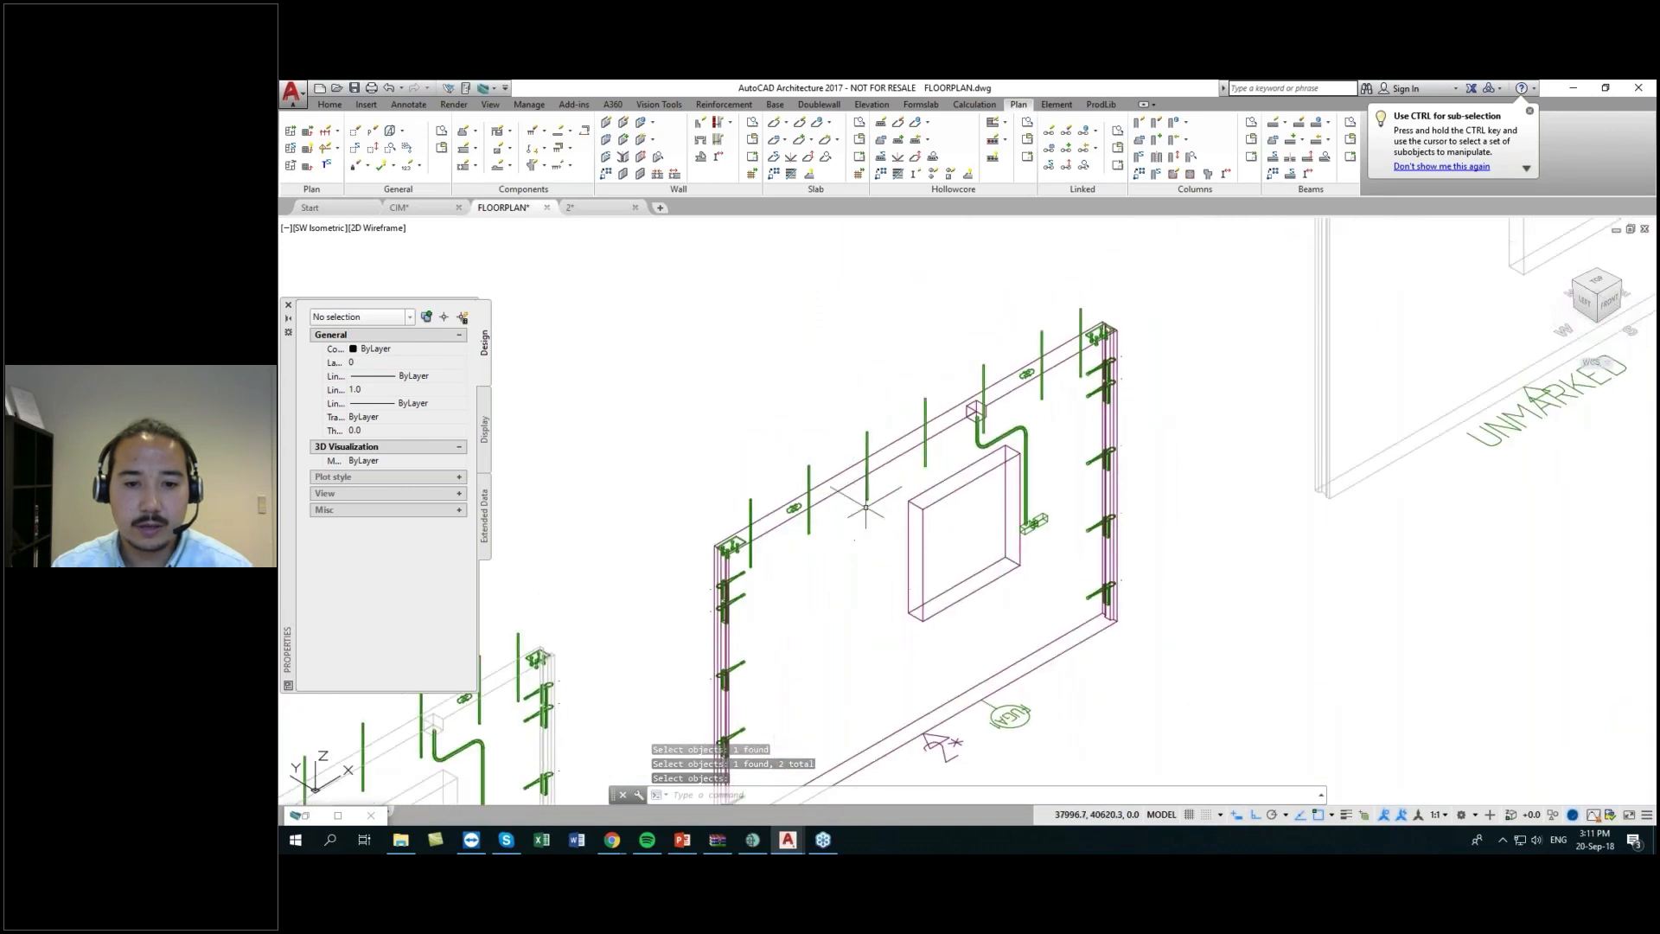
{"action": "left_click", "coordinate": [849, 504]}
{"action": "left_click", "coordinate": [823, 474]}
{"action": "left_click", "coordinate": [640, 122]}
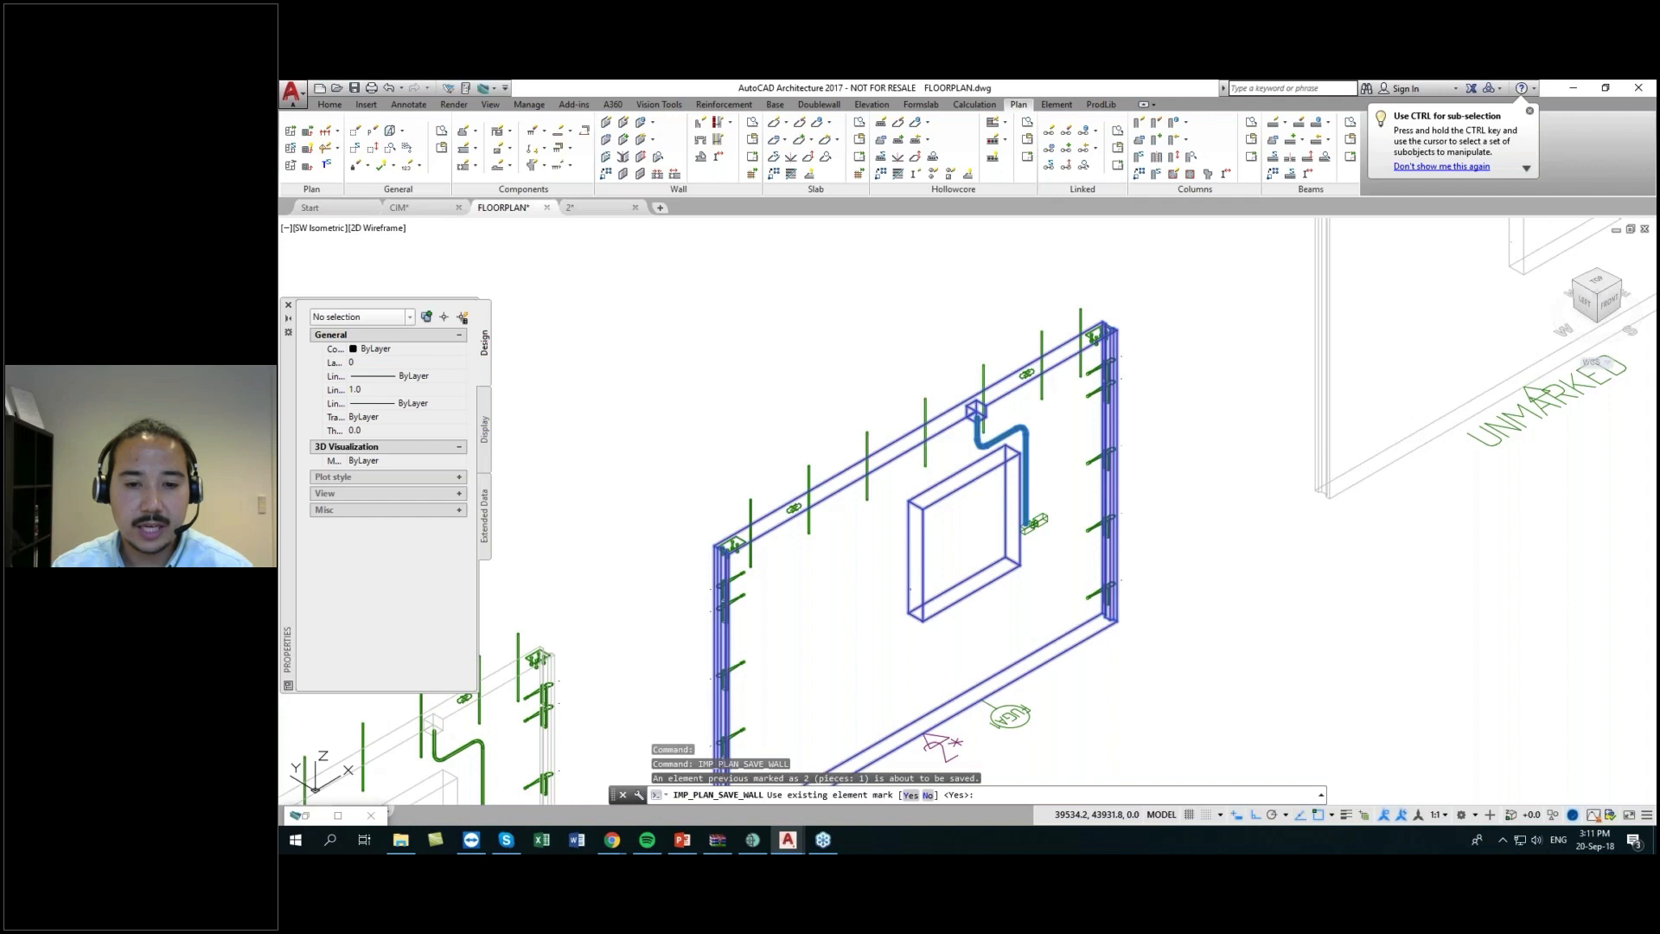
{"action": "key", "text": "Return"}
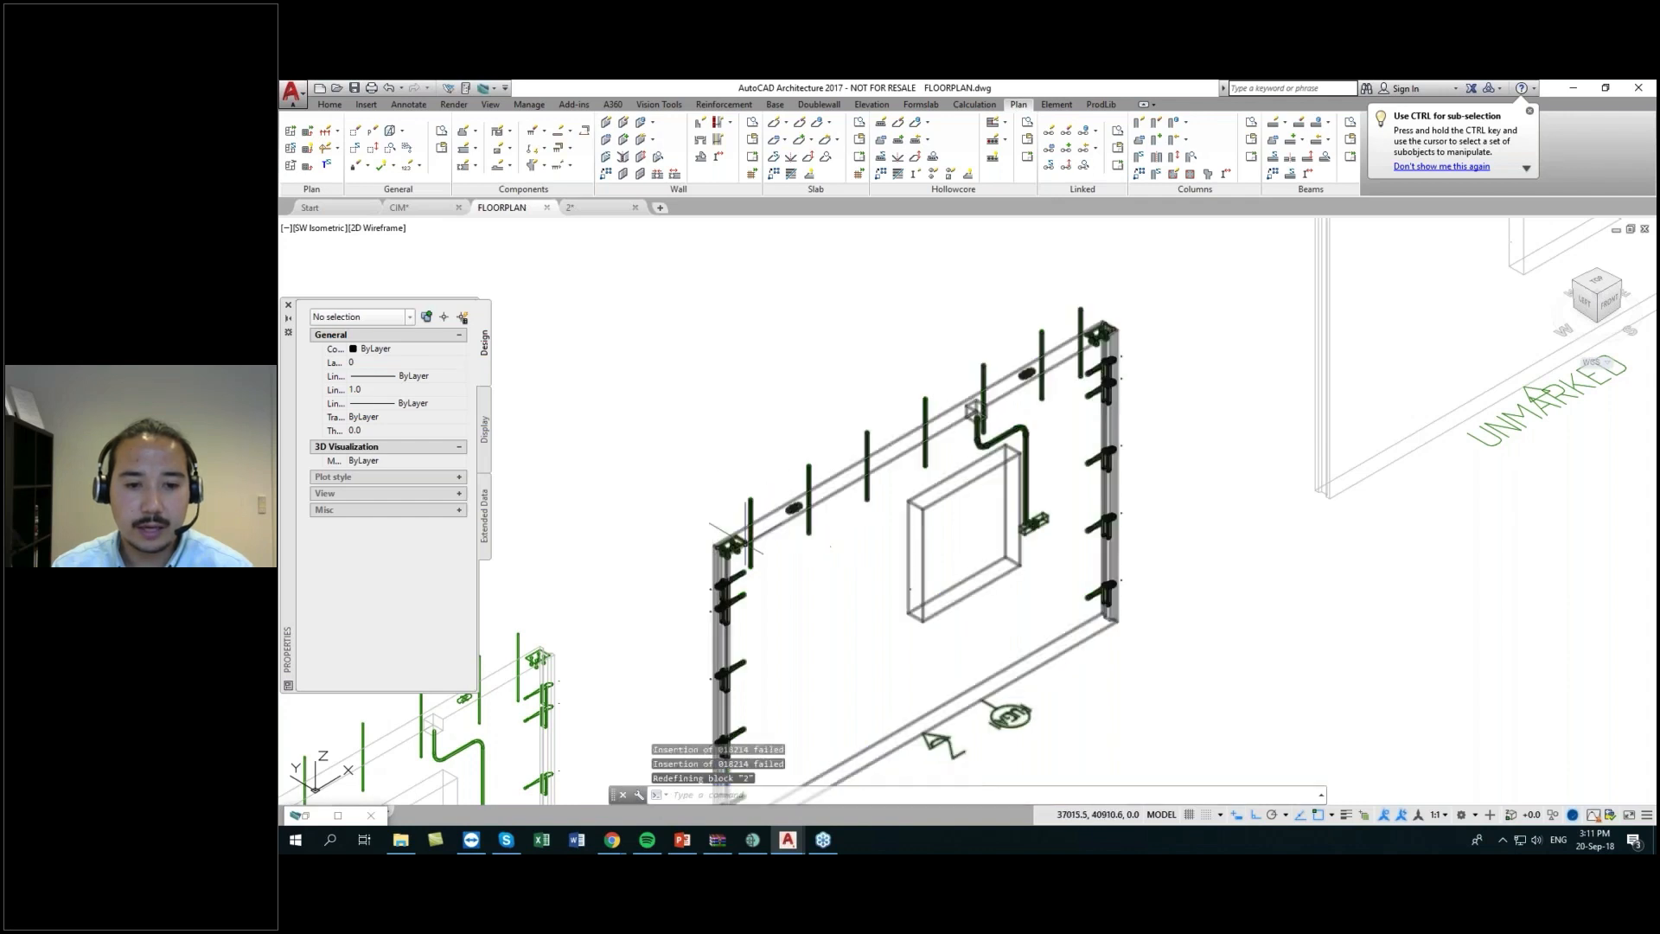
{"action": "left_click", "coordinate": [534, 132]}
{"action": "key", "text": "Escape"}
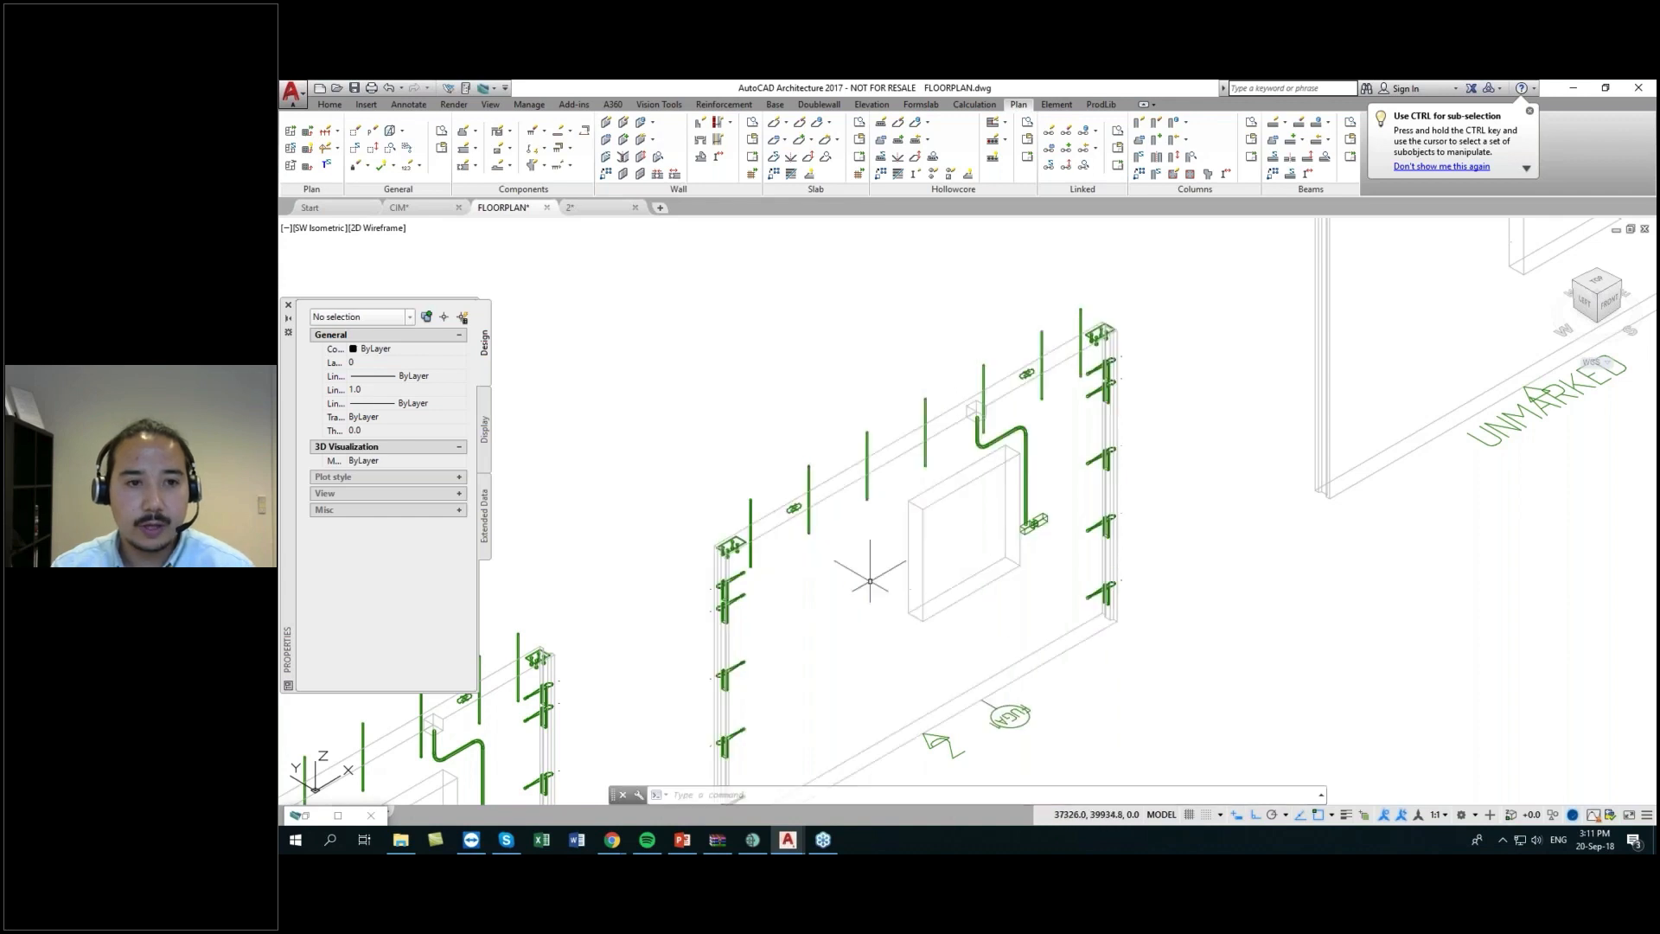
- Redraw the element in drawing 2, including its reinforcement views, and return to the FLOORPLAN drawing
{"action": "left_click", "coordinate": [581, 208]}
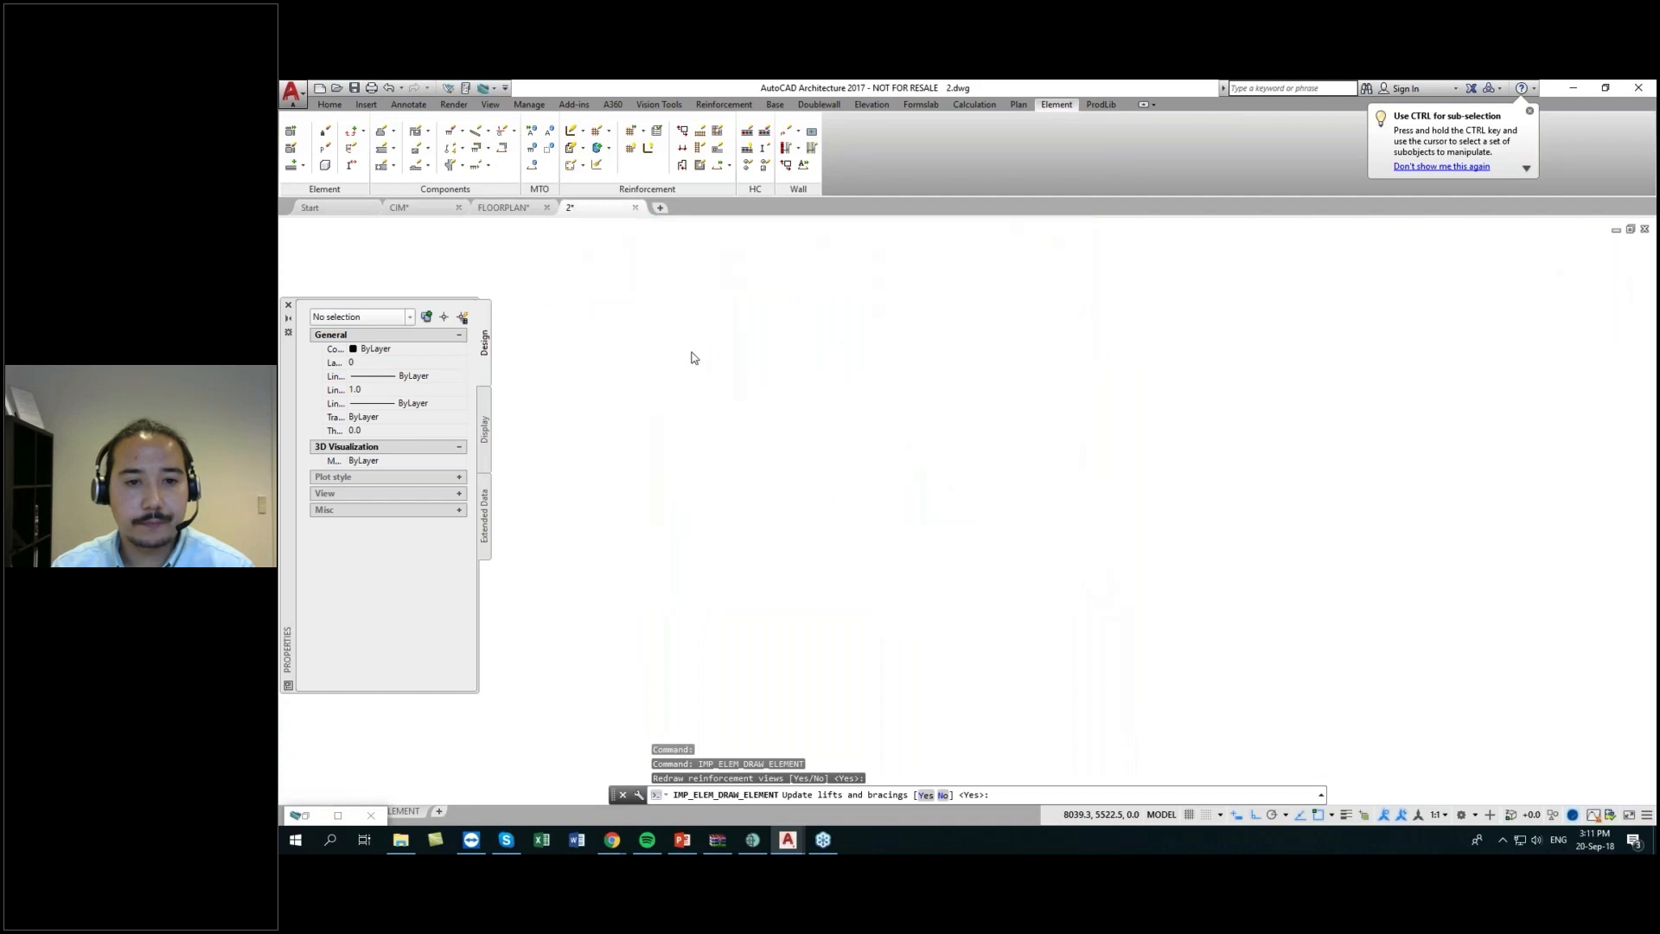
{"action": "left_click", "coordinate": [501, 209]}
{"action": "scroll", "coordinate": [860, 424], "scroll_direction": "down", "scroll_amount": 2}
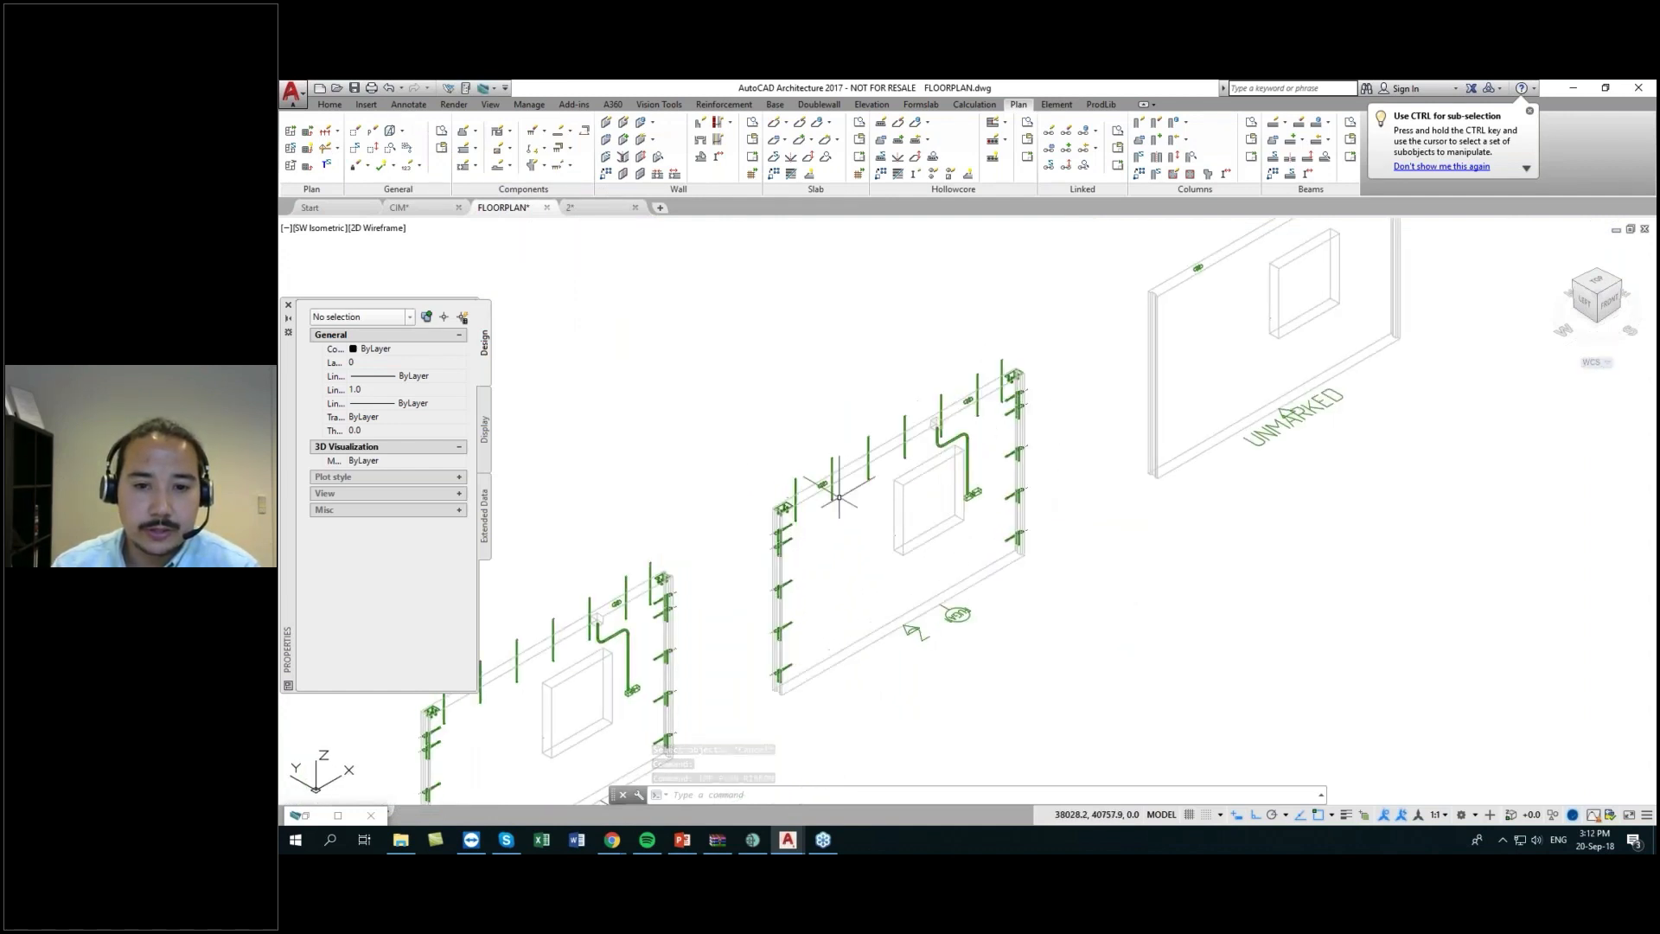
- Apply the cast-in material template WEBINAR_STRIT_WIRE to the unmarked wall with the window opening
{"action": "mouse_move", "coordinate": [821, 621]}
{"action": "middle_mouse_down"}
{"action": "mouse_move", "coordinate": [782, 631]}
{"action": "mouse_move", "coordinate": [789, 612]}
{"action": "middle_mouse_up"}
{"action": "middle_click_drag", "start_coordinate": [756, 455], "coordinate": [743, 501]}
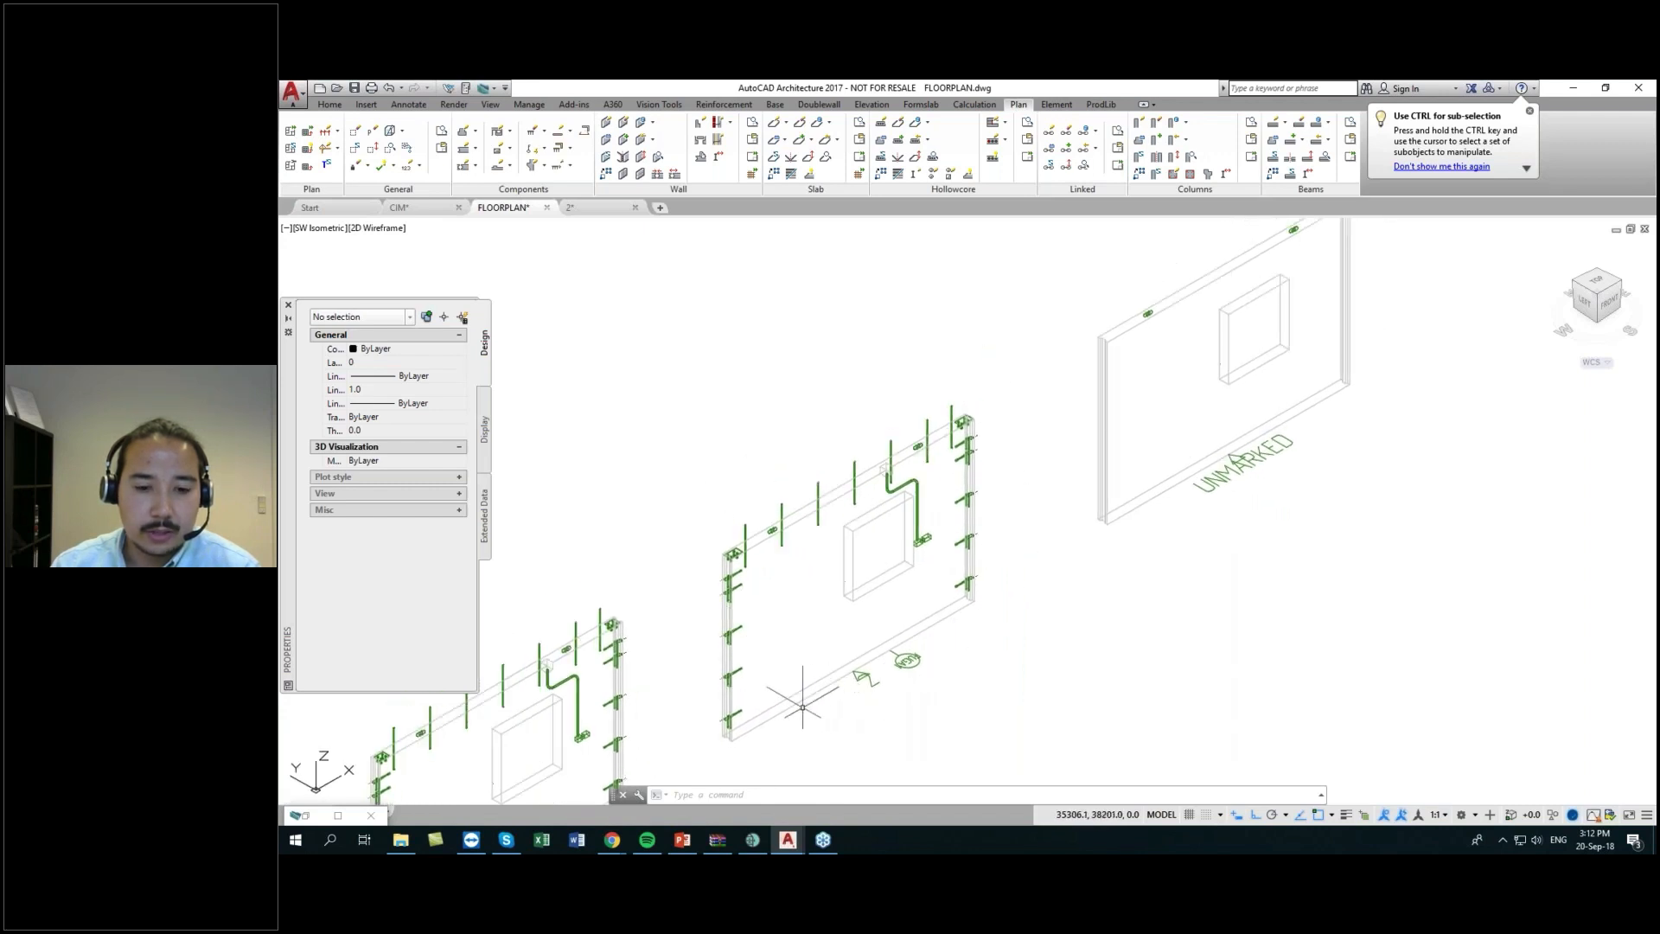
{"action": "middle_click_drag", "start_coordinate": [806, 661], "coordinate": [774, 710]}
{"action": "middle_click_drag", "start_coordinate": [977, 479], "coordinate": [946, 502]}
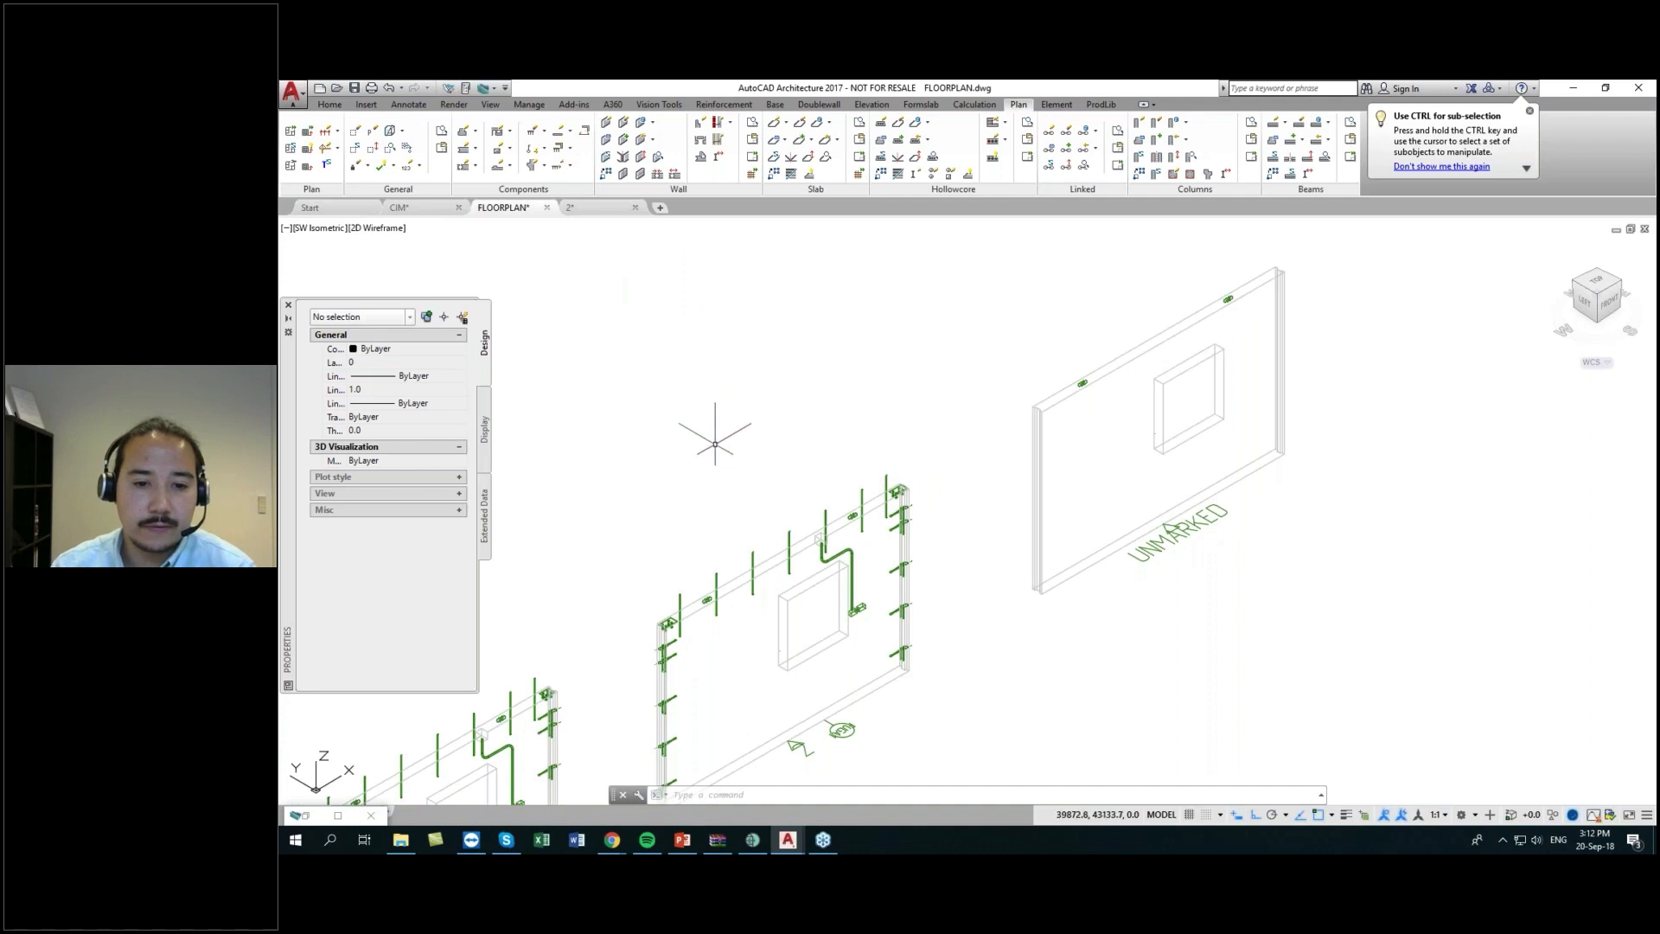
{"action": "mouse_move", "coordinate": [865, 394]}
{"action": "middle_mouse_down"}
{"action": "mouse_move", "coordinate": [781, 429]}
{"action": "mouse_move", "coordinate": [713, 401]}
{"action": "middle_mouse_up"}
{"action": "mouse_move", "coordinate": [852, 371]}
{"action": "middle_mouse_down"}
{"action": "mouse_move", "coordinate": [800, 418]}
{"action": "mouse_move", "coordinate": [778, 399]}
{"action": "middle_mouse_up"}
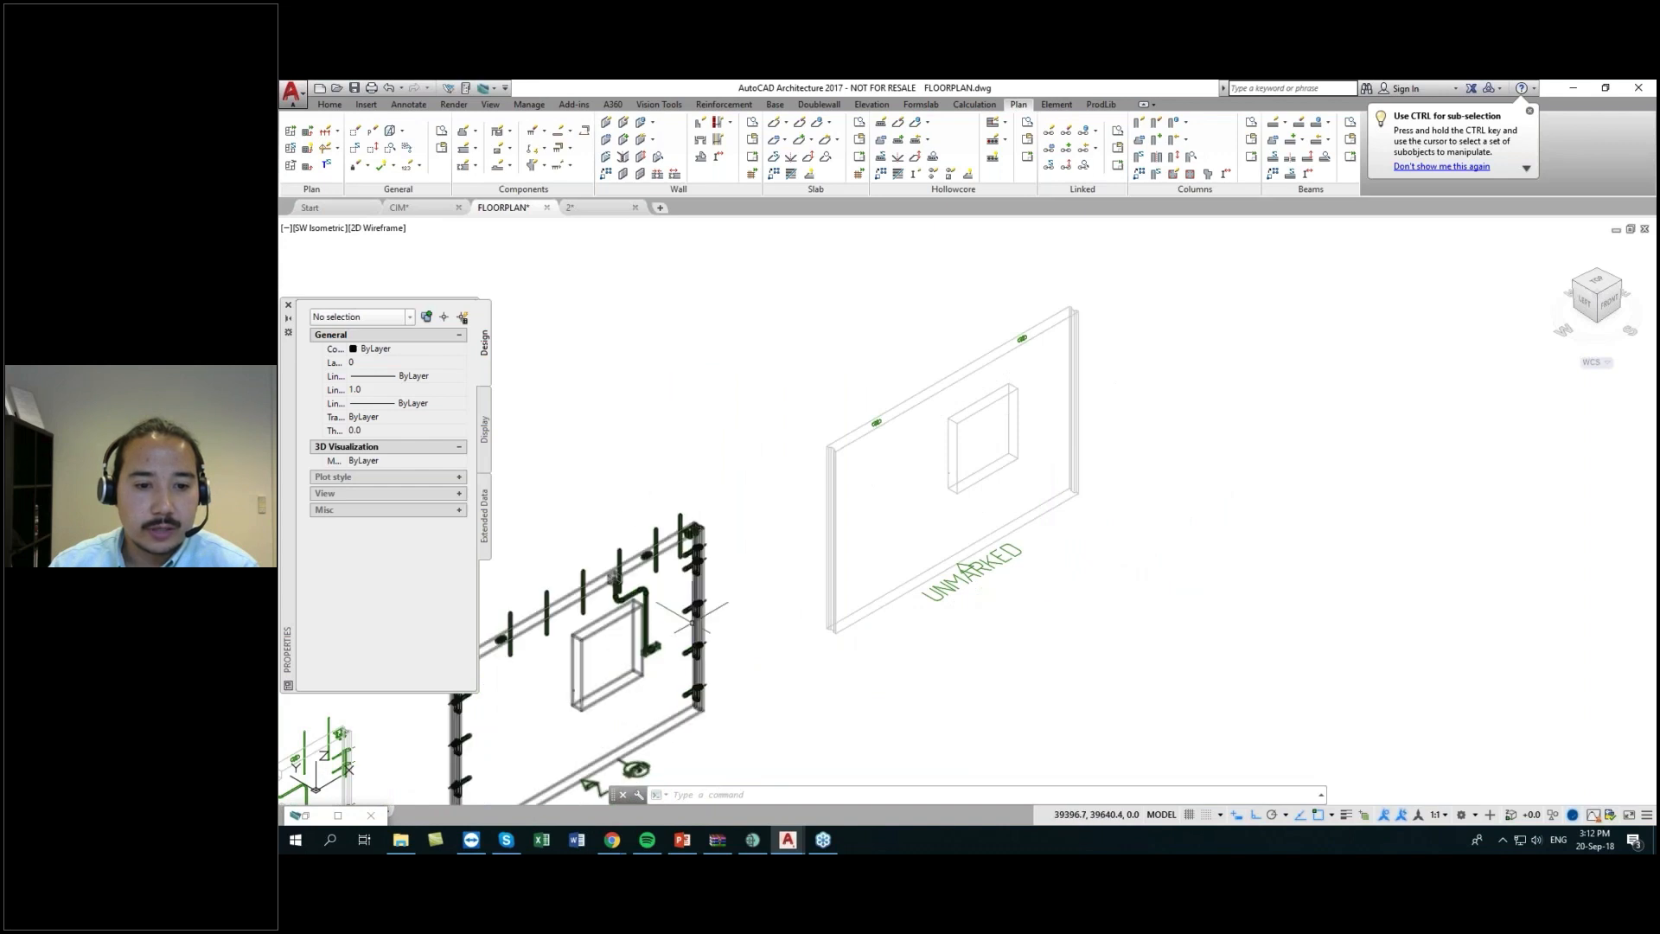
{"action": "mouse_move", "coordinate": [626, 563]}
{"action": "middle_mouse_down"}
{"action": "mouse_move", "coordinate": [689, 480]}
{"action": "mouse_move", "coordinate": [641, 596]}
{"action": "middle_mouse_up"}
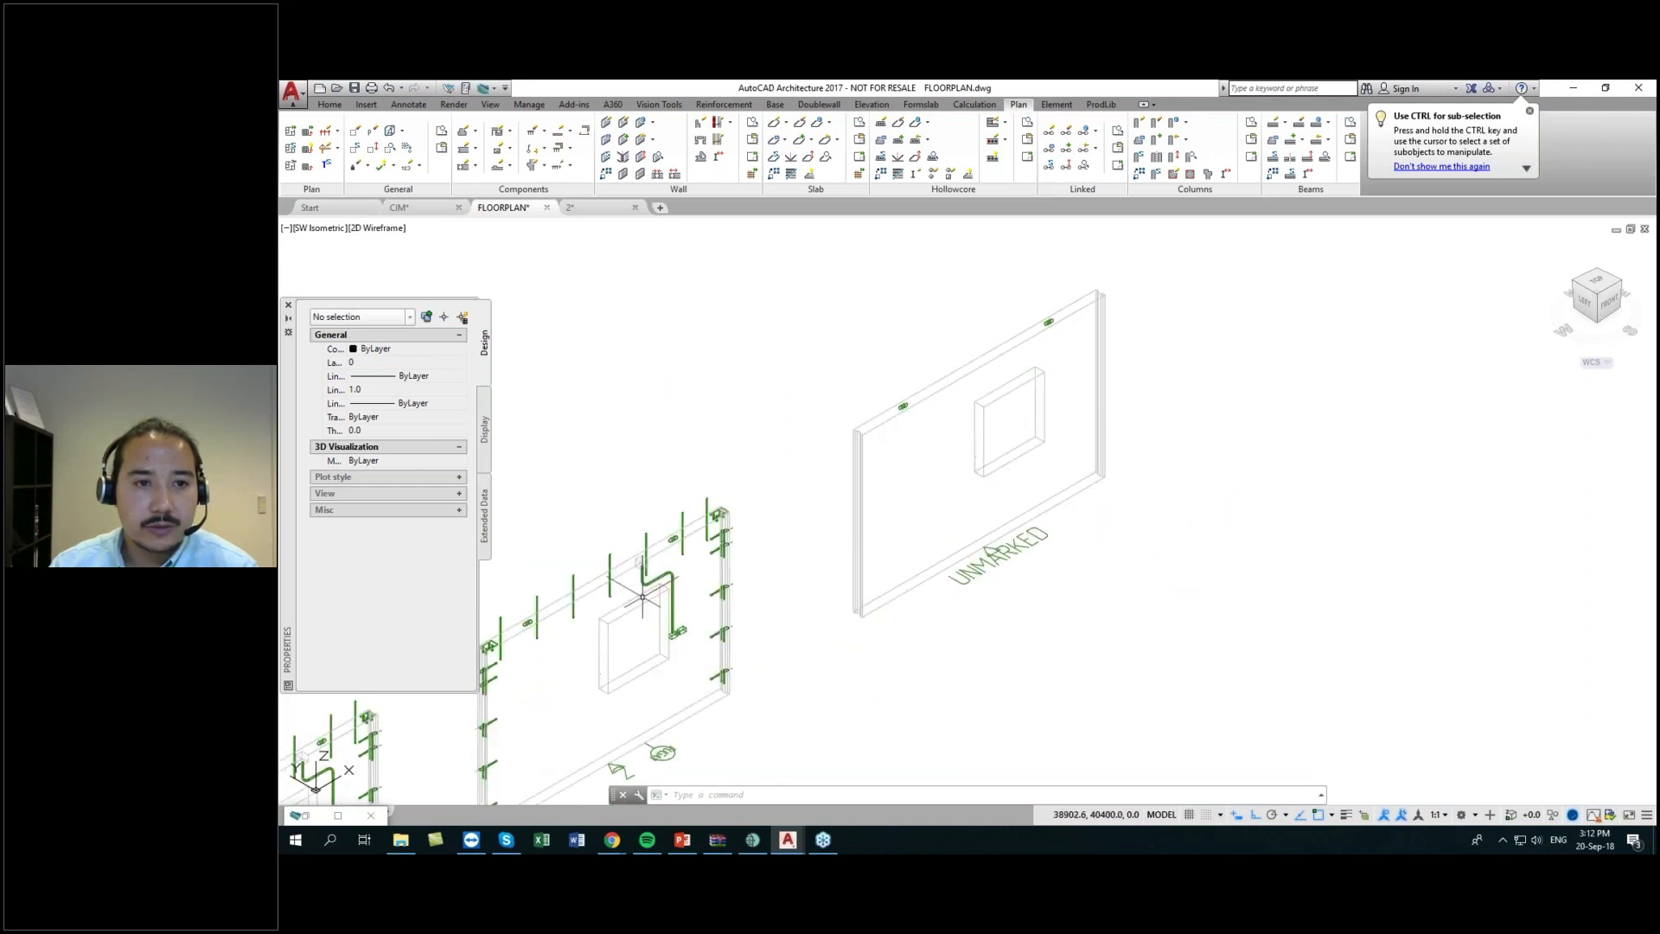
{"action": "left_click", "coordinate": [559, 149]}
{"action": "left_click", "coordinate": [862, 418]}
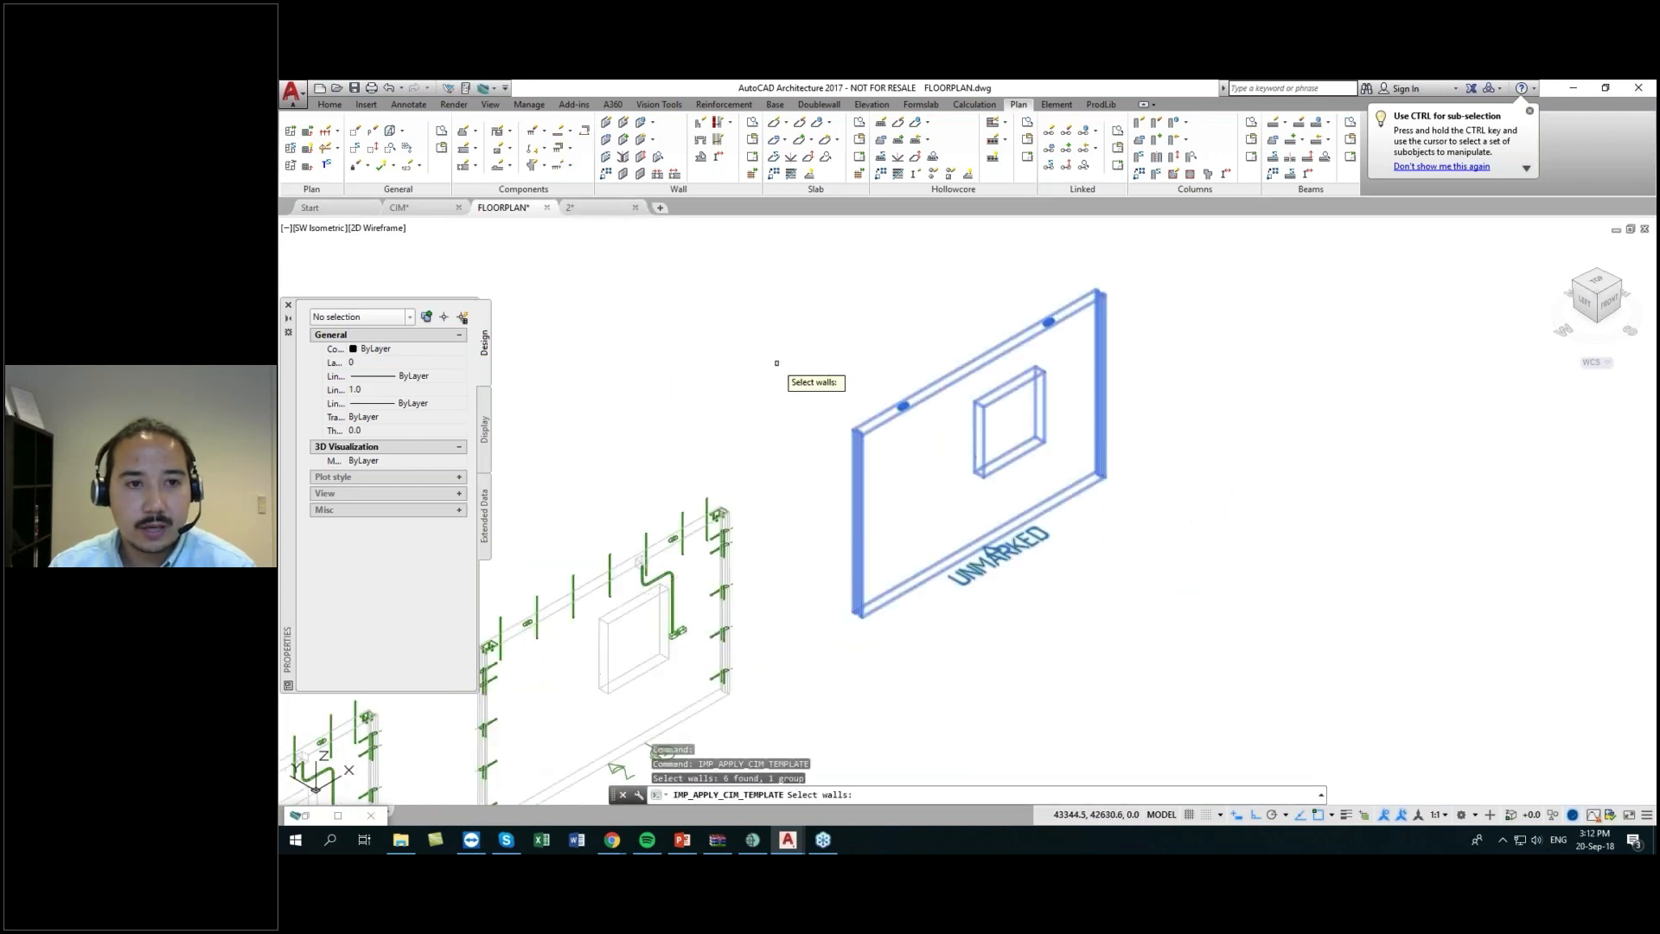
{"action": "key", "text": "Return"}
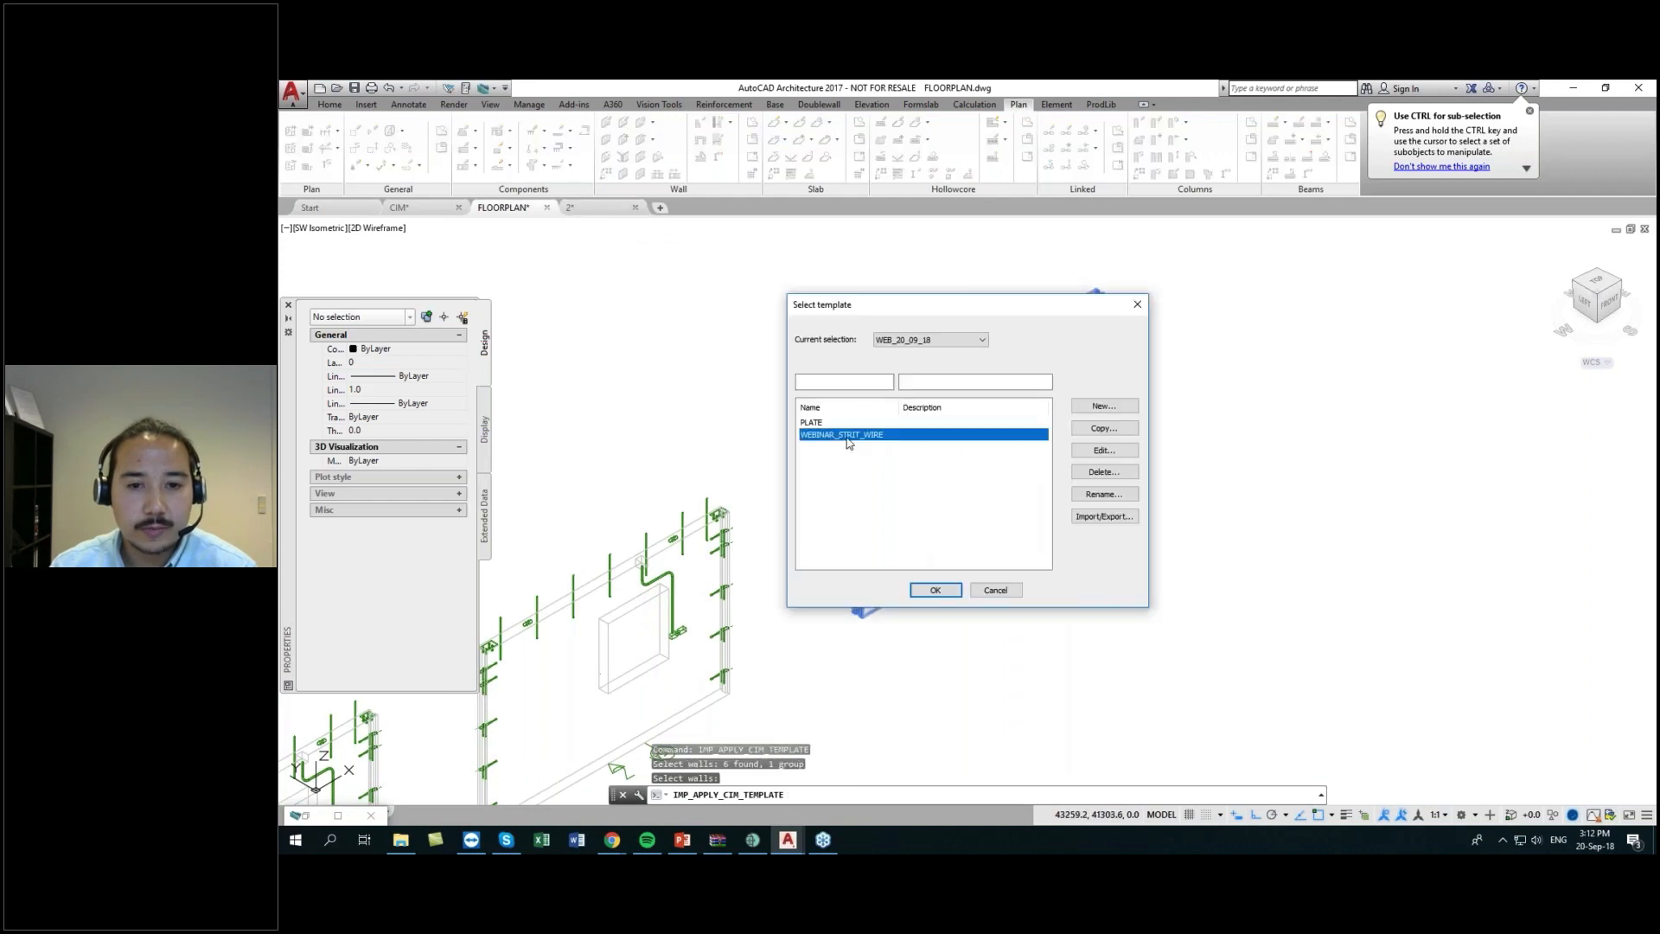
{"action": "left_click", "coordinate": [942, 594]}
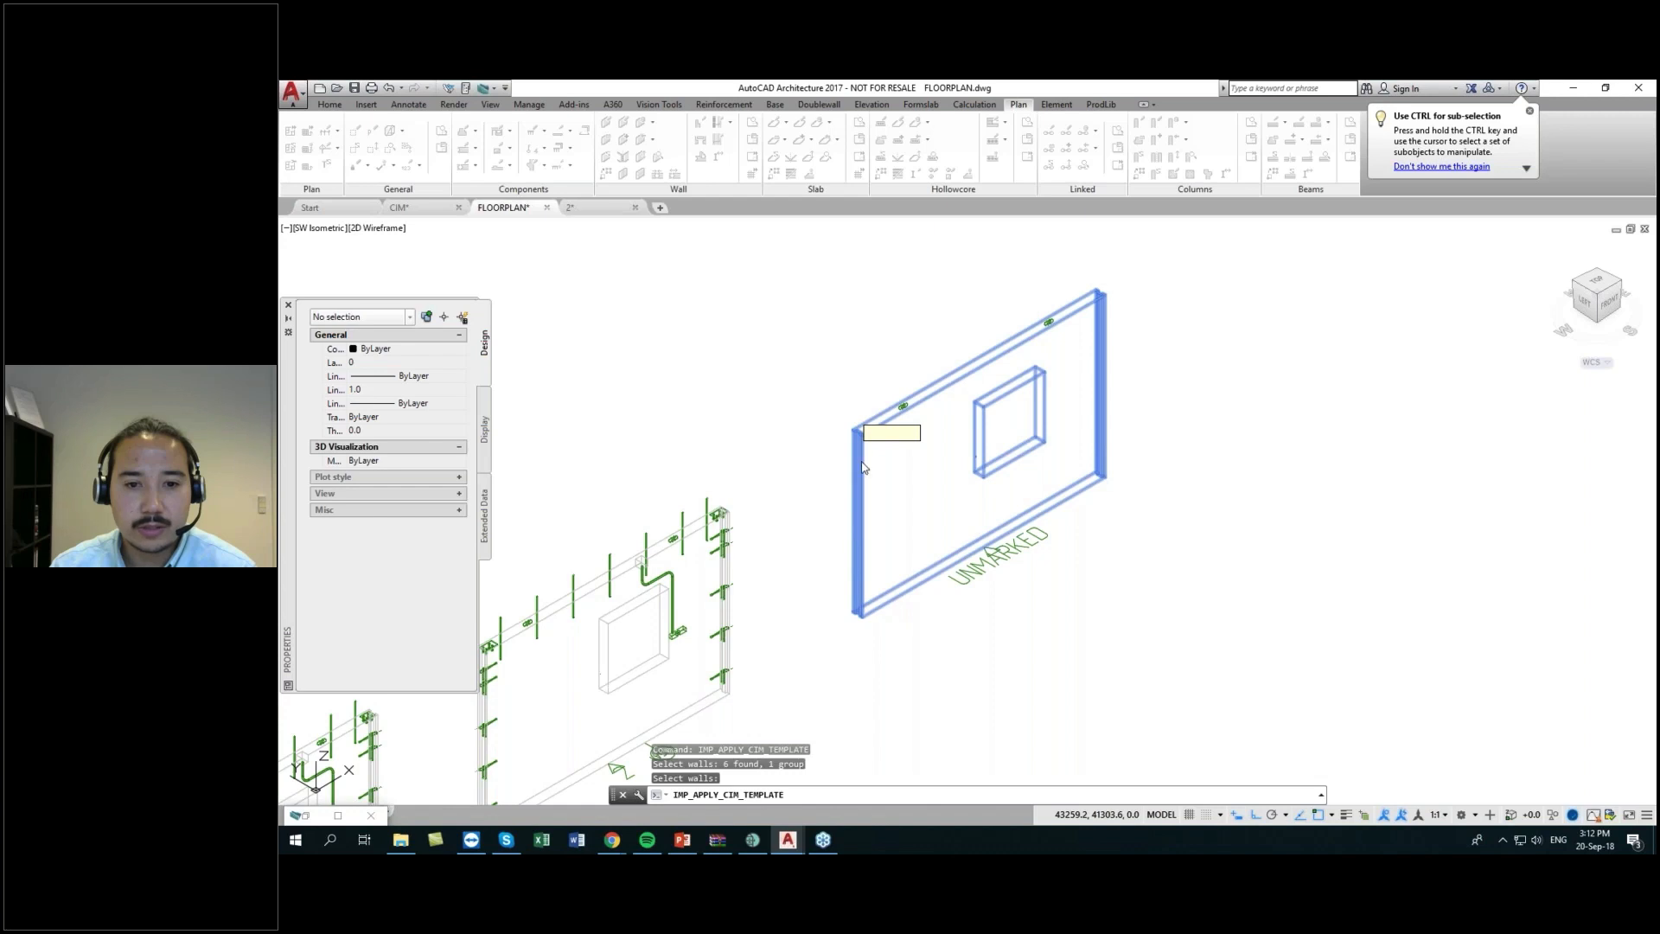
- Apply the PLATE cast-in material template to the unmarked wall without erasing the materials from previous templates
{"action": "key", "text": "Return"}
{"action": "left_click", "coordinate": [923, 490]}
{"action": "key", "text": "Return"}
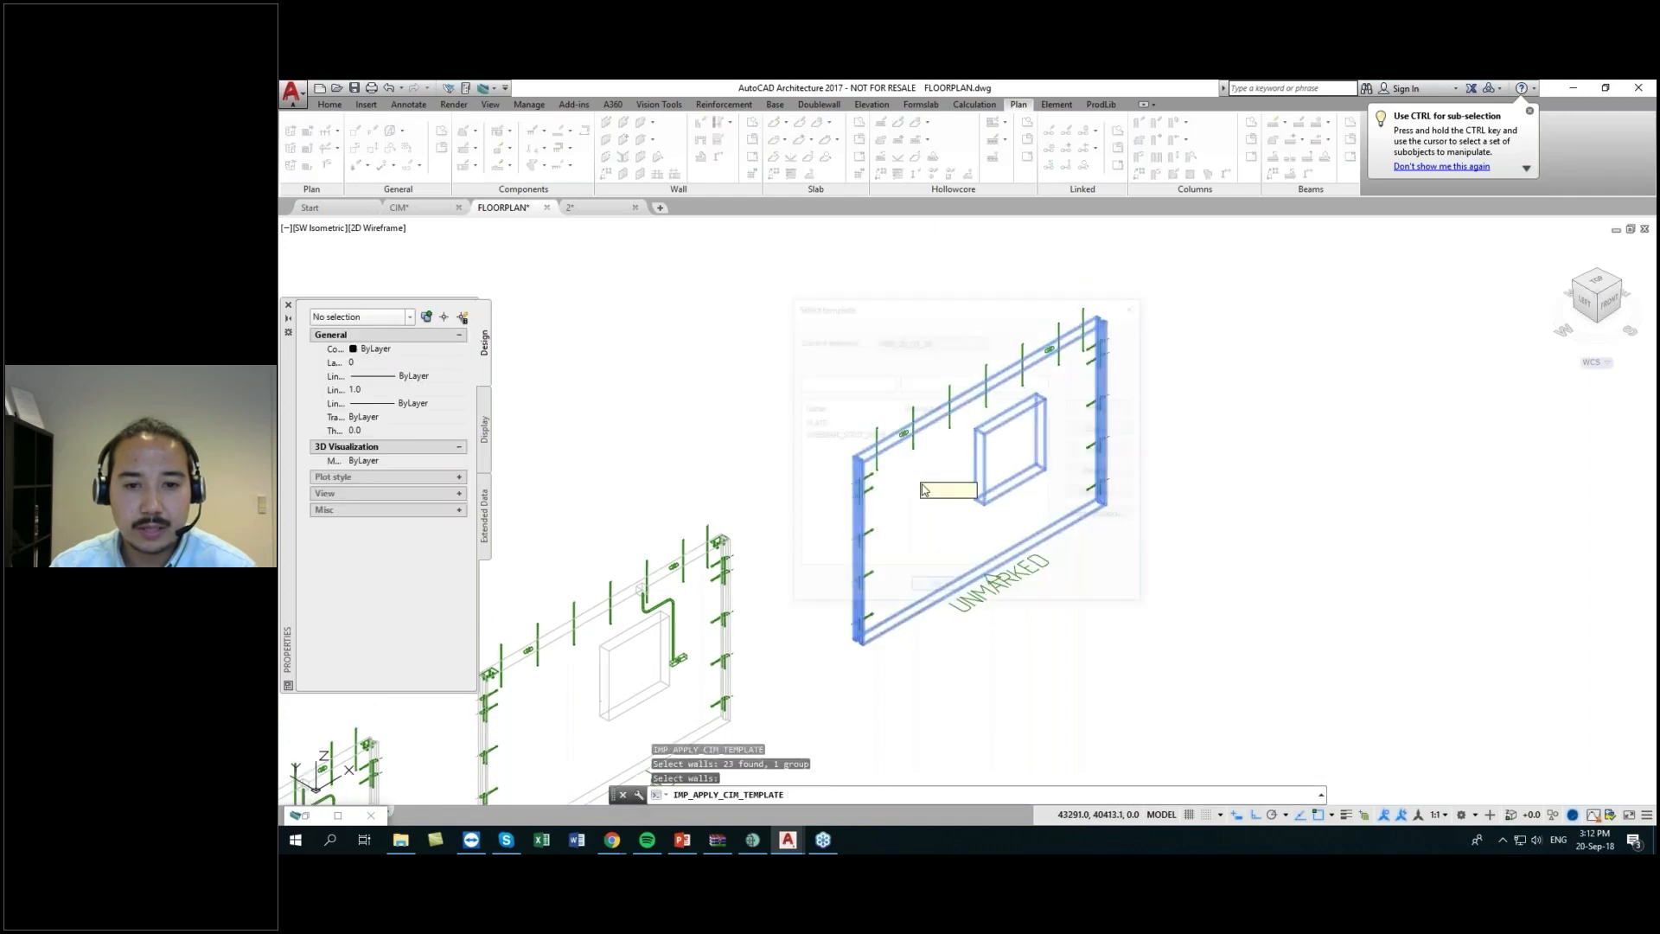
{"action": "left_click", "coordinate": [936, 585]}
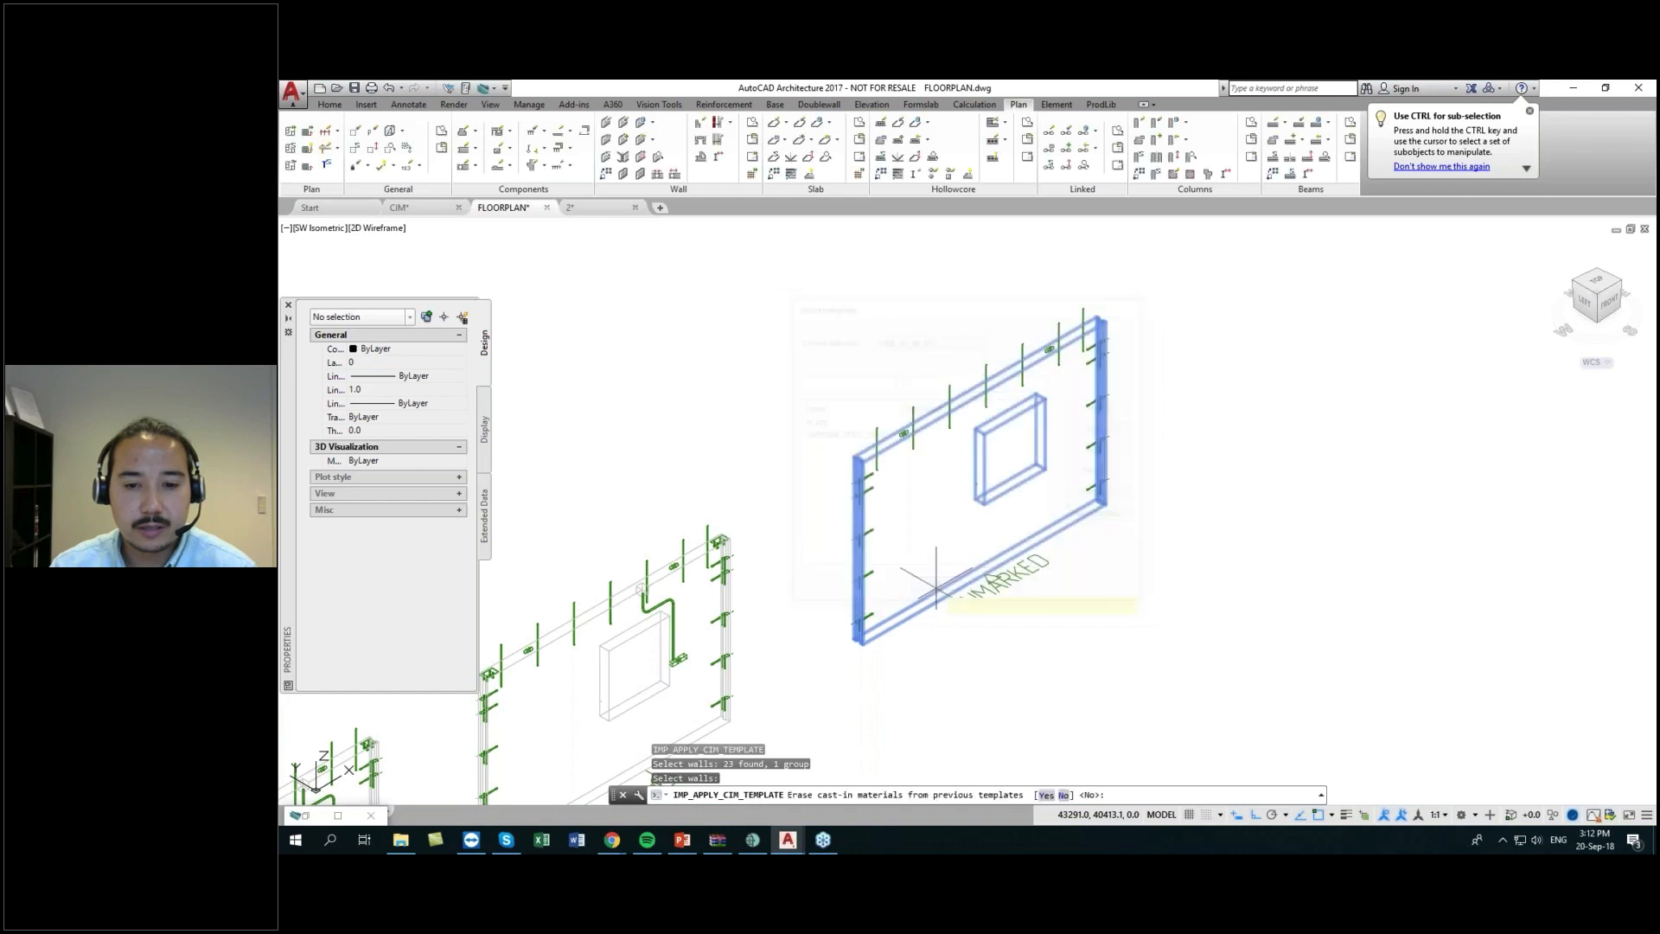
{"action": "key", "text": "Return"}
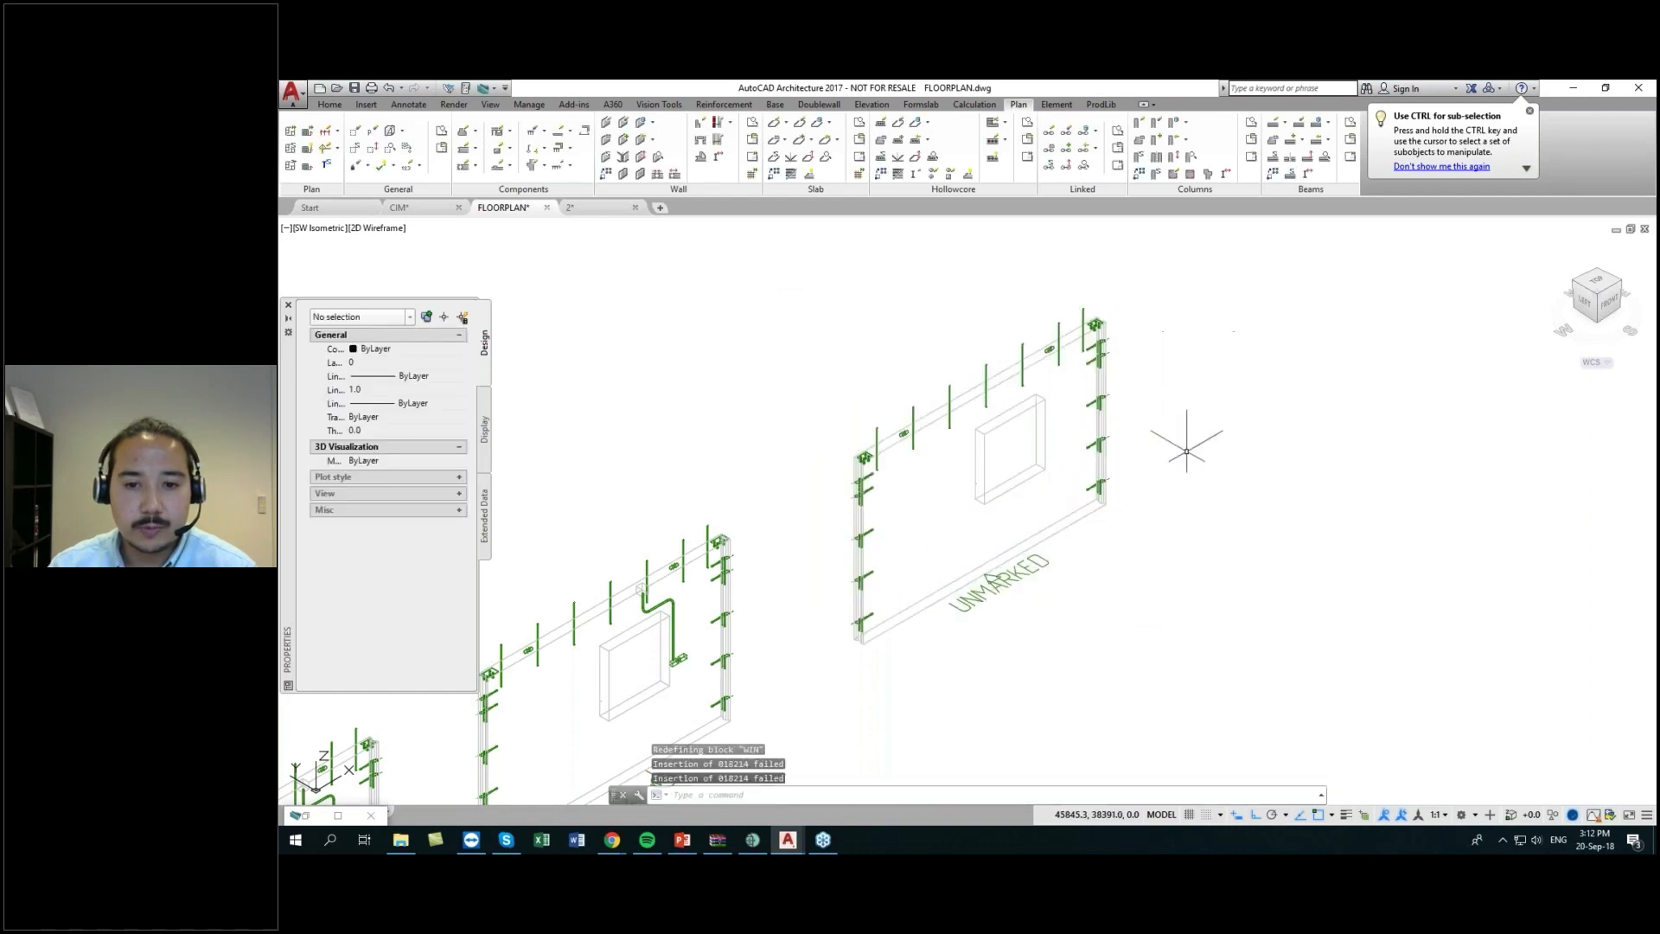
{"action": "middle_click_drag", "start_coordinate": [911, 657], "coordinate": [936, 631]}
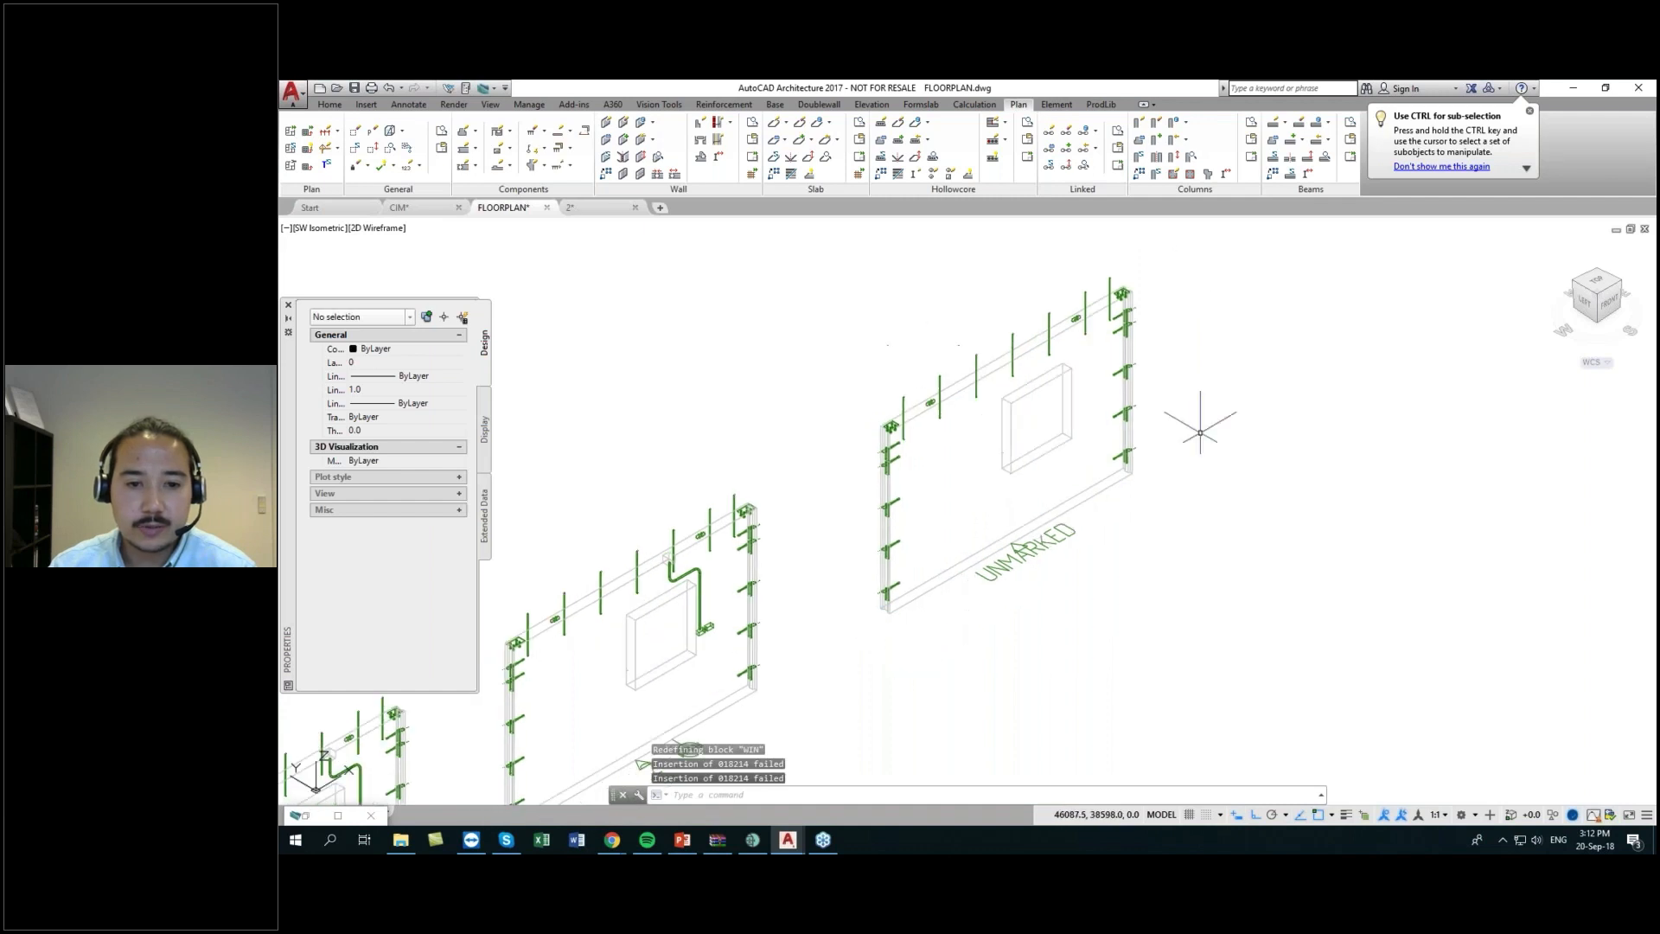
{"action": "middle_click_drag", "start_coordinate": [997, 530], "coordinate": [1058, 475]}
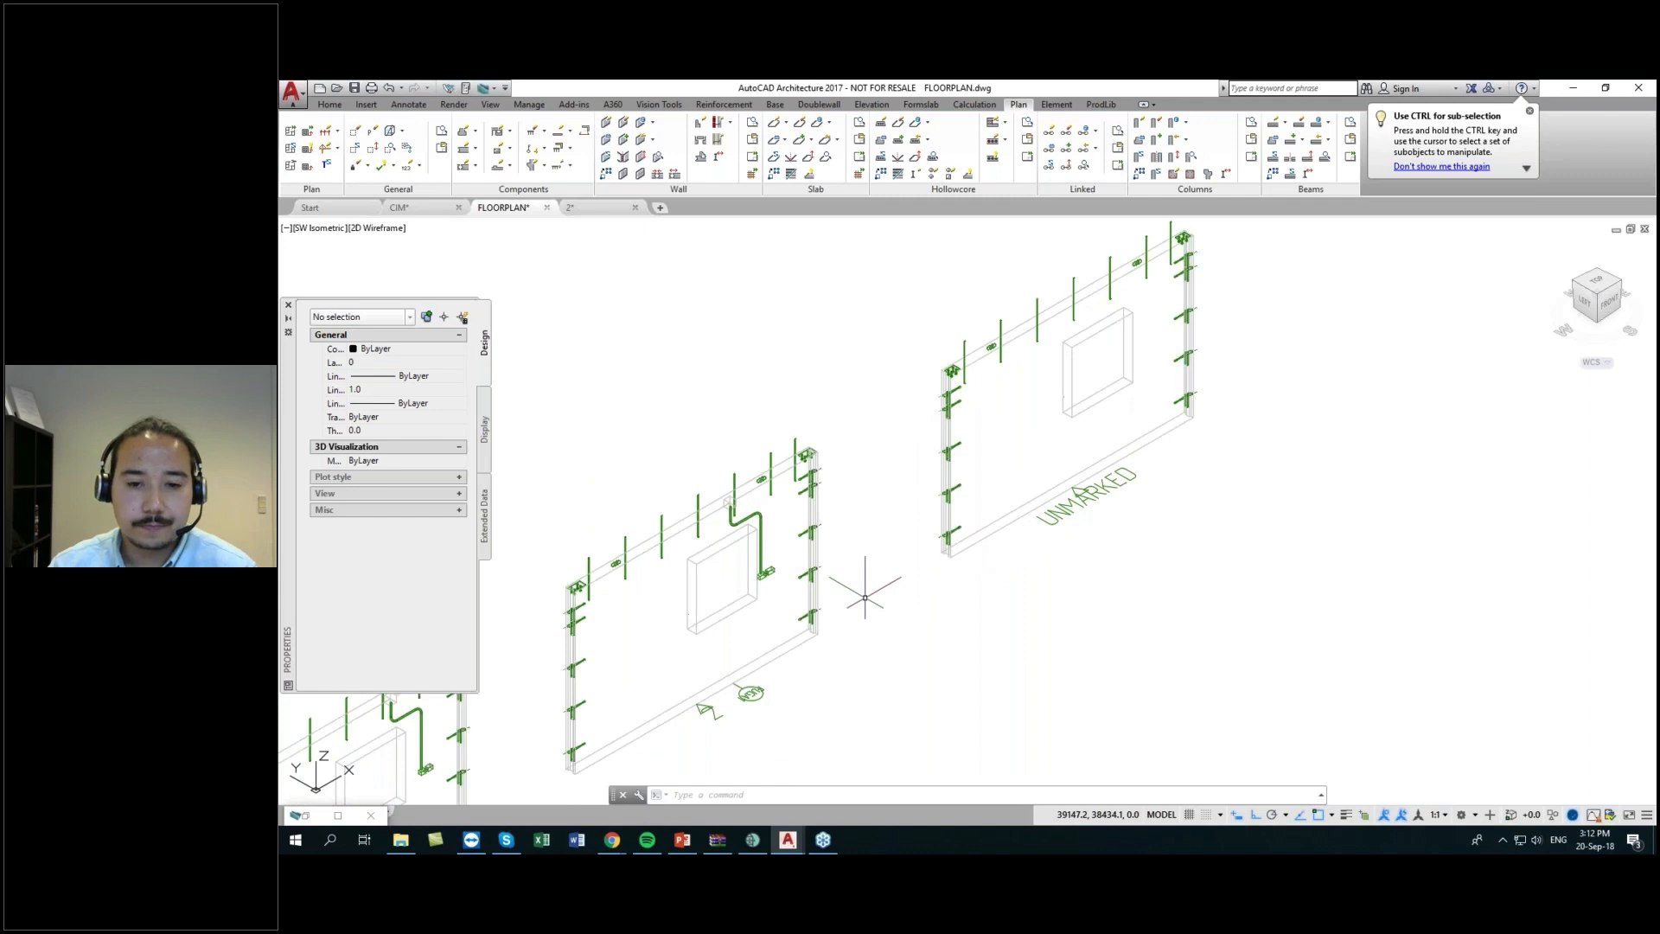
{"action": "scroll", "coordinate": [865, 597], "scroll_direction": "down", "scroll_amount": 3}
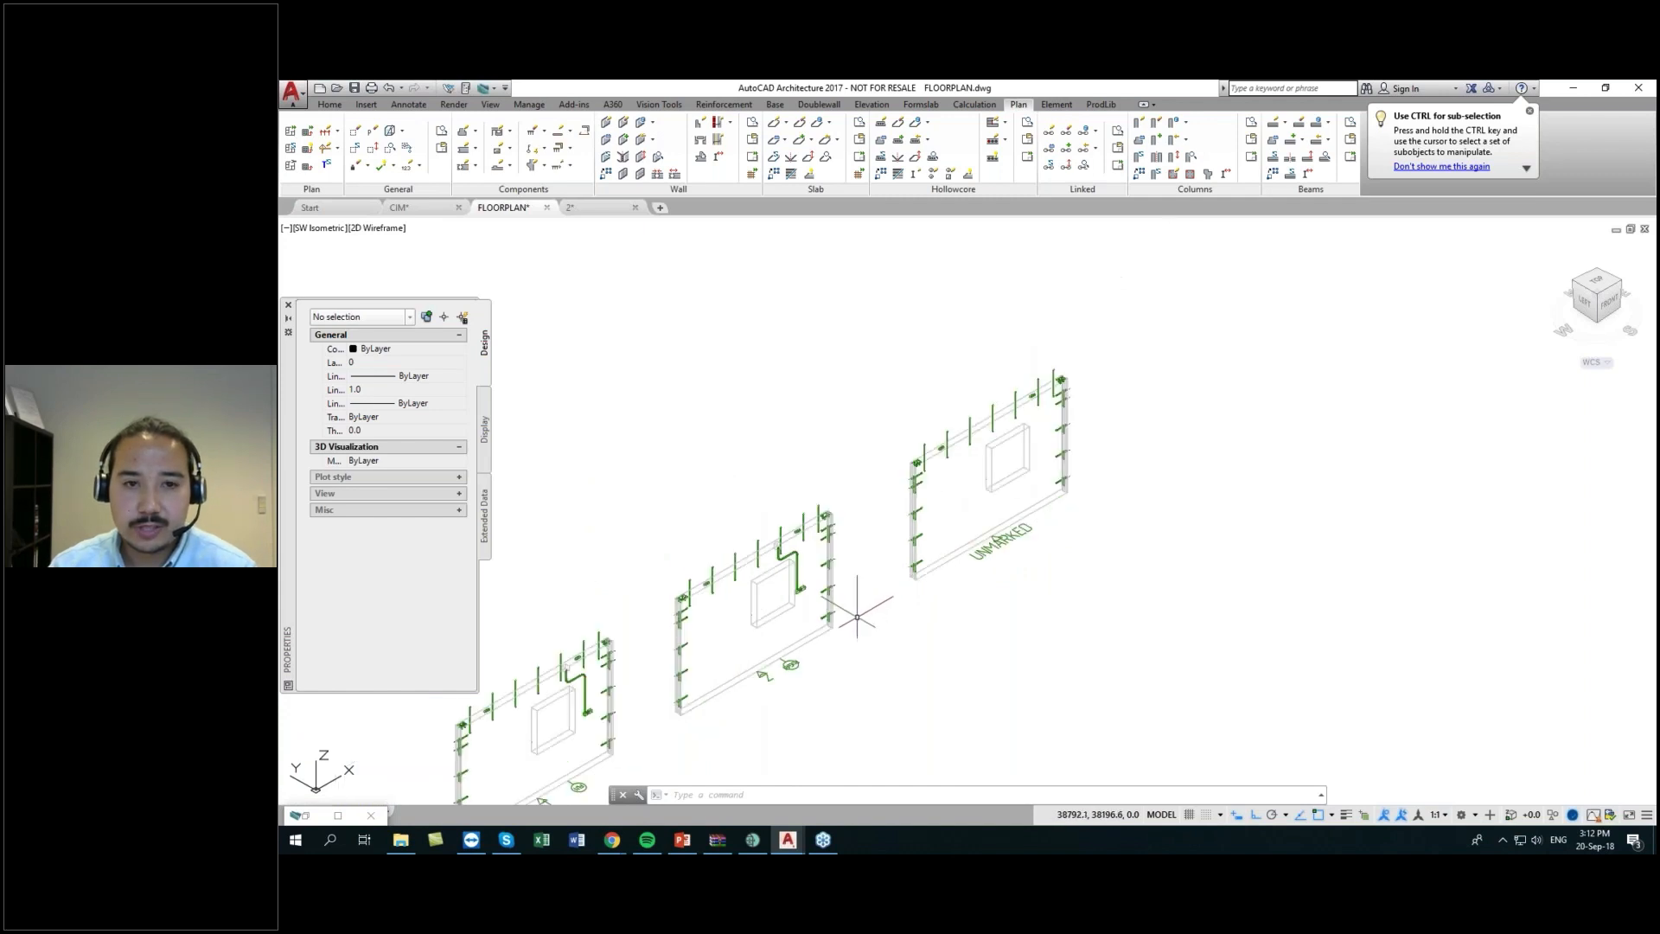
{"action": "middle_click_drag", "start_coordinate": [856, 595], "coordinate": [1005, 510]}
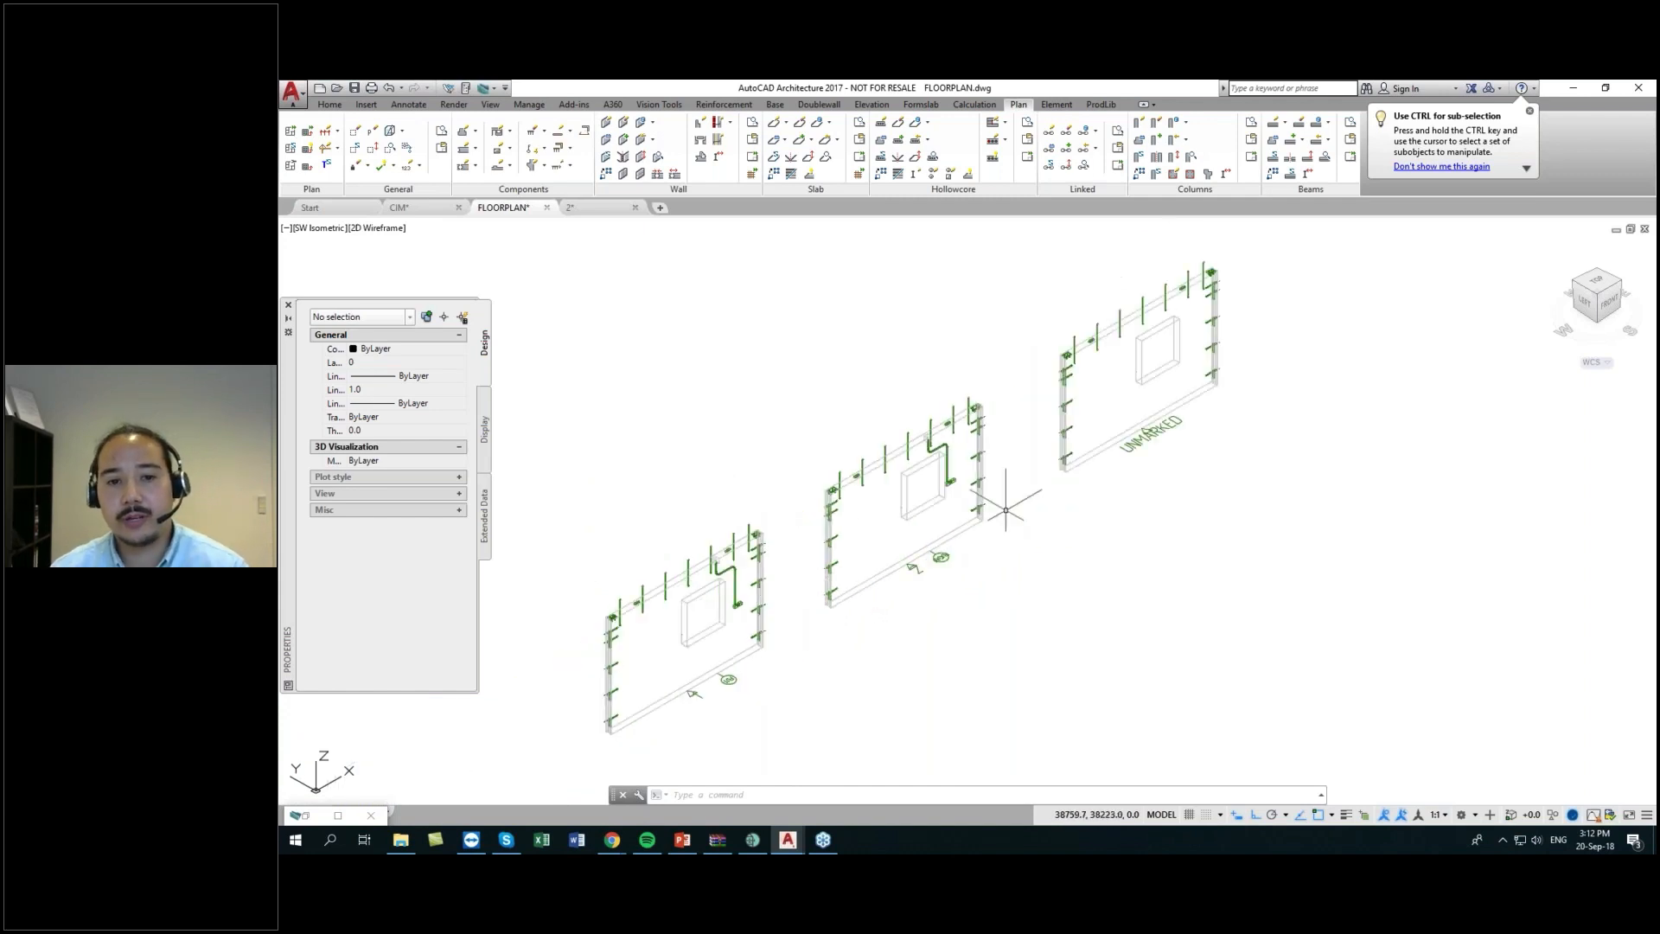